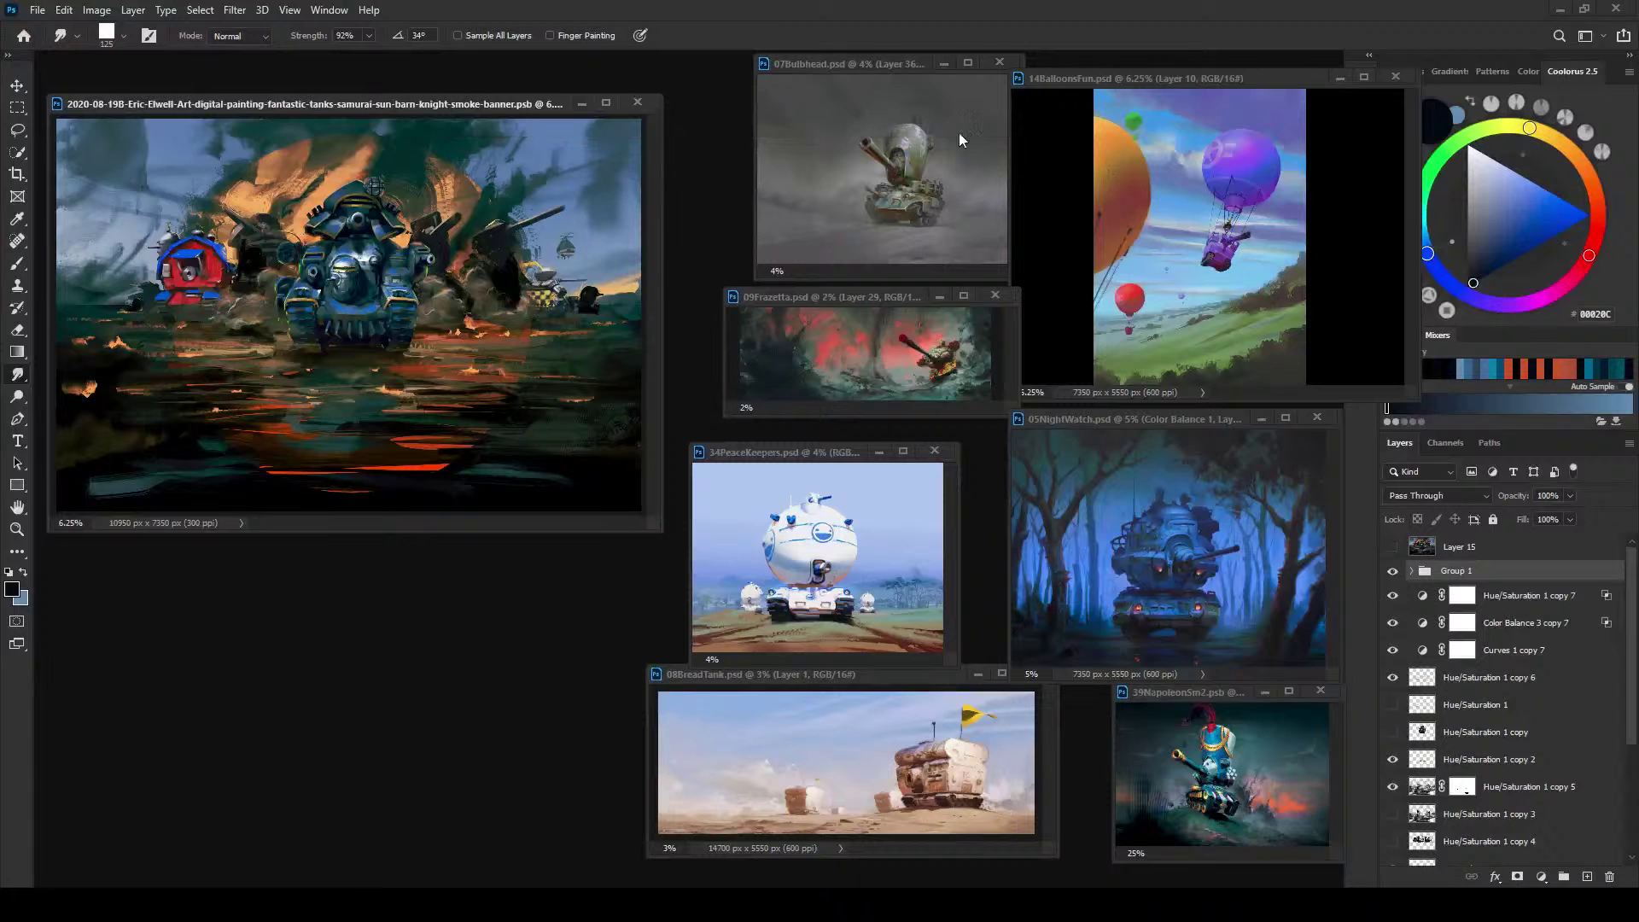
Step: In 07Bulbhead.psd, duplicate the layers from Layer 38 down to Layer 18 copy above the BulbHead group
click(862, 67)
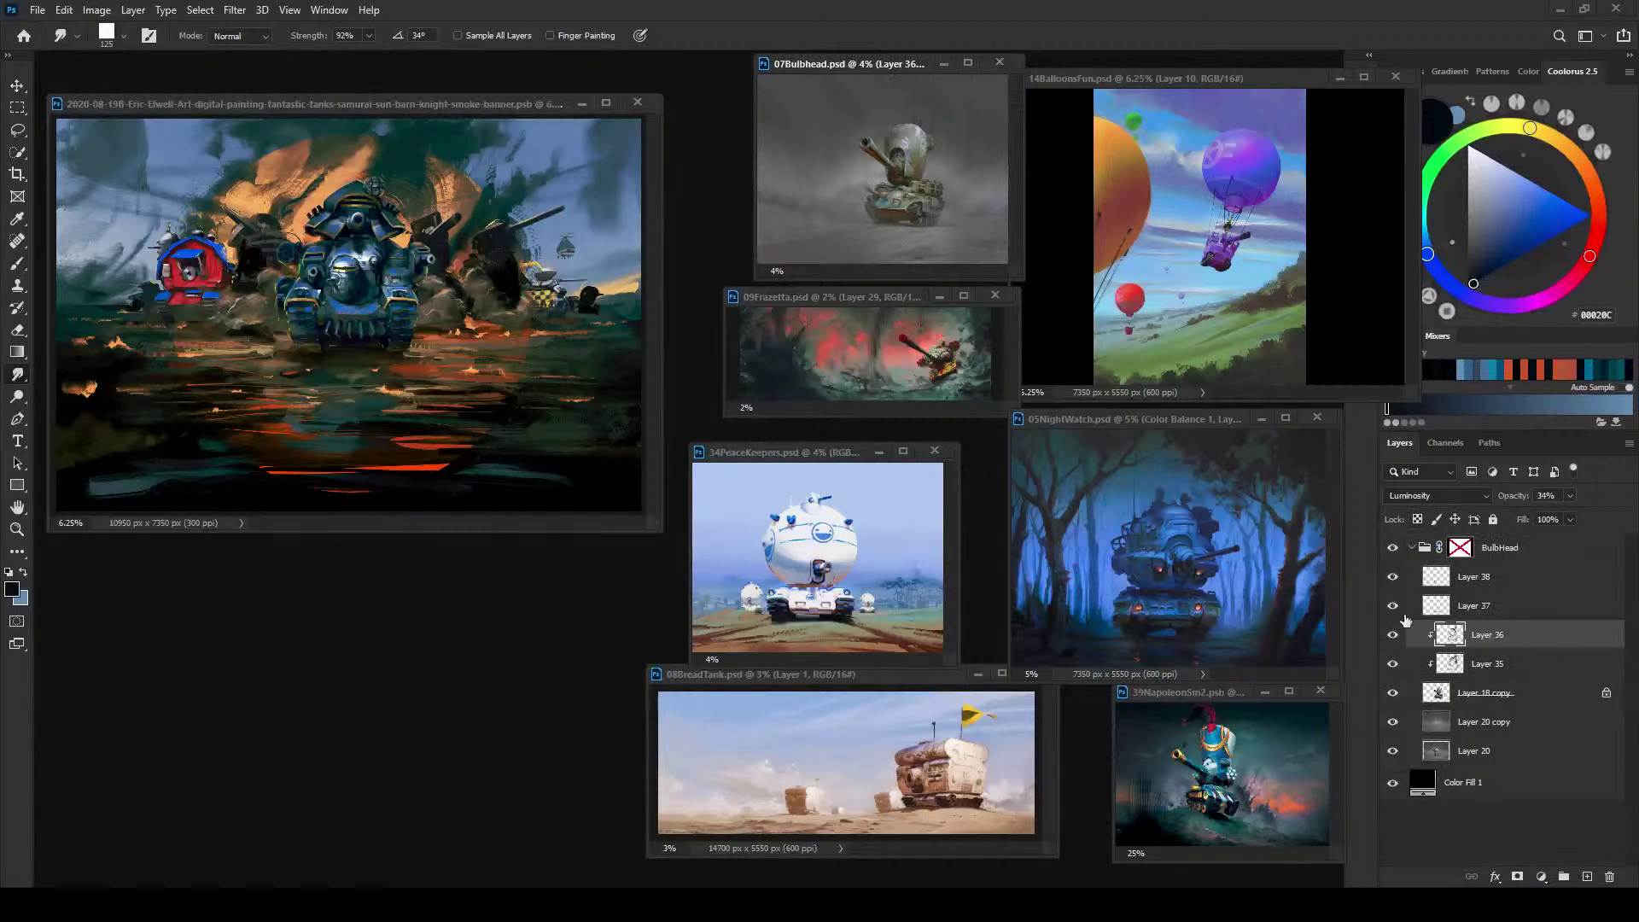
click(1394, 694)
click(1393, 695)
click(1392, 547)
click(1392, 547)
click(1491, 584)
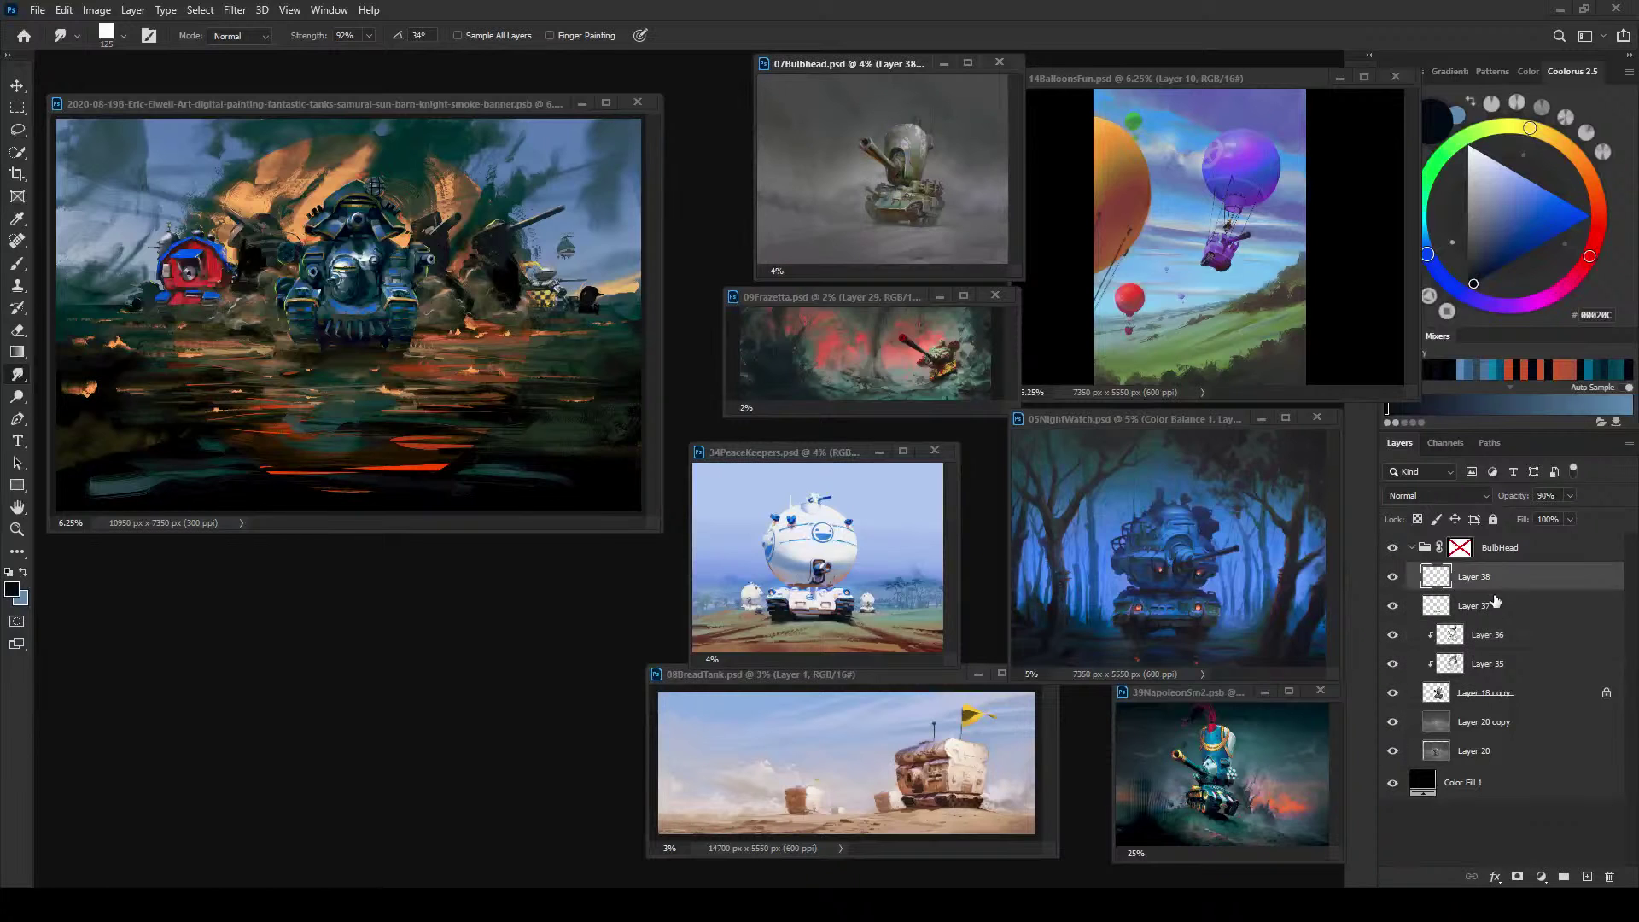
click(1393, 608)
shift+click(1496, 693)
drag(1520, 582, 1550, 539)
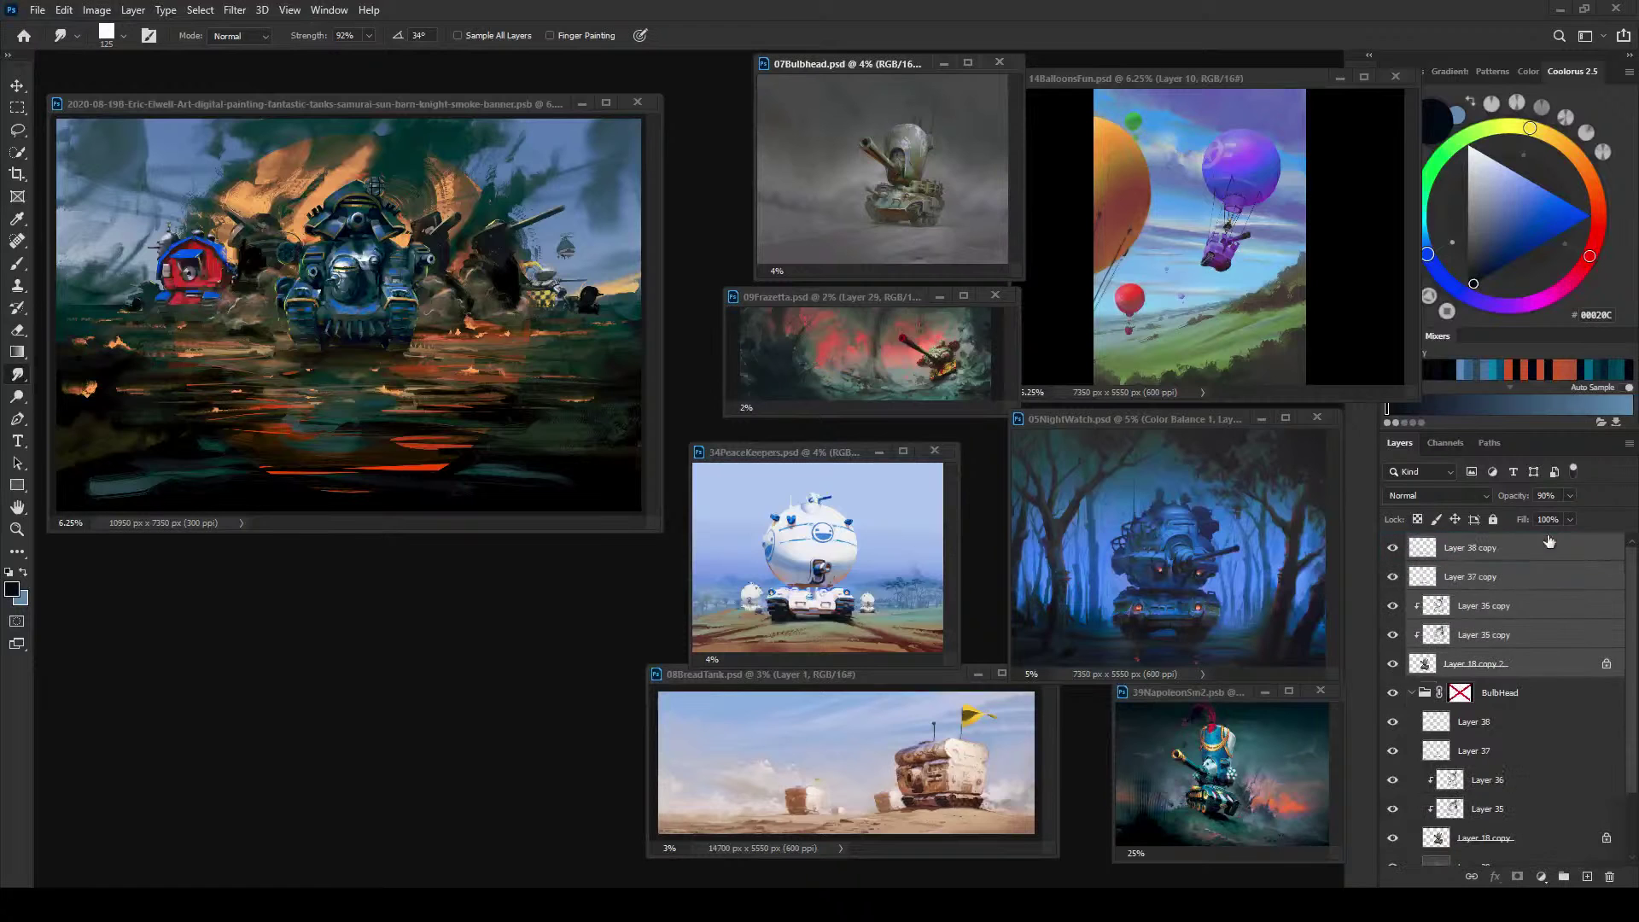
Step: Hide the original BulbHead group and collapse it
right_click(1487, 572)
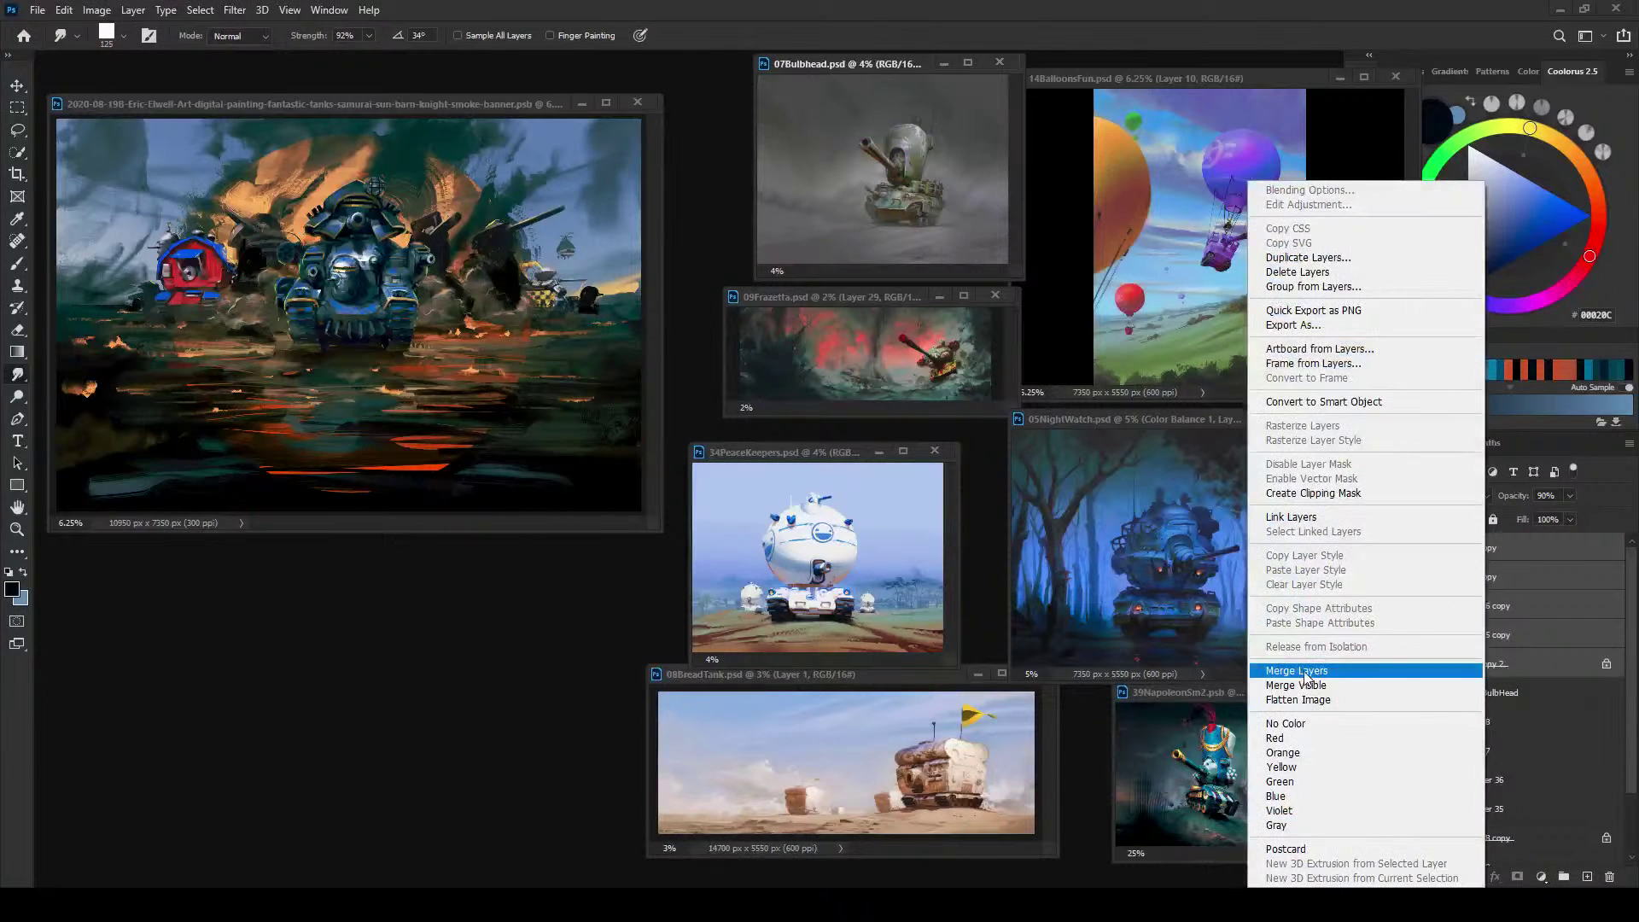
click(1577, 619)
click(1392, 692)
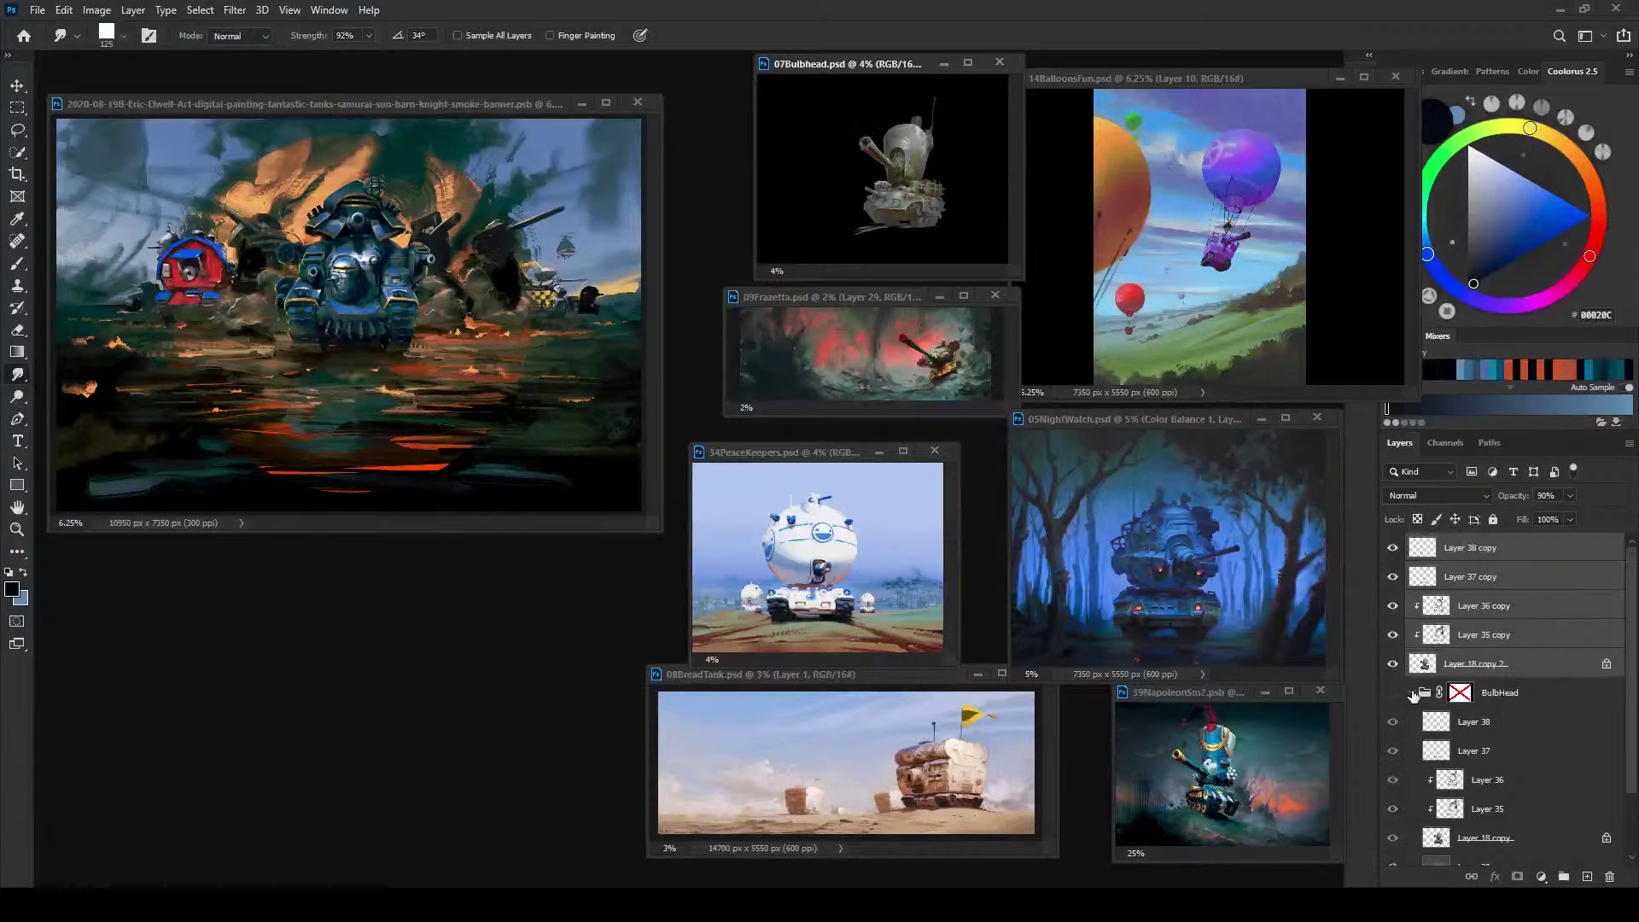
click(1412, 693)
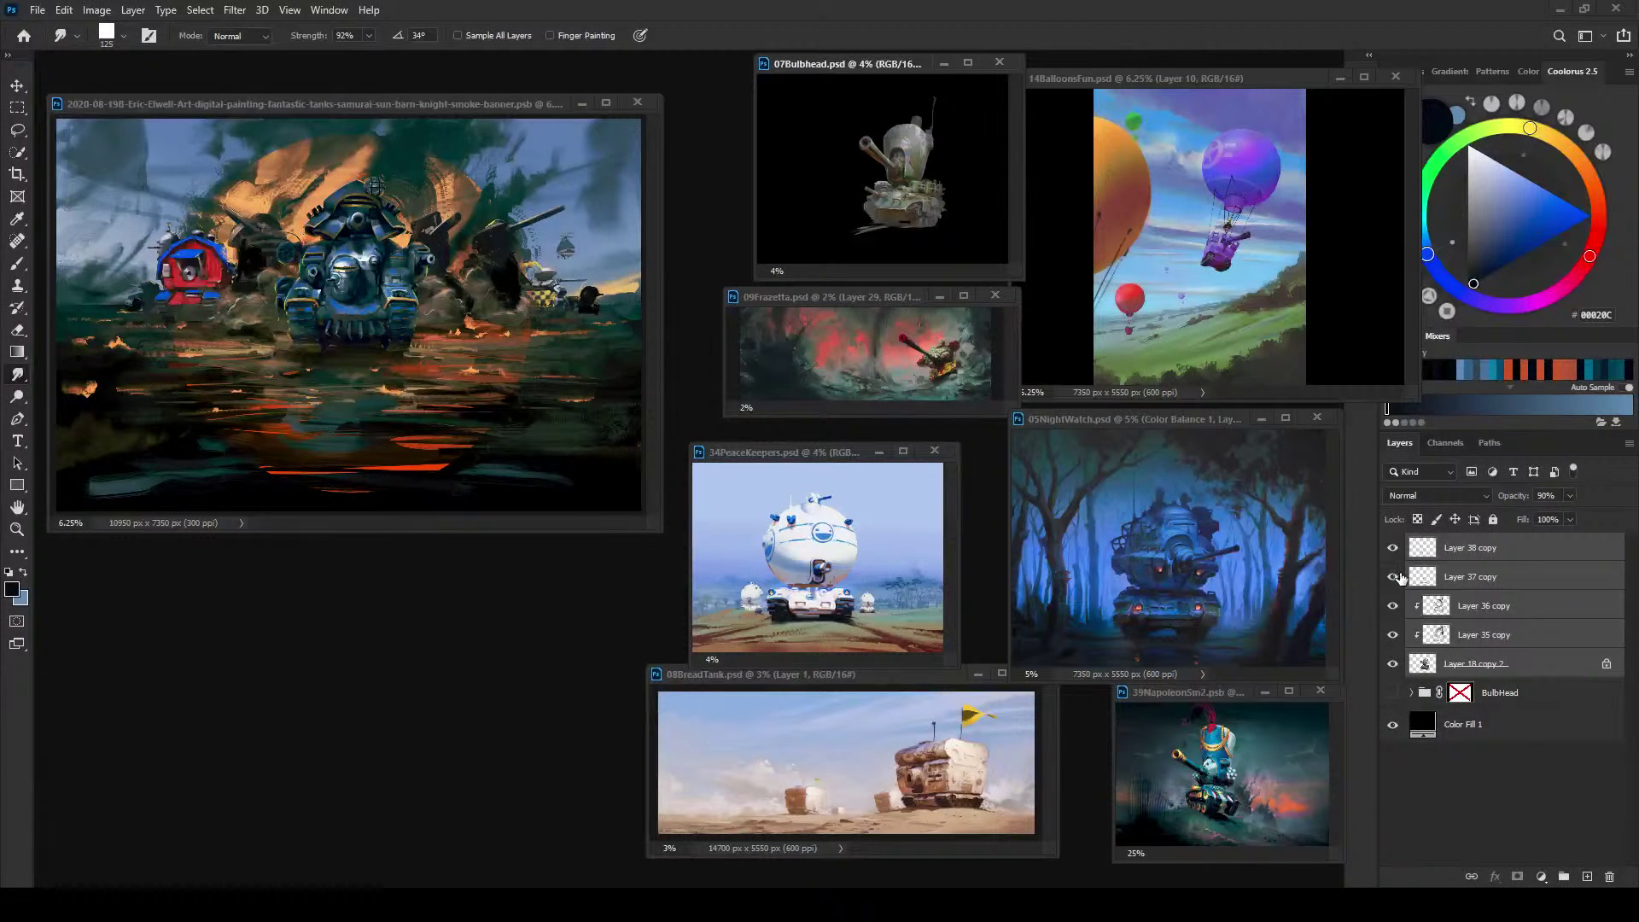
Step: Toggle Layer 37 copy and Layer 38 copy to compare their contents, leaving Layer 37 copy hidden
click(1396, 580)
click(1394, 580)
click(1393, 579)
click(1392, 577)
click(1393, 549)
click(1393, 548)
click(1391, 579)
click(1392, 549)
click(1392, 549)
click(1392, 549)
click(1392, 549)
Step: Move Layer 38 copy below Layer 37 copy, clip it to the tank layers, and compare the tank with and without it
drag(1432, 547, 1451, 592)
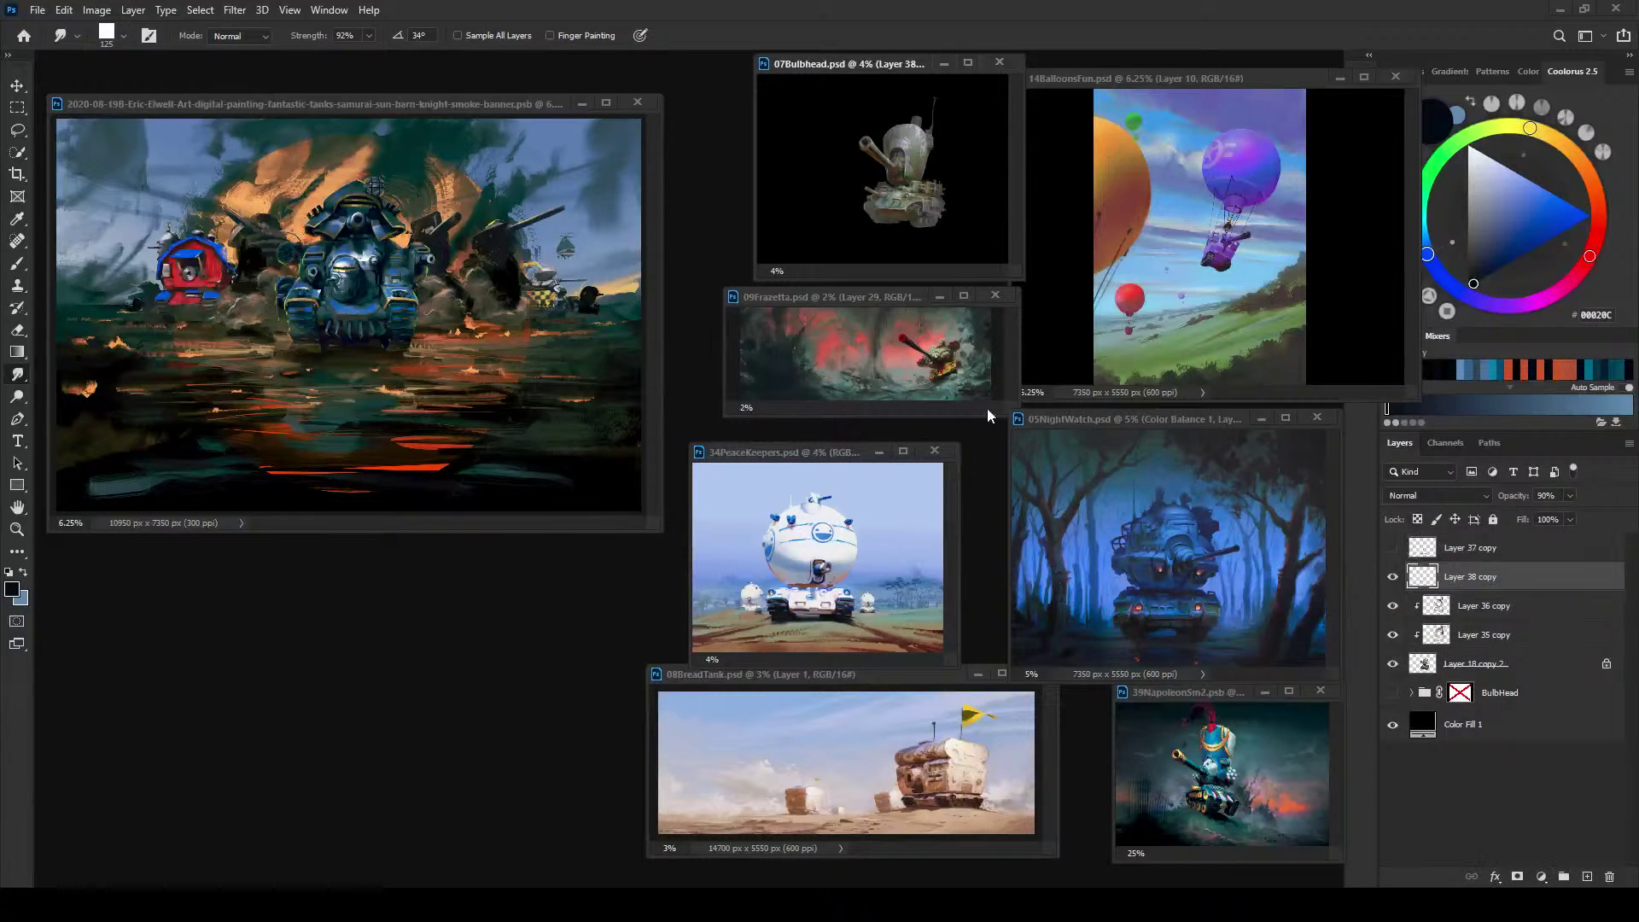
alt+click(1472, 593)
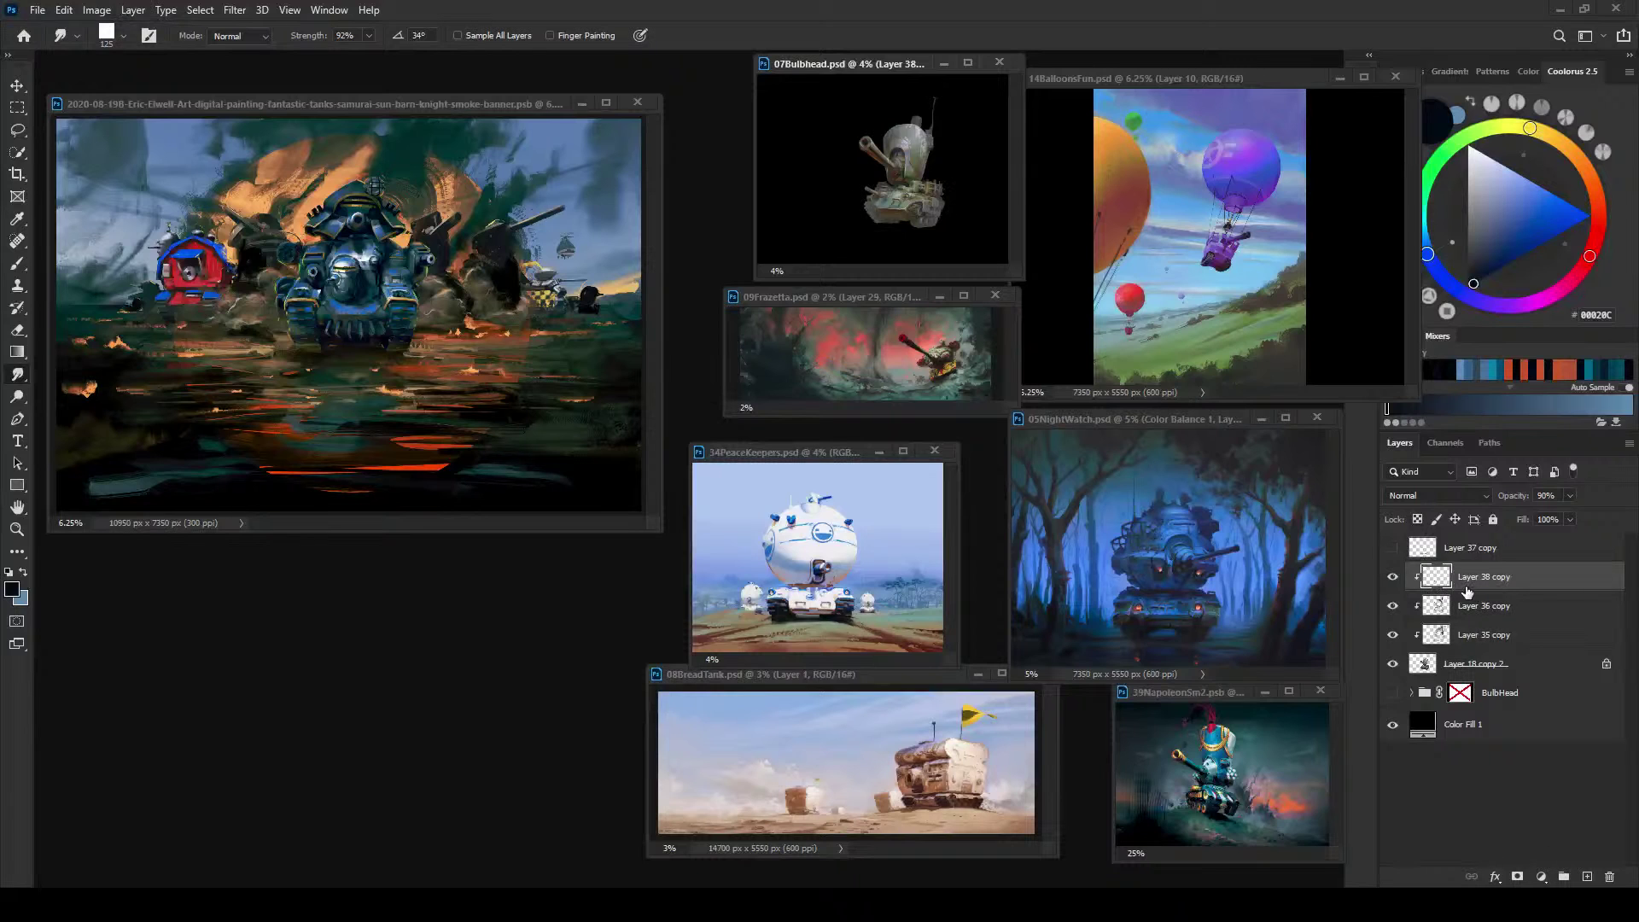
alt+click(1449, 587)
click(1391, 579)
alt+click(1479, 592)
click(1392, 577)
alt+click(1471, 589)
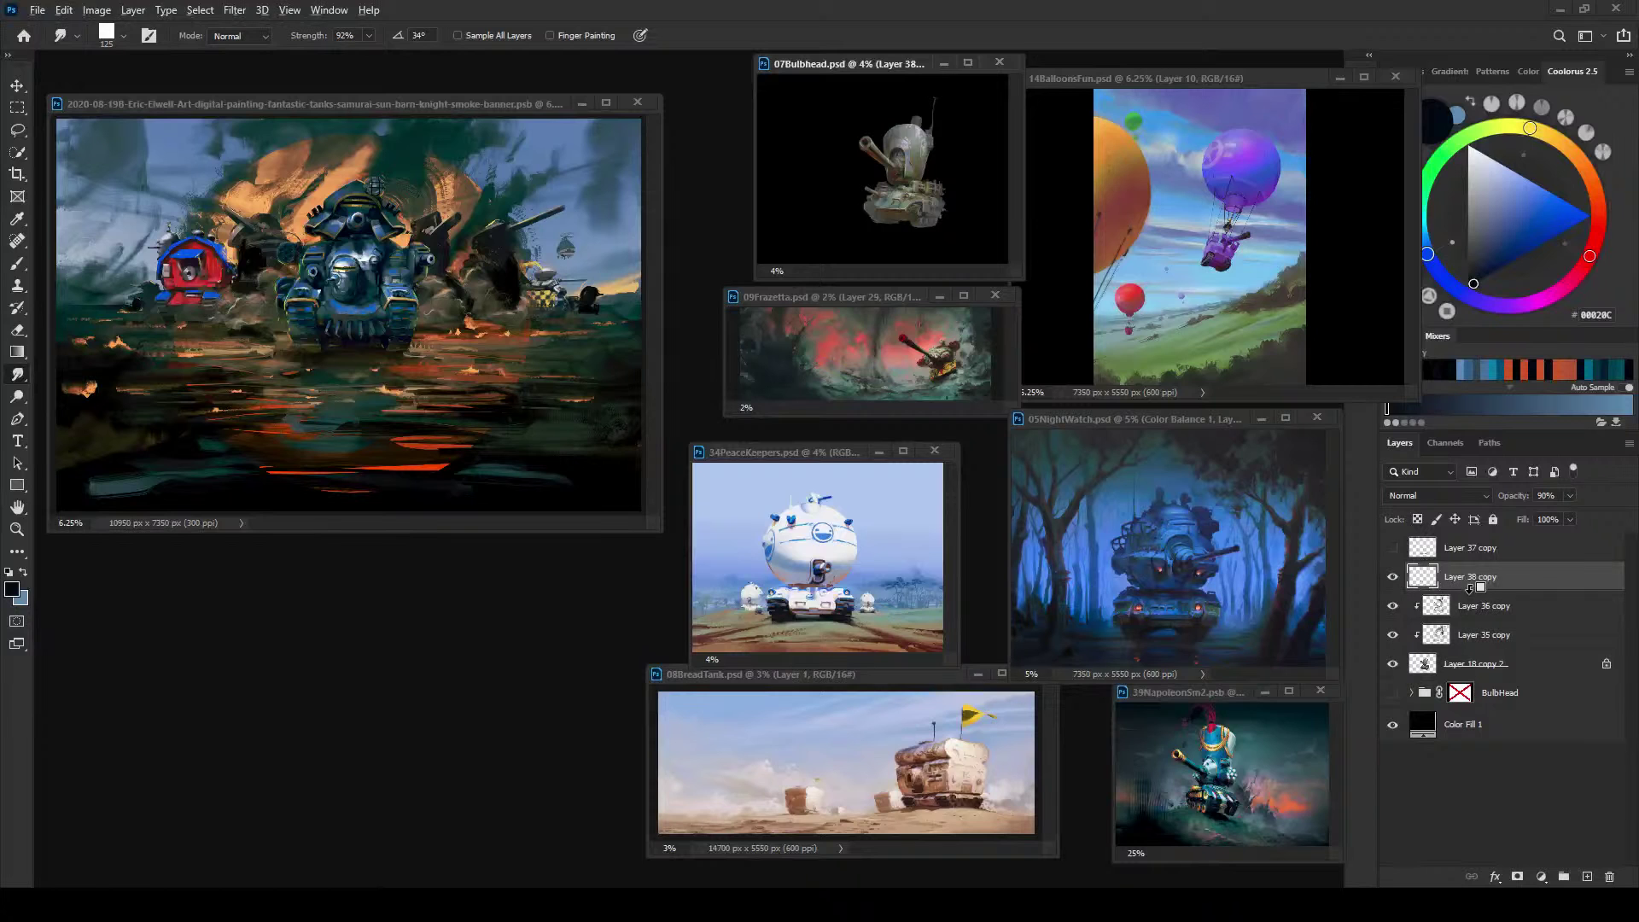
alt+click(1438, 590)
click(1392, 579)
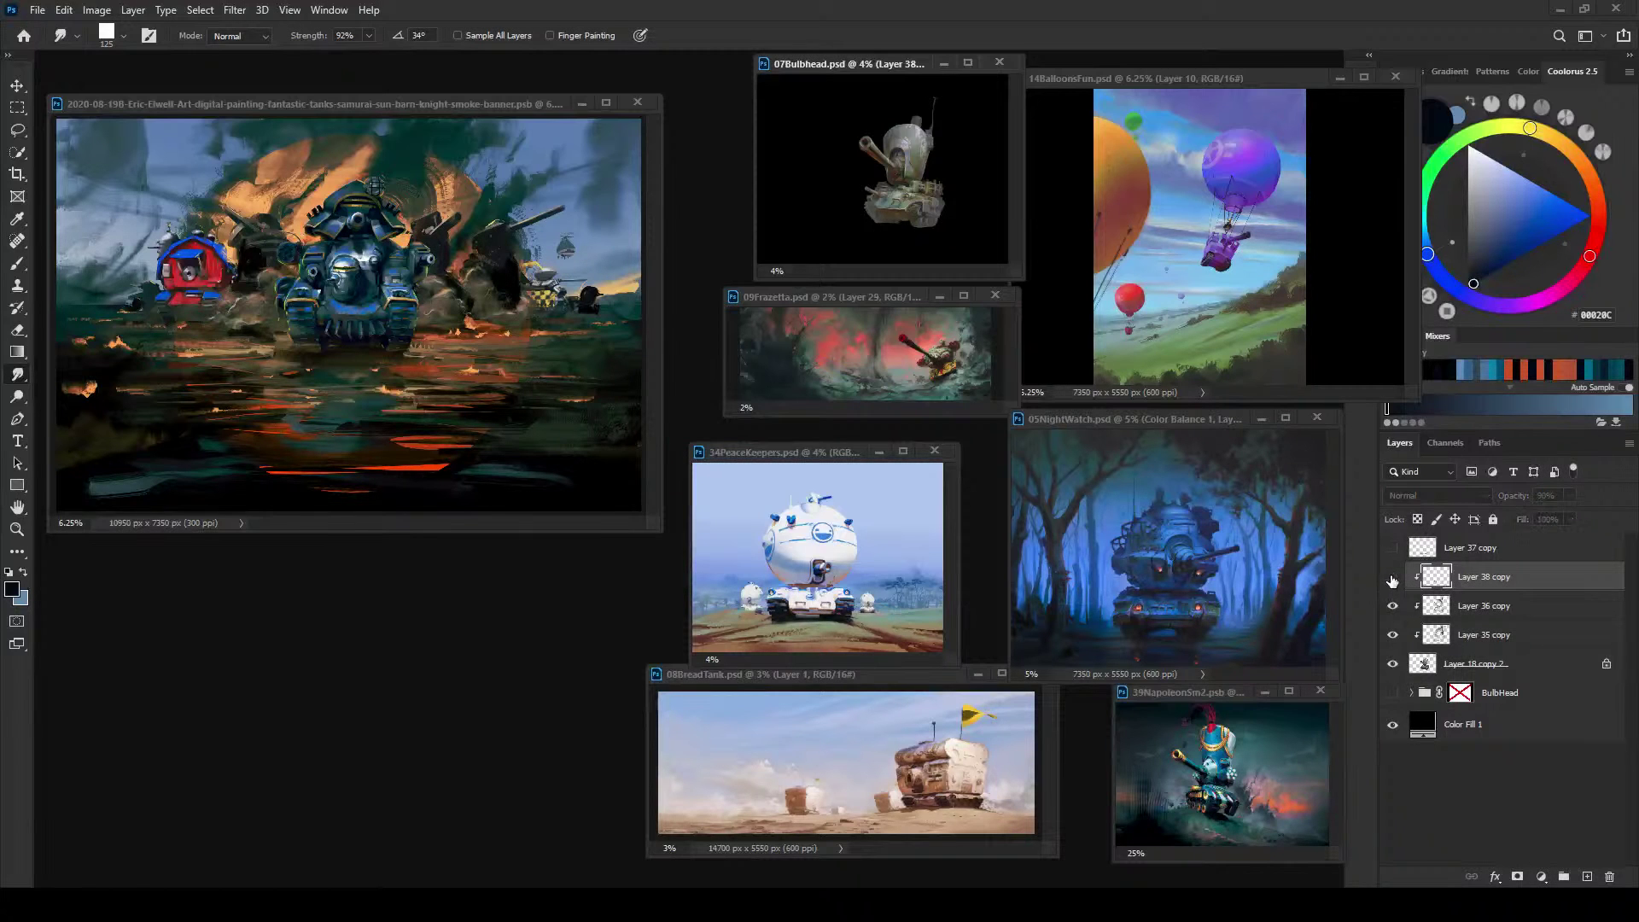
click(1392, 579)
Step: Merge Layer 38 copy with the tank layers beneath it and copy the result into the banner document, accepting the different bit depth
right_click(1503, 667)
click(1359, 672)
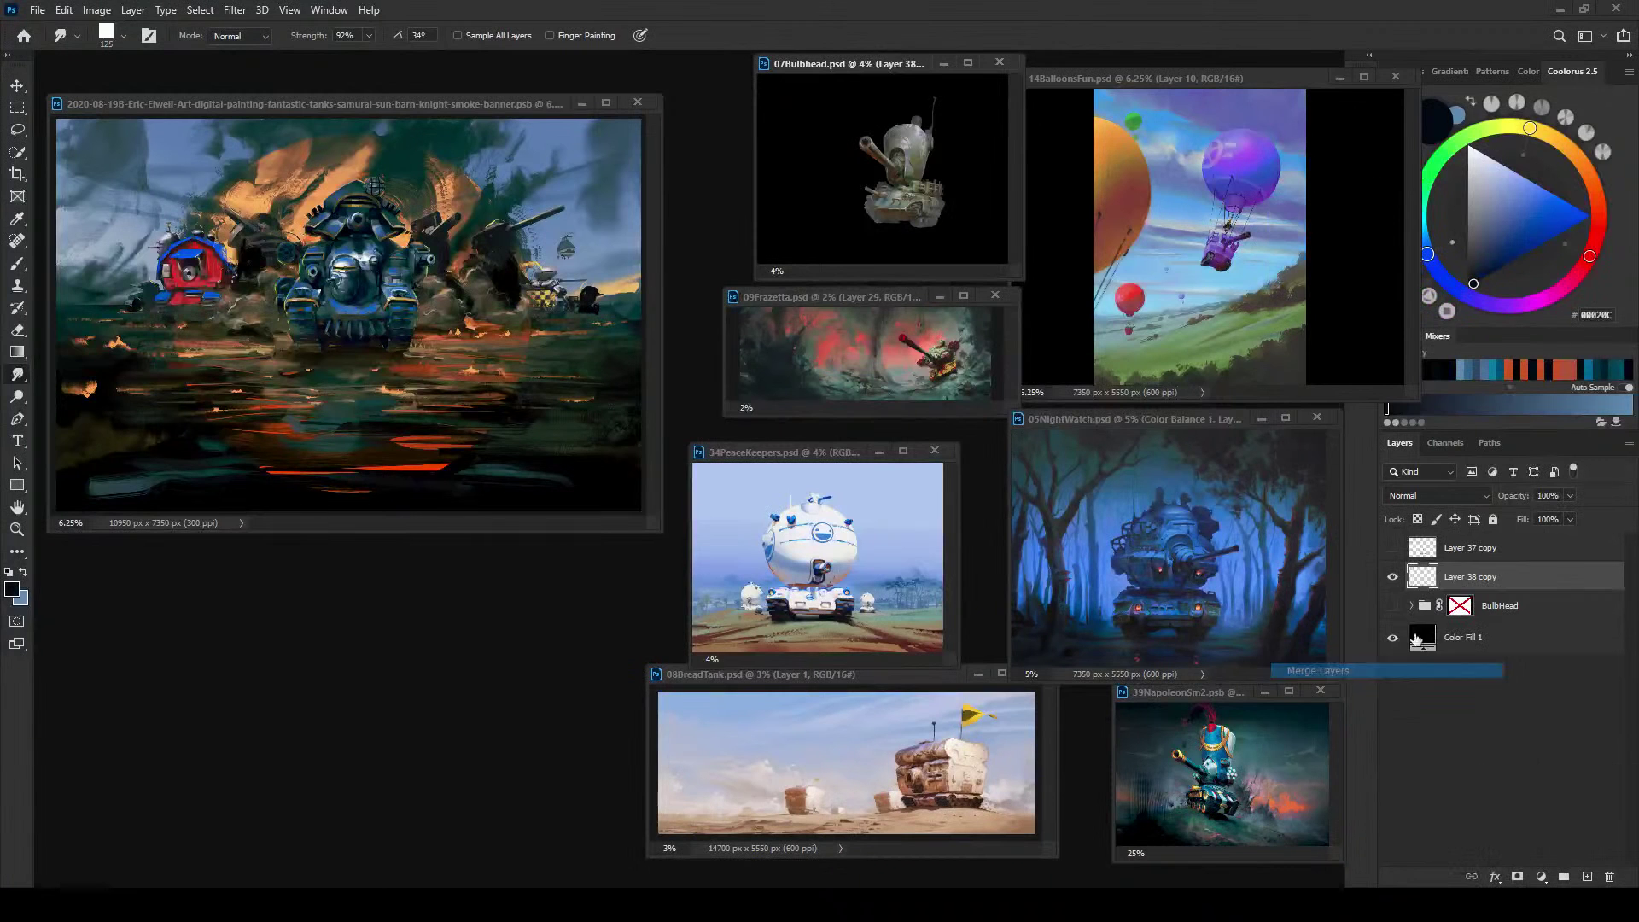
drag(1468, 578, 335, 319)
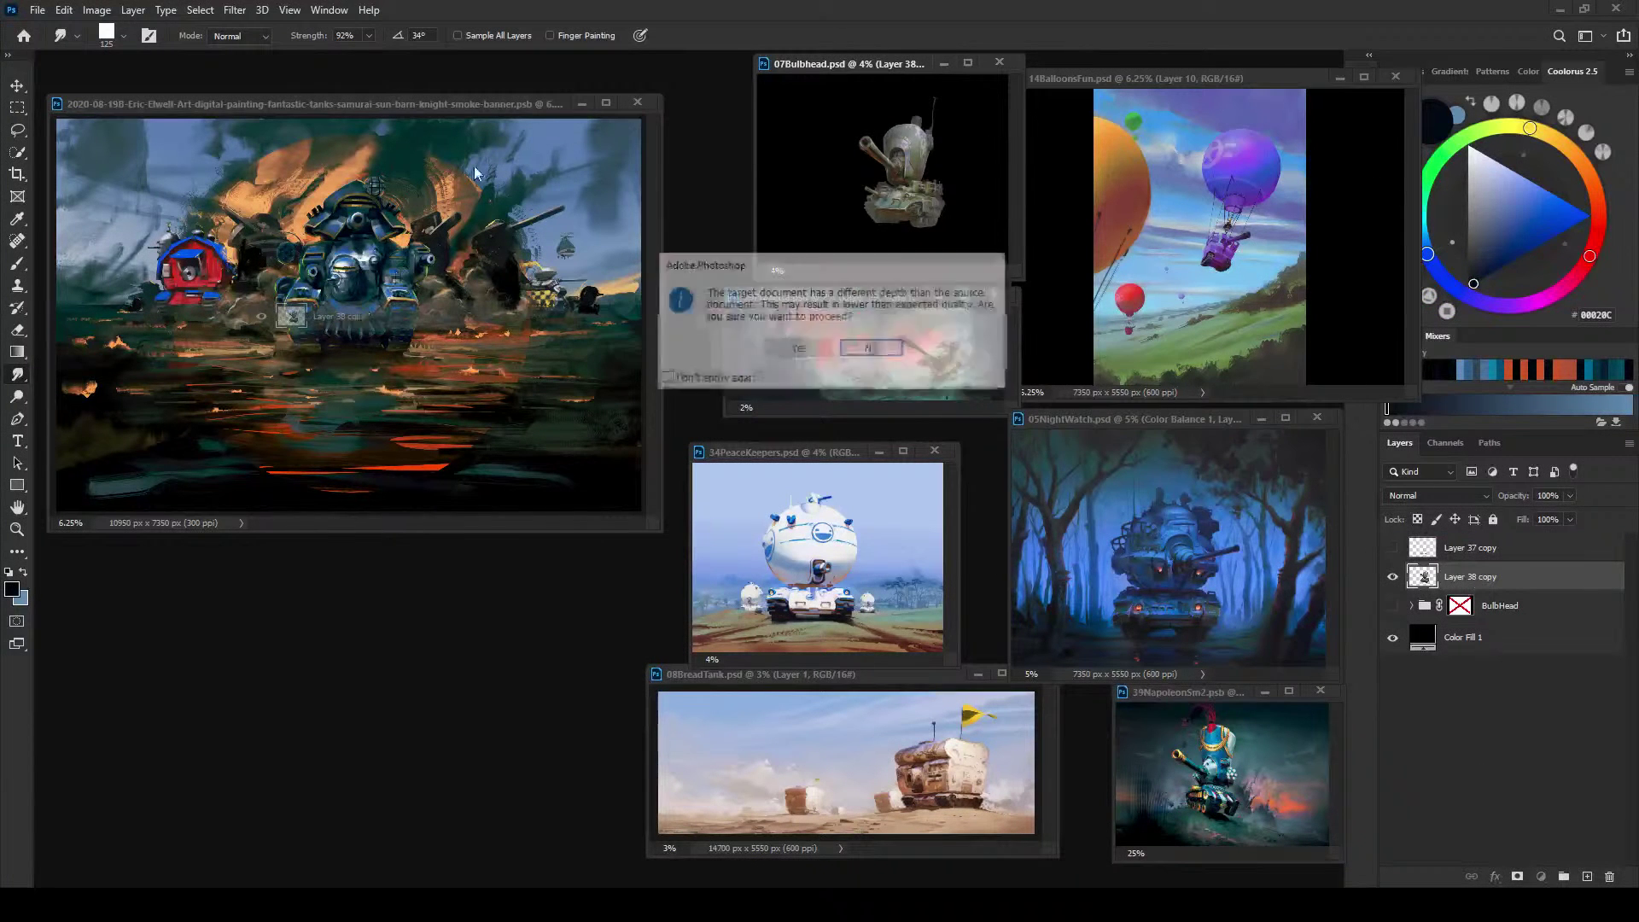
click(799, 349)
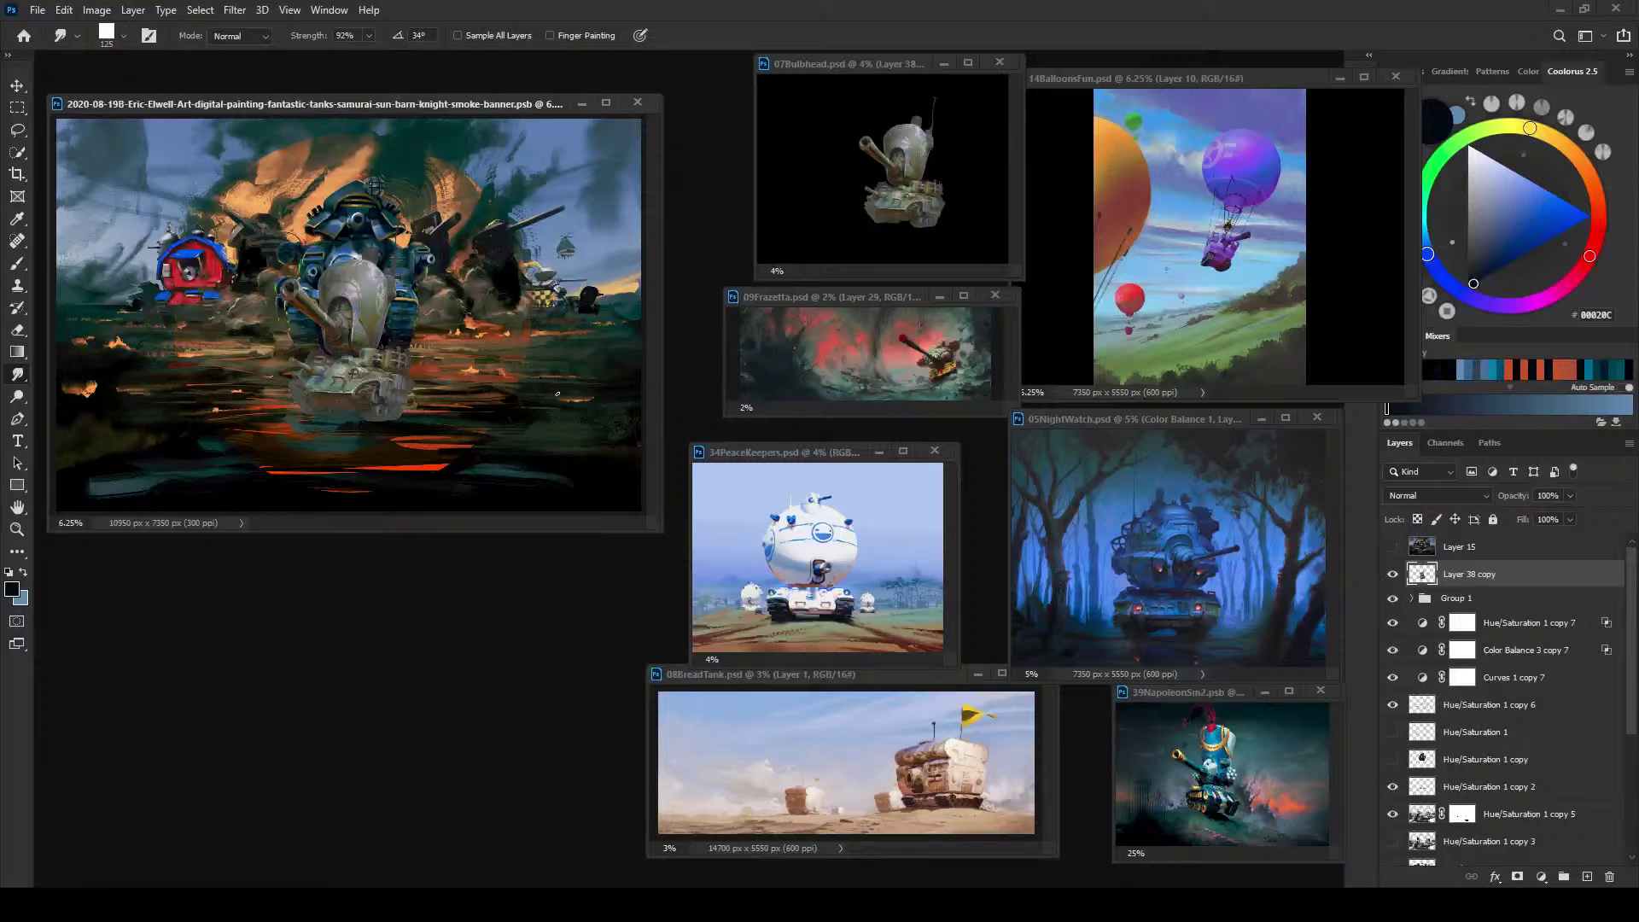
Step: Move the bulb-headed tank to the left side of the banner painting, over the red tank
key(v)
drag(342, 324, 164, 256)
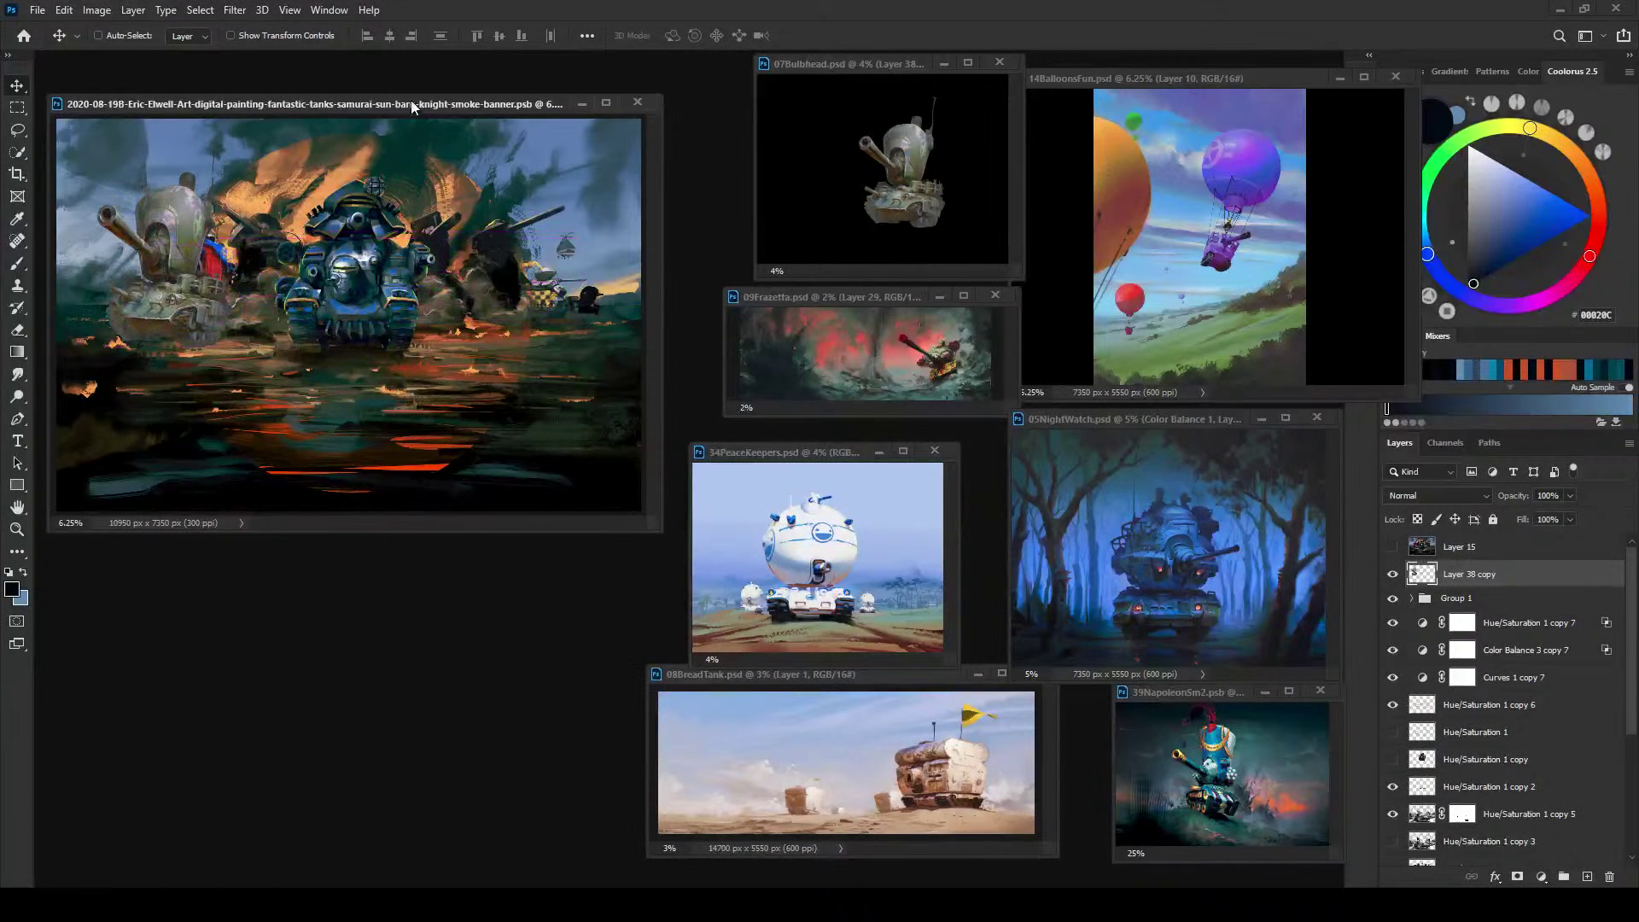
drag(412, 104, 419, 110)
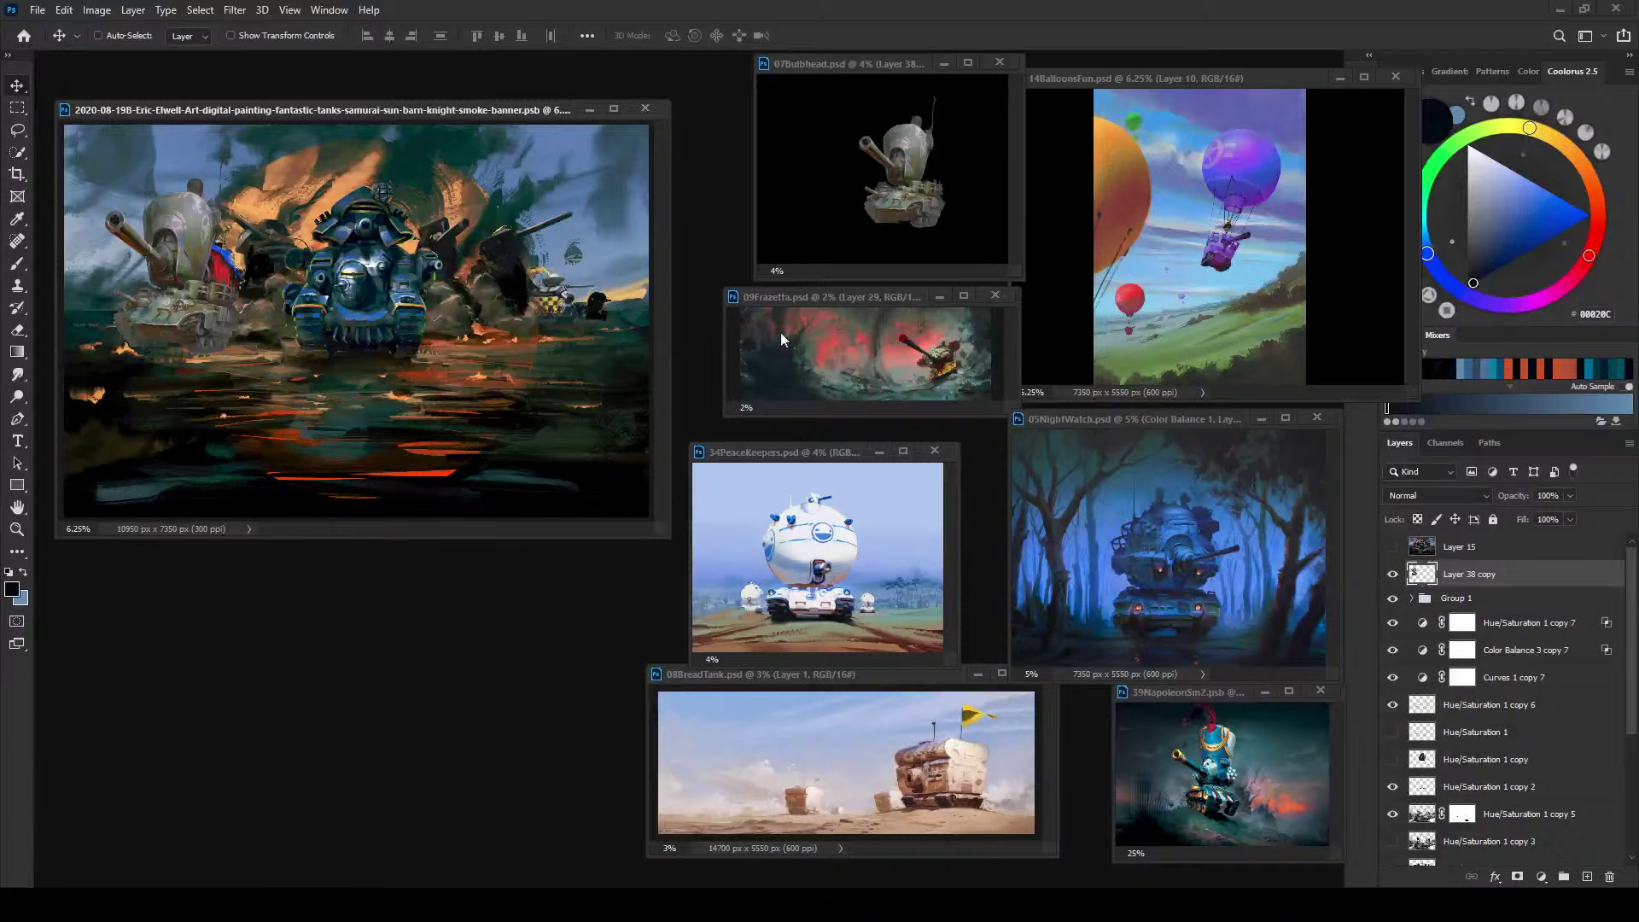
Step: Restack Layer 38 copy just above Hue/Saturation 1 copy 2 and shift the tank between the red and samurai tanks
drag(1467, 578, 1459, 717)
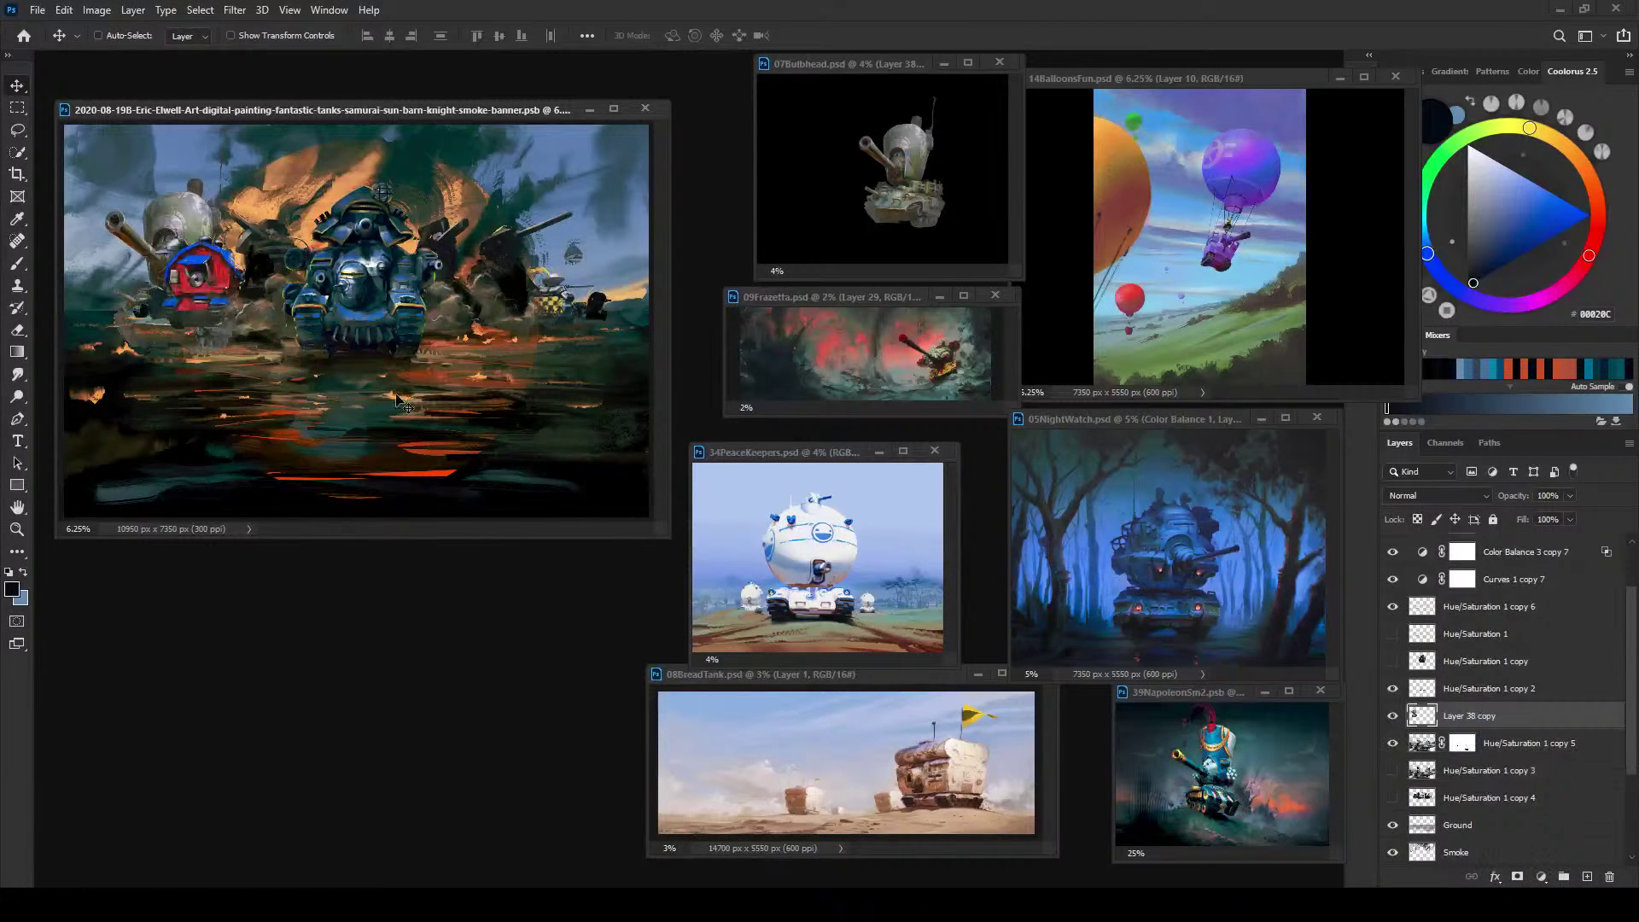
drag(170, 223, 287, 199)
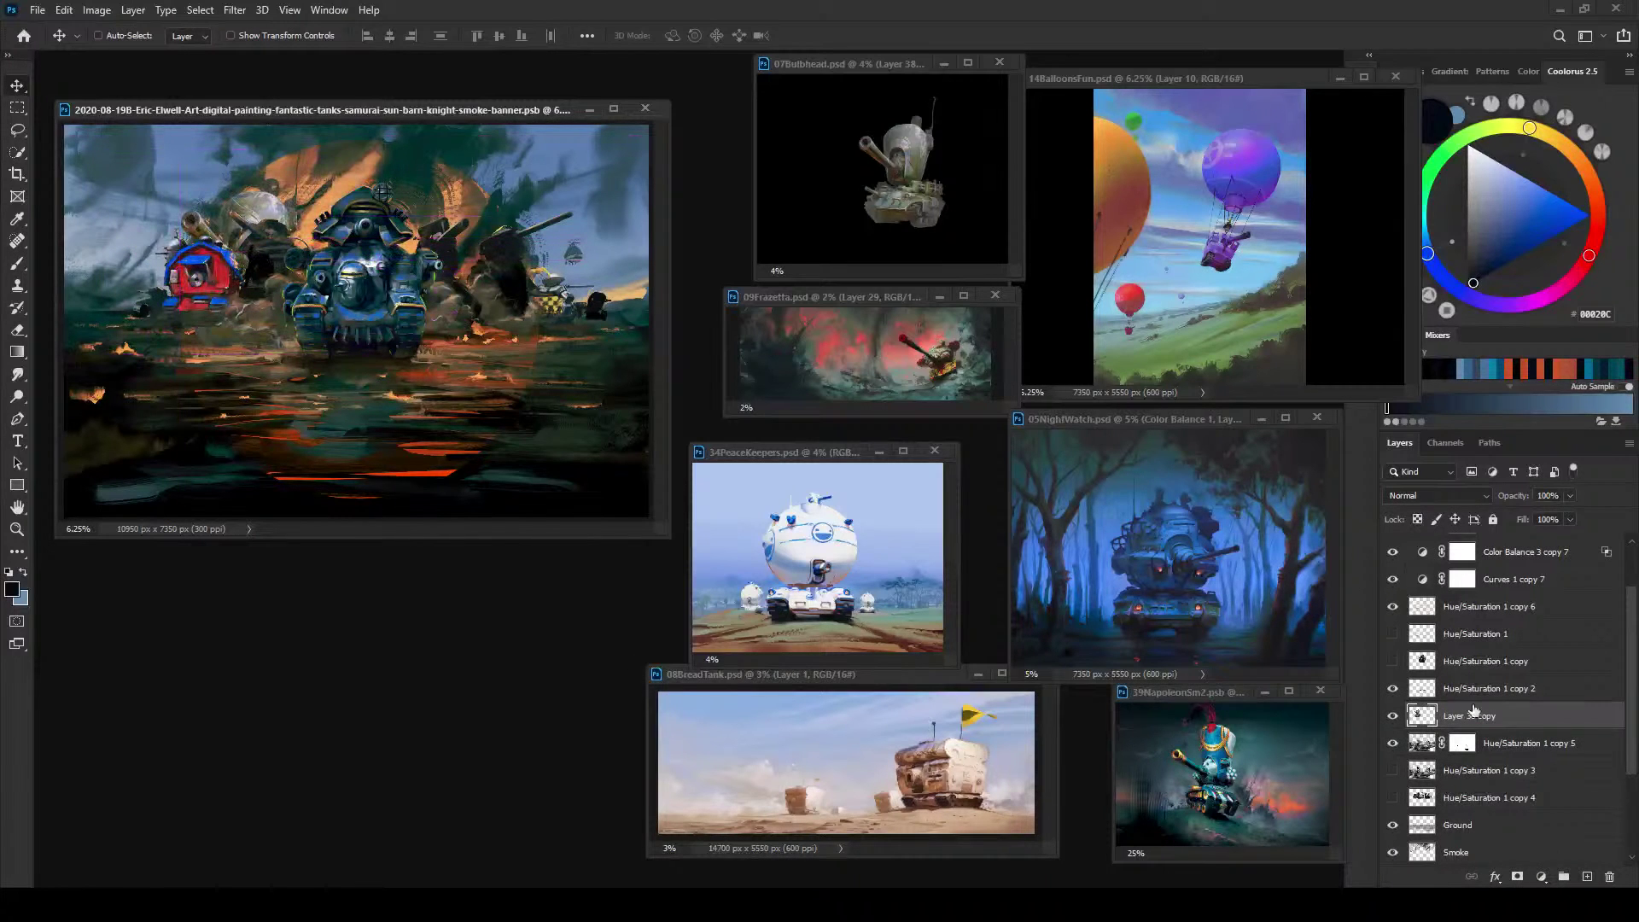
drag(1468, 688, 1456, 668)
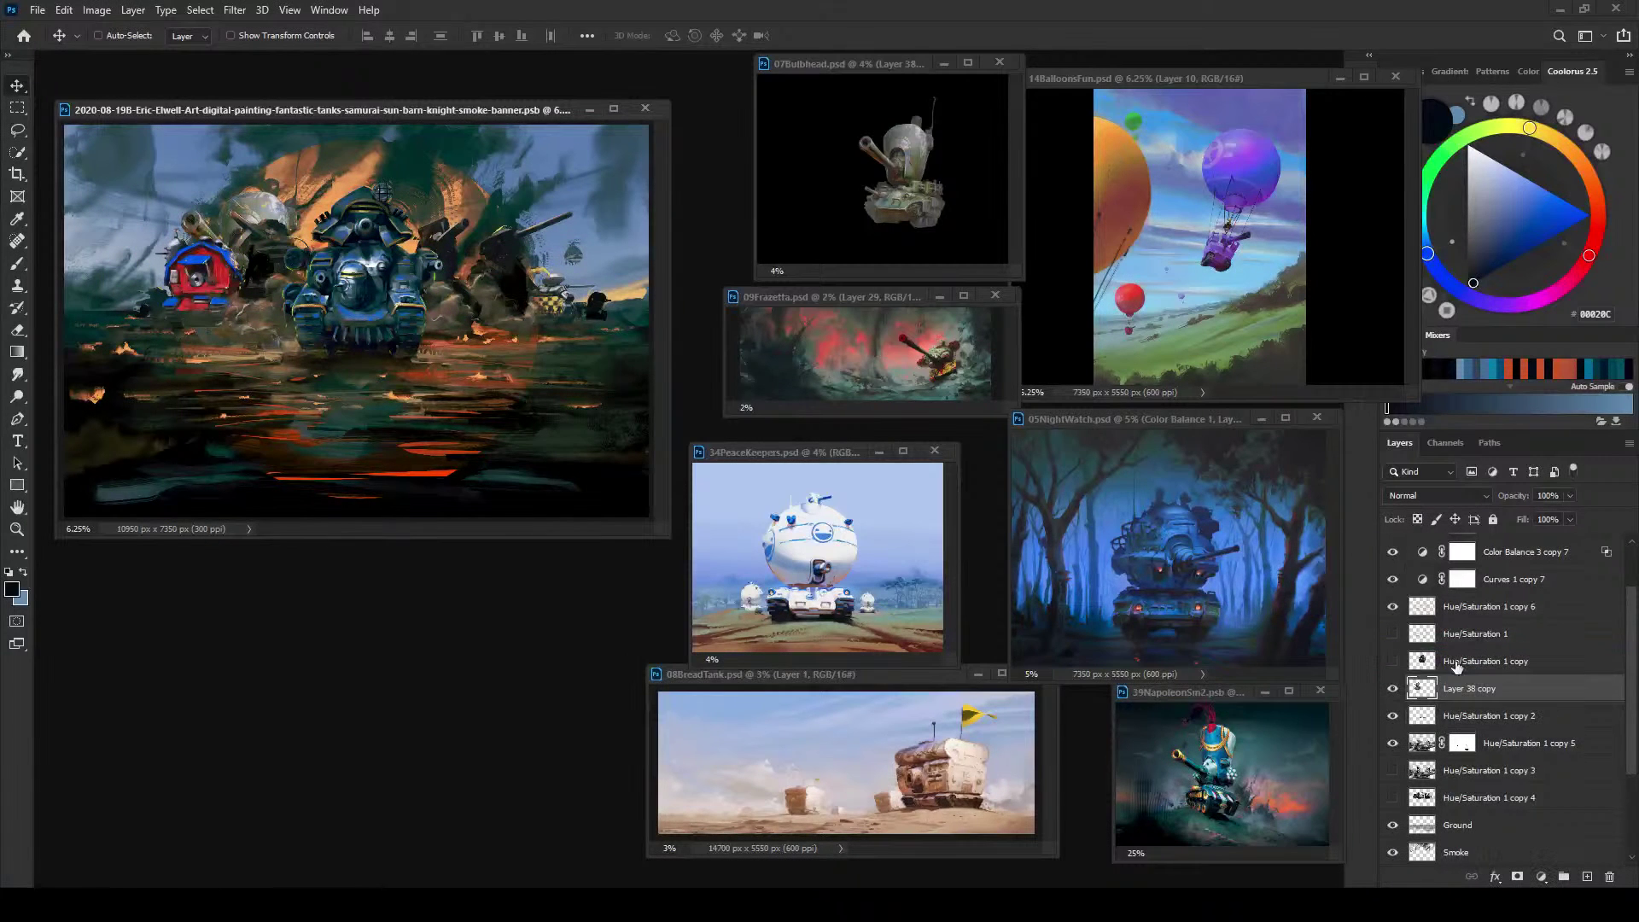
Step: Place Layer 38 copy inside Group 1 directly below Layer 16 and nudge the bulb-headed tank slightly toward the samurai tank
scroll(1613, 640, up, 2)
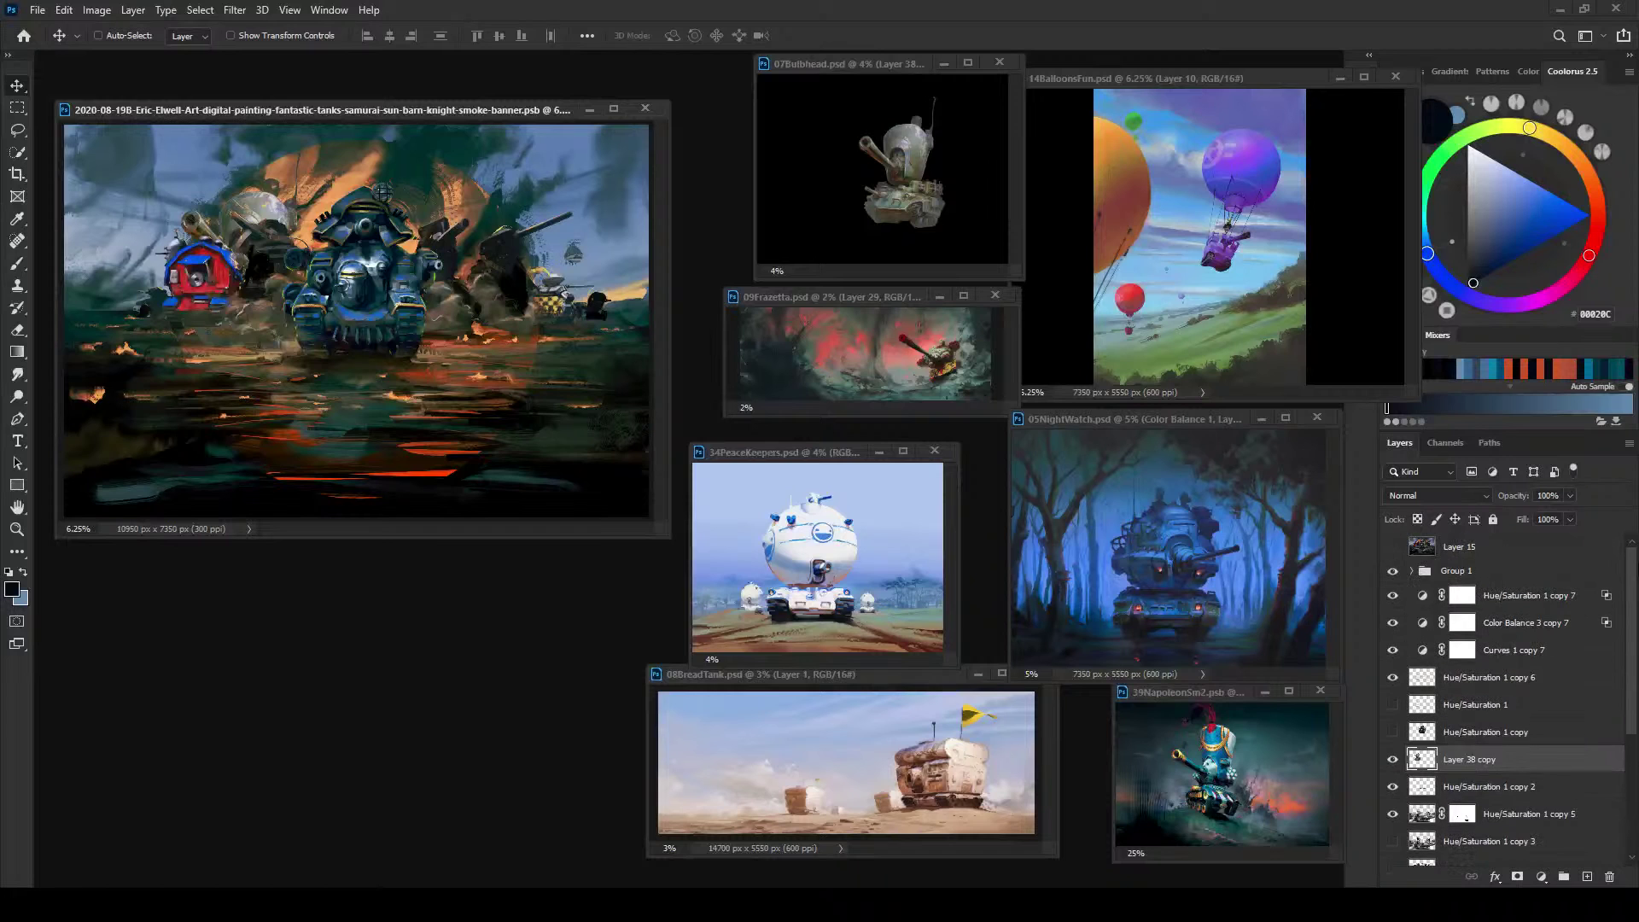
click(1395, 572)
click(1393, 572)
drag(1447, 759, 1508, 632)
click(1411, 597)
scroll(1494, 589, down, 1)
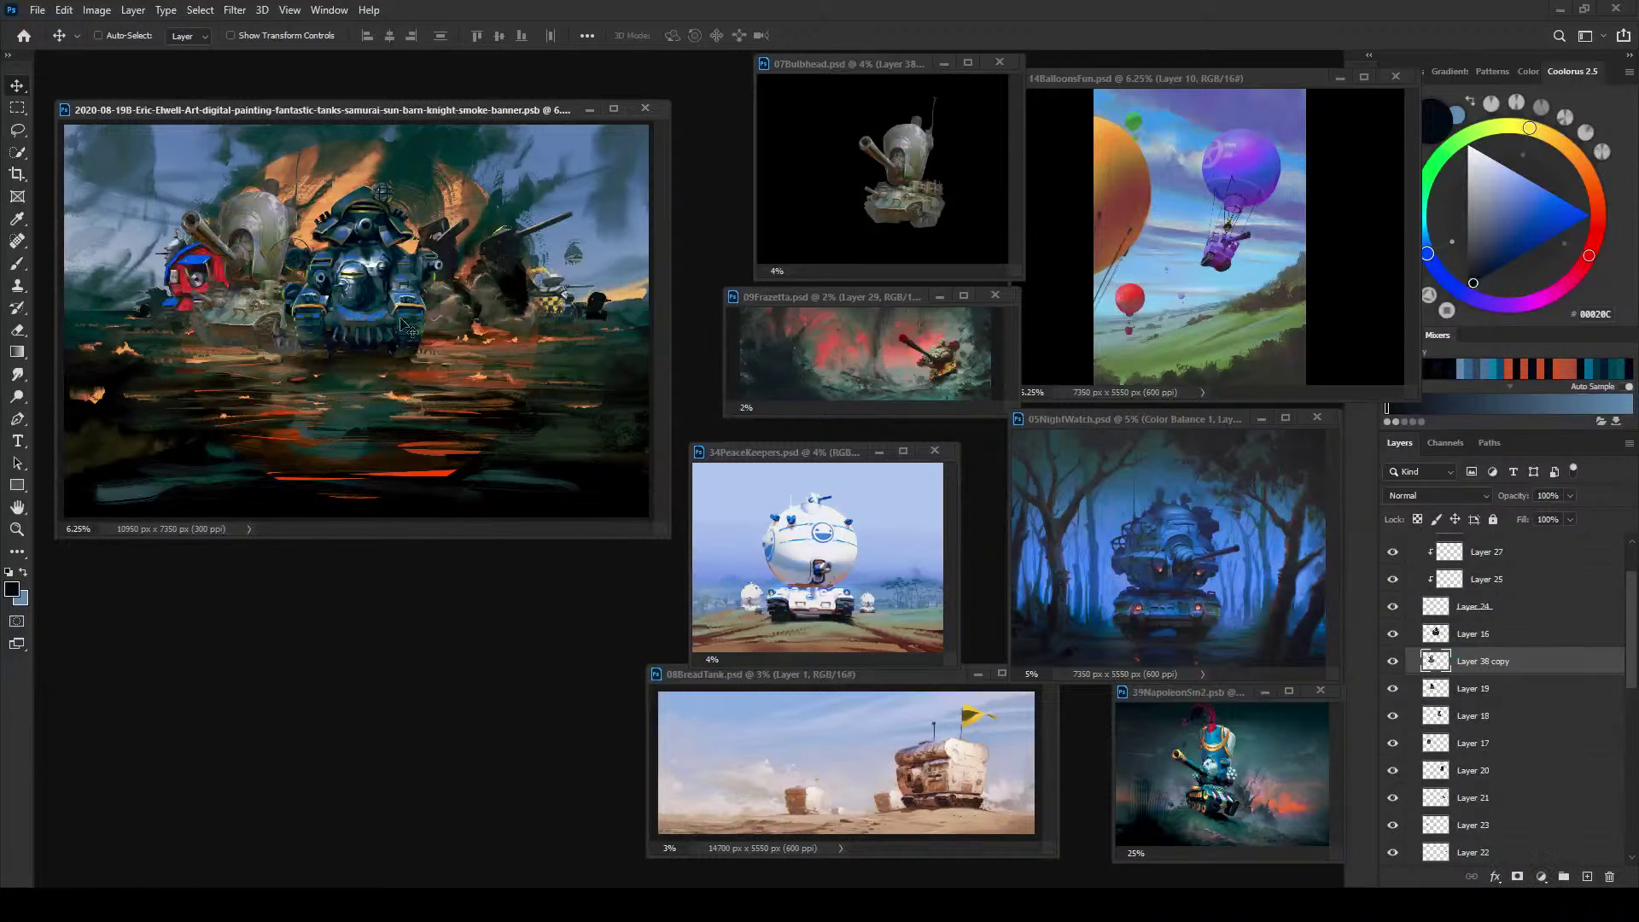
drag(258, 297, 271, 295)
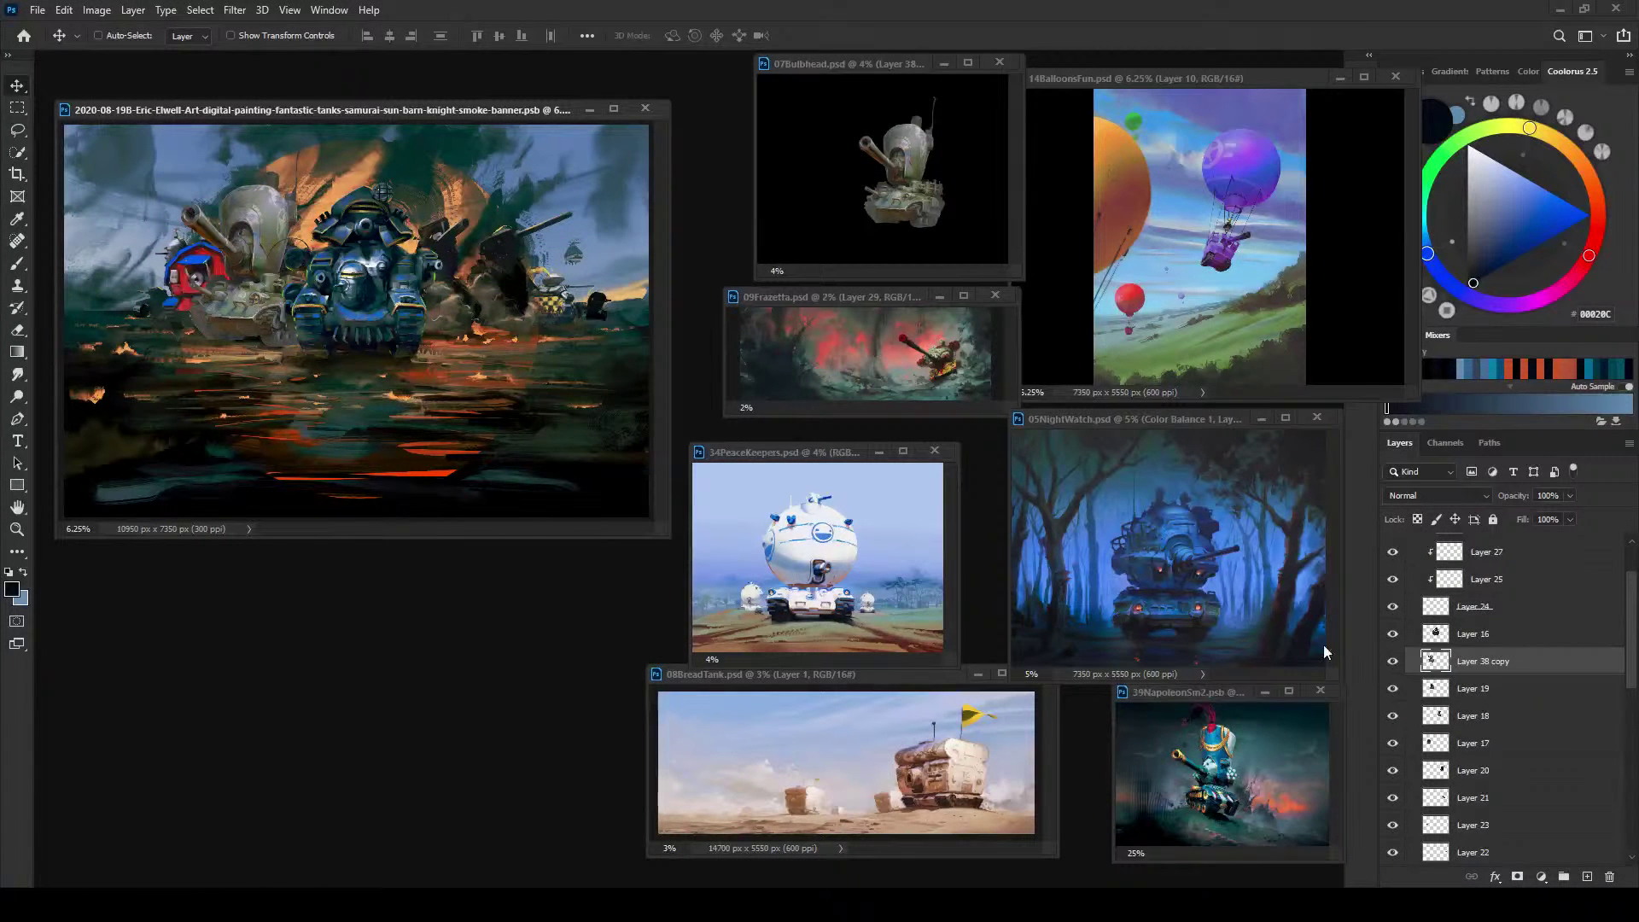
Step: In 34PeaceKeepers.psd, load the large white smiley tank's silhouette as a selection from its base layers
click(804, 453)
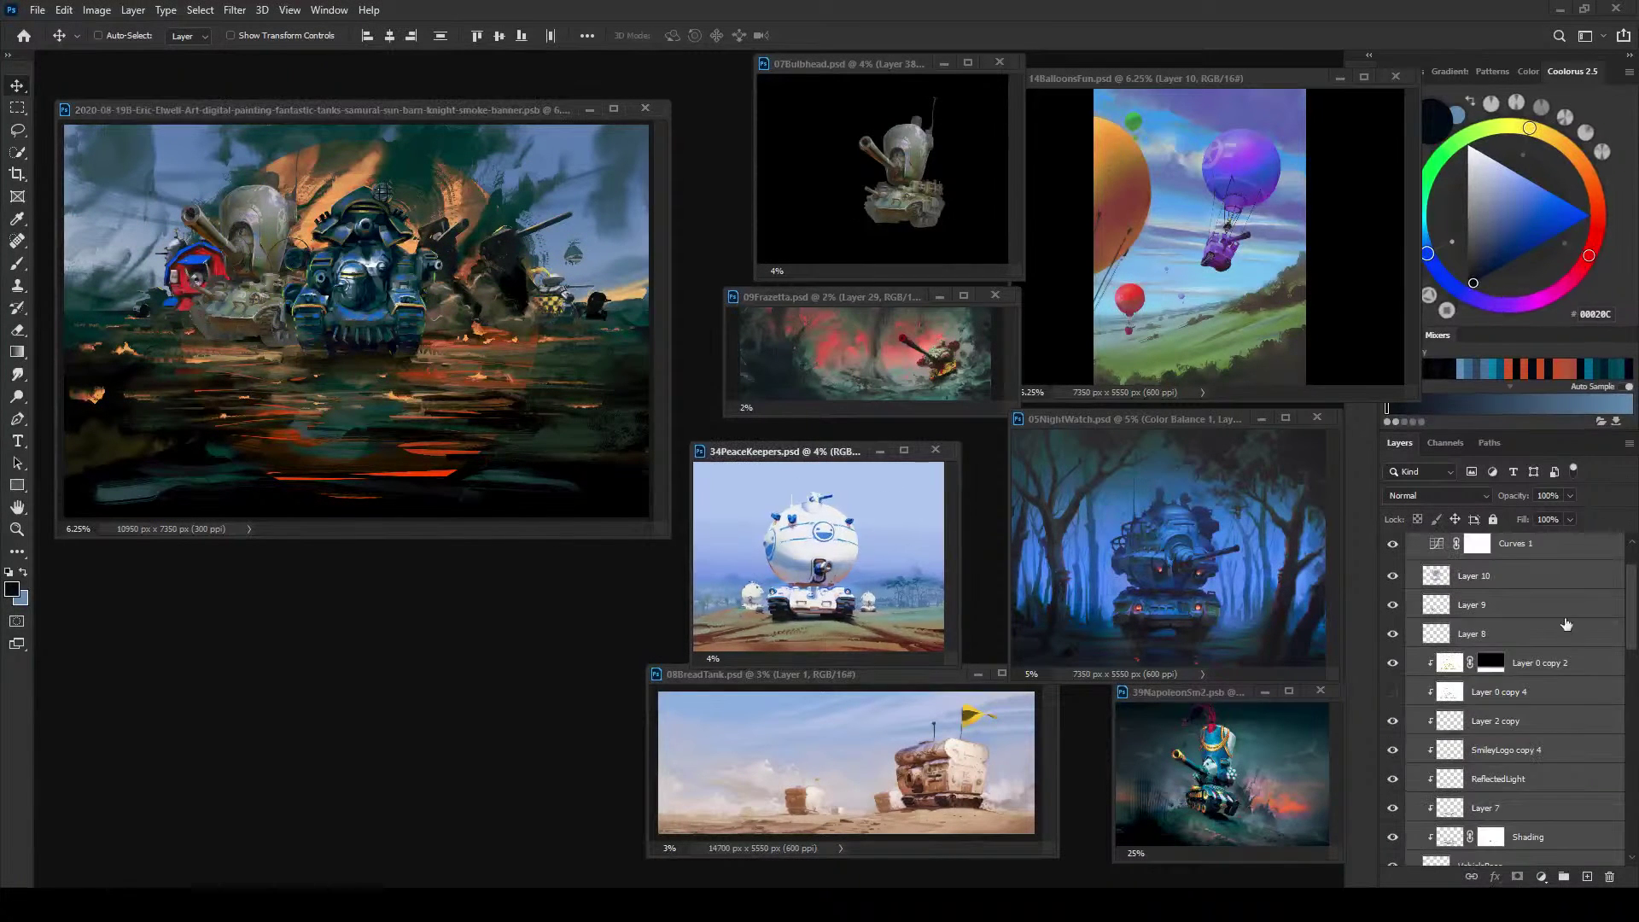
drag(1632, 606, 1626, 728)
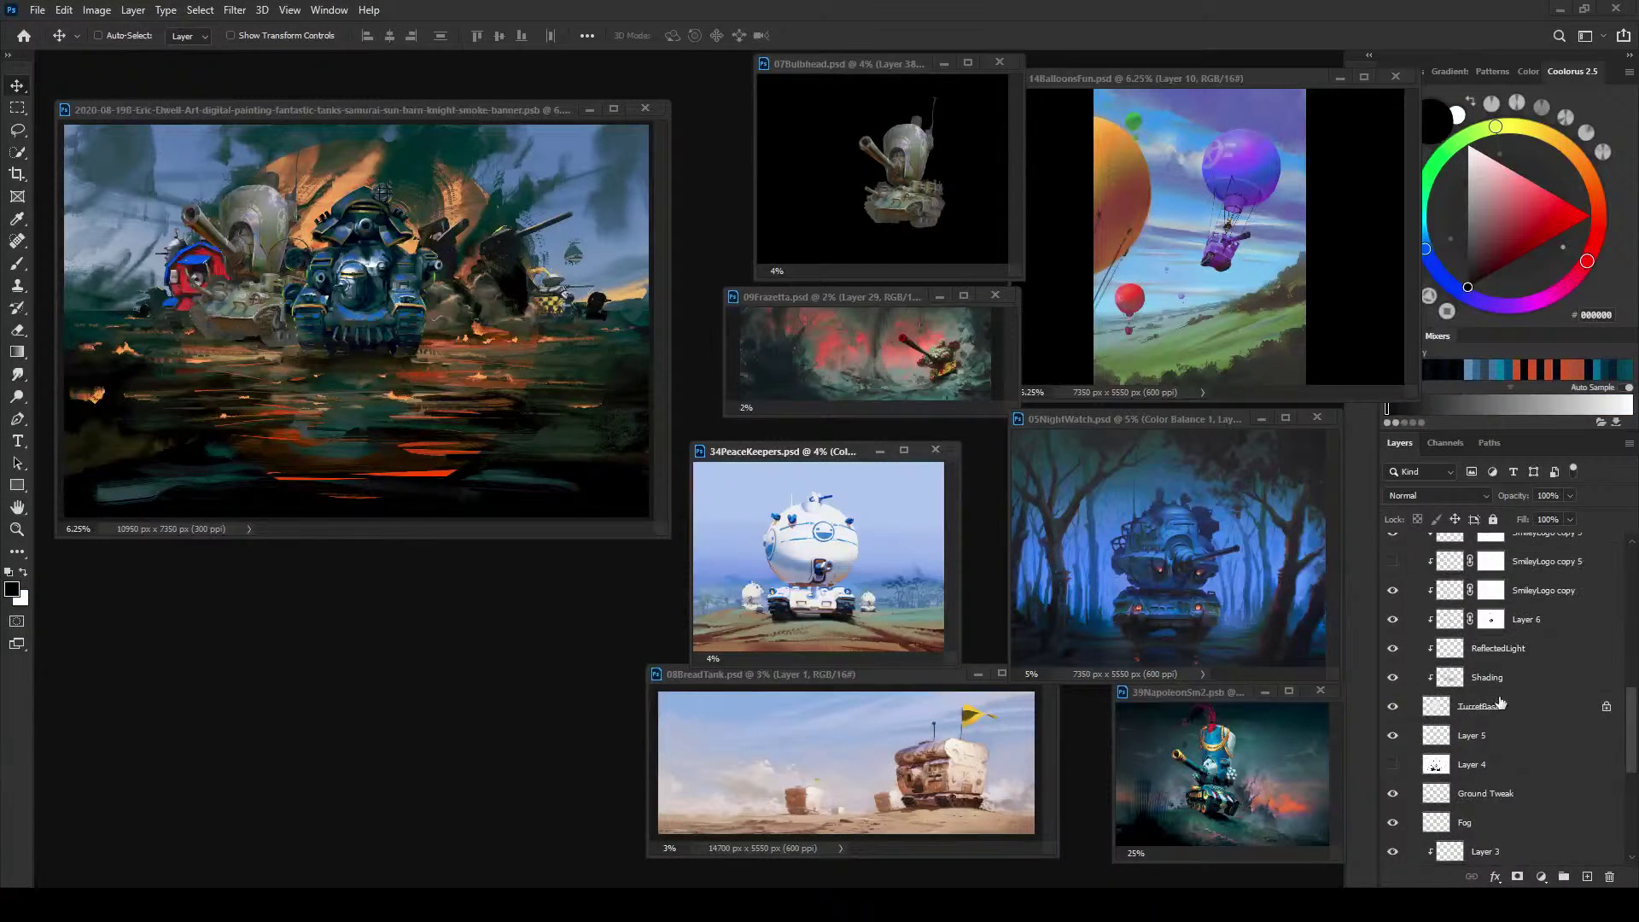
ctrl+click(1435, 721)
Step: Copy the selected white tank merged from all visible layers and paste it as a new layer at the top of Group 1
scroll(1502, 683, up, 5)
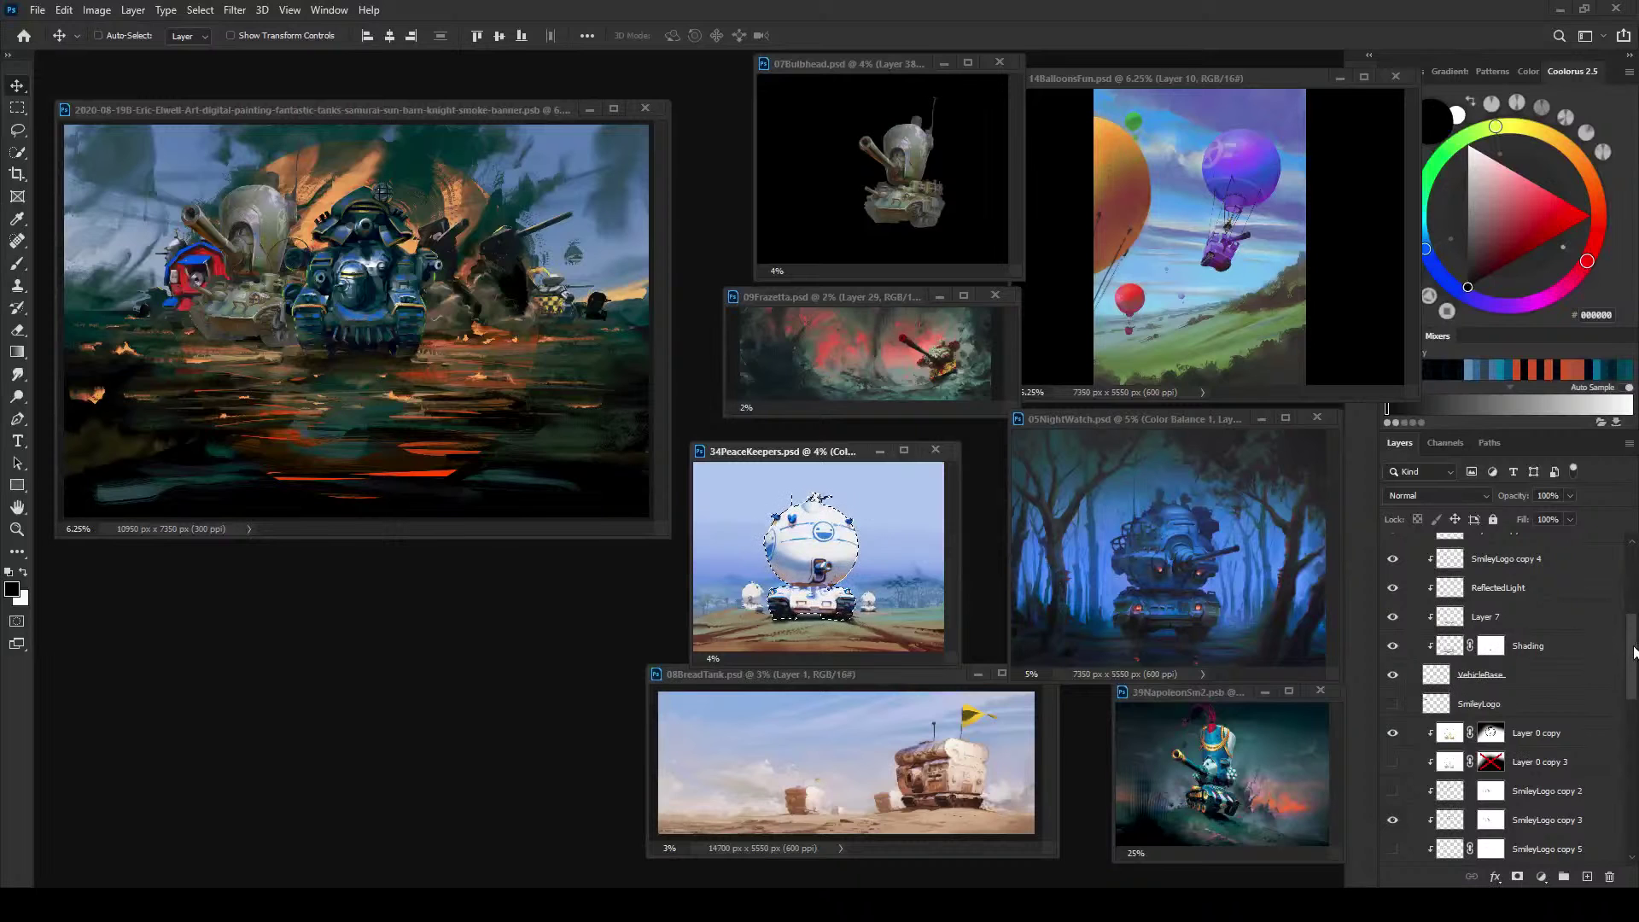
scroll(1447, 664, up, 3)
scroll(1502, 700, up, 3)
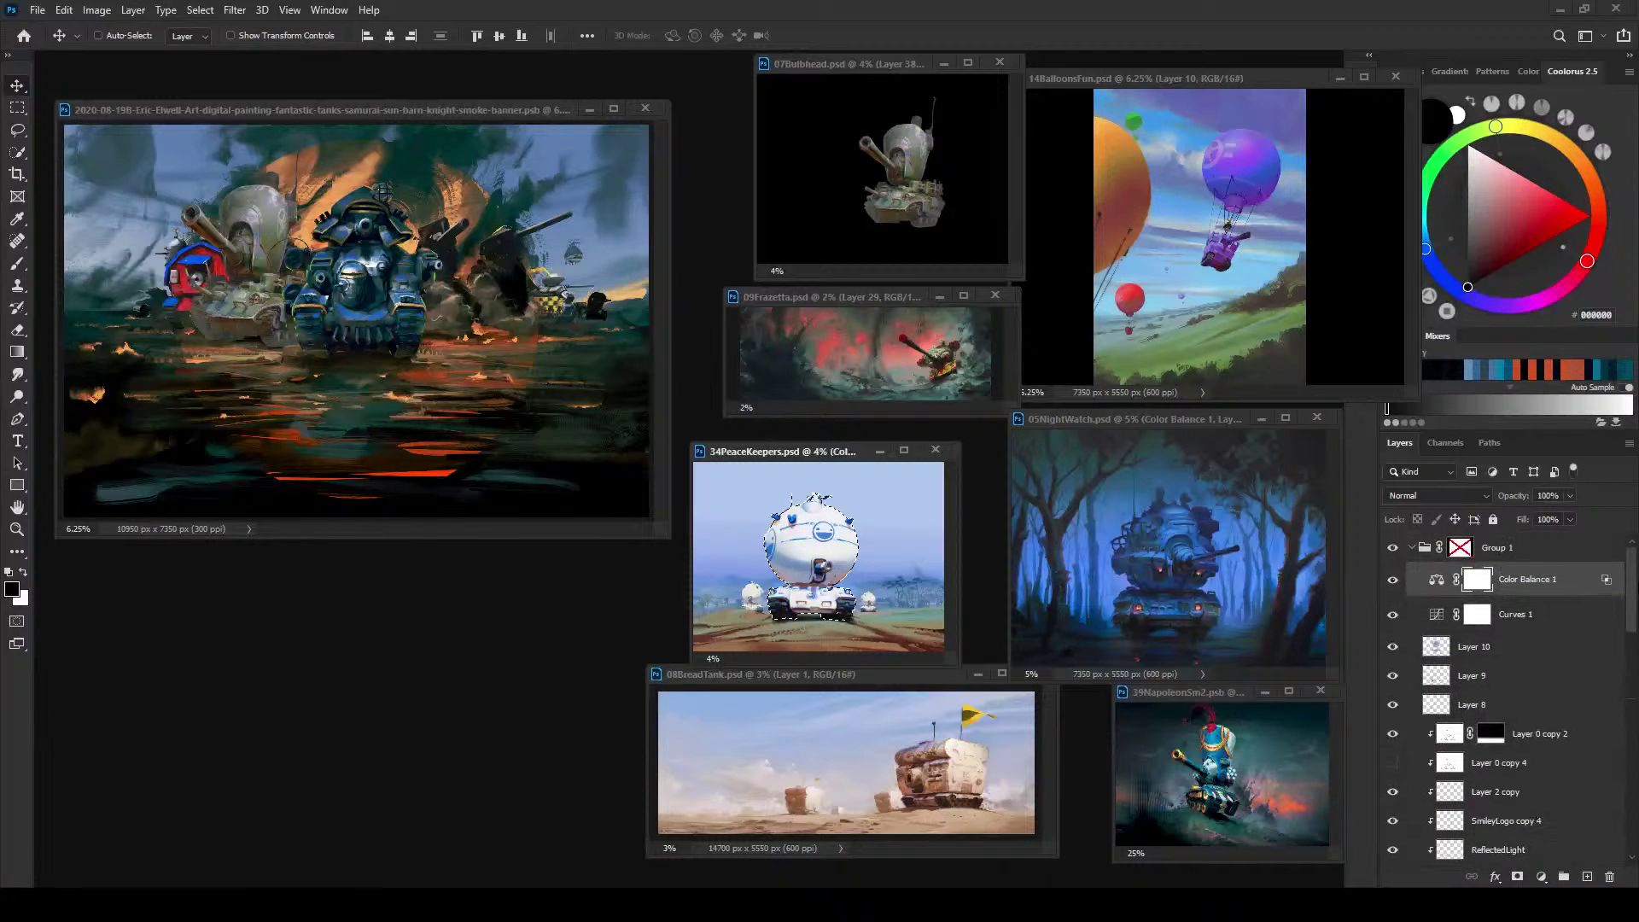
click(1473, 551)
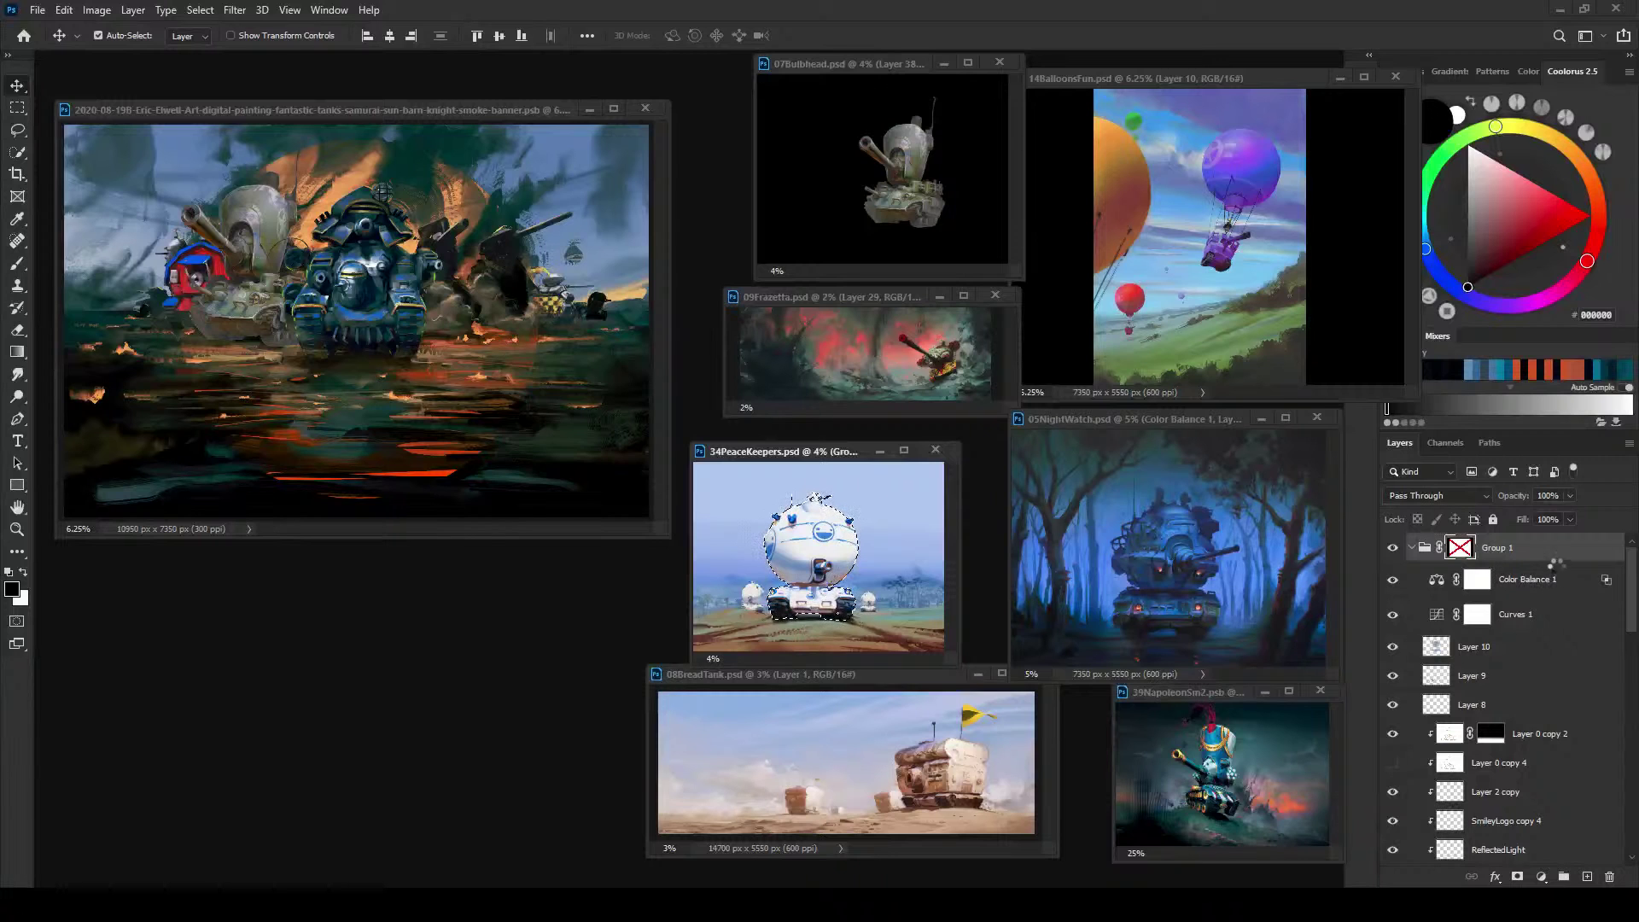
key(ctrl+v)
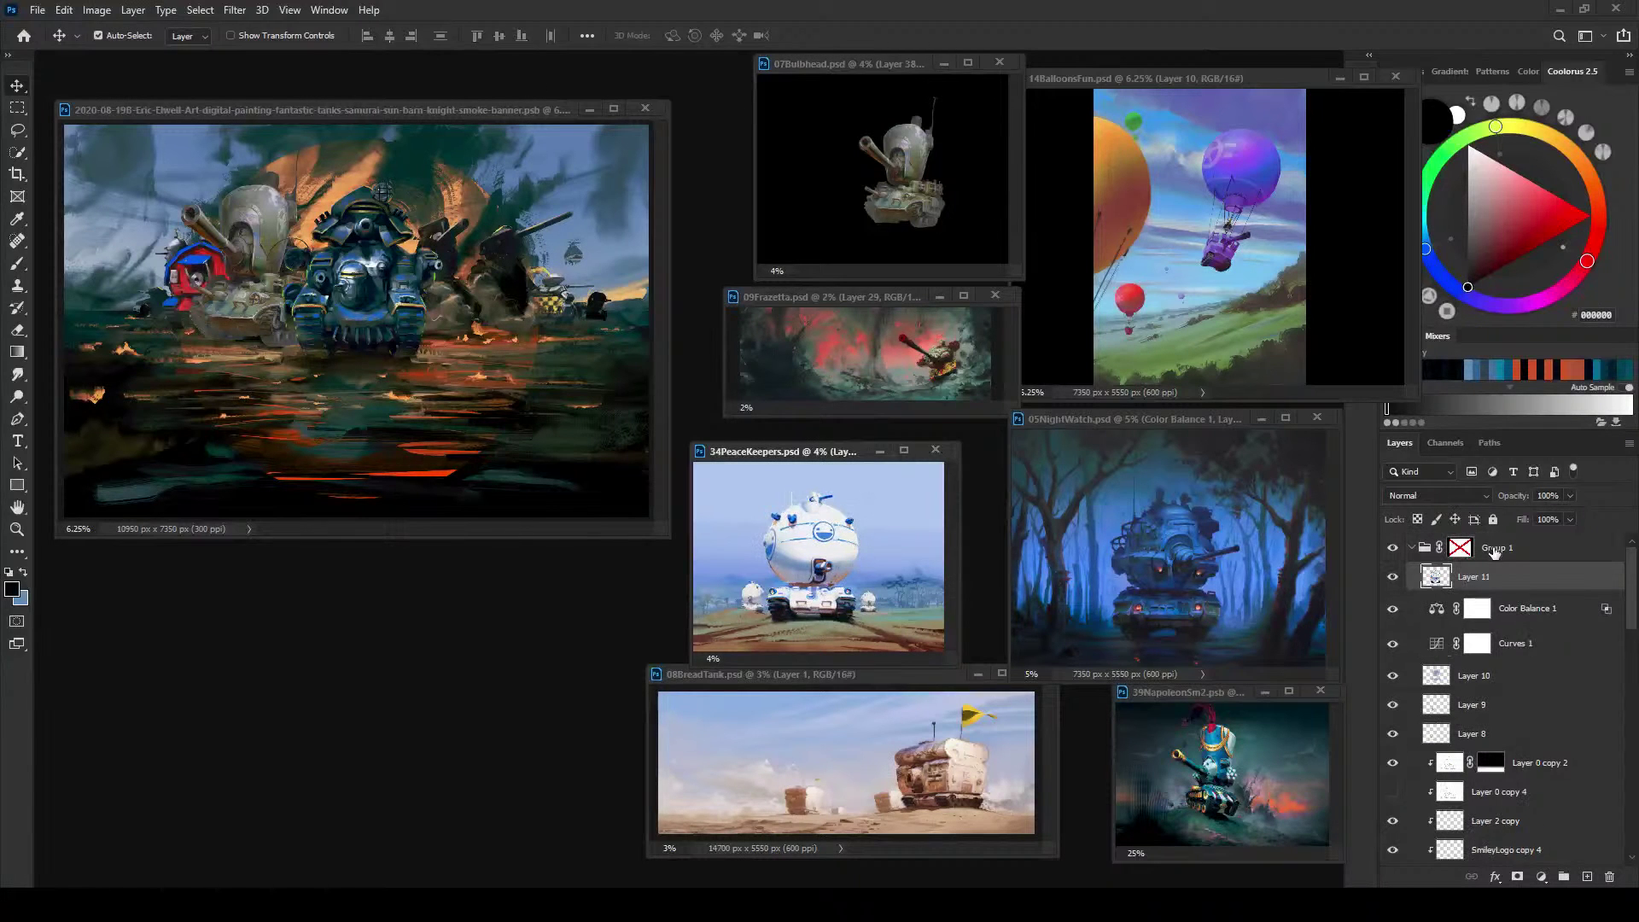
Step: Copy the white tank layer into the banner document, accept the different bit depth, and position it right of the samurai tank
drag(1473, 582, 438, 301)
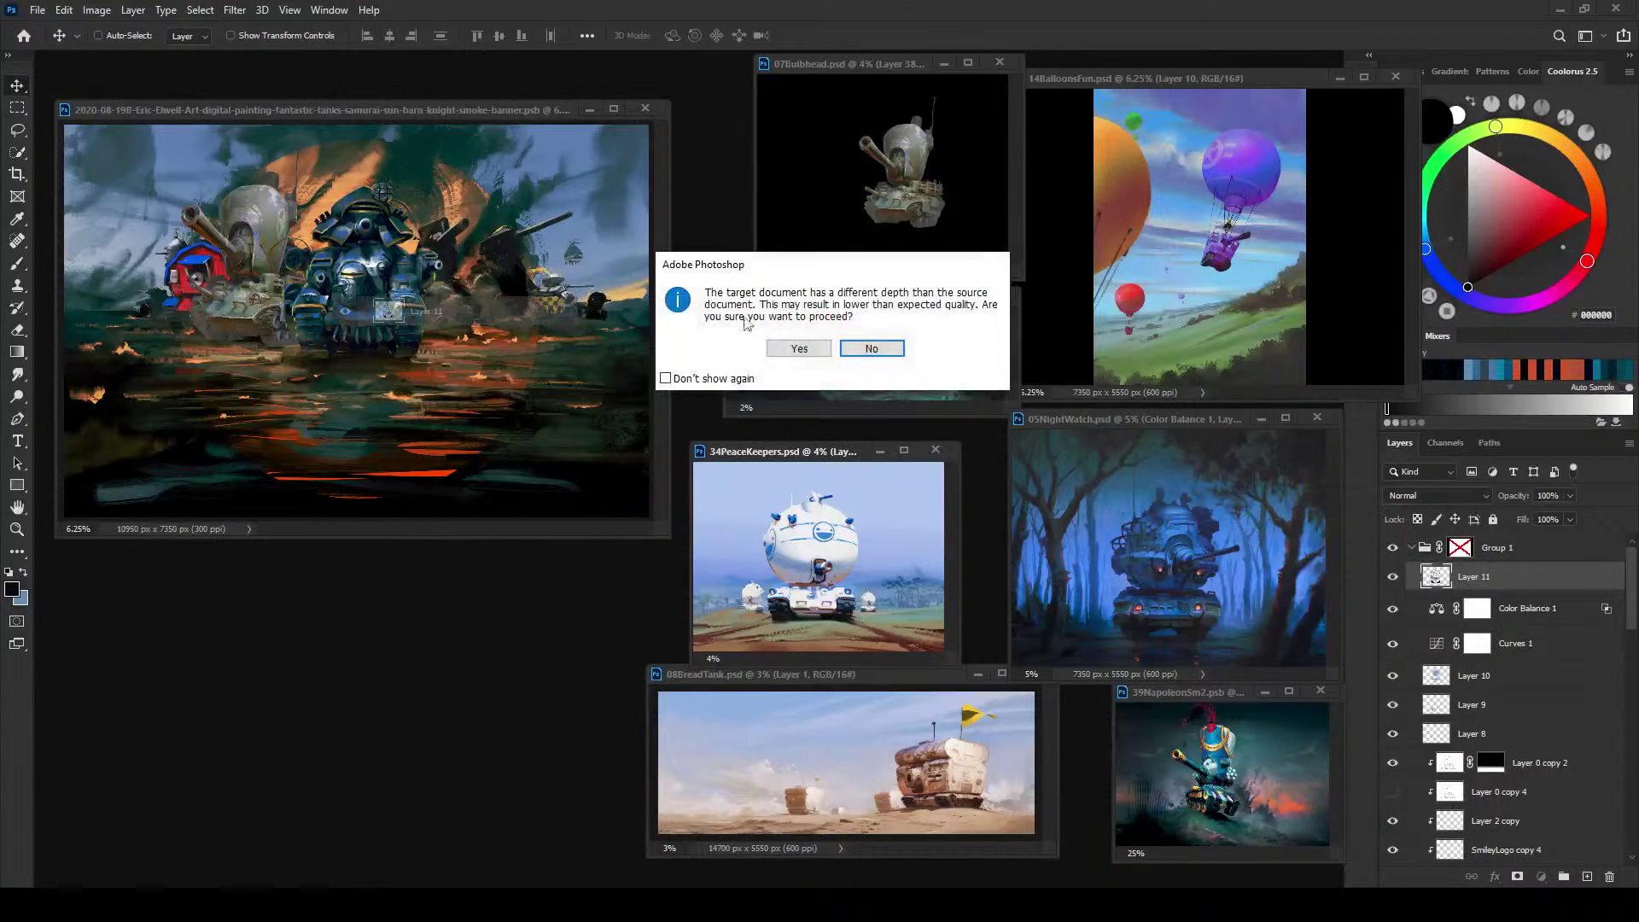
click(799, 348)
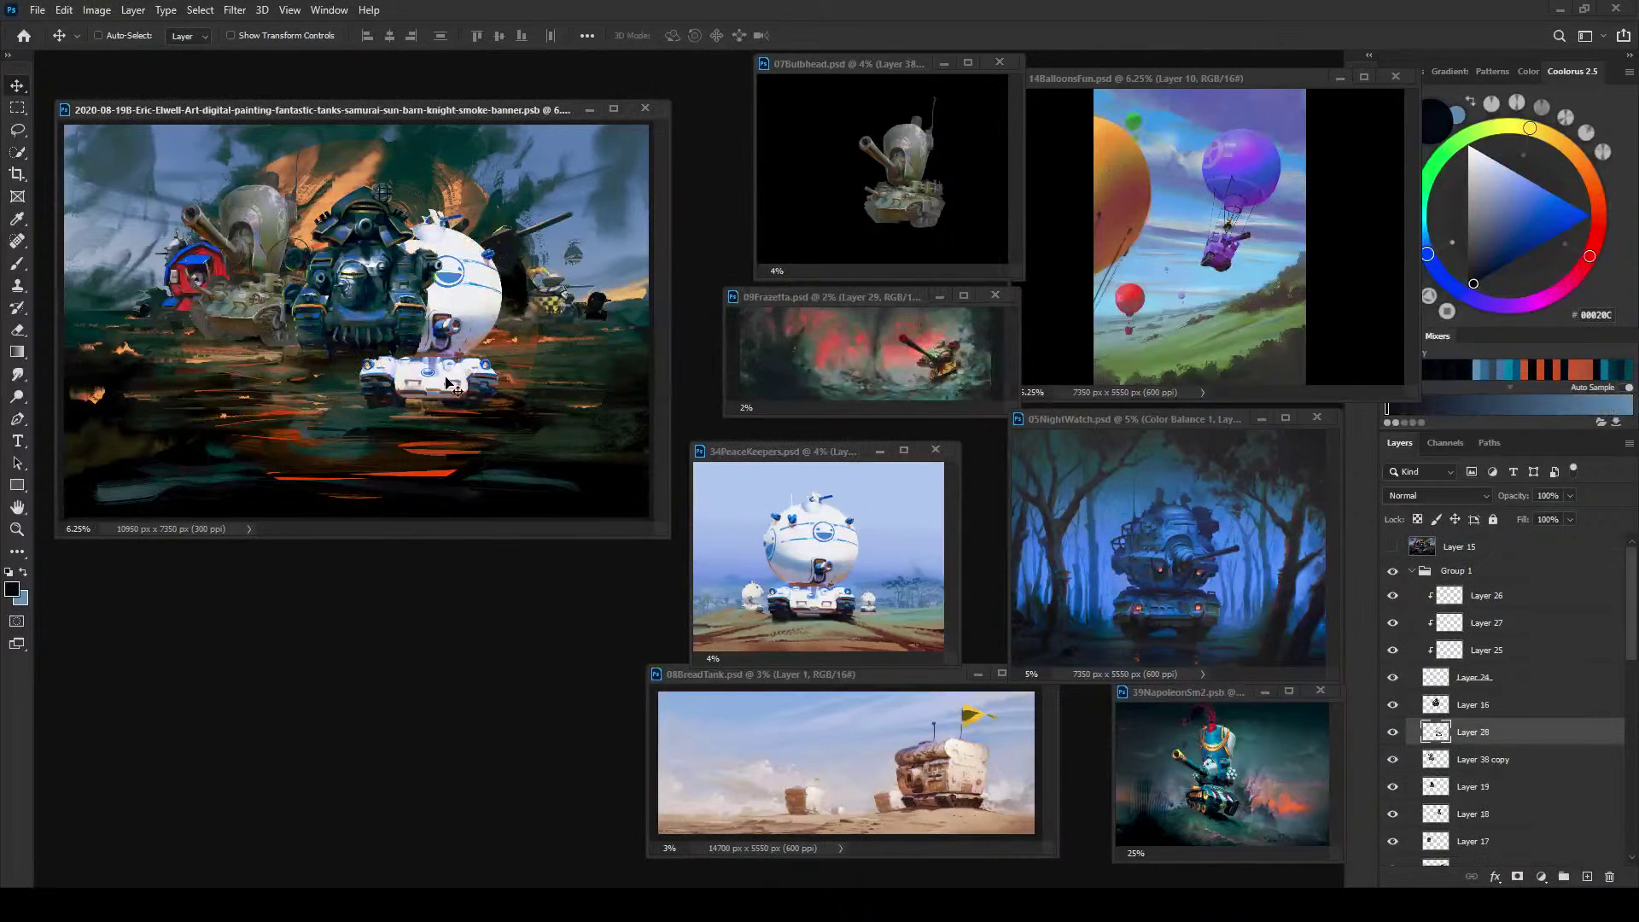
drag(457, 380, 501, 319)
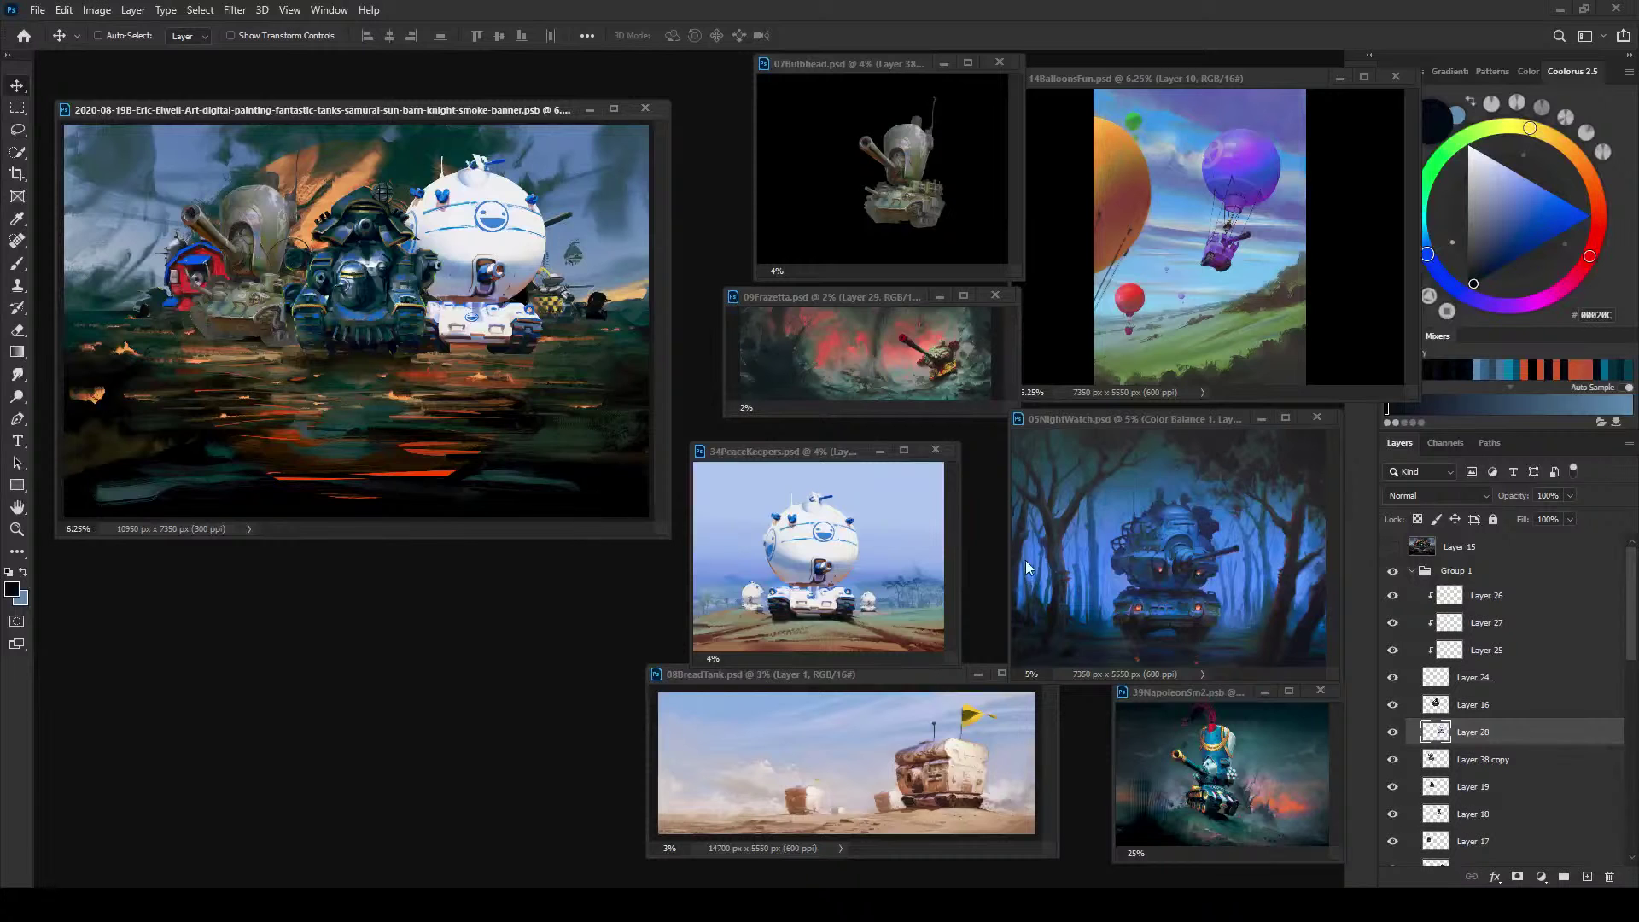
Step: In 05NightWatch.psd, load the blue tank's silhouette as a selection from Layer 33
click(1154, 416)
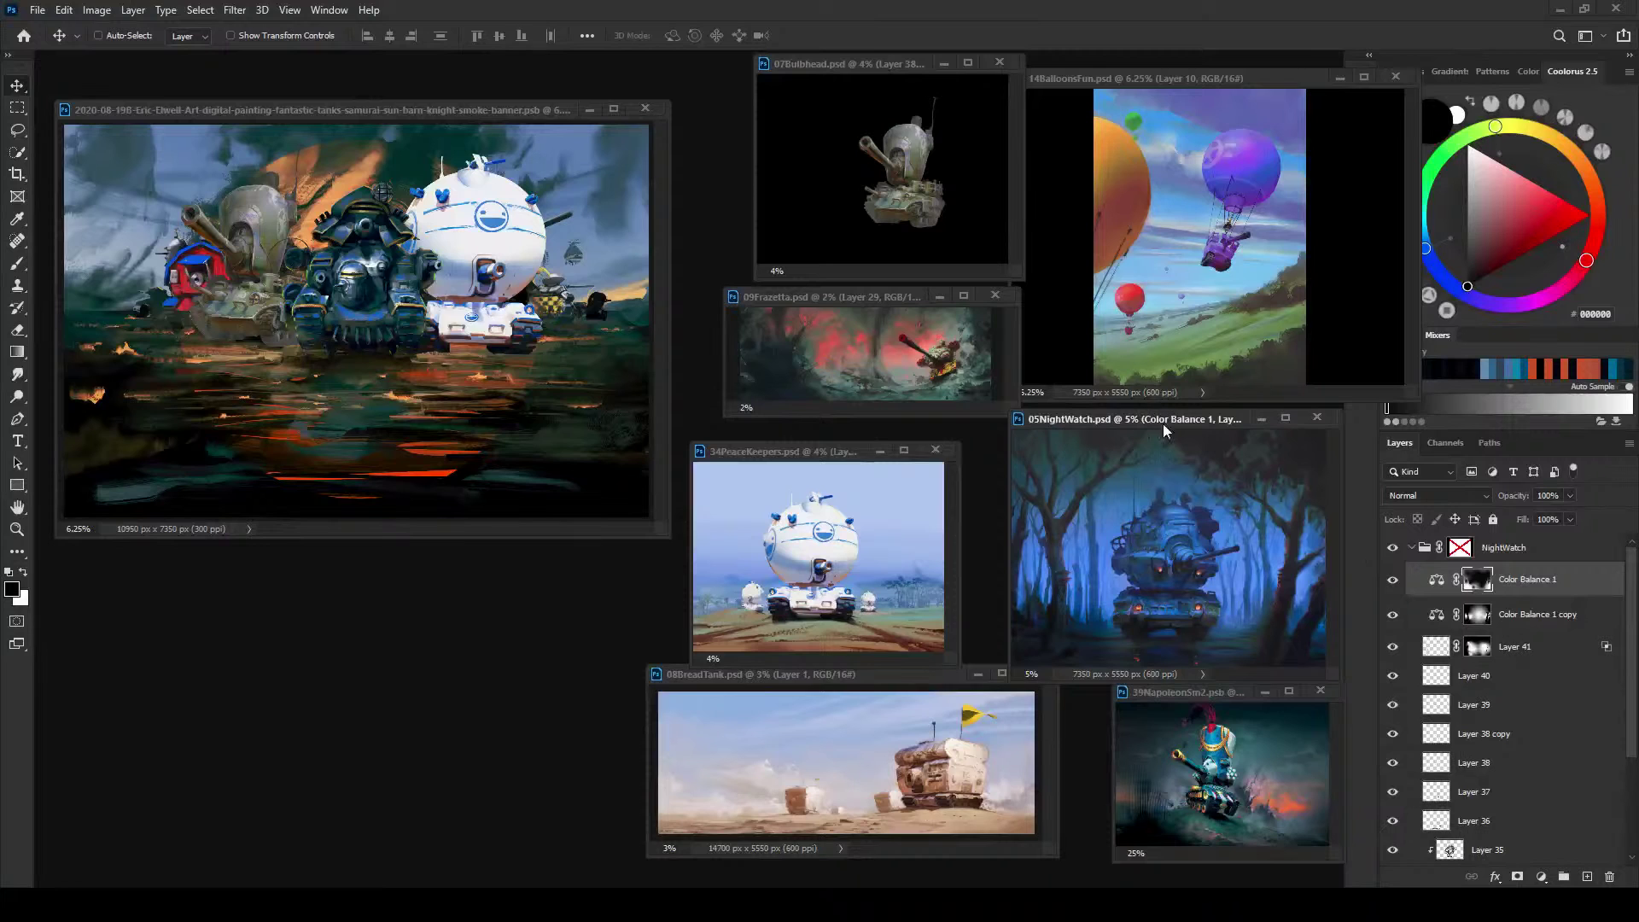
drag(1631, 595, 1634, 702)
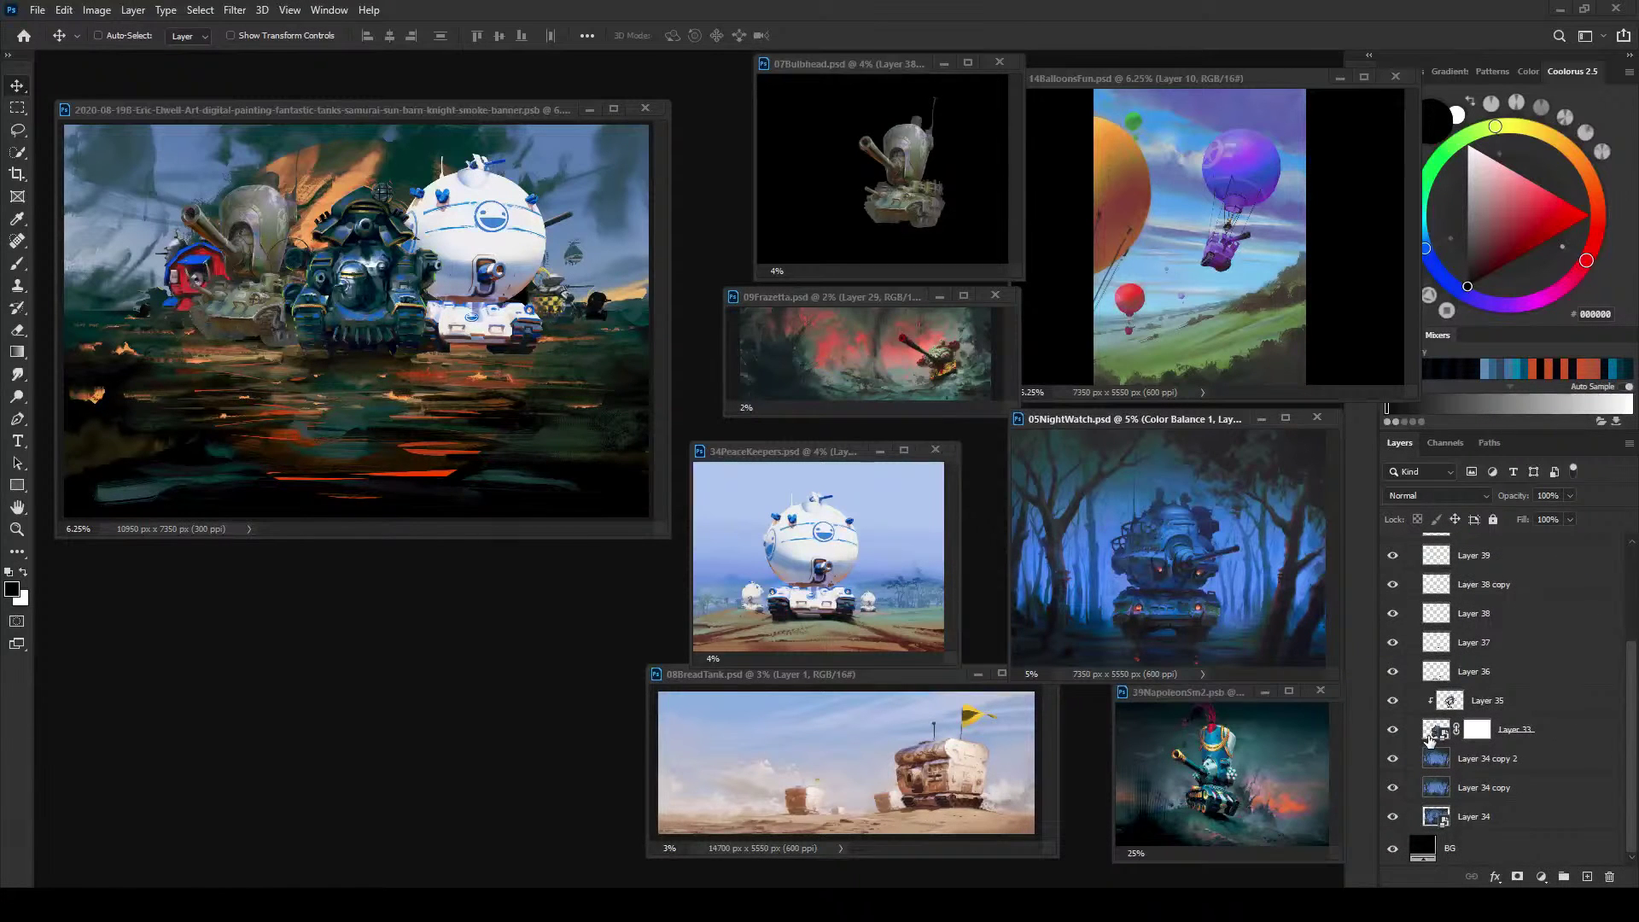
ctrl+click(1431, 735)
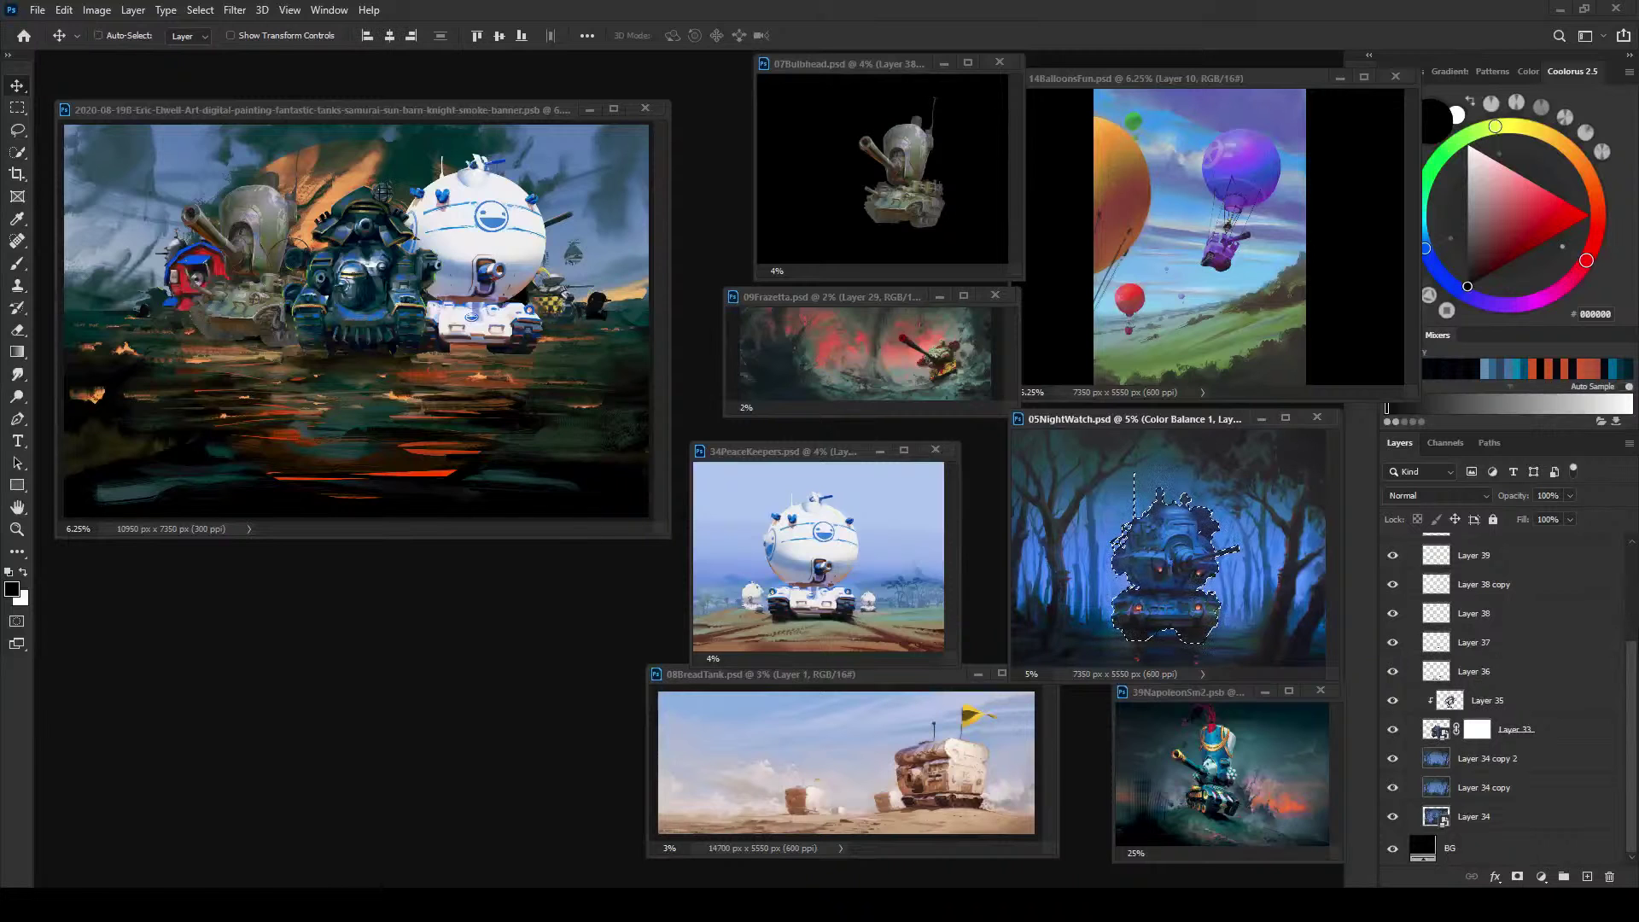
Step: Copy the selected blue tank merged from the NightWatch group into the banner document and position it right of the samurai tank
scroll(1502, 682, up, 5)
click(1547, 557)
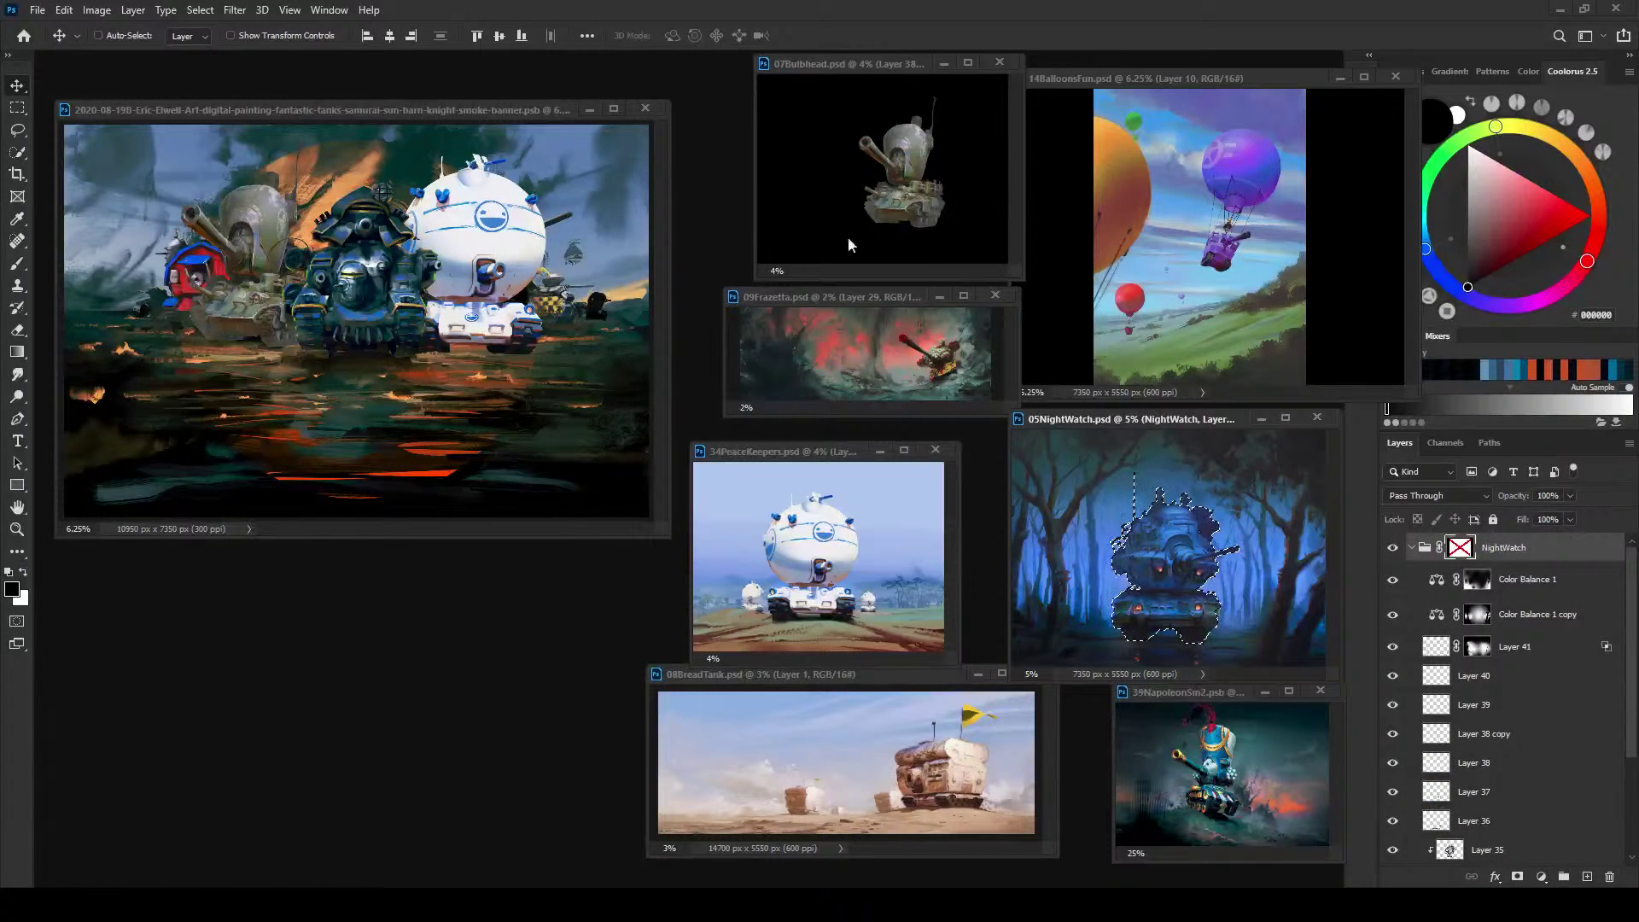
click(560, 179)
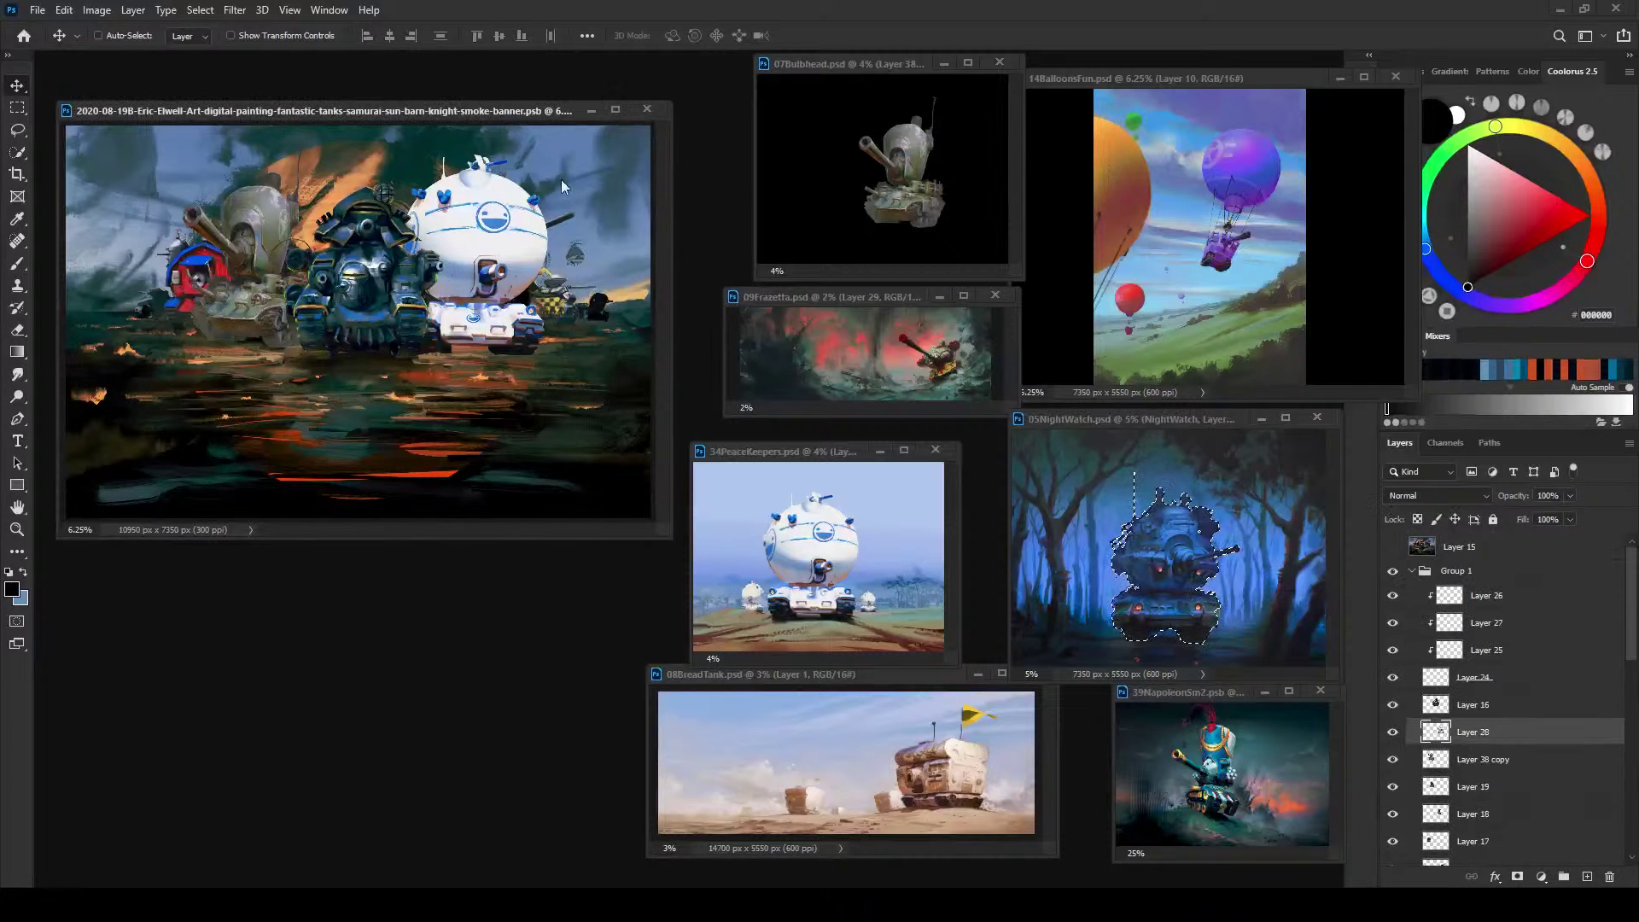
key(ctrl+v)
drag(271, 333, 542, 323)
Step: Examine the layers of 08BreadTank.psd and 39NapoleonSm2.psb for separate tank silhouettes
click(910, 684)
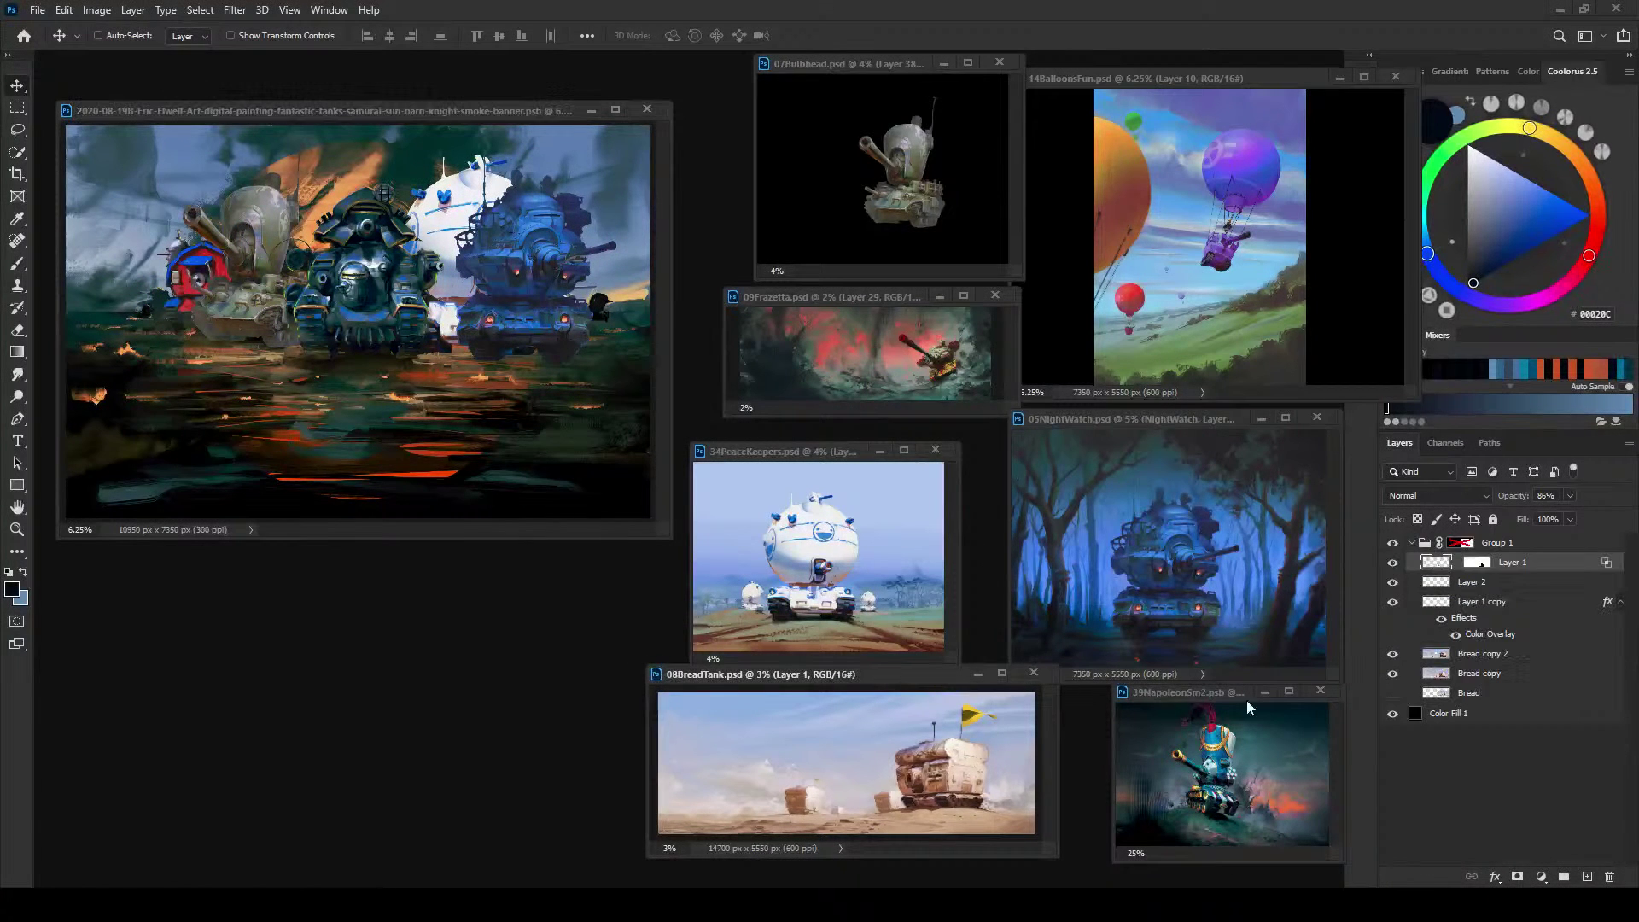
ctrl+click(1437, 567)
ctrl+click(1437, 691)
ctrl+click(1422, 674)
key(ctrl+d)
click(1182, 701)
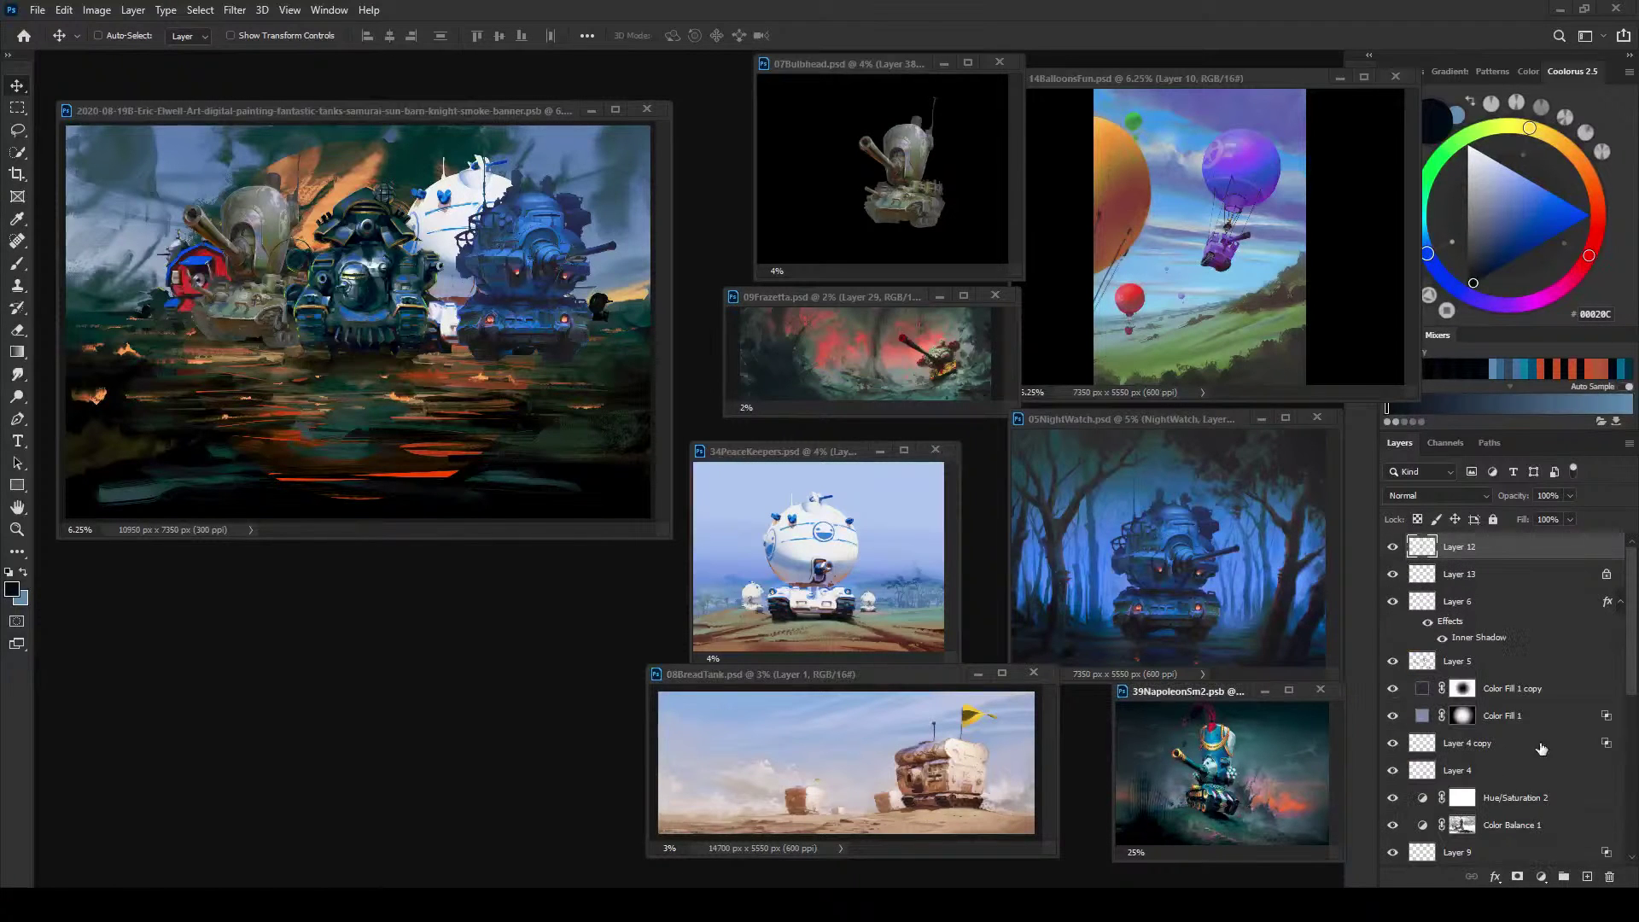
drag(1631, 647, 1627, 828)
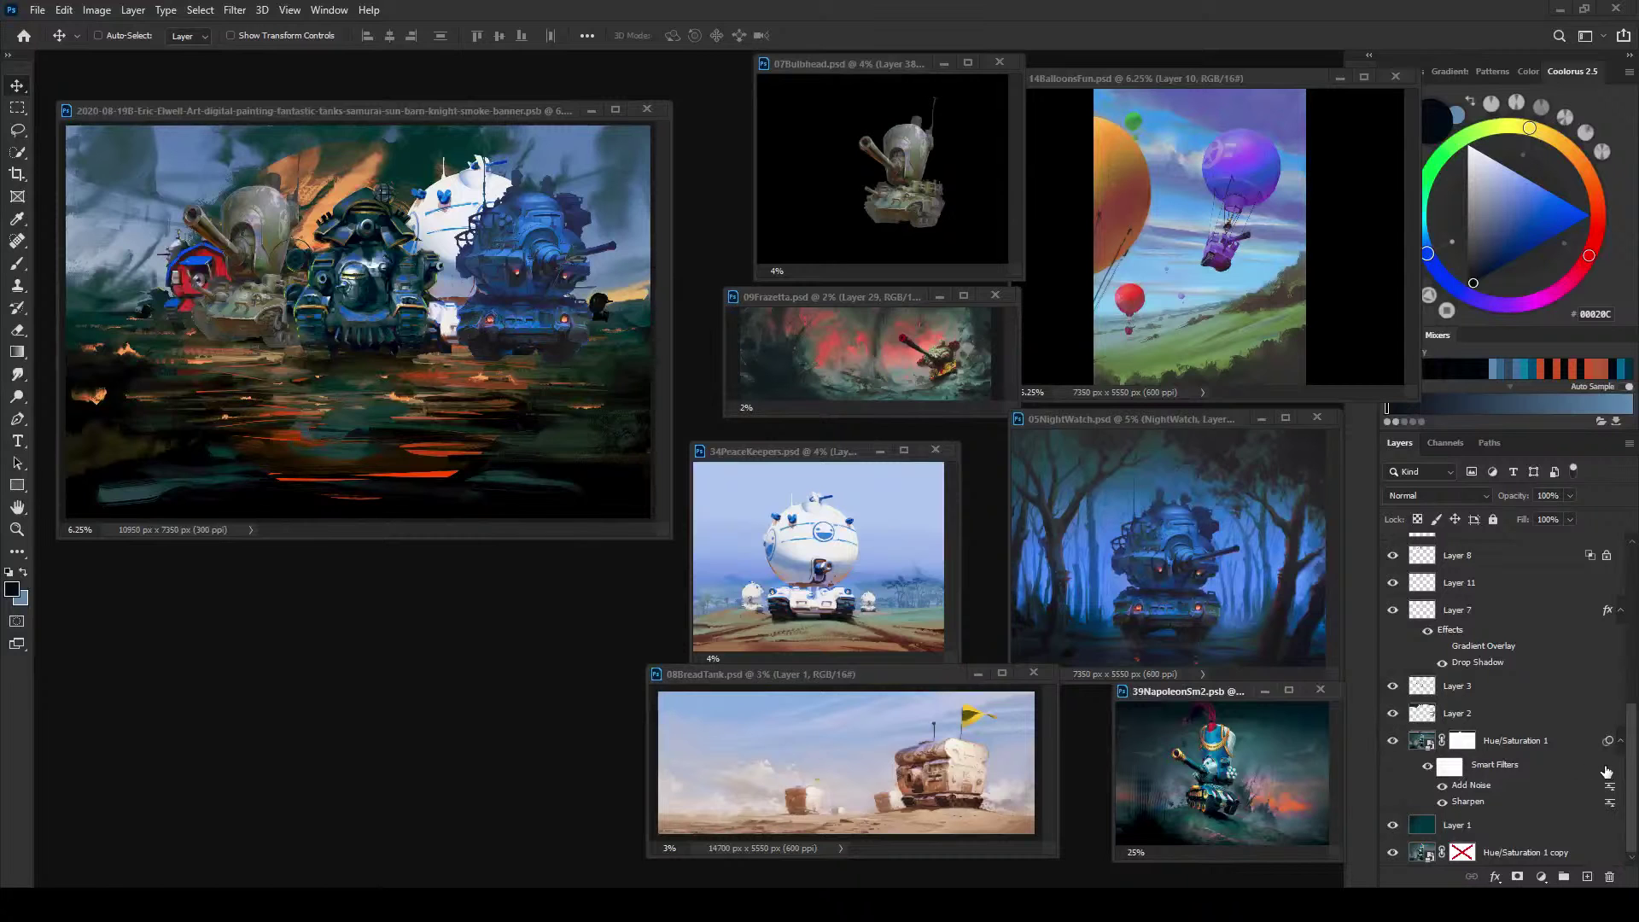
drag(1632, 772, 1457, 406)
Step: In 14BalloonsFun.psd, identify the purple balloon tank's layer and load its silhouette as a selection
click(1185, 82)
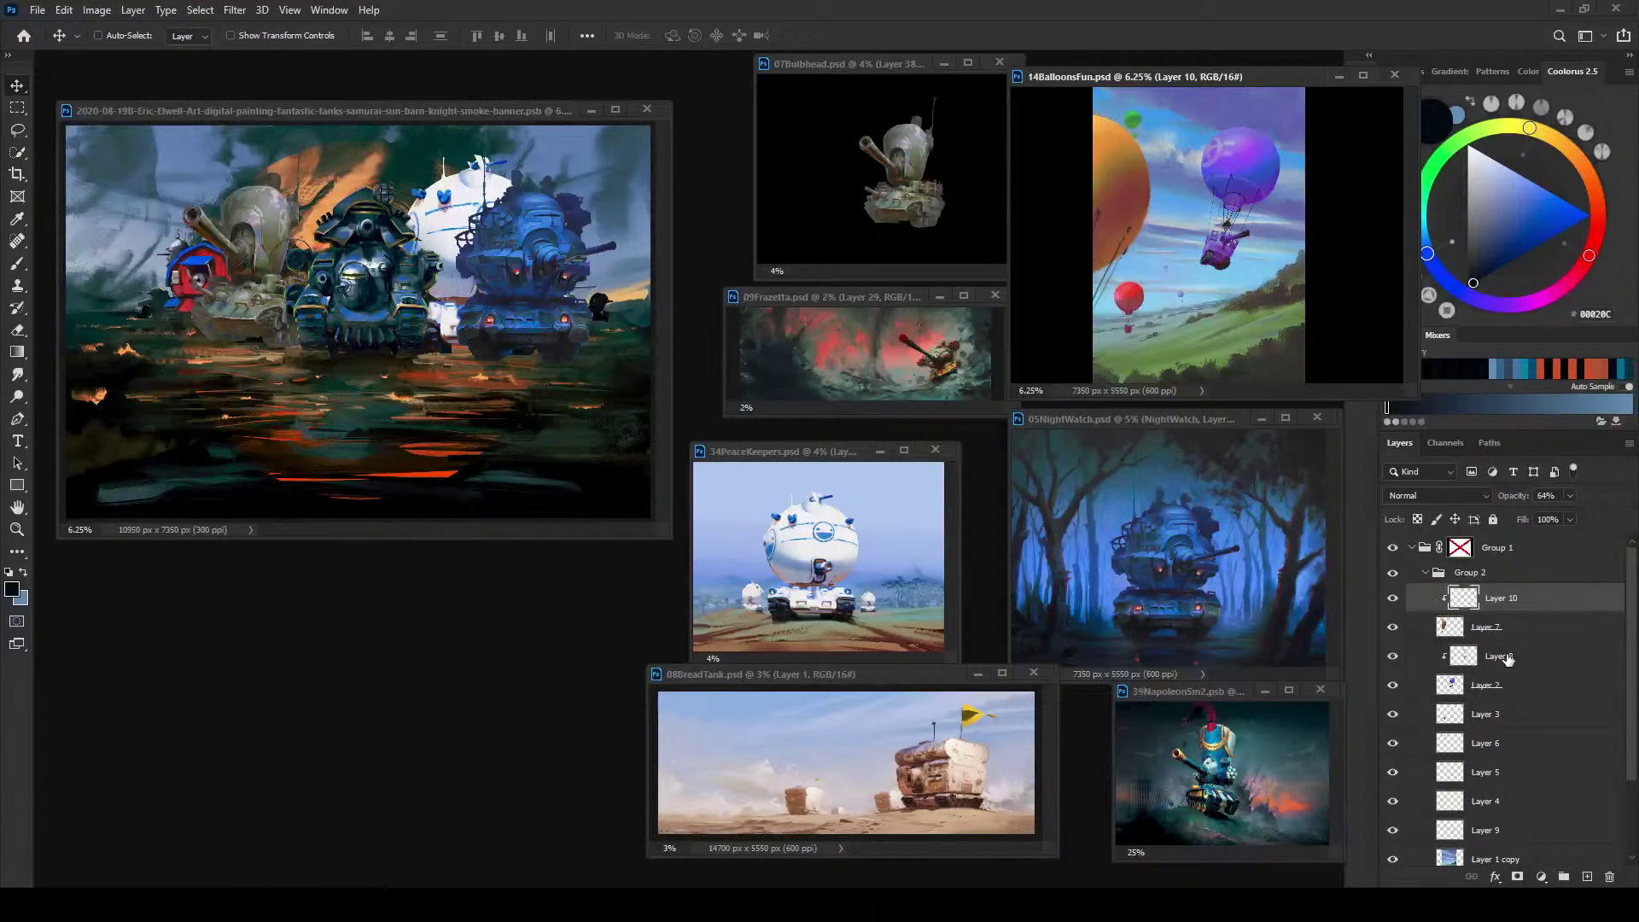
ctrl+click(1451, 685)
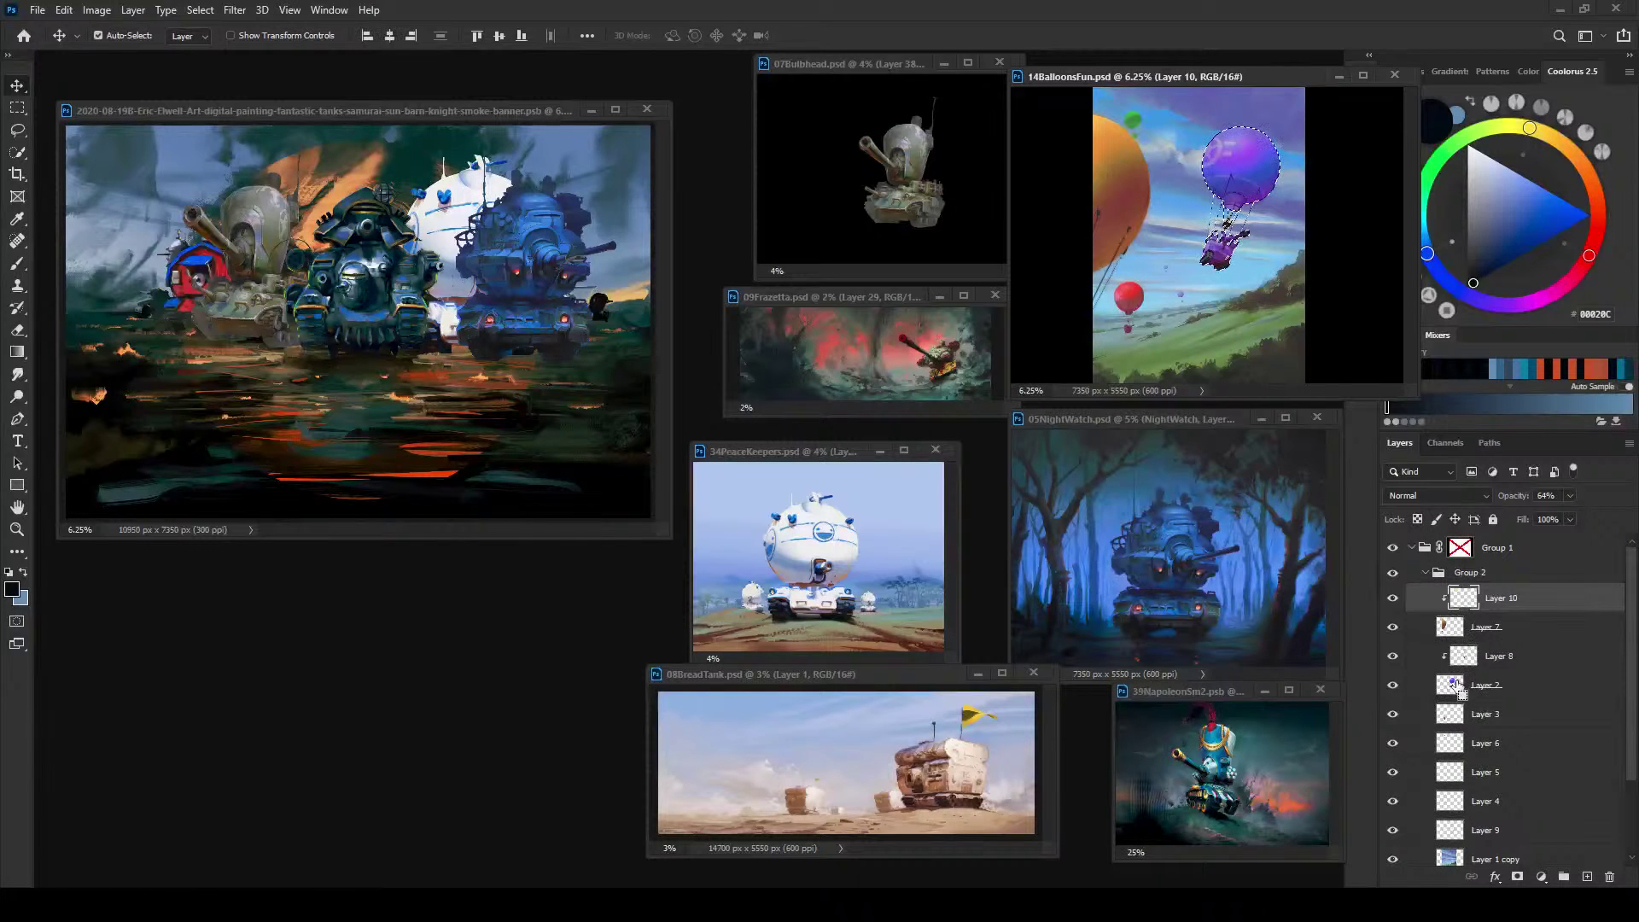
key(ctrl+d)
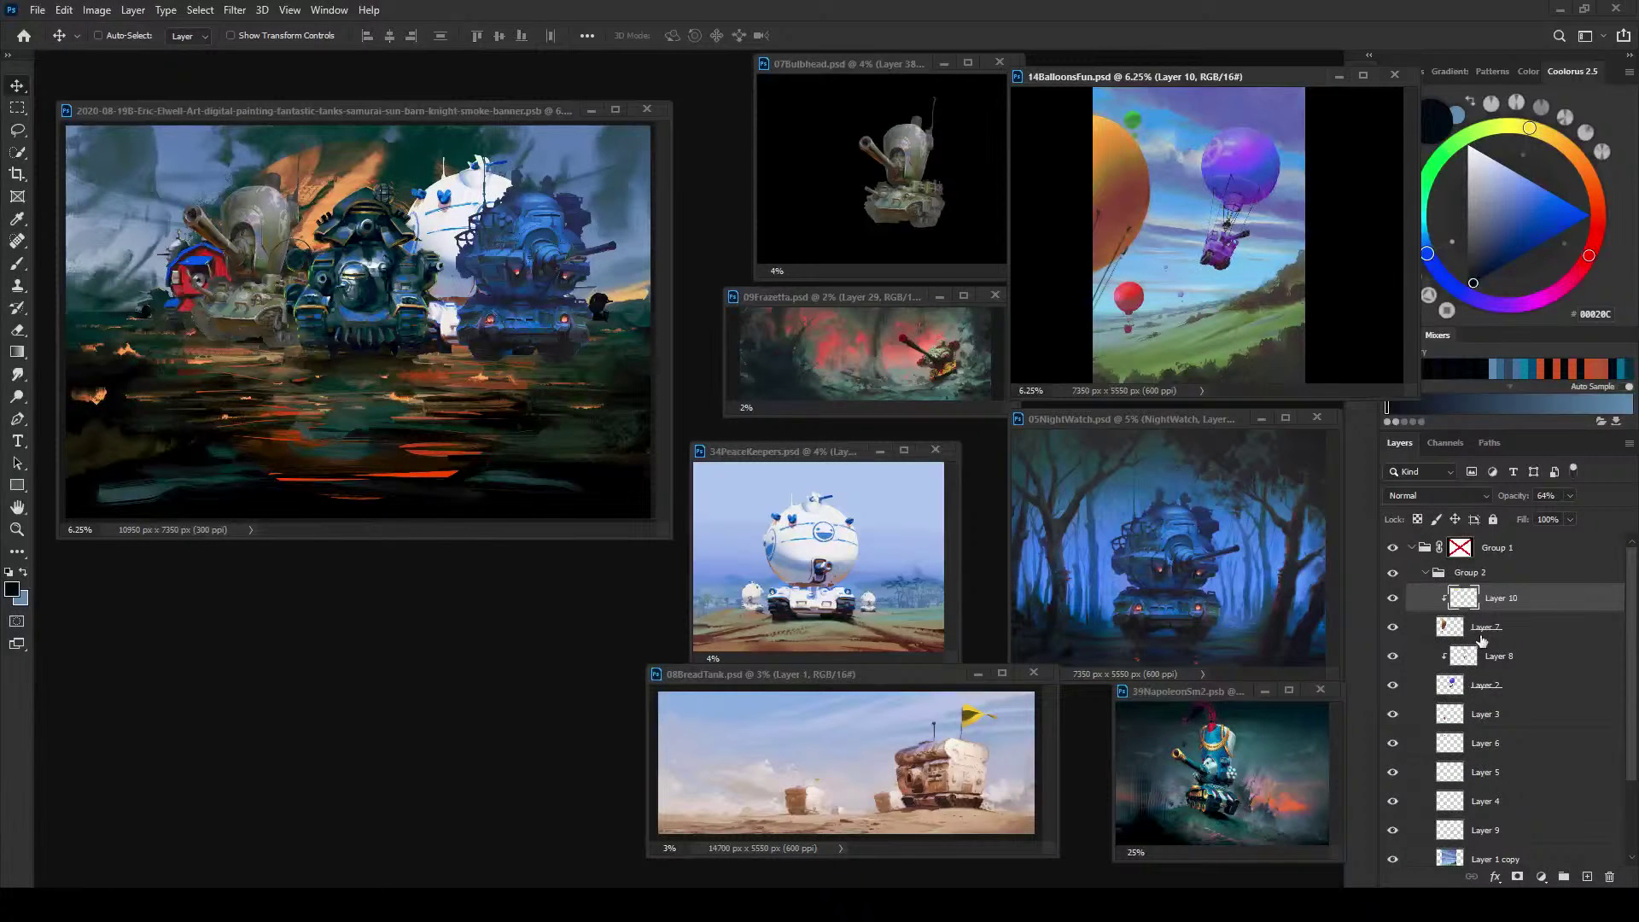
click(1392, 713)
click(1392, 713)
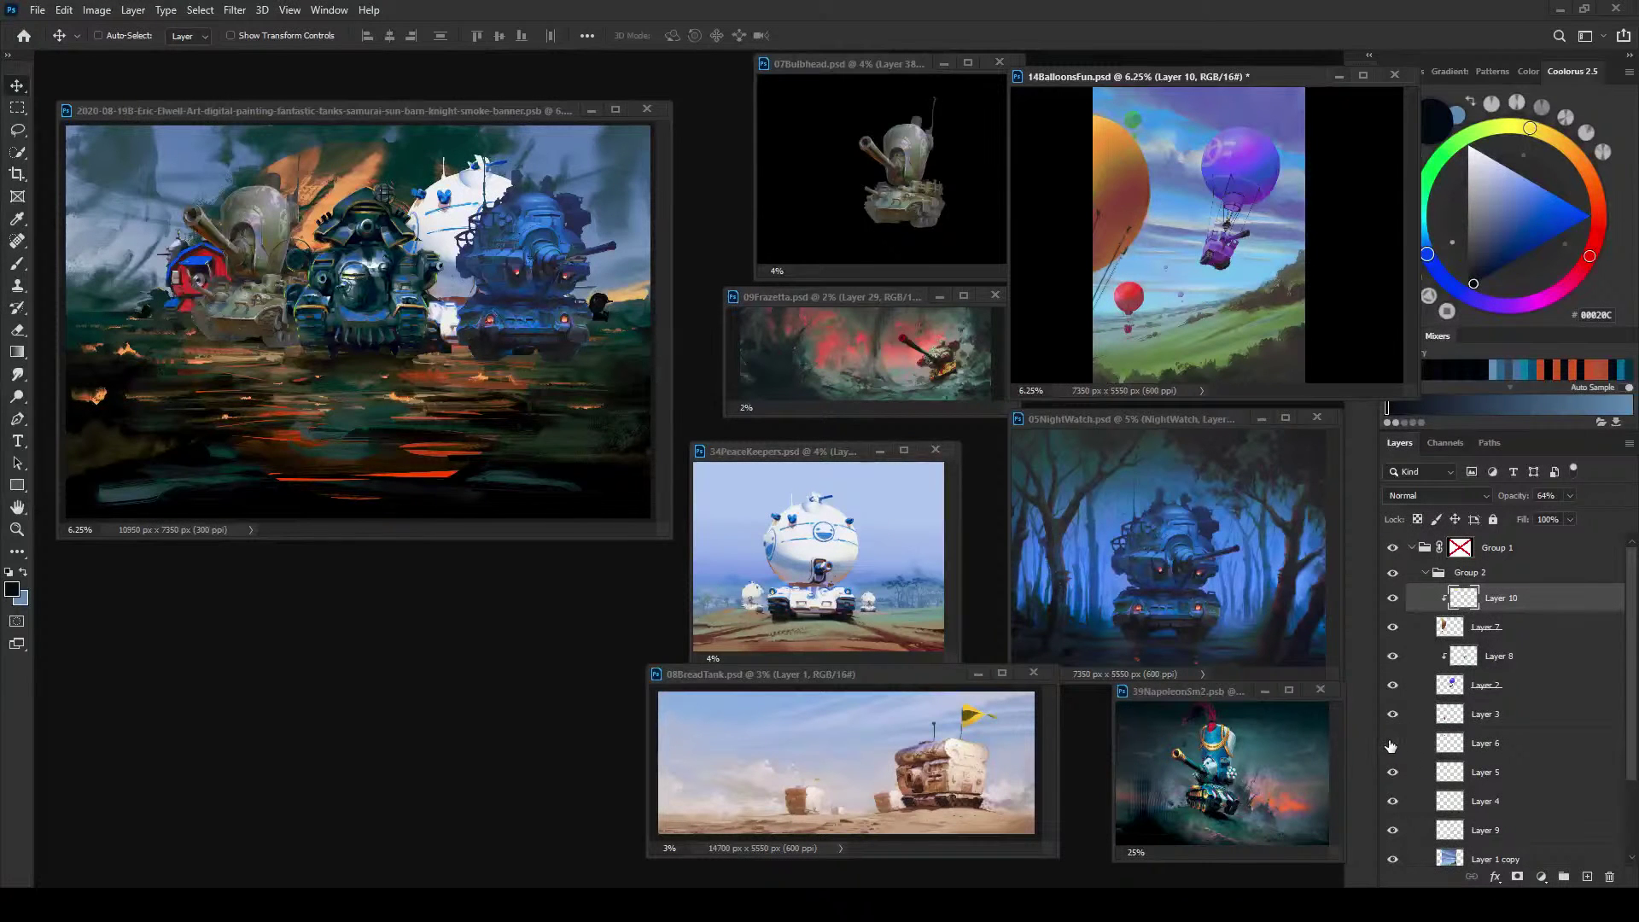
click(1393, 626)
click(1392, 627)
scroll(1620, 683, down, 3)
scroll(1623, 794, up, 3)
key(ctrl)
ctrl+click(1454, 685)
Step: Copy the purple balloon tank merged from Group 1, paste it into the banner document and move its layer below Layer 38 copy
click(1460, 547)
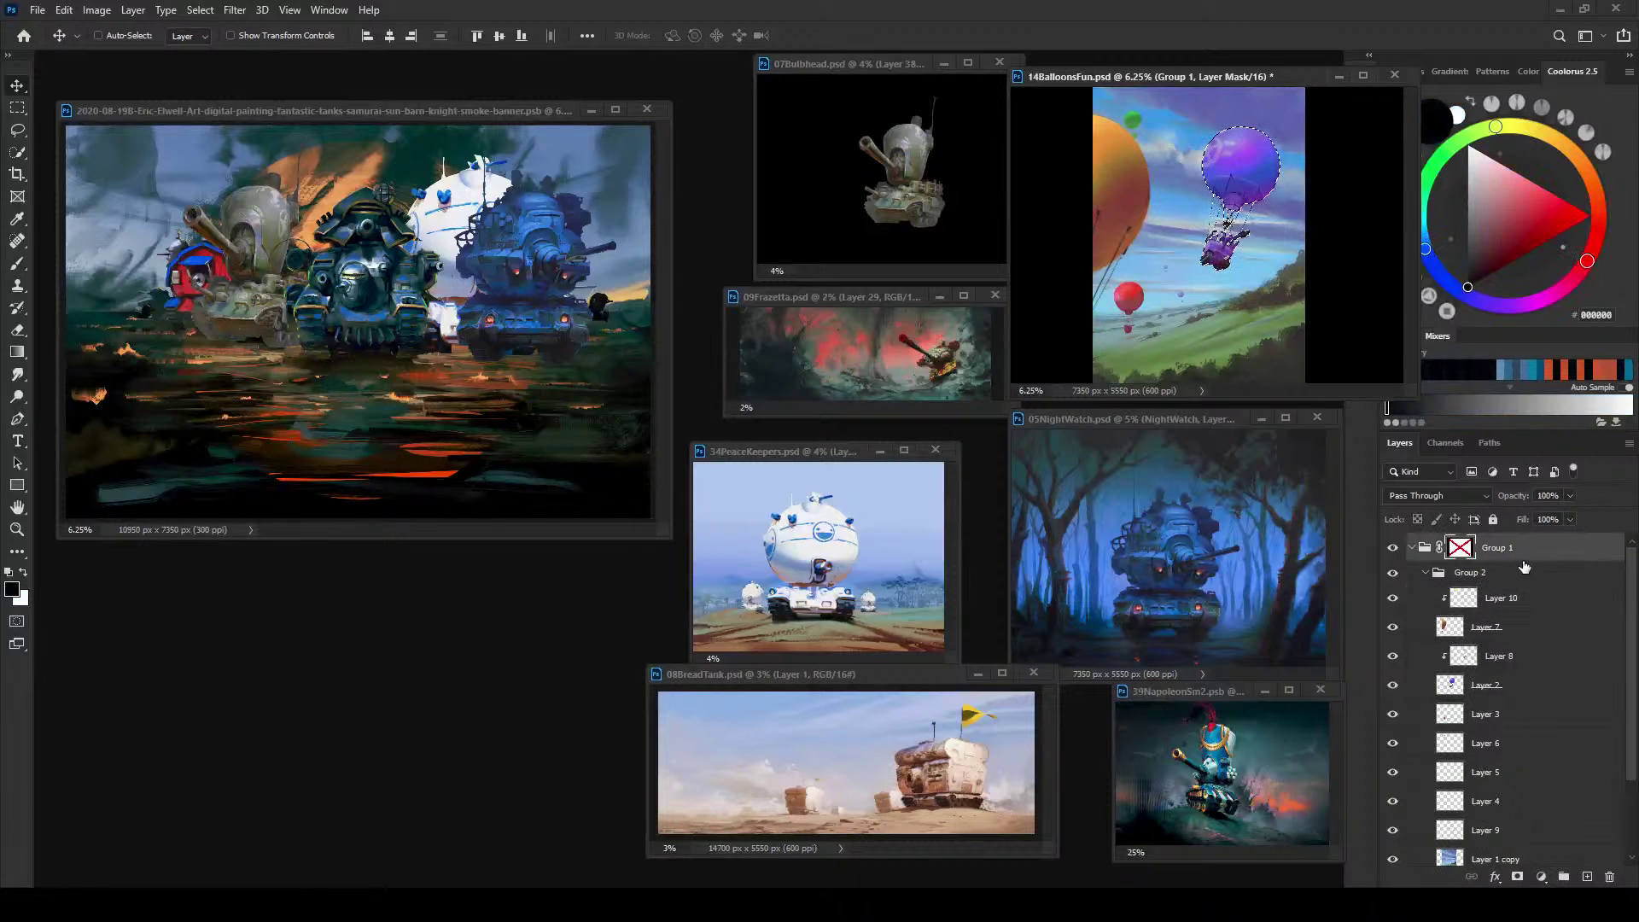
key(ctrl+c)
key(ctrl+Tab)
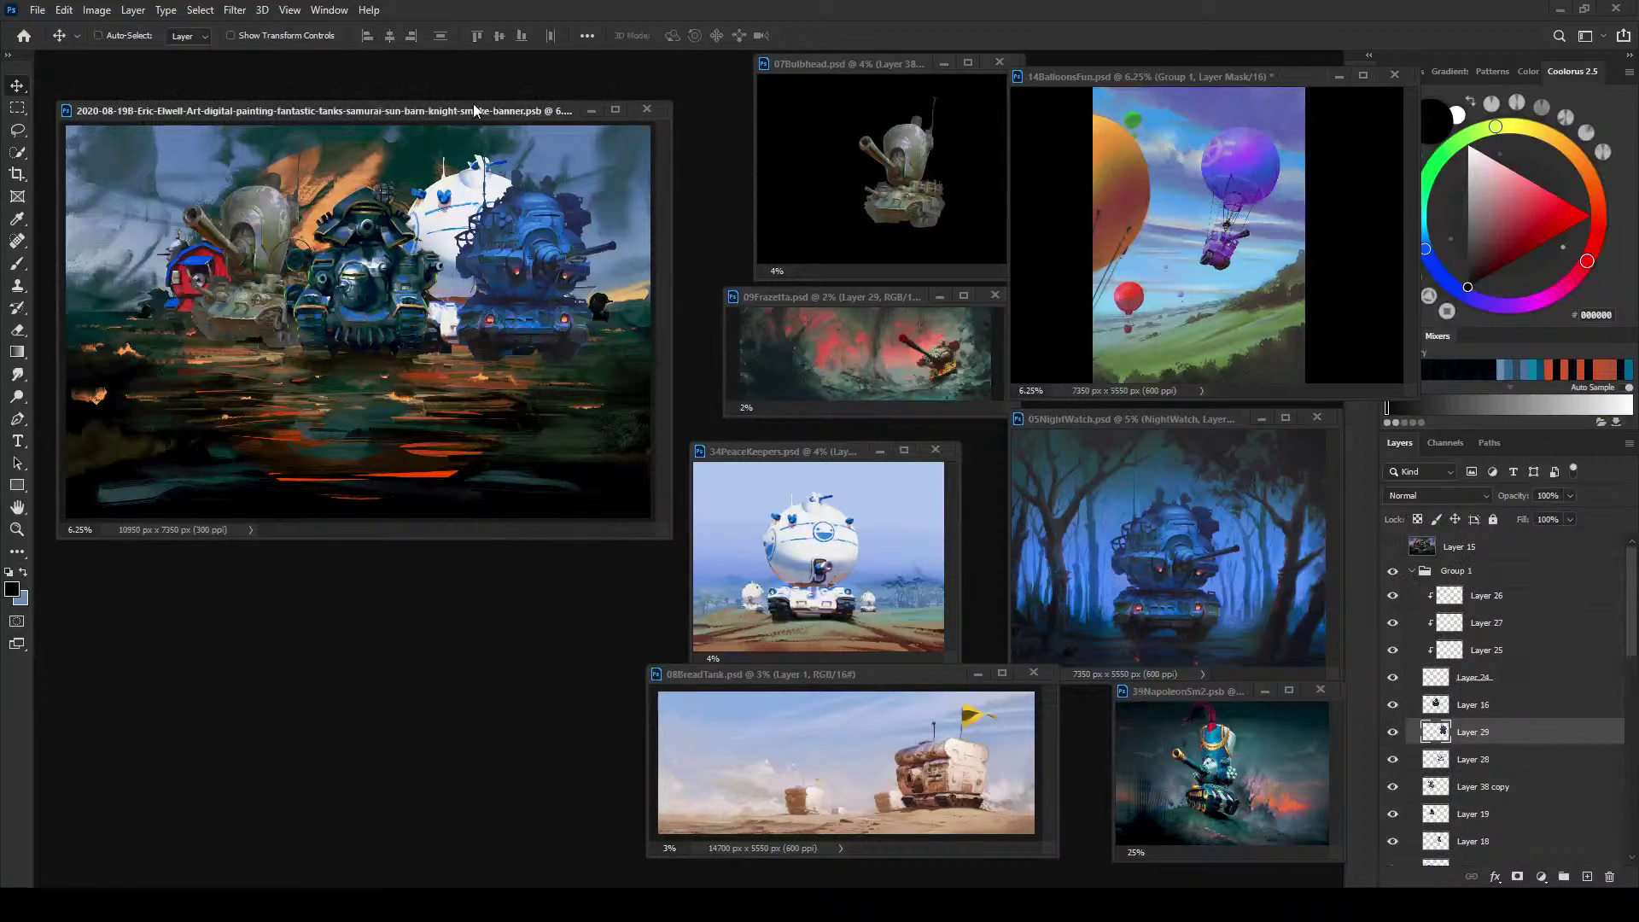
key(ctrl+v)
drag(1532, 740, 1530, 828)
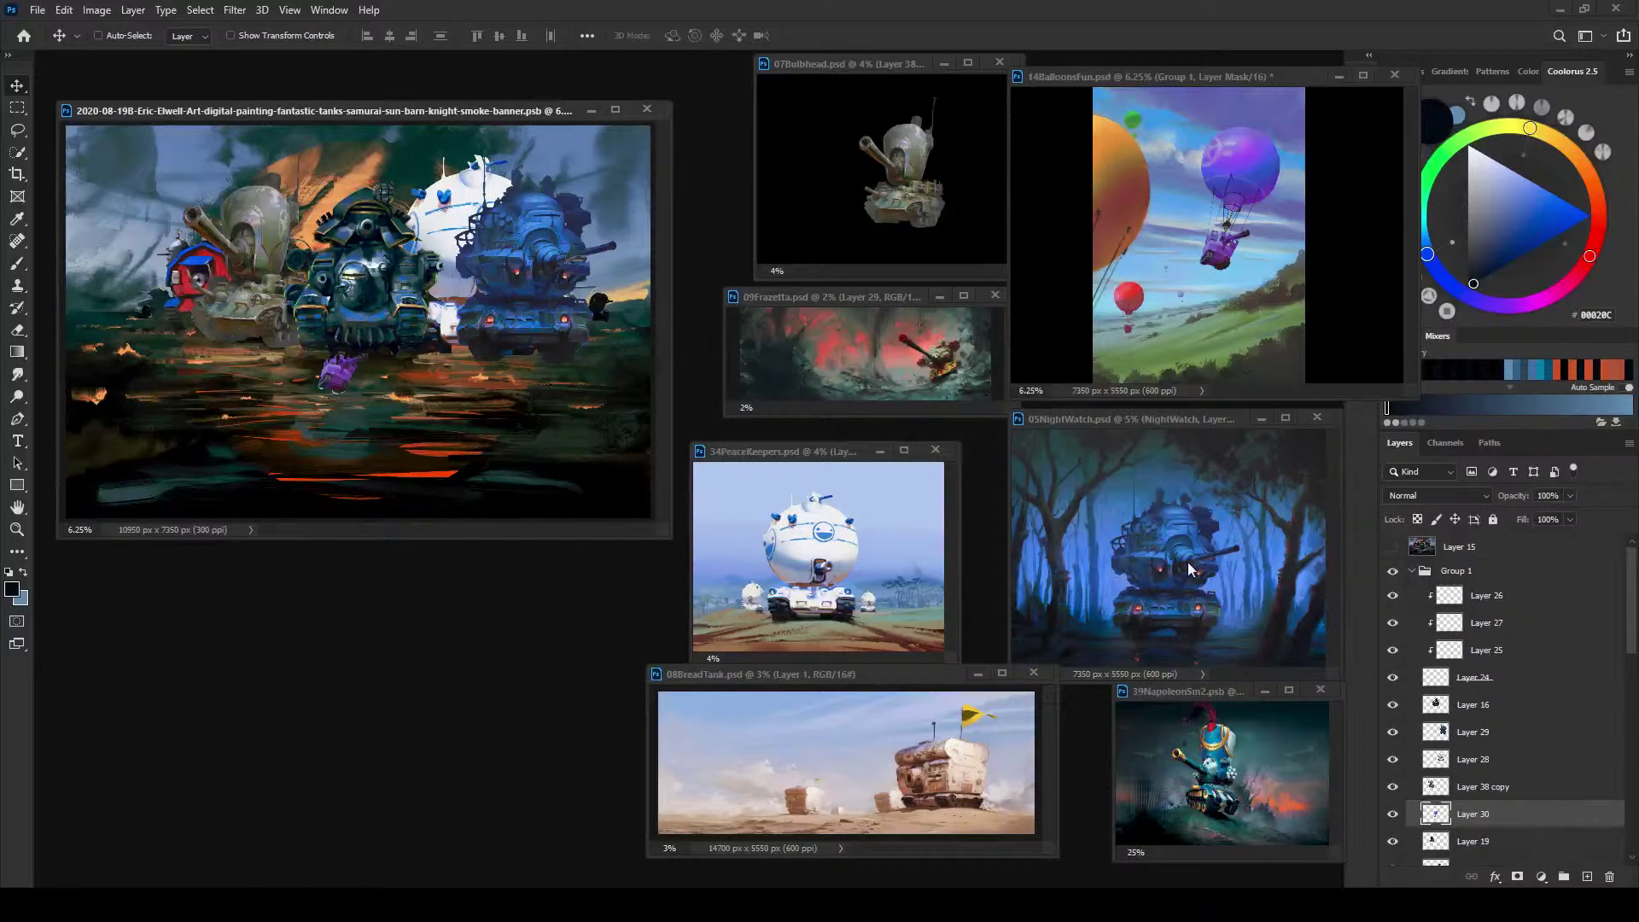
Step: Copy the small red balloon from 14BalloonsFun.psd into the banner document and place it in the sky left of the barn tank
click(1155, 72)
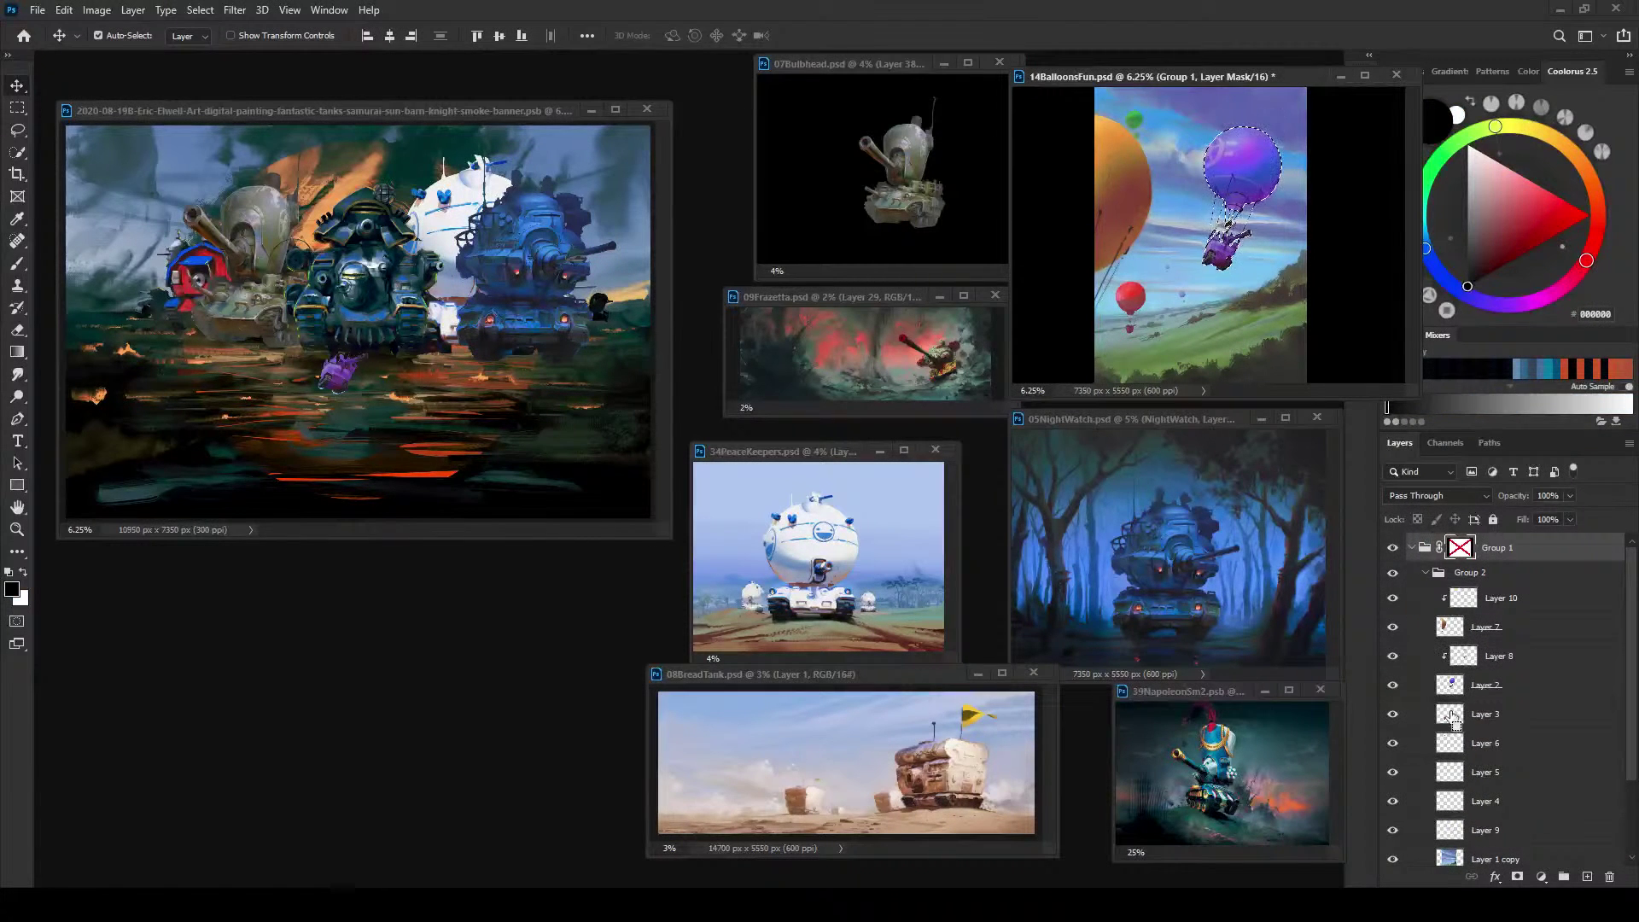
key(ctrl+d)
key(ctrl+z)
click(356, 116)
drag(393, 405, 183, 274)
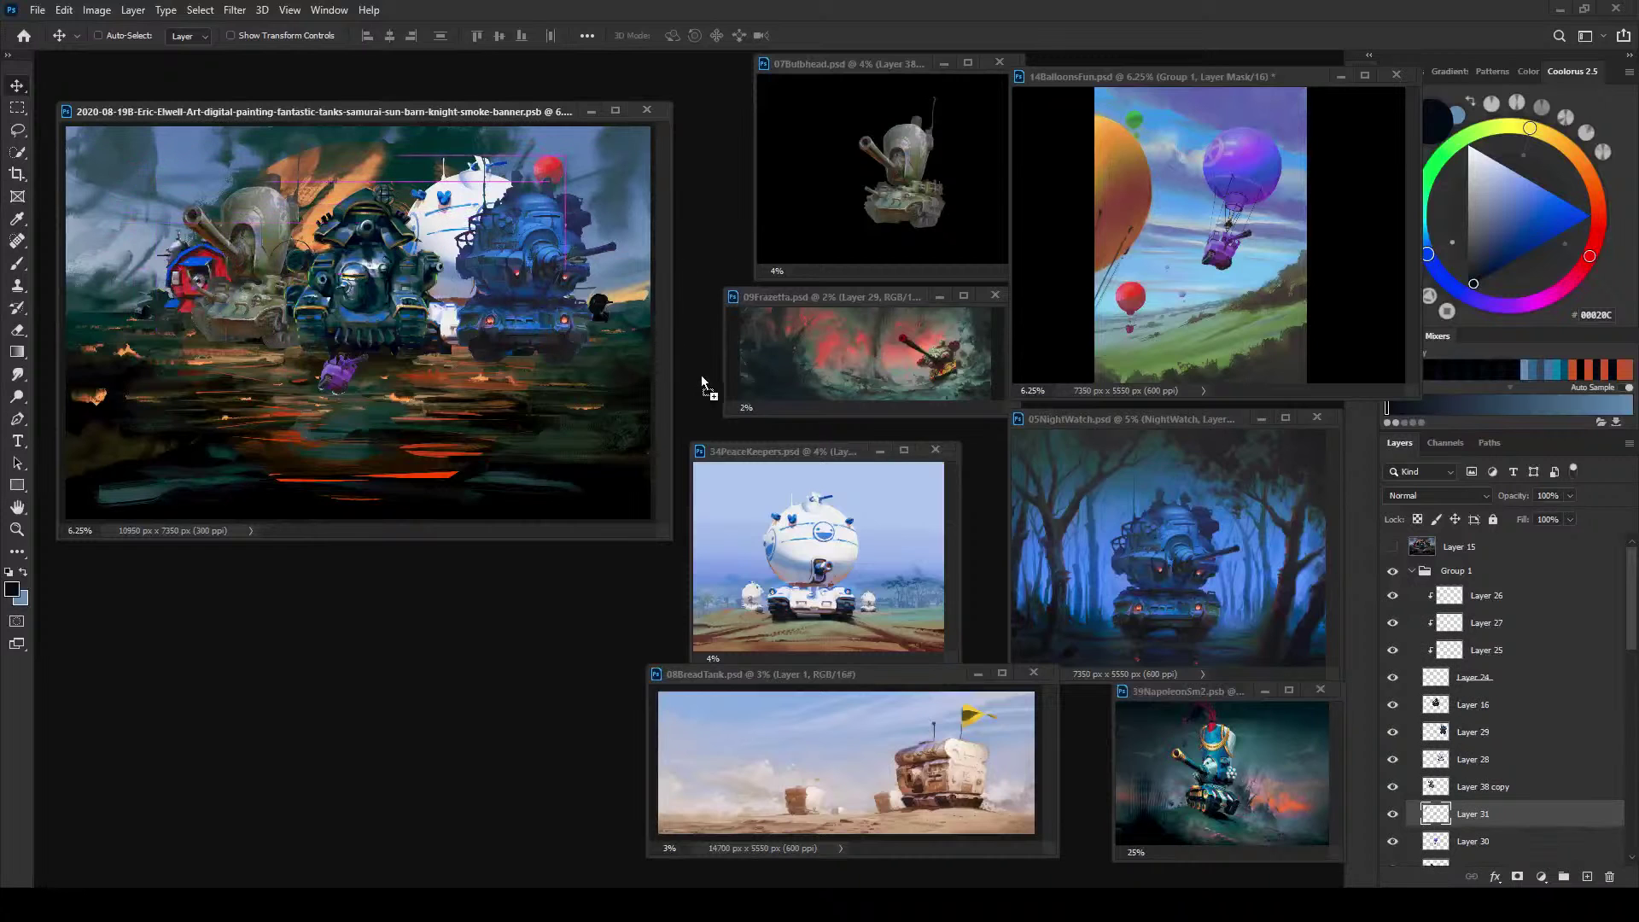
drag(489, 296, 134, 325)
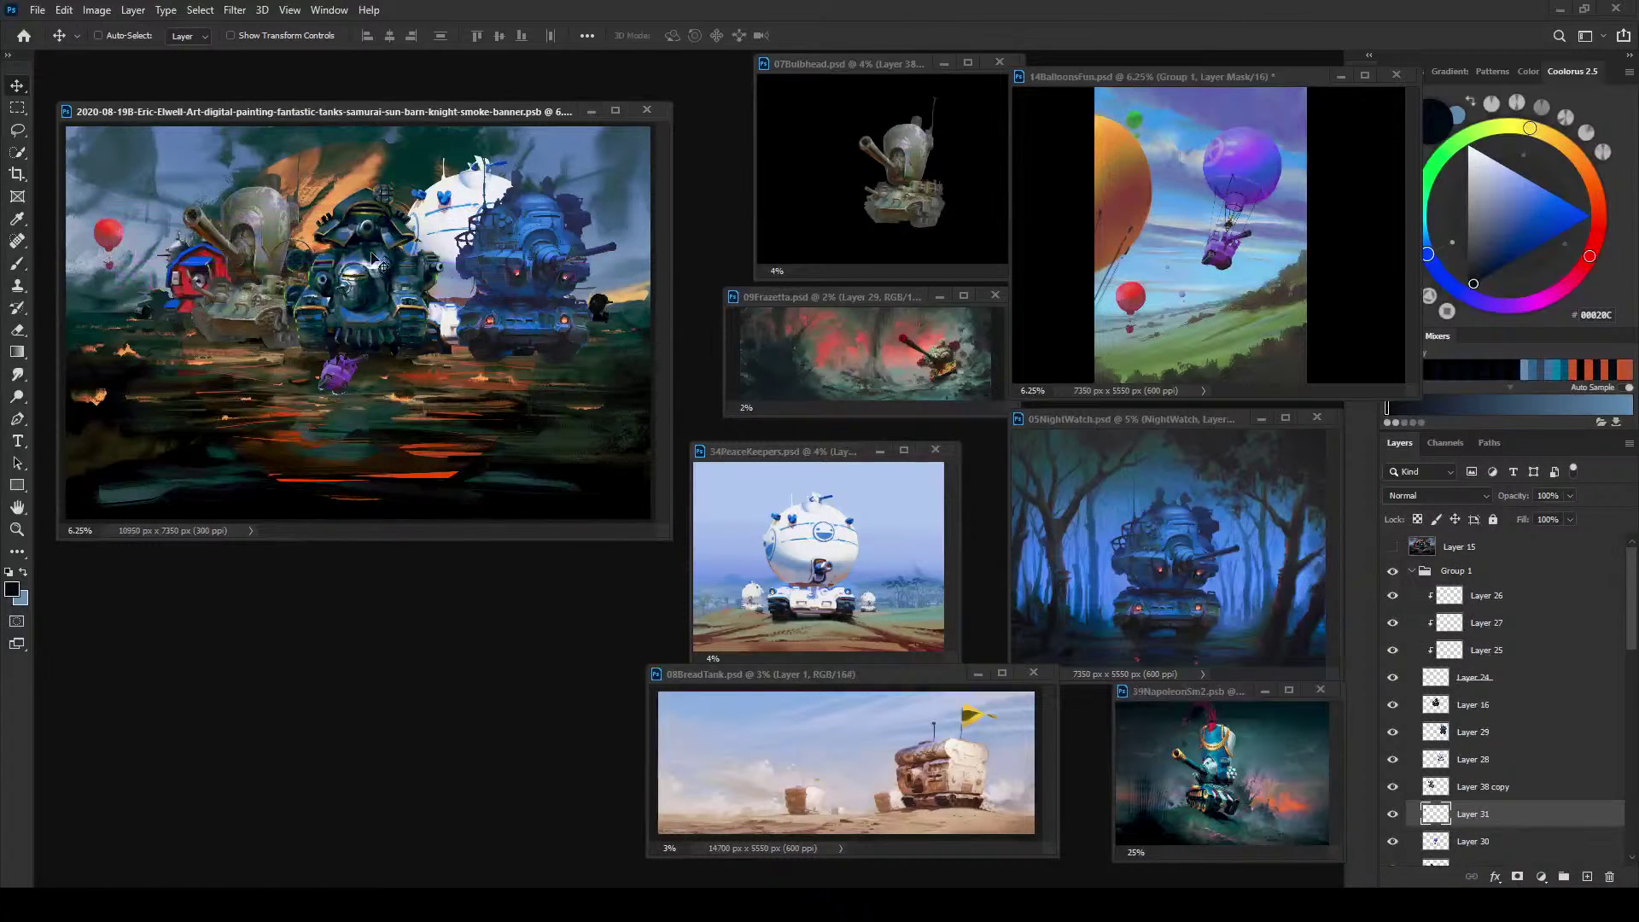
Step: Move the purple balloon tank into the upper-left corner of the banner's sky
drag(339, 381, 355, 377)
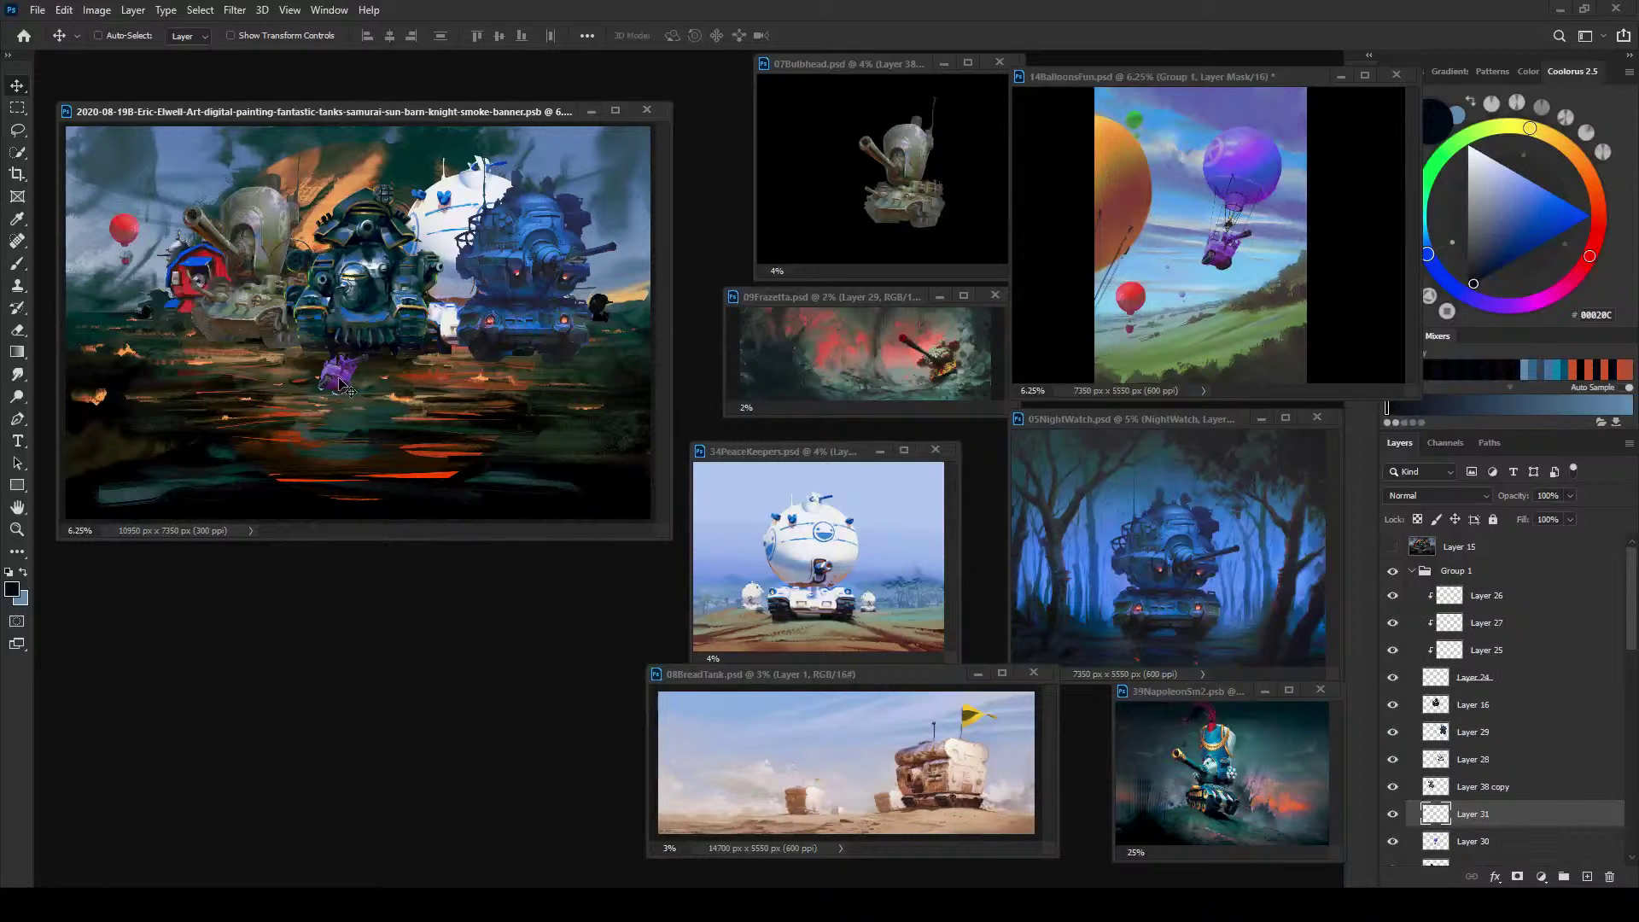
drag(342, 384, 632, 225)
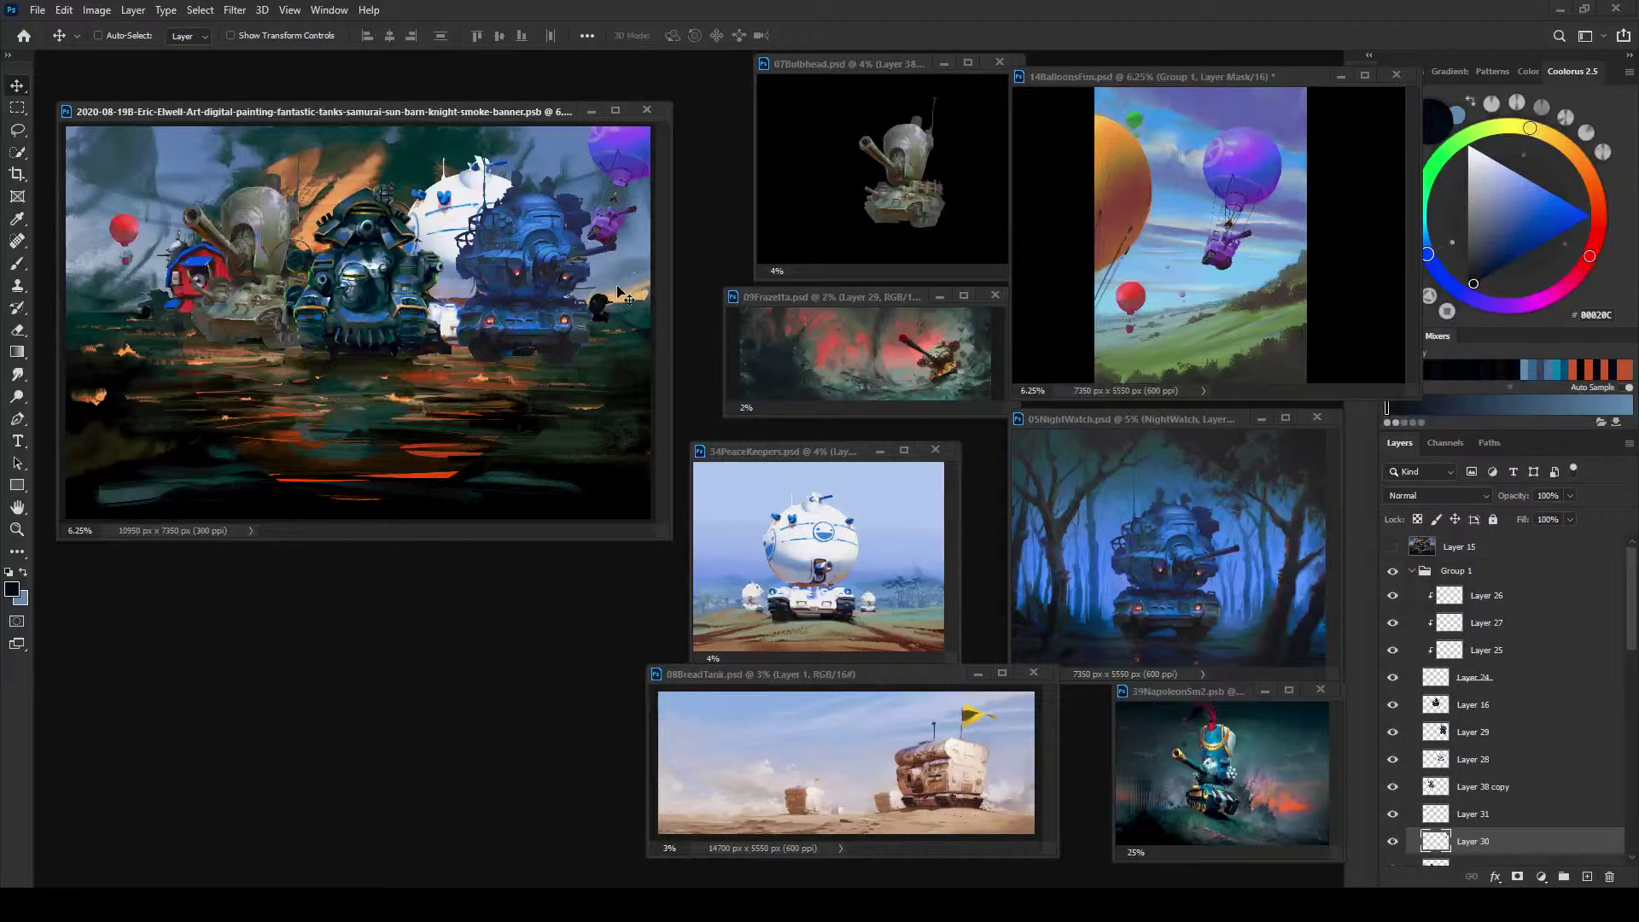
drag(653, 221, 134, 250)
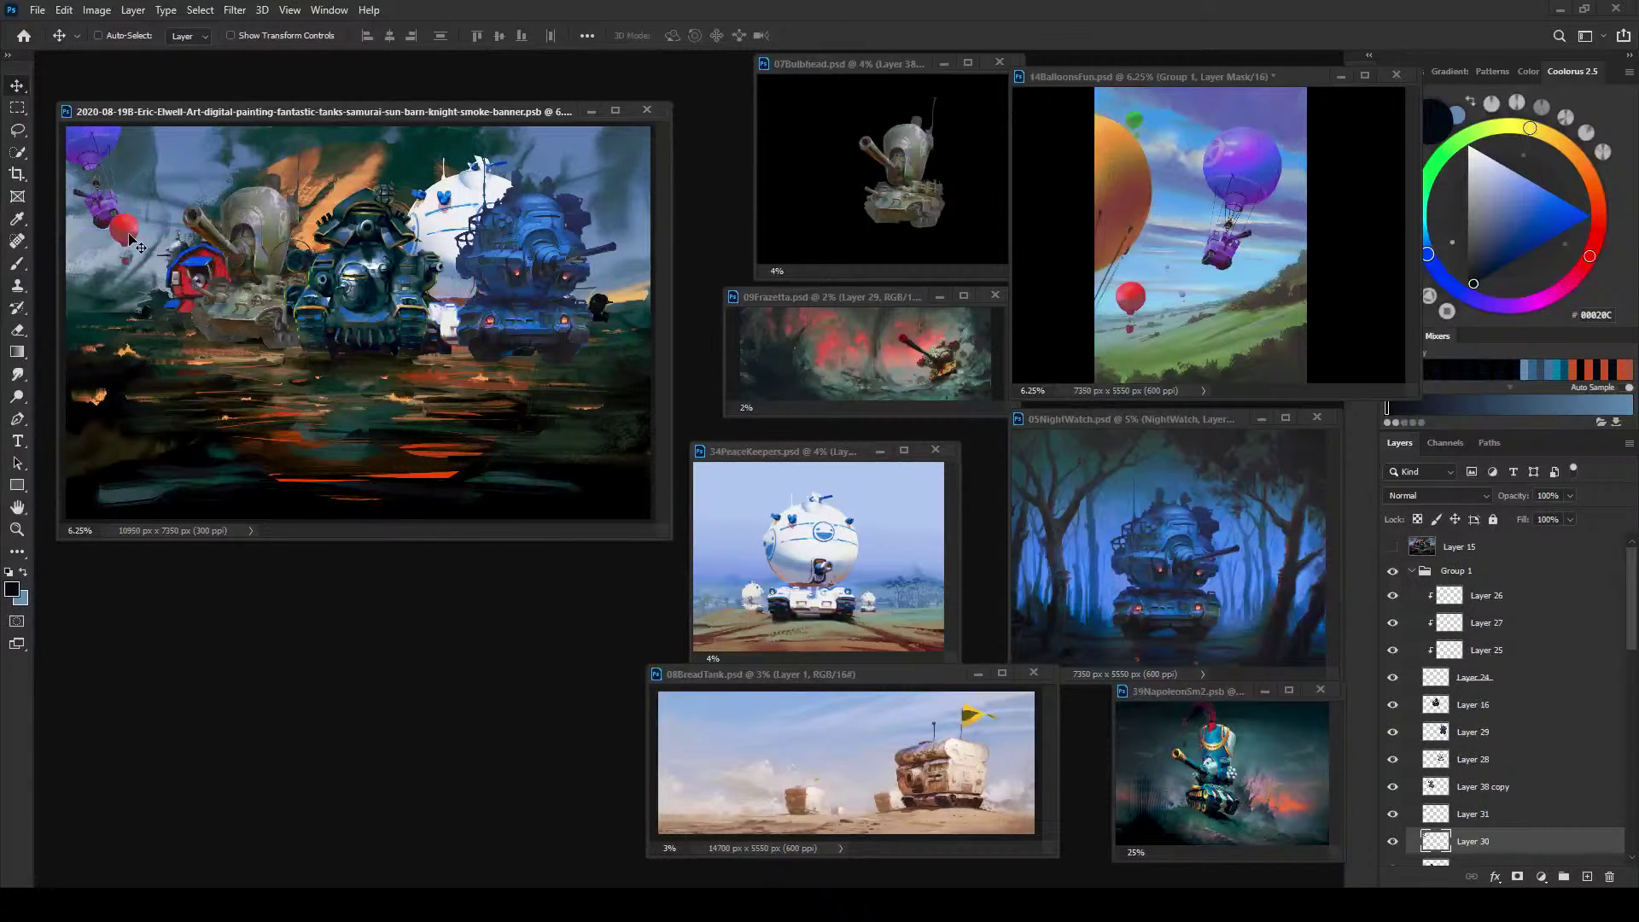
Step: Put the red balloon's layer below Layer 30, place the balloon behind the blue tank's gun, and nudge the blue tank slightly left
ctrl+click(134, 247)
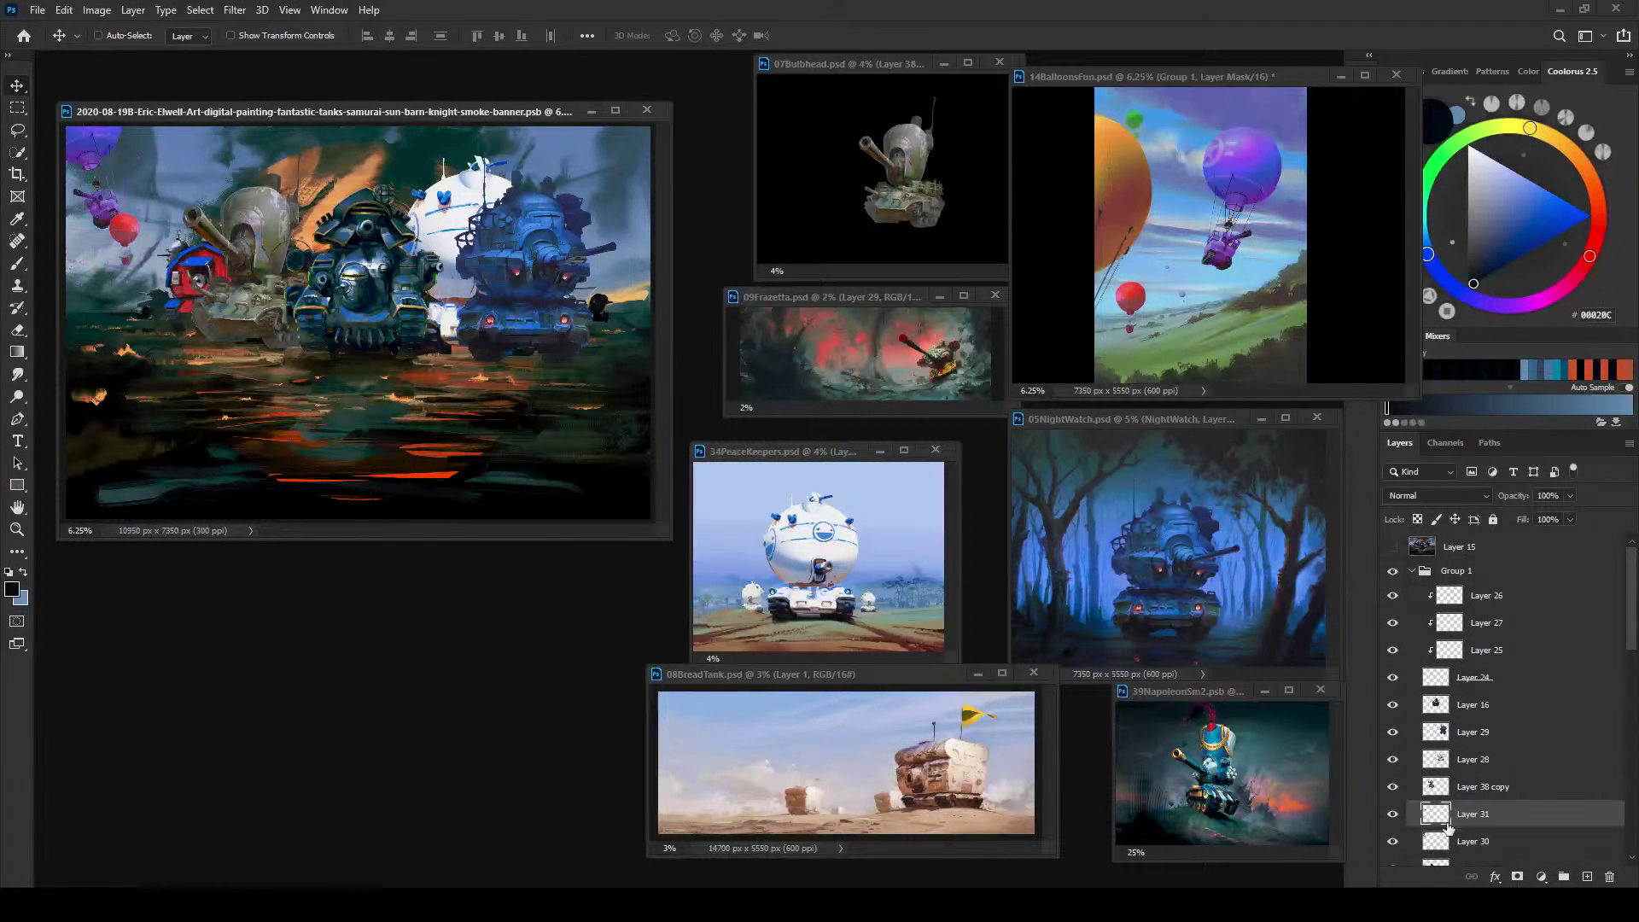
drag(1446, 824, 1447, 850)
drag(256, 318, 541, 405)
drag(444, 423, 427, 403)
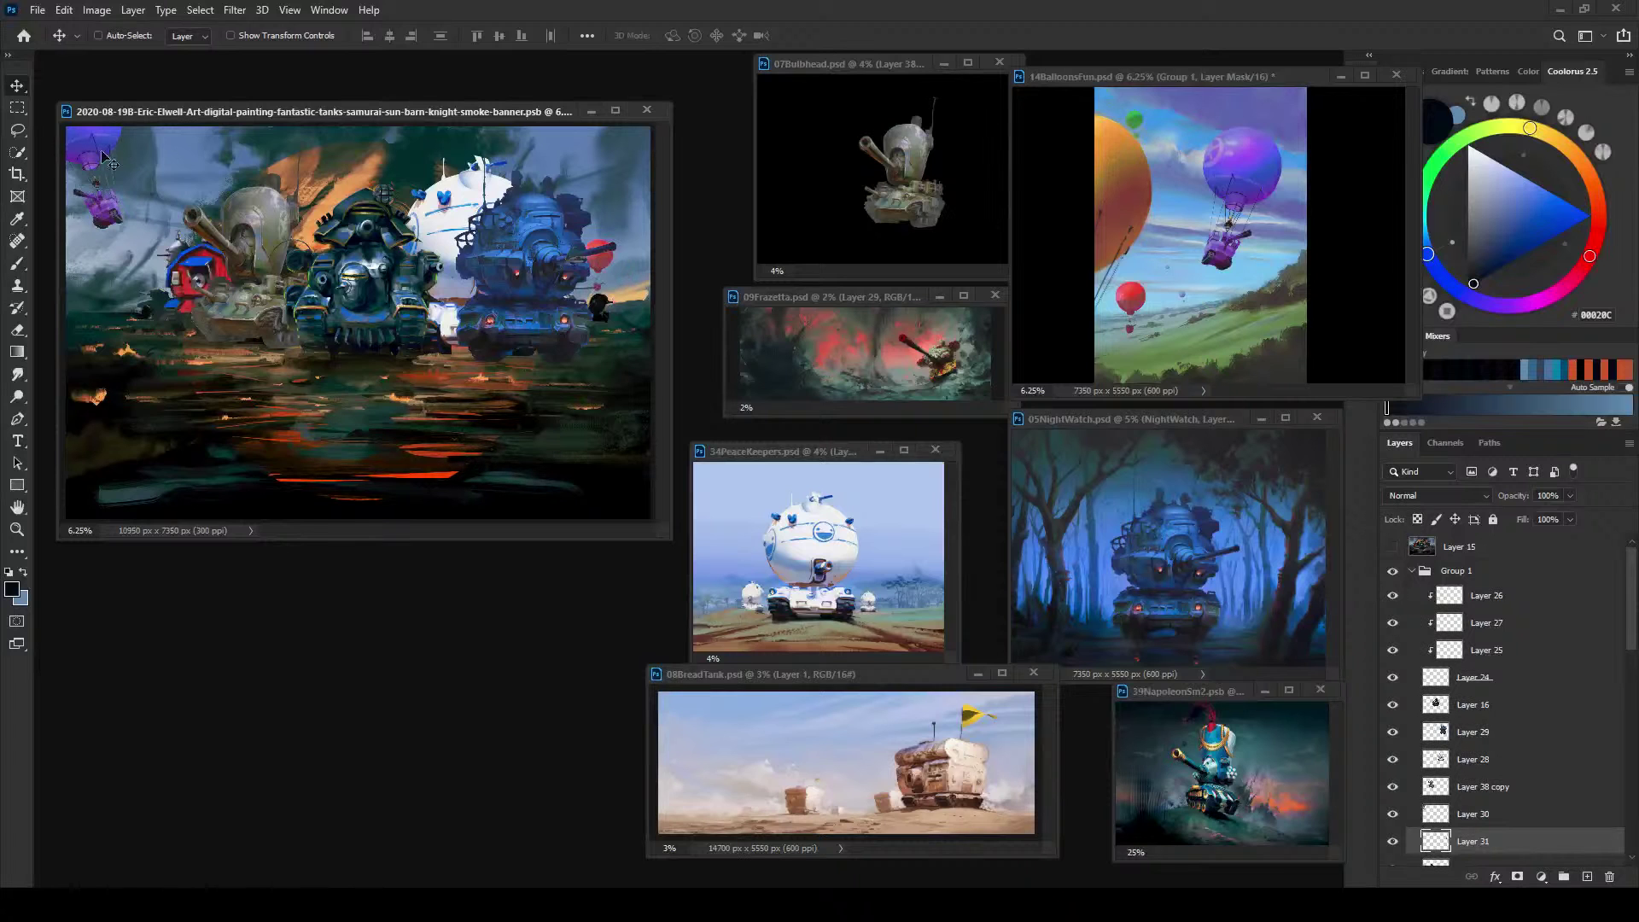
mouse_move(538, 258)
mouse_down()
mouse_move(493, 282)
mouse_move(536, 260)
mouse_up()
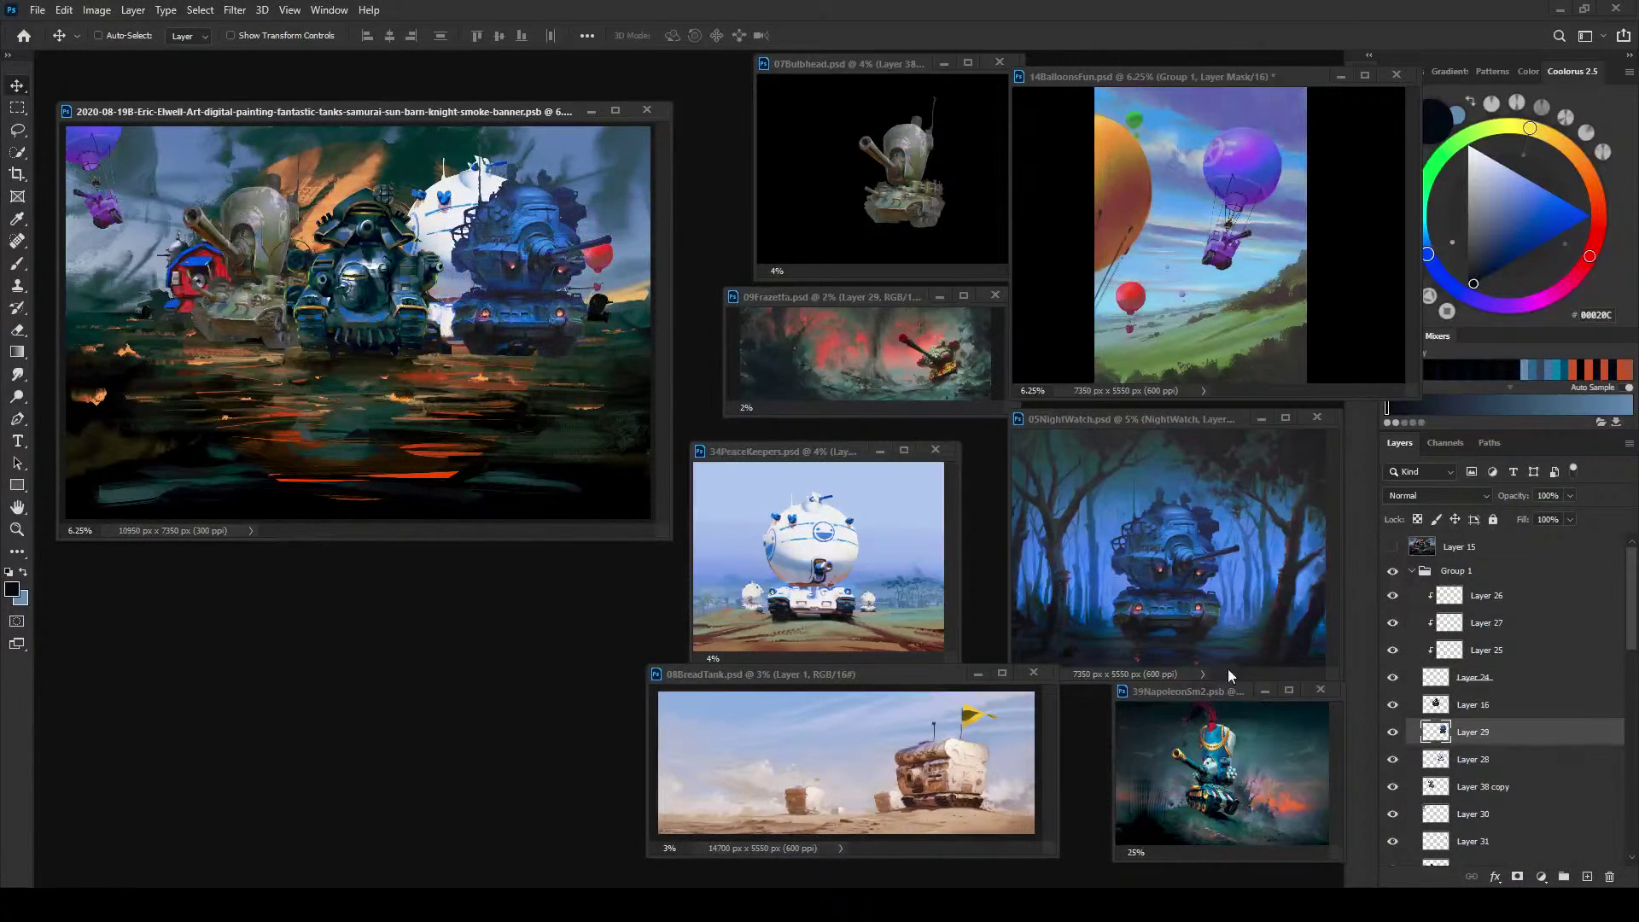
Step: In 09Frazetta.psd, load the red-and-green tank's silhouette as a selection and enlarge the document window to show the whole tank
click(807, 293)
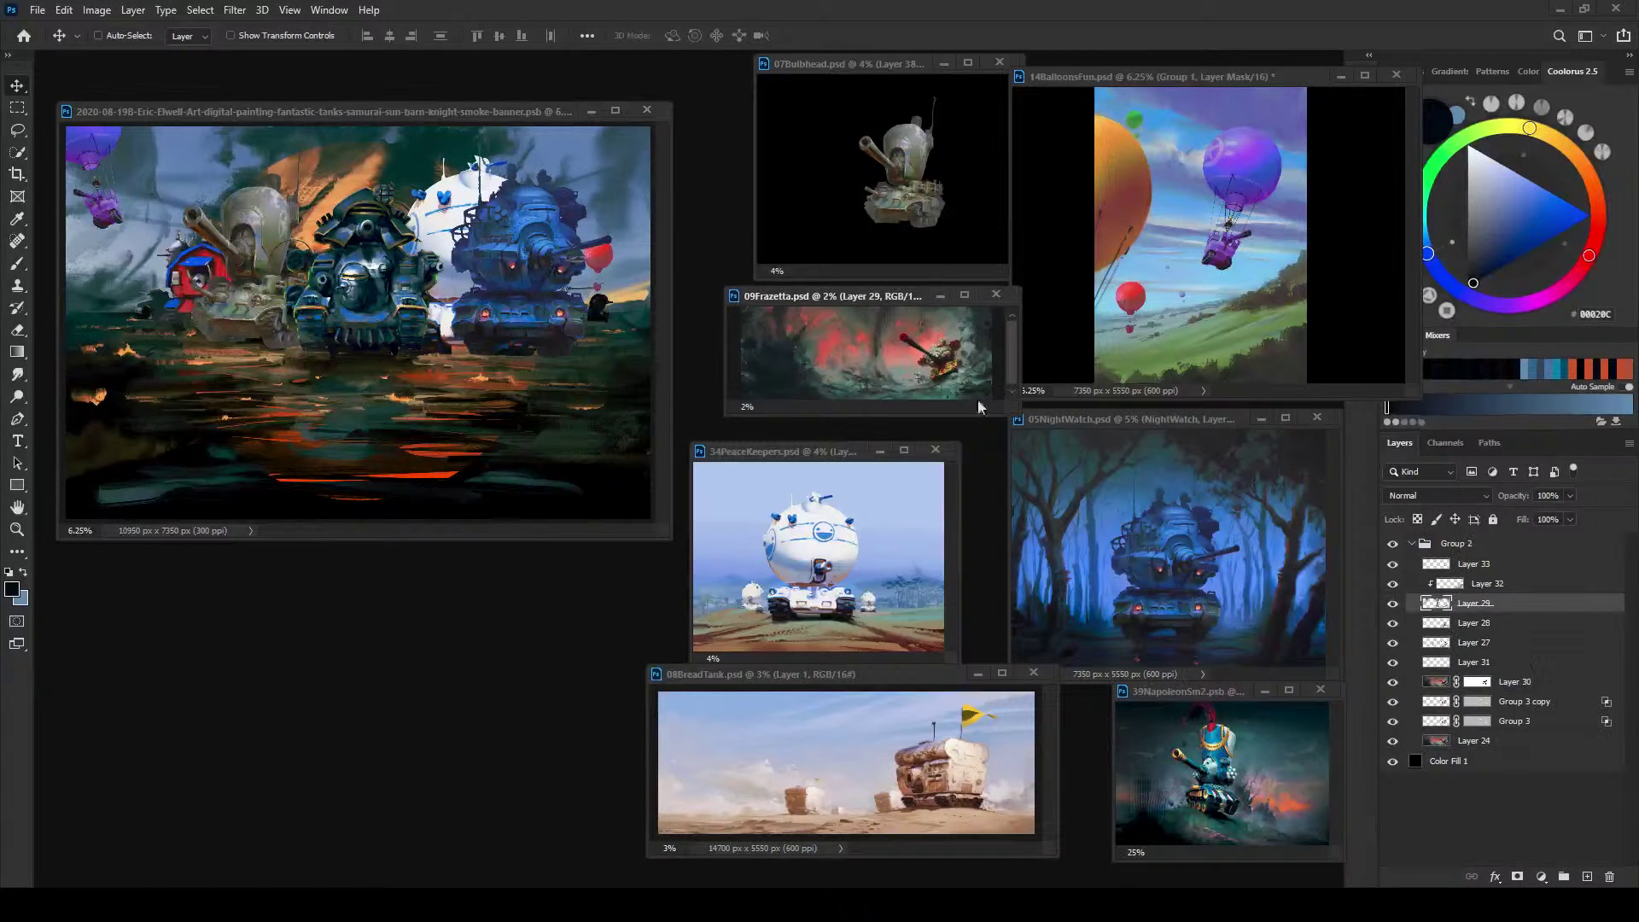
ctrl+click(1437, 722)
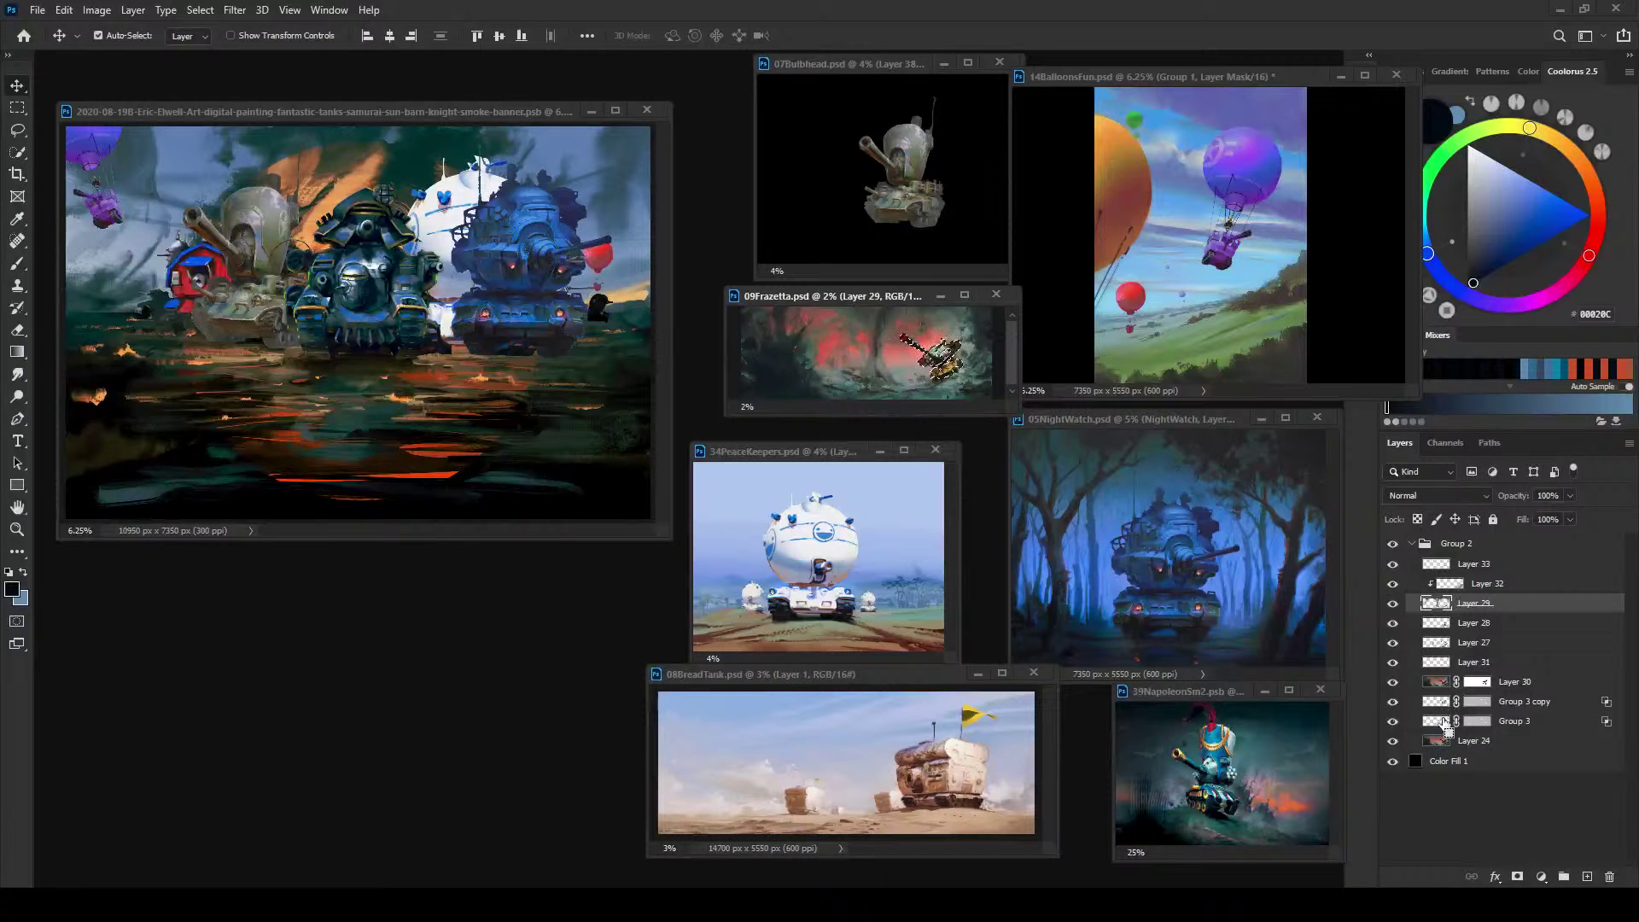
ctrl+click(1437, 662)
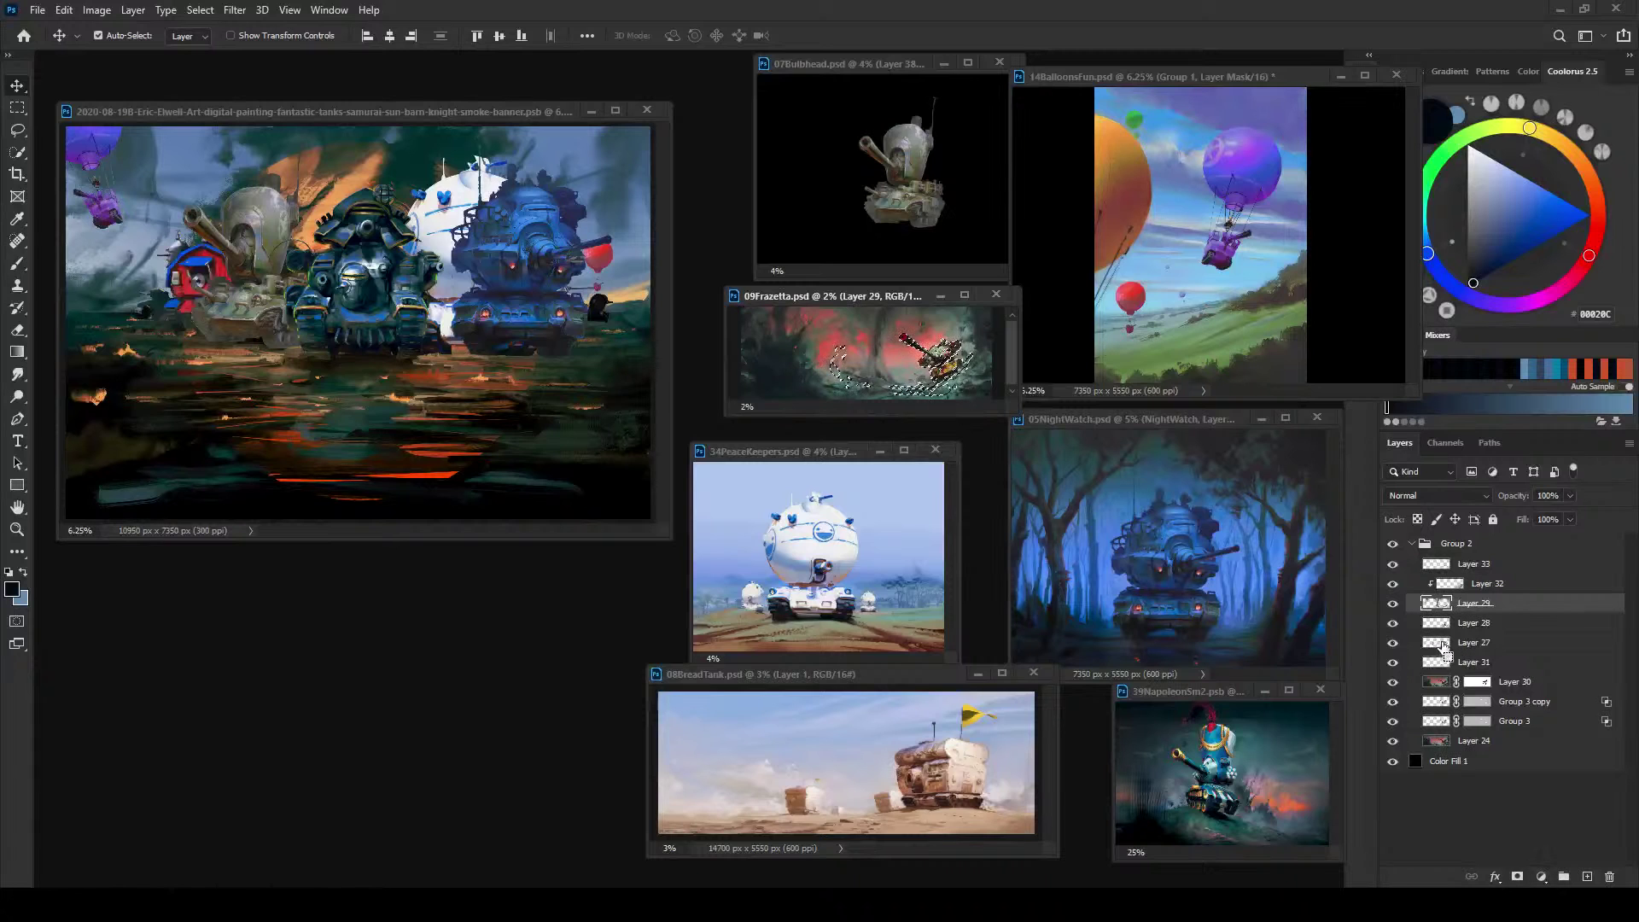
ctrl+click(1437, 646)
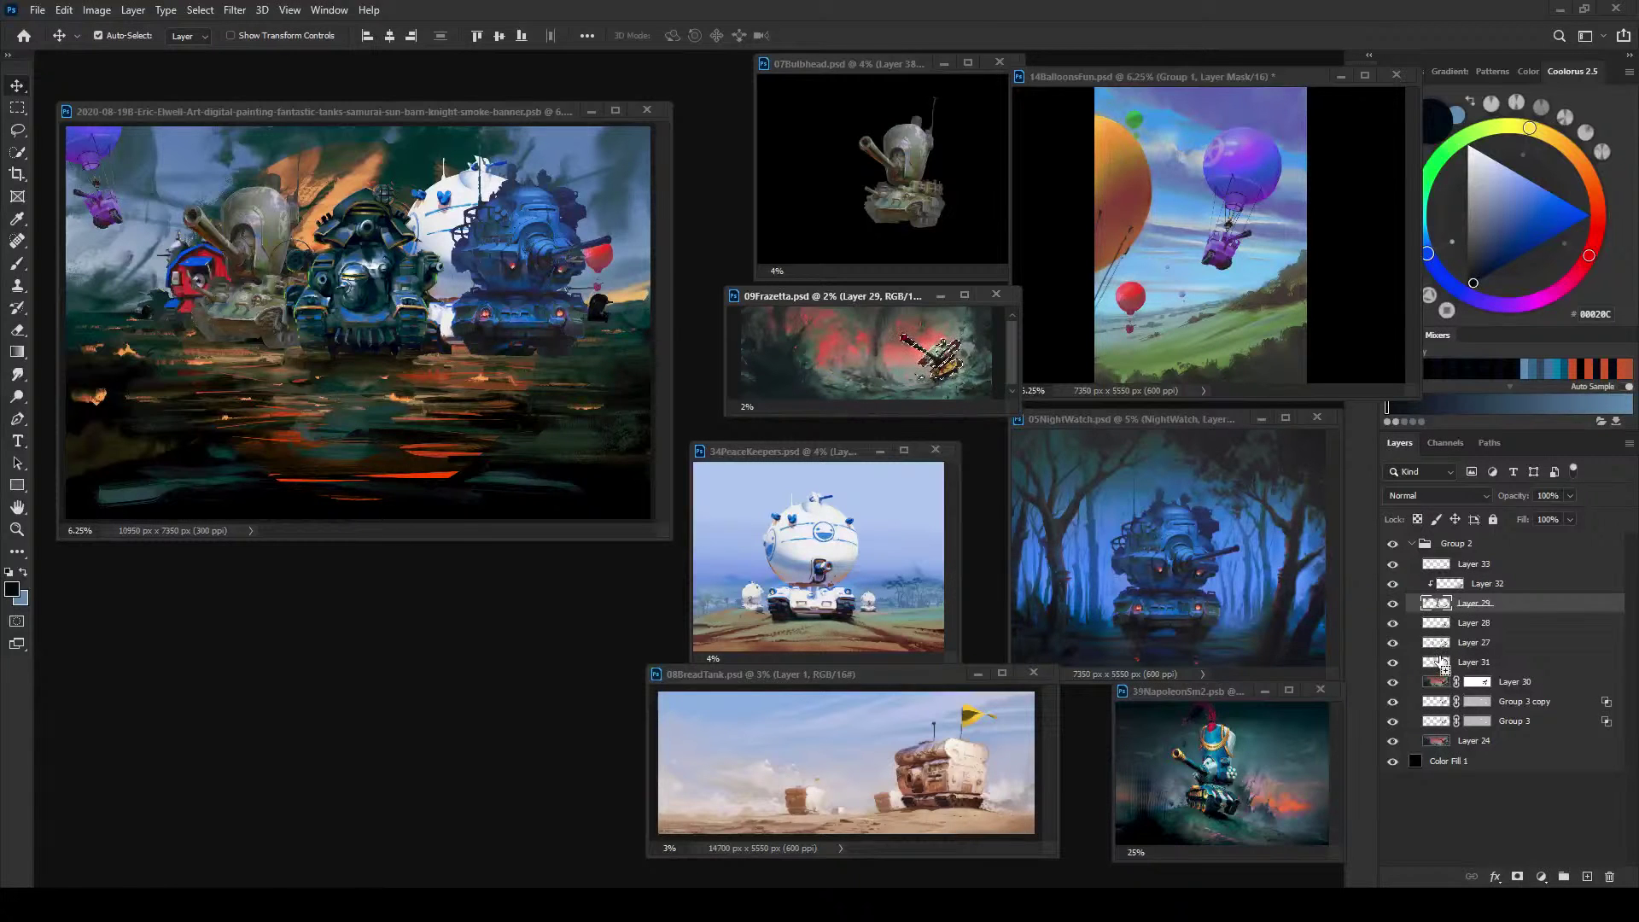
ctrl+click(1441, 631)
key(ctrl+plus)
key(ctrl+plus)
key(ctrl+plus)
key(ctrl+plus)
key(ctrl+plus)
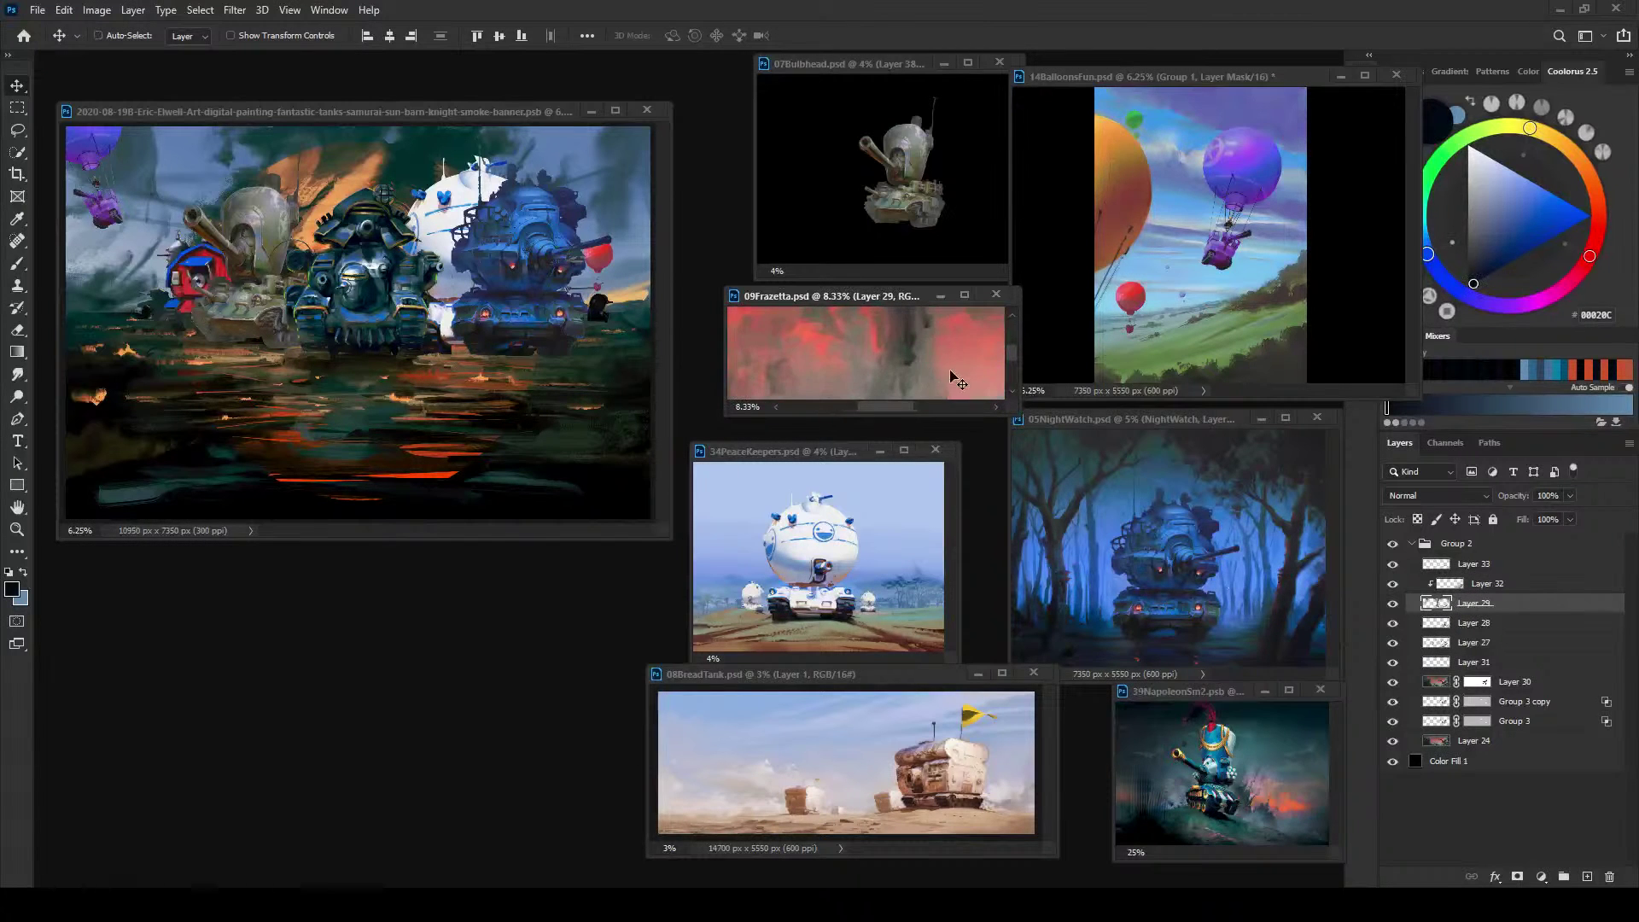
drag(950, 343, 614, 350)
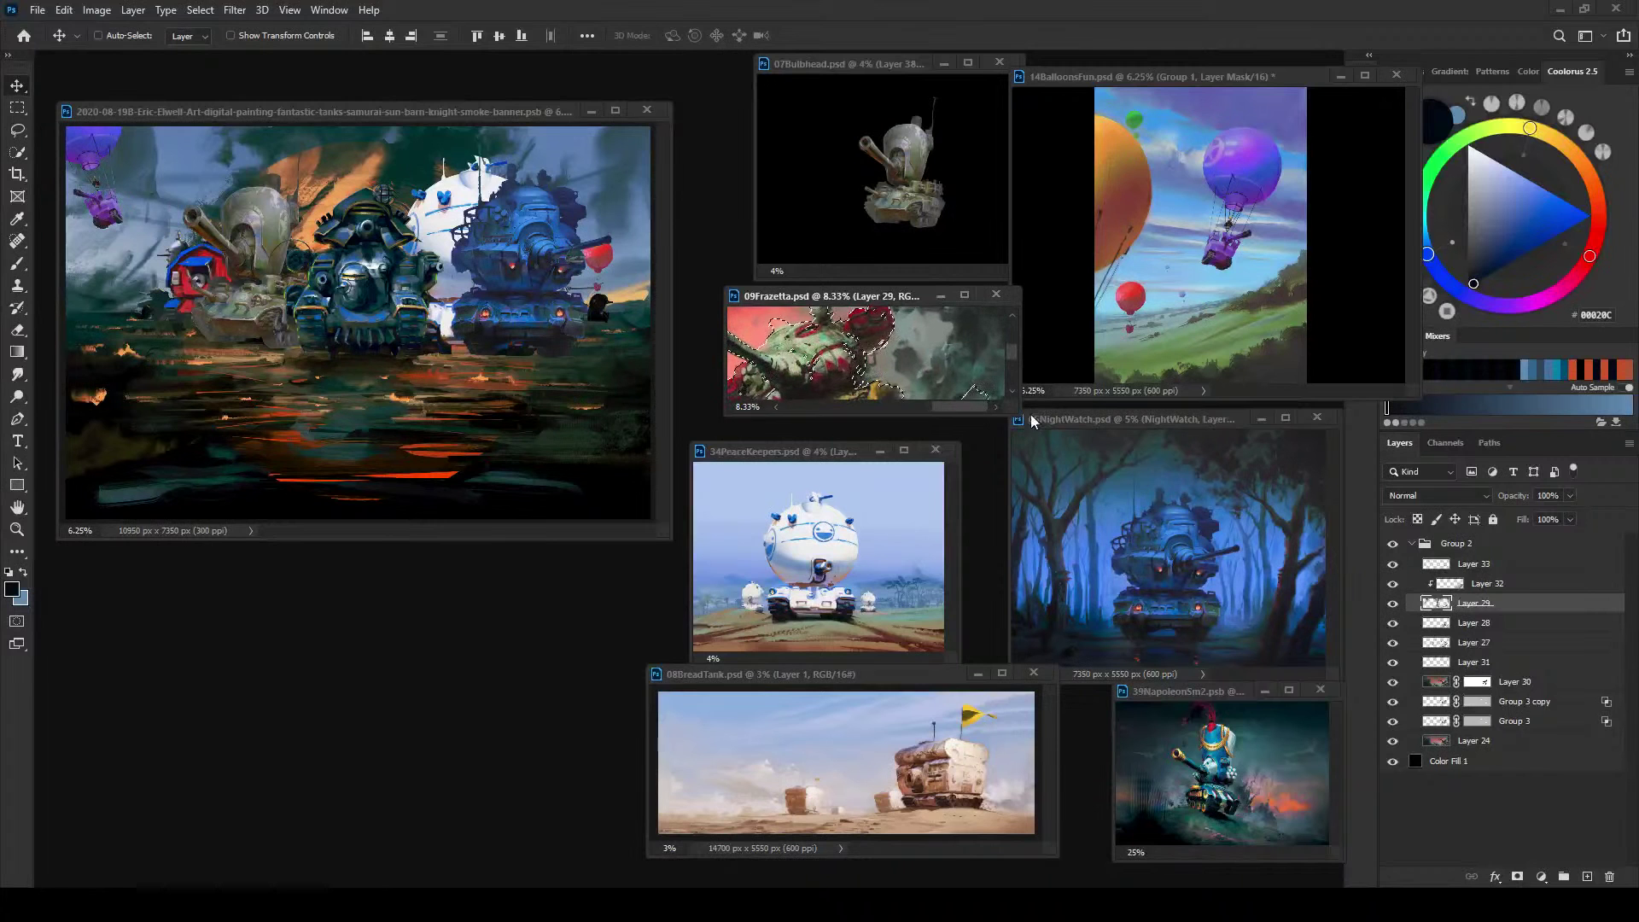
drag(1016, 413, 1192, 610)
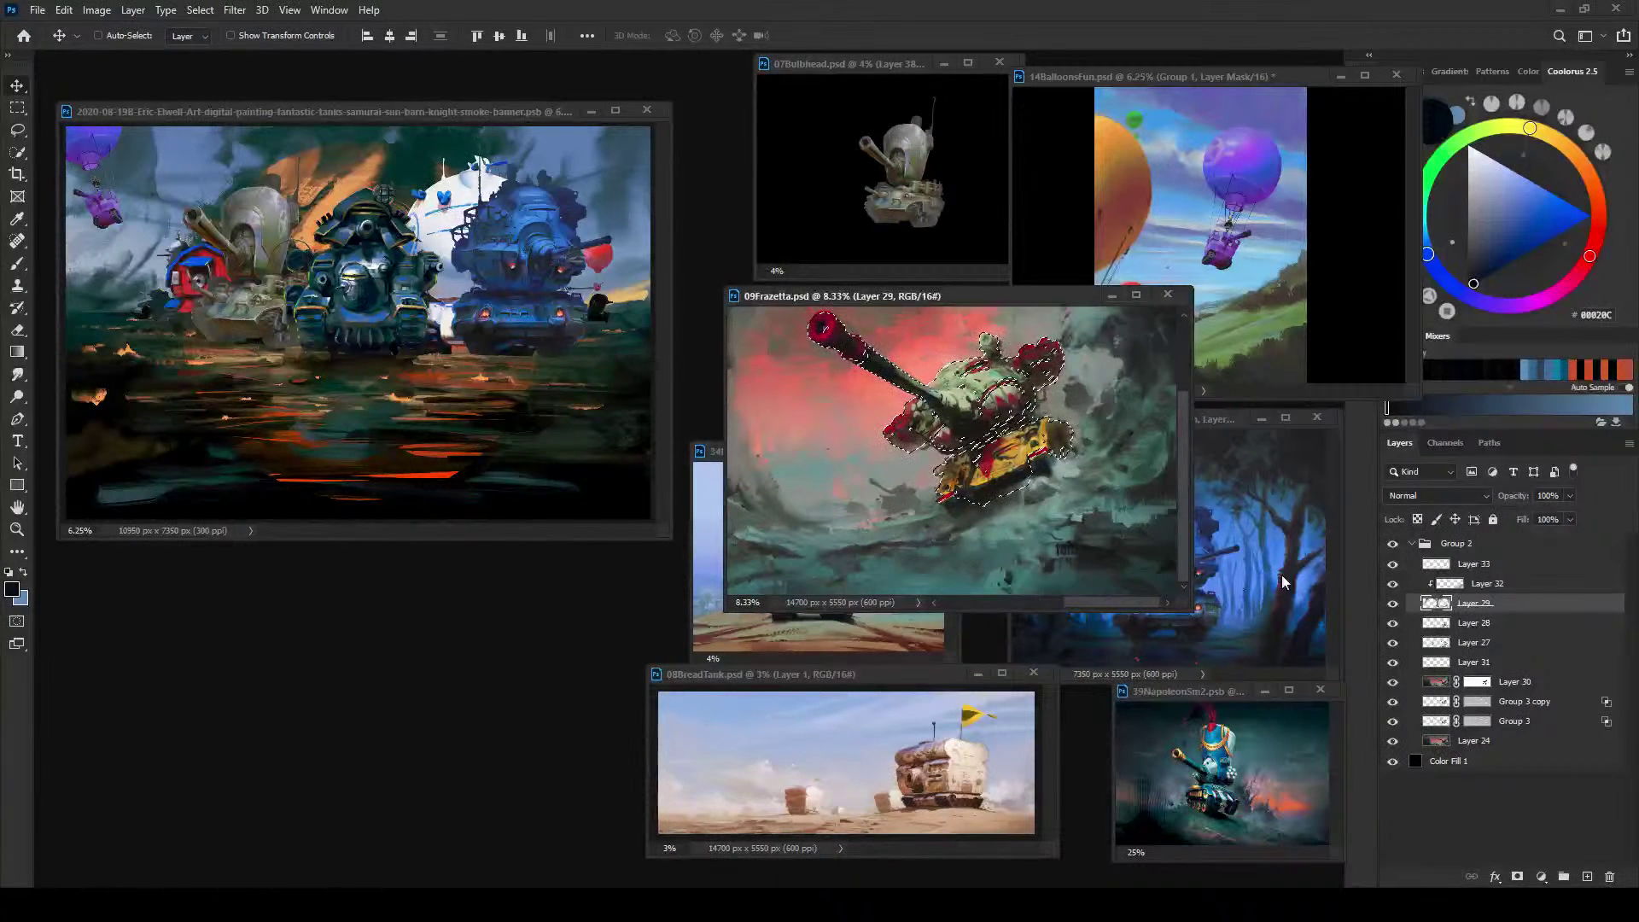
Step: Add the splash around the tank's tracks to the selection and include missed parts of the tank with the Lasso tool
ctrl+click(1437, 565)
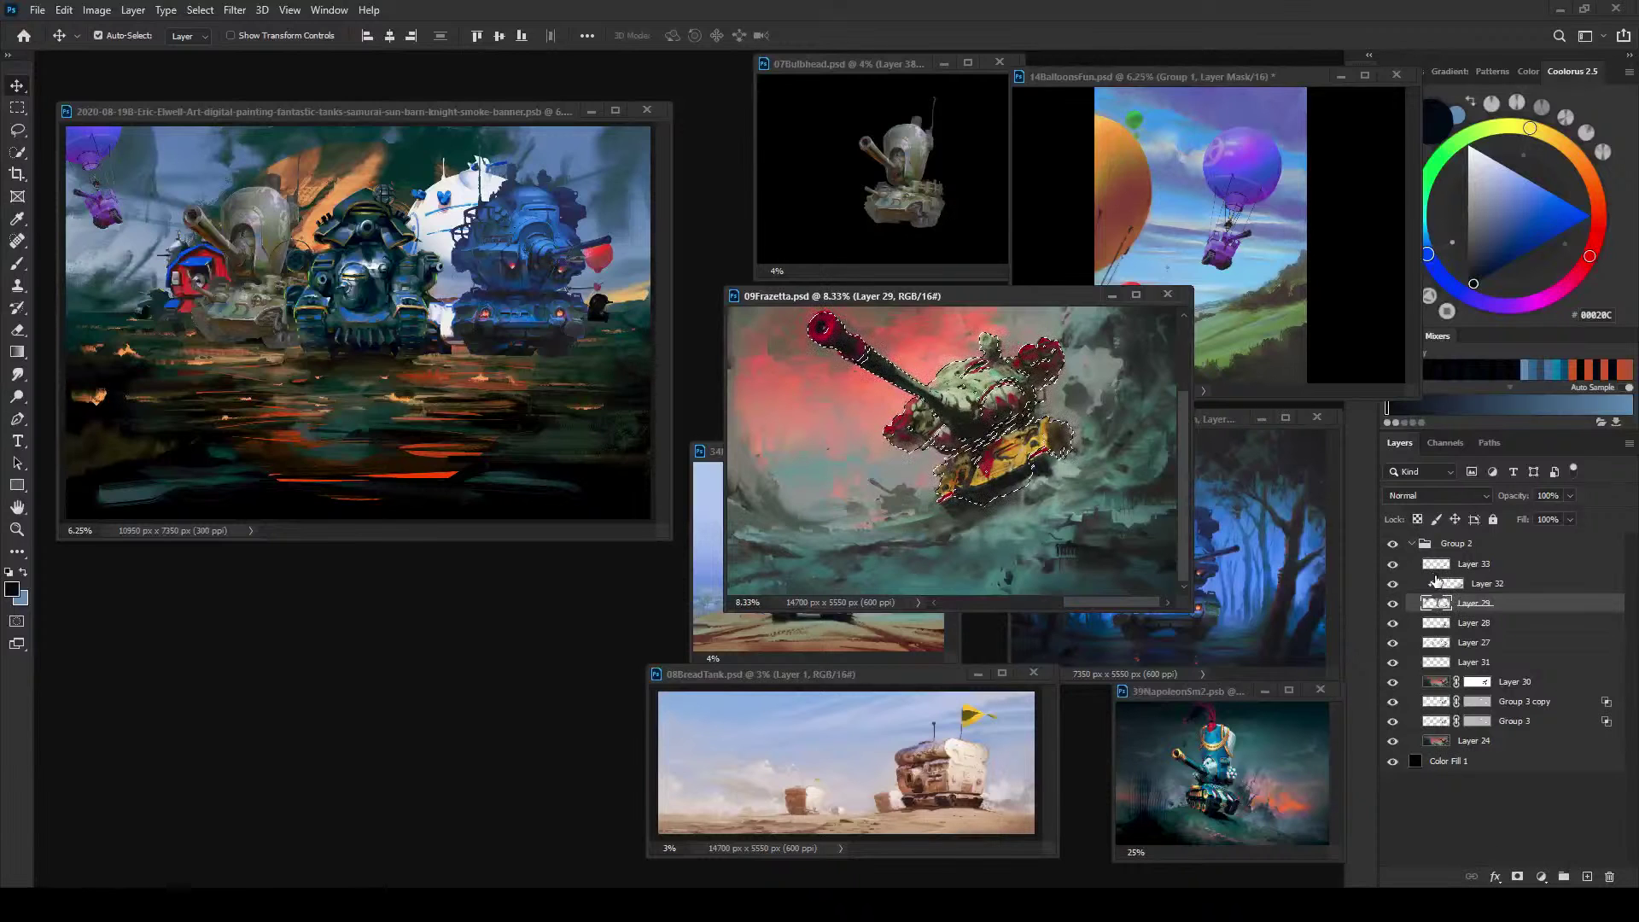
ctrl+shift+click(1433, 642)
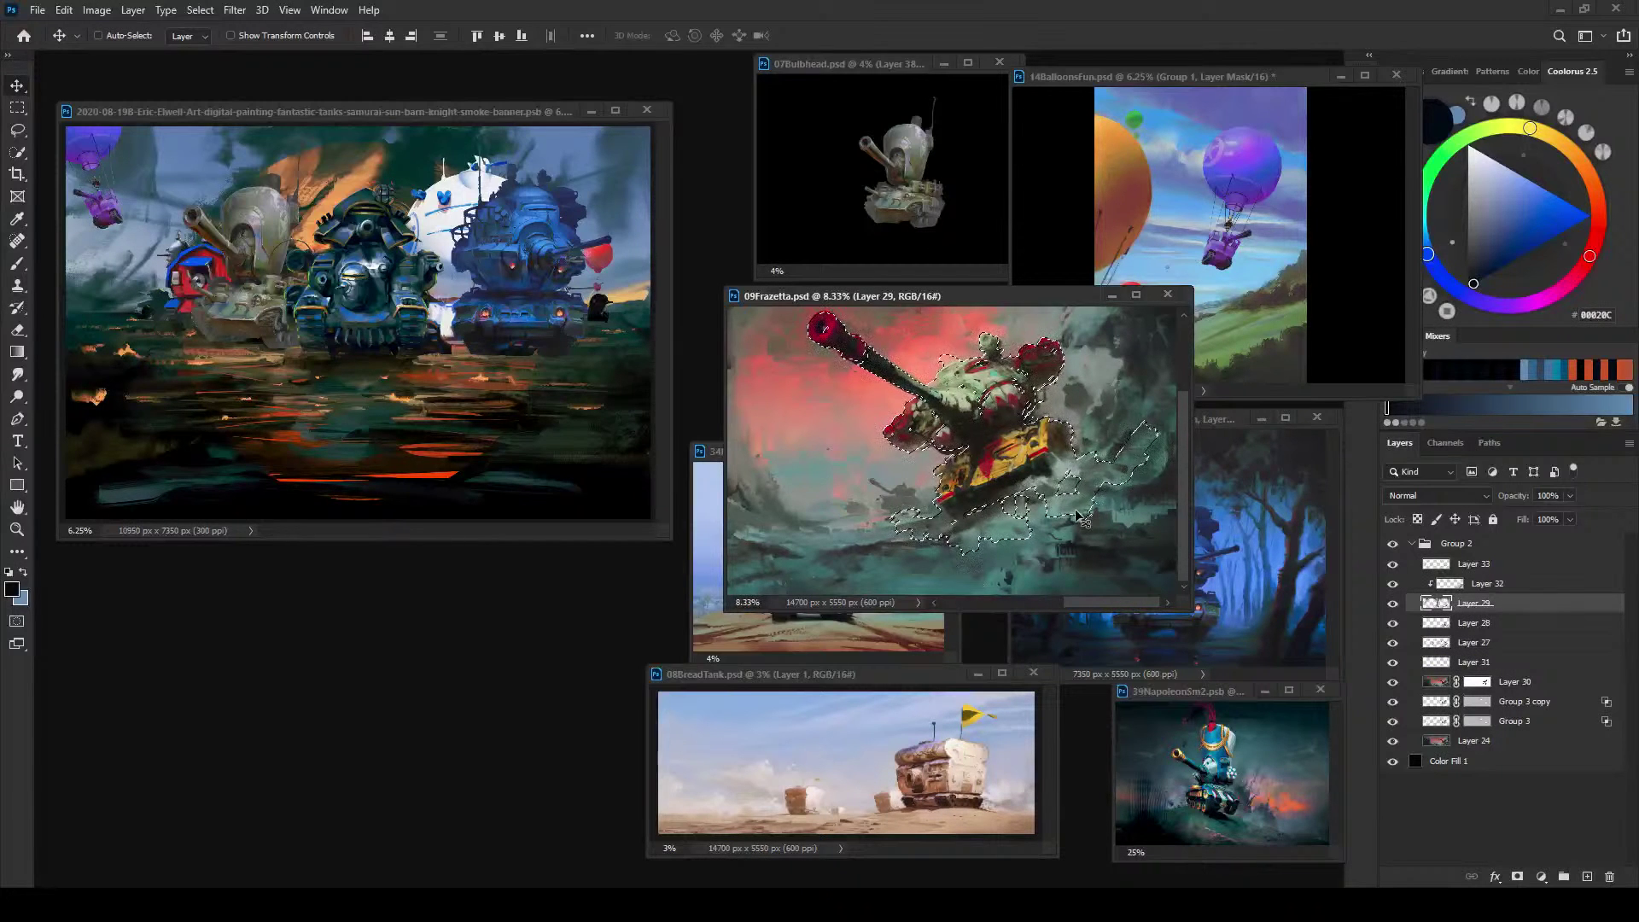
key(l)
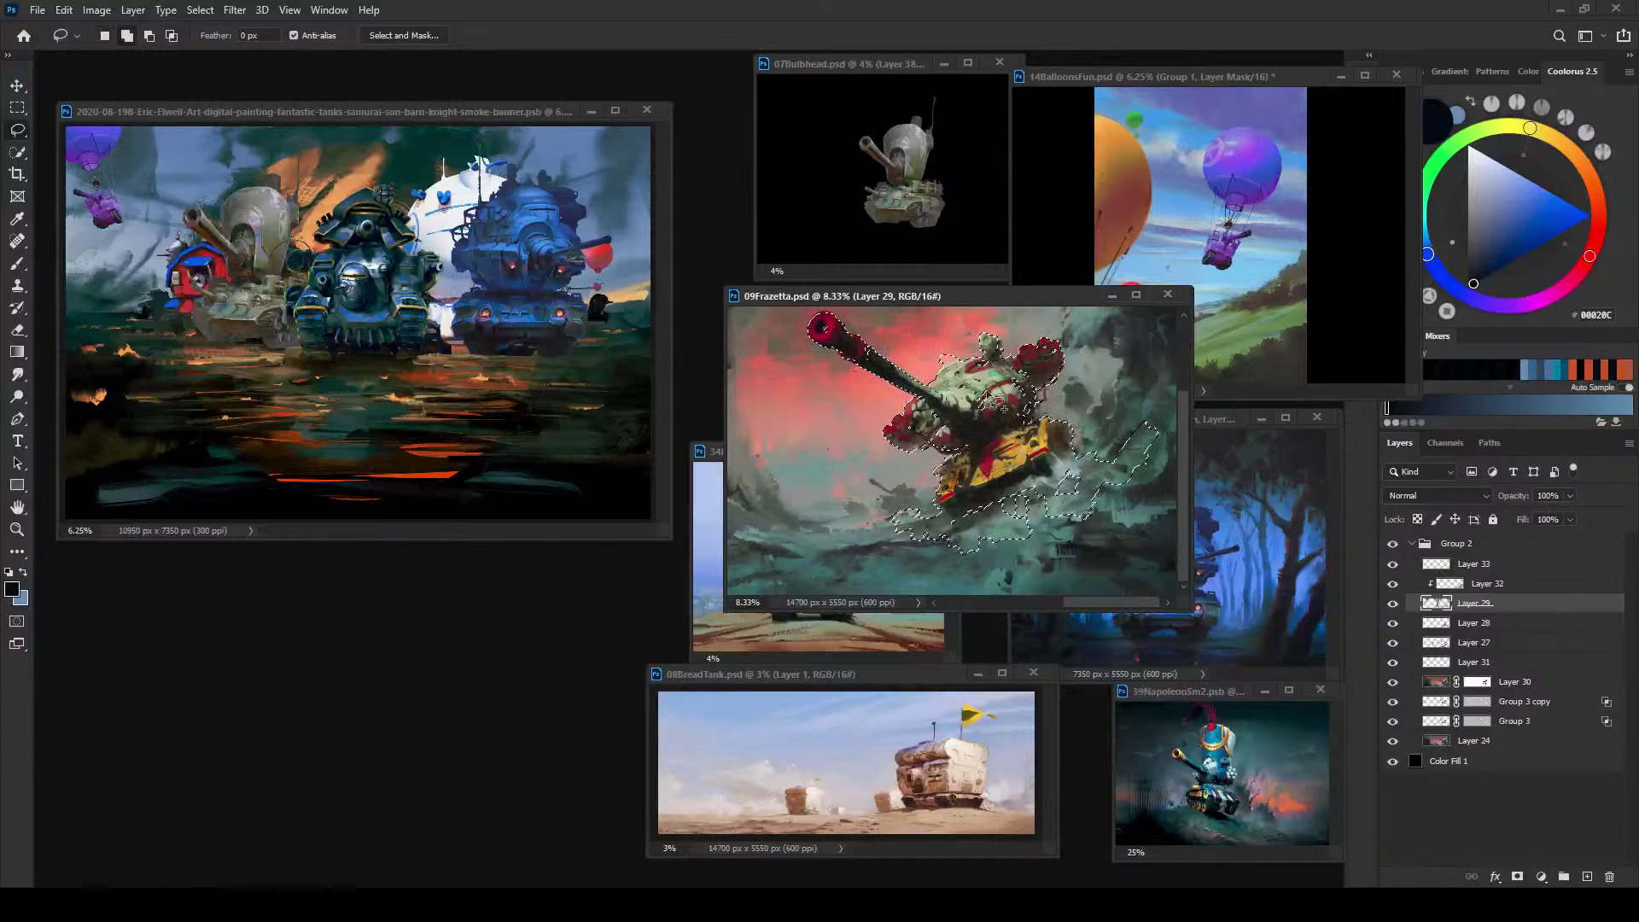
mouse_move(939, 362)
mouse_down()
mouse_move(904, 364)
mouse_move(975, 361)
mouse_move(949, 357)
mouse_move(983, 364)
mouse_move(948, 372)
mouse_up()
drag(946, 471, 944, 461)
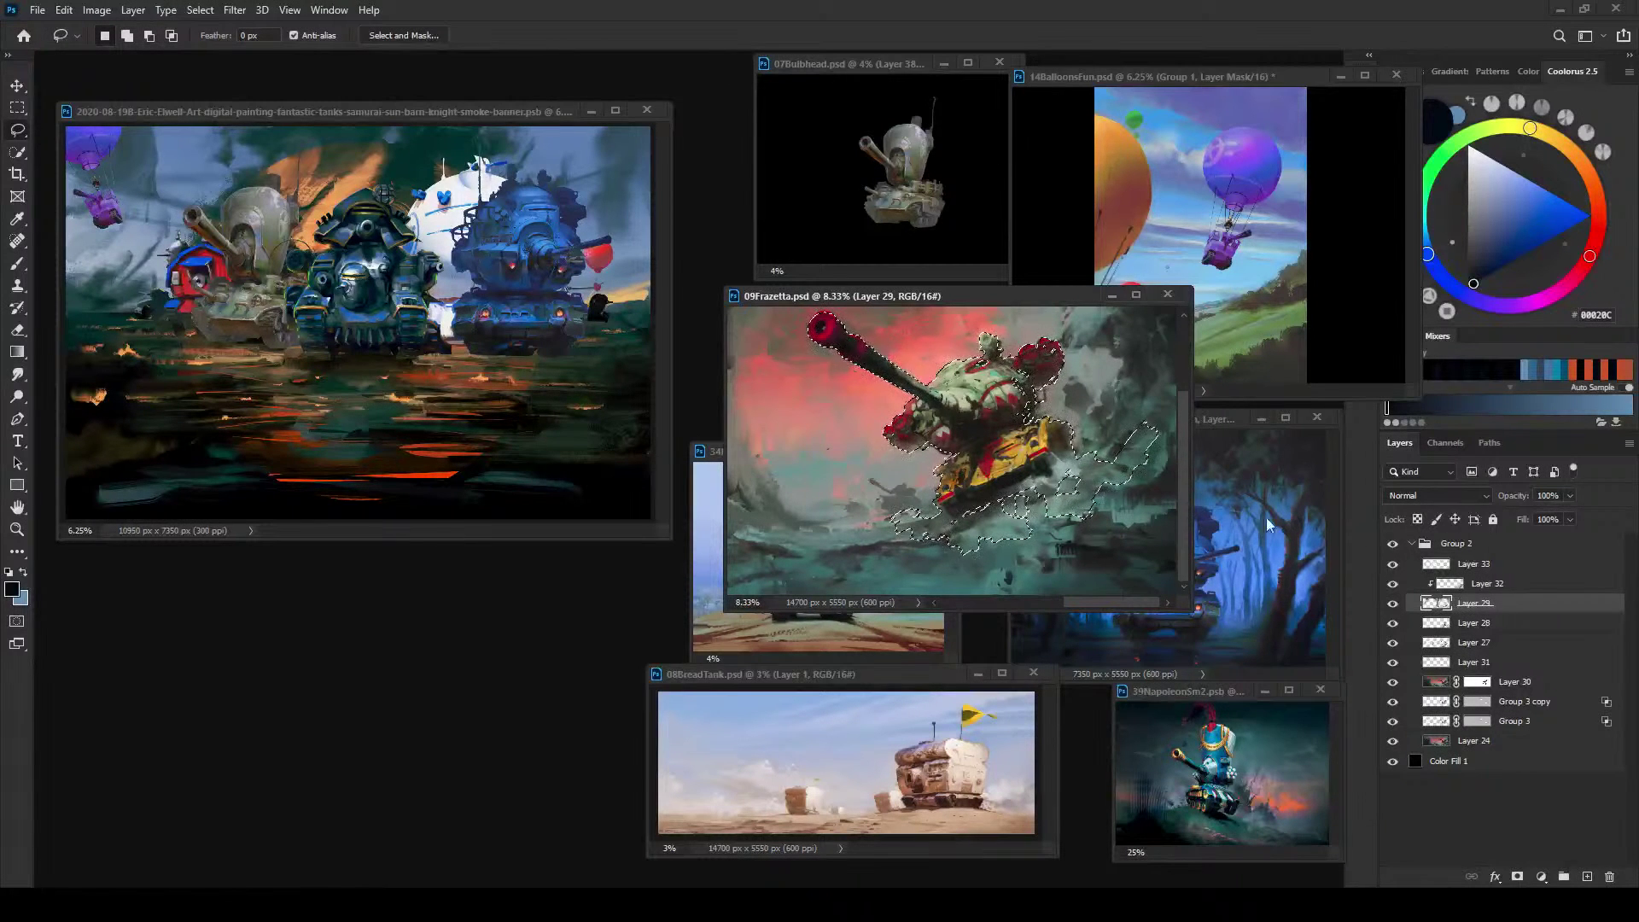
Step: Copy the selected tank merged from Group 2 into the banner document and position it left of the samurai tank
click(1461, 547)
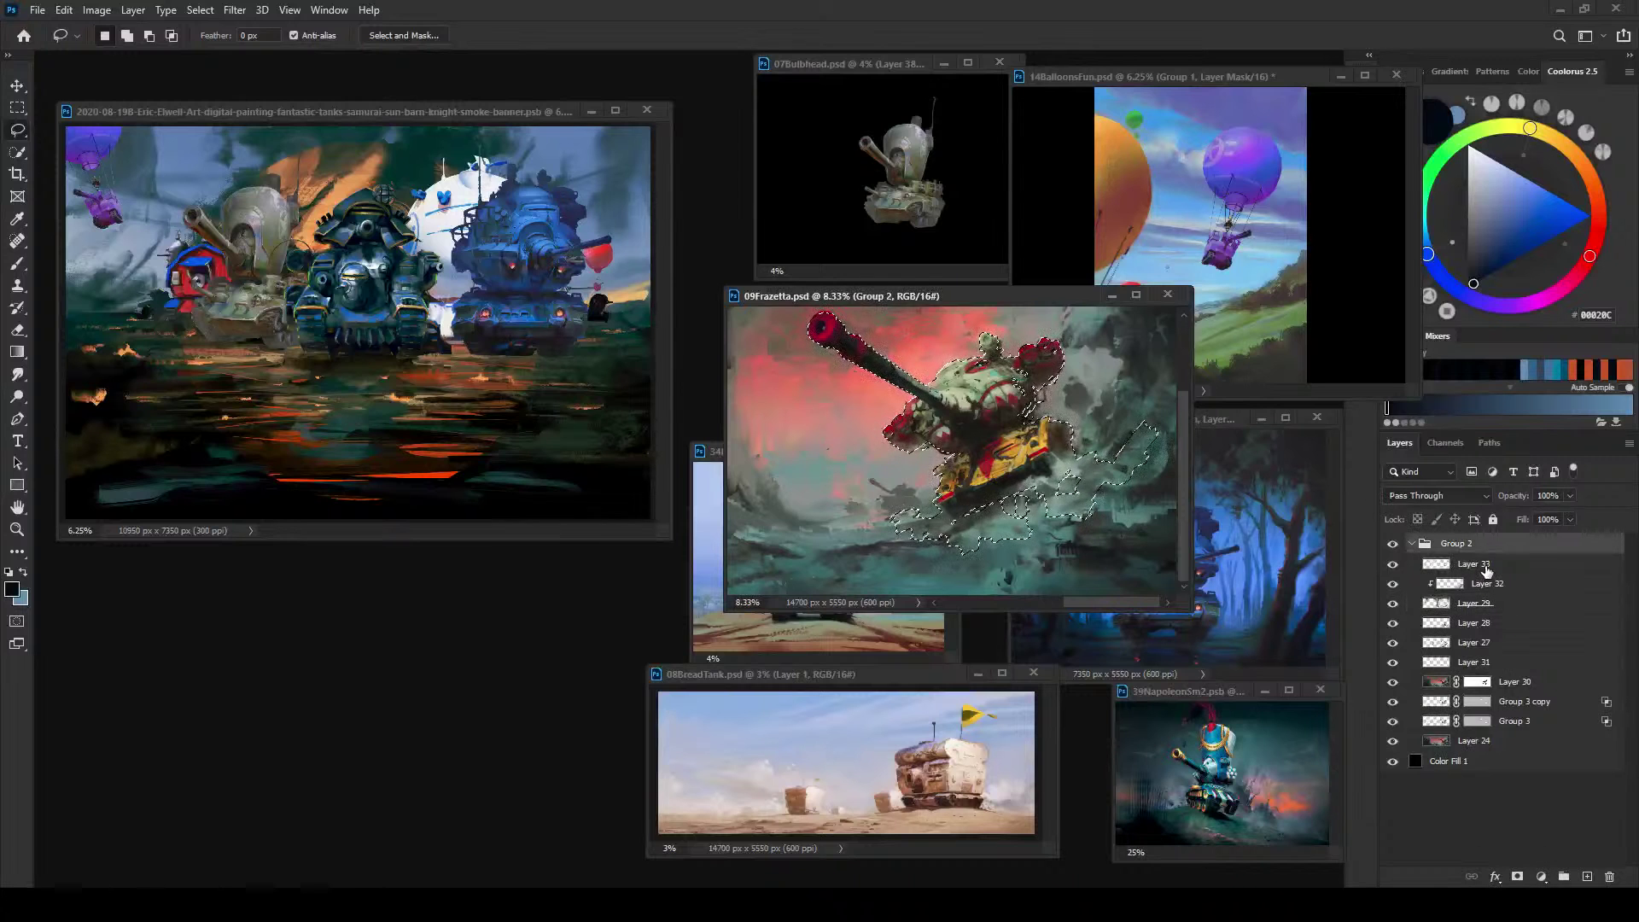
click(428, 110)
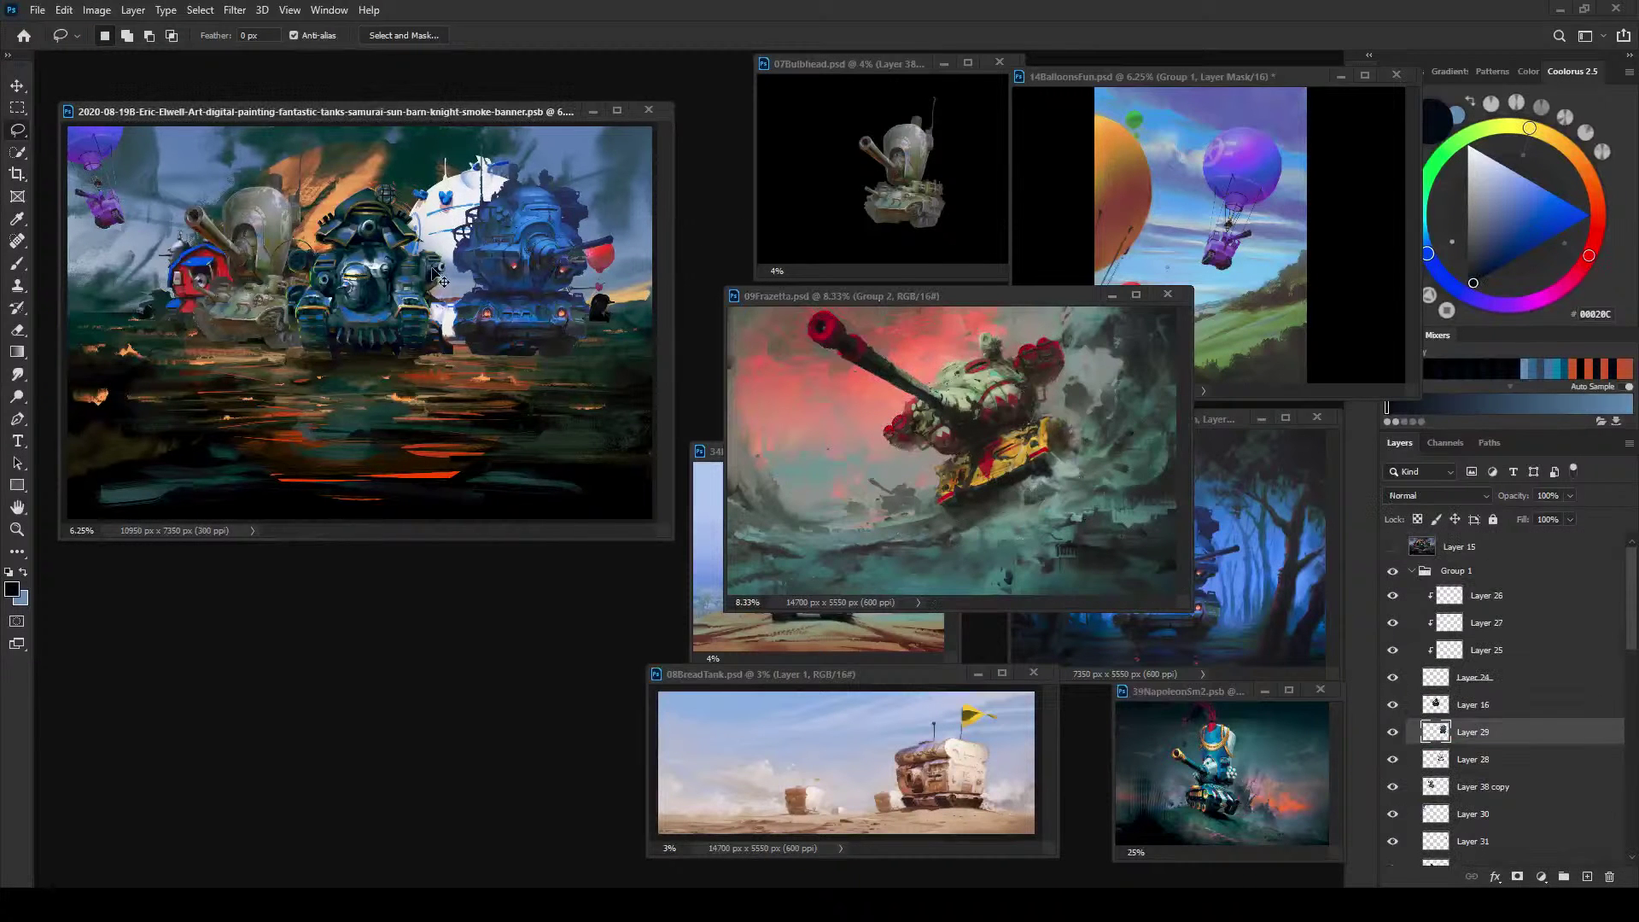
key(v)
drag(436, 326, 278, 315)
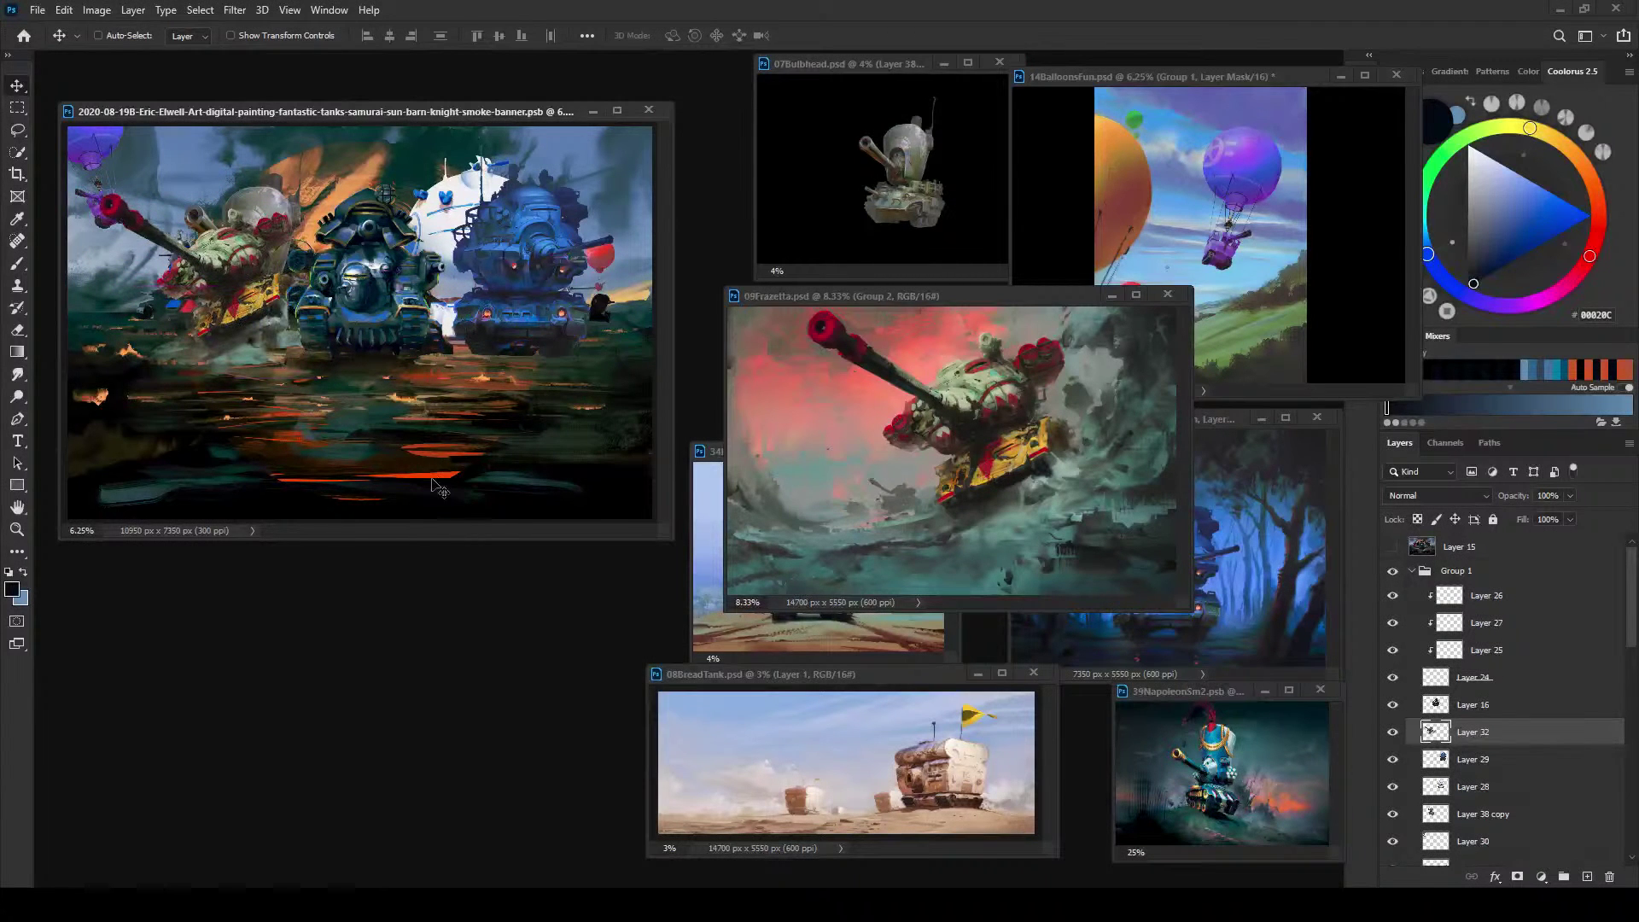
Step: Move the red-and-green tank slightly right and up so it sits close beside the samurai tank
mouse_move(328, 365)
mouse_down()
mouse_move(447, 318)
mouse_move(351, 358)
mouse_up()
drag(365, 339, 366, 338)
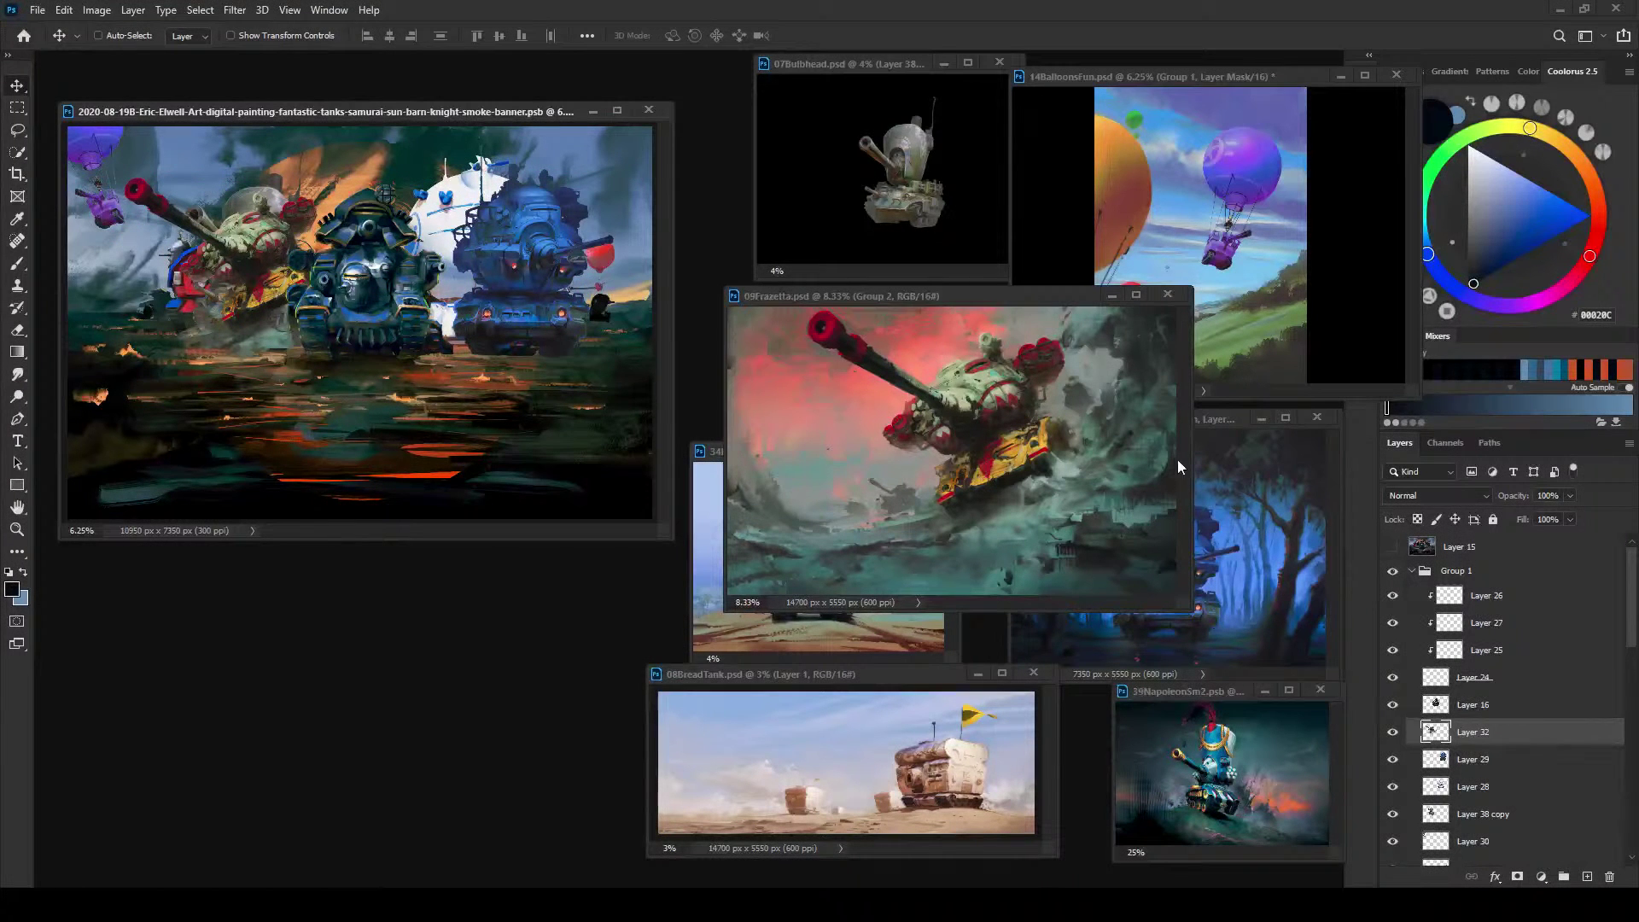
Step: Zoom out 09Frazetta.psd, shrinking its document window, and shift the window slightly among the other source documents
click(1006, 302)
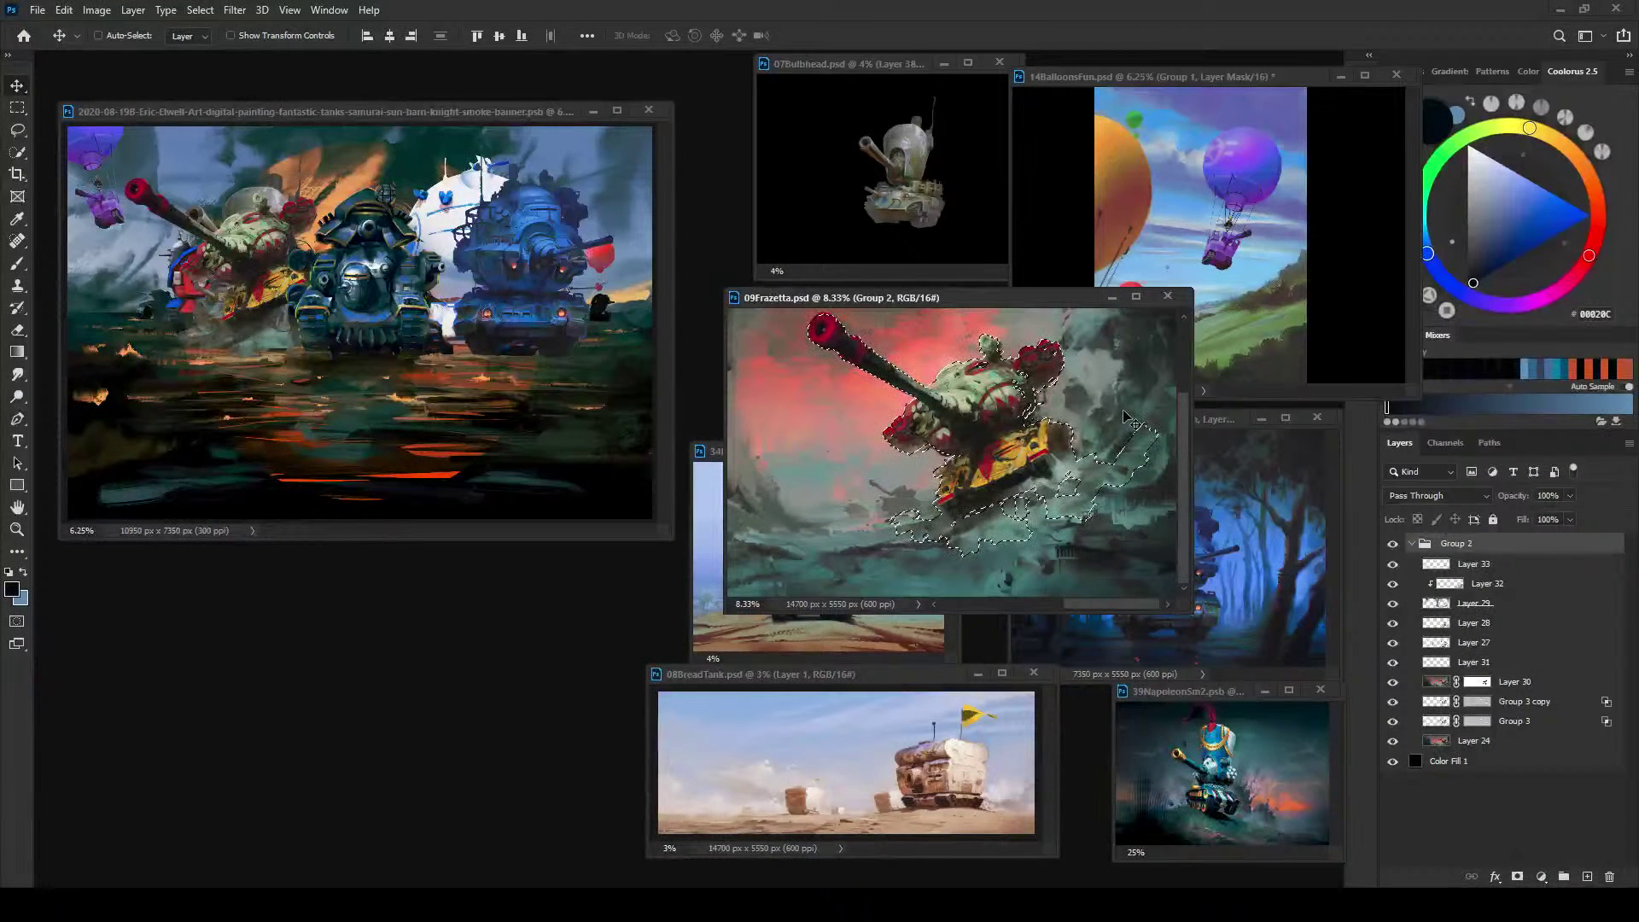
key(ctrl+minus)
key(ctrl+minus)
key(ctrl+minus)
key(ctrl+minus)
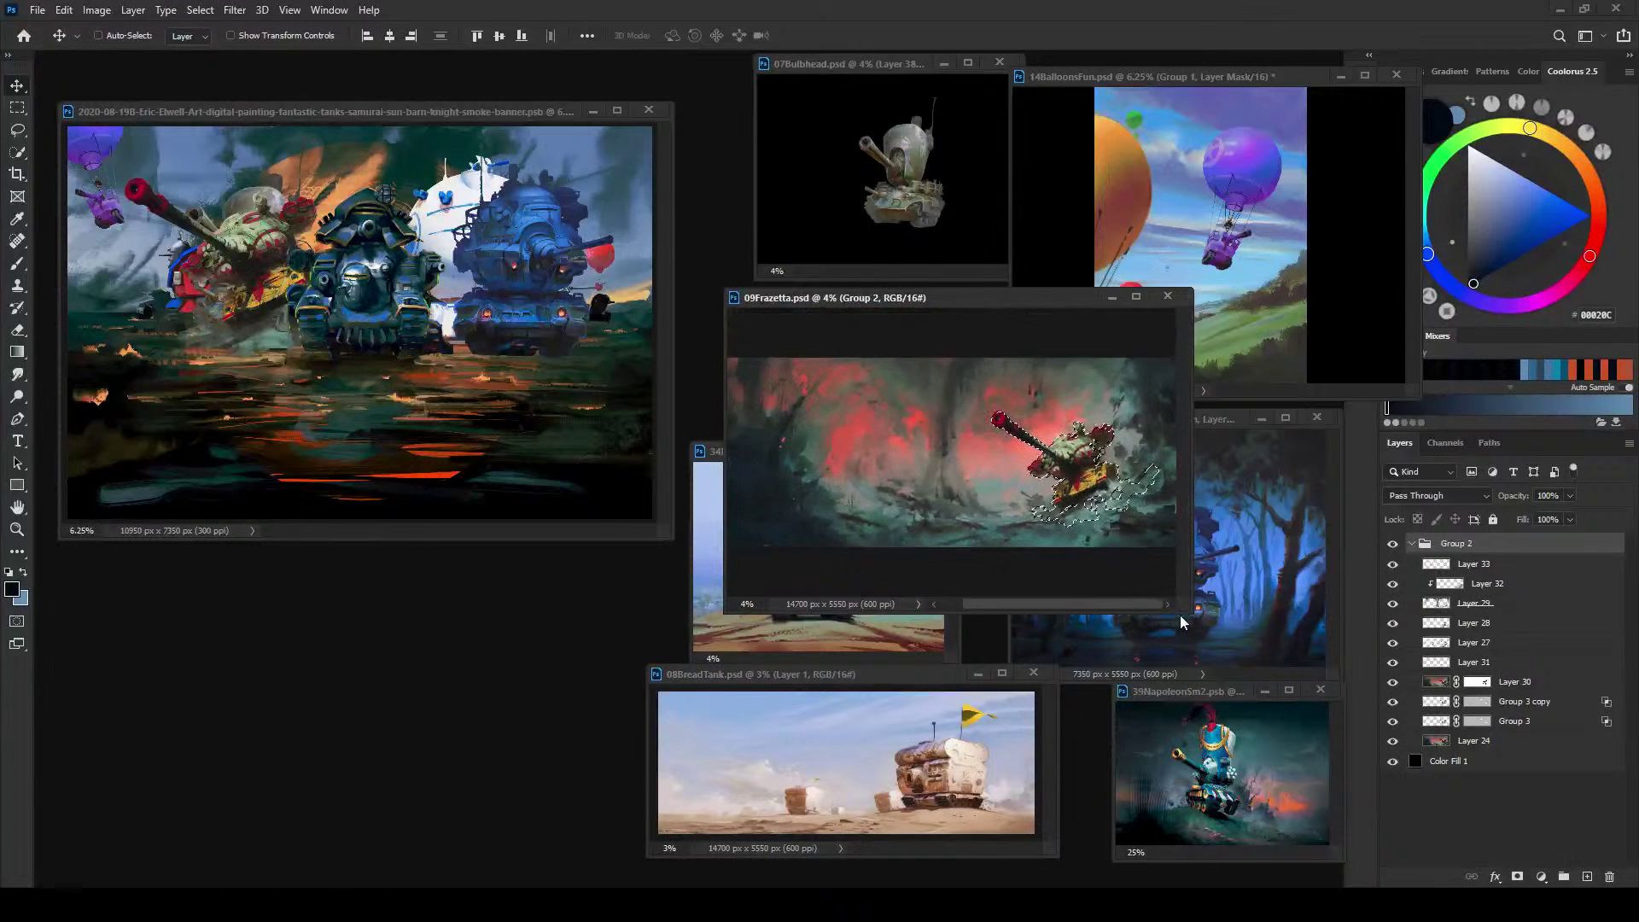
key(ctrl+minus)
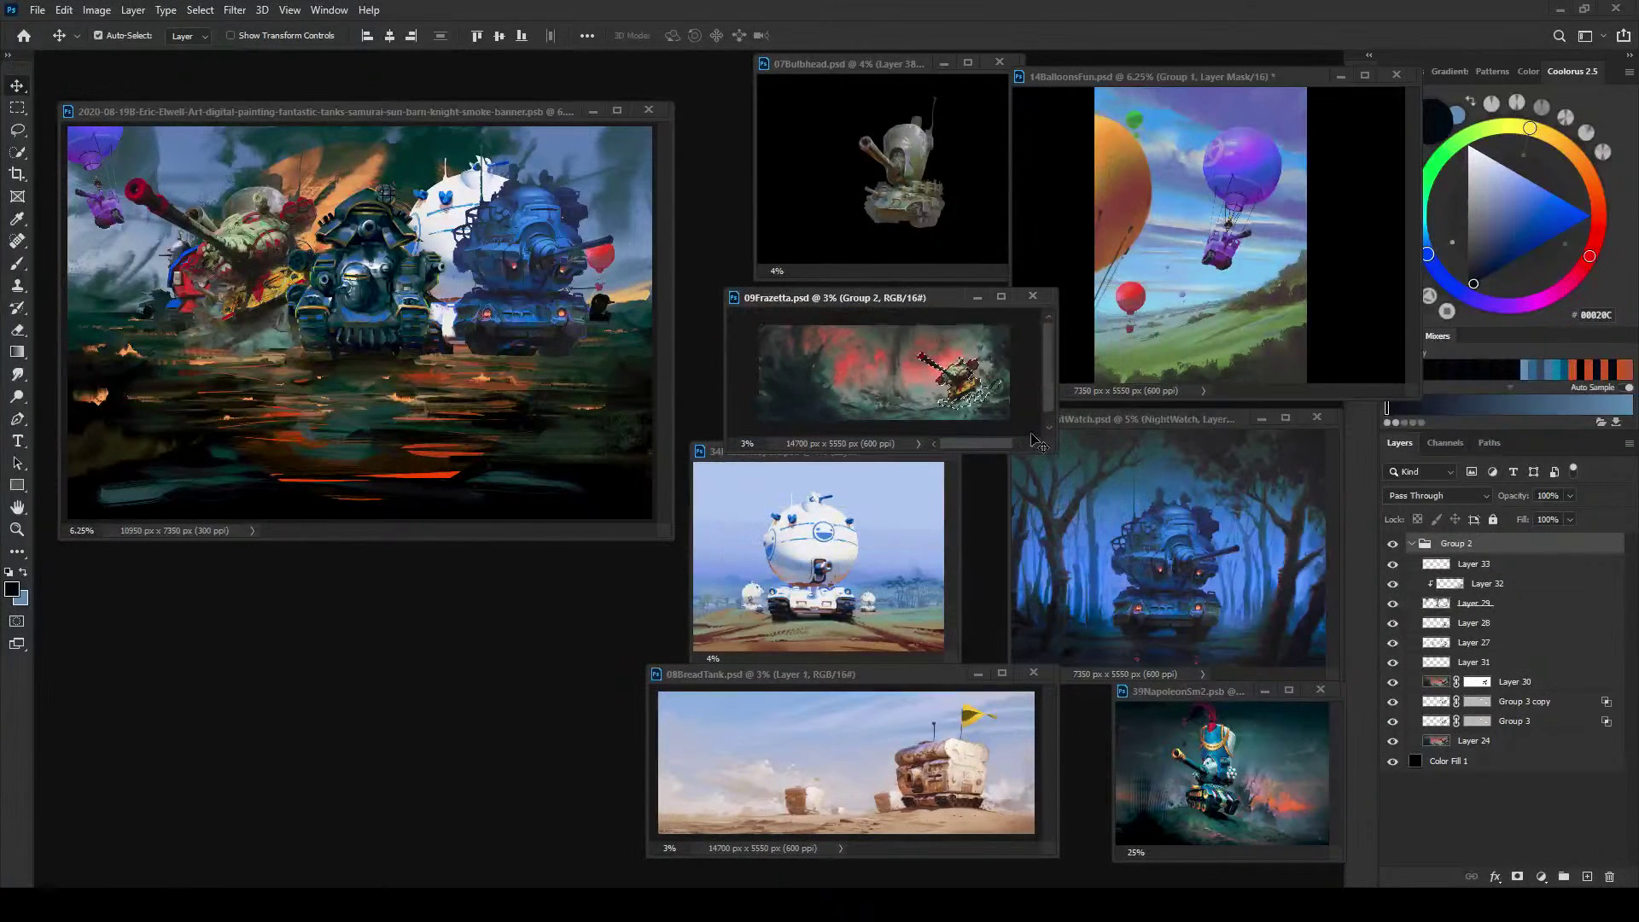
drag(864, 300, 846, 299)
Step: In the banner document, convert the red-and-green tank's Layer 32 to a Smart Object
click(435, 112)
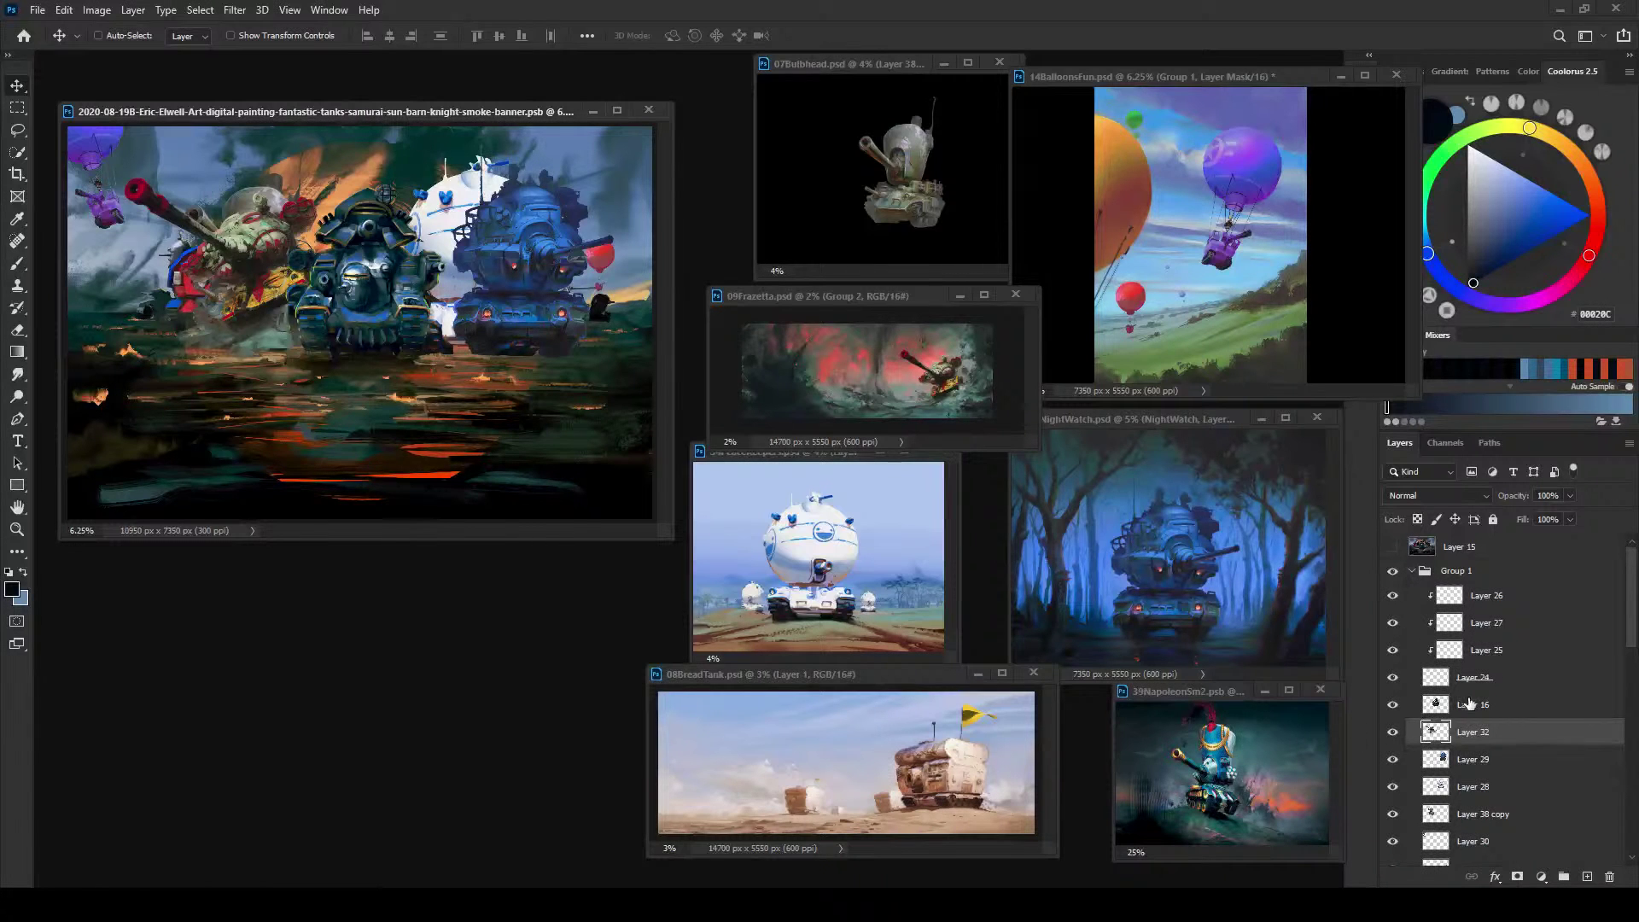
right_click(1515, 734)
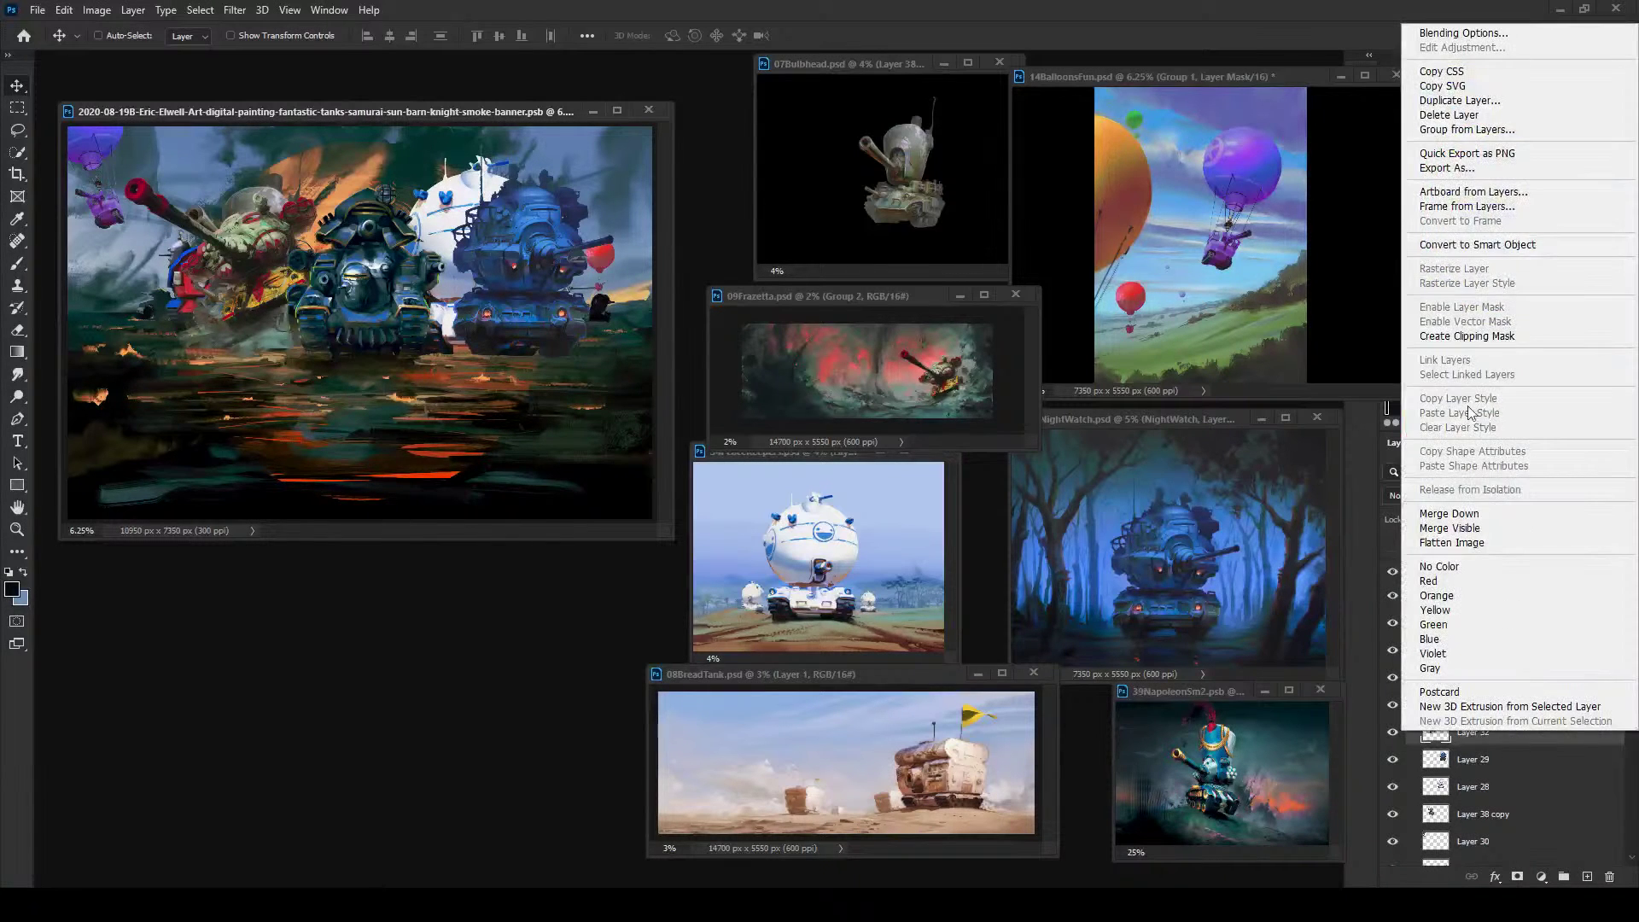
click(1490, 246)
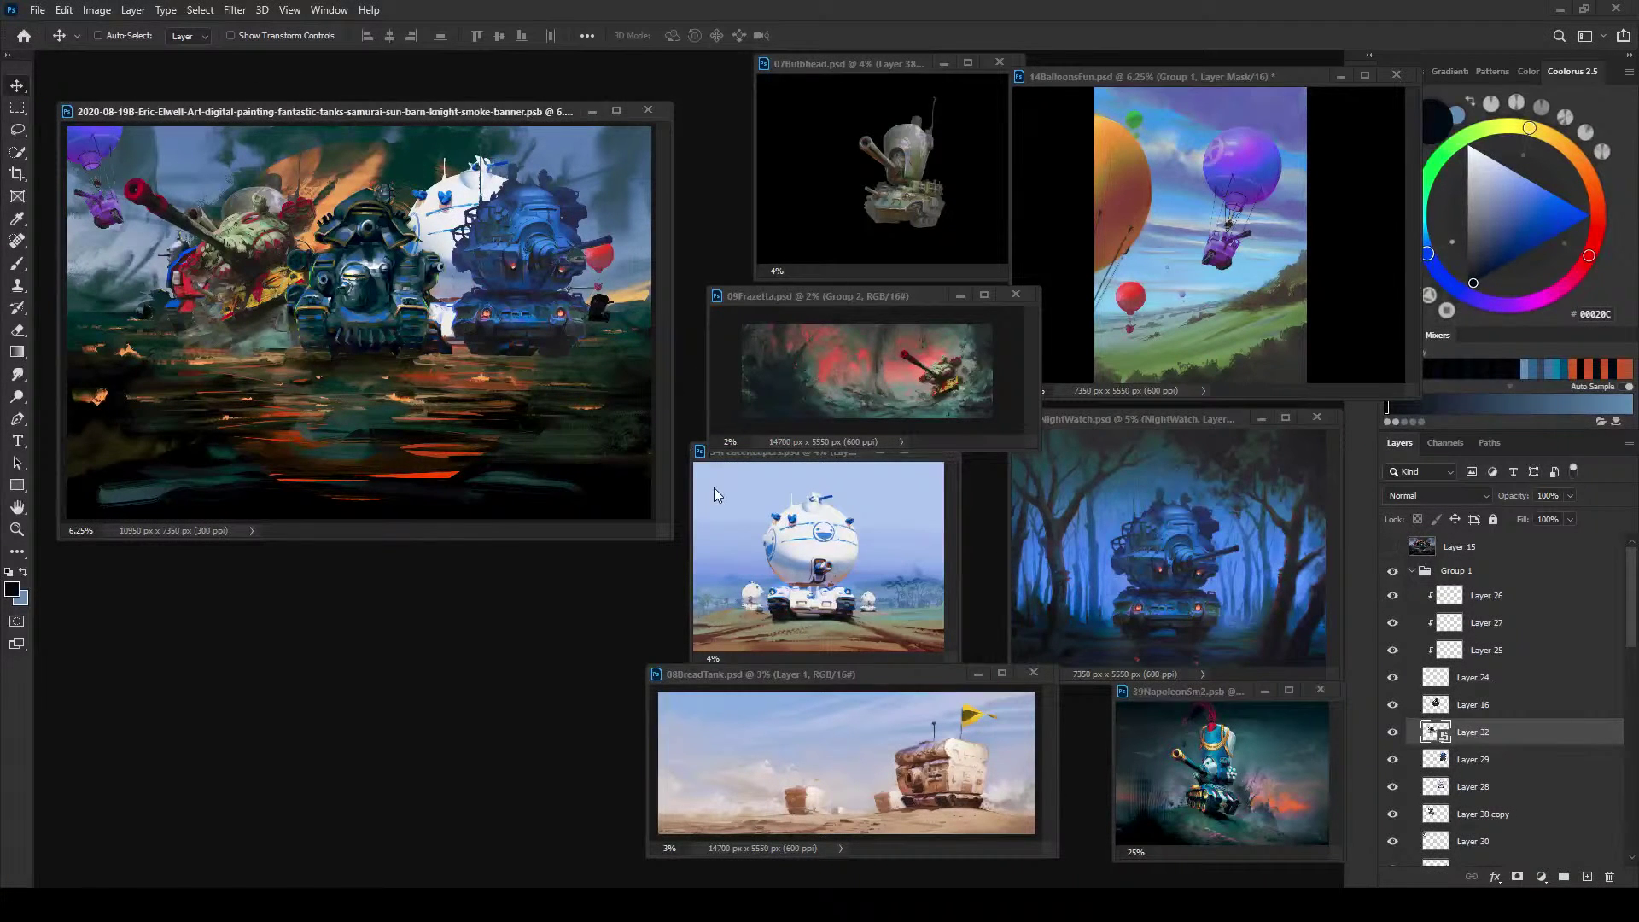
Step: Examine the brushwork on the red-and-green tank's turret at 100% zoom
scroll(342, 273, up, 4)
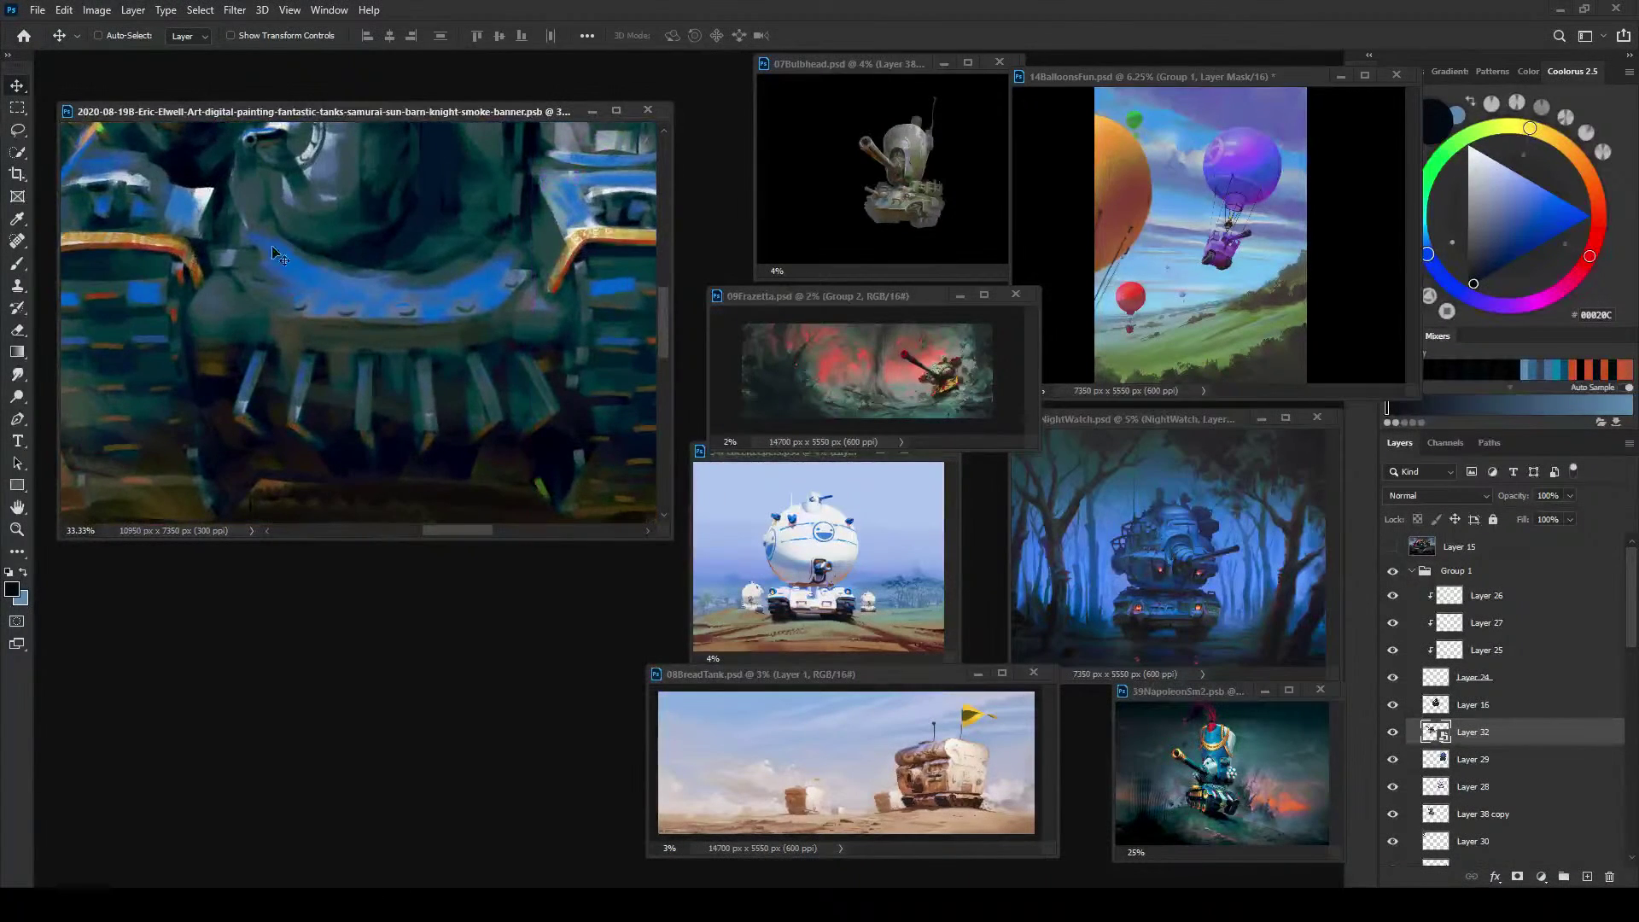
scroll(271, 244, down, 2)
scroll(405, 342, up, 3)
drag(404, 342, 393, 391)
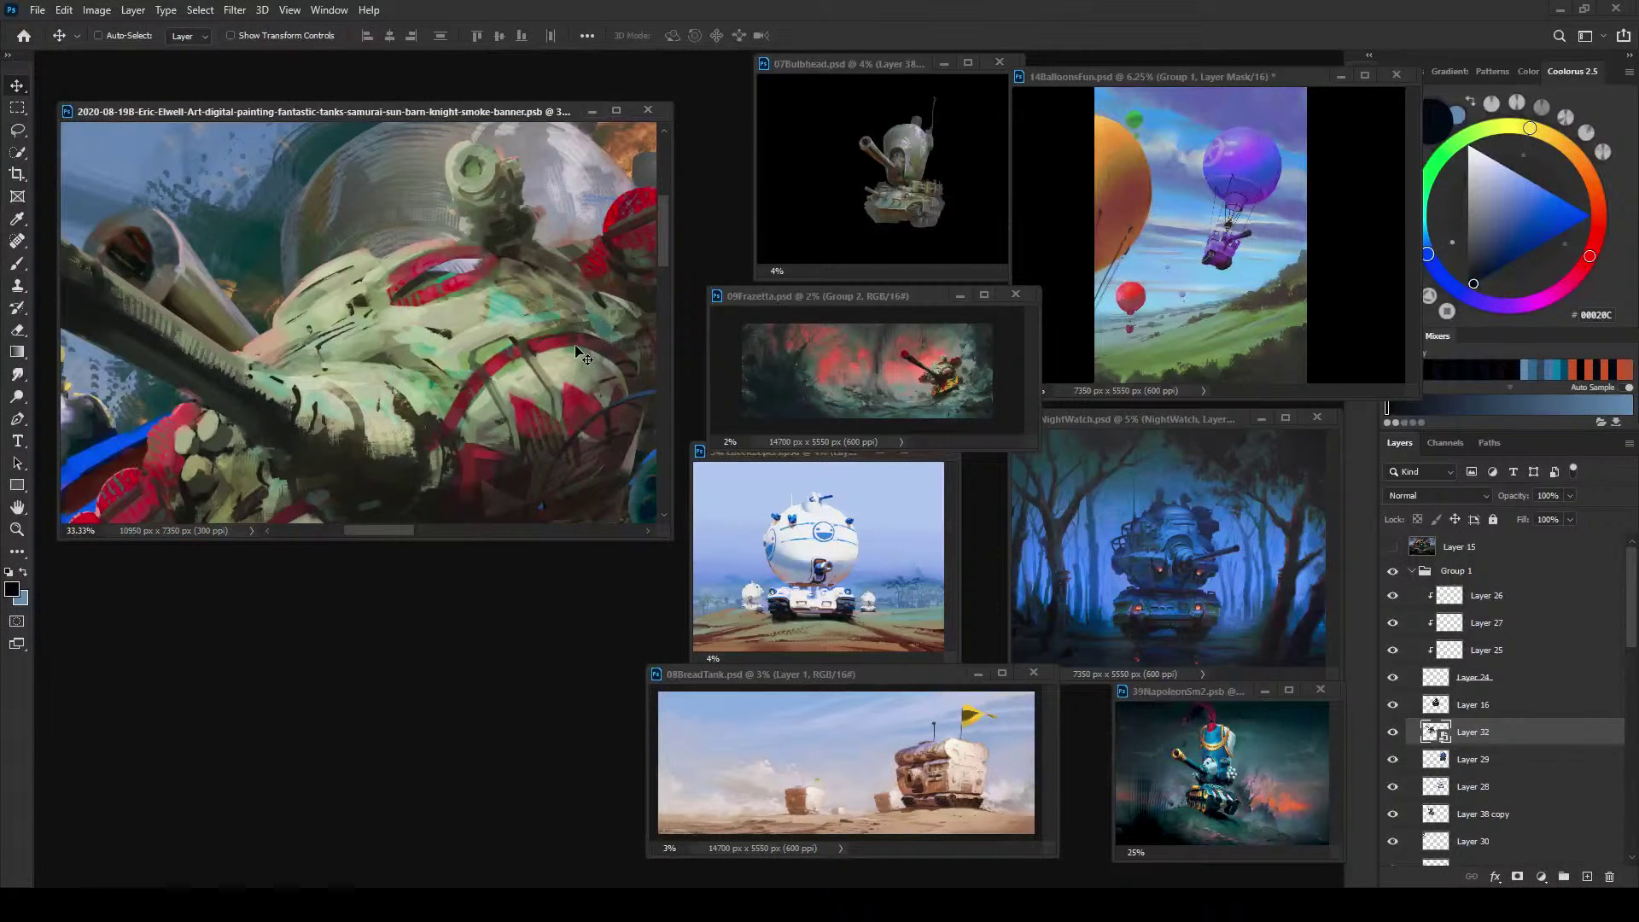
key(ctrl+plus)
key(ctrl+plus)
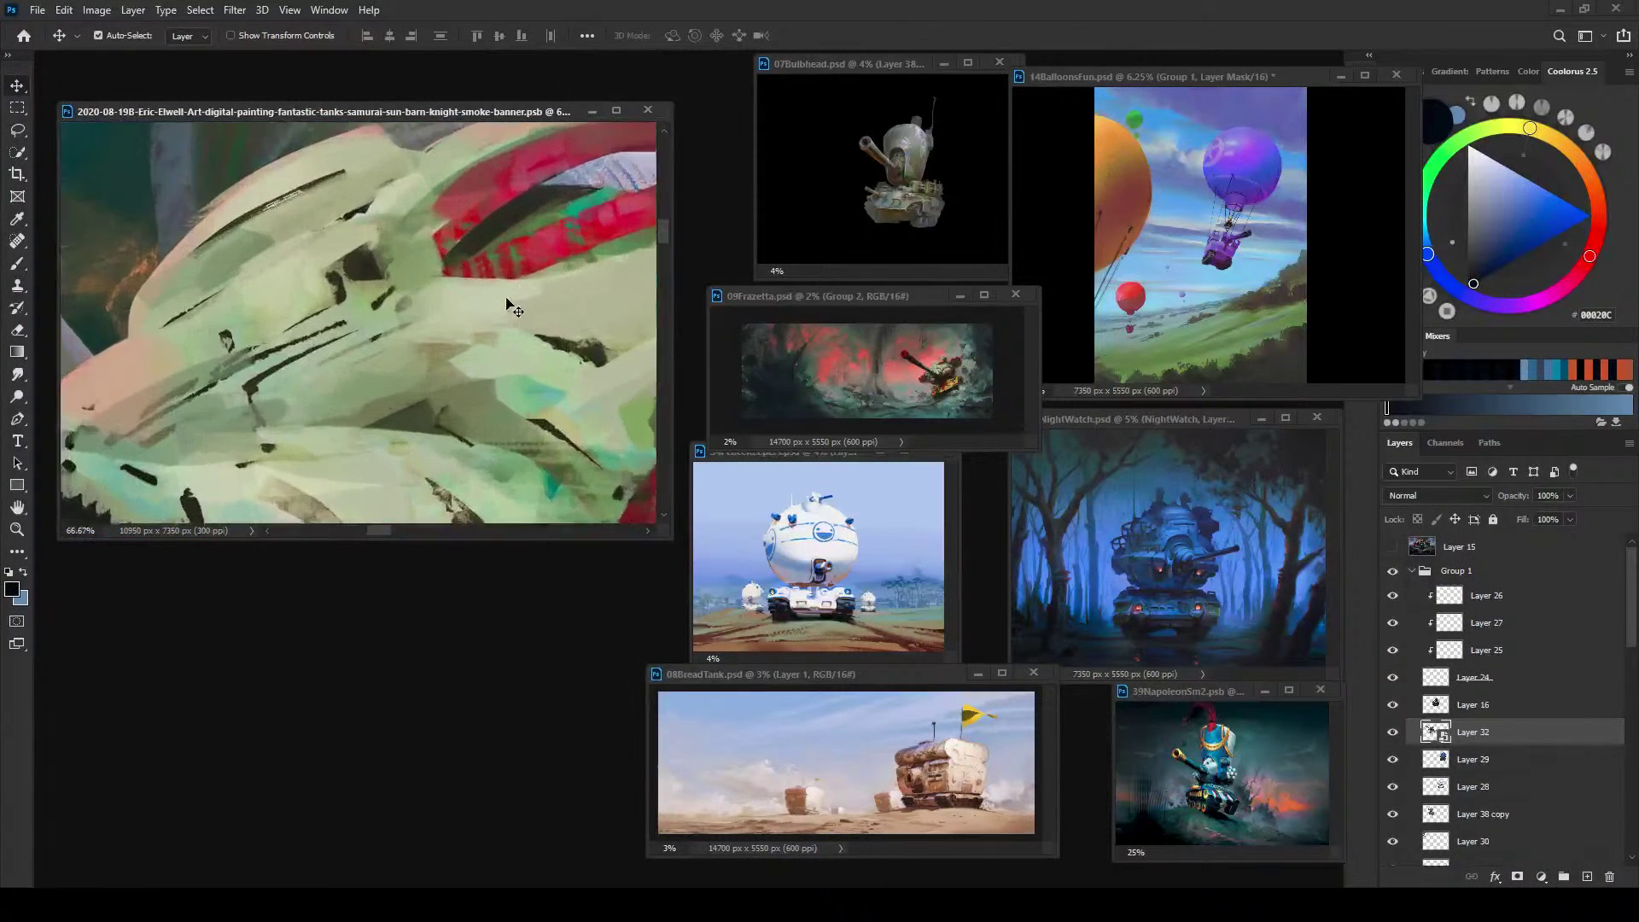
key(ctrl+plus)
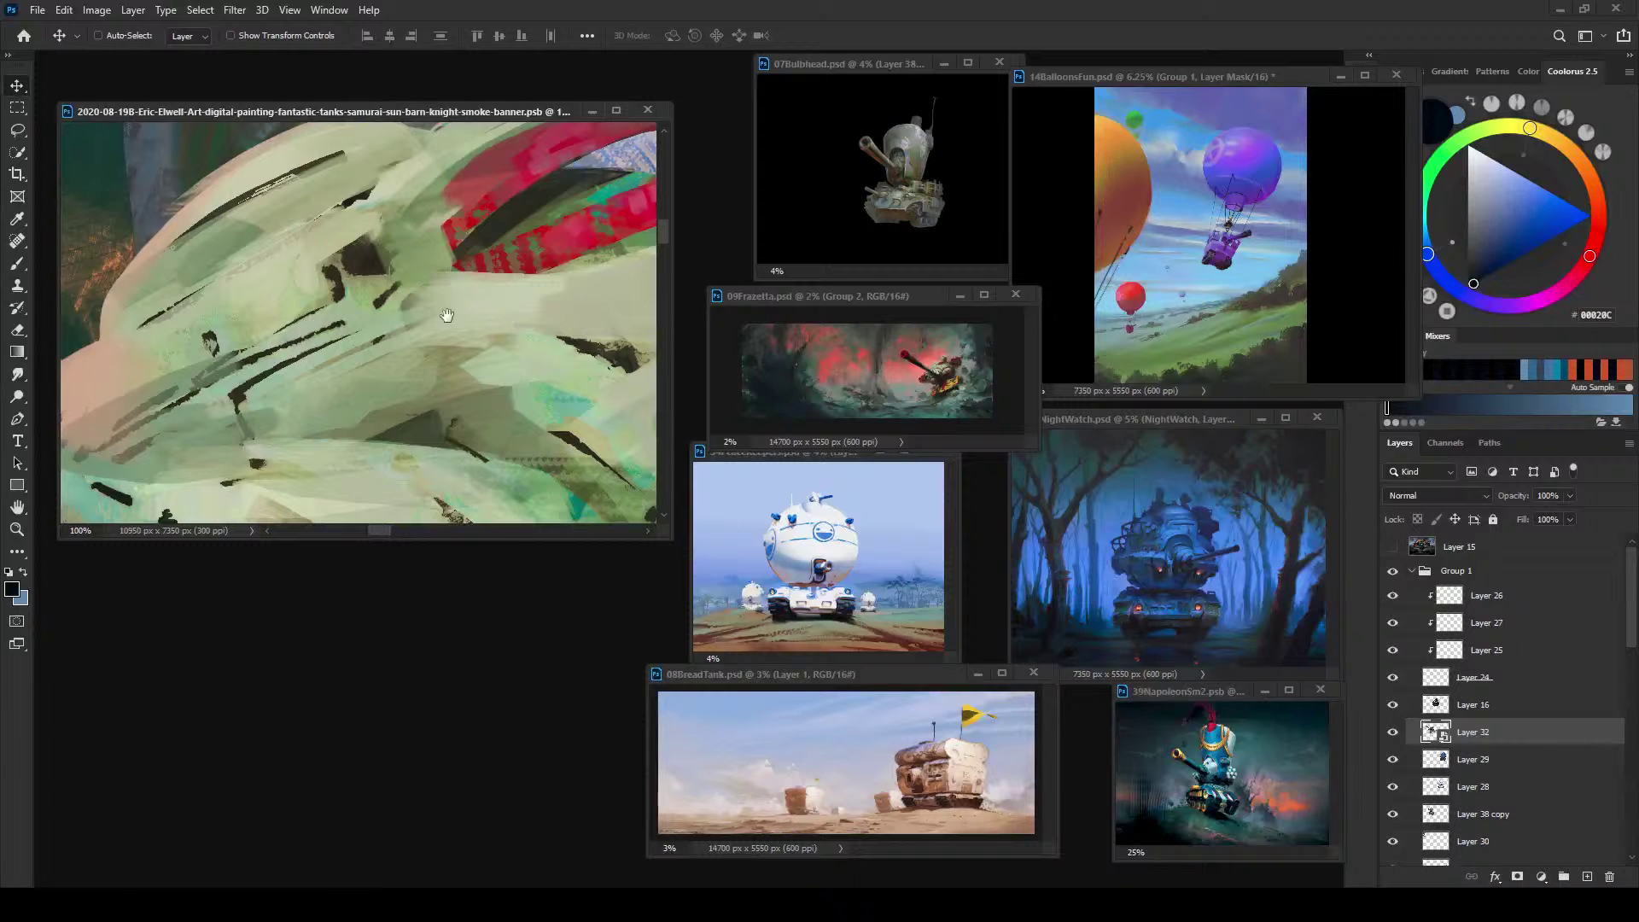
drag(447, 315, 596, 425)
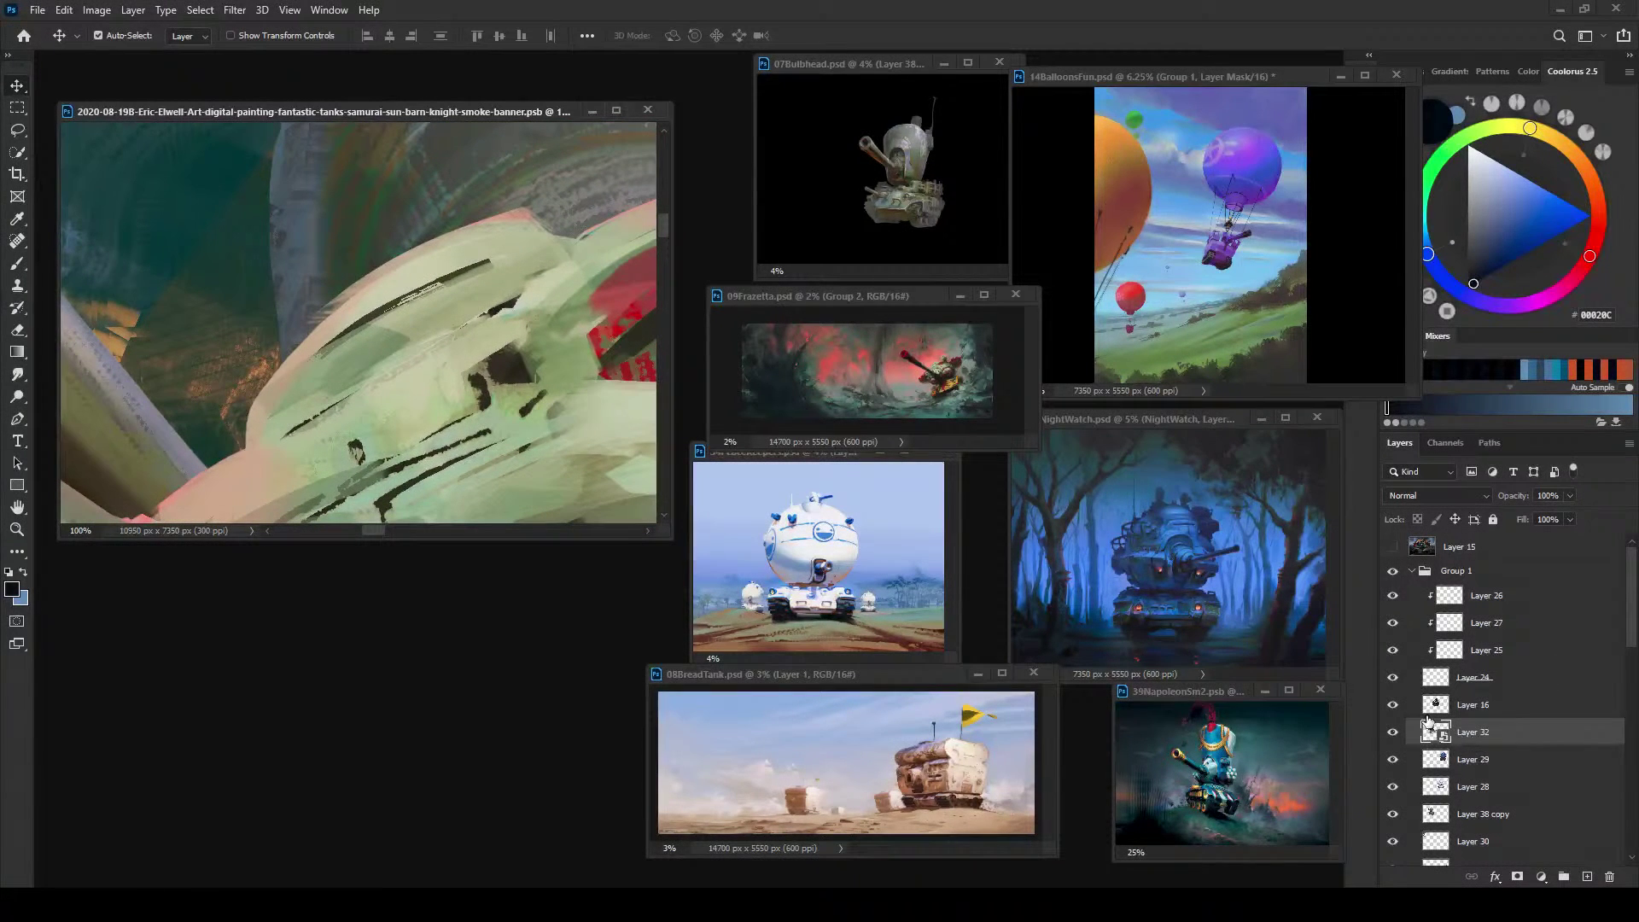
Step: Scale the Layer 32 smart object proportionally to 1% with Free Transform
key(ctrl+t)
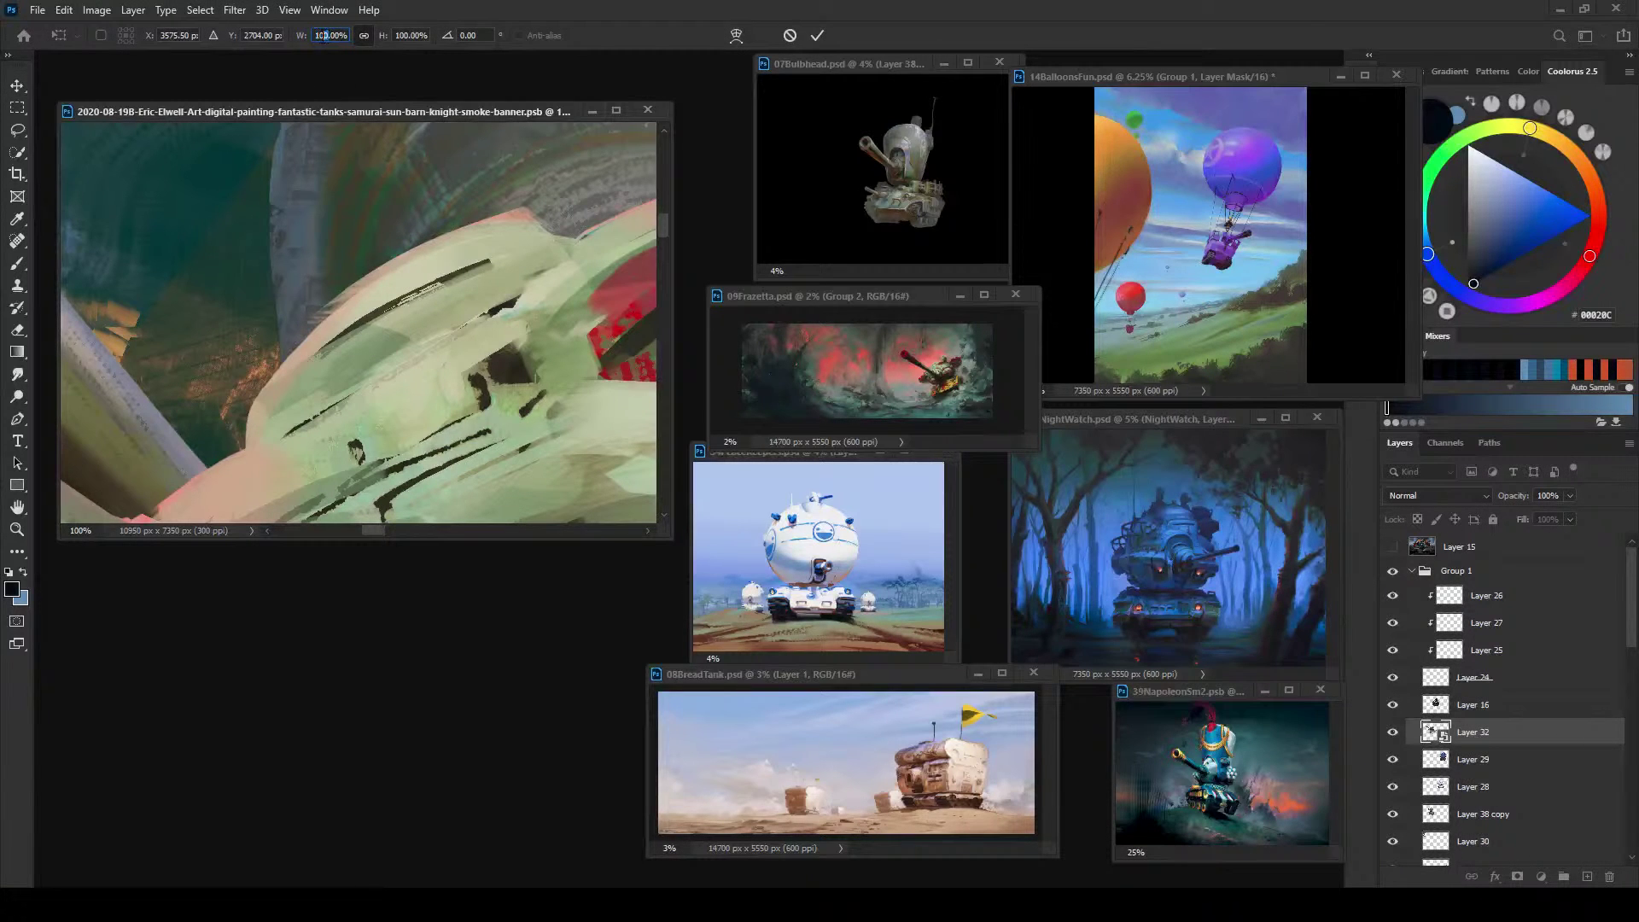
text(1)
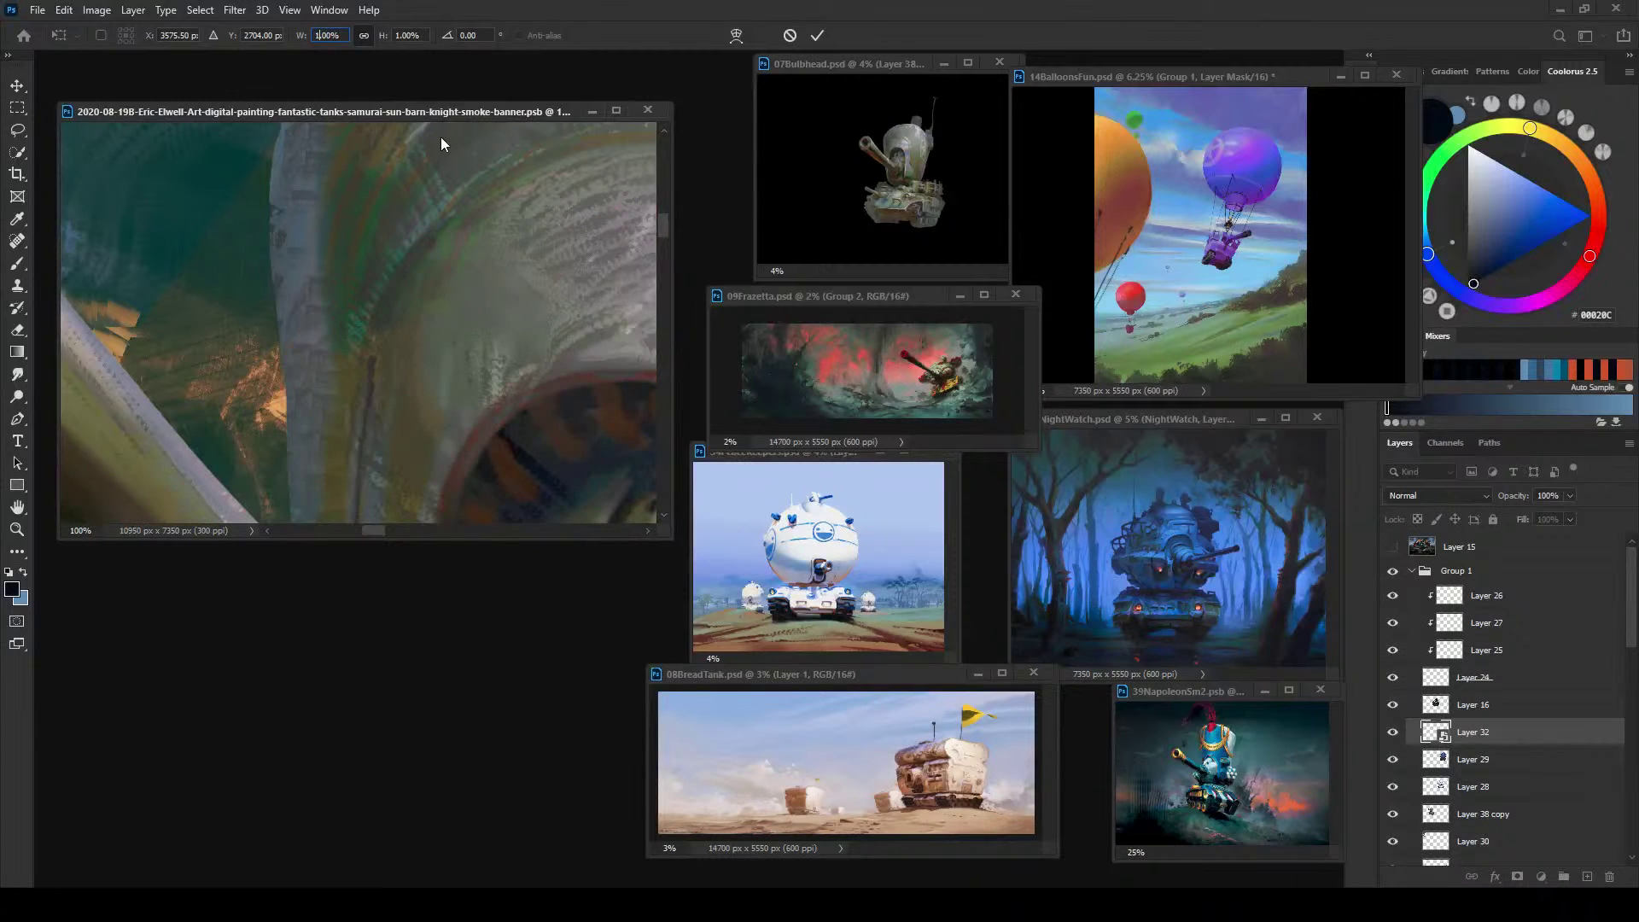
drag(531, 113, 525, 110)
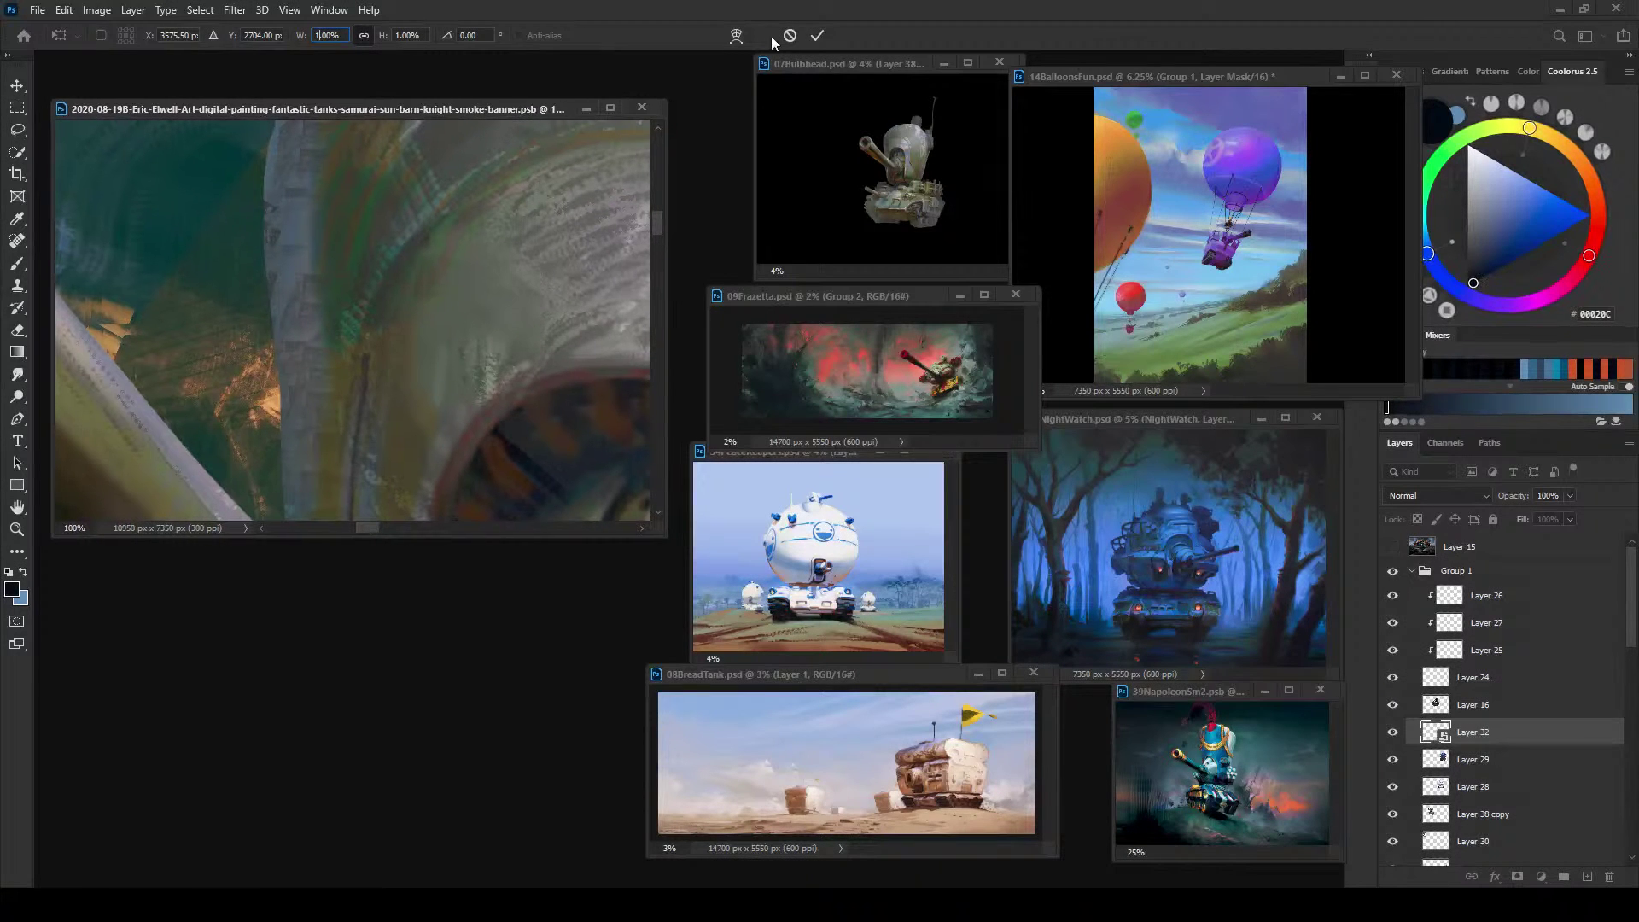
click(820, 40)
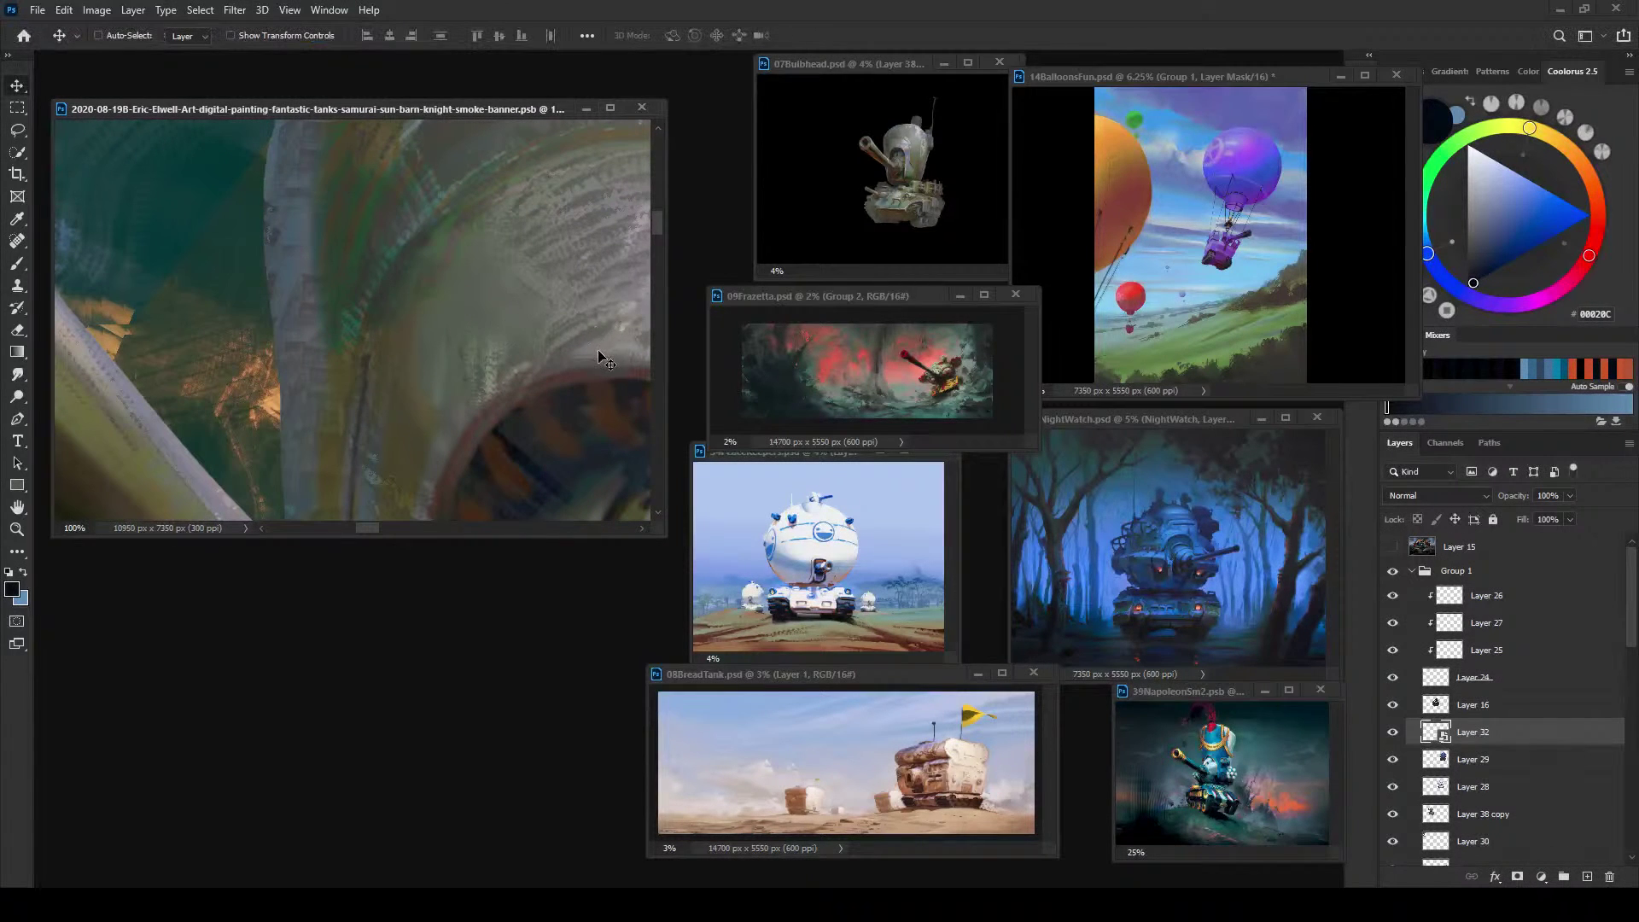
Step: Move the tiny tank into the blue sky above the gray tank's gun and inspect it at 500% zoom
key(ctrl+minus)
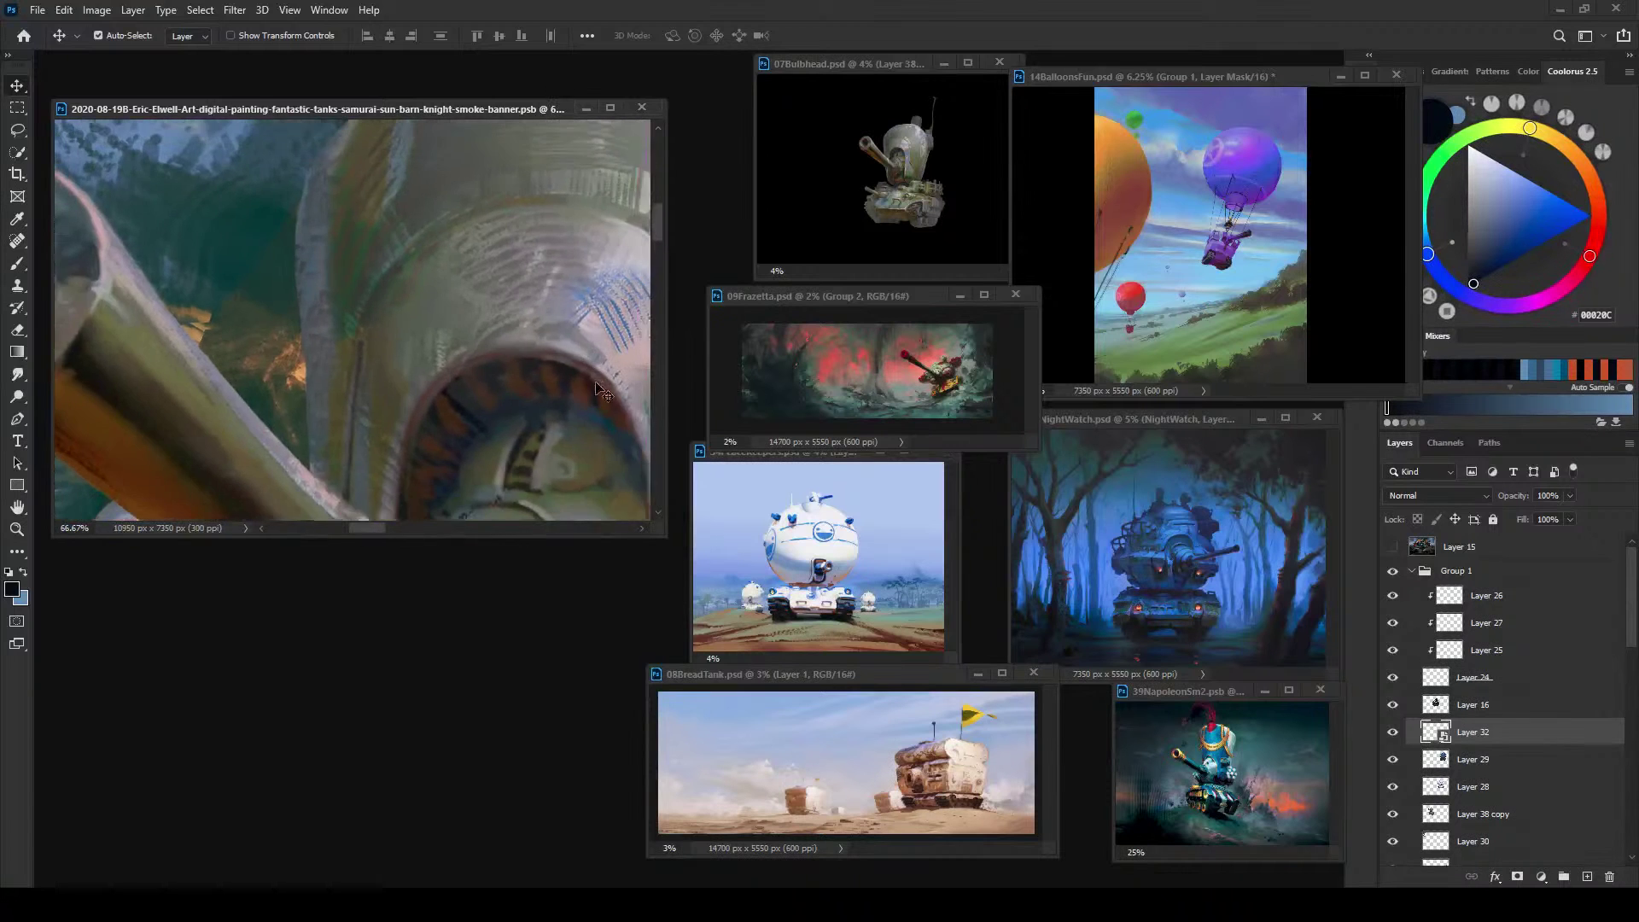
key(ctrl+minus)
key(ctrl+minus)
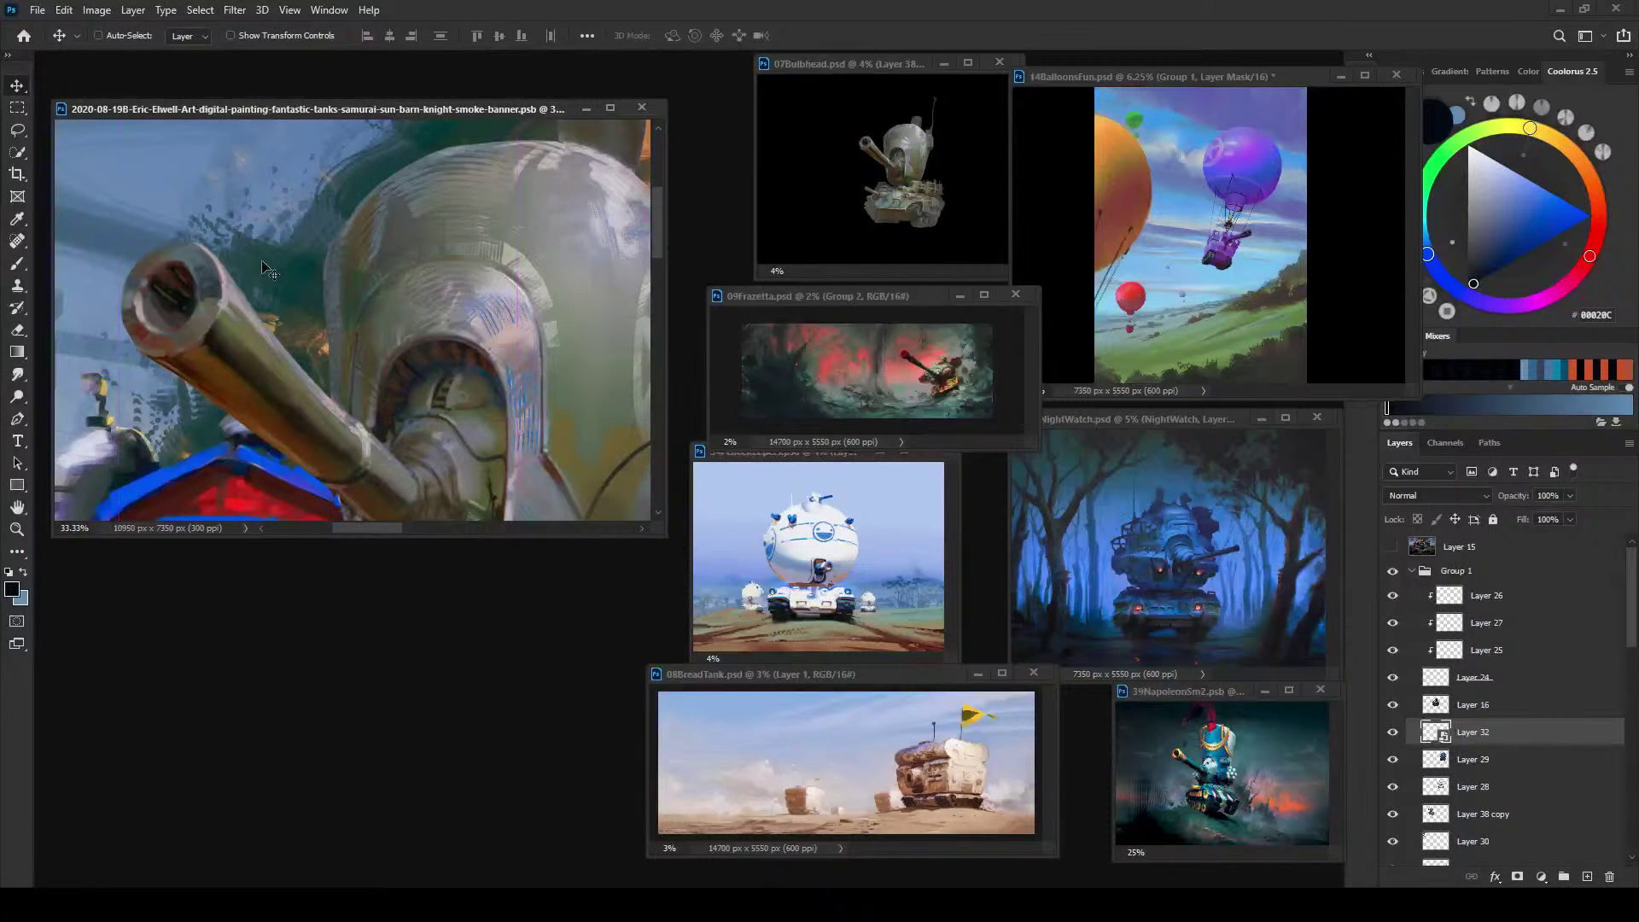
key(ctrl+plus)
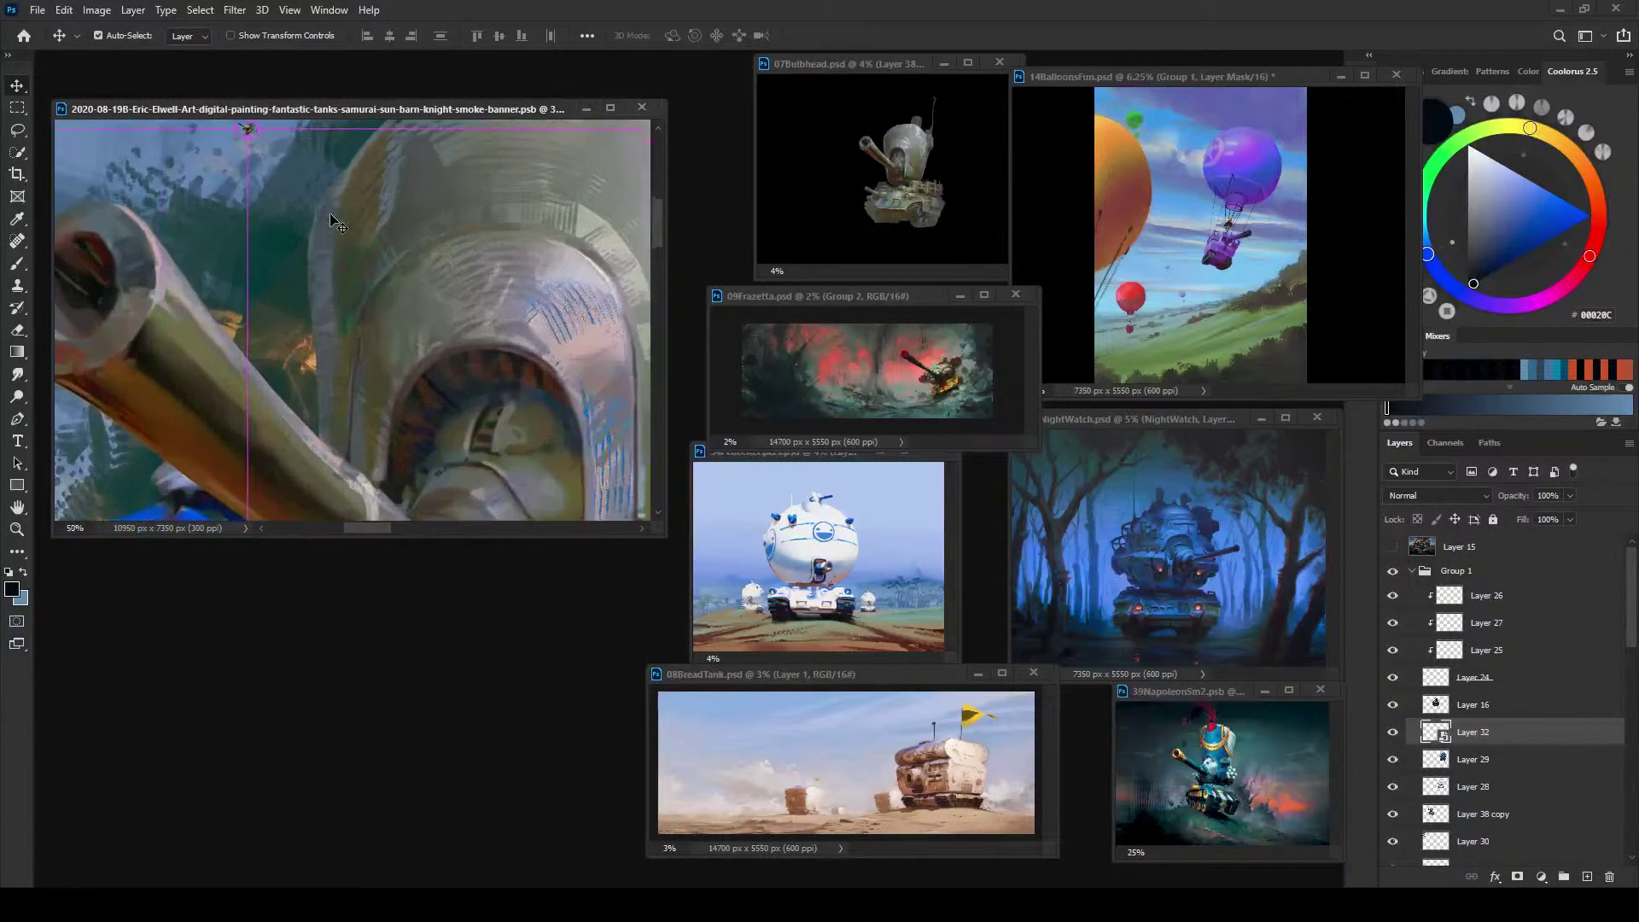
key(ctrl+plus)
key(ctrl+plus)
drag(296, 220, 391, 352)
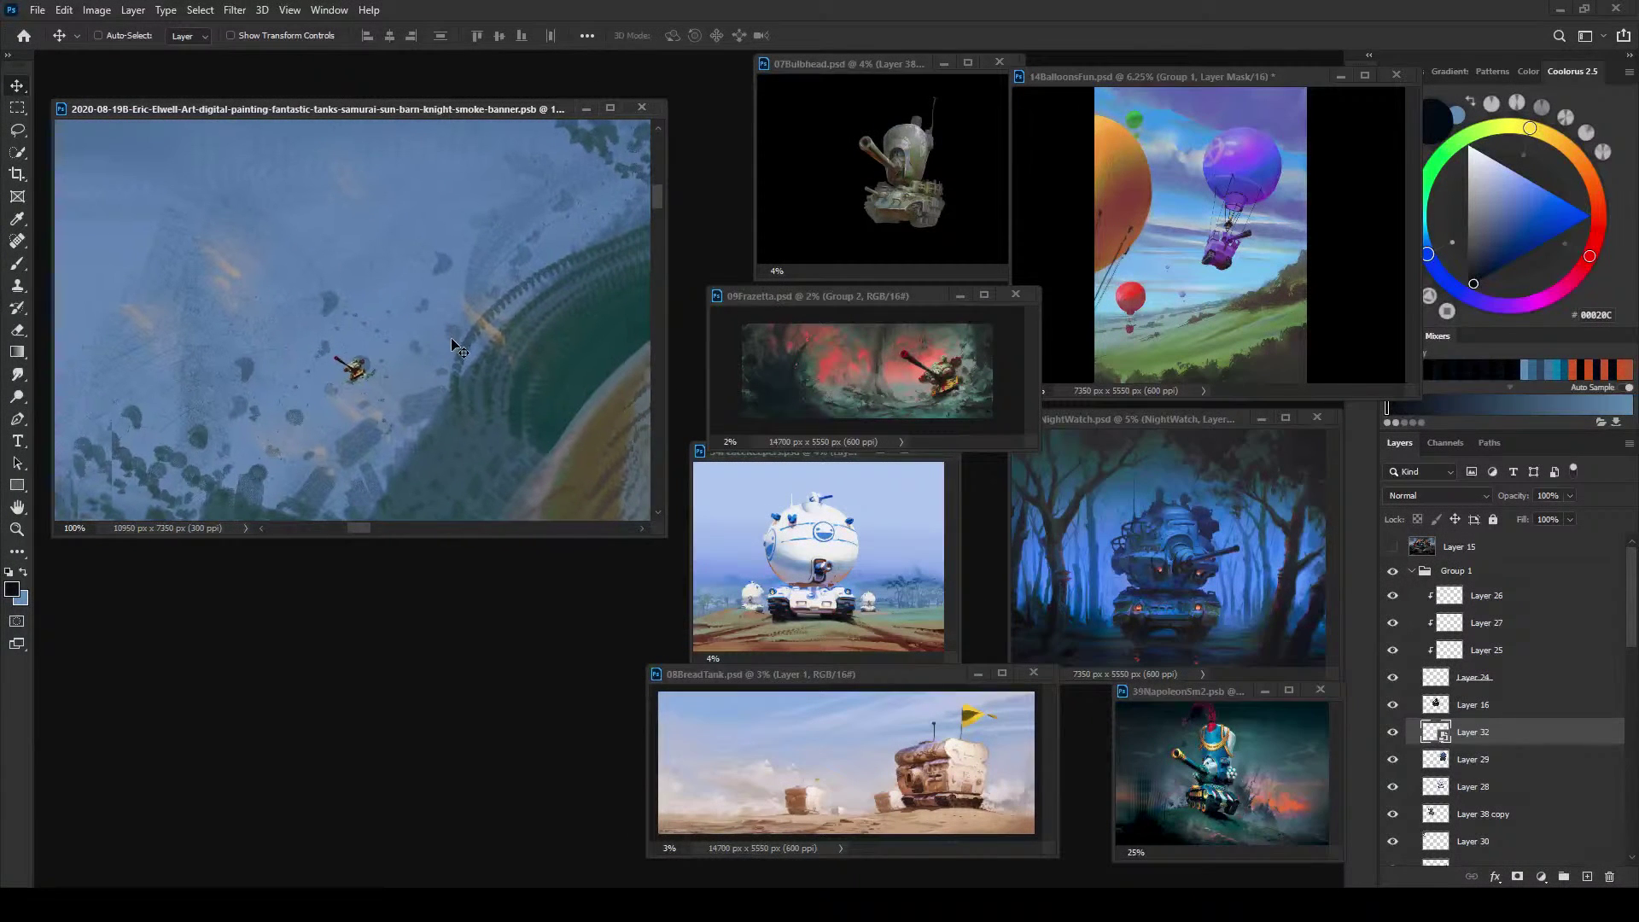
key(ctrl+plus)
key(ctrl+plus)
key(ctrl+plus)
key(ctrl+plus)
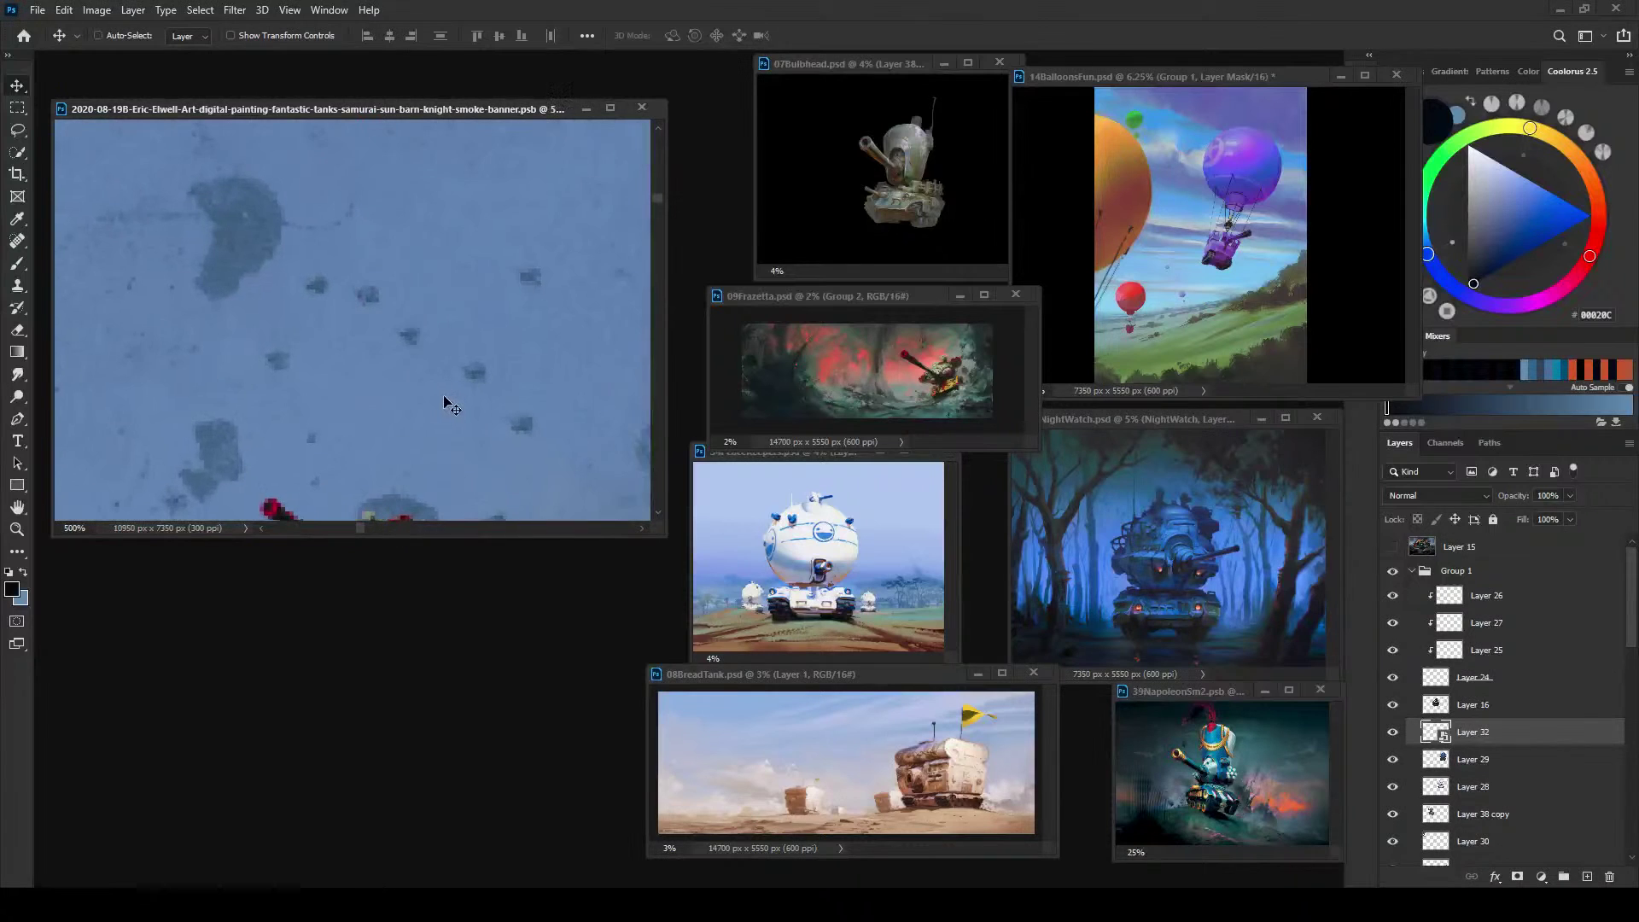
scroll(444, 401, down, 5)
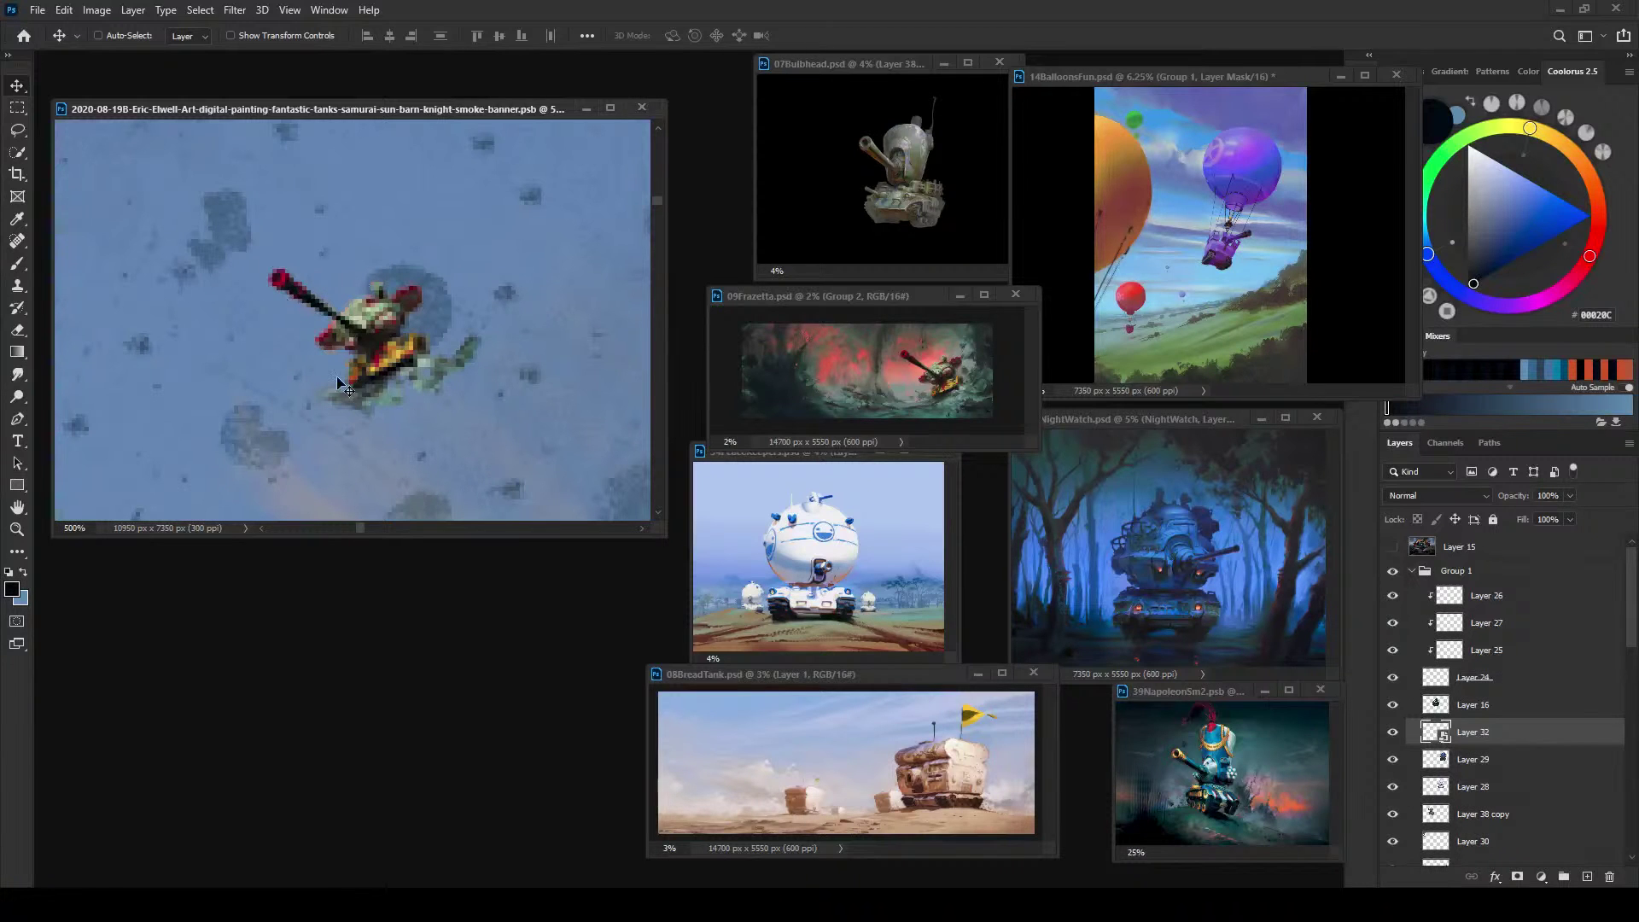
Step: Duplicate the Layer 32 smart object and rasterize the copy
key(ctrl+j)
right_click(1503, 731)
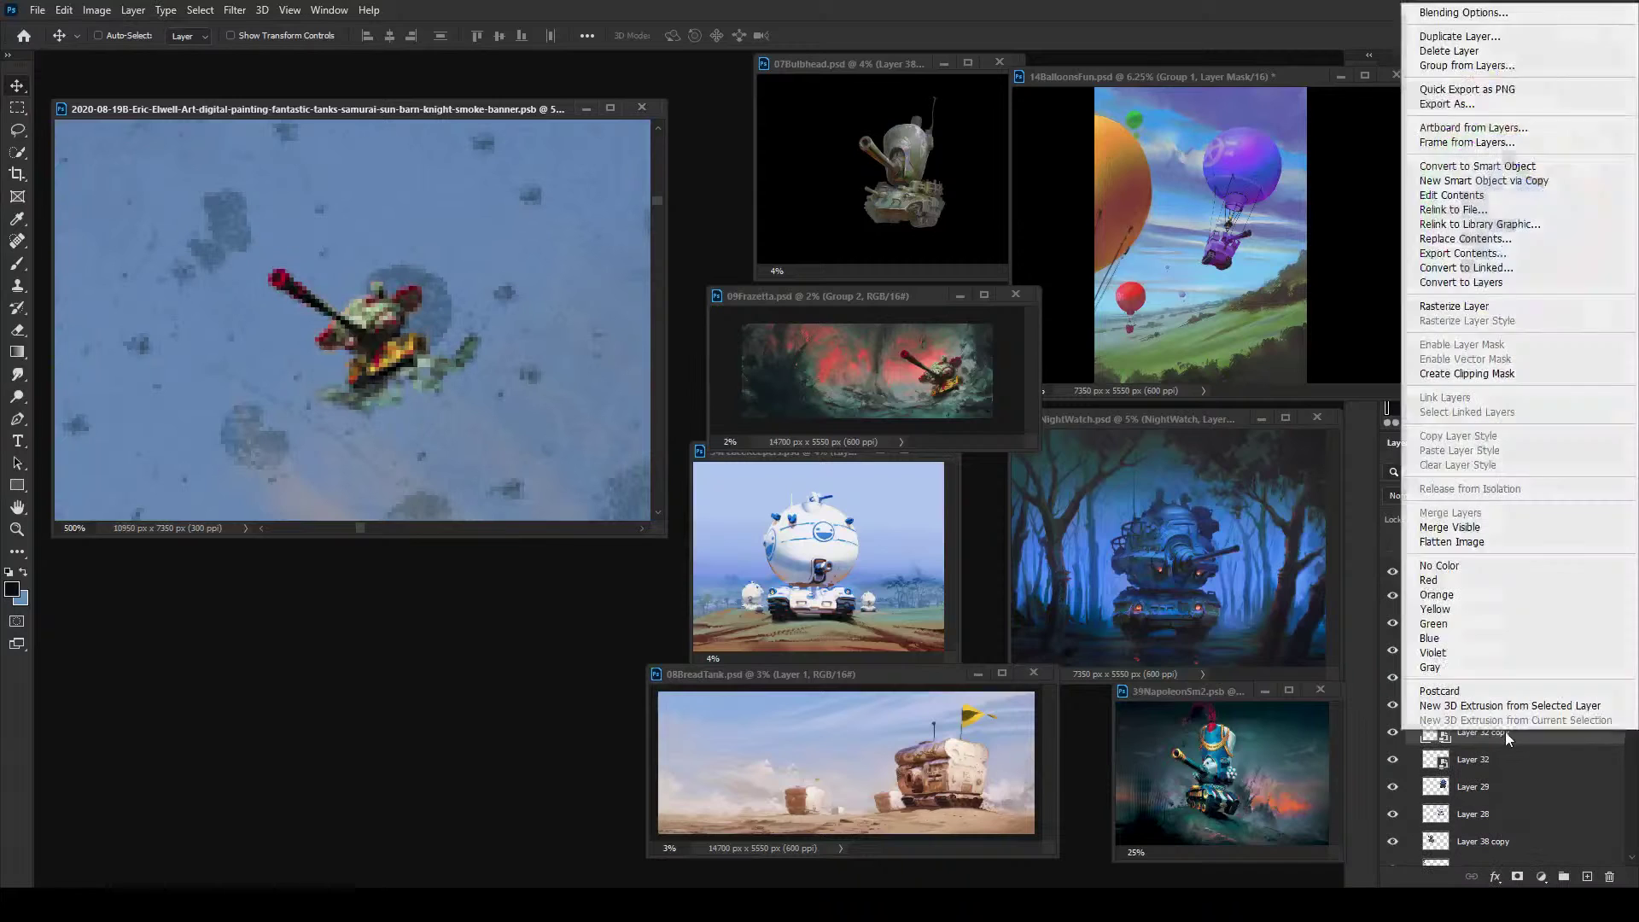
click(1468, 309)
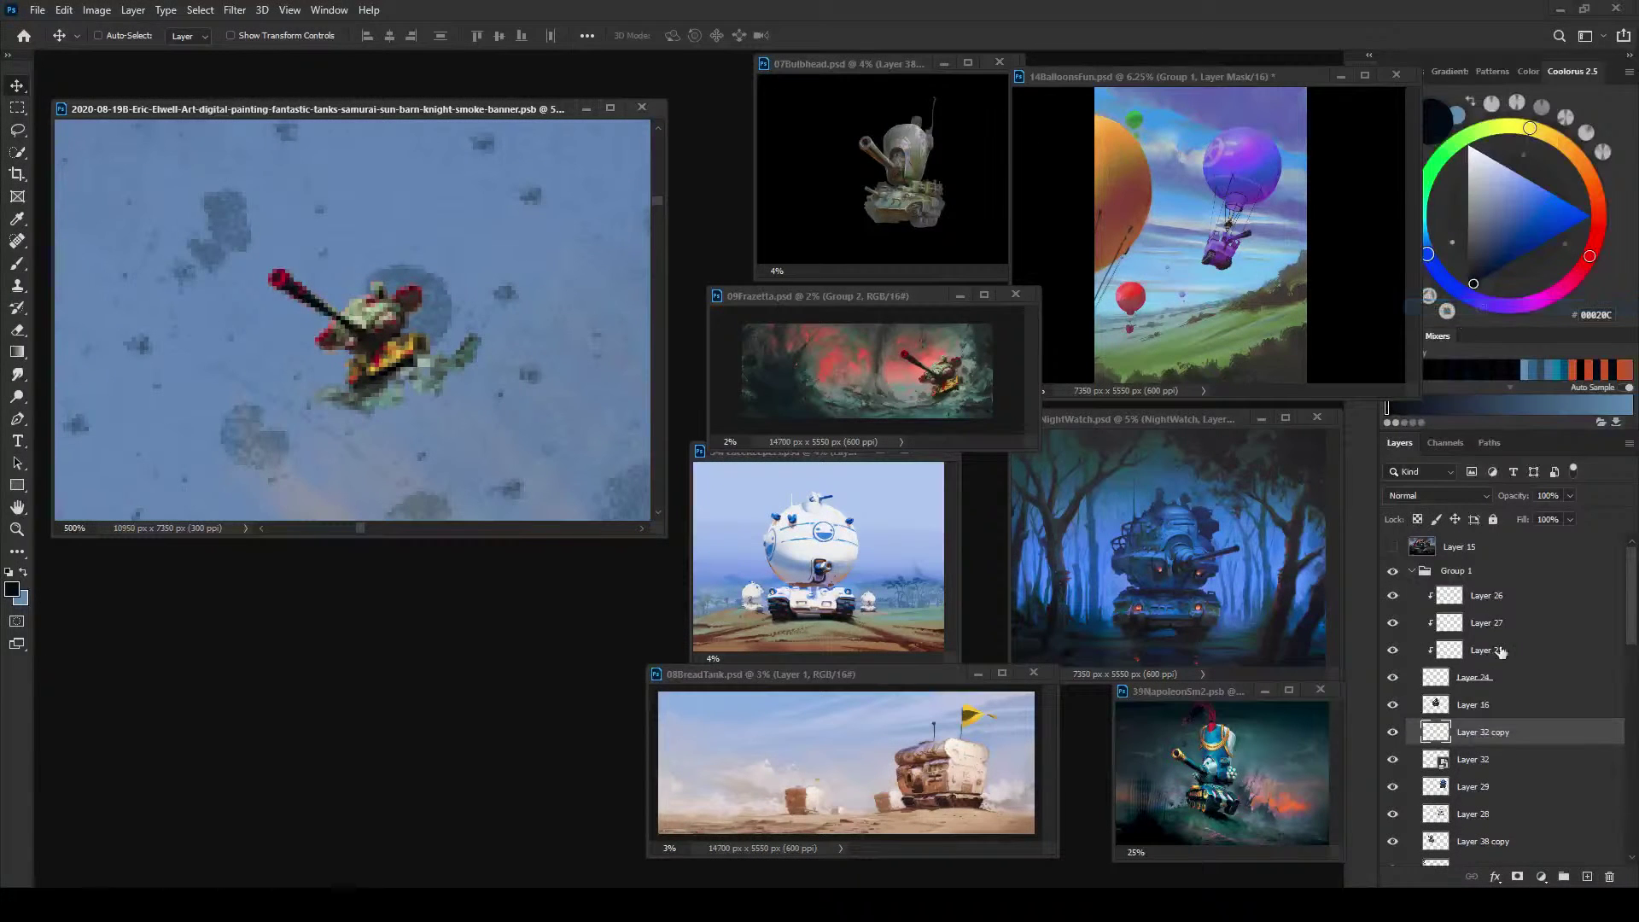
Step: Rename the rasterized copy "Tank raster" and the smart object layer "Tank smartie"
double_click(1486, 732)
text(Tank raster)
double_click(1477, 760)
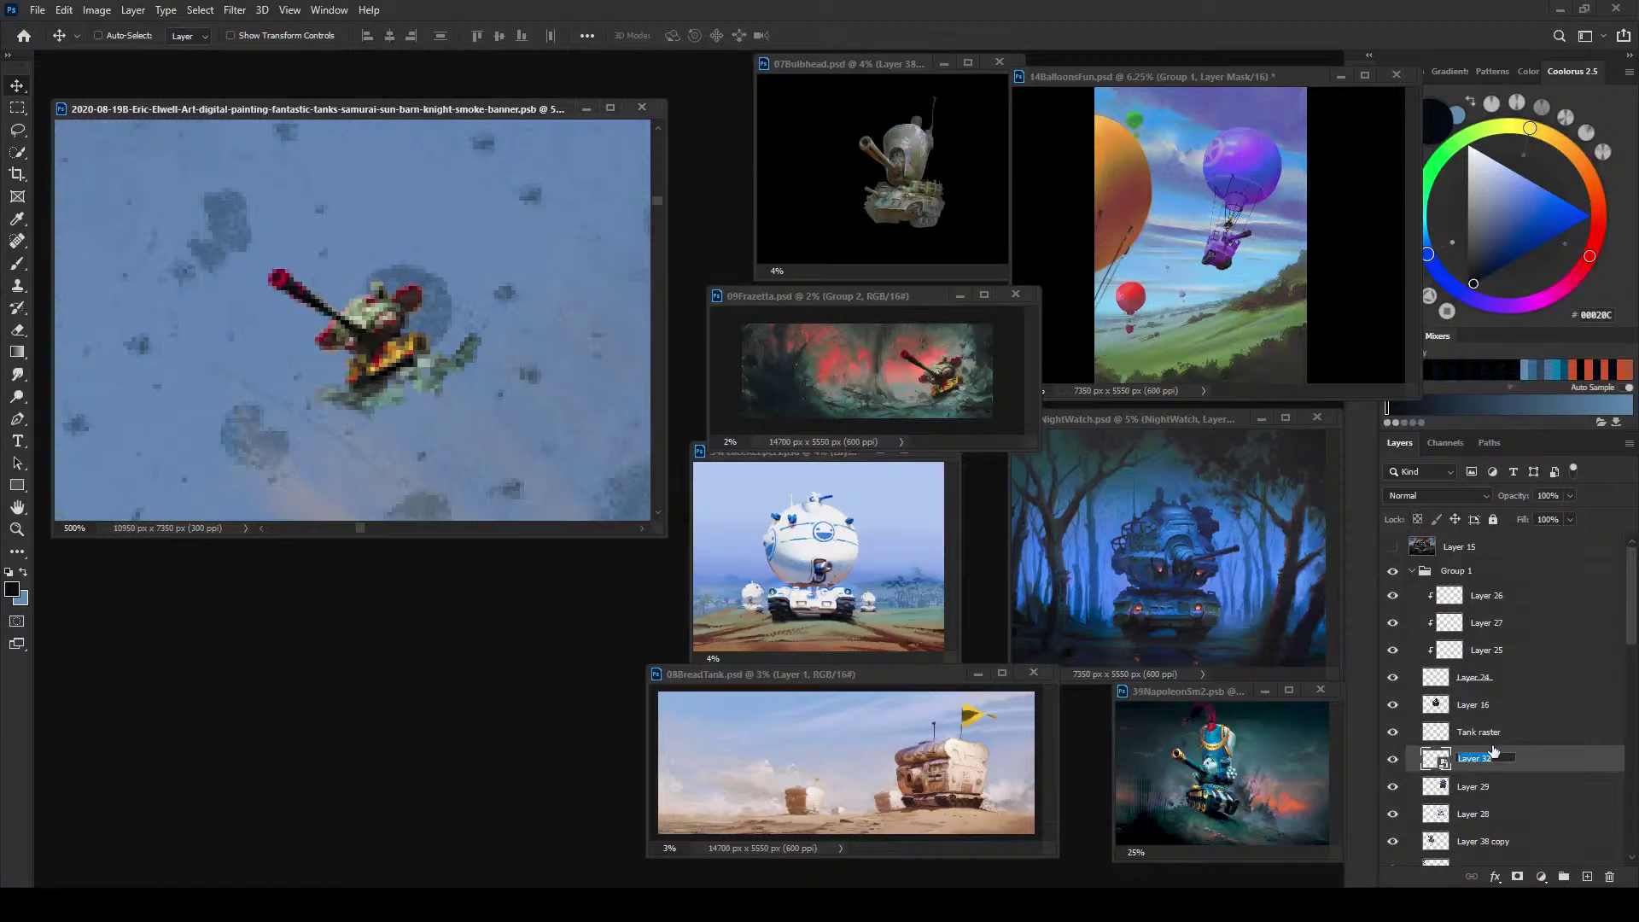
text(Tank smartie)
Step: Select the Tank raster and Tank smartie layers together and scale them proportionally to 1000% with Free Transform
click(1533, 726)
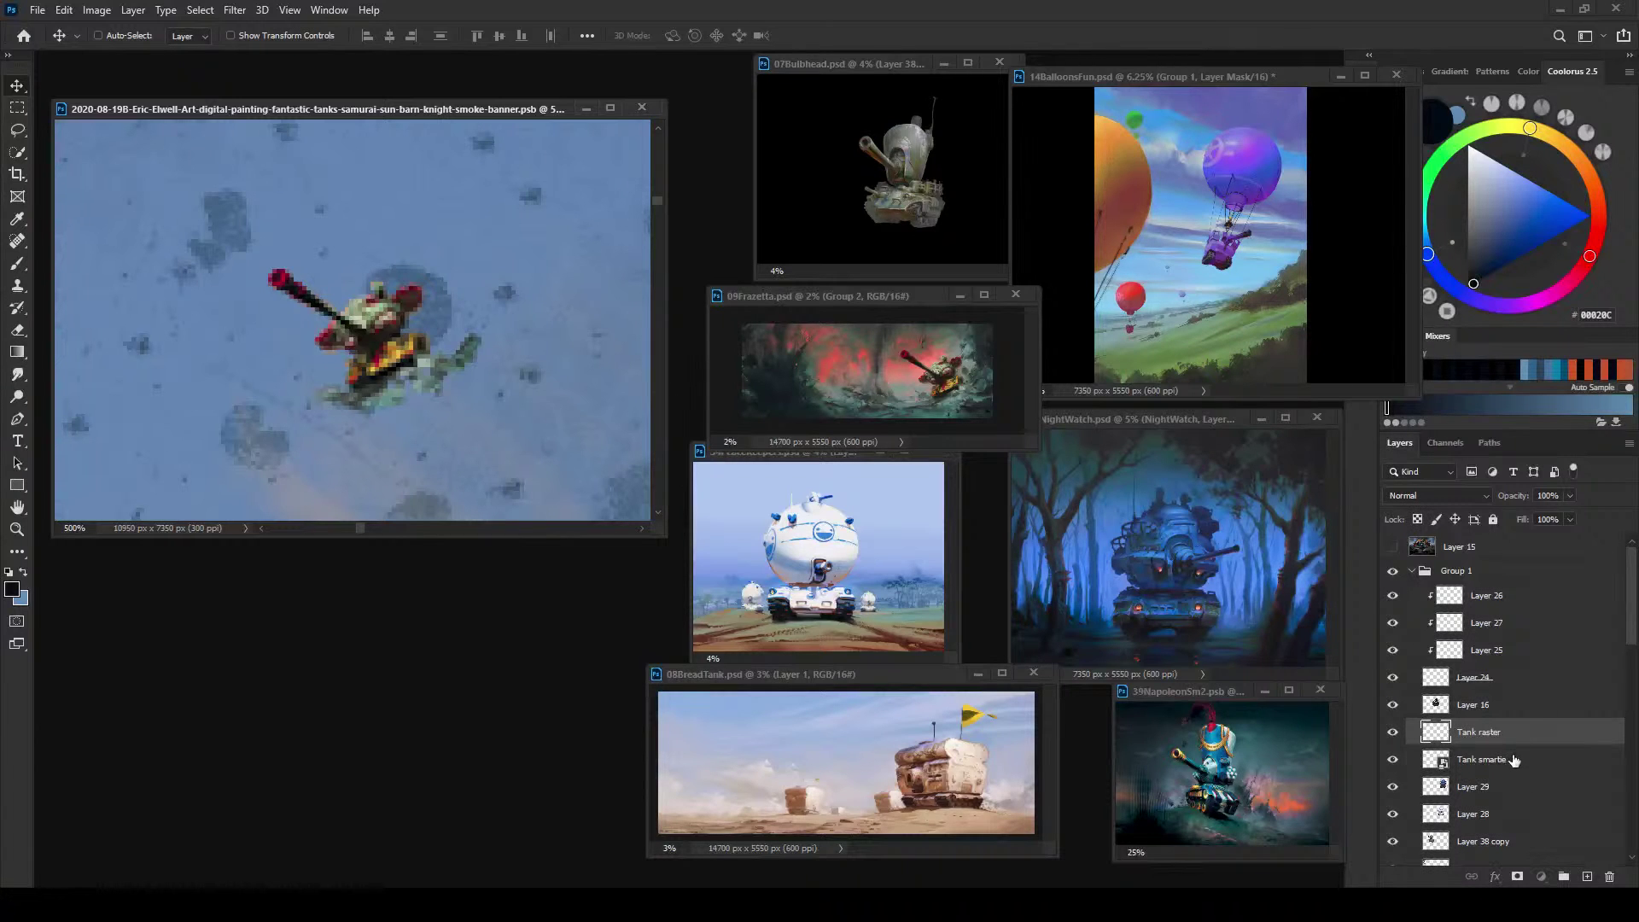
shift+click(1513, 759)
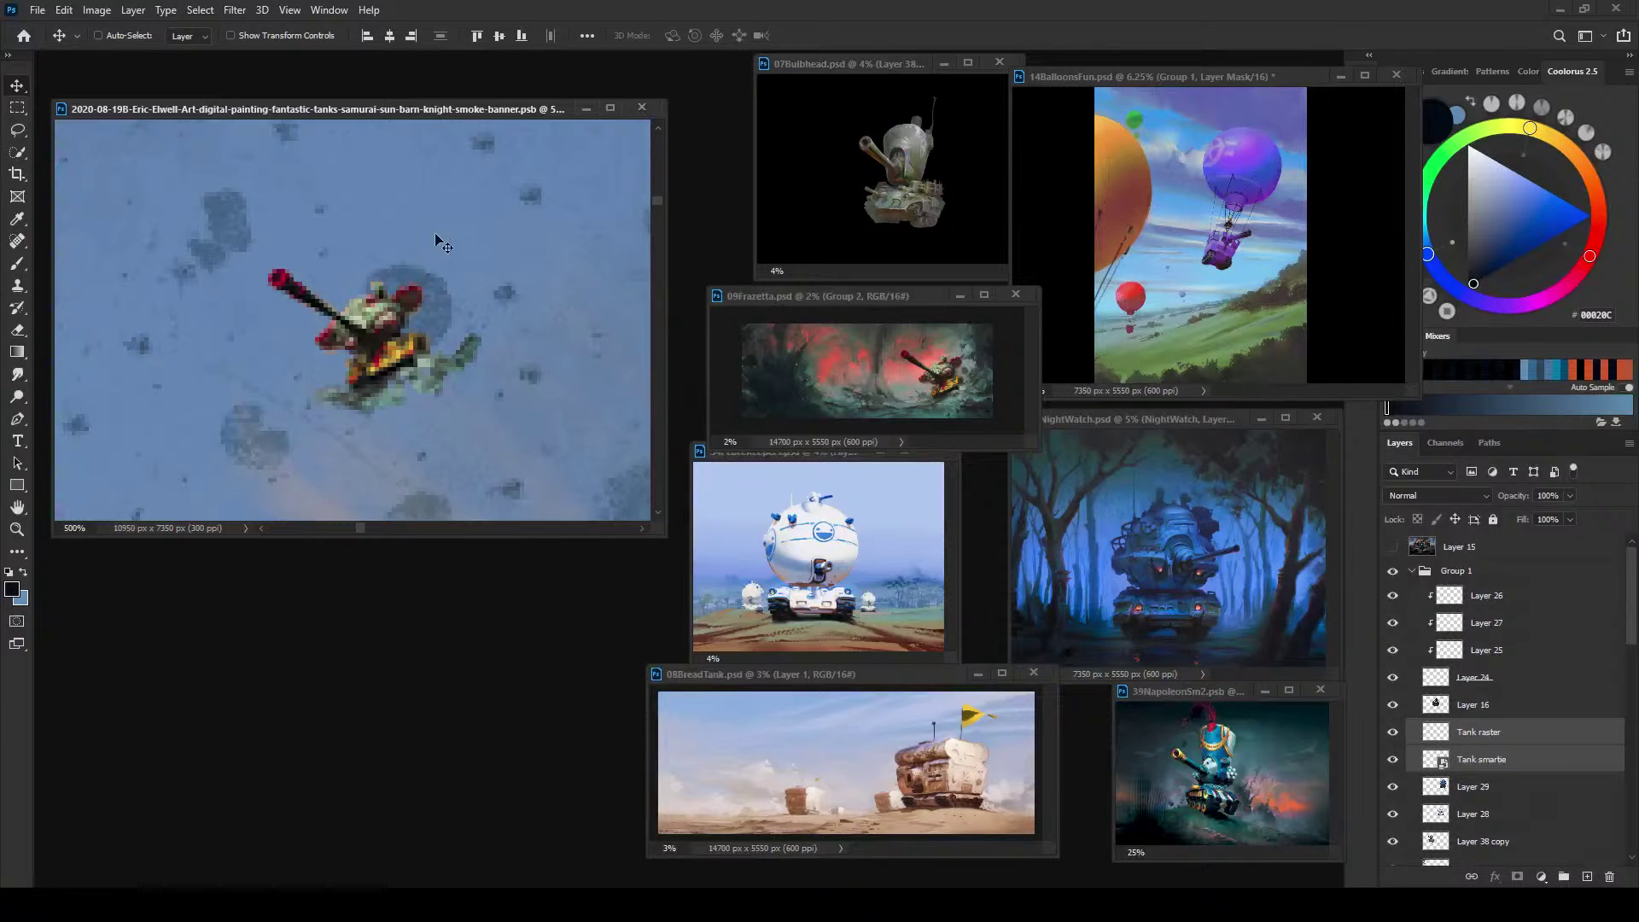
key(ctrl+t)
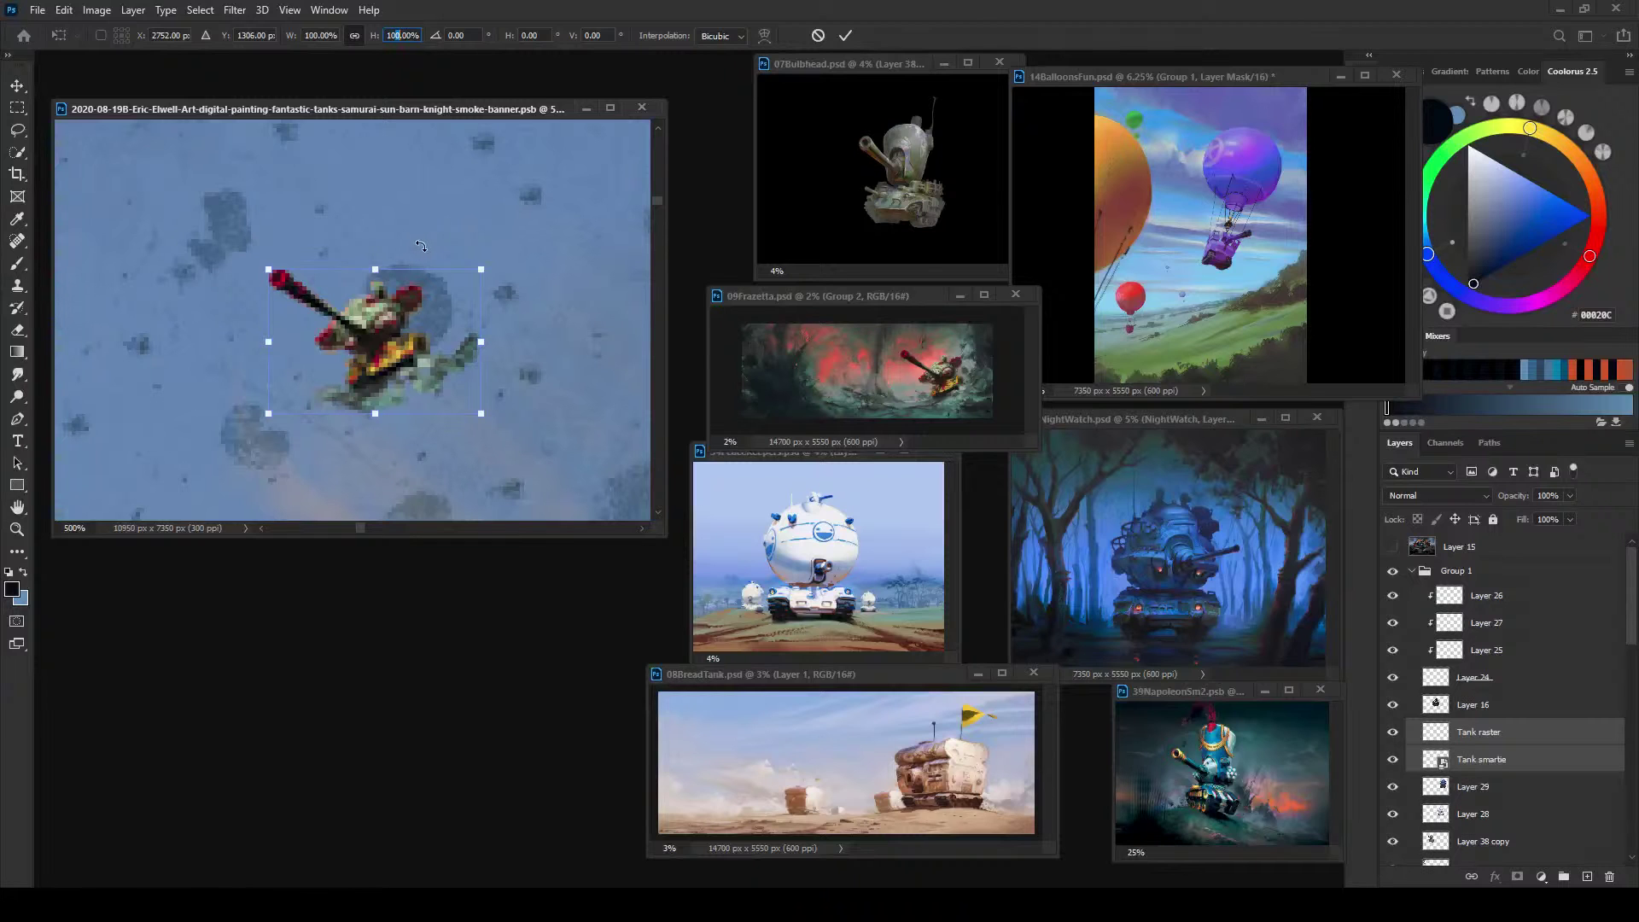
text(0)
key(Return)
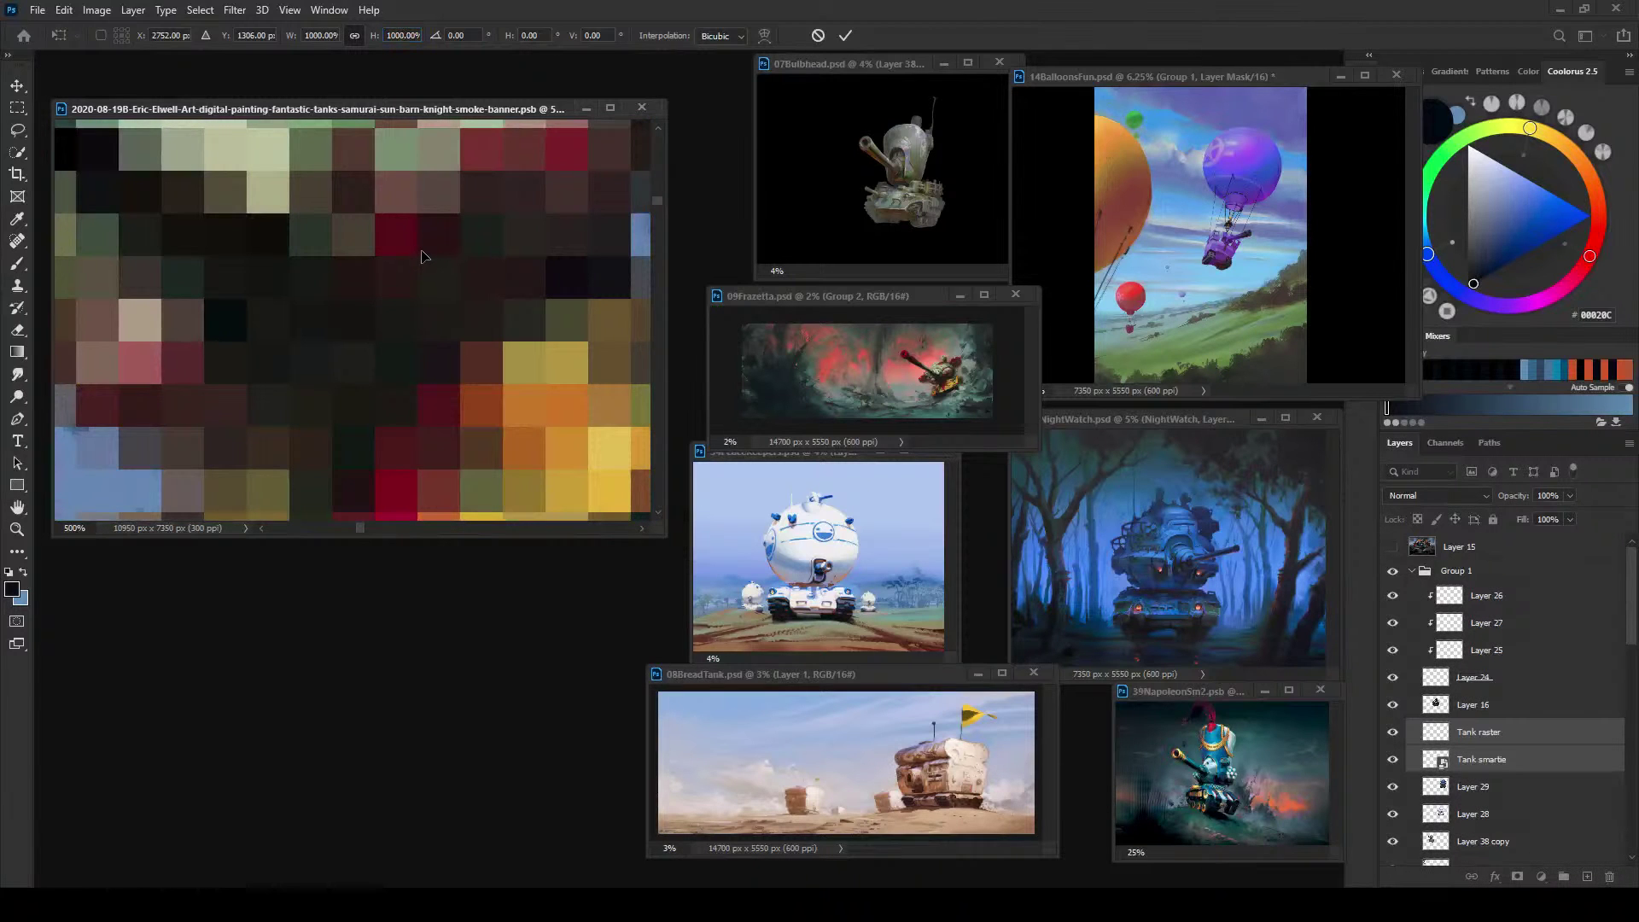
Step: Increase the transform scale of the Tank raster and Tank smartie layers to 10000%
drag(456, 245, 487, 304)
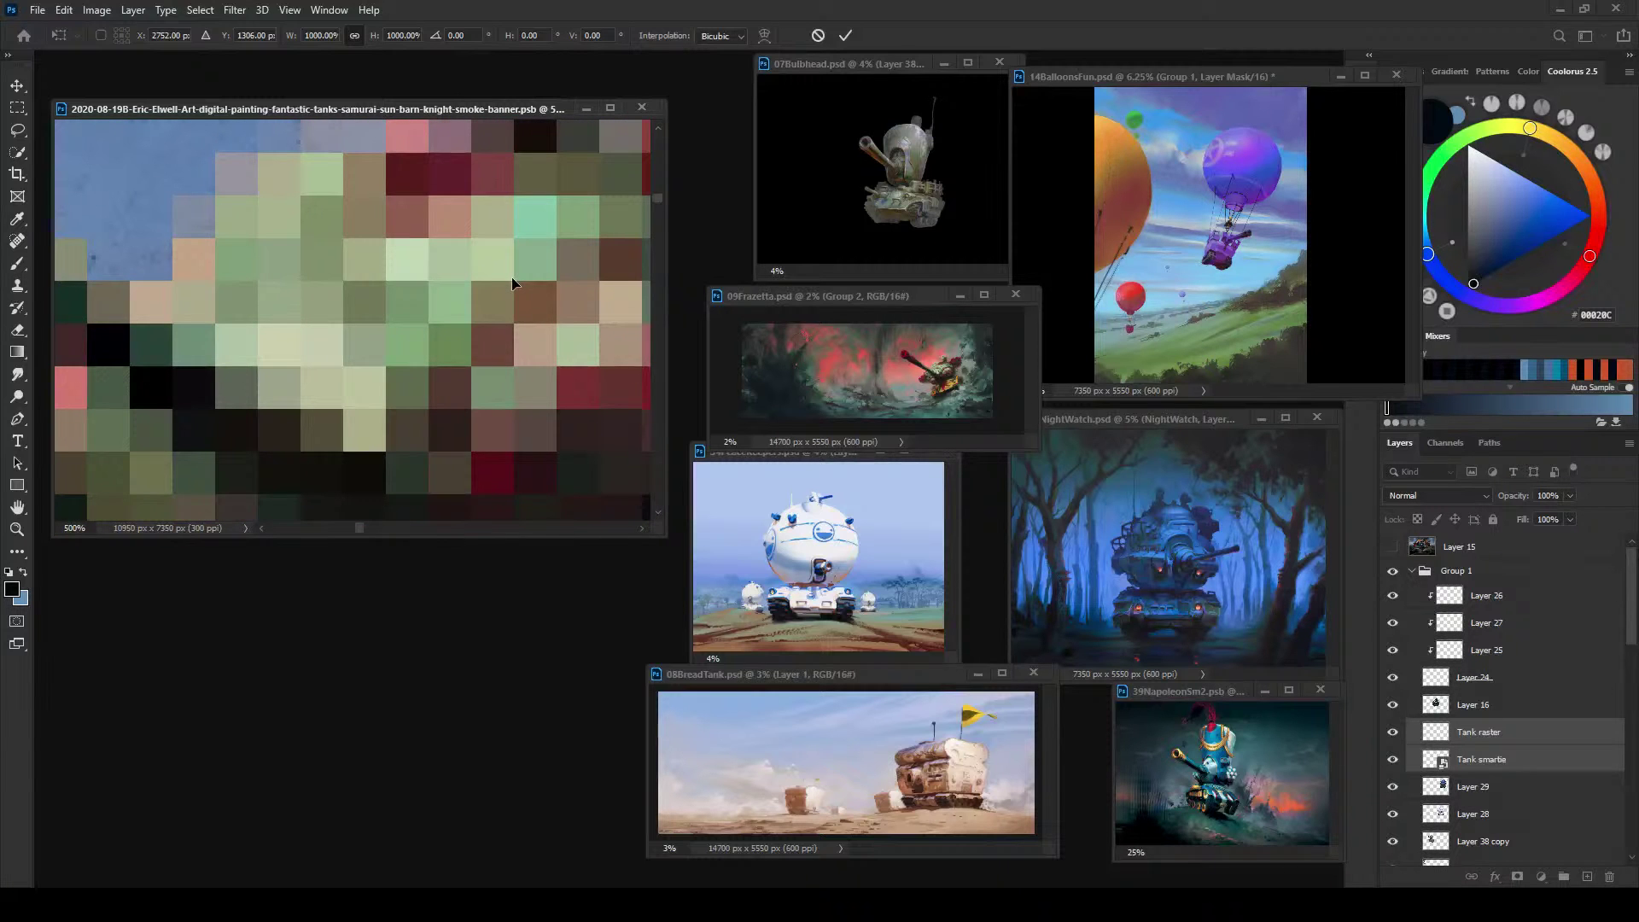
scroll(499, 371, down, 8)
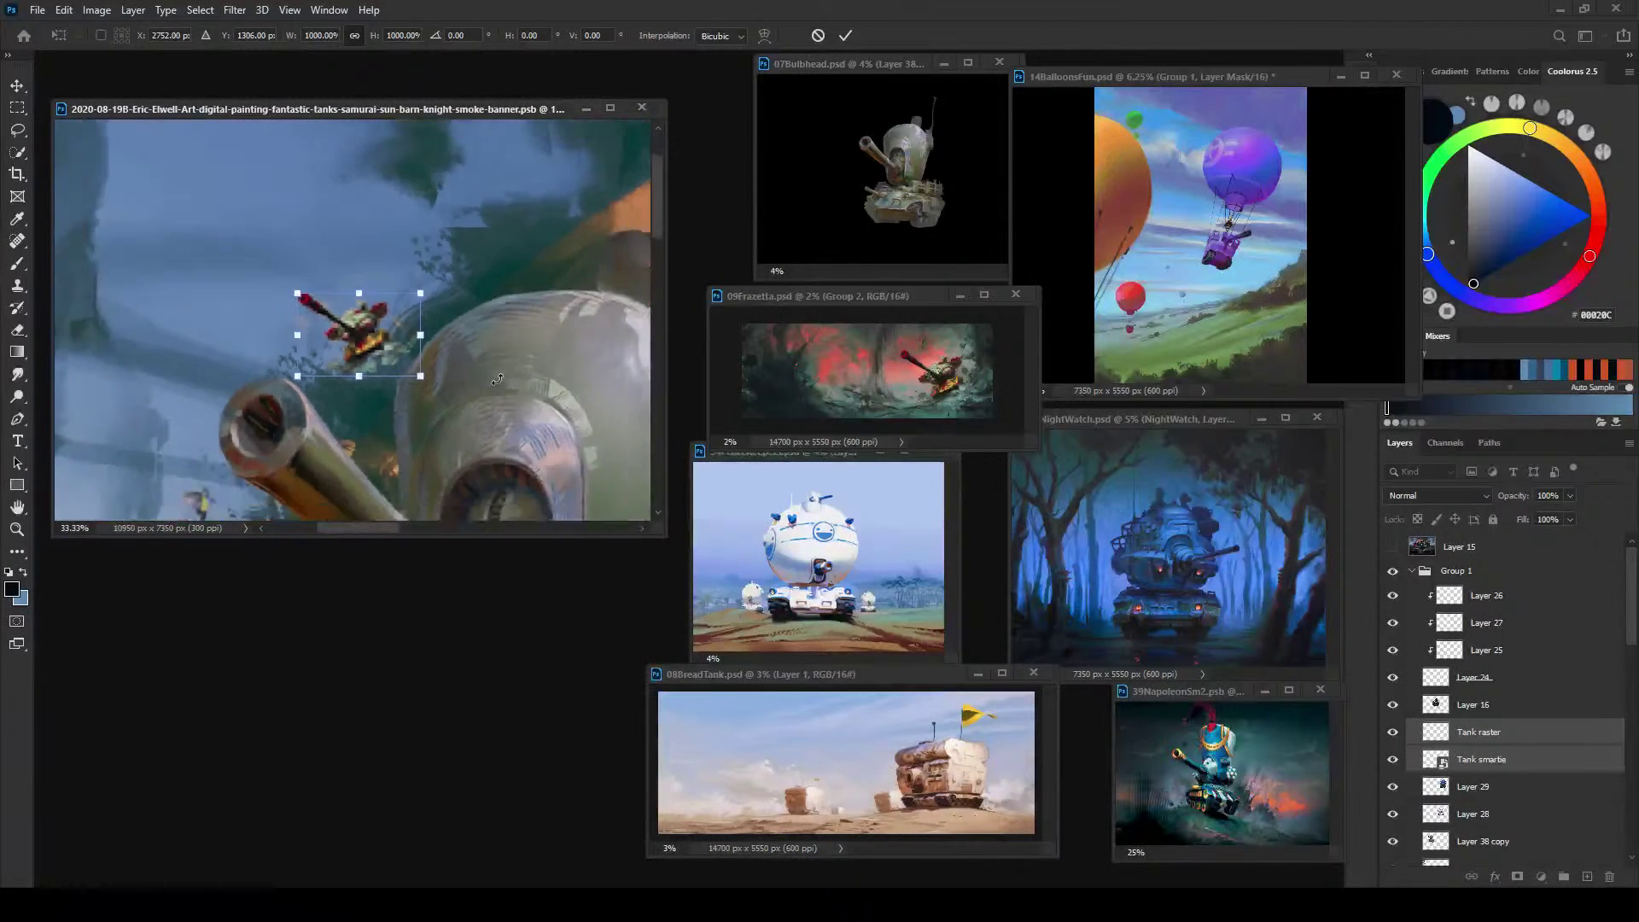
scroll(496, 379, down, 2)
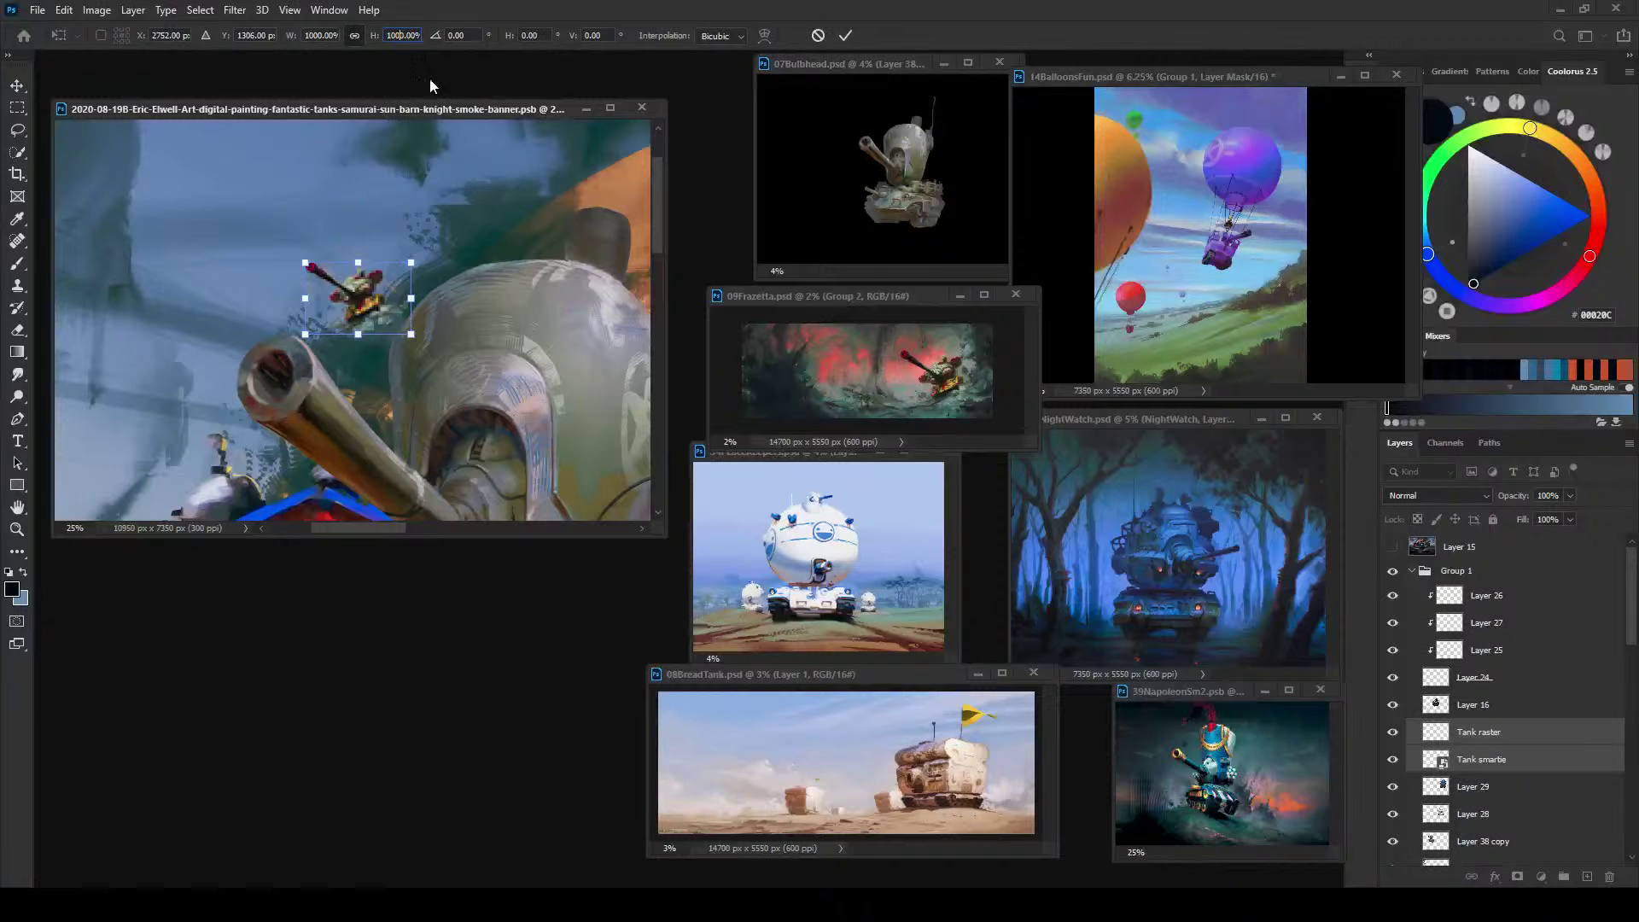
text(0)
key(Return)
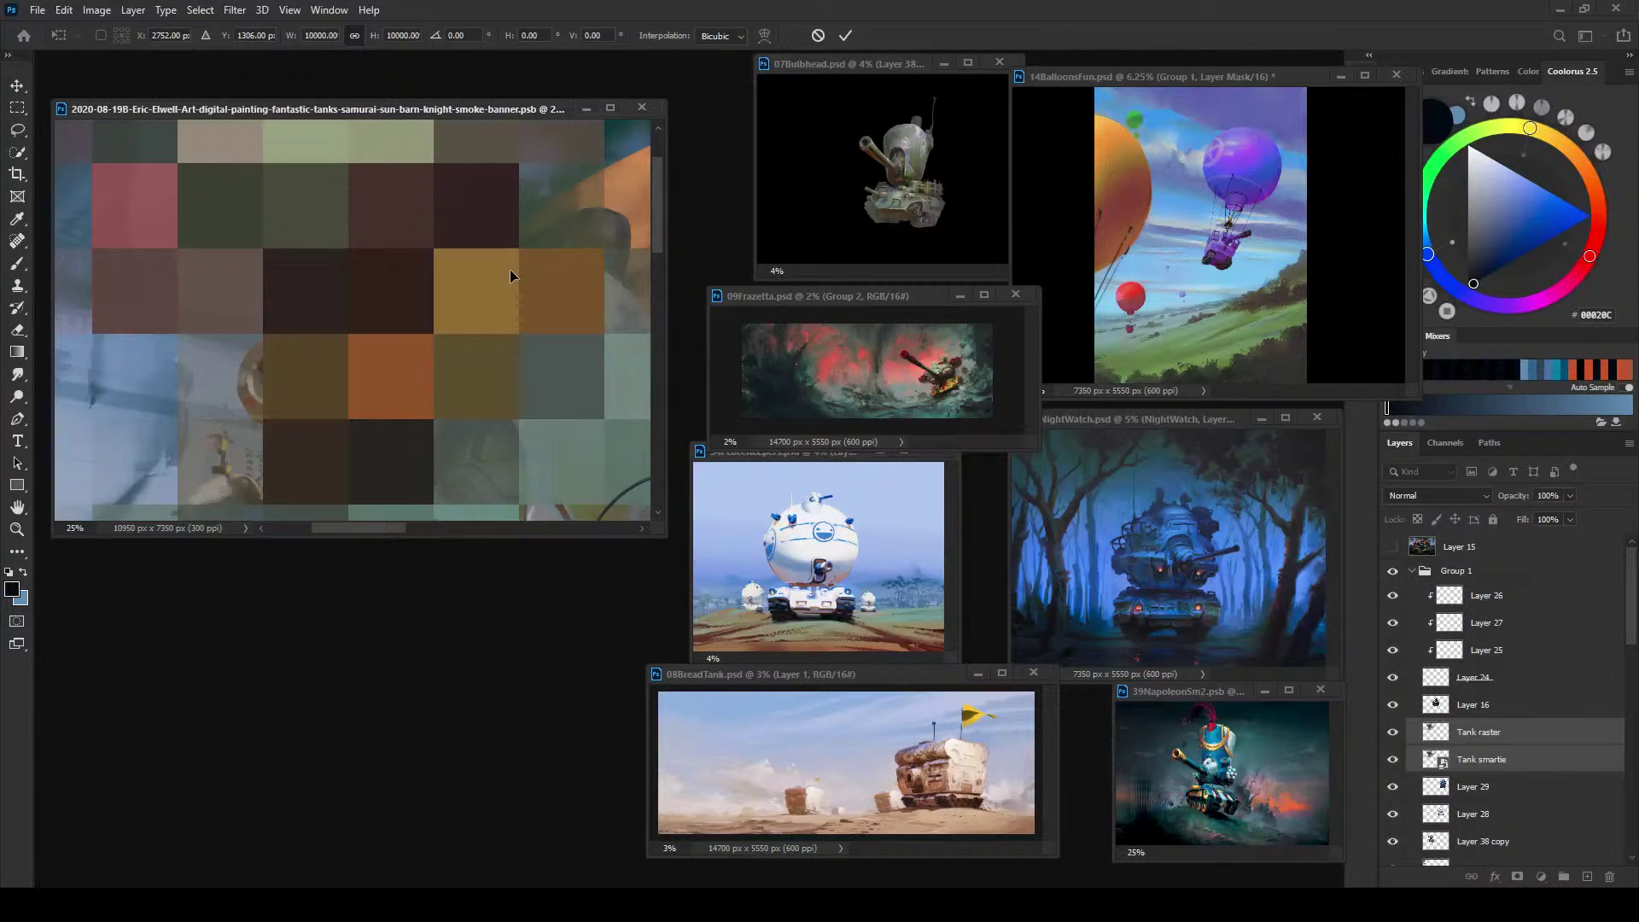
scroll(510, 274, down, 3)
scroll(353, 320, up, 1)
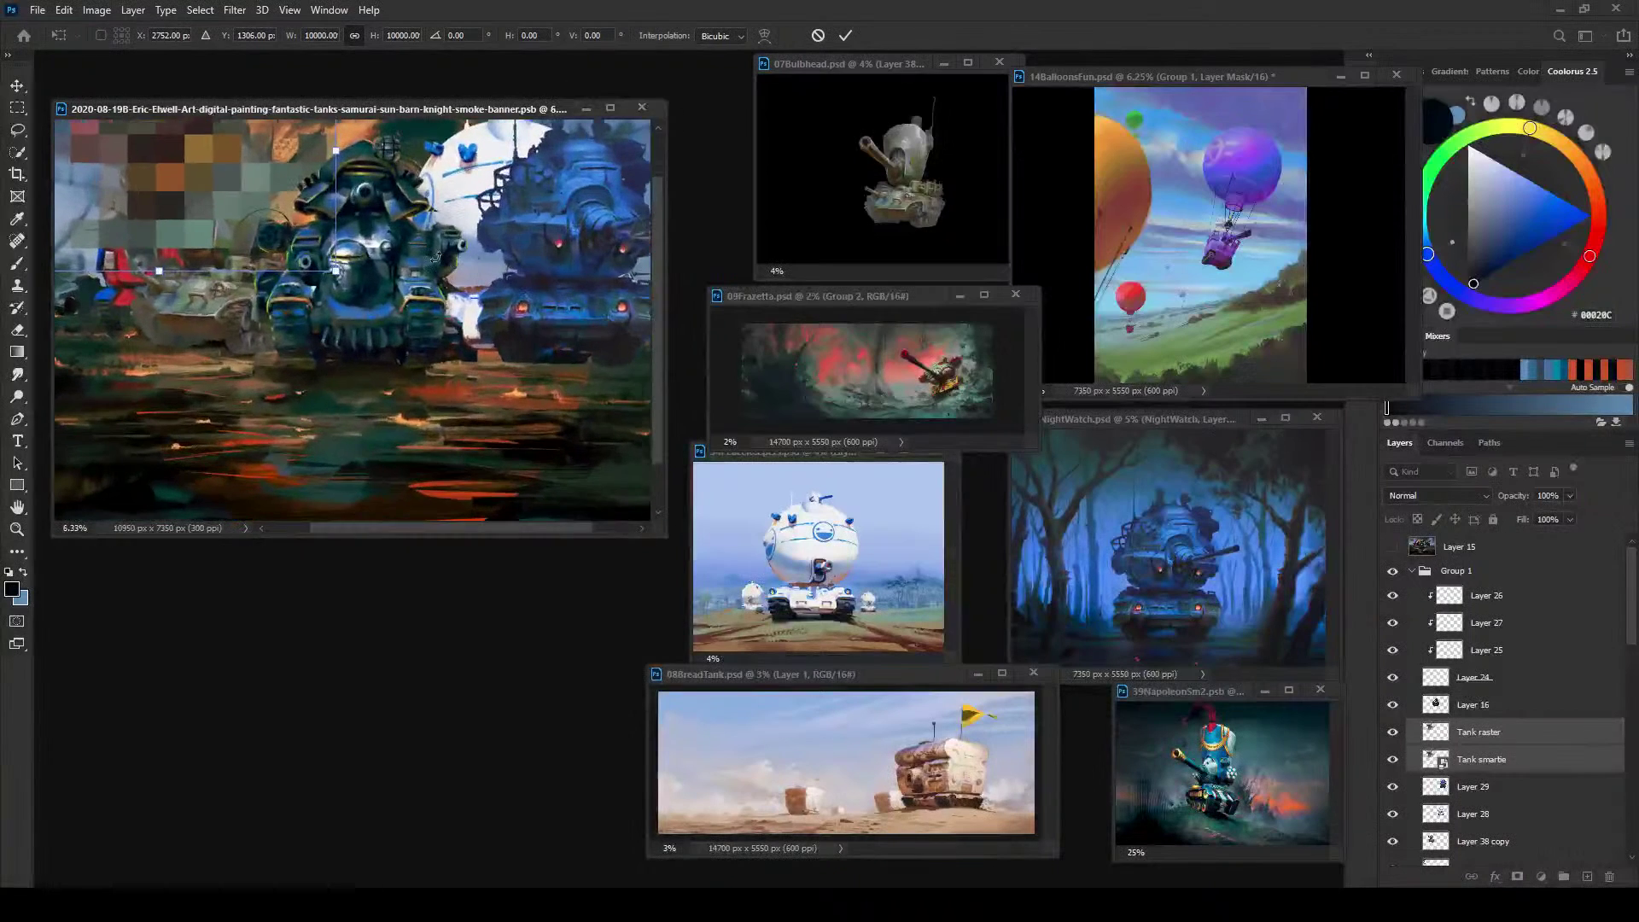
Step: Move the enlarged tanks over the gray tank to X 3028 px, Y 2202 px and apply the transform
drag(182, 147, 287, 273)
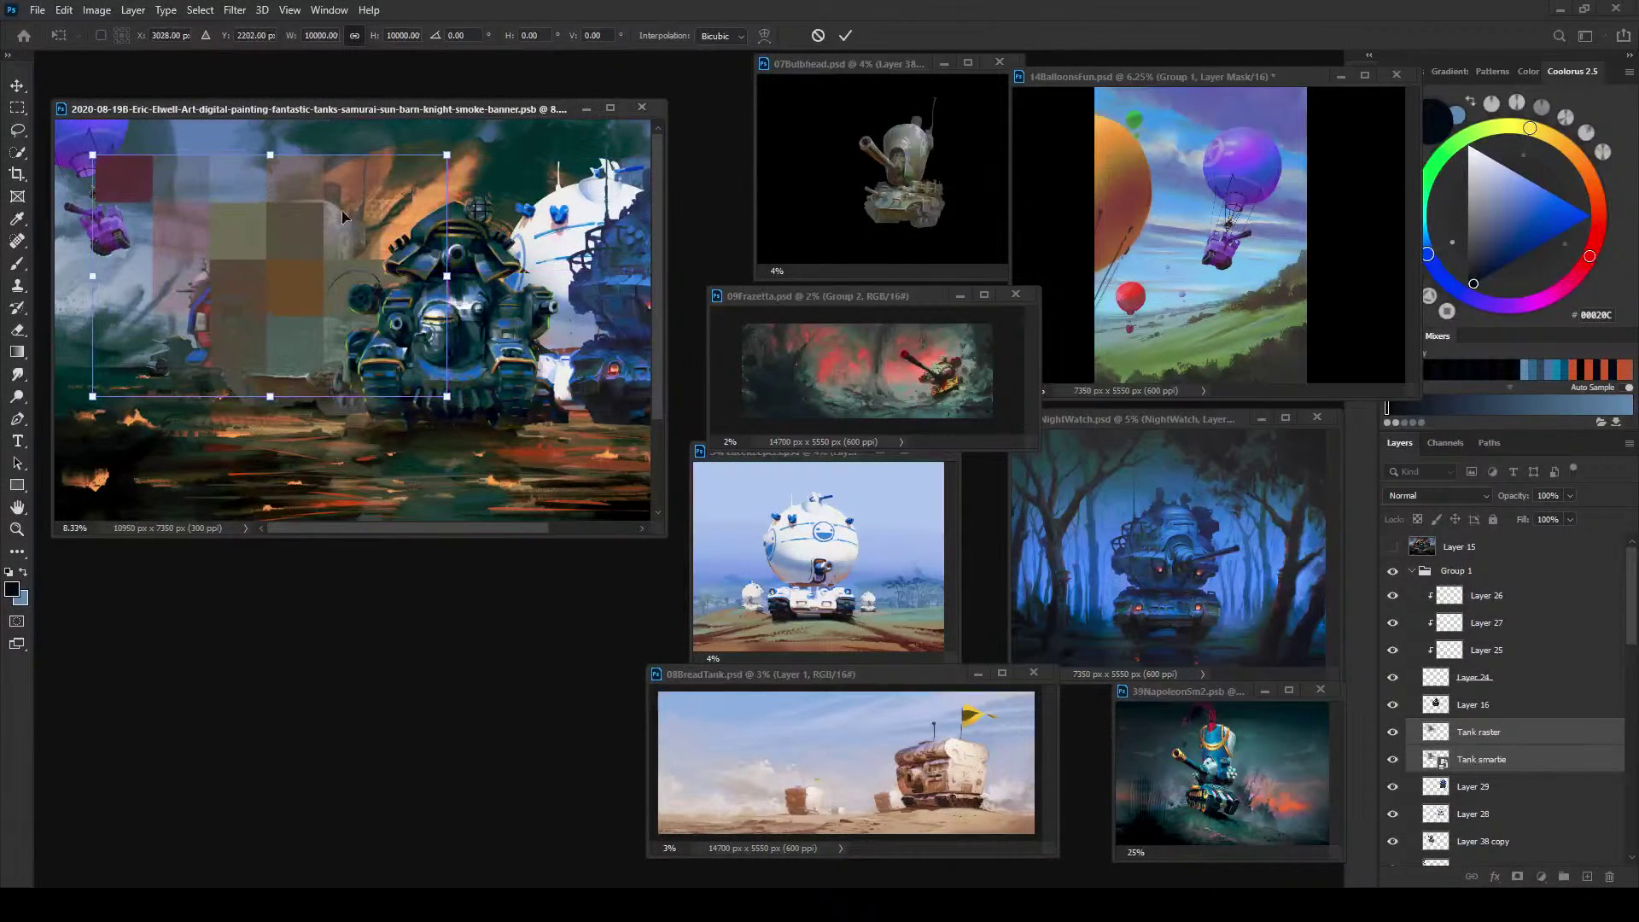
scroll(550, 276, up, 3)
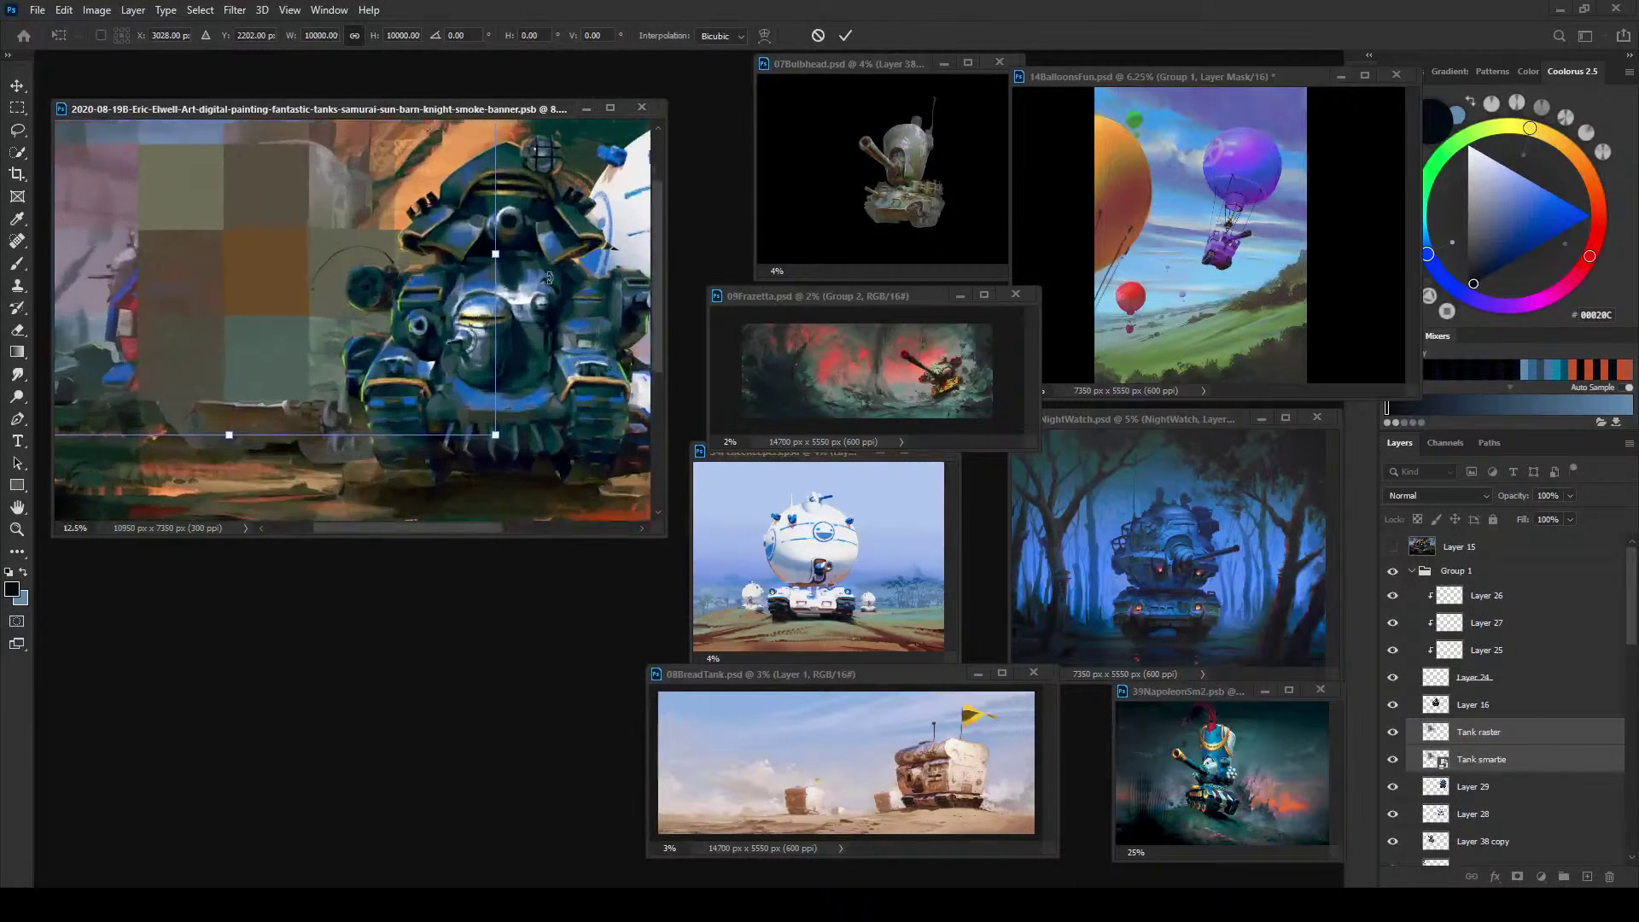
drag(446, 293, 524, 341)
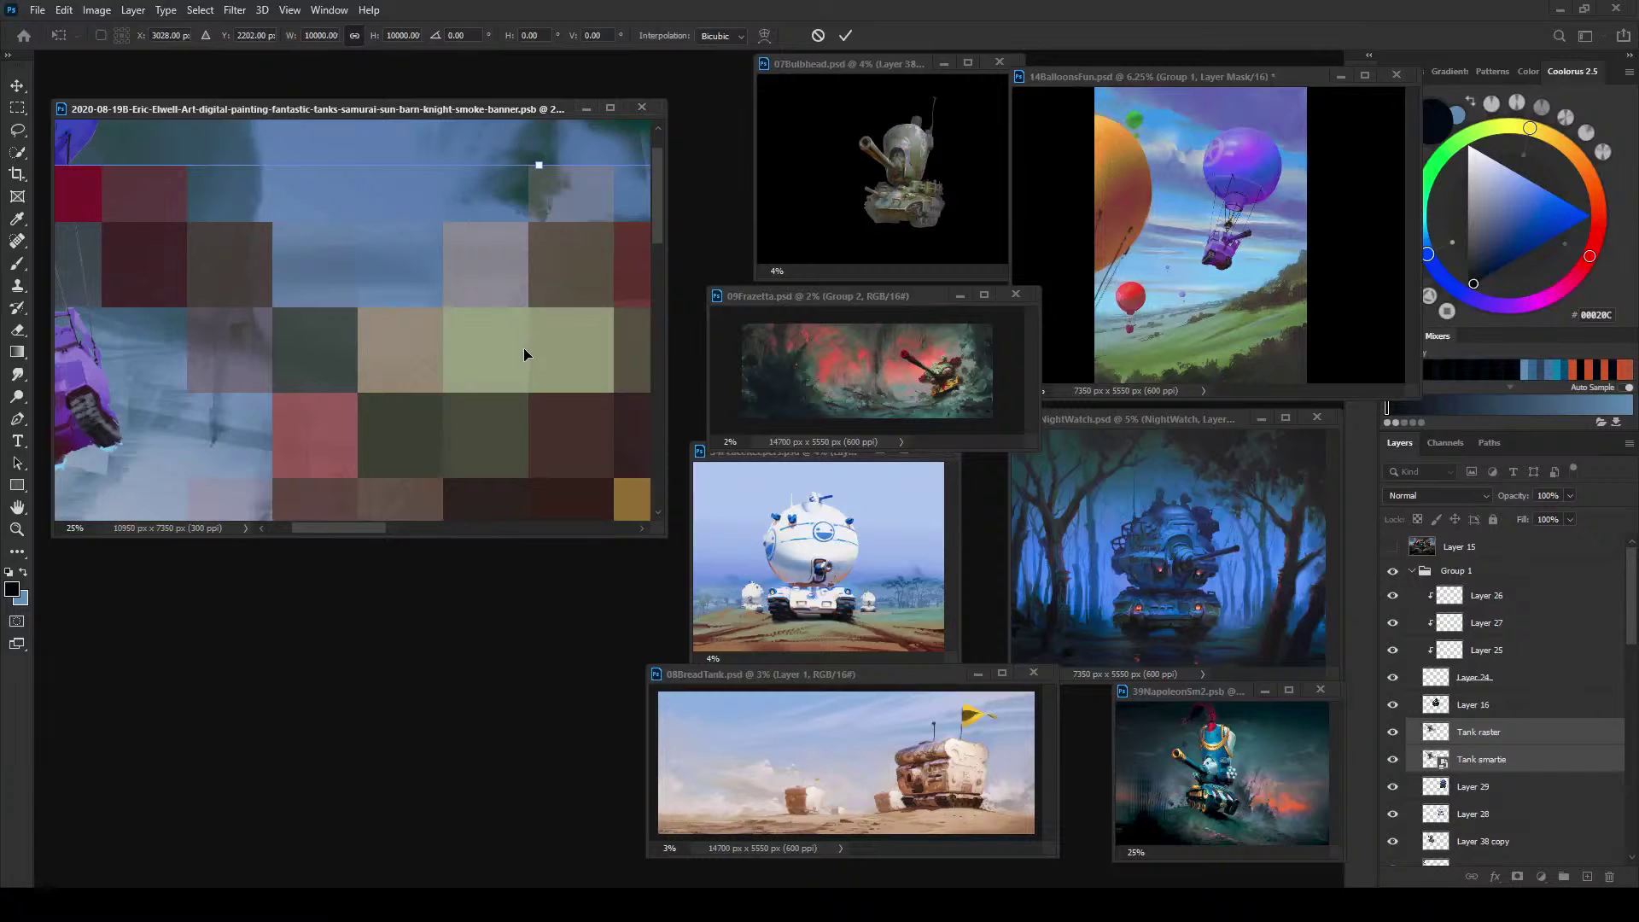
scroll(524, 347, down, 1)
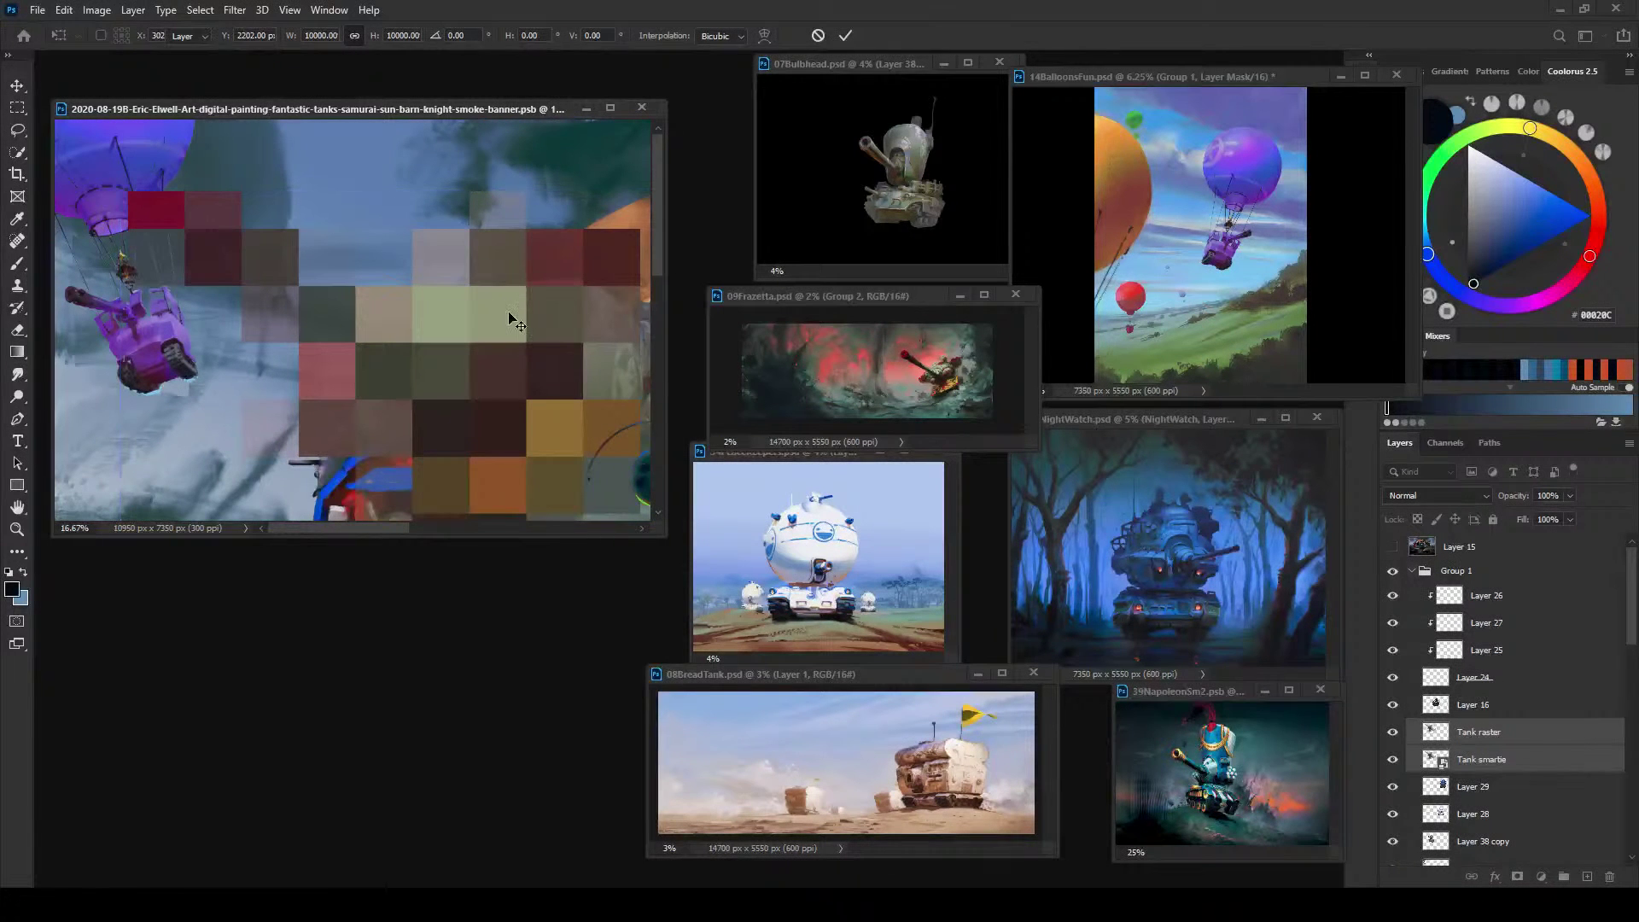
key(Return)
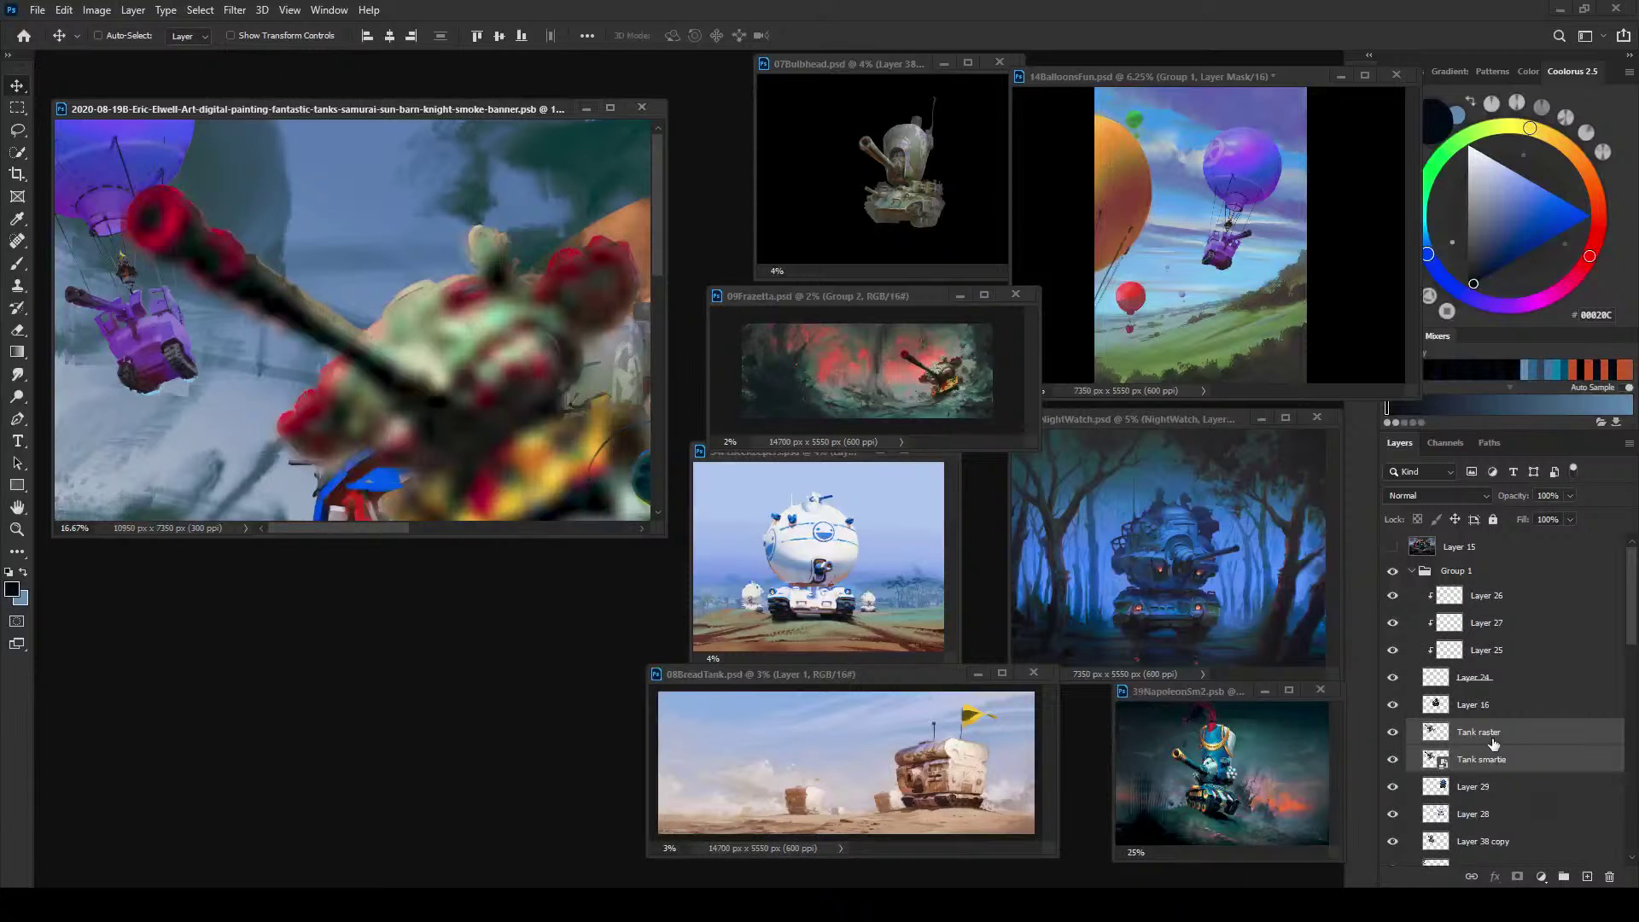
Step: Toggle the visibility of Tank raster and Tank smartie in turn to compare the sharpness of the two enlarged tanks
click(1408, 756)
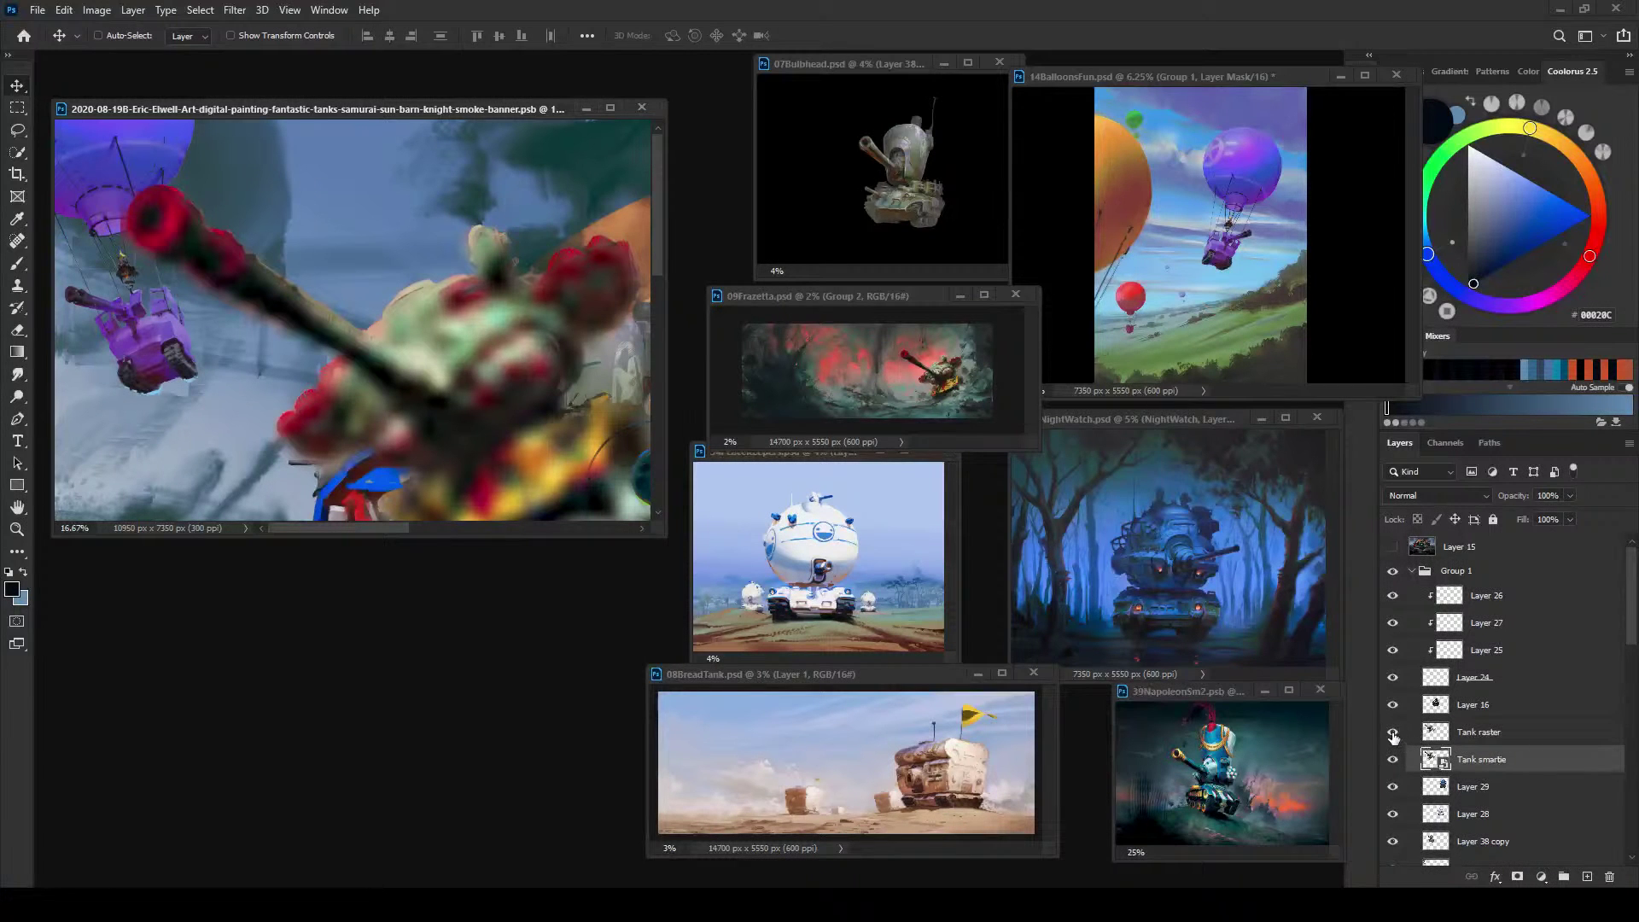
click(1393, 734)
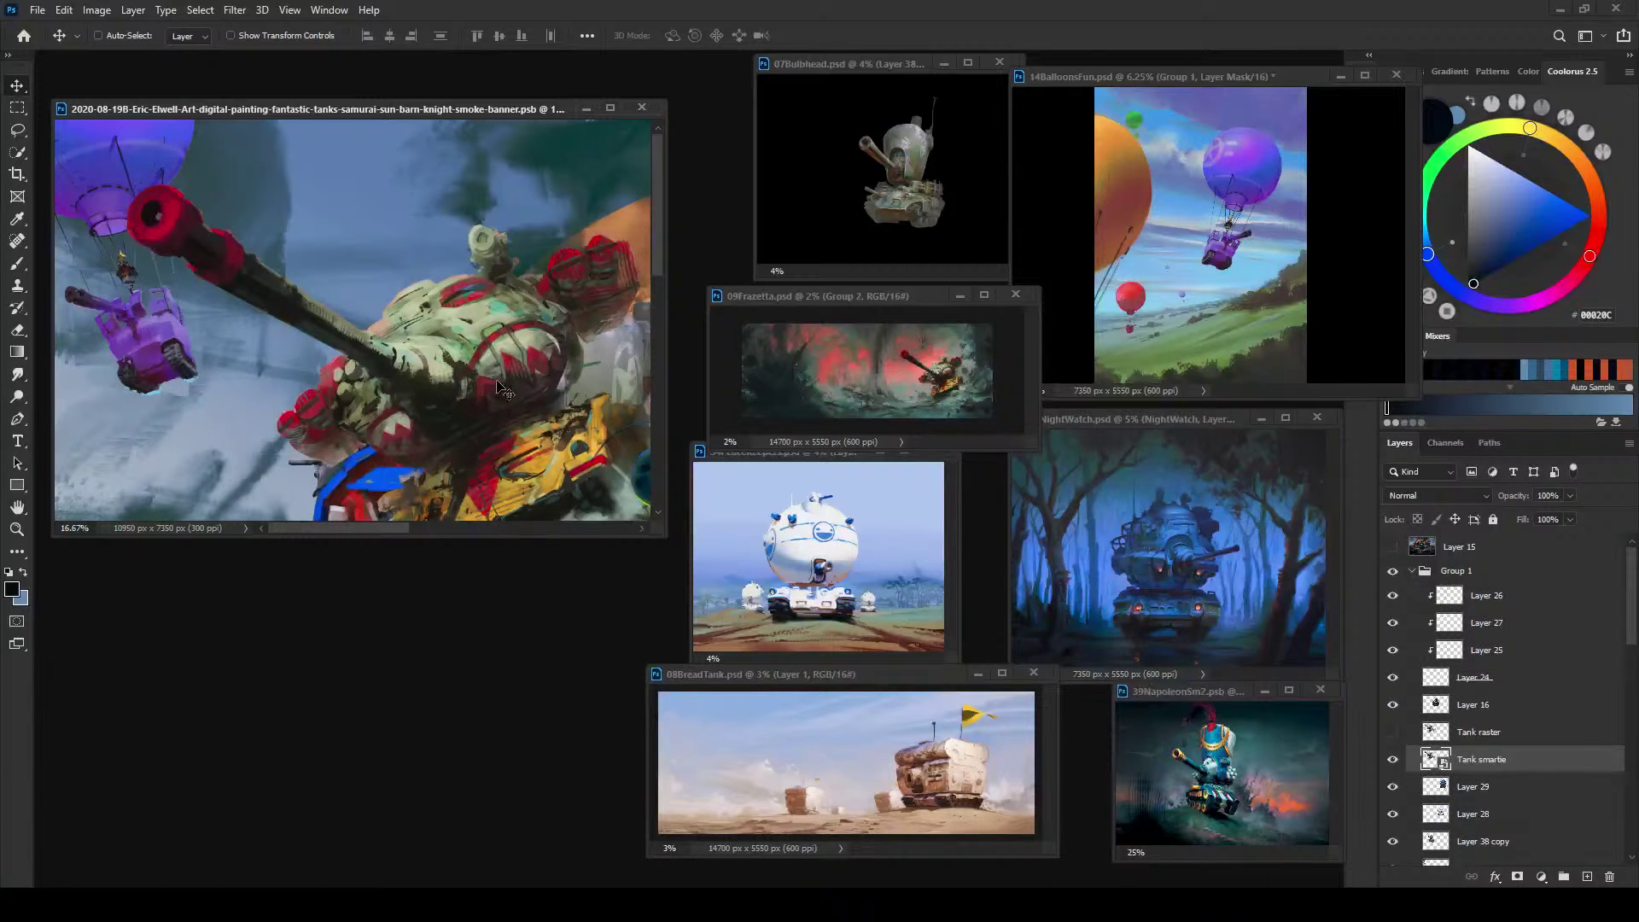
click(1392, 731)
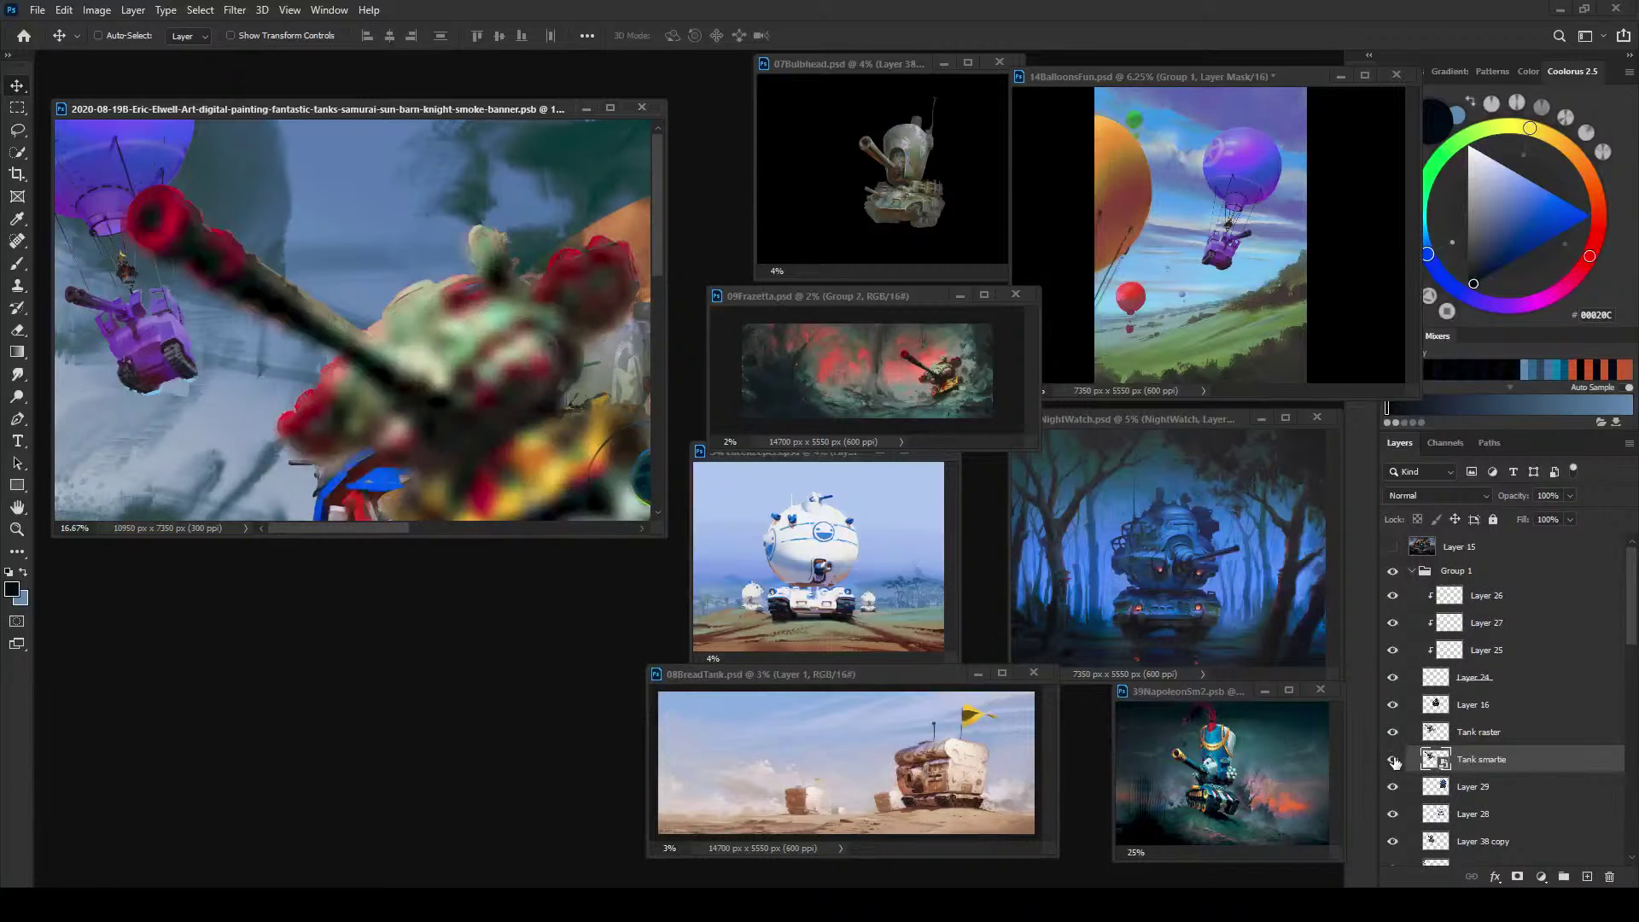
click(1392, 759)
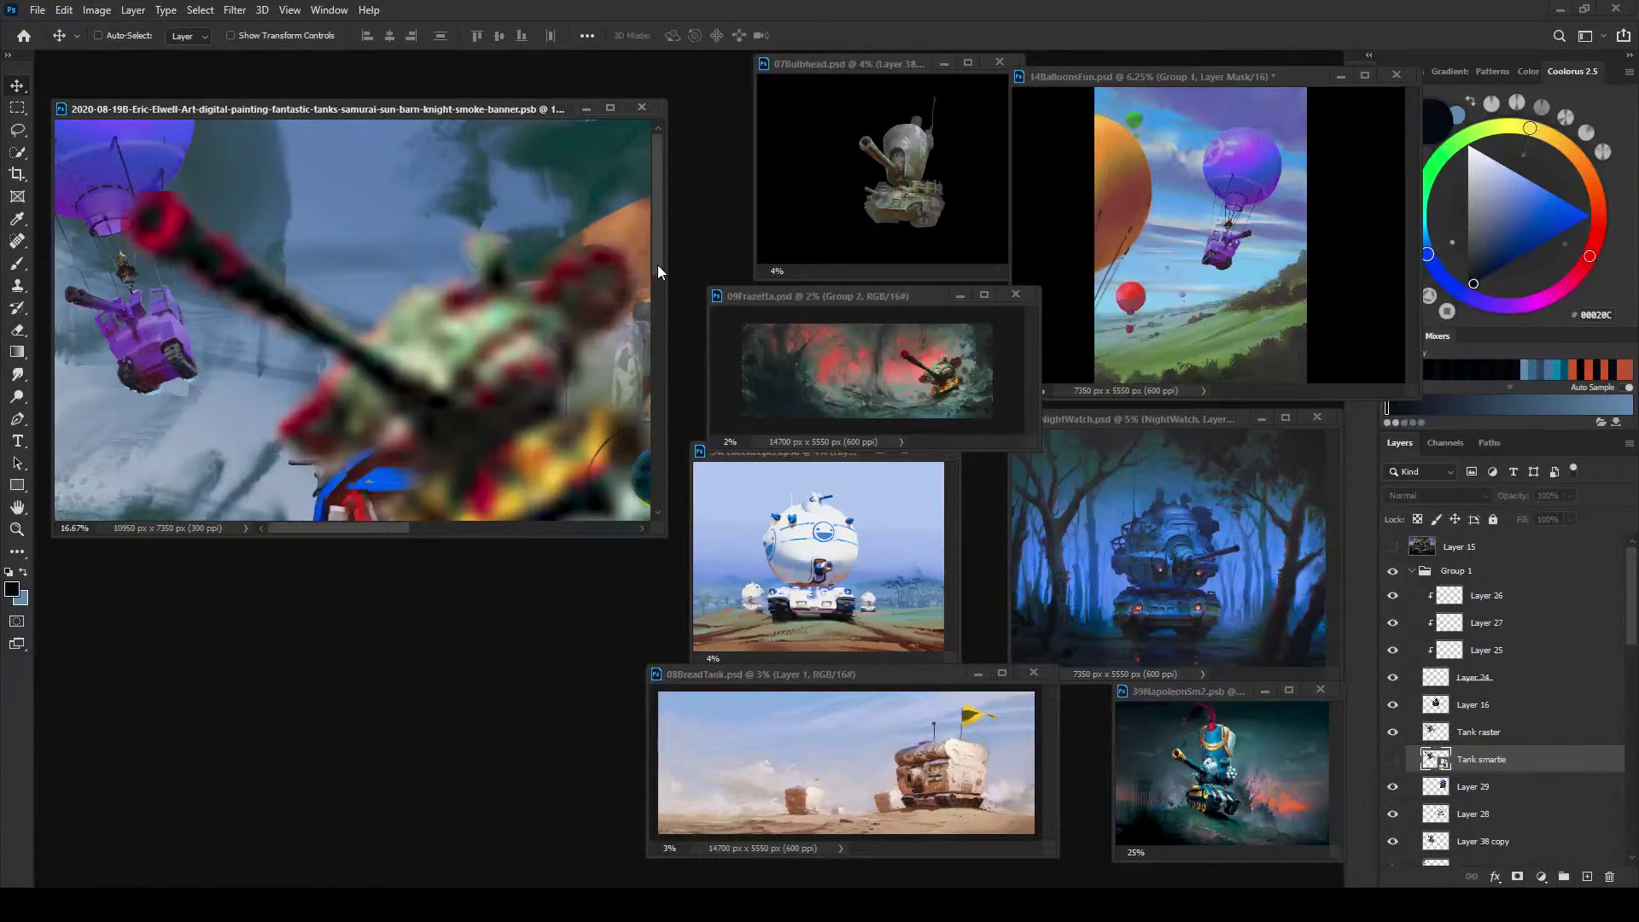
mouse_move(658, 270)
mouse_down()
mouse_move(660, 297)
mouse_move(659, 284)
mouse_up()
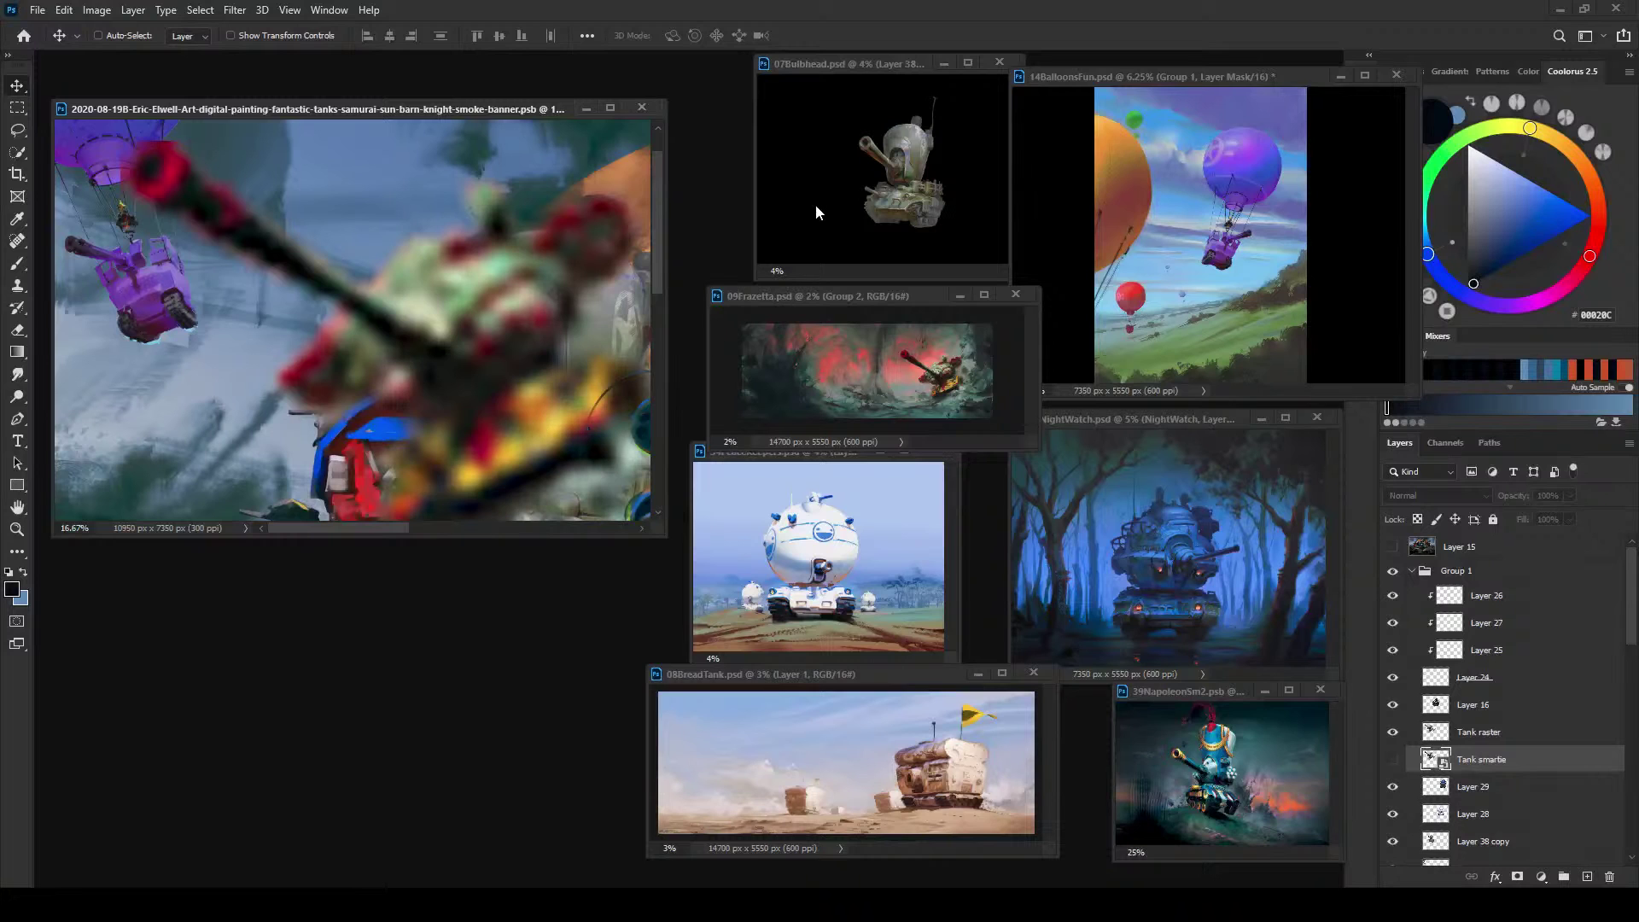
Step: Delete the Tank raster layer and hide the Tank smartie layer
click(1458, 734)
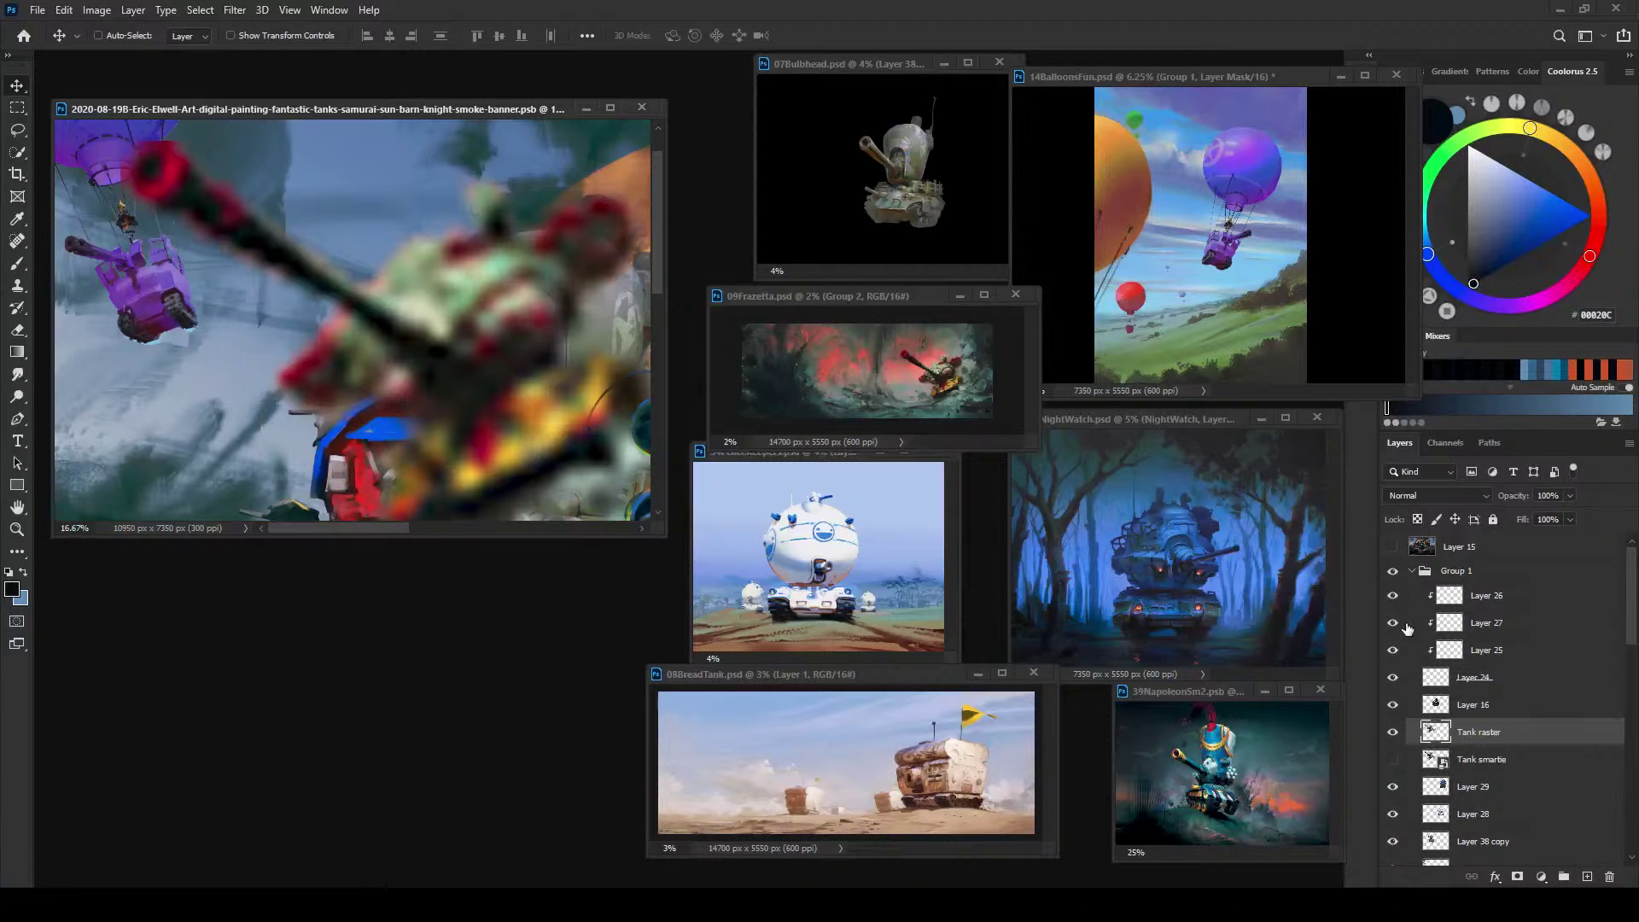
click(1392, 758)
key(Delete)
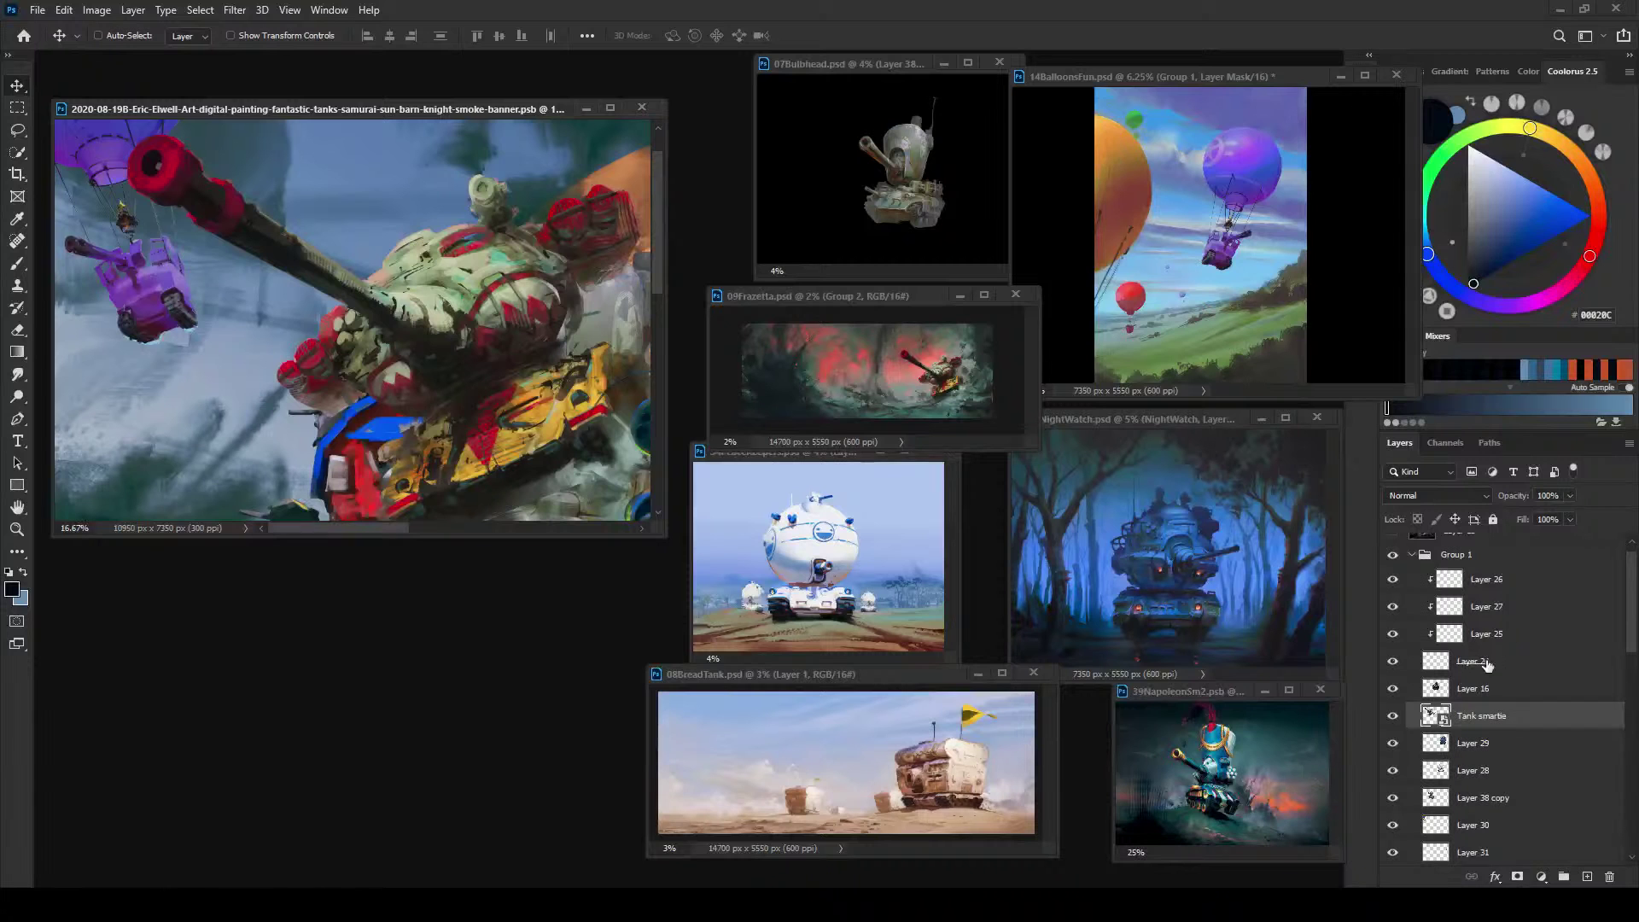
click(1392, 715)
Step: Convert Layer 29, the blue tank, to a smart object and rename it "Nightwatch"
click(1483, 744)
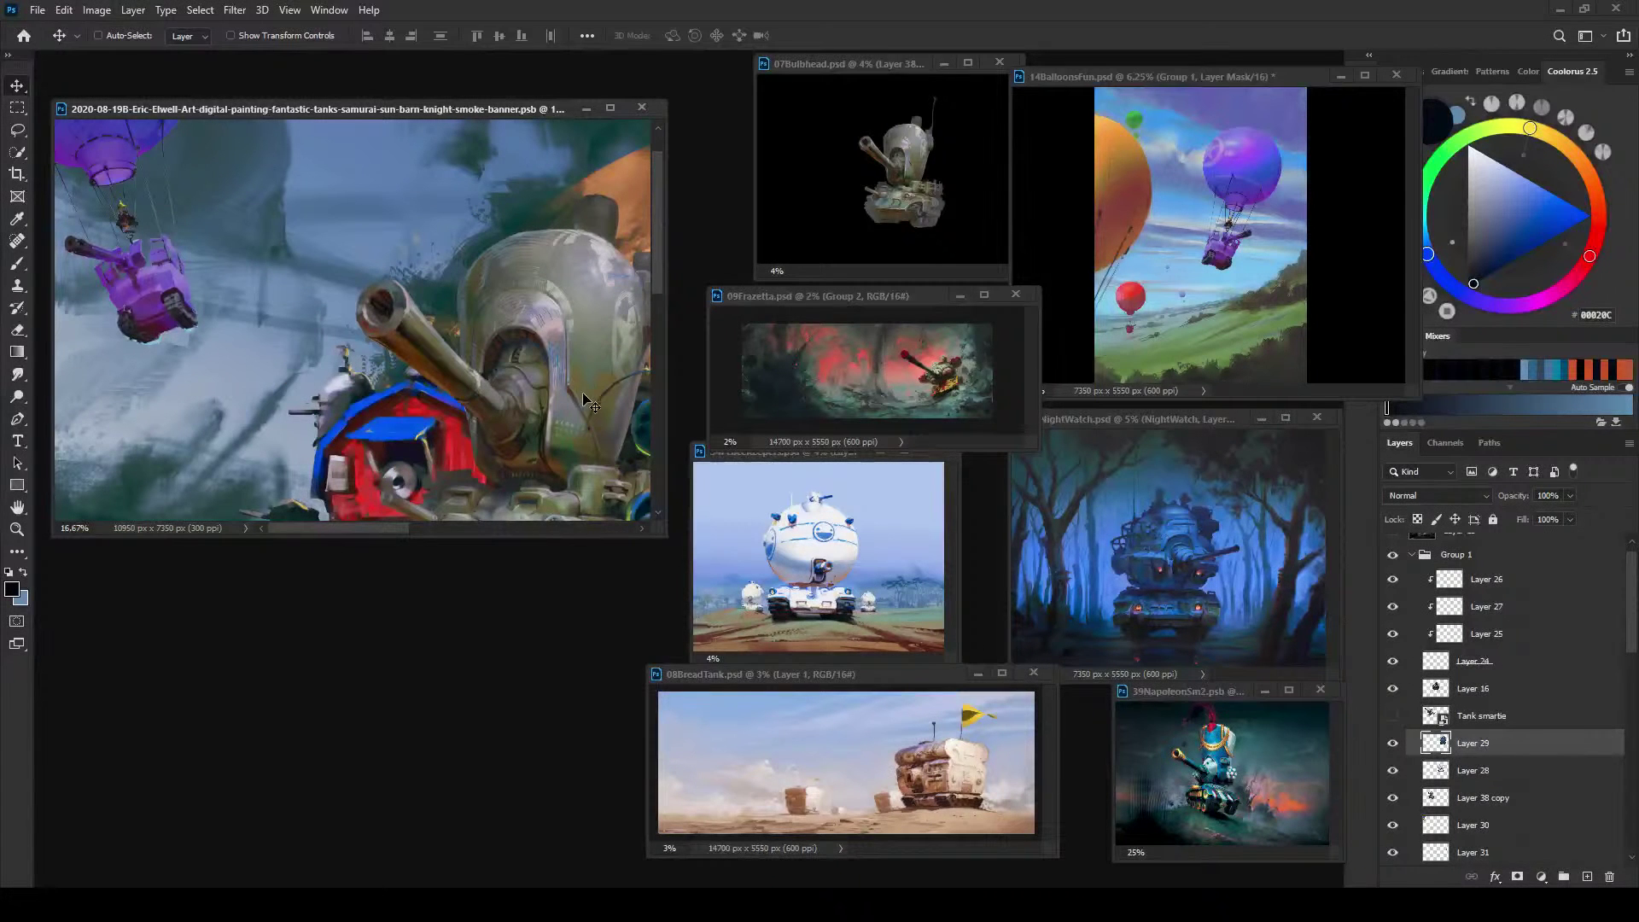
drag(565, 420, 414, 390)
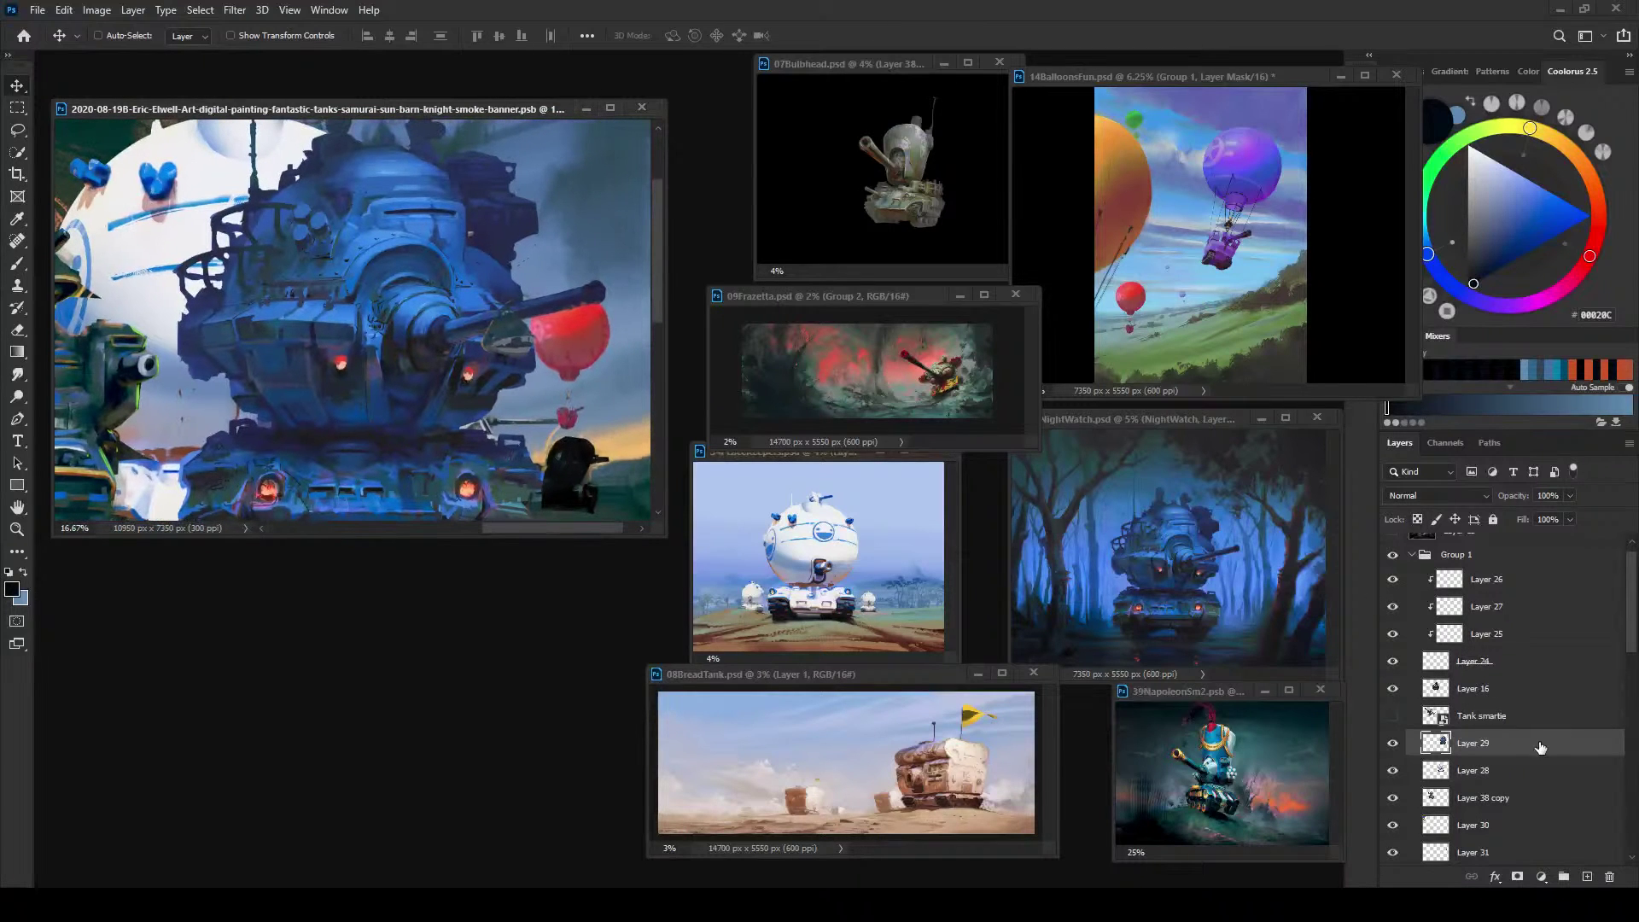
right_click(1541, 748)
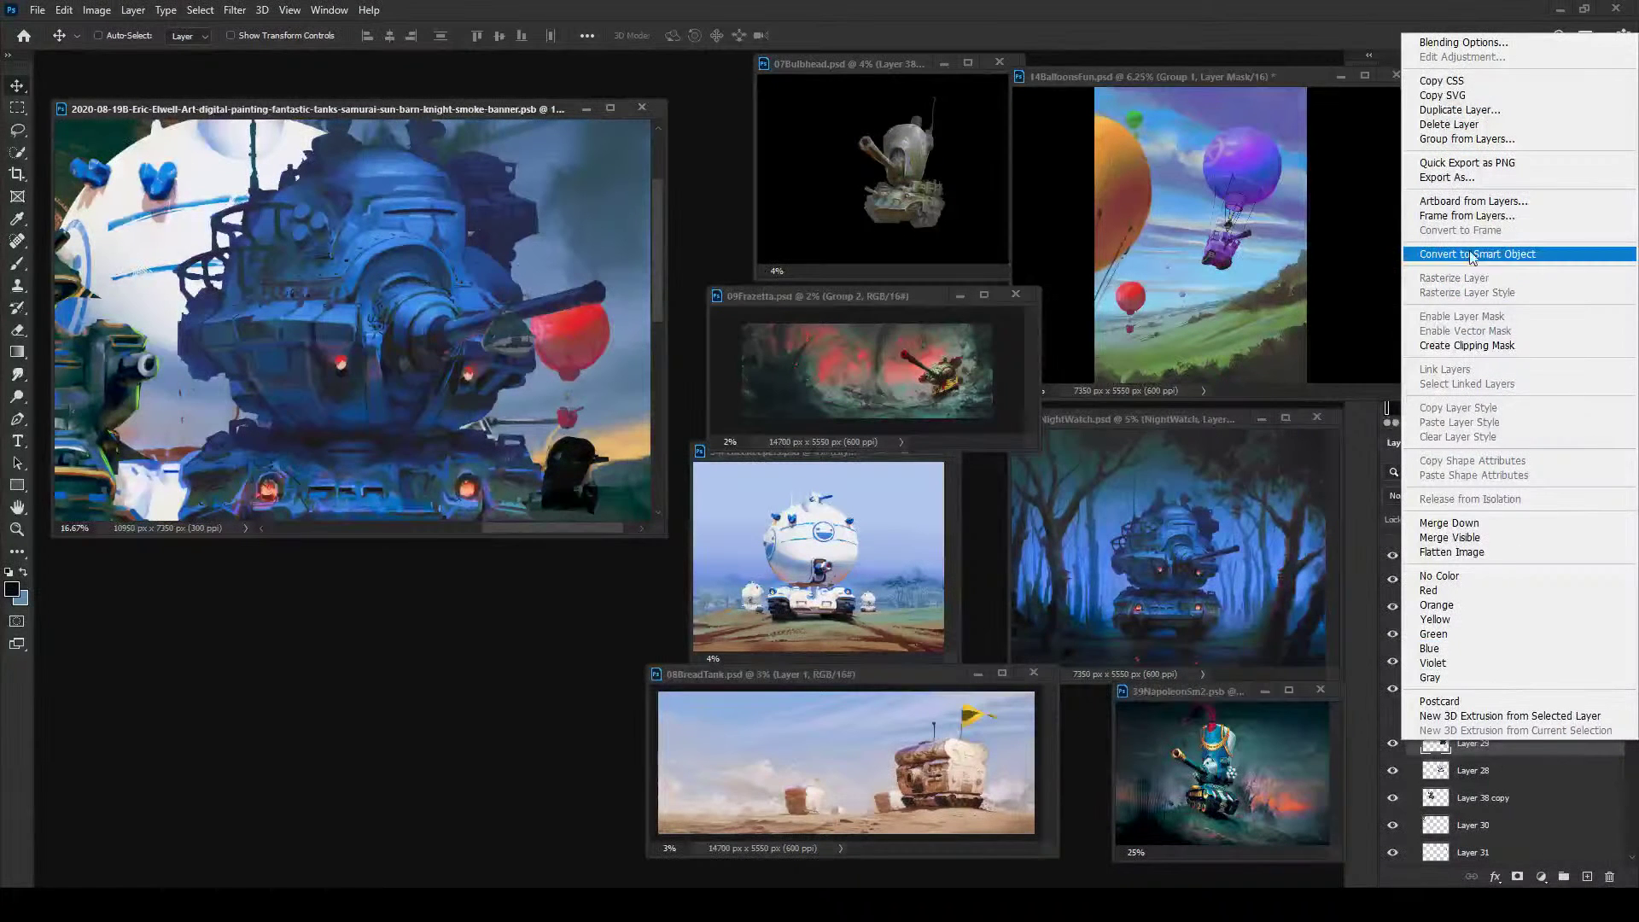
click(1472, 254)
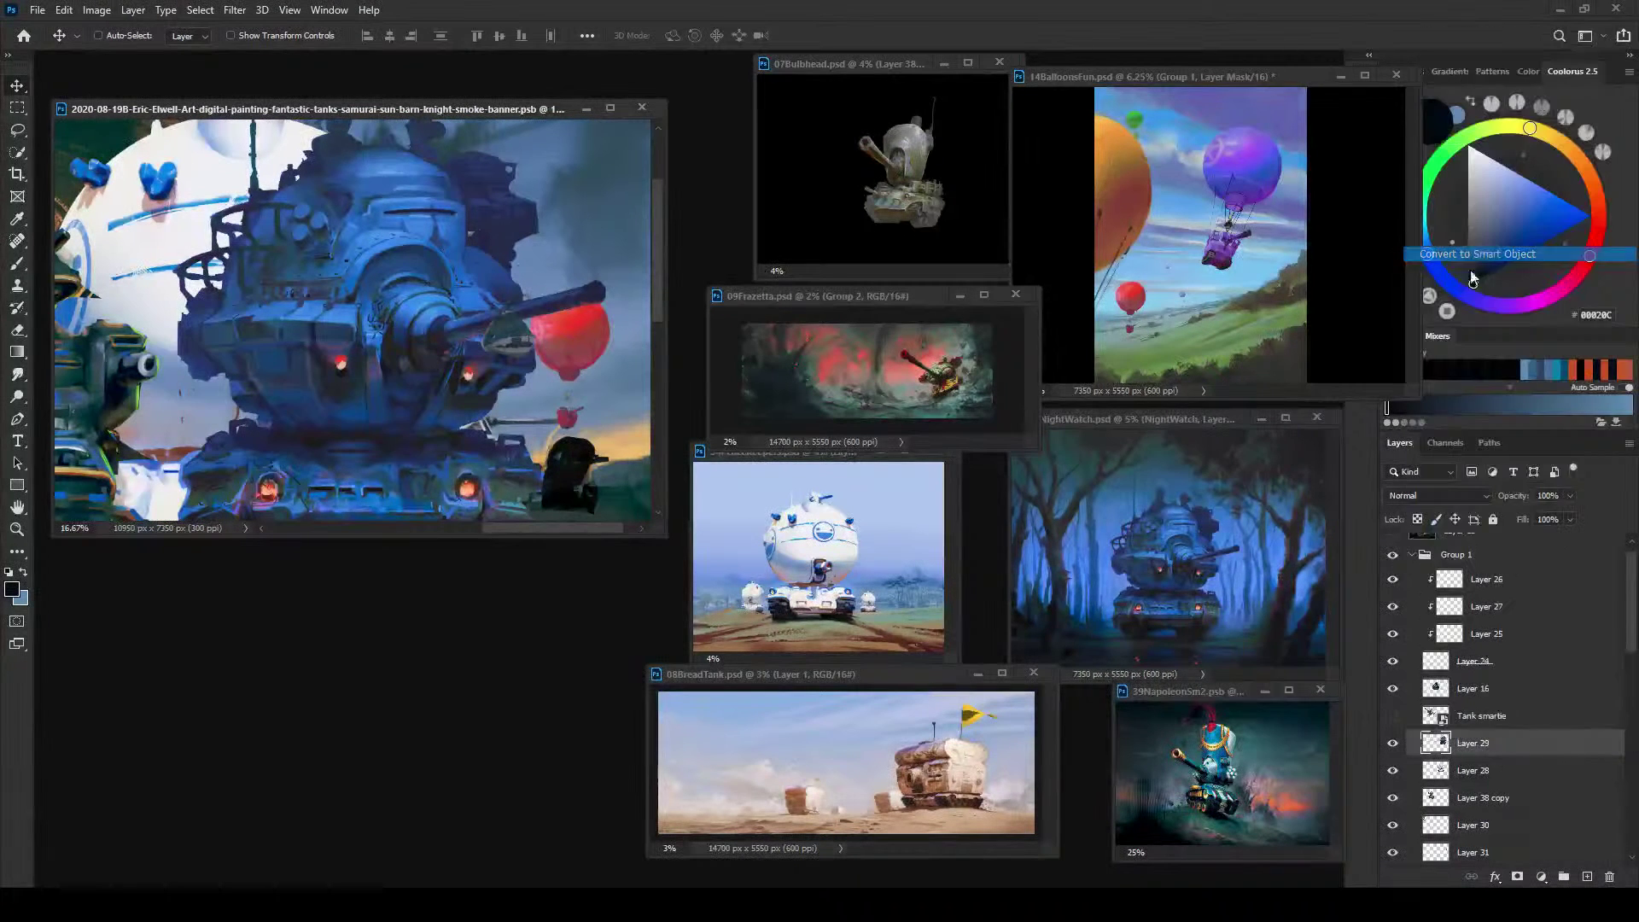
double_click(1474, 744)
text(Nightwatch)
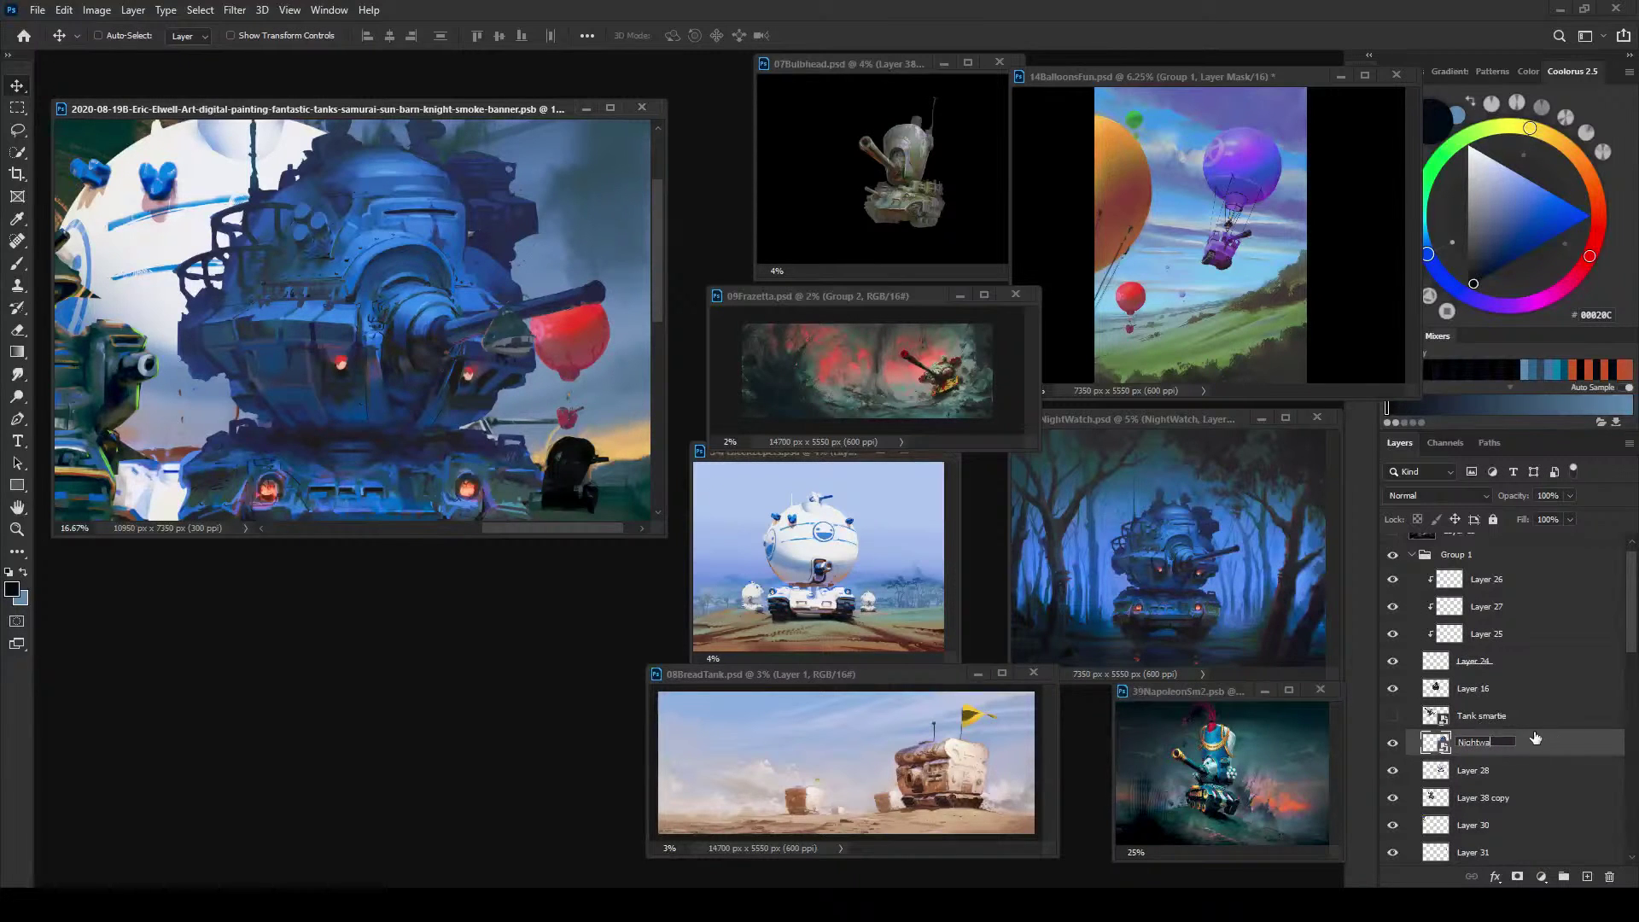
key(Return)
Step: Convert Layer 28, the white round tank, to a smart object named "UNIHAP" and hide it
click(1467, 774)
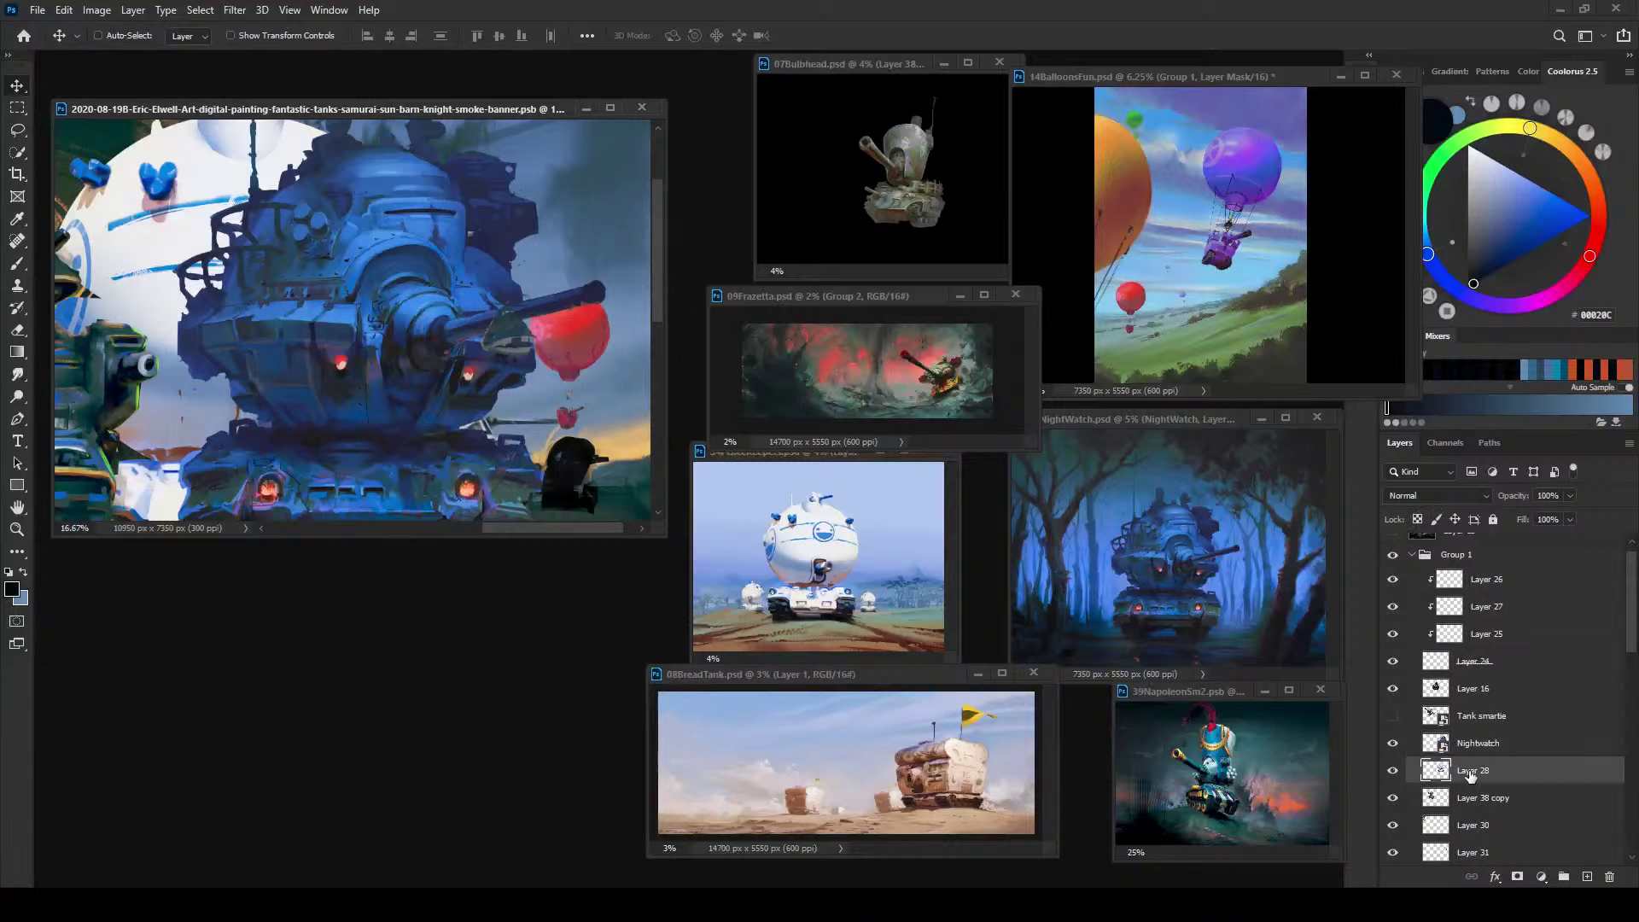
right_click(1498, 768)
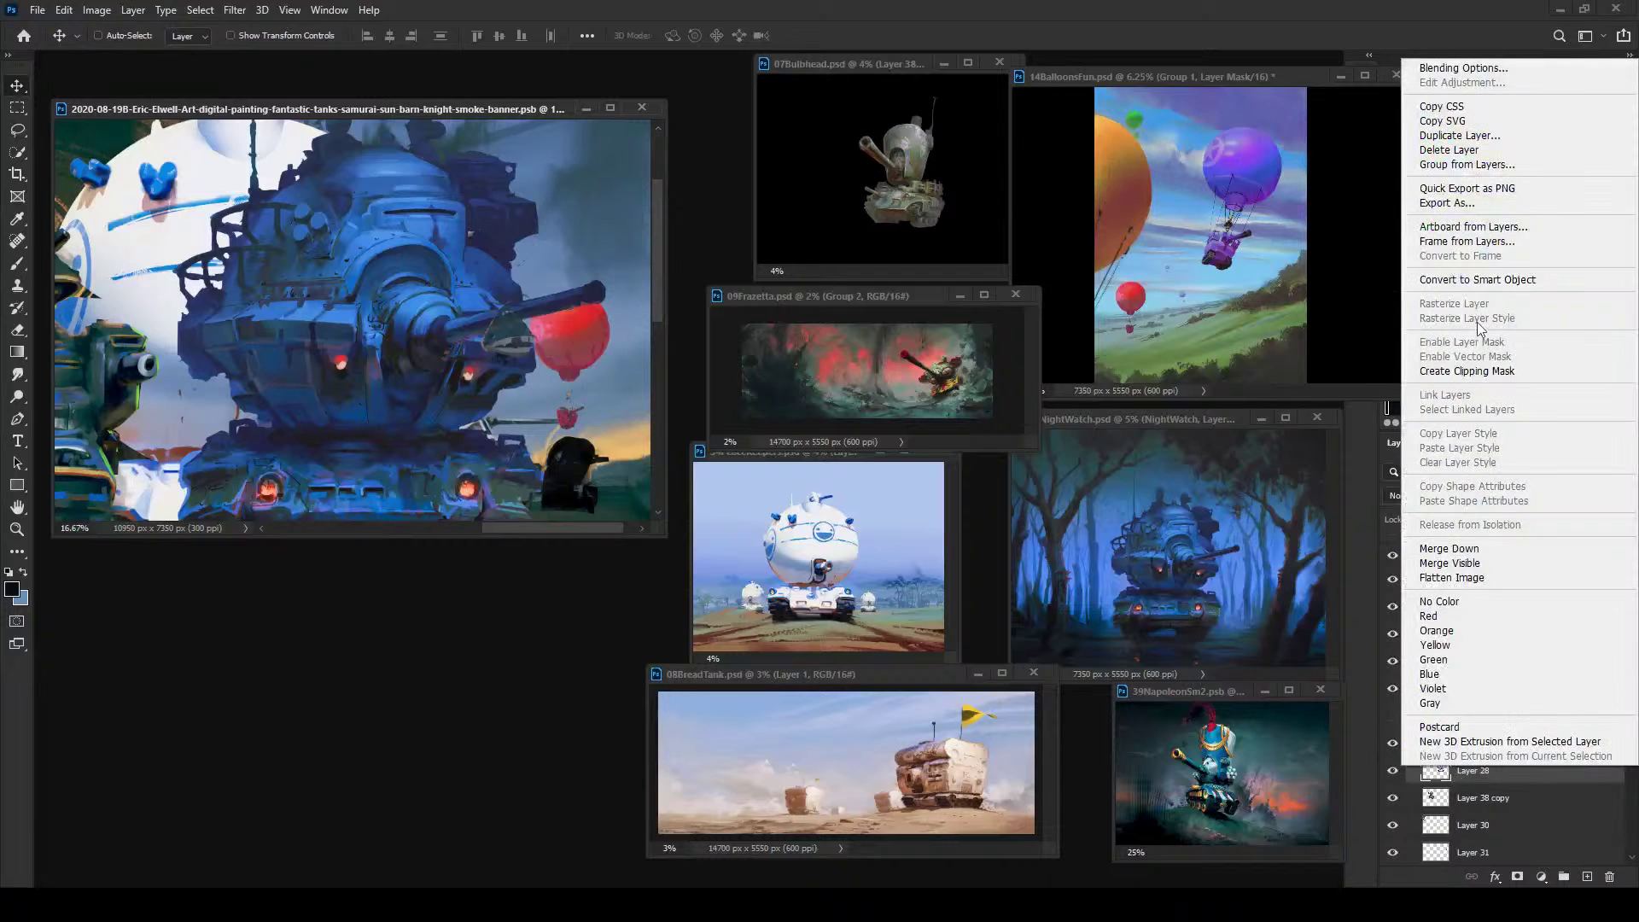
click(1477, 279)
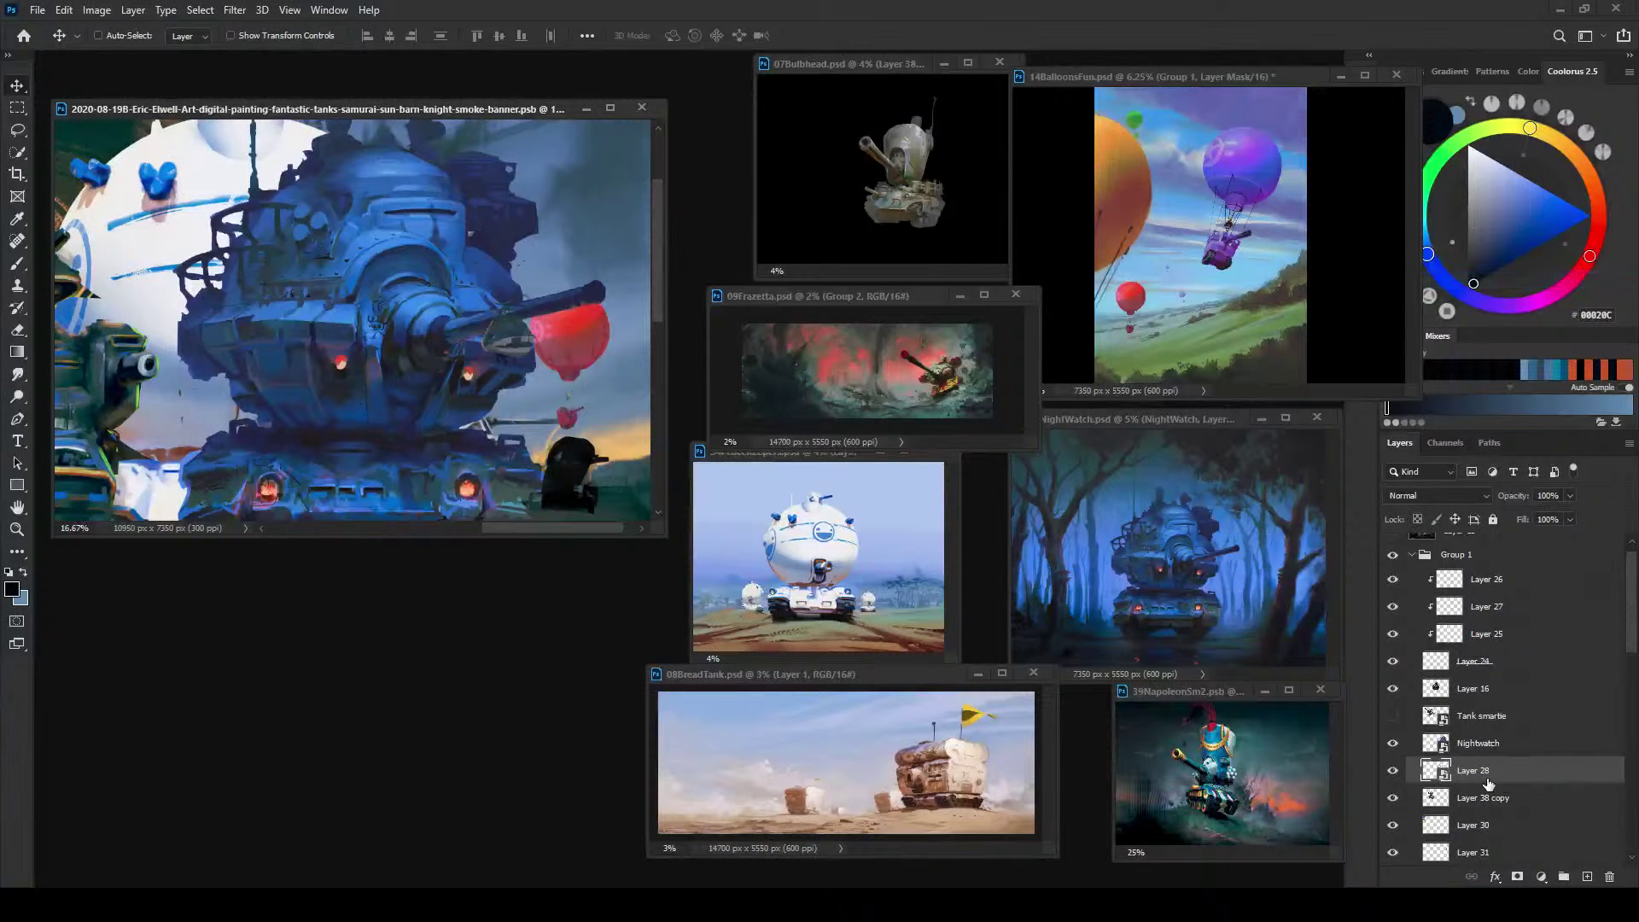
double_click(1472, 772)
text(UNIHAP)
key(Return)
click(1393, 771)
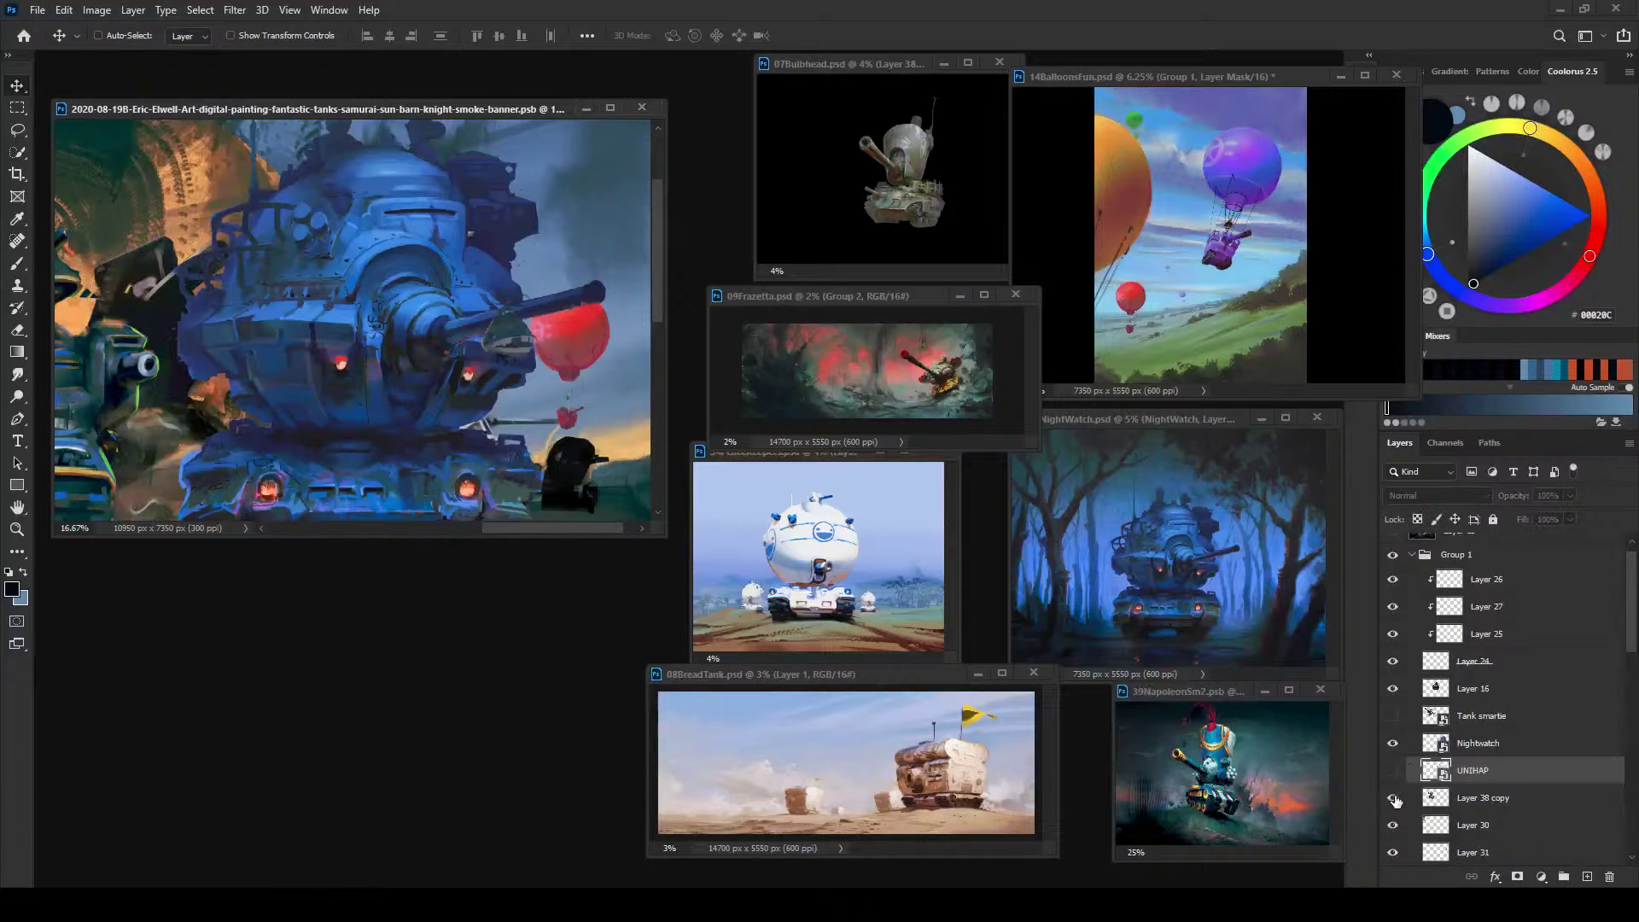
Step: Convert Layer 38 copy, the gray domed tank, to a smart object and rename it "Bulb"
click(1485, 810)
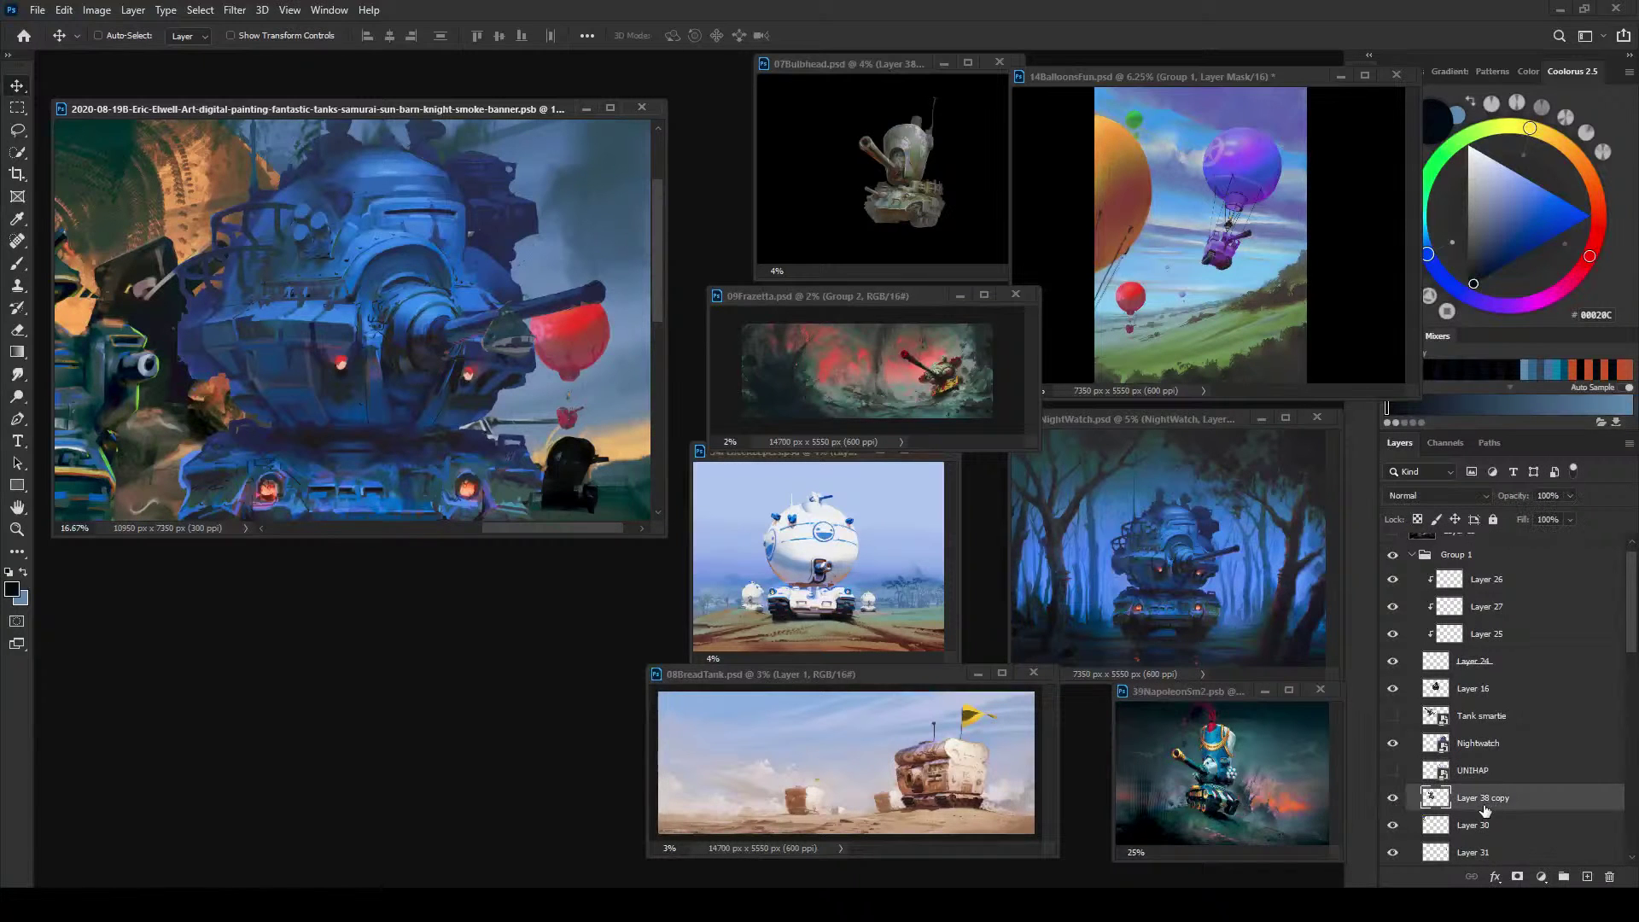
key(ctrl+Page_Up)
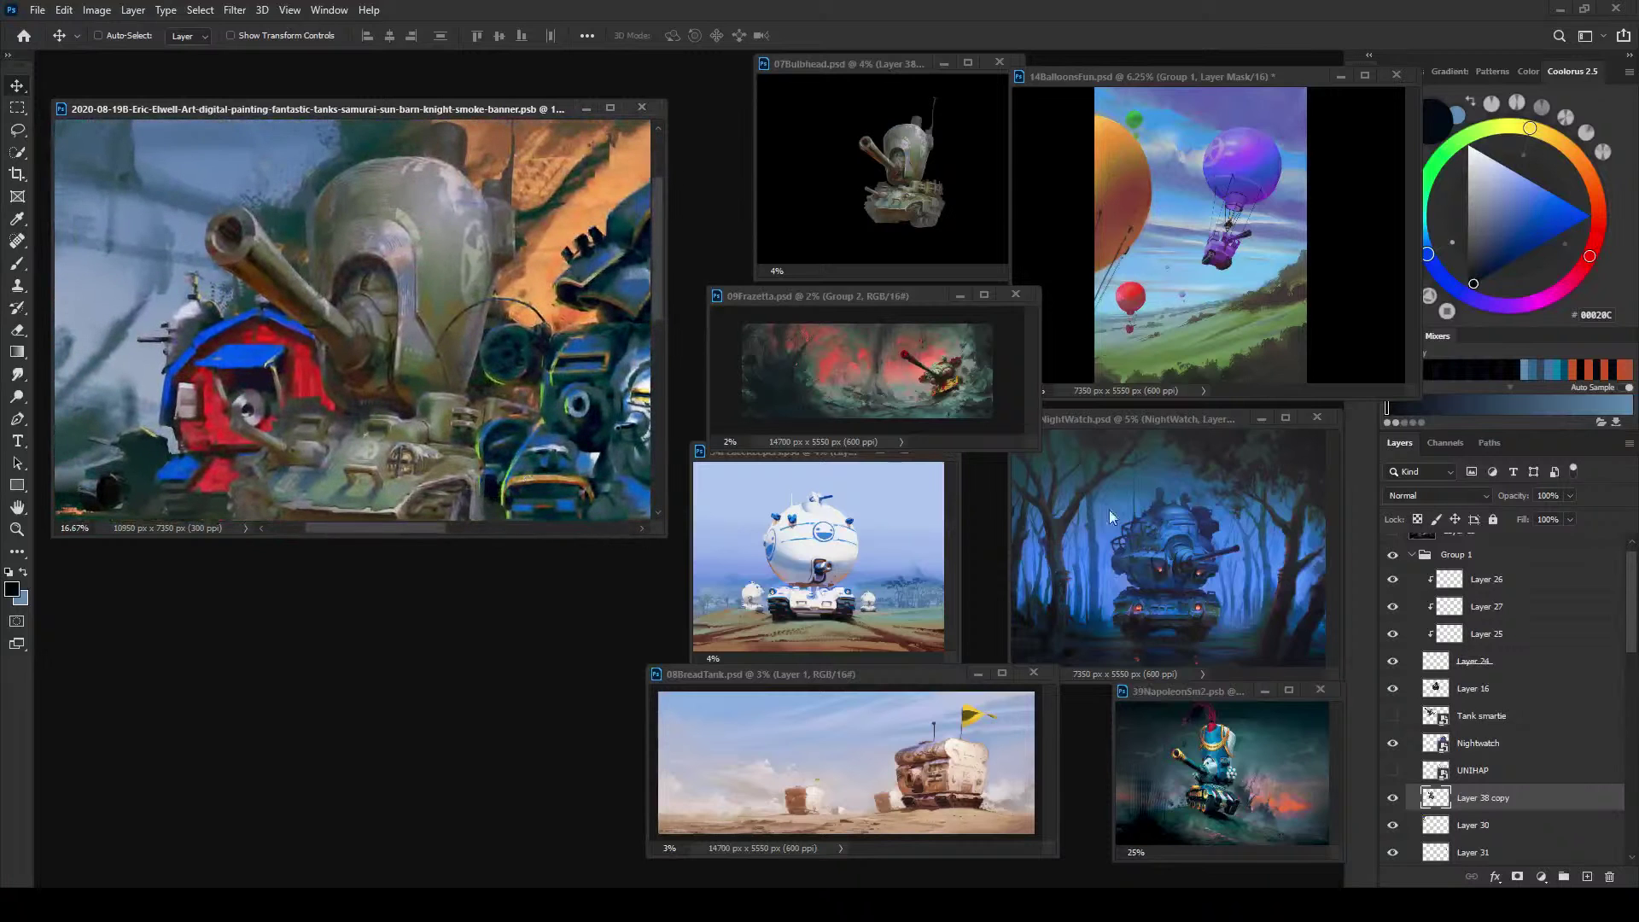
click(1393, 797)
click(1393, 797)
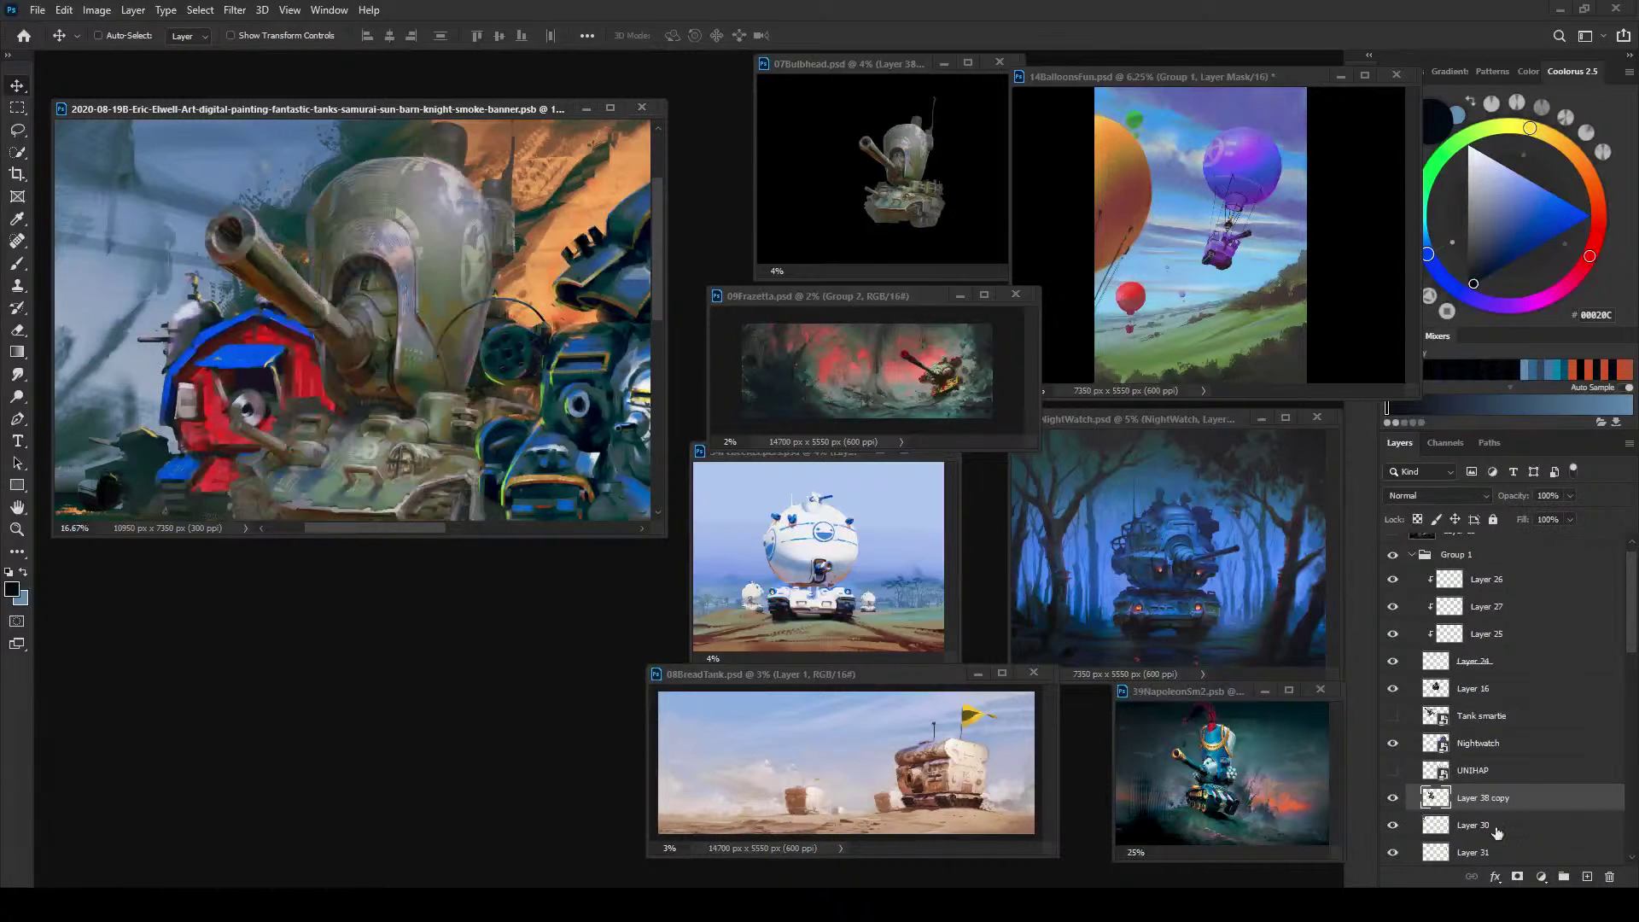
right_click(1528, 797)
click(1476, 334)
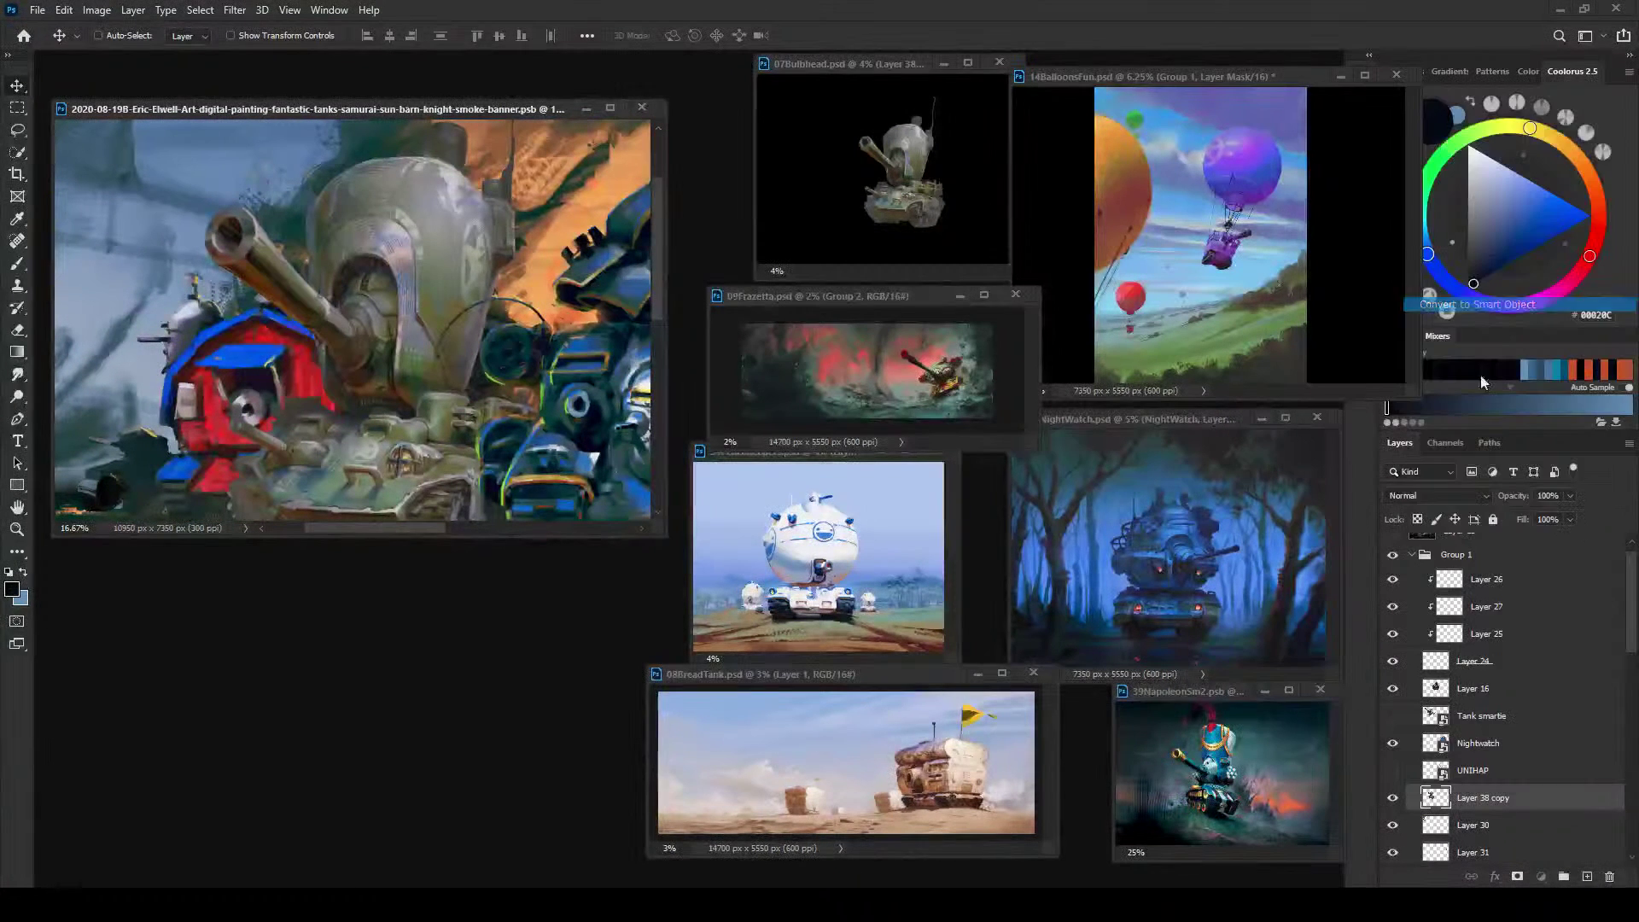
double_click(1484, 798)
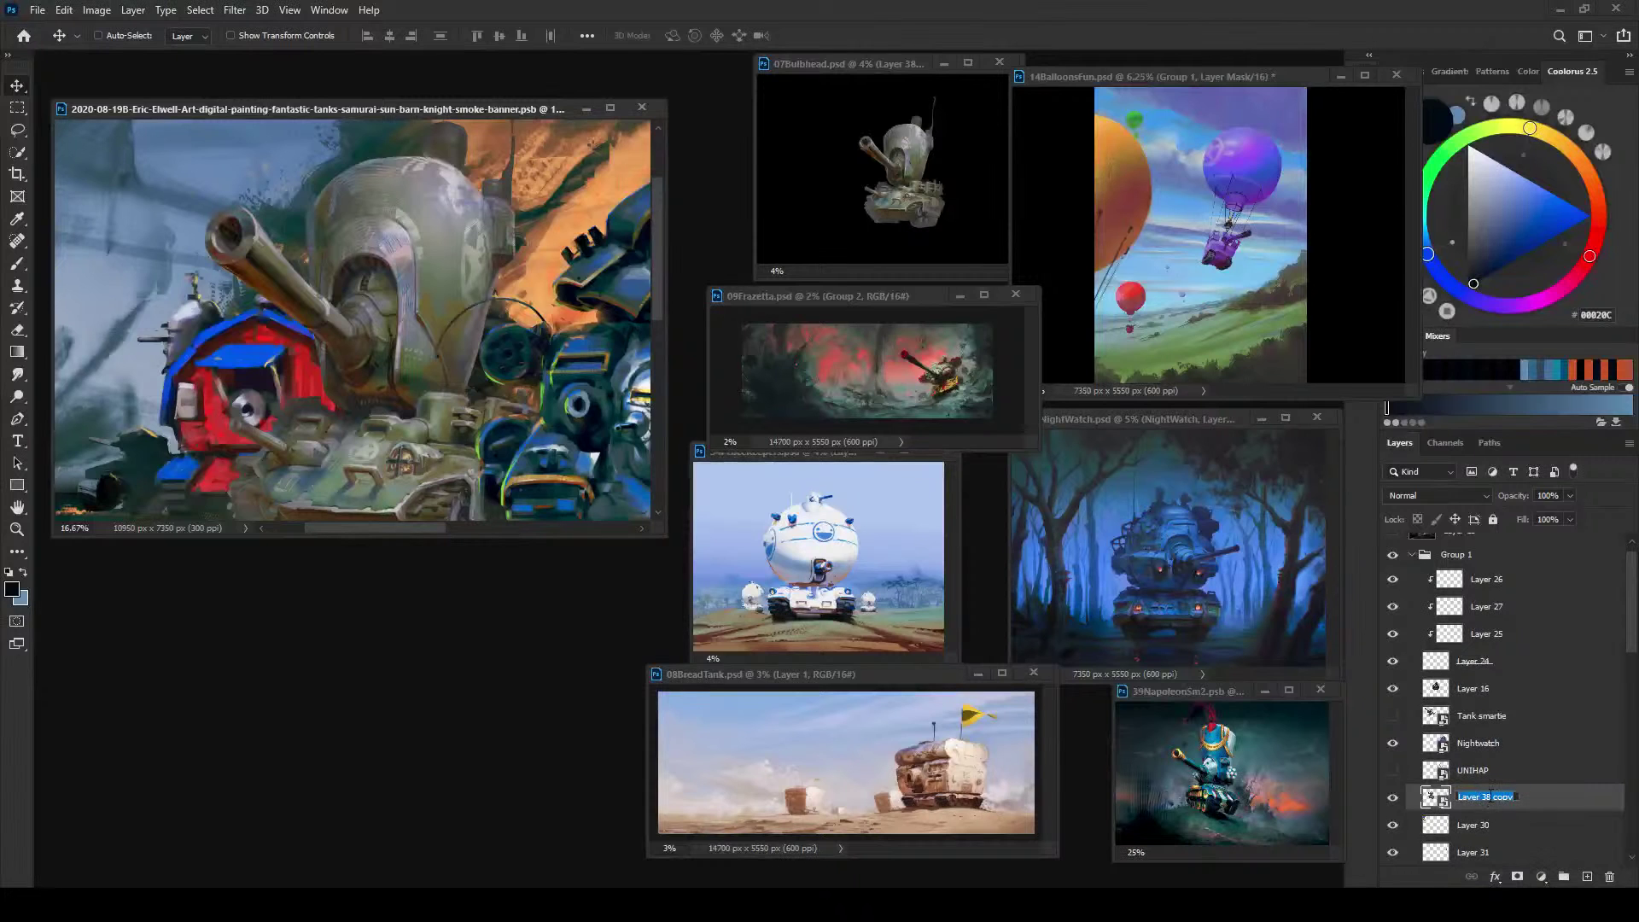
text(Bulb)
key(Return)
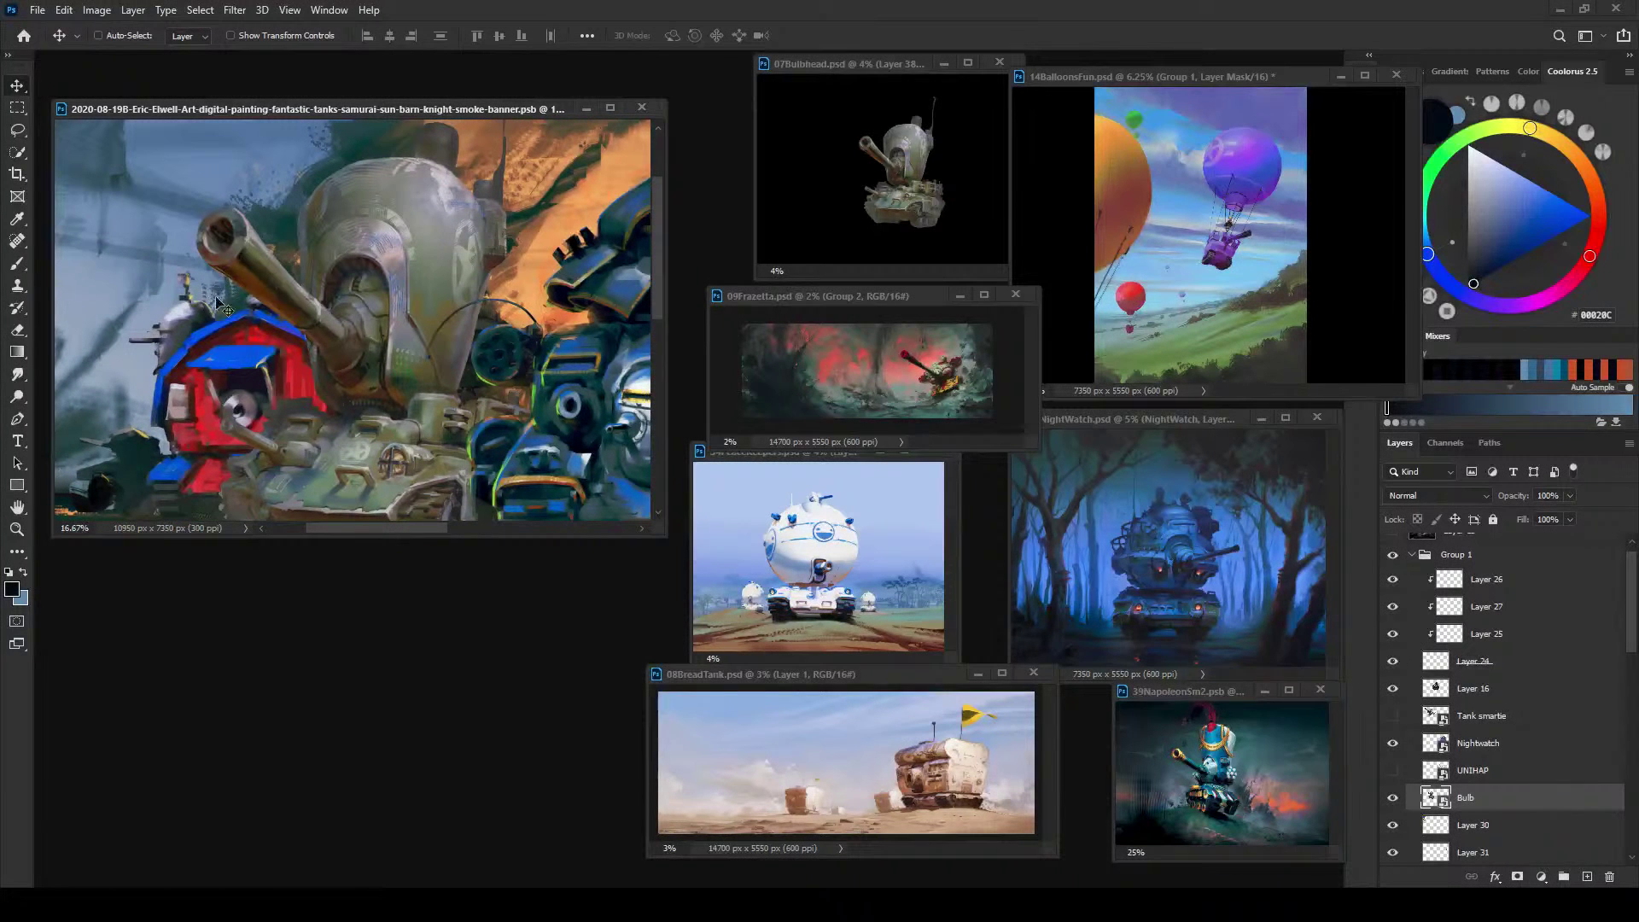
key(space)
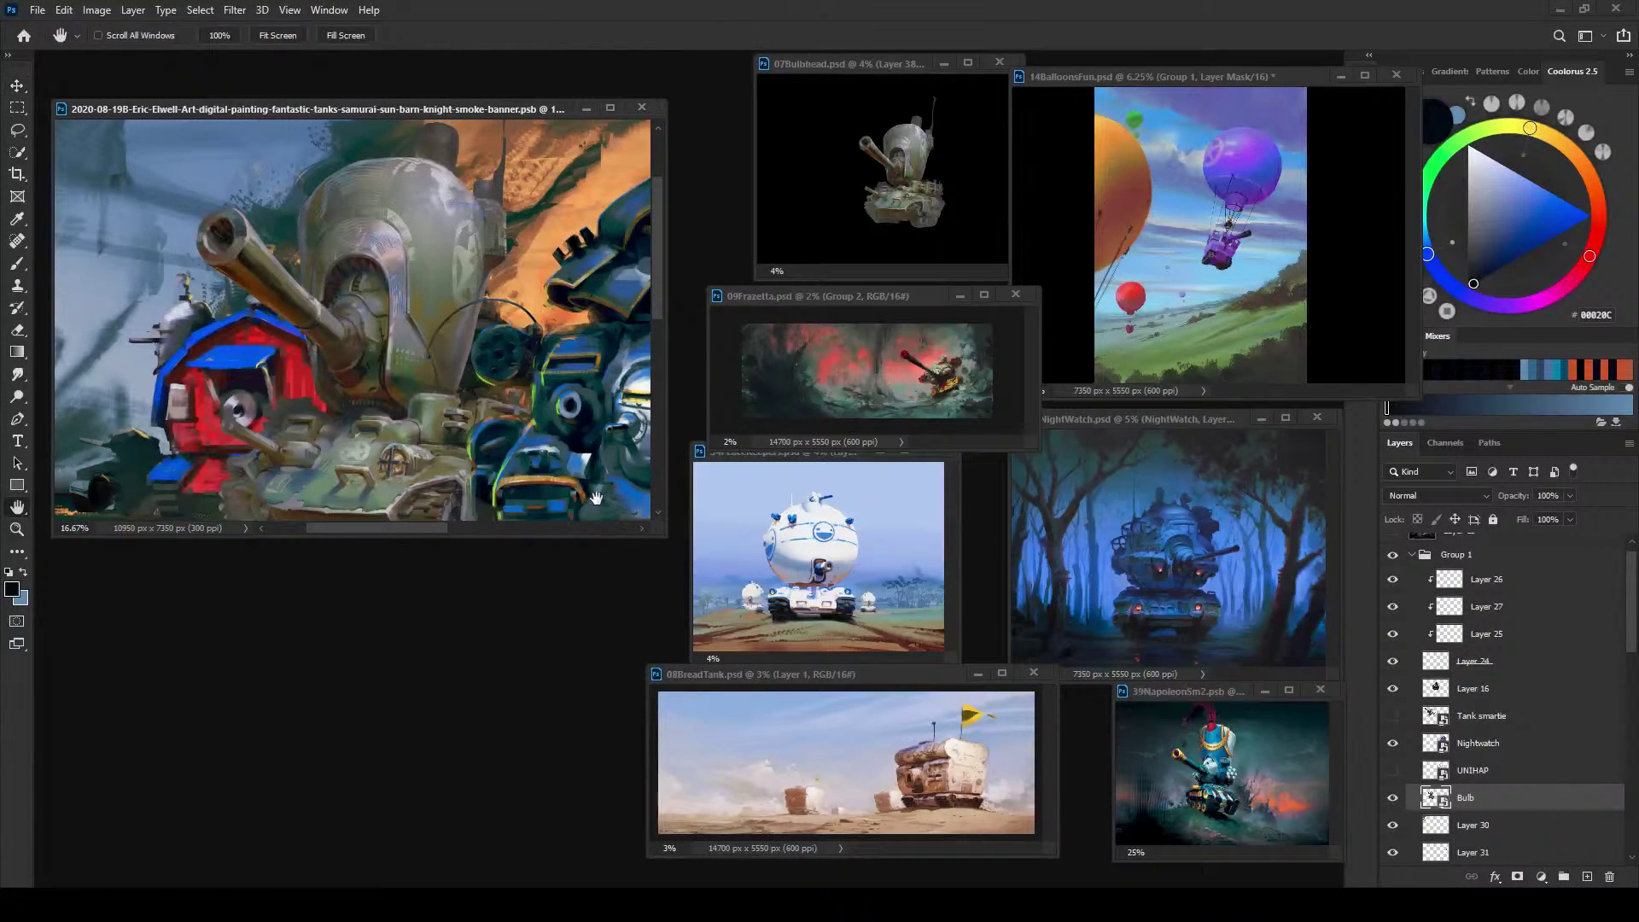
key(ctrl+minus)
key(ctrl+minus)
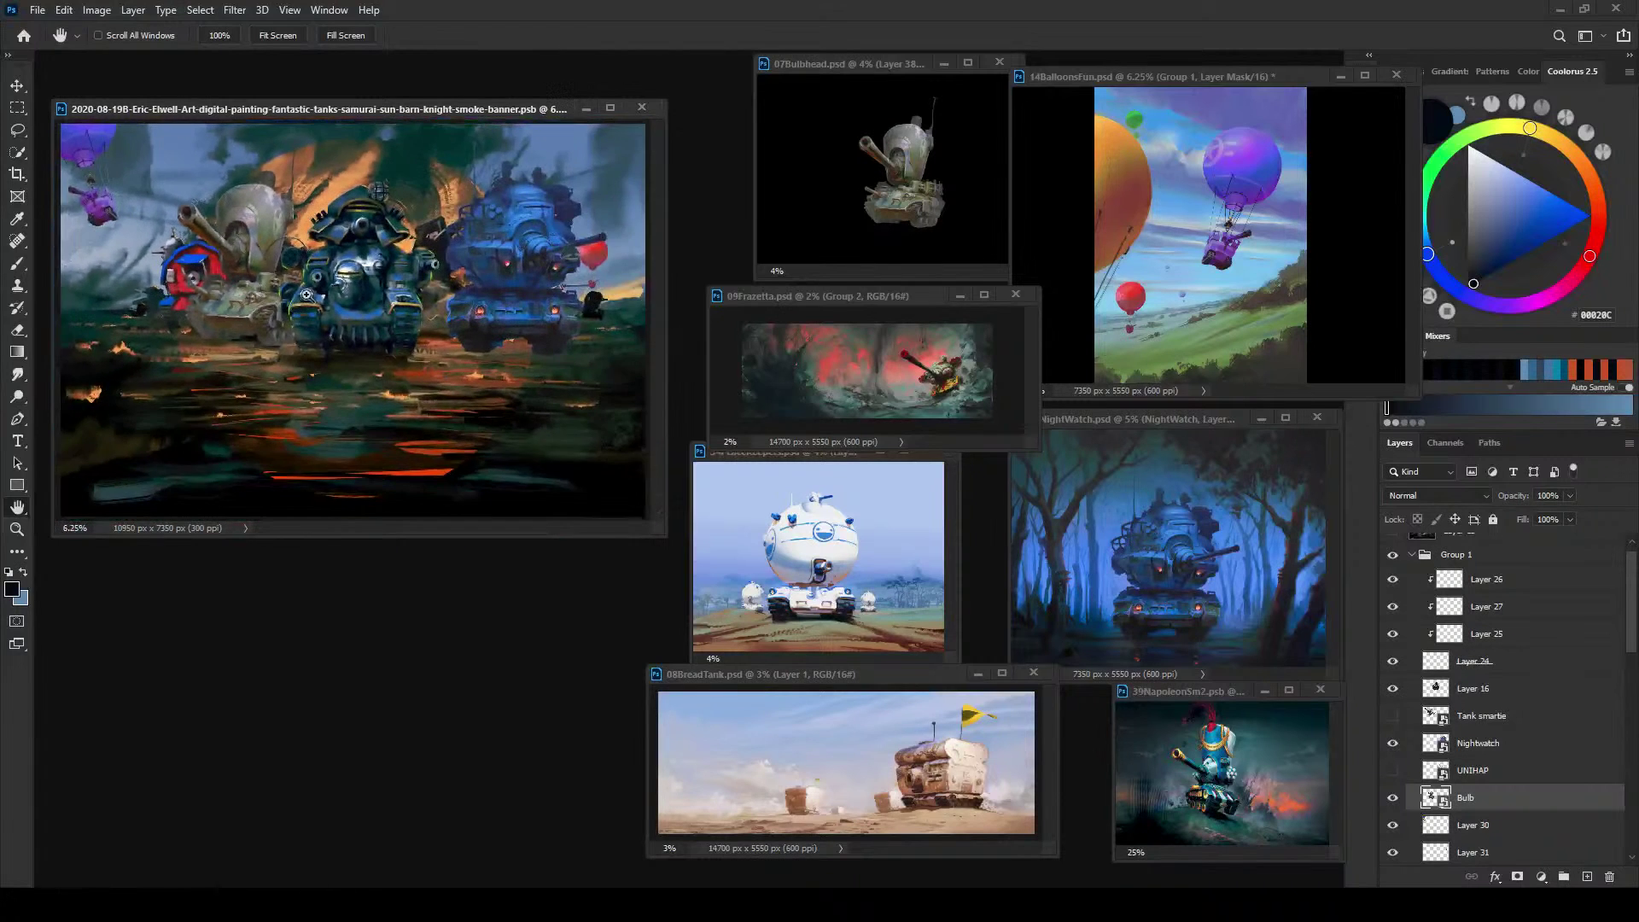
drag(228, 243, 276, 303)
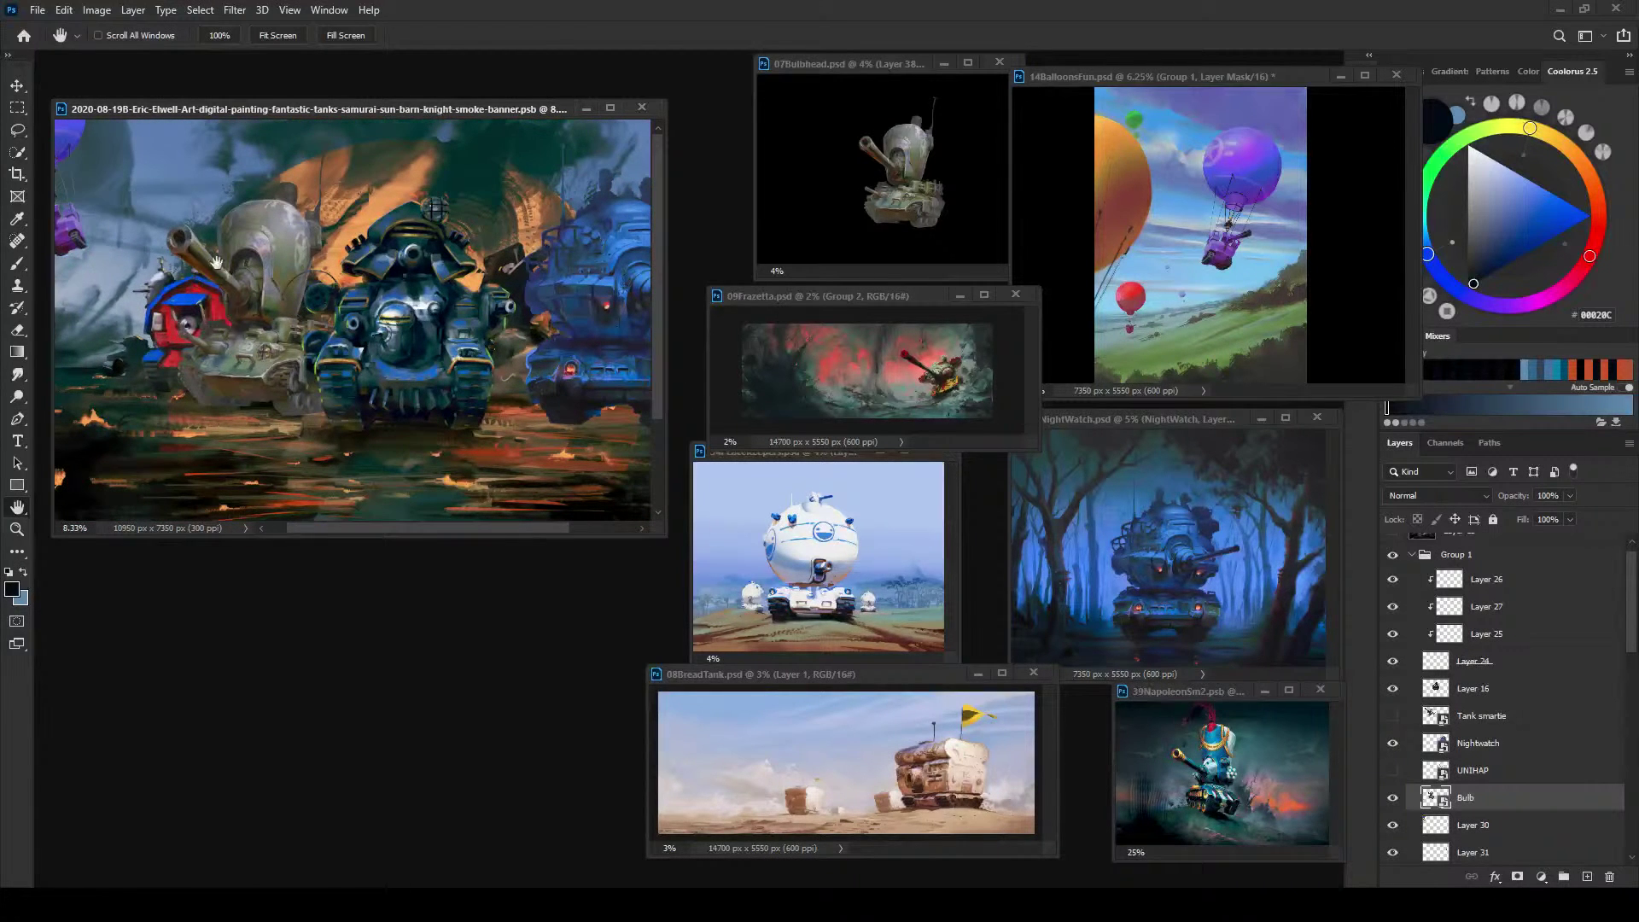
Step: Convert Layer 30 and Layer 31 into smart objects
drag(533, 346, 458, 394)
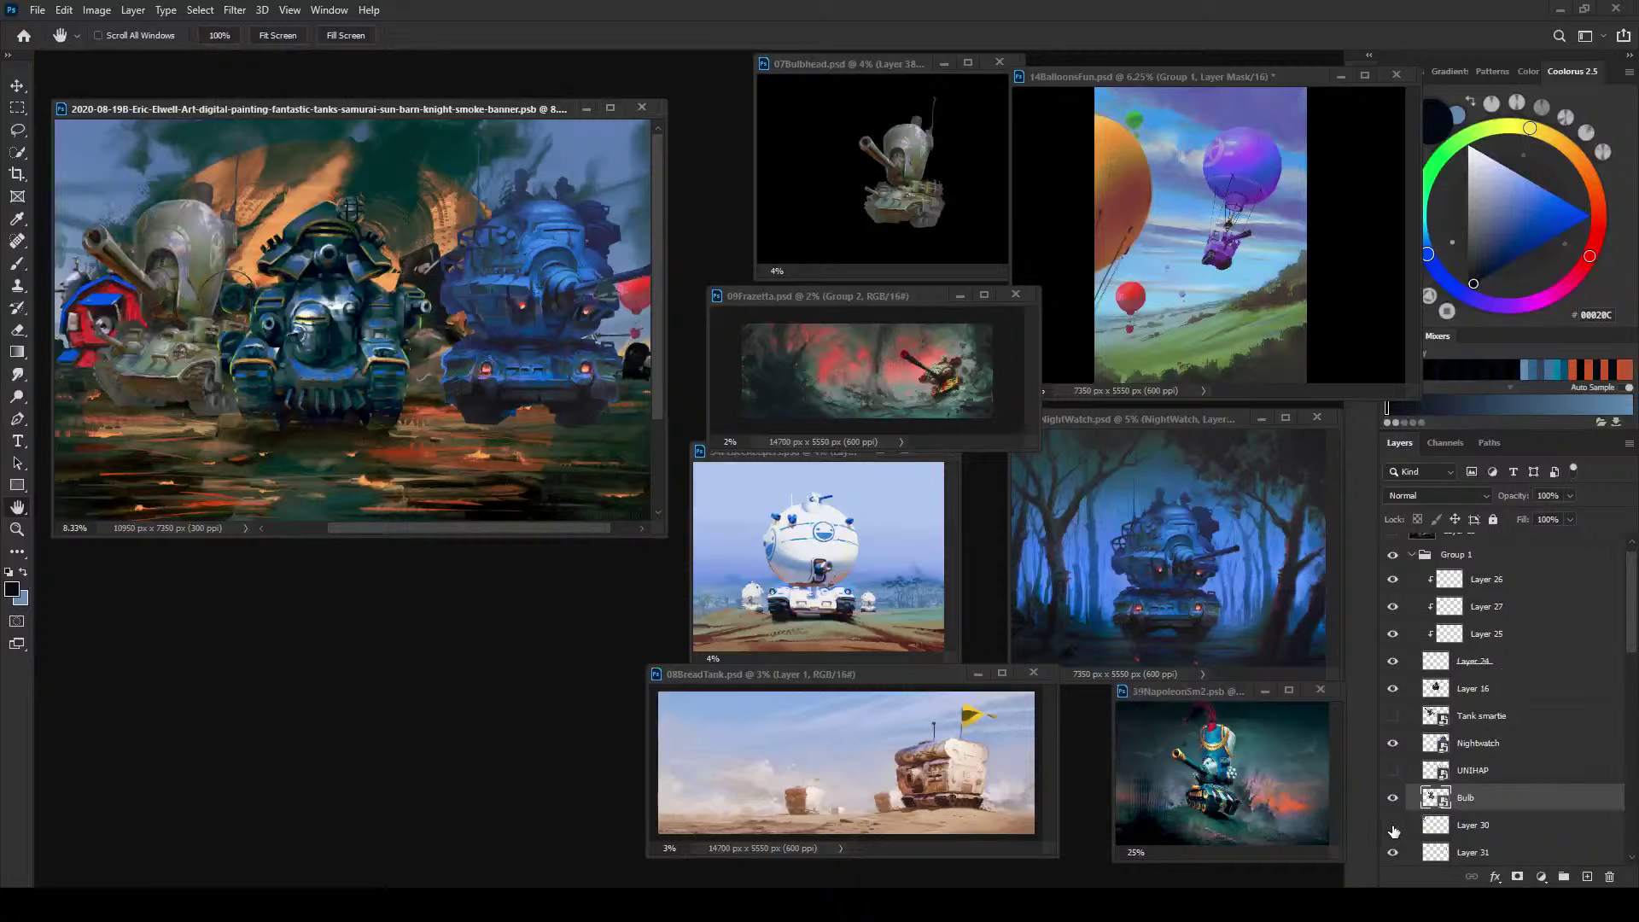
right_click(1470, 832)
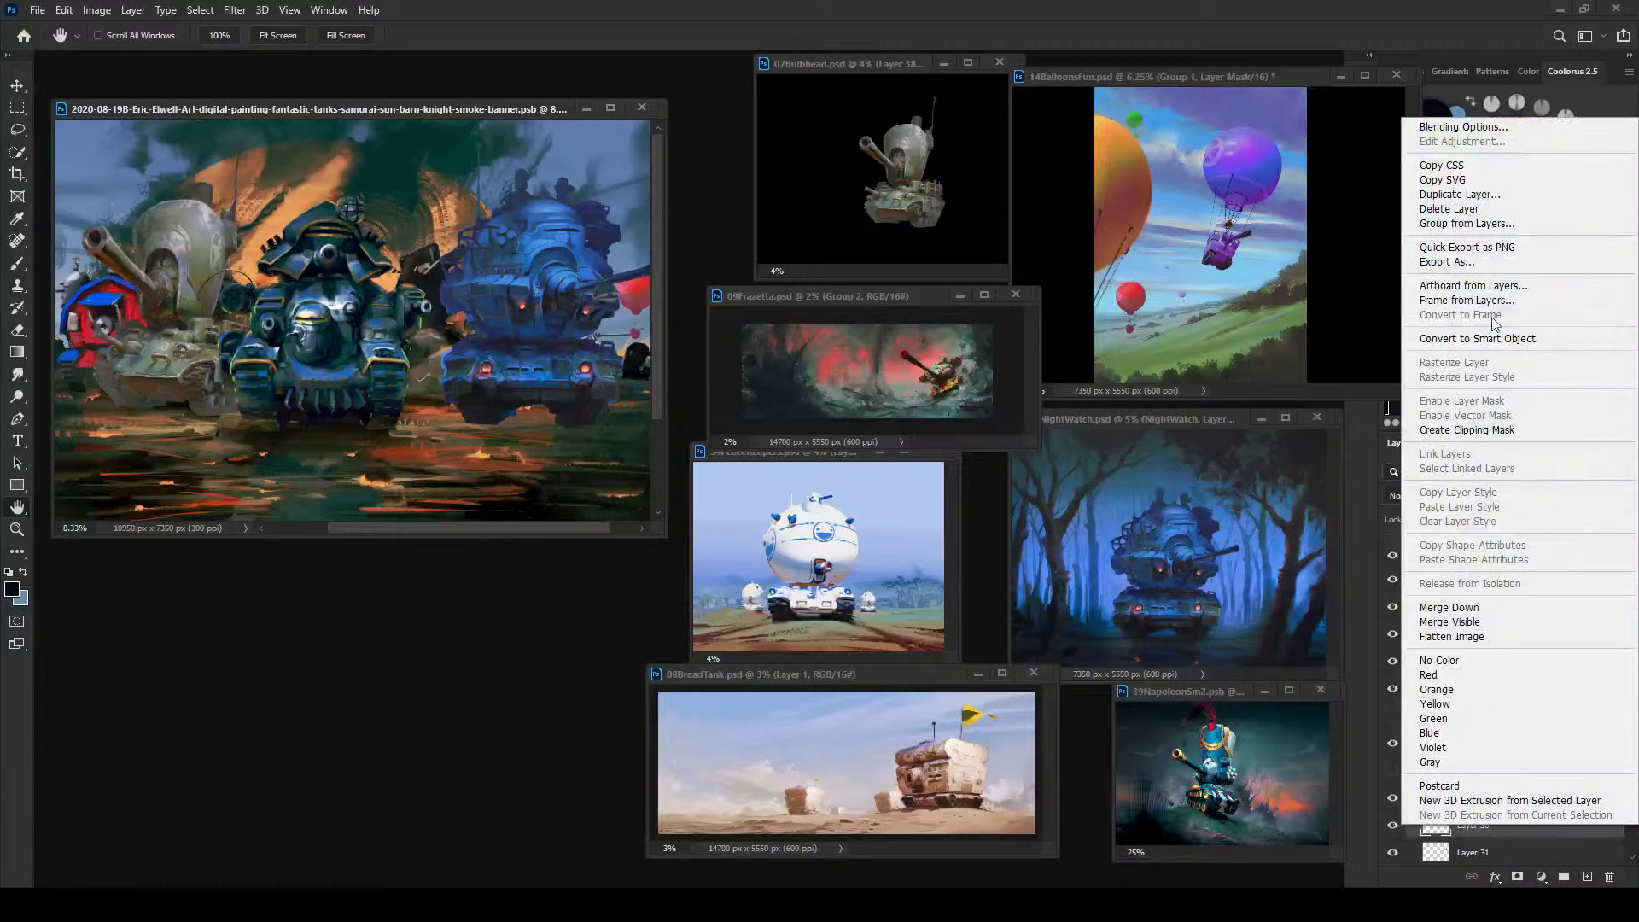
click(1468, 341)
right_click(1517, 853)
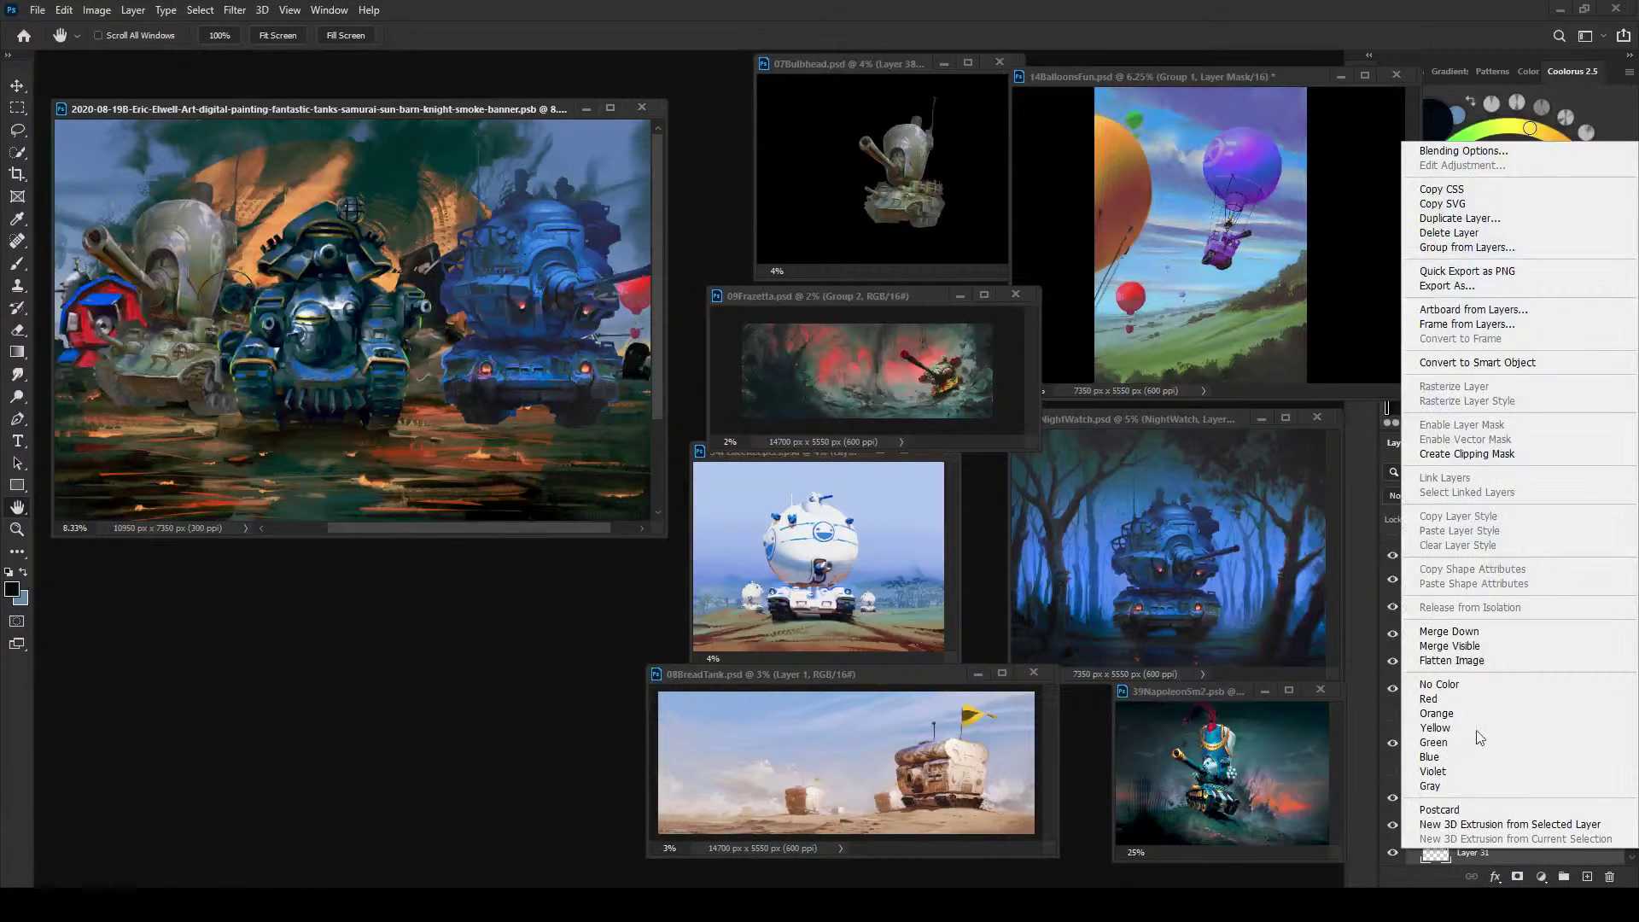
click(1507, 365)
Step: Rename the Layer 30 smart object "Balloon" and the Layer 31 smart object "Red Balloon"
click(1484, 826)
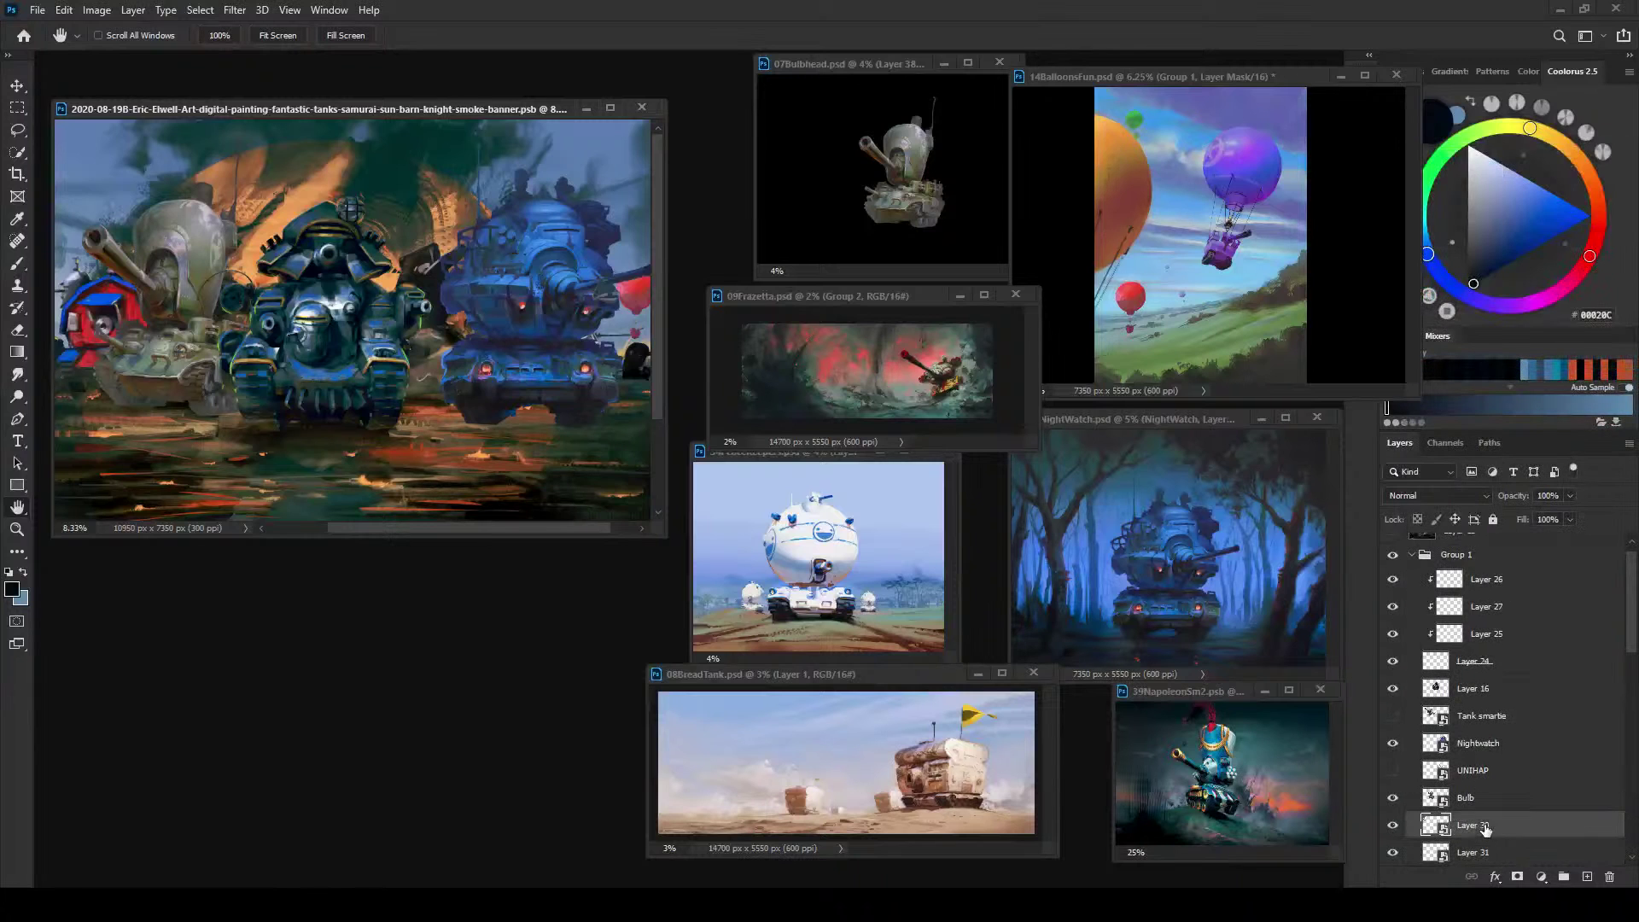
double_click(1484, 825)
text(Balloon)
double_click(1478, 852)
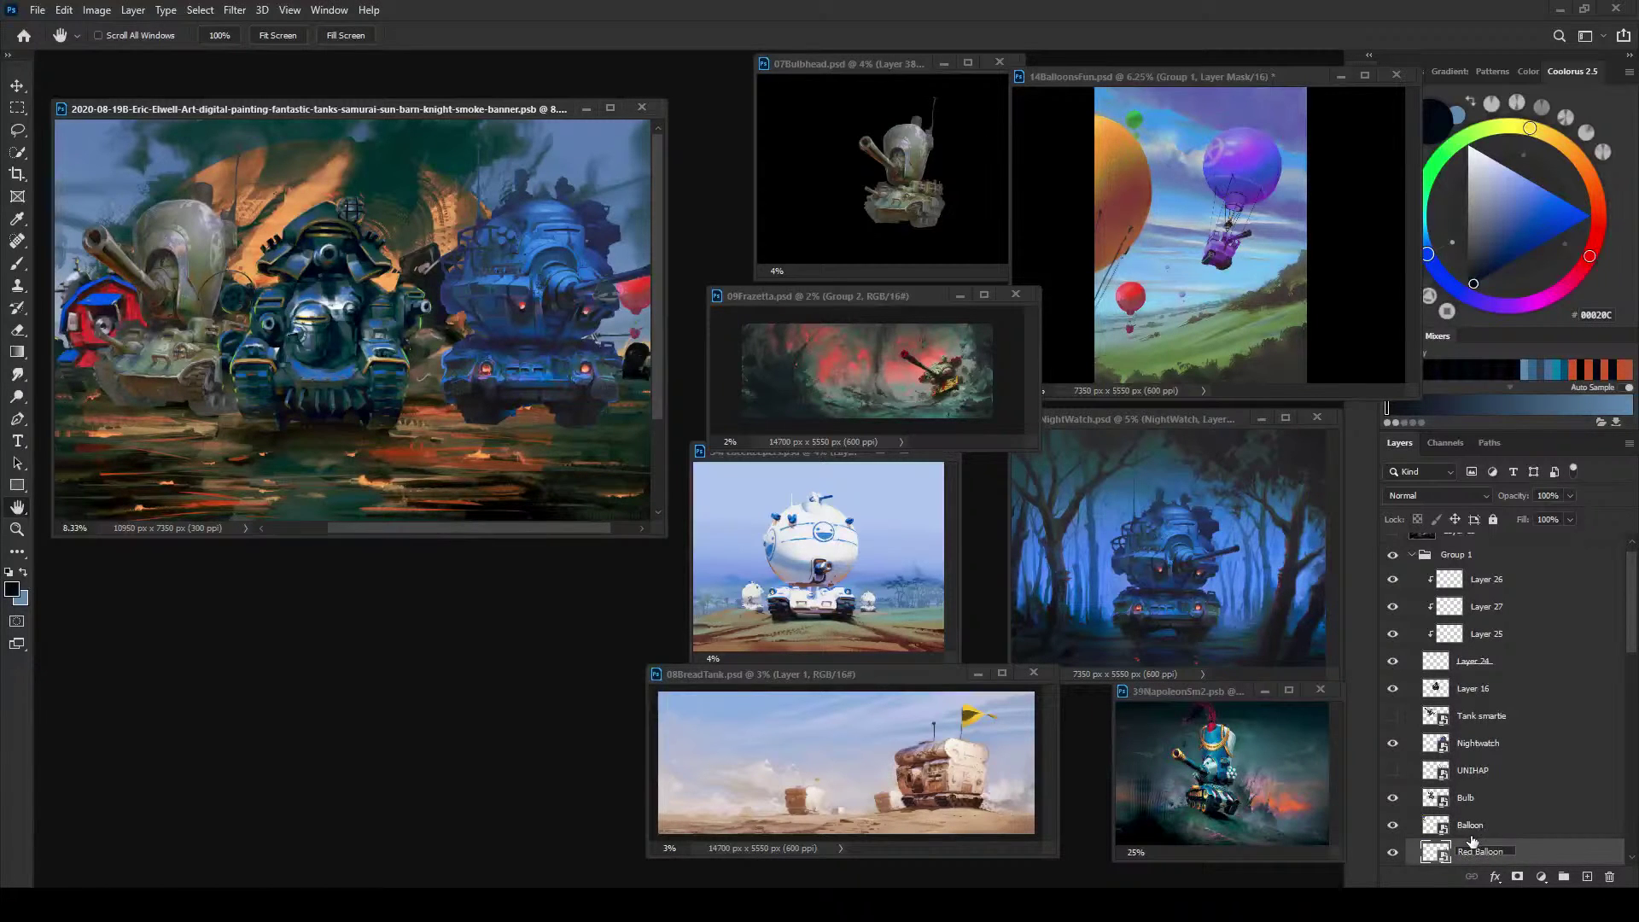
key(Return)
click(1485, 827)
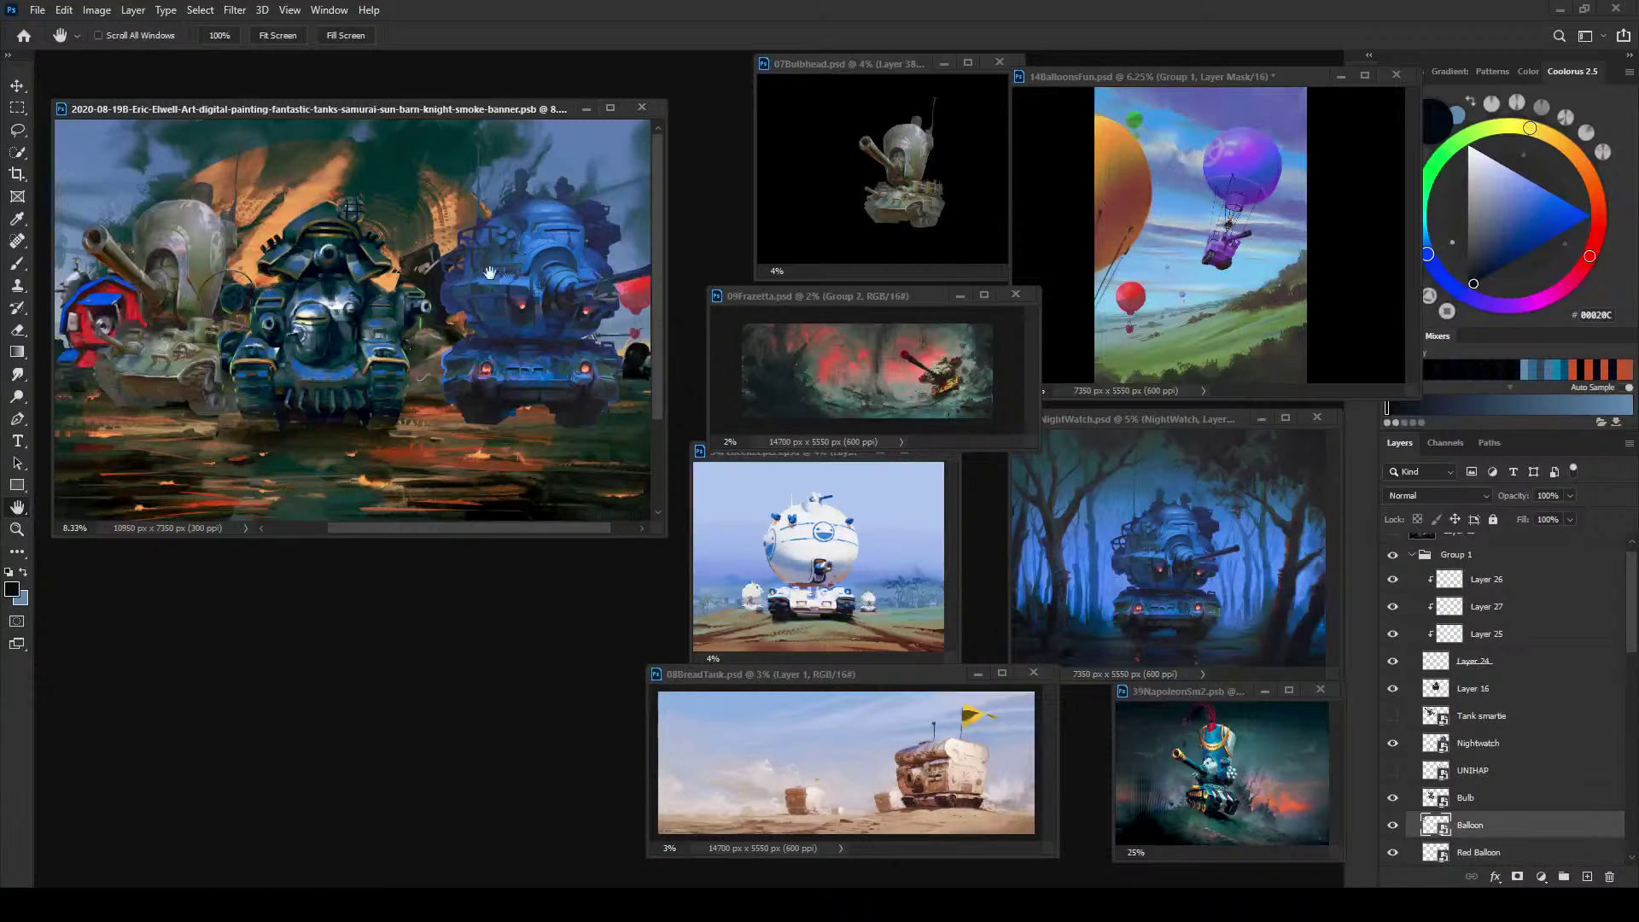
Step: Close the 07Bulbhead.psd and 14BalloonsFun.psd source documents without saving their changes
key(ctrl+minus)
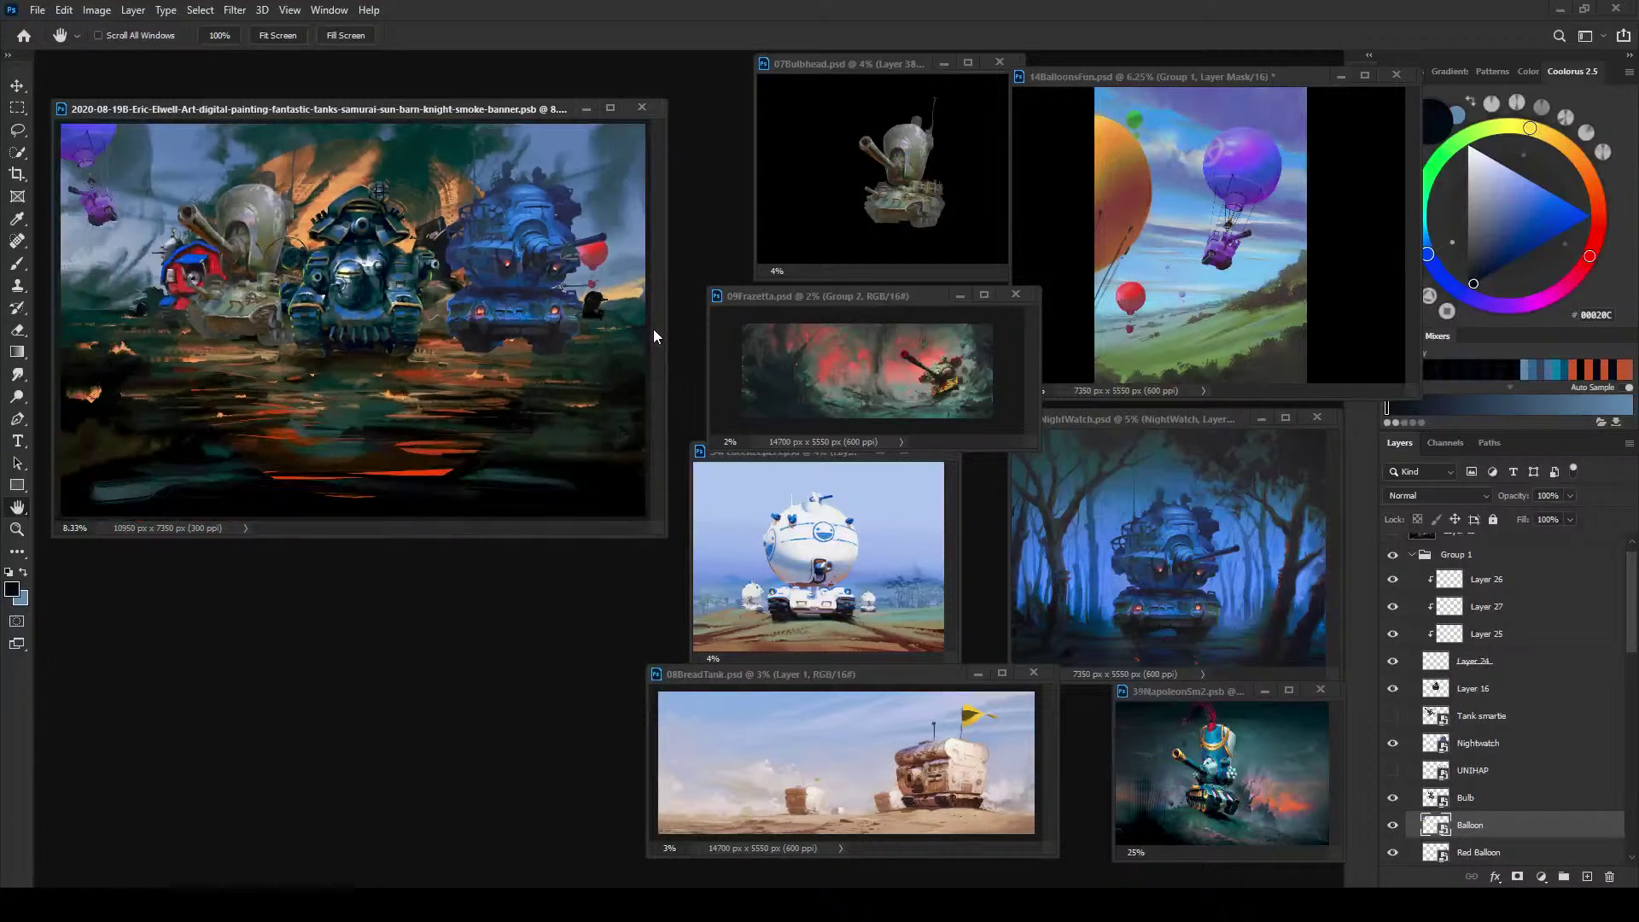
key(ctrl+minus)
key(ctrl+plus)
drag(1001, 67, 974, 76)
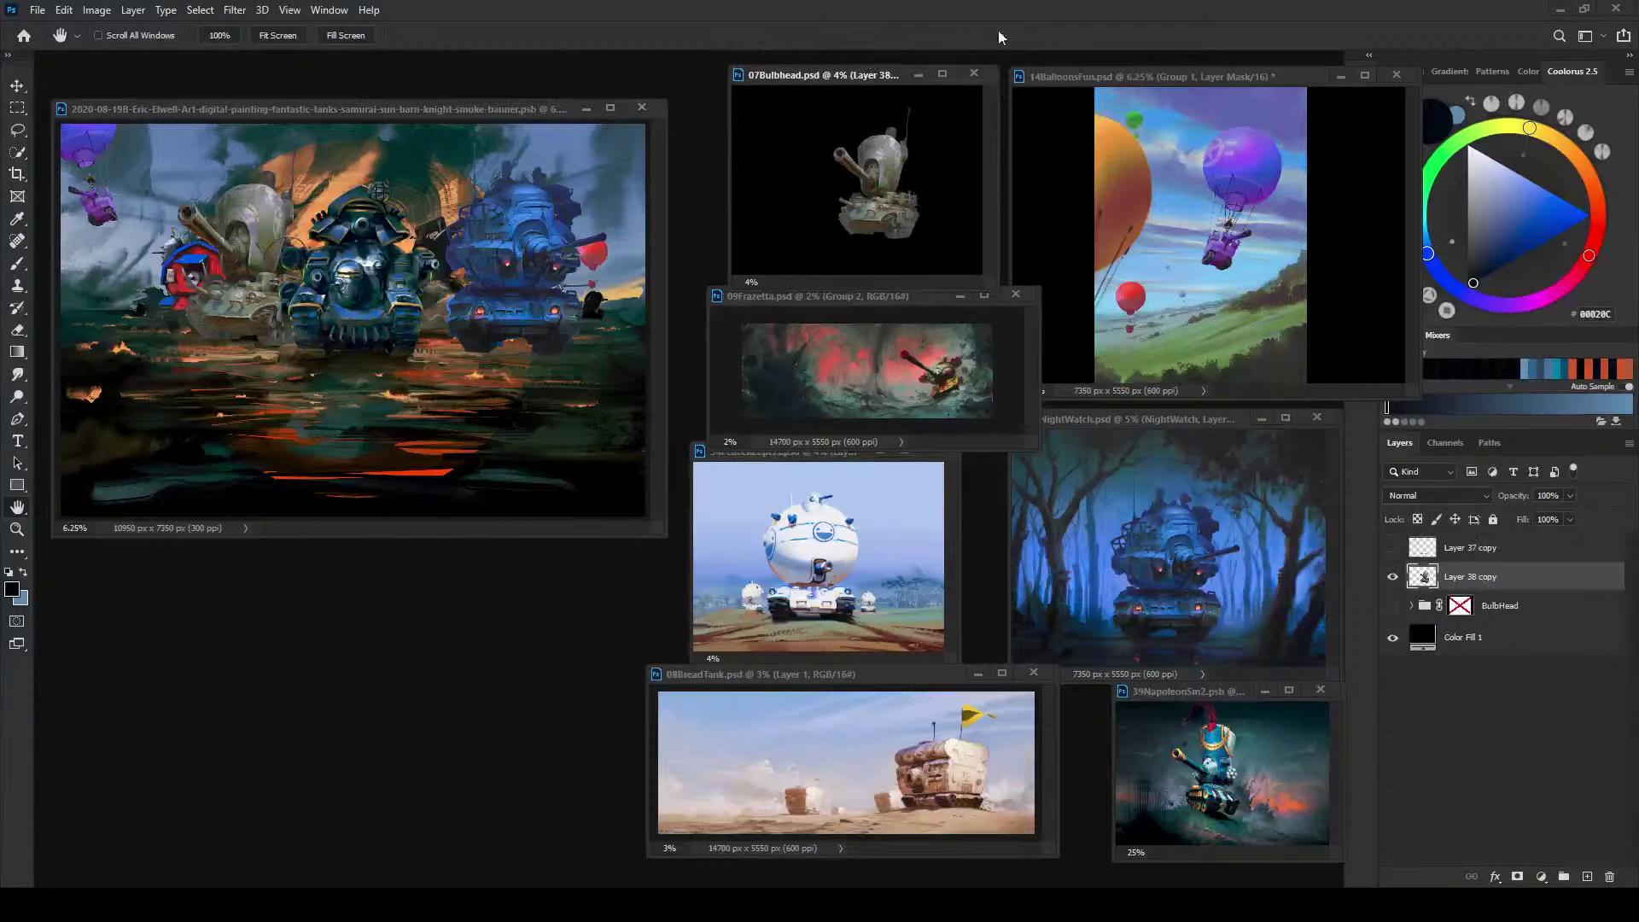
click(974, 77)
click(817, 339)
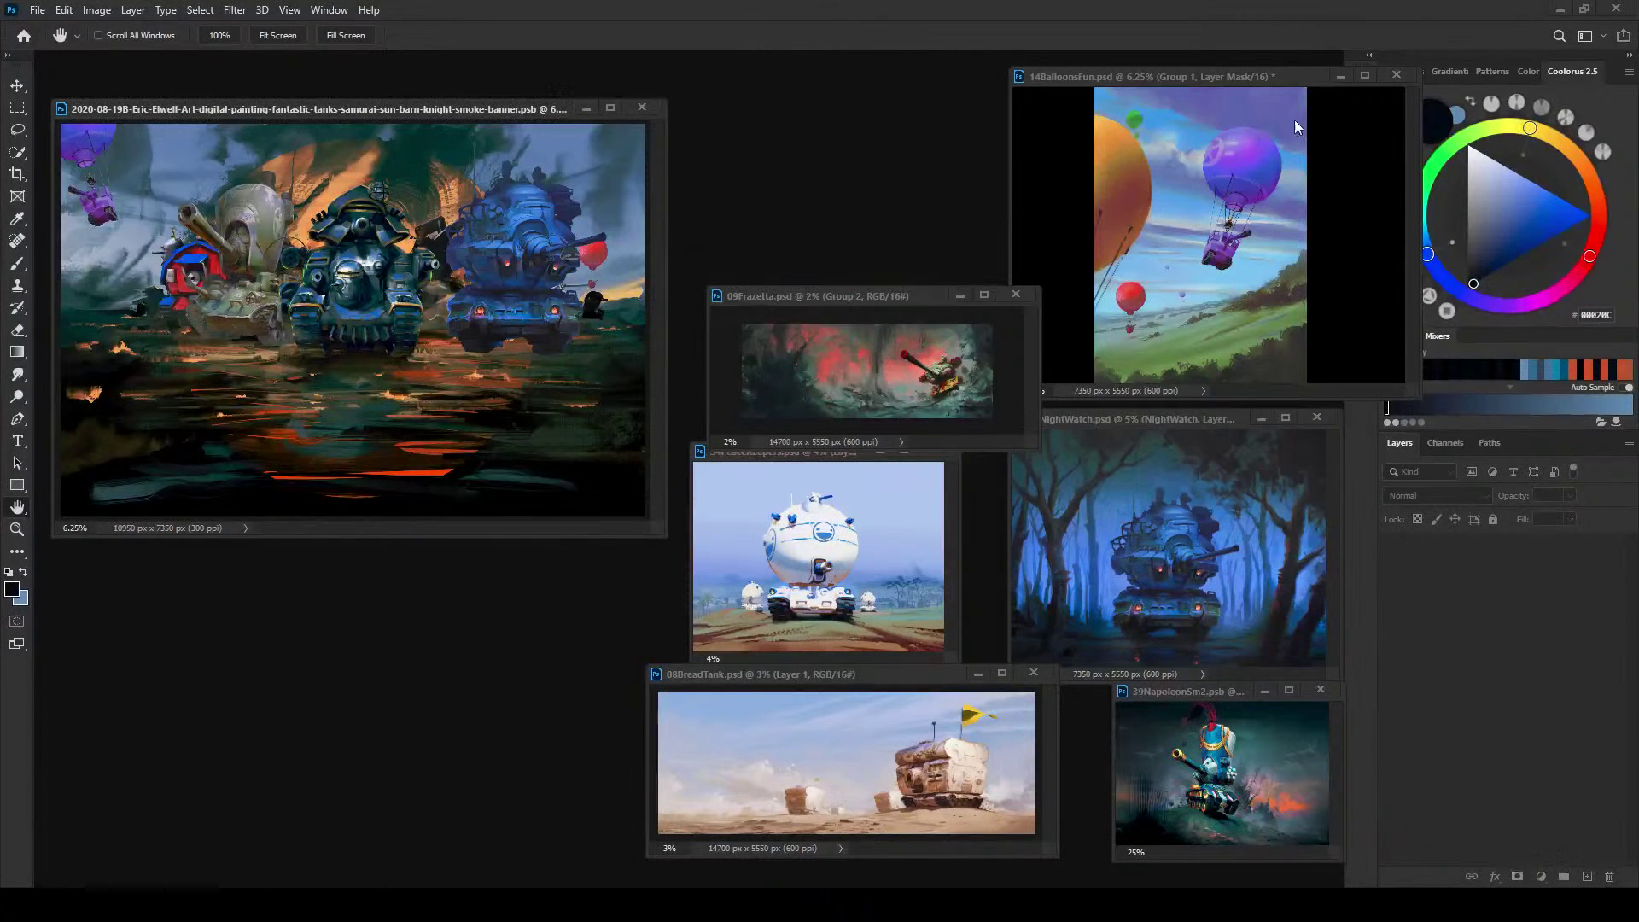
click(1396, 75)
click(818, 340)
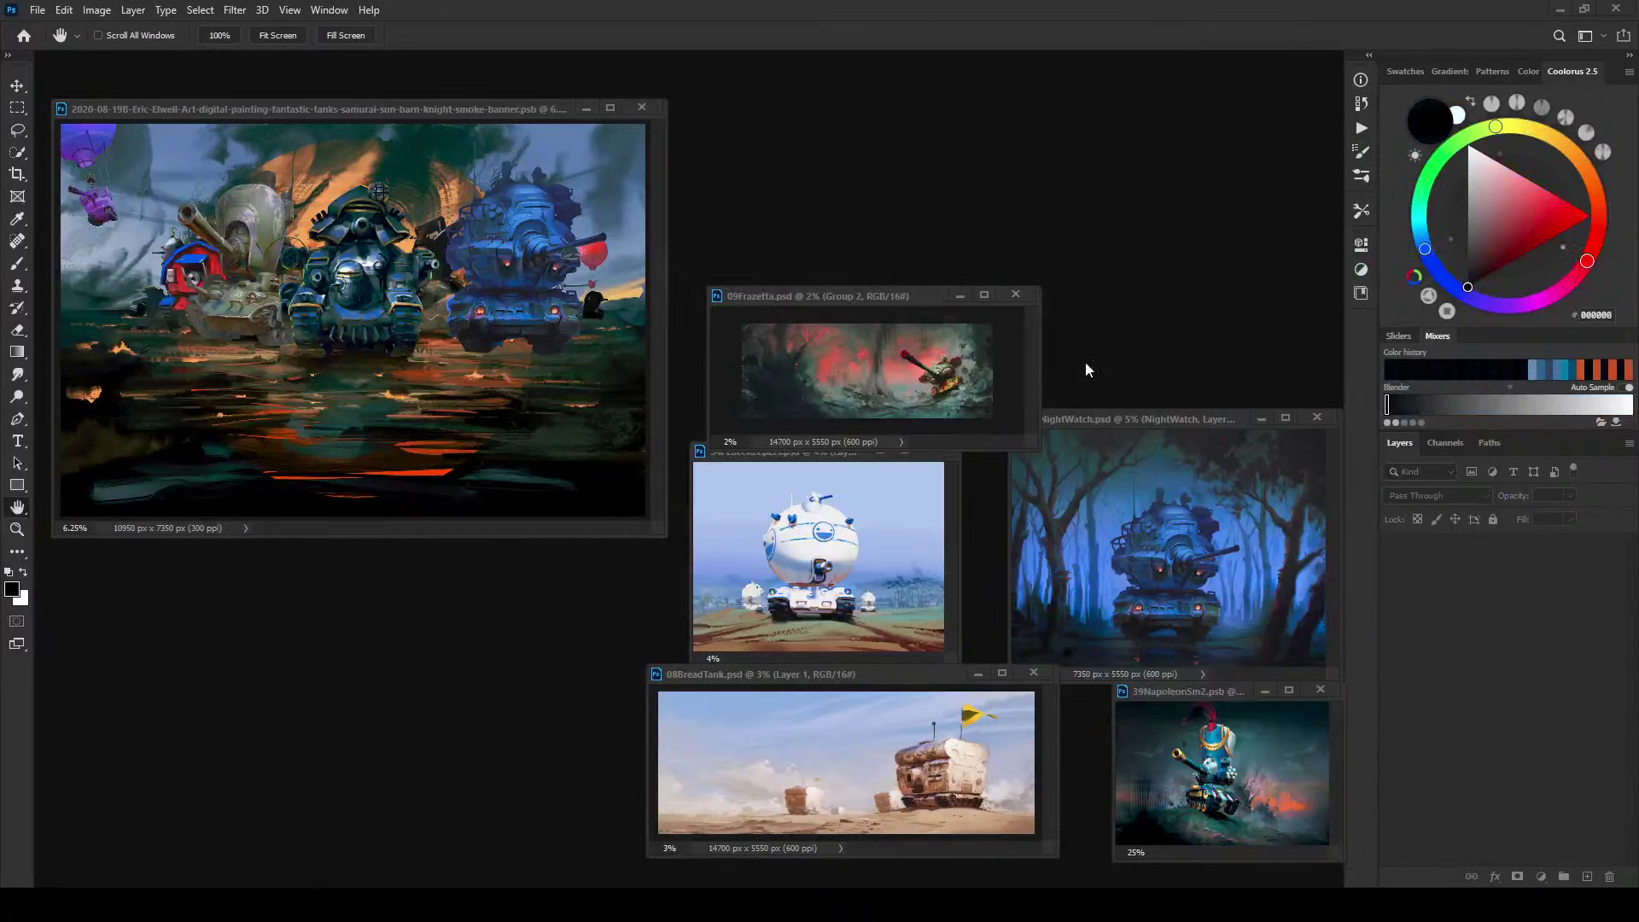
Step: Close the 34PeaceKeepers.psd, 09Frazetta.psd and NightWatch source documents, discarding the changes to 34PeaceKeepers.psd
click(935, 450)
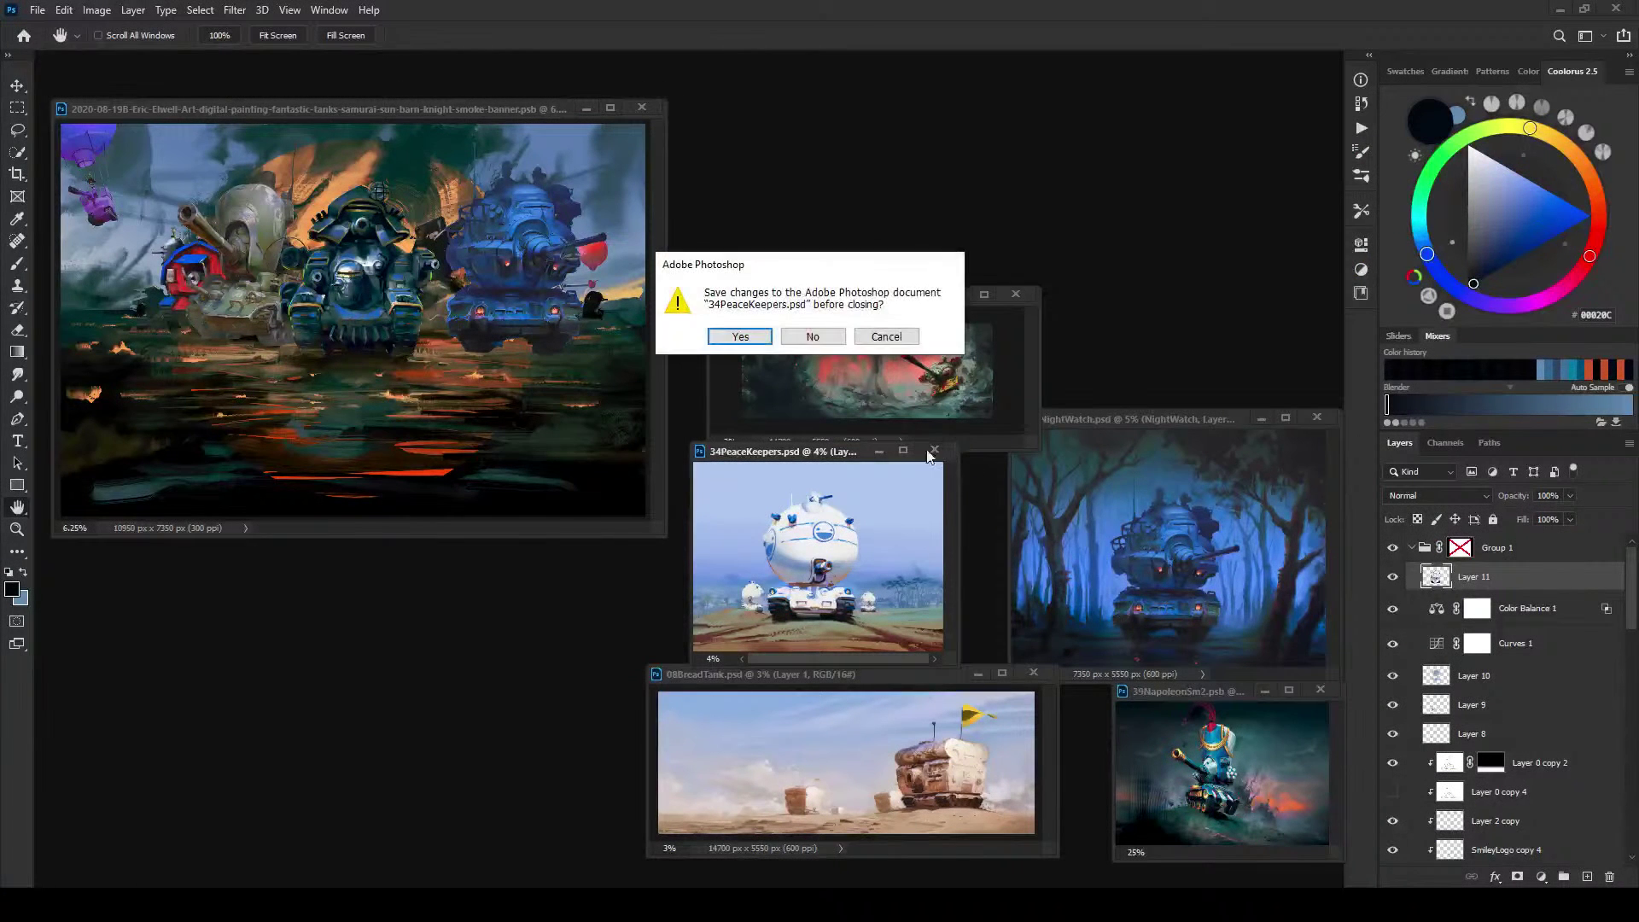
click(815, 340)
click(1016, 294)
drag(1212, 418, 993, 268)
click(1101, 267)
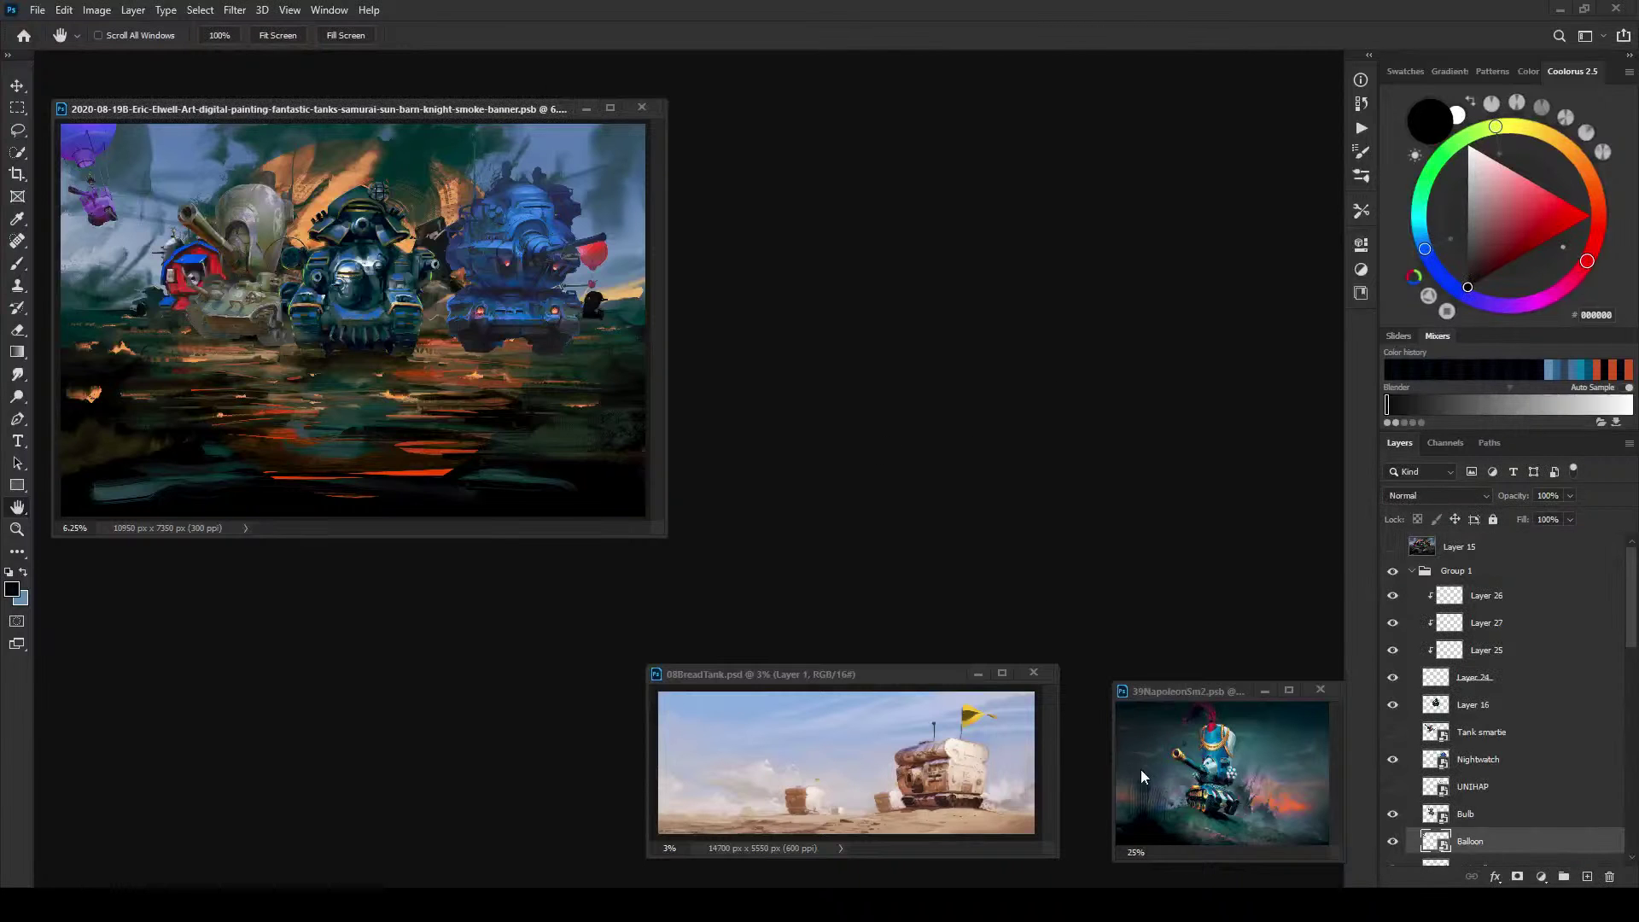
Step: Dock the floating banner document as a tab filling the workspace
mouse_move(445, 115)
mouse_down()
mouse_move(659, 145)
mouse_move(700, 48)
mouse_move(703, 68)
mouse_up()
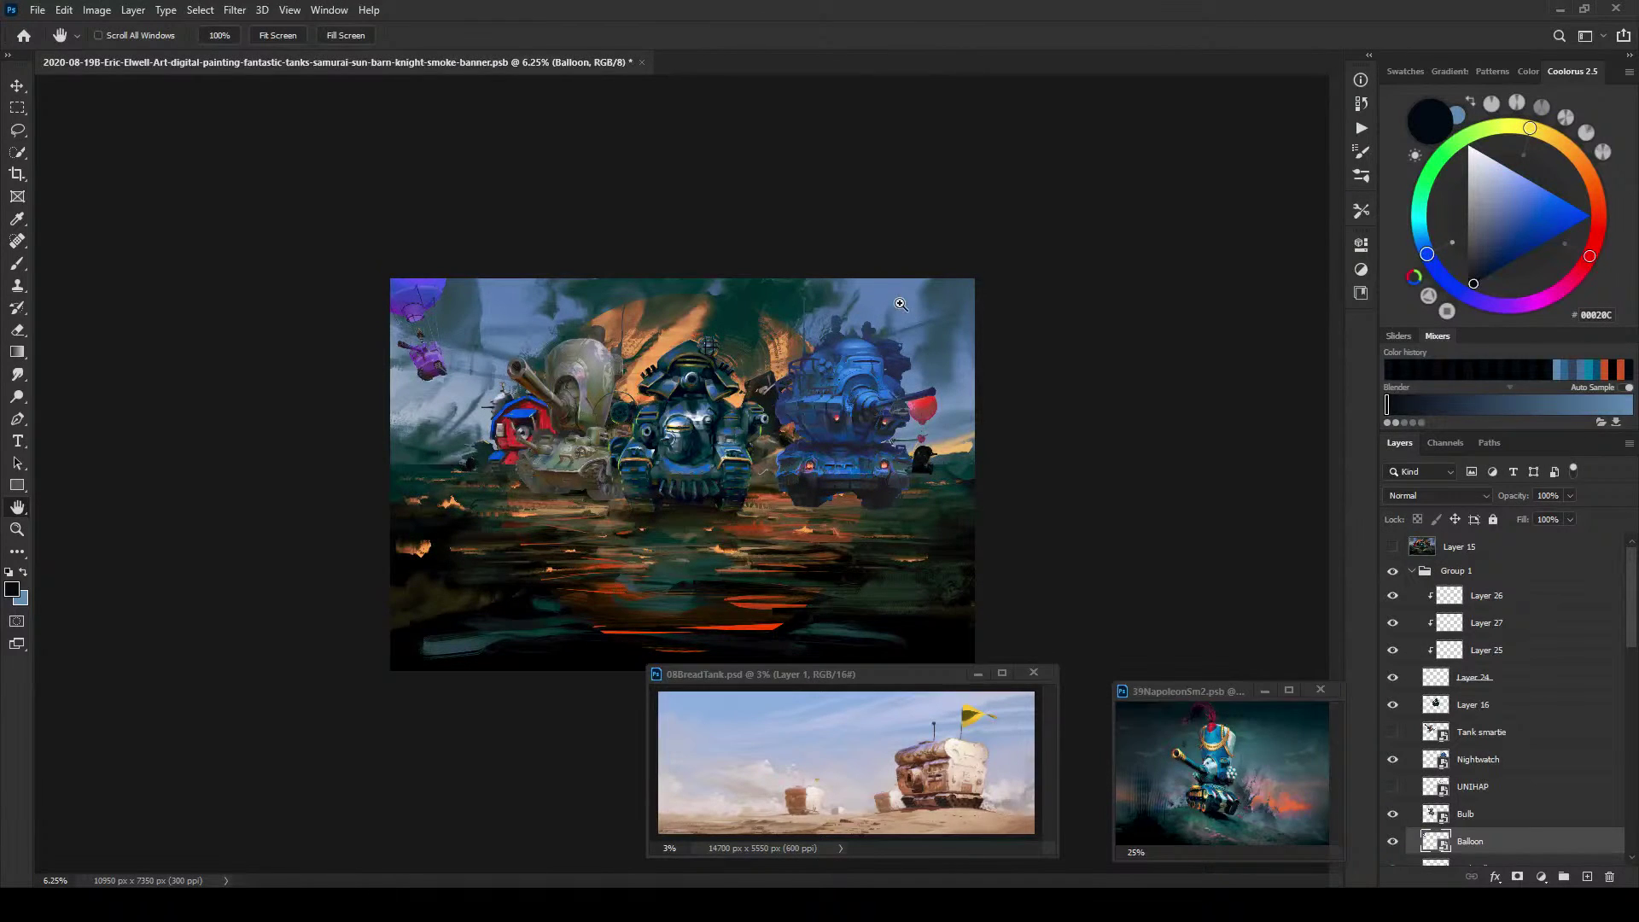
key(ctrl+plus)
key(ctrl+plus)
key(ctrl+plus)
key(ctrl+minus)
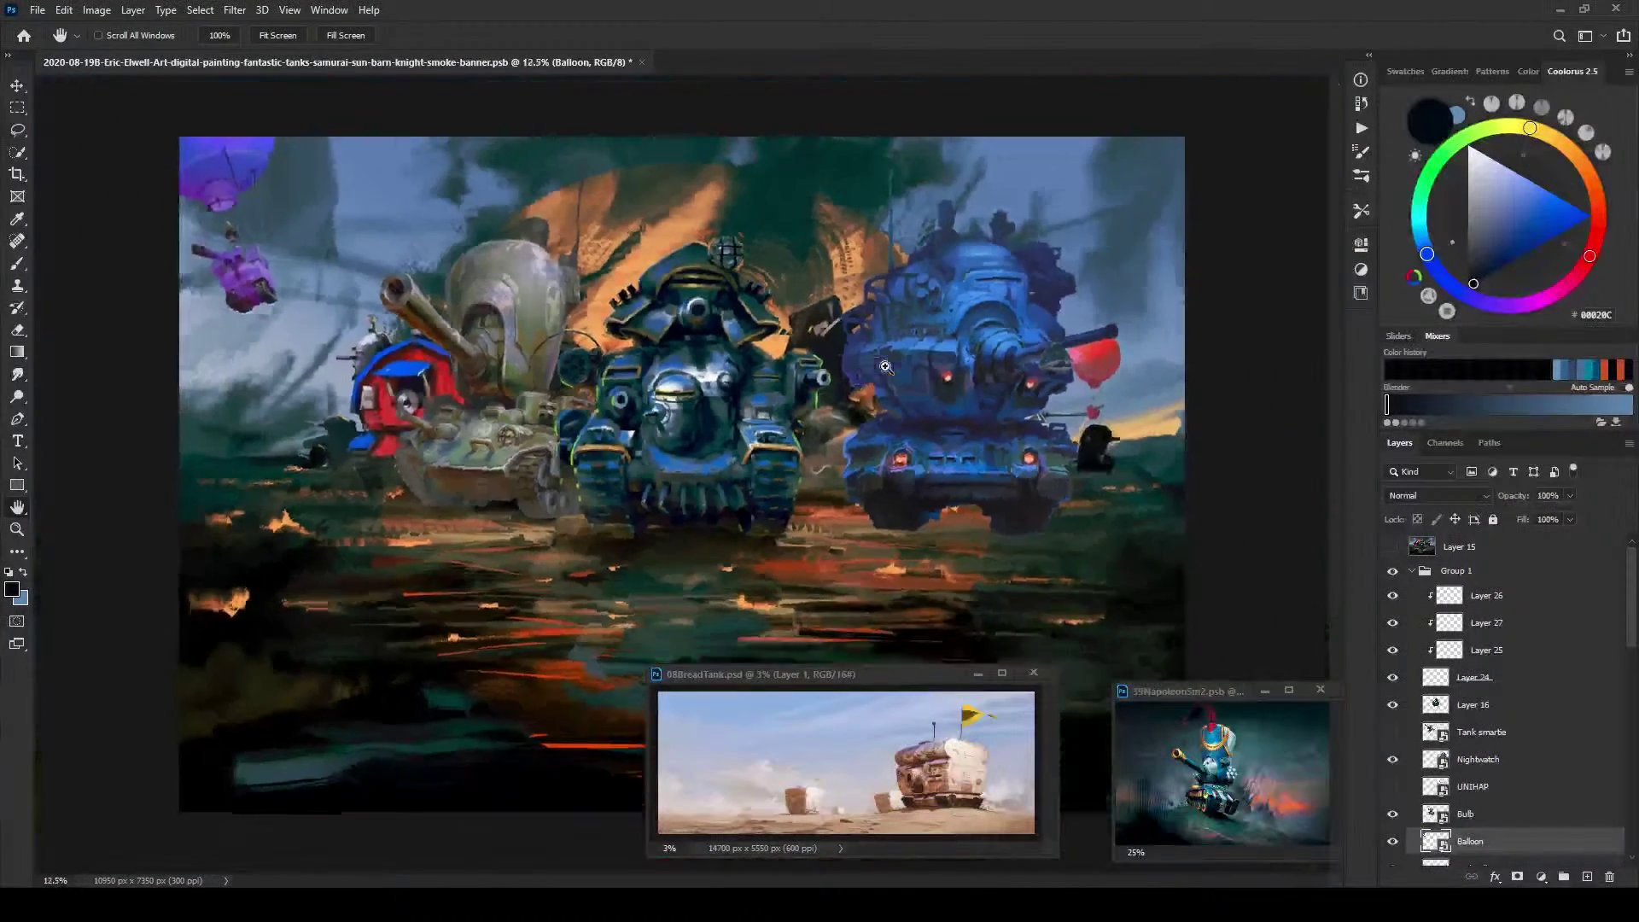
key(ctrl+minus)
Step: Show the hidden UNIHAP and Tank smartie layers and select Tank smartie
click(1392, 789)
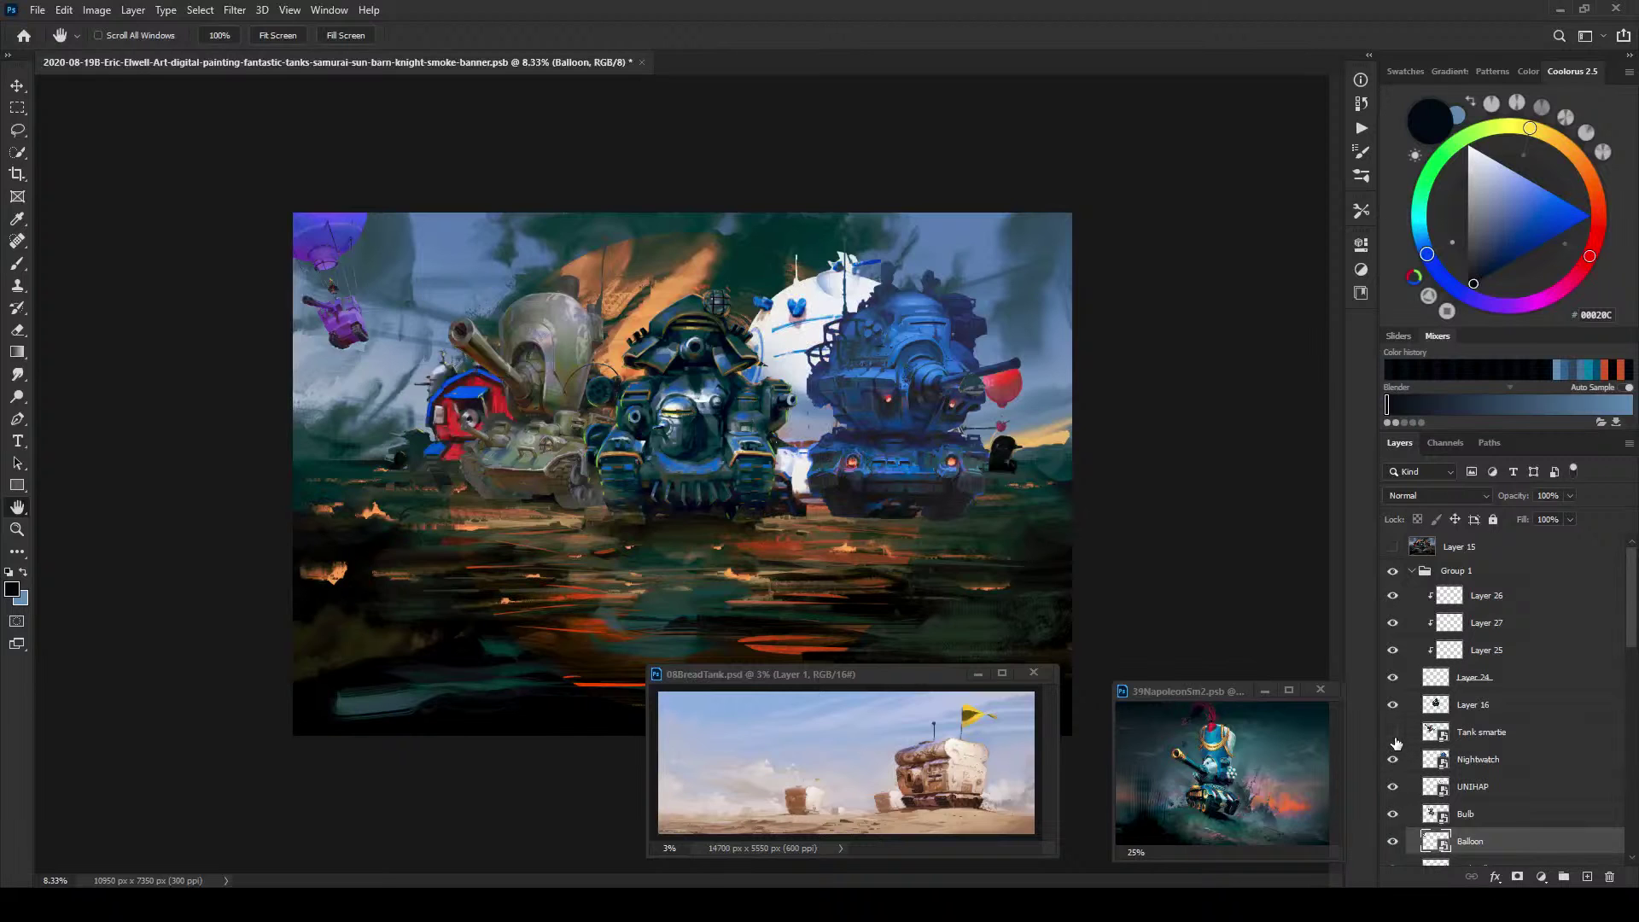
click(1392, 732)
click(1439, 736)
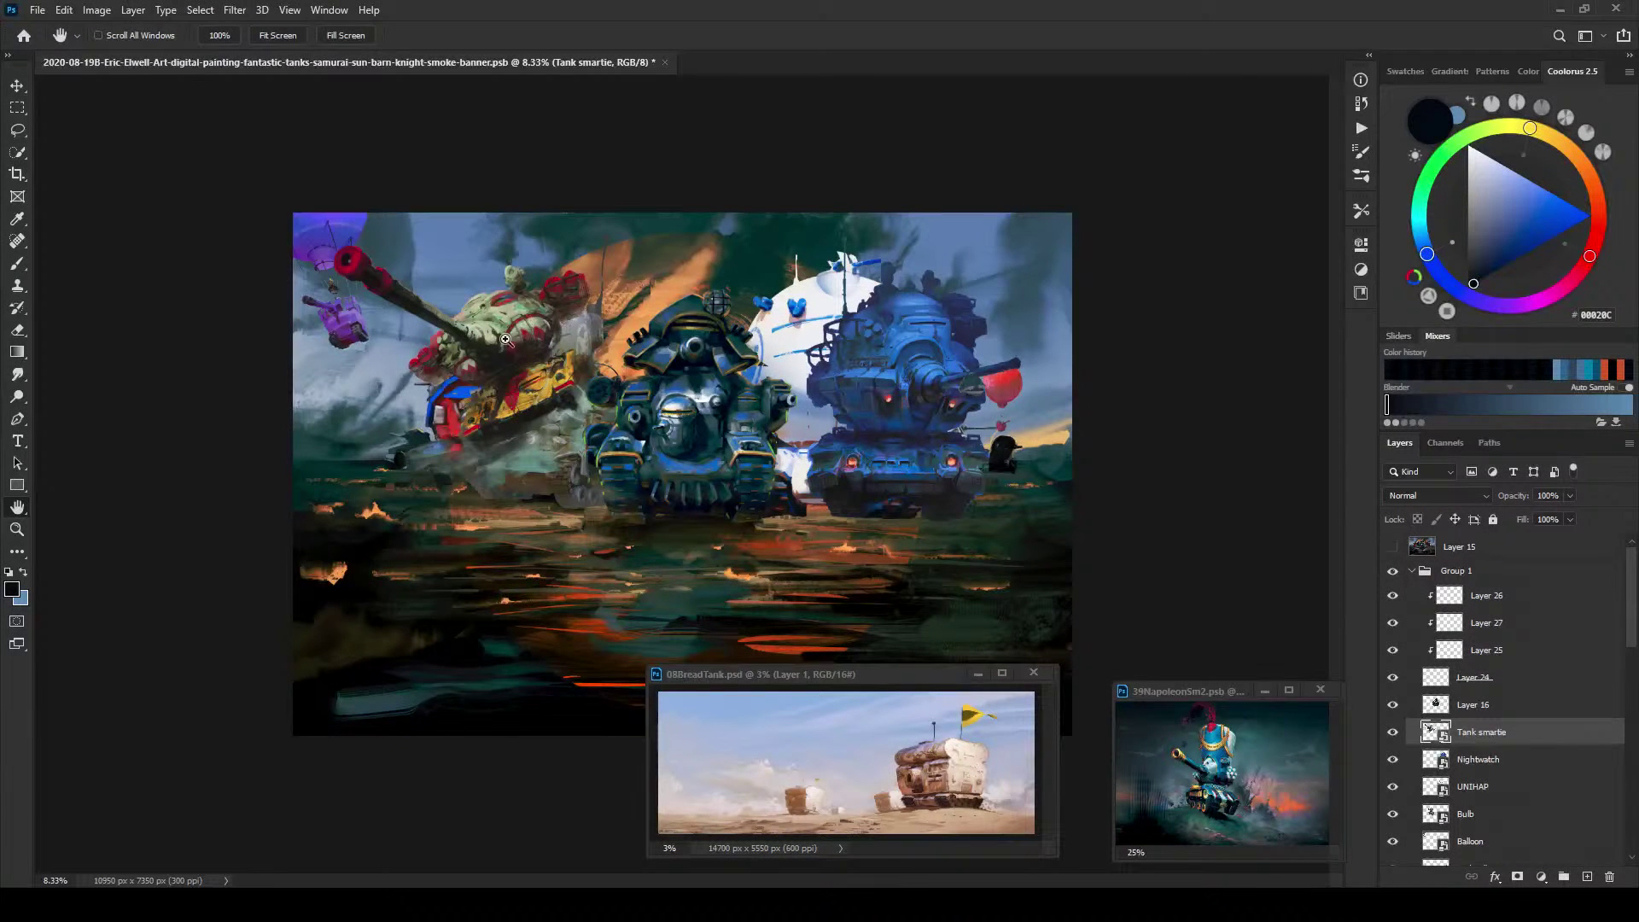
Step: Move the Tank smartie to the banner's far left and stack its layer directly beneath Bulb
key(v)
drag(512, 350, 602, 360)
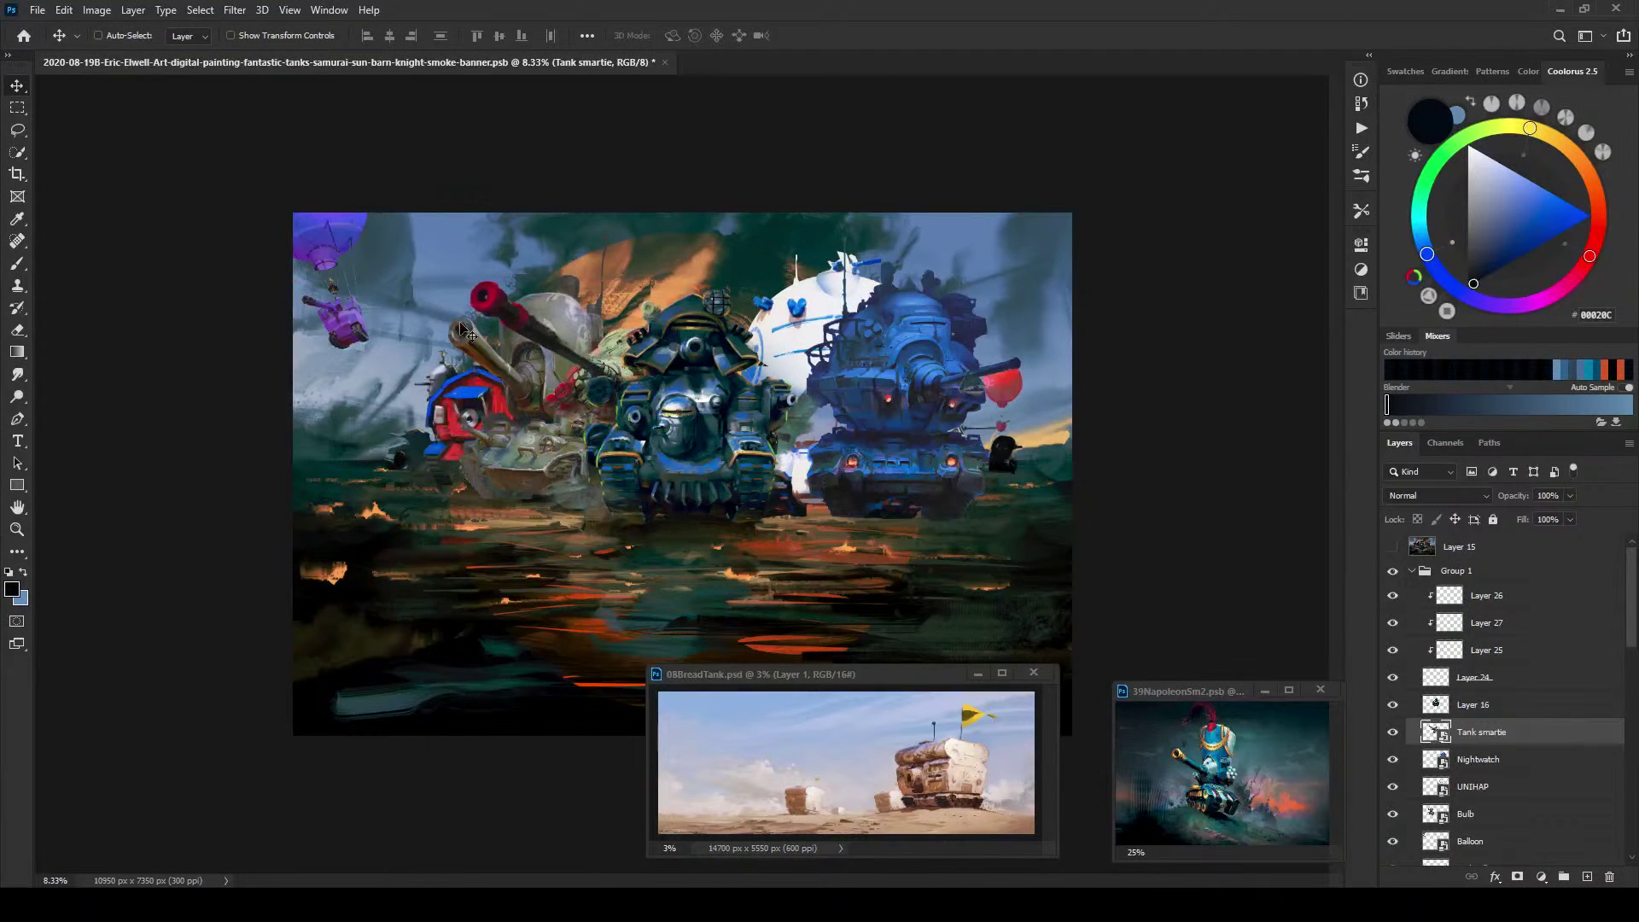
drag(502, 309, 486, 391)
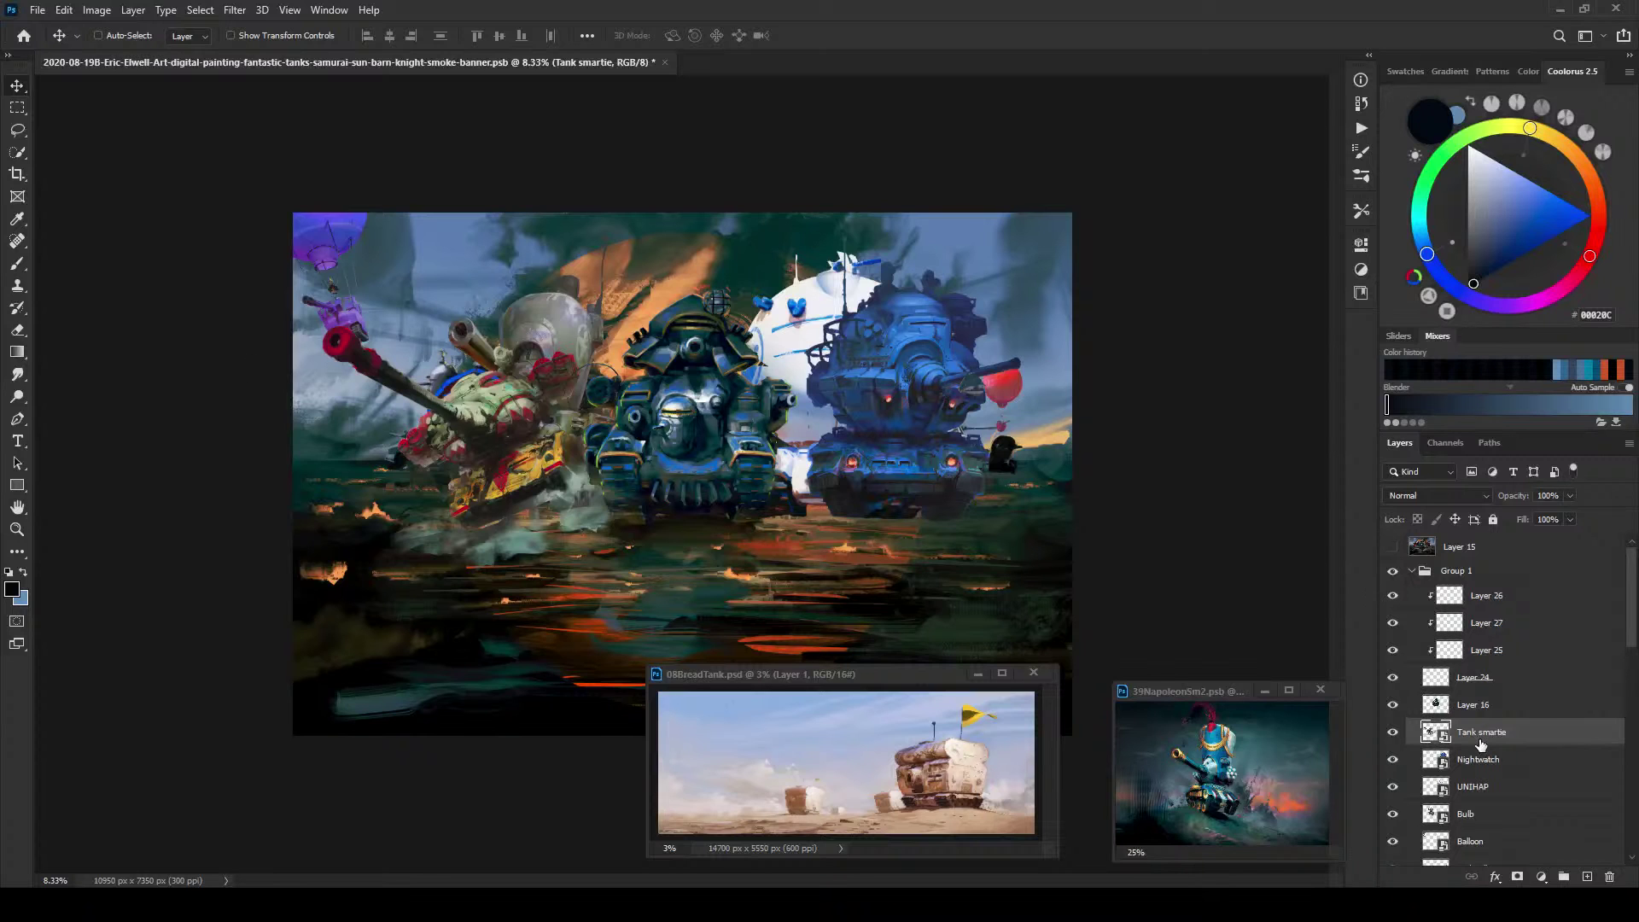
drag(1481, 745, 1511, 805)
mouse_move(461, 440)
mouse_down()
mouse_move(438, 410)
mouse_move(450, 416)
mouse_up()
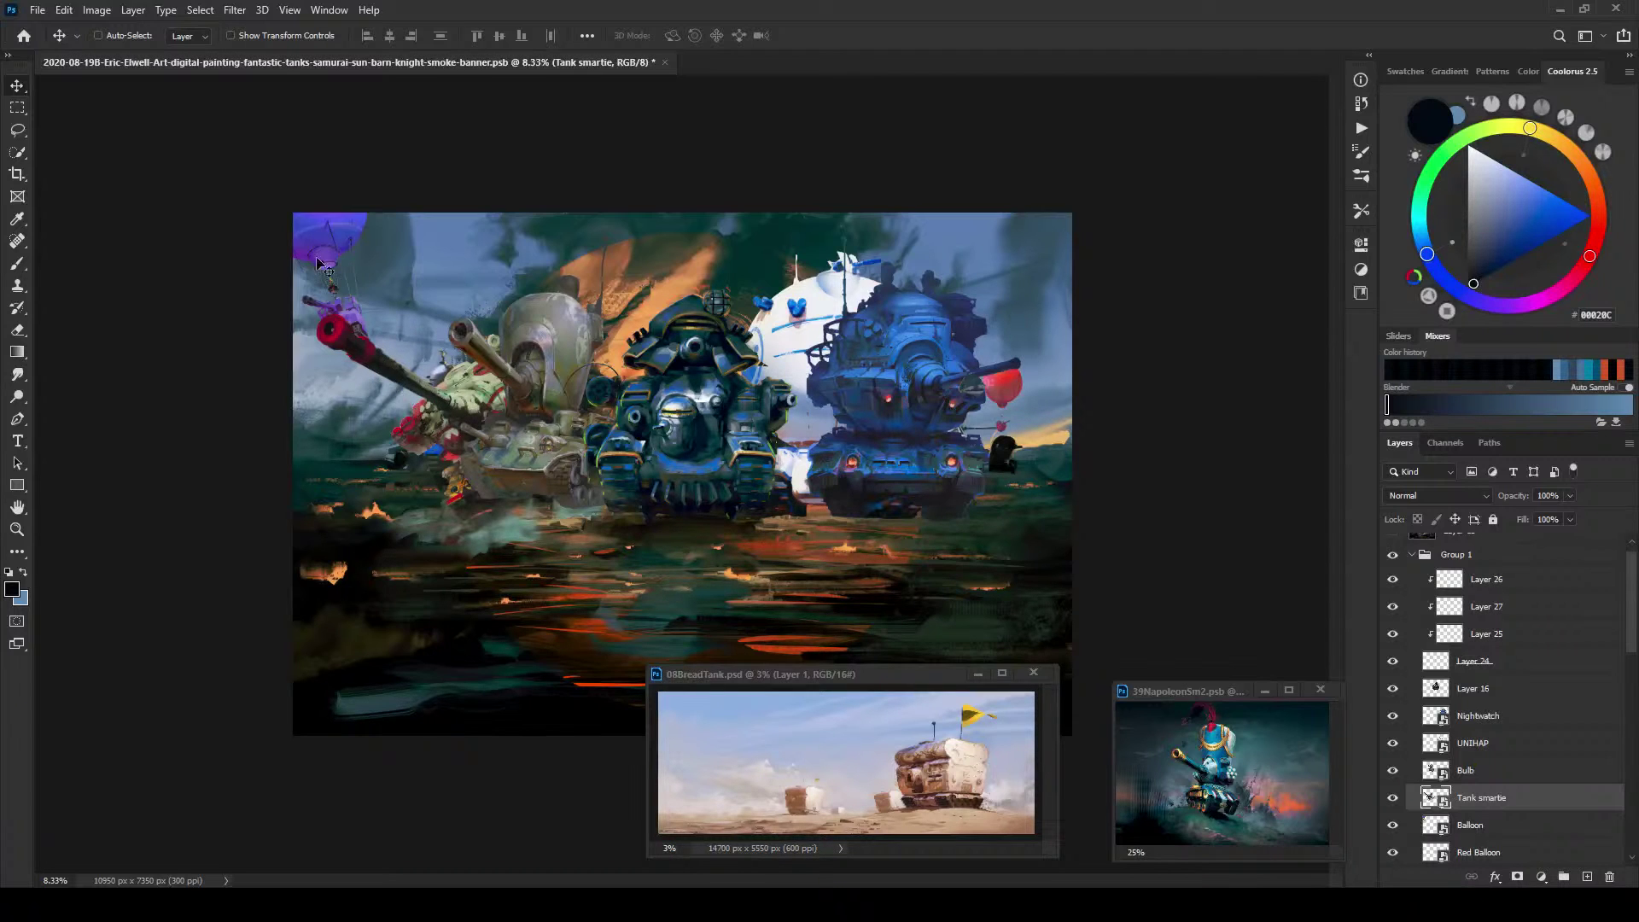
Step: Move Nightwatch to the banner's right edge, place UNIHAP beside the central tank, and stack UNIHAP above Nightwatch
ctrl+click(906, 394)
drag(906, 395, 973, 350)
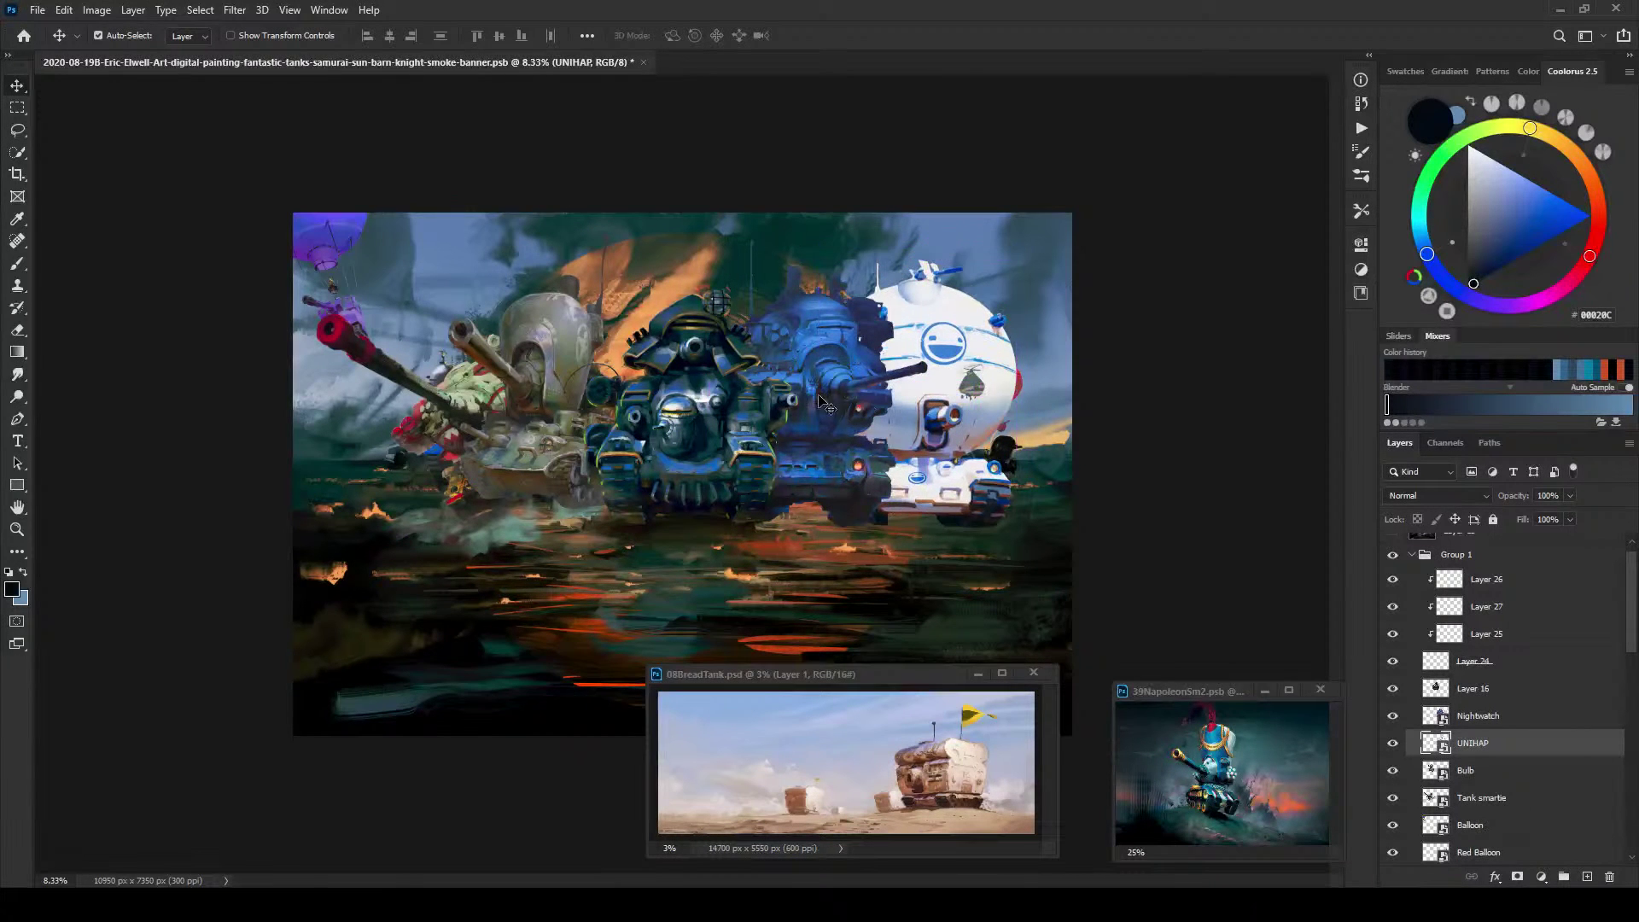
ctrl+click(835, 415)
drag(979, 396, 979, 396)
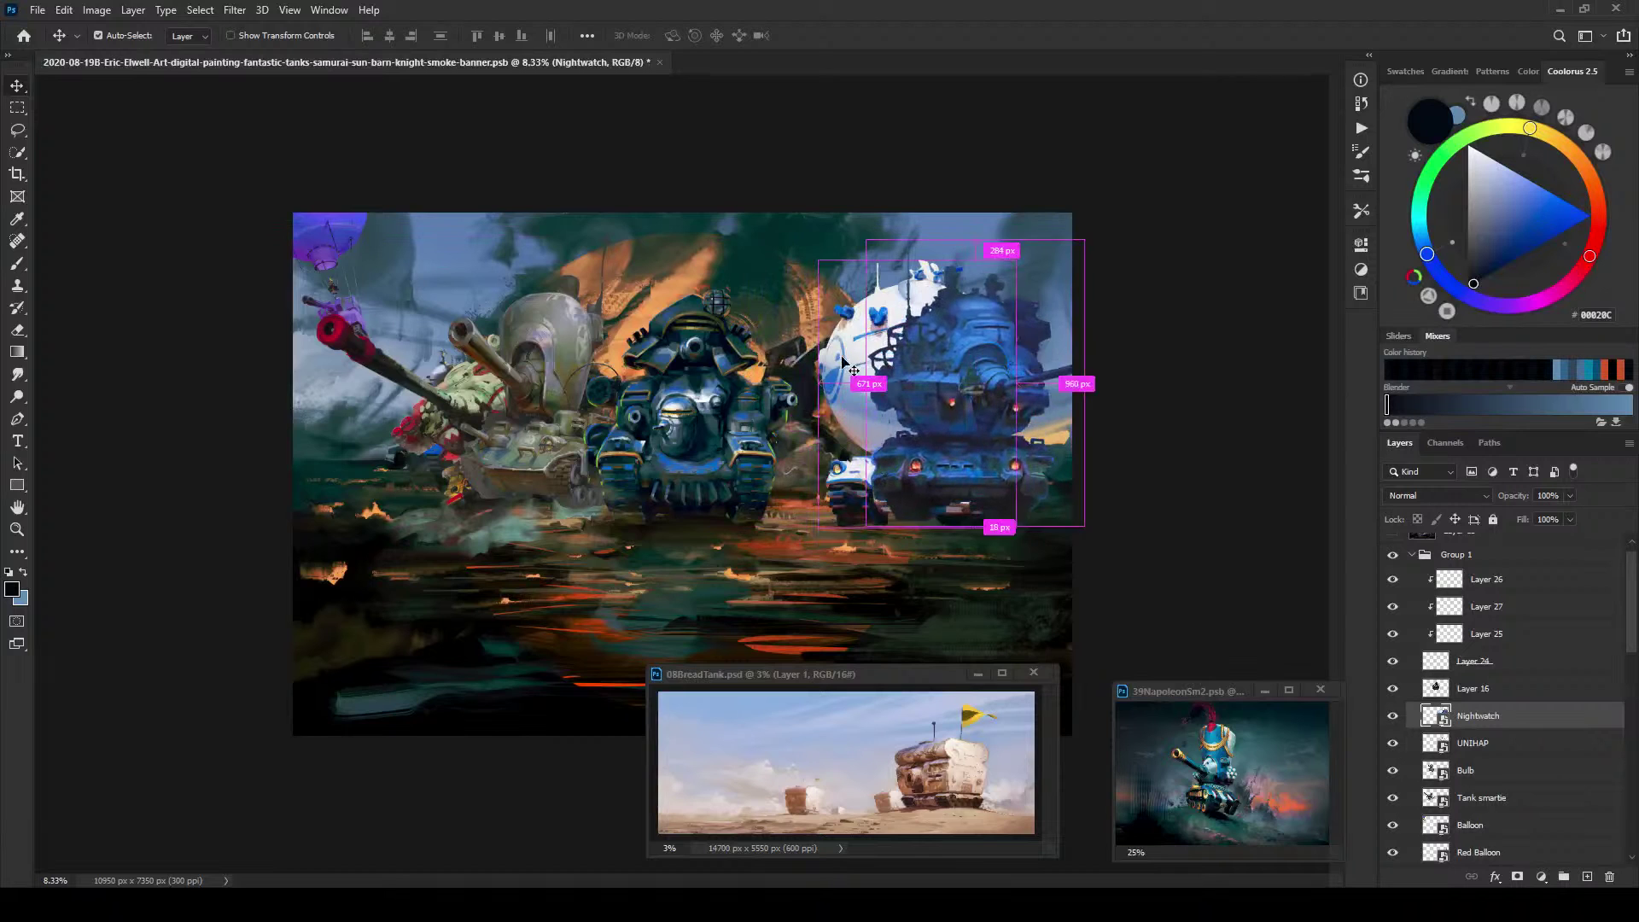
drag(862, 359, 811, 359)
drag(1492, 741, 1487, 717)
drag(892, 439, 878, 444)
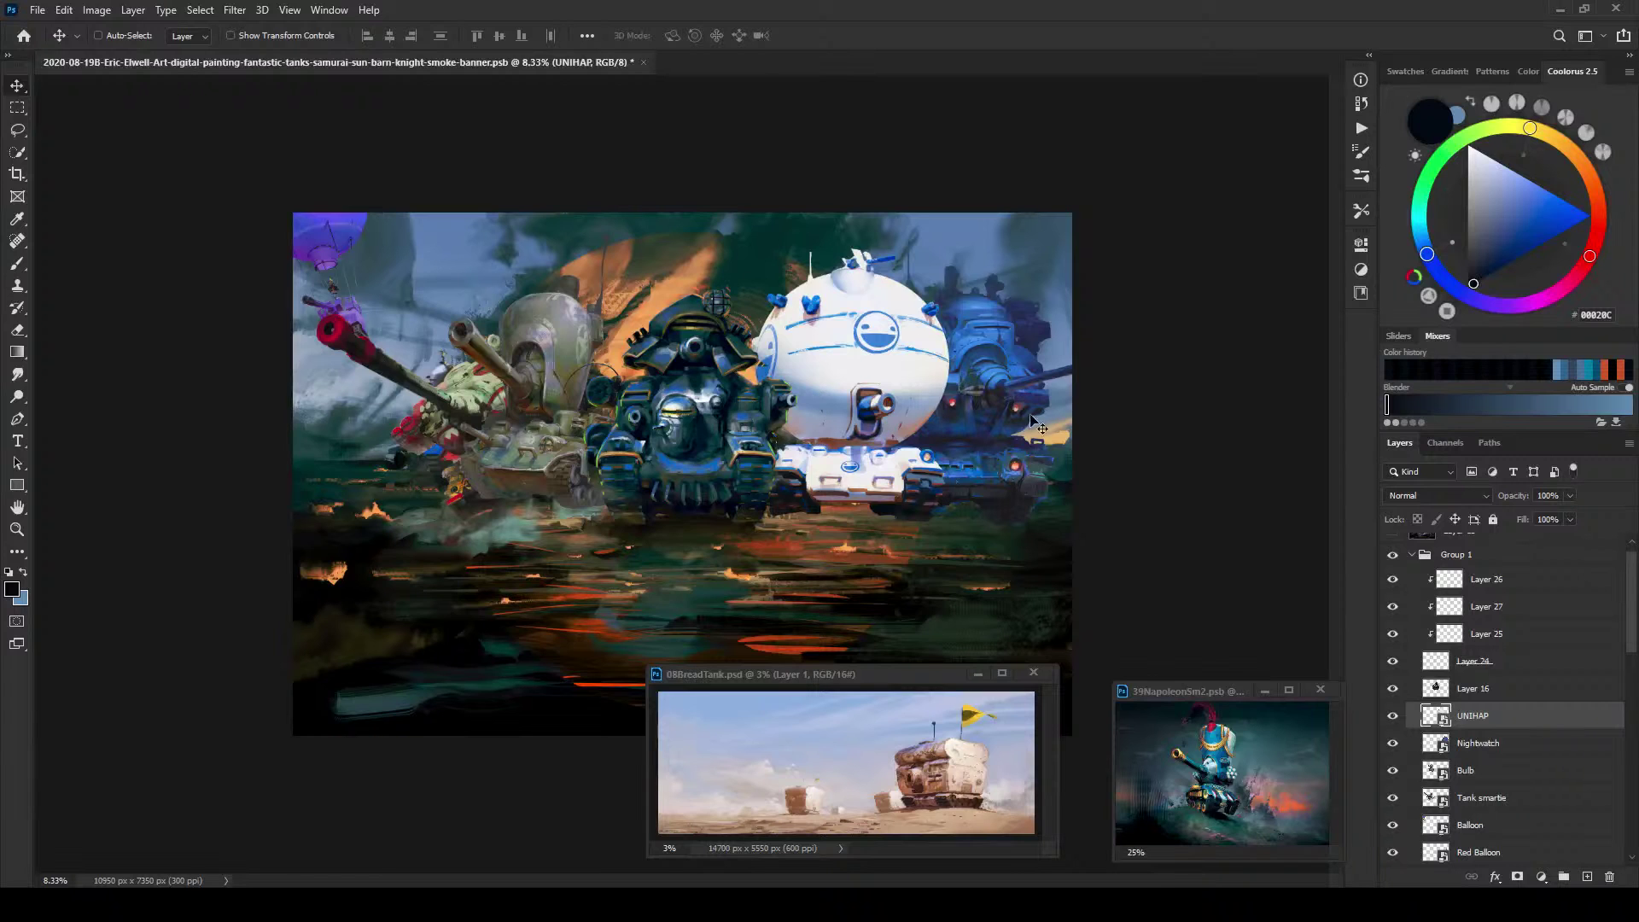
Step: Scale UNIHAP and Nightwatch together to about 67% and position them just right of the central tank
key(ctrl)
ctrl+click(1502, 745)
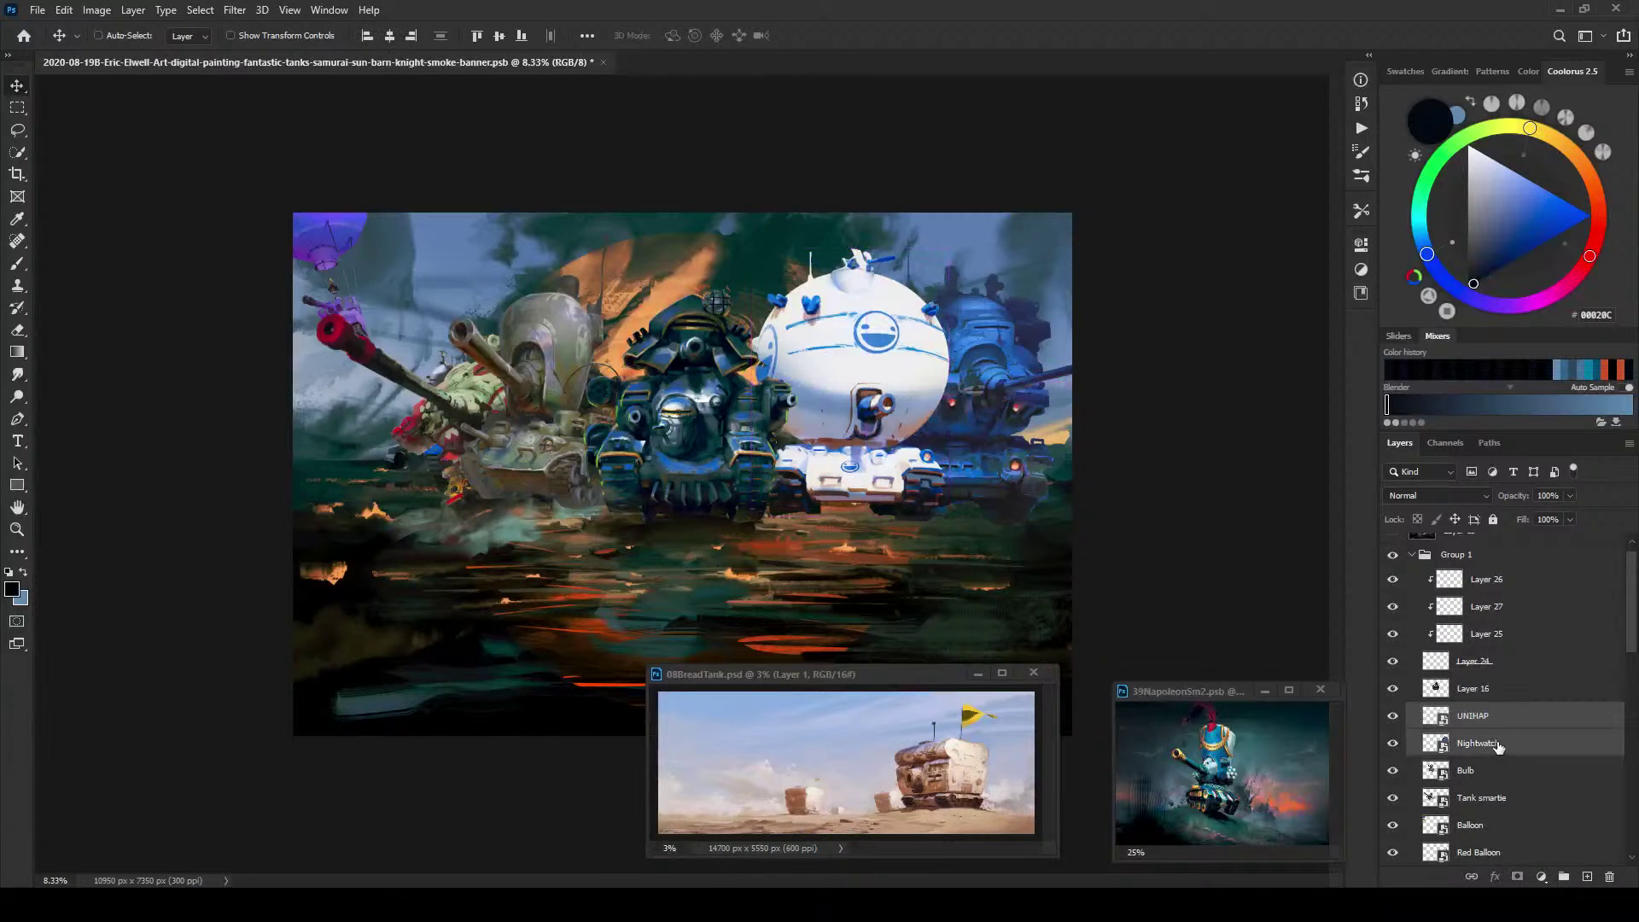
key(ctrl+t)
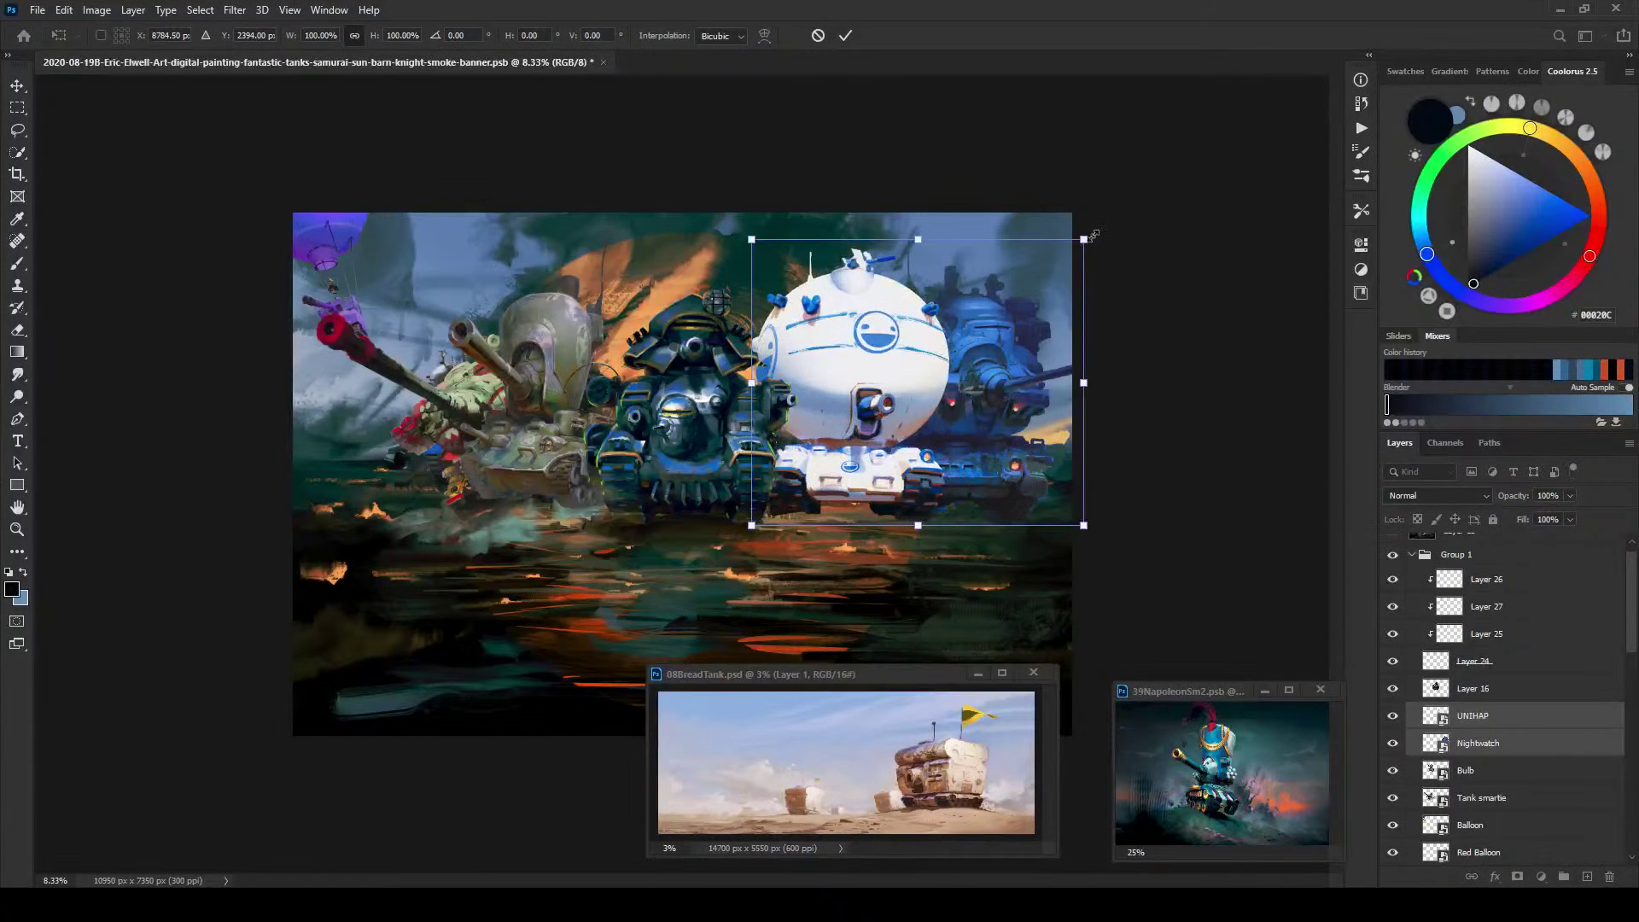
drag(1085, 239, 941, 316)
drag(883, 487, 869, 463)
drag(950, 319, 962, 312)
drag(890, 398, 890, 393)
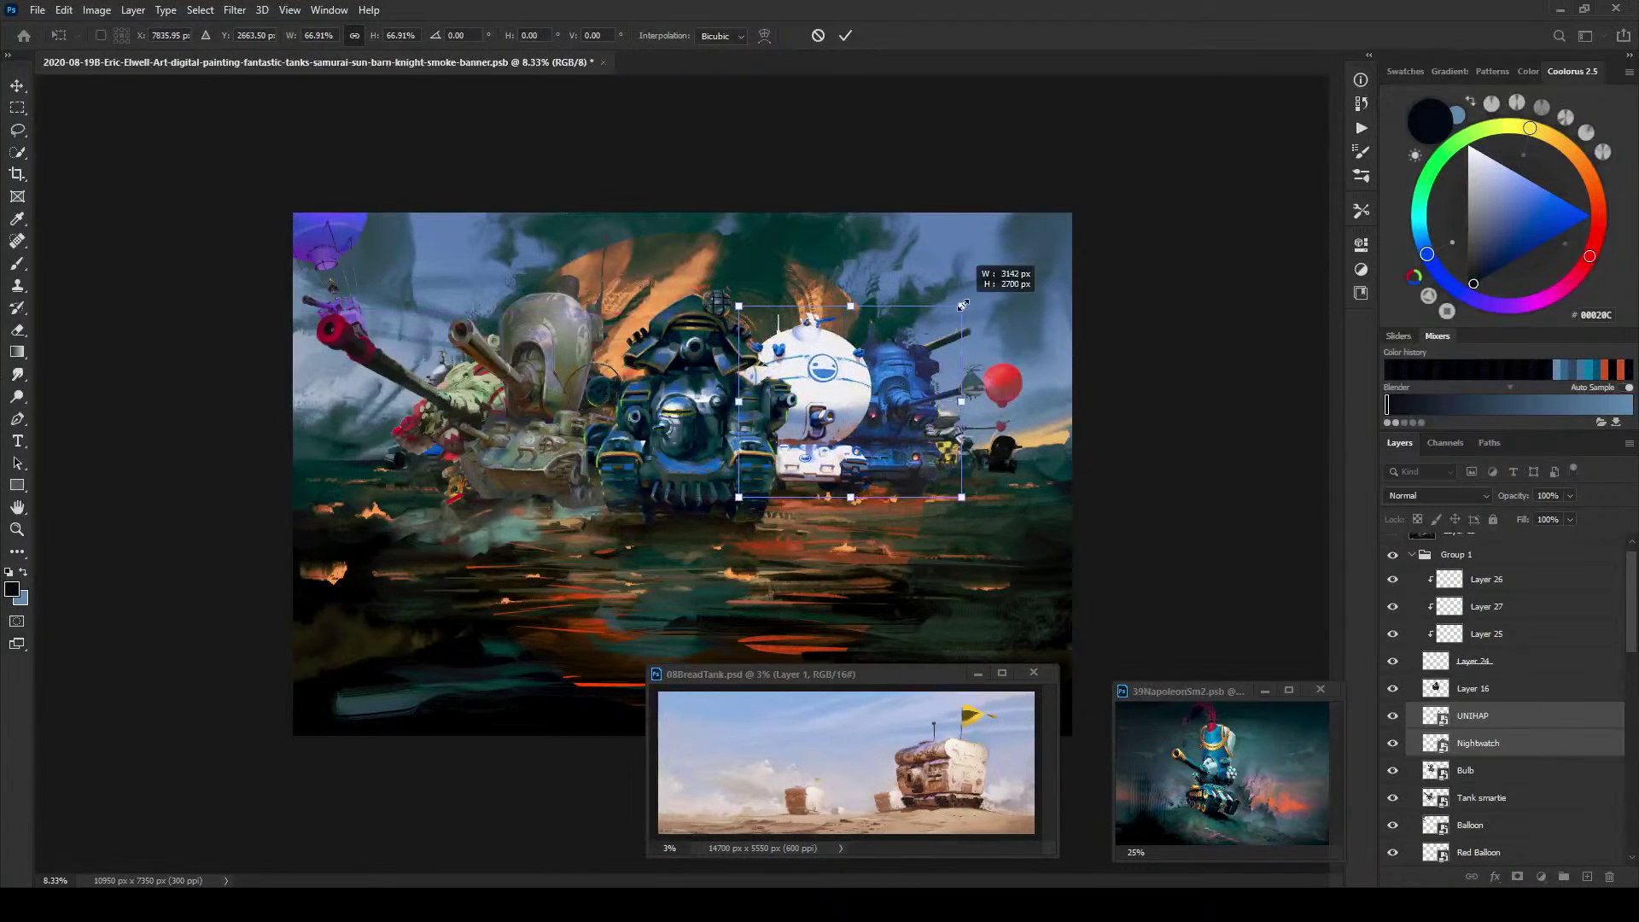
drag(963, 305, 965, 309)
drag(894, 374, 898, 381)
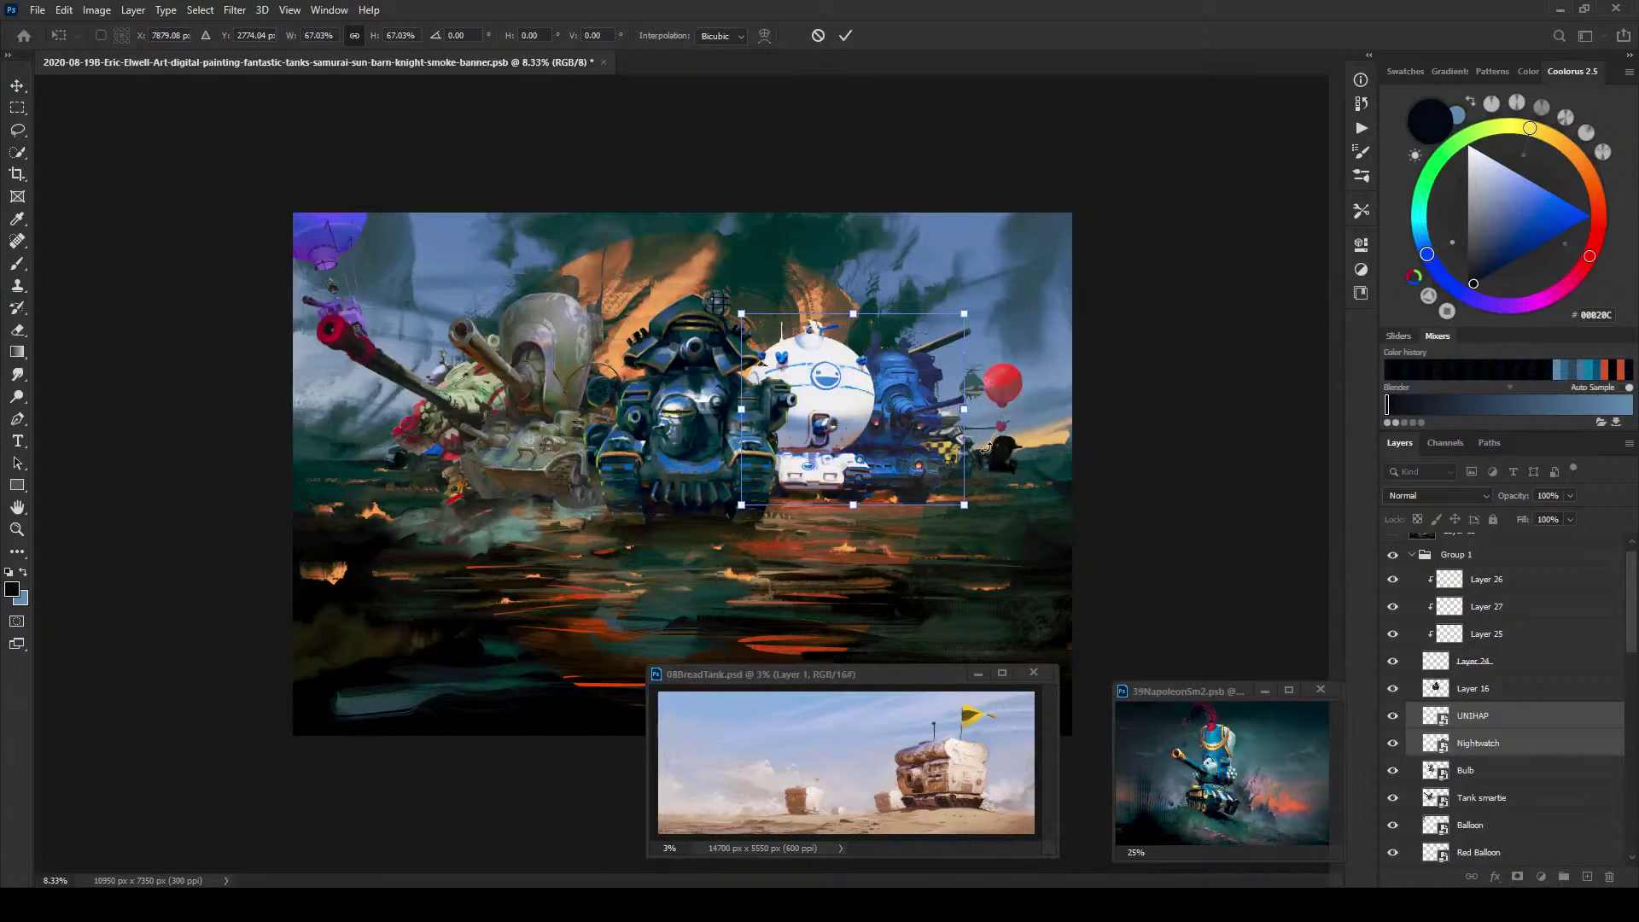
key(Return)
Step: Scale the Nightwatch tank down to about 57% and position it behind the right side of UNIHAP
click(1549, 734)
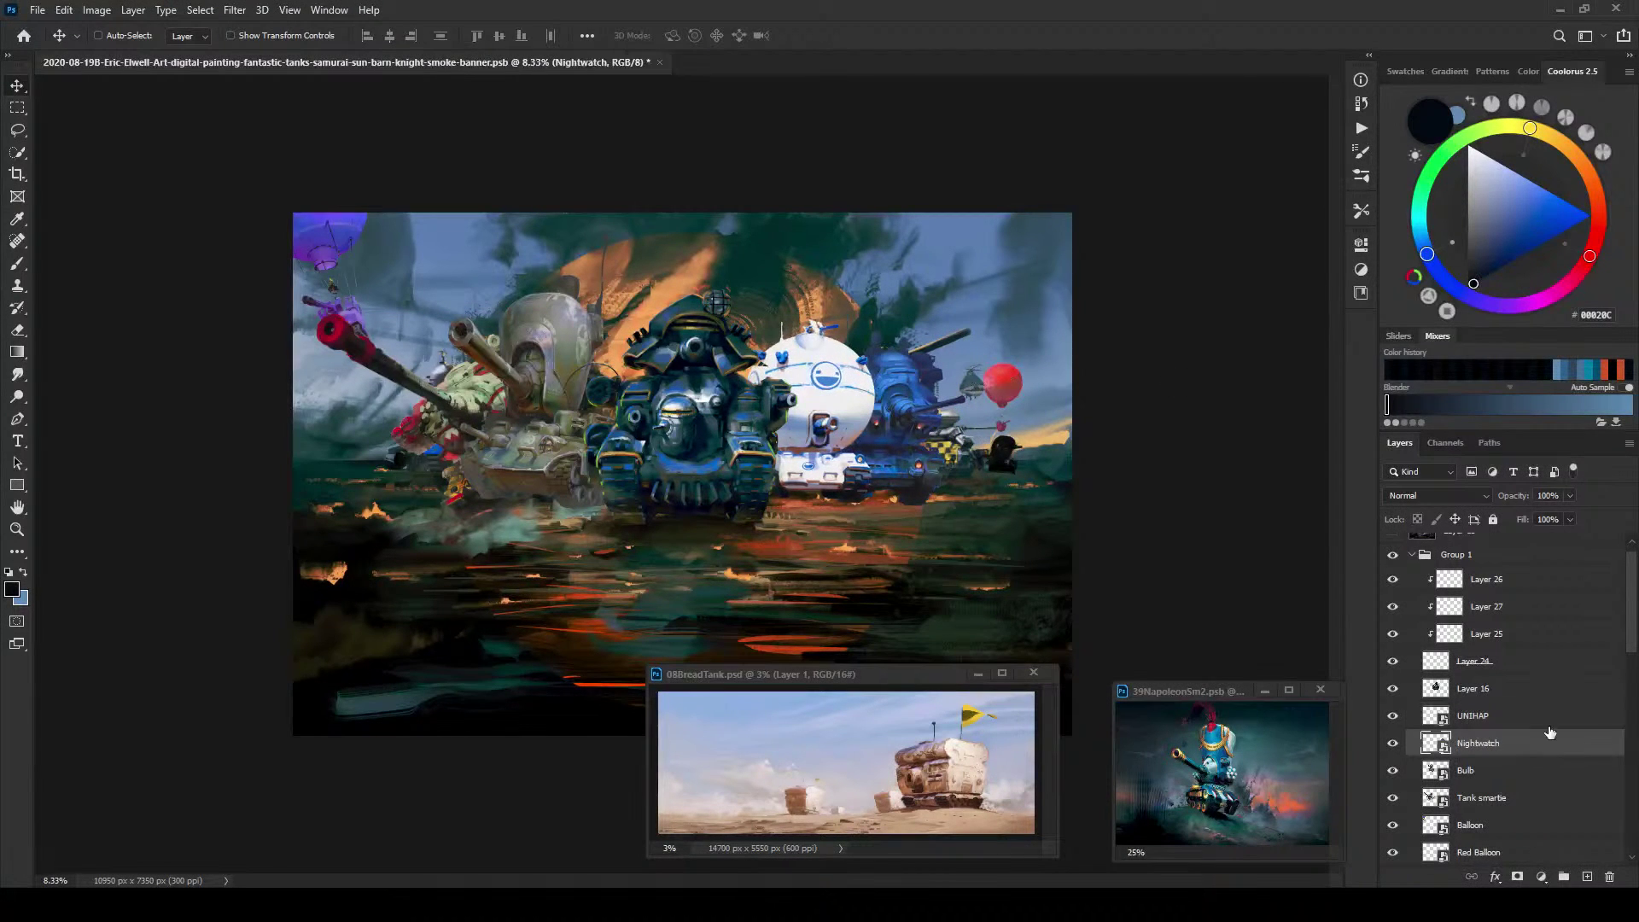
key(ctrl+t)
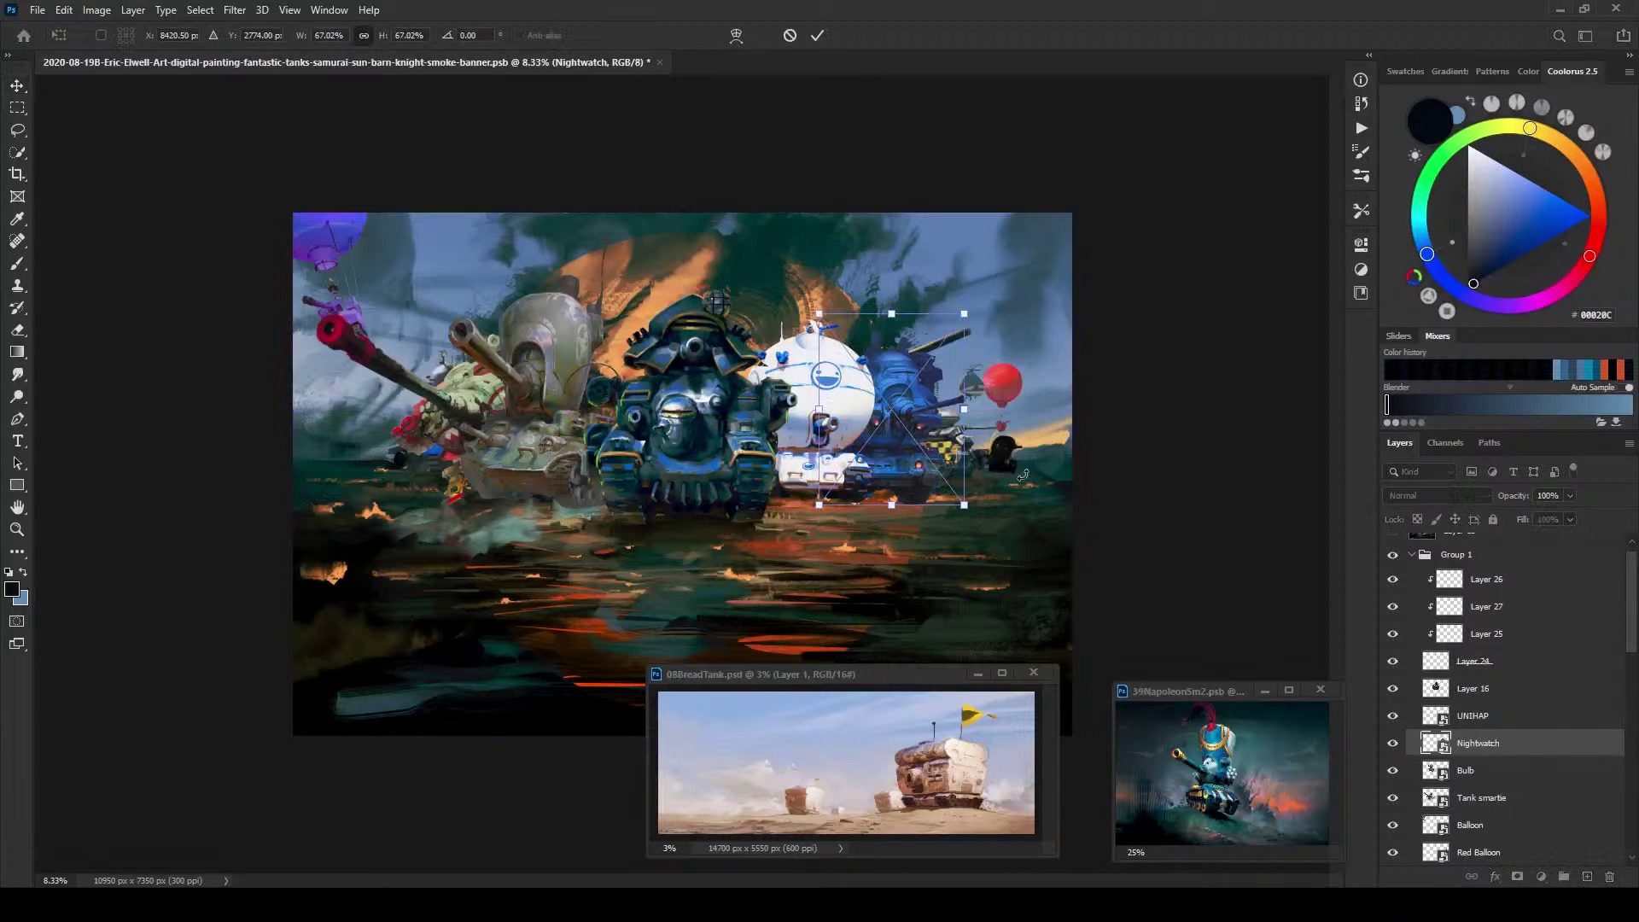
drag(965, 504, 952, 485)
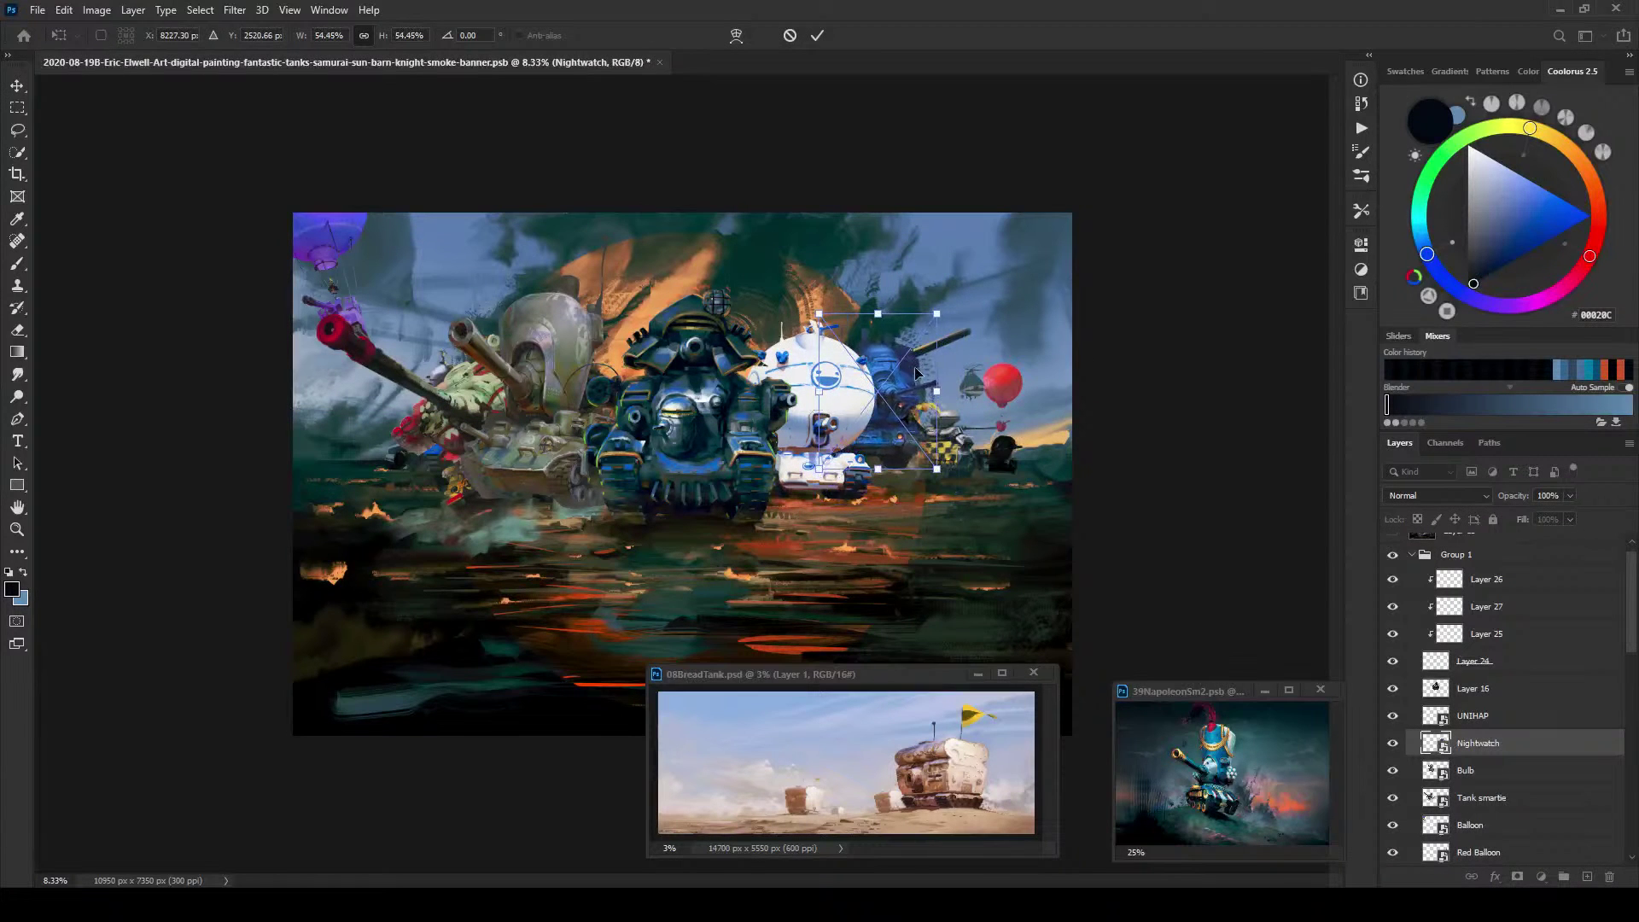
drag(949, 334, 957, 319)
drag(912, 374, 900, 382)
key(ctrl+z)
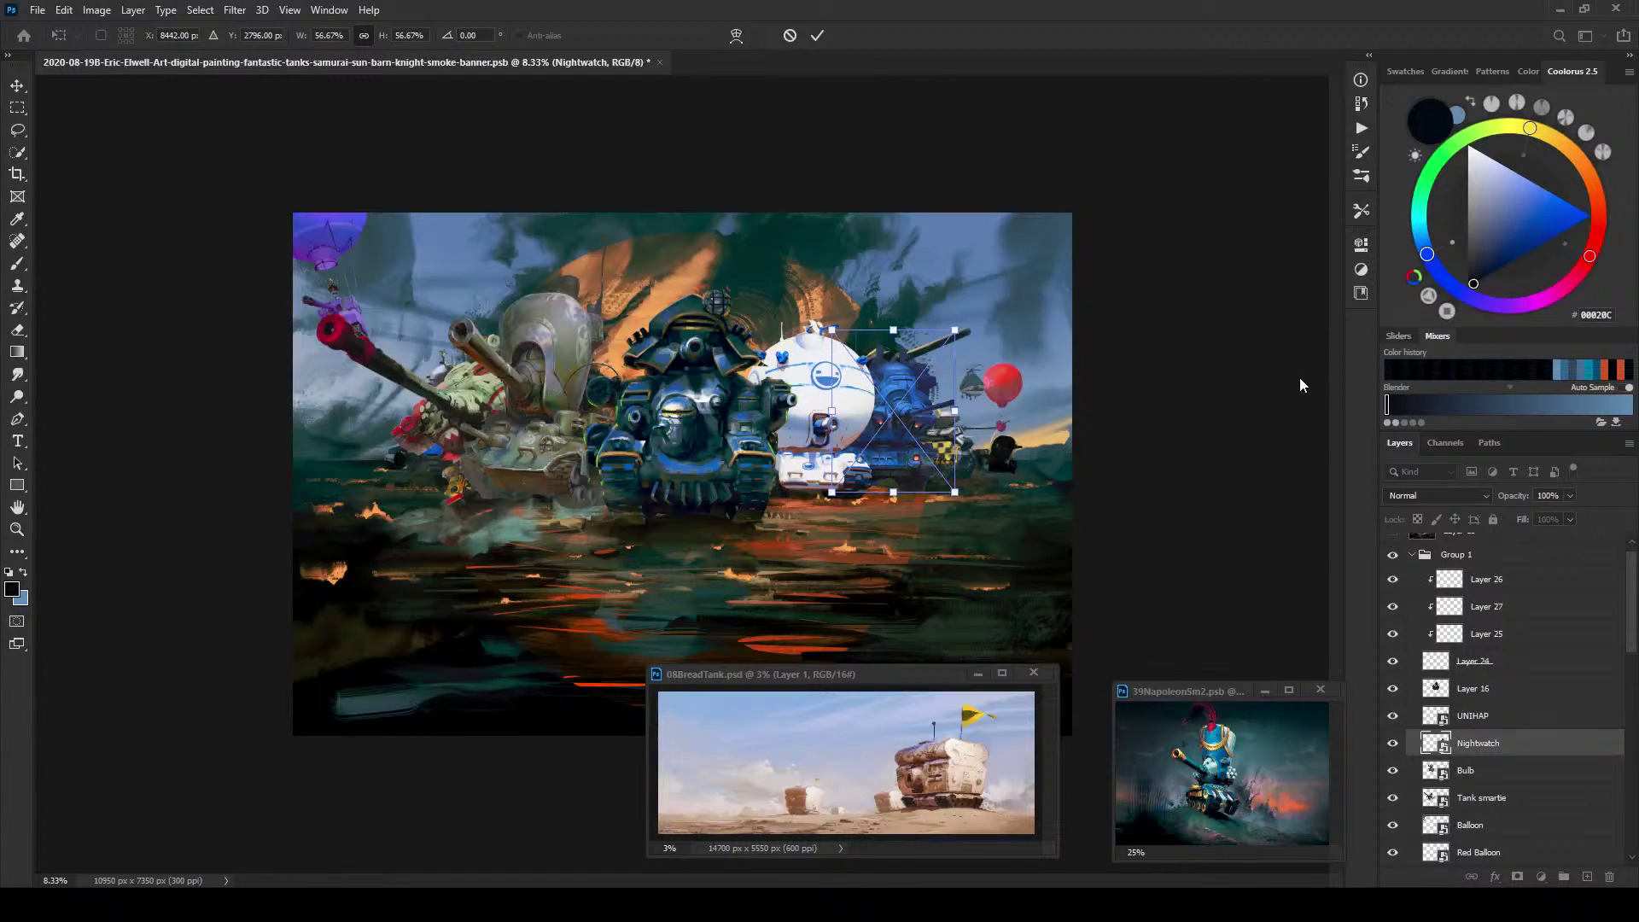
key(Return)
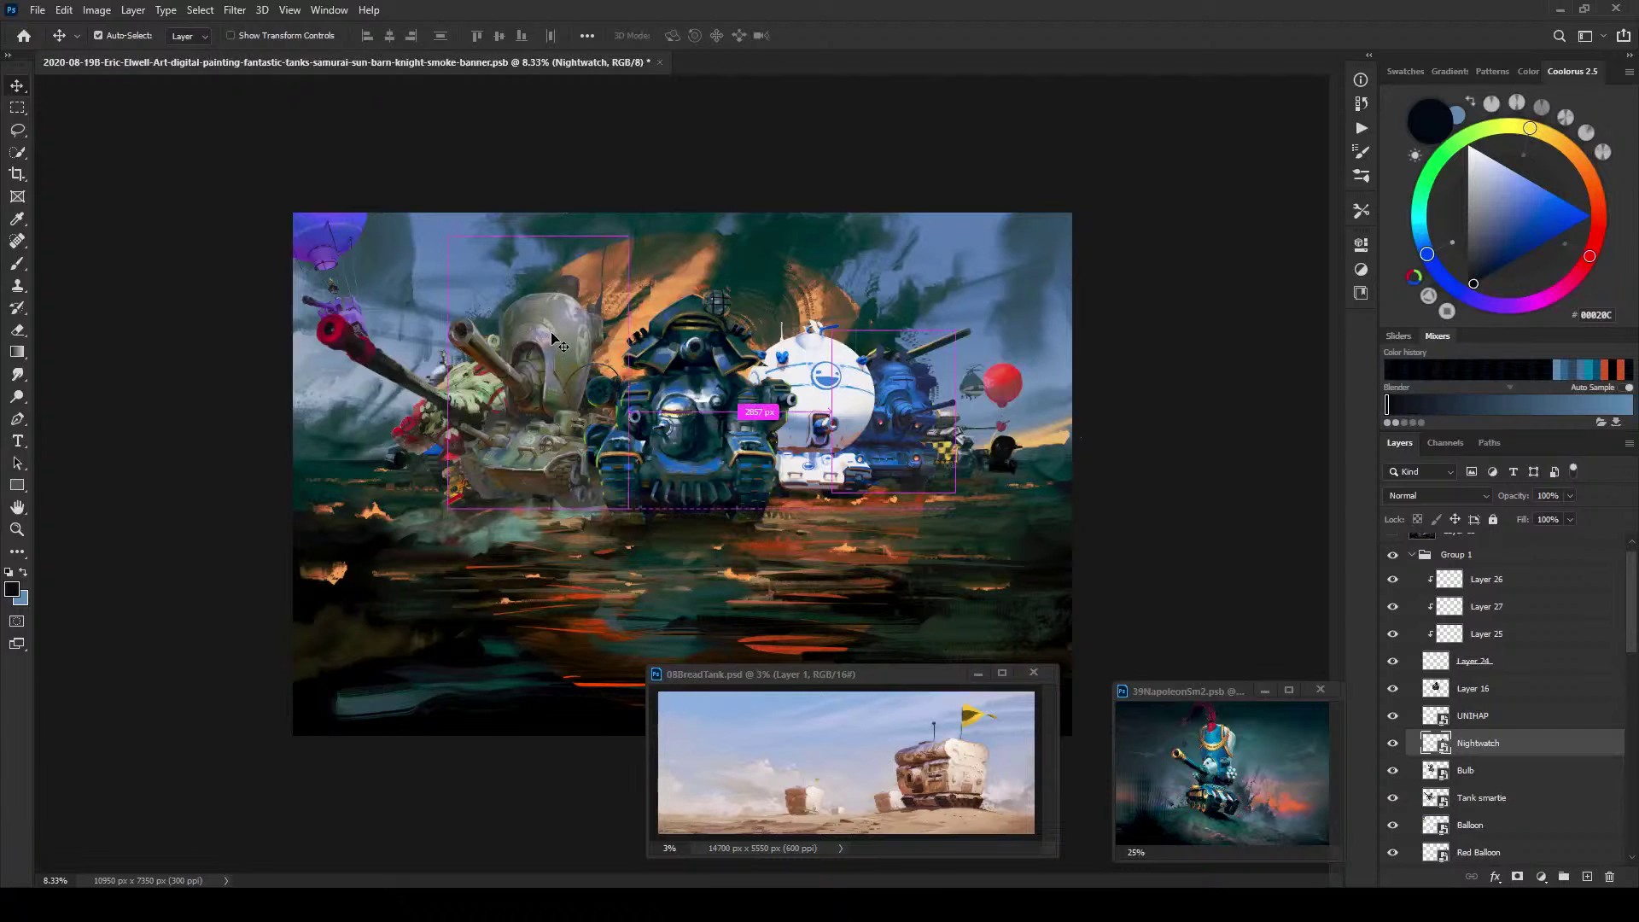
Step: Scale the Bulb tank to about 84%, rotate it about -3.6°, and place it just left of the central tank
ctrl+click(632, 333)
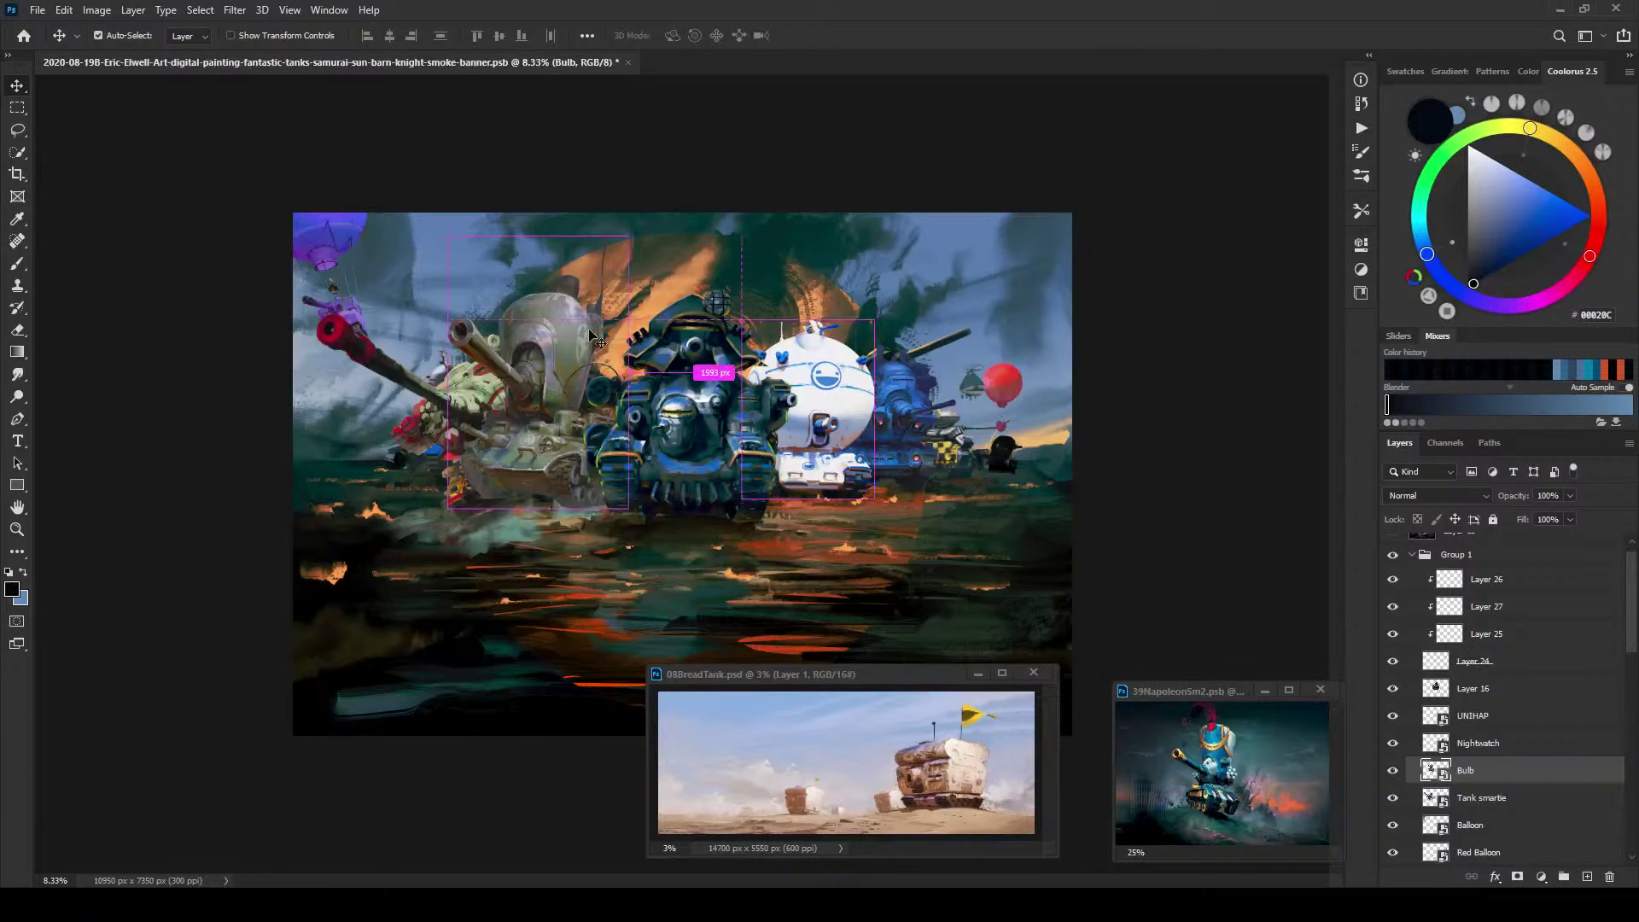
key(ctrl+t)
drag(449, 237, 464, 277)
mouse_move(559, 413)
mouse_down()
mouse_move(584, 407)
mouse_move(577, 389)
mouse_up()
drag(678, 375, 694, 350)
drag(549, 269, 543, 275)
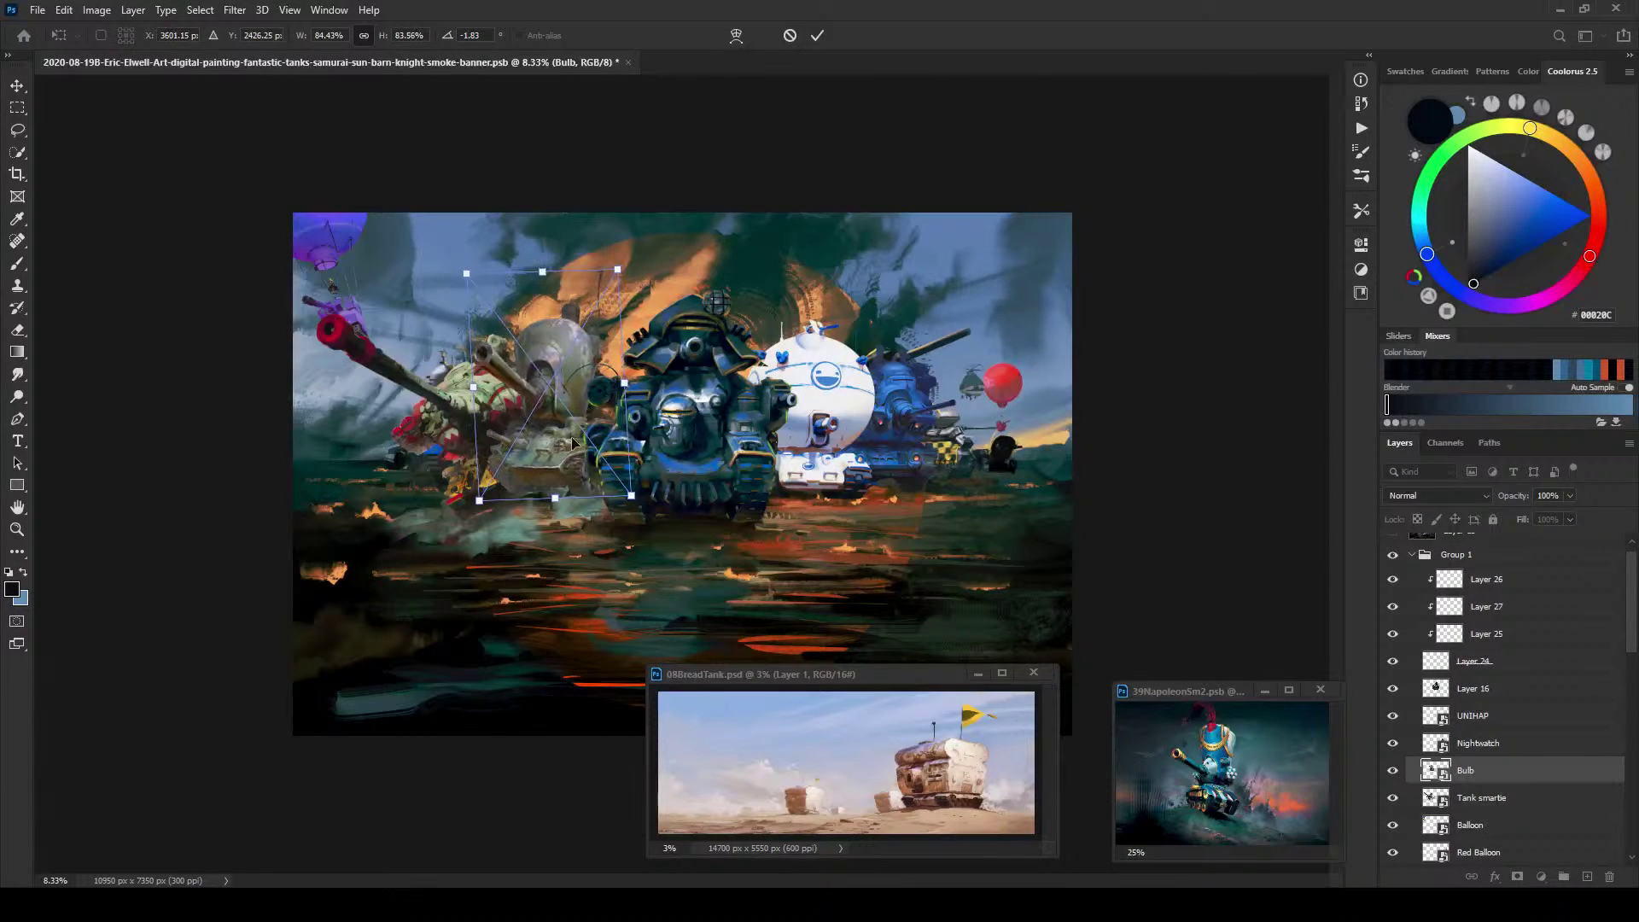
drag(572, 443, 590, 440)
drag(693, 409, 693, 407)
mouse_move(572, 440)
mouse_down()
mouse_move(543, 450)
mouse_move(552, 439)
mouse_up()
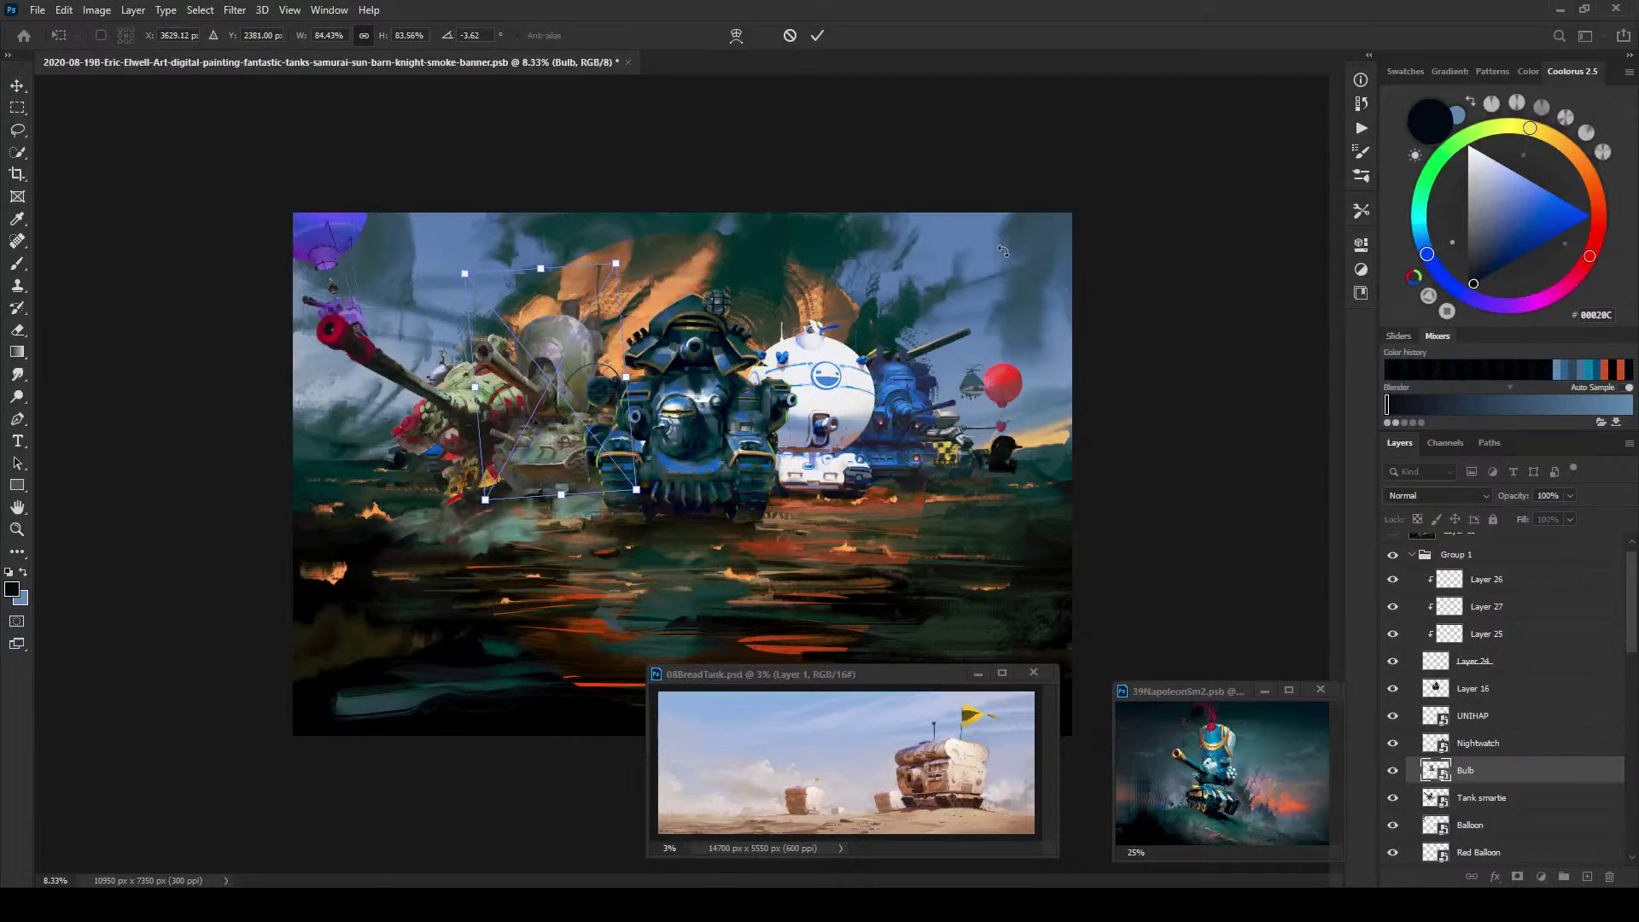
key(Return)
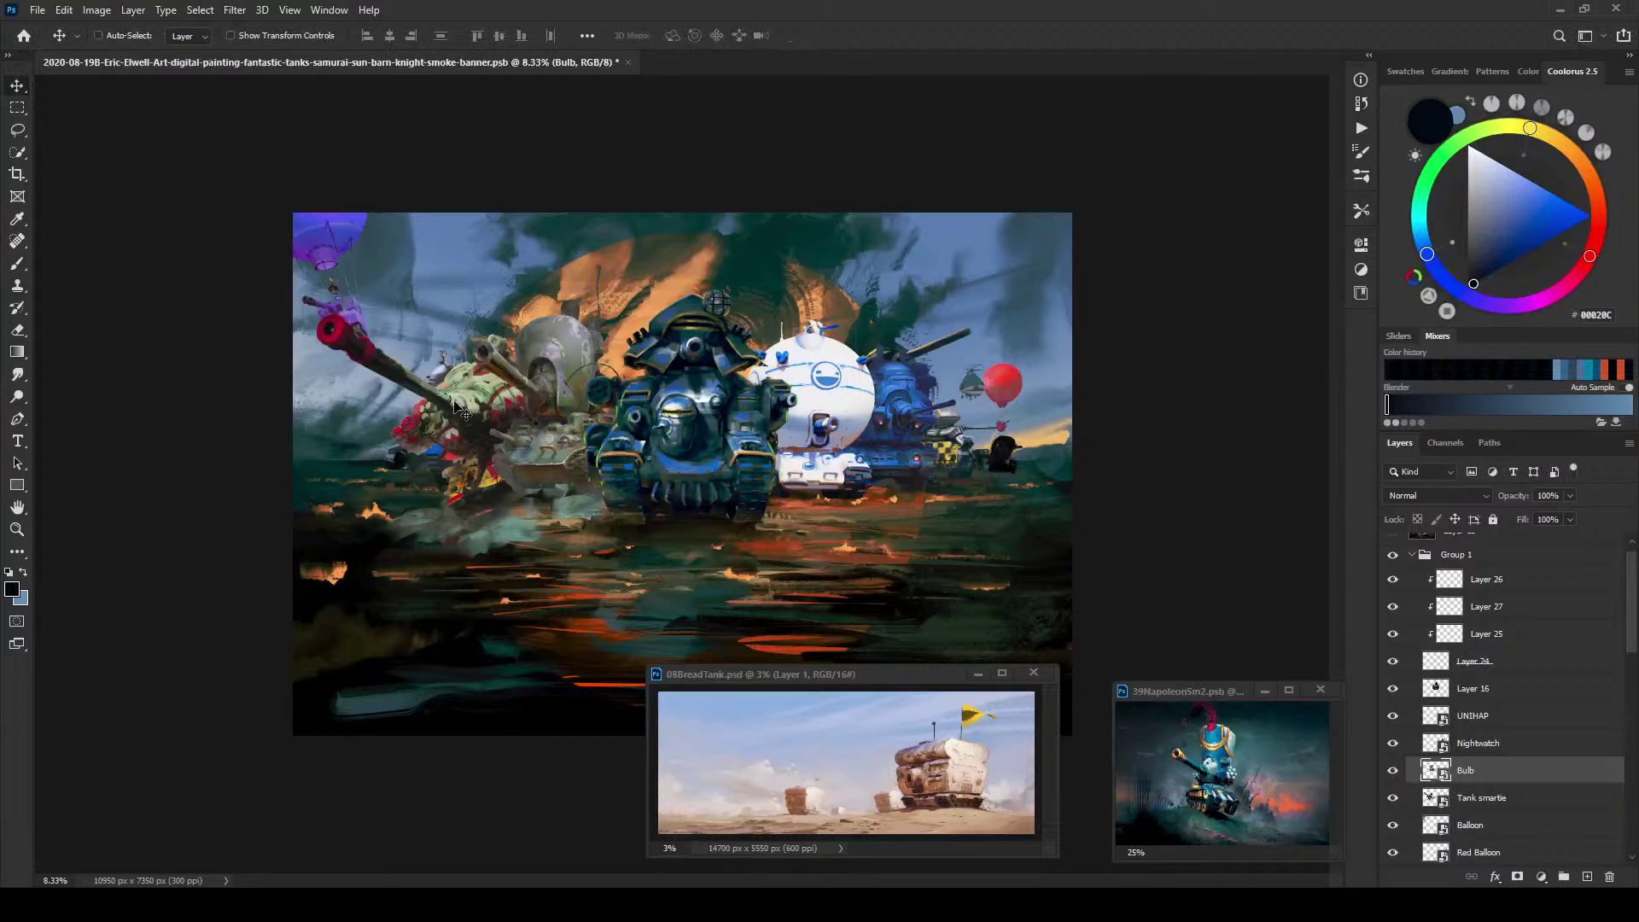
Step: Scale the Tank smartie layer to about 55.5%, rotate it about 20.4°, and place it behind Bulb, left of the central tank
ctrl+click(467, 399)
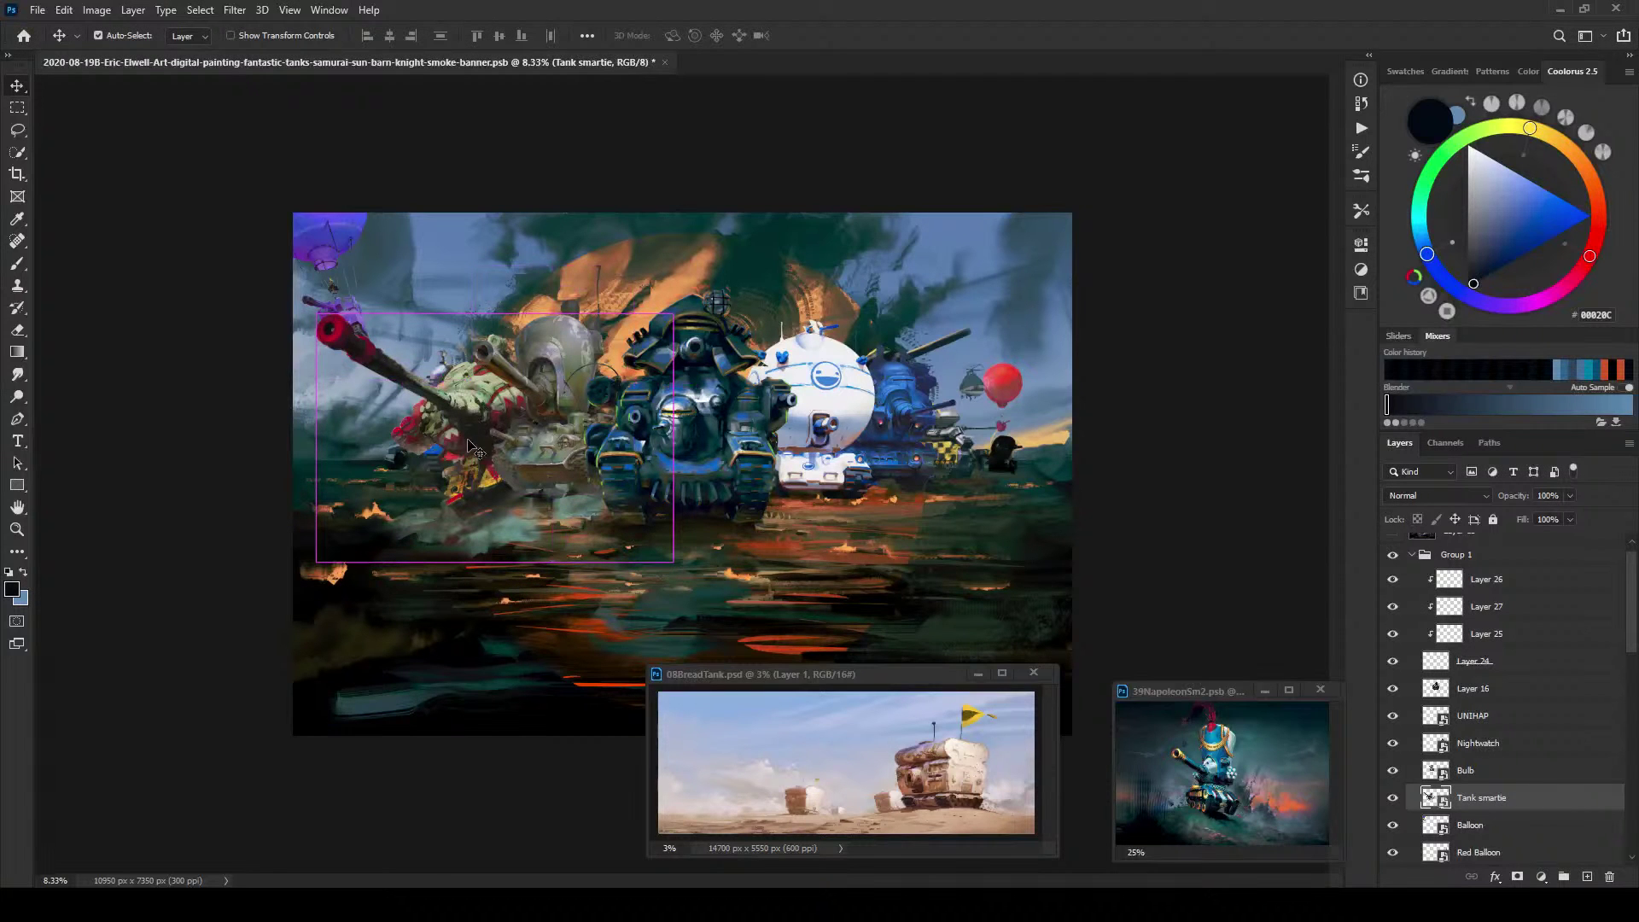
key(t)
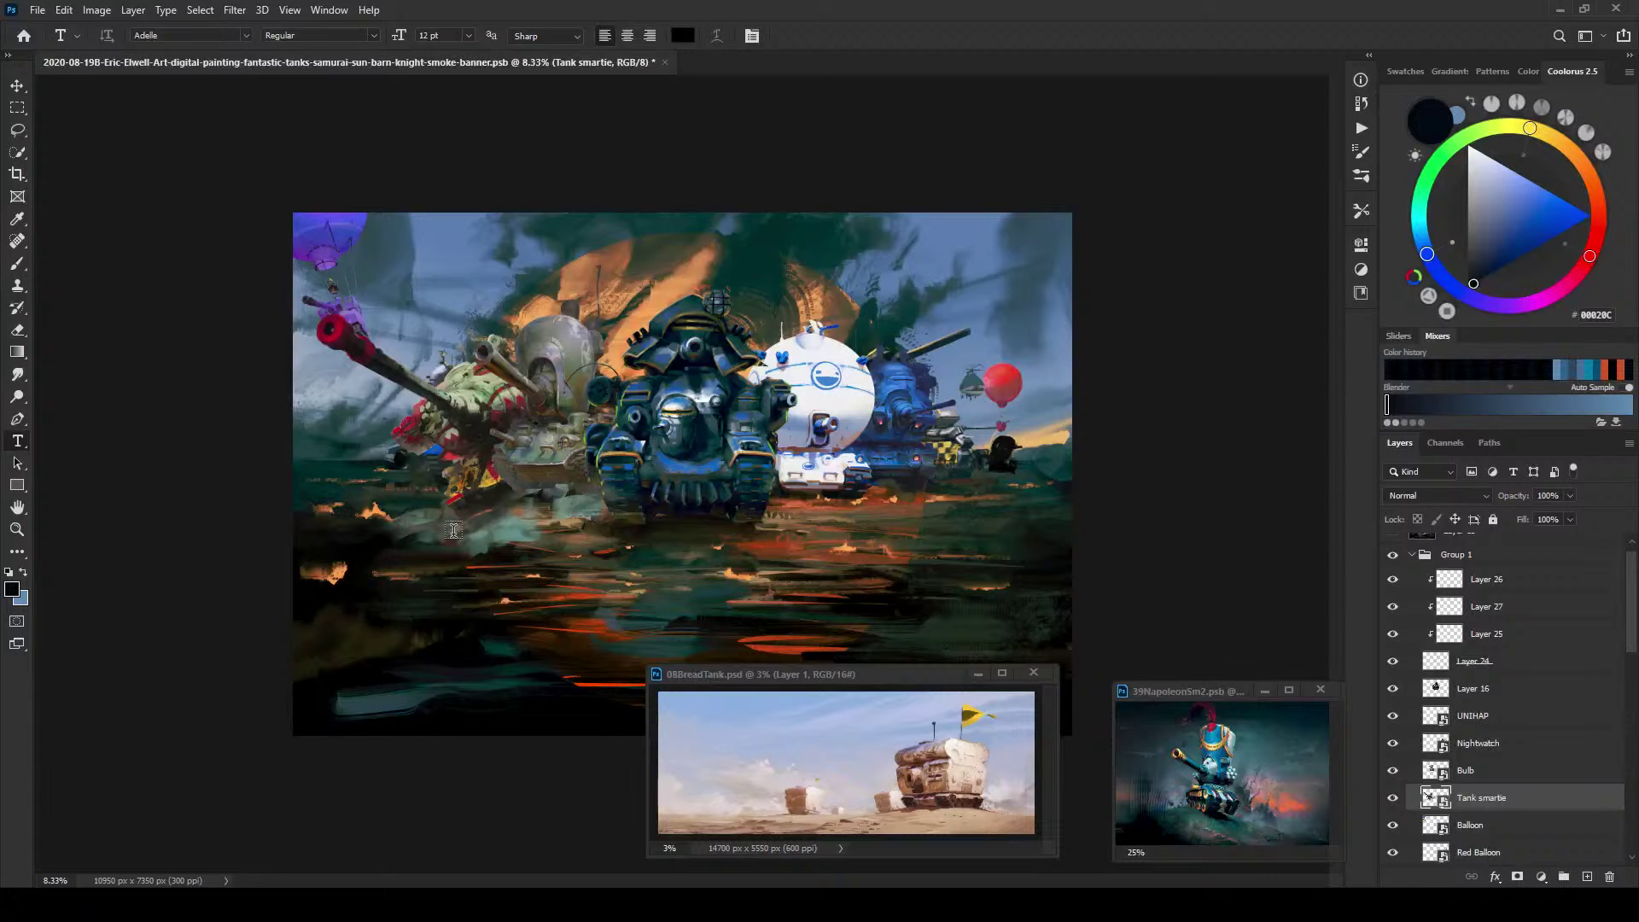
key(ctrl+t)
drag(318, 562, 474, 443)
drag(578, 436, 432, 442)
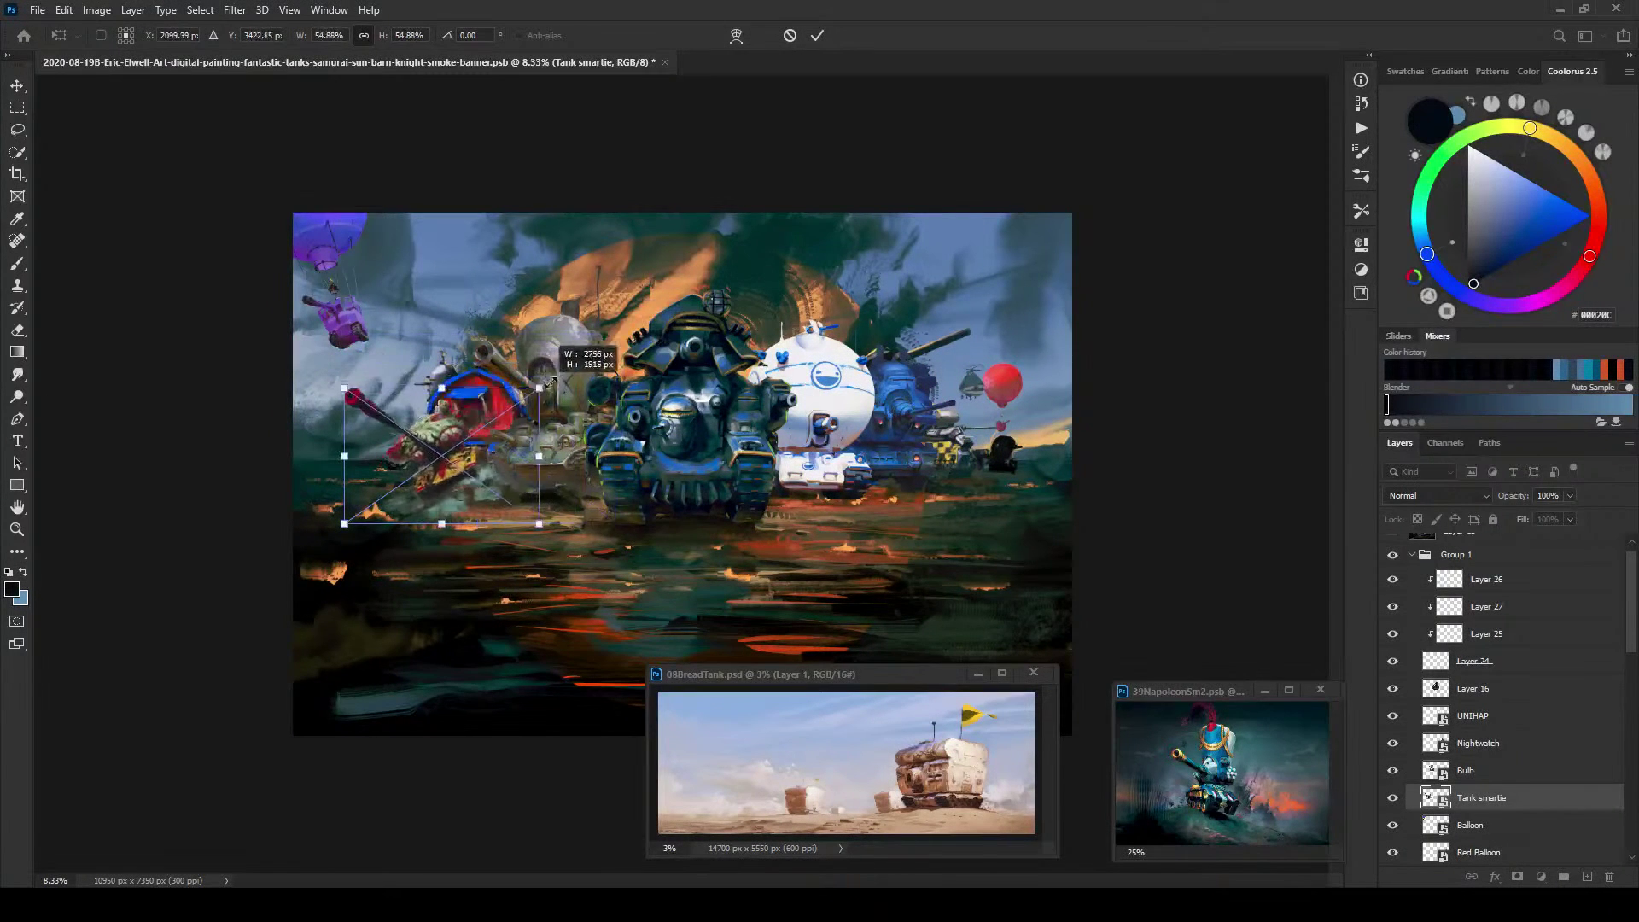
drag(551, 381, 573, 368)
mouse_move(426, 461)
mouse_down()
mouse_move(597, 444)
mouse_move(500, 426)
mouse_move(419, 444)
mouse_move(435, 433)
mouse_up()
drag(627, 410, 473, 413)
drag(593, 384, 543, 446)
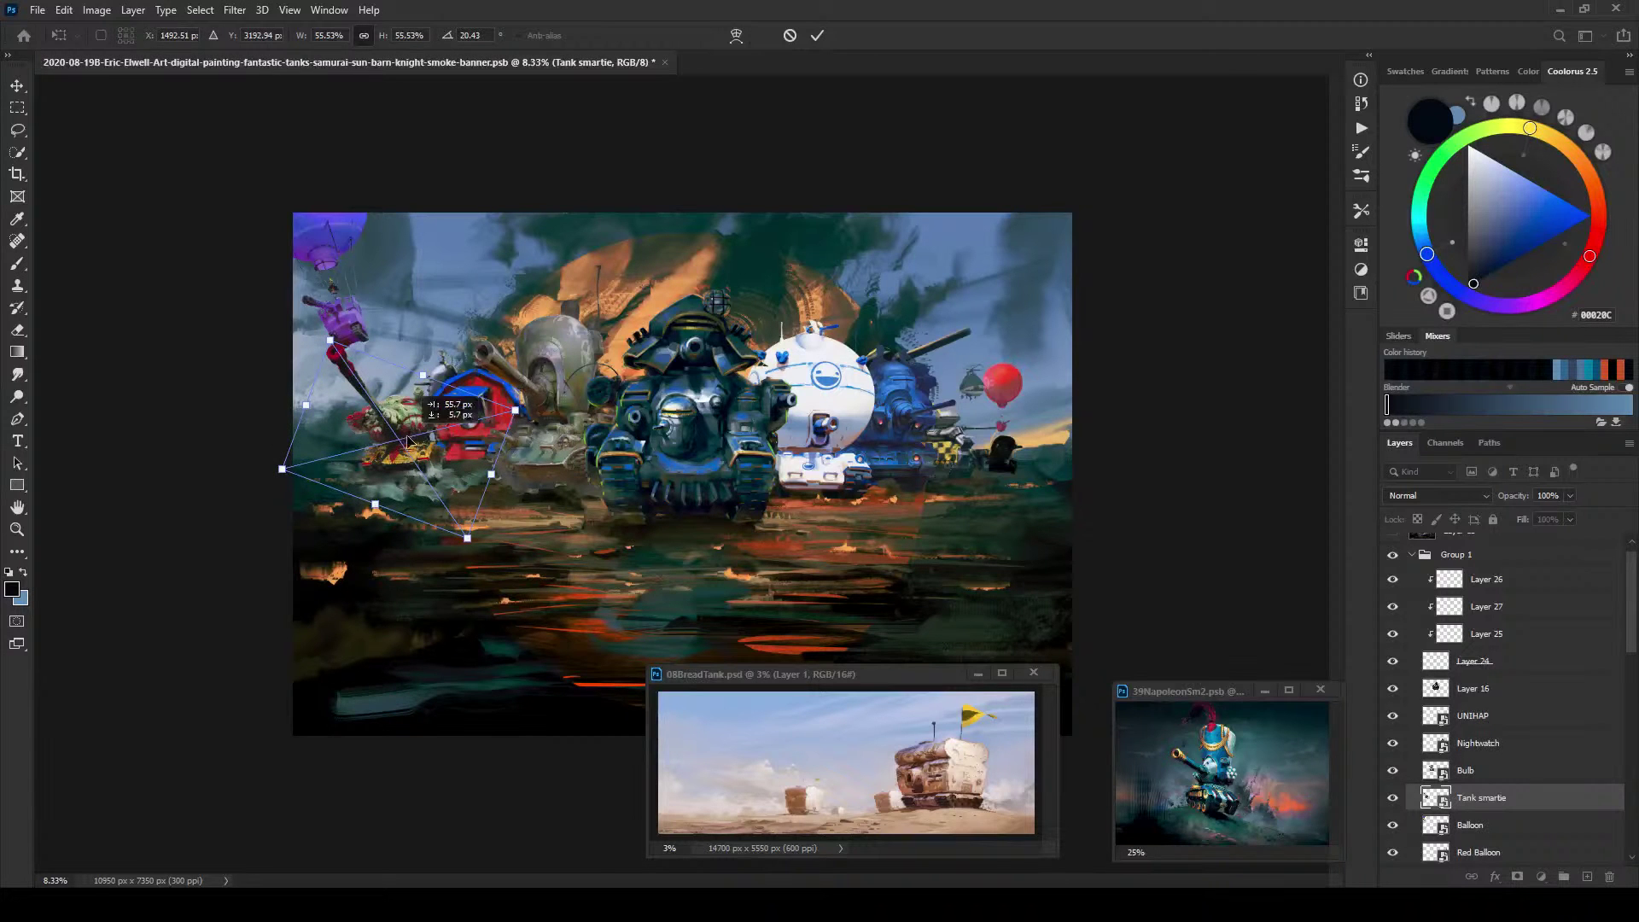
drag(408, 441, 571, 428)
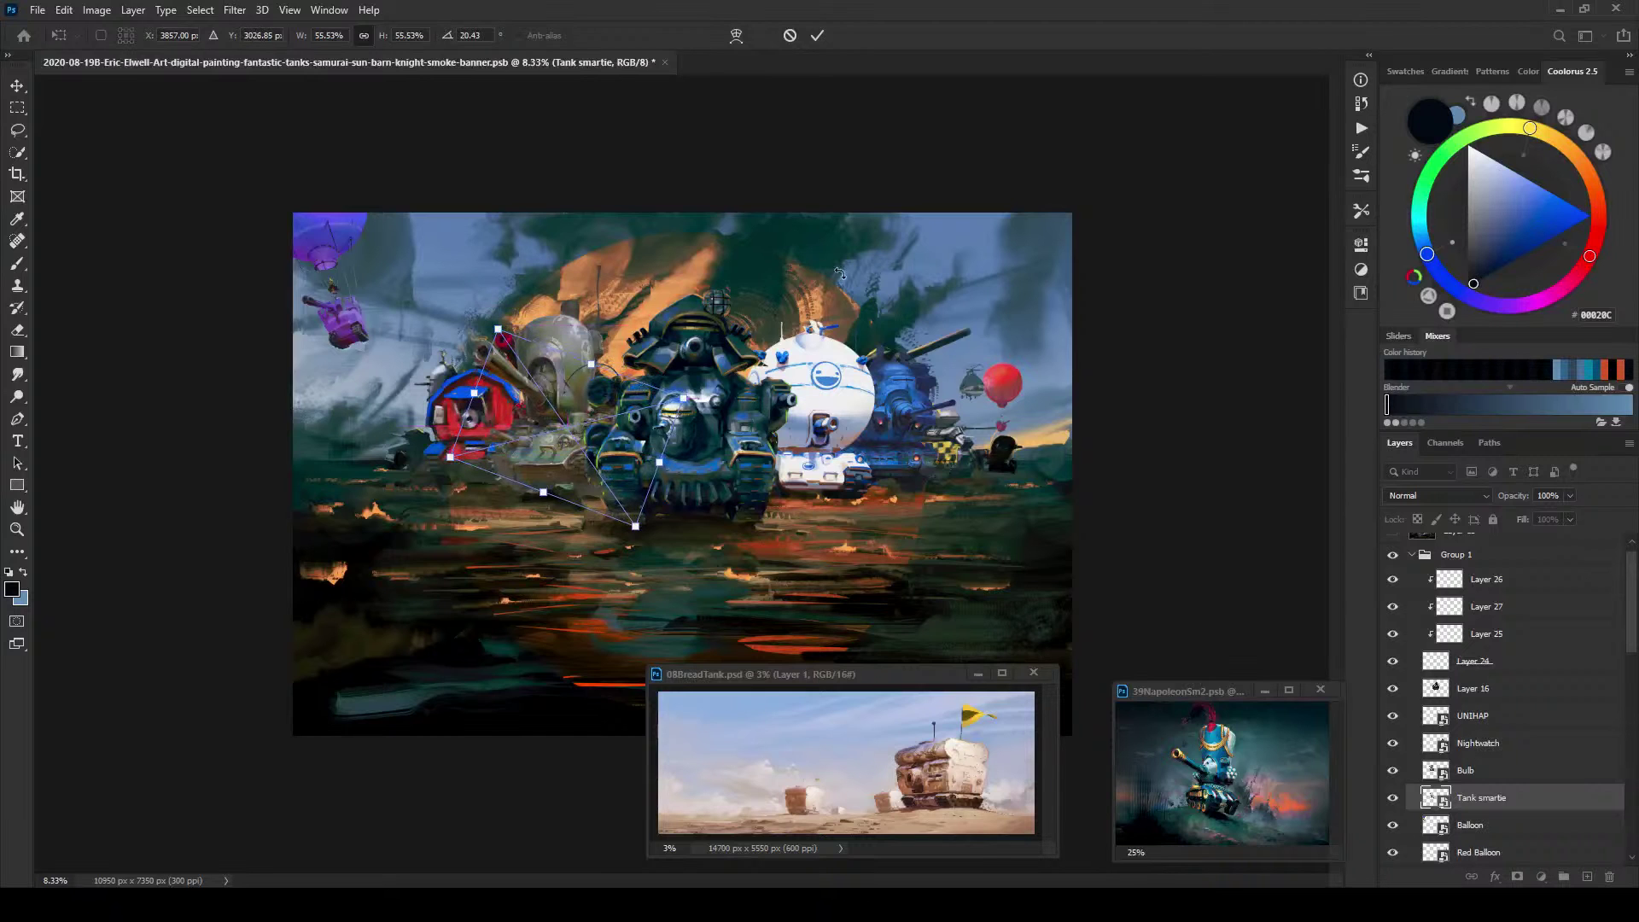
key(Return)
key(t)
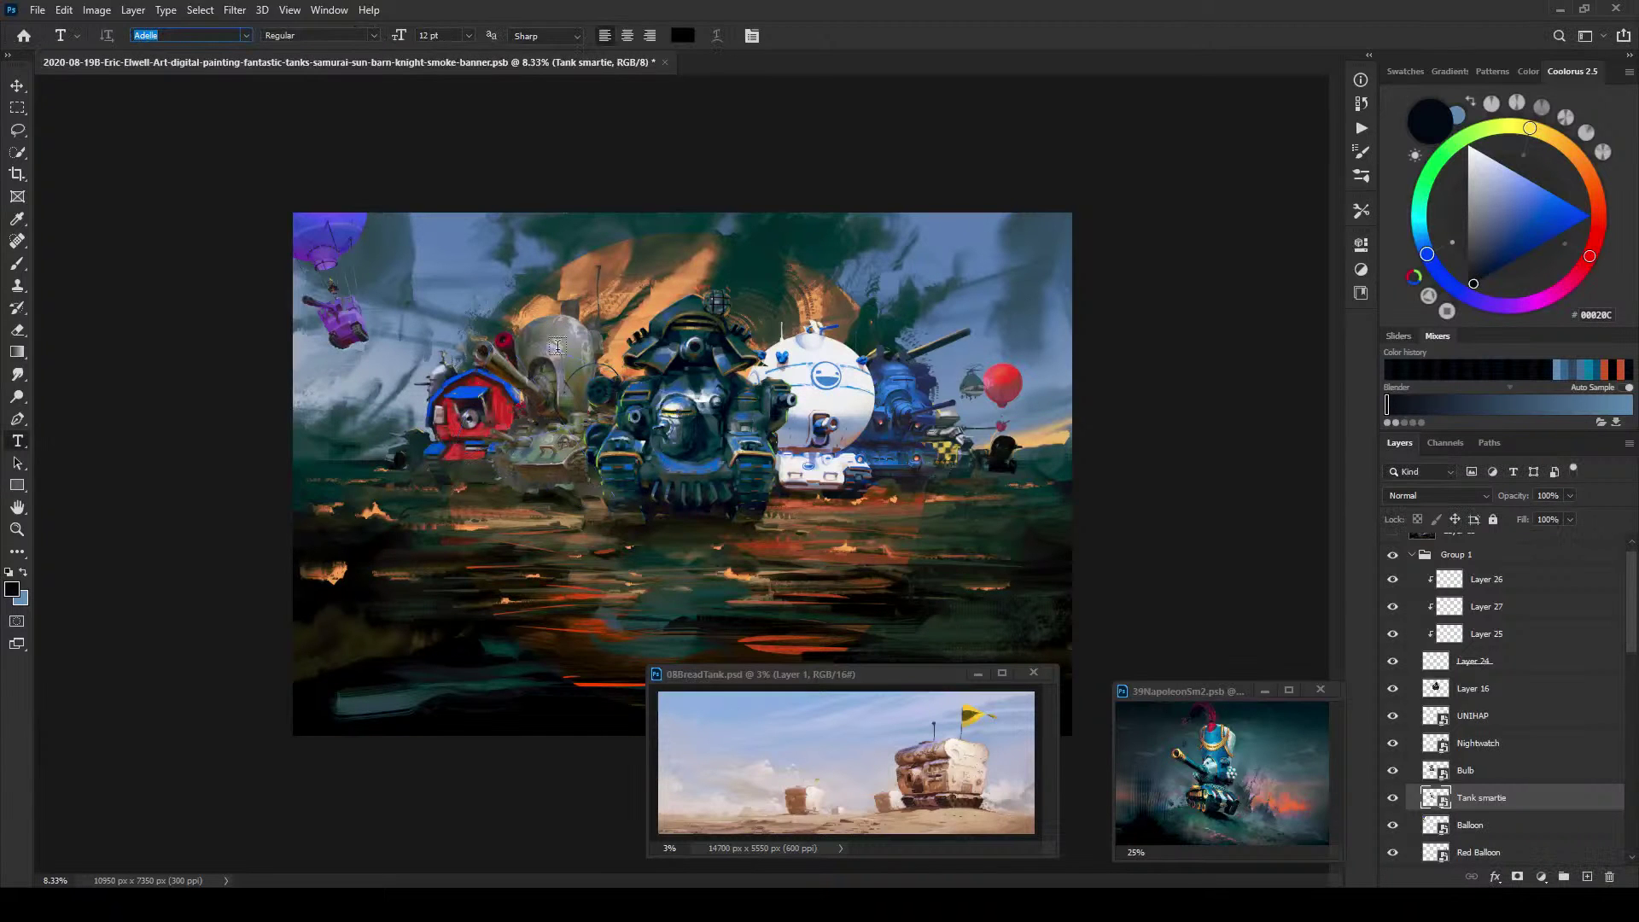
text(v)
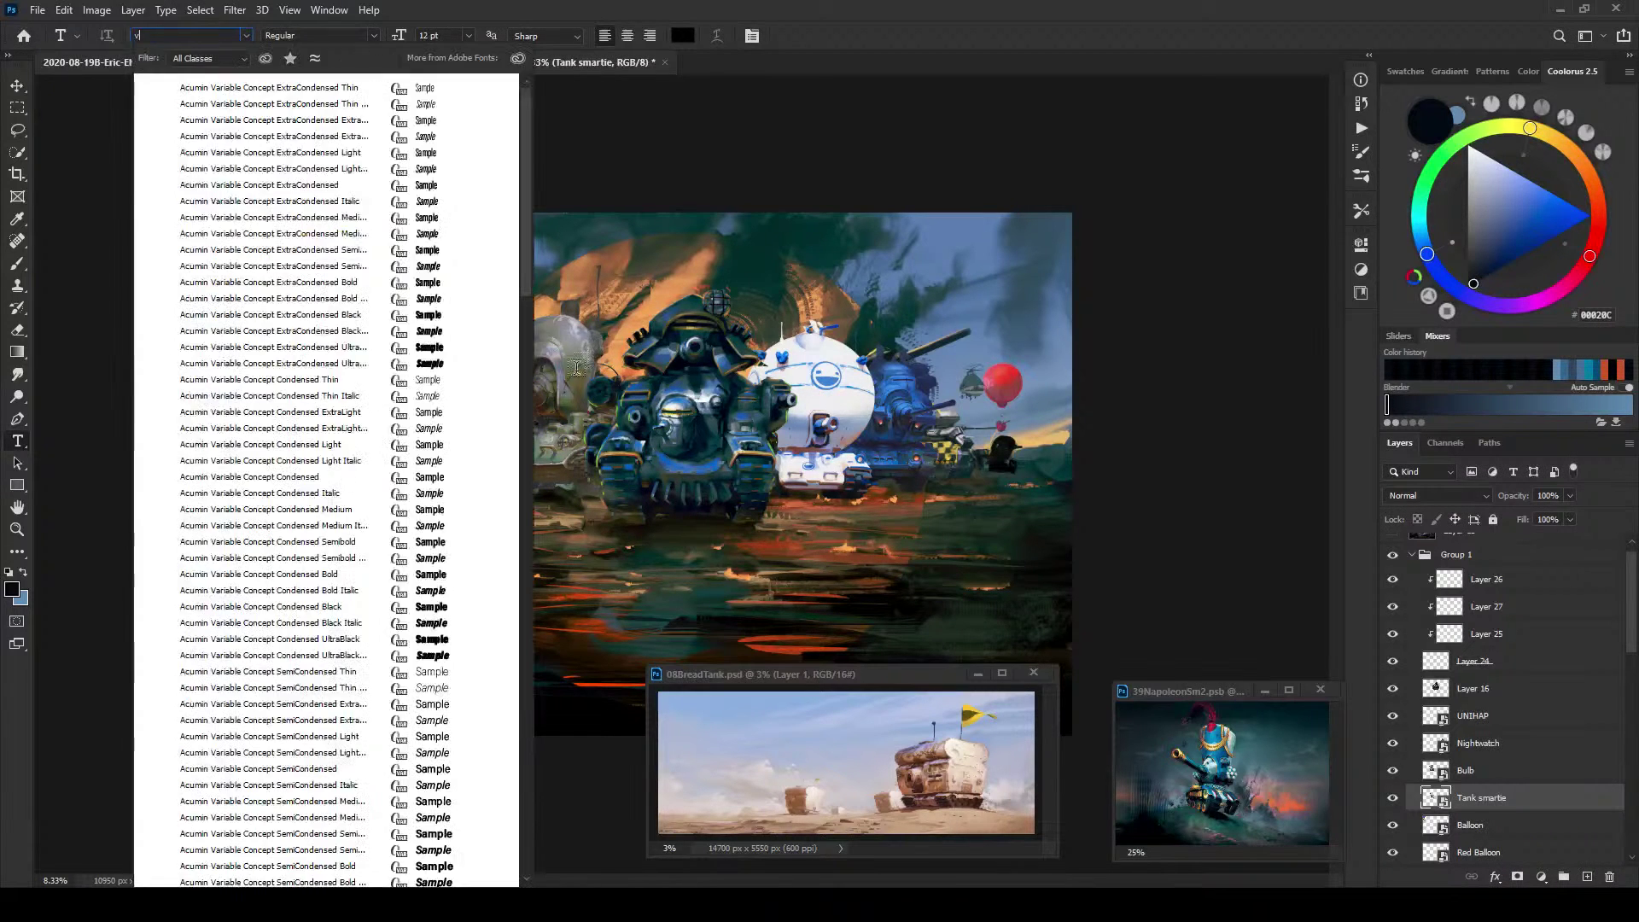
click(711, 125)
click(712, 128)
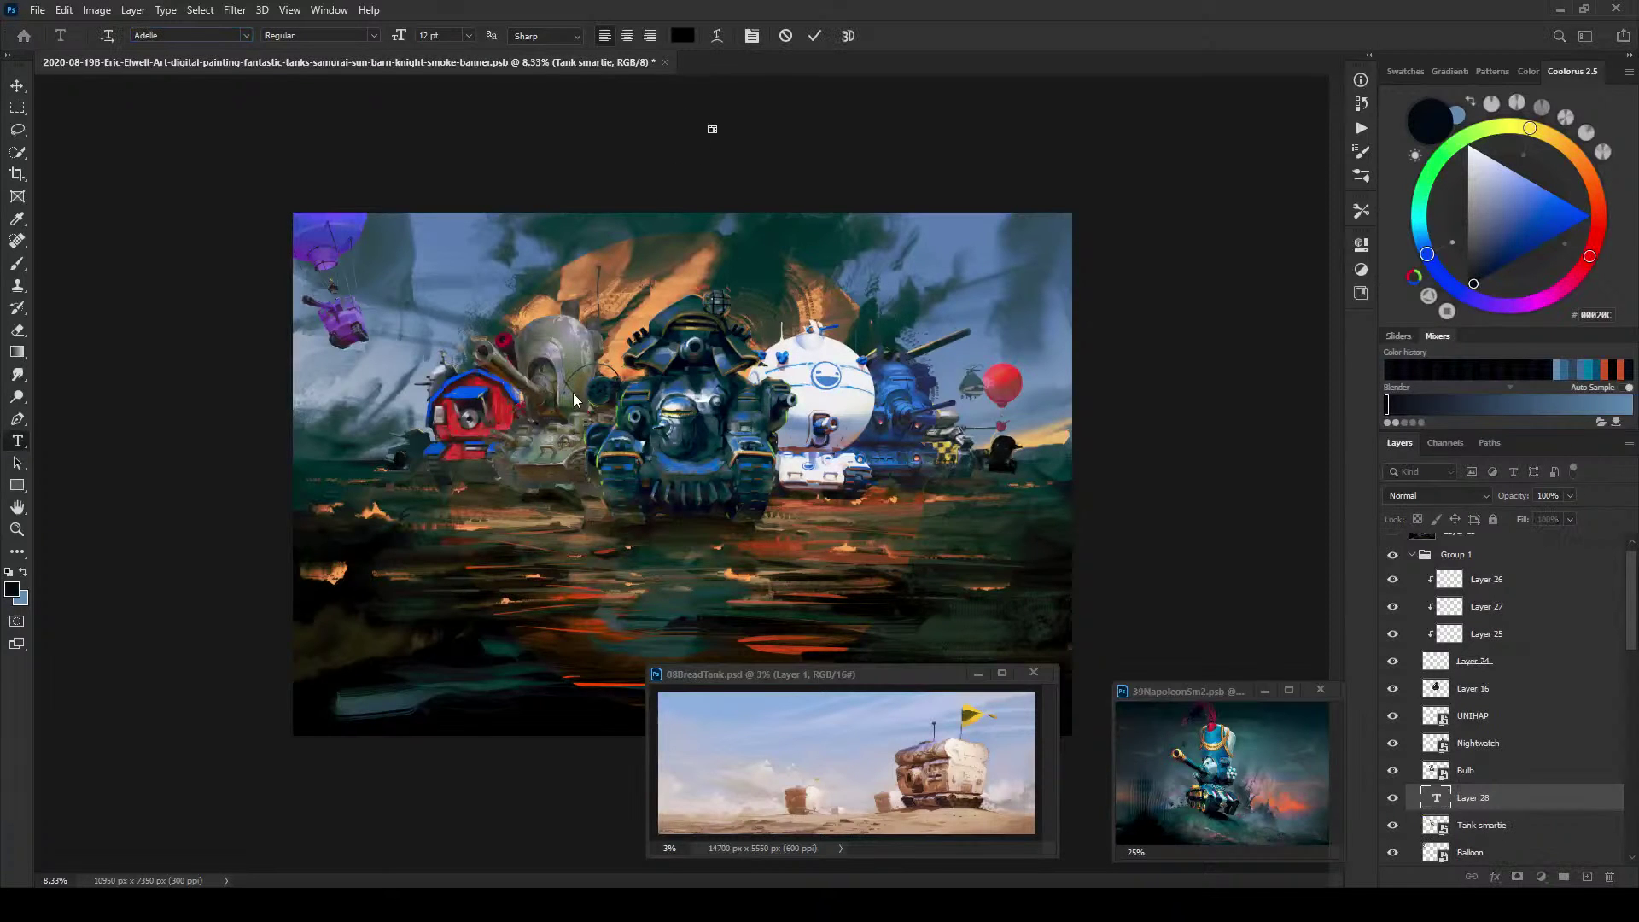
click(576, 397)
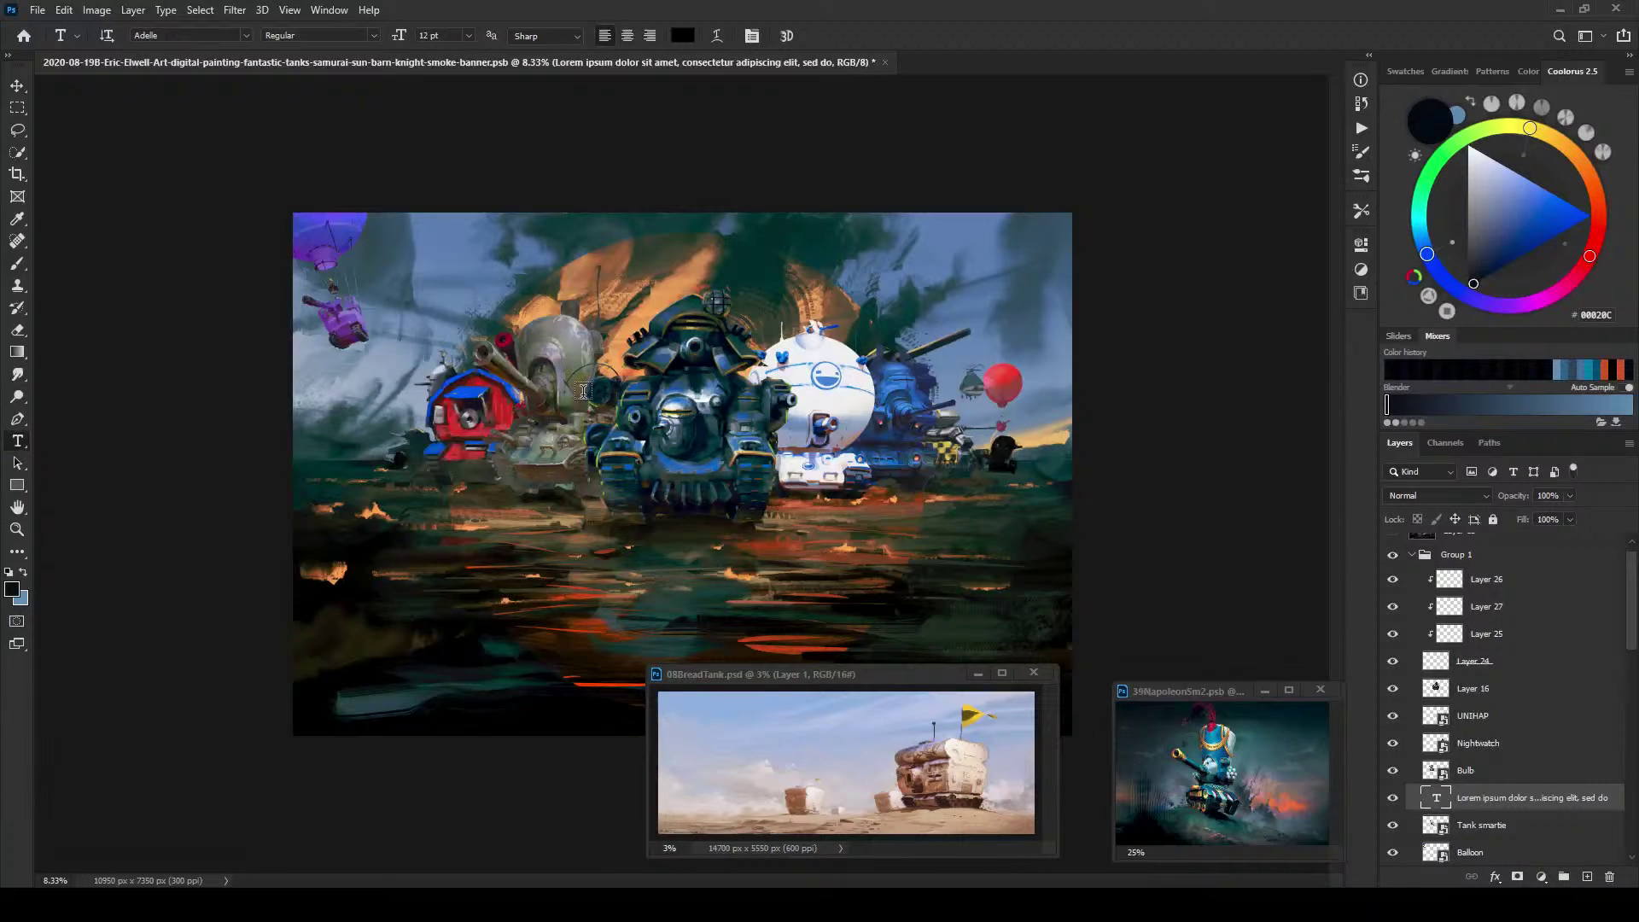
key(v)
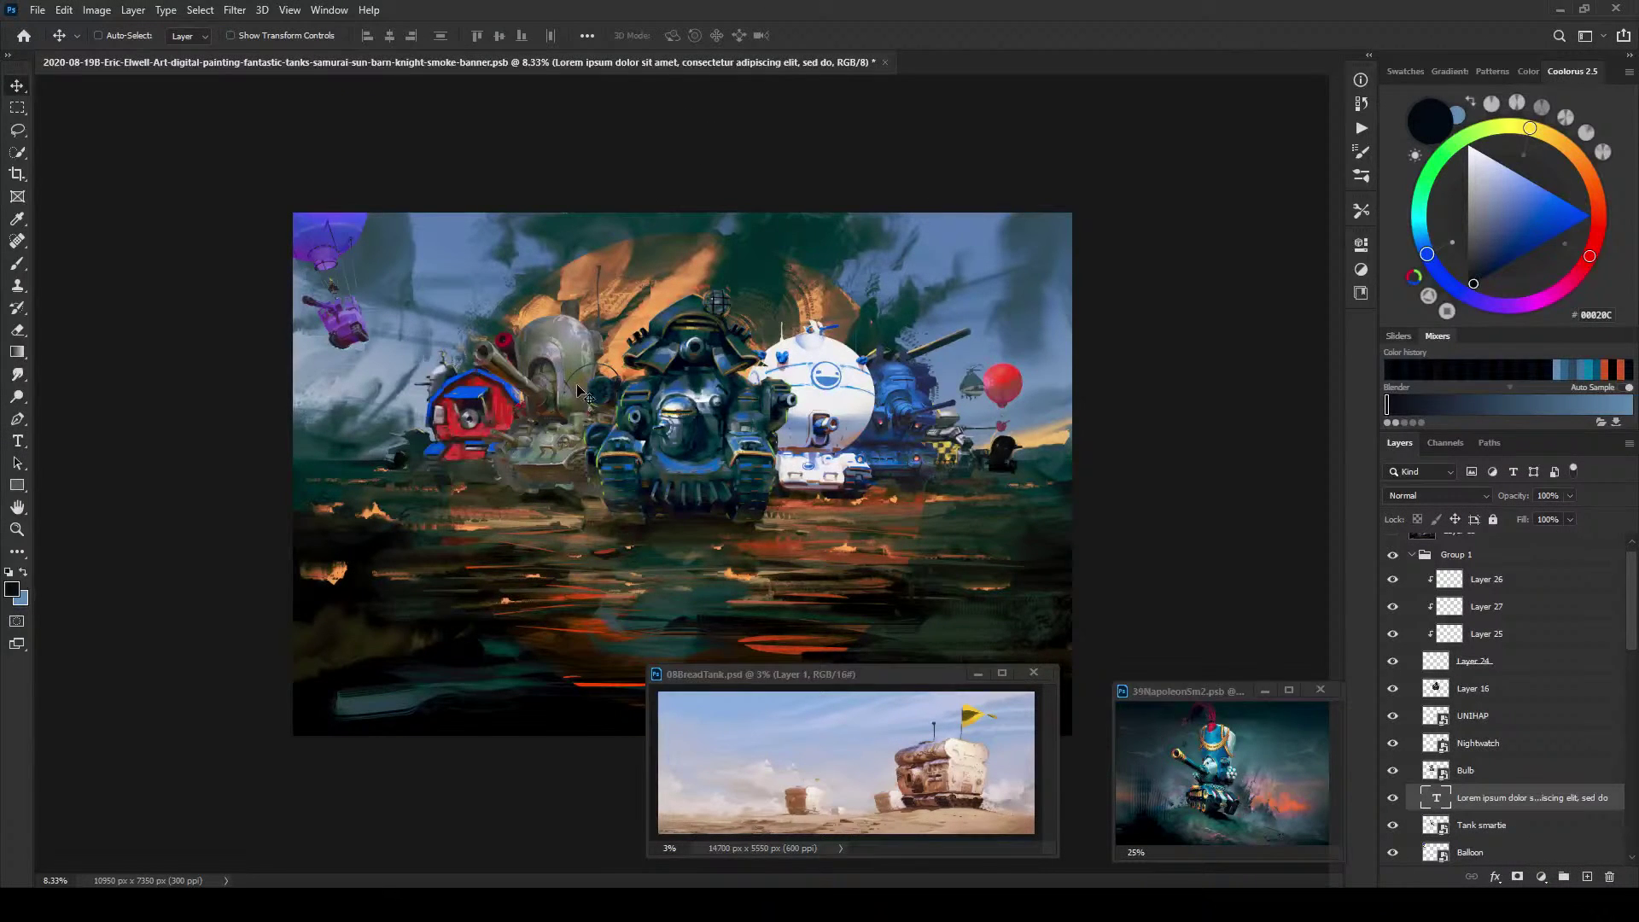
click(1361, 104)
click(1154, 282)
click(1361, 107)
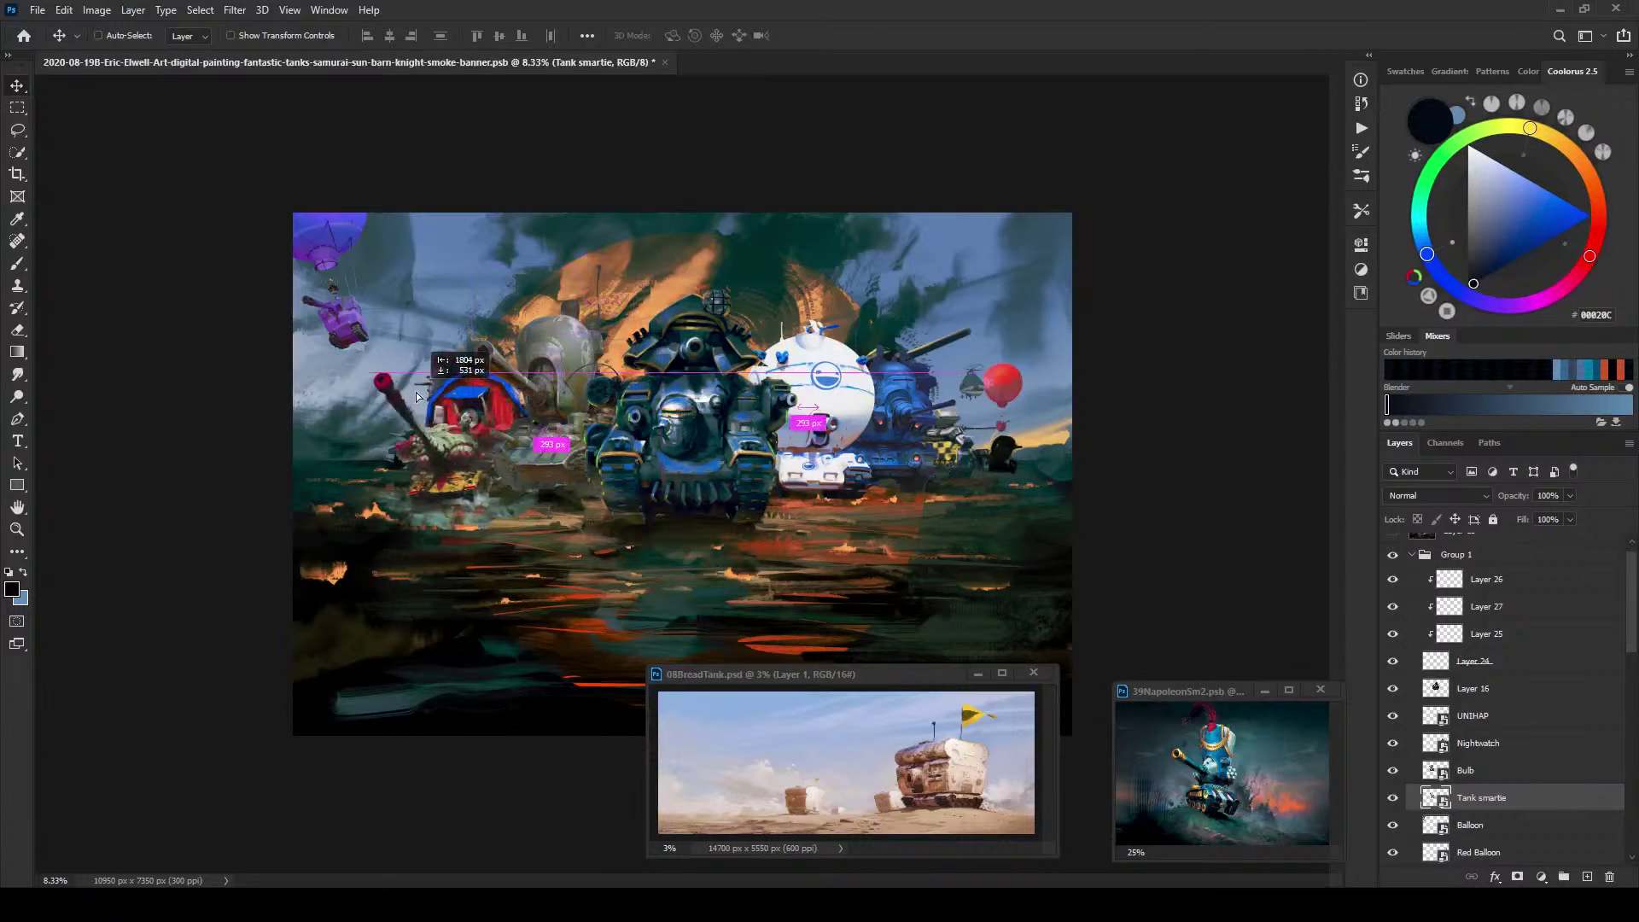
Step: Move Bulb to the banner's left edge and place Tank smartie between the red barn tank and the central tank
ctrl+click(551, 376)
drag(551, 377, 423, 374)
drag(549, 420, 572, 455)
ctrl+click(550, 447)
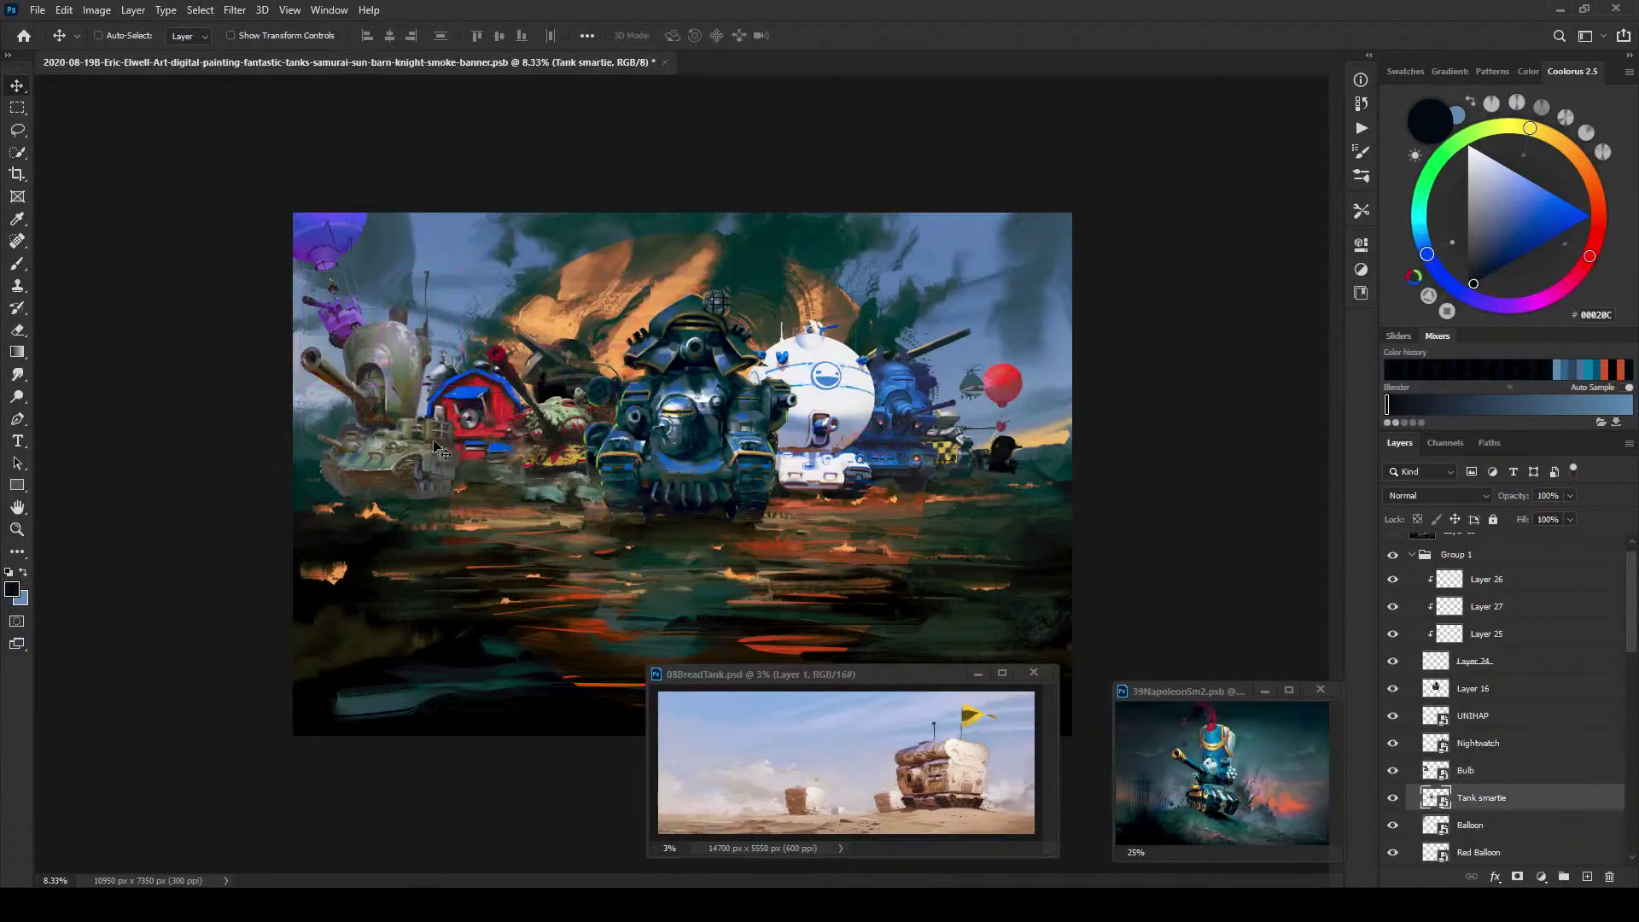
drag(434, 441, 419, 449)
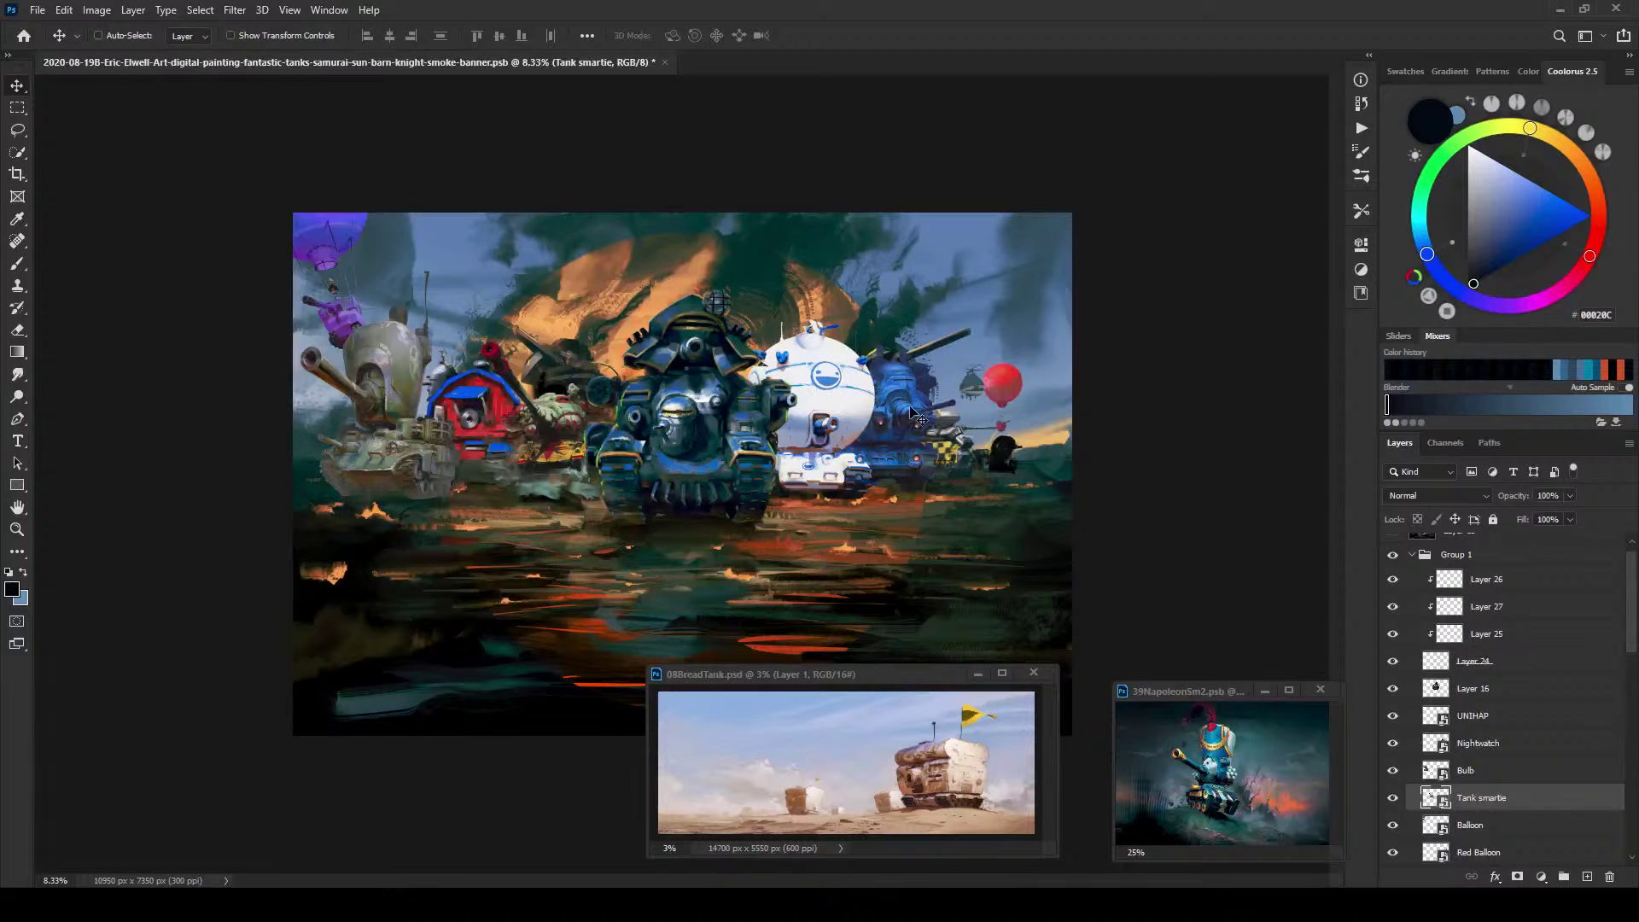
Step: Try UNIHAP left of the central tank, return it to the right side, and try Nightwatch beside the red barn tank
drag(918, 418, 921, 362)
mouse_move(826, 378)
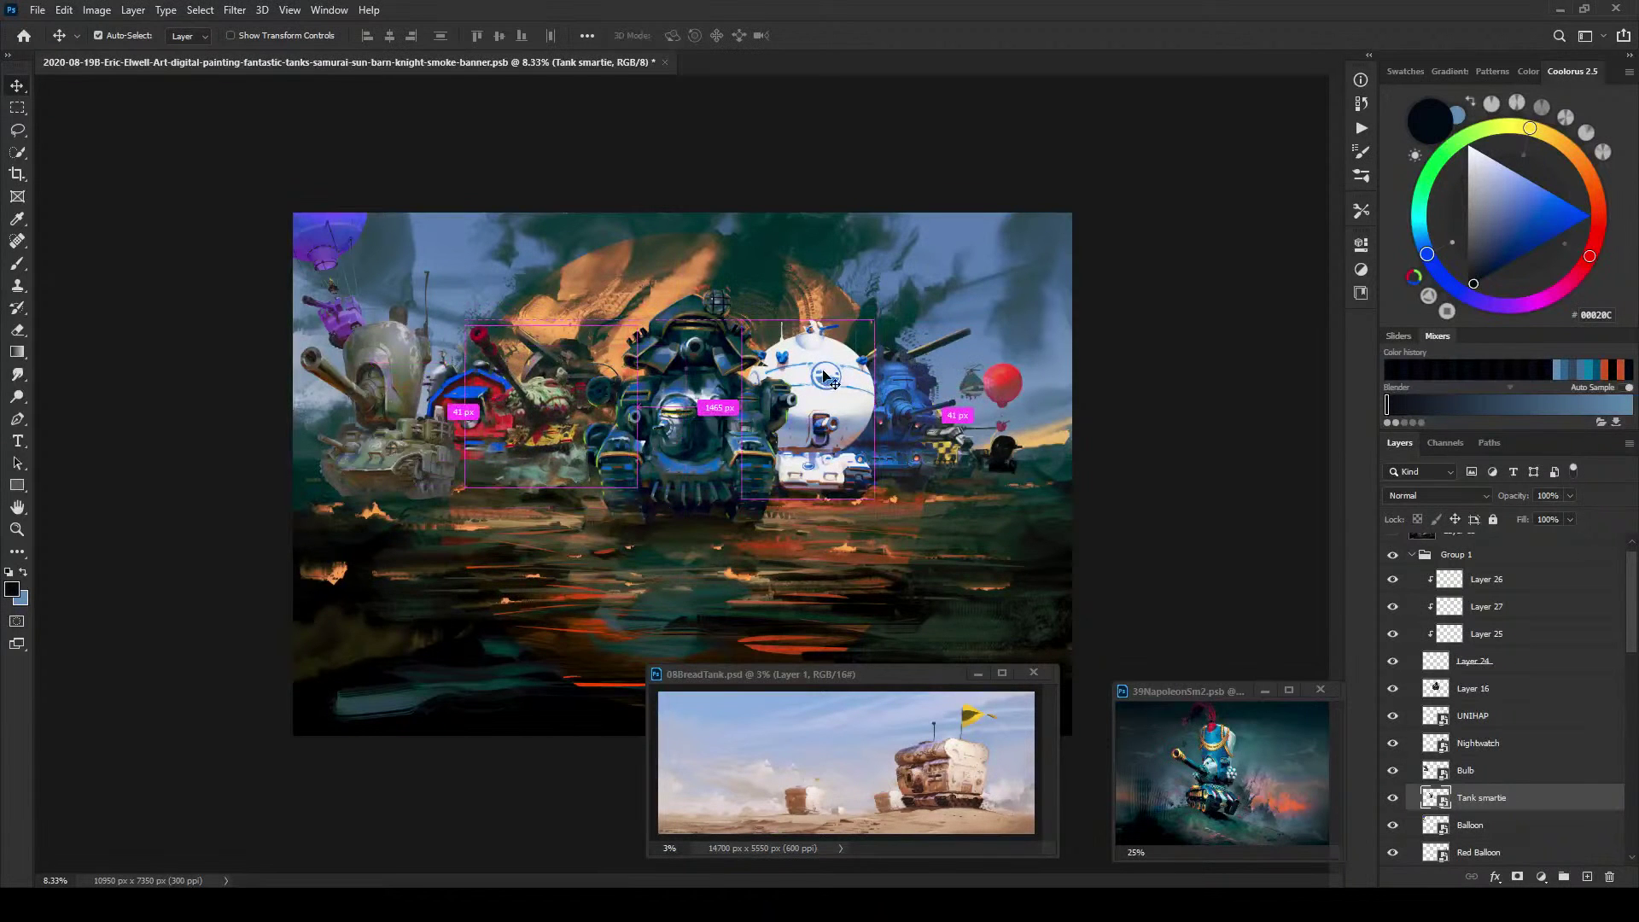
drag(826, 378, 465, 371)
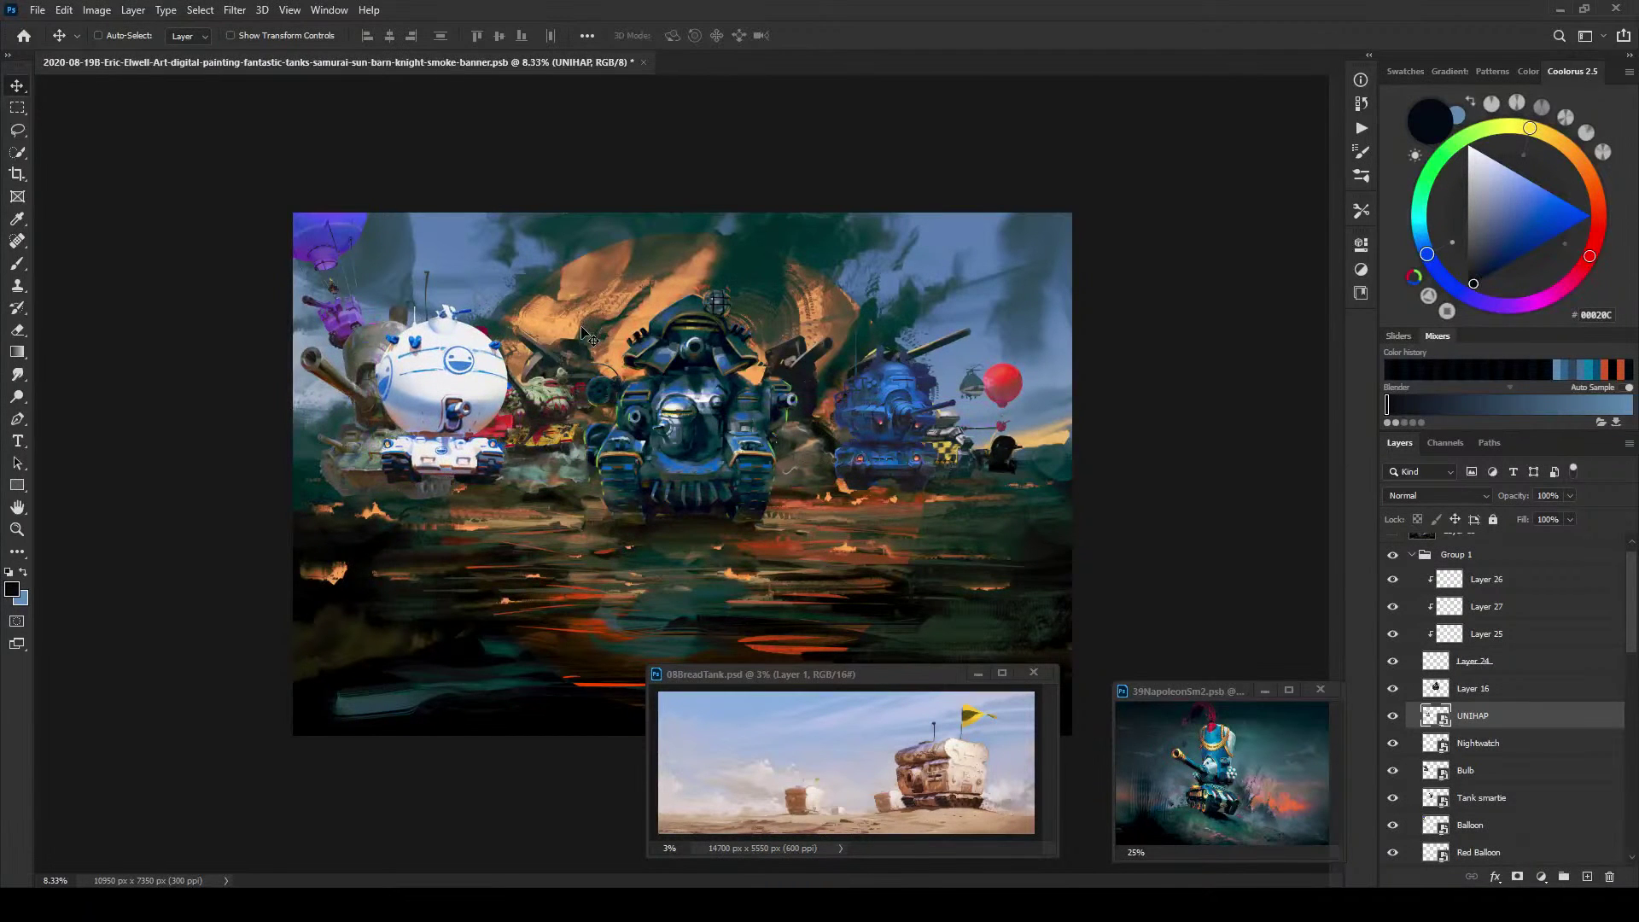
drag(504, 444, 580, 473)
ctrl+click(927, 445)
key(ctrl+z)
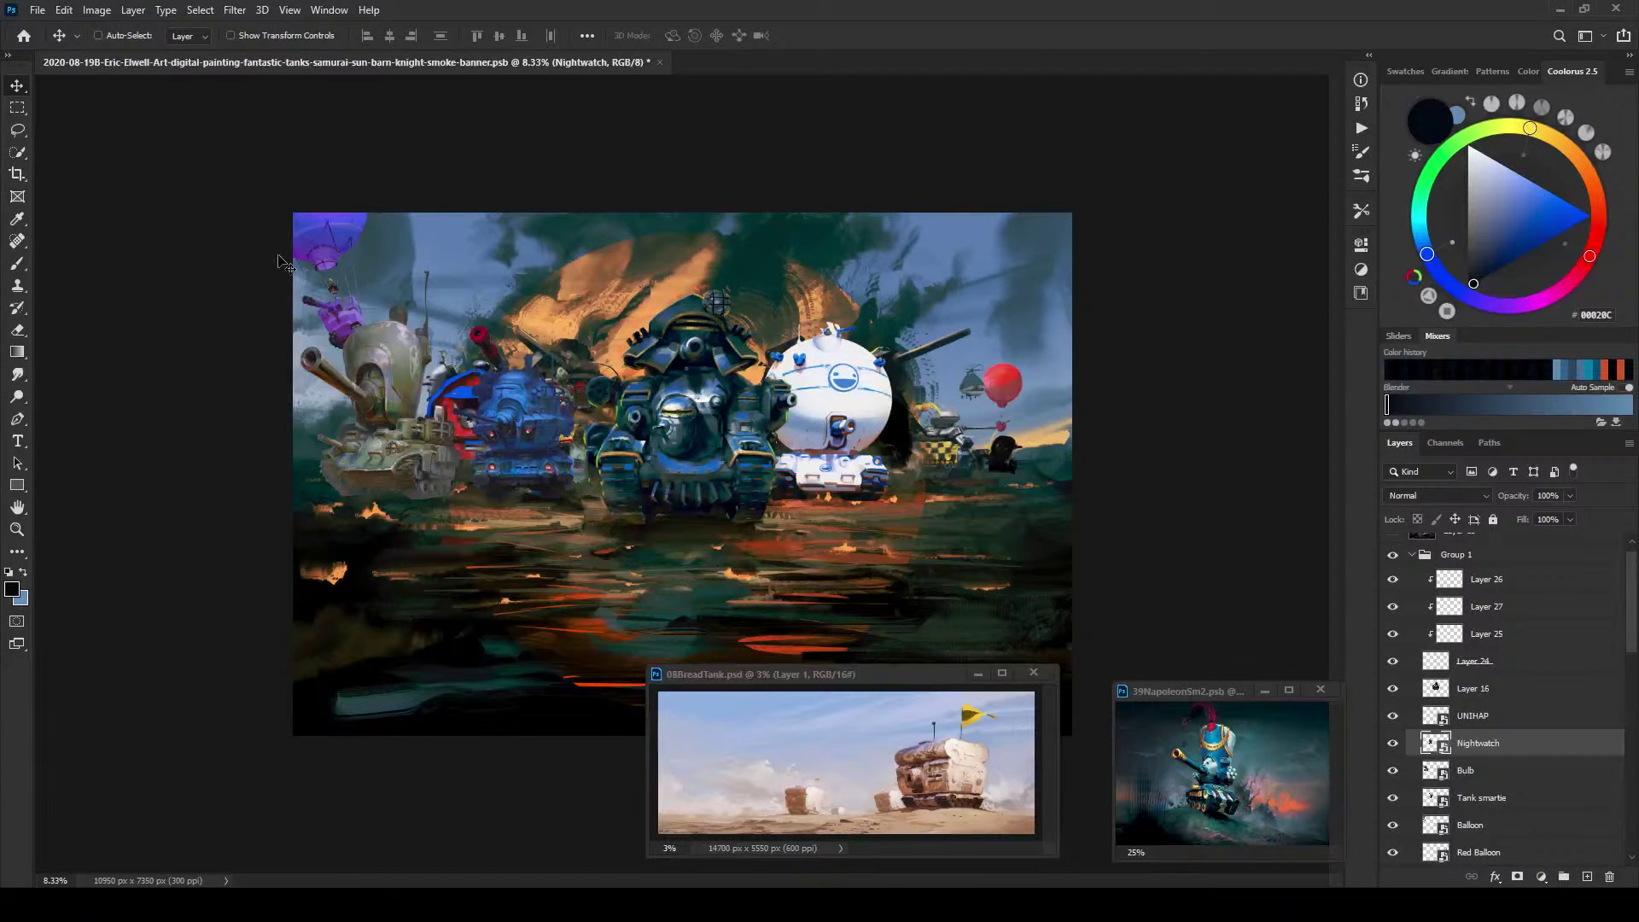
key(ctrl+z)
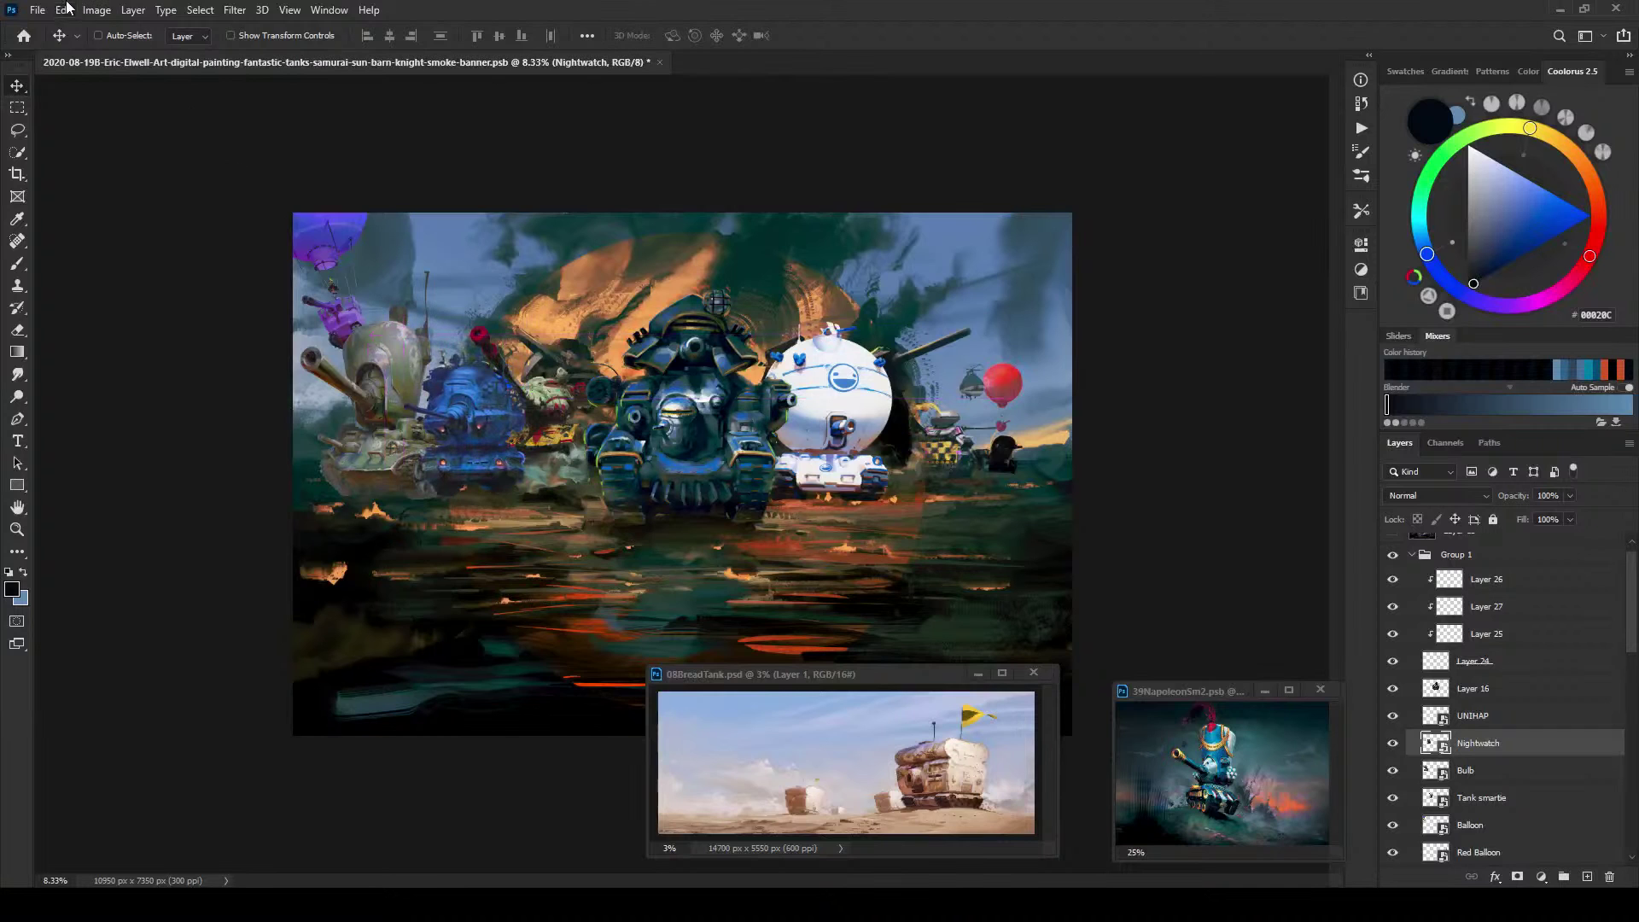
click(66, 9)
mouse_move(226, 403)
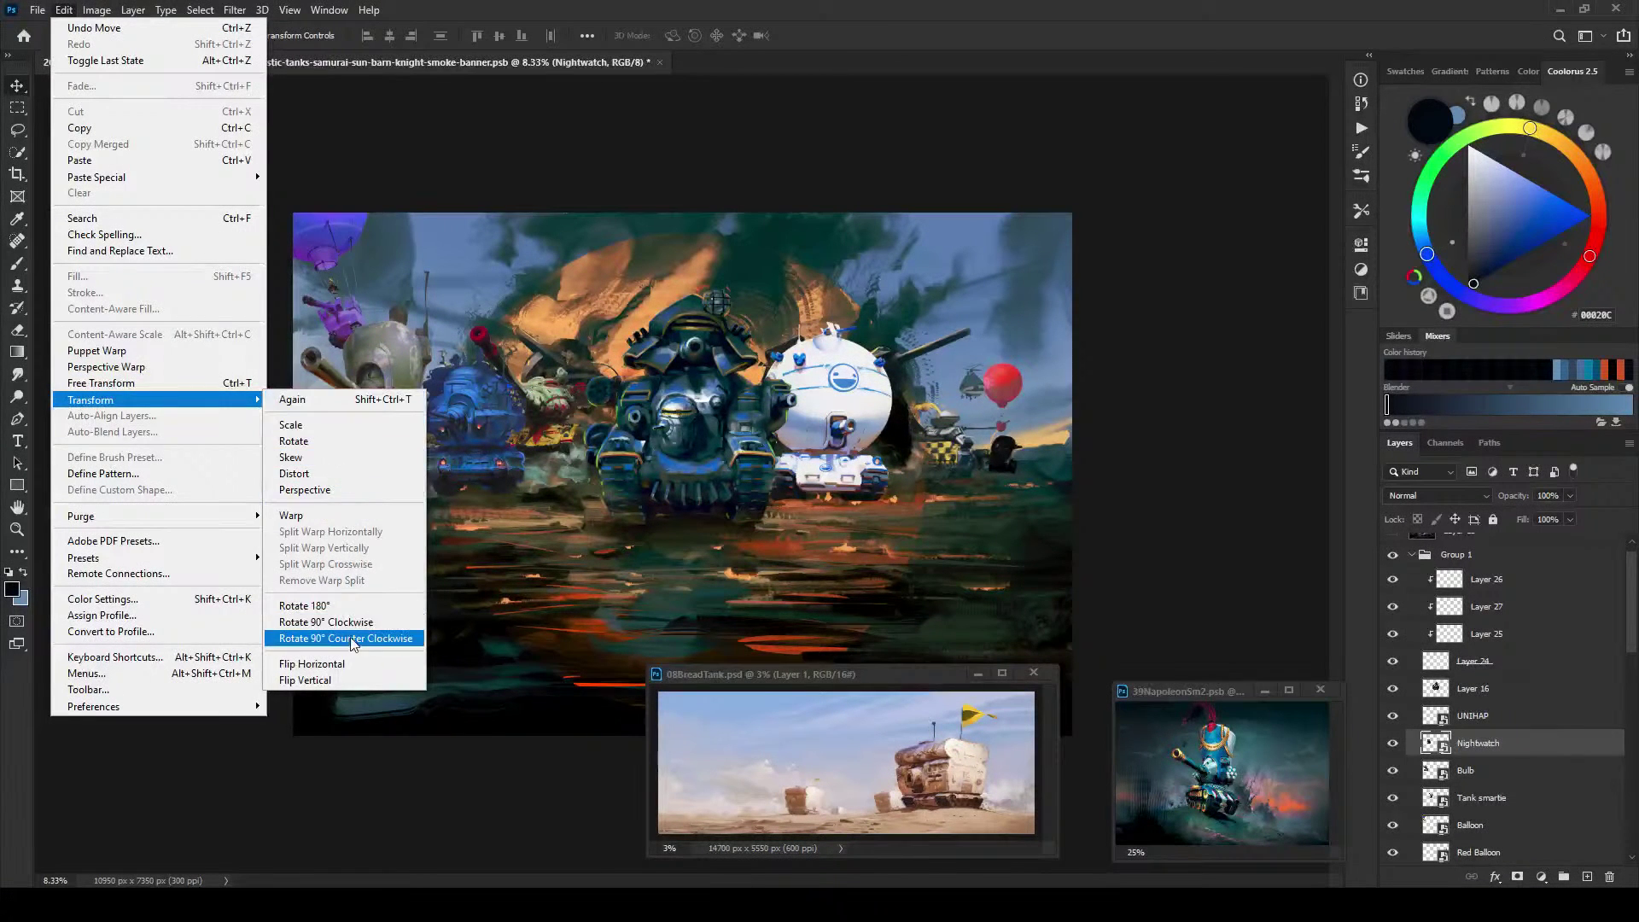
click(854, 38)
Step: Try Nightwatch at the far left with Bulb beside the central tank, and shift Tank smartie behind UNIHAP
drag(482, 455, 580, 444)
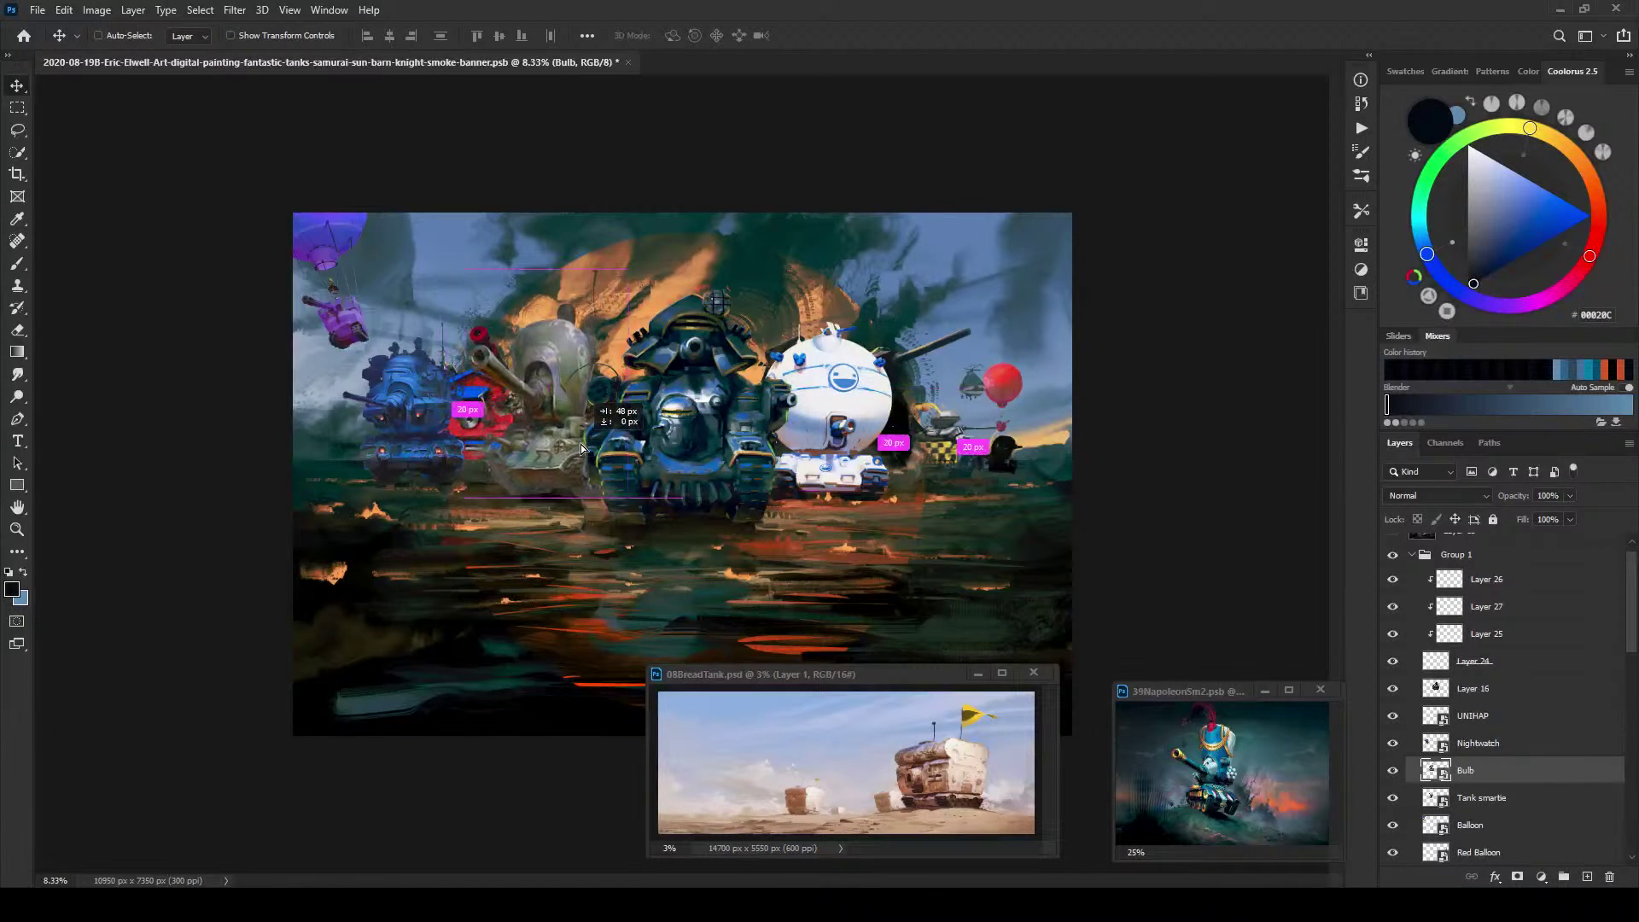
key(ctrl)
drag(485, 341, 933, 457)
drag(824, 457, 825, 457)
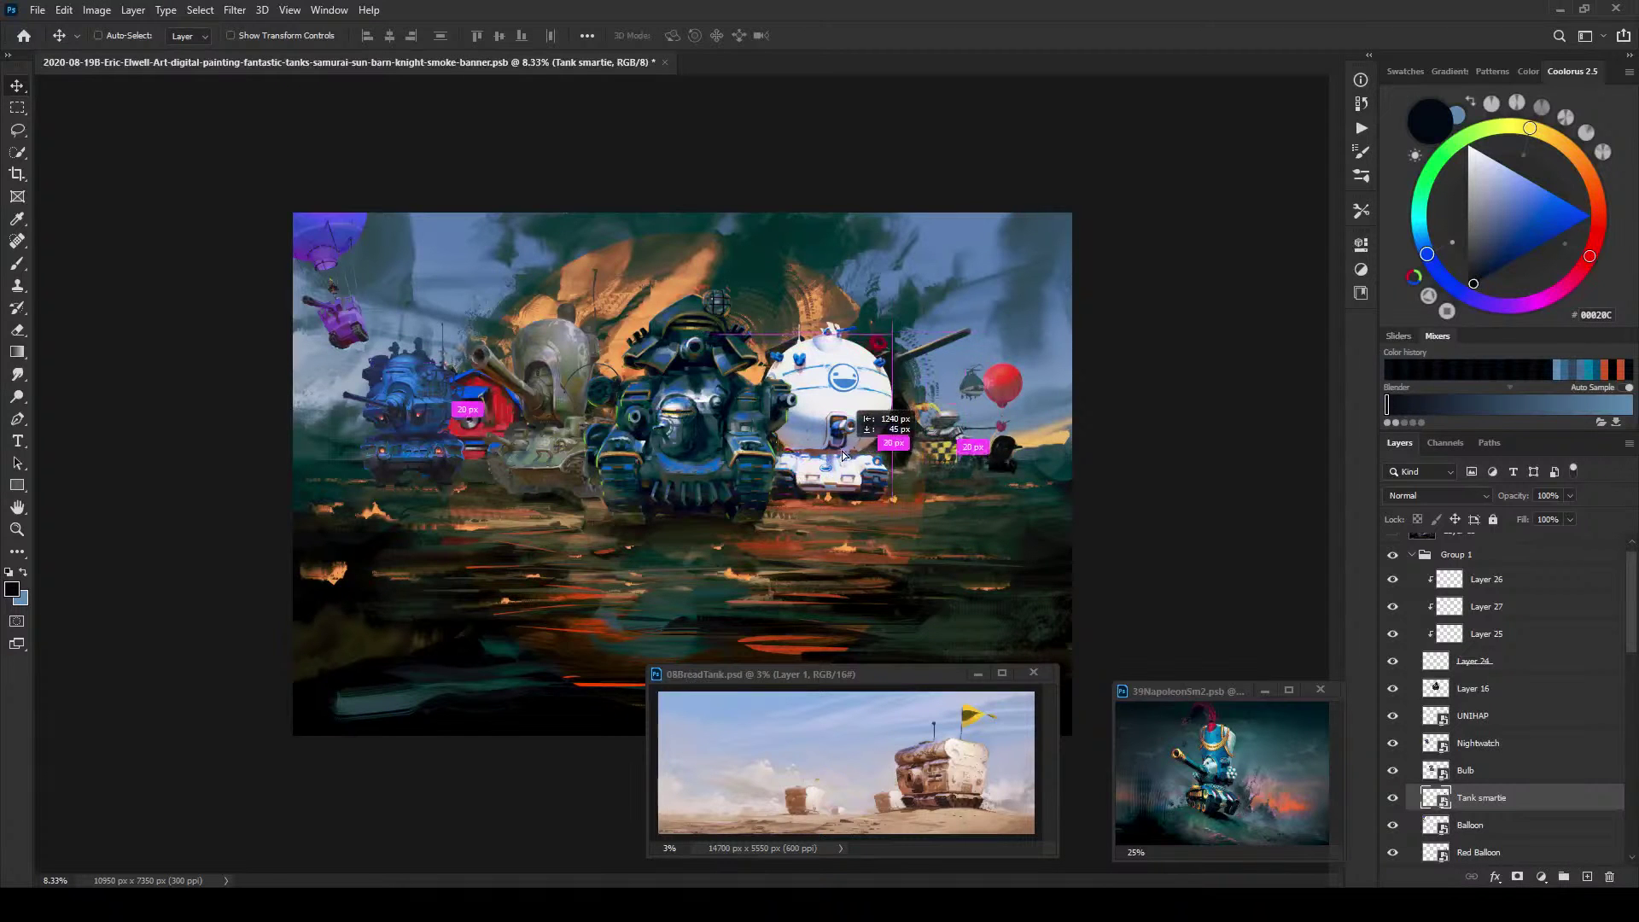
Step: Move UNIHAP toward the banner's right edge and position Tank smartie between it and the central tank
drag(869, 403, 994, 405)
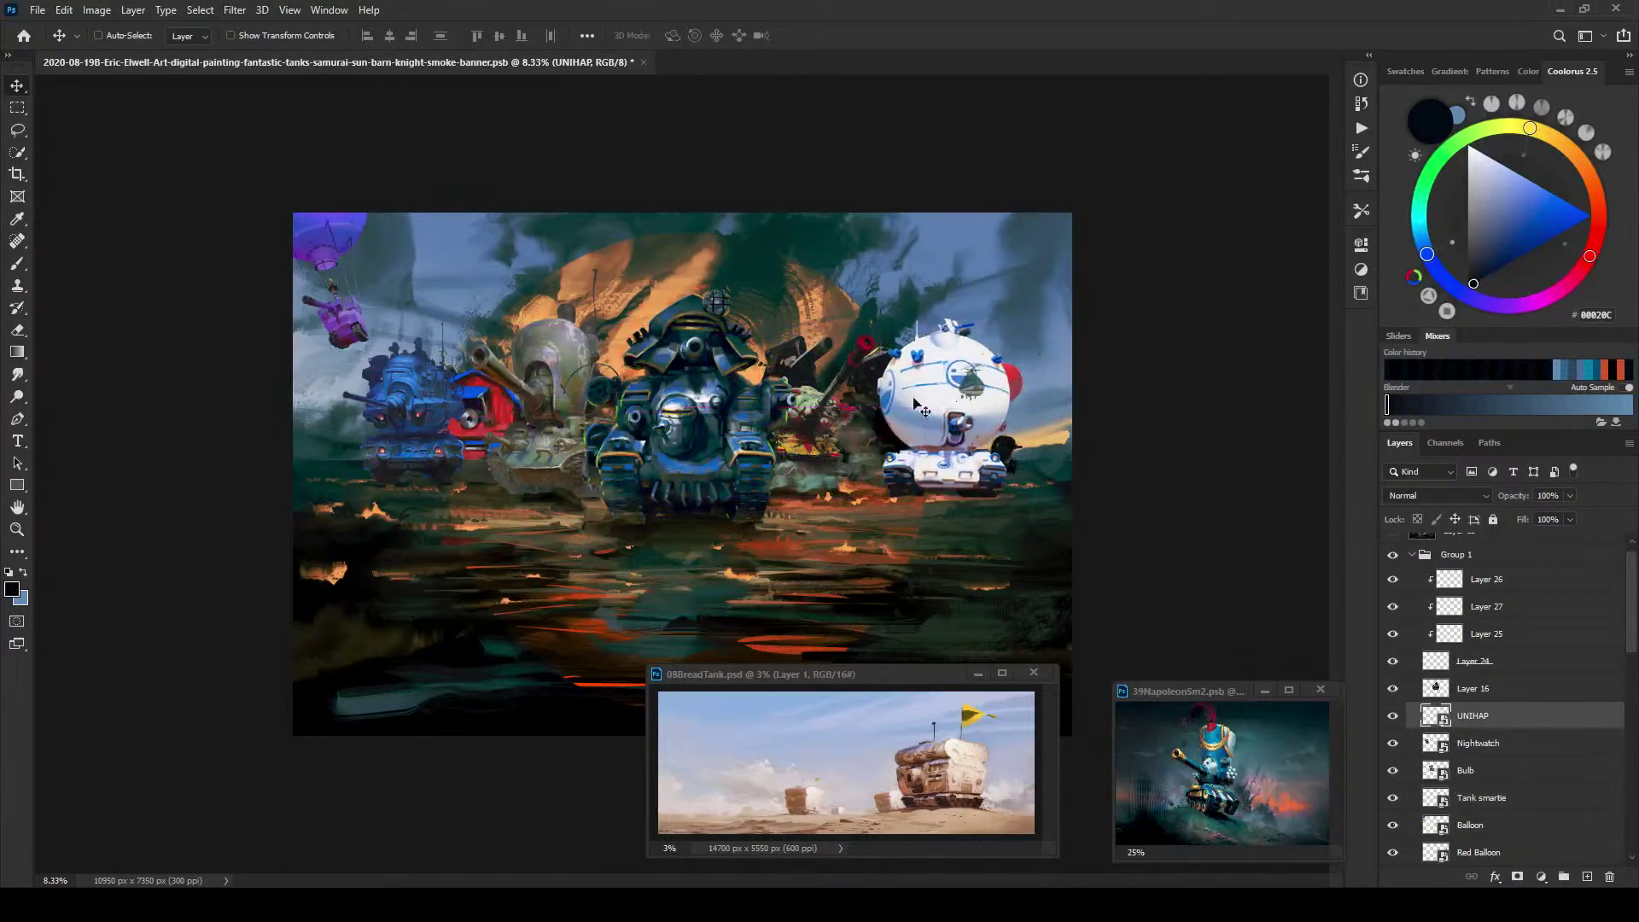
drag(816, 435, 843, 438)
drag(937, 429, 965, 427)
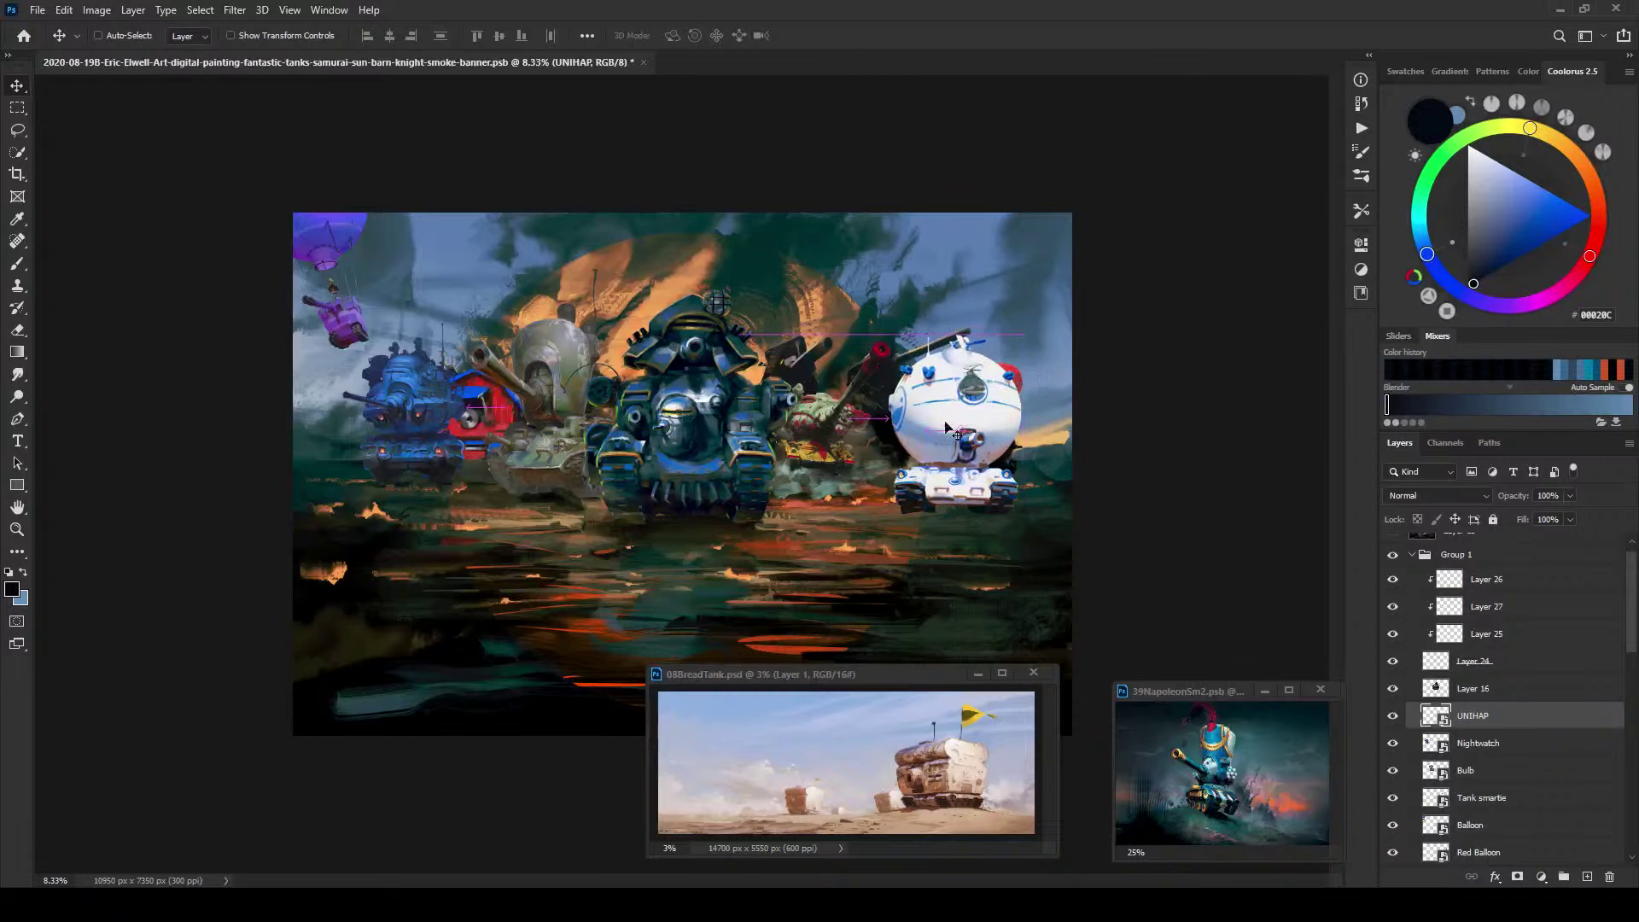
ctrl+drag(835, 433, 851, 437)
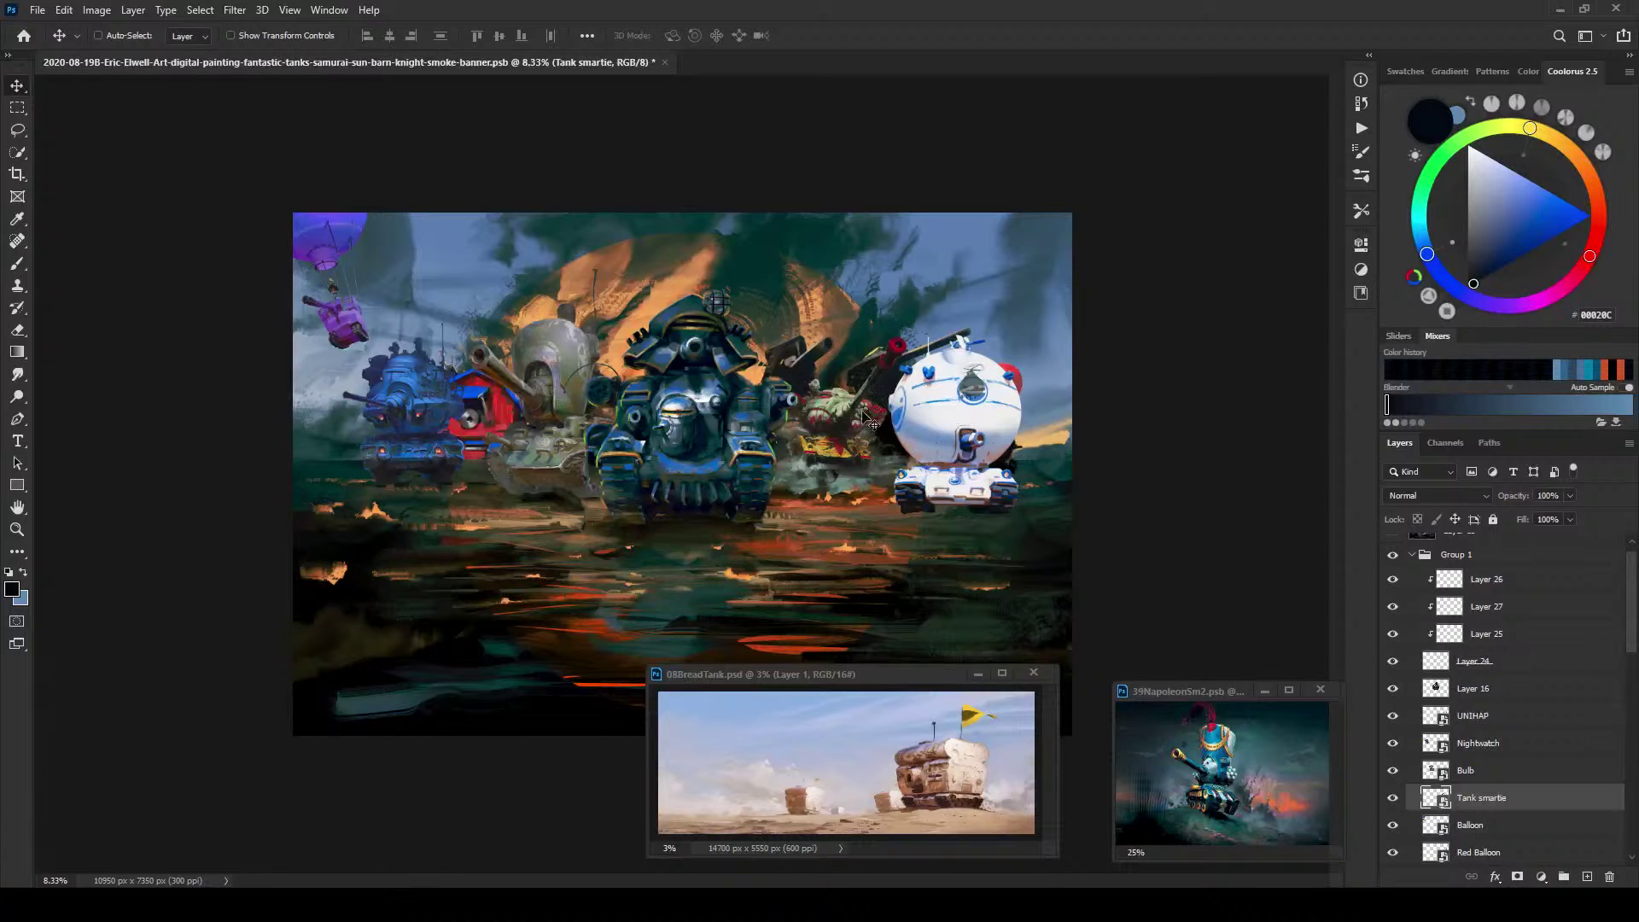
Step: Return Tank smartie and Bulb to the left of the central tank, with Bulb outermost, and tuck Nightwatch behind UNIHAP's left side
drag(851, 450, 552, 442)
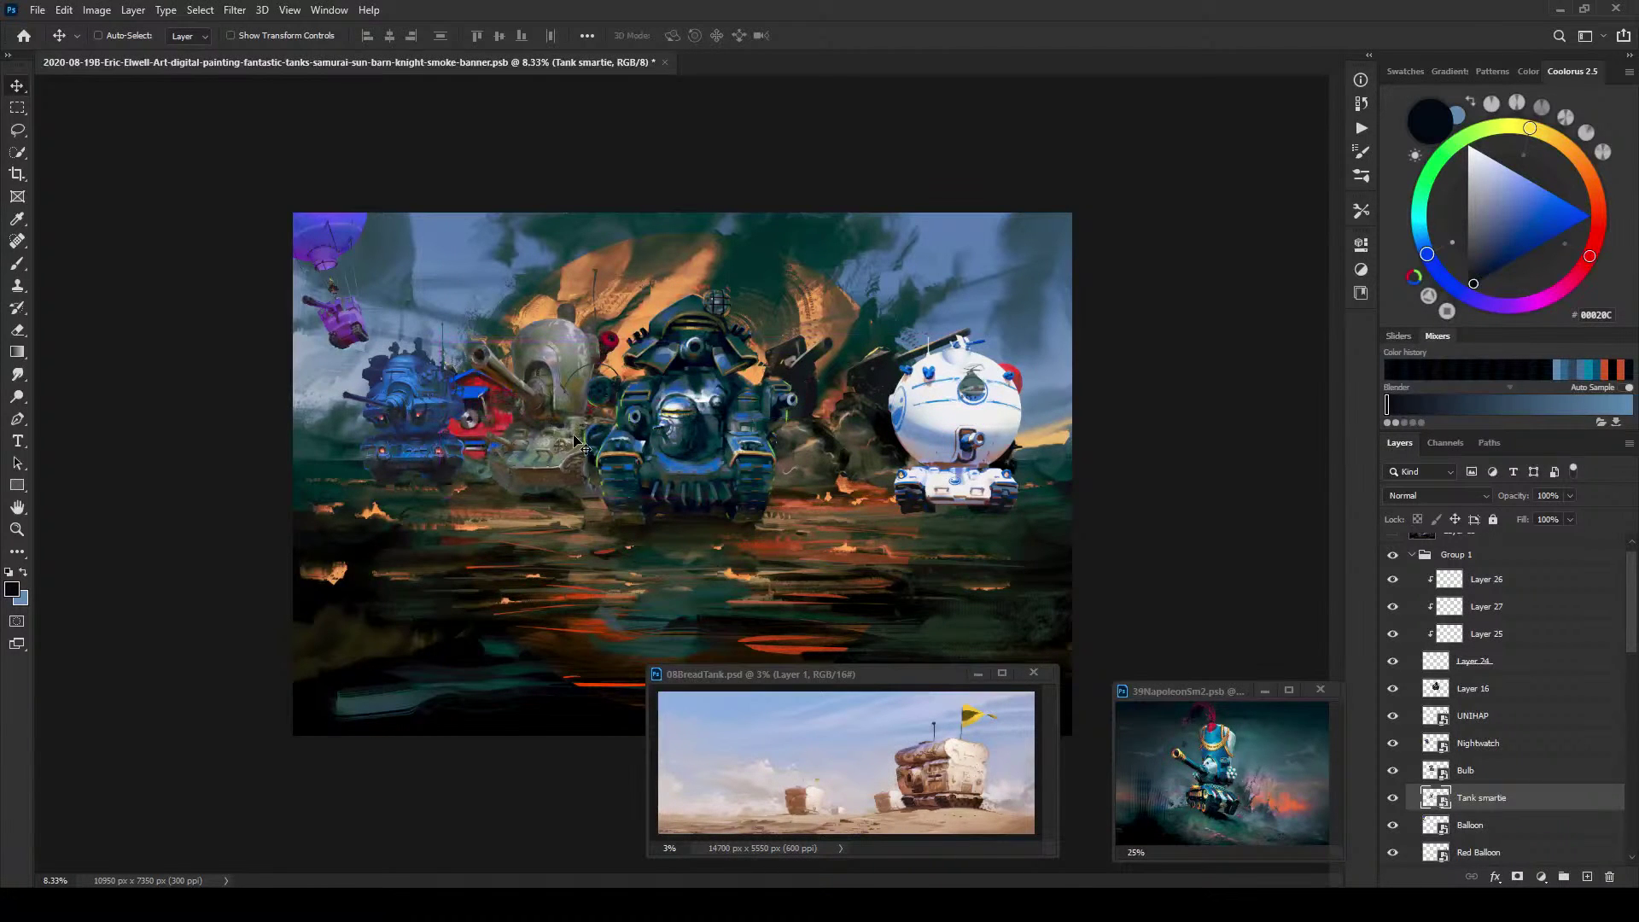
key(ctrl+z)
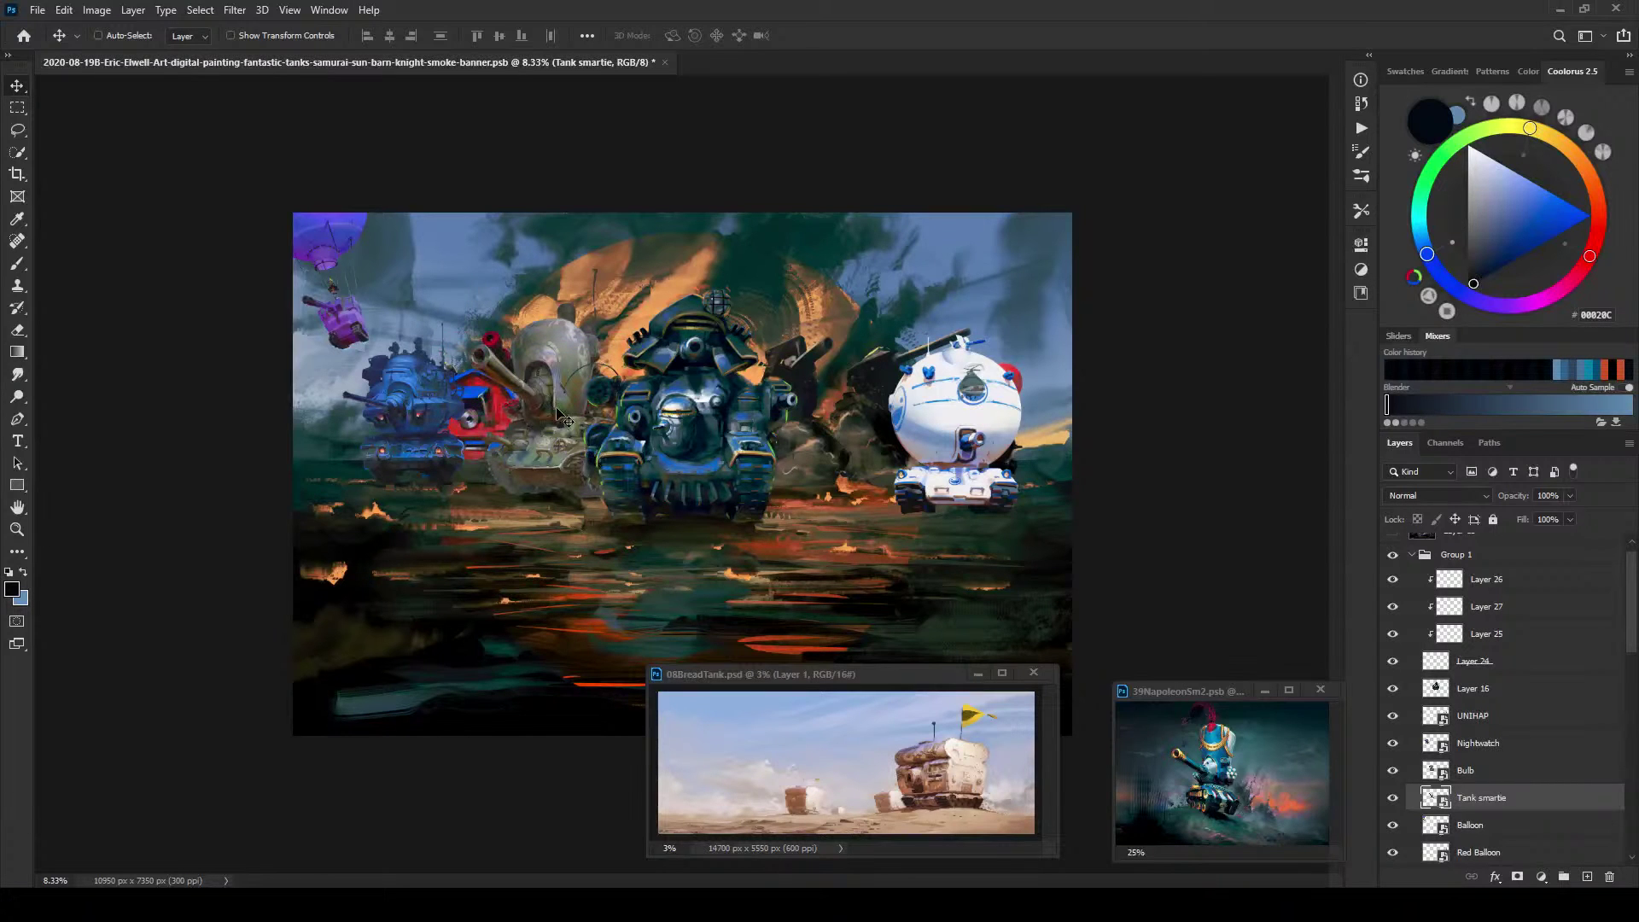
mouse_move(431, 441)
mouse_down()
mouse_move(376, 448)
mouse_move(917, 450)
mouse_move(375, 384)
mouse_move(470, 418)
mouse_move(405, 463)
mouse_move(413, 448)
mouse_up()
drag(581, 388, 890, 461)
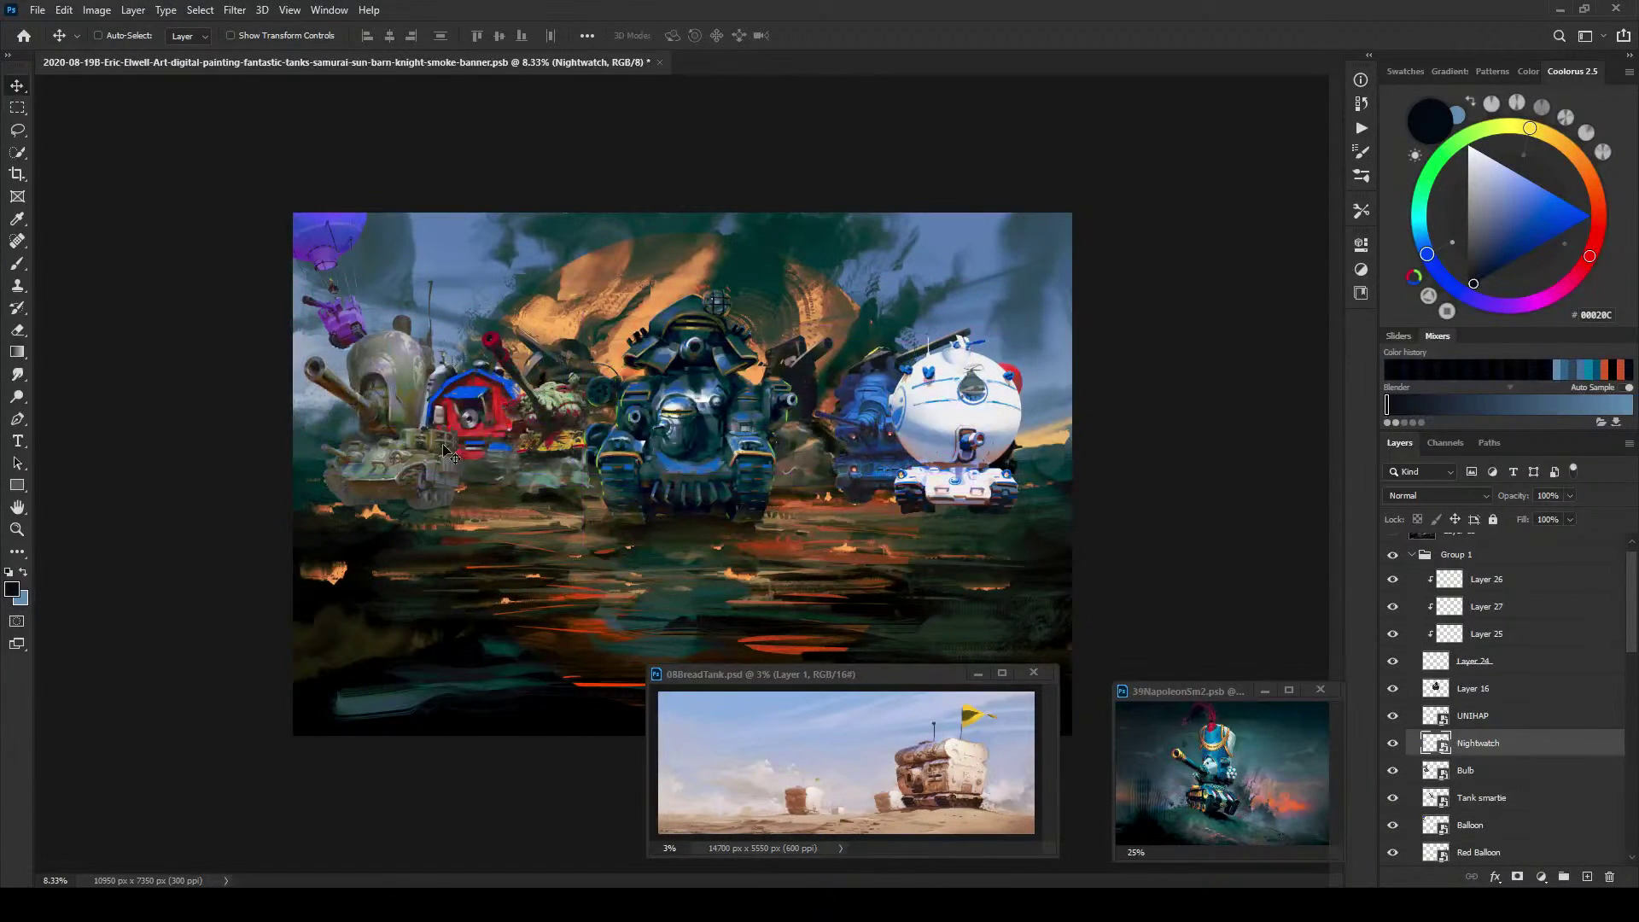
mouse_move(382, 469)
mouse_down()
mouse_move(345, 464)
mouse_move(401, 468)
mouse_up()
key(ctrl)
Step: Convert the red barn tank on Layer 17 to a smart object
ctrl+click(493, 403)
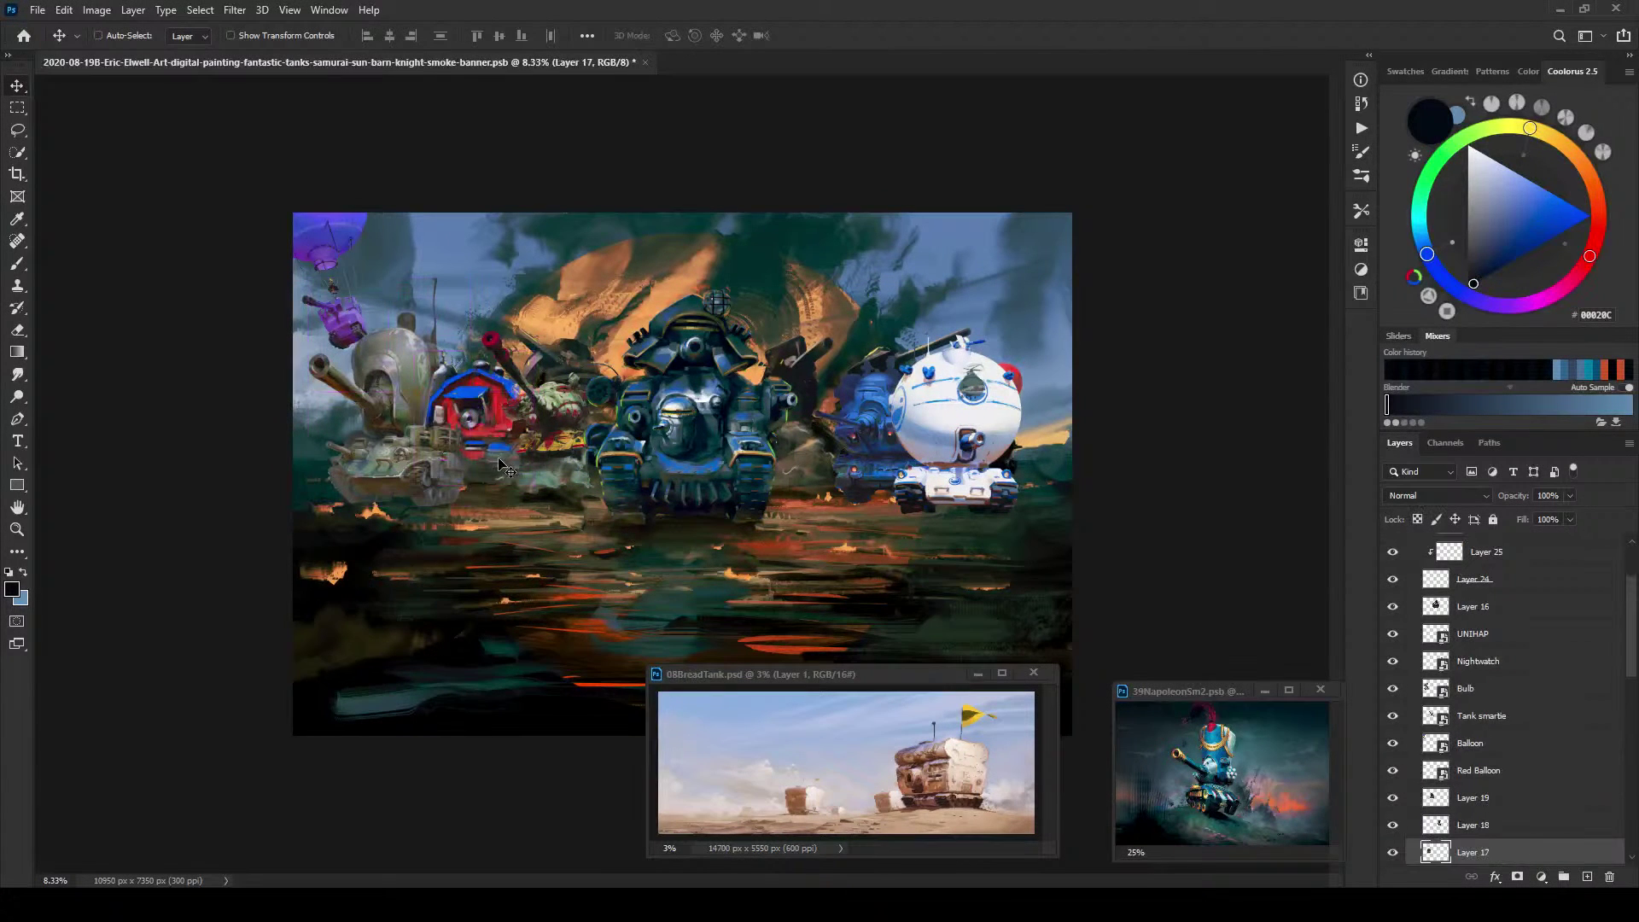
key(ctrl)
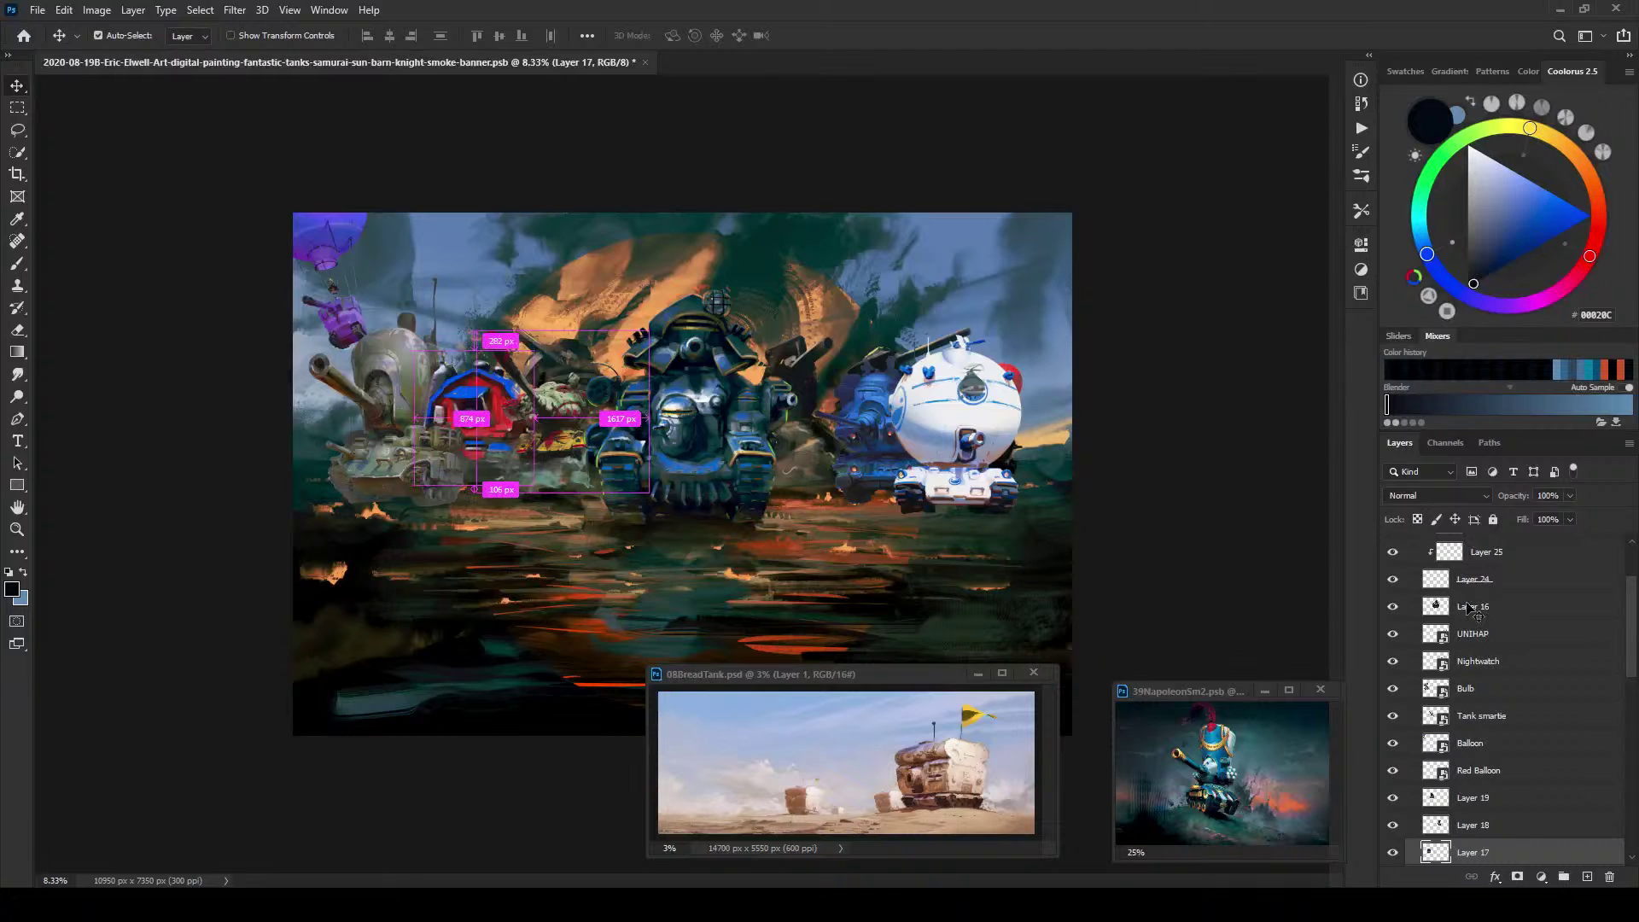
right_click(1486, 851)
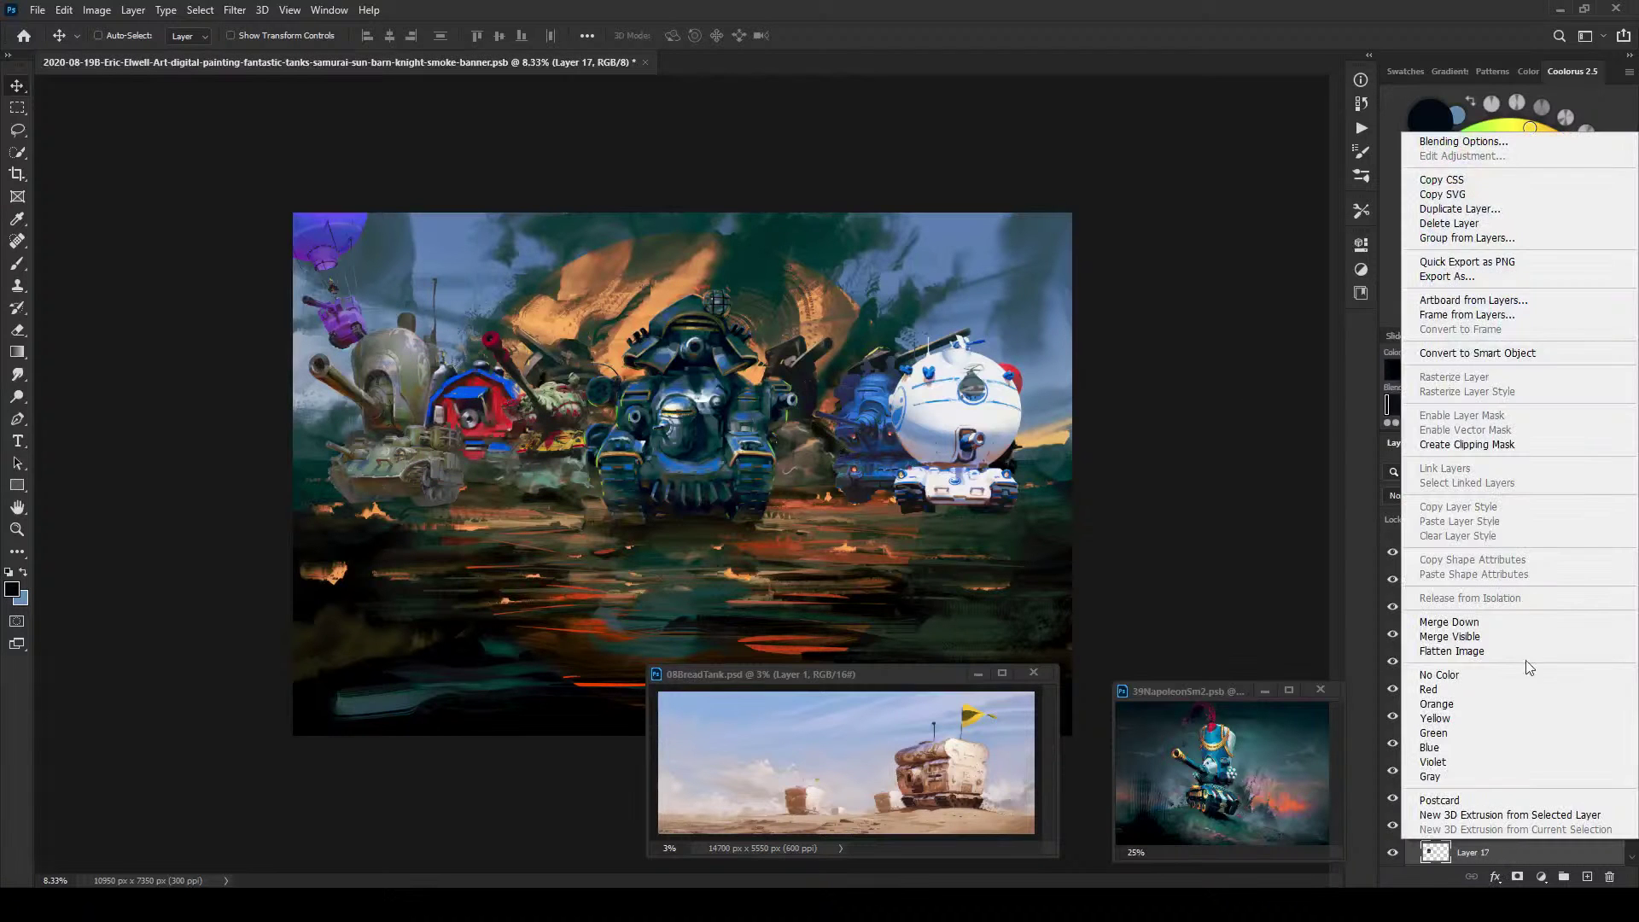
click(1482, 353)
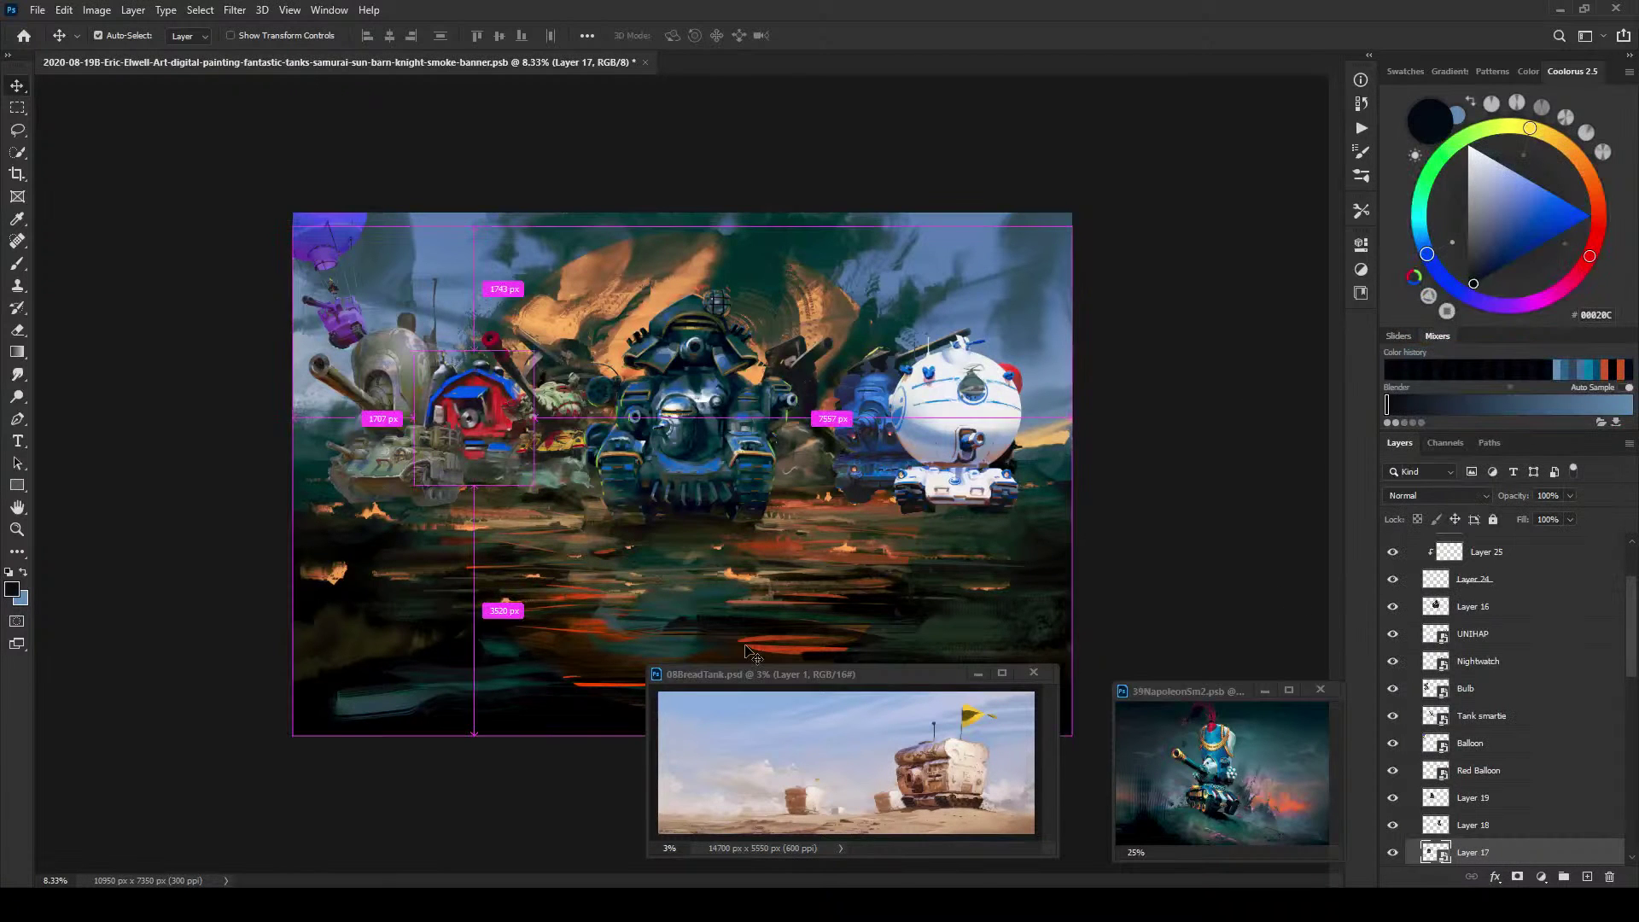
Step: Scale the red barn tank to about 66.5% and position it between Bulb and Tank smartie
key(ctrl+t)
drag(413, 348, 439, 380)
drag(487, 432, 477, 416)
drag(426, 364, 440, 379)
drag(493, 435, 536, 444)
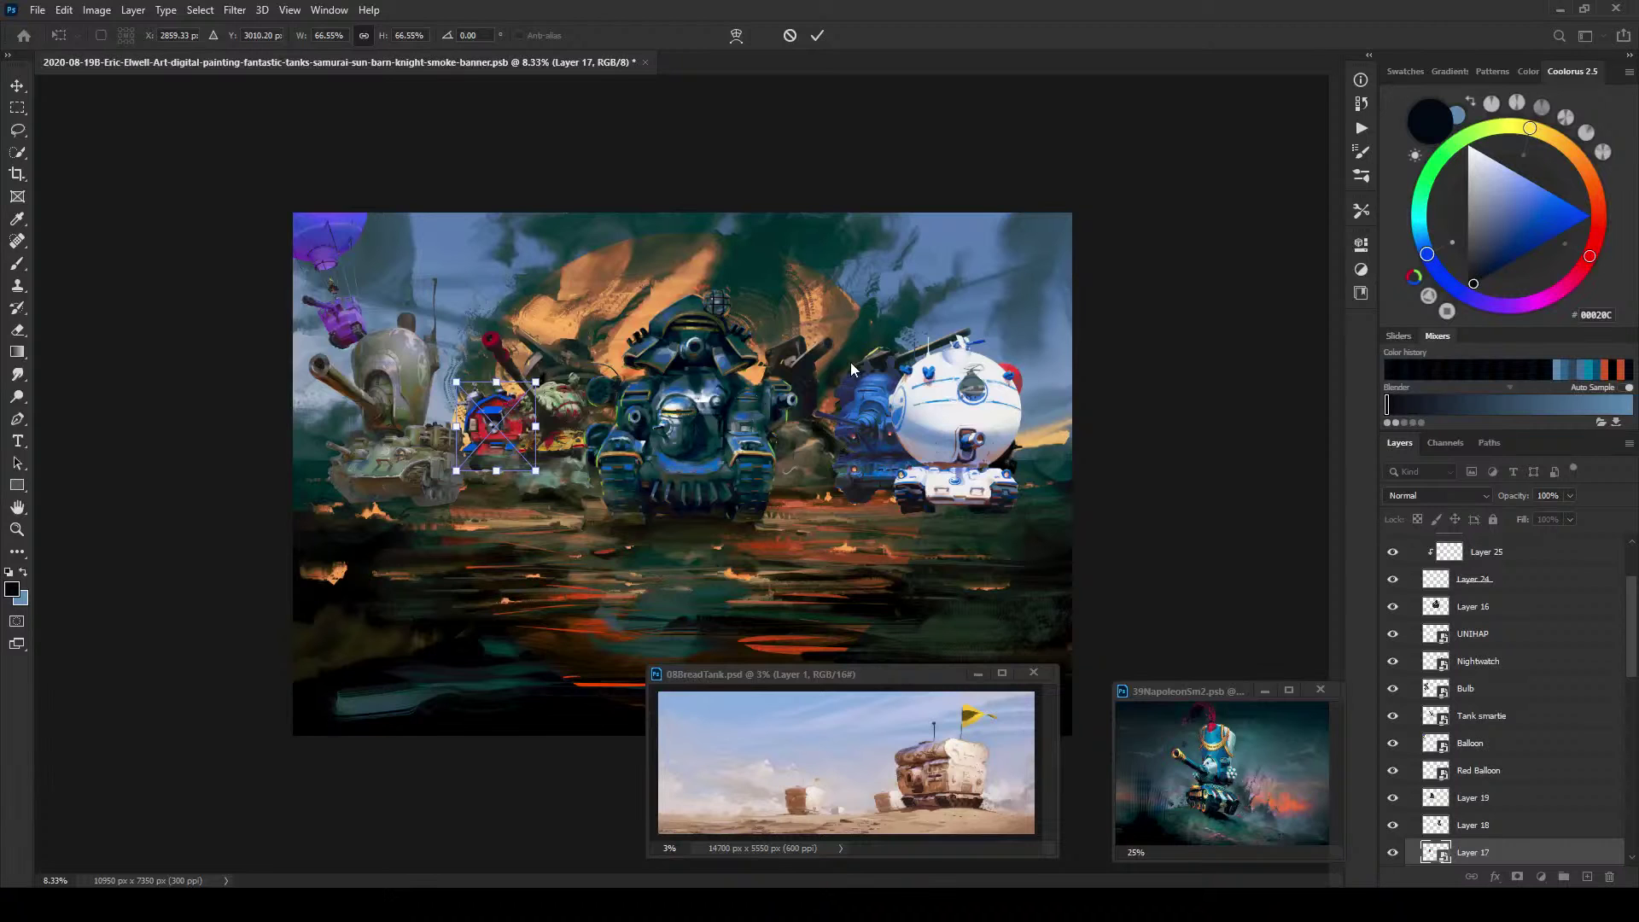
key(Return)
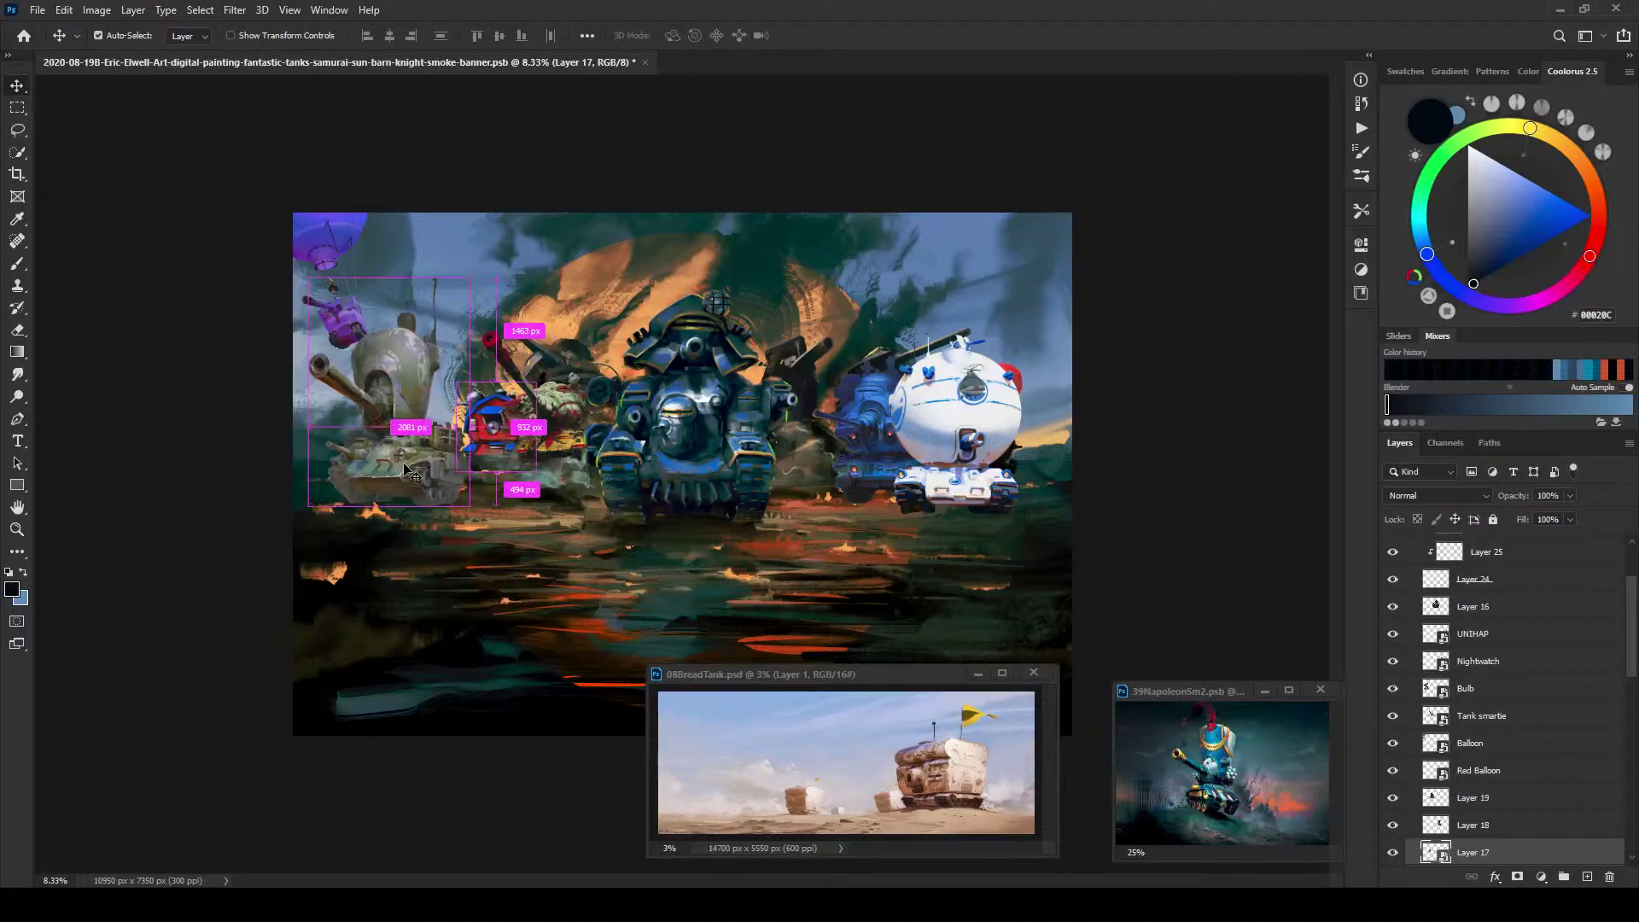
Step: Fine-tune the Bulb tank's position near the banner's left edge
drag(406, 453, 443, 478)
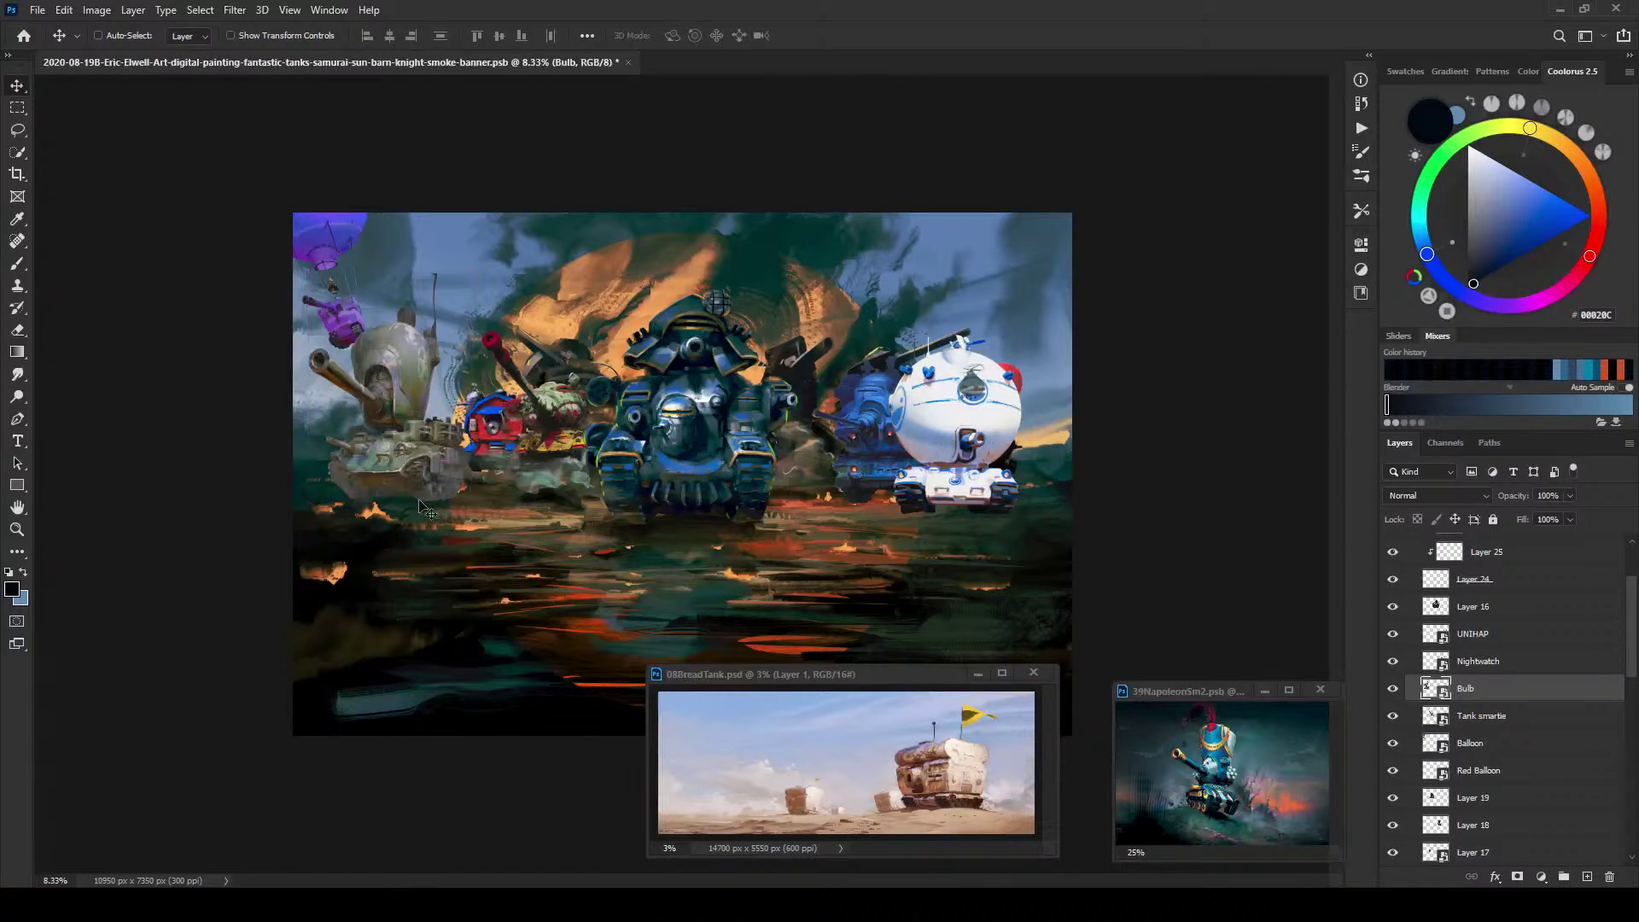
key(Down)
key(Down)
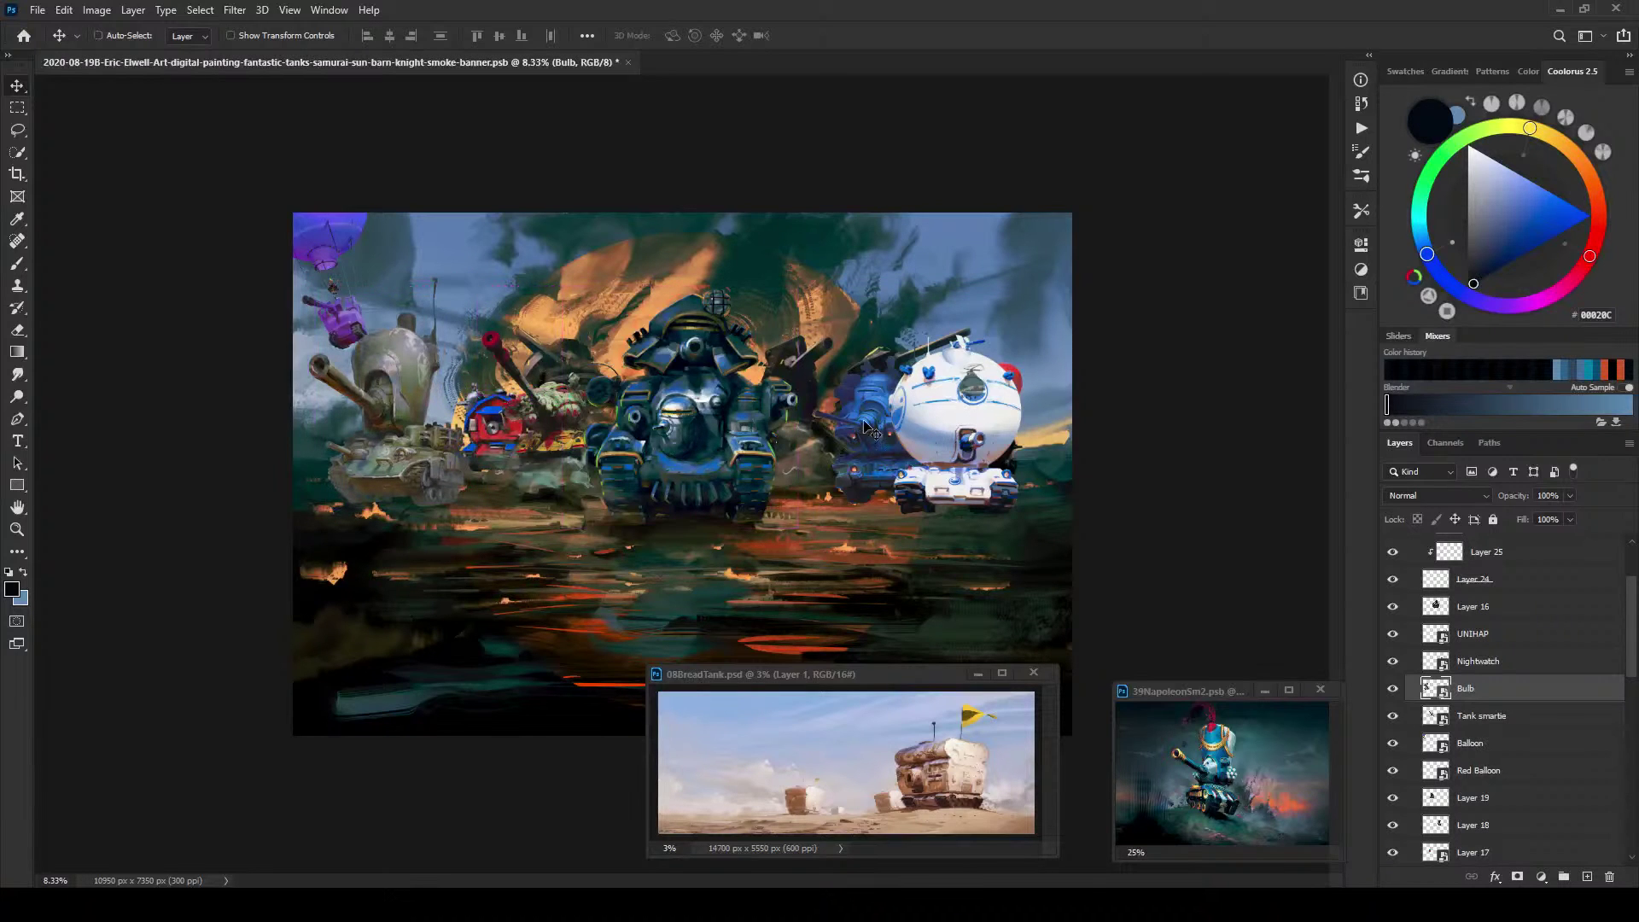
drag(389, 491, 388, 462)
Step: Move the purple Balloon to the sky right of the central tank and tuck Nightwatch closer against the central tank's right side
drag(341, 247, 854, 271)
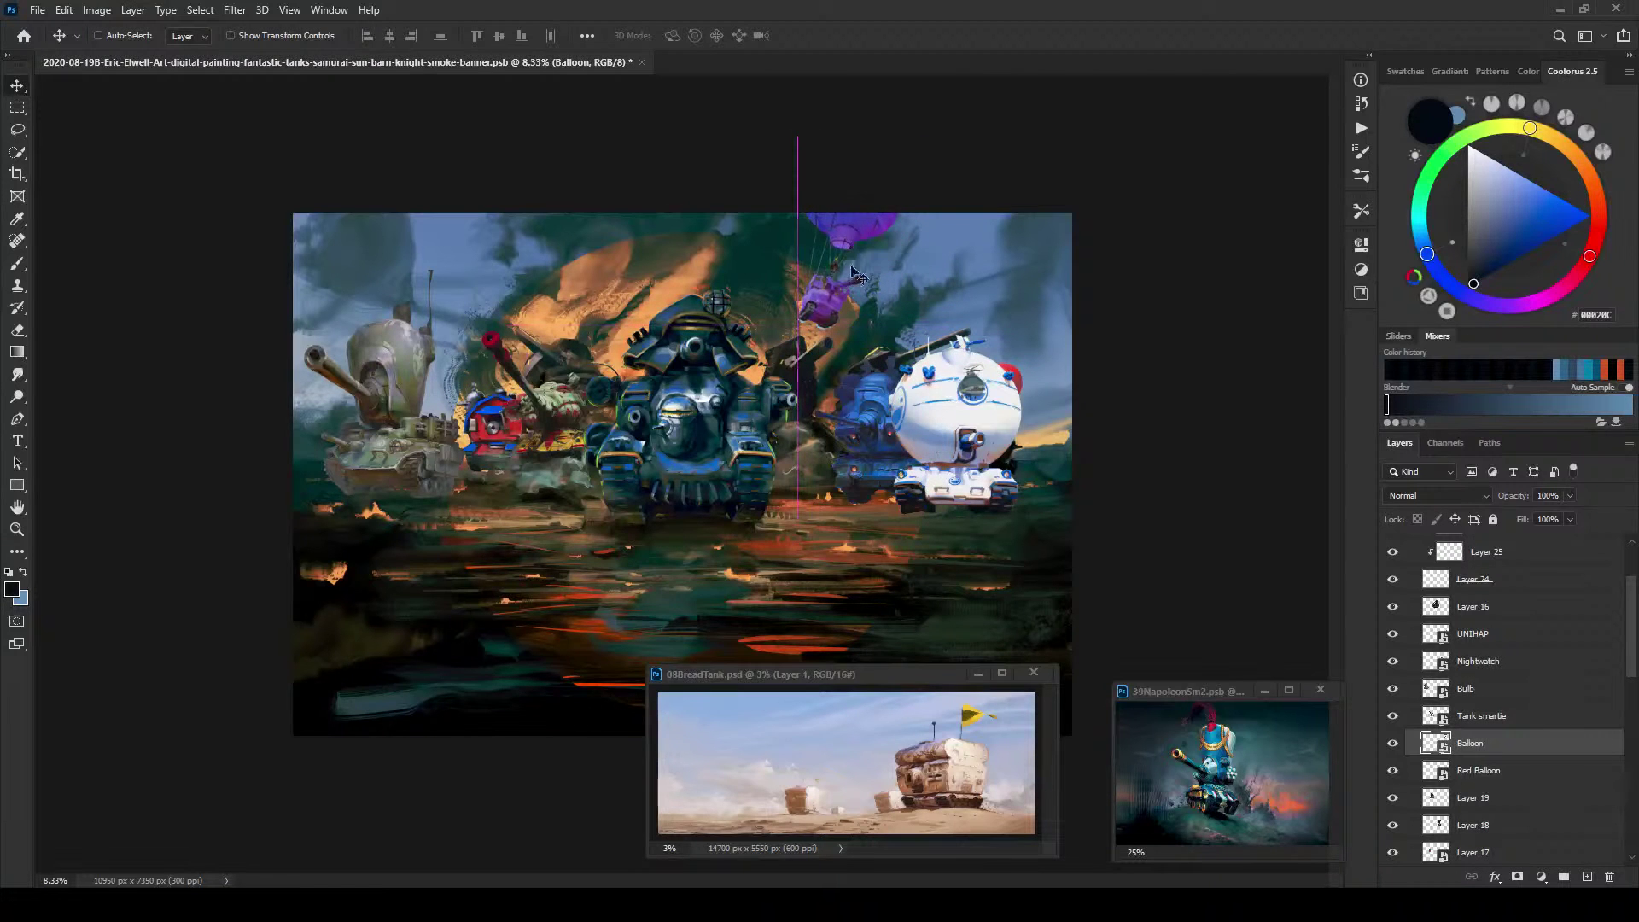
ctrl+click(872, 451)
drag(872, 451, 836, 453)
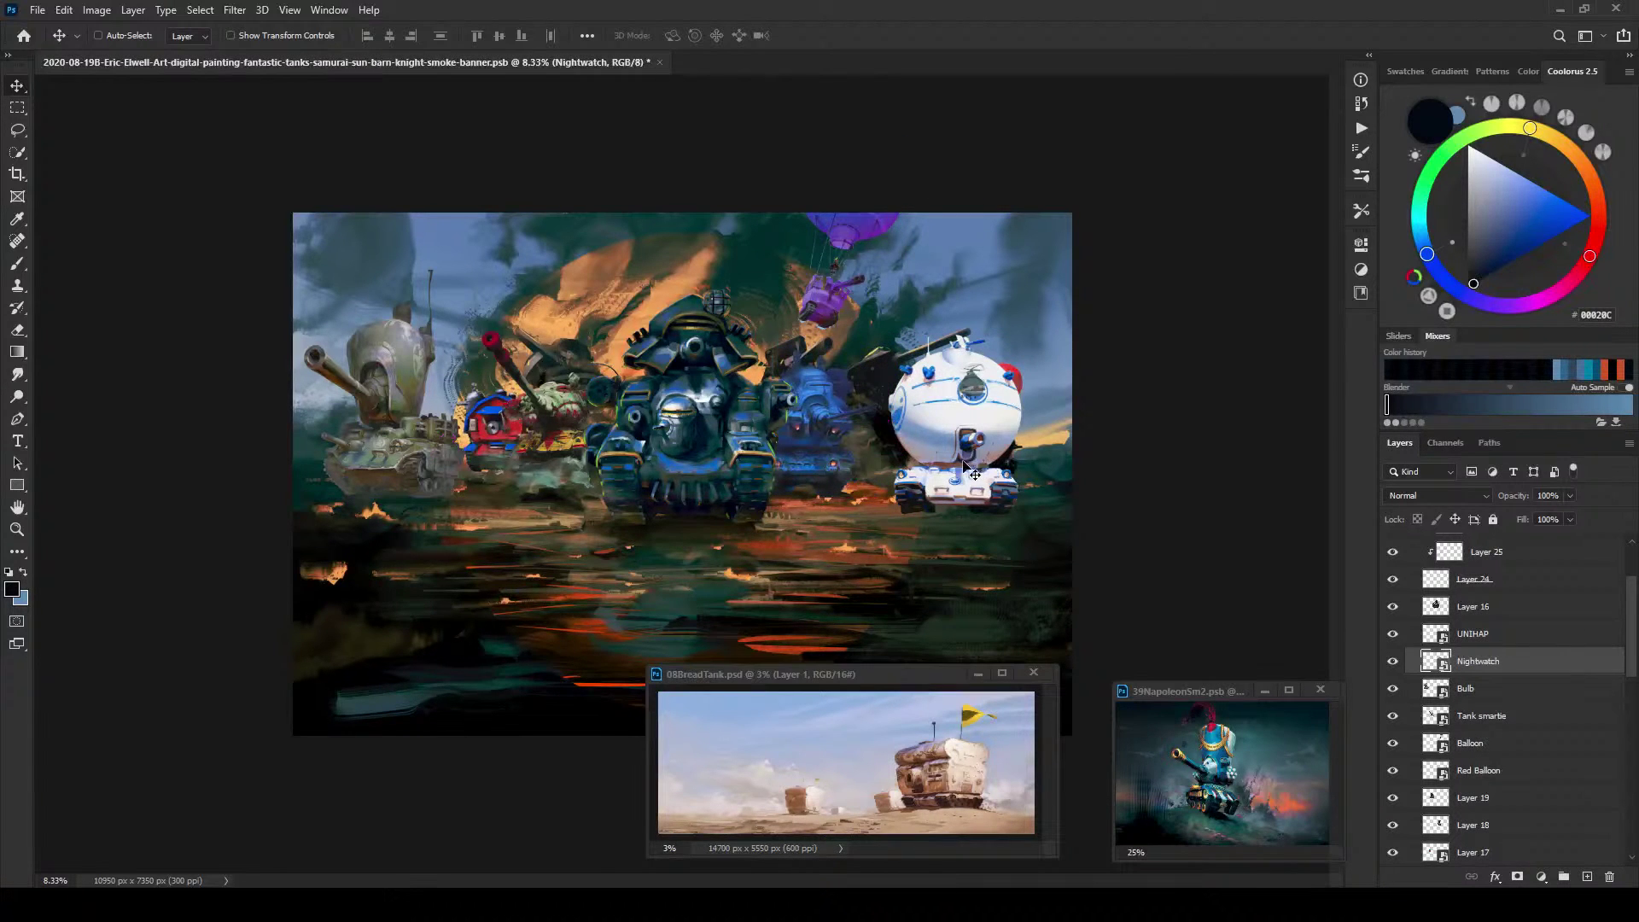
Step: Move UNIHAP to the central tank's left side and Tank smartie to the right, beyond Nightwatch
drag(967, 427, 572, 458)
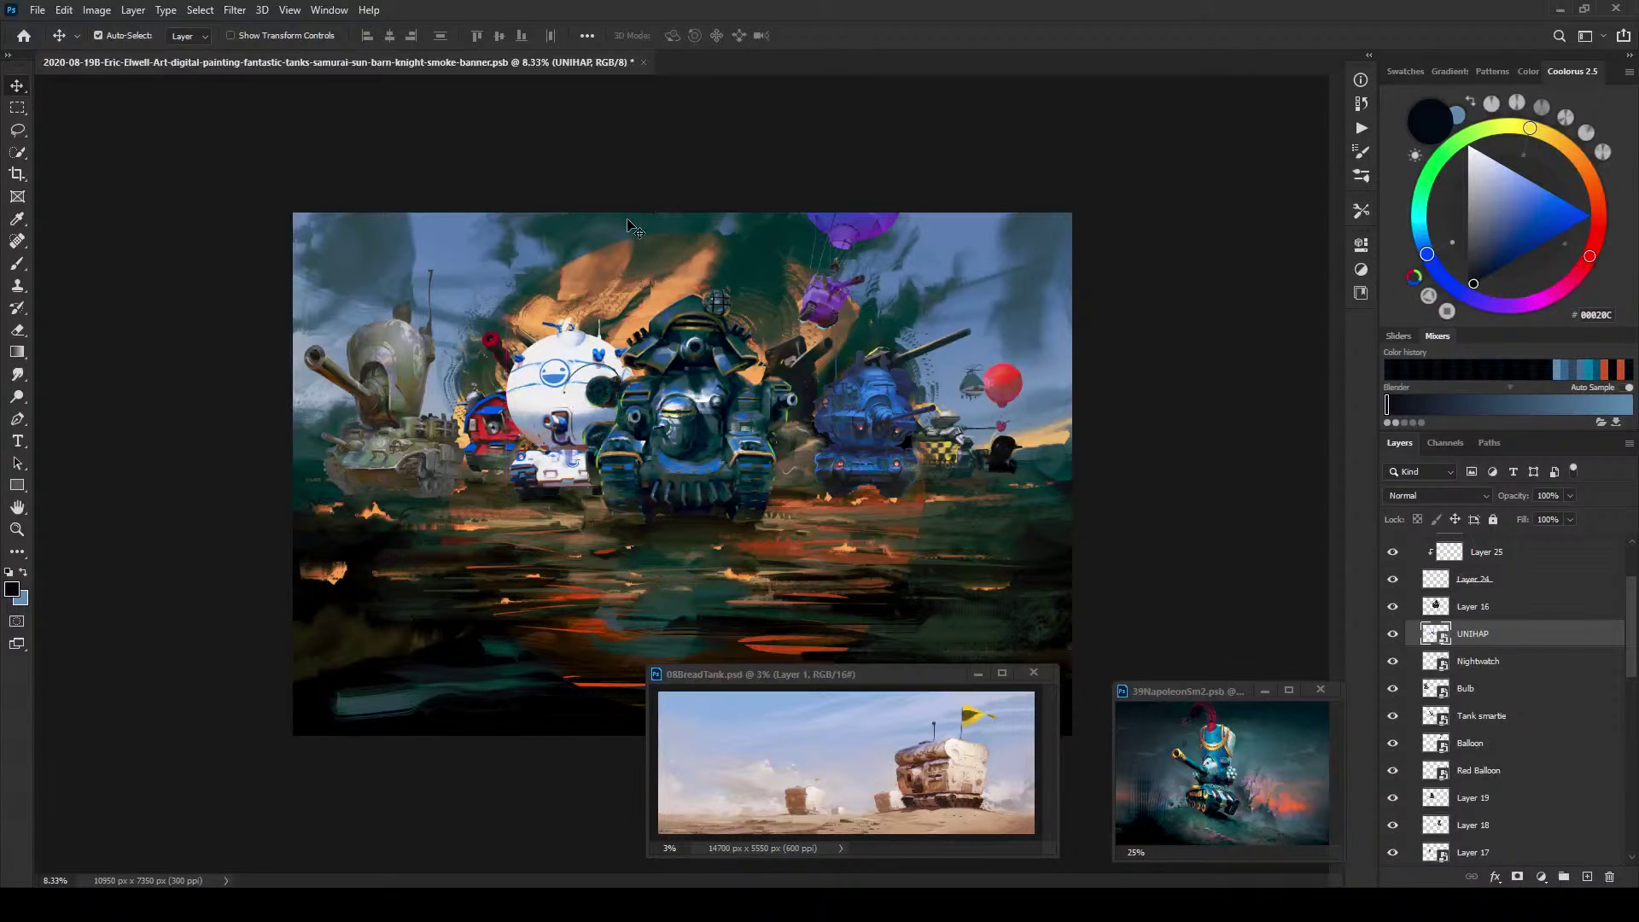
key(ctrl+t)
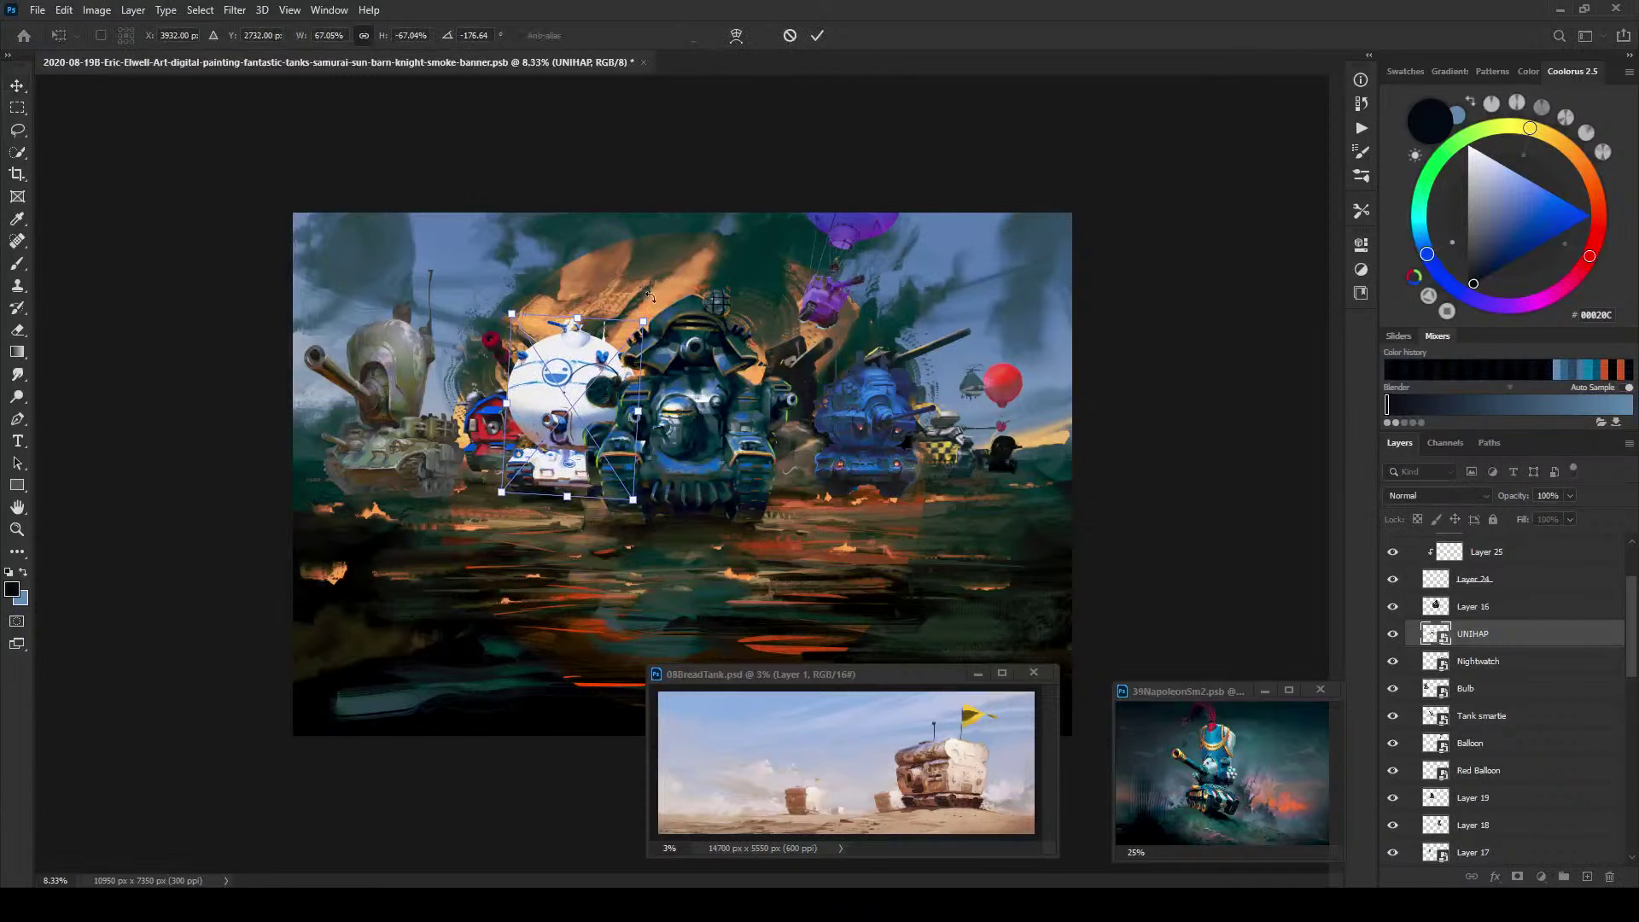
drag(573, 380, 566, 376)
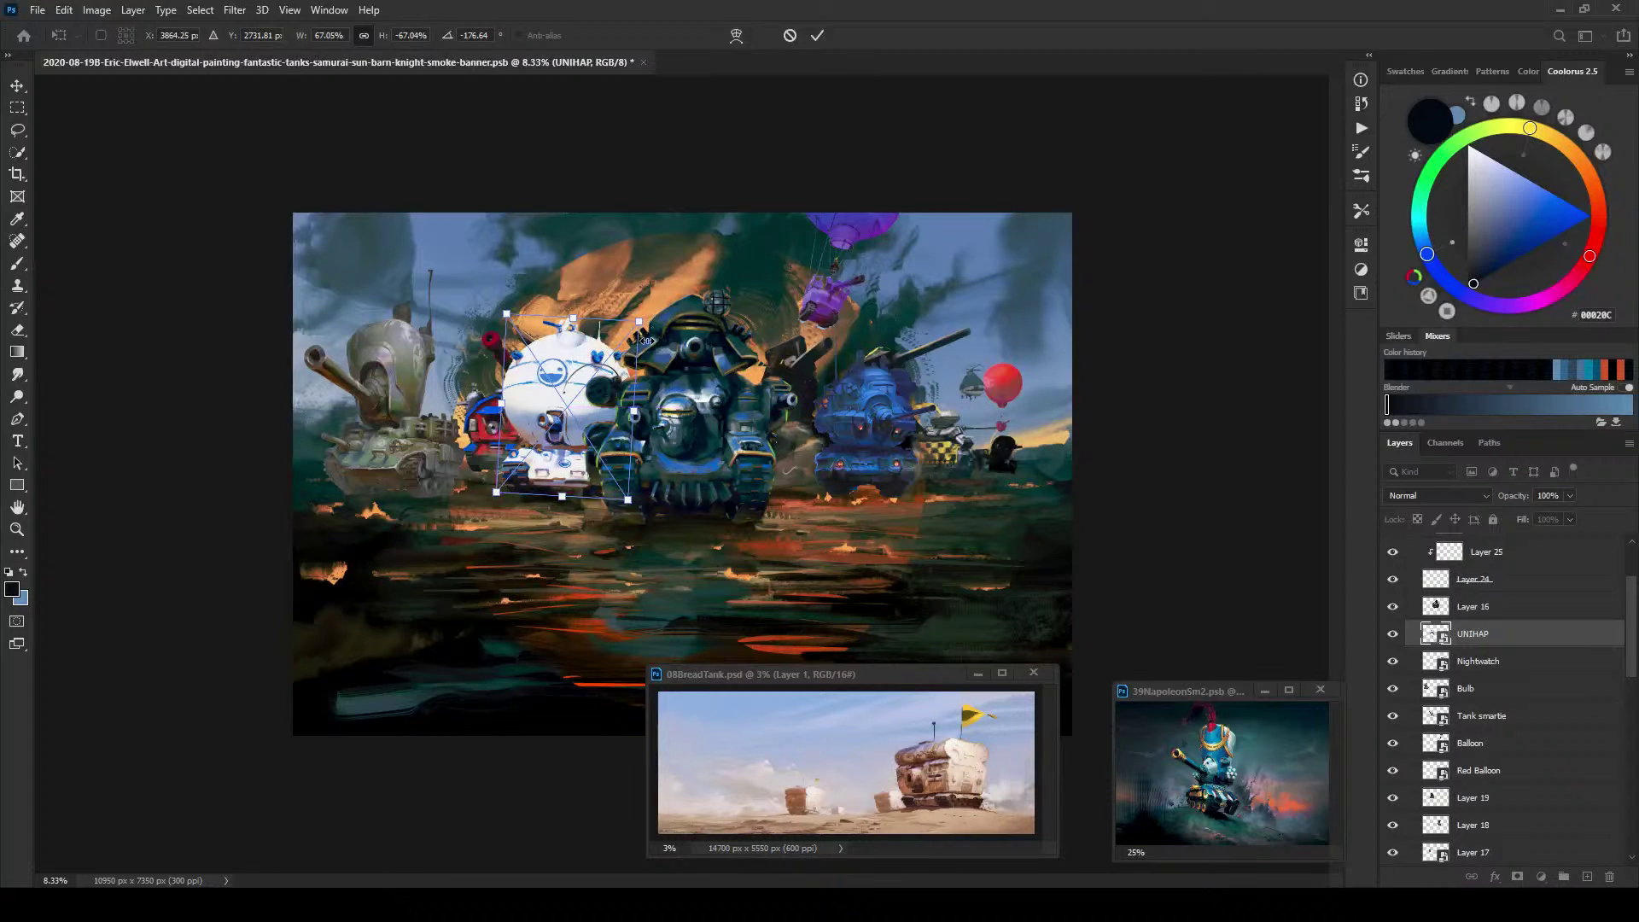
key(Return)
drag(493, 346, 936, 365)
key(ctrl)
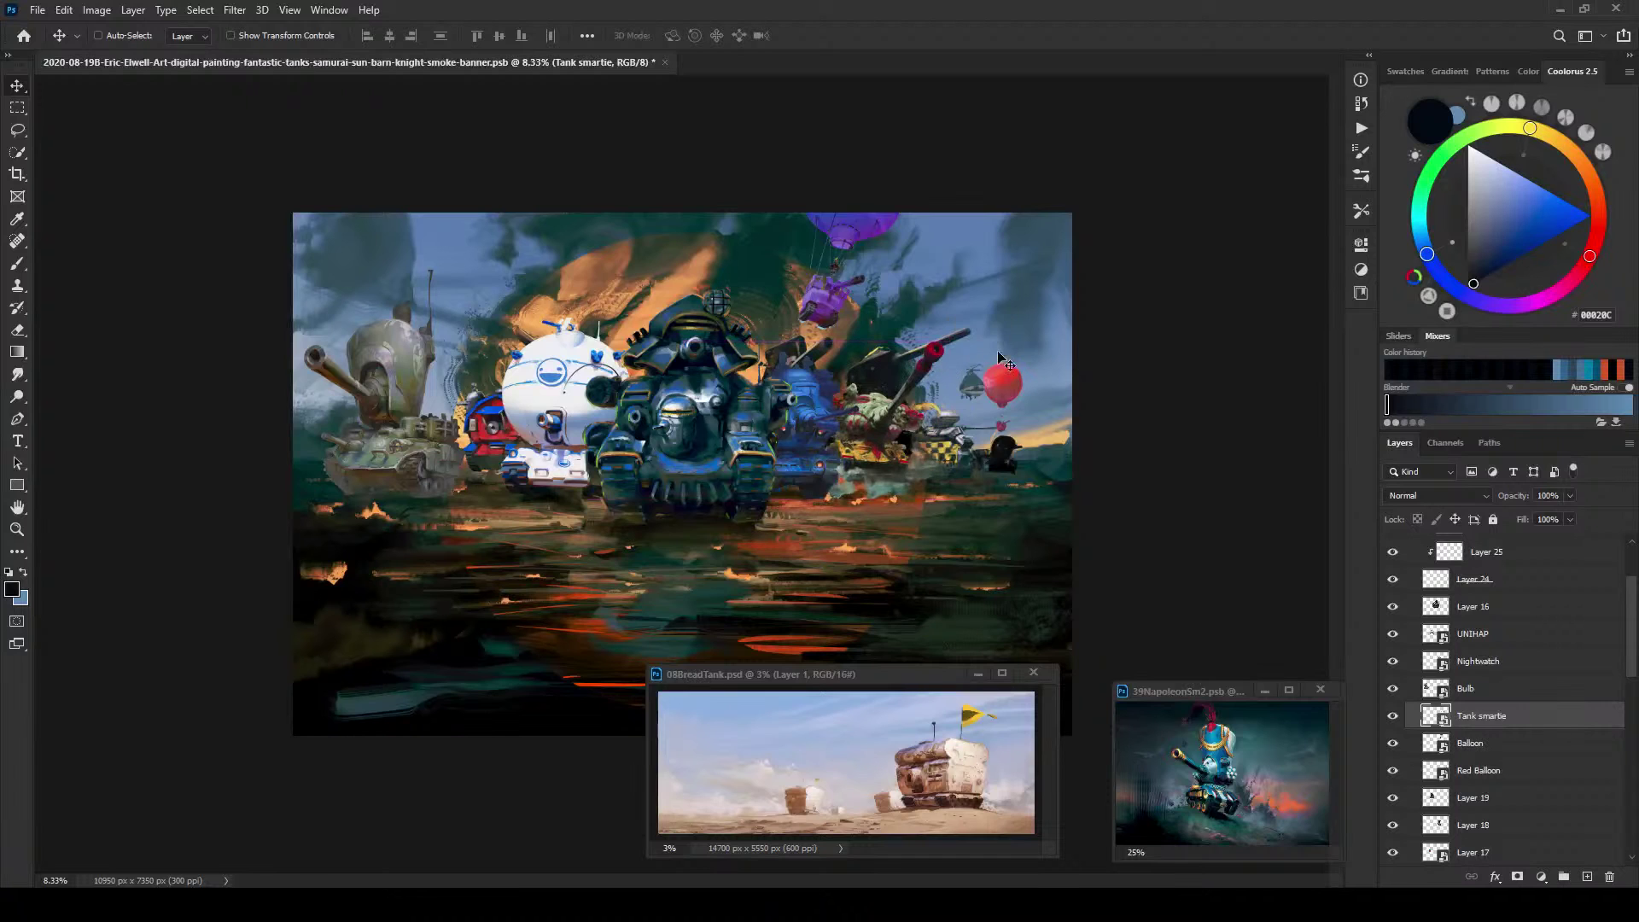
Step: Hide the leftover tank artwork on Layer 20, Layer 18 and Layer 19
click(900, 367)
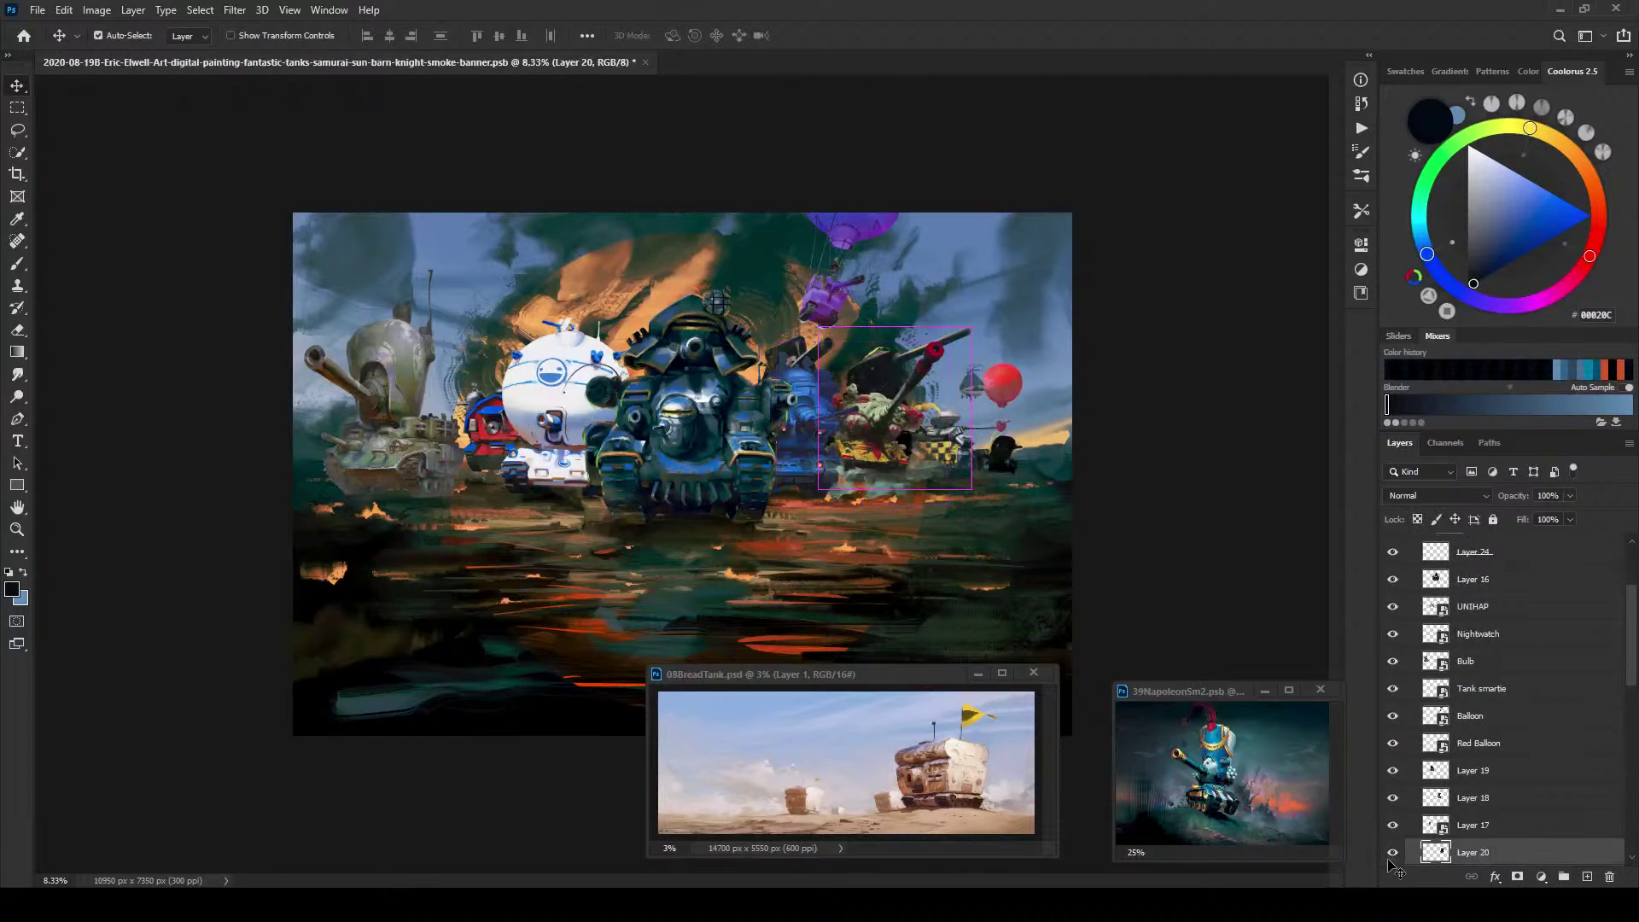
click(1392, 853)
click(1451, 800)
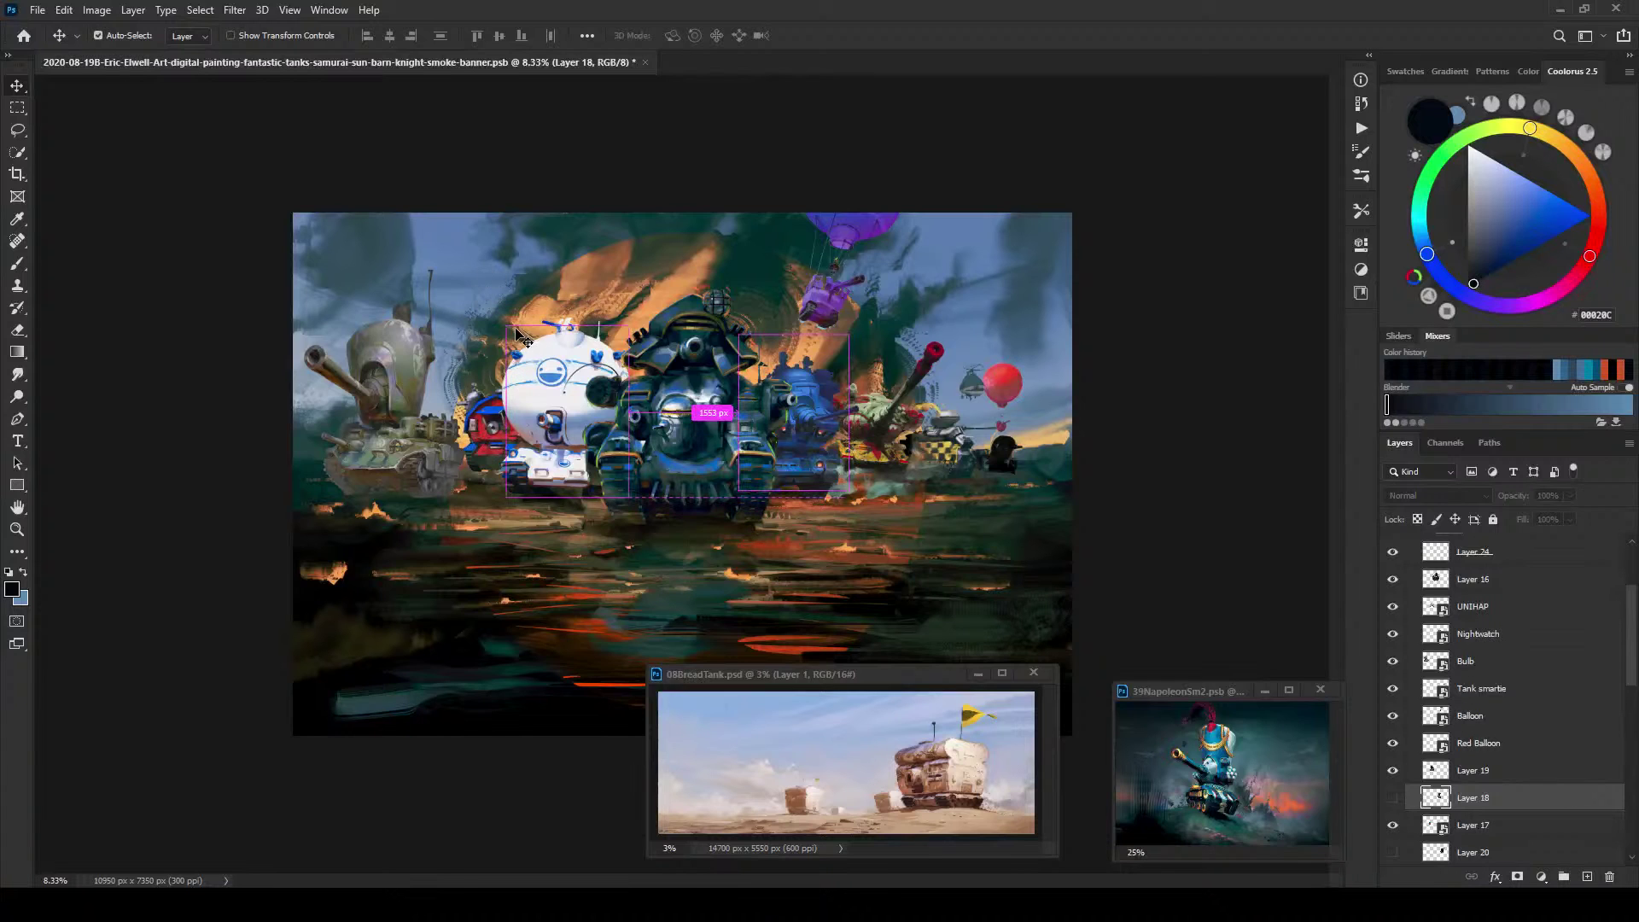
ctrl+click(522, 340)
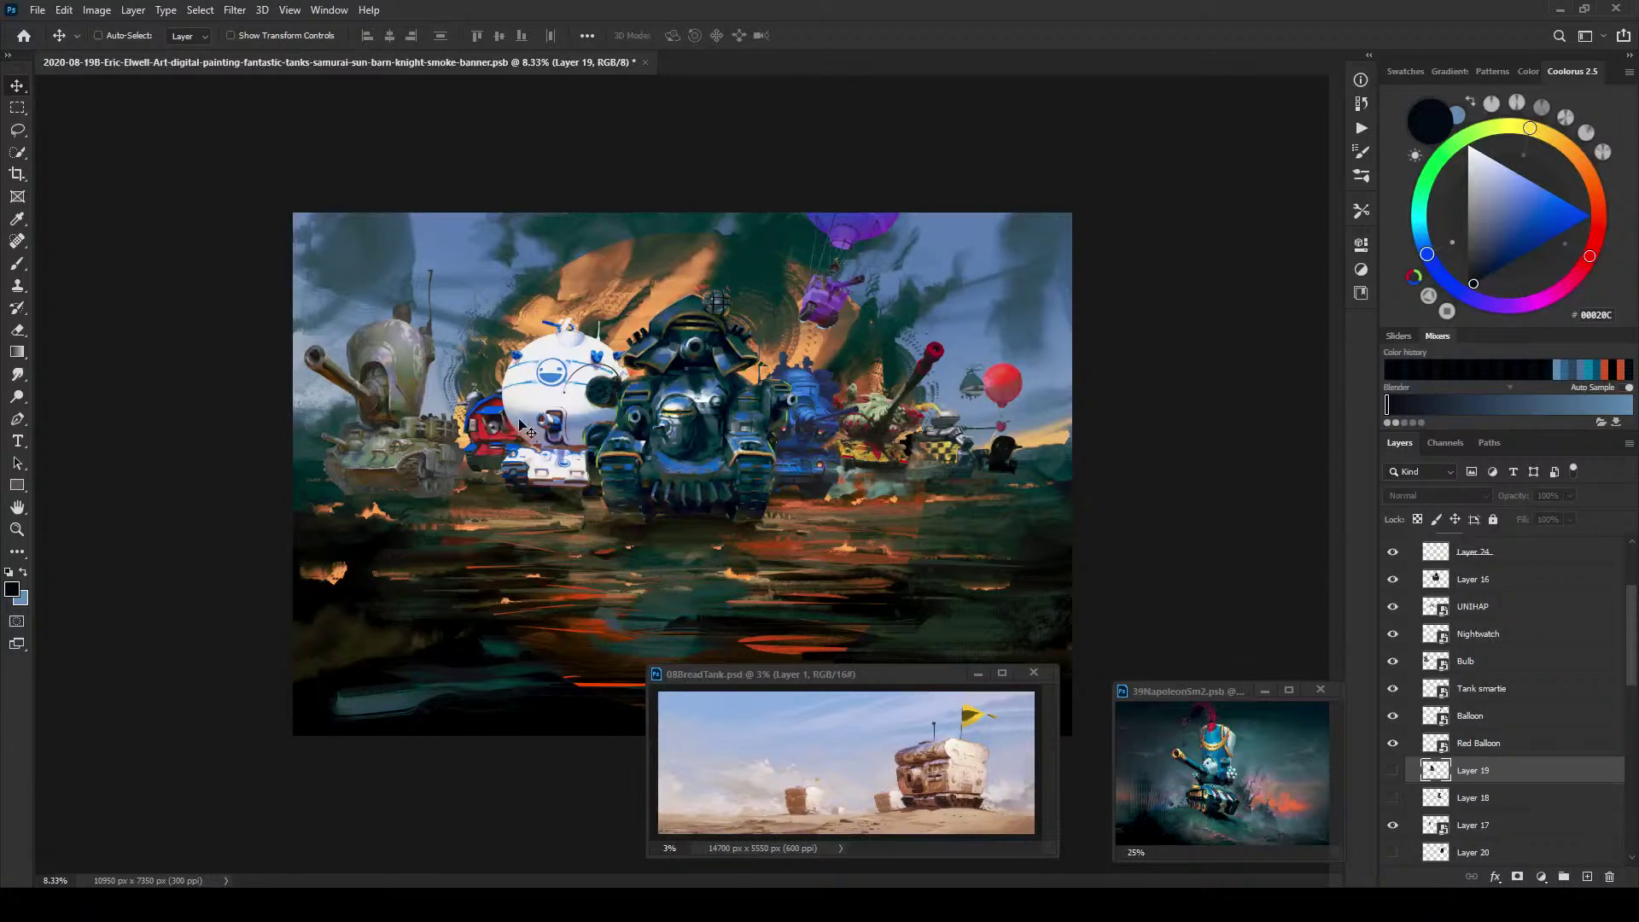
Step: Nudge the red barn tank left, then scale Bulb to about 70%, tilt it to -3.26° and place it beside UNIHAP's left side
drag(493, 439, 488, 432)
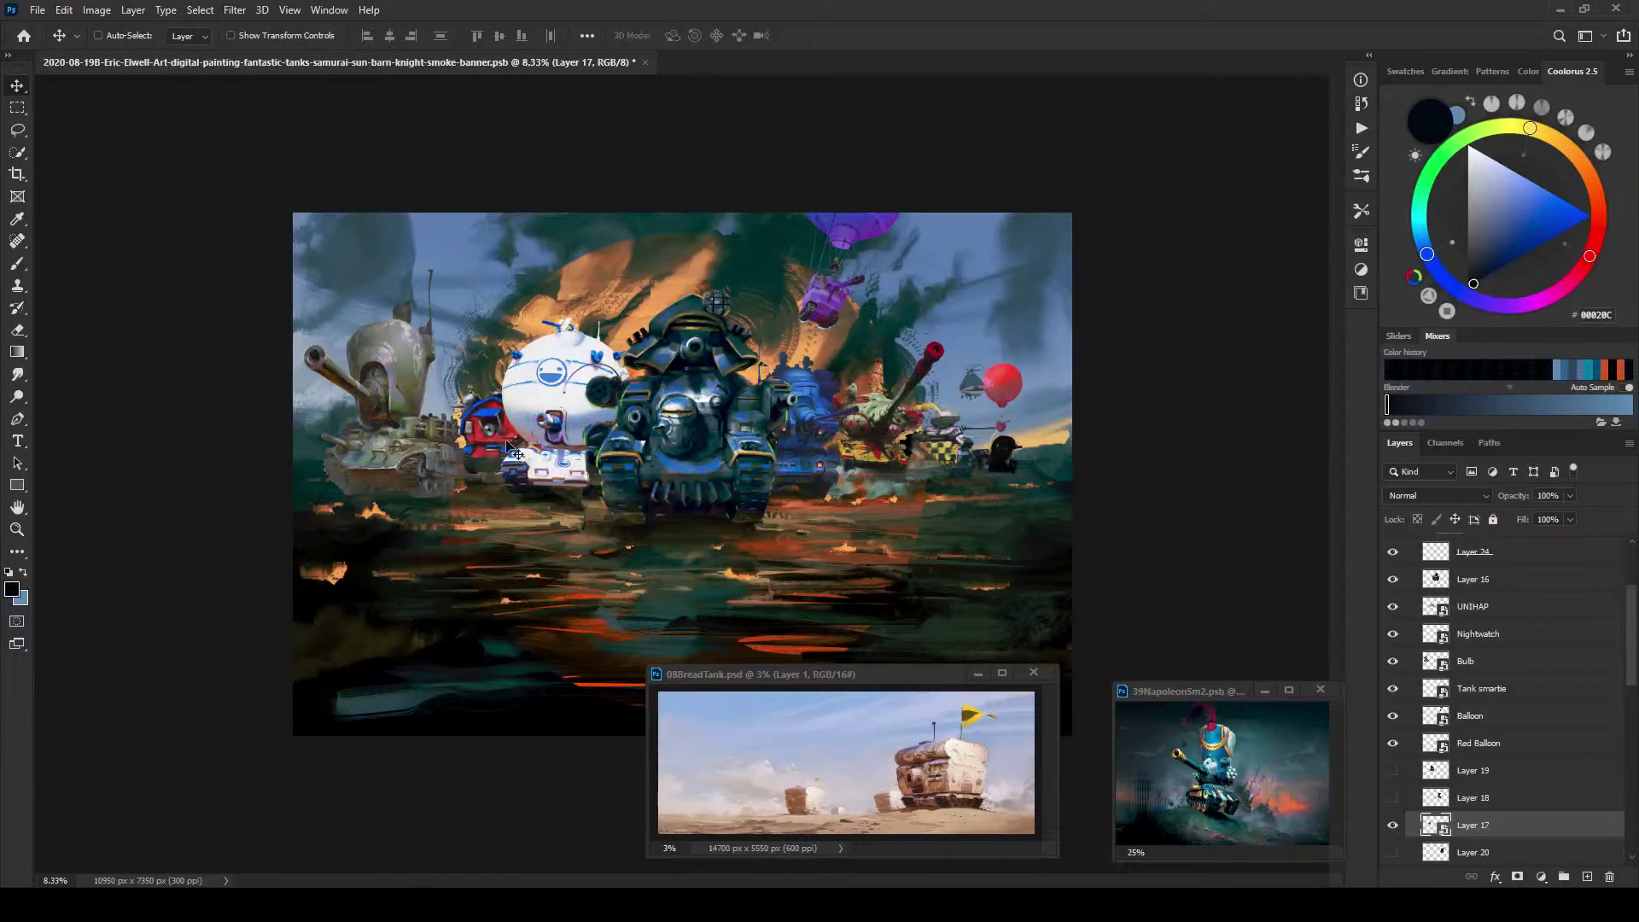
ctrl+click(417, 452)
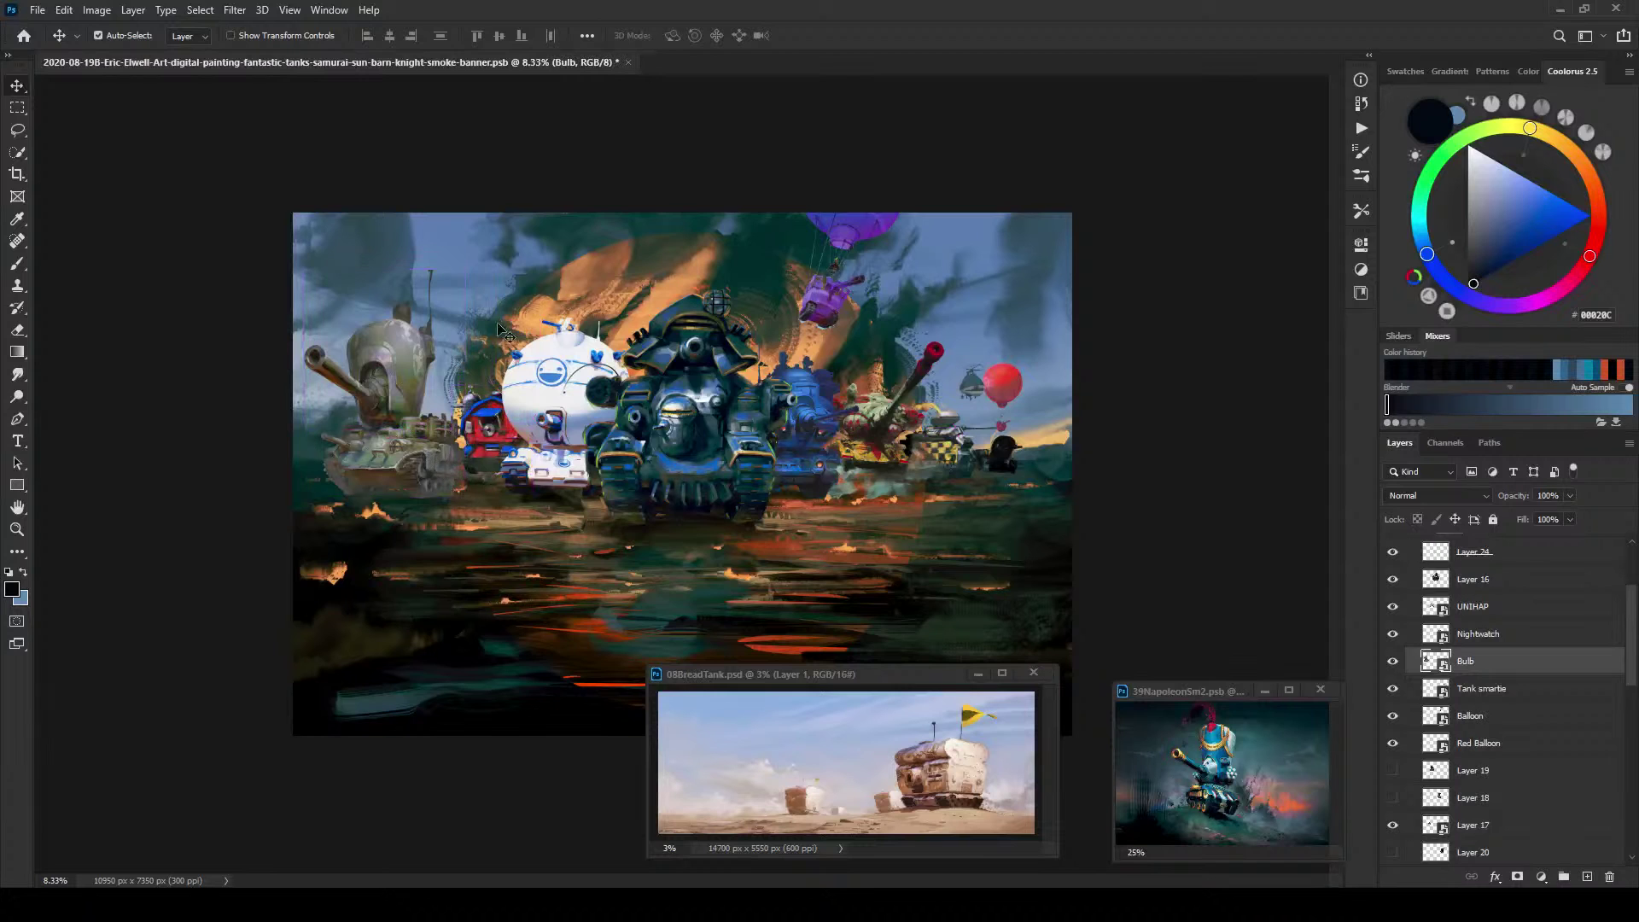
key(ctrl+t)
drag(300, 272, 326, 310)
mouse_move(410, 422)
mouse_down()
mouse_move(394, 403)
mouse_move(402, 418)
mouse_move(418, 406)
mouse_move(404, 428)
mouse_move(388, 422)
mouse_move(512, 408)
mouse_move(406, 417)
mouse_move(327, 498)
mouse_move(439, 401)
mouse_move(420, 415)
mouse_up()
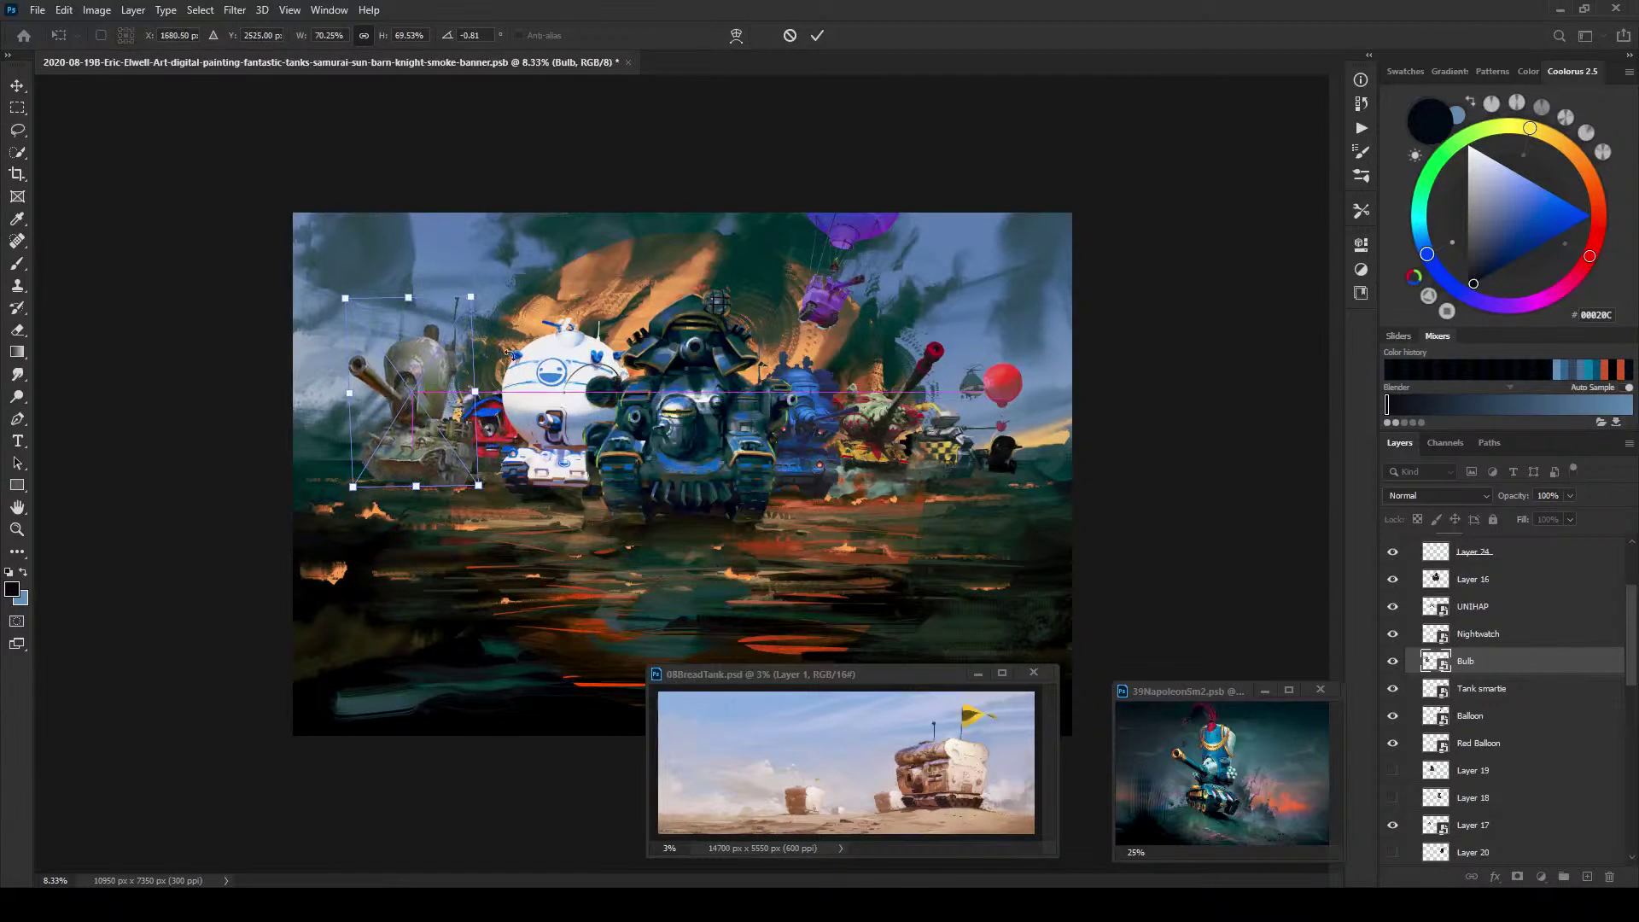
drag(547, 312, 543, 305)
drag(428, 404, 472, 450)
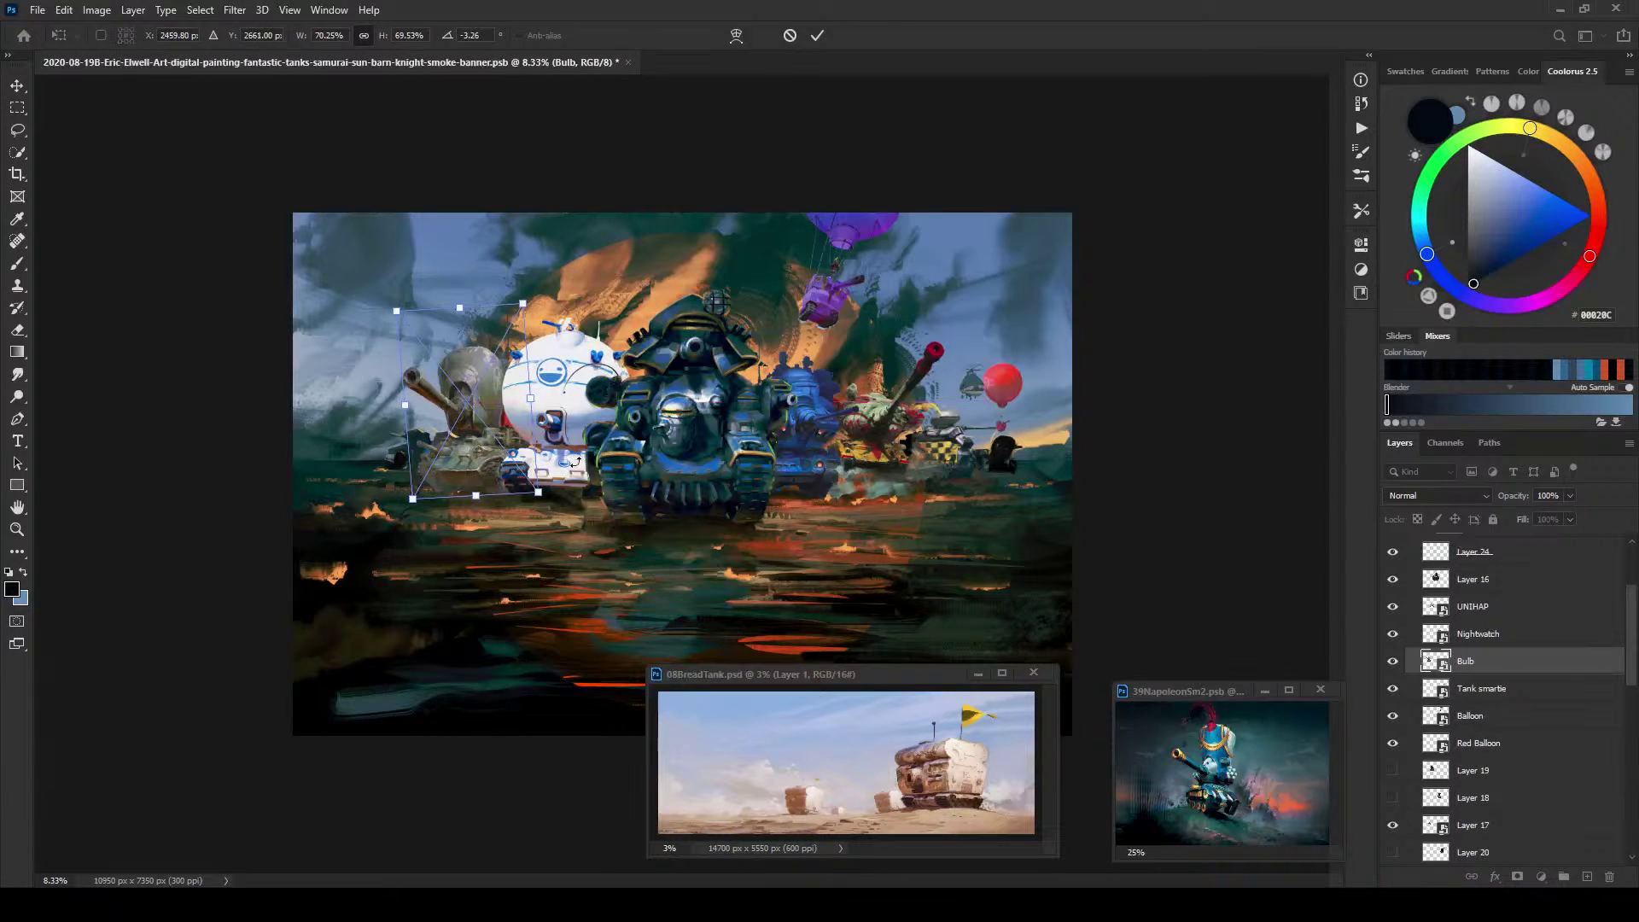
key(Return)
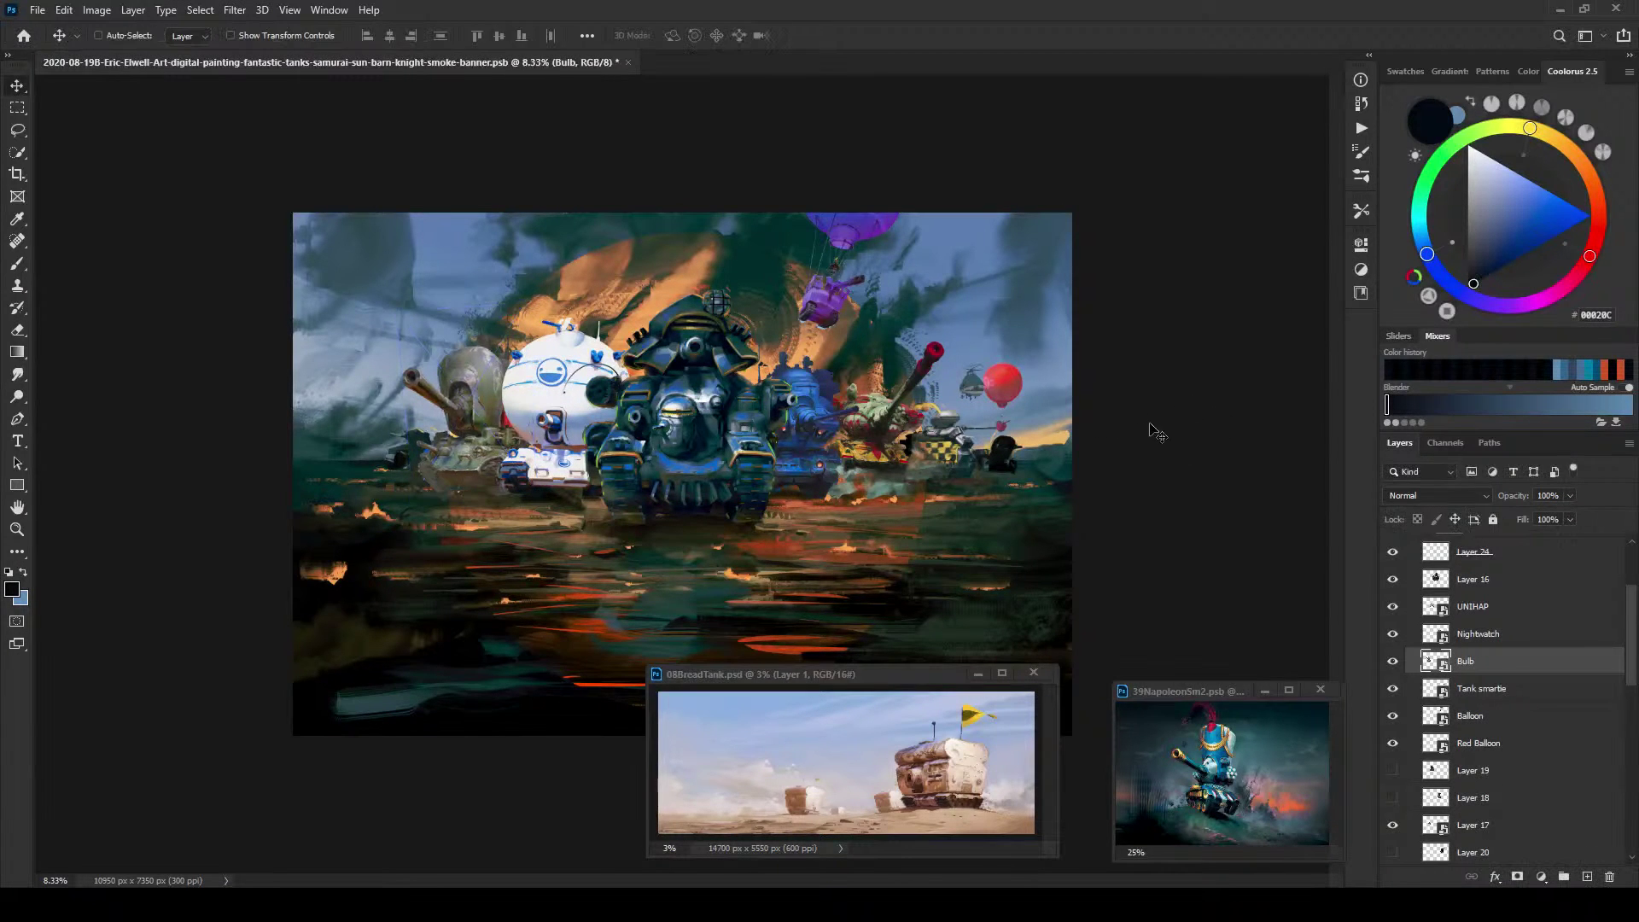
Step: Shift Tank smartie slightly right and convert the checkered tank on Layer 21 to a smart object
ctrl+click(892, 421)
drag(892, 422, 1000, 446)
ctrl+click(965, 451)
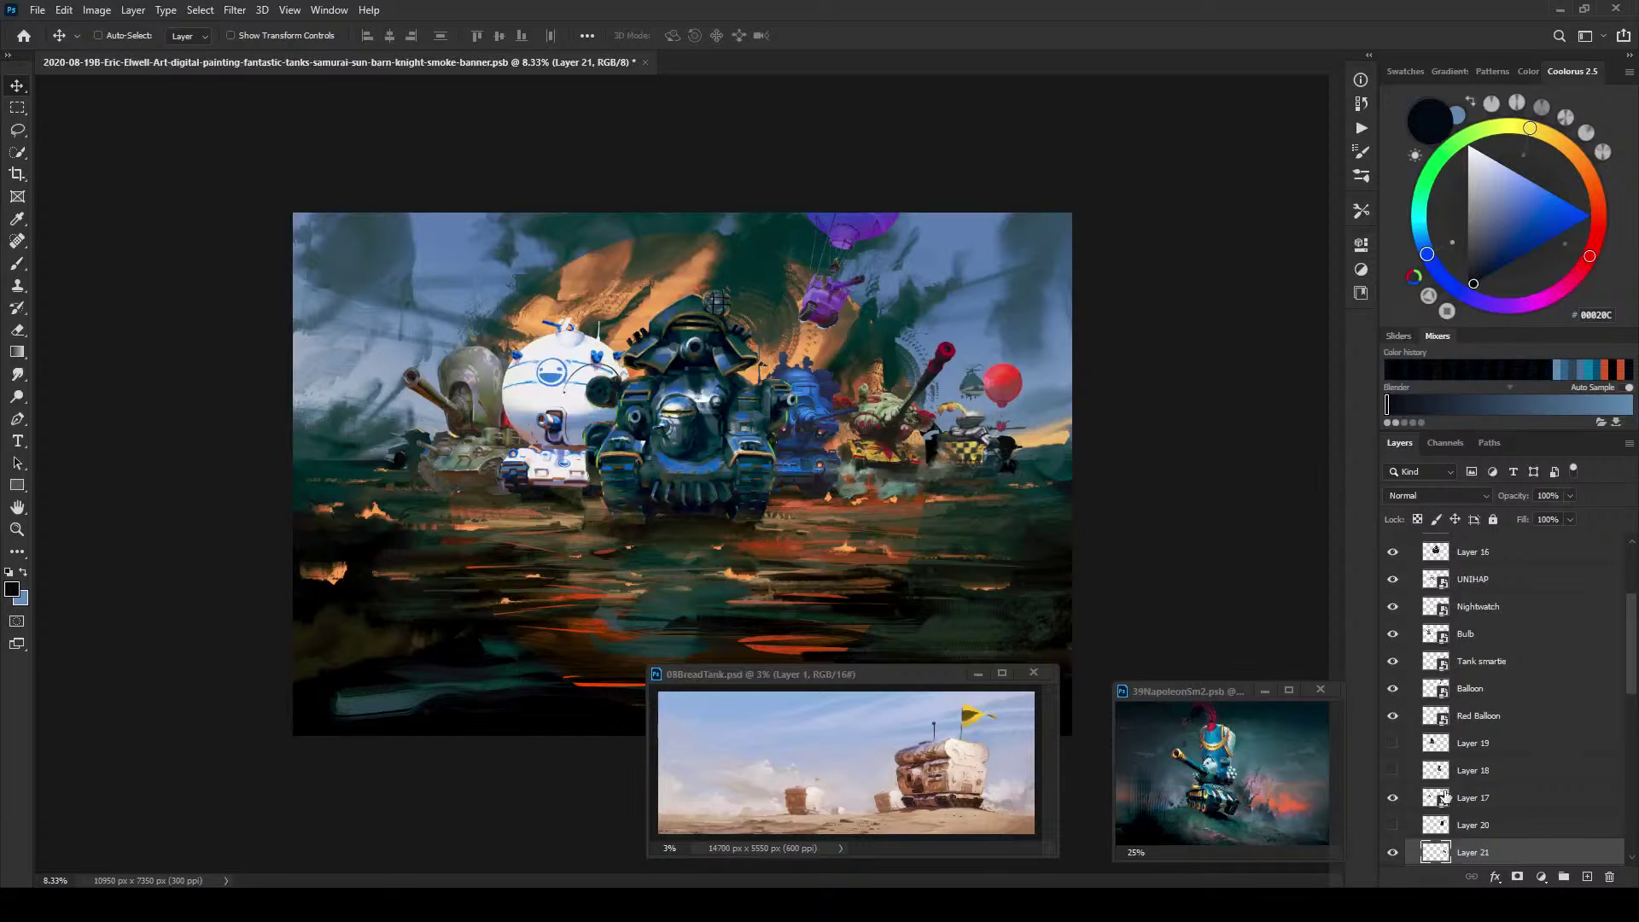
right_click(1487, 852)
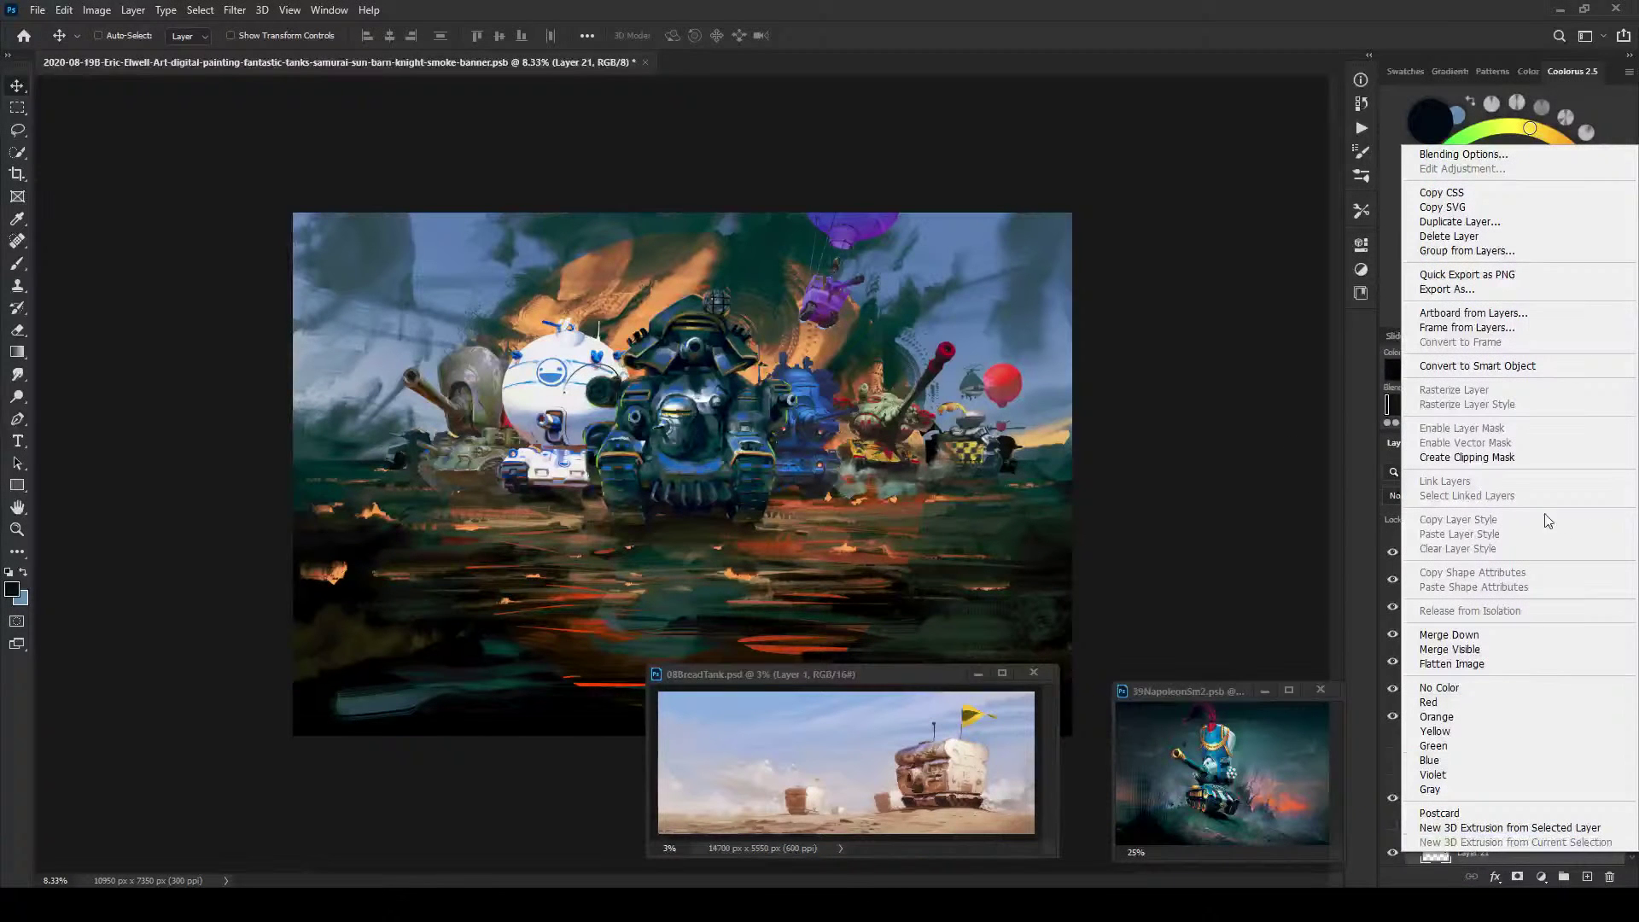
click(1501, 372)
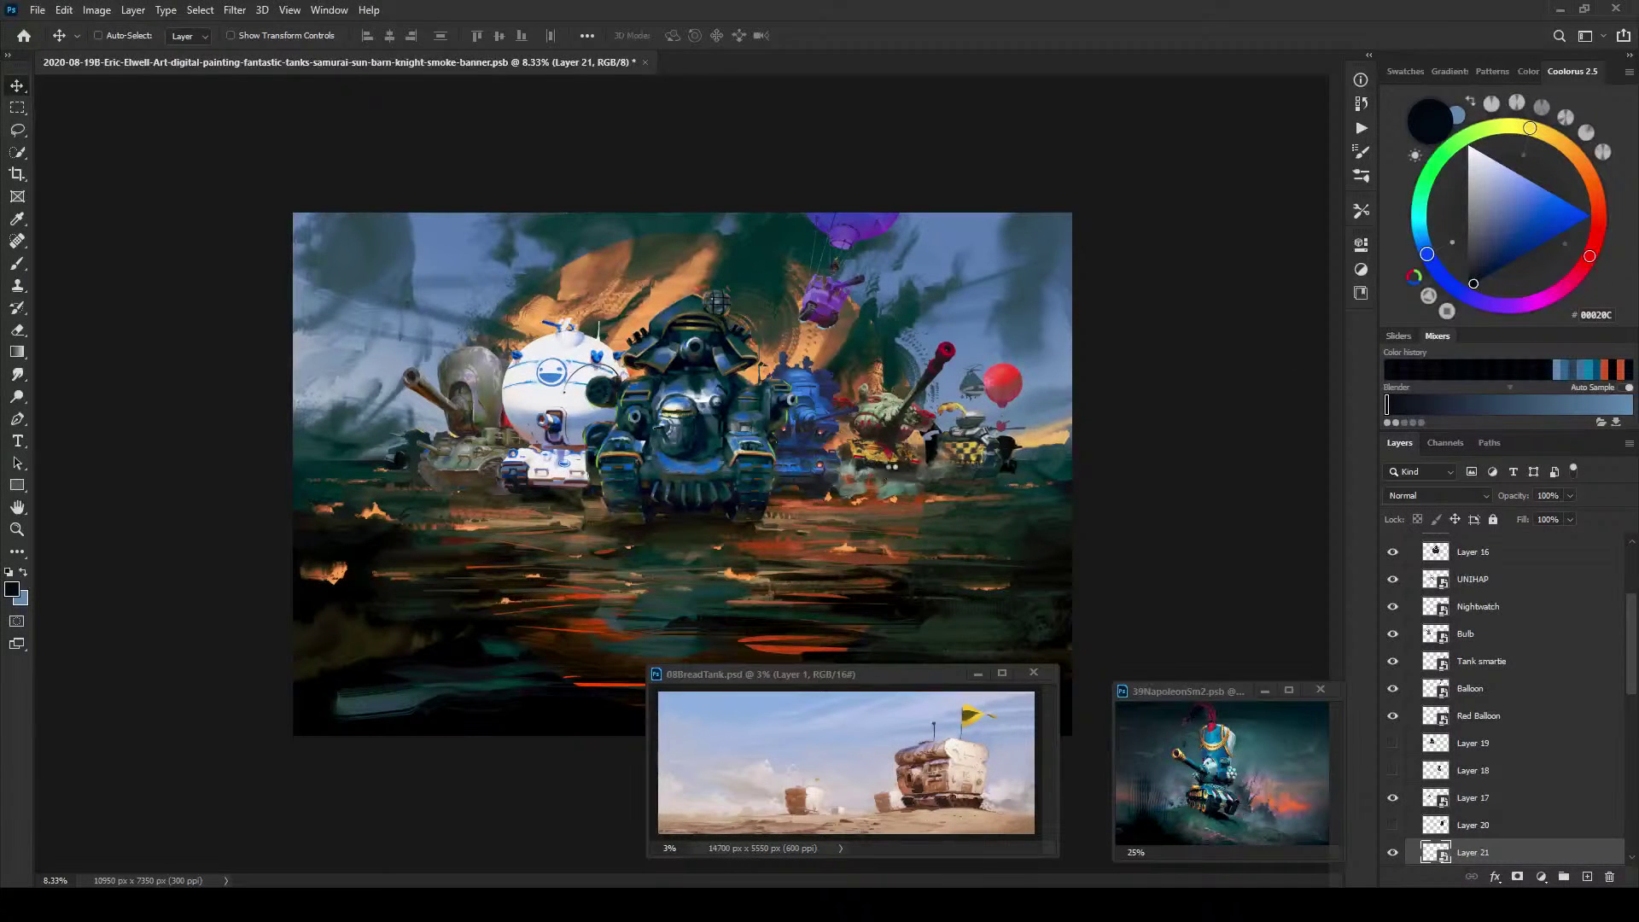
Step: Move the red barn tank to Bulb's left, and return the checkered tank to Tank smartie's right after trying it near the banner's left edge
drag(995, 448, 416, 506)
ctrl+click(415, 436)
drag(862, 423, 918, 424)
drag(367, 503, 313, 465)
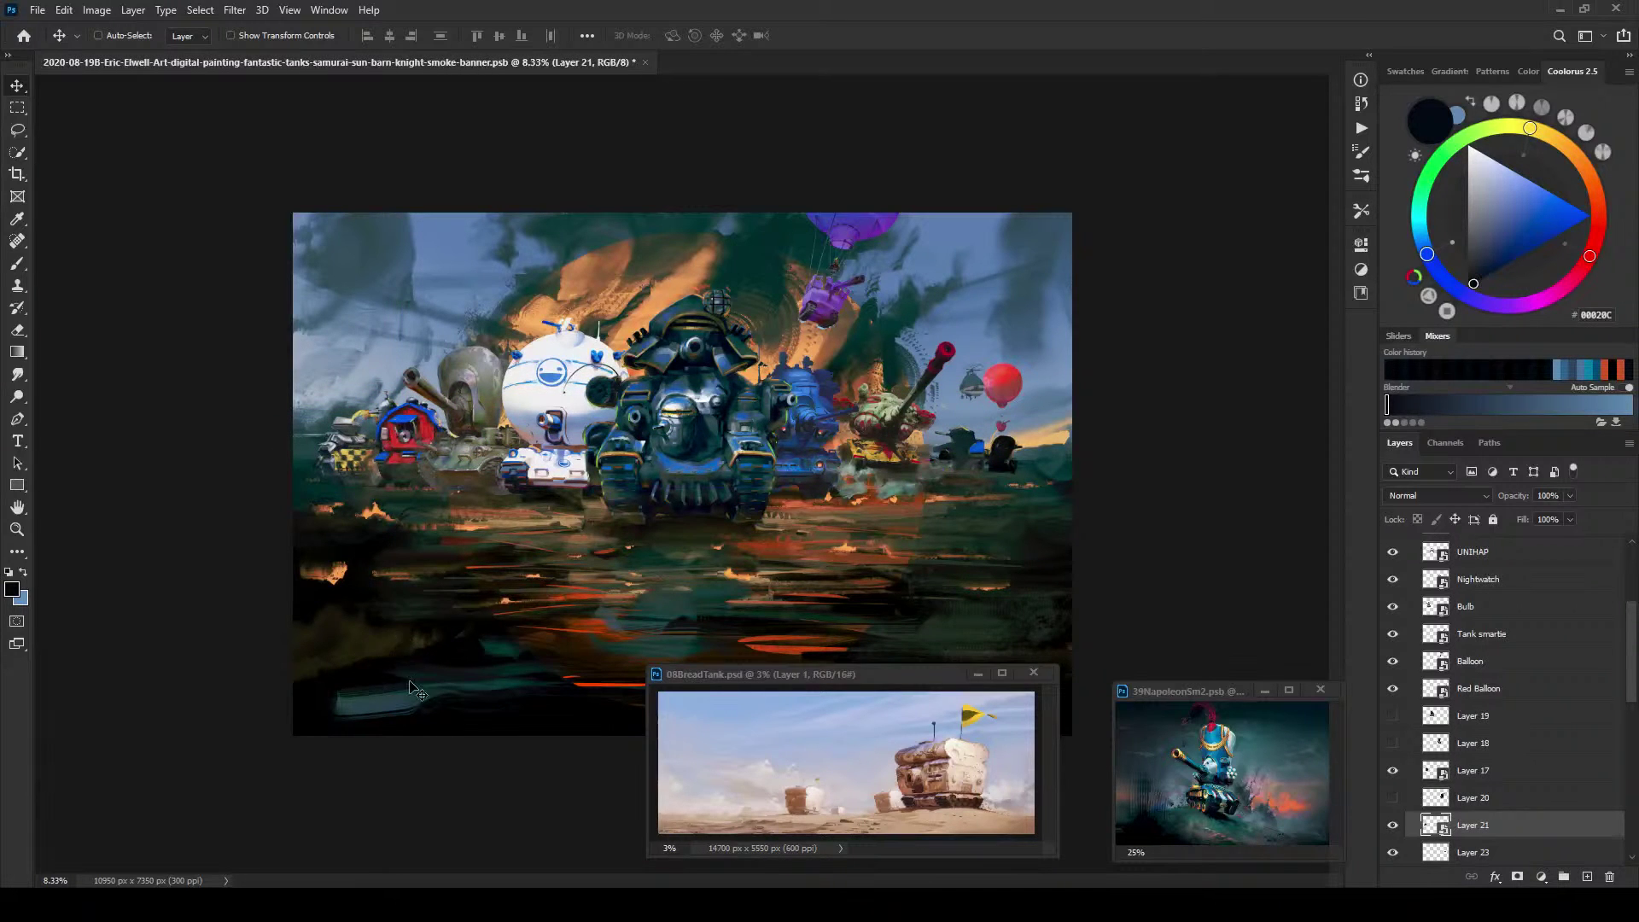
drag(490, 555, 495, 550)
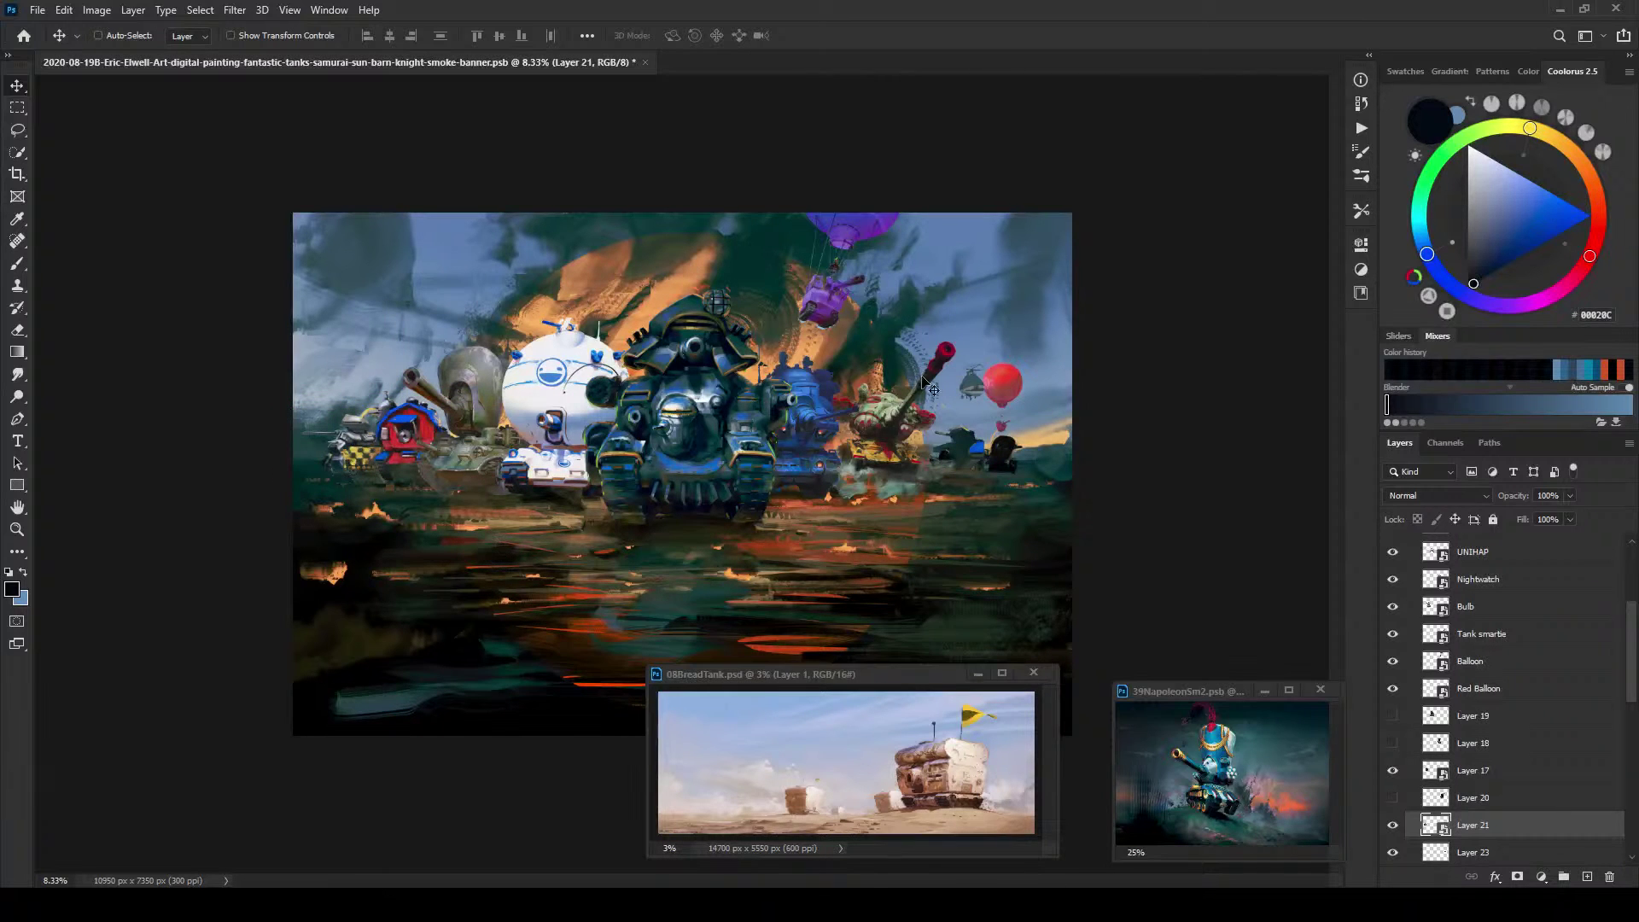
drag(364, 472, 360, 466)
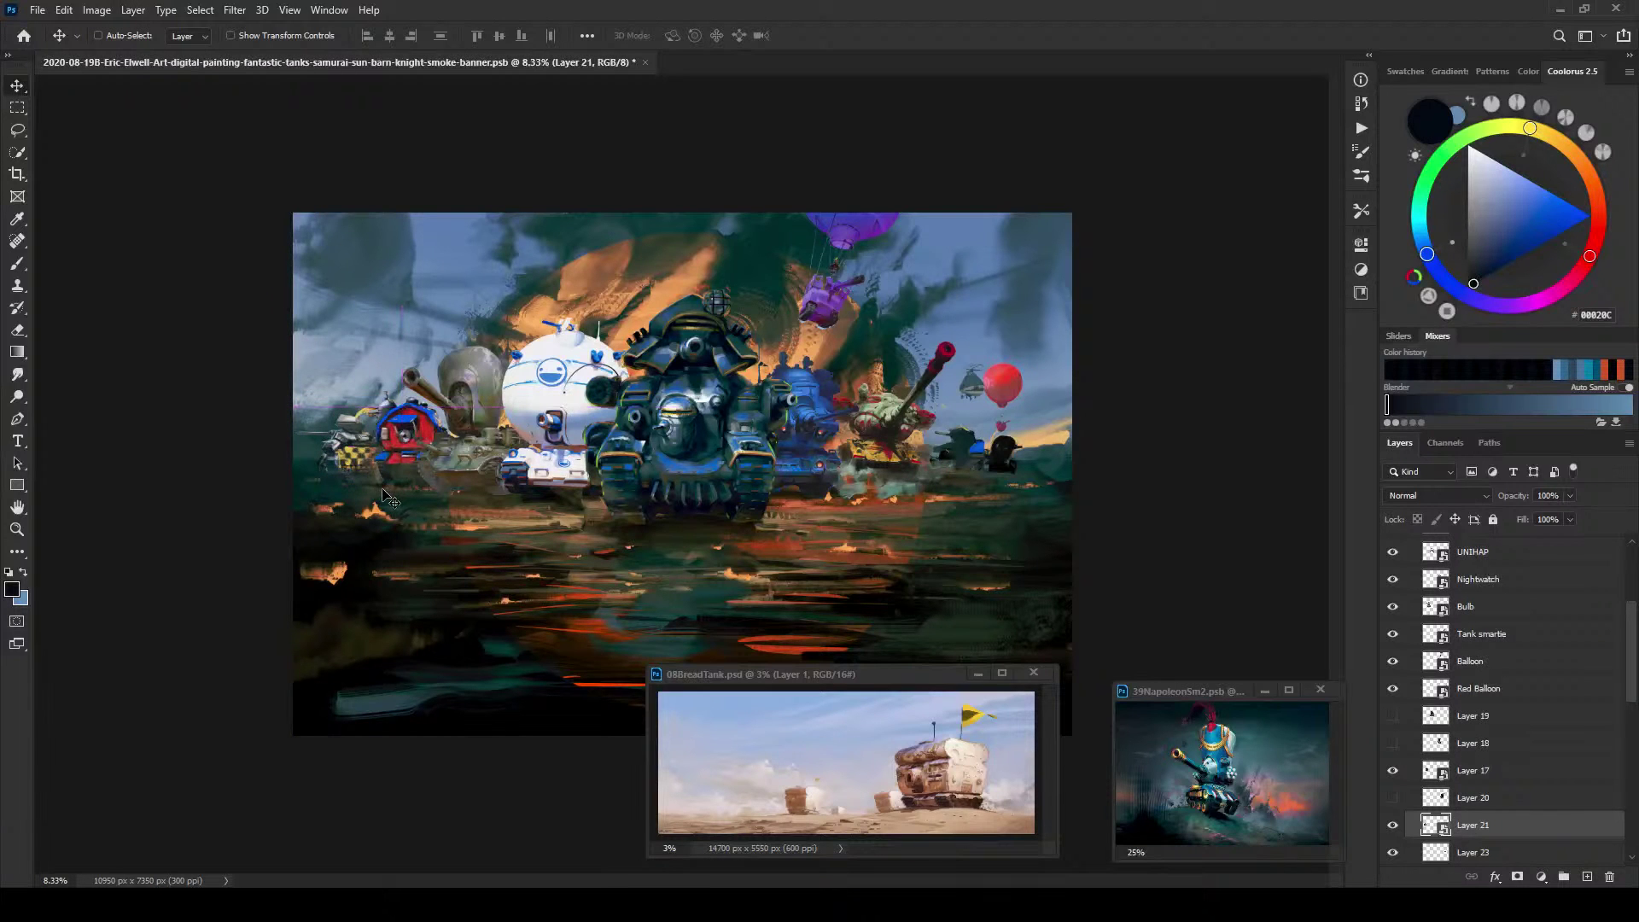
mouse_move(395, 474)
mouse_down()
mouse_move(989, 462)
mouse_move(367, 465)
mouse_move(413, 465)
mouse_up()
Step: Nudge the Red Balloon slightly right and down above the small dark tank near the banner's right edge
ctrl+click(994, 463)
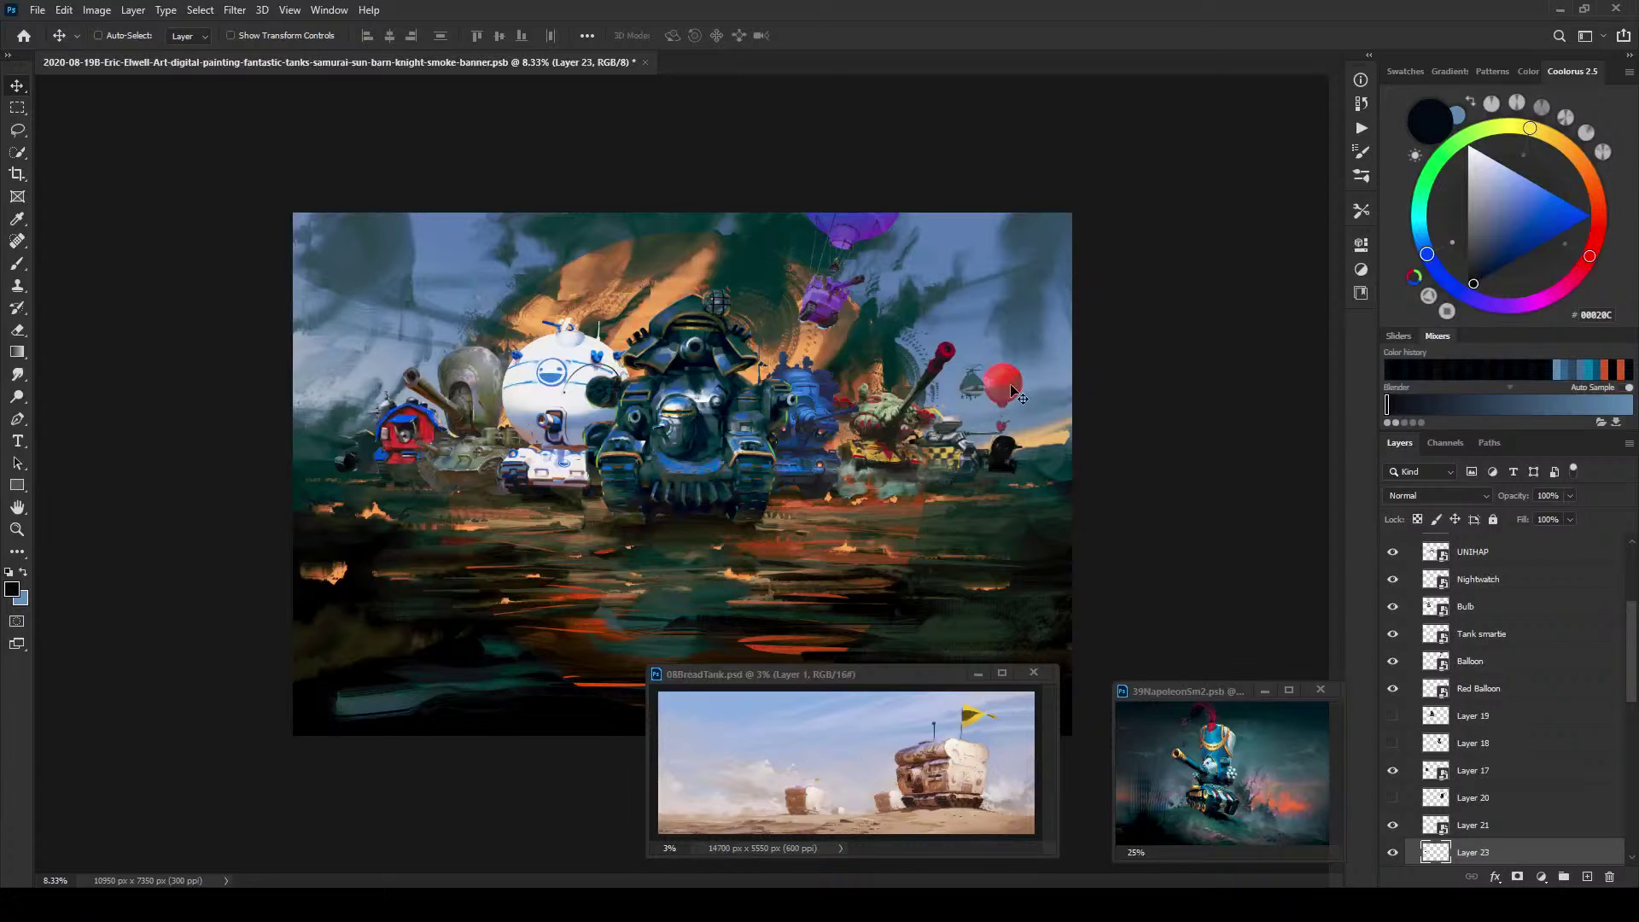
mouse_move(1013, 391)
ctrl+mouse_down()
mouse_move(1029, 370)
mouse_move(1023, 388)
ctrl+mouse_up()
key(ctrl+shift+alt+n)
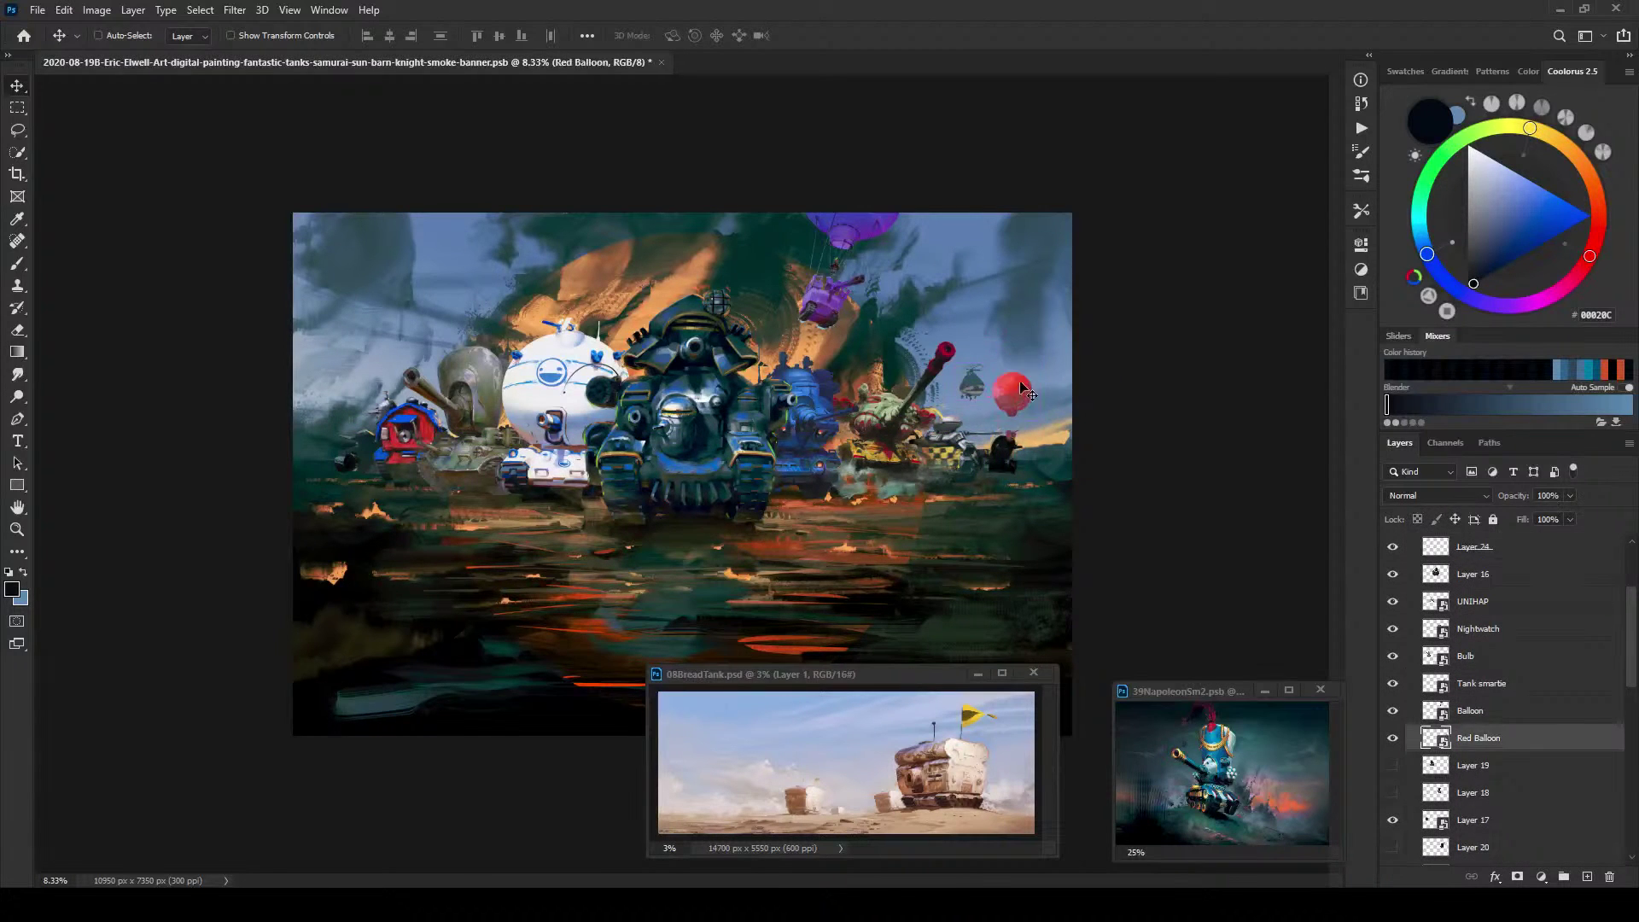
Step: Scale the purple Balloon to 57.38%, rotate it to 7.35° and position it in the sky above Tank smartie's barrel
ctrl+click(858, 239)
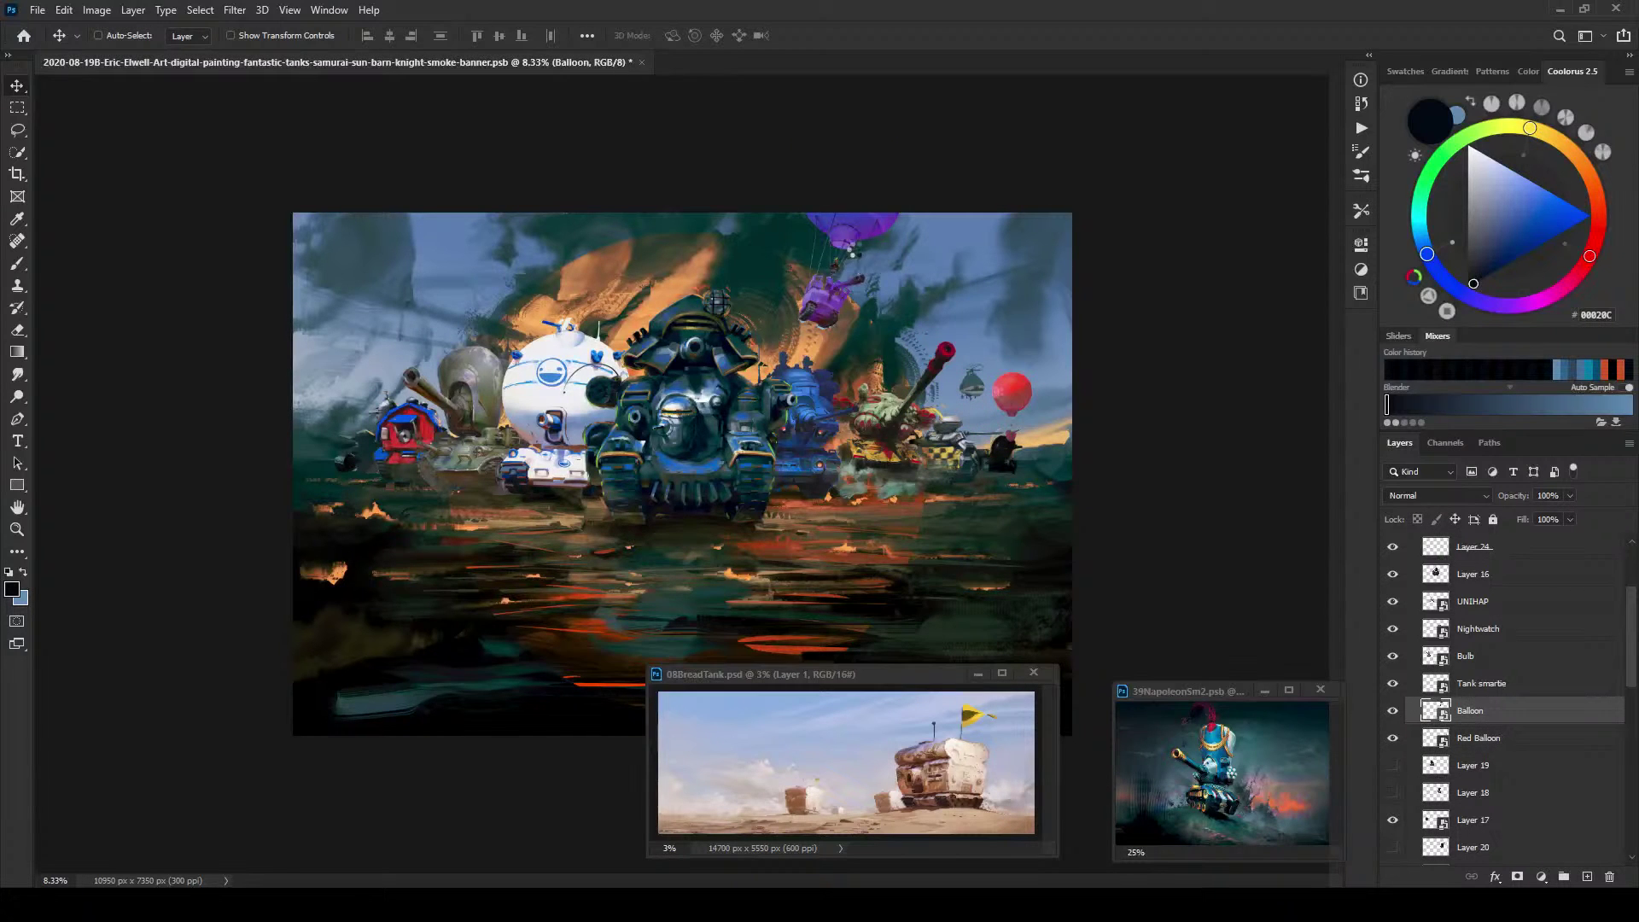
drag(851, 250, 337, 318)
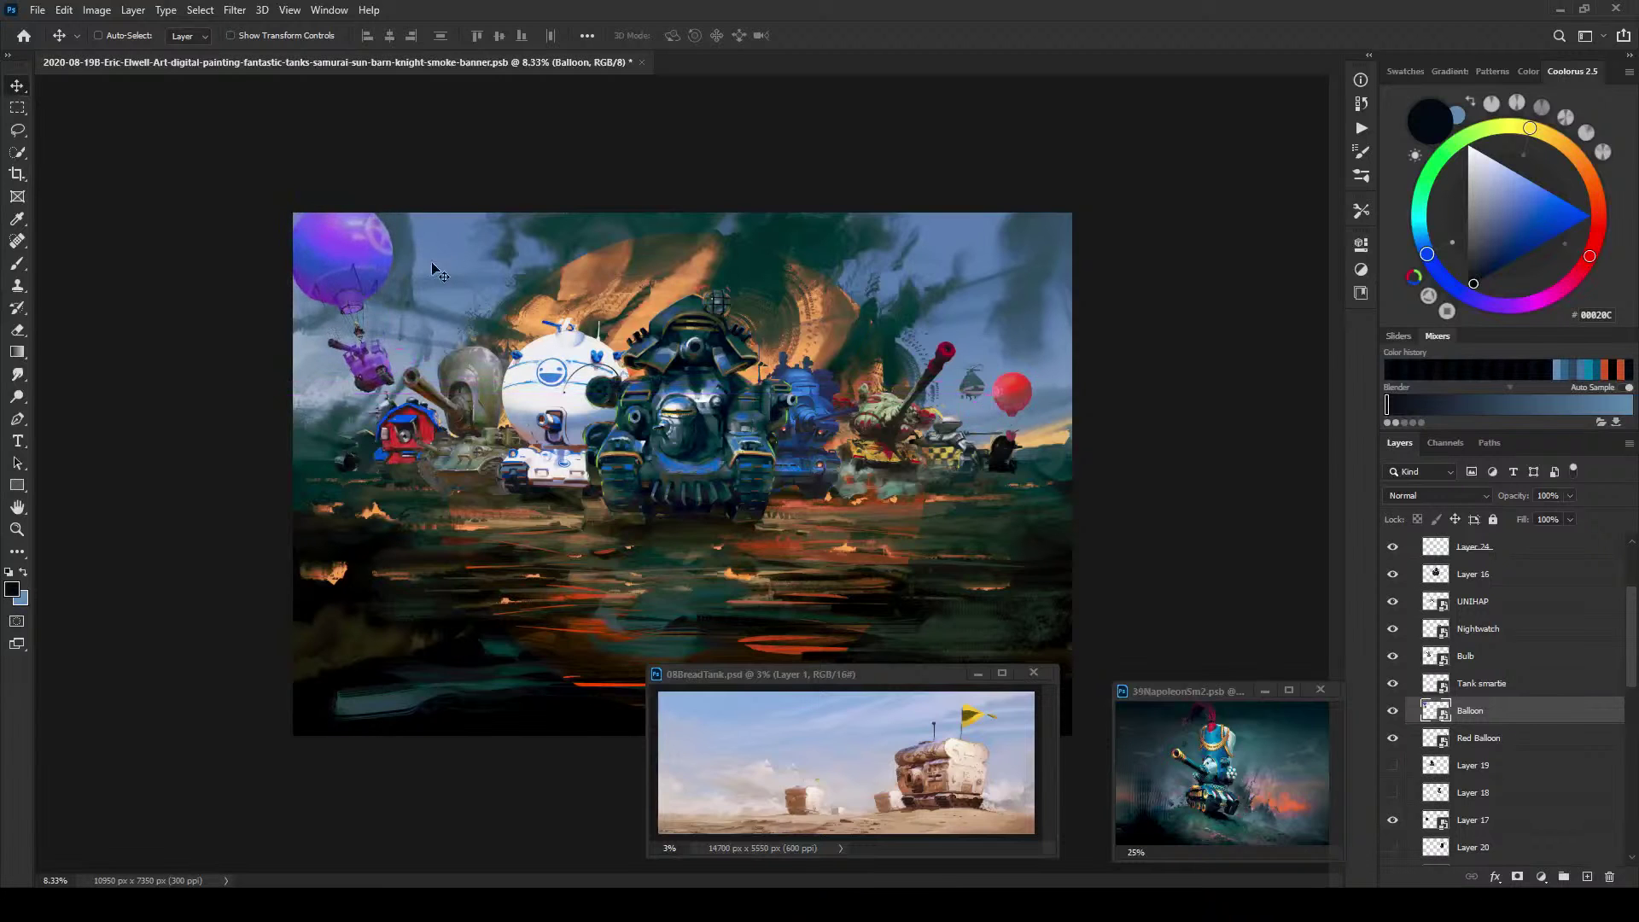
drag(440, 271, 443, 275)
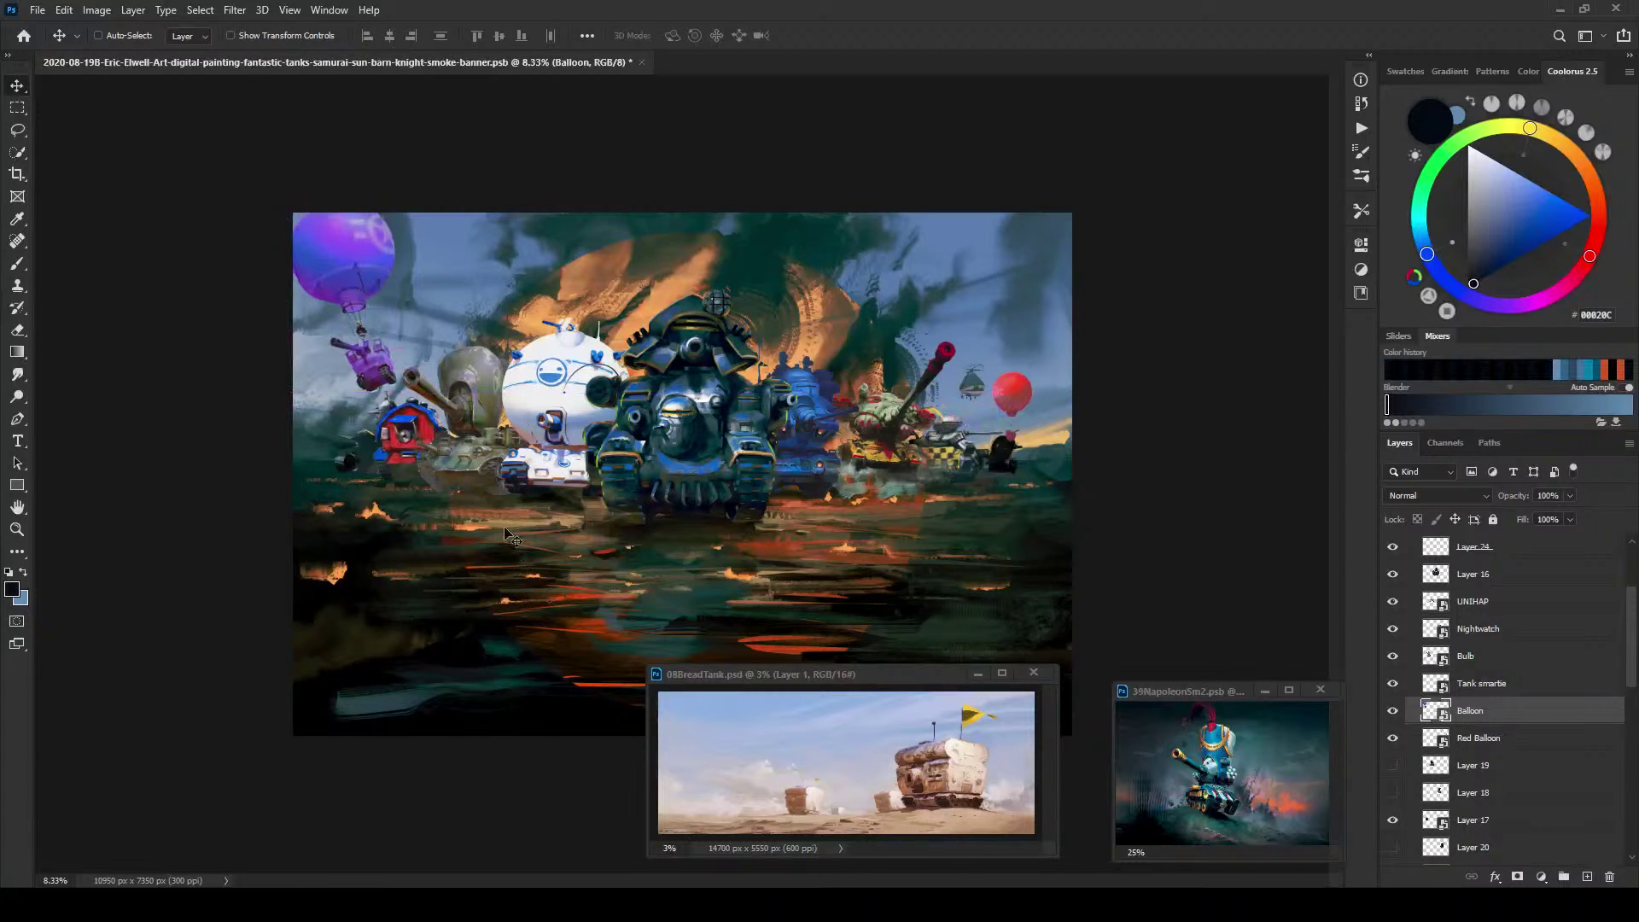
drag(510, 538, 647, 527)
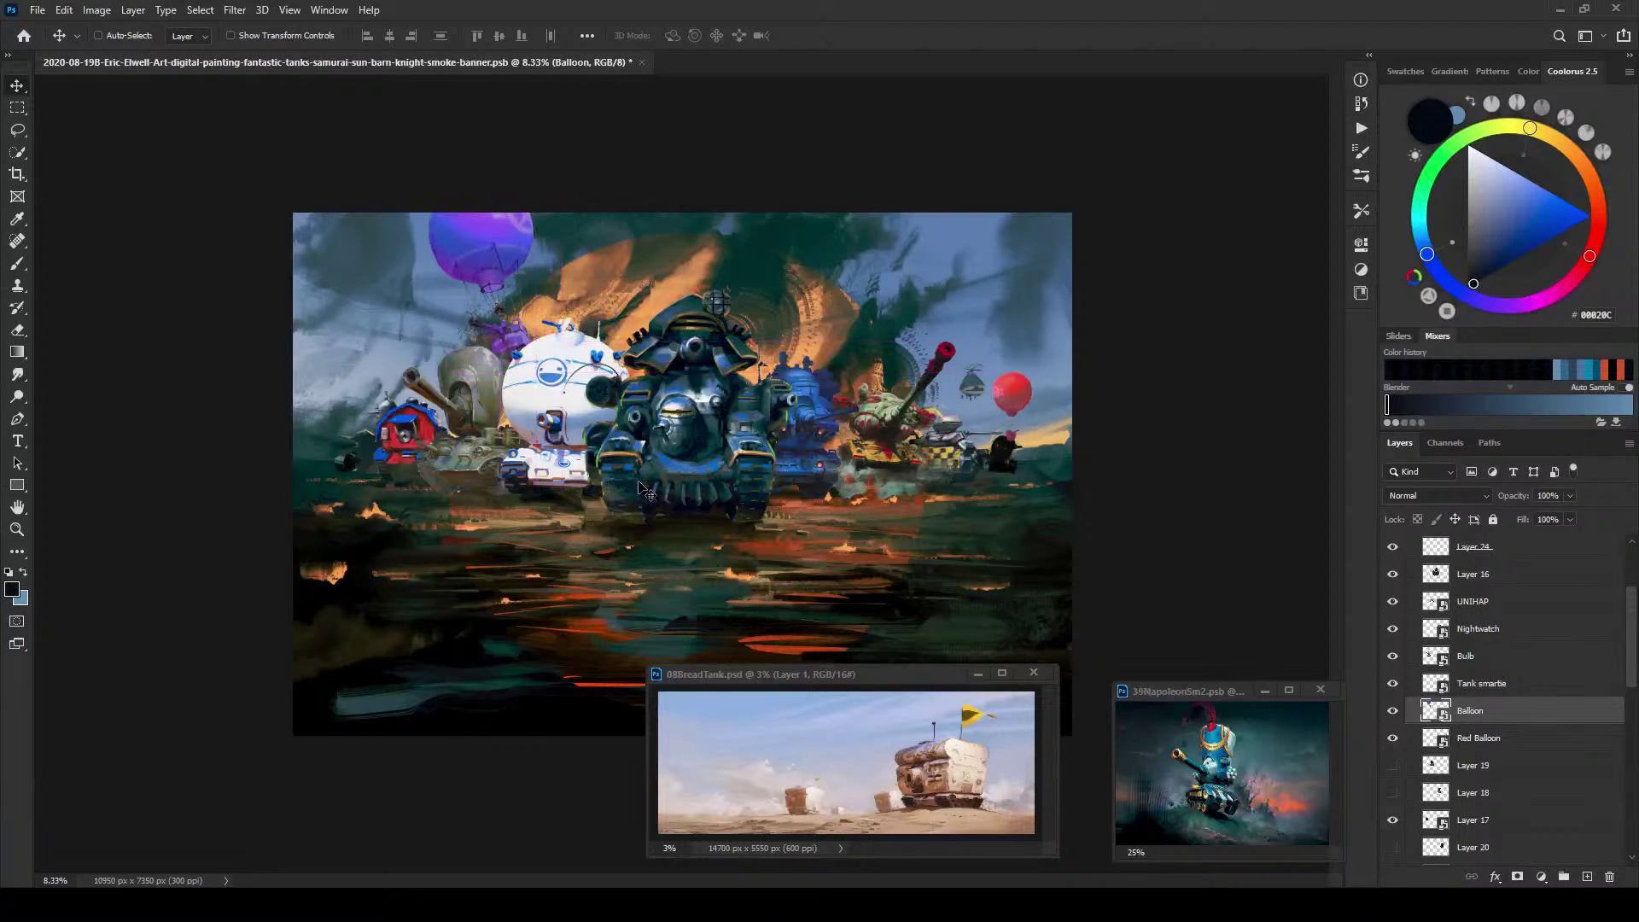
key(ctrl+t)
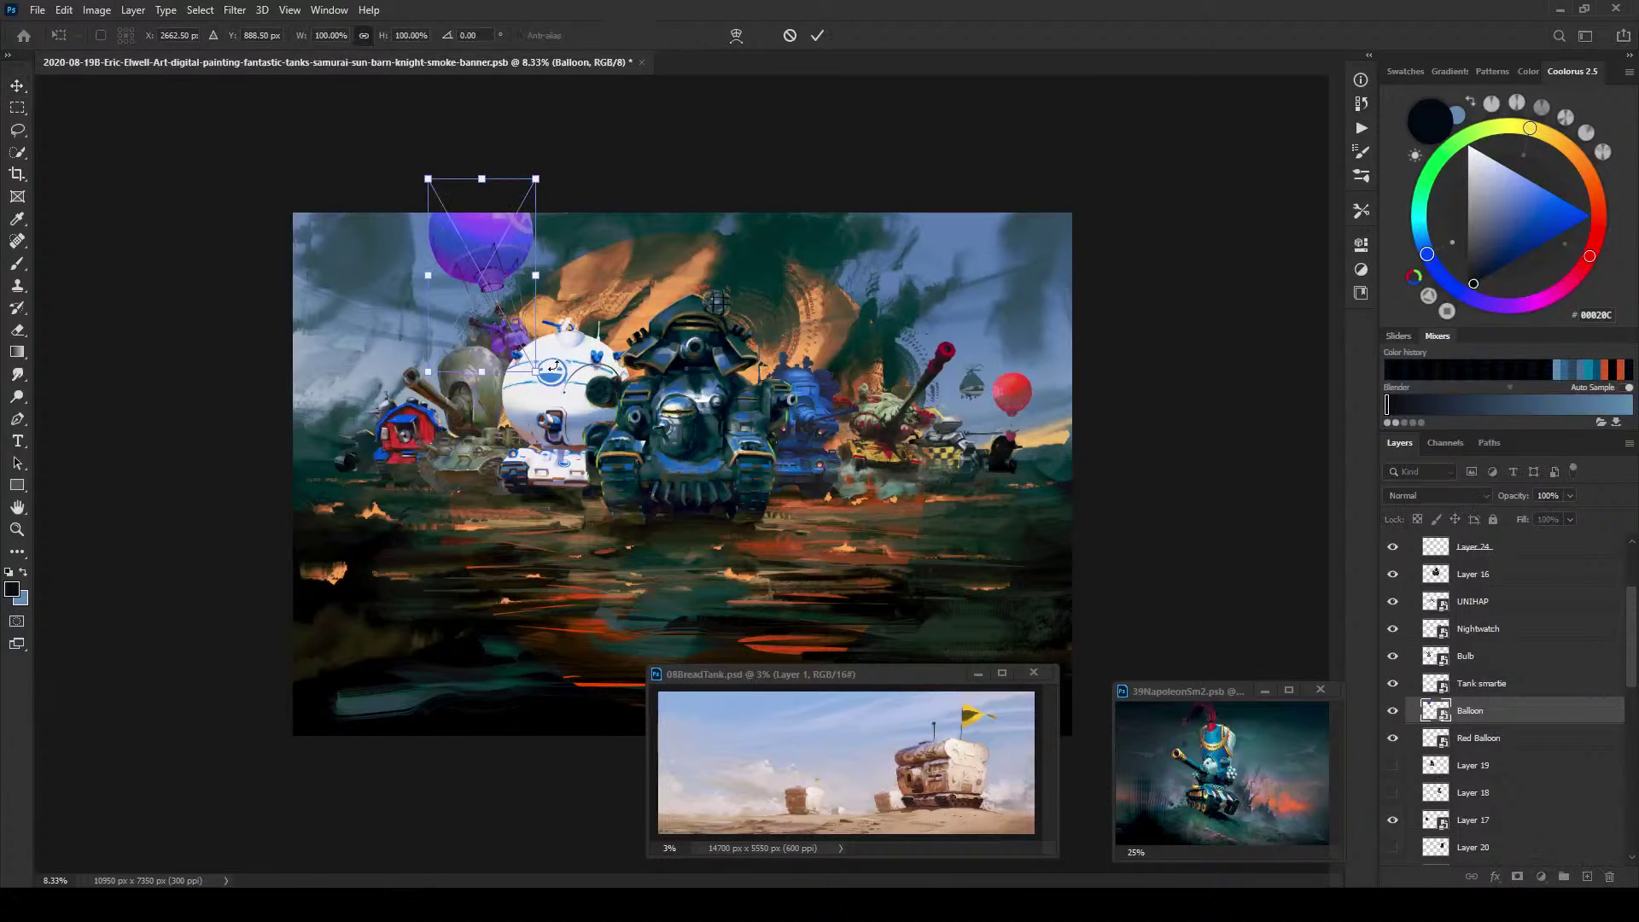
drag(546, 372, 495, 326)
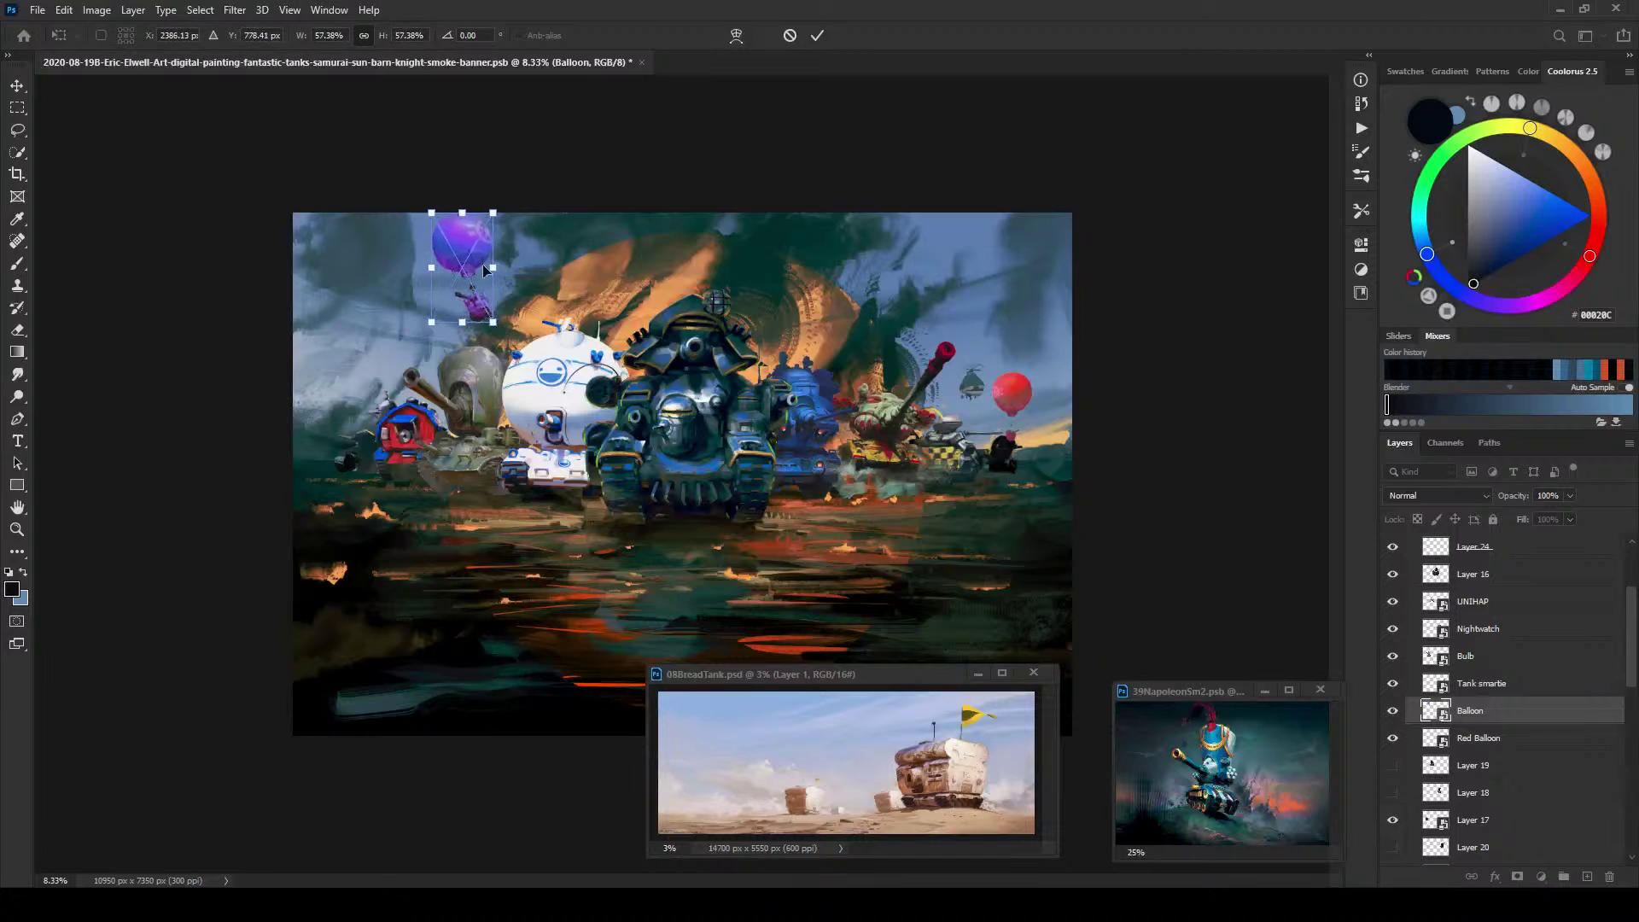
drag(477, 254, 809, 281)
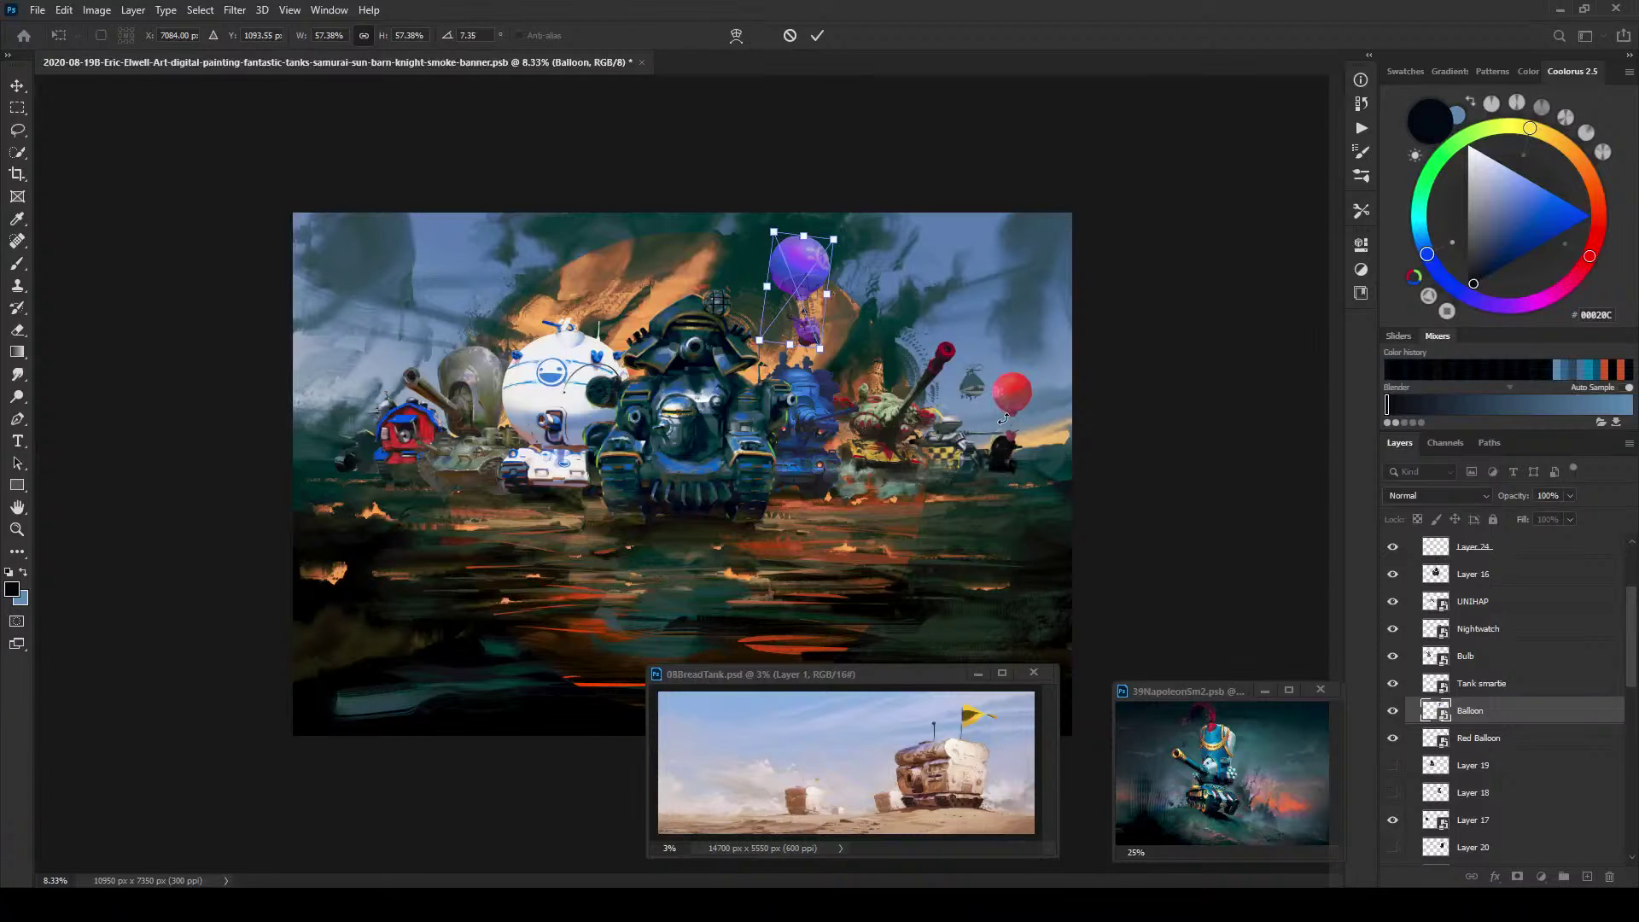
key(Return)
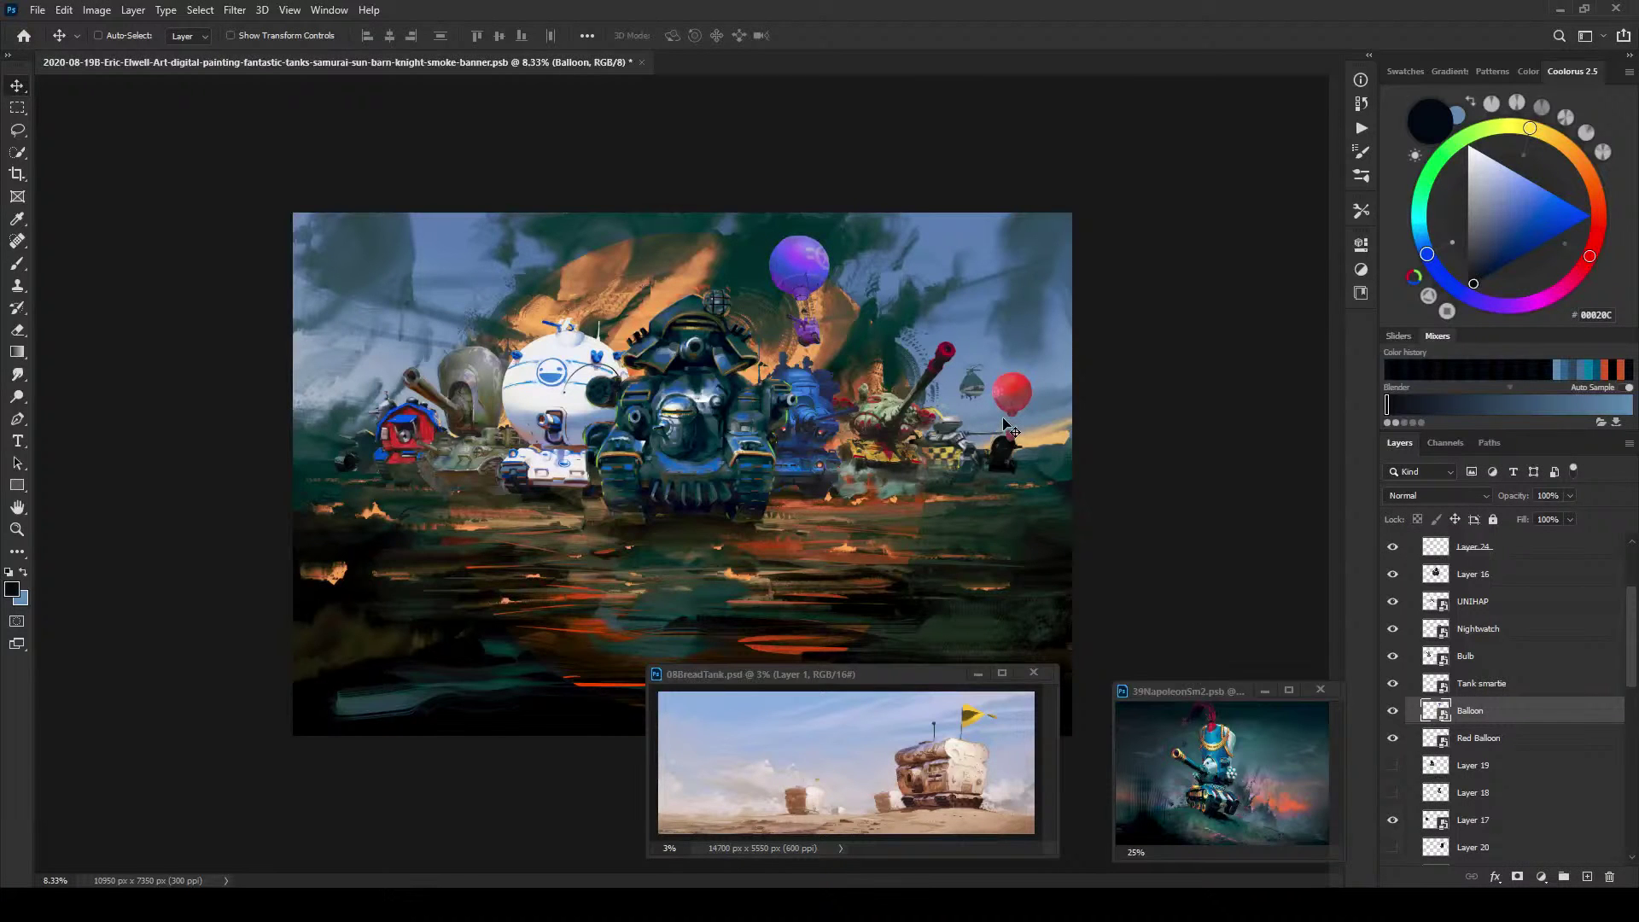
drag(856, 318, 902, 388)
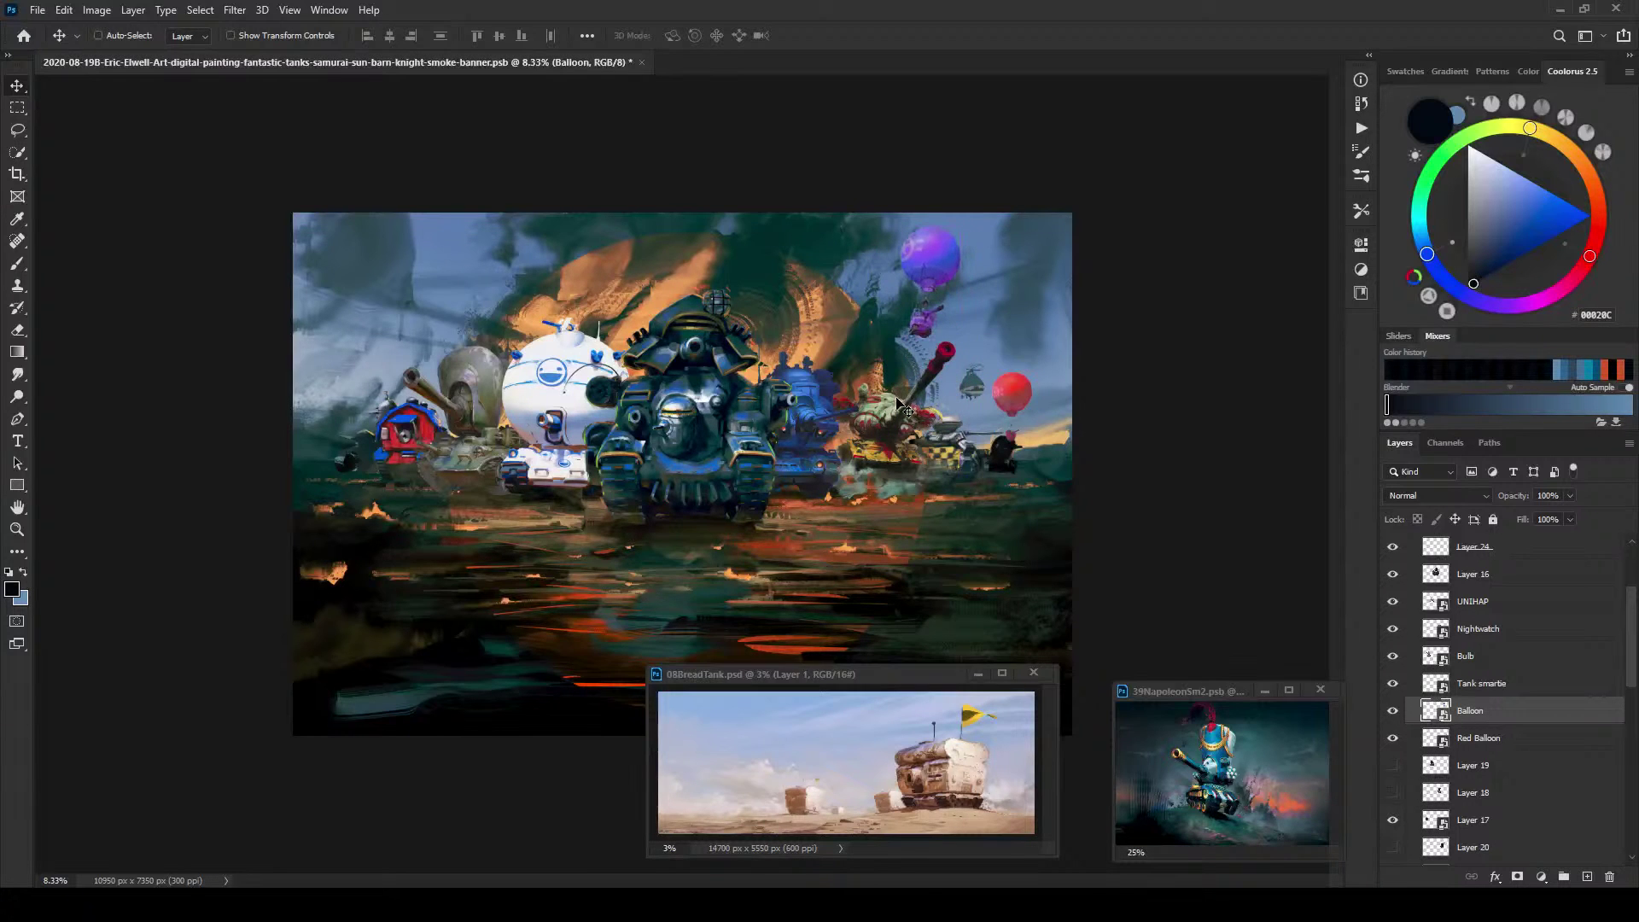
Step: Scale the Red Balloon to 64.52% and place it in the sky just right of Tank smartie, over the small grey balloon
key(ctrl)
drag(1015, 399, 461, 425)
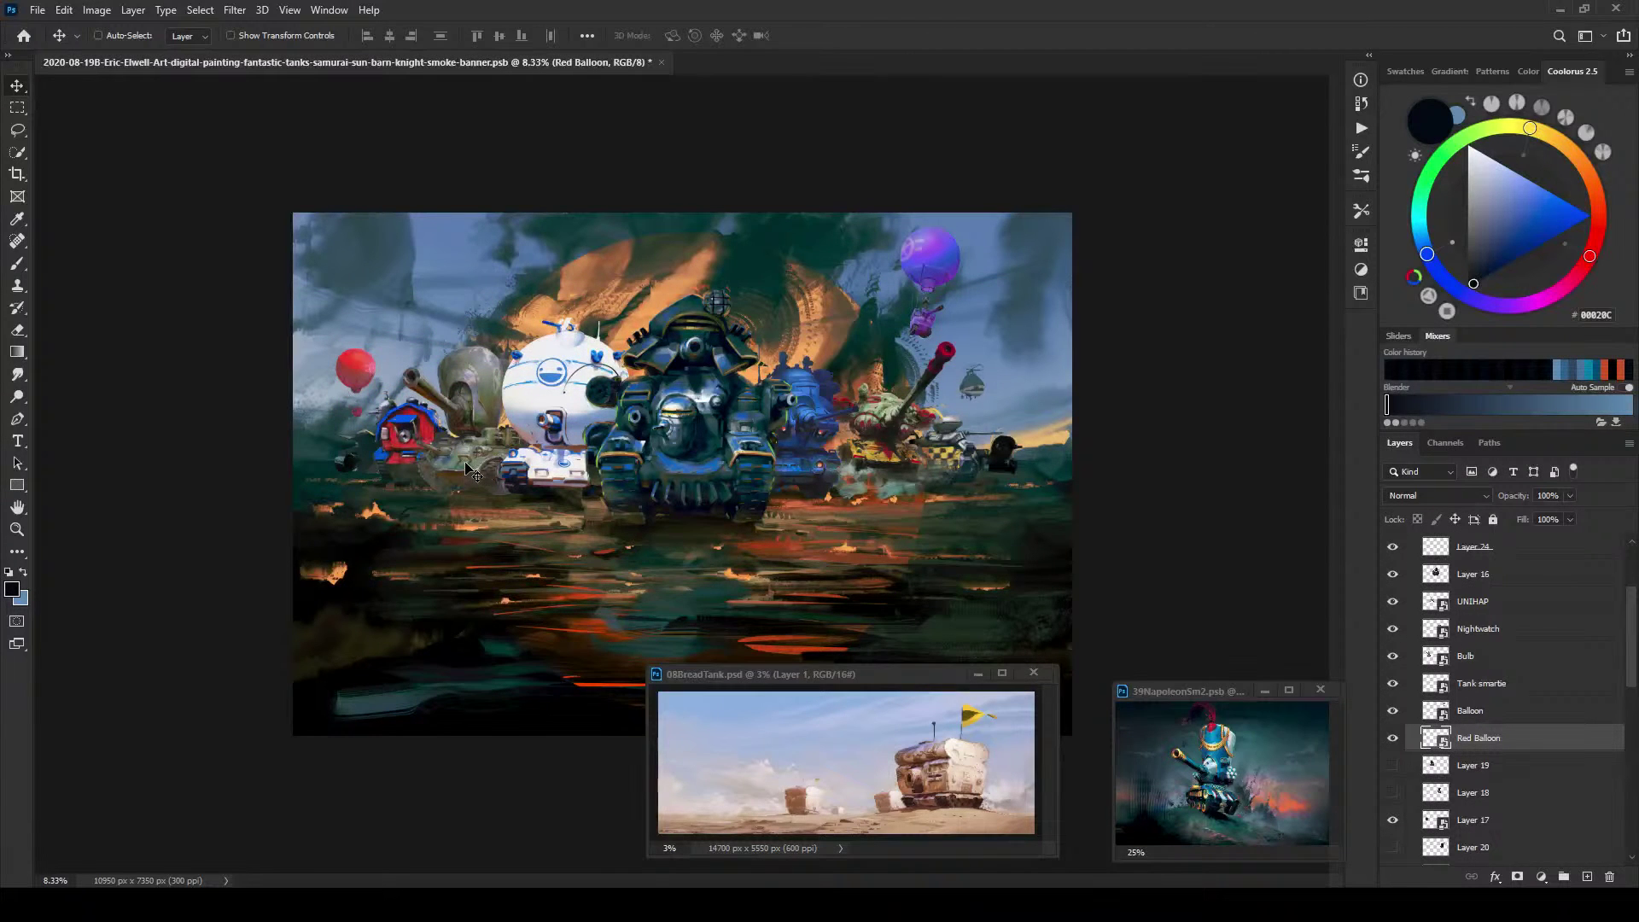
drag(457, 454, 947, 475)
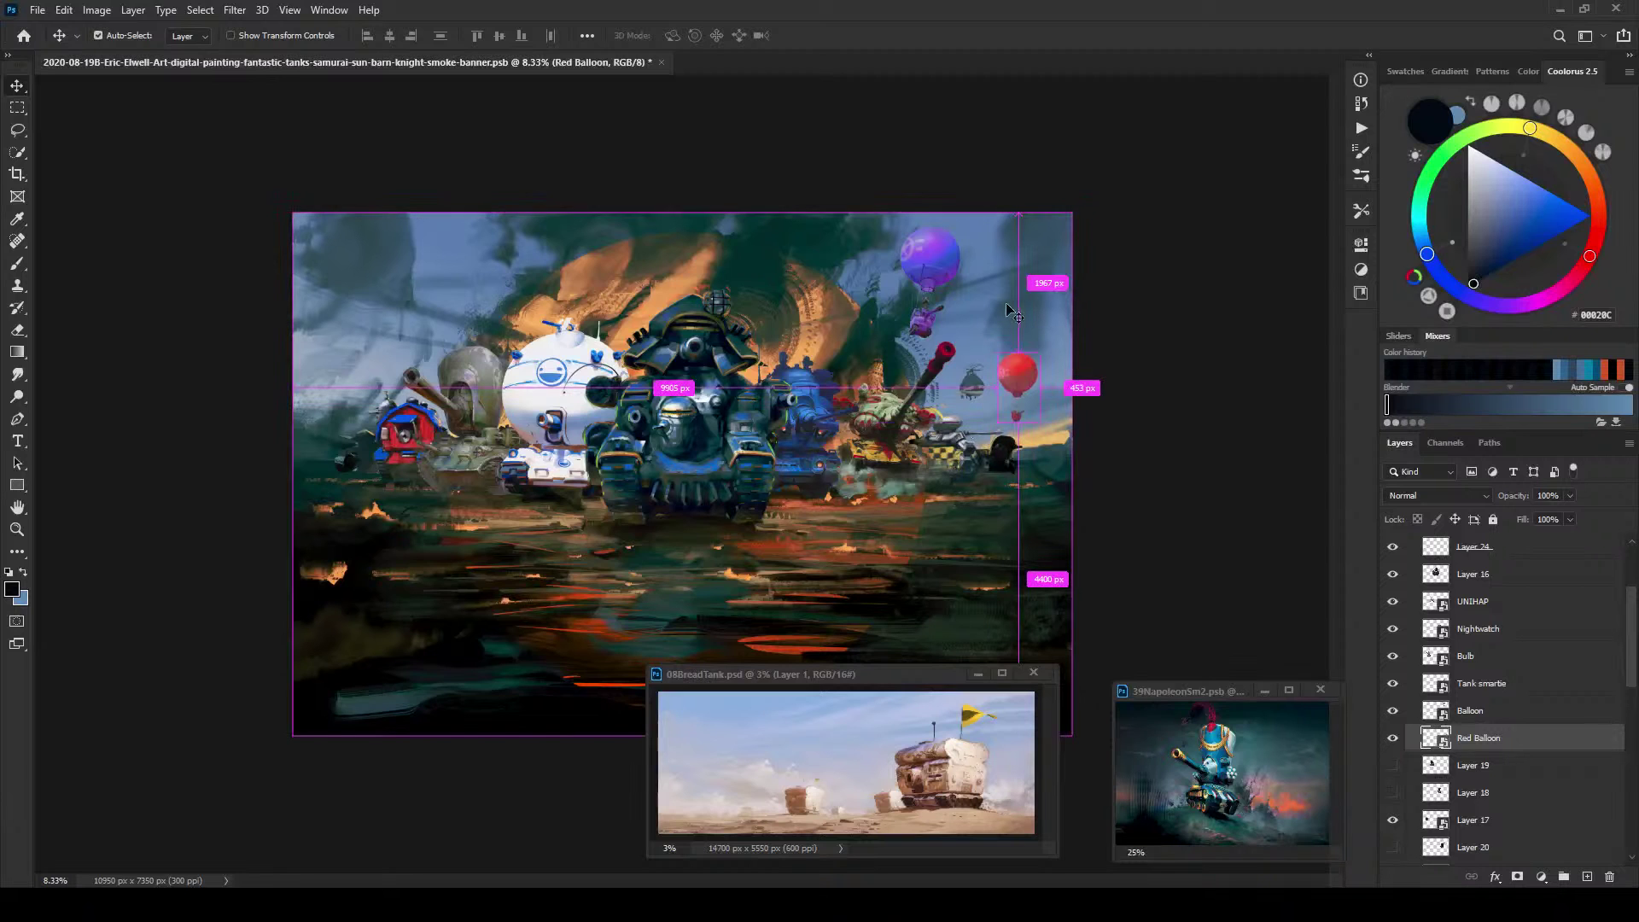
key(ctrl+t)
drag(1043, 353, 978, 398)
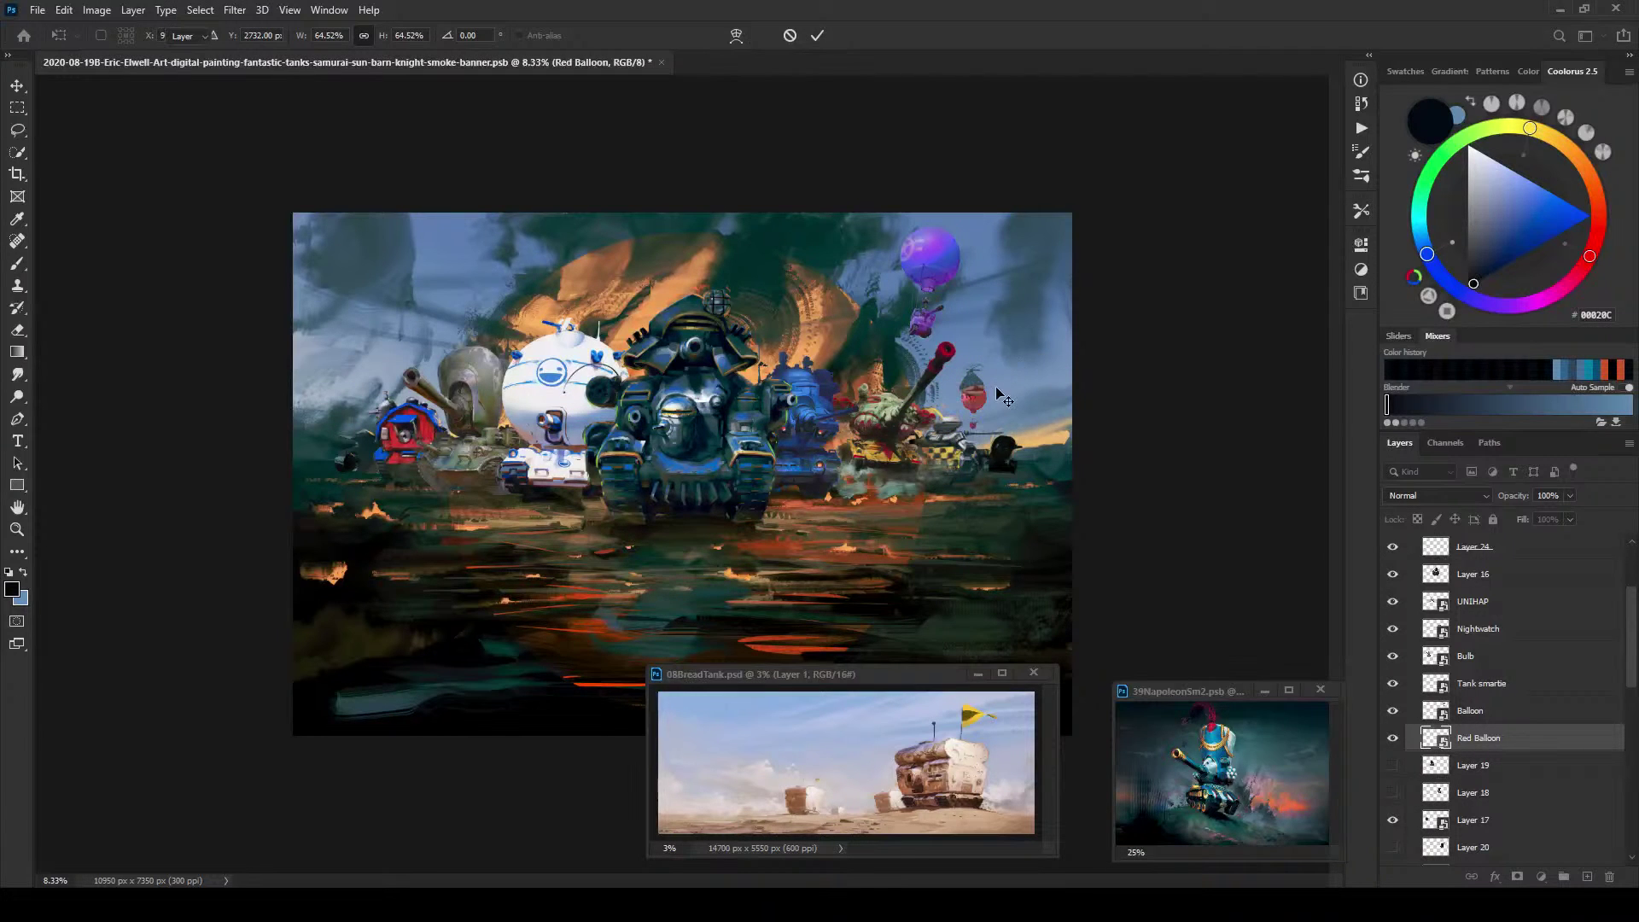
key(Return)
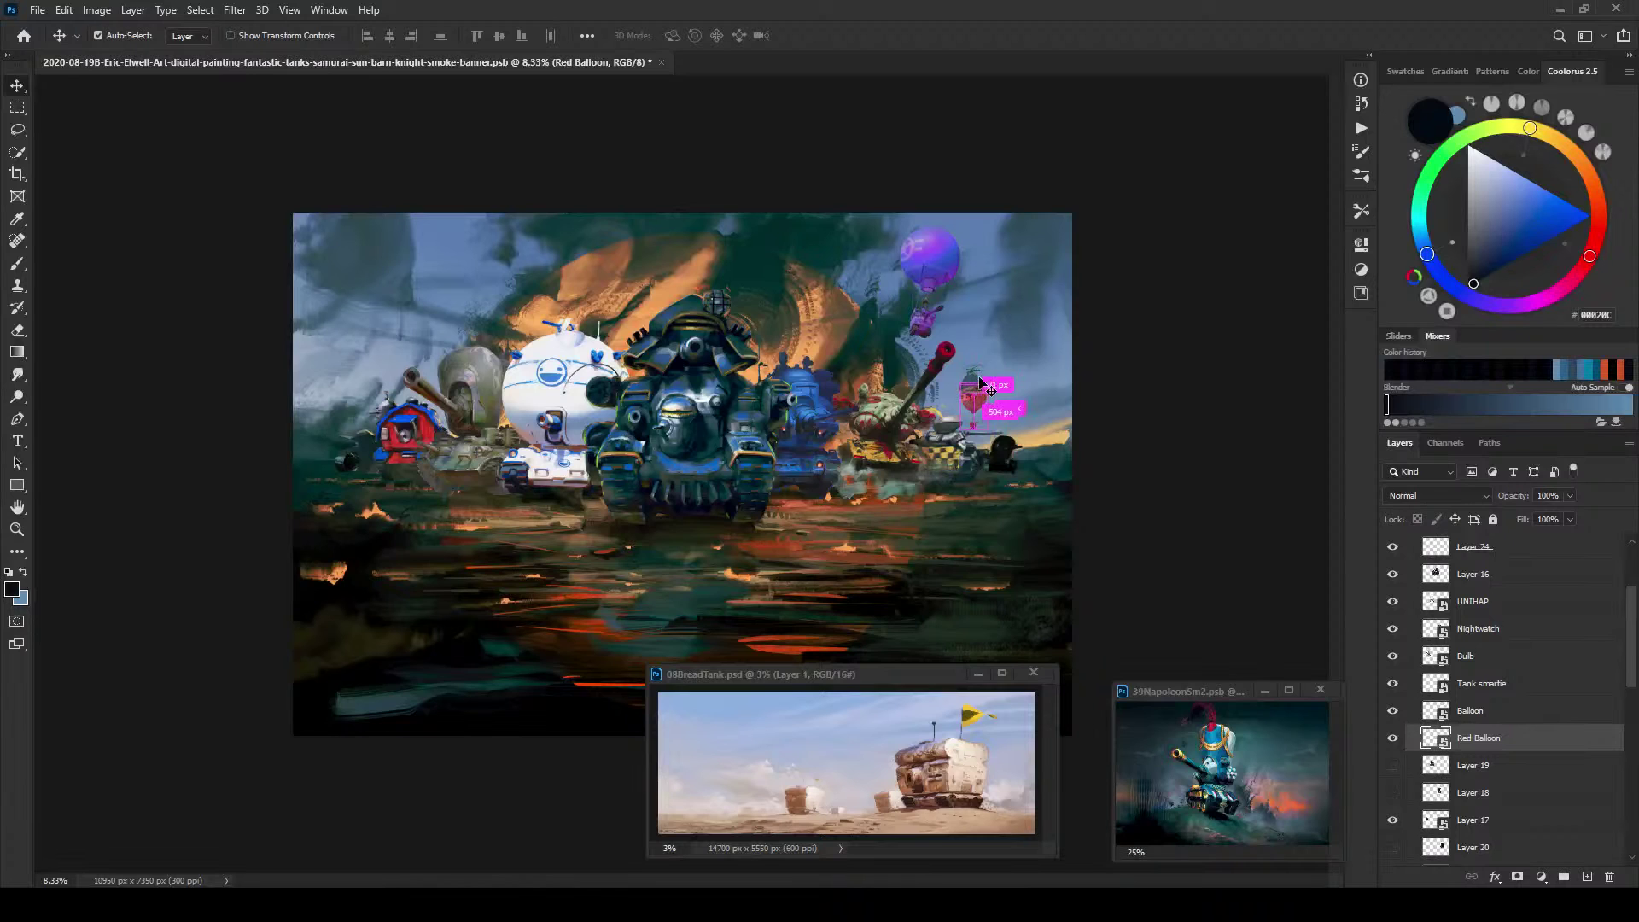
Step: Combine the small grey balloon's Layer 24 and its clipped Layers 25, 26 and 27 into one smart object
ctrl+click(981, 384)
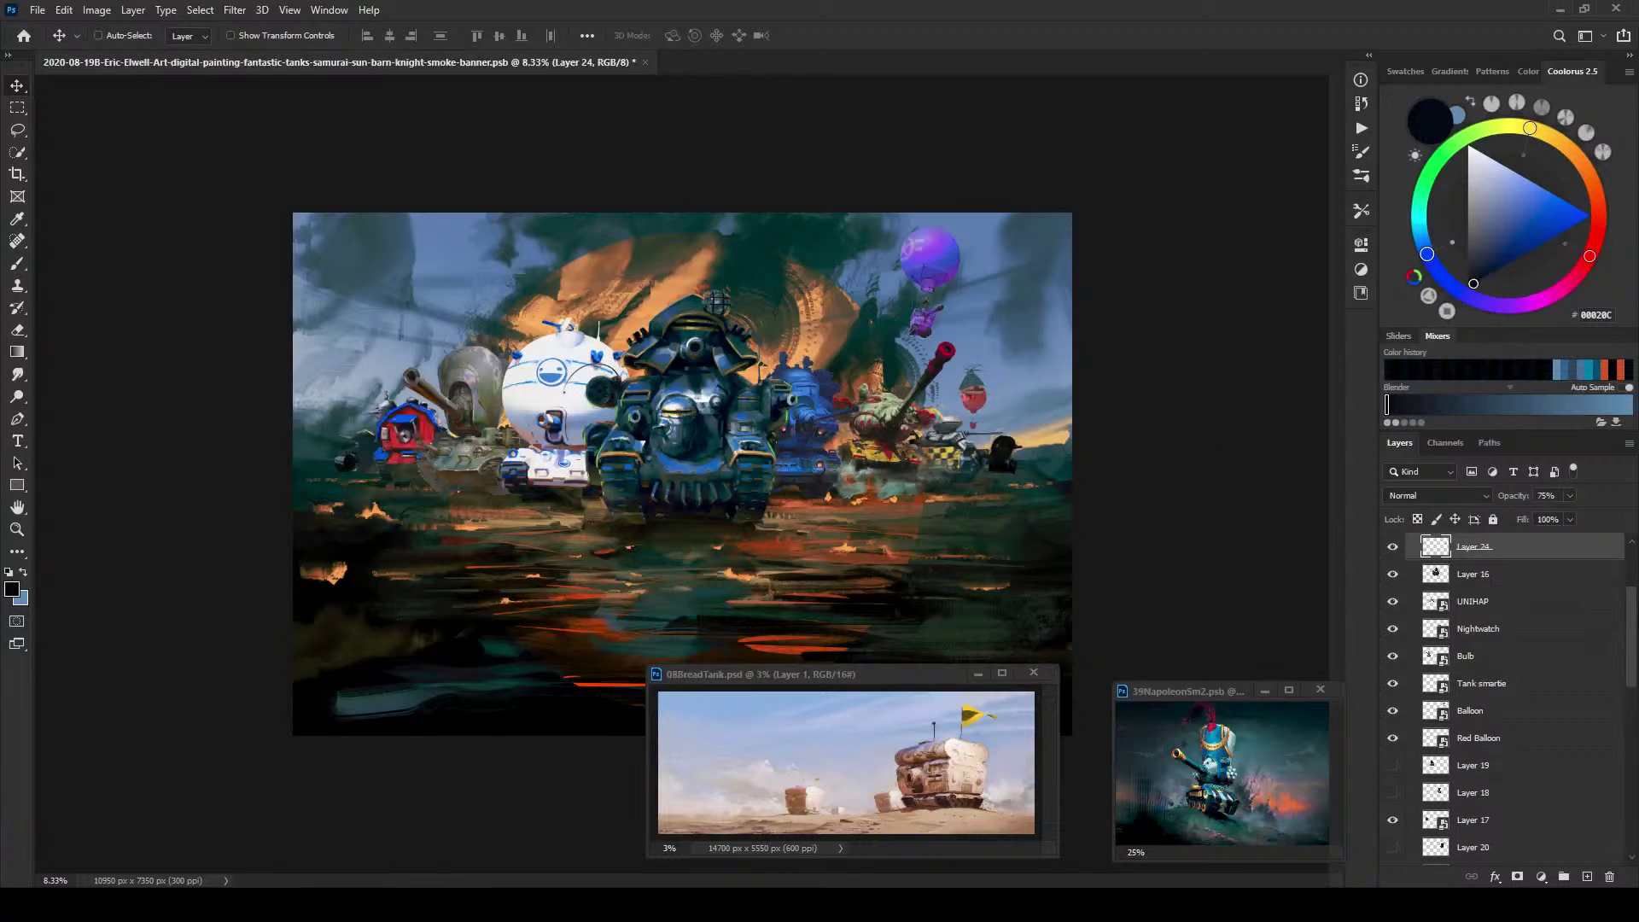
scroll(1502, 700, up, 2)
shift+click(1498, 600)
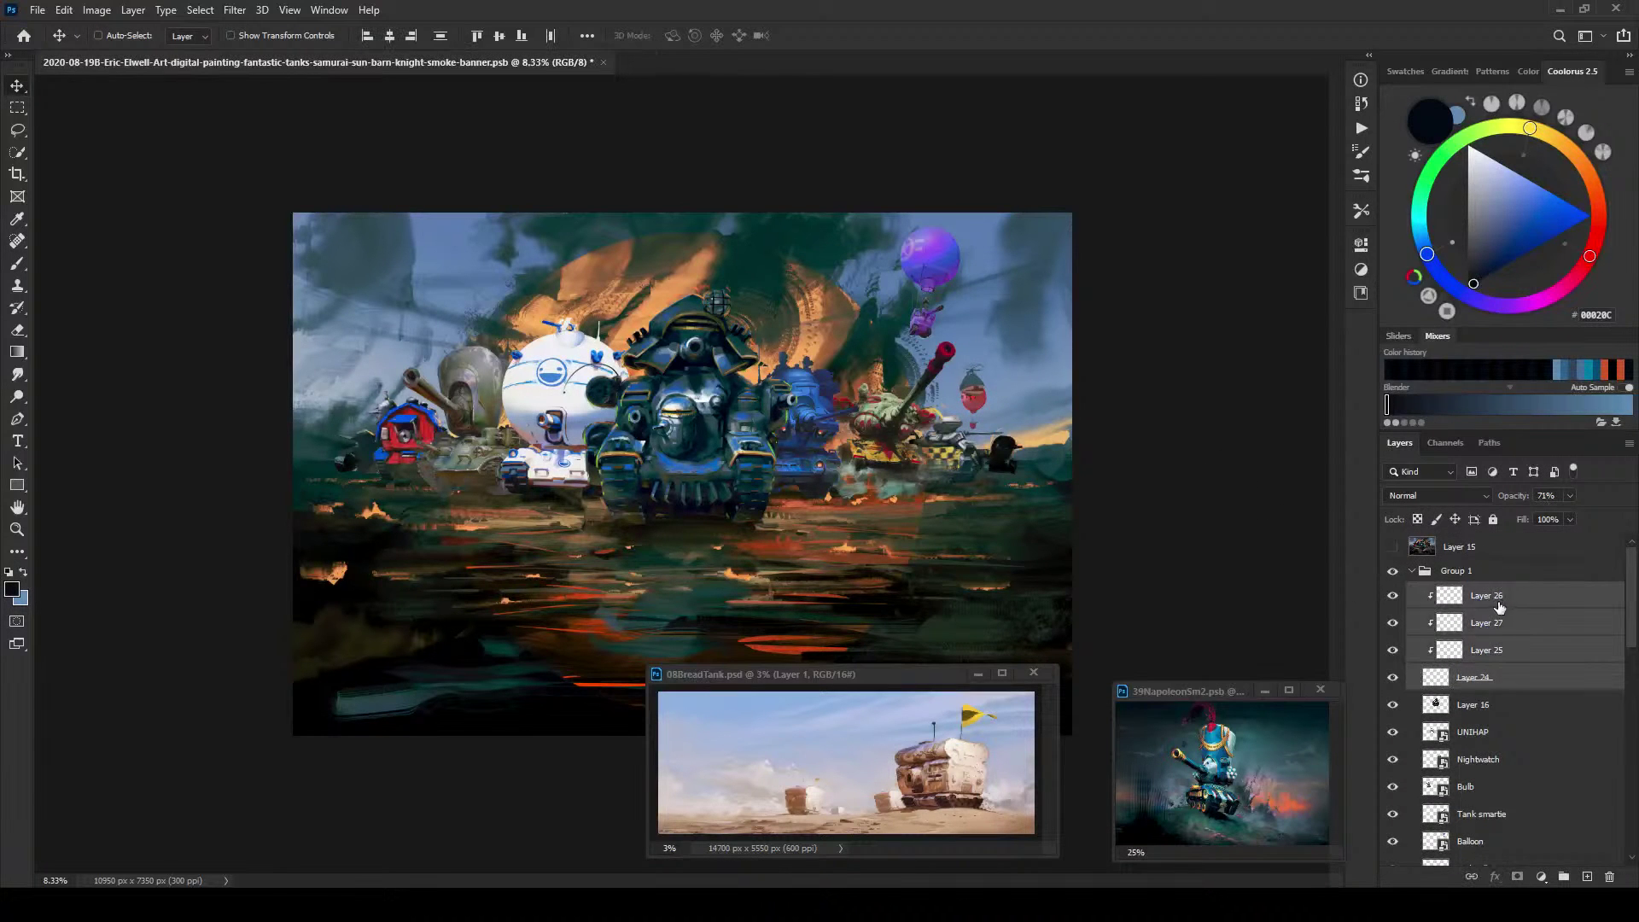
right_click(1498, 600)
click(1409, 402)
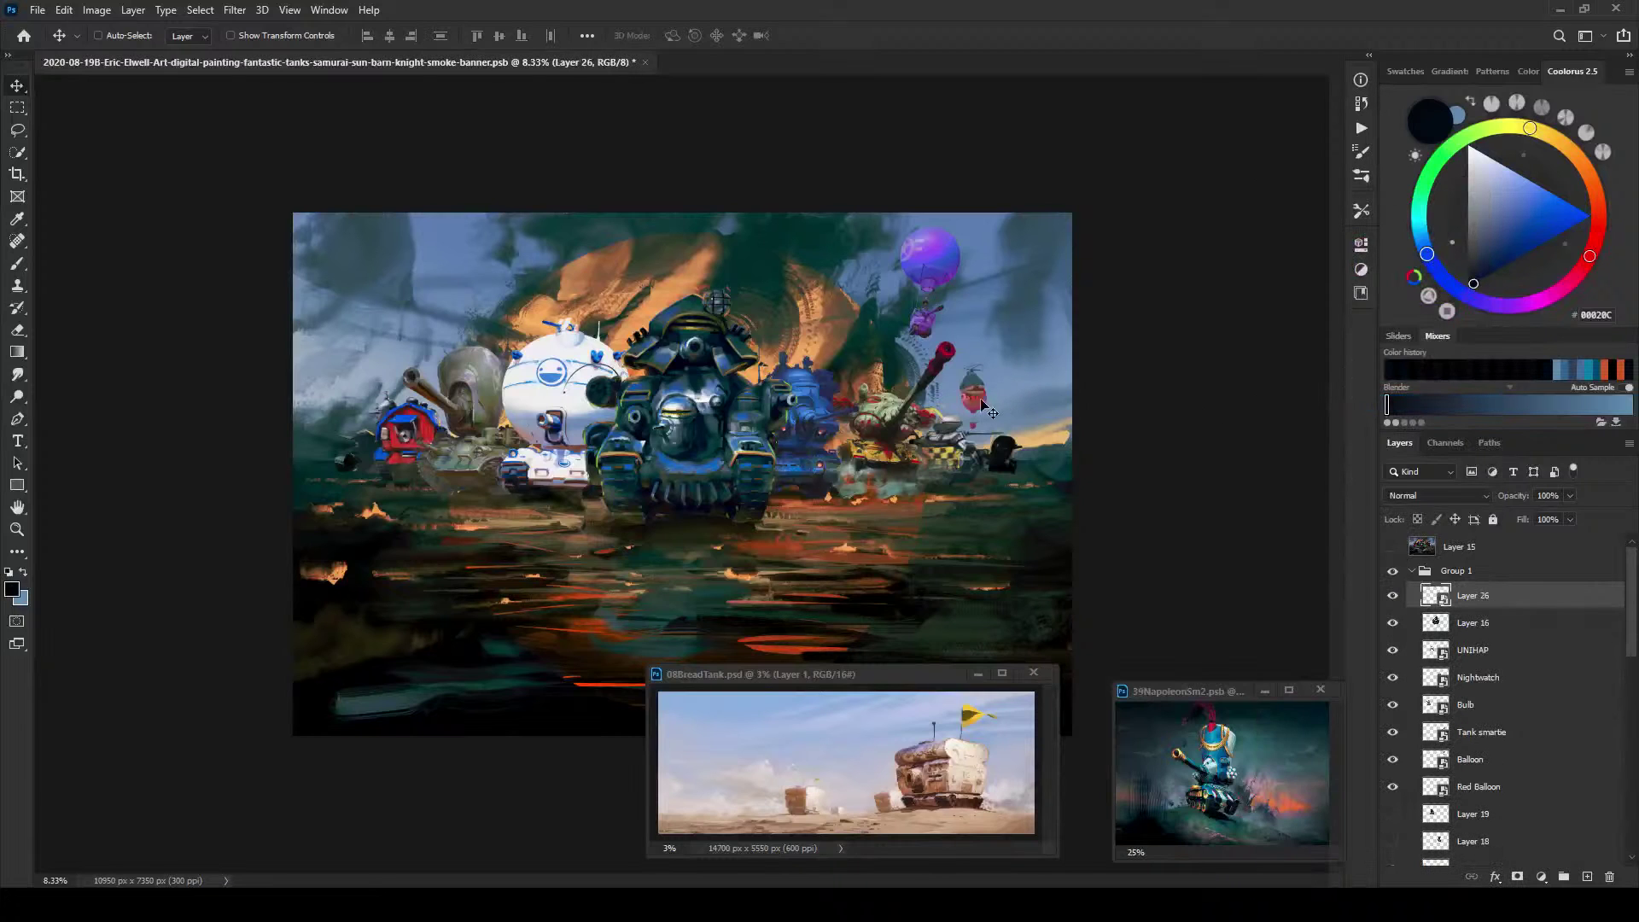
Step: Place the grey balloon in the sky near the banner's right edge and scale it to 47.06%
drag(990, 397, 500, 453)
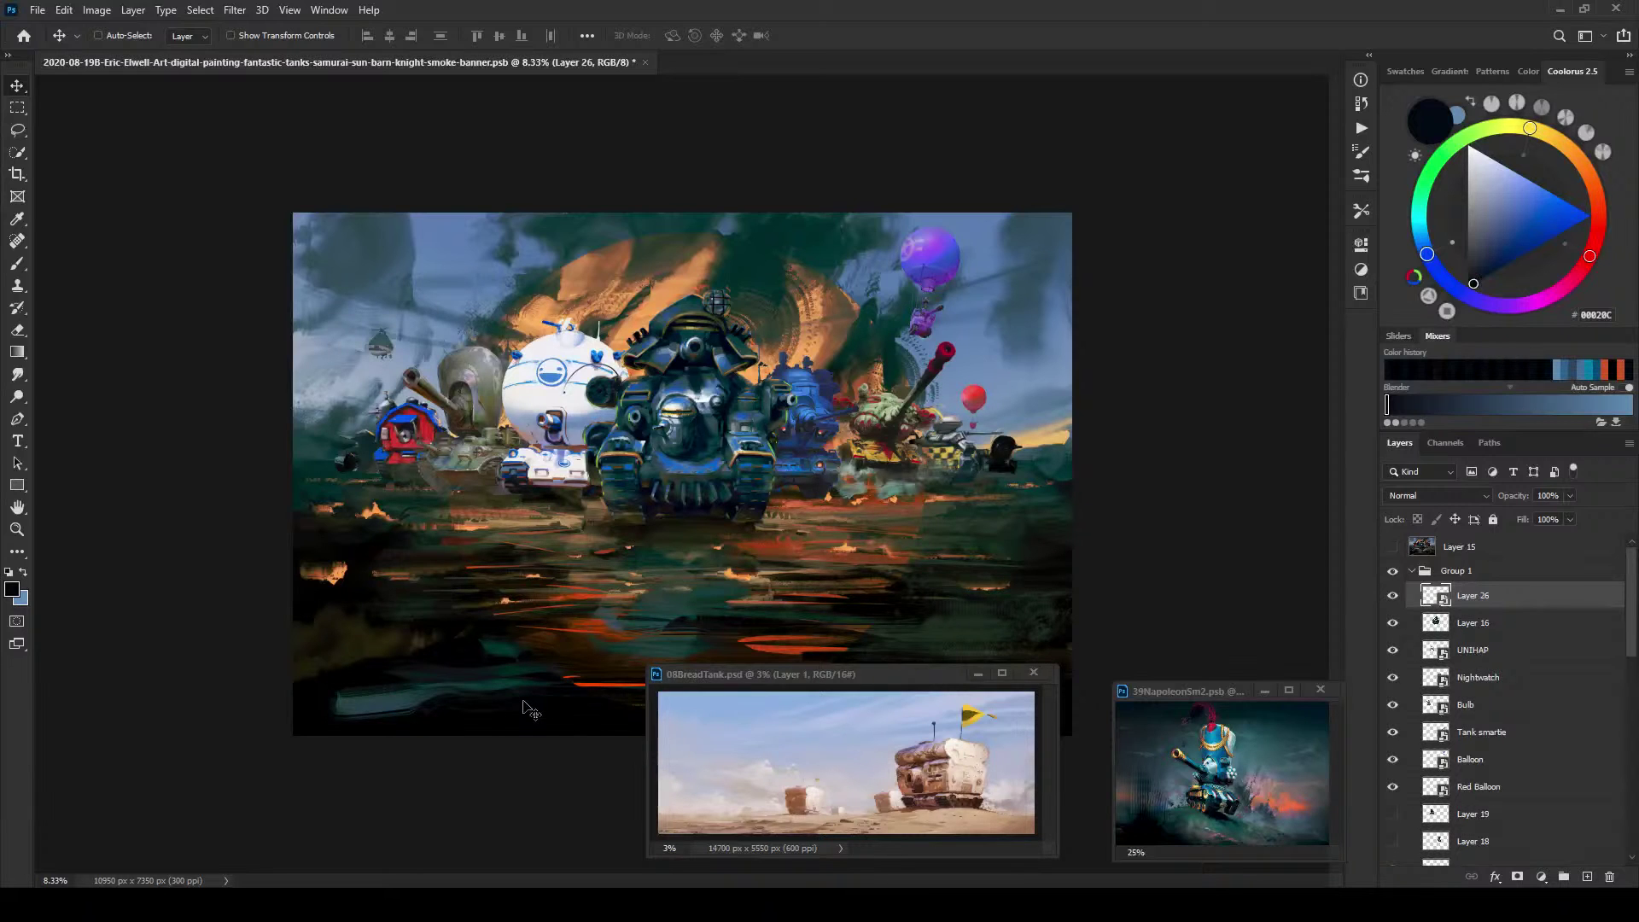
mouse_move(631, 574)
mouse_down()
mouse_move(841, 456)
mouse_move(879, 478)
mouse_move(883, 504)
mouse_move(852, 493)
mouse_move(860, 505)
mouse_move(914, 496)
mouse_move(912, 529)
mouse_up()
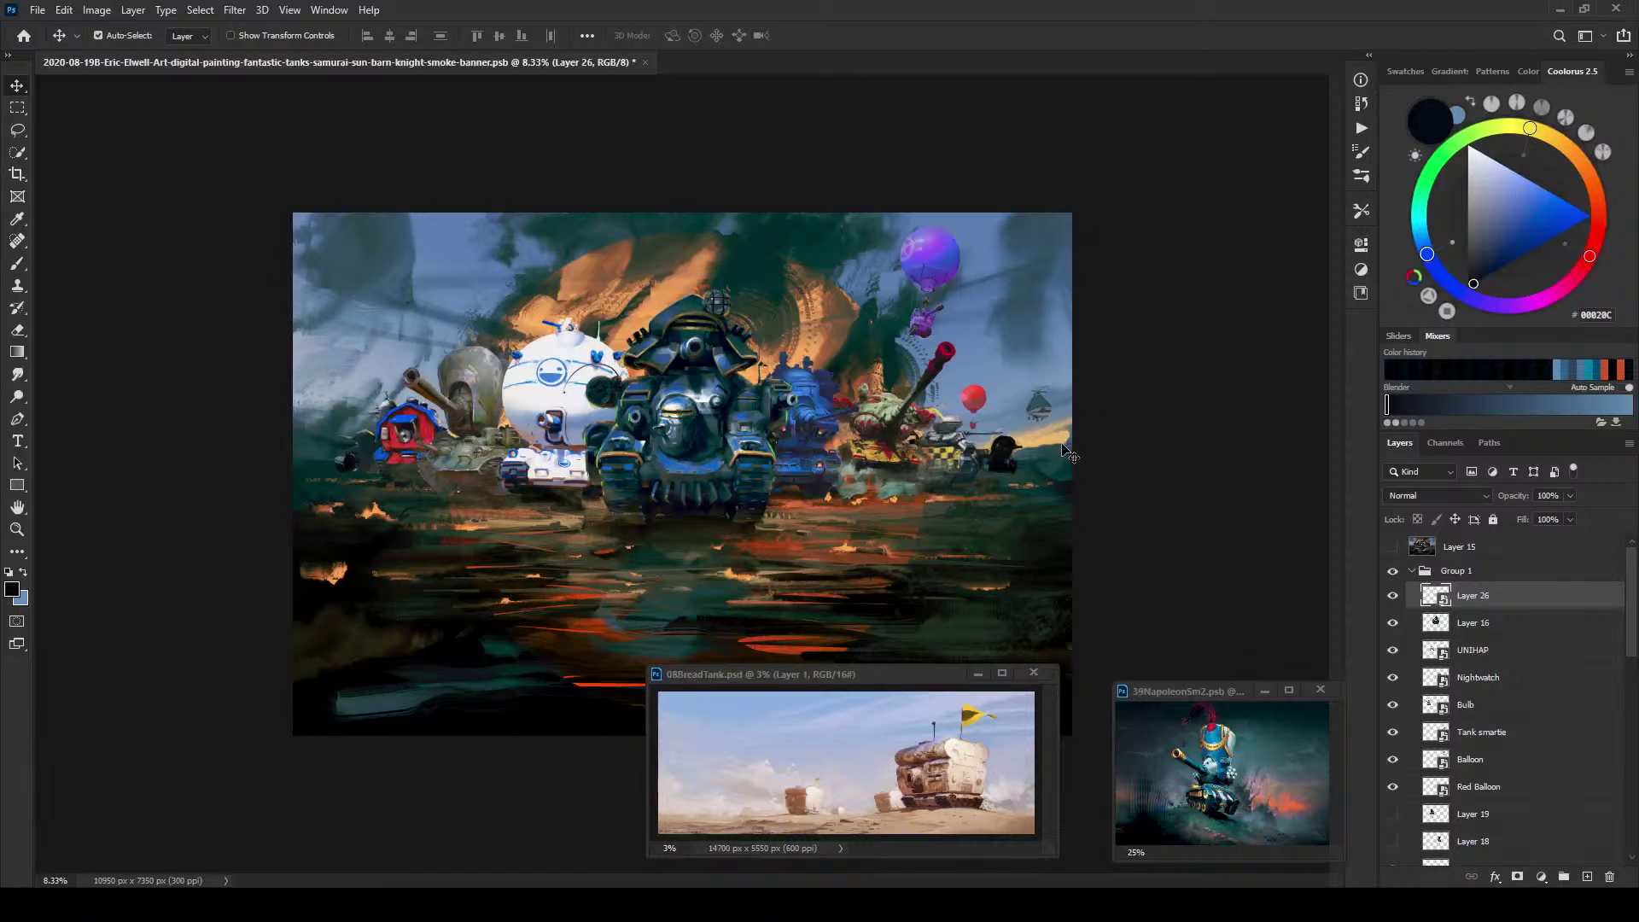
key(ctrl+t)
mouse_move(1058, 382)
mouse_down()
mouse_move(1045, 391)
mouse_move(1072, 364)
mouse_move(1028, 390)
mouse_up()
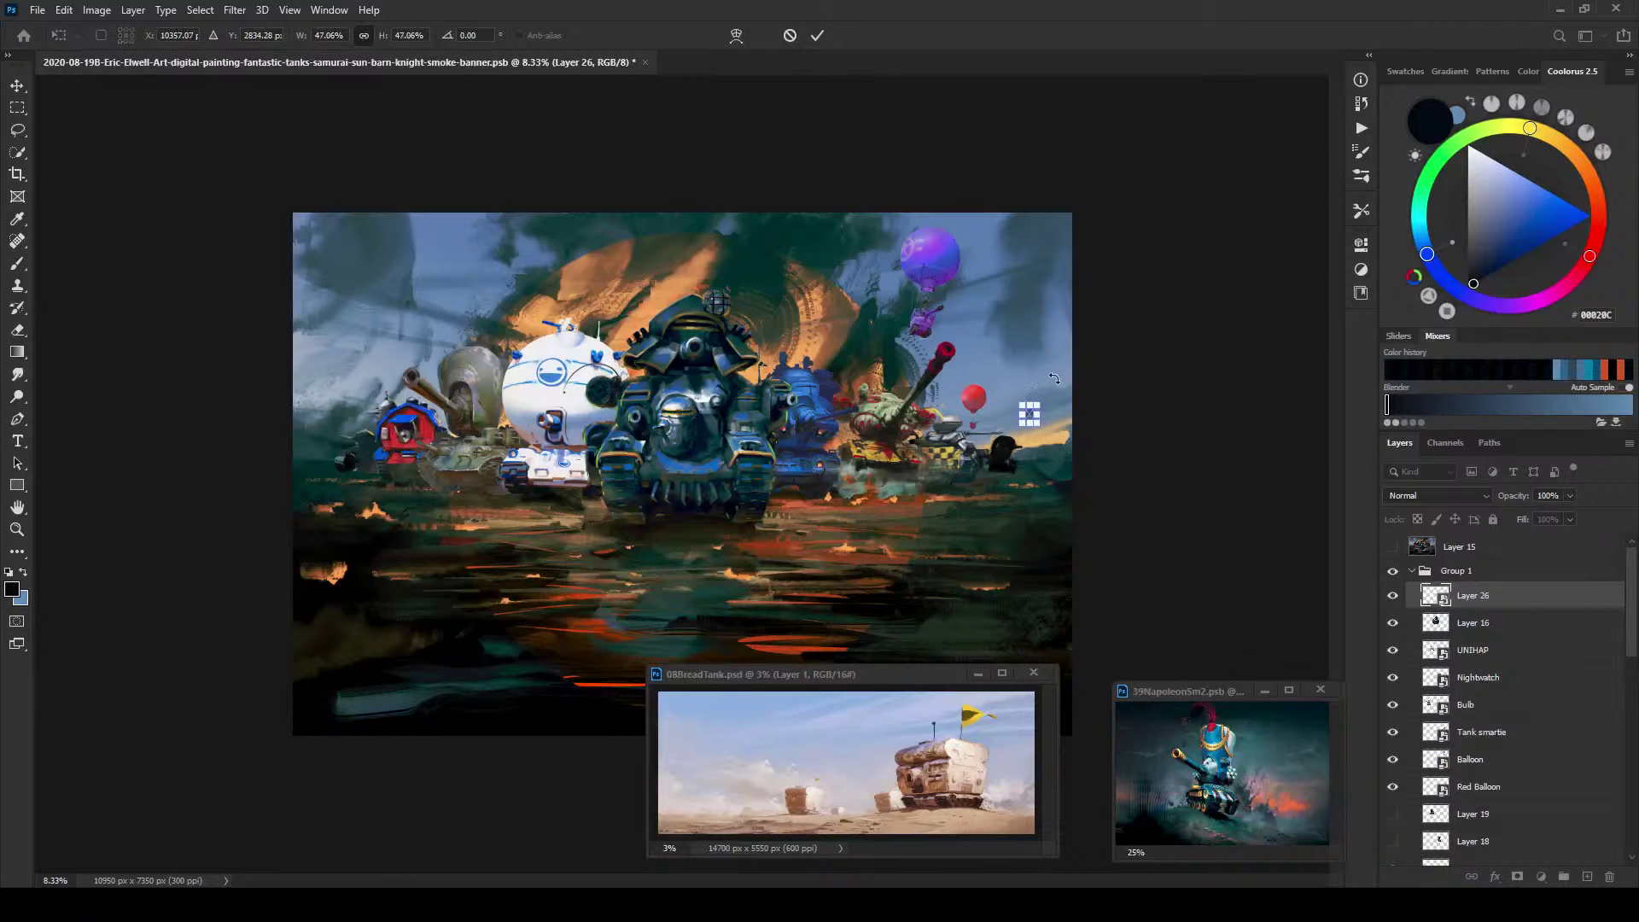
key(Return)
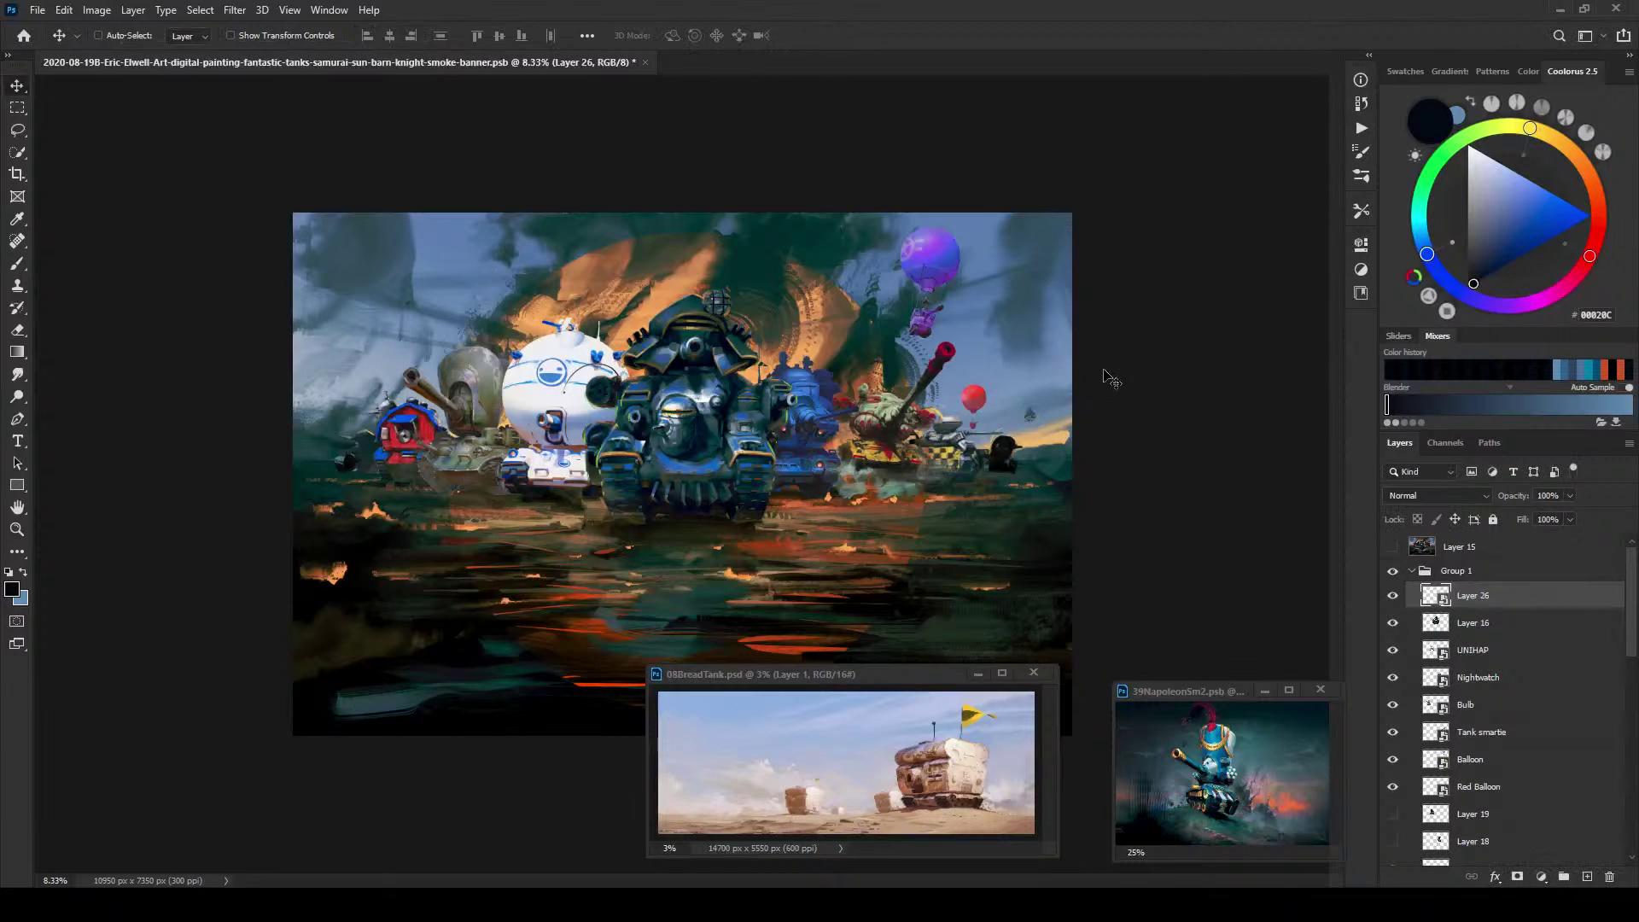
Step: Duplicate the grey balloon, scale the copy to 117.89% and place it higher beside the banner's right edge
key(ctrl+j)
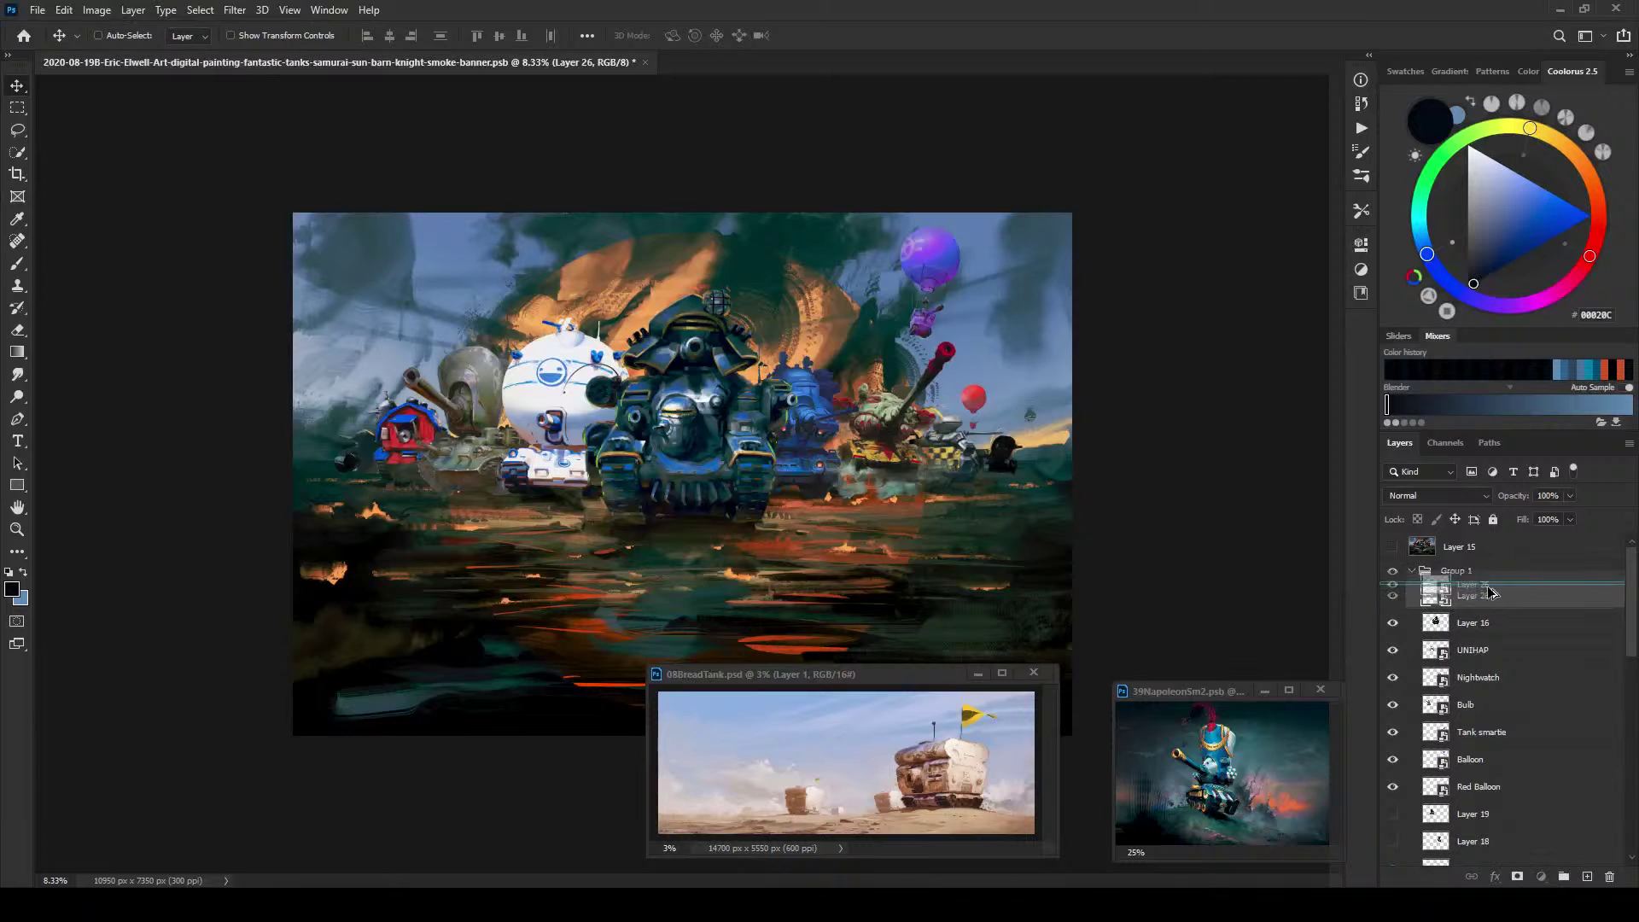
drag(1073, 410, 1020, 479)
key(ctrl+t)
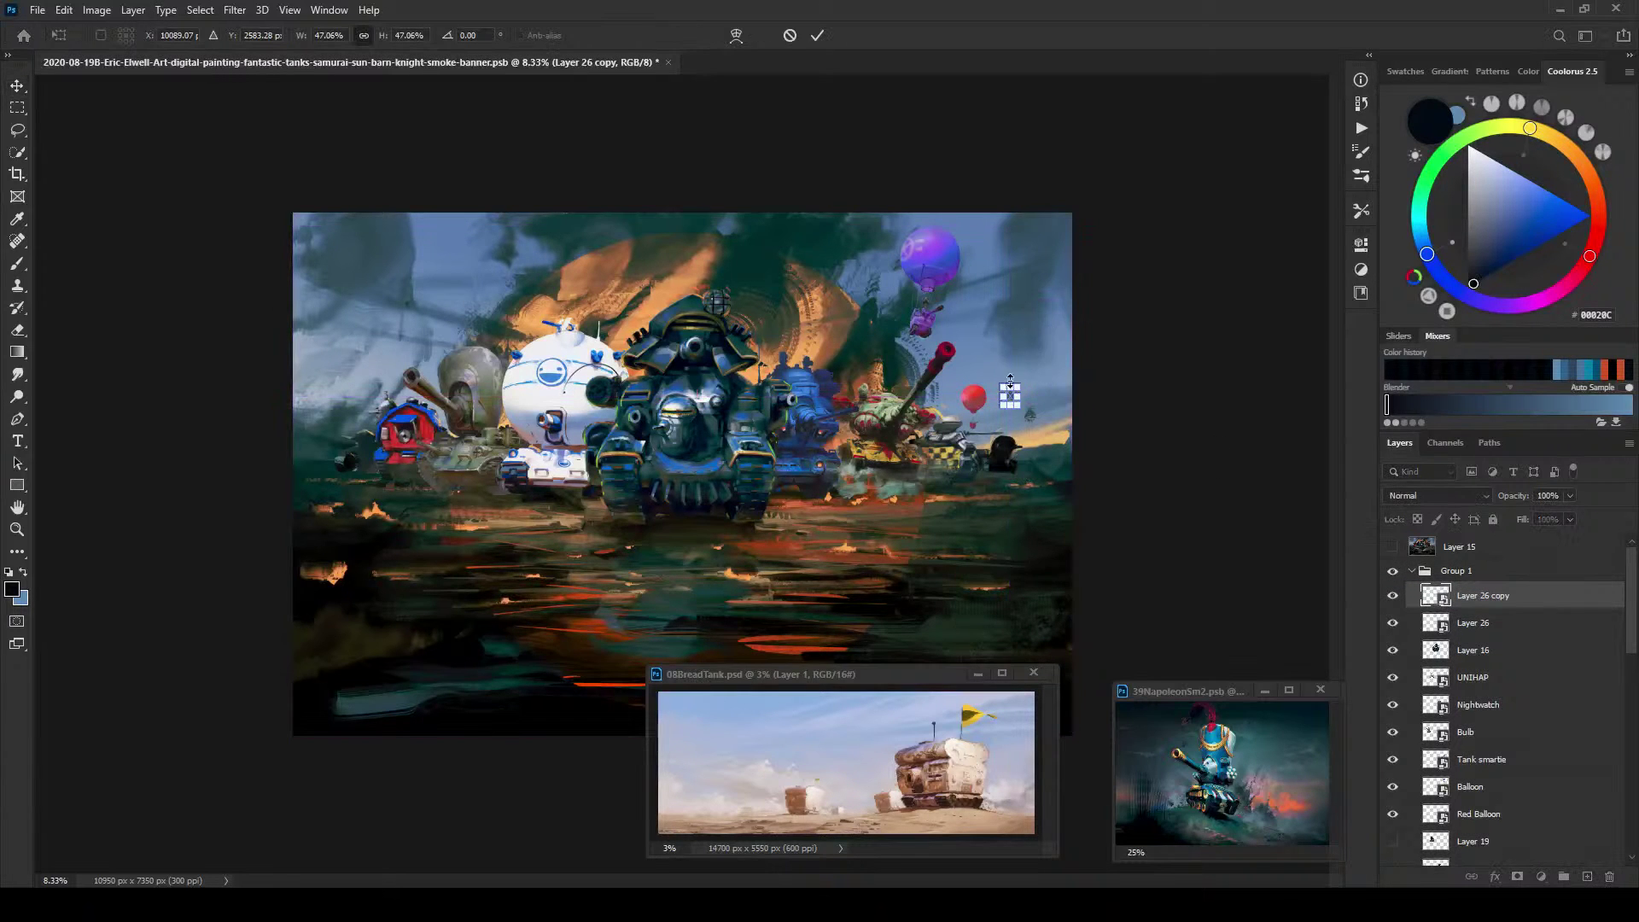
drag(1021, 386, 1048, 359)
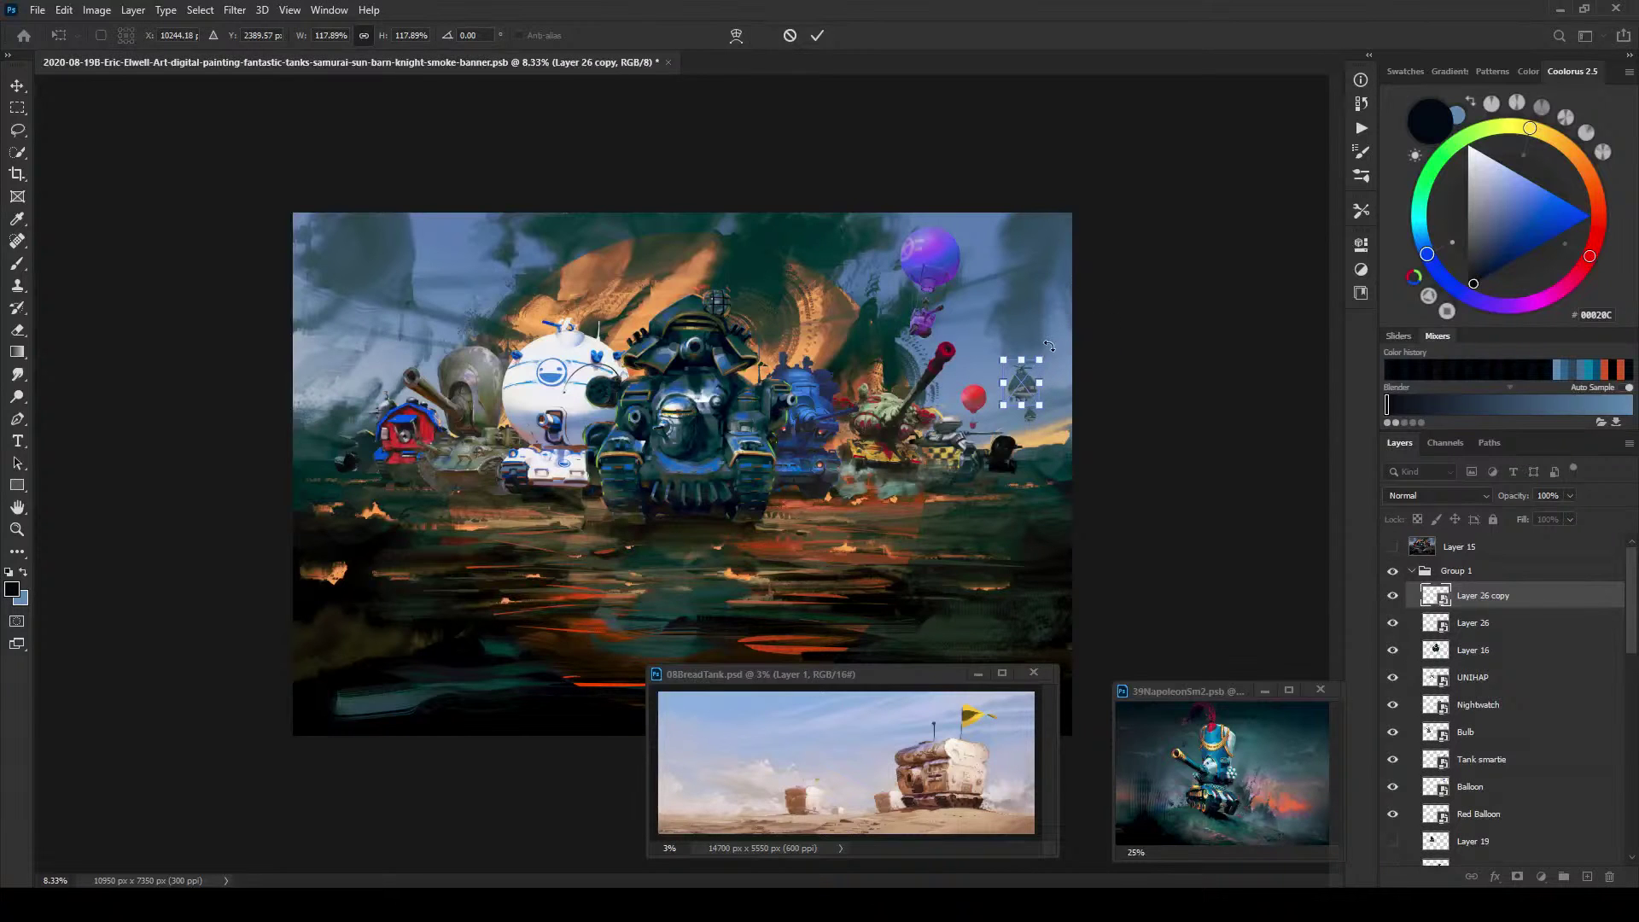
key(Return)
drag(1042, 397, 1080, 420)
Step: Stack Layer 26 beneath its second copy and adjust that original small grey balloon's size and position
key(ctrl+bracketleft)
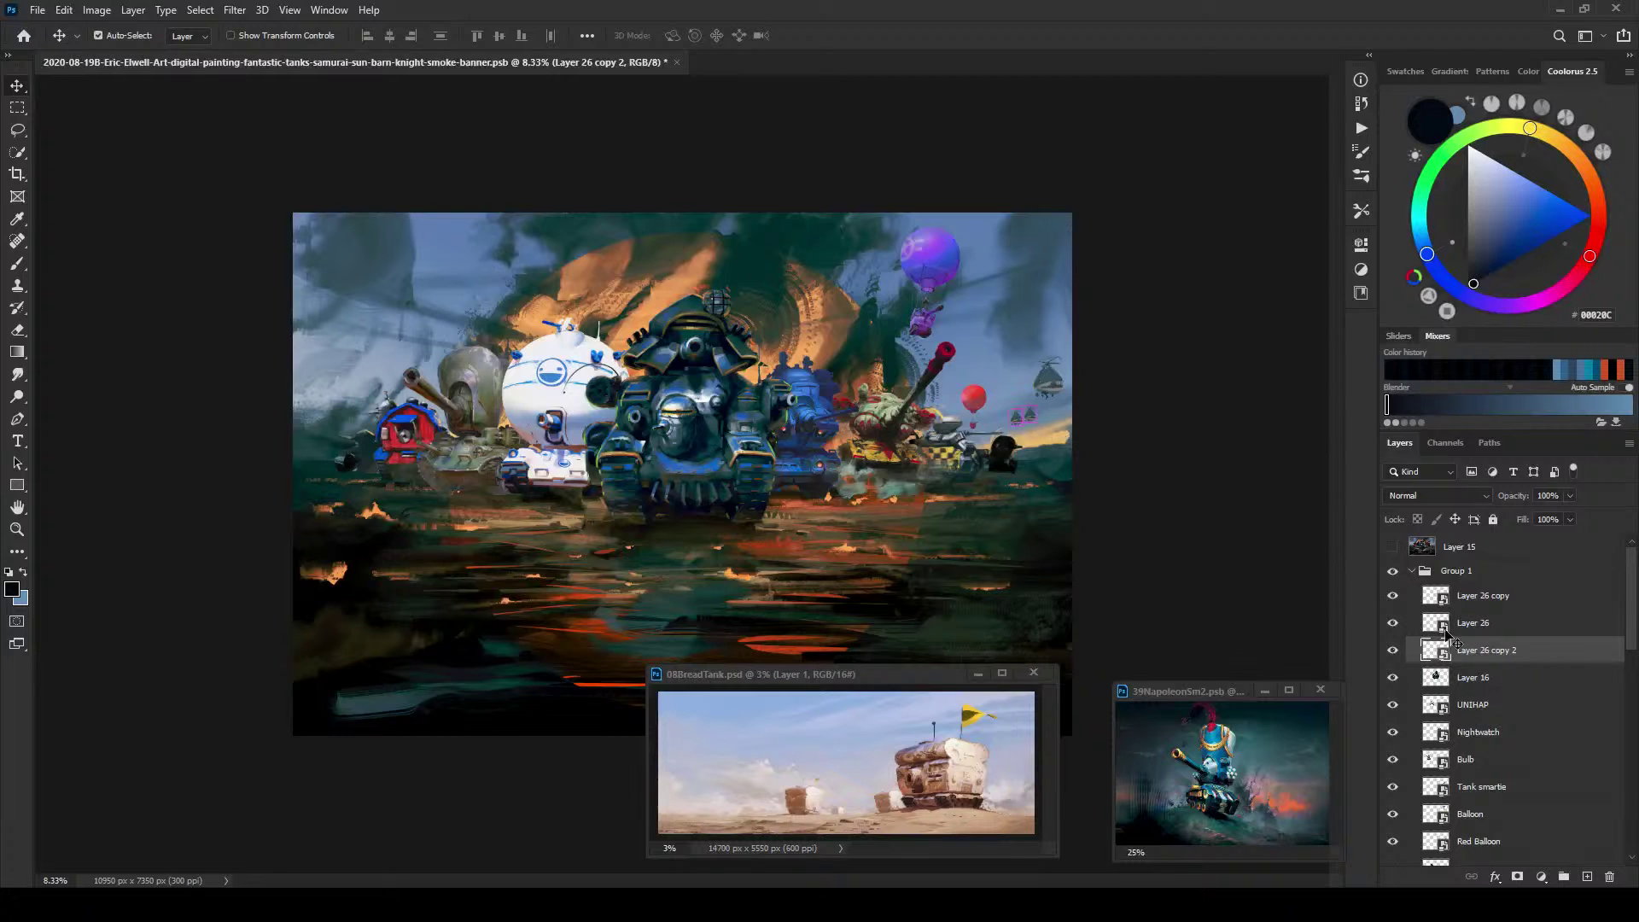
click(1493, 629)
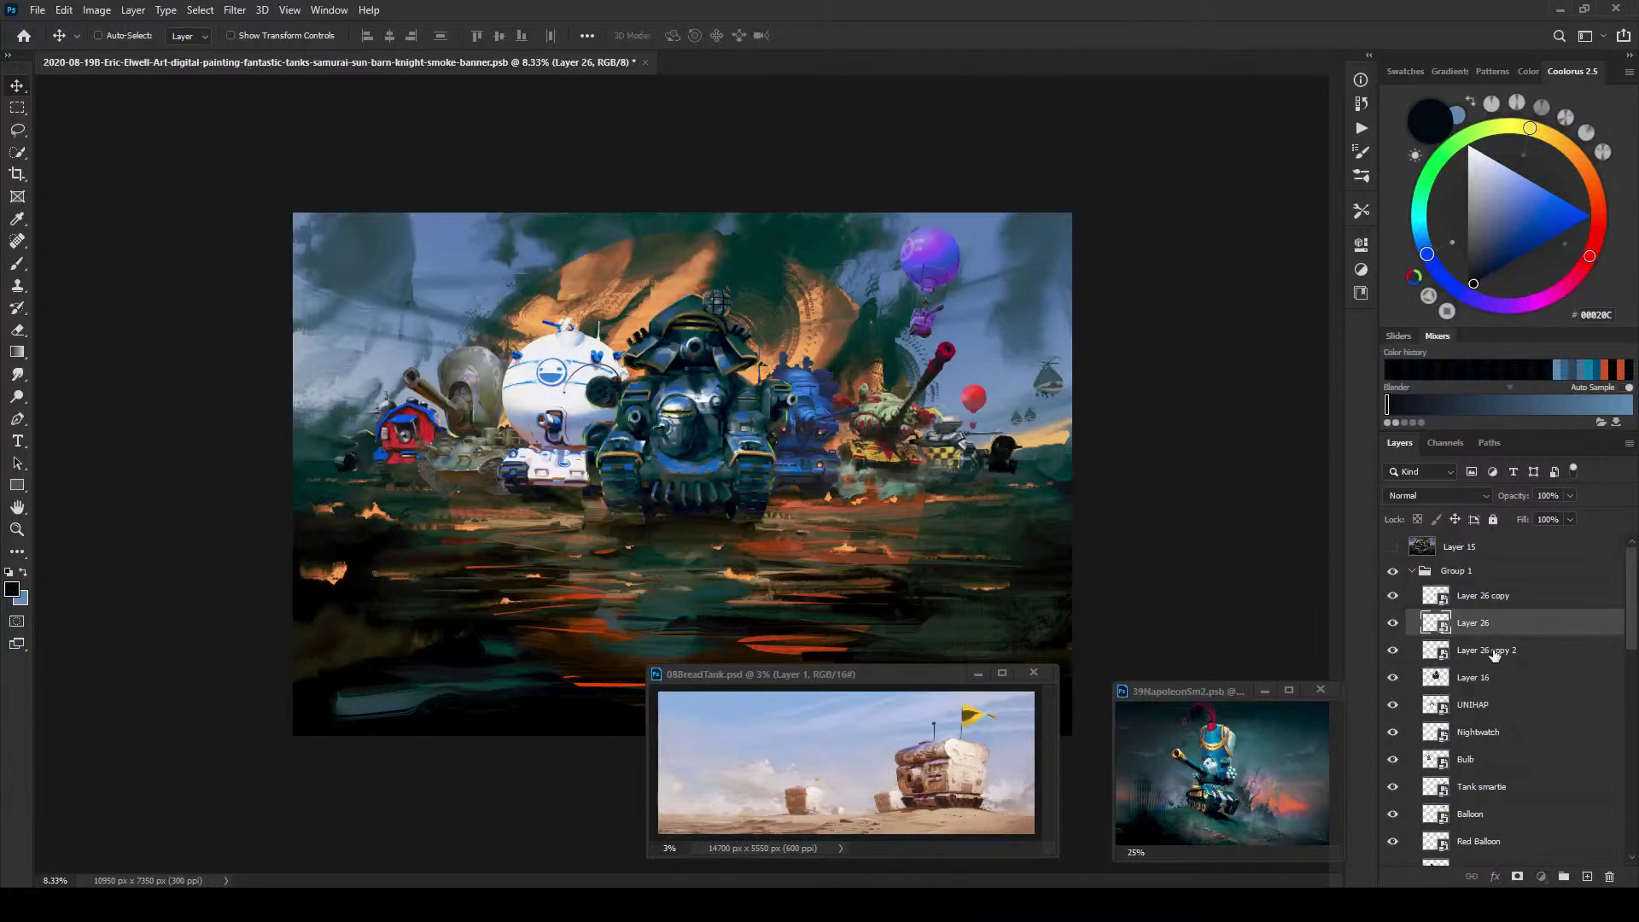
mouse_move(1500, 636)
mouse_down()
mouse_move(1509, 617)
mouse_move(1508, 646)
mouse_move(1533, 627)
mouse_move(1509, 661)
mouse_up()
key(ctrl+t)
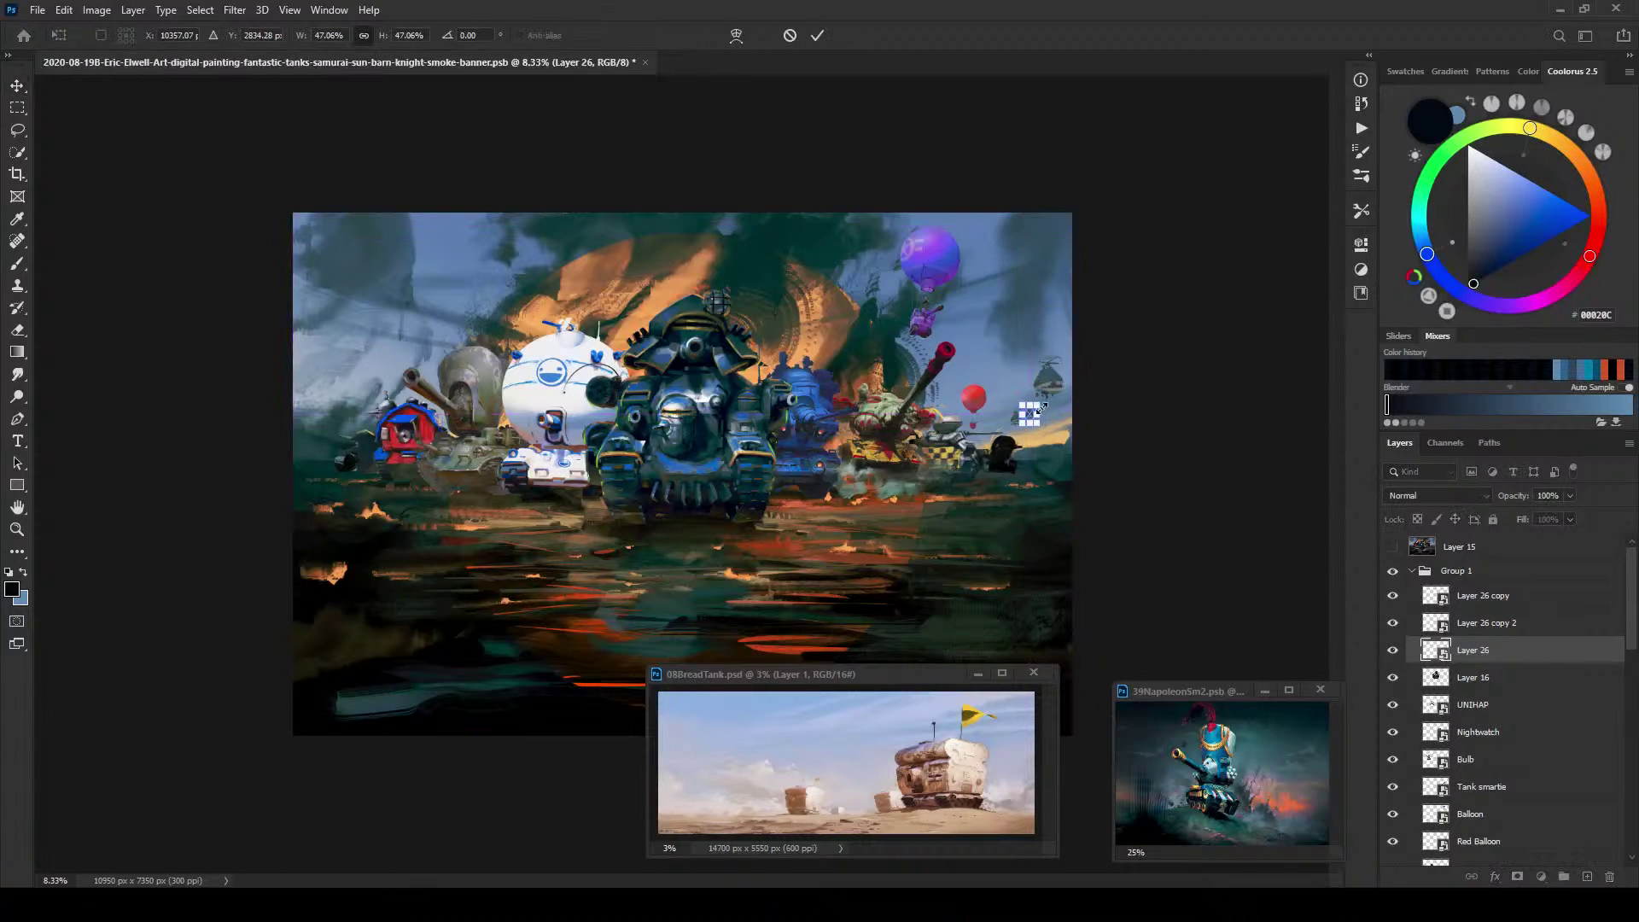
drag(1035, 408, 1034, 411)
key(Return)
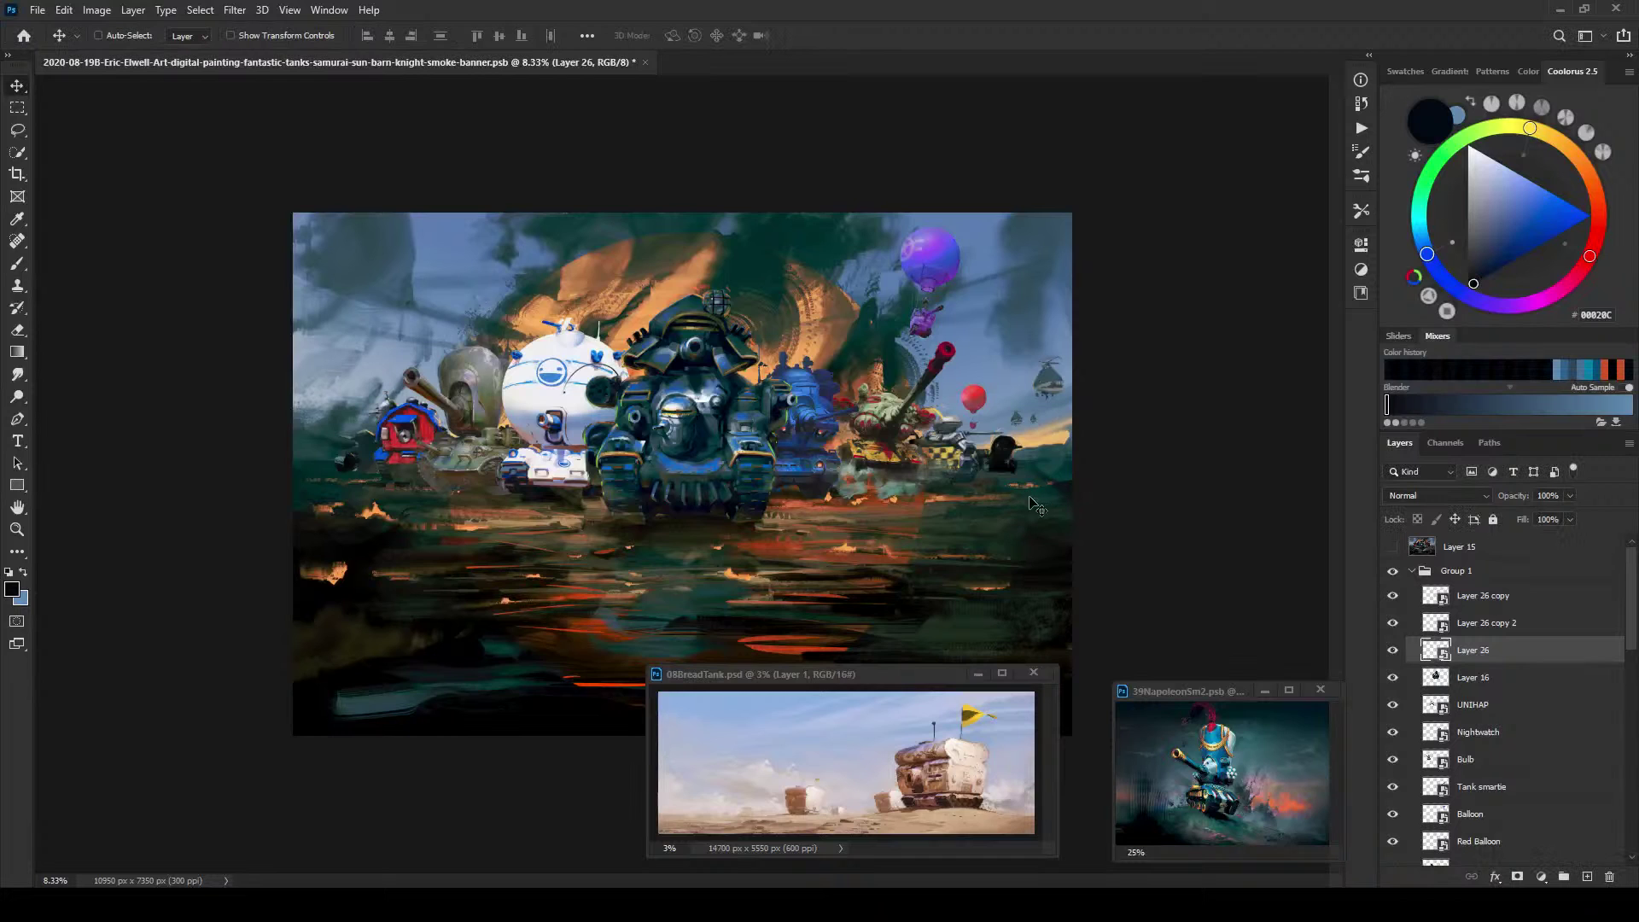
Step: Adjust the Red Balloon's transform and nudge it slightly up and left in the sky beside Tank smartie
drag(1029, 496, 1031, 495)
ctrl+click(973, 399)
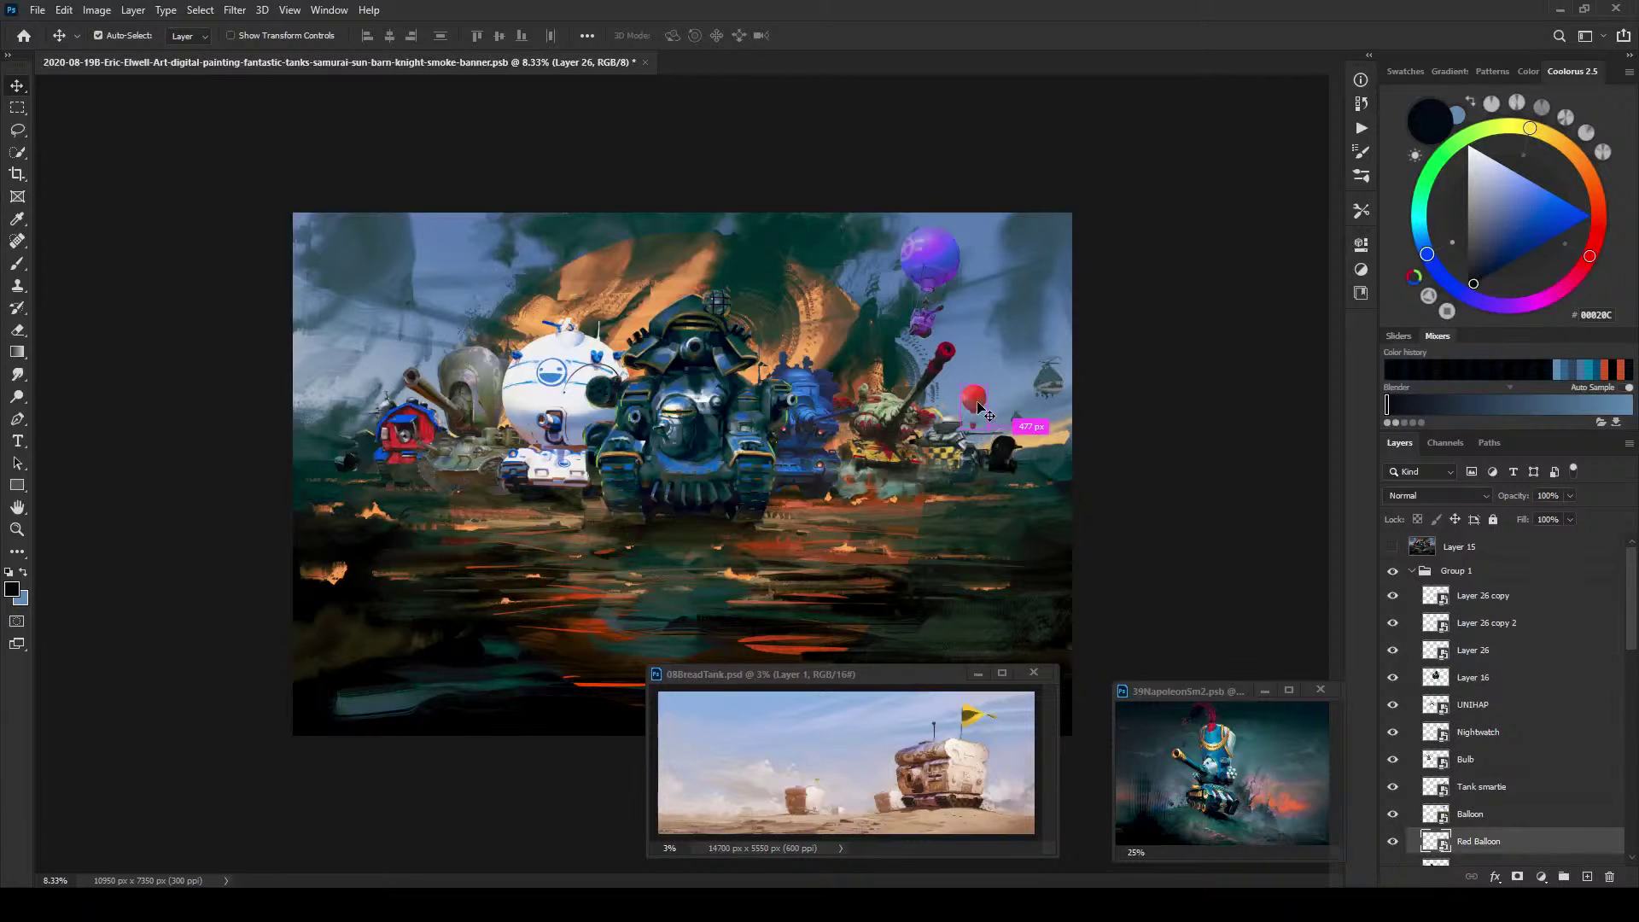
key(ctrl+t)
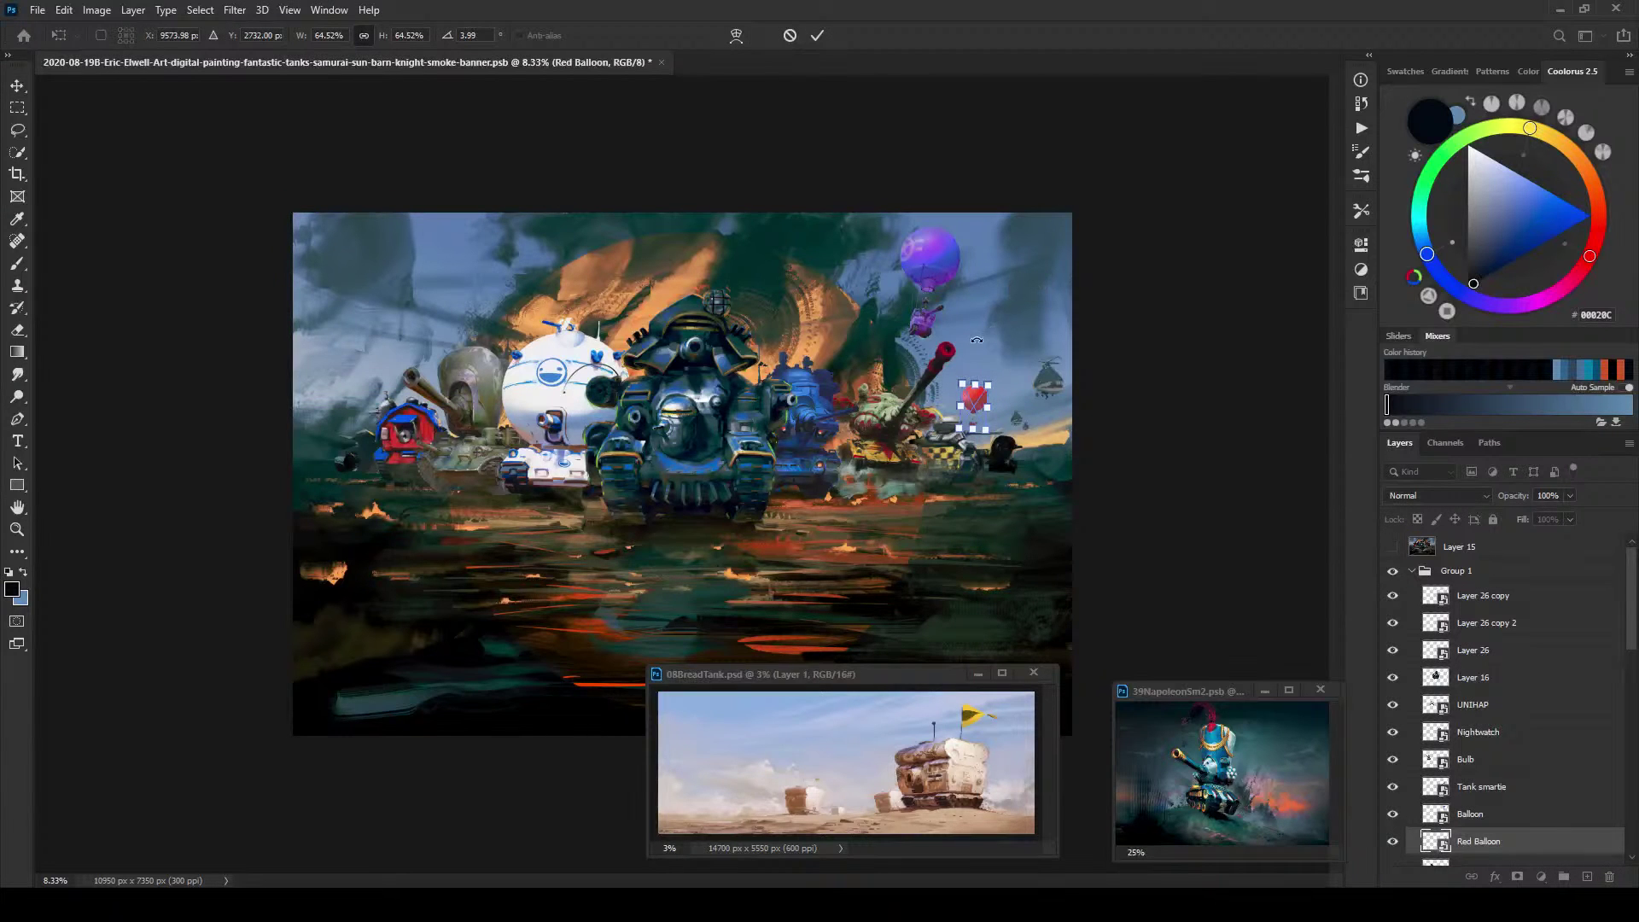
key(Return)
drag(983, 411, 1016, 373)
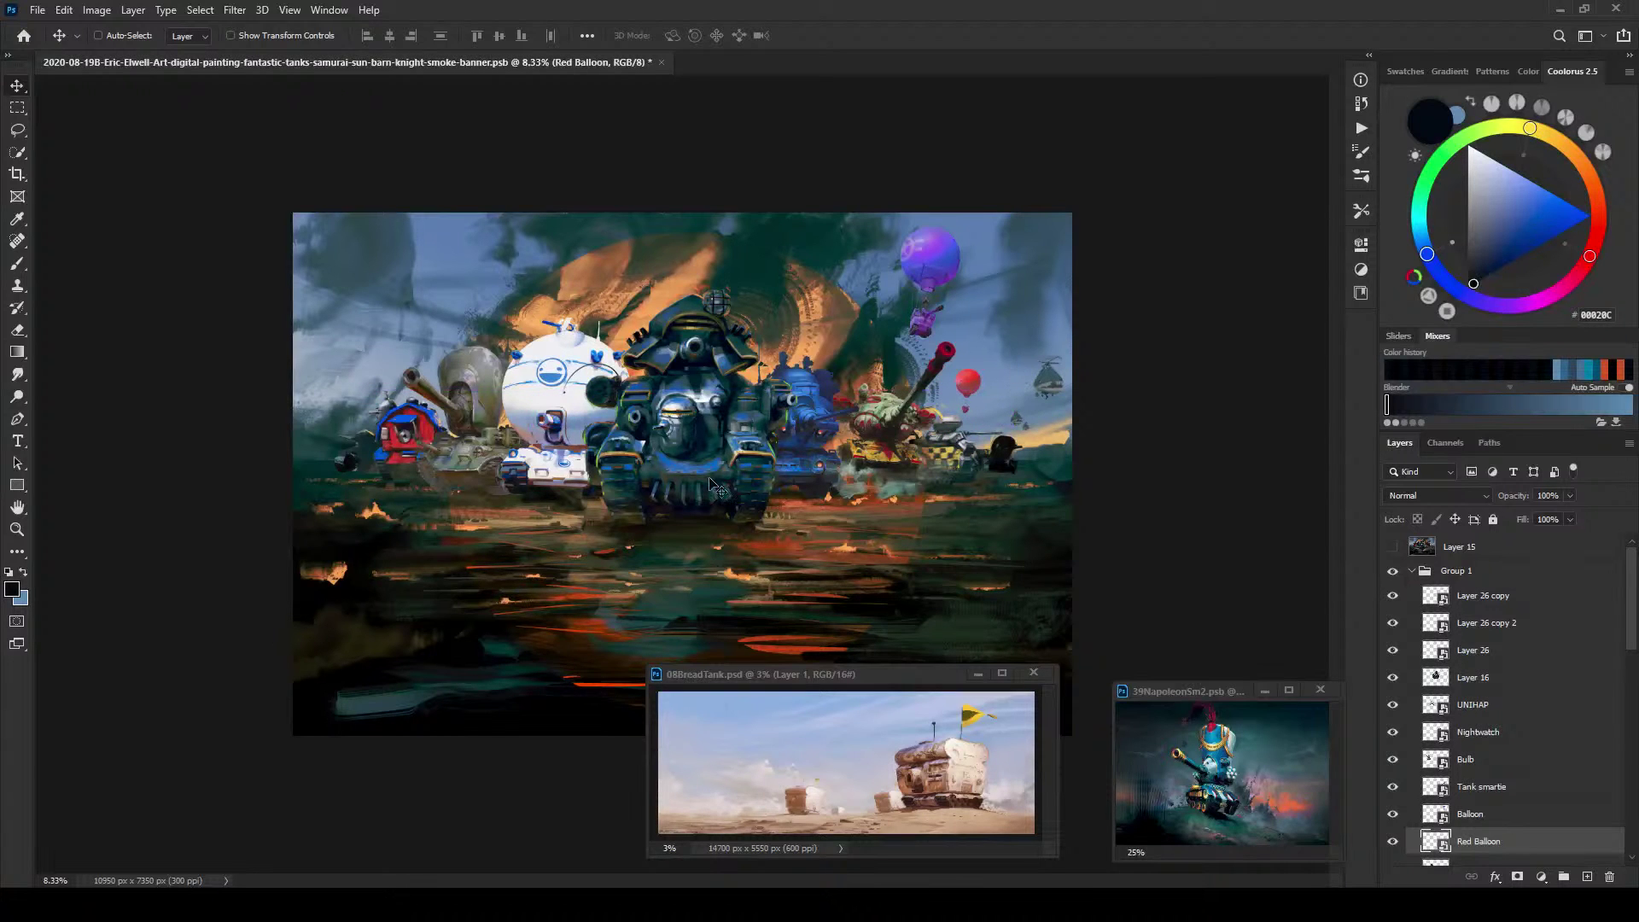
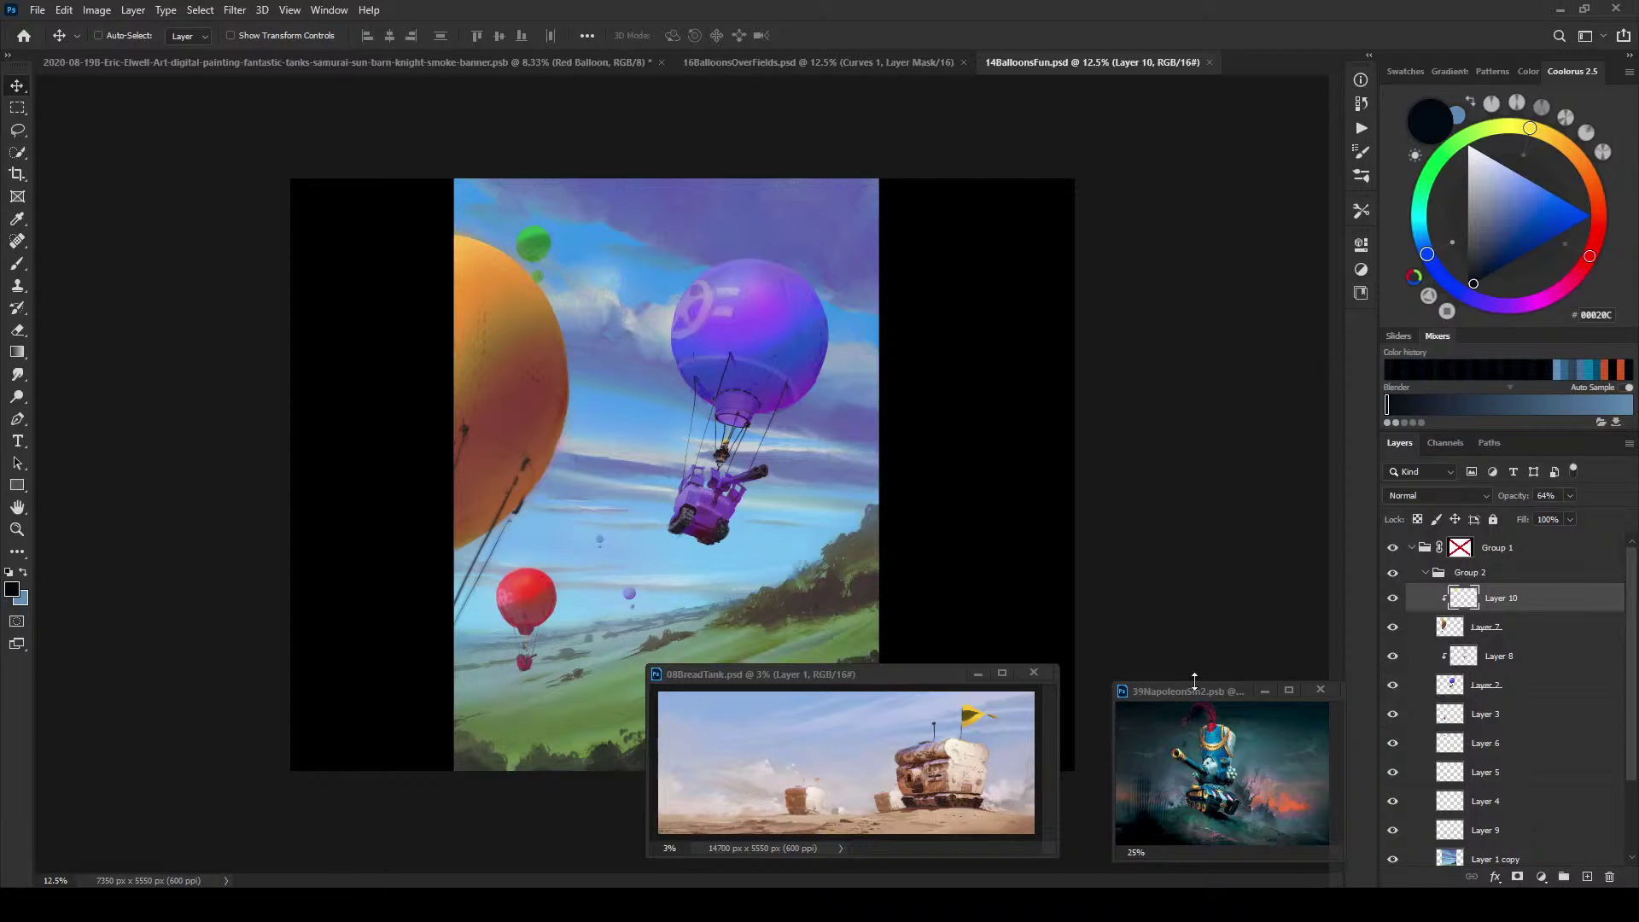
Step: Select the small purple balloon on Layer 5 of 14BalloonsFun.psd and copy it into the banner's sky above the red barn tank
click(1391, 743)
click(1391, 743)
click(1458, 775)
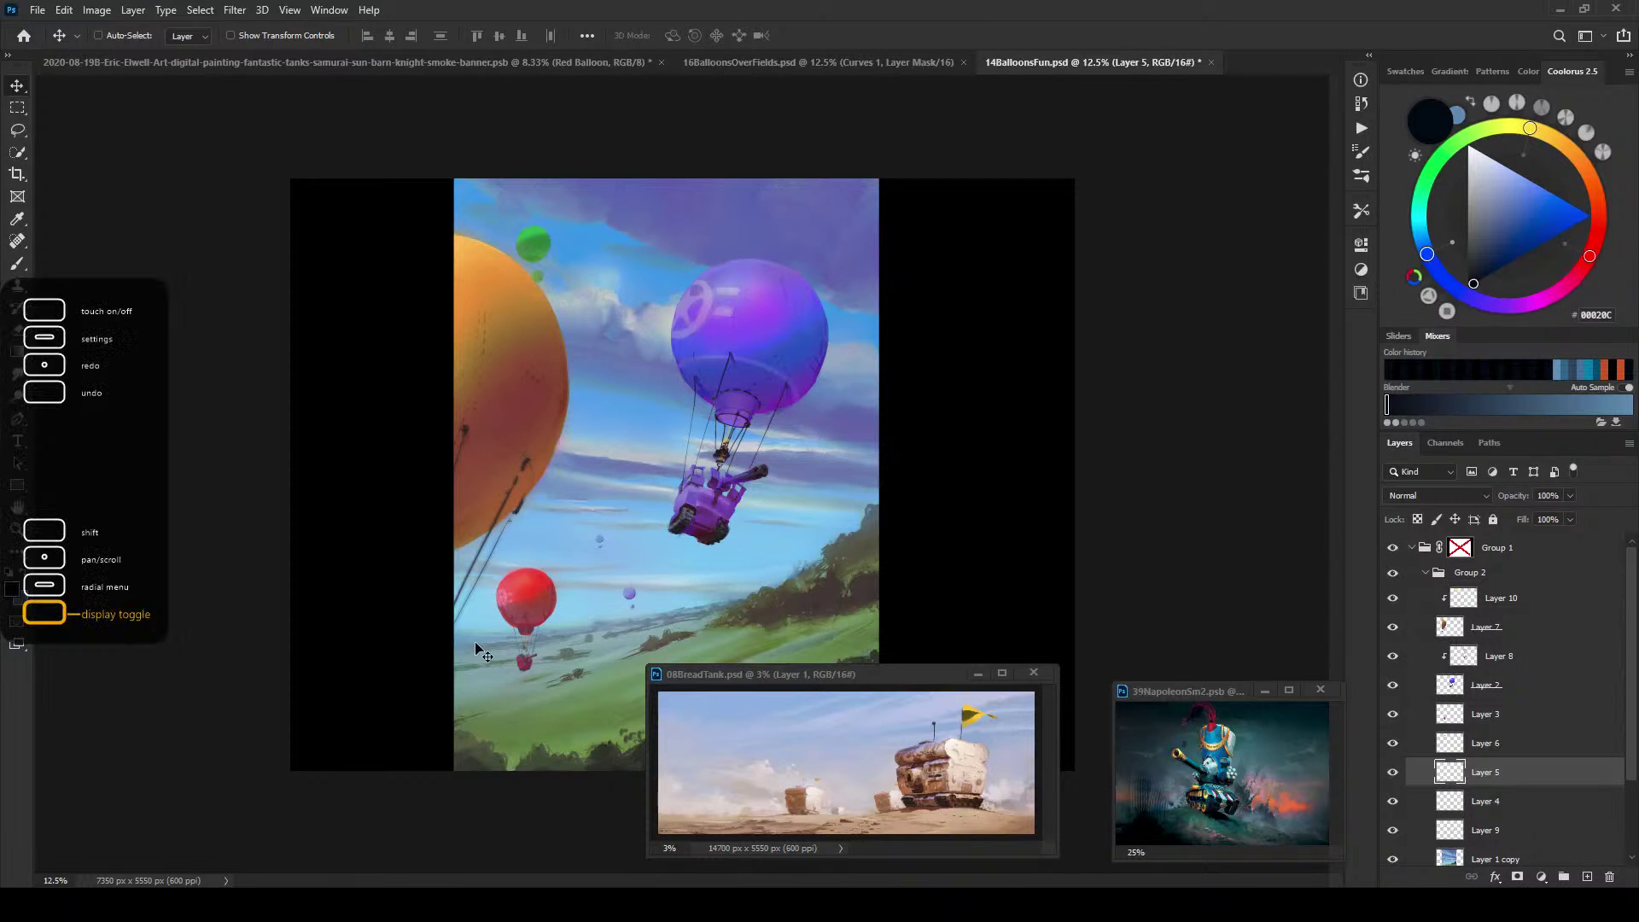
ctrl+click(1451, 773)
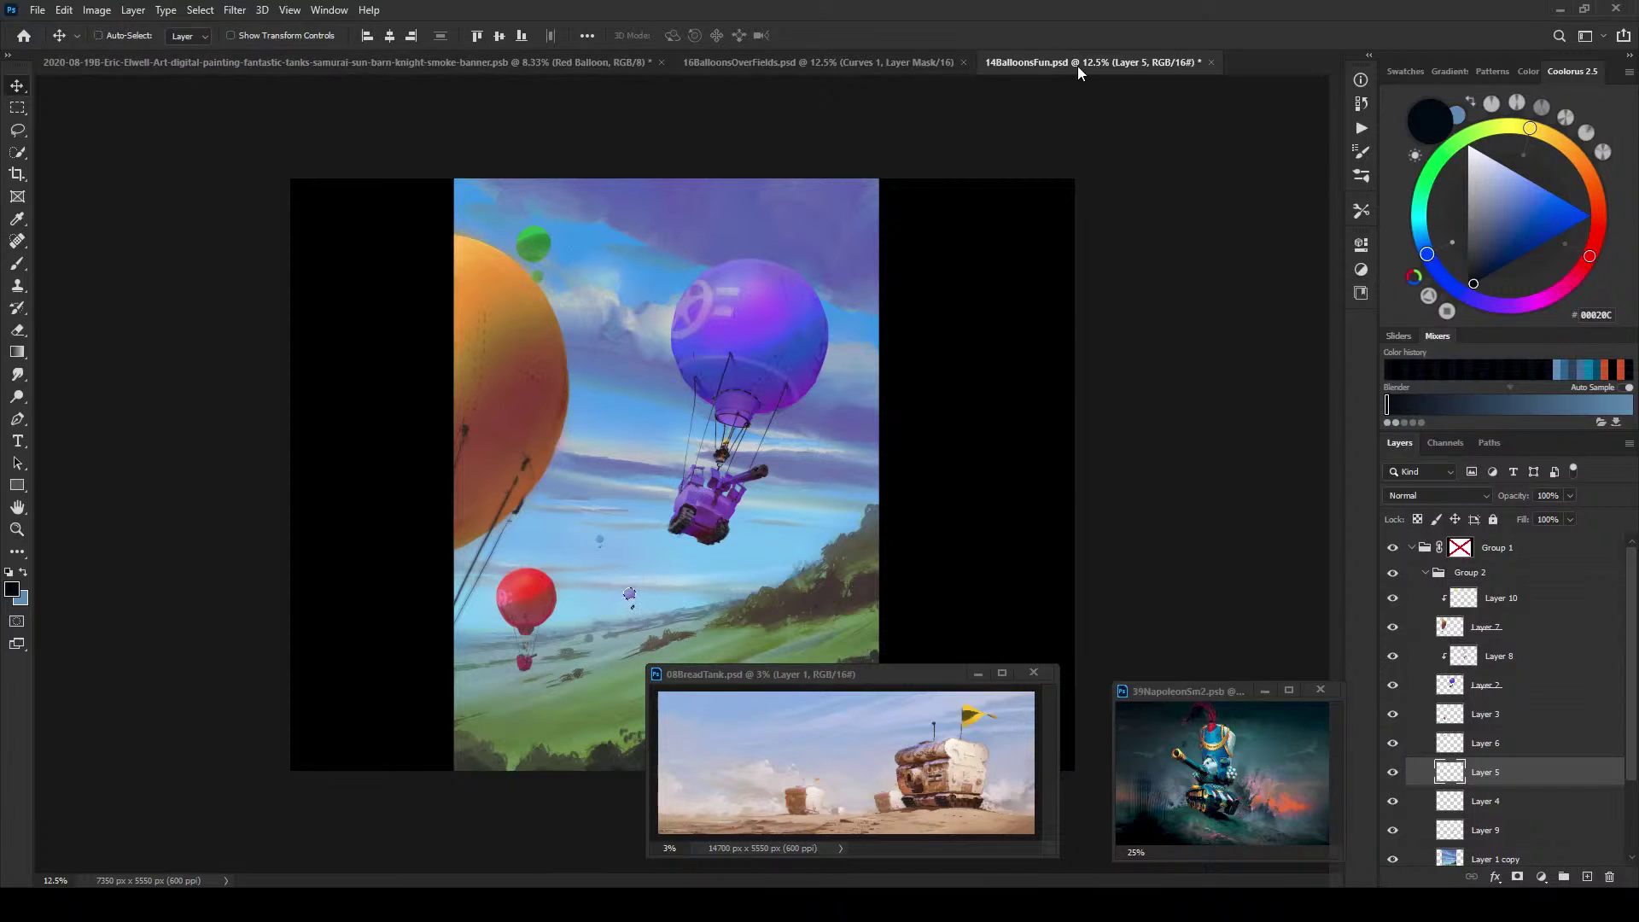
drag(1077, 64, 980, 285)
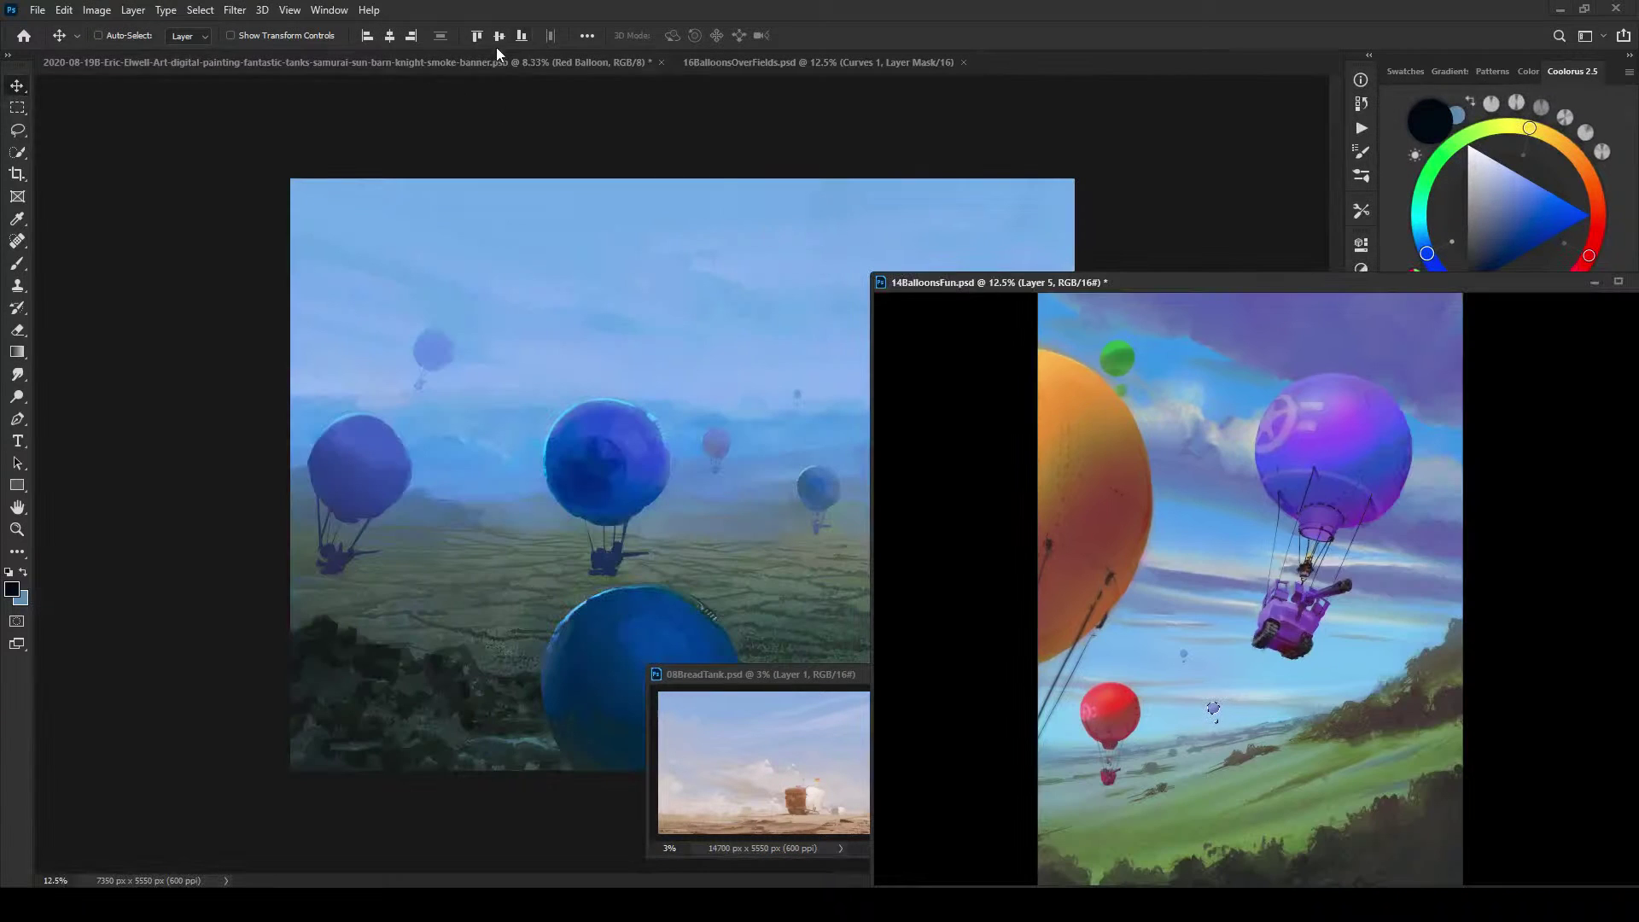
drag(498, 53, 645, 175)
mouse_move(980, 391)
mouse_down()
mouse_move(529, 341)
mouse_move(427, 229)
mouse_move(434, 194)
mouse_move(471, 335)
mouse_move(424, 380)
mouse_move(458, 346)
mouse_up()
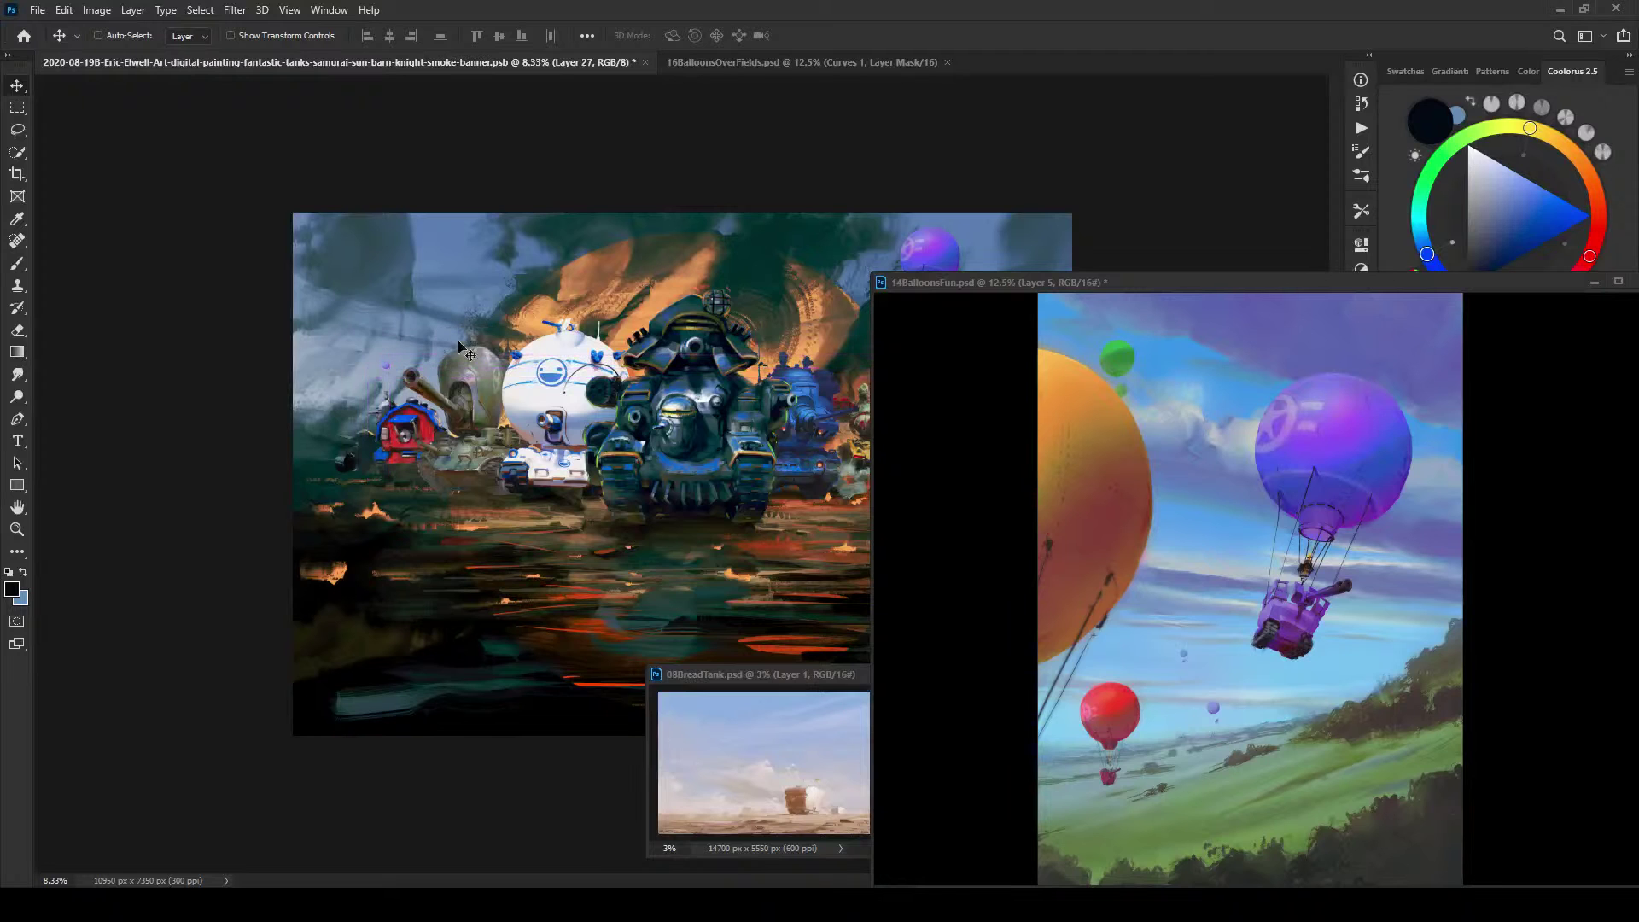
Step: Copy the small blue balloon from 14BalloonsFun.psd into the banner, minimize the source document and place the balloon above the barn tank
drag(1137, 275, 662, 182)
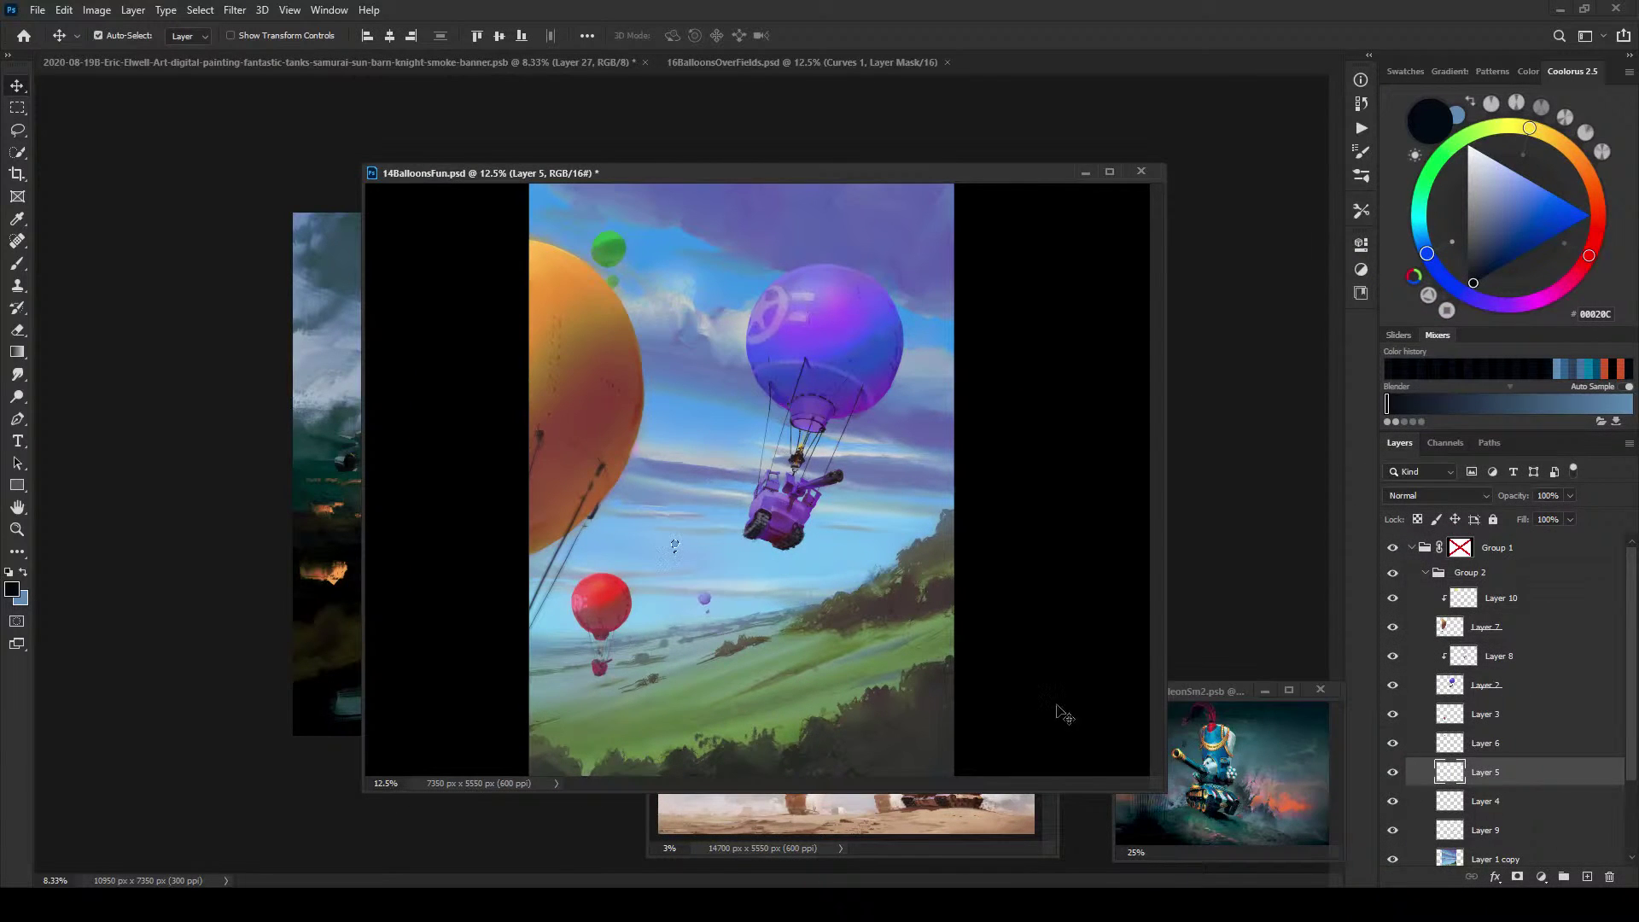
key(ctrl)
click(1084, 174)
key(ctrl)
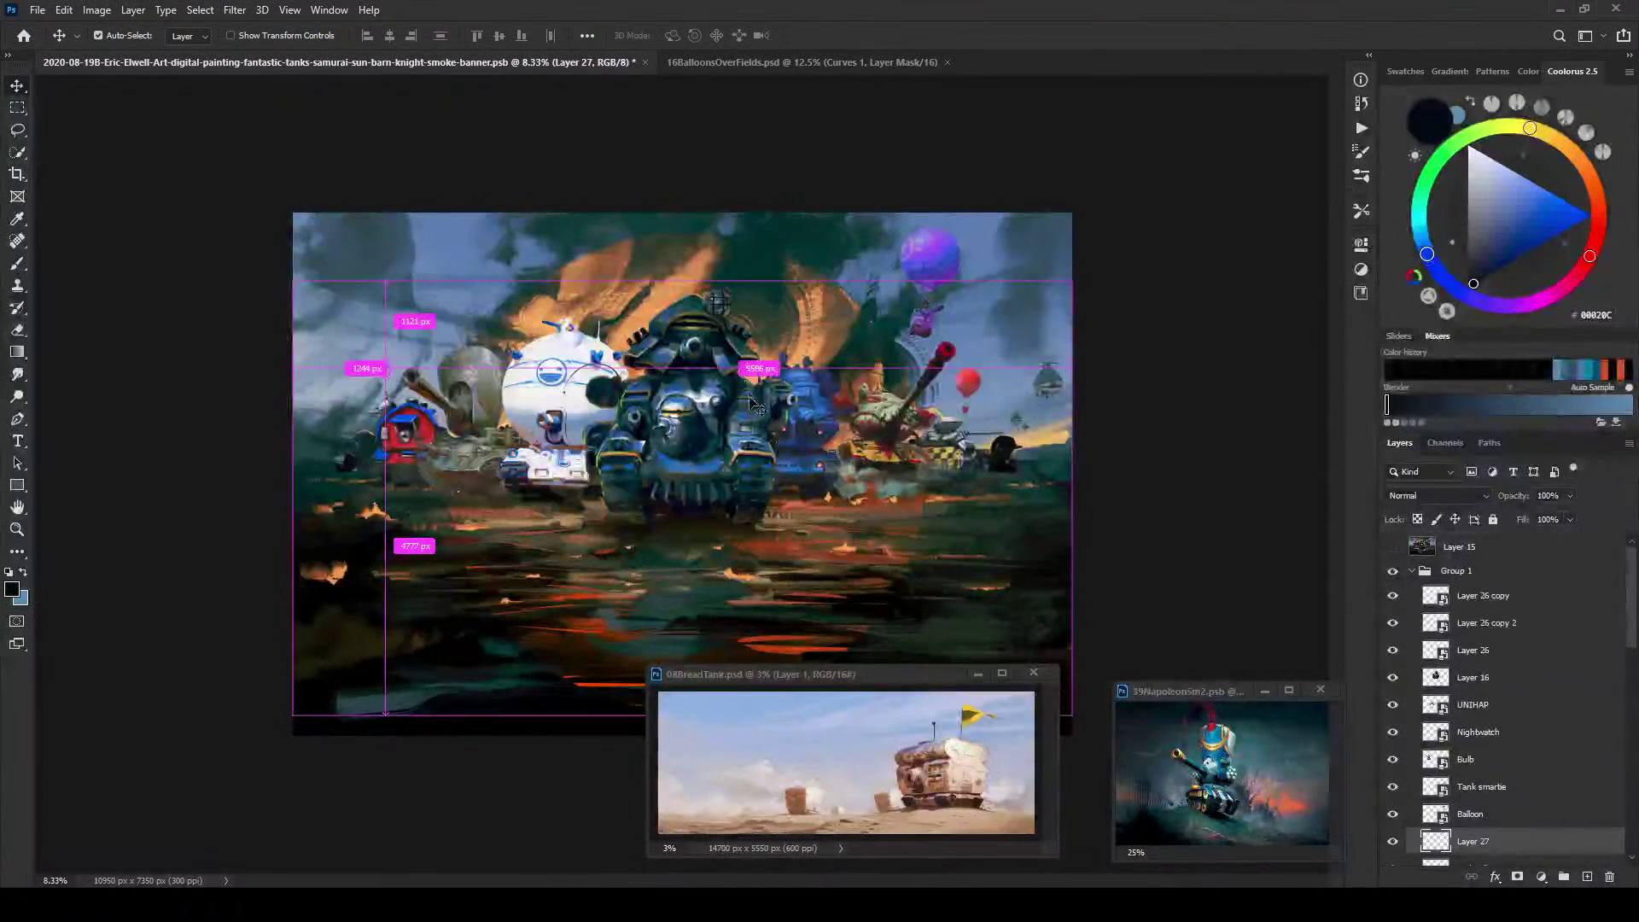
drag(757, 408, 423, 467)
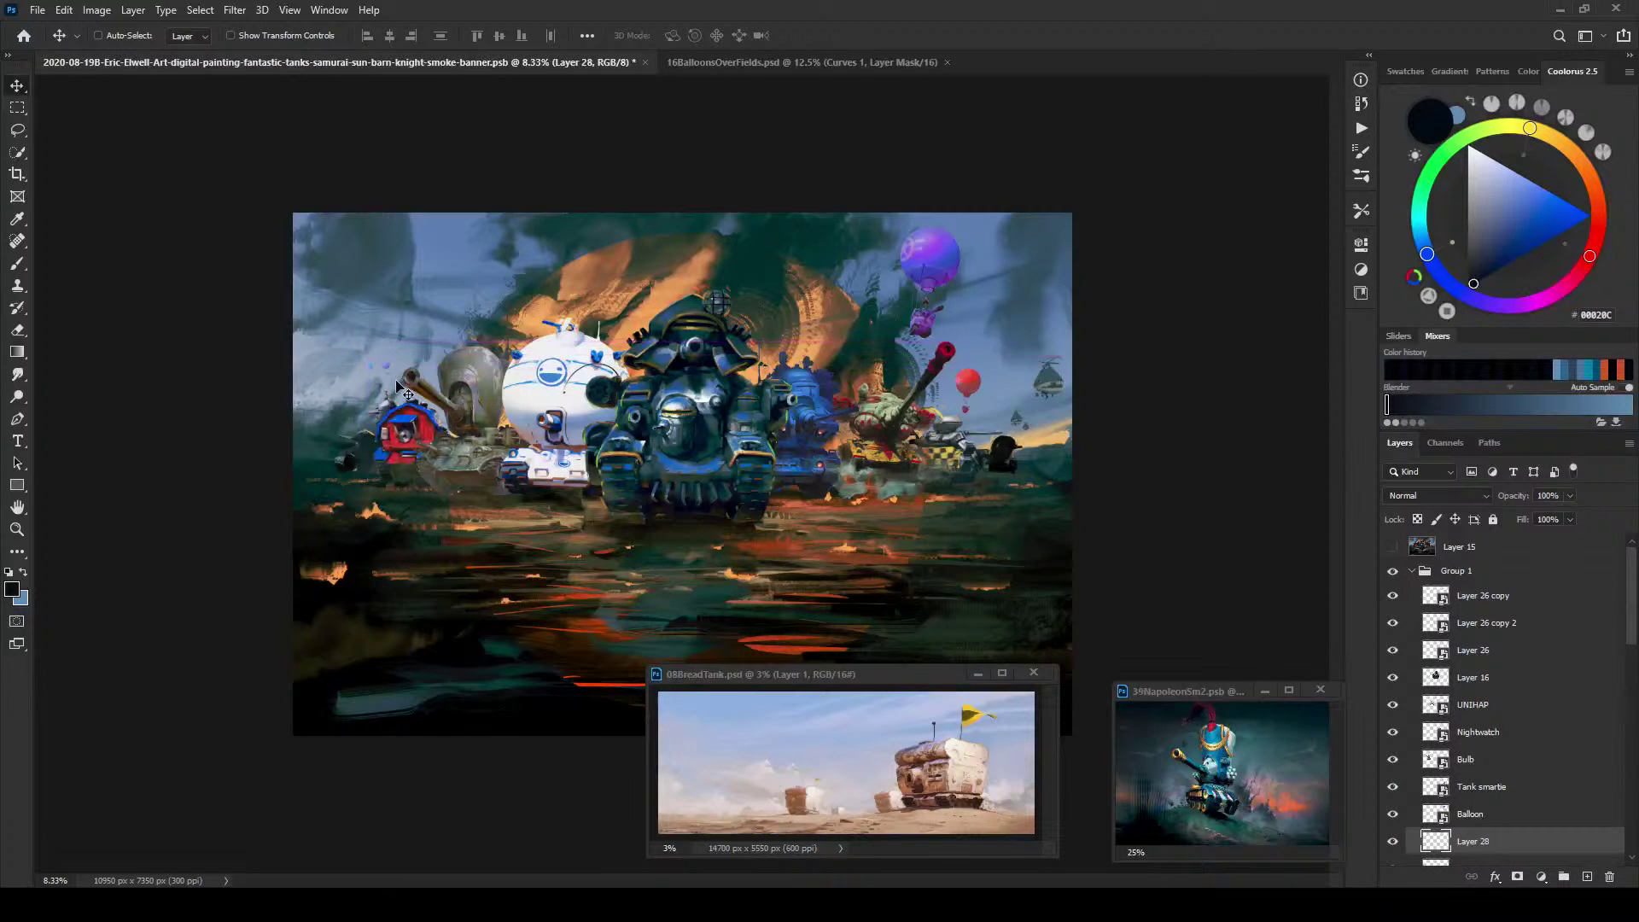
Step: Reposition the small purple balloon above the barn tank and duplicate the blue Layer 28 balloon beside it
drag(384, 362, 443, 368)
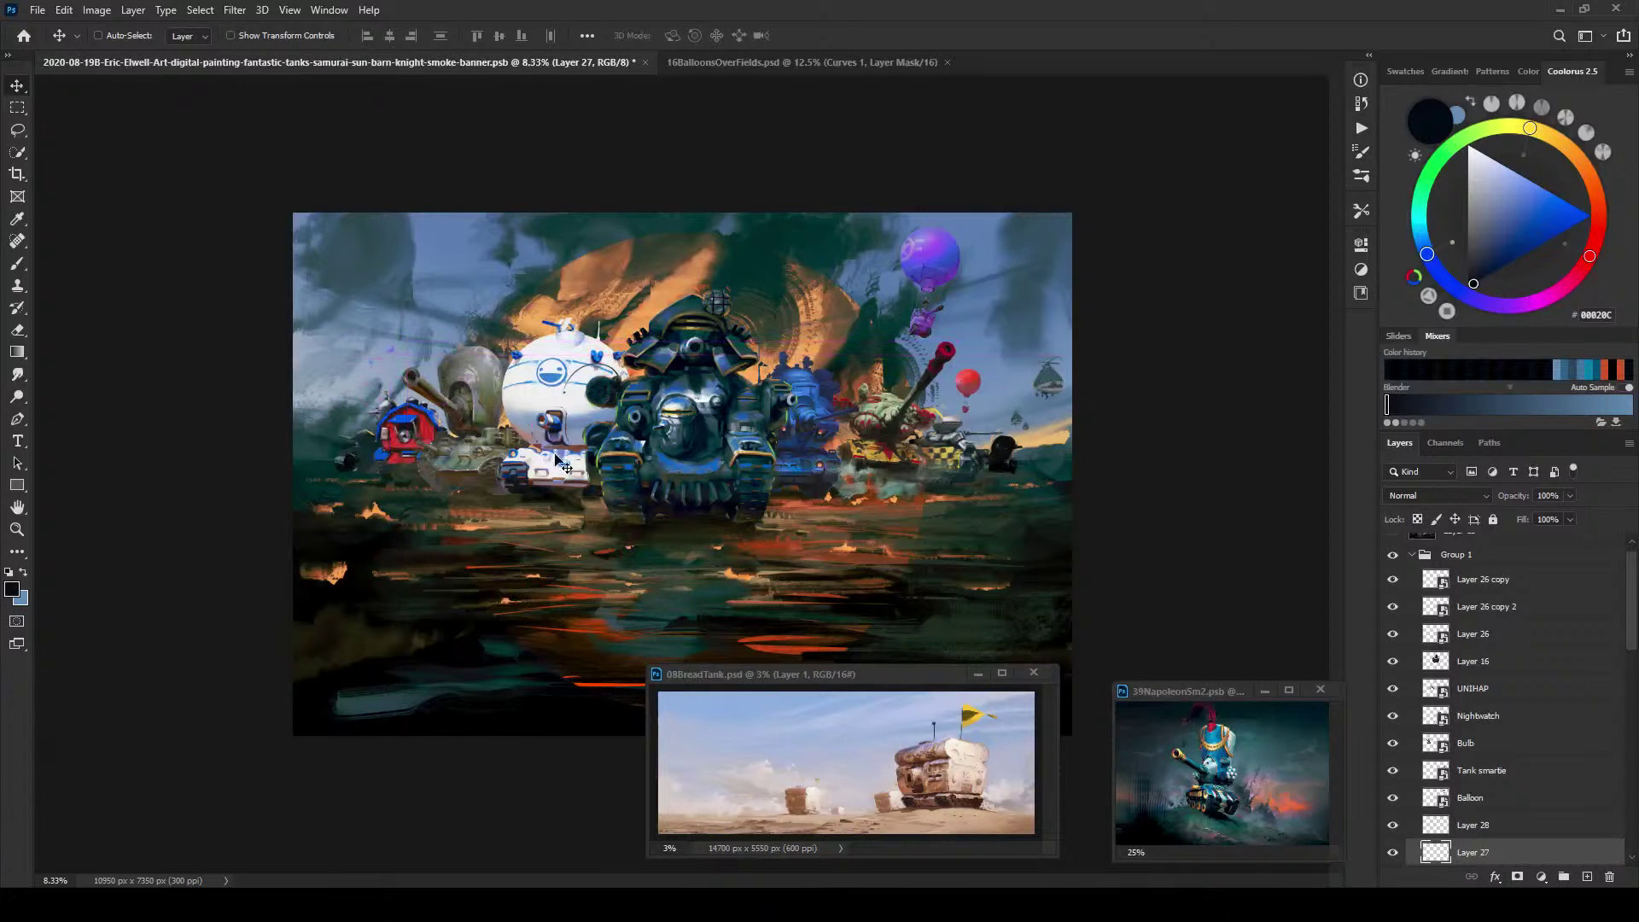
drag(556, 456, 383, 504)
drag(478, 384, 439, 405)
ctrl+click(372, 365)
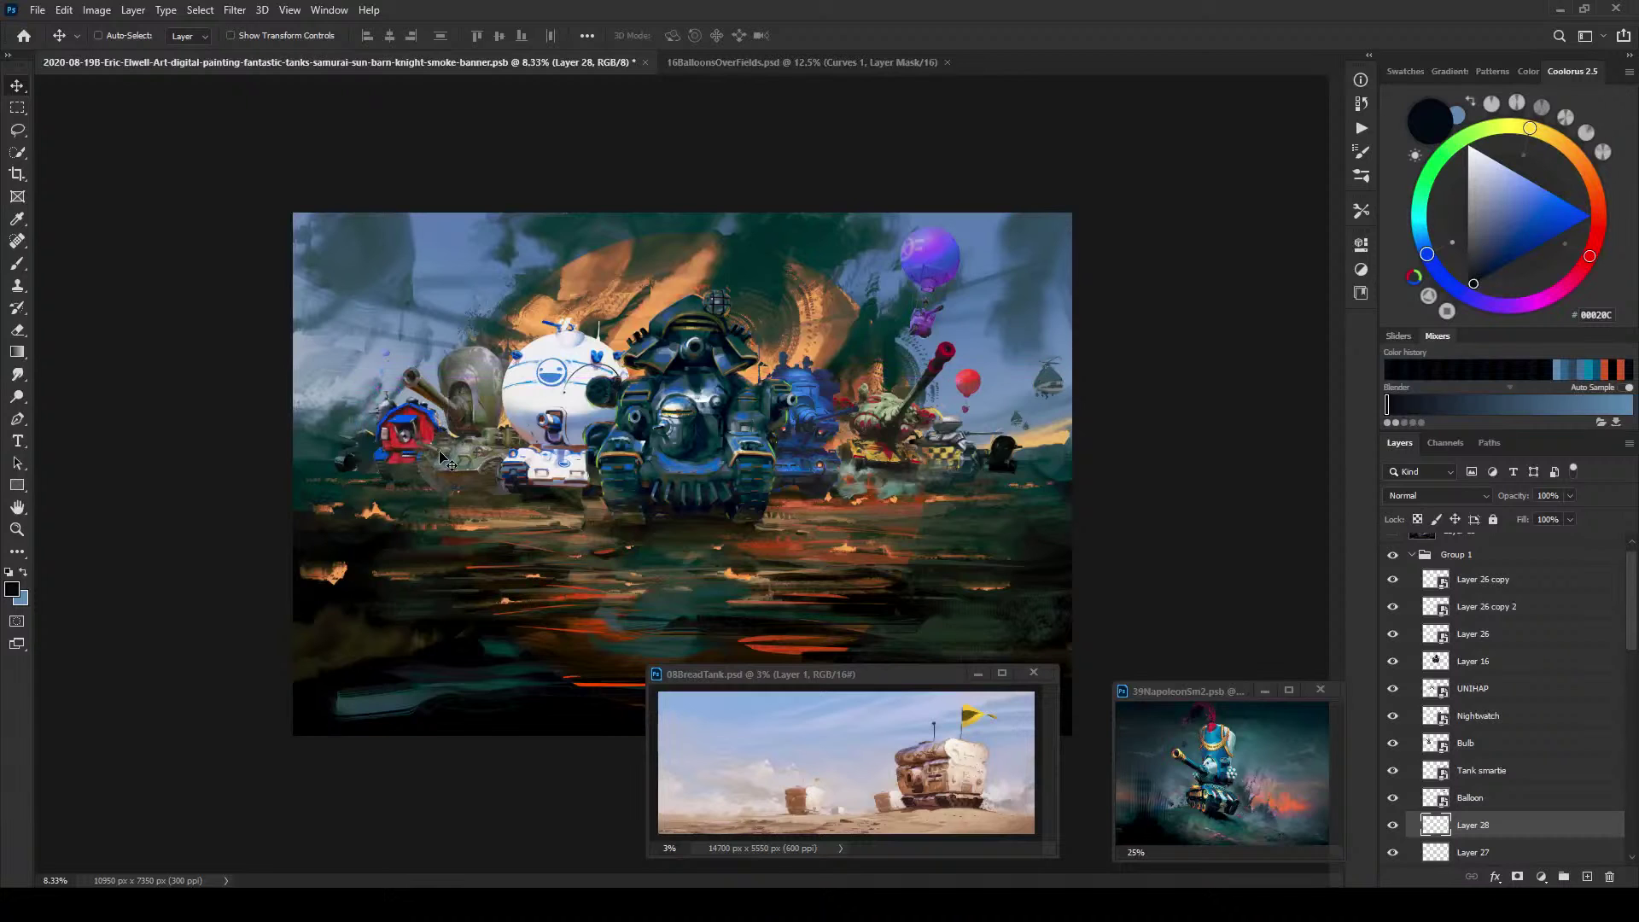
drag(425, 416, 405, 394)
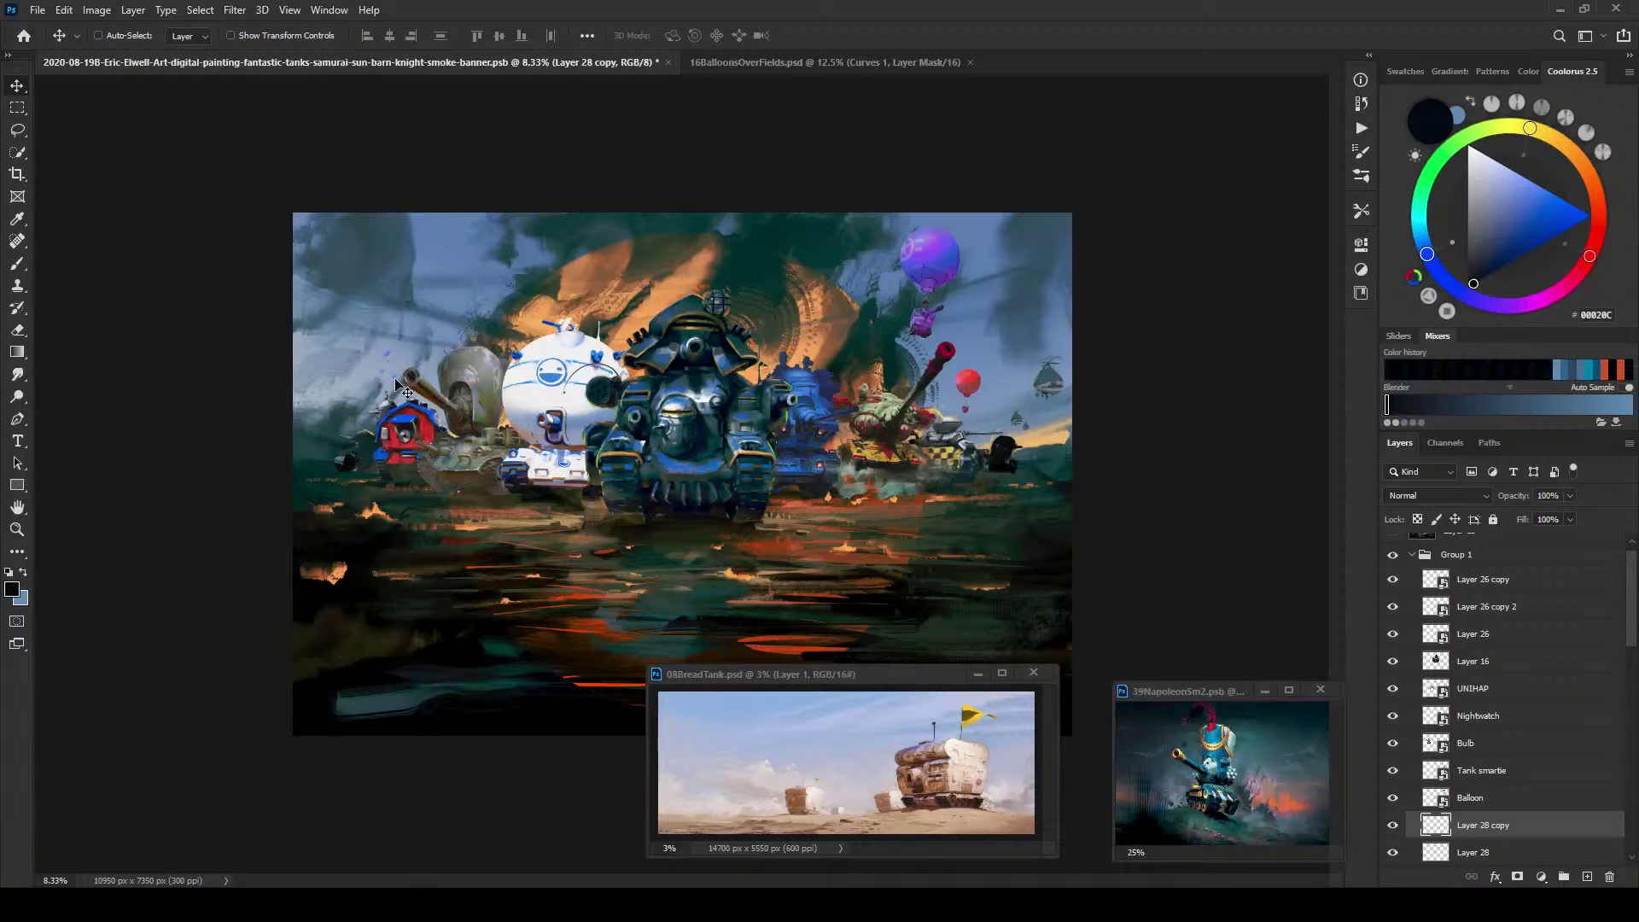
Step: Scale the small blue balloon on Layer 28 to 67.85% in the sky above the barn tank
key(ctrl)
ctrl+click(472, 457)
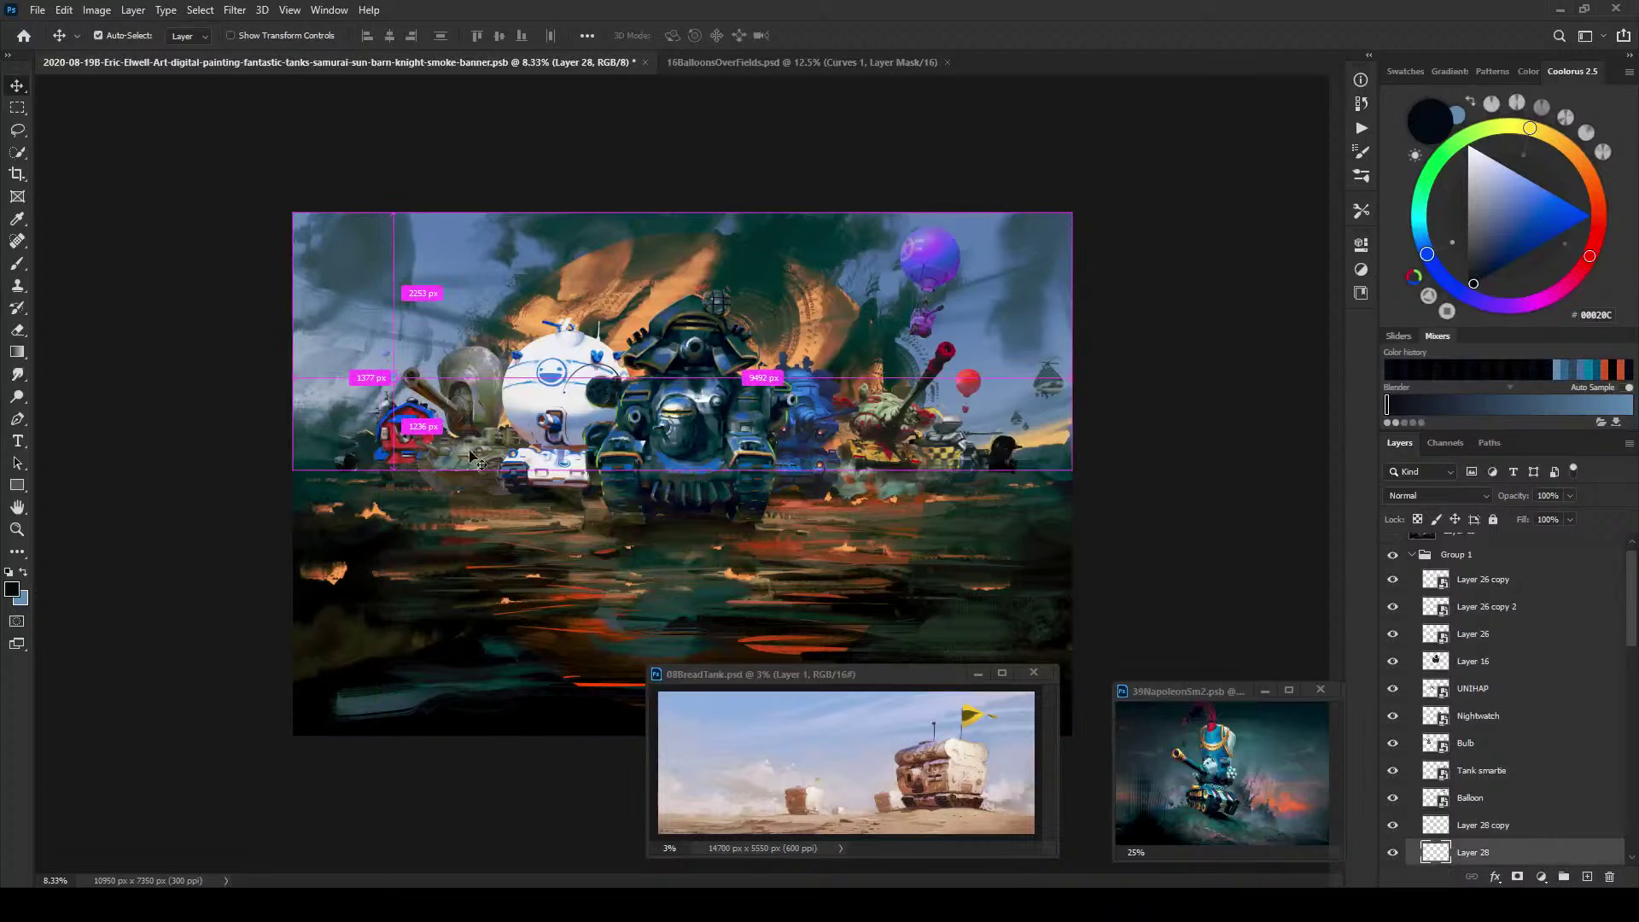
key(t)
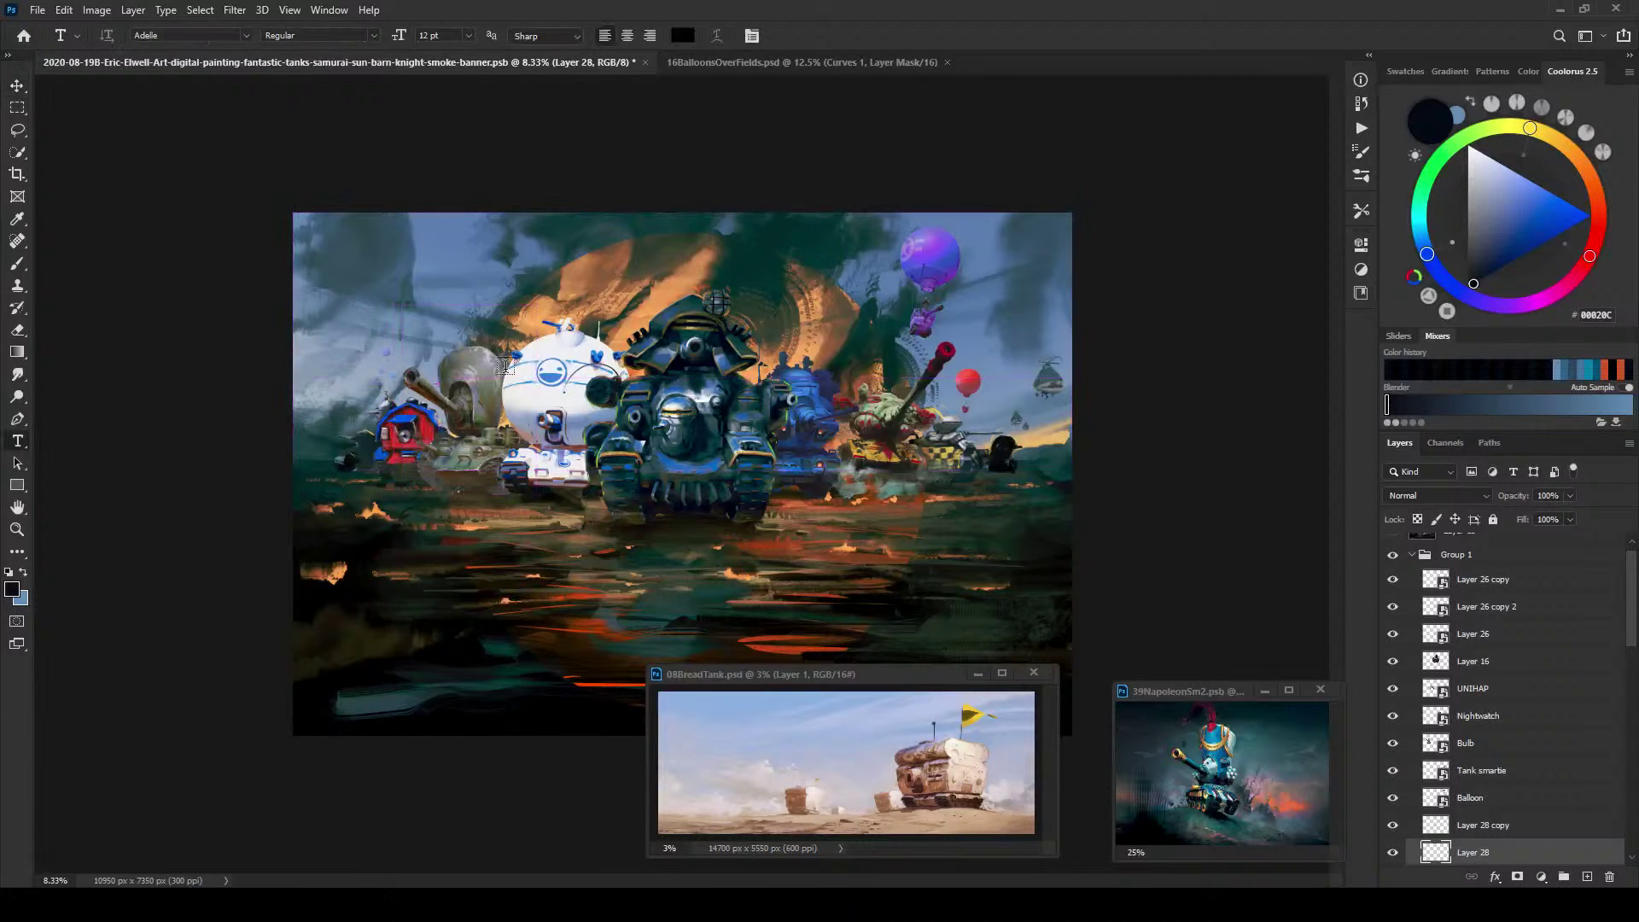
key(ctrl)
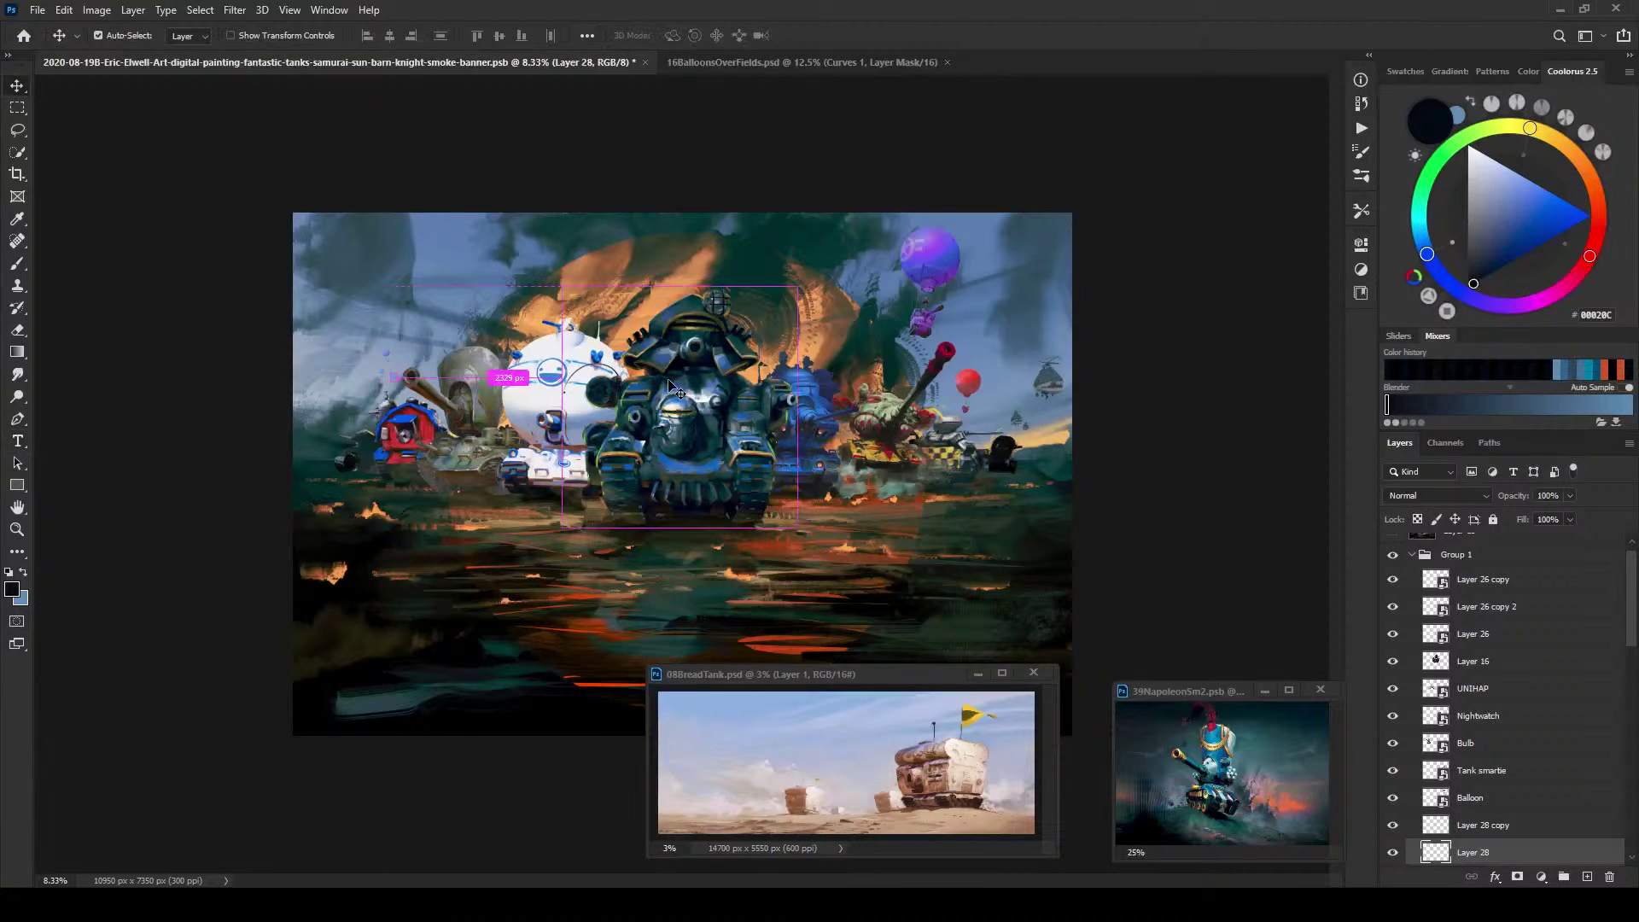
scroll(675, 391, up, 3)
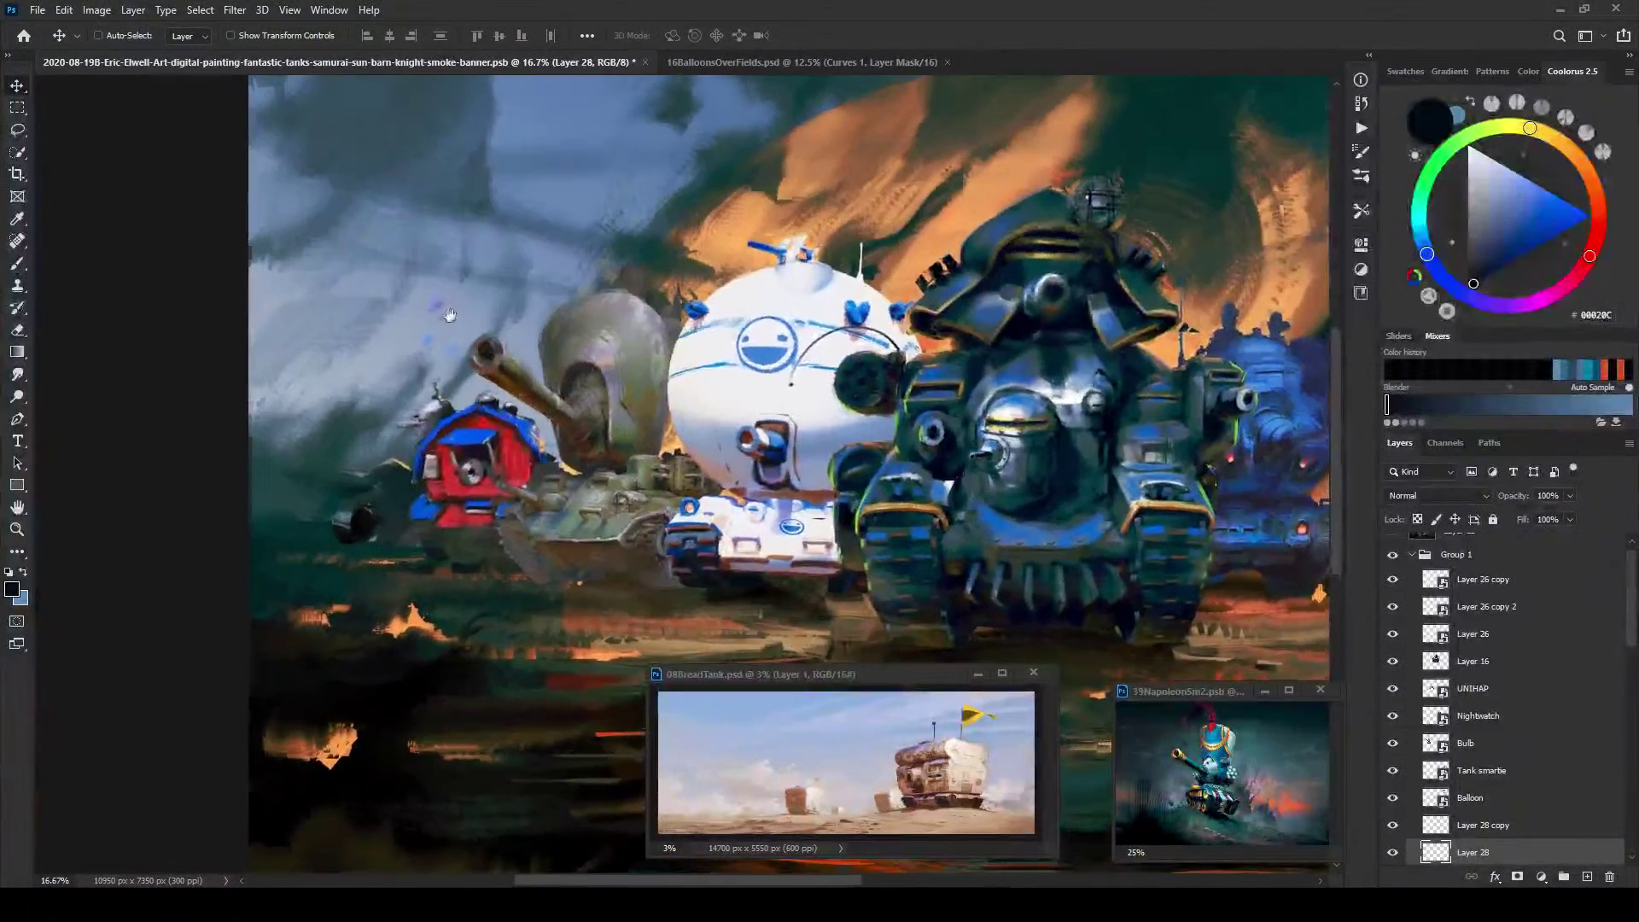
key(ctrl+t)
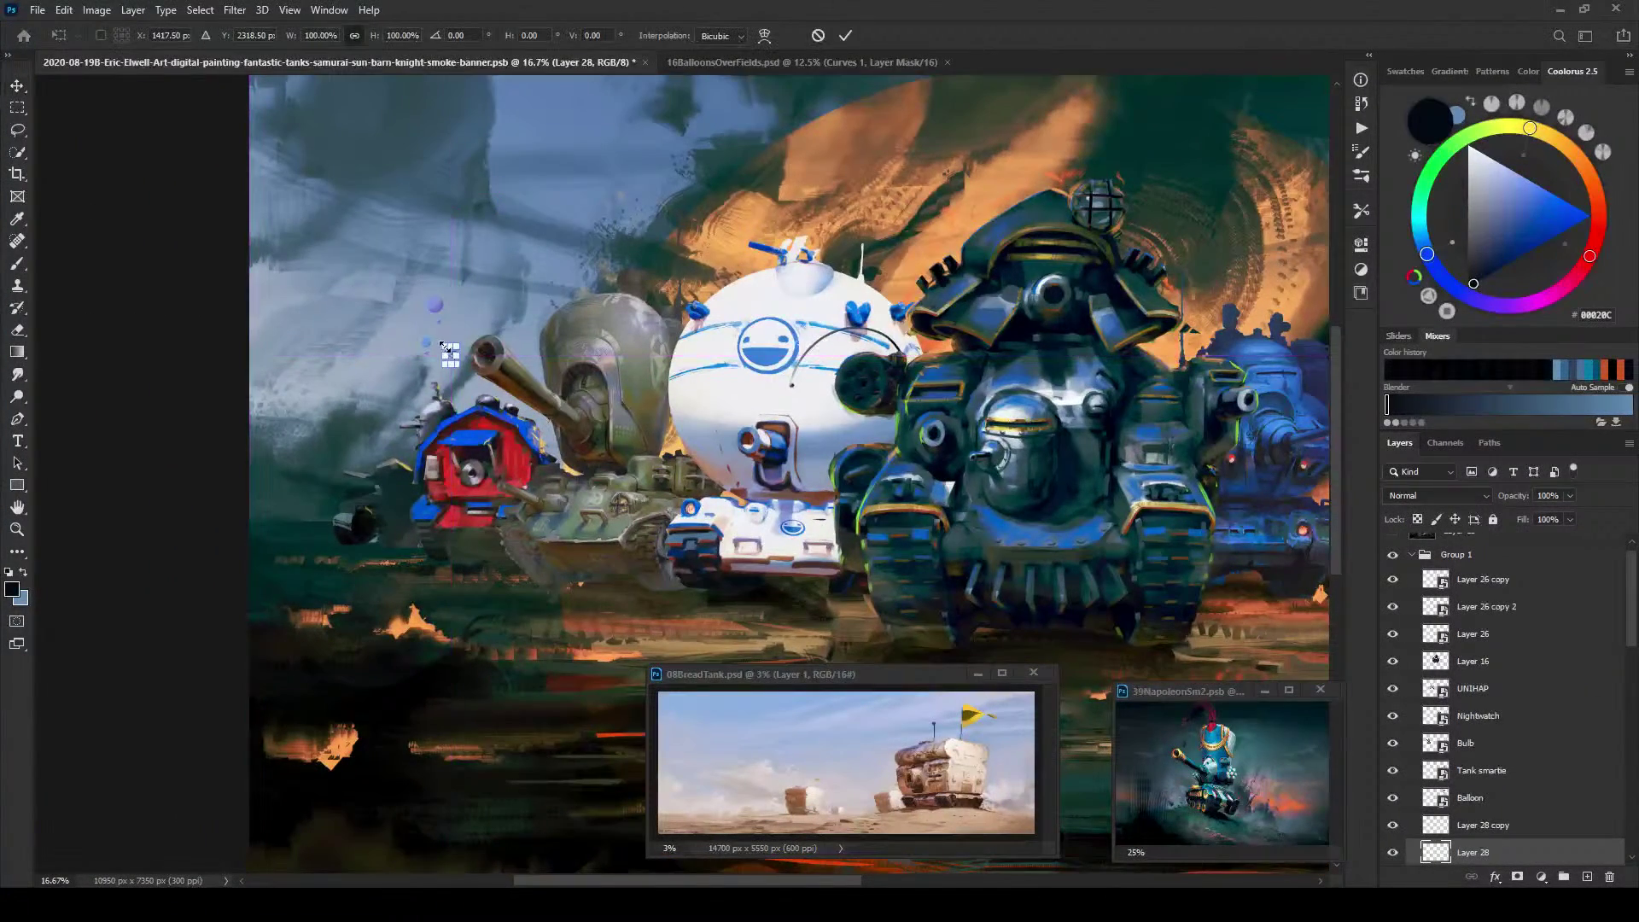
drag(443, 346, 446, 350)
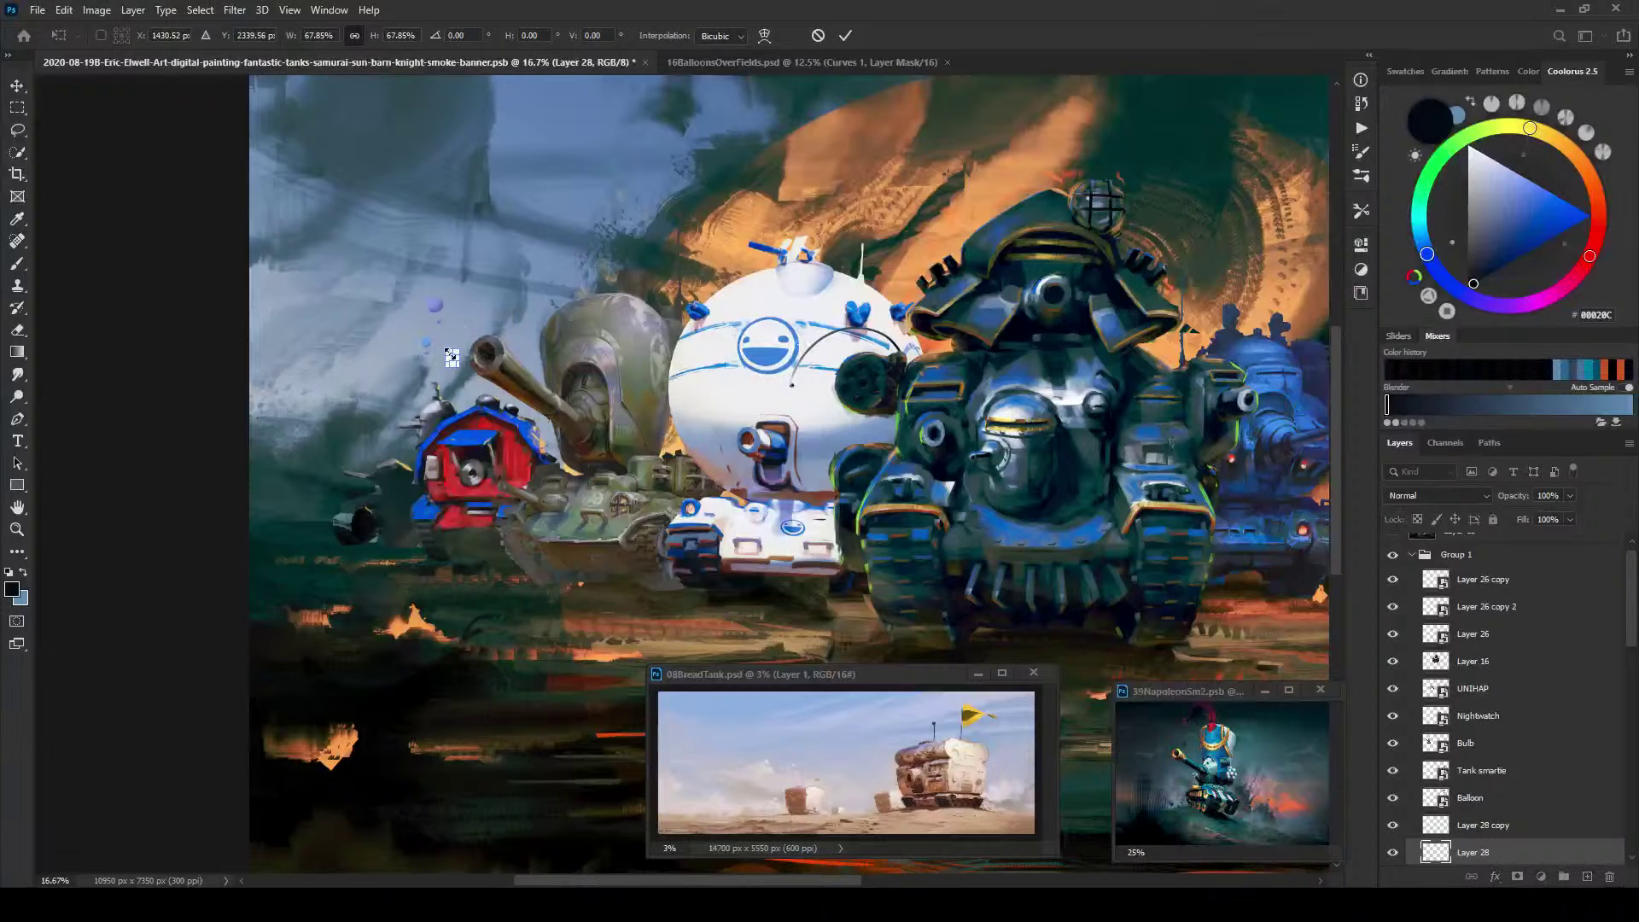
key(Return)
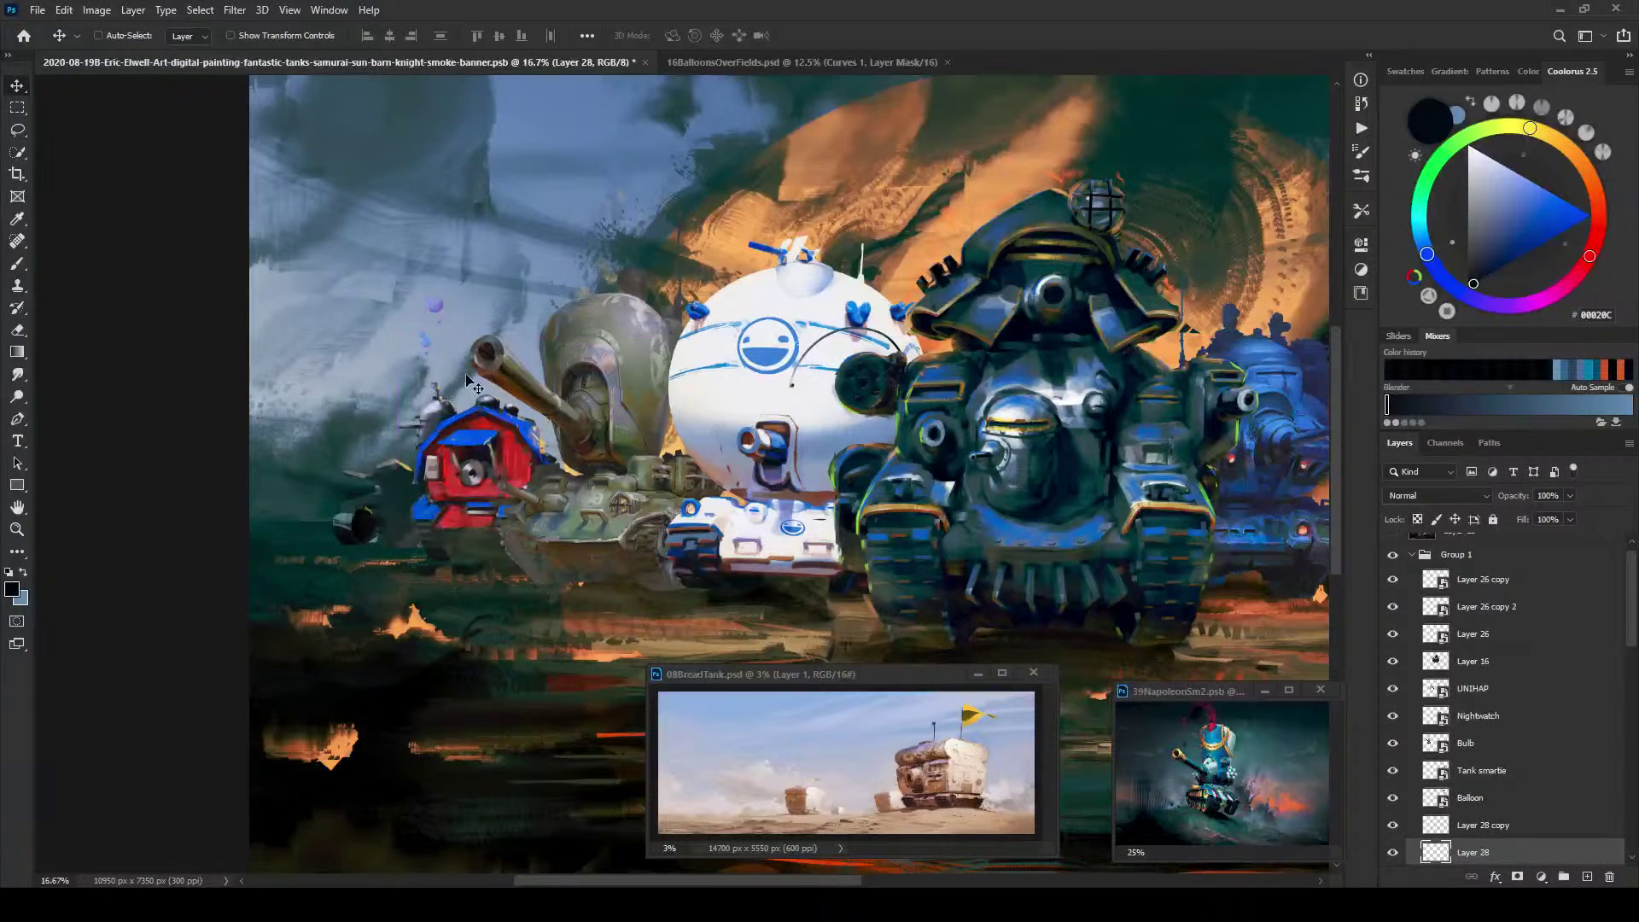
Step: Reposition the two small blue balloons on Layer 28 and Layer 28 copy in the sky above the barn tank
key(ctrl)
mouse_move(441, 355)
mouse_down()
mouse_move(455, 327)
mouse_move(396, 354)
mouse_move(563, 360)
mouse_move(554, 341)
mouse_move(461, 361)
mouse_up()
drag(457, 365, 488, 370)
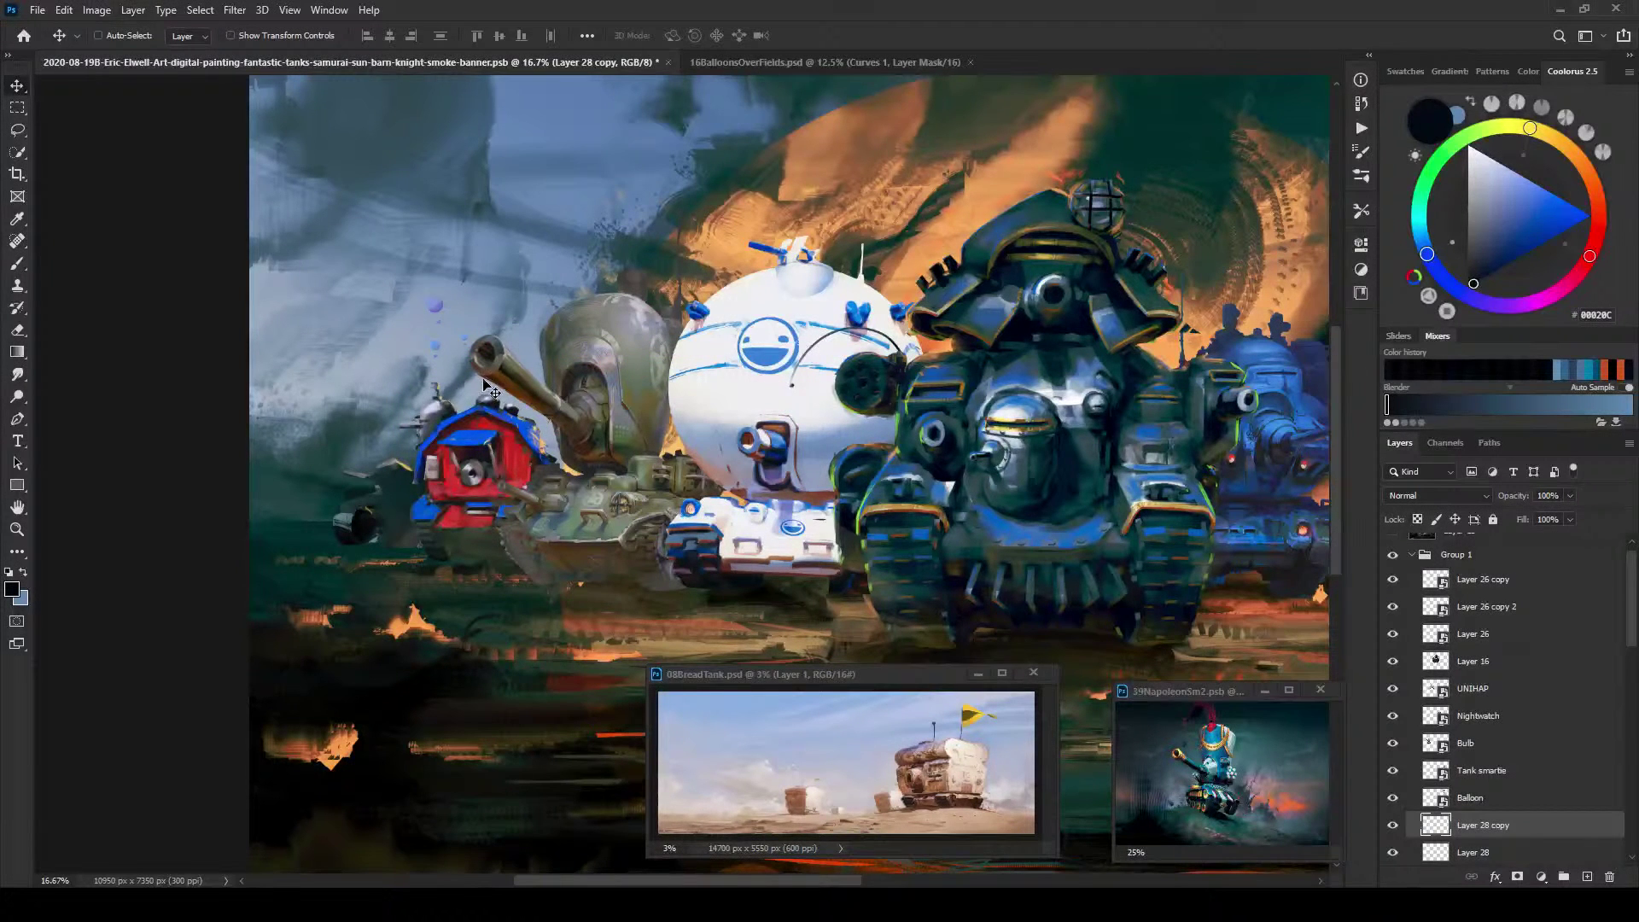
drag(467, 342, 469, 351)
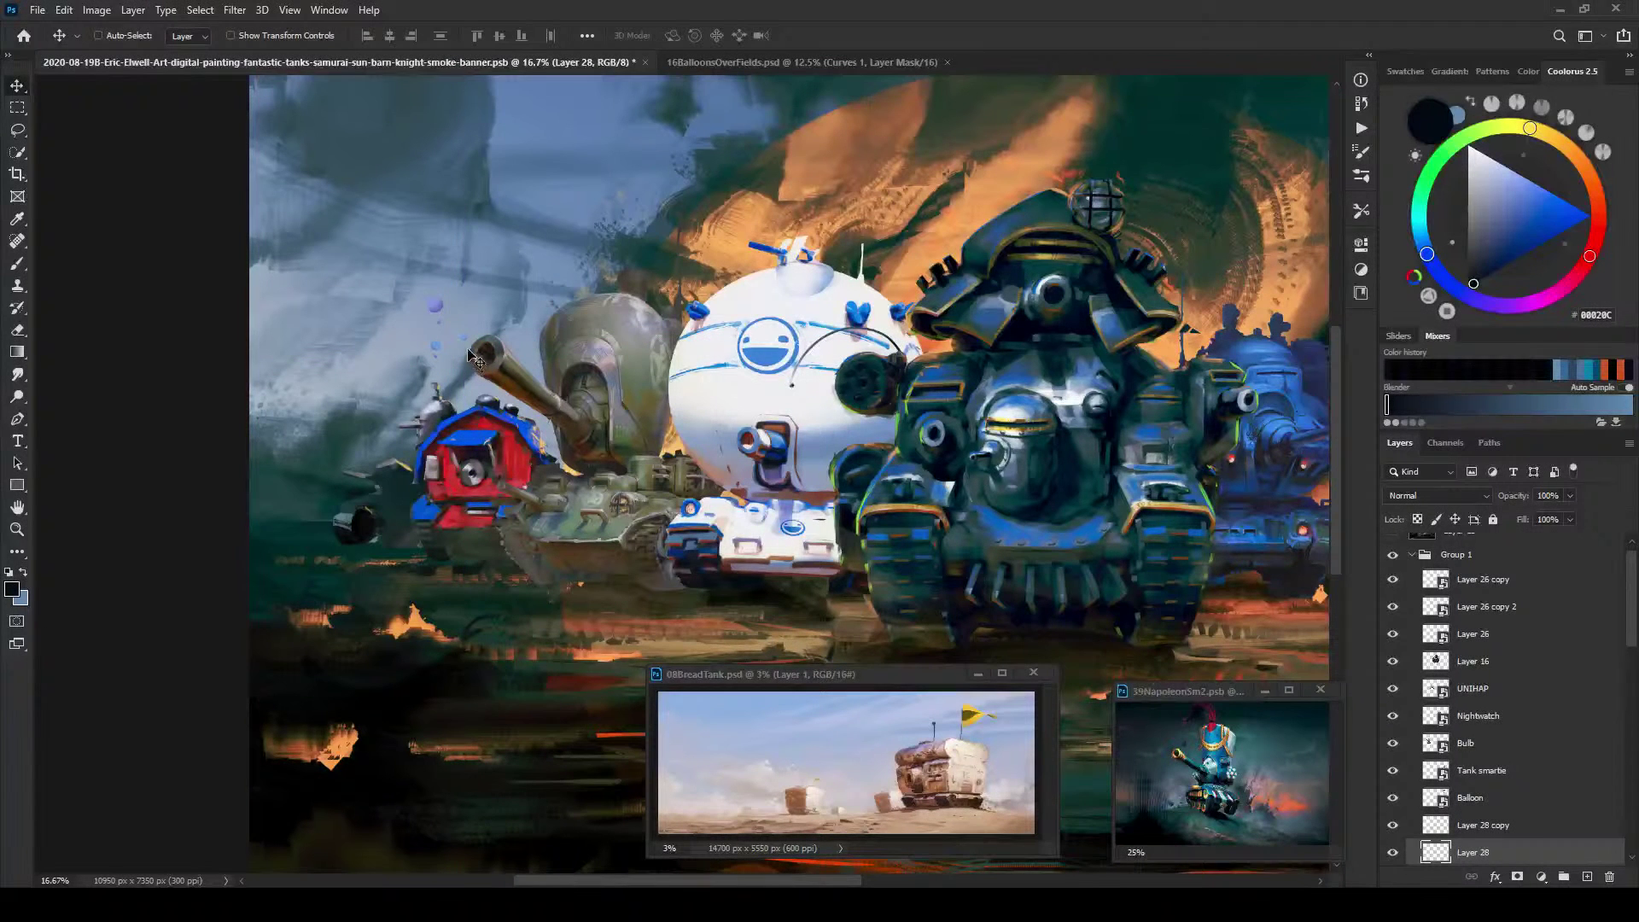
Step: Move the small purple balloon on Layer 27 farther from the blue balloons and rescale it
drag(438, 306, 439, 307)
click(446, 308)
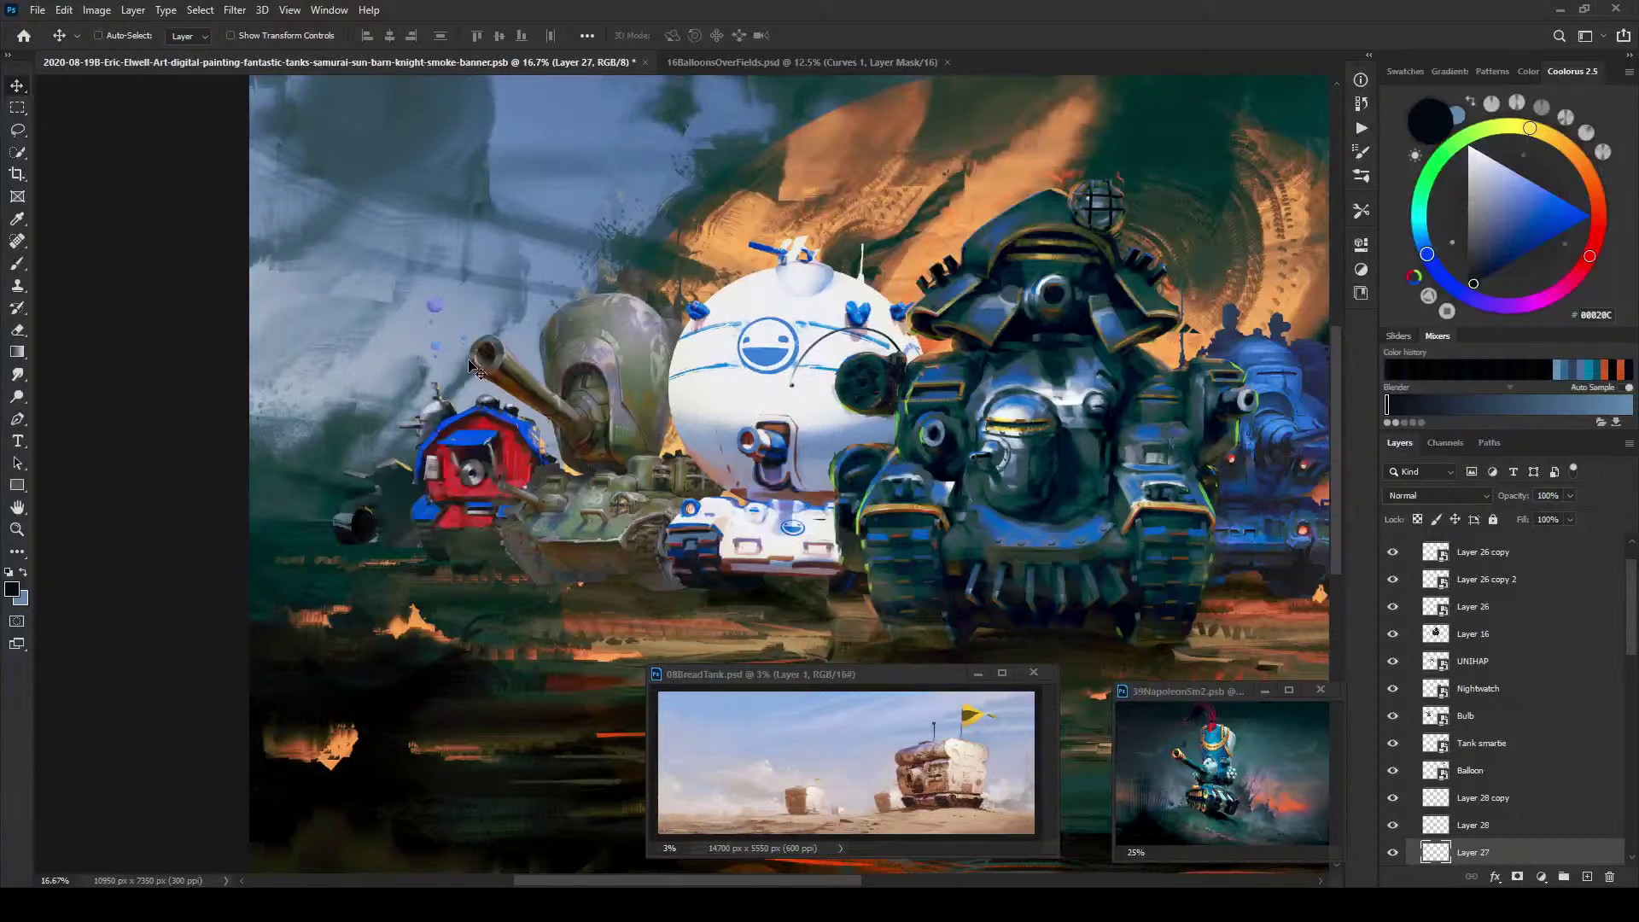
drag(455, 380, 511, 270)
key(ctrl+t)
key(Return)
Step: Lock Layer 27's transparent pixels and paint the purple balloon with muted blues sampled from the surrounding sky
key(b)
alt+click(426, 171)
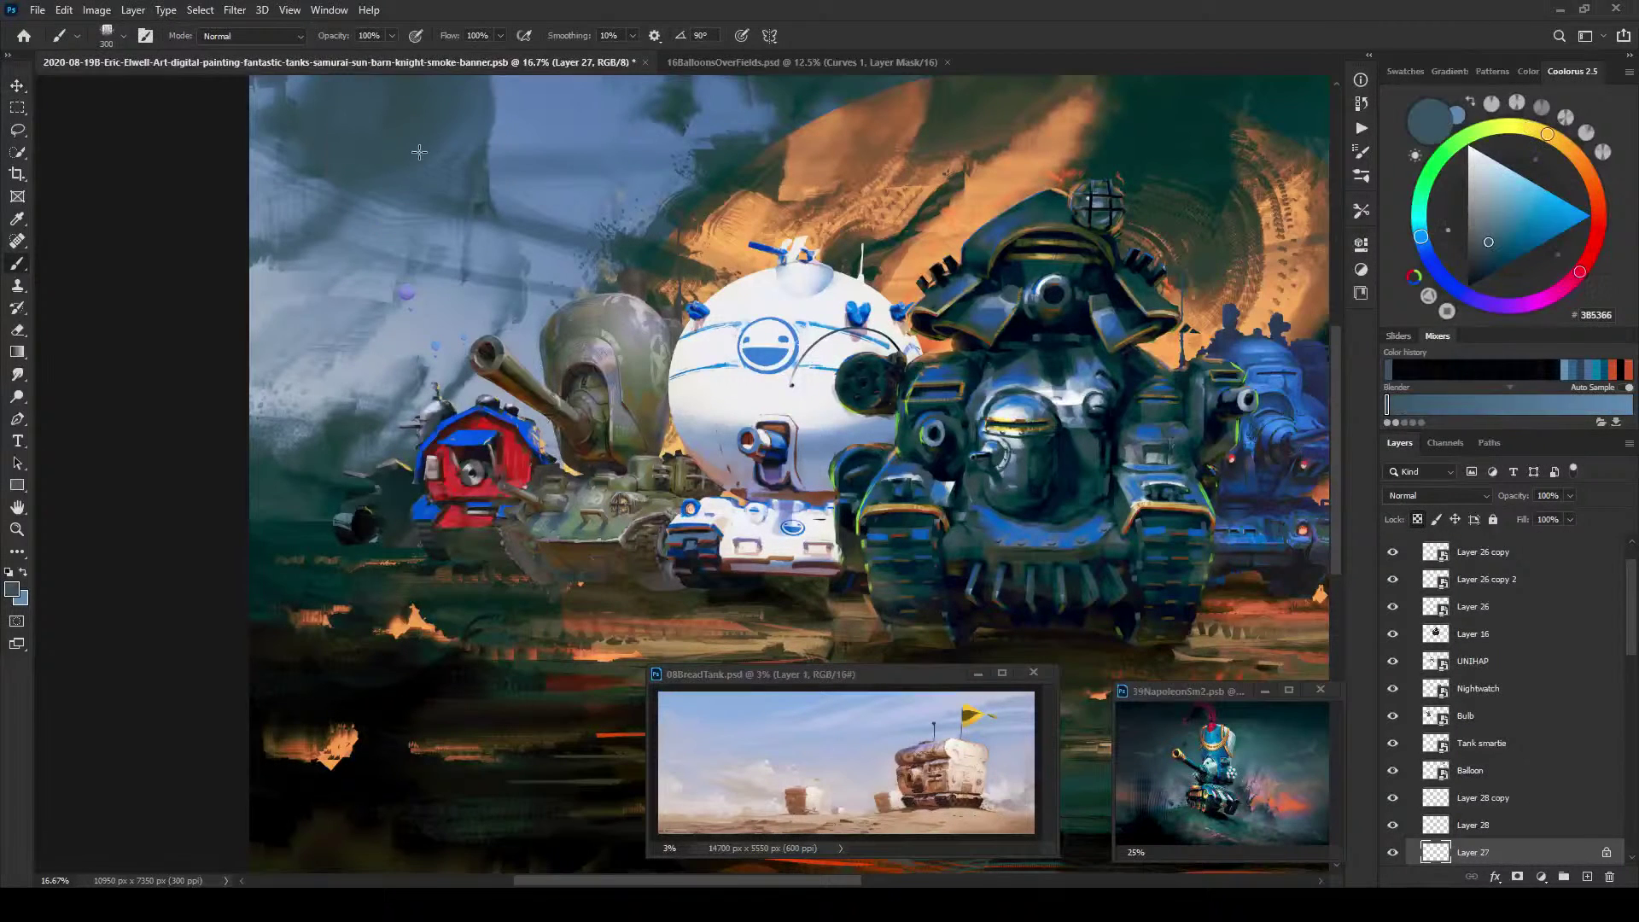
scroll(407, 239, up, 2)
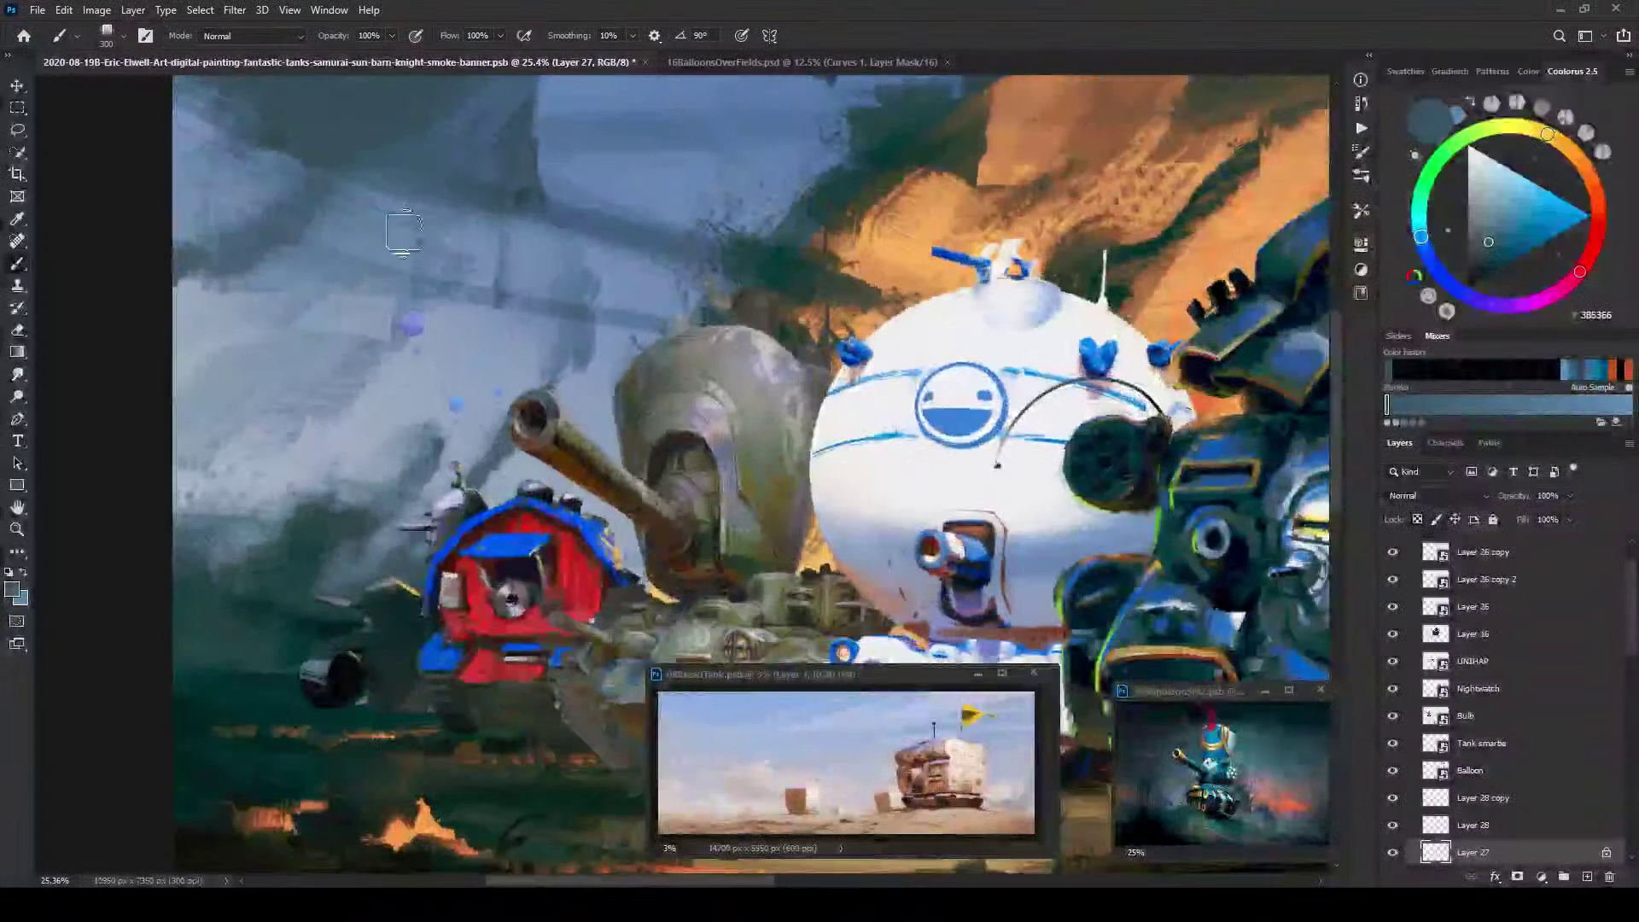
alt+click(417, 256)
scroll(418, 260, up, 1)
alt+click(420, 193)
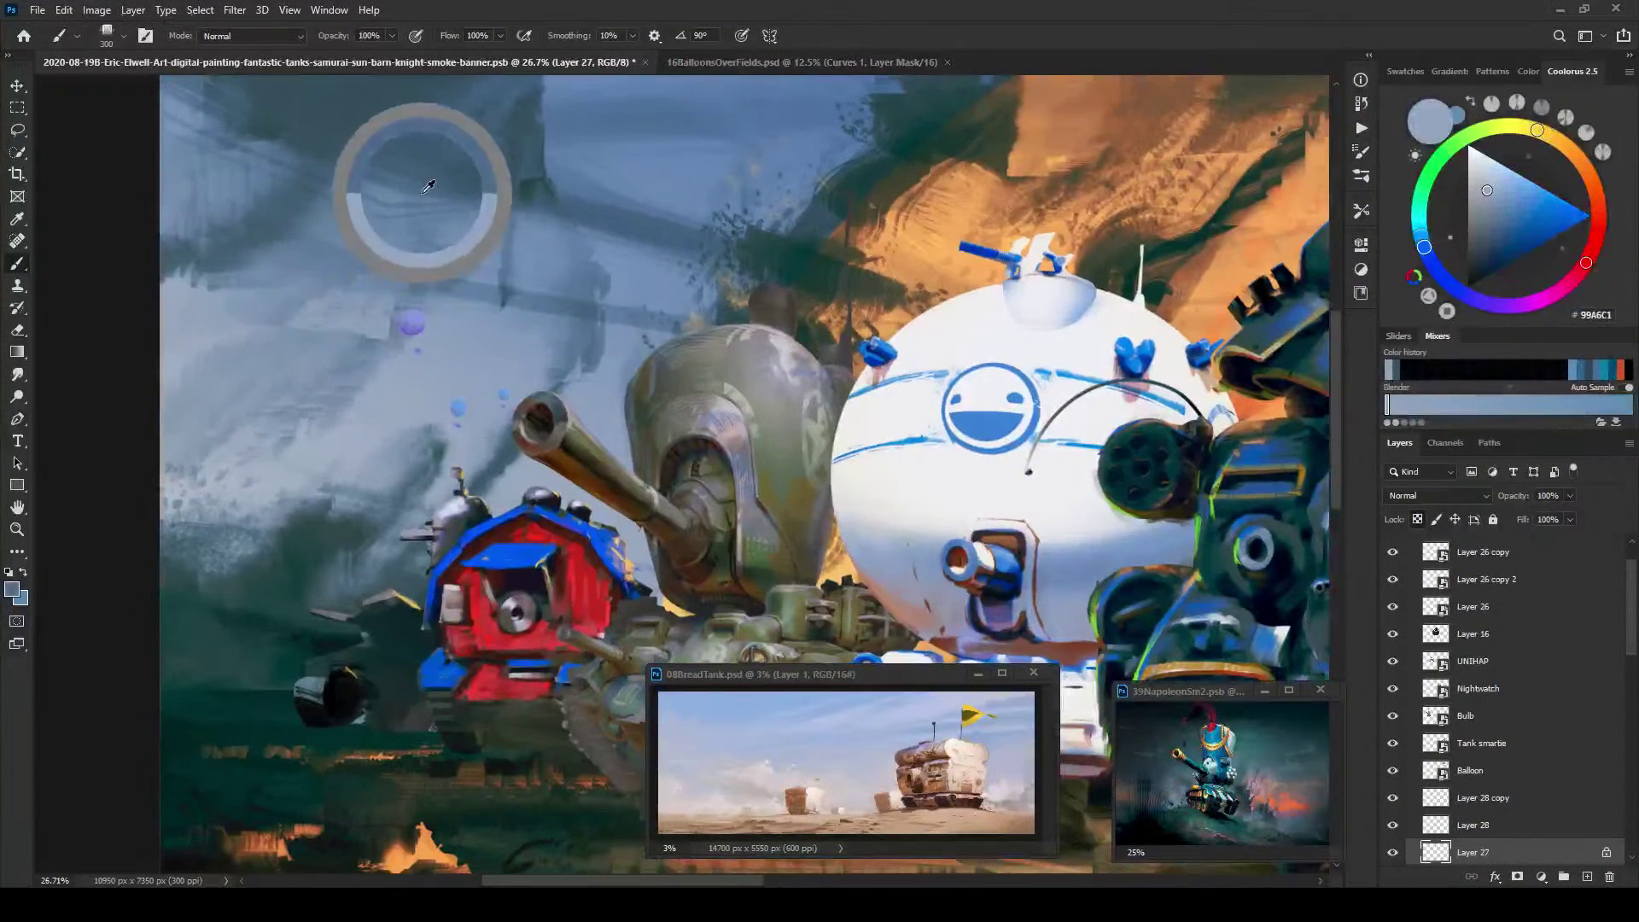
drag(409, 320, 401, 341)
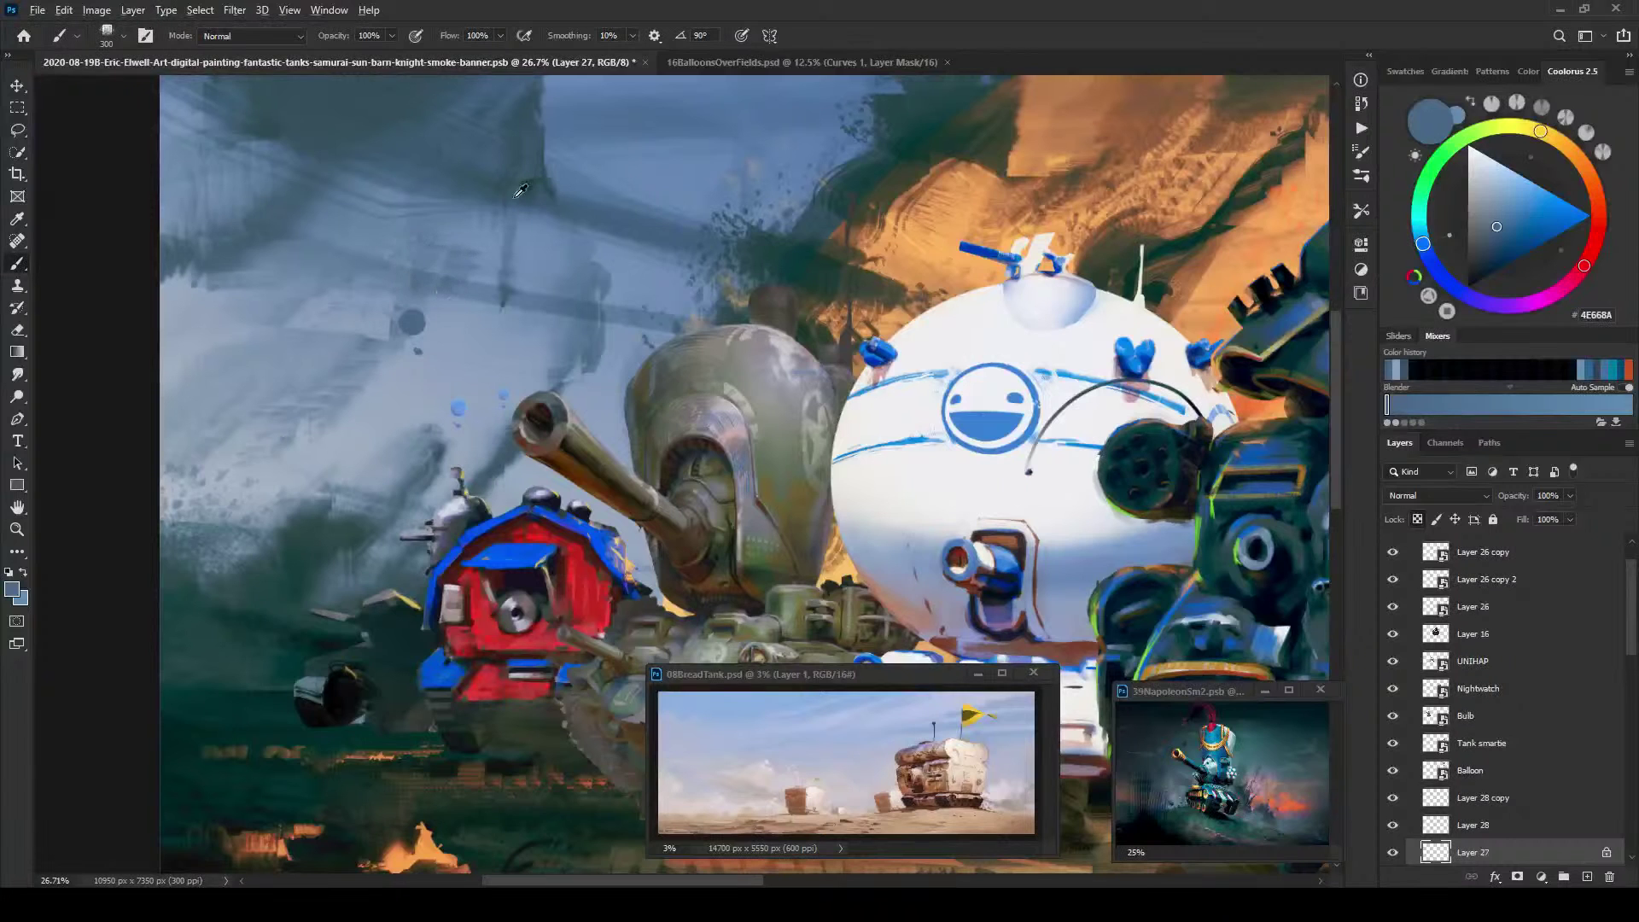
alt+click(415, 344)
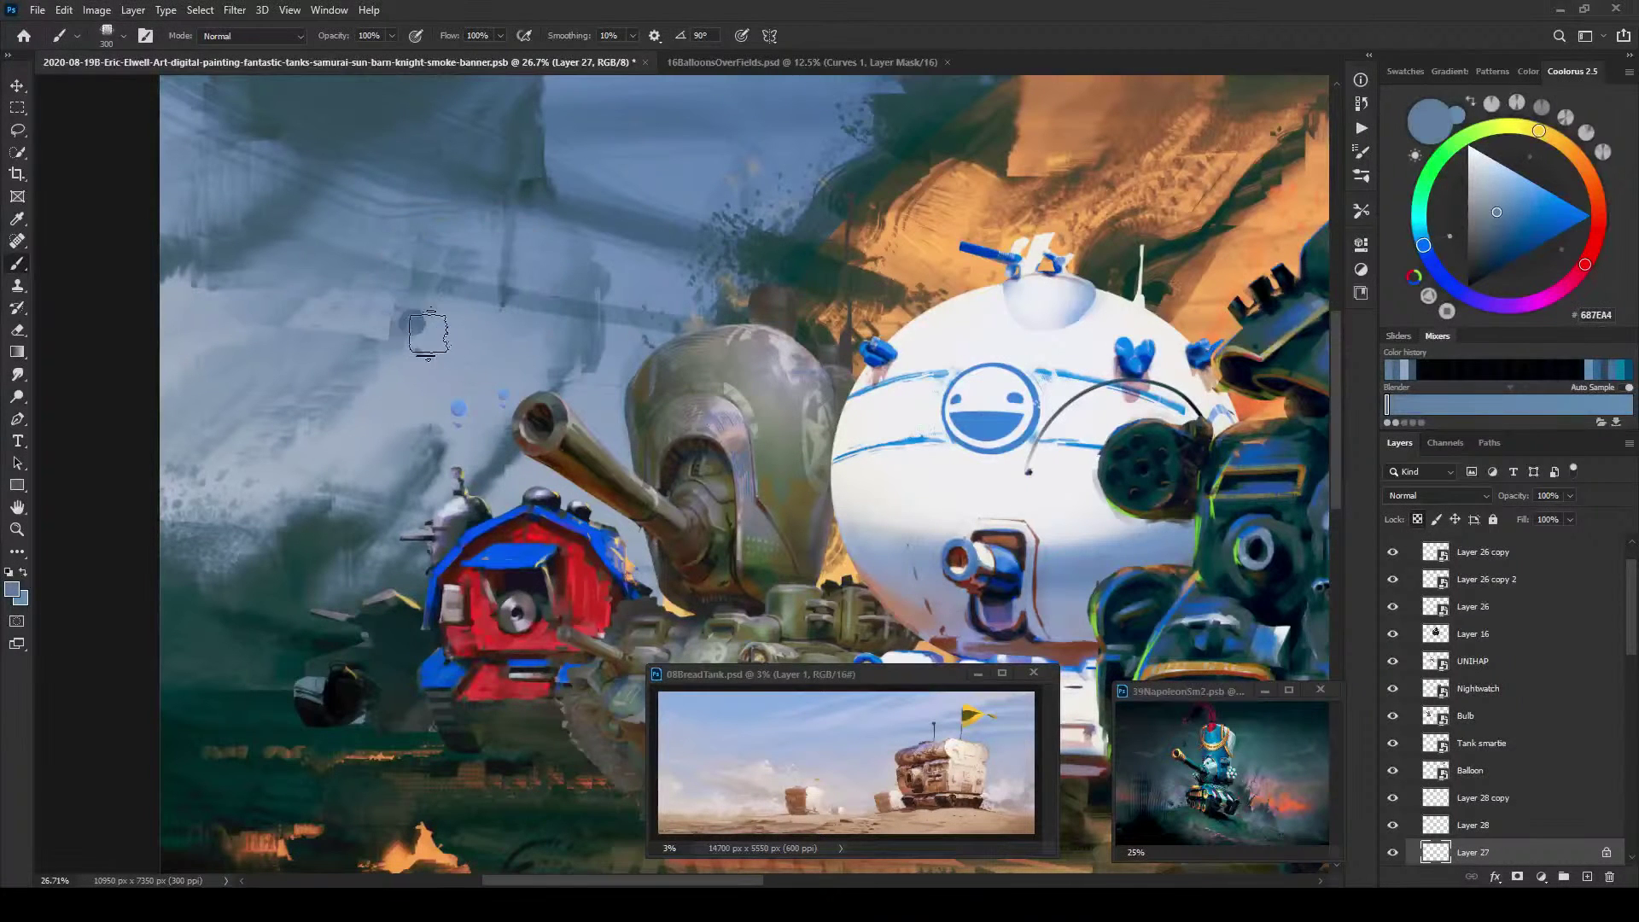
alt+click(418, 315)
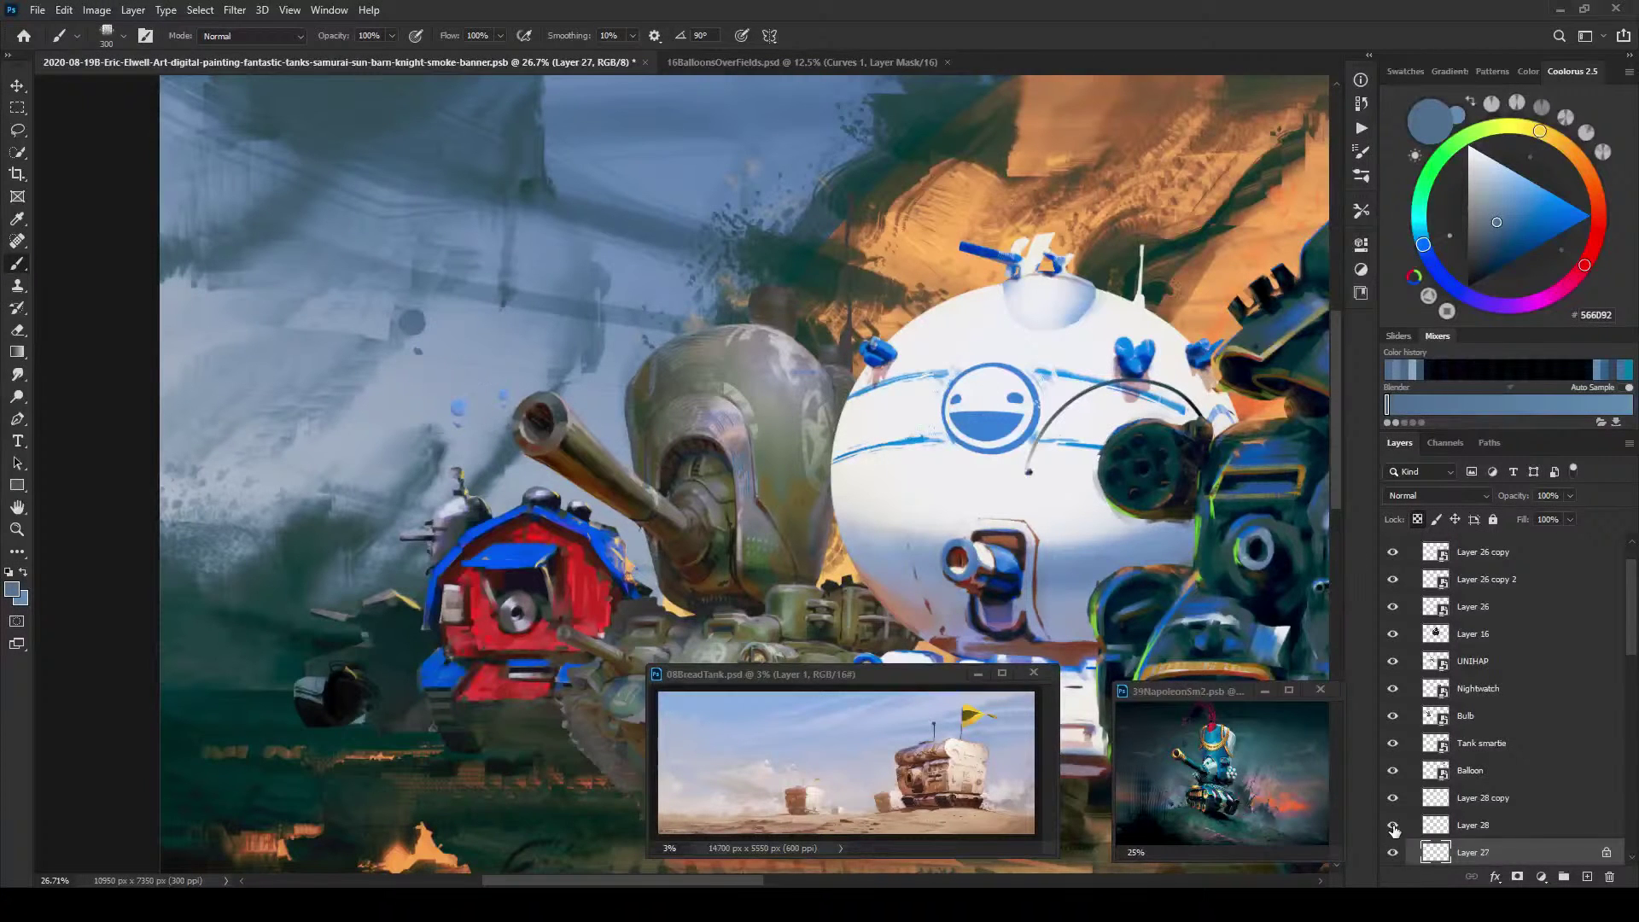
Step: Lock transparent pixels on Layer 28 and Layer 28 copy and paint both small balloons in sampled muted sky blues
click(1433, 826)
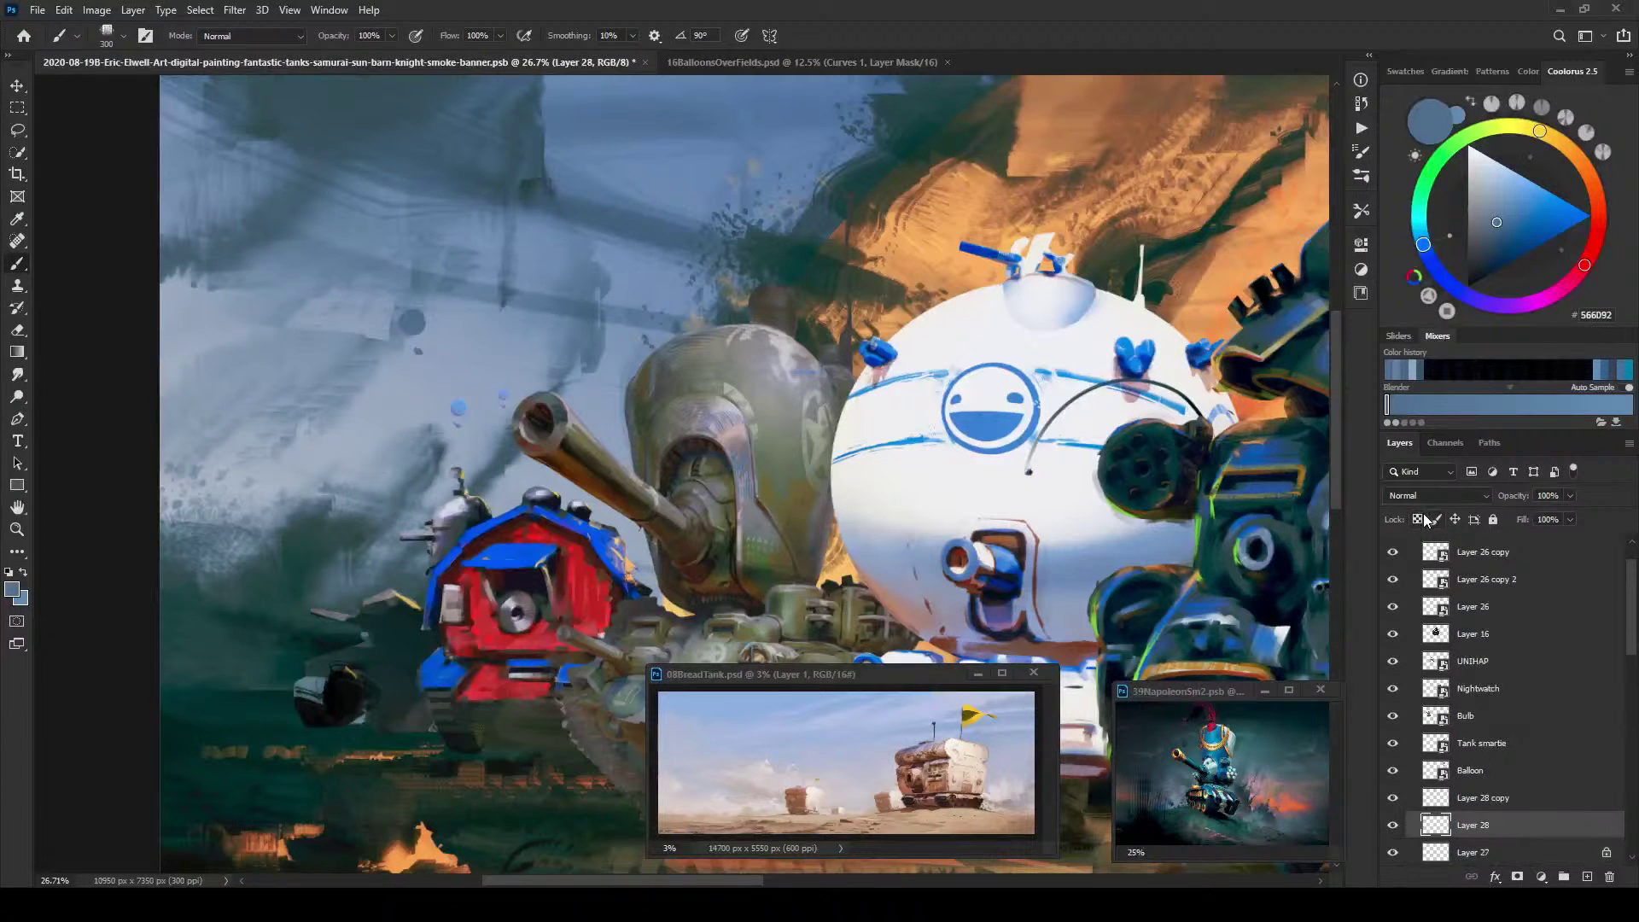
alt+click(550, 376)
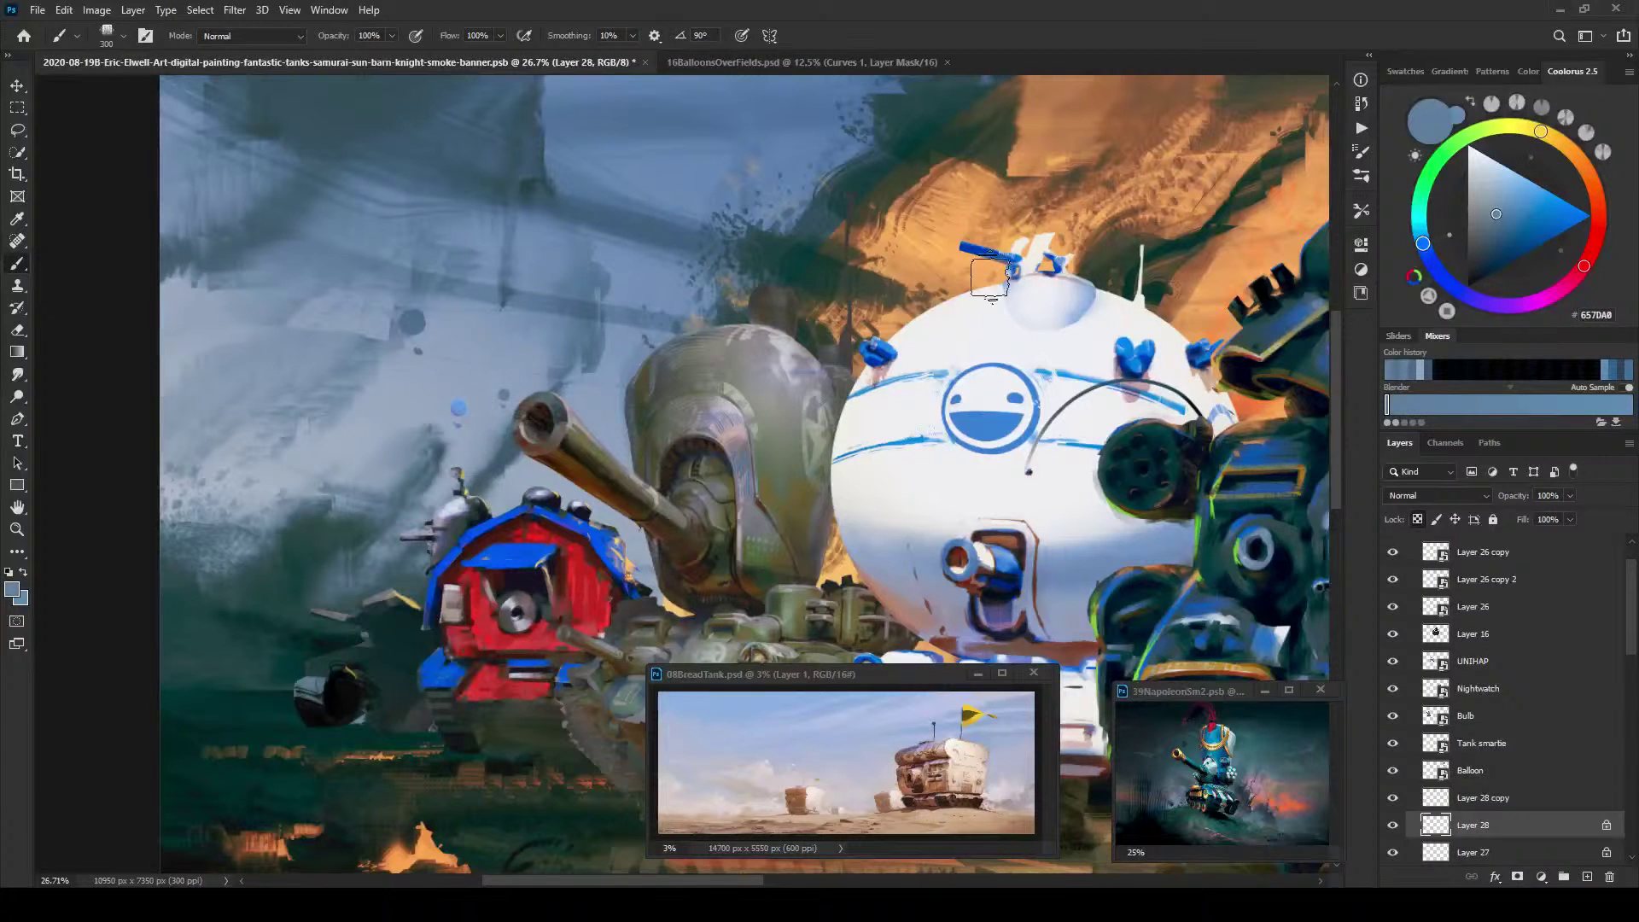
click(1440, 799)
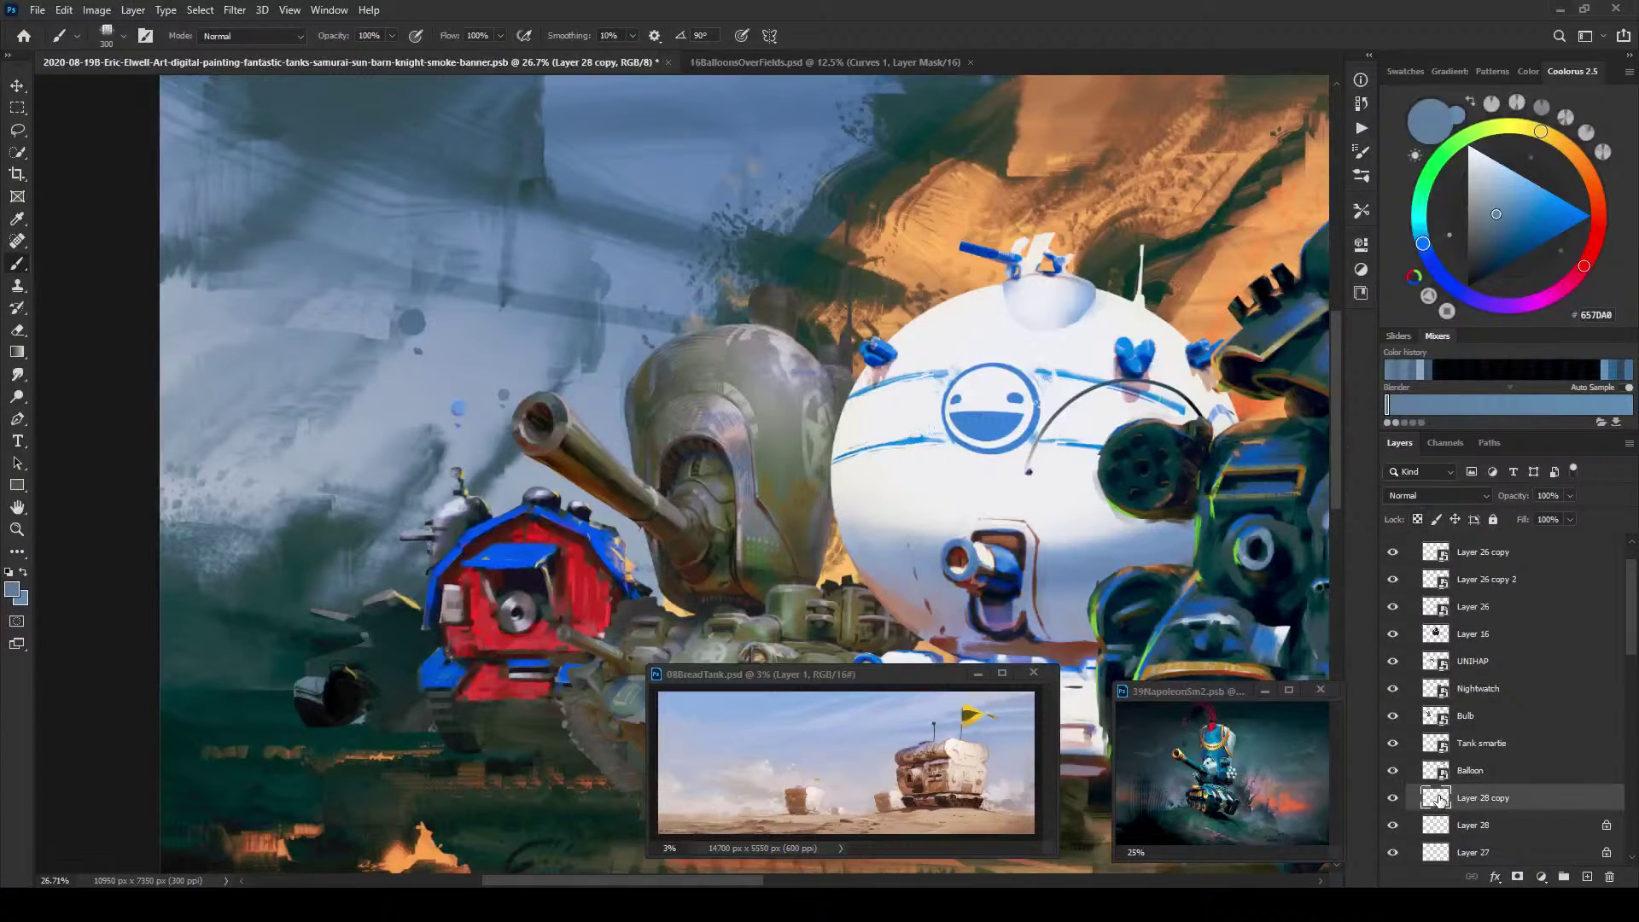
alt+click(590, 358)
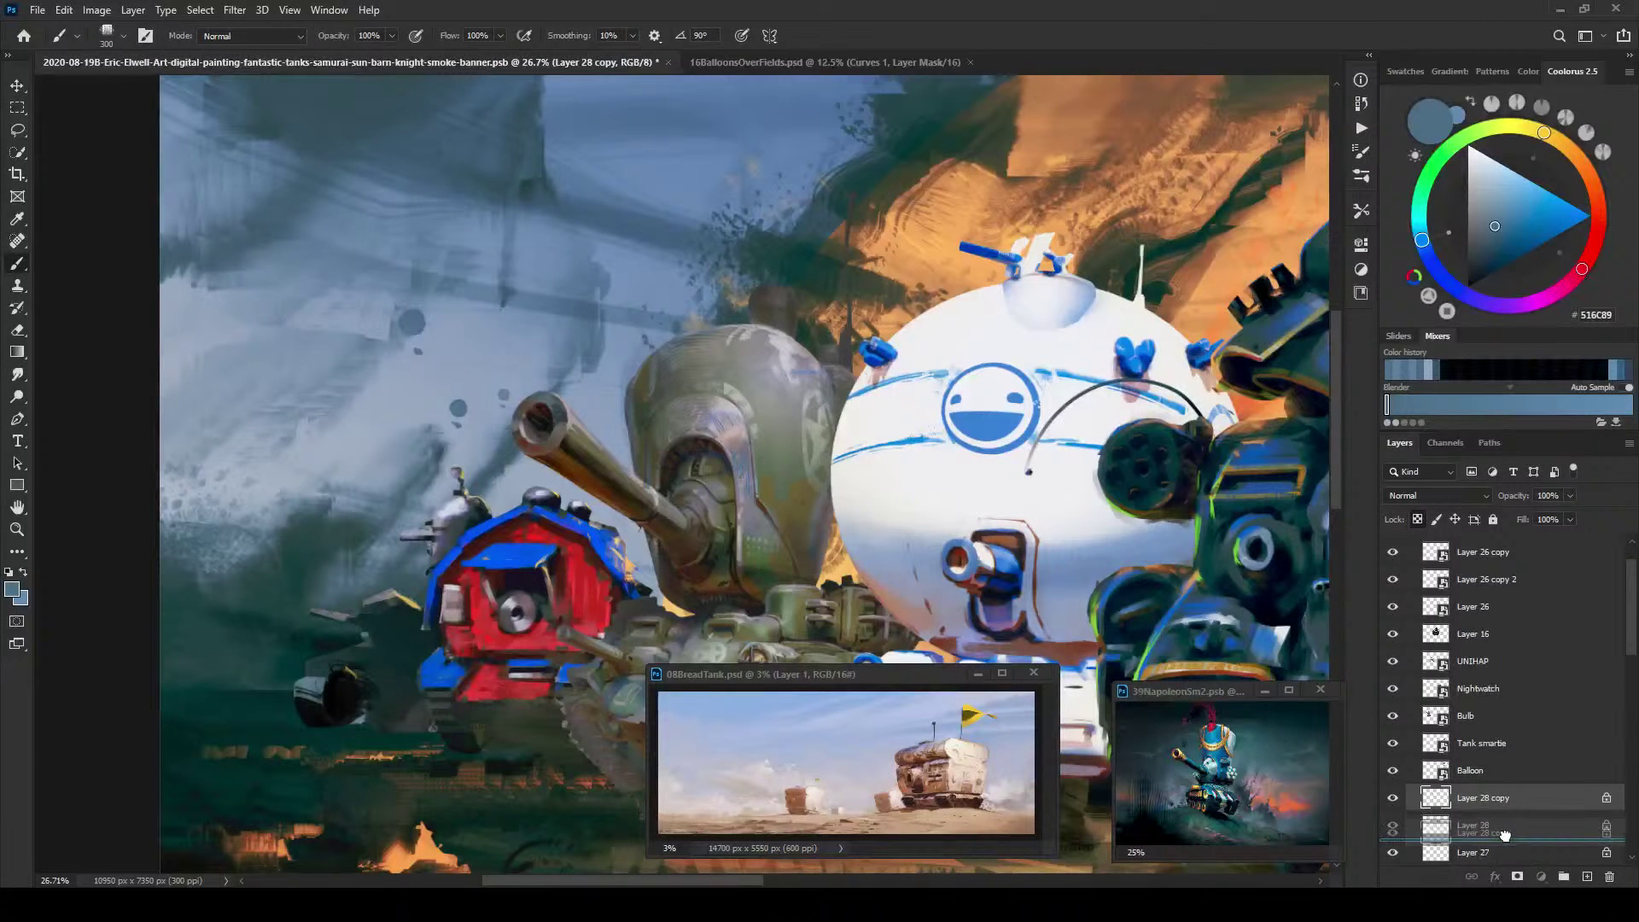
Step: Place Layer 27 above Layer 28 copy and touch up its balloon with darker blues sampled from the sky
drag(1500, 847, 1506, 806)
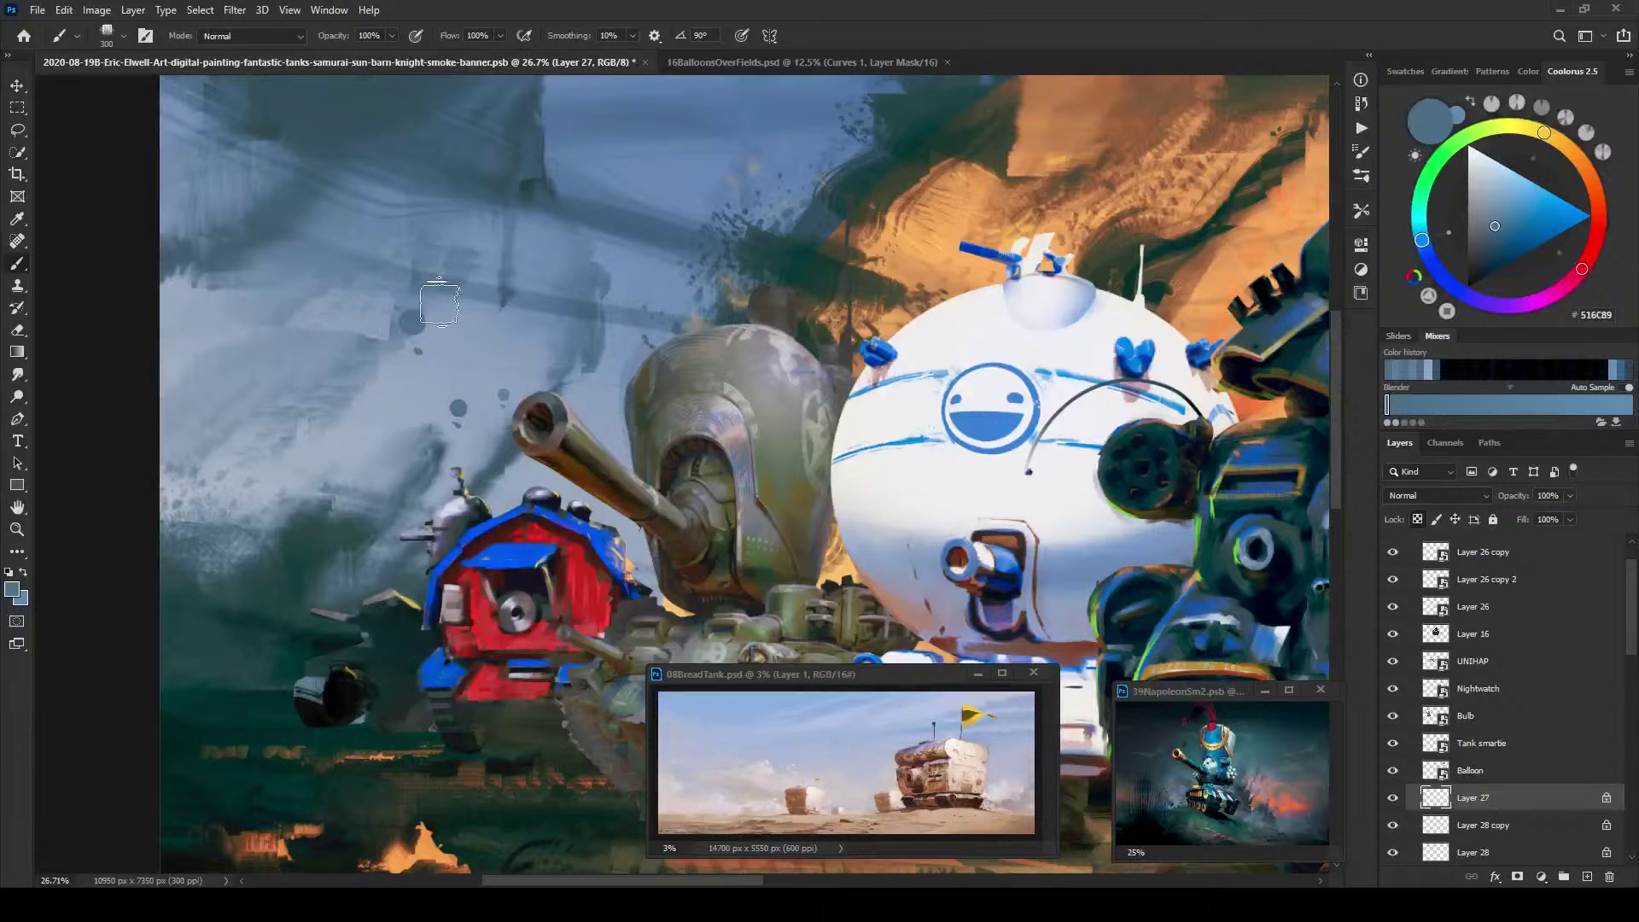
alt+click(521, 193)
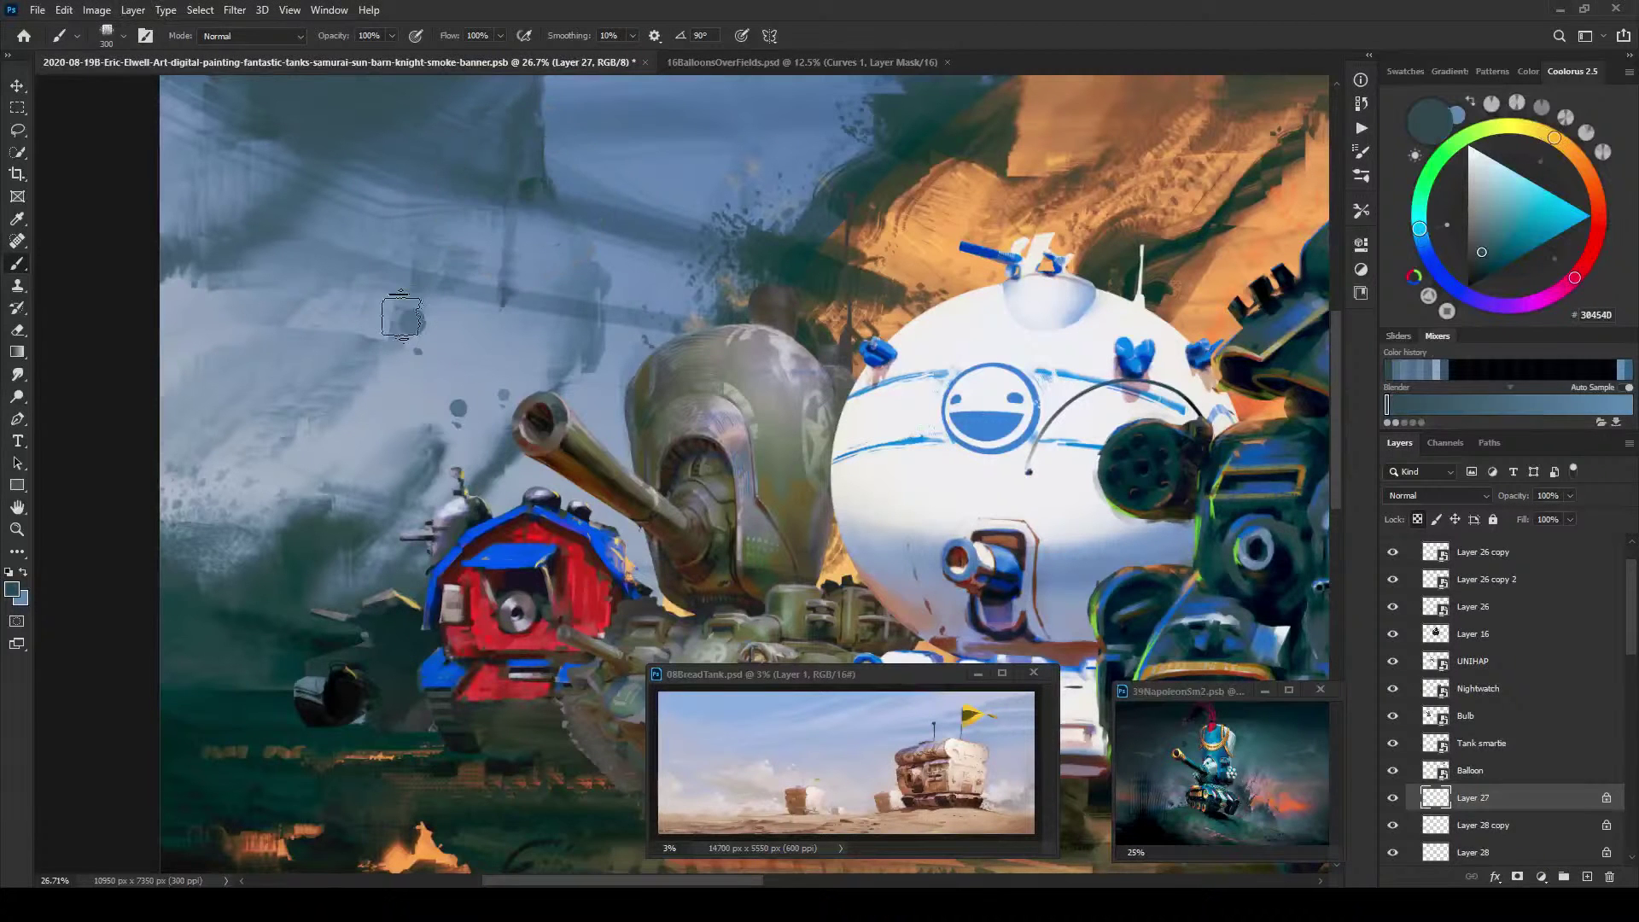
alt+click(420, 312)
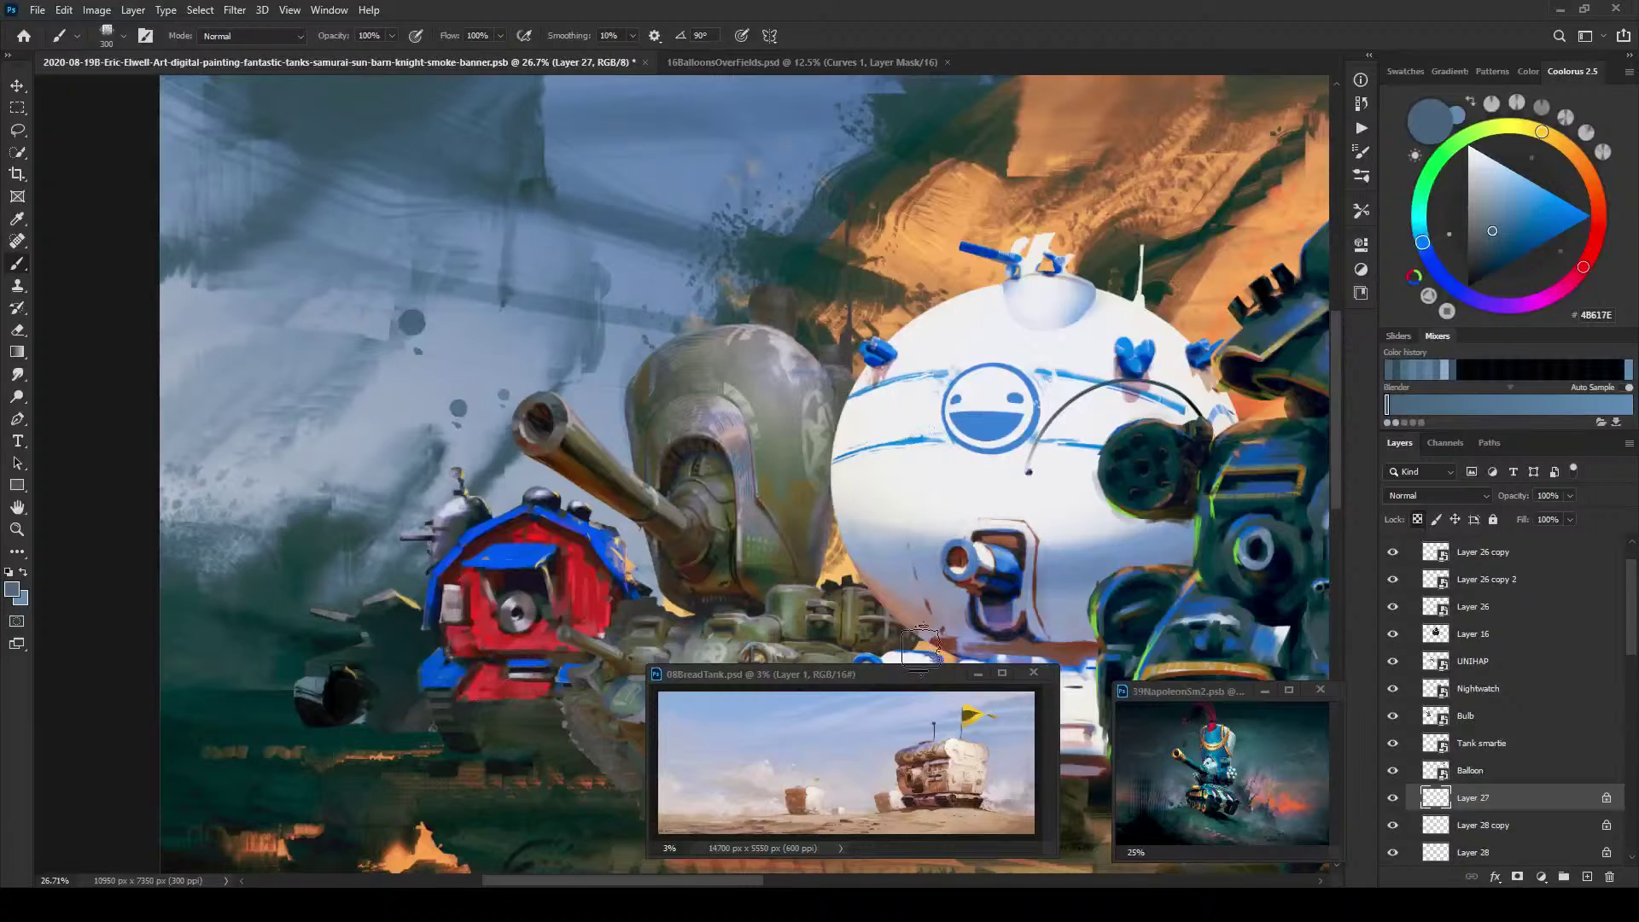
Step: Select the red-barreled tank on the Tank smartie layer and shift it slightly toward the banner's right edge
scroll(1007, 505, down, 6)
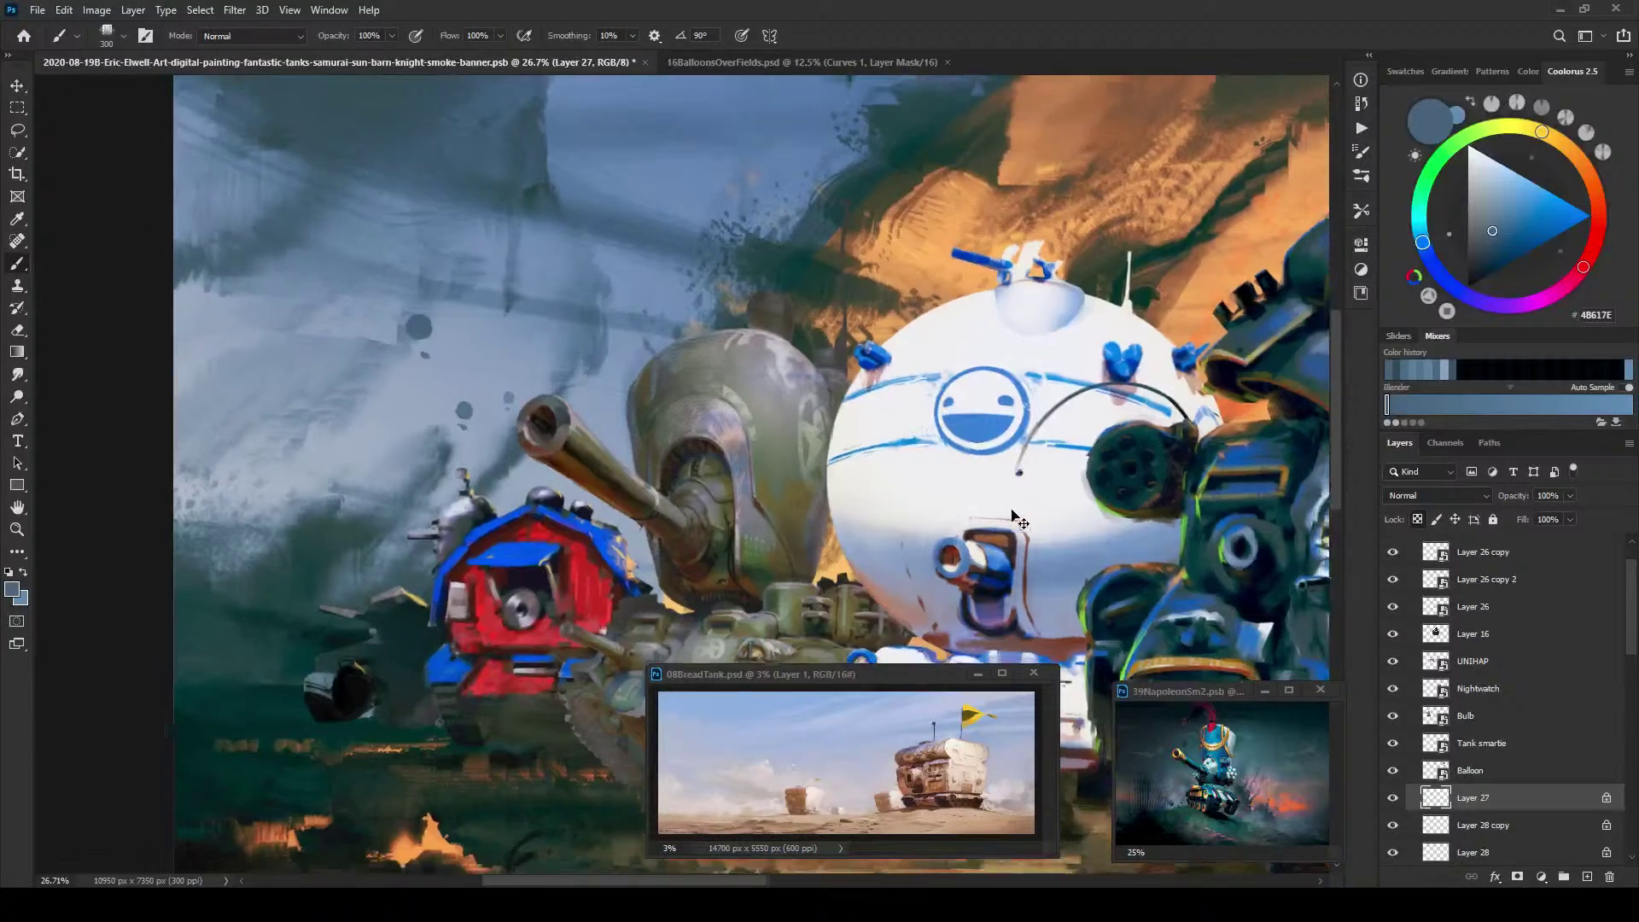
scroll(979, 602, down, 1)
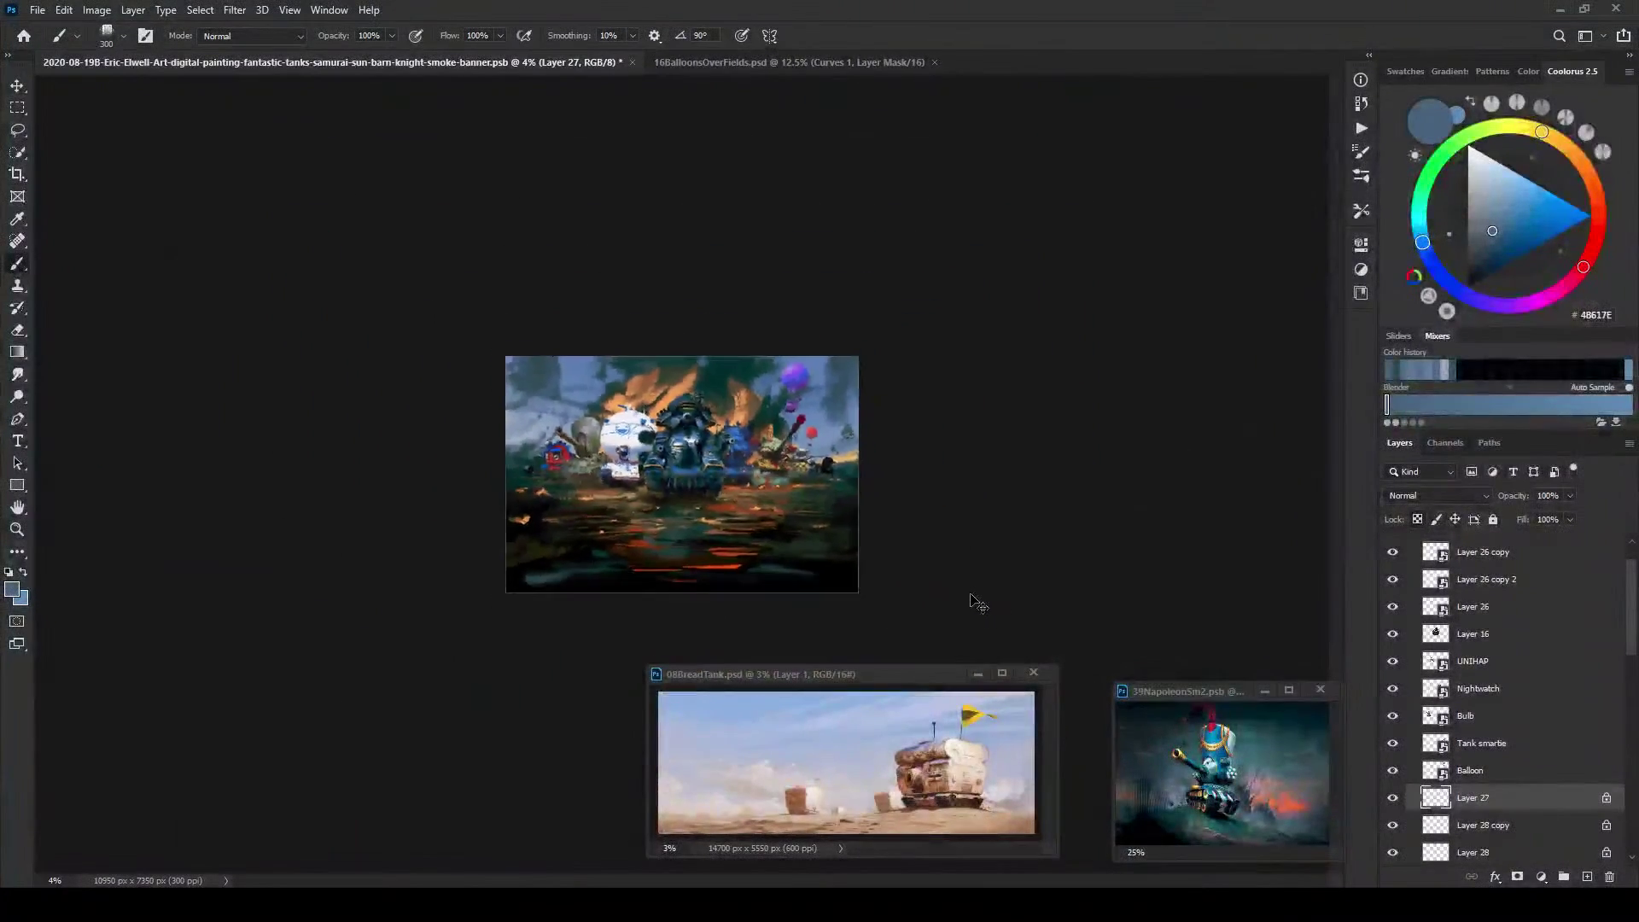
scroll(979, 602, up, 4)
scroll(979, 602, down, 1)
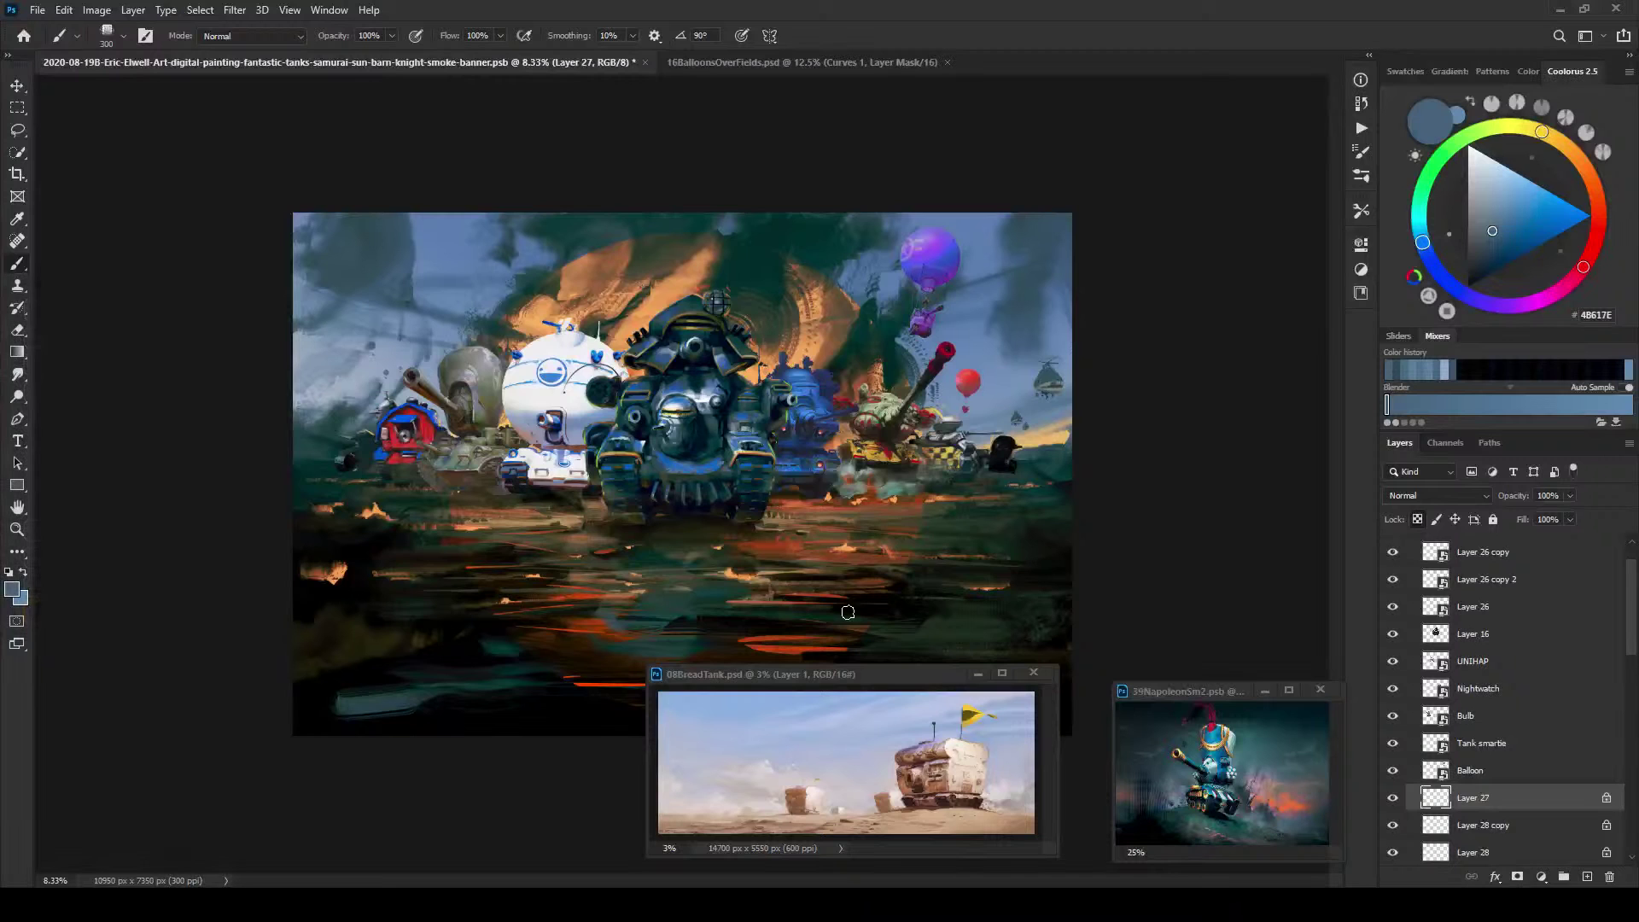
key(v)
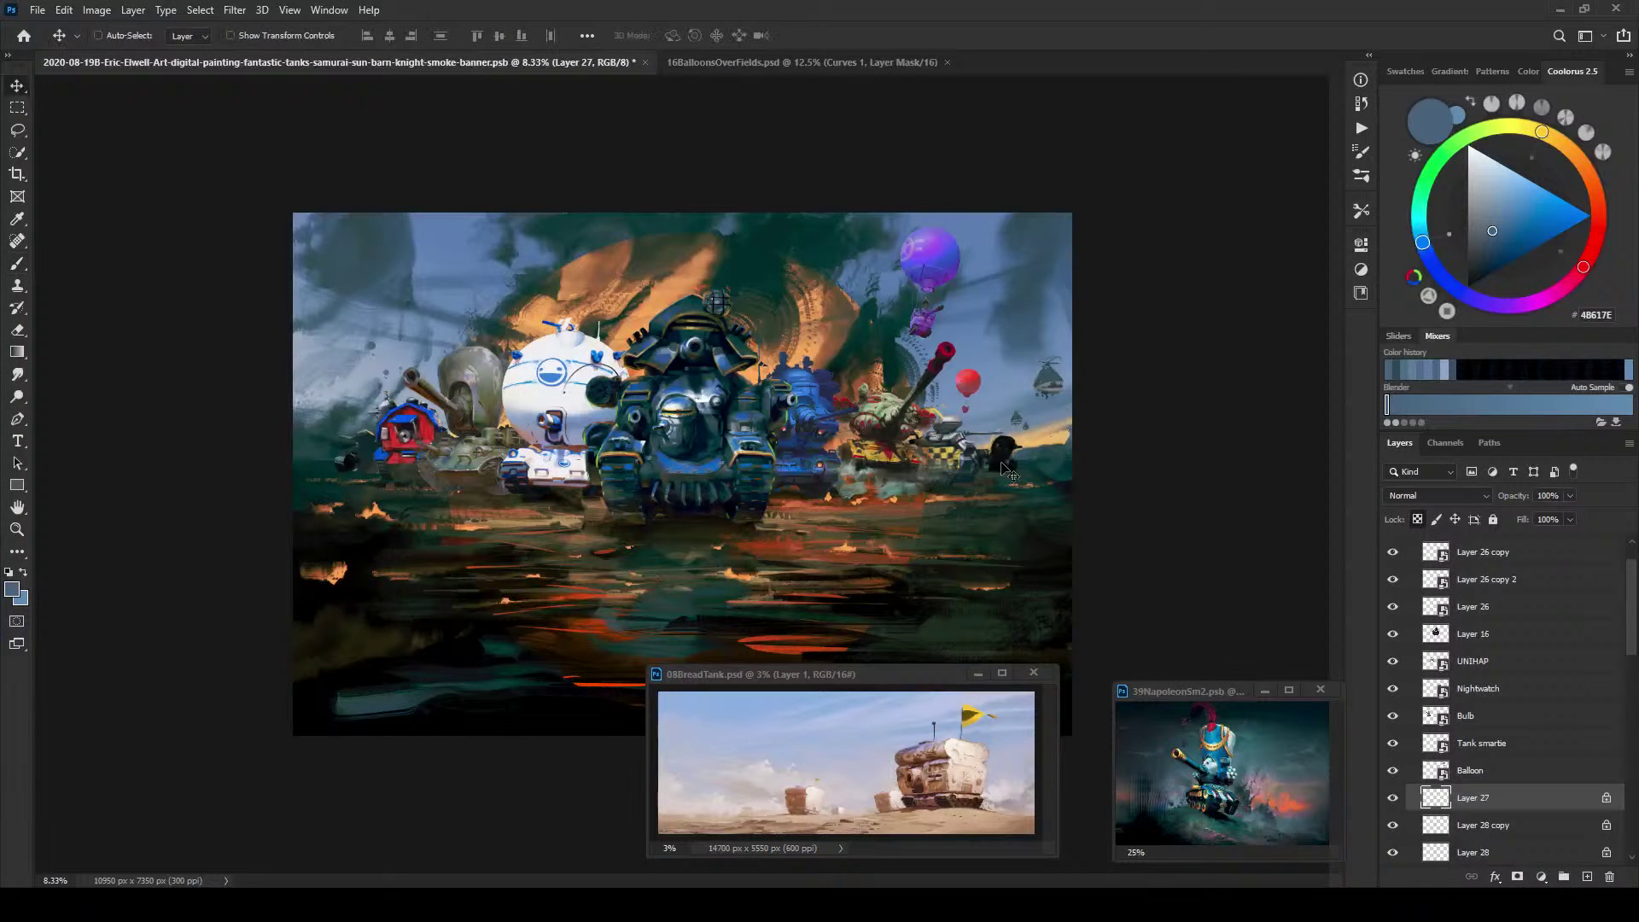
ctrl+click(887, 426)
drag(888, 426, 906, 460)
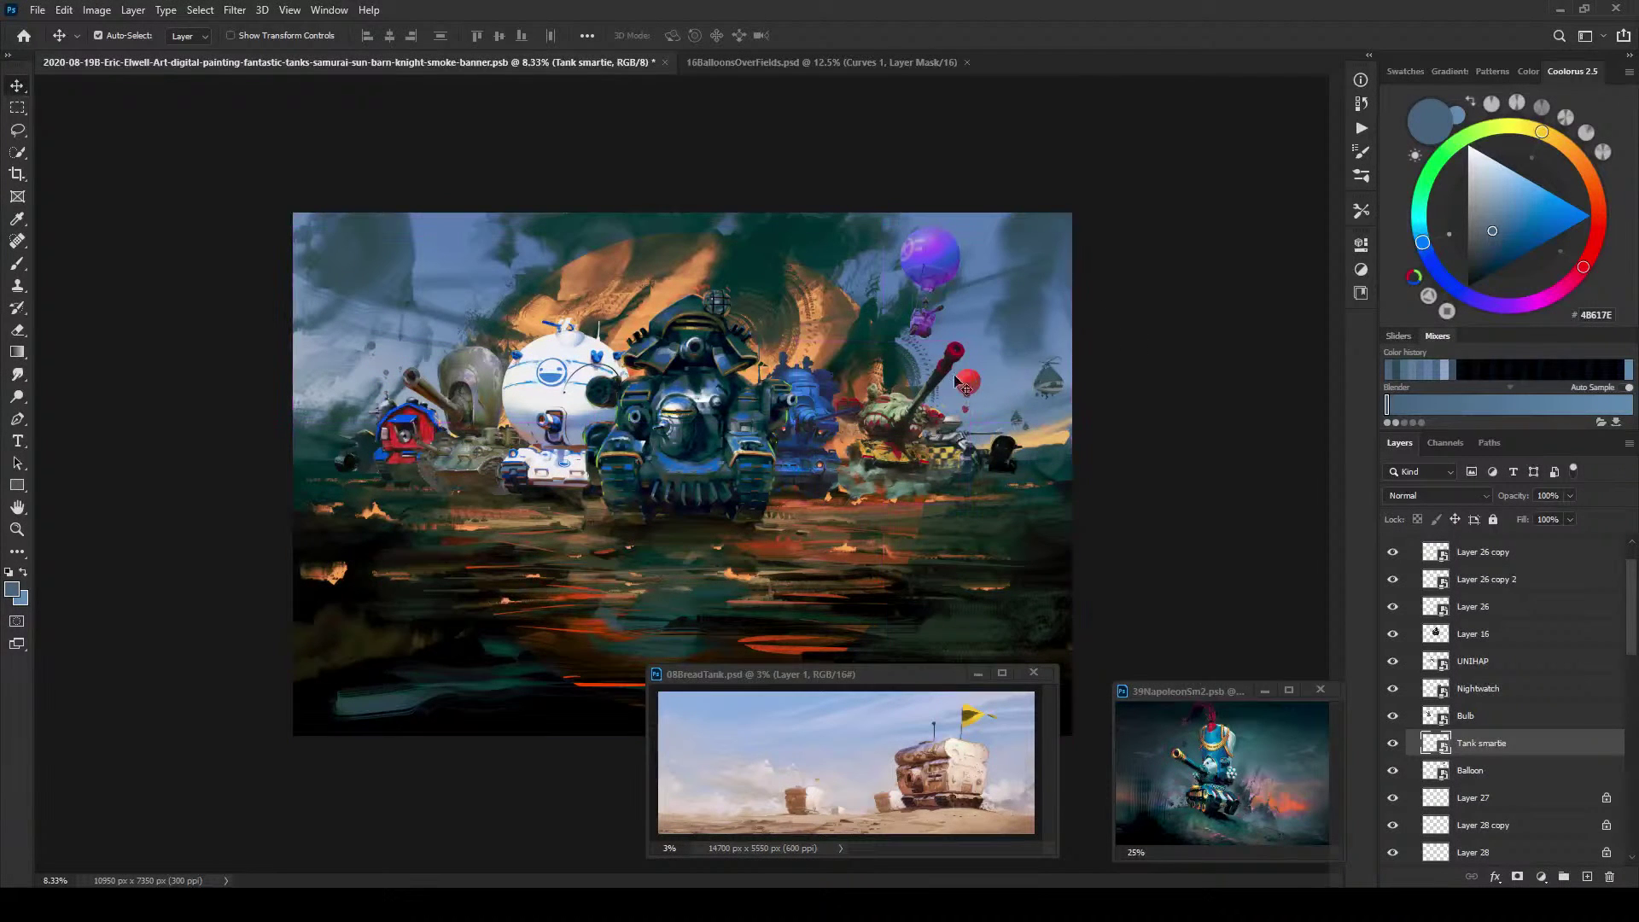
Step: Scale the Tank smartie layer to 80.72% and position it near the banner's right edge
key(ctrl+t)
drag(960, 339, 879, 417)
drag(866, 474, 1083, 139)
drag(975, 340, 913, 432)
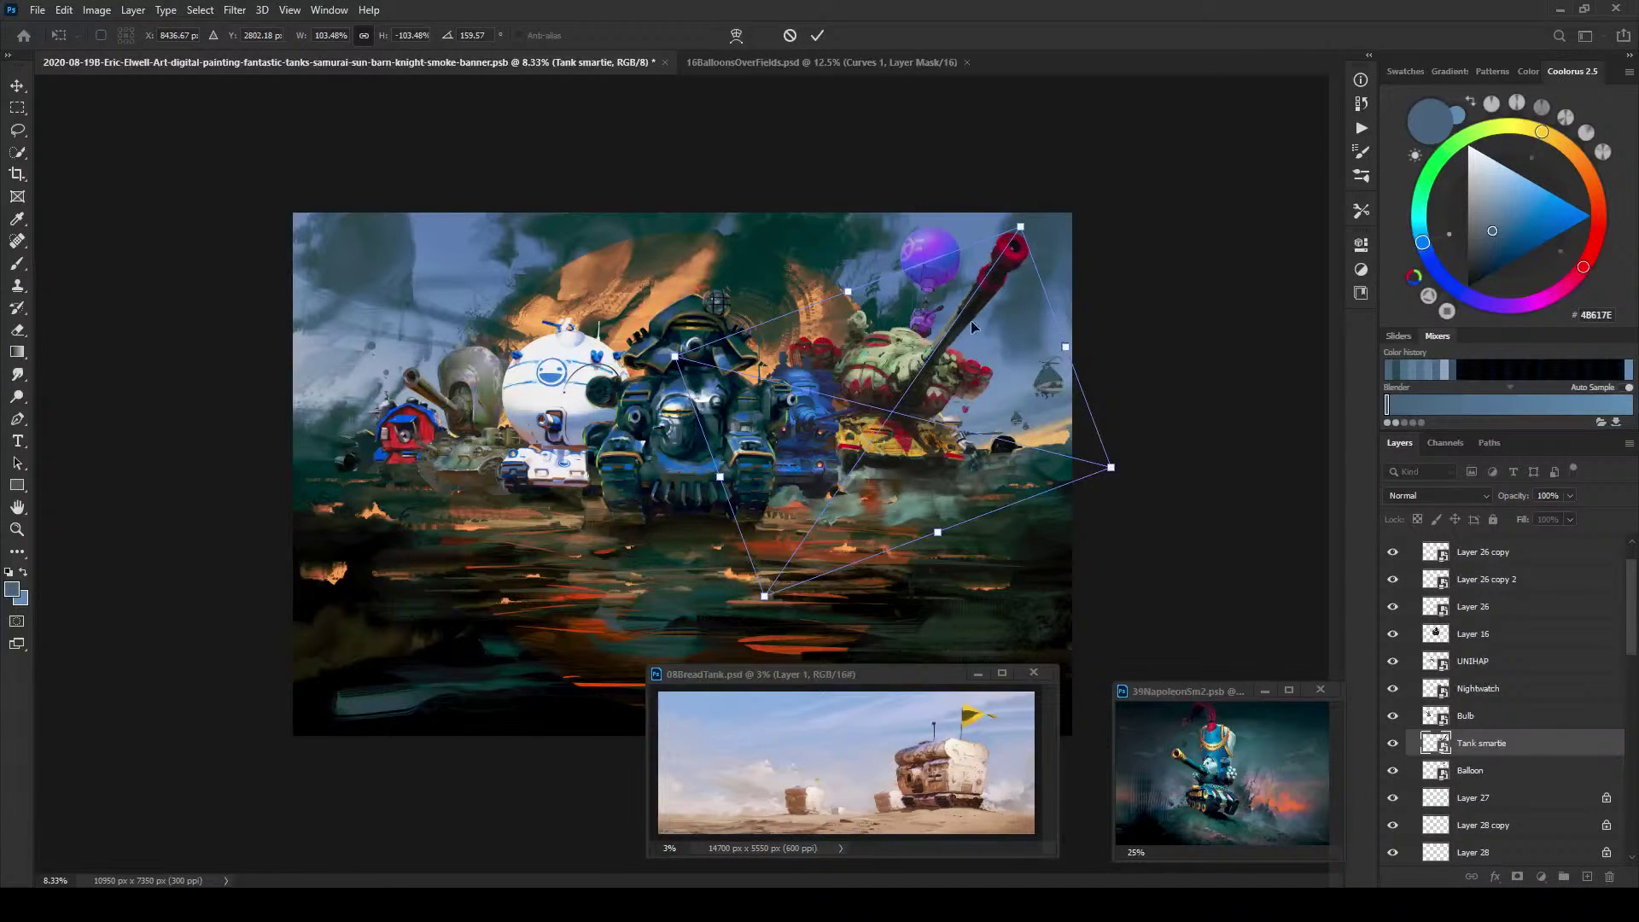
drag(1024, 227, 1068, 205)
drag(978, 343, 1009, 384)
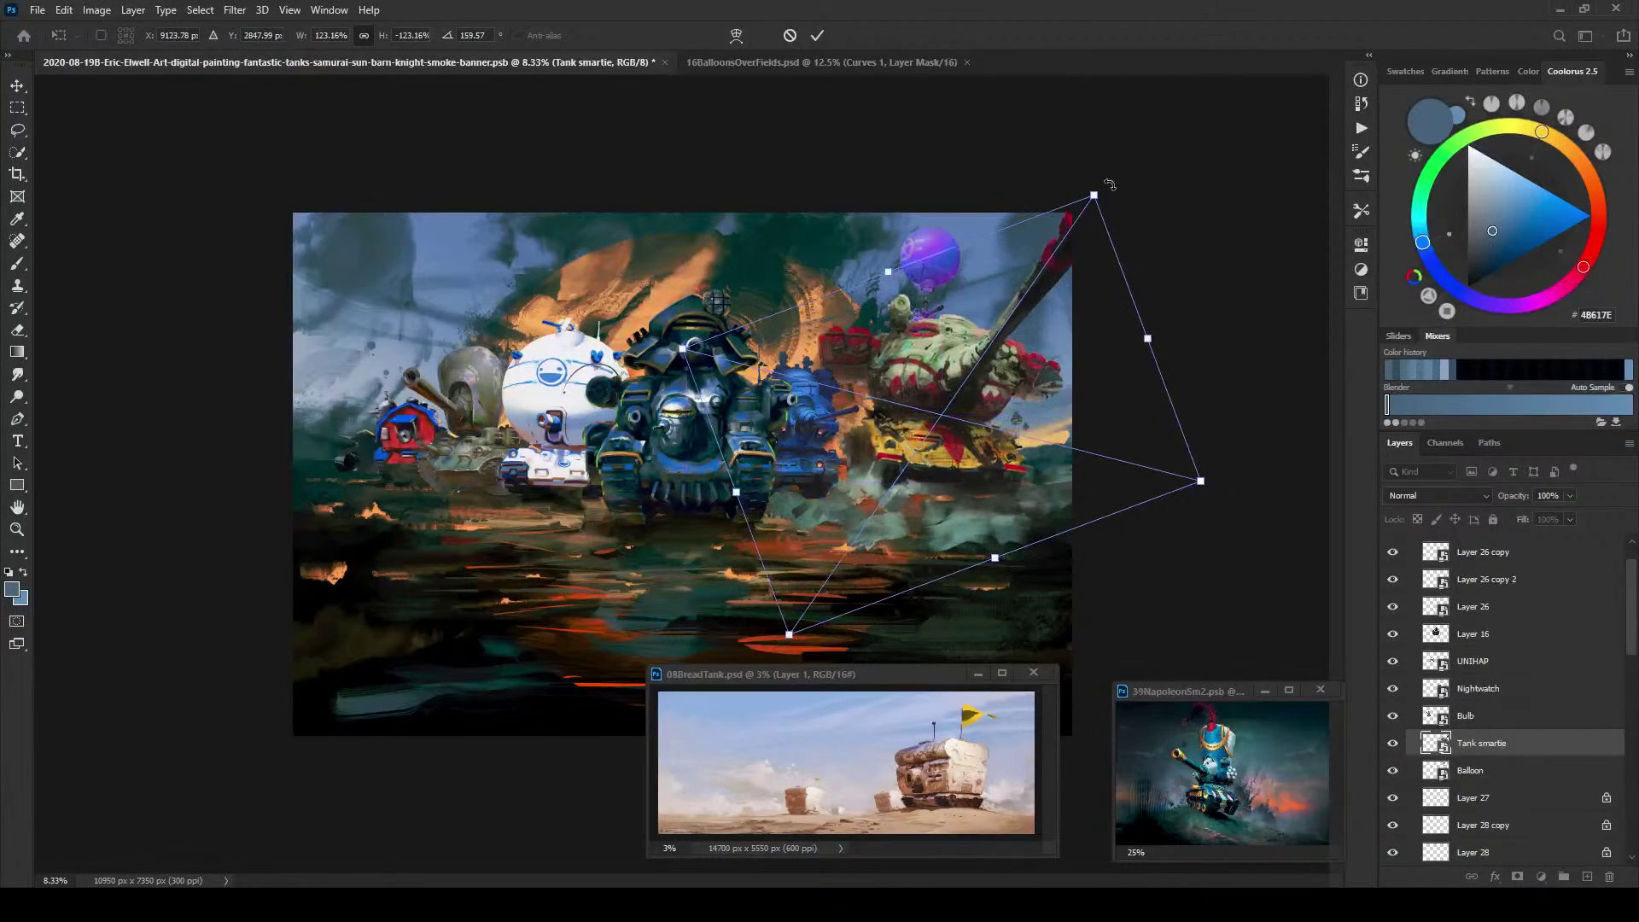
drag(1098, 197, 861, 447)
drag(860, 446, 997, 438)
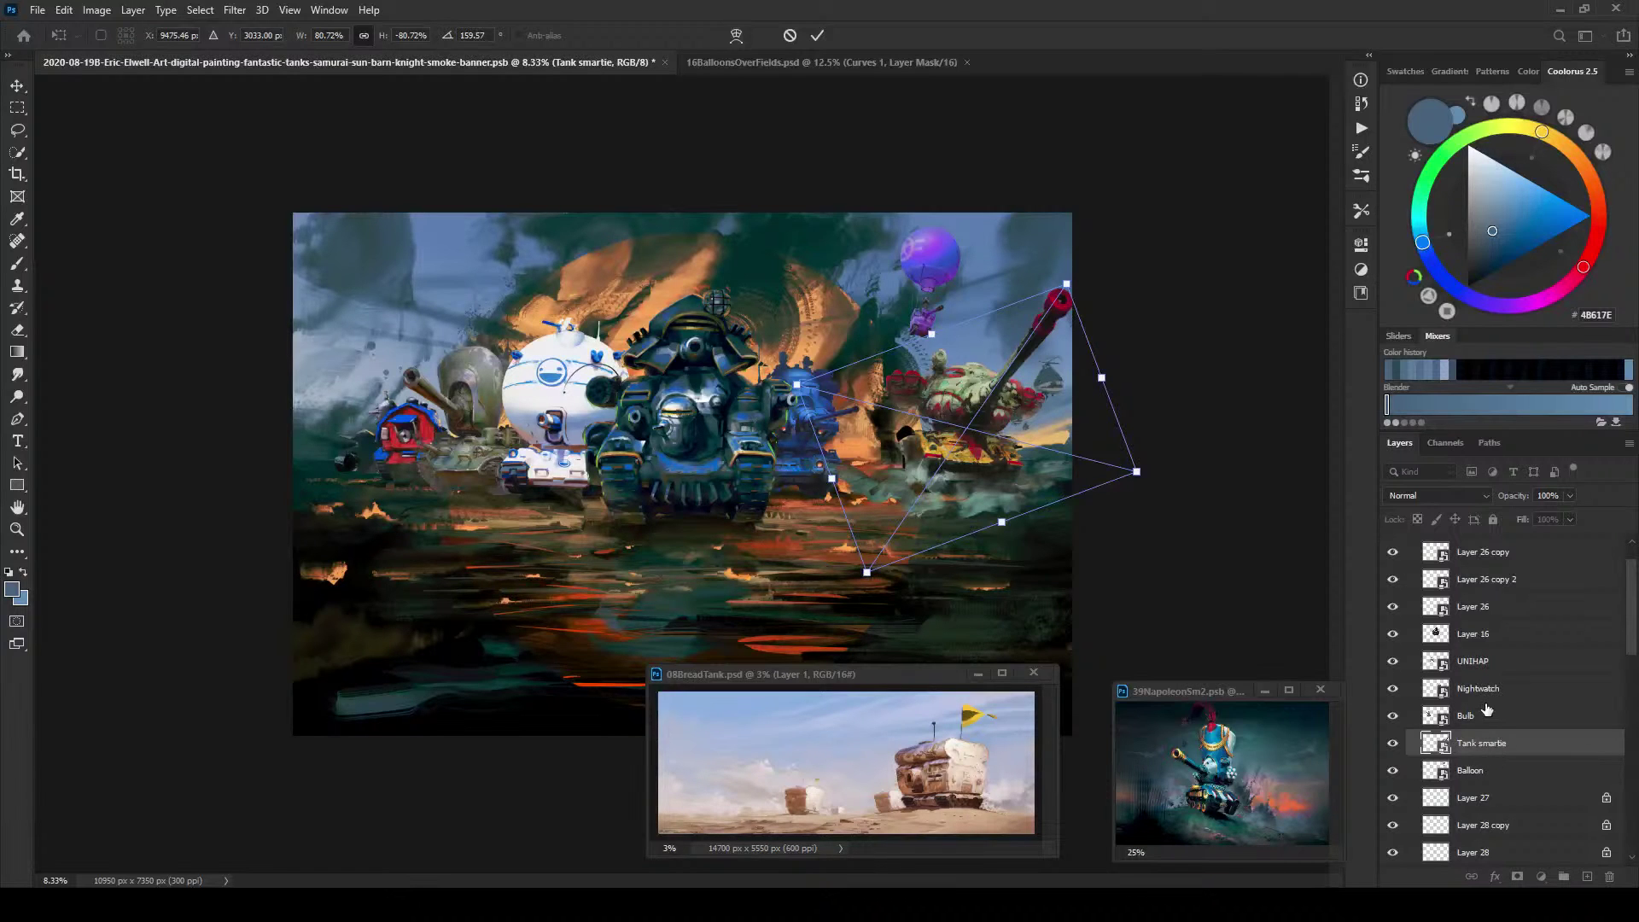
key(Return)
Step: Move the yellow checkered tank on Layer 21 toward the banner's right edge, clear of the Tank smartie tank
drag(977, 419, 1015, 452)
ctrl+click(1016, 452)
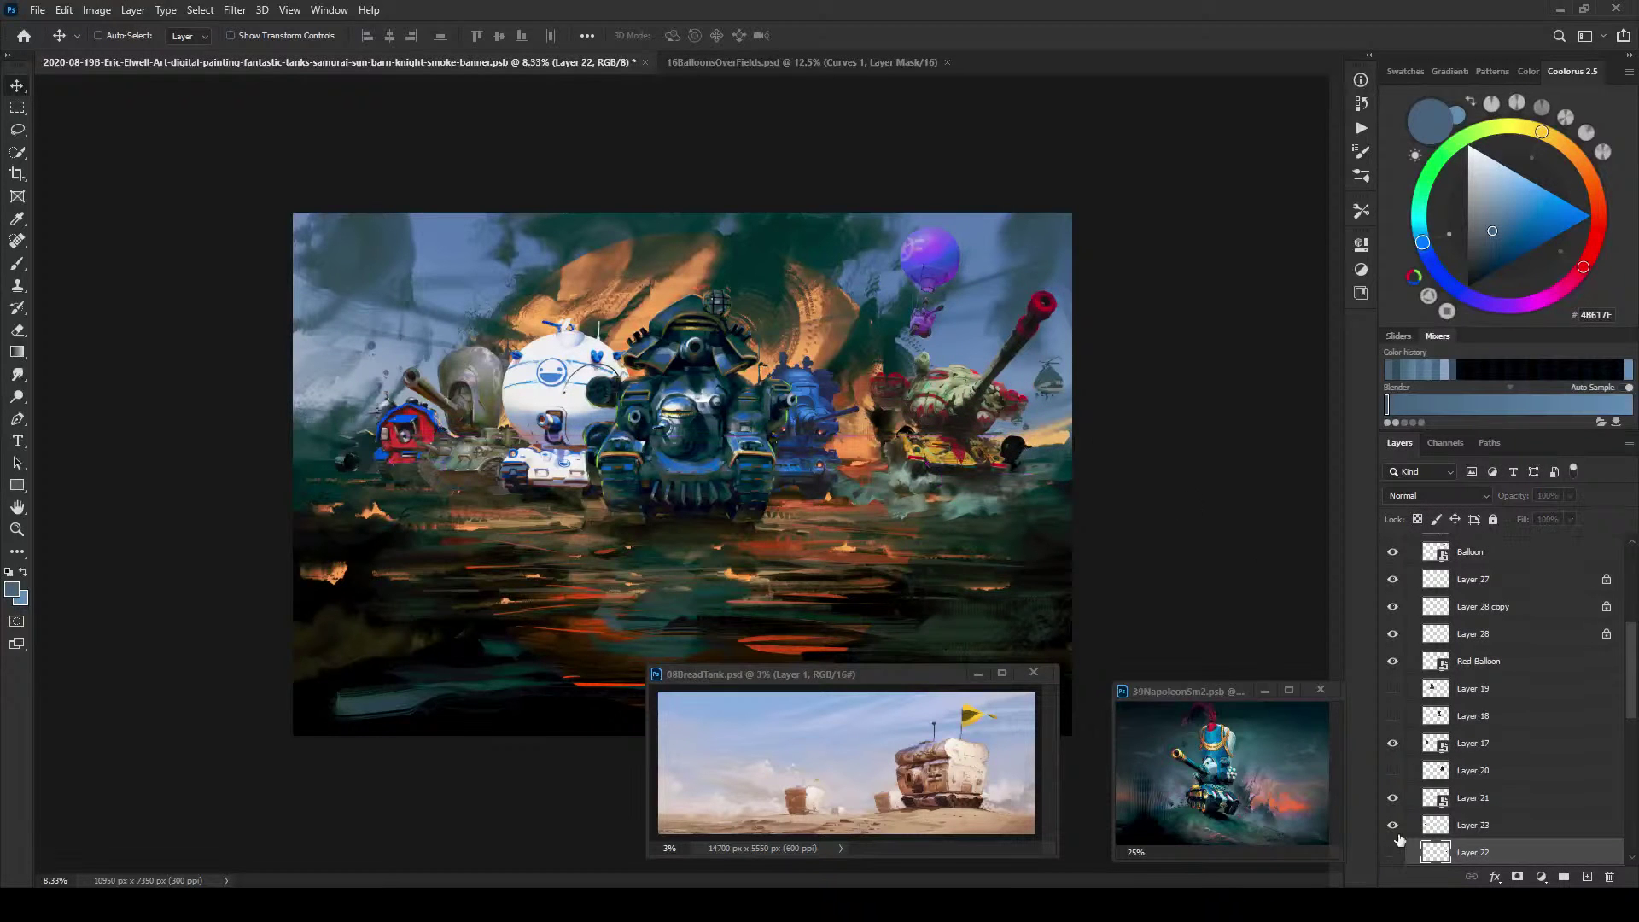
click(1393, 851)
click(1404, 828)
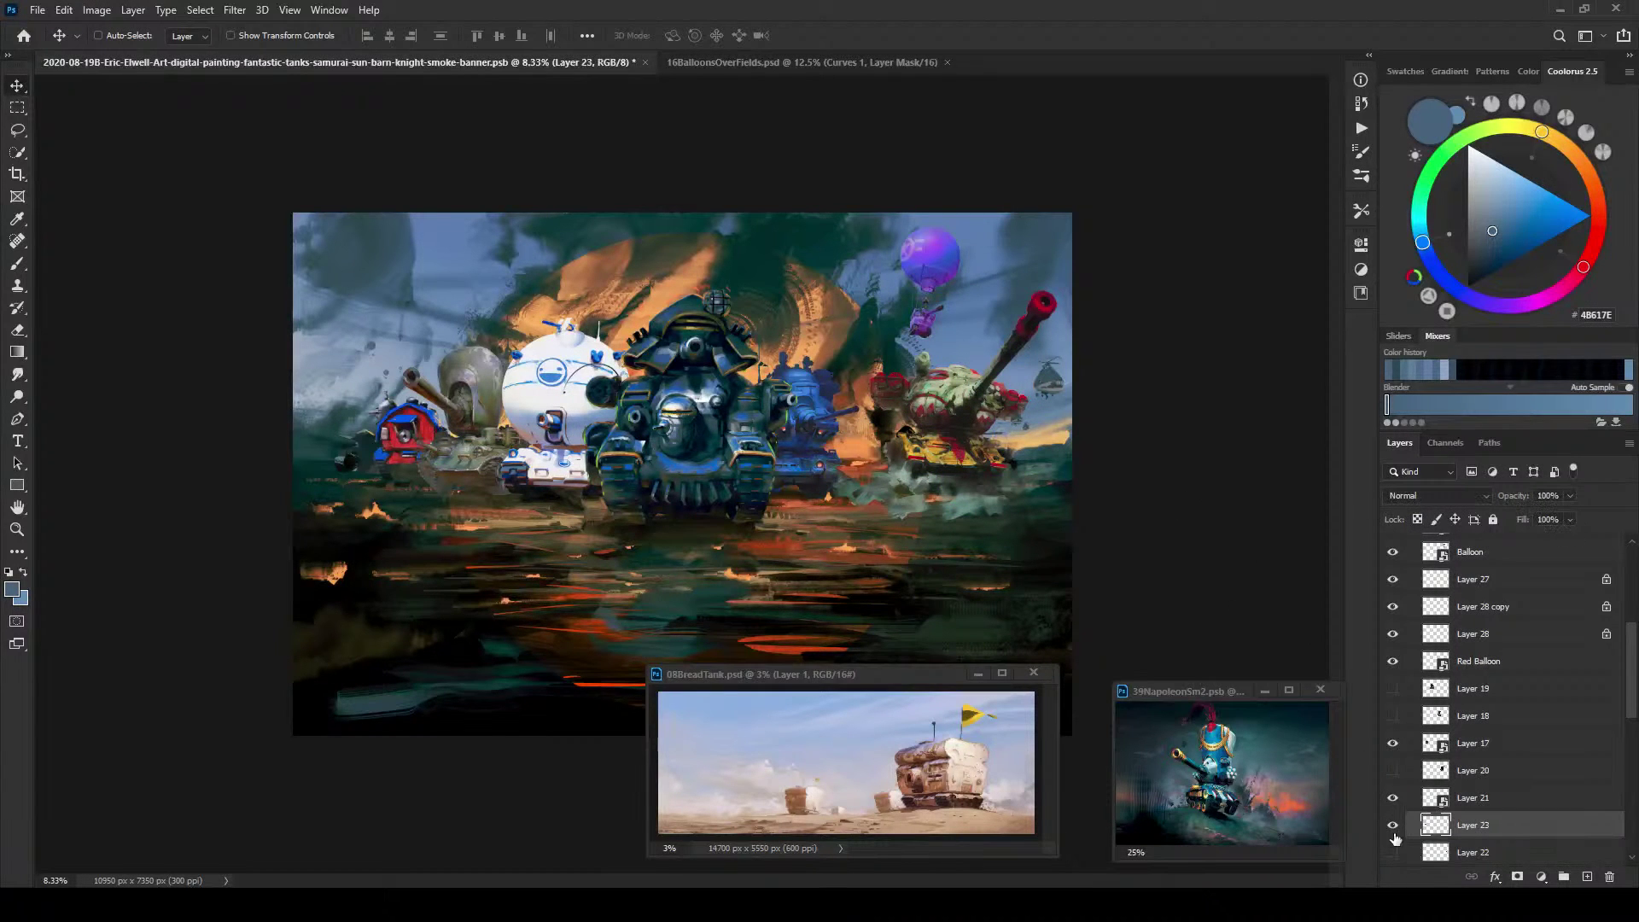
click(1443, 798)
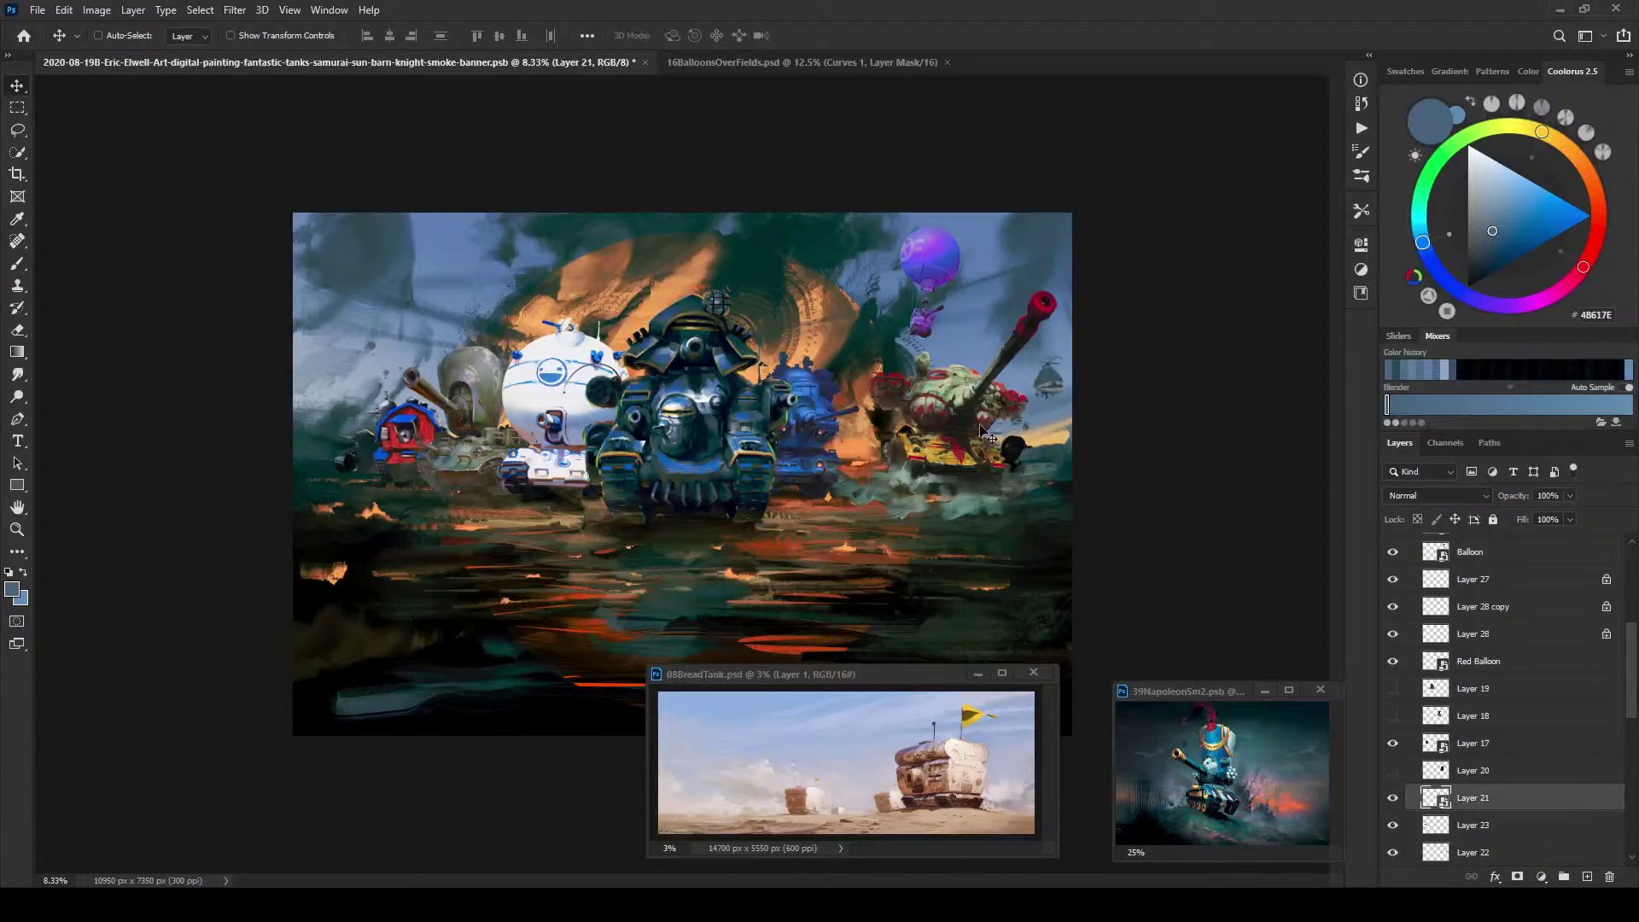
drag(960, 461, 1036, 524)
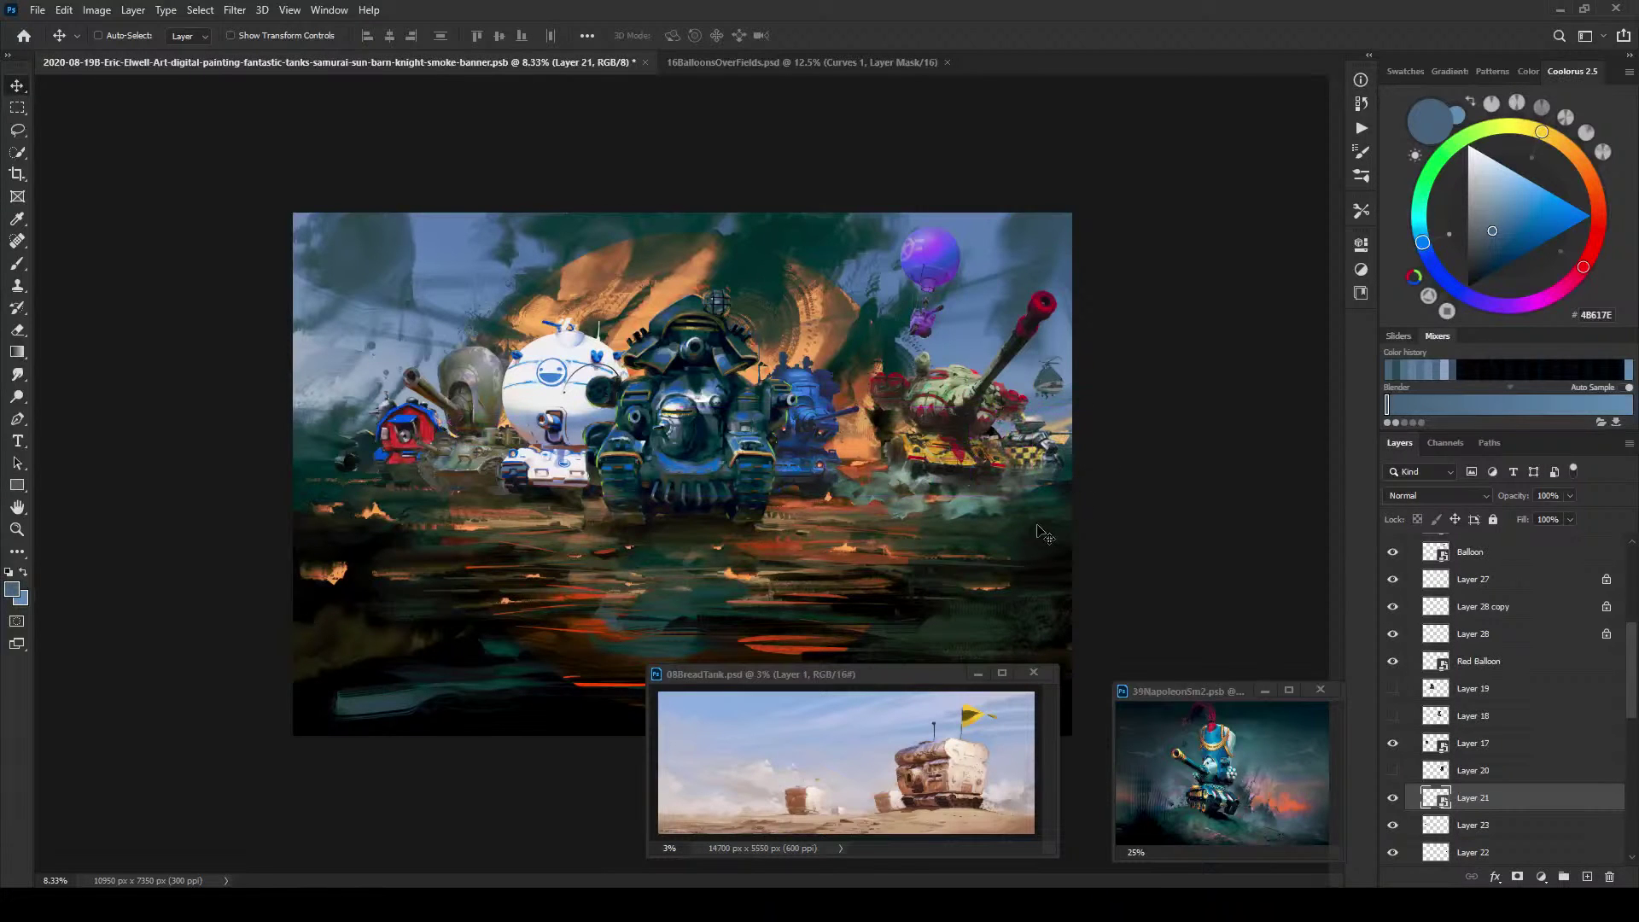
Step: Swap the Tank smartie and Bulb tanks to opposite sides of the banner, flipping both horizontally
mouse_move(960, 476)
mouse_down()
mouse_move(909, 463)
mouse_move(944, 470)
mouse_up()
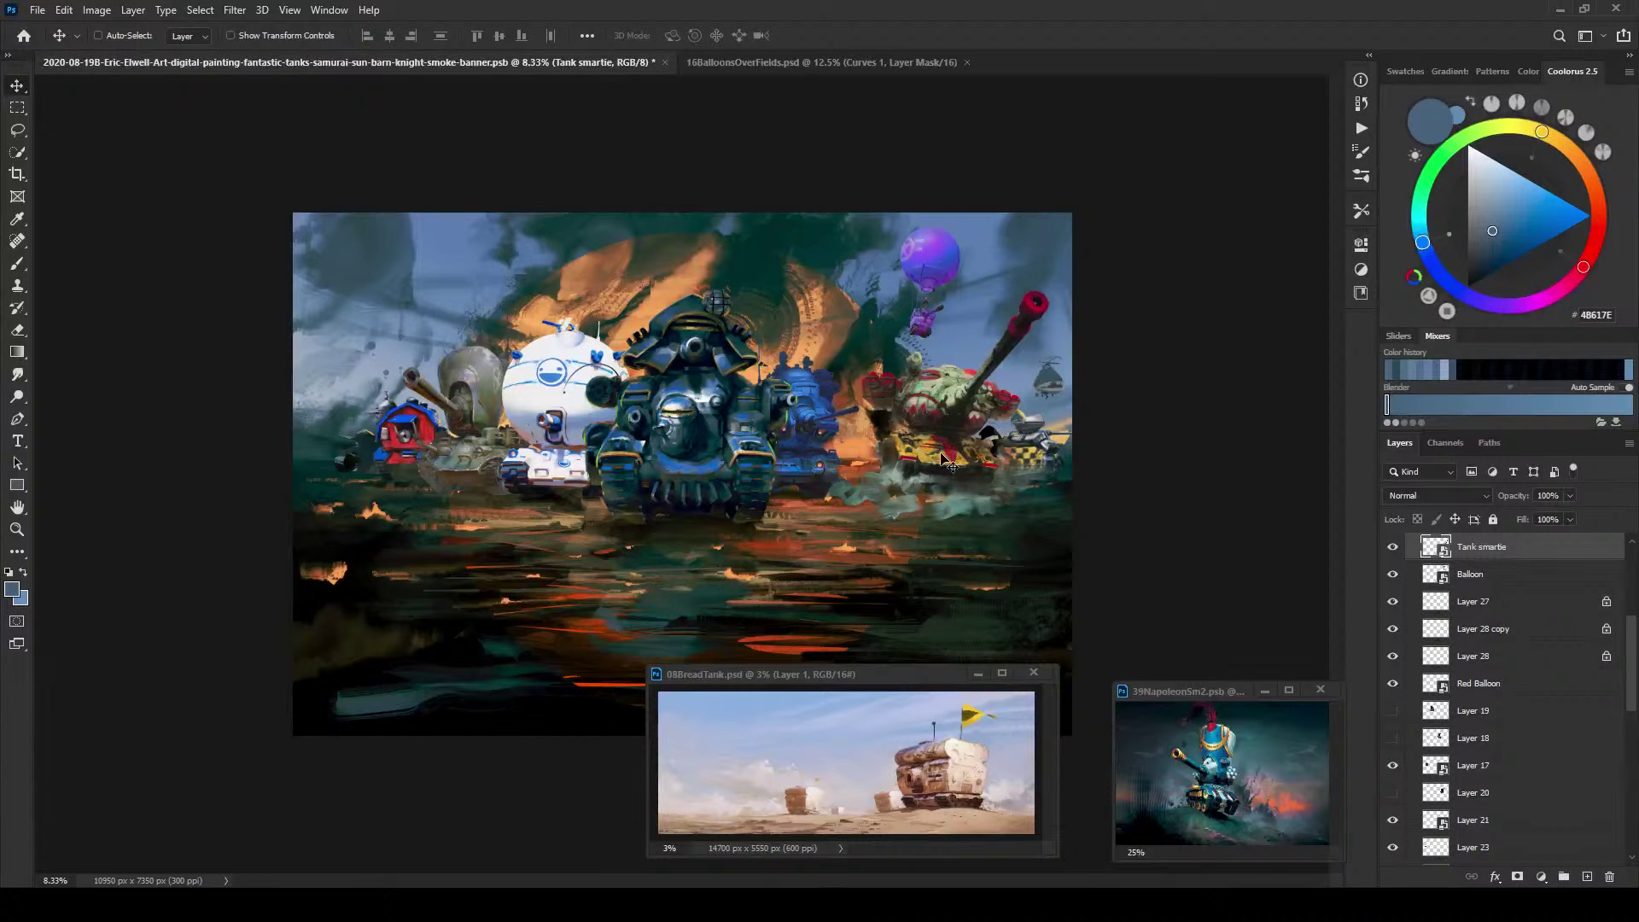
drag(943, 460, 493, 503)
key(ctrl+shift+h)
ctrl+click(512, 415)
drag(512, 415, 928, 472)
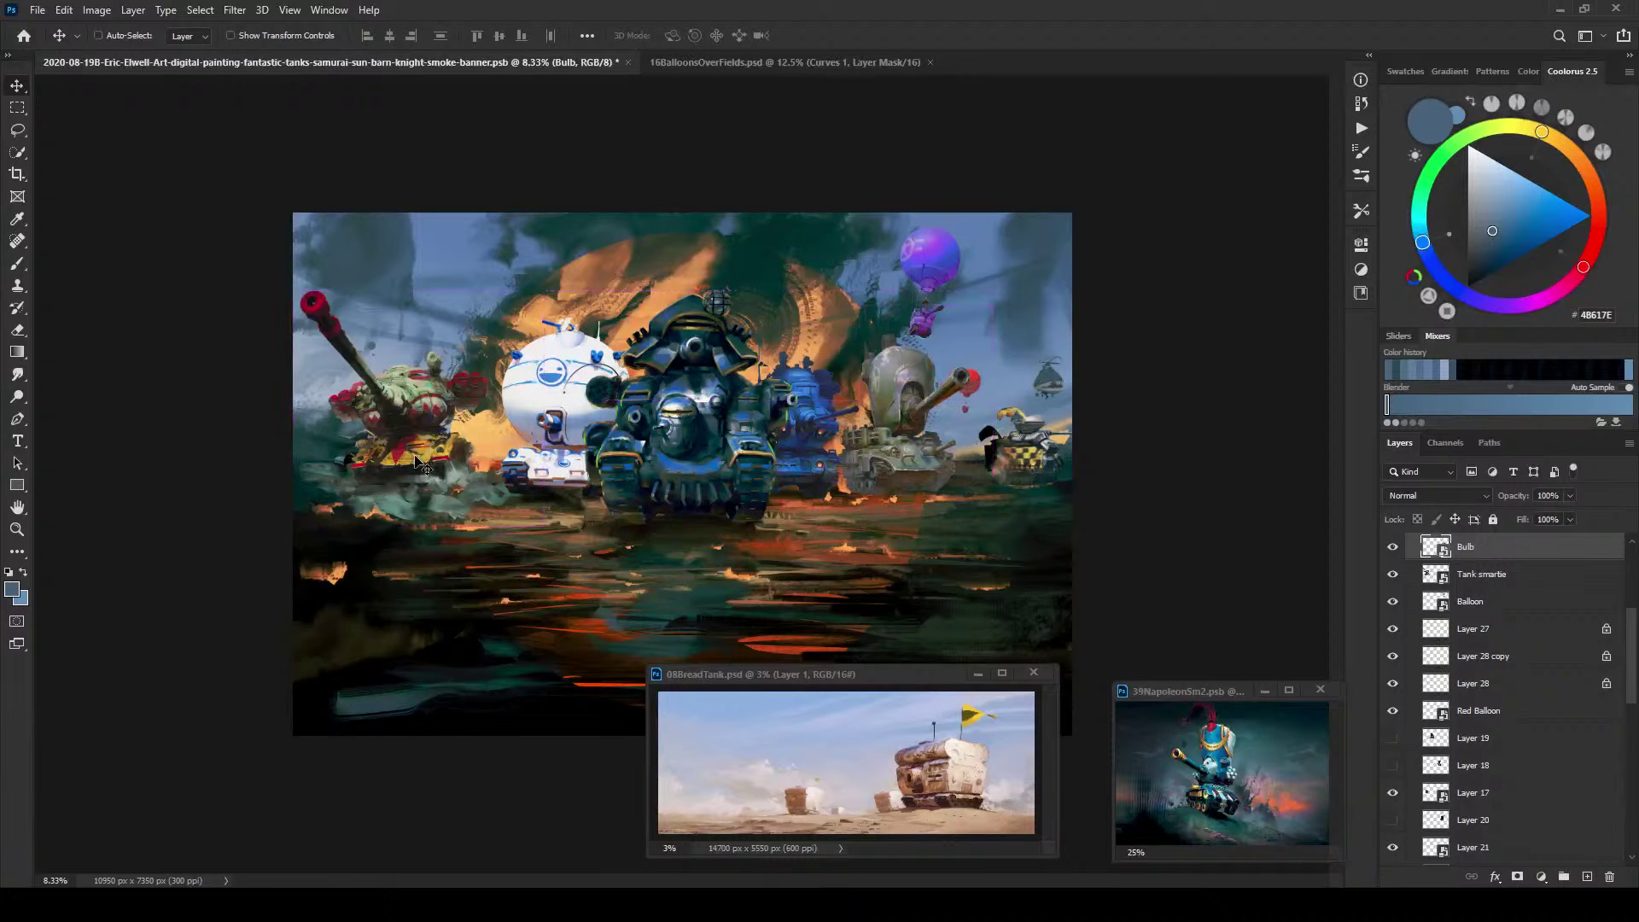
Step: Place the barn tank between the Tank smartie and white balloon tanks, and shift the Layer 23 piece toward the left edge
mouse_move(424, 460)
mouse_down()
mouse_move(391, 458)
mouse_move(519, 443)
mouse_move(425, 466)
mouse_up()
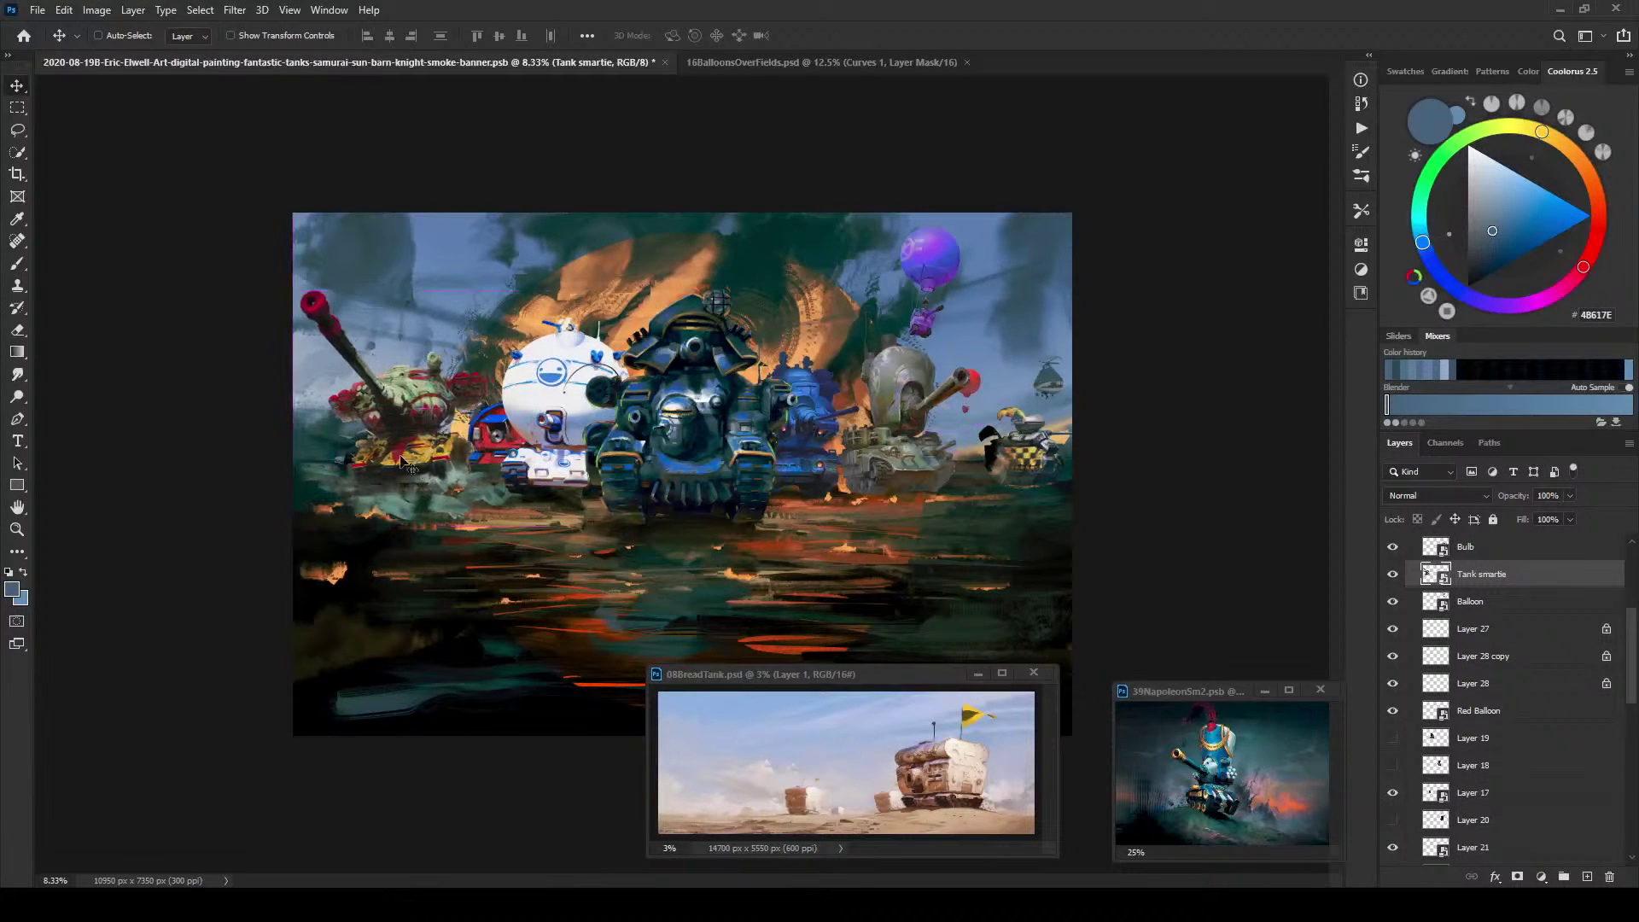
ctrl+click(359, 440)
drag(359, 440, 324, 441)
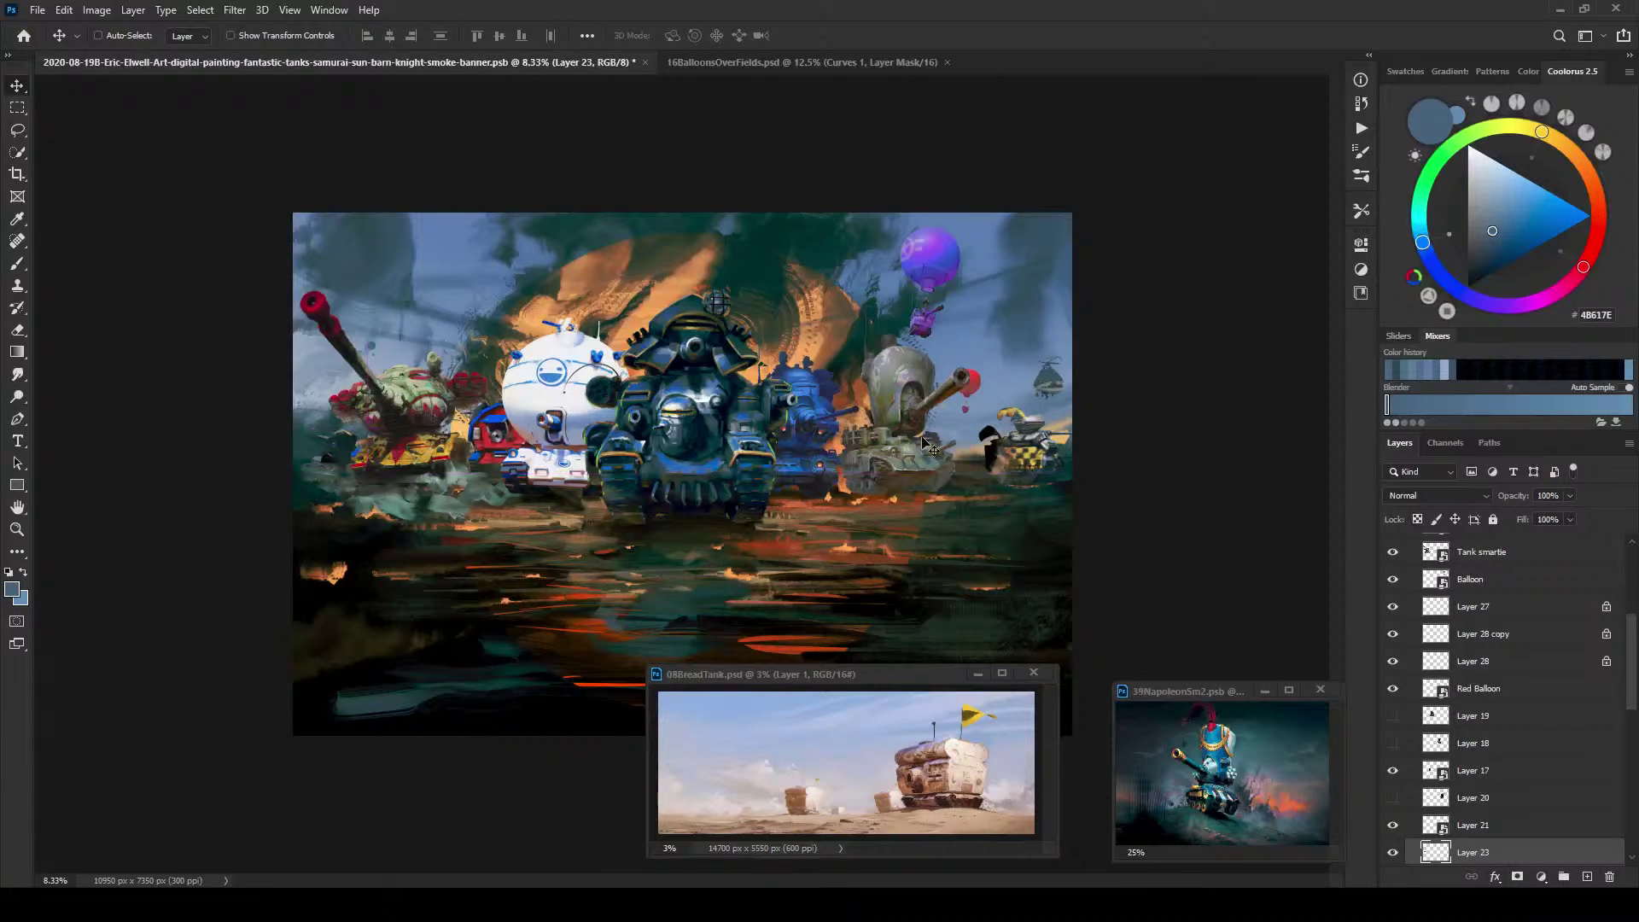
Step: Scale the Bulb tank down to 51.61% and position it between the blue tank and the red balloon
drag(927, 468, 937, 433)
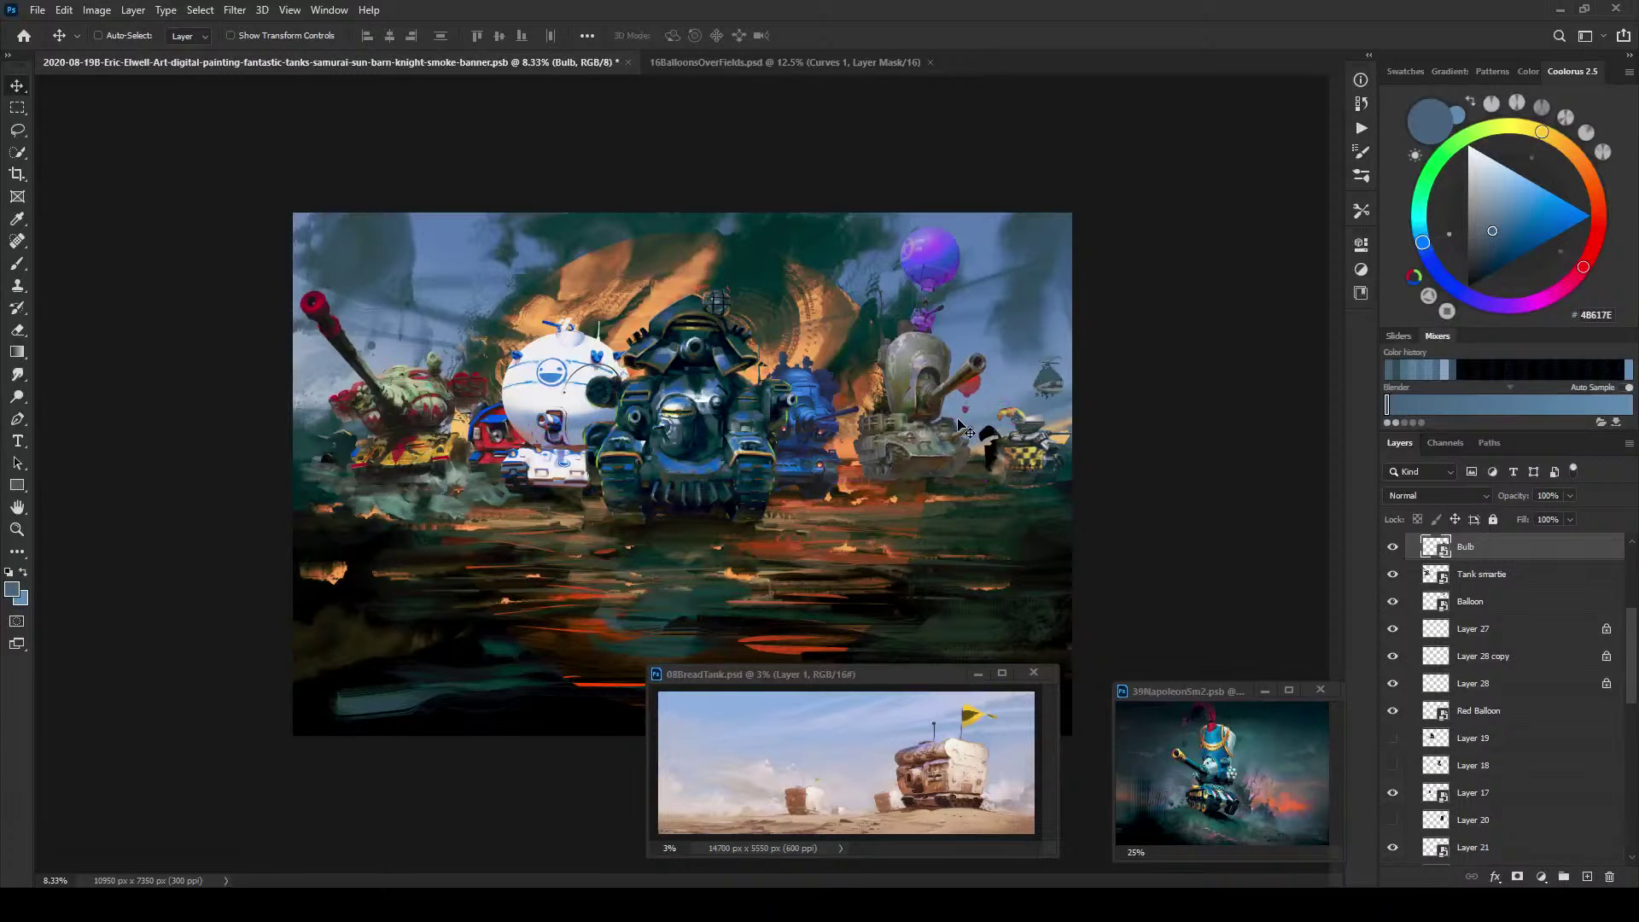
key(ctrl+t)
drag(993, 294, 944, 395)
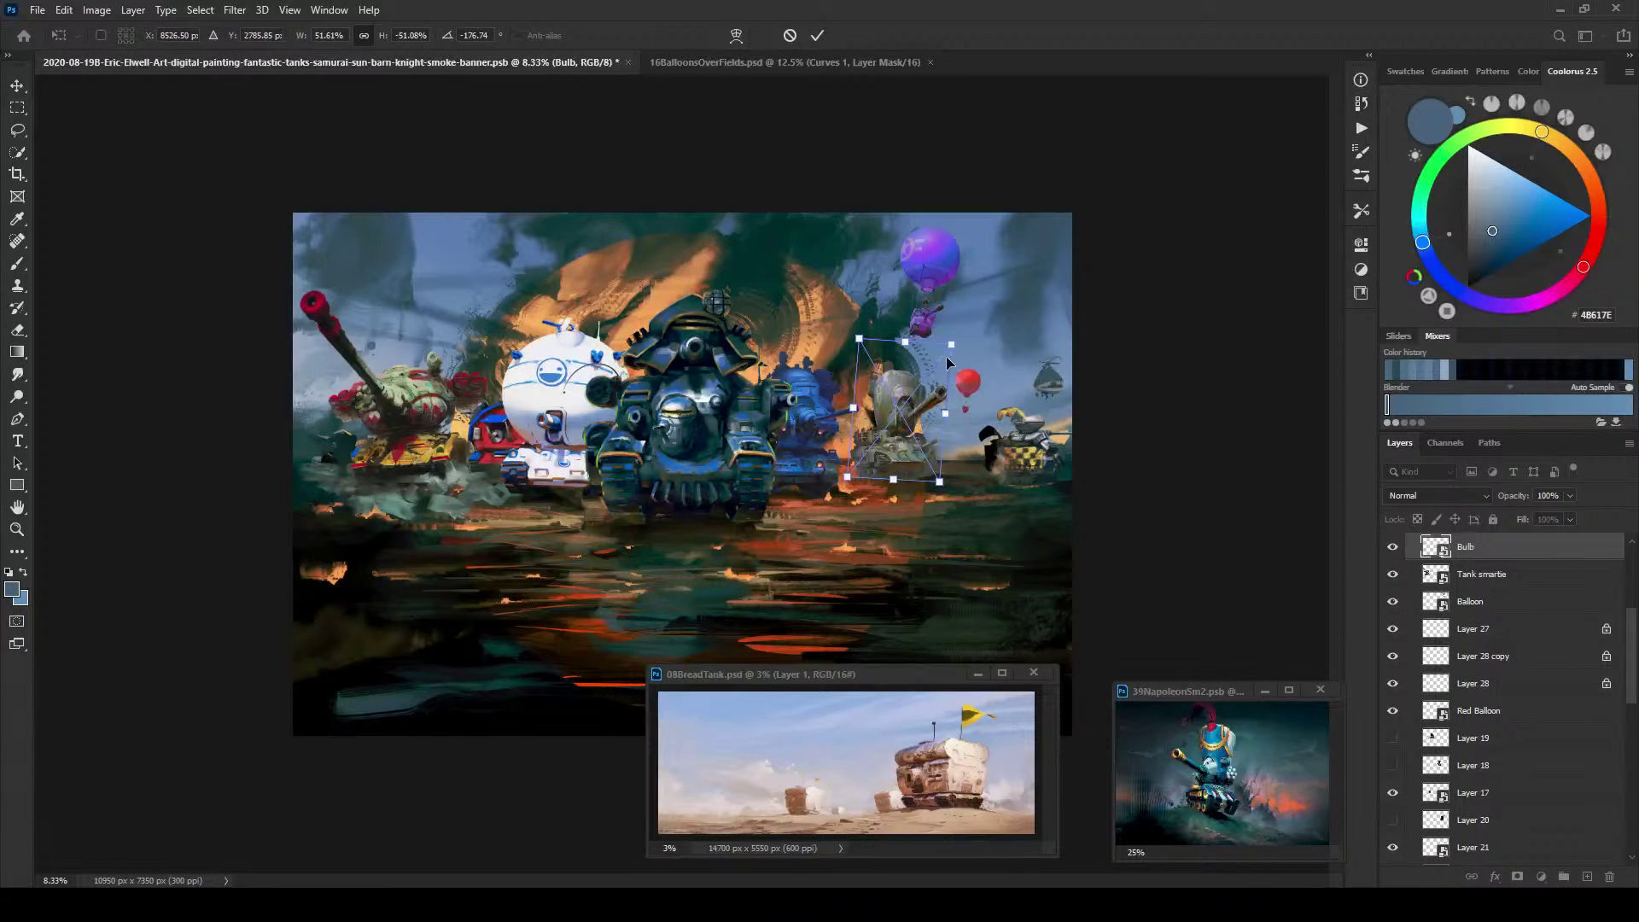
key(Return)
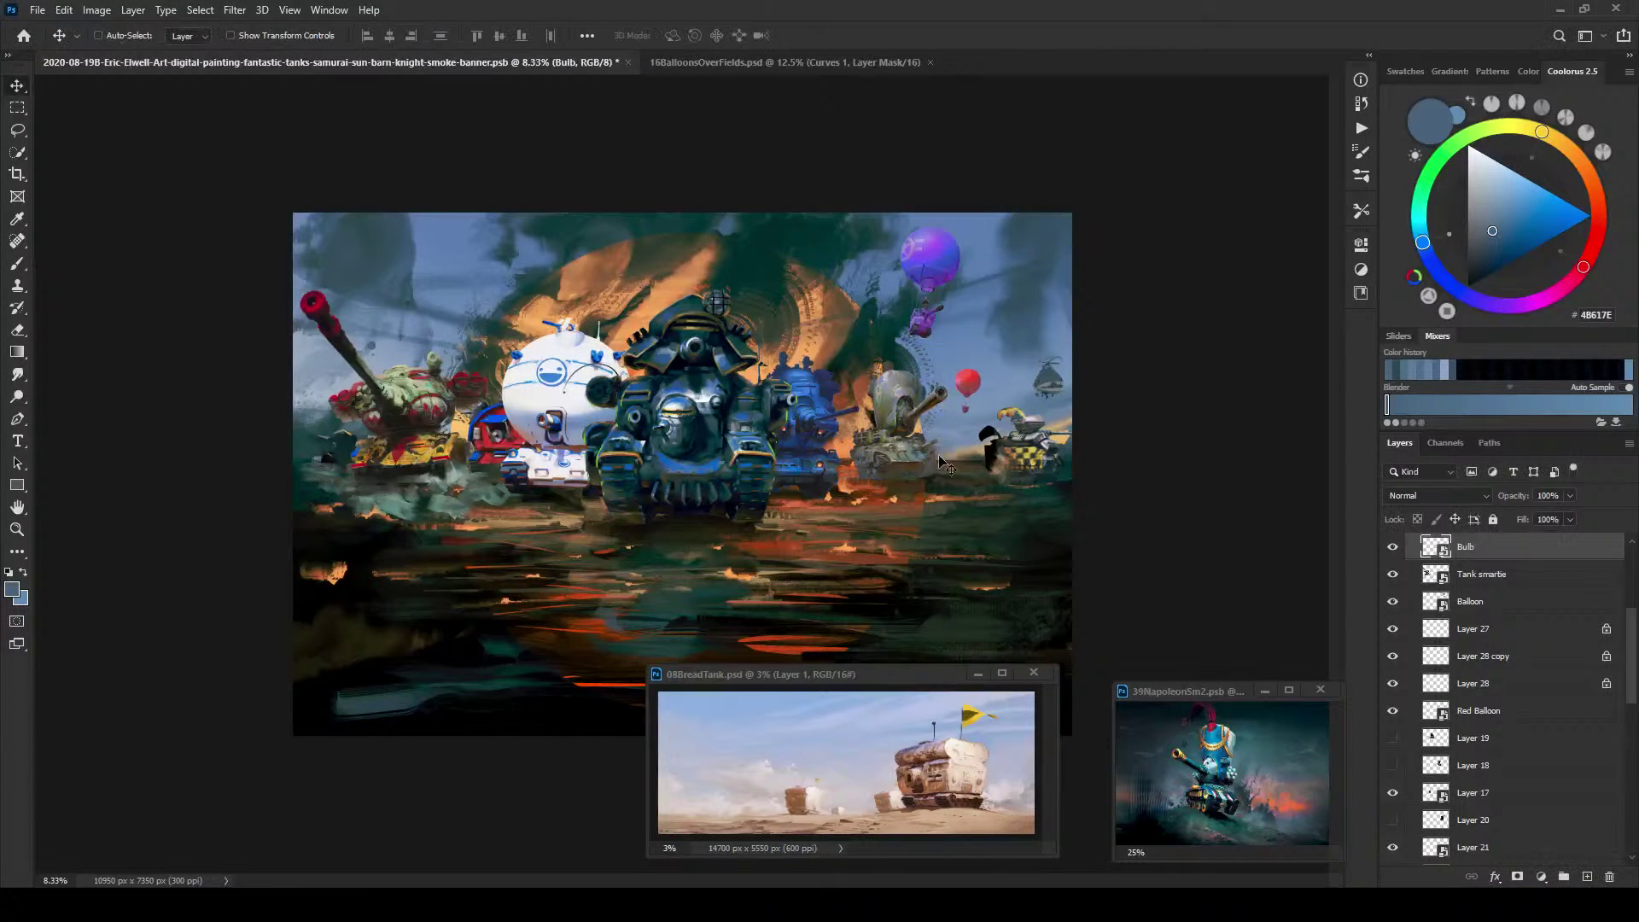
Step: Move the yellow checkered tank on Layer 21 left so it stands beside the Bulb tank under the red balloon
drag(1018, 439, 971, 454)
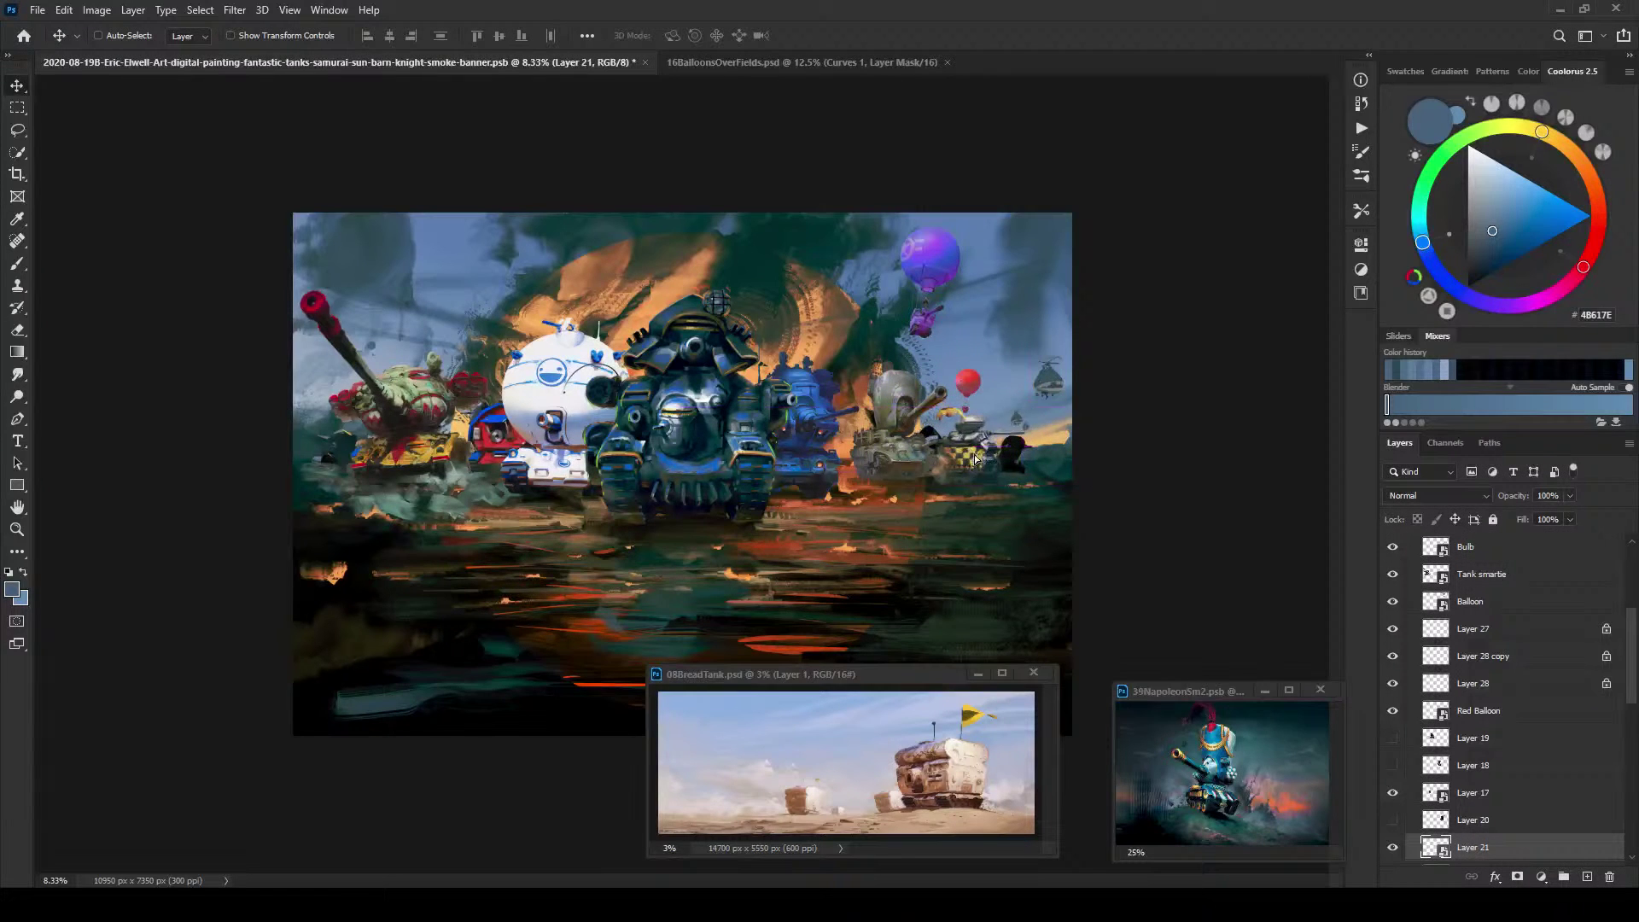
click(912, 463)
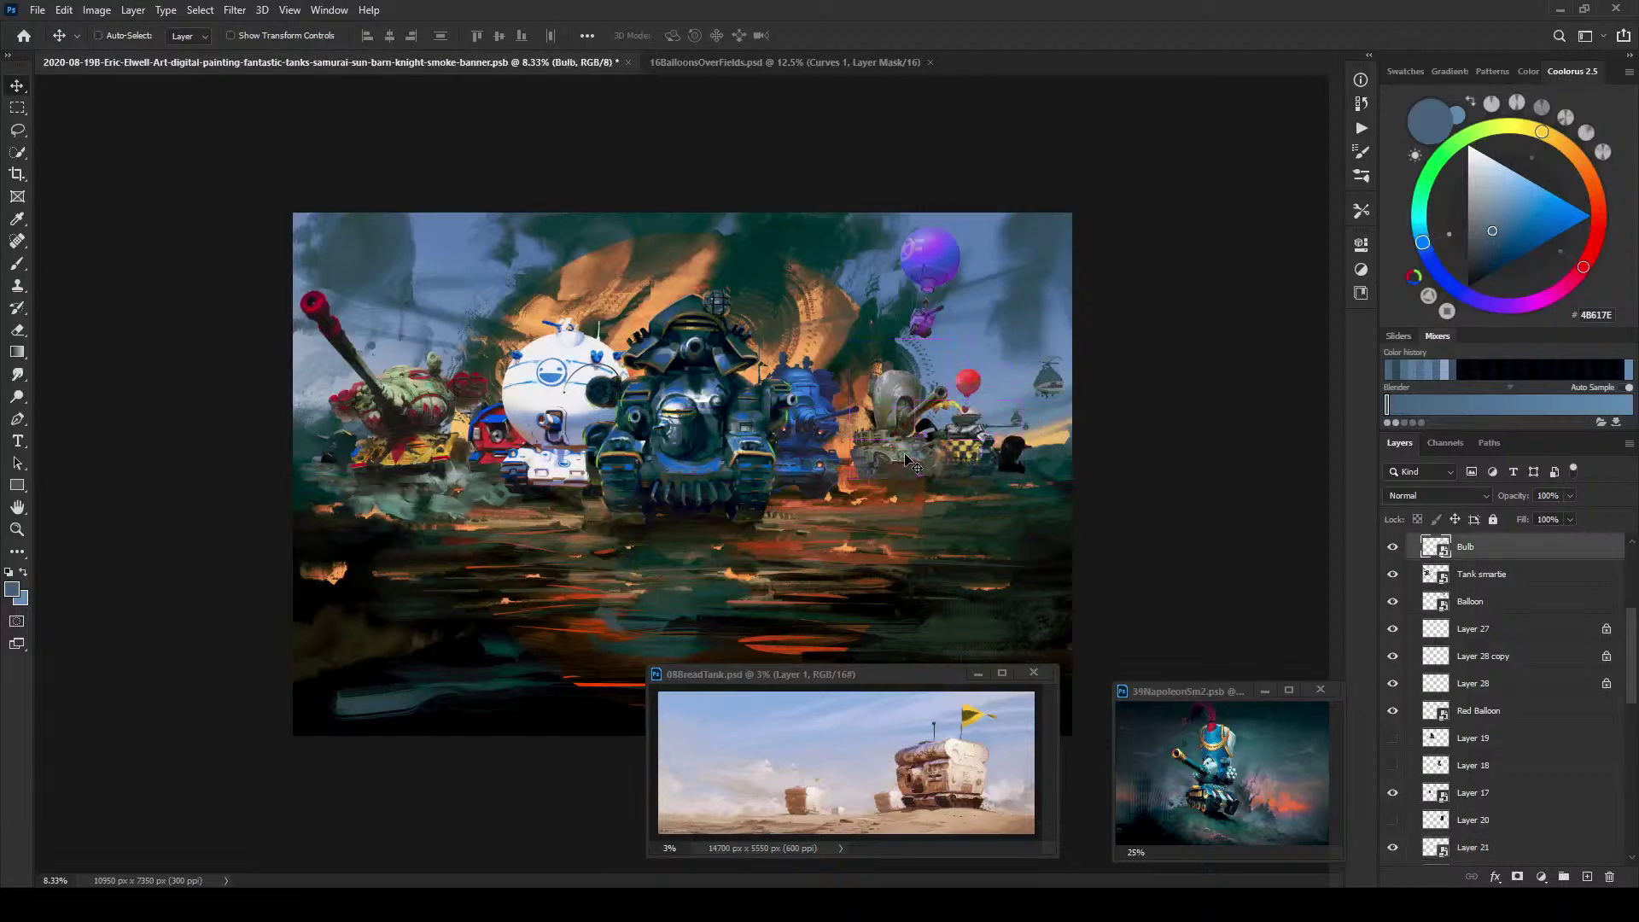
click(975, 459)
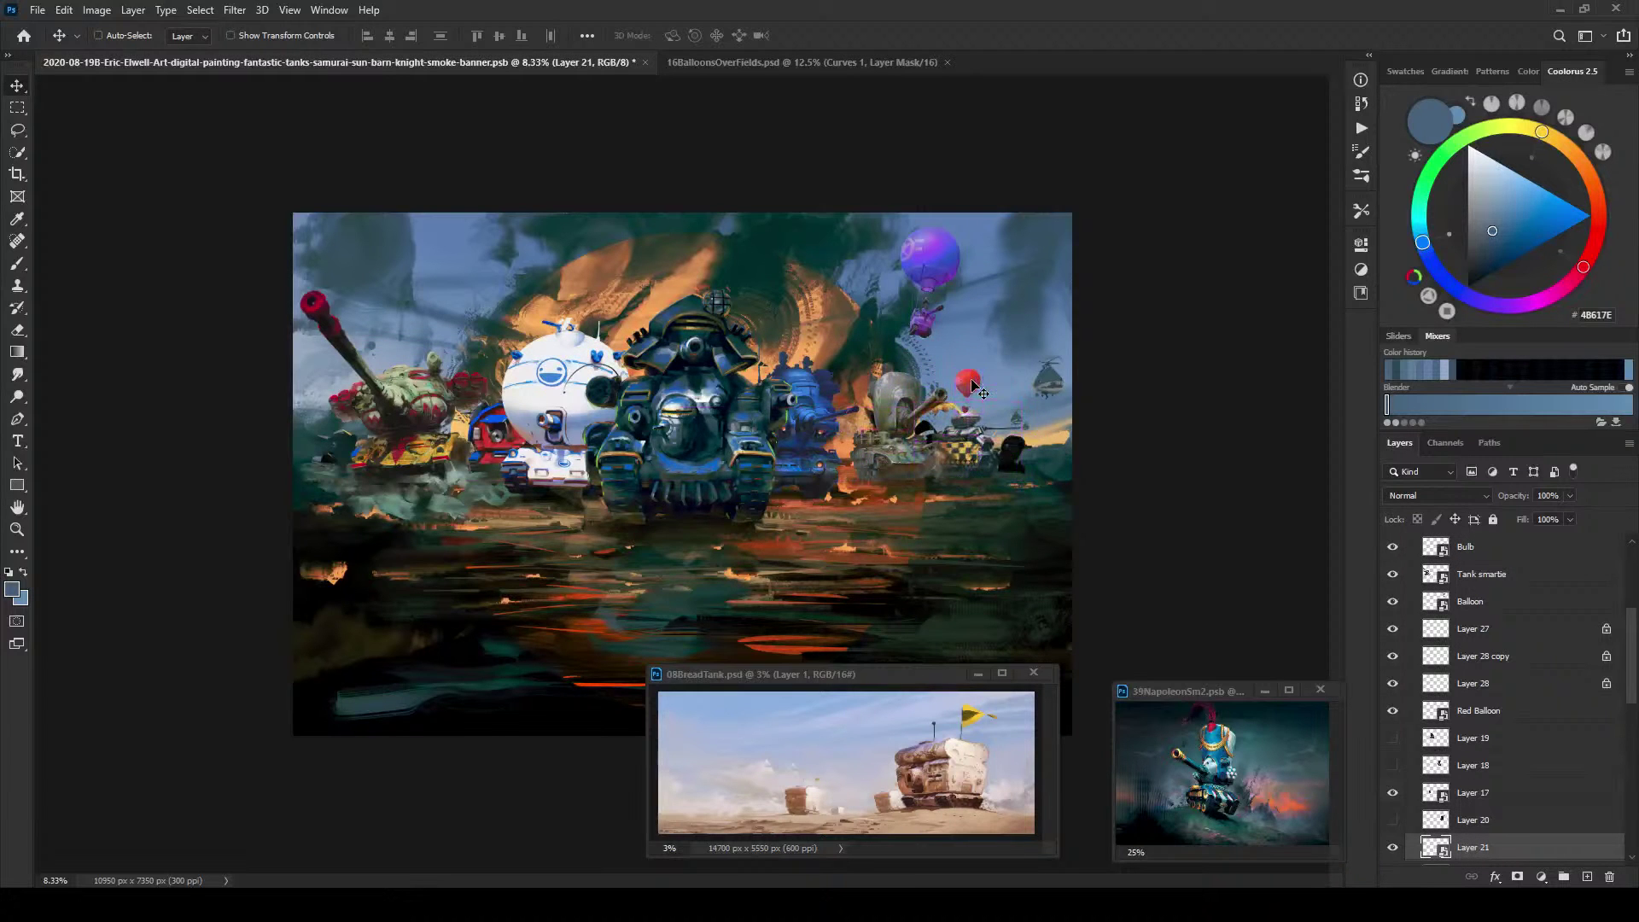
drag(975, 389, 968, 356)
key(ctrl+z)
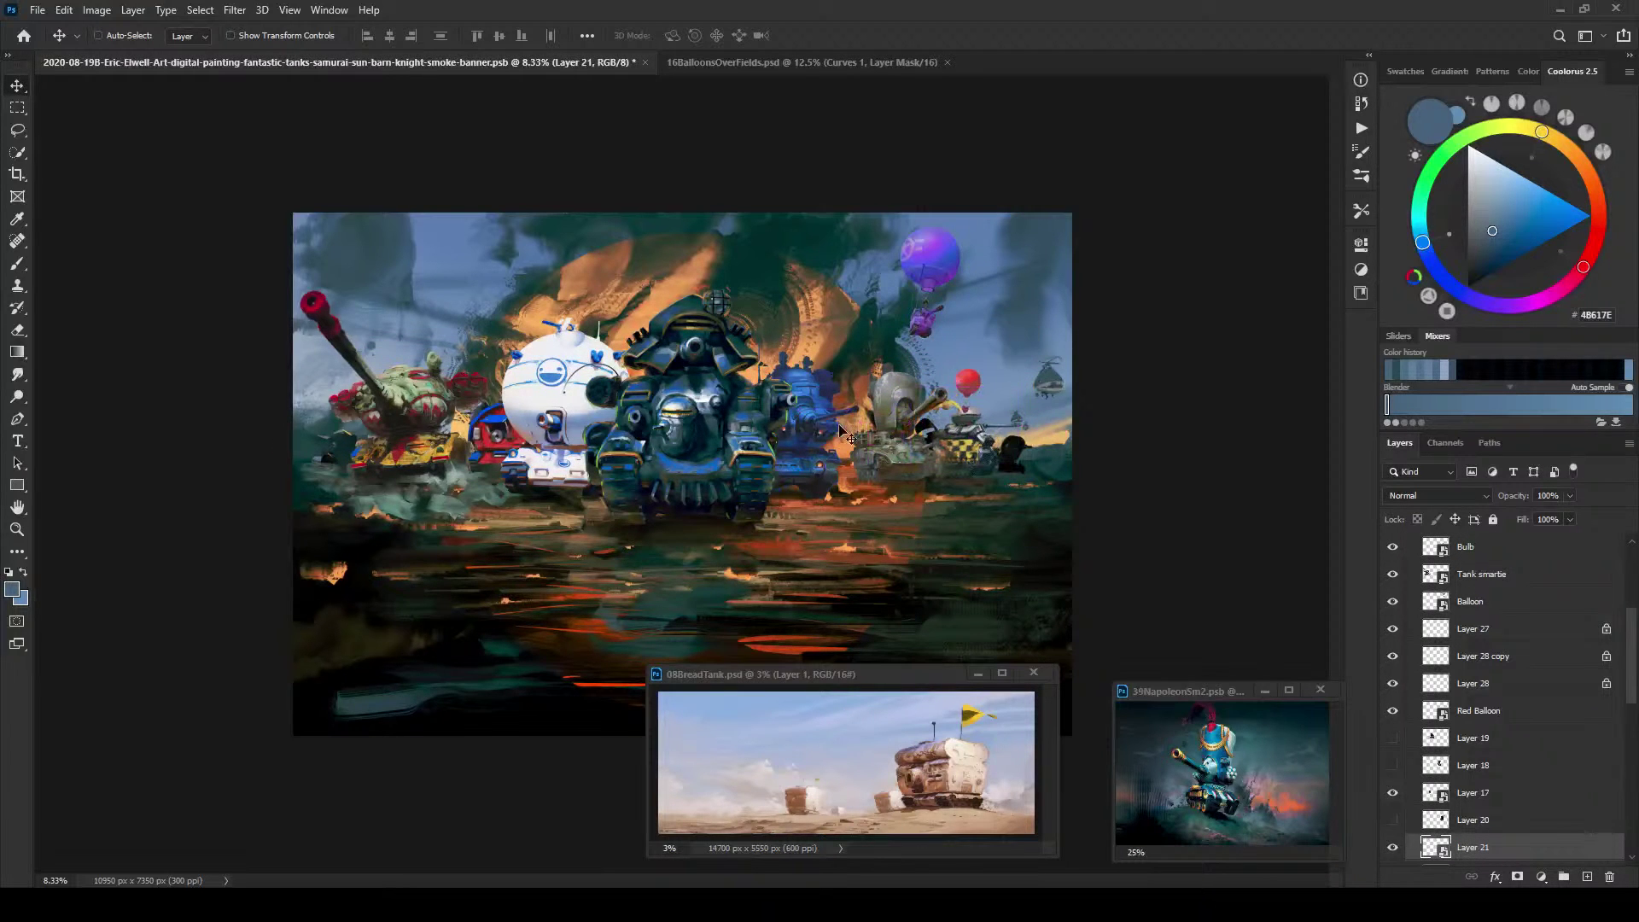
Step: Swap the white UNIHAP balloon tank and the blue Nightwatch tank across the central tank, flipping UNIHAP horizontally
key(ctrl)
drag(561, 440, 1014, 440)
drag(1042, 443, 918, 444)
drag(815, 444, 614, 447)
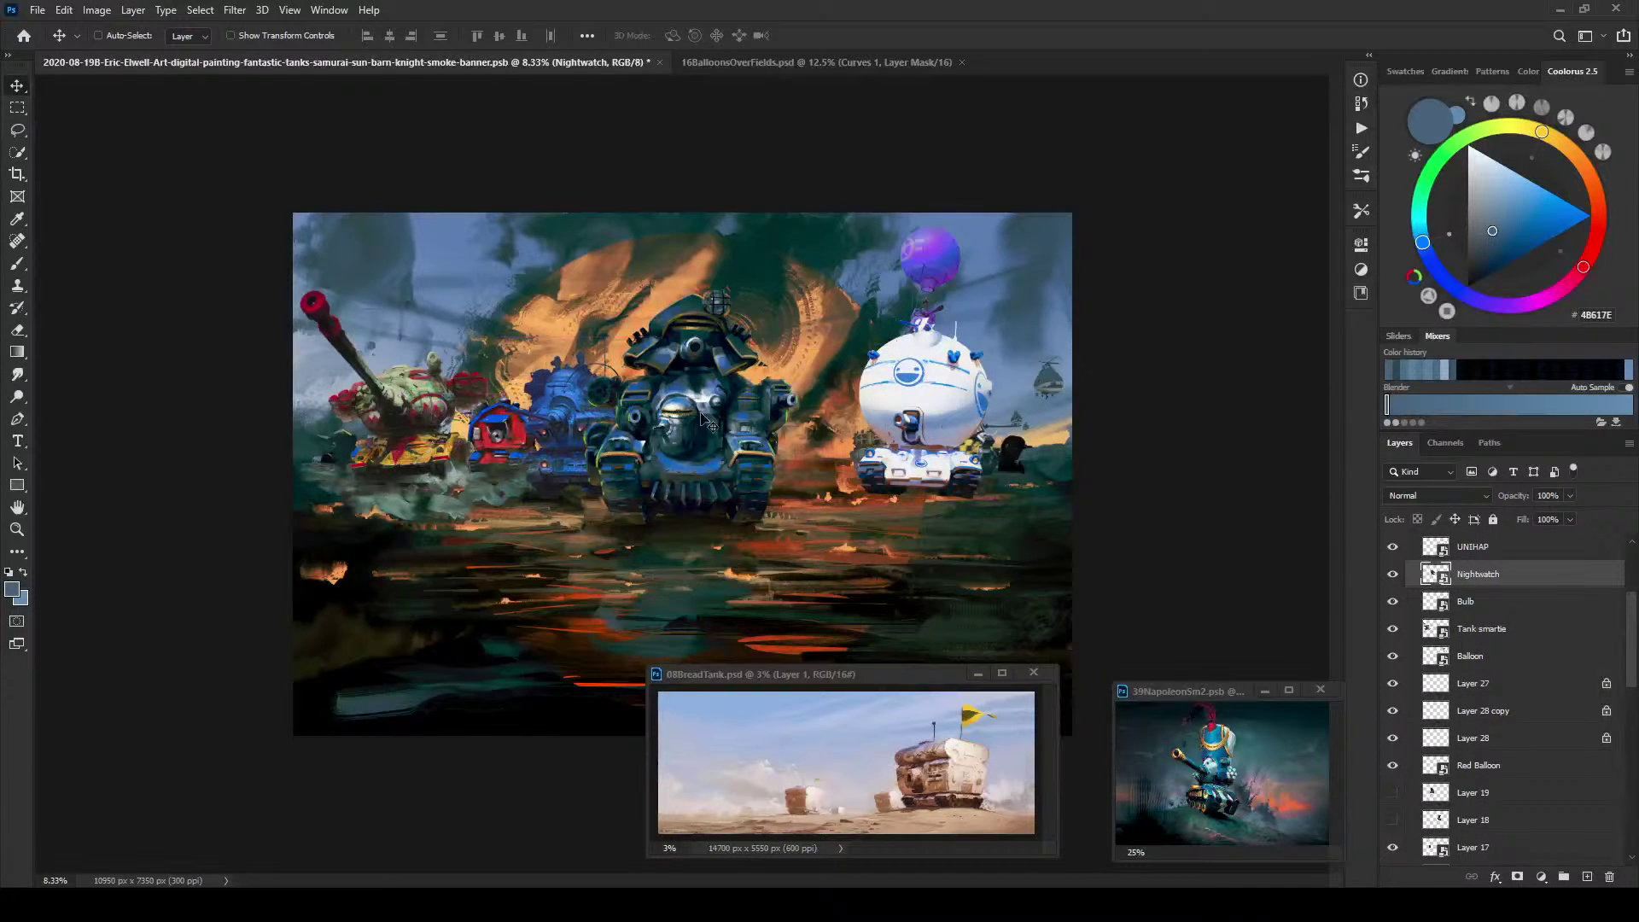
ctrl+click(939, 408)
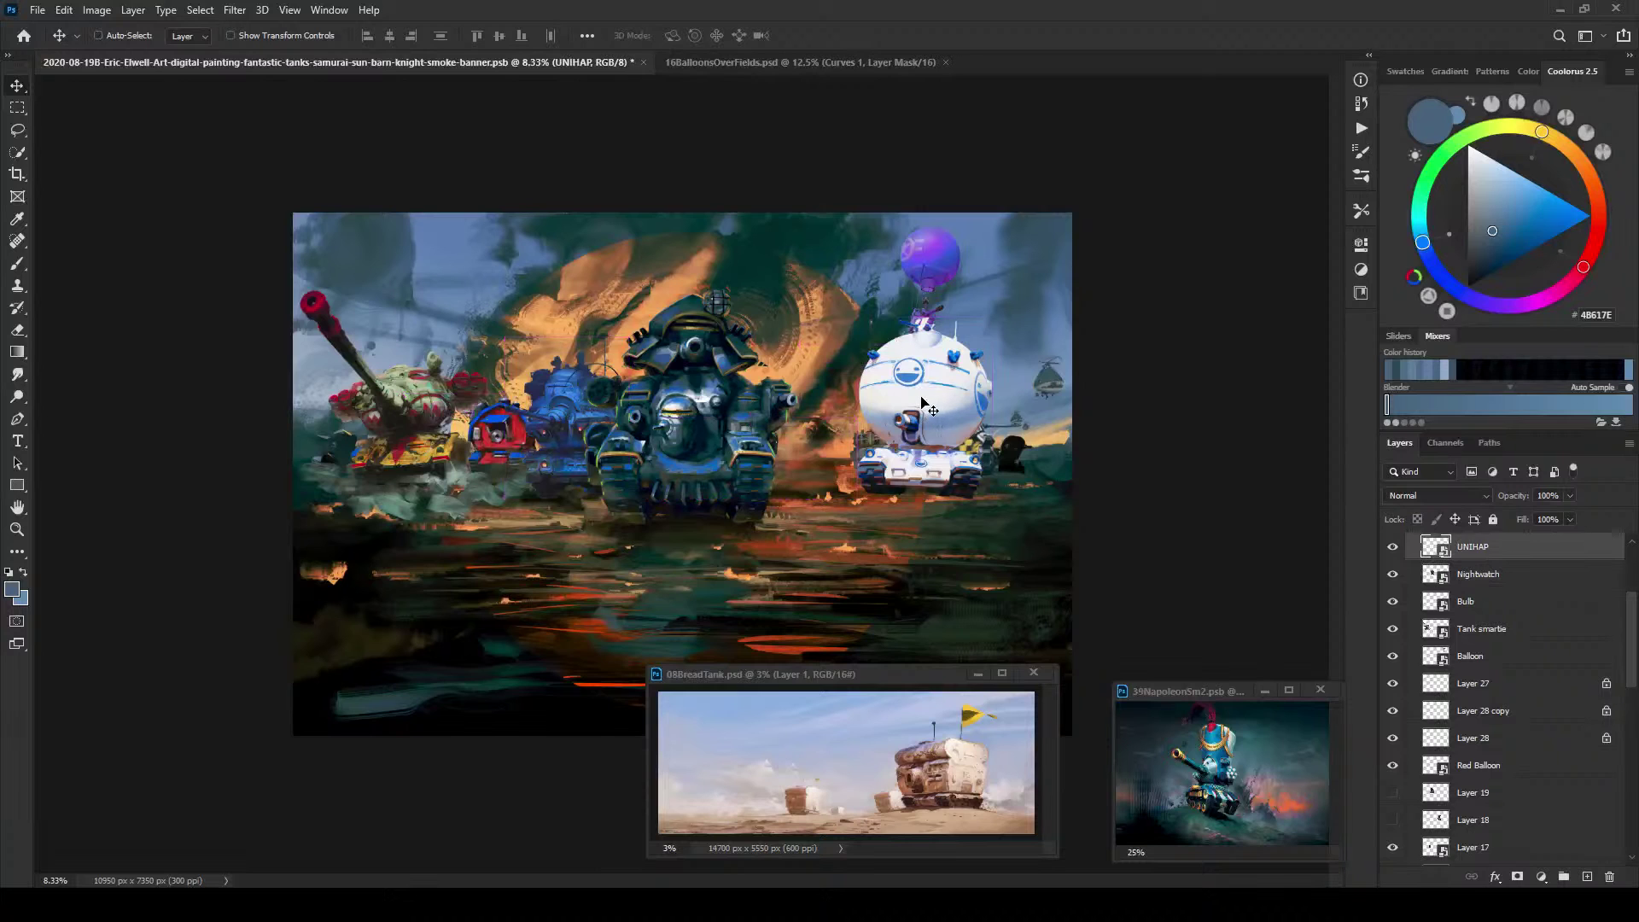
key(ctrl+shift+h)
drag(930, 411, 852, 400)
key(ctrl)
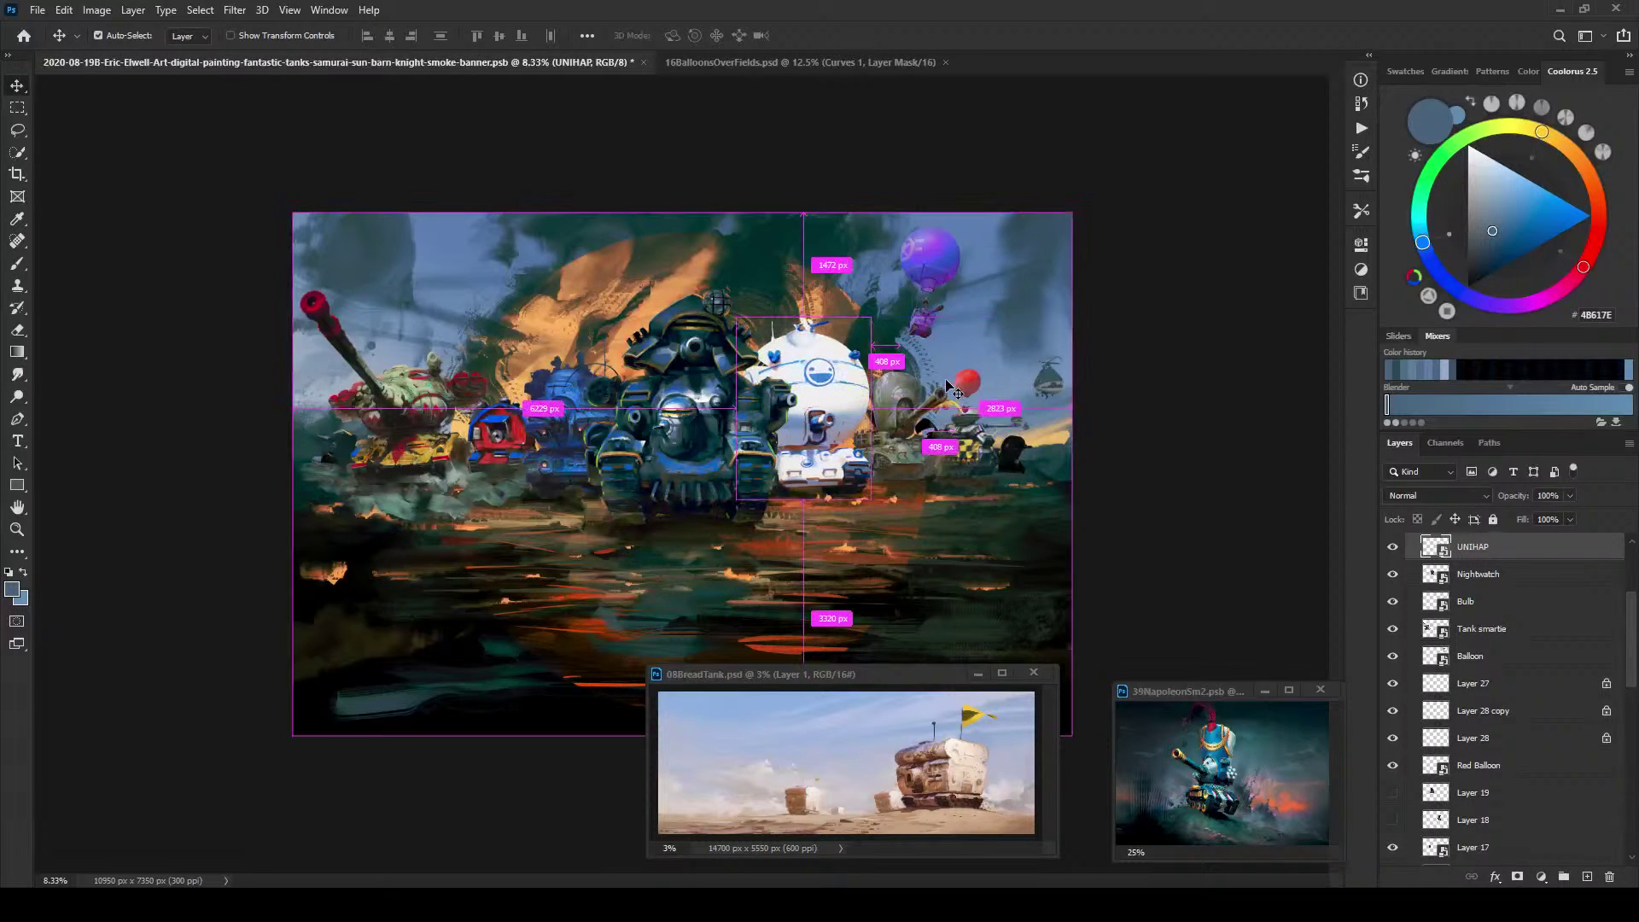
Step: Rotate the UNIHAP tank to -2.54°, scale it to about 57%, and fit it between the central and Bulb tanks
key(ctrl+t)
drag(798, 325, 803, 323)
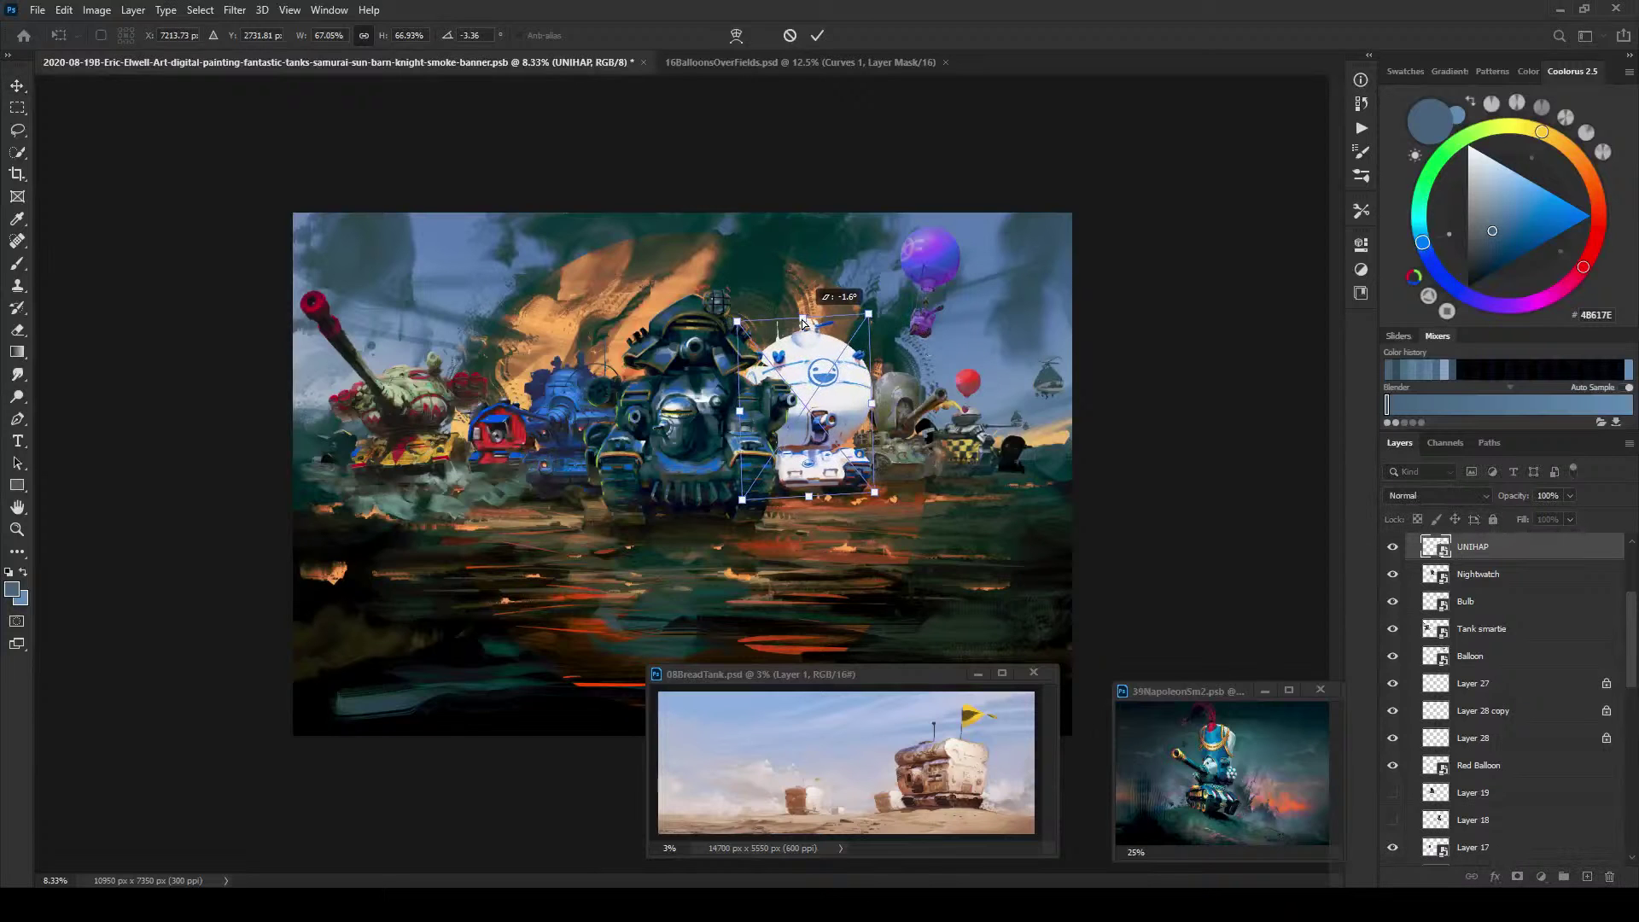
drag(935, 364, 945, 350)
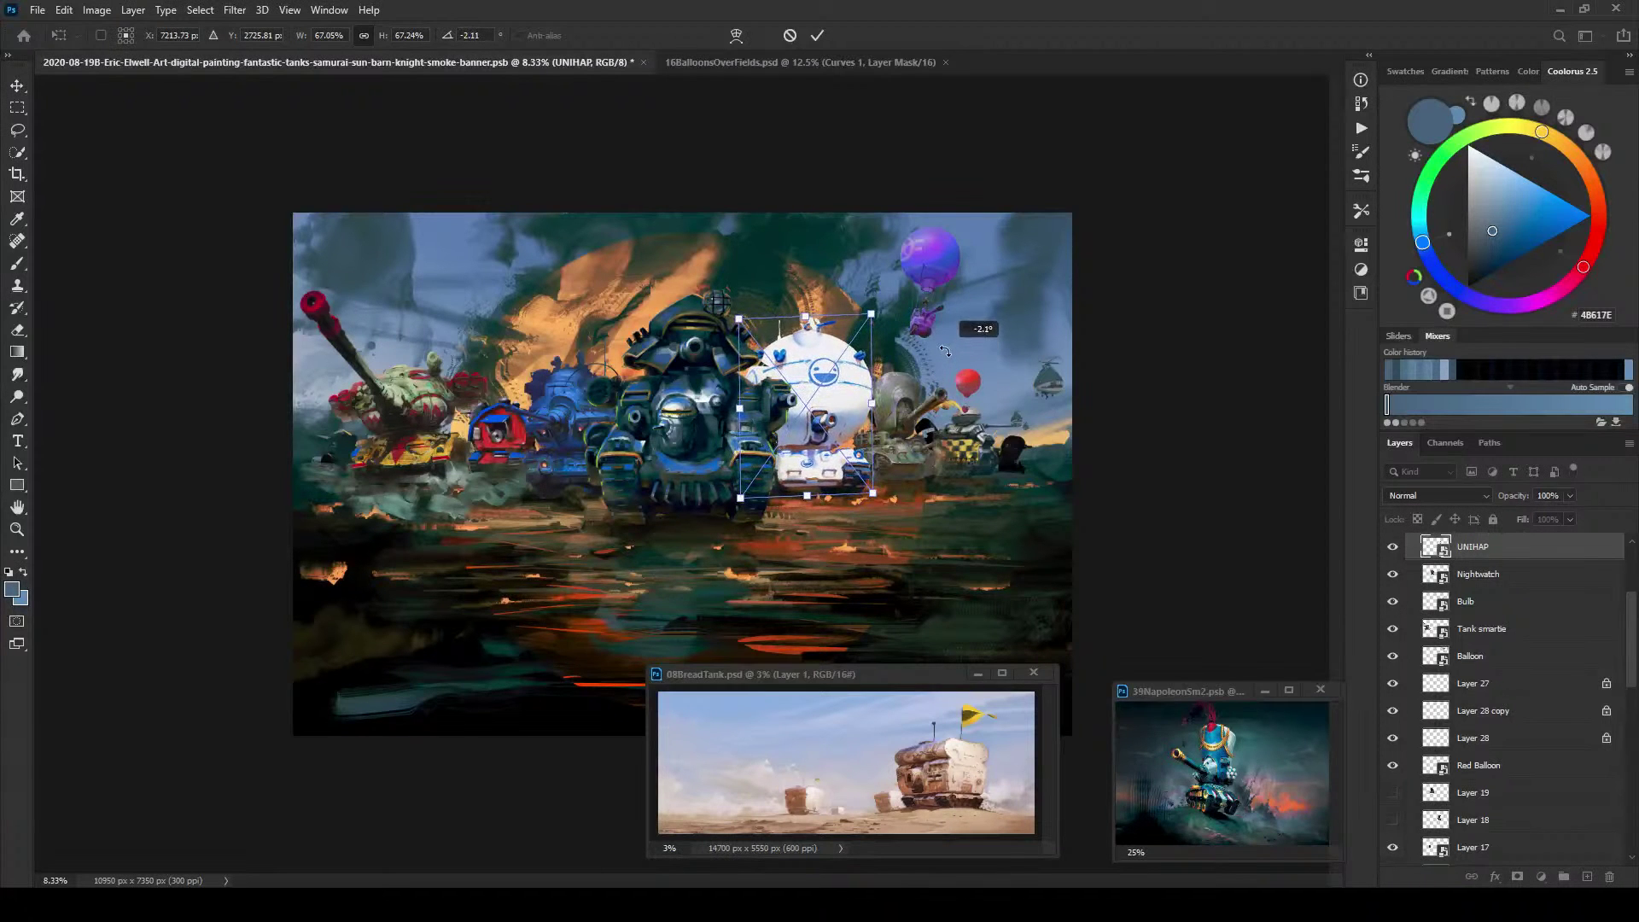
drag(812, 409, 807, 419)
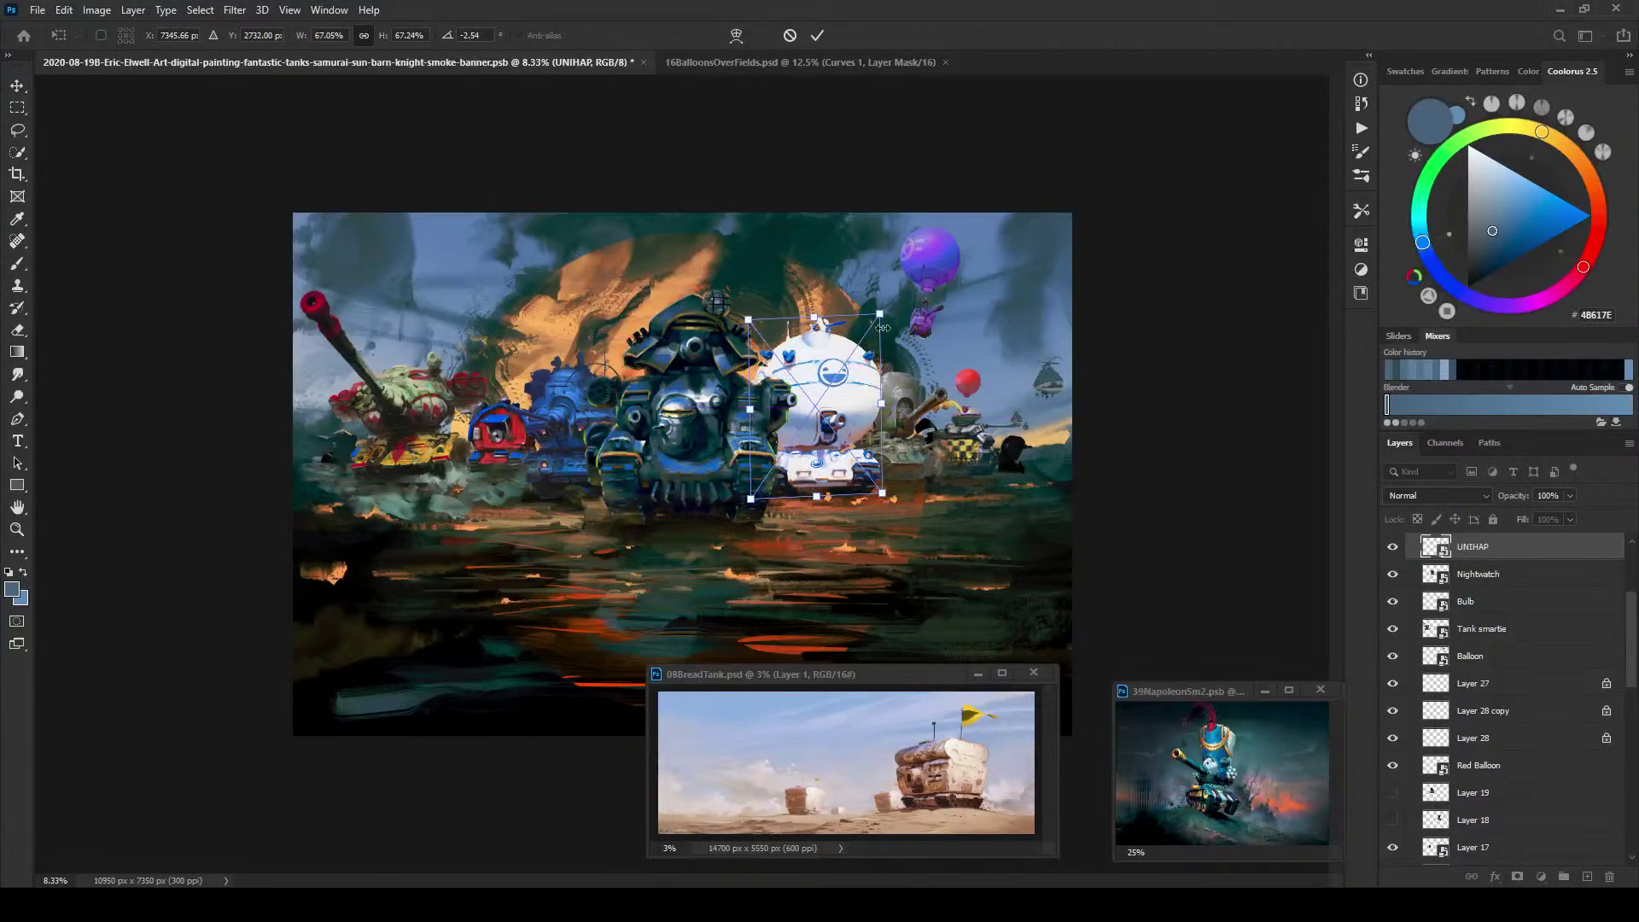
mouse_move(874, 348)
mouse_down()
mouse_move(907, 300)
mouse_move(884, 341)
mouse_up()
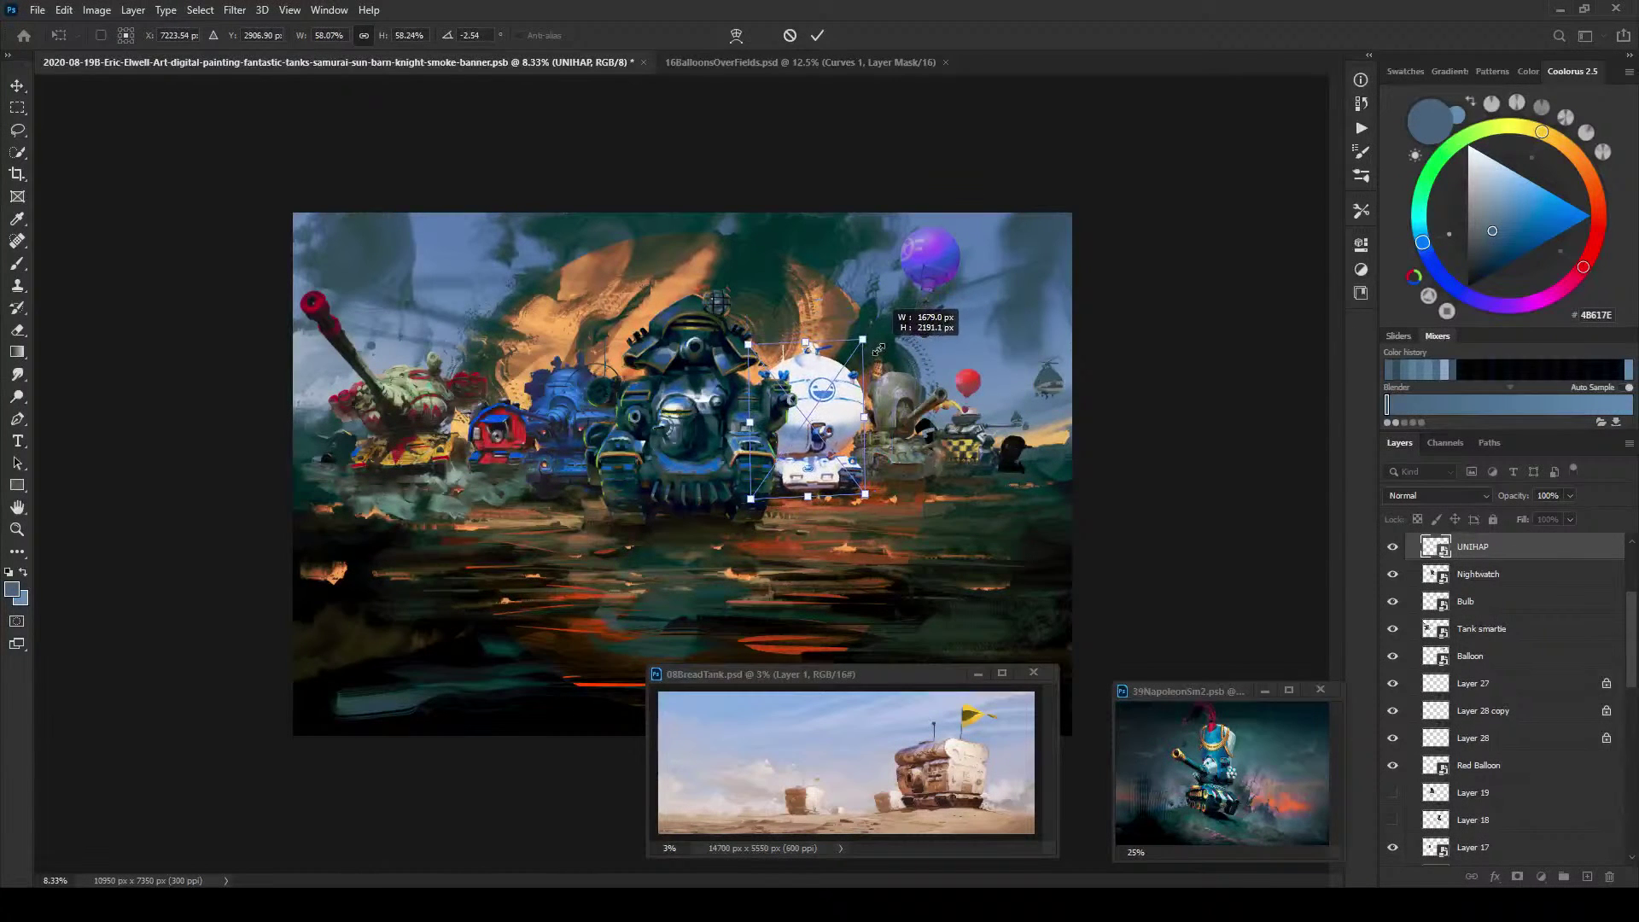
drag(824, 429, 839, 441)
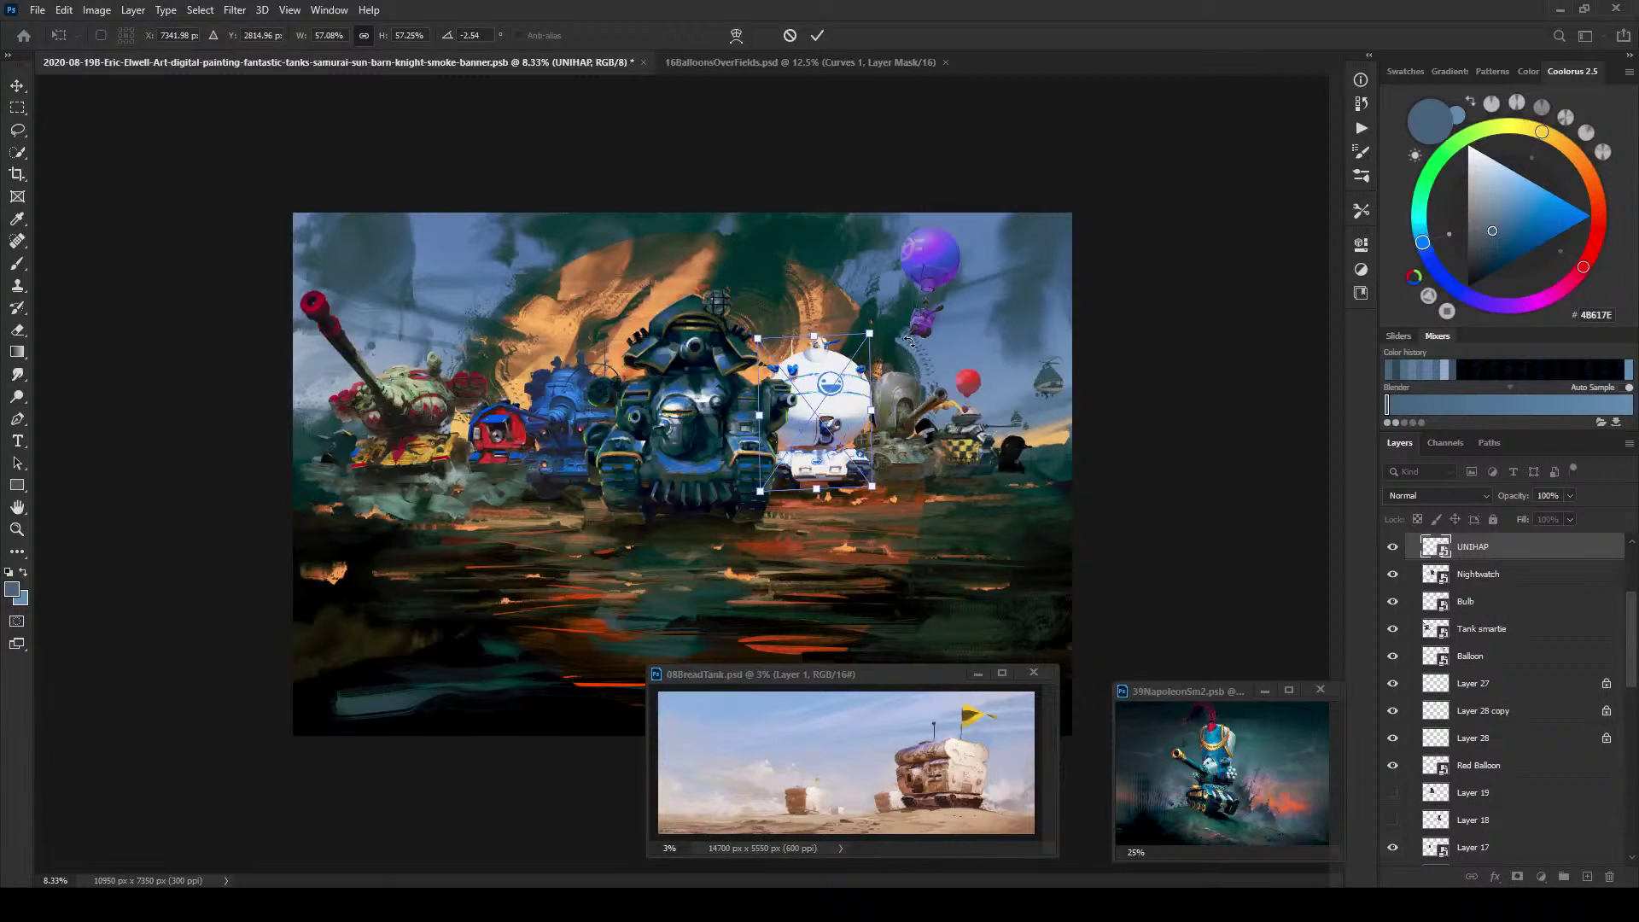
key(Return)
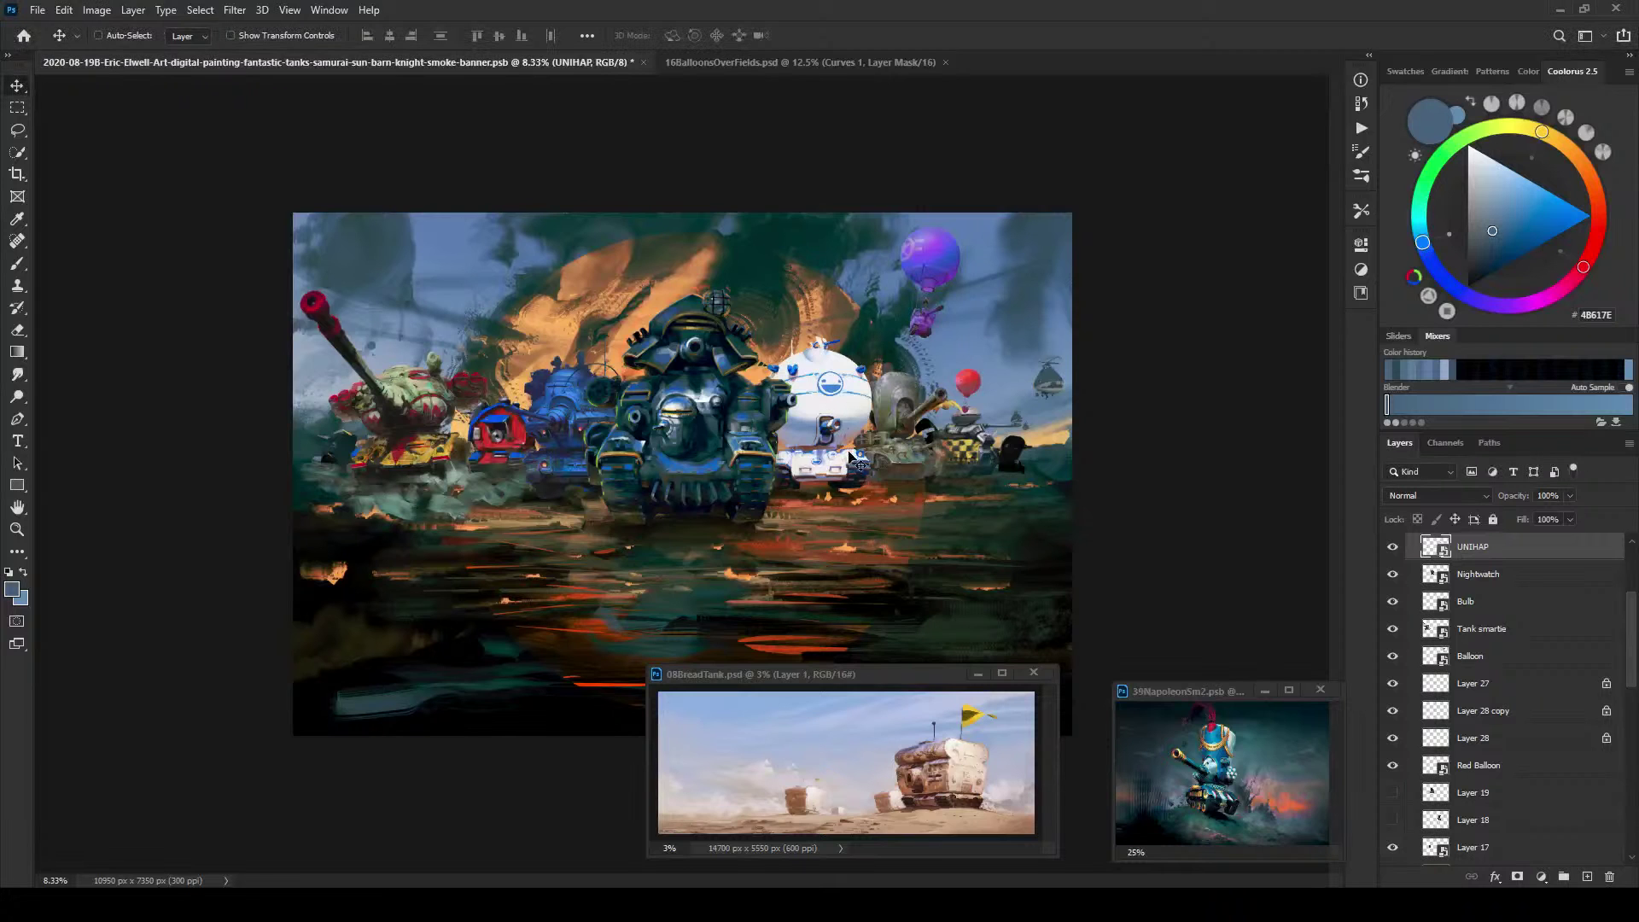
drag(850, 453, 855, 445)
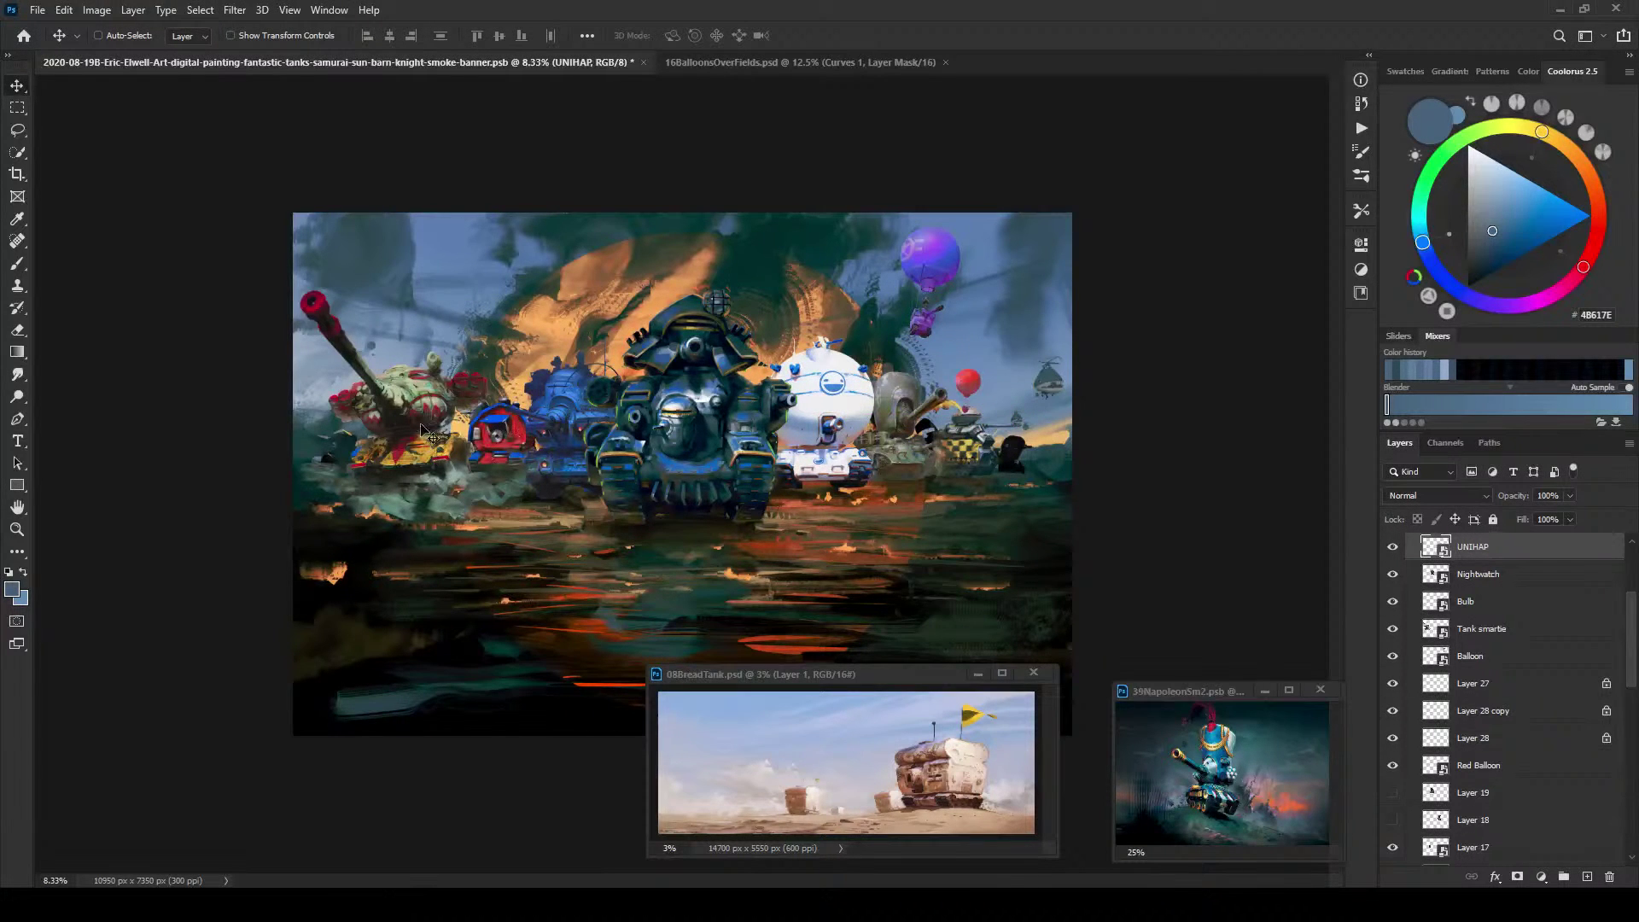
Step: Rotate the Tank smartie tank to 20.43° and keep it near the banner's left edge
drag(422, 431, 516, 439)
key(ctrl+t)
drag(509, 567, 531, 602)
mouse_move(410, 401)
mouse_down()
mouse_move(440, 388)
mouse_move(424, 418)
mouse_move(410, 385)
mouse_move(393, 407)
mouse_move(433, 406)
mouse_move(398, 408)
mouse_move(405, 694)
mouse_move(1010, 367)
mouse_move(401, 392)
mouse_move(437, 407)
mouse_up()
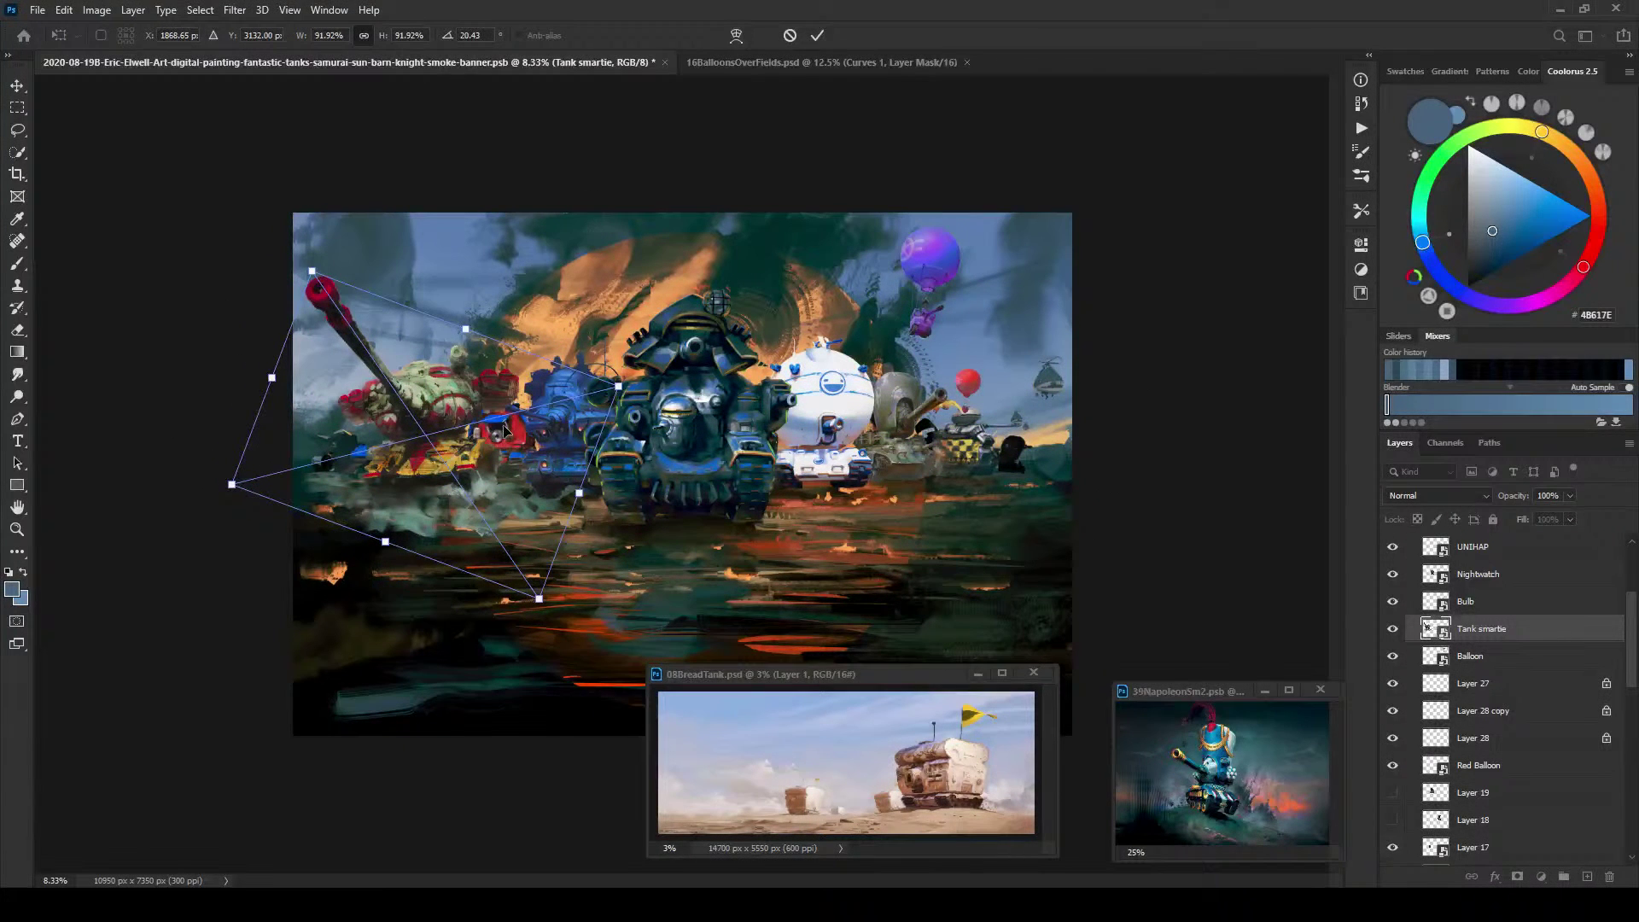
key(Return)
Step: Flip the Tank smartie and Bulb tanks horizontally, placing Tank smartie right of UNIHAP and Bulb left of the barn tank
drag(512, 438, 341, 444)
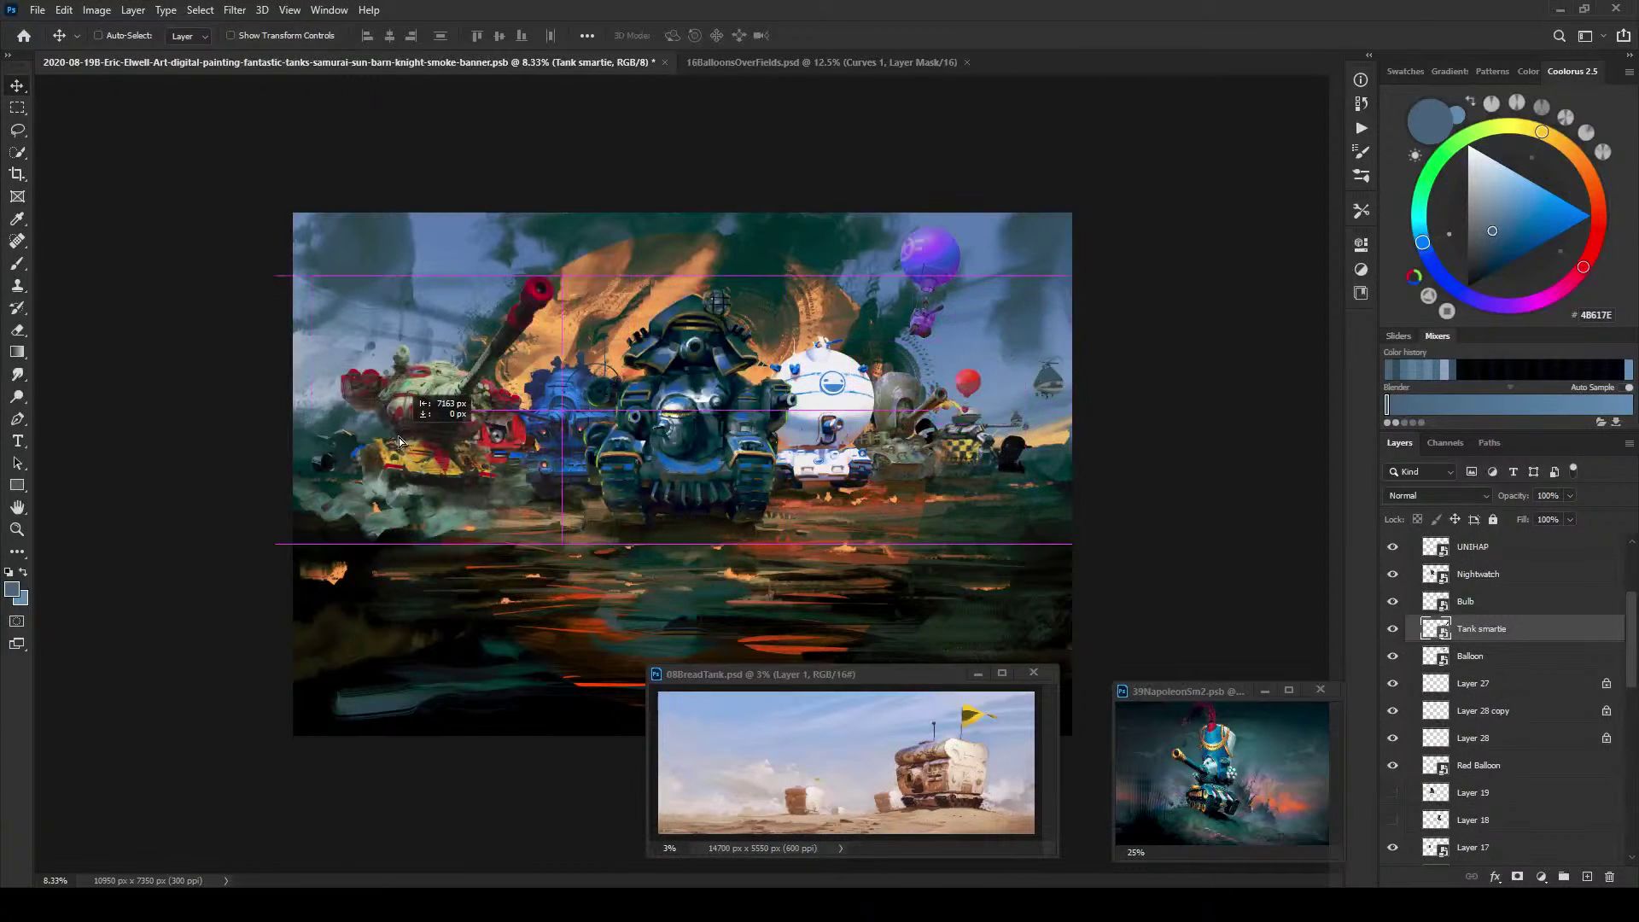
ctrl+click(956, 442)
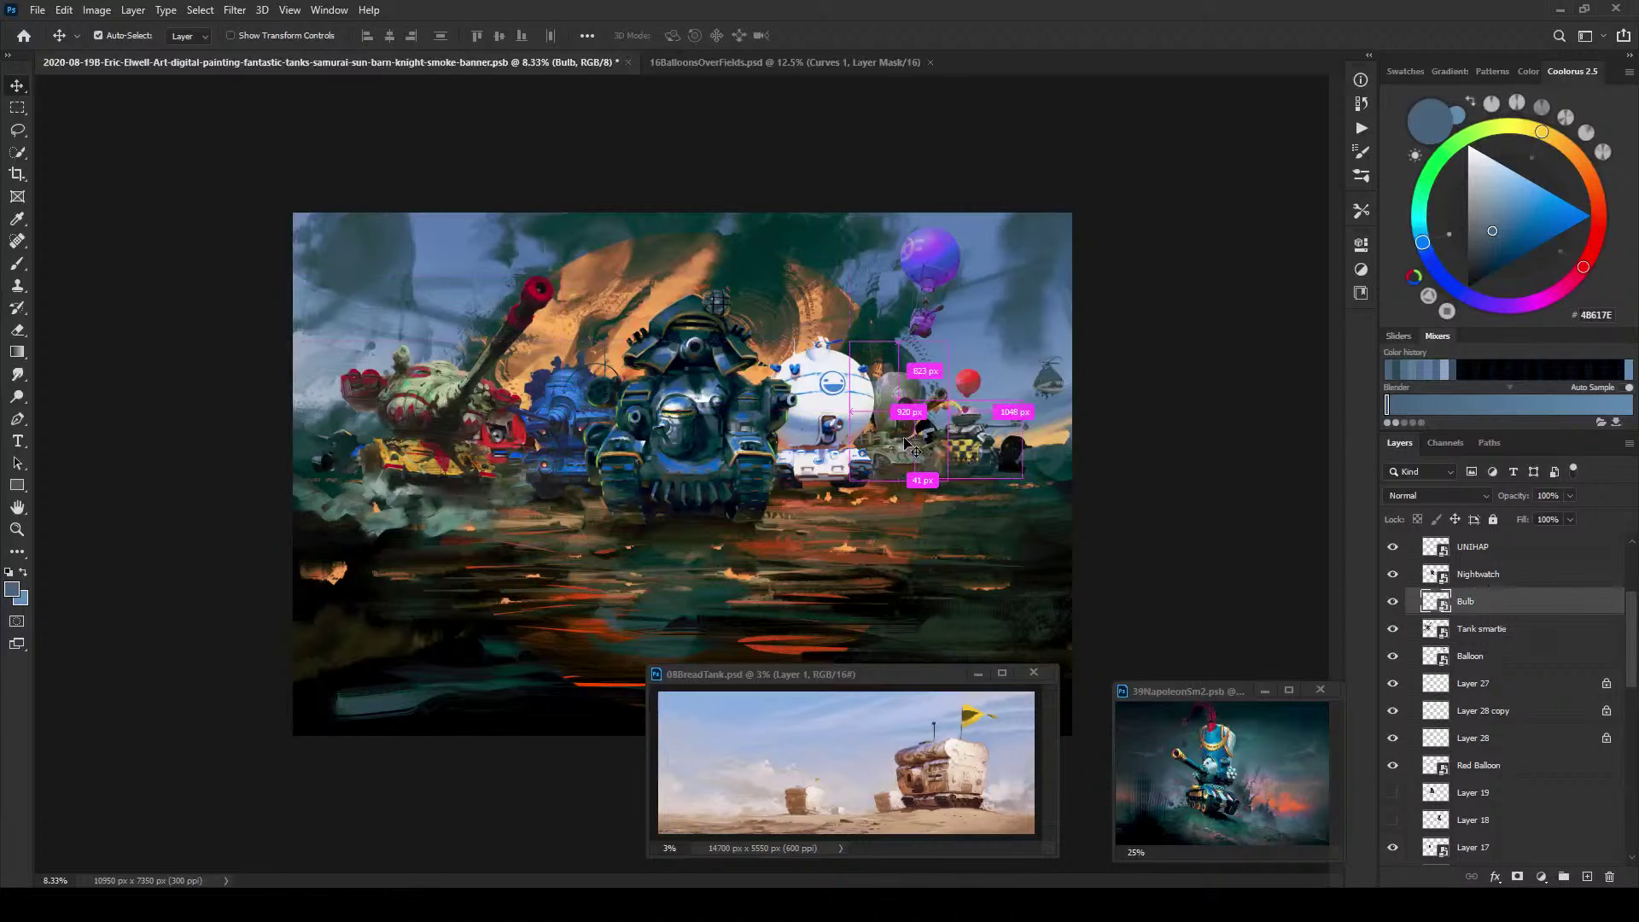
drag(906, 444, 973, 370)
ctrl+click(460, 395)
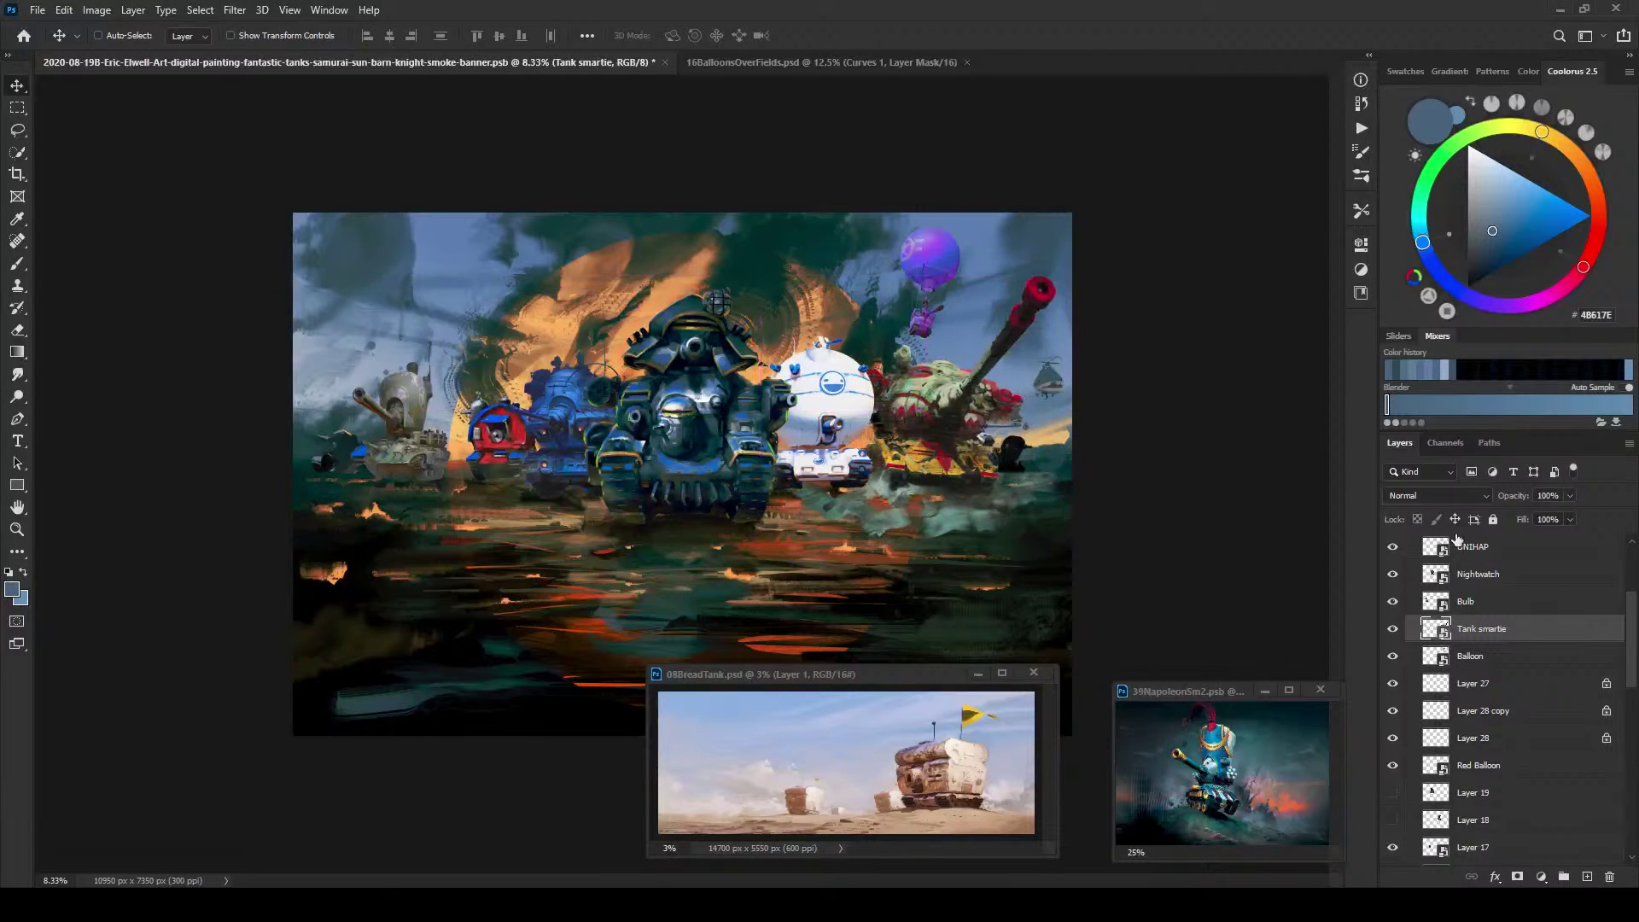
Step: Raise the Tank smartie layer above UNIHAP and respace the Tank smartie, UNIHAP and barn tanks along the row
drag(1513, 630, 1532, 572)
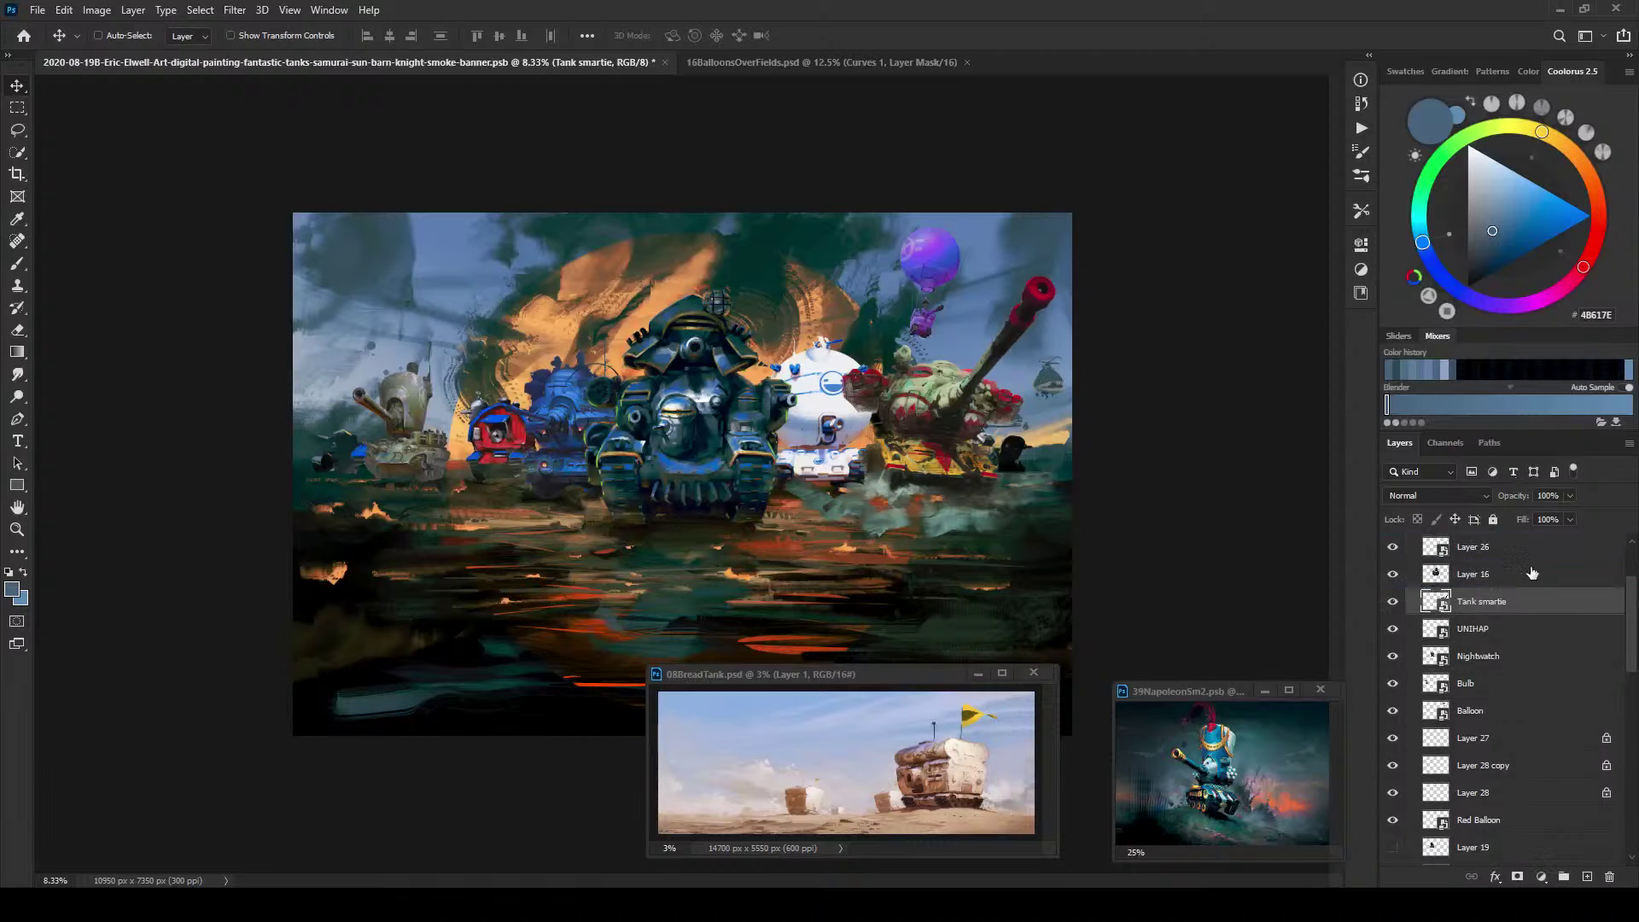
drag(931, 410, 961, 446)
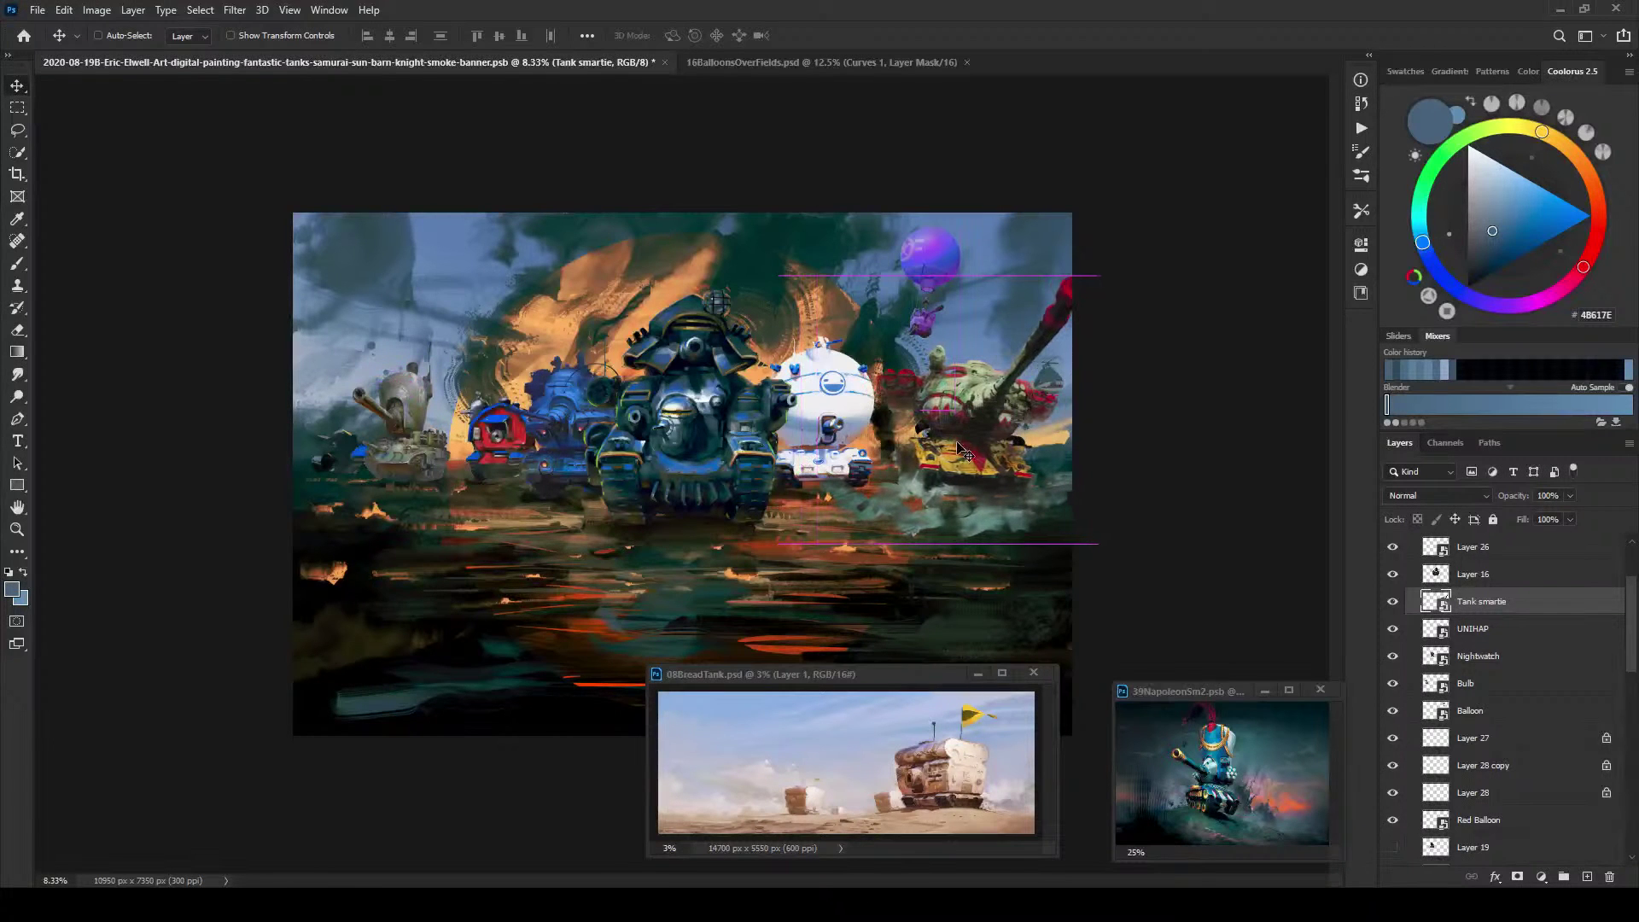
drag(836, 410, 817, 411)
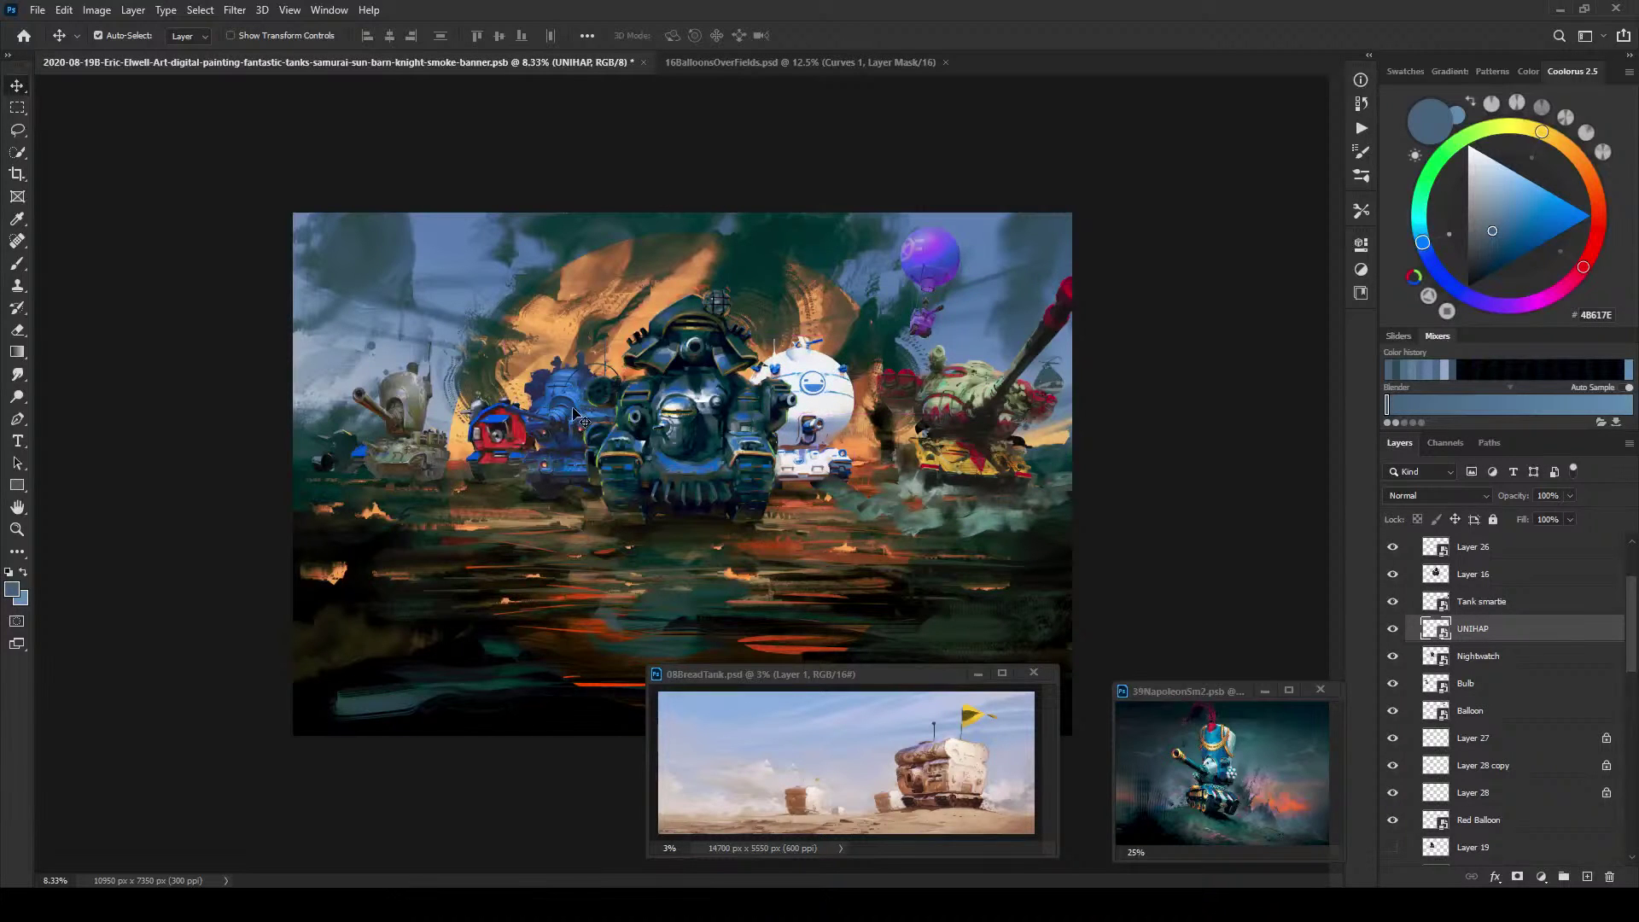
drag(574, 415, 490, 462)
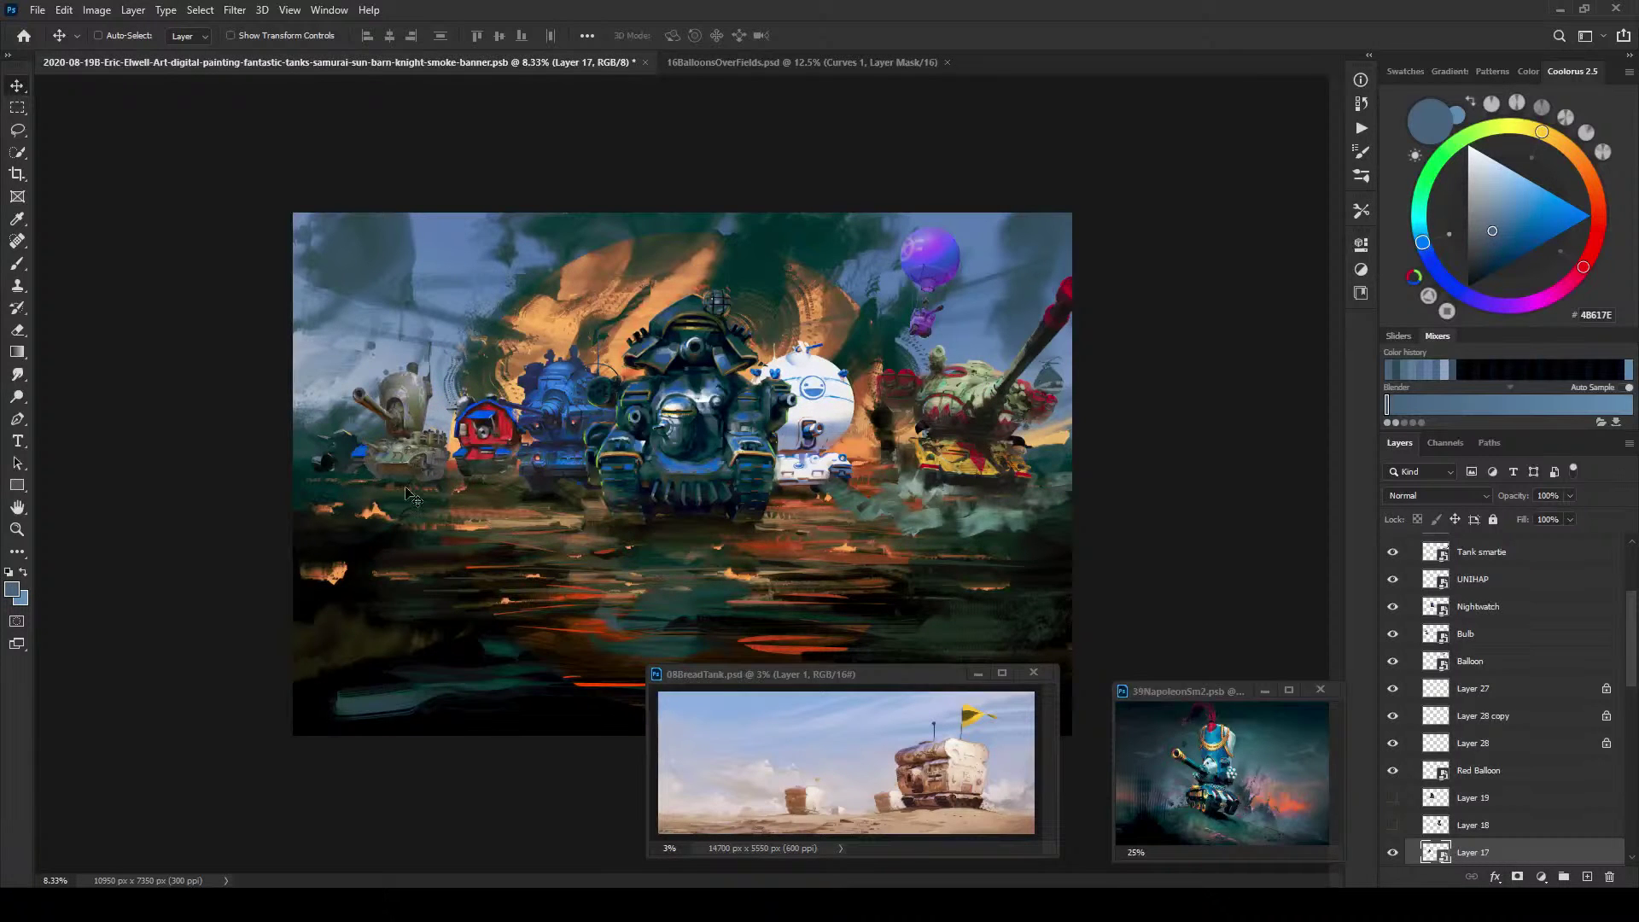
Step: Scale the Bulb tank down to 31.58% beside the barn tank and move its layer directly below Layer 17
ctrl+click(450, 467)
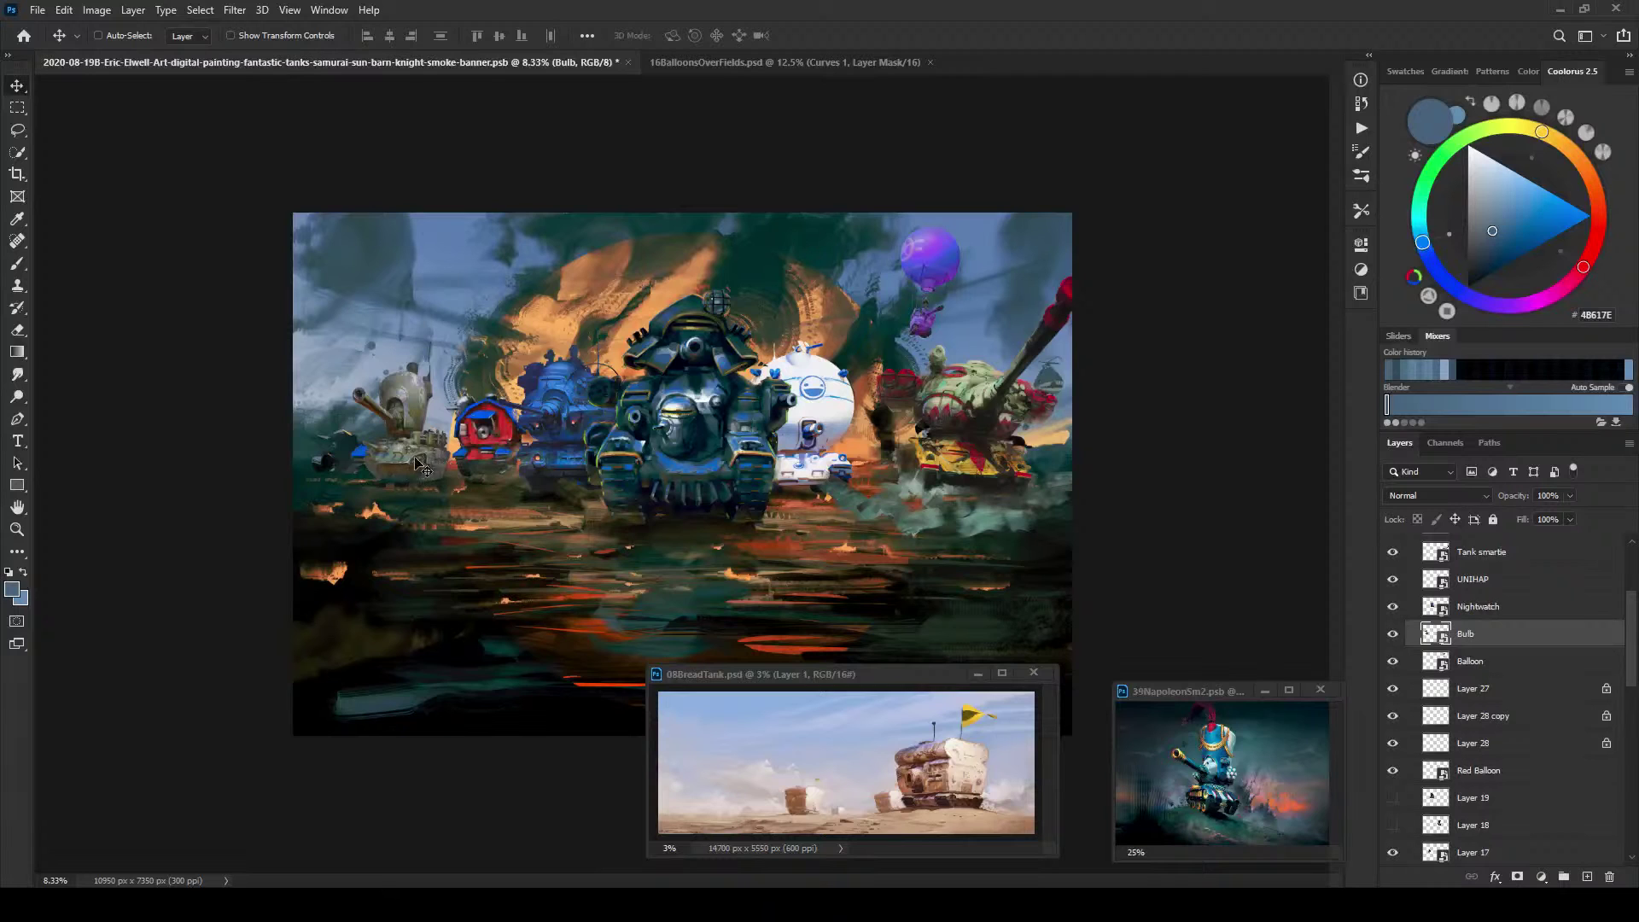
key(ctrl+t)
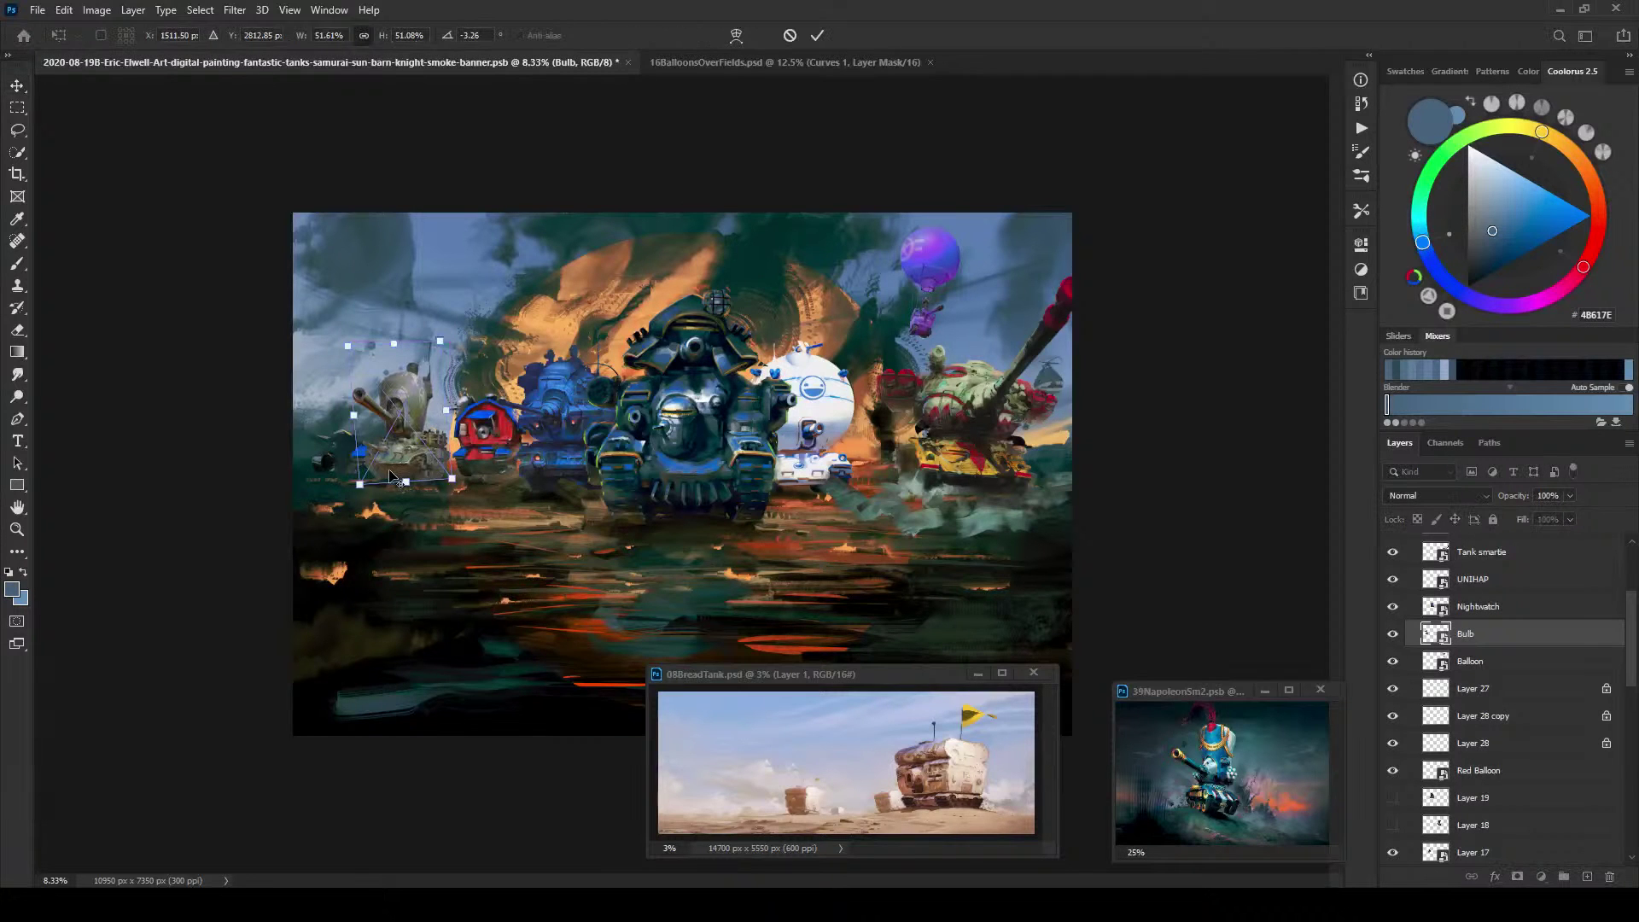
drag(390, 475, 390, 475)
drag(451, 478, 418, 466)
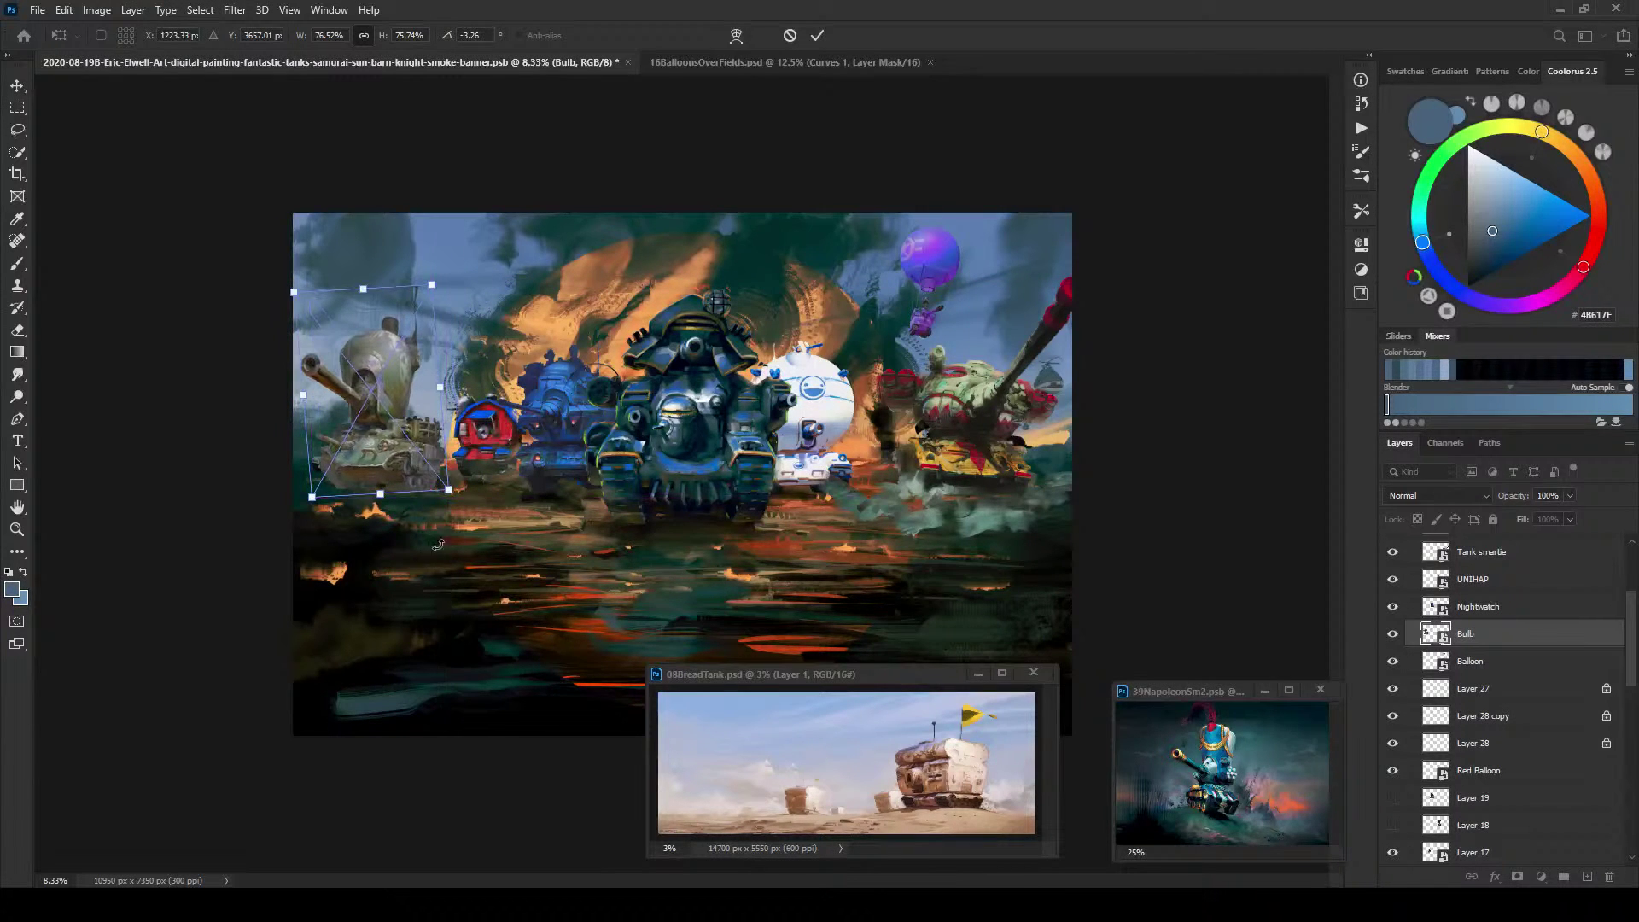
drag(293, 292, 319, 345)
drag(374, 460, 410, 466)
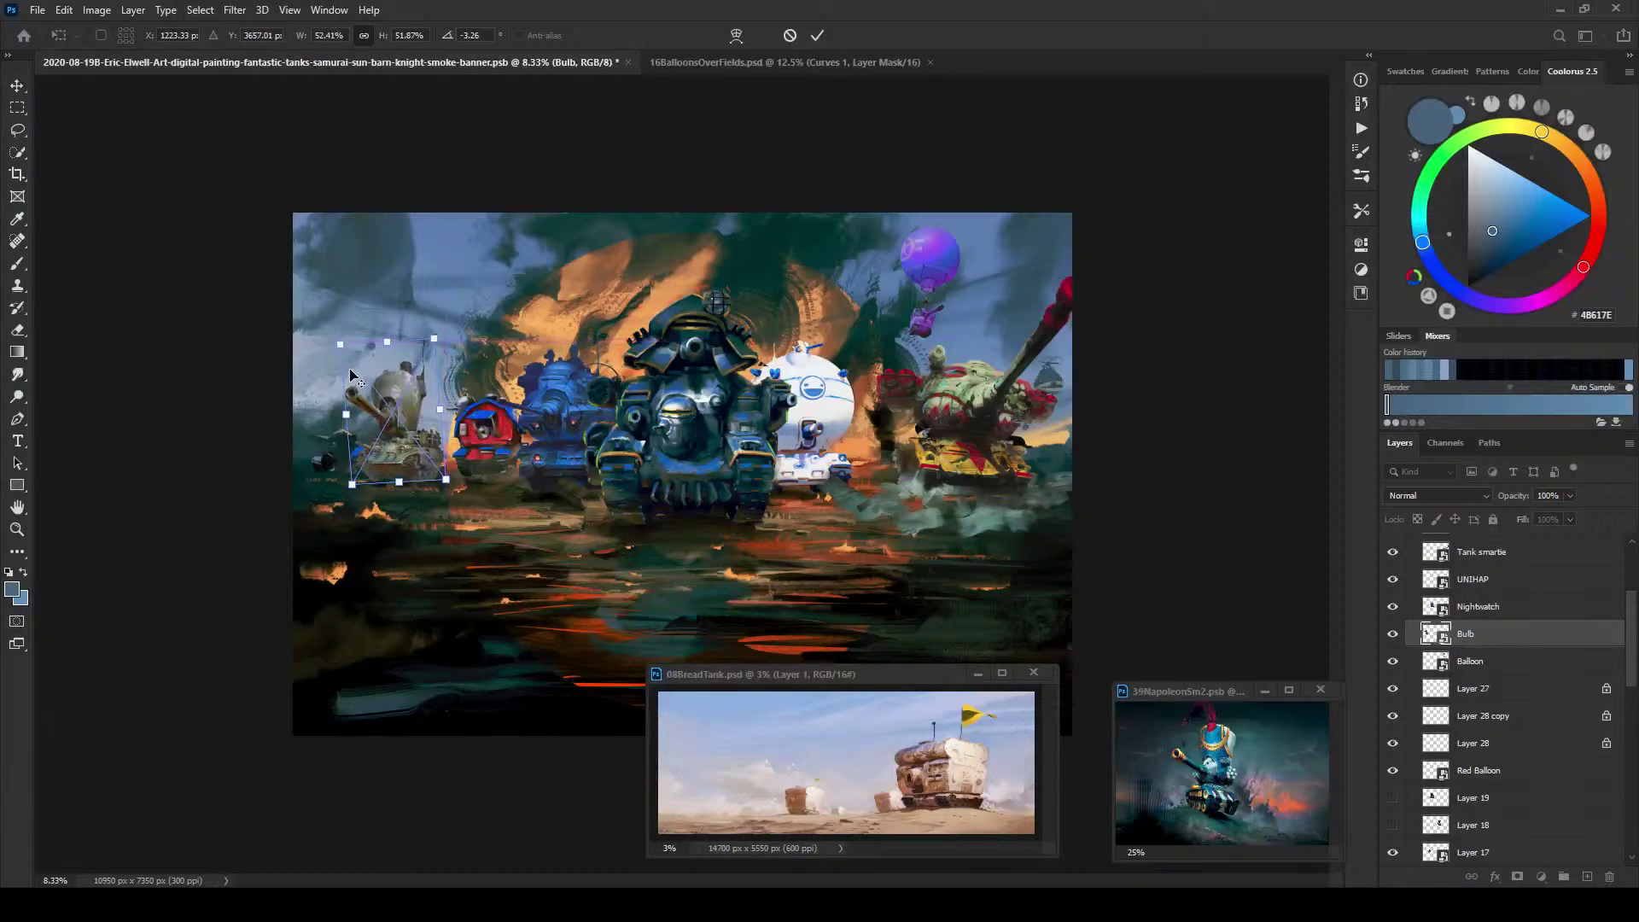
drag(337, 340, 368, 397)
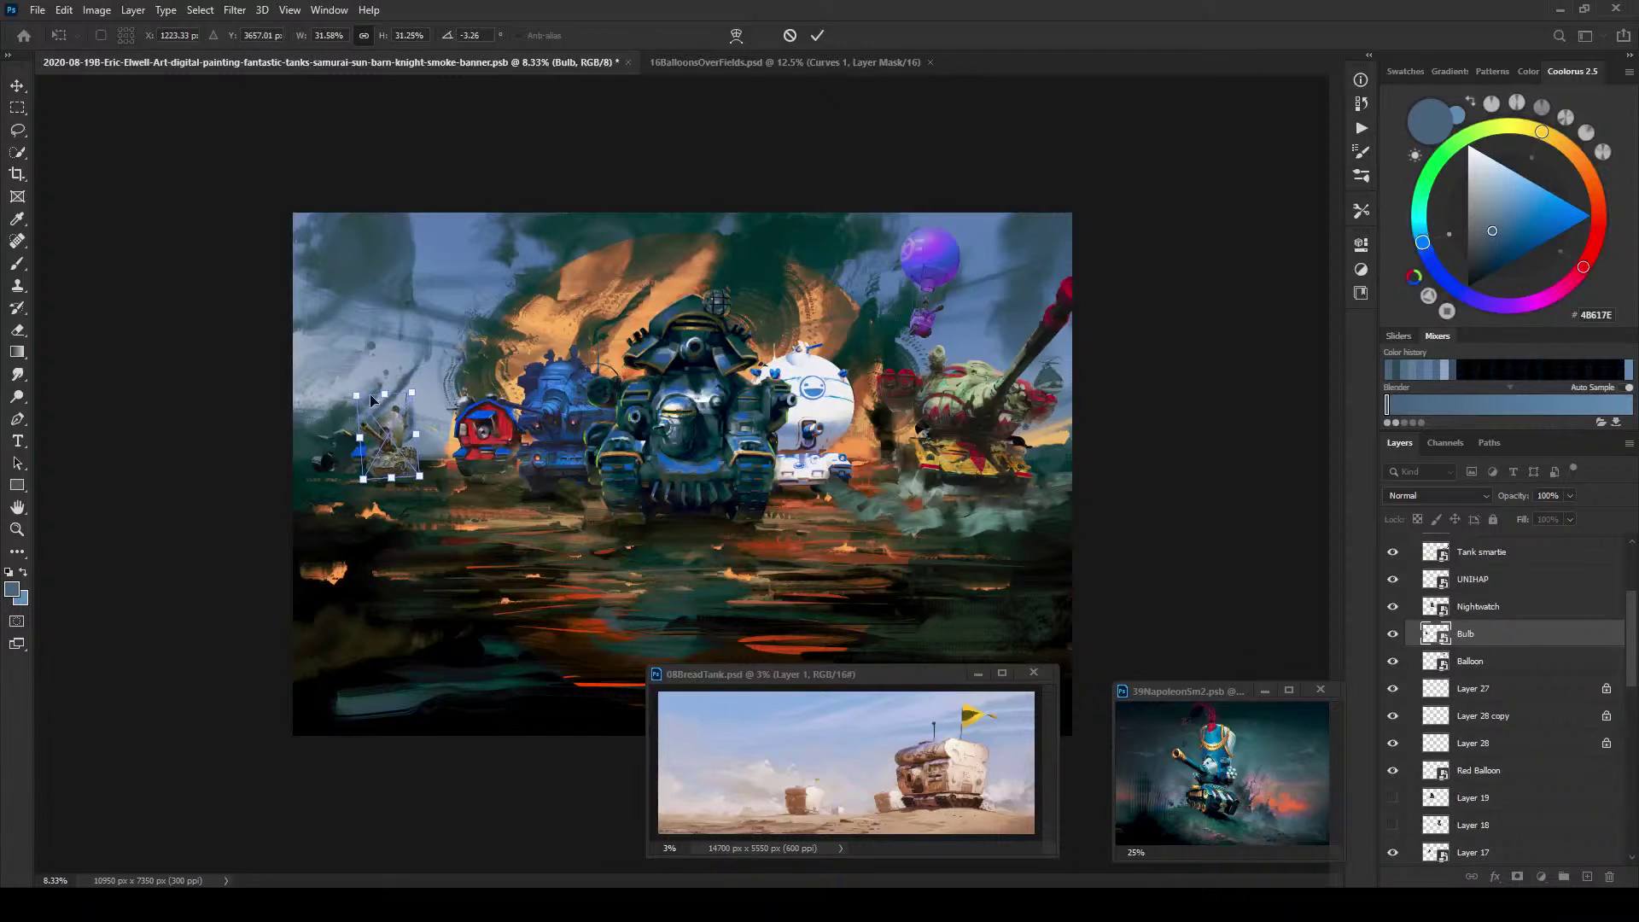
drag(399, 466, 418, 464)
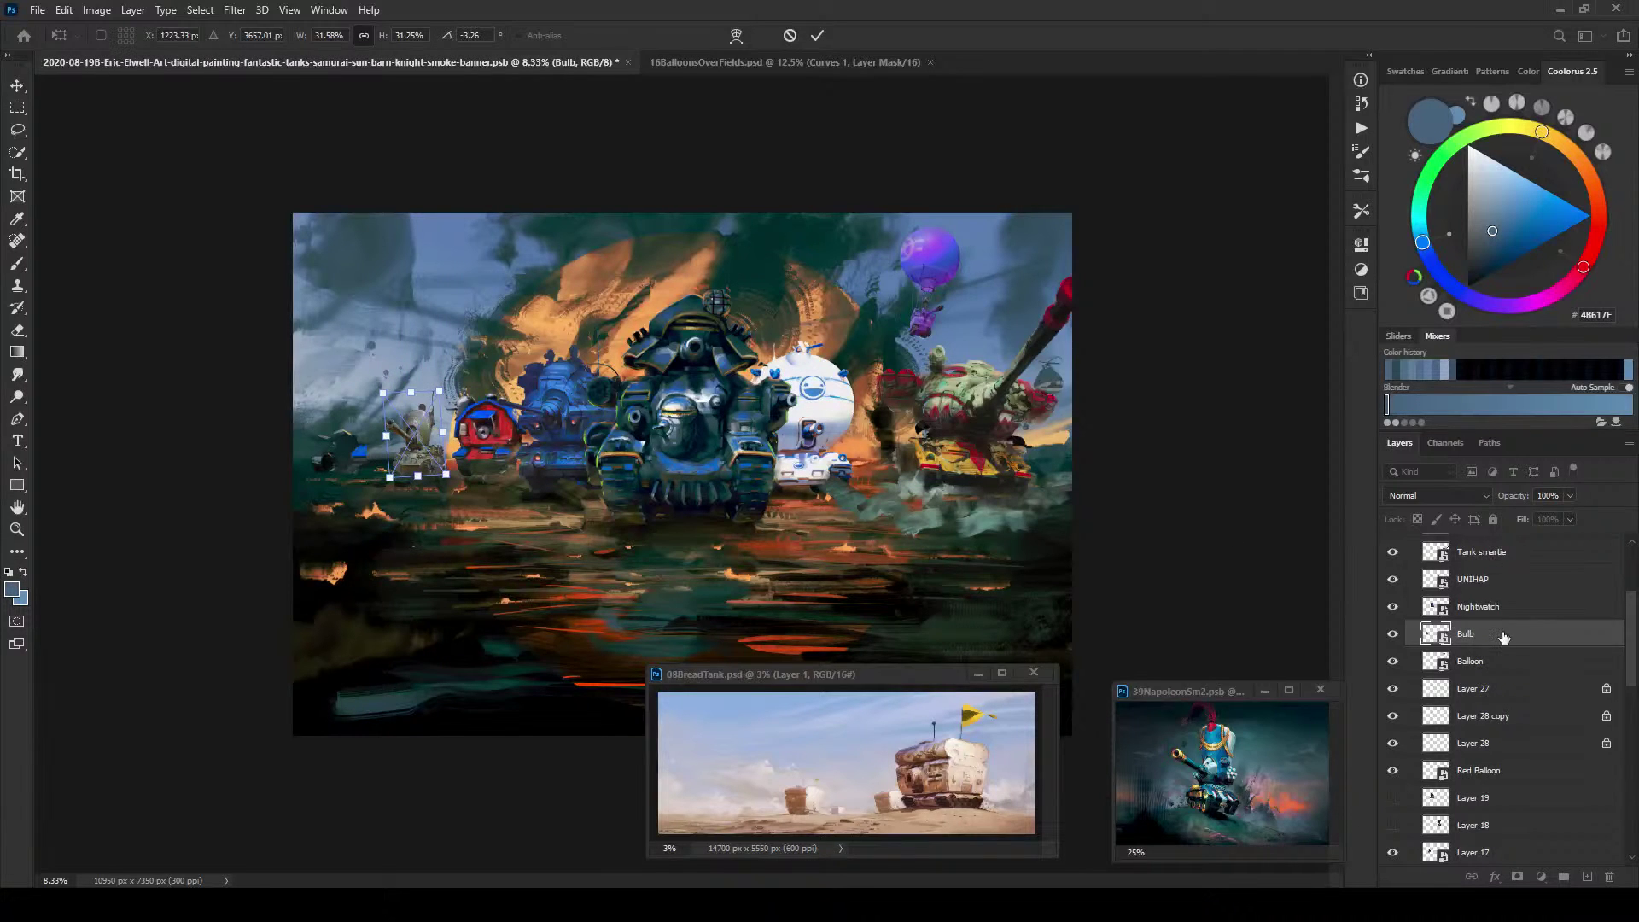
key(Return)
drag(1511, 646, 1532, 772)
drag(447, 511, 458, 512)
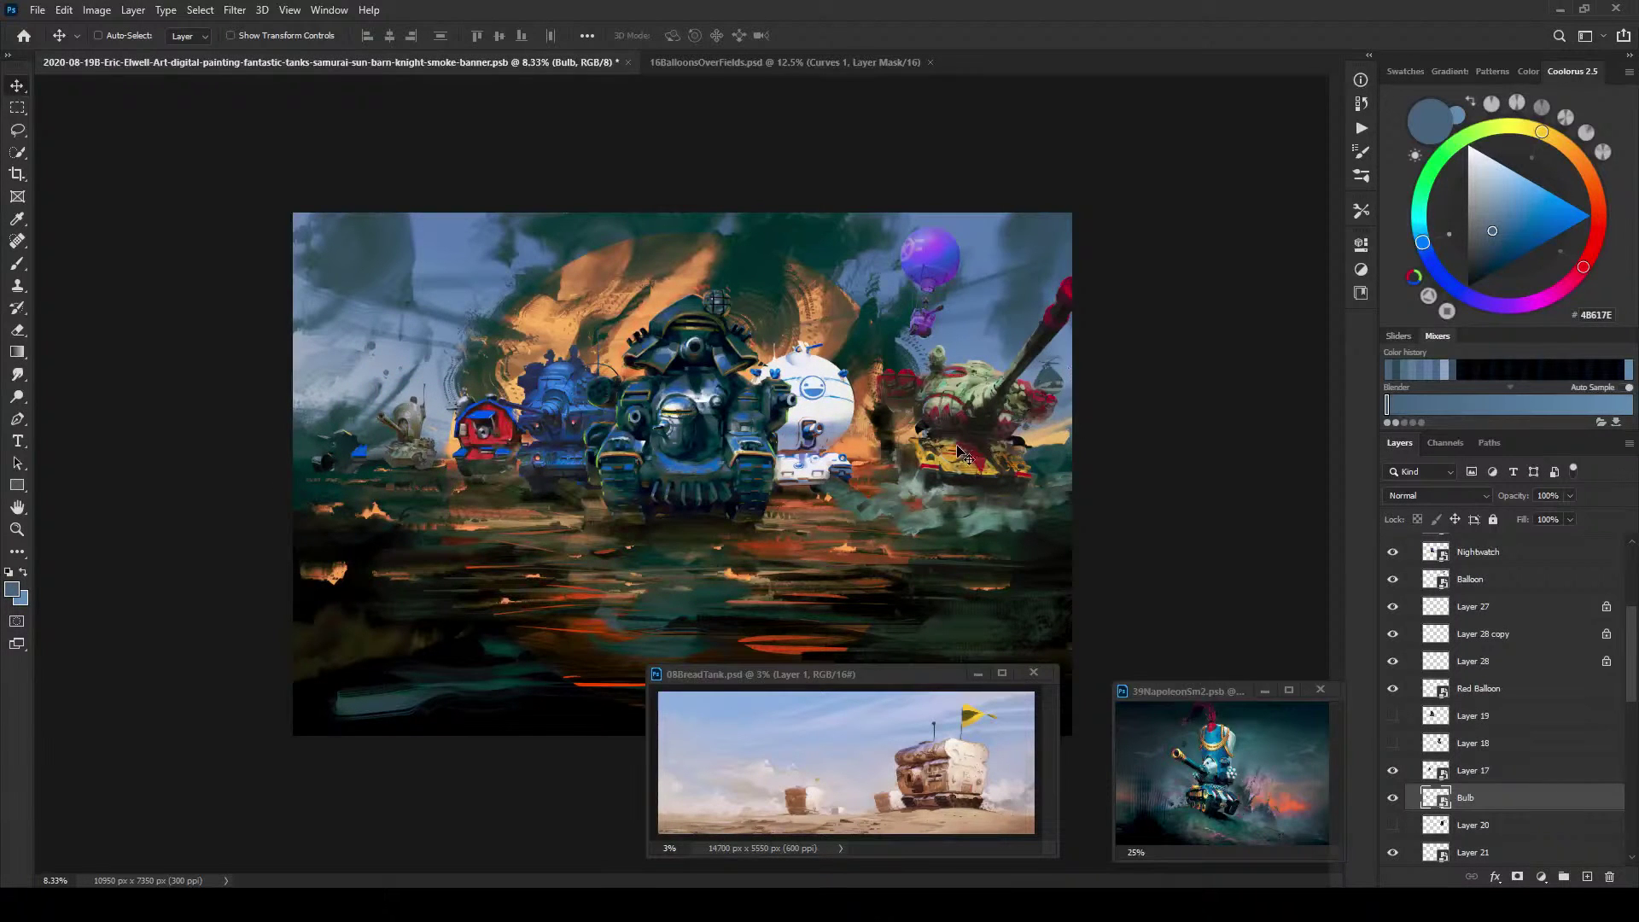
Step: Hide the Tank smartie tank and move the Layer 21 and UNIHAP tanks closer together
drag(945, 456, 914, 410)
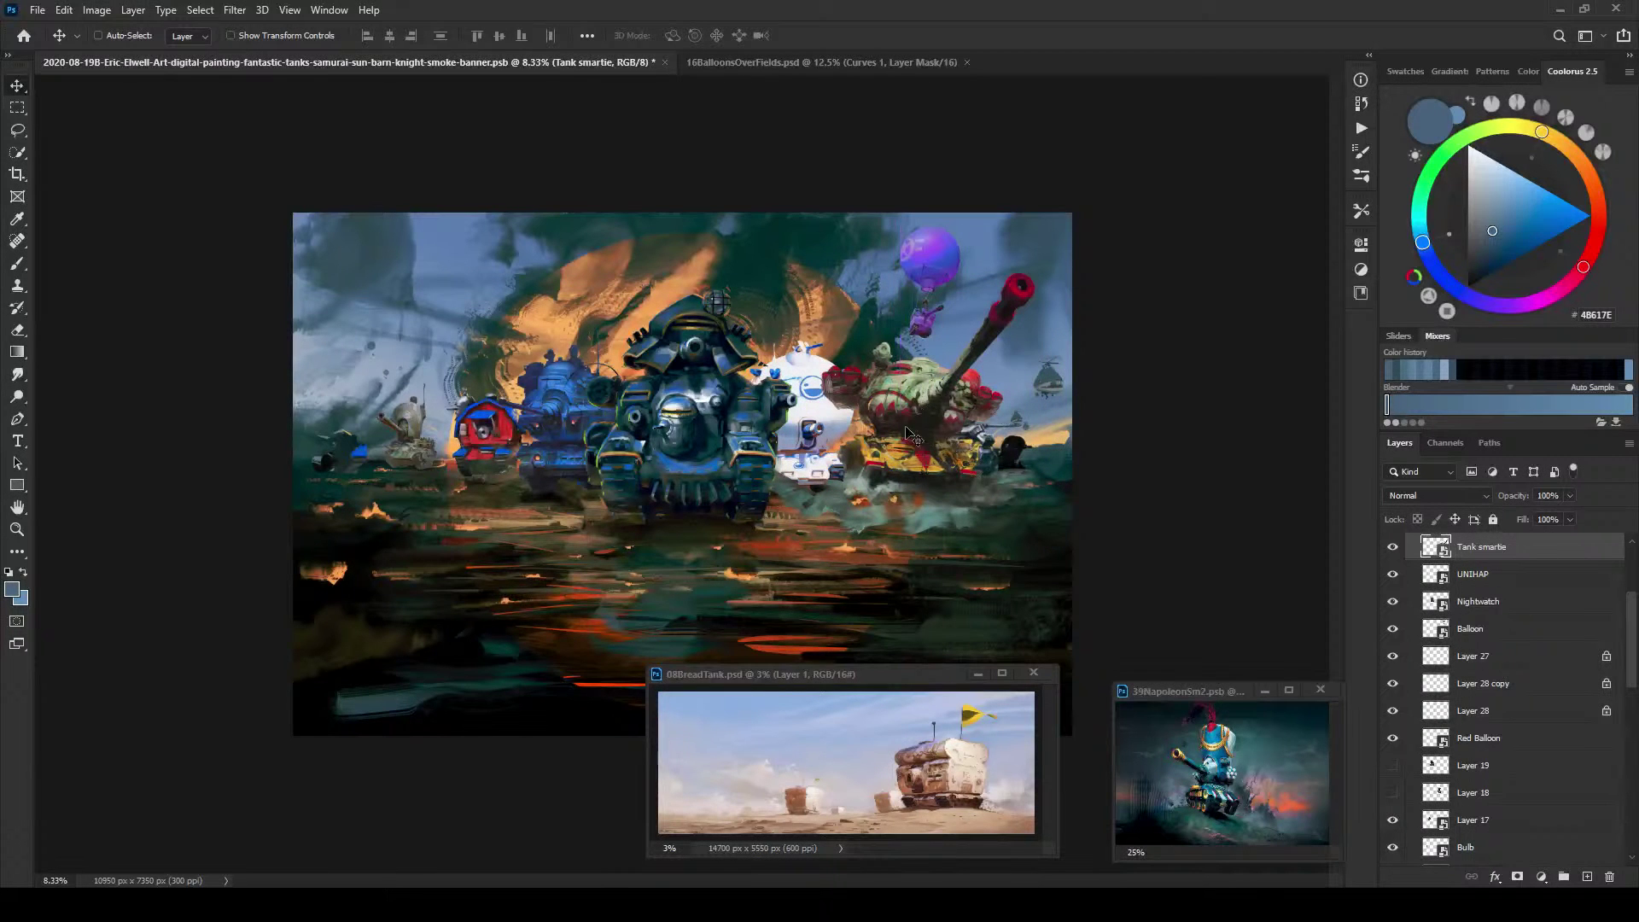
click(1392, 547)
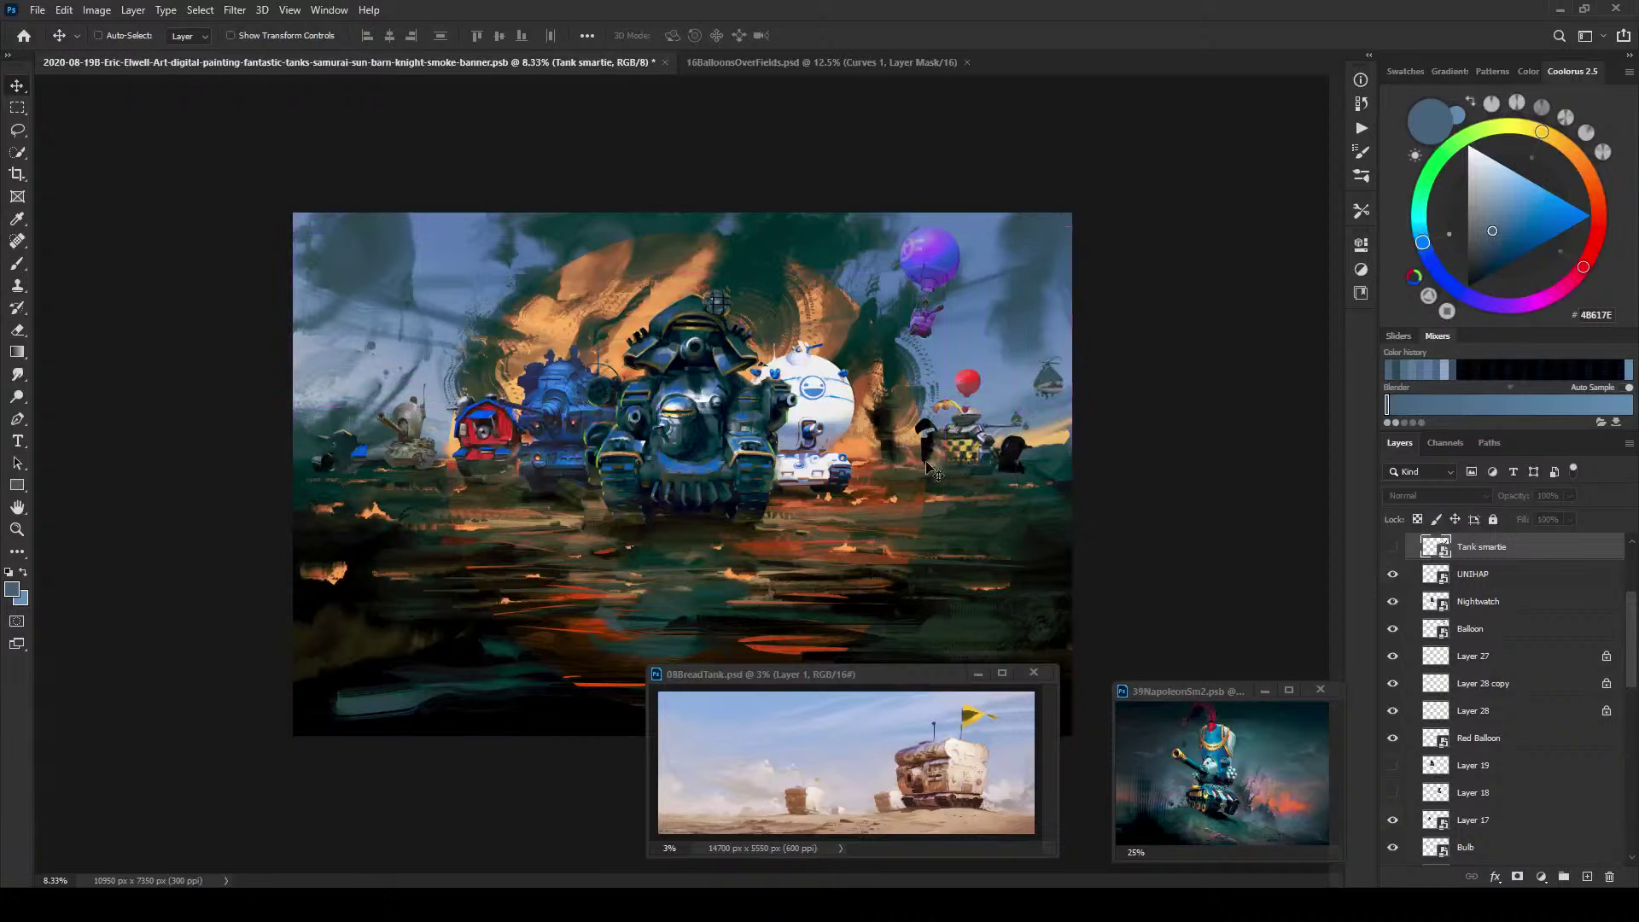
ctrl+click(979, 437)
drag(979, 465, 935, 450)
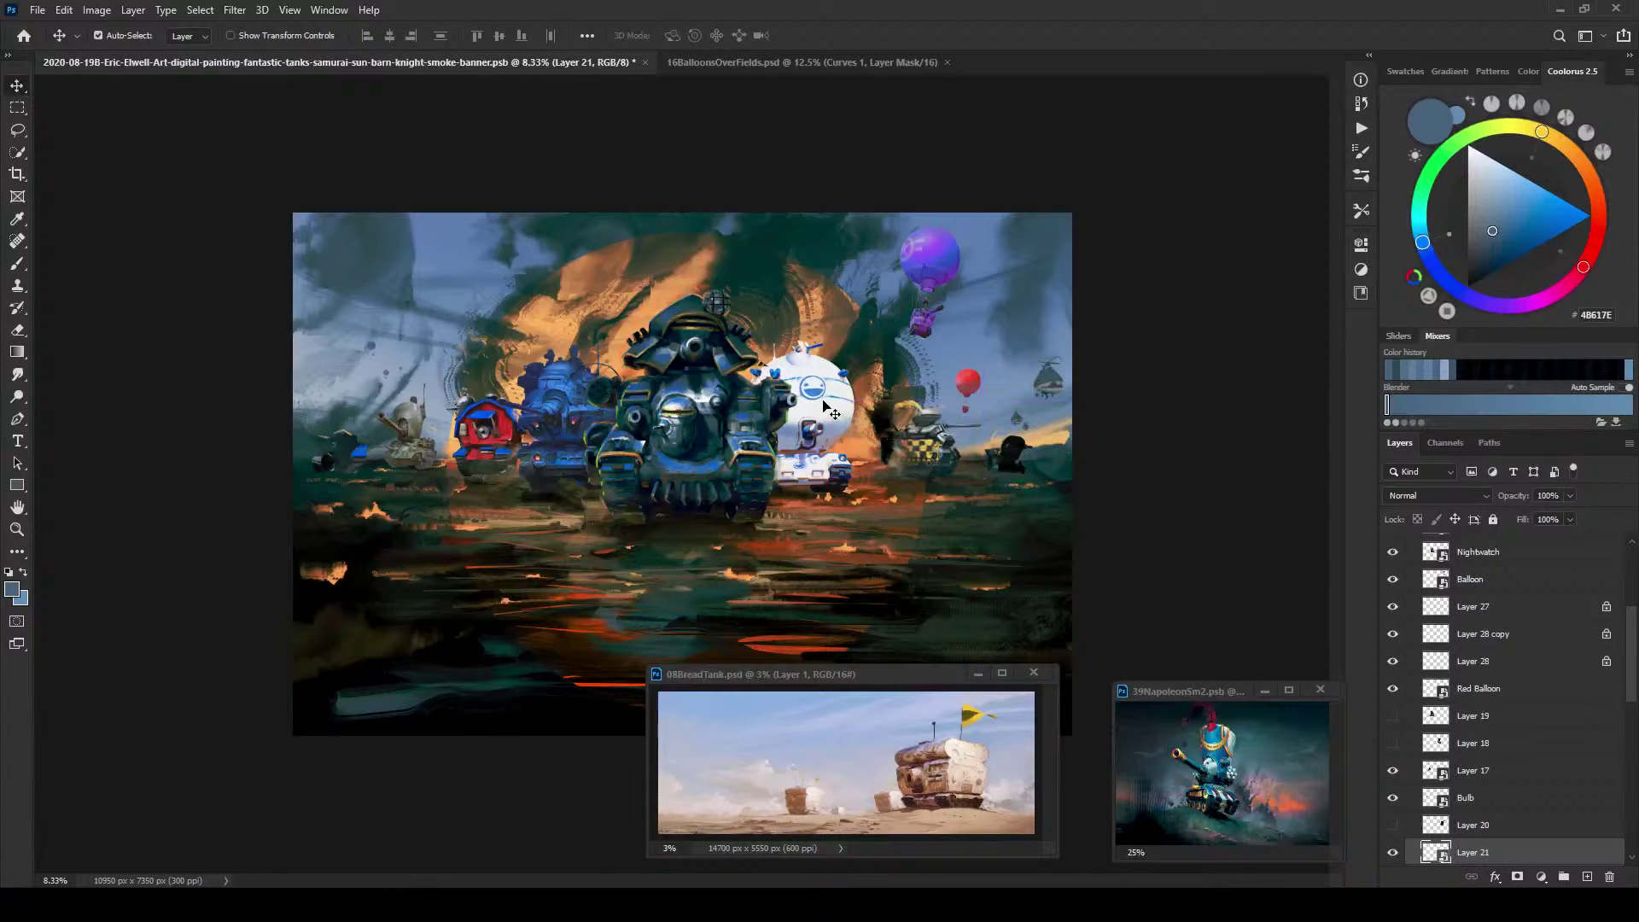
ctrl+click(837, 413)
drag(836, 412, 868, 405)
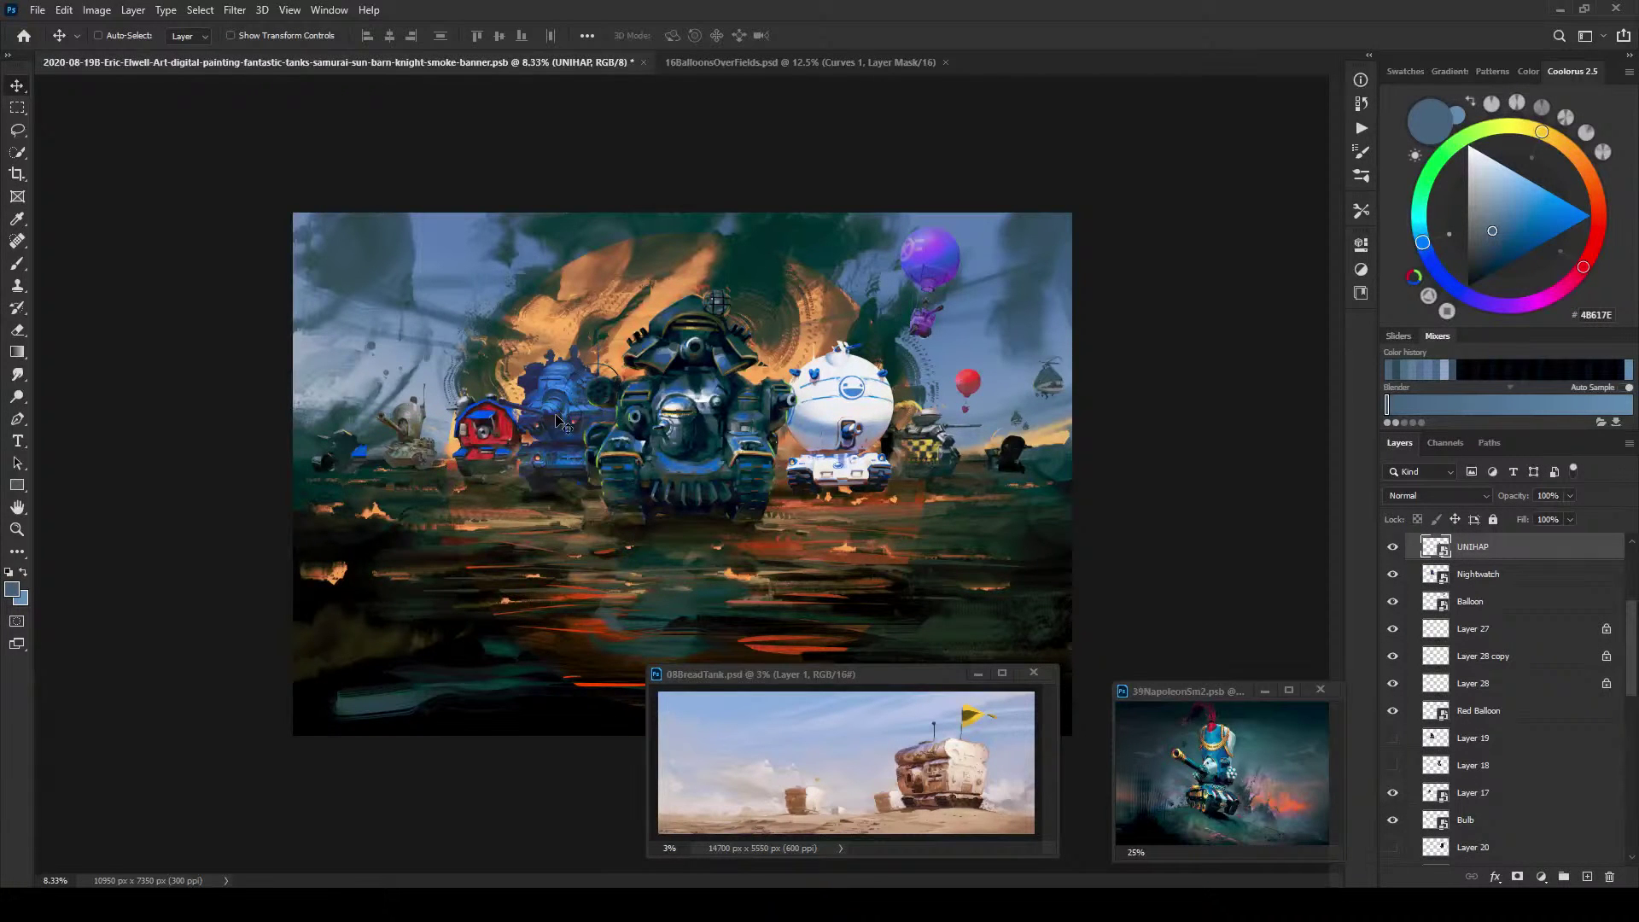
Step: Shift the blue Nightwatch tank left and move the barn tank on Layer 17 to the right of the UNIHAP tank
key(ctrl)
drag(560, 391, 523, 411)
ctrl+click(470, 469)
ctrl+click(465, 478)
ctrl+click(467, 461)
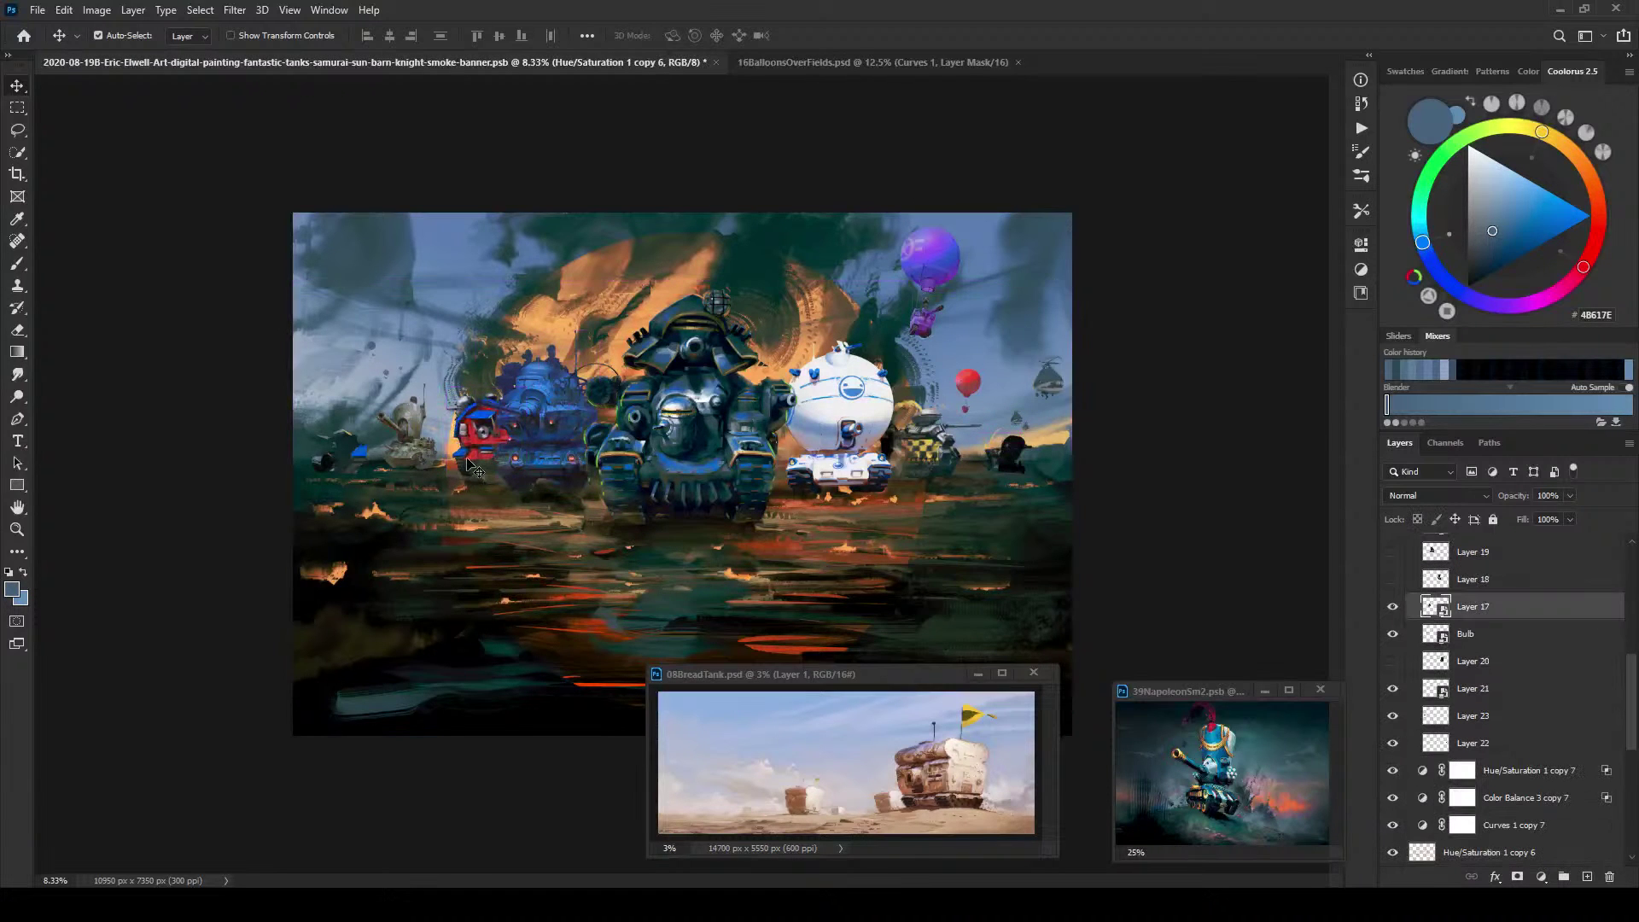
click(468, 466)
drag(467, 461, 960, 453)
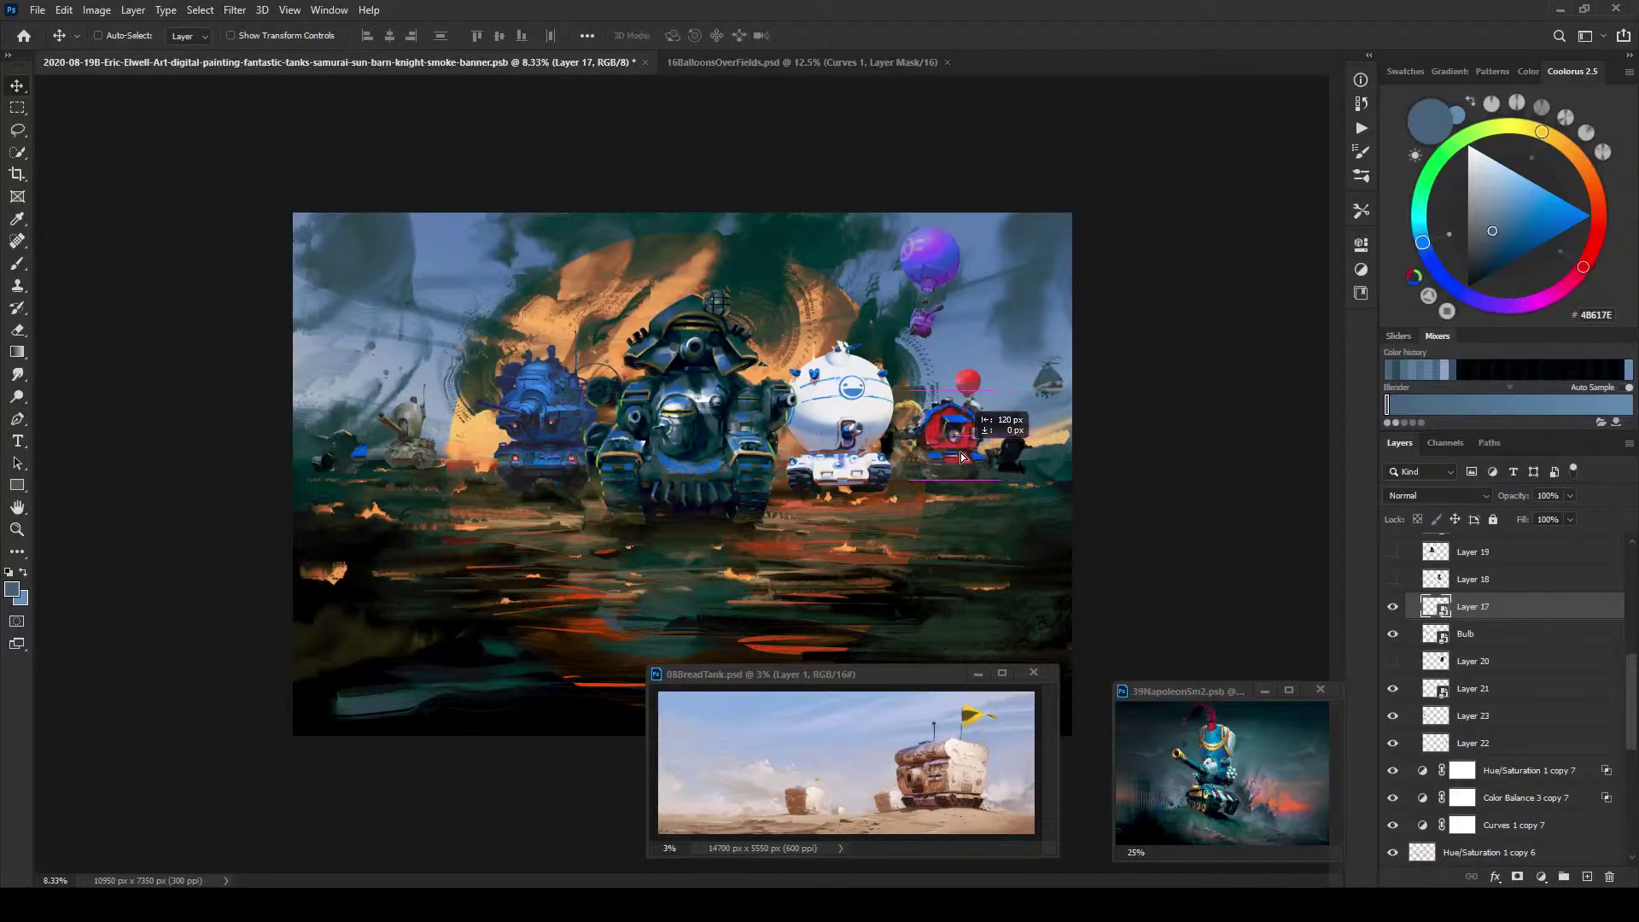
Step: Move the checkered Layer 21 tank to the left of the blue Nightwatch tank and bring the barn tank closer to UNIHAP
ctrl+click(965, 458)
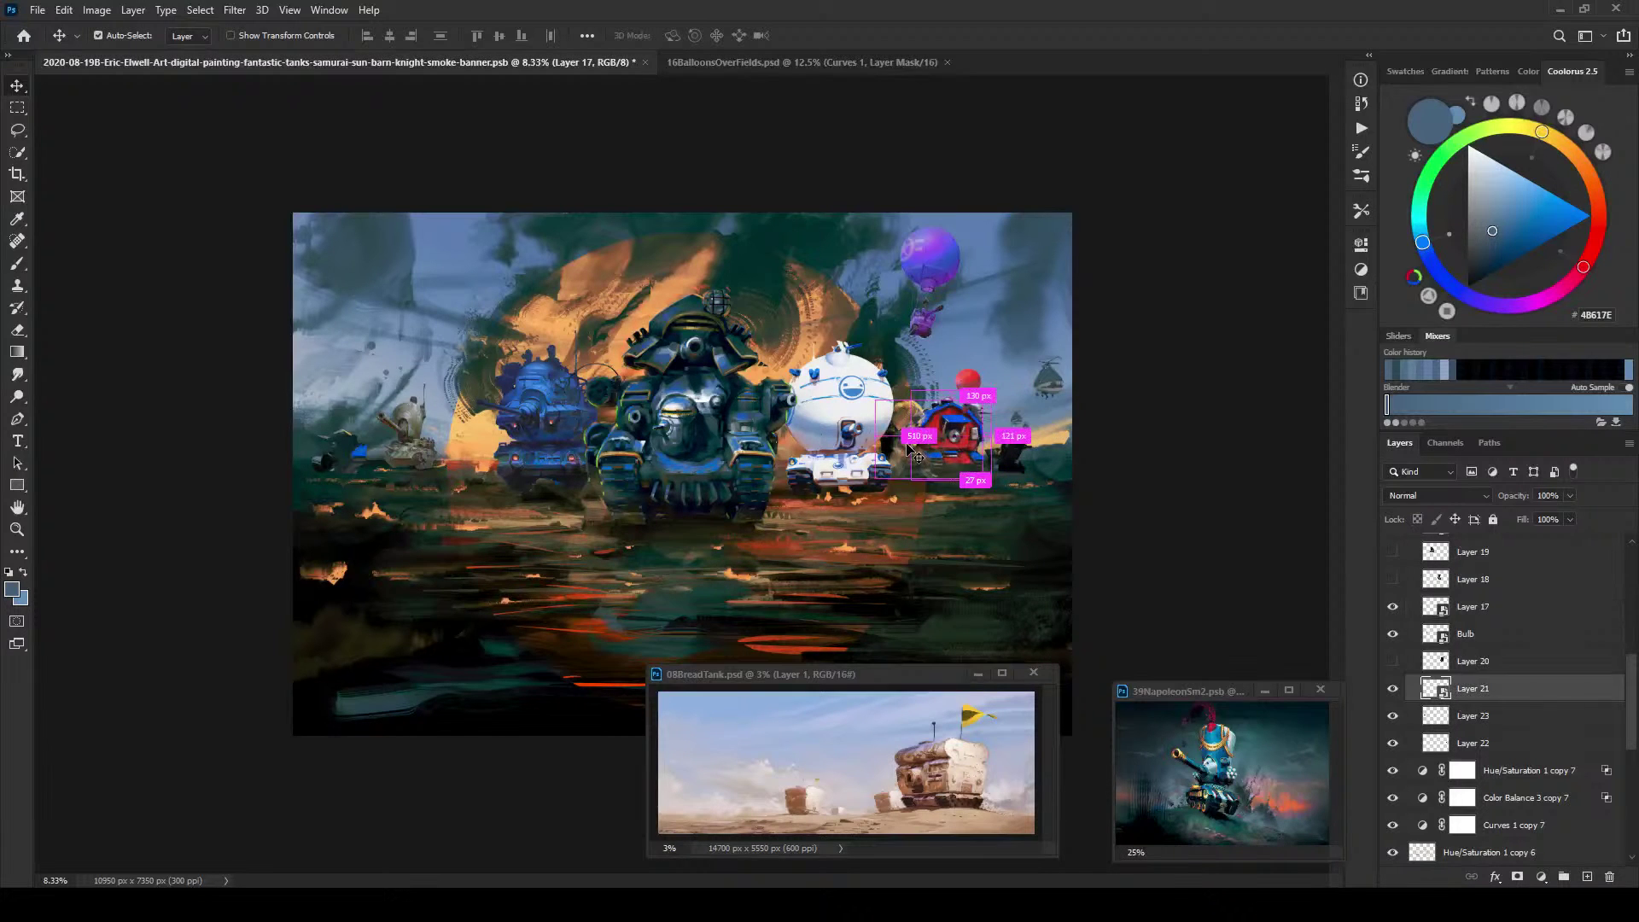
drag(621, 471, 587, 483)
key(ctrl+z)
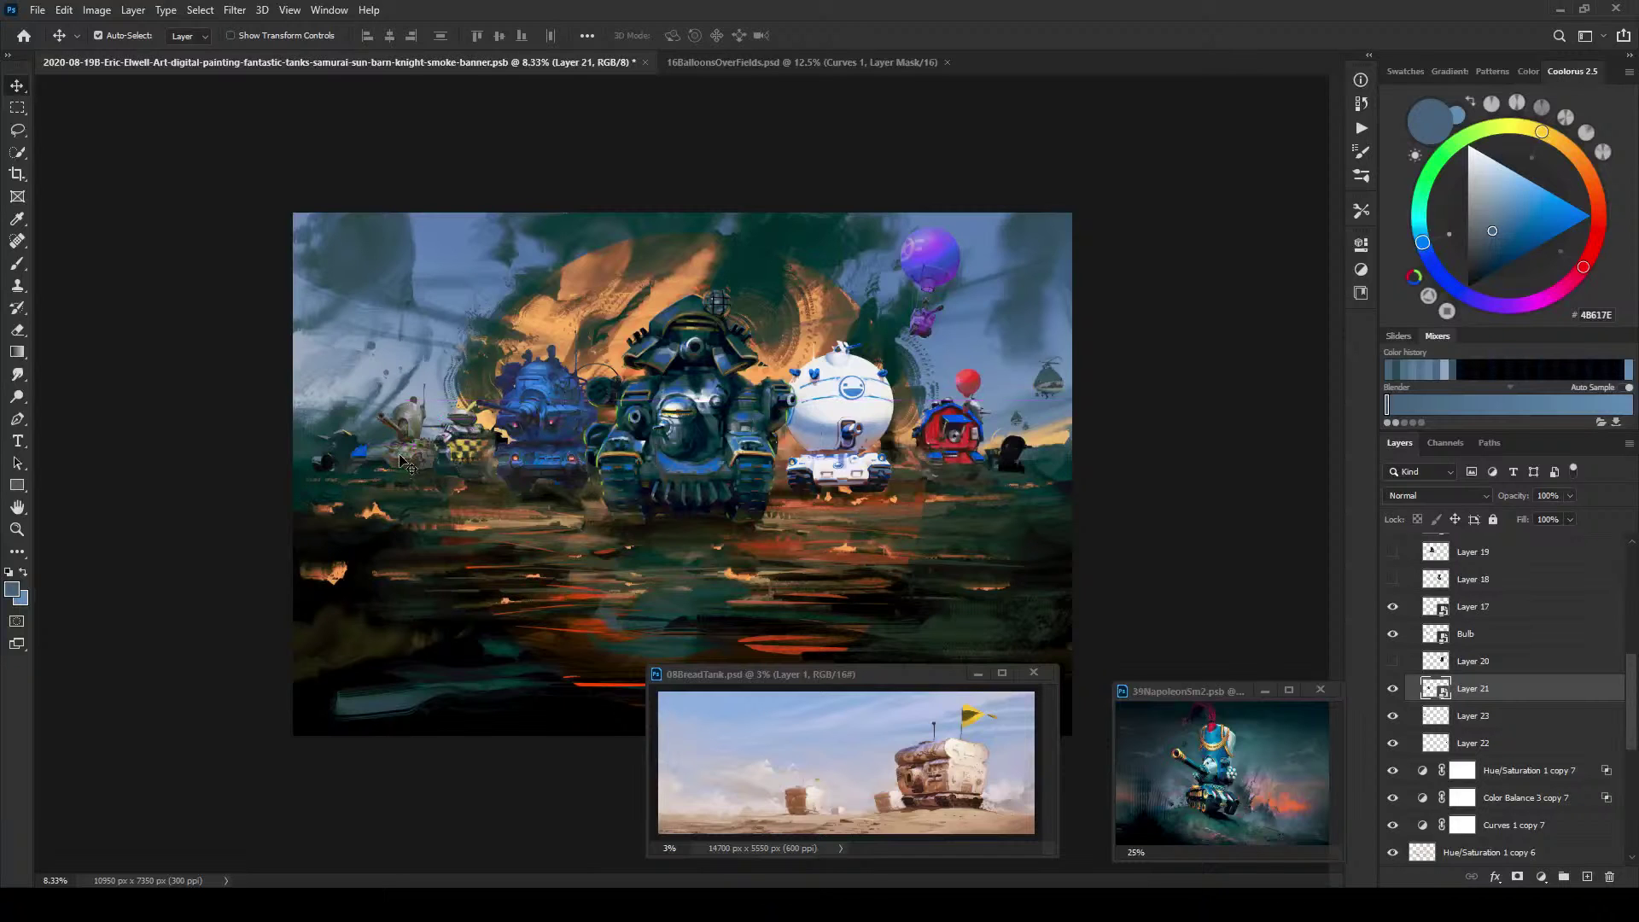
drag(401, 461, 407, 419)
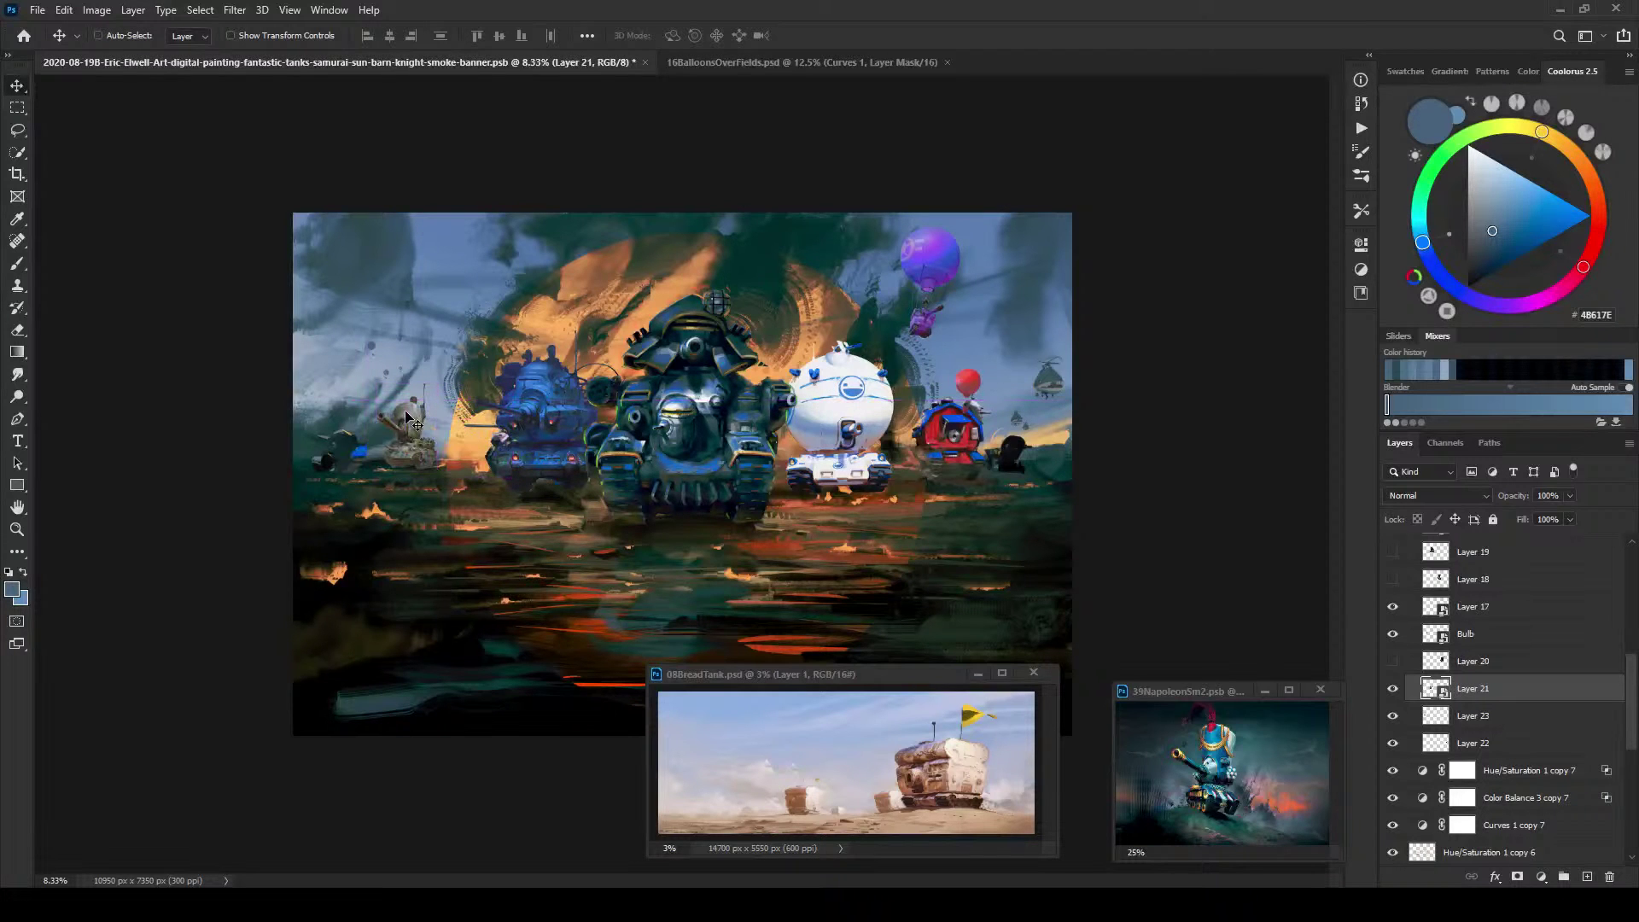
drag(748, 461, 475, 453)
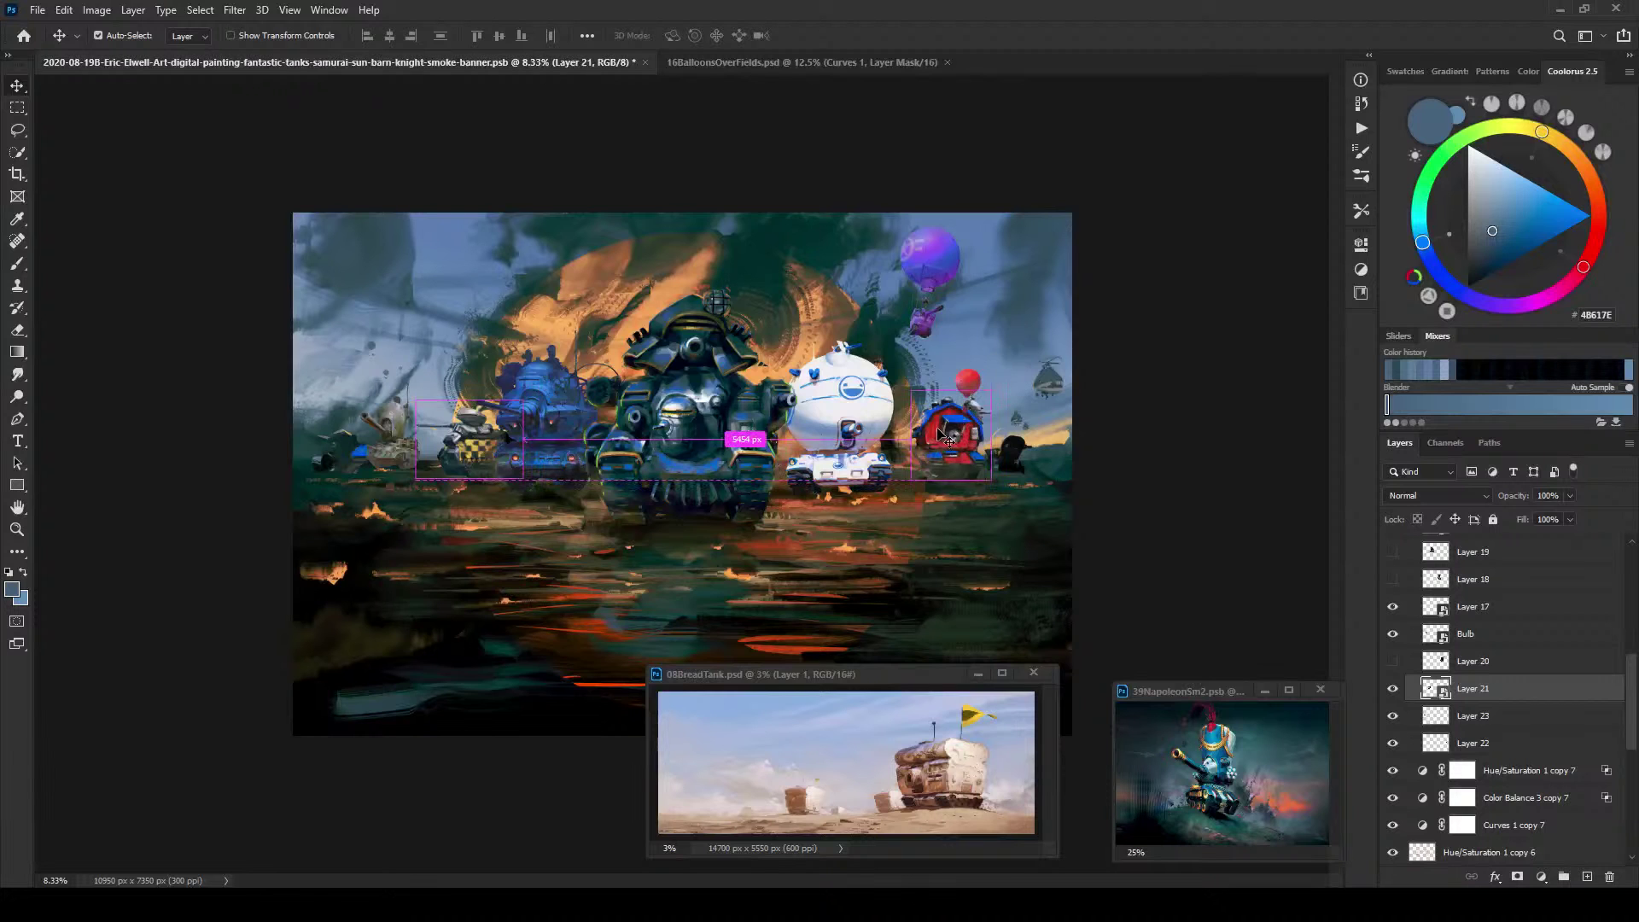
drag(956, 443, 935, 454)
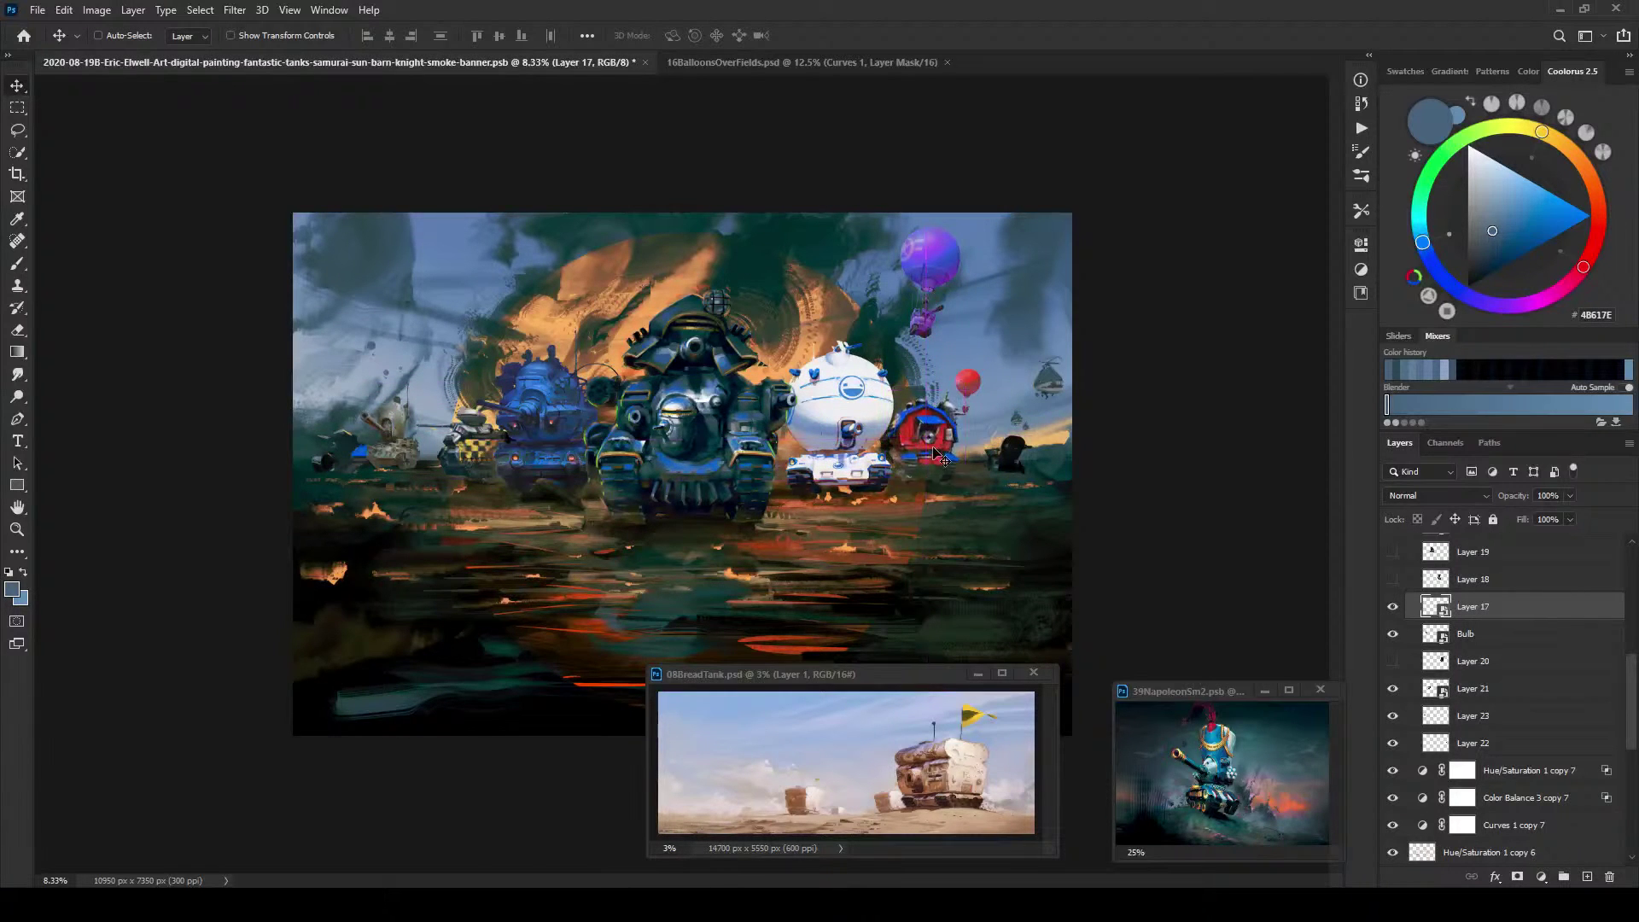
Step: Flip the Bulb tank horizontally and place it right of the barn tank, and adjust the Layer 21 tank's position beside Nightwatch
key(ctrl)
ctrl+click(397, 462)
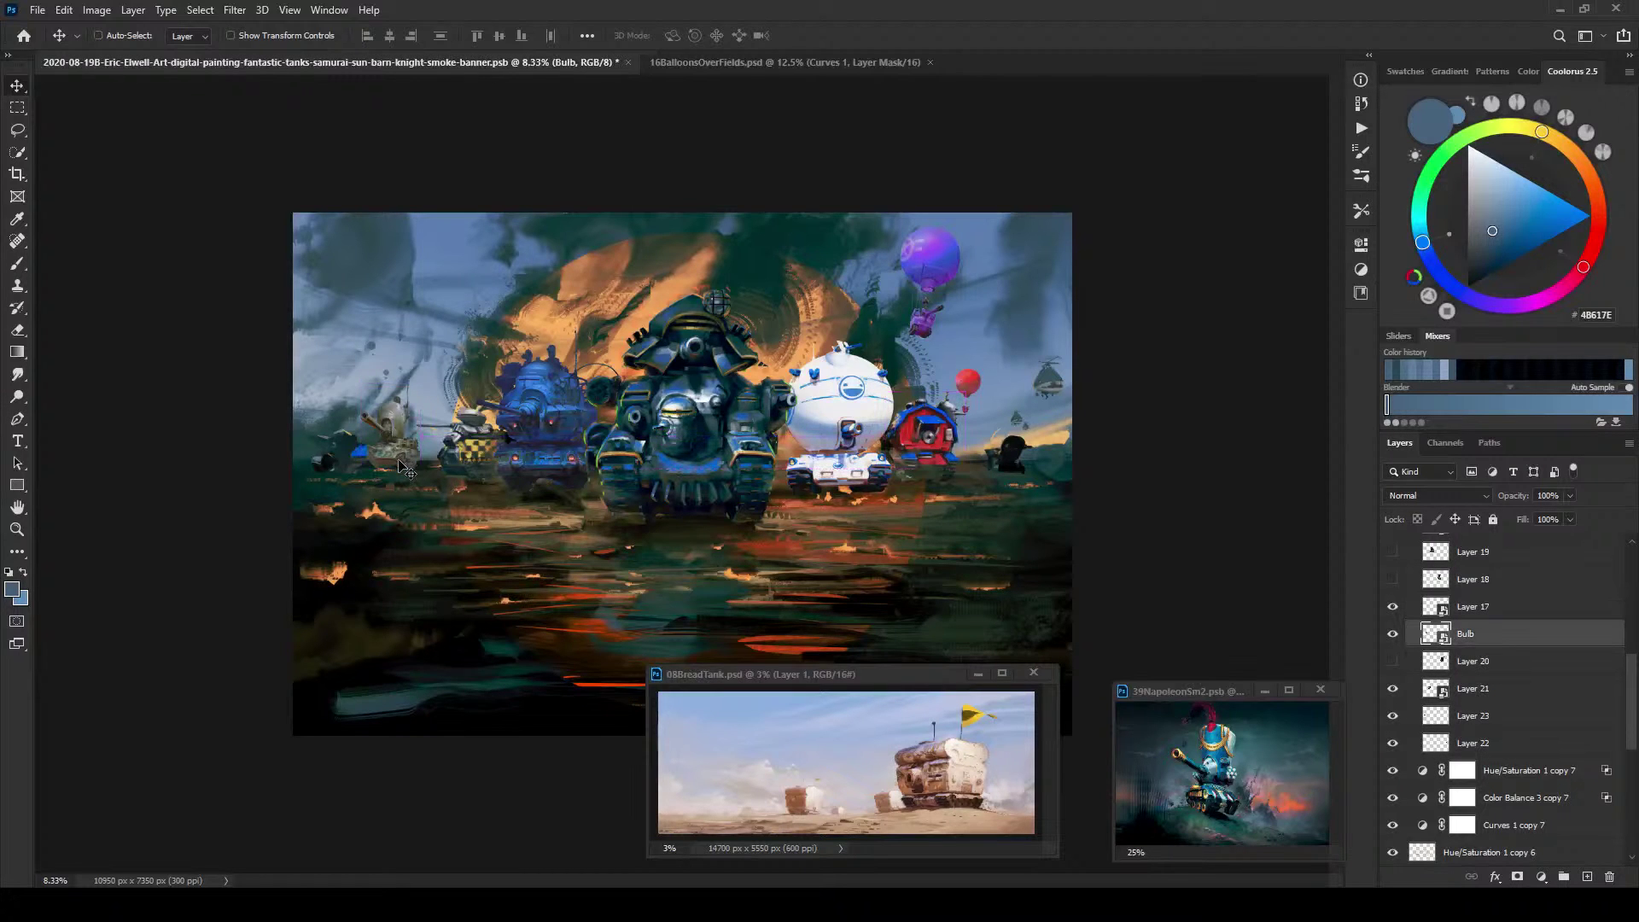
key(ctrl+shift+h)
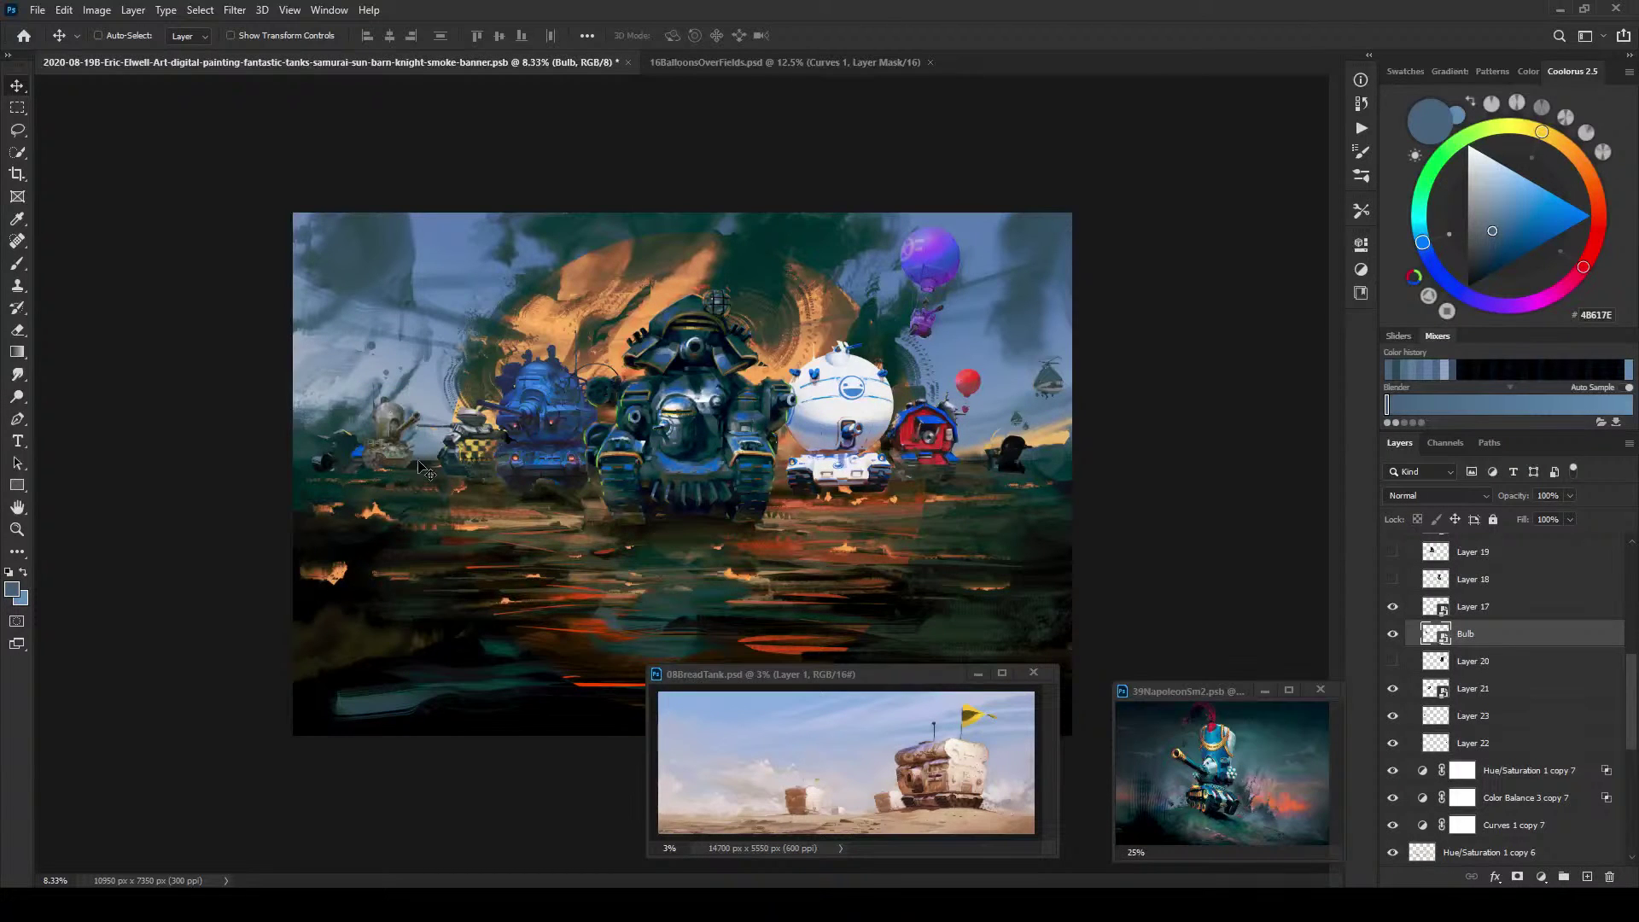
drag(406, 452, 1010, 465)
drag(536, 450, 445, 457)
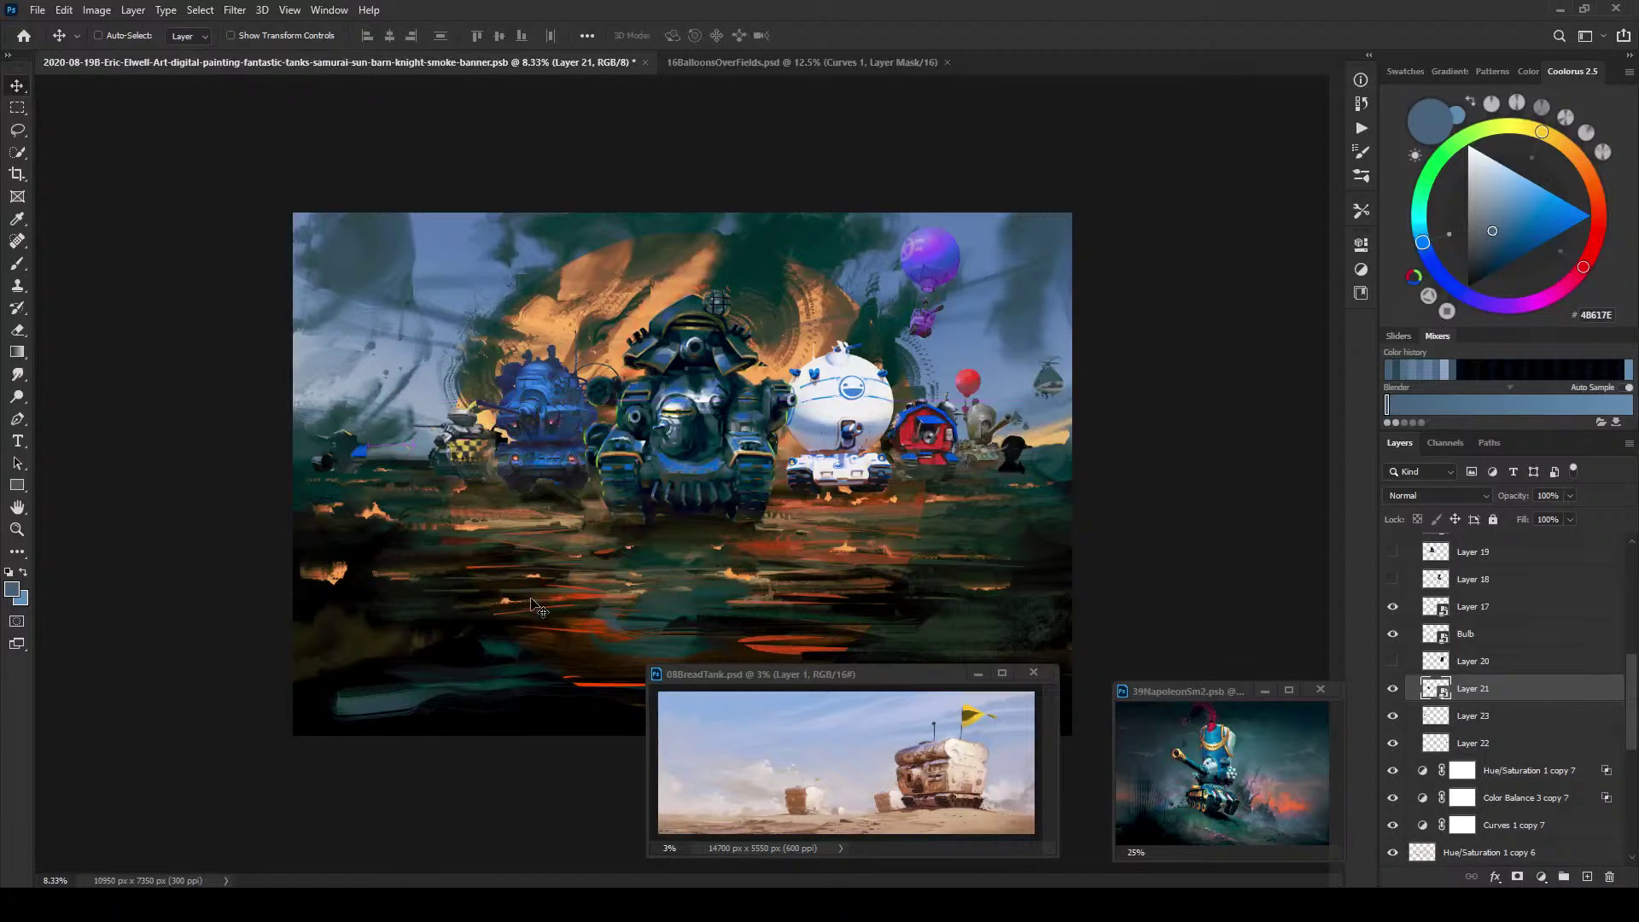
Step: Move the purple Balloon to the upper left of the sky and place the Red Balloon just below it
click(950, 283)
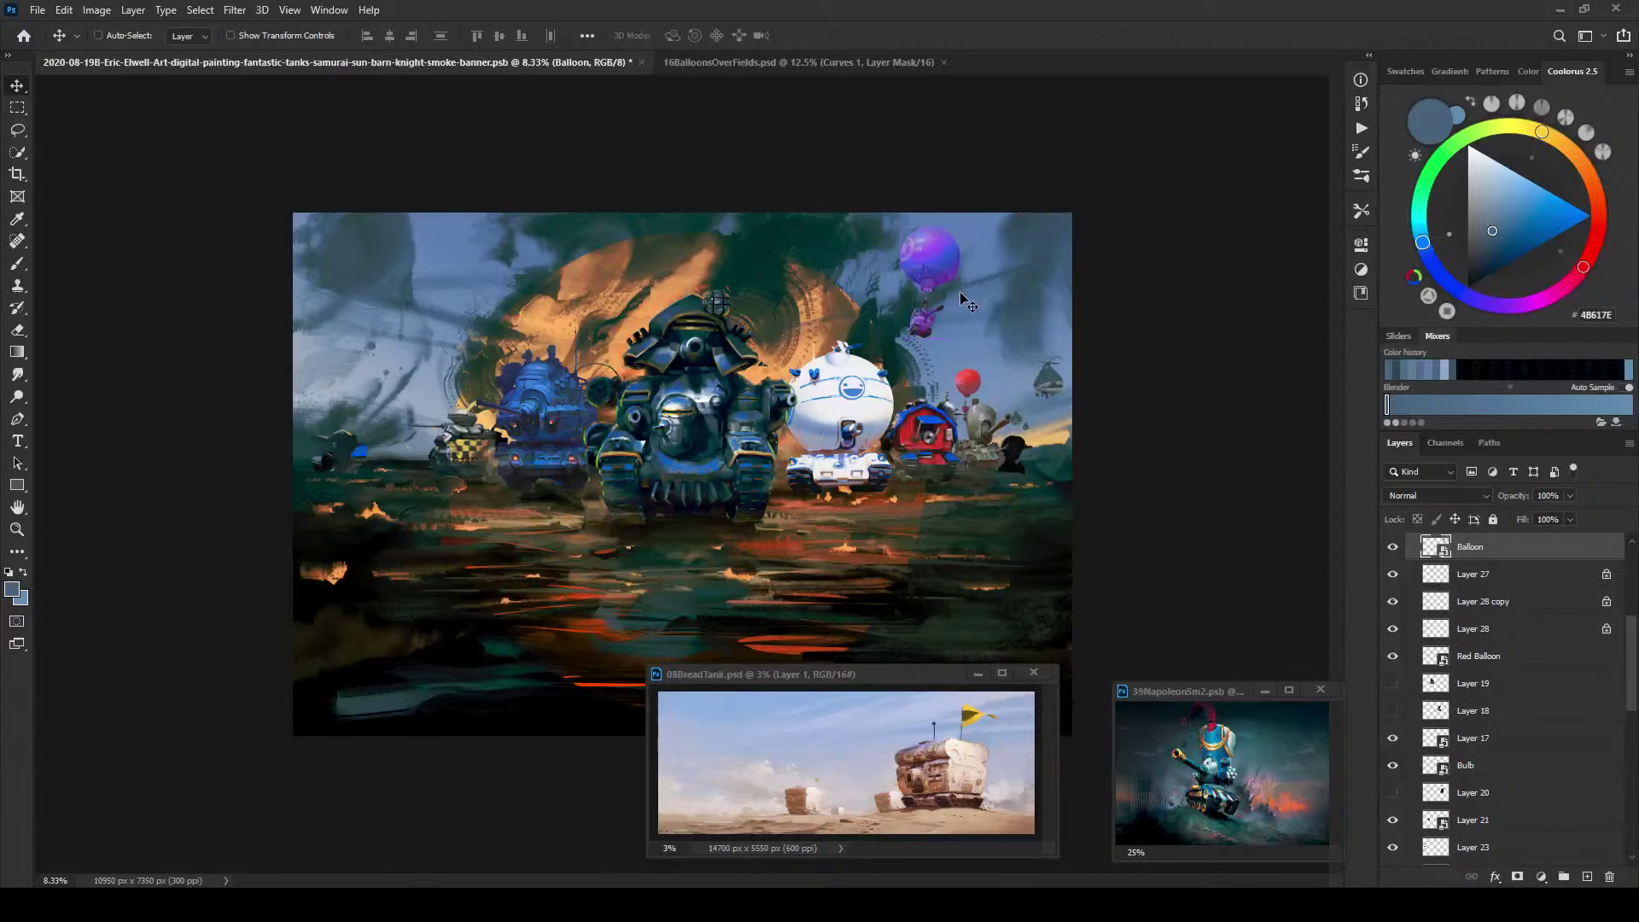
drag(960, 295, 473, 424)
drag(981, 380, 971, 359)
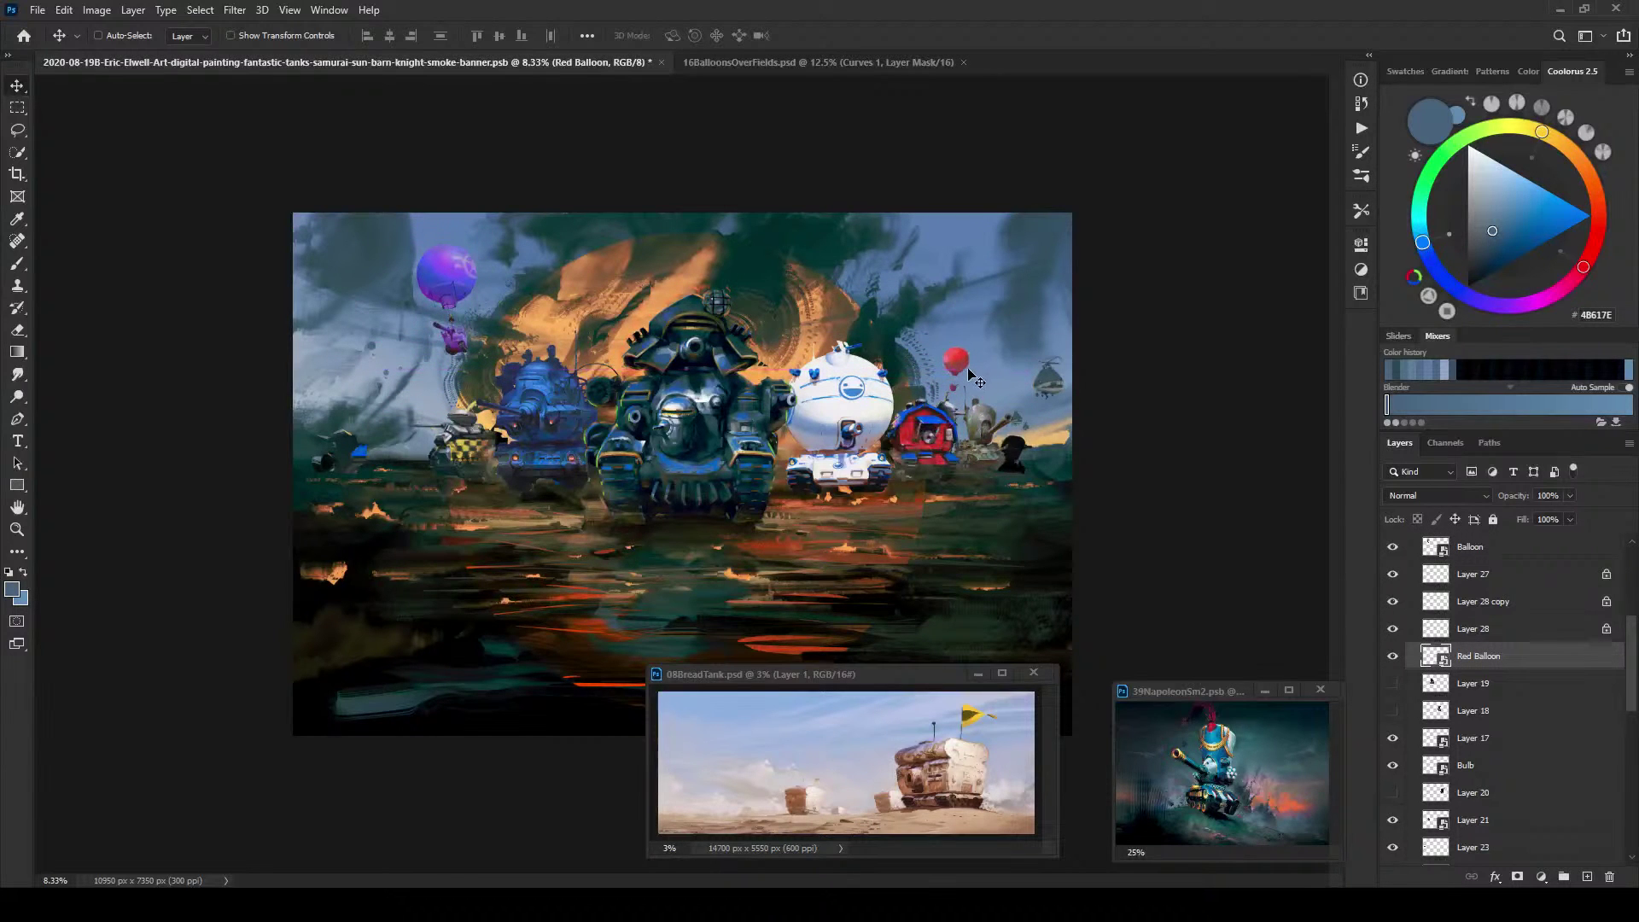
drag(975, 390, 437, 478)
Step: Shift the small Layer 23 tank toward the checkered tank and move the dark Layer 22 silhouette to the far left of the row
drag(342, 467, 450, 469)
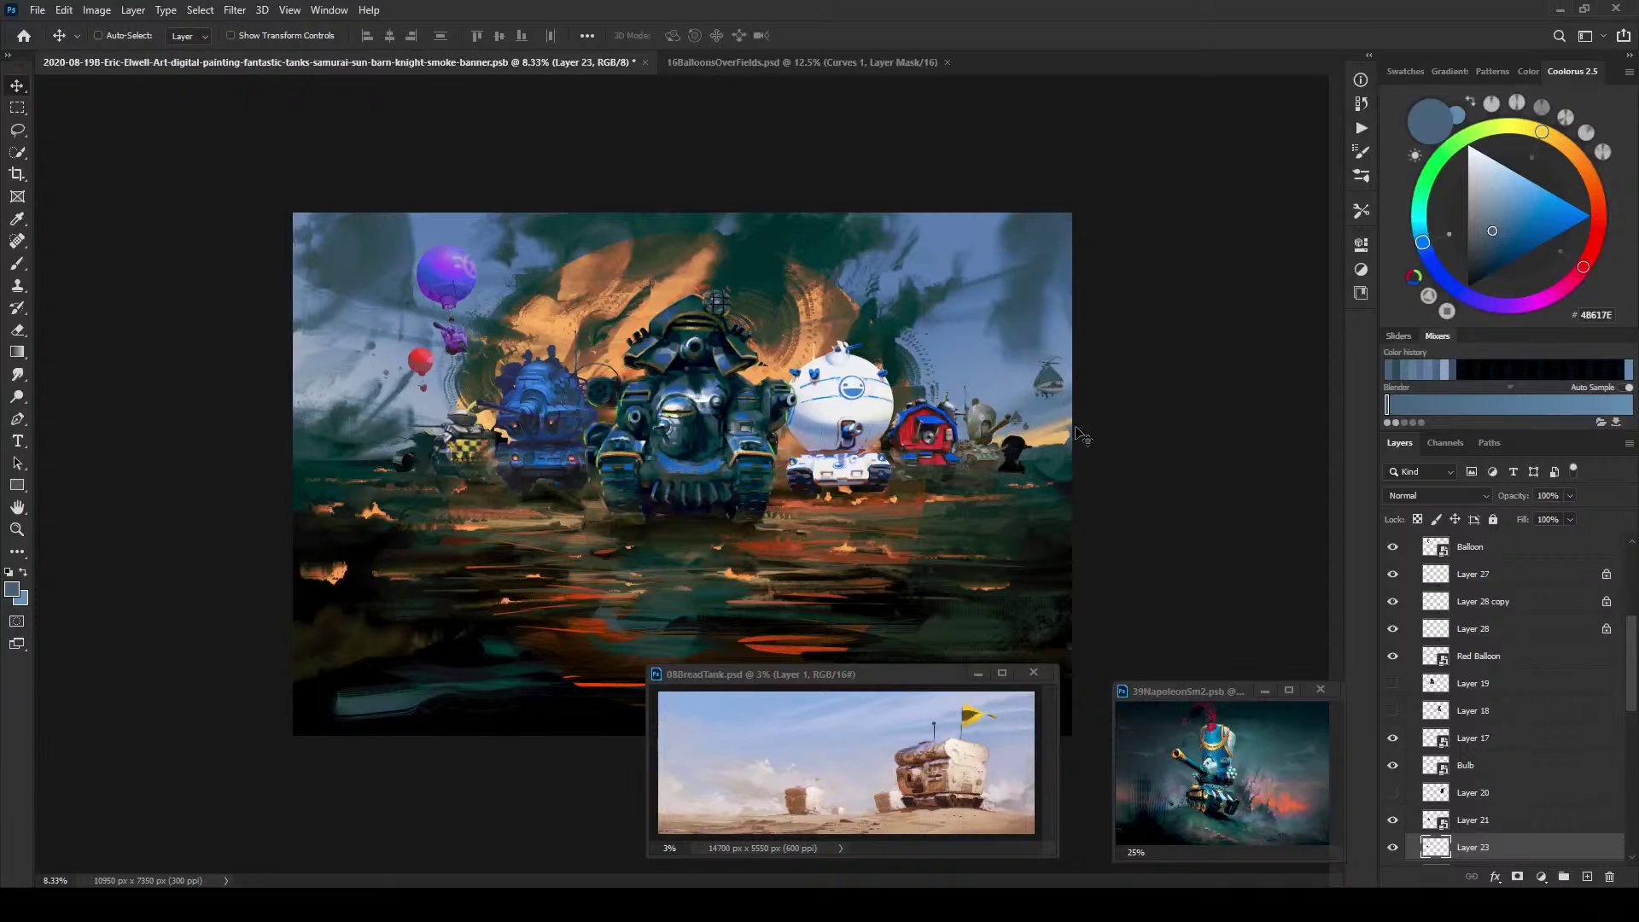
mouse_move(1028, 467)
mouse_down()
mouse_move(505, 498)
mouse_move(683, 469)
mouse_move(1045, 464)
mouse_up()
drag(1560, 513, 1549, 514)
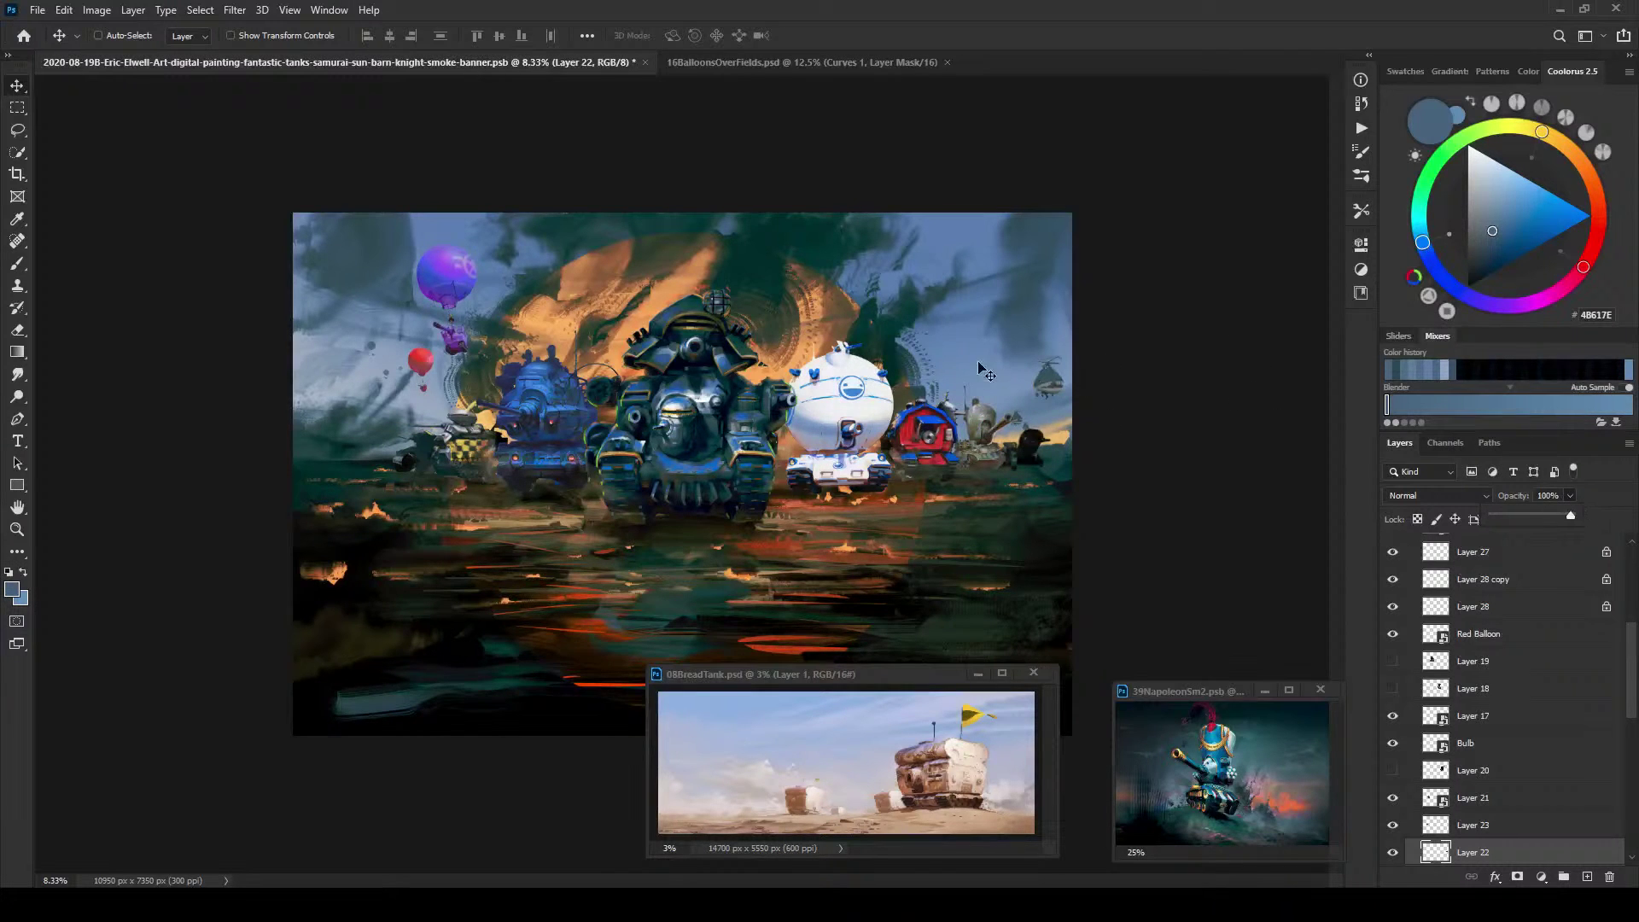
drag(1046, 472, 454, 498)
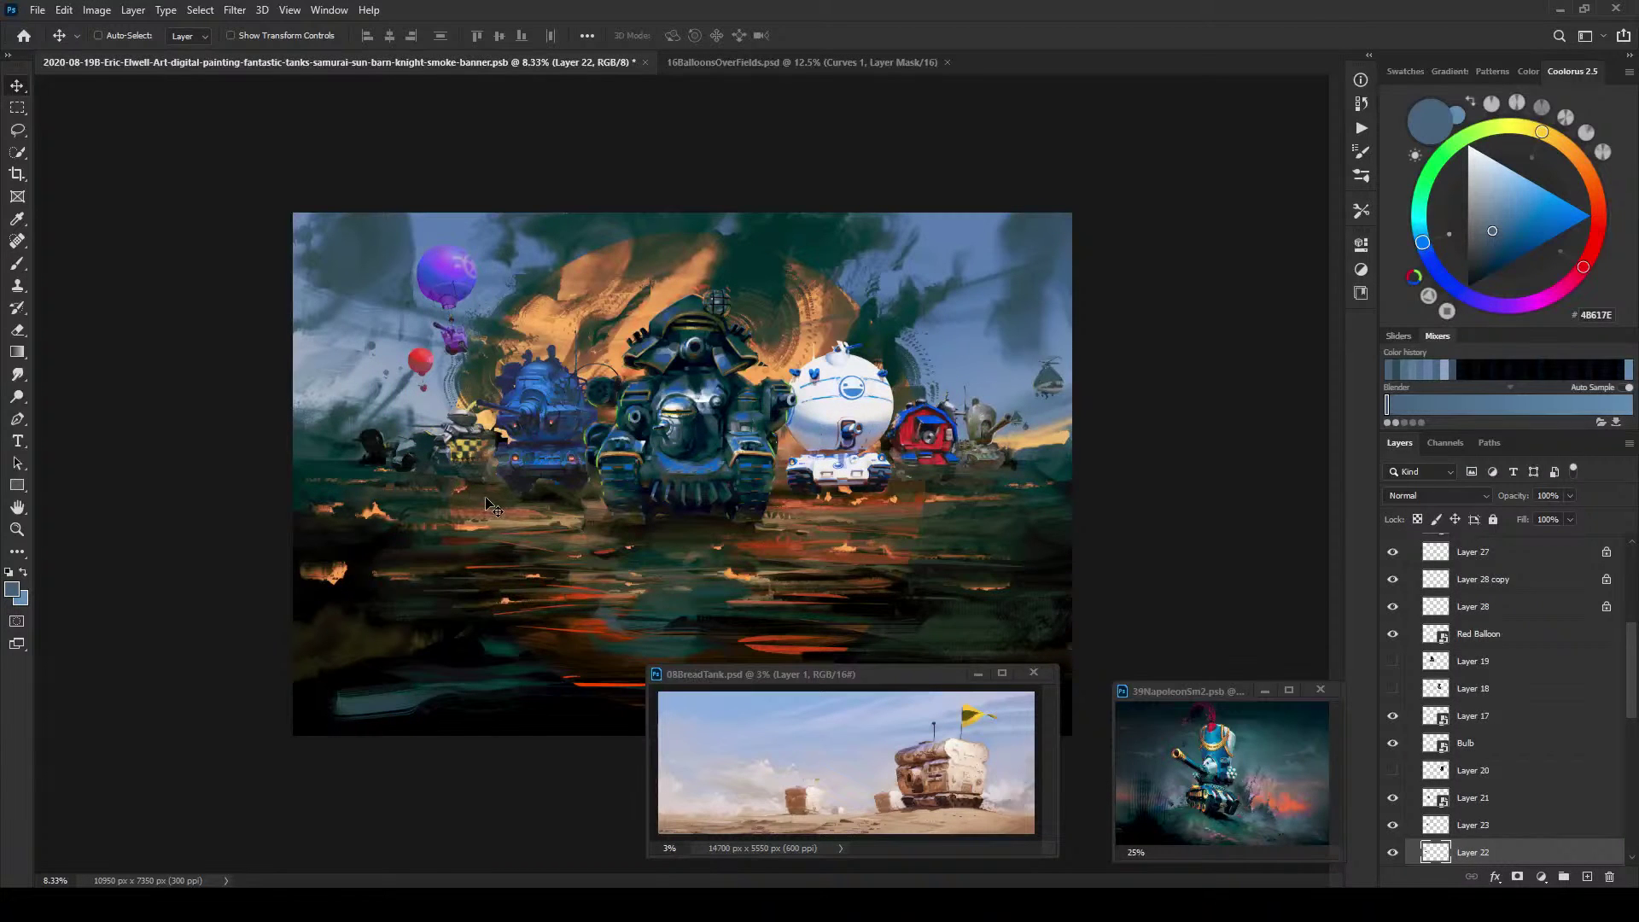
key(ctrl)
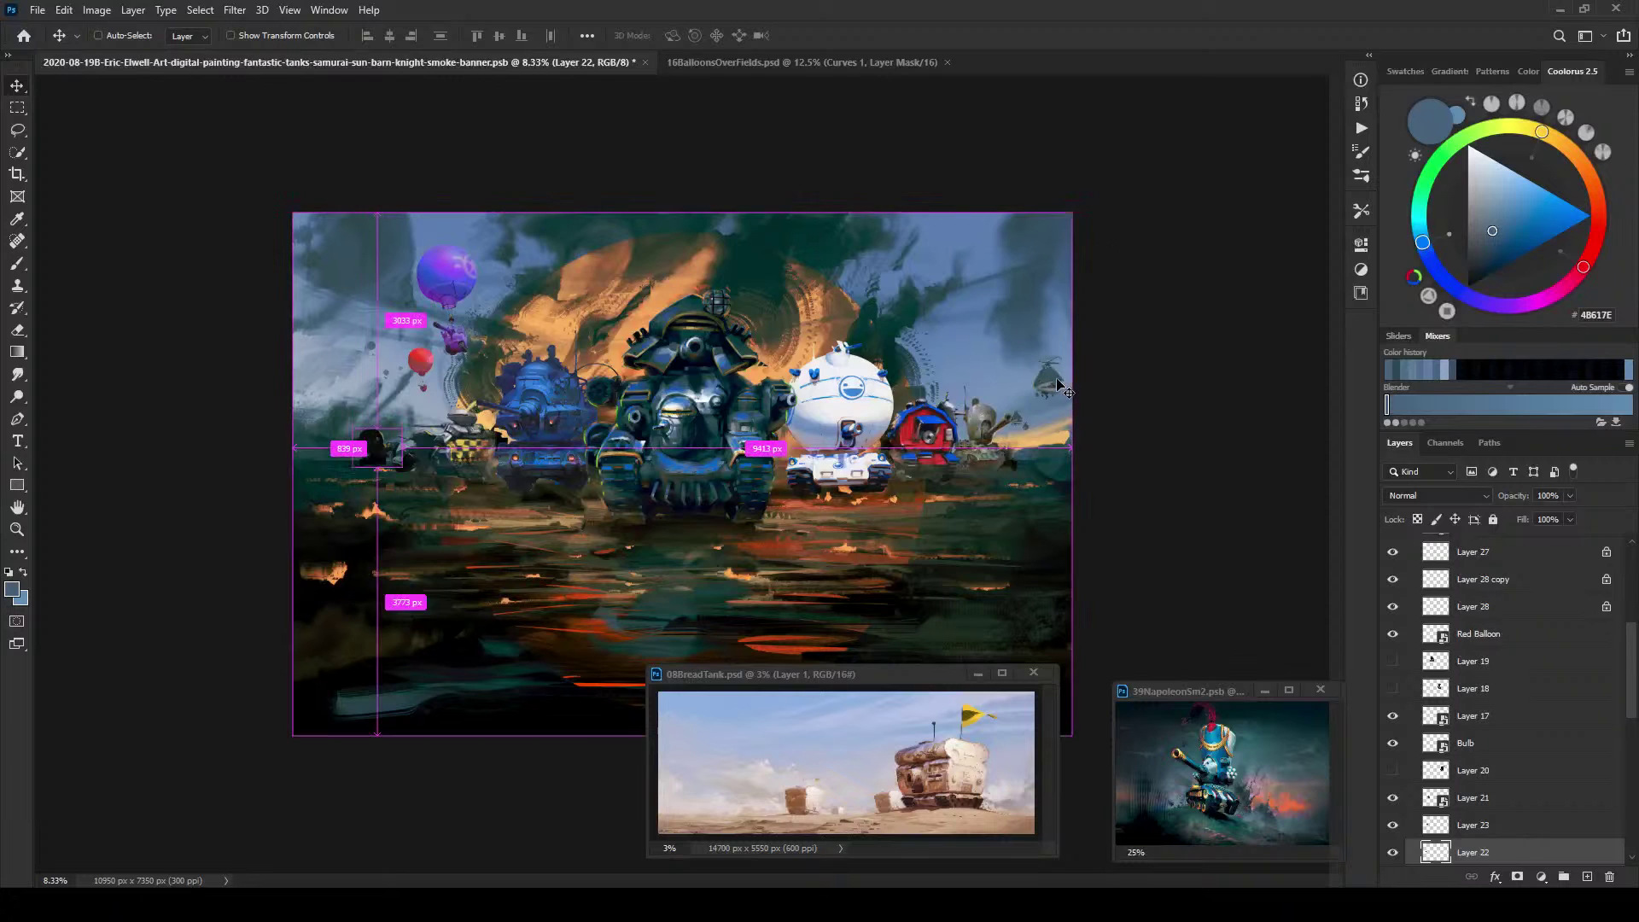
Step: Select Layer 26 and its two copies together and reposition the three airships in the sky above the Bulb tank
ctrl+click(1050, 383)
scroll(1562, 592, up, 1)
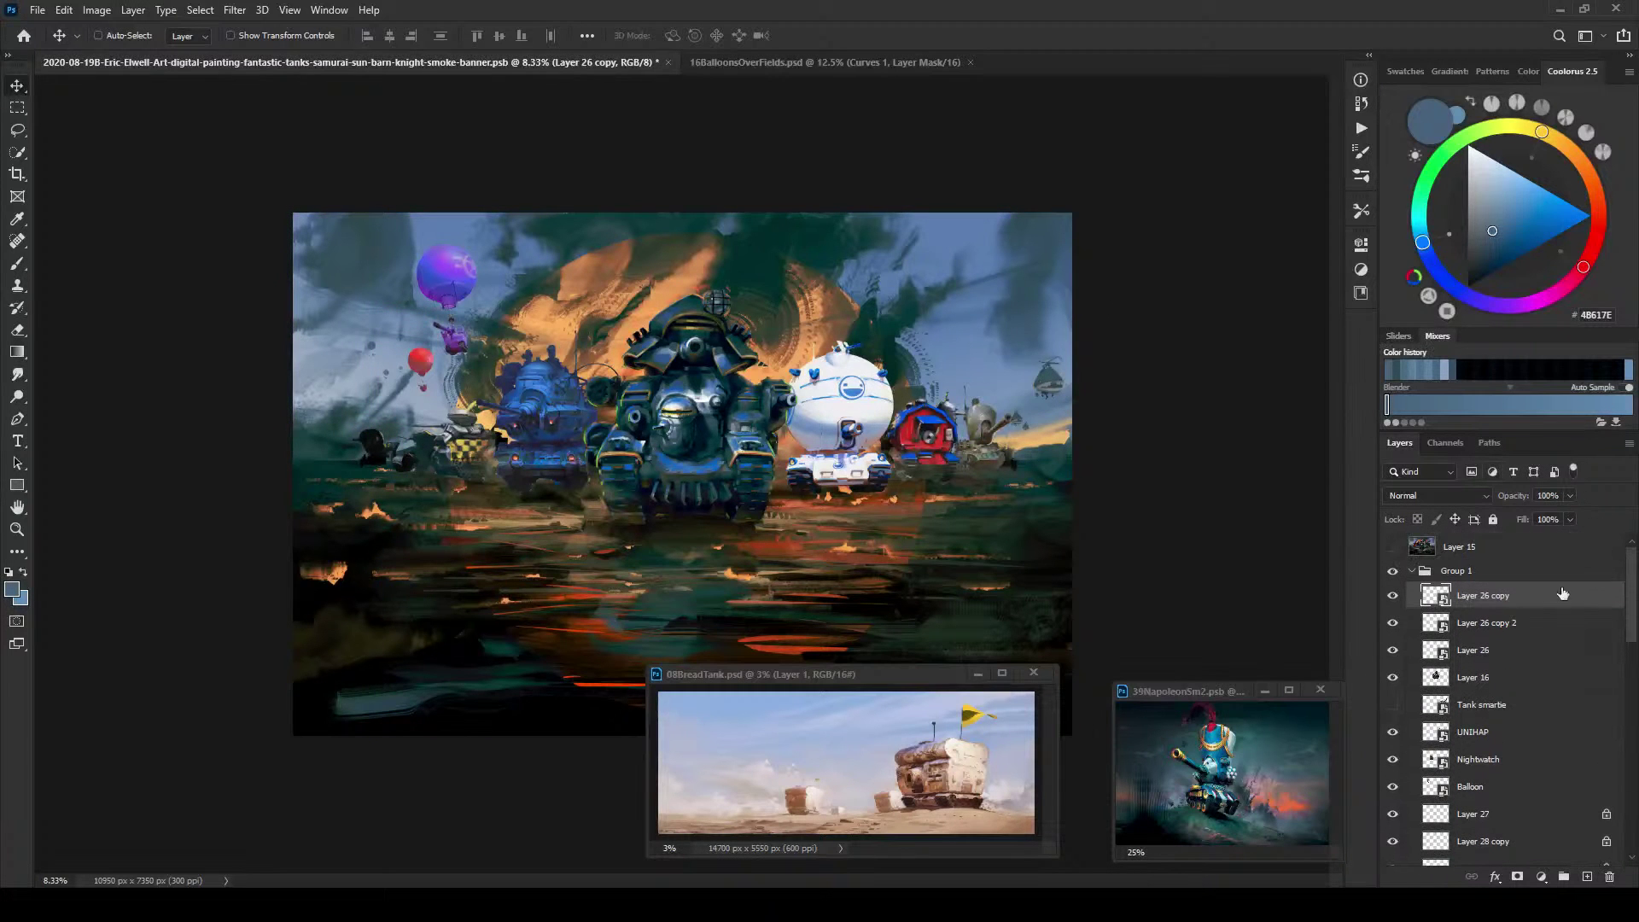
shift+click(1517, 654)
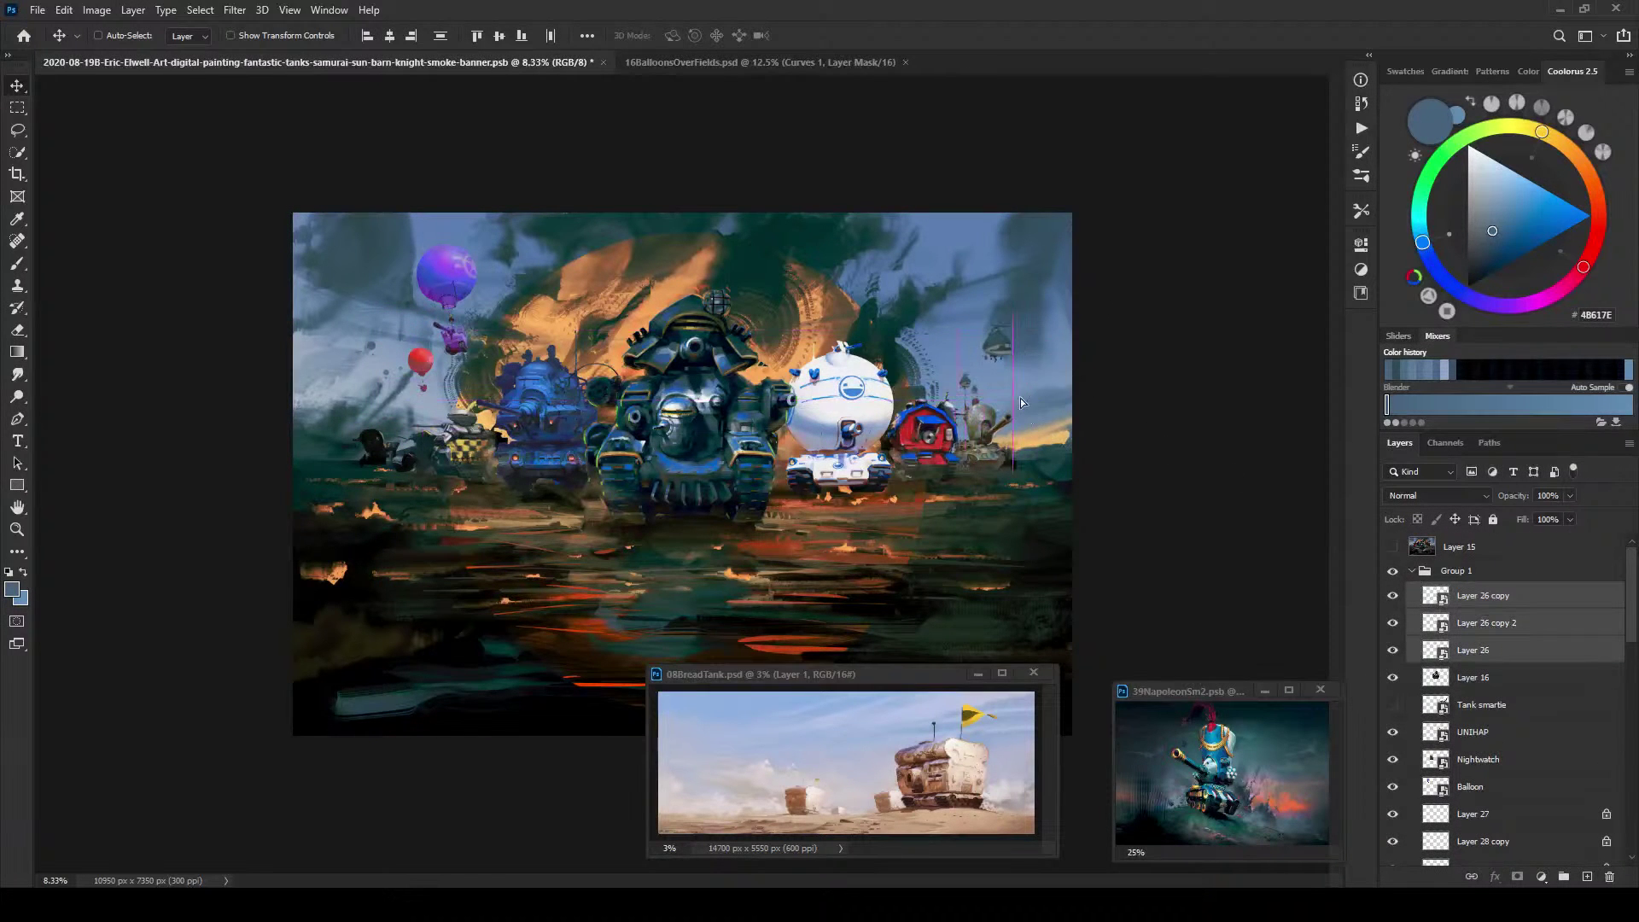
drag(1066, 420, 696, 375)
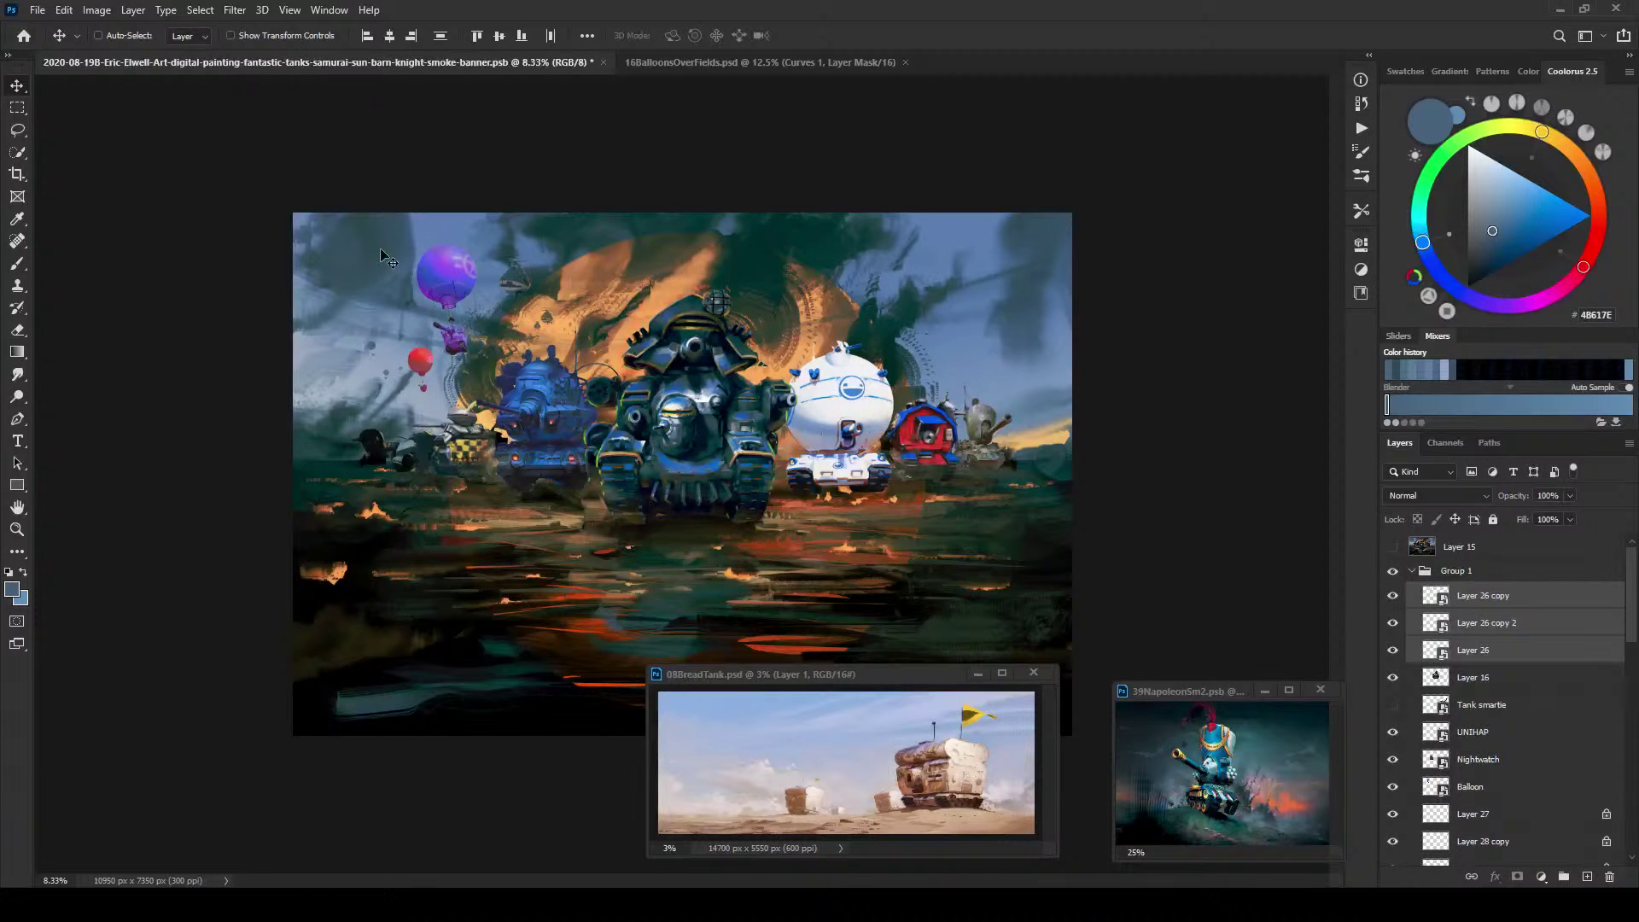
drag(550, 294, 1092, 437)
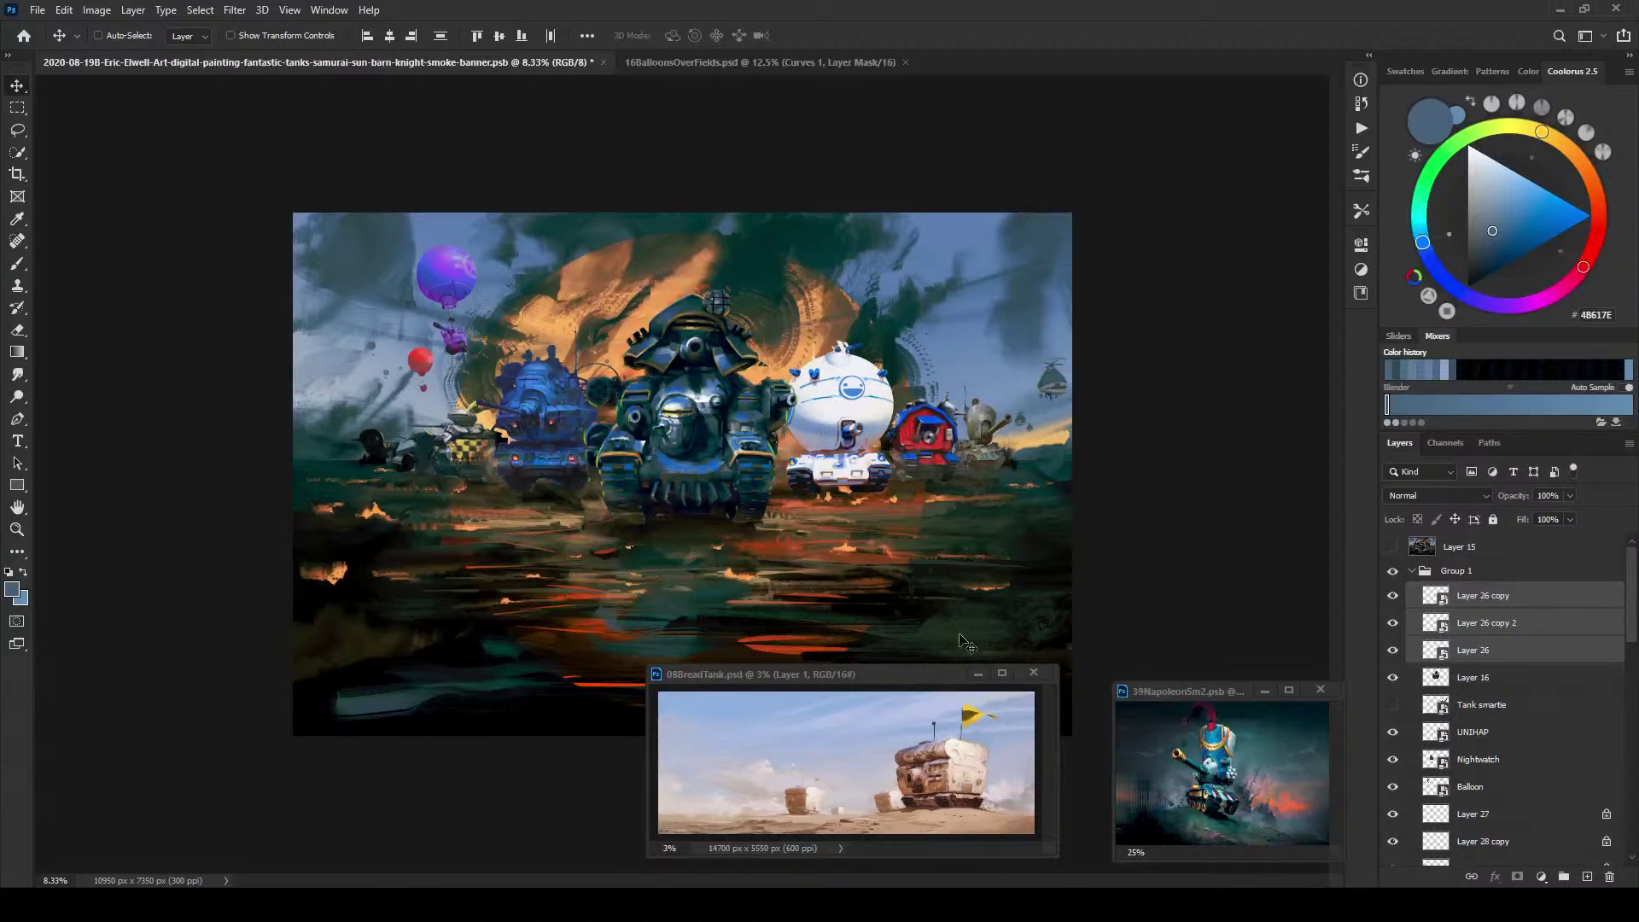
drag(1091, 435, 1015, 382)
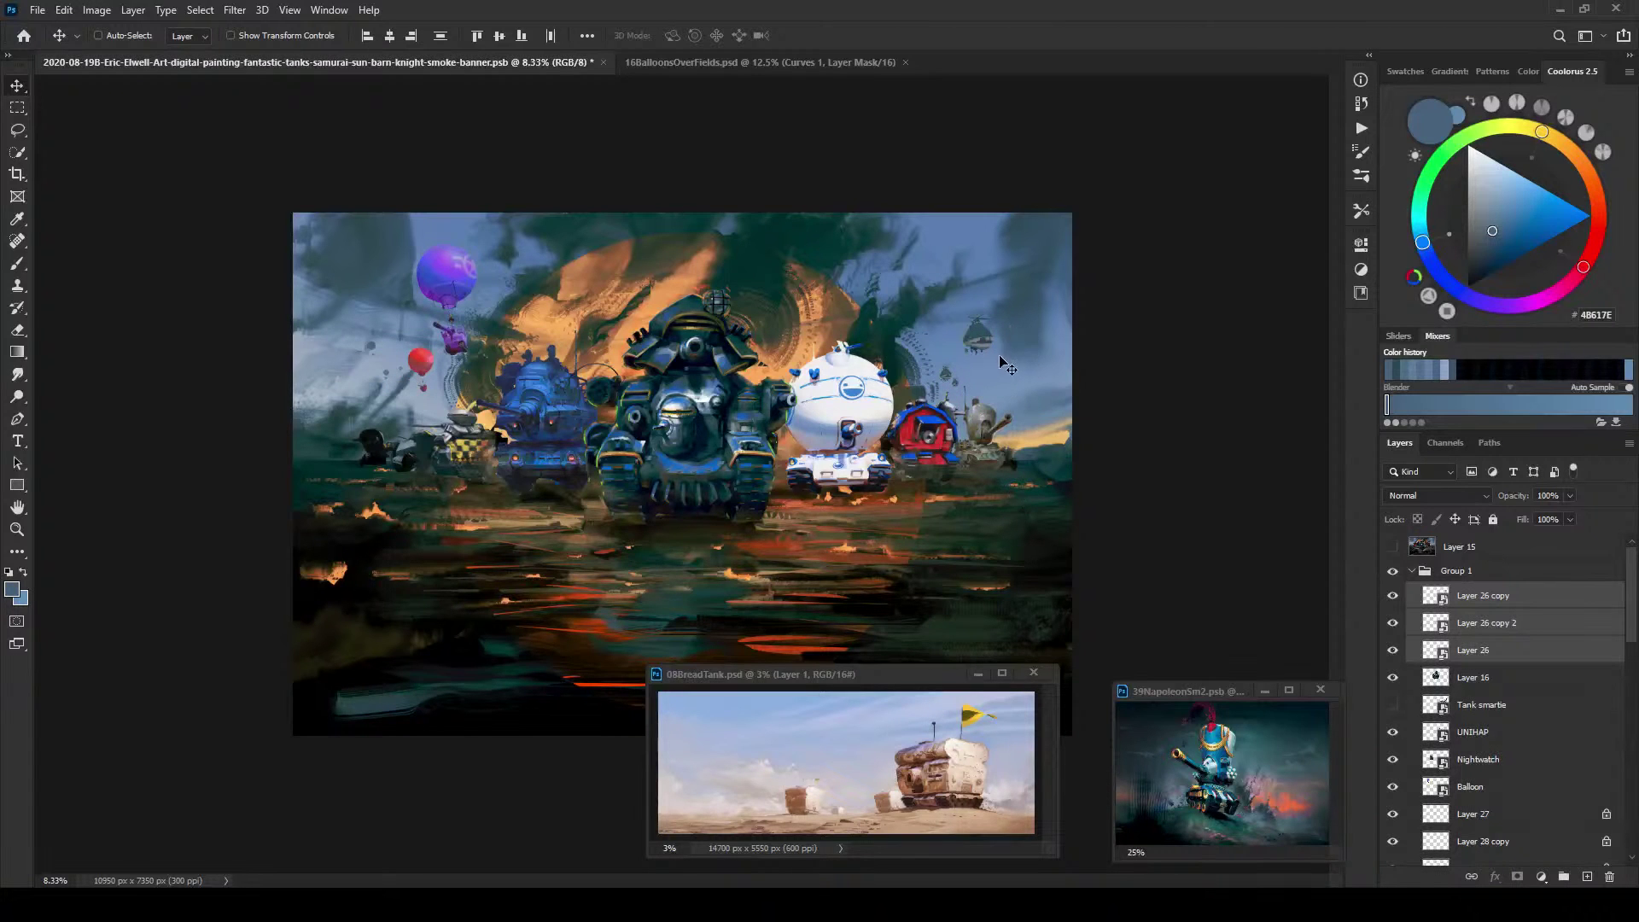
Step: Reposition the airships on Layer 26 copy and Layer 26 individually to adjust the spacing within the airship cluster
key(ctrl)
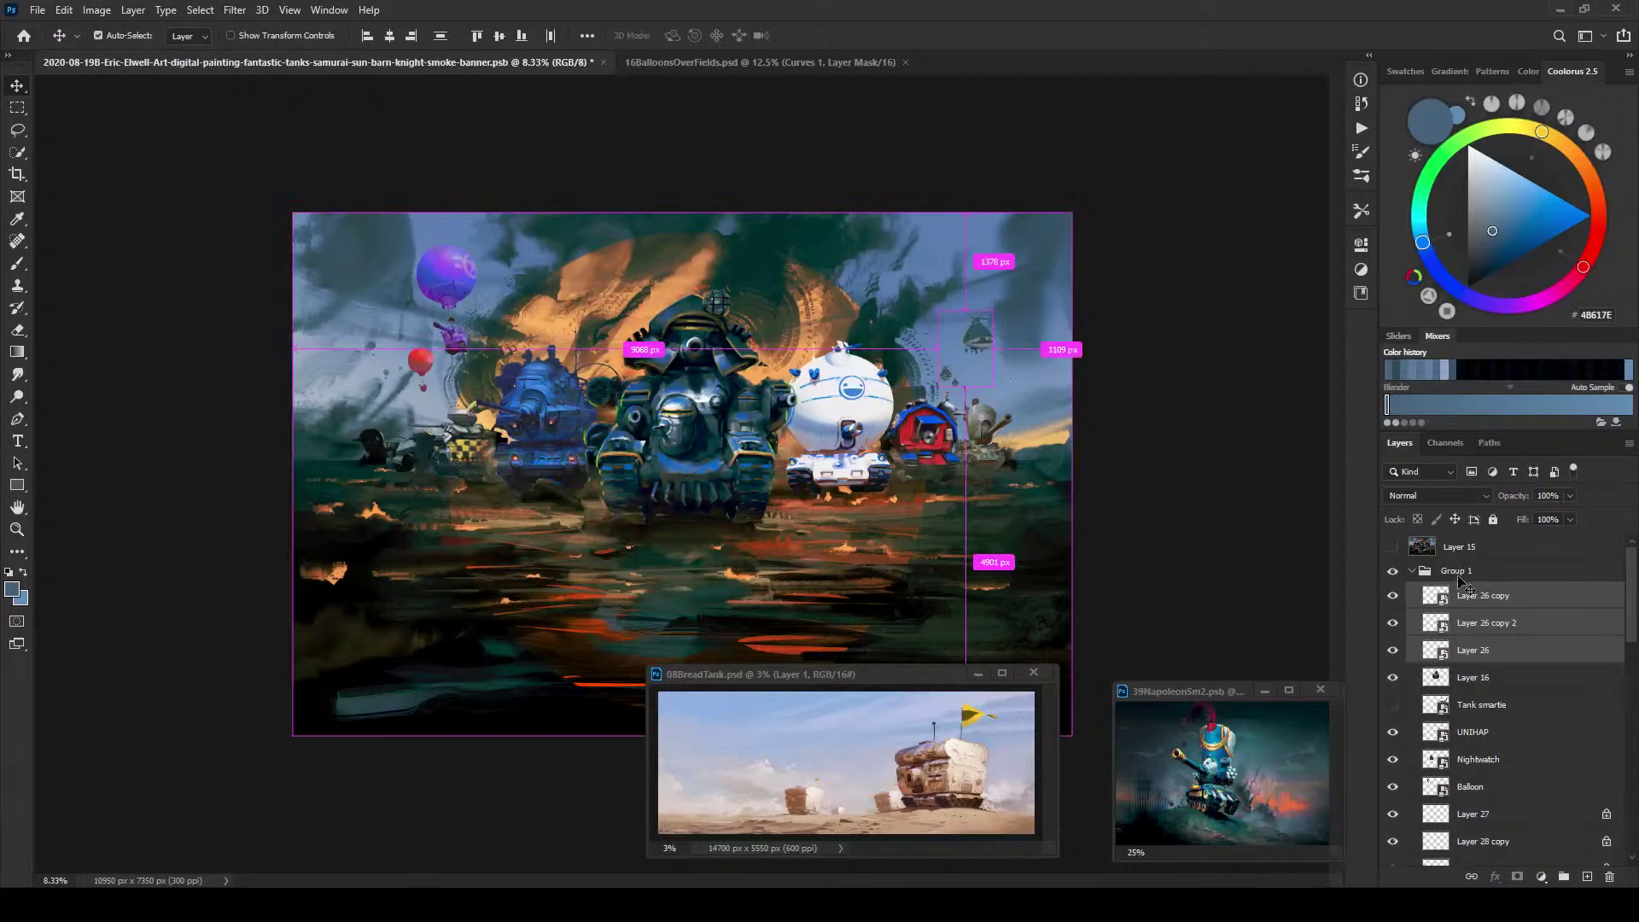
click(1468, 595)
drag(1036, 377, 966, 401)
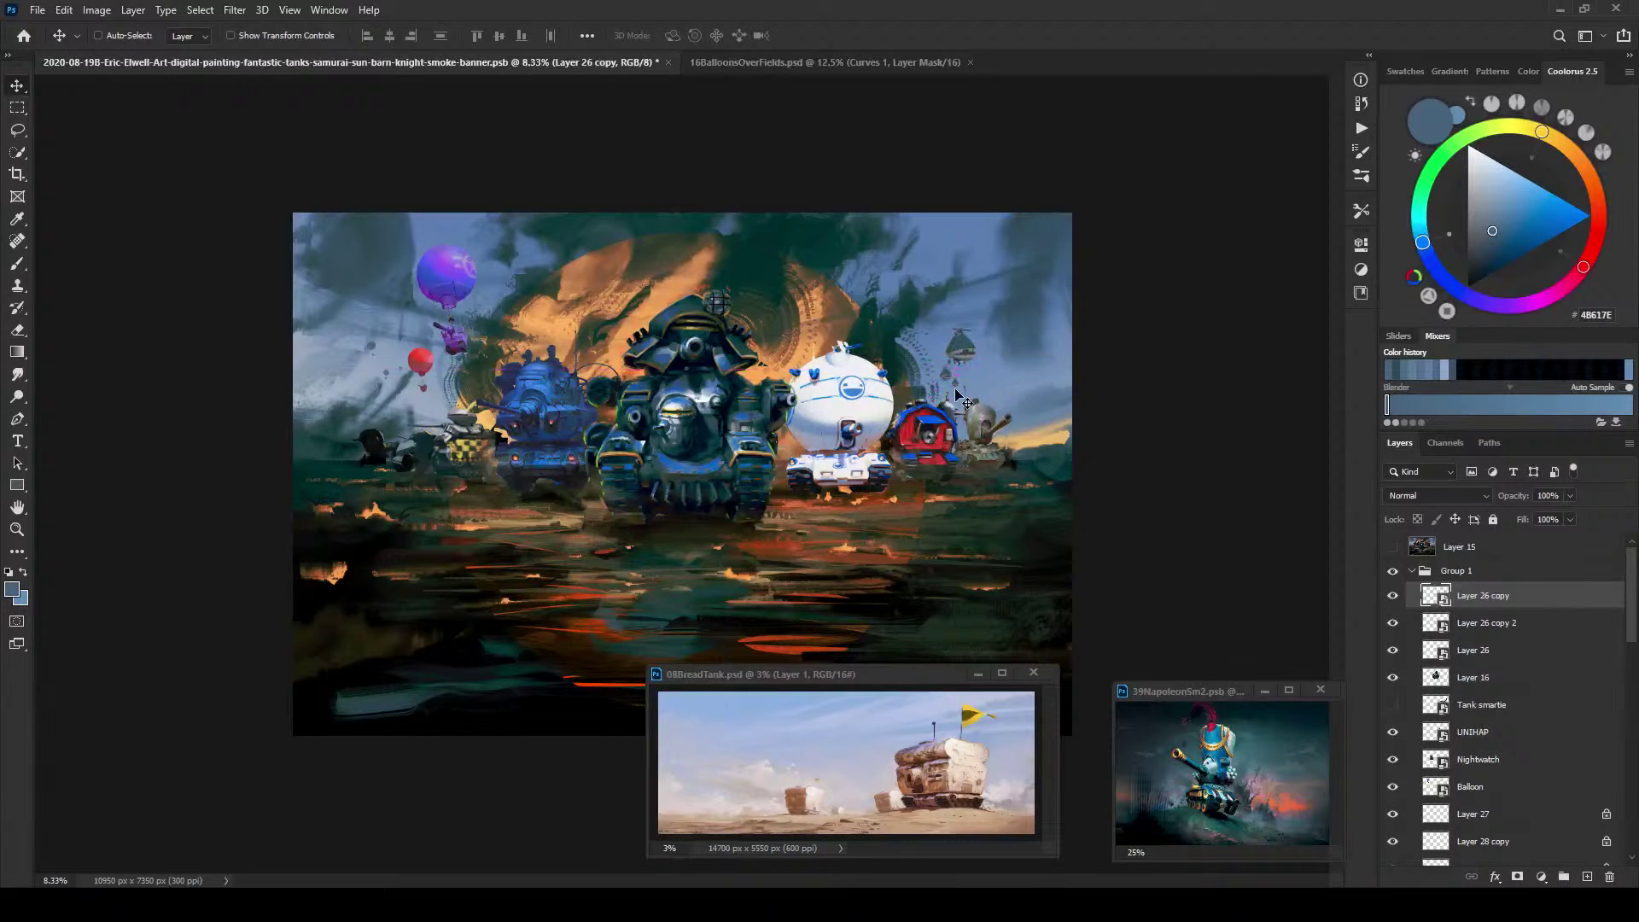
ctrl+click(966, 401)
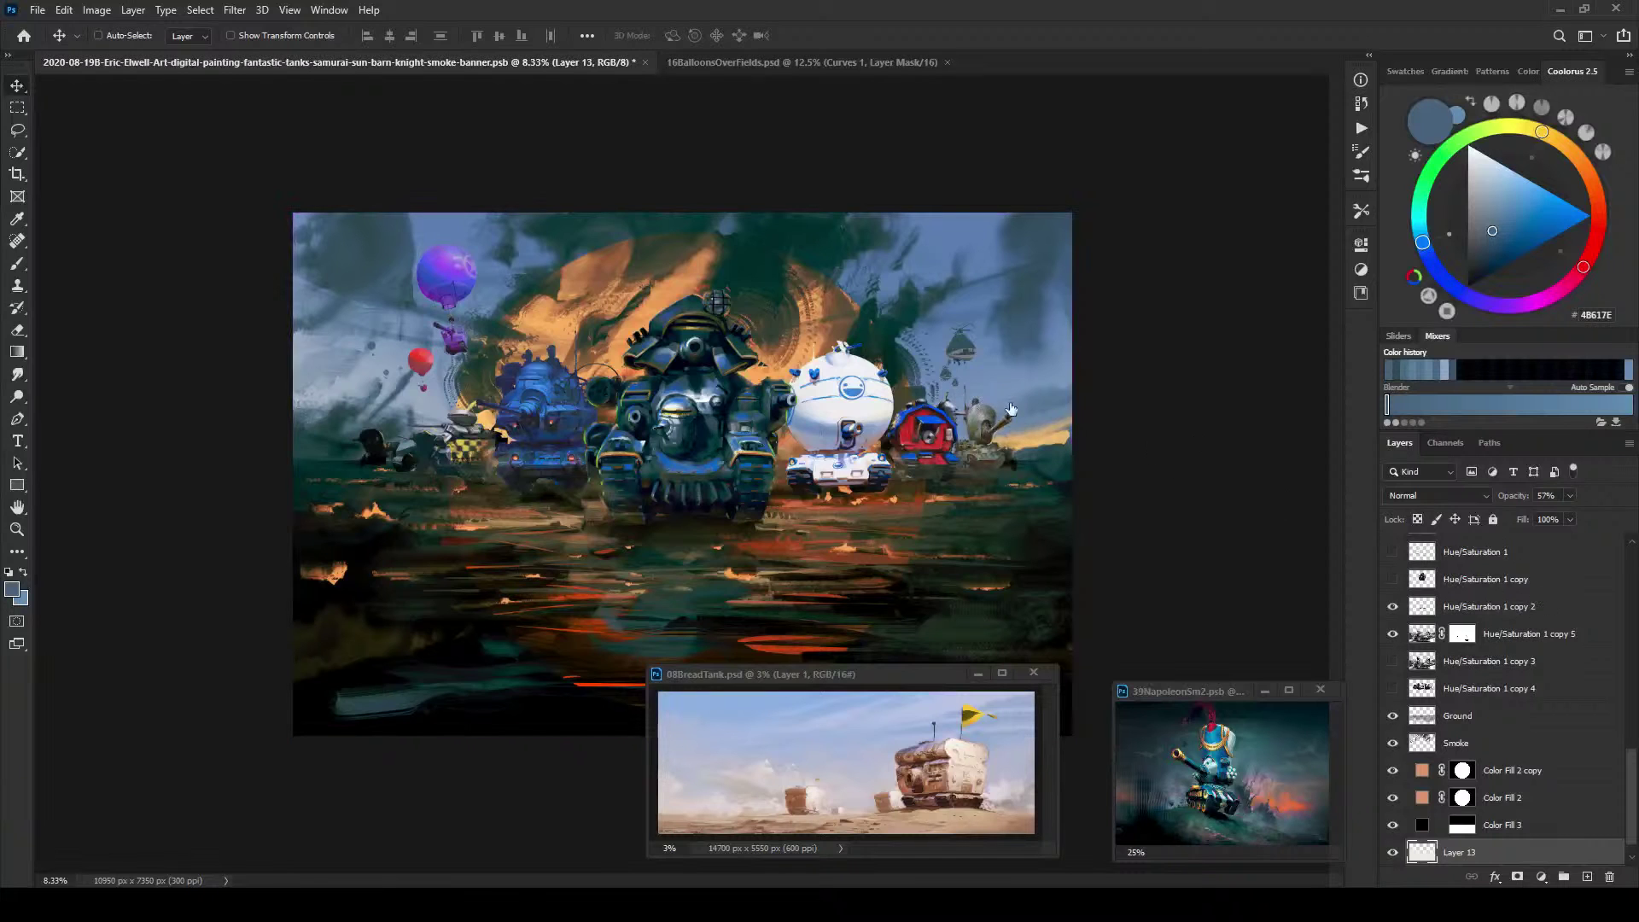
ctrl+click(966, 354)
drag(934, 473, 1020, 490)
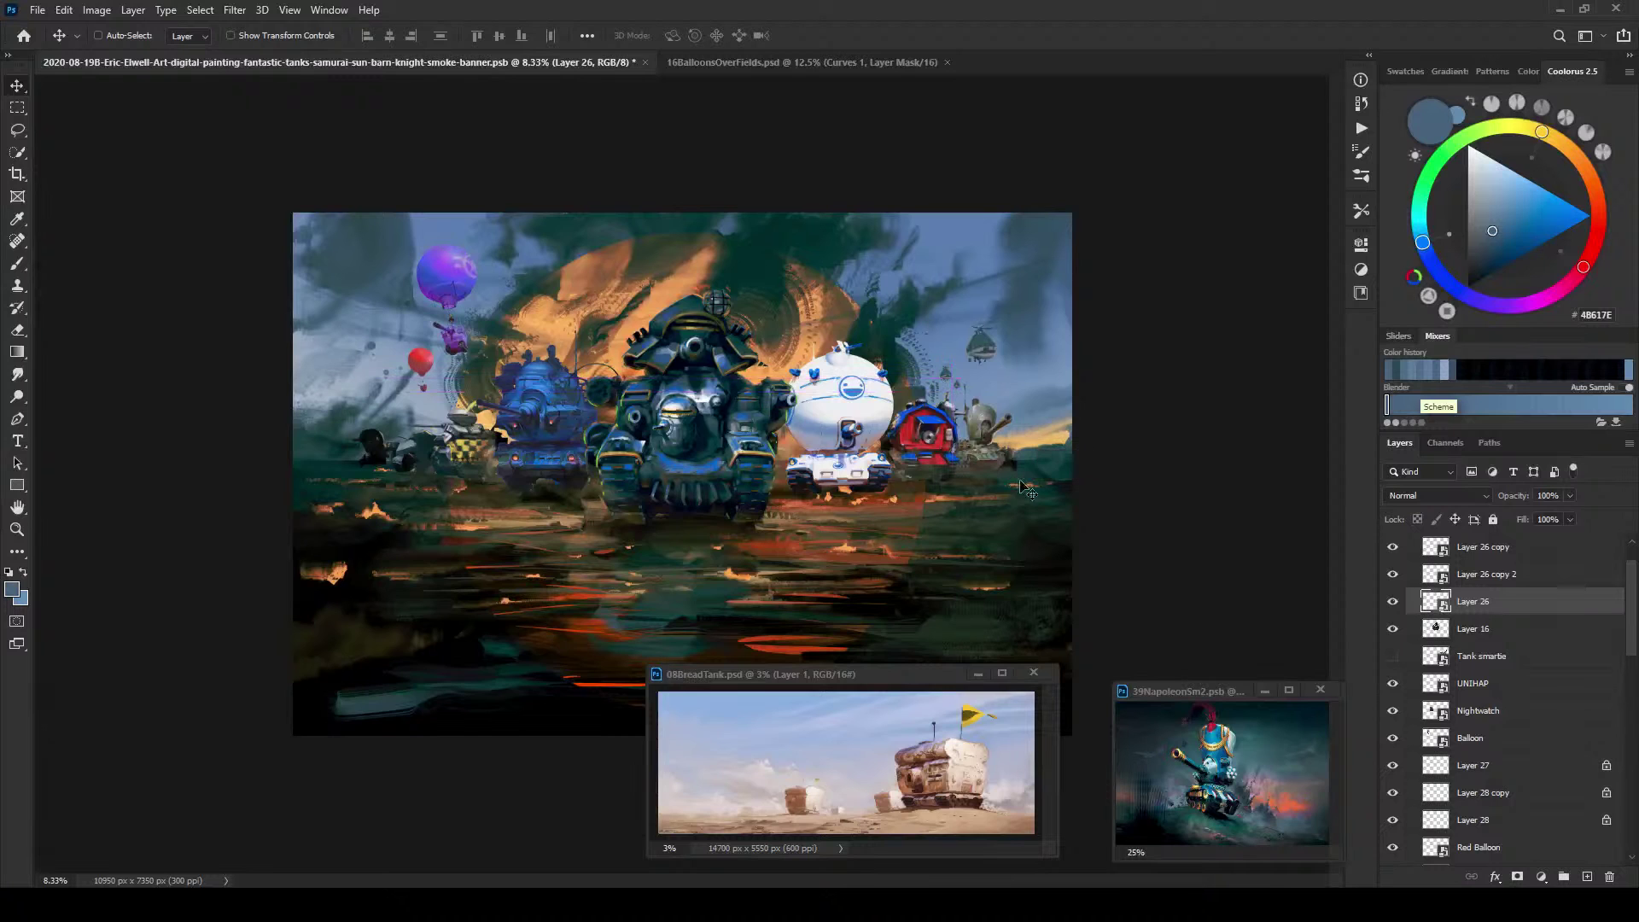
Step: Select all three Layer 26 airship layers and move them together toward the right edge of the painting
shift+click(1537, 550)
drag(1057, 474, 965, 472)
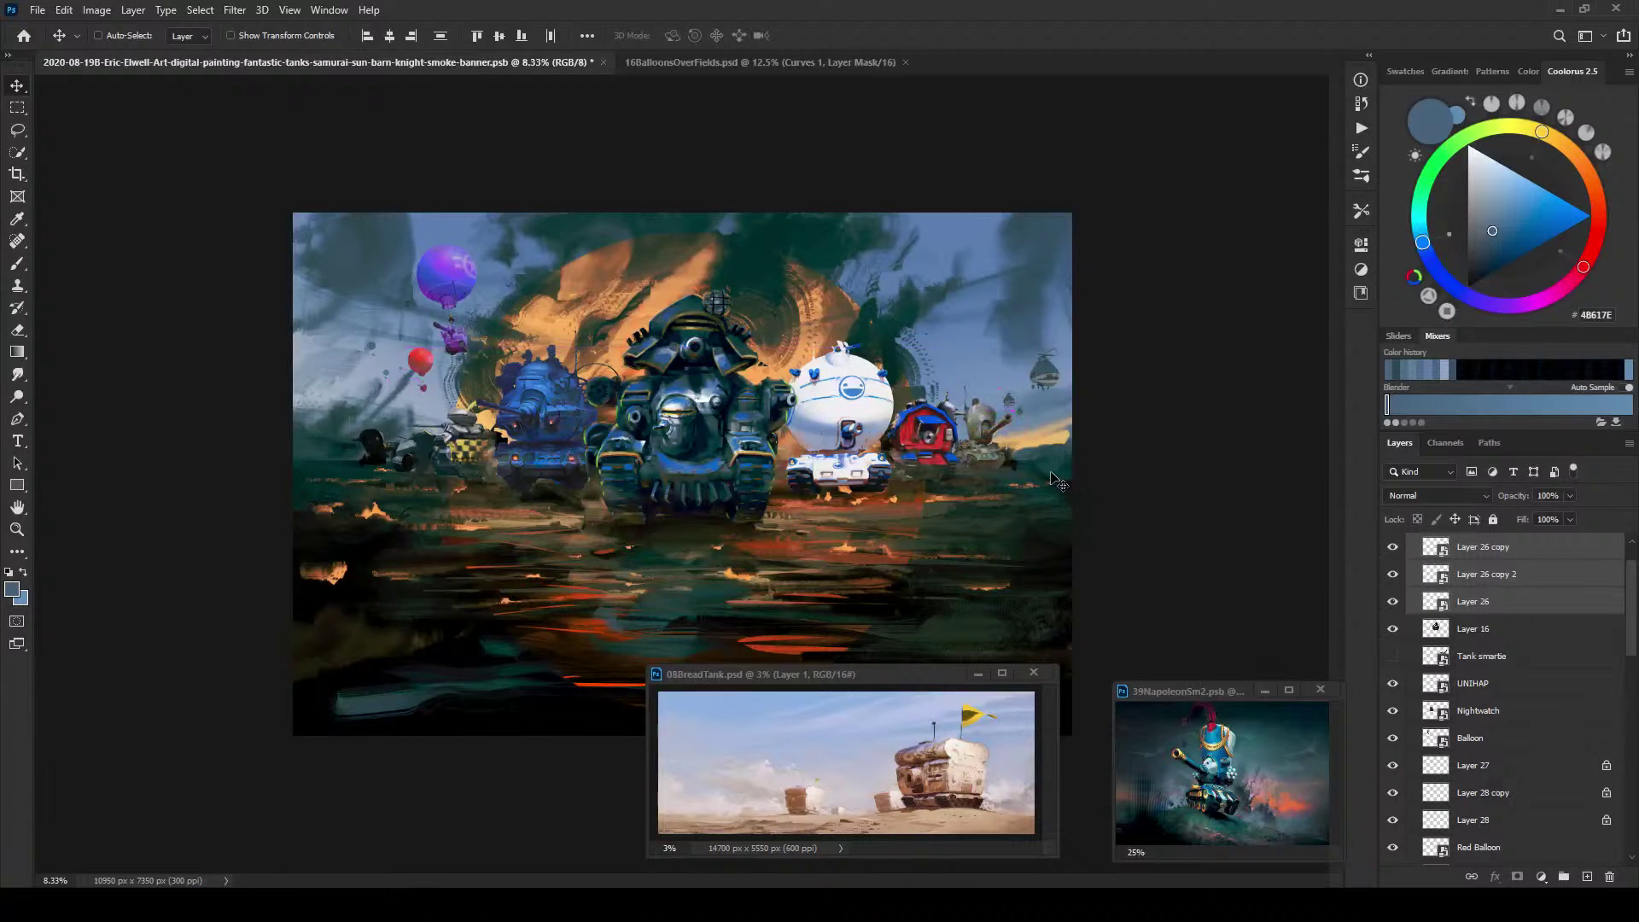
key(ctrl)
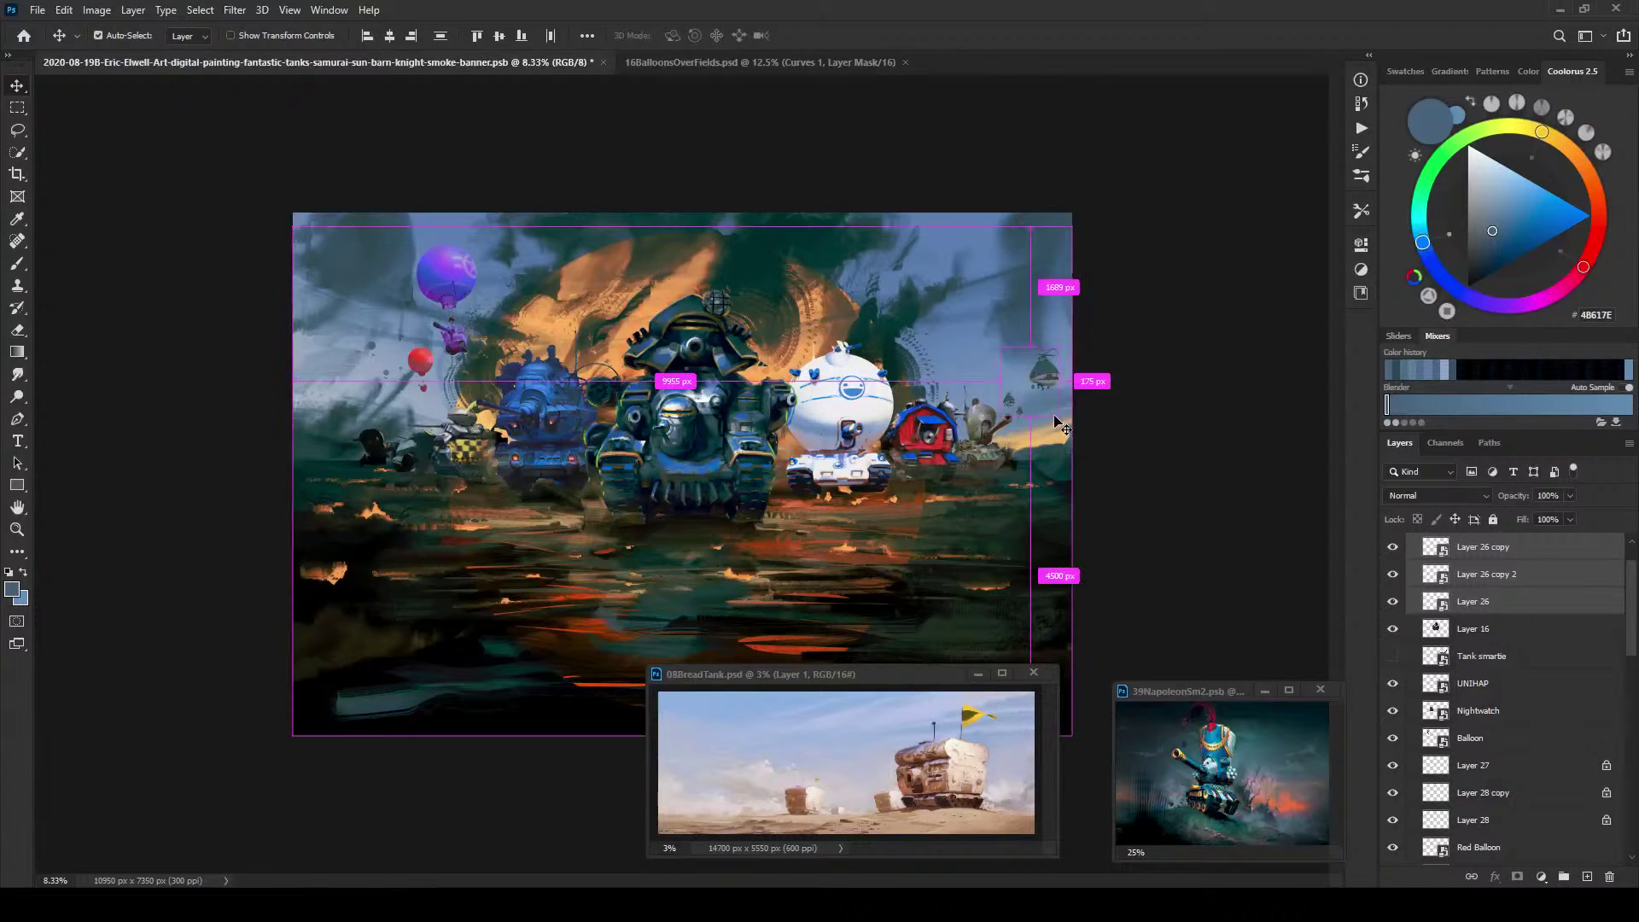
Step: Scale the selected small airships at the painting's far right to about 94%, and nudge the red balloon slightly up and left
key(ctrl+t)
mouse_move(1061, 346)
mouse_down()
mouse_move(1049, 352)
mouse_move(1084, 282)
mouse_move(1067, 318)
mouse_move(1035, 330)
mouse_up()
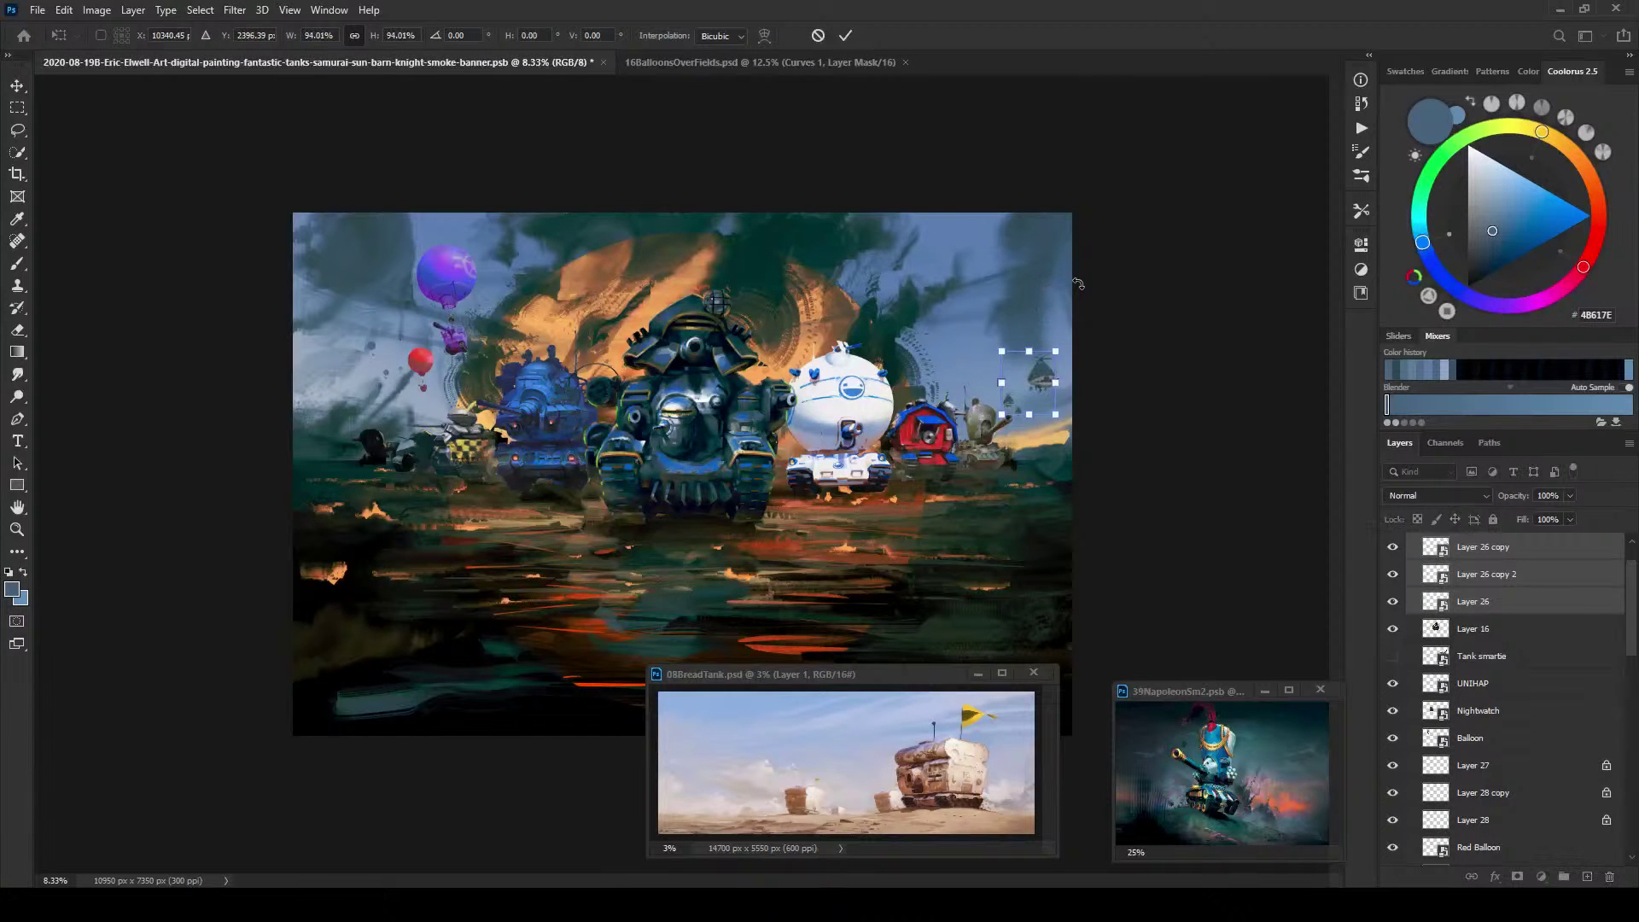
key(Return)
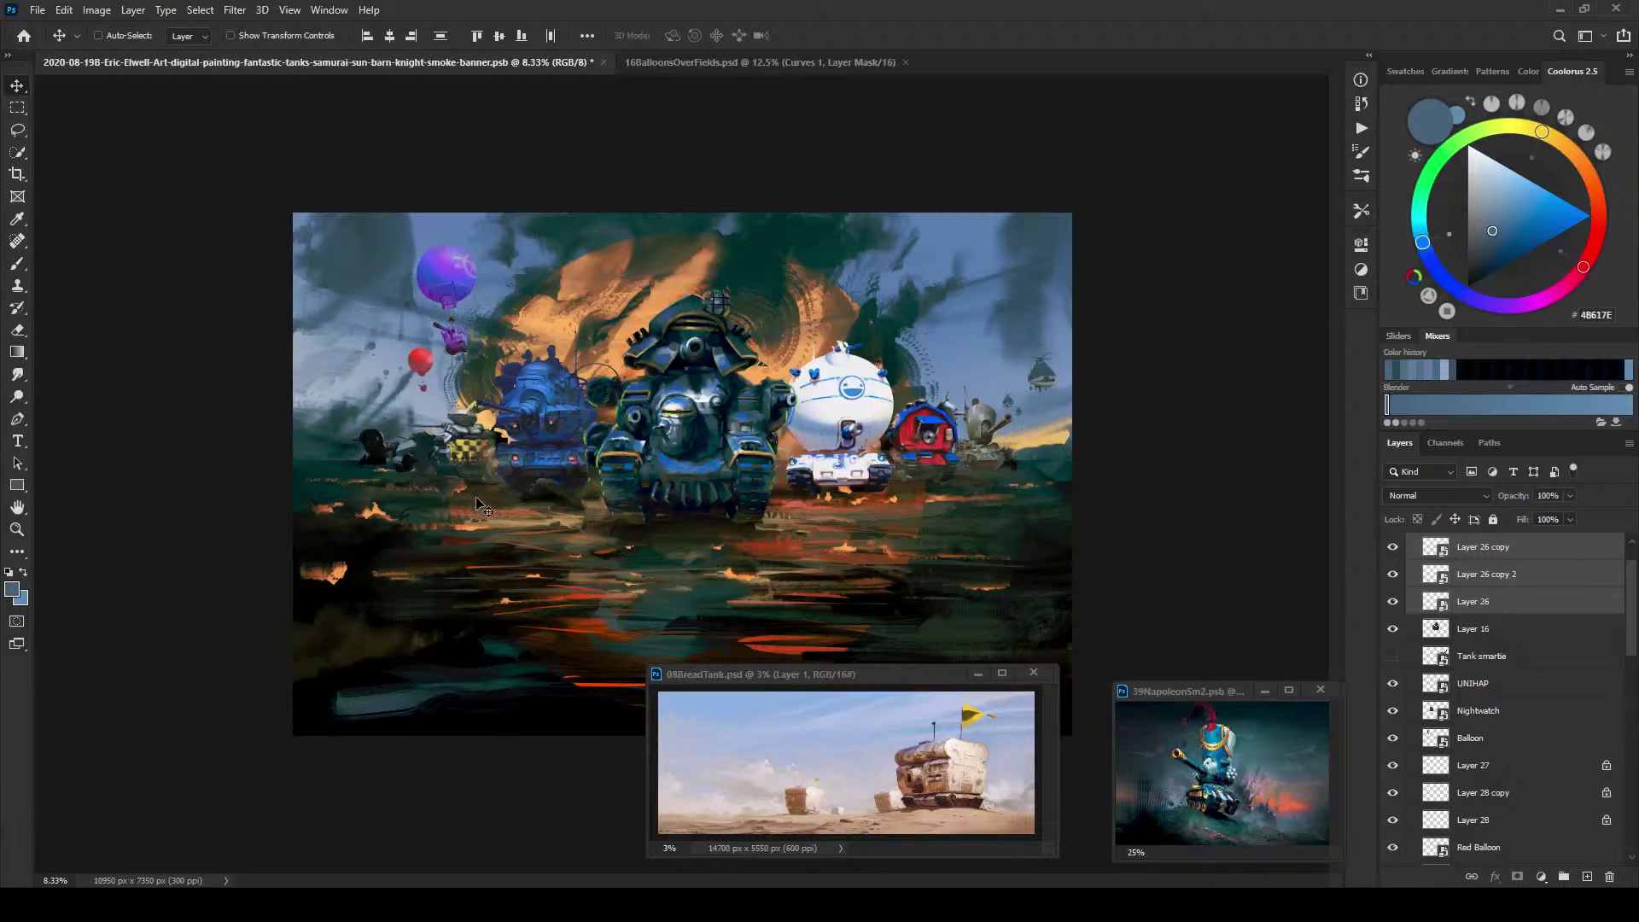
key(ctrl)
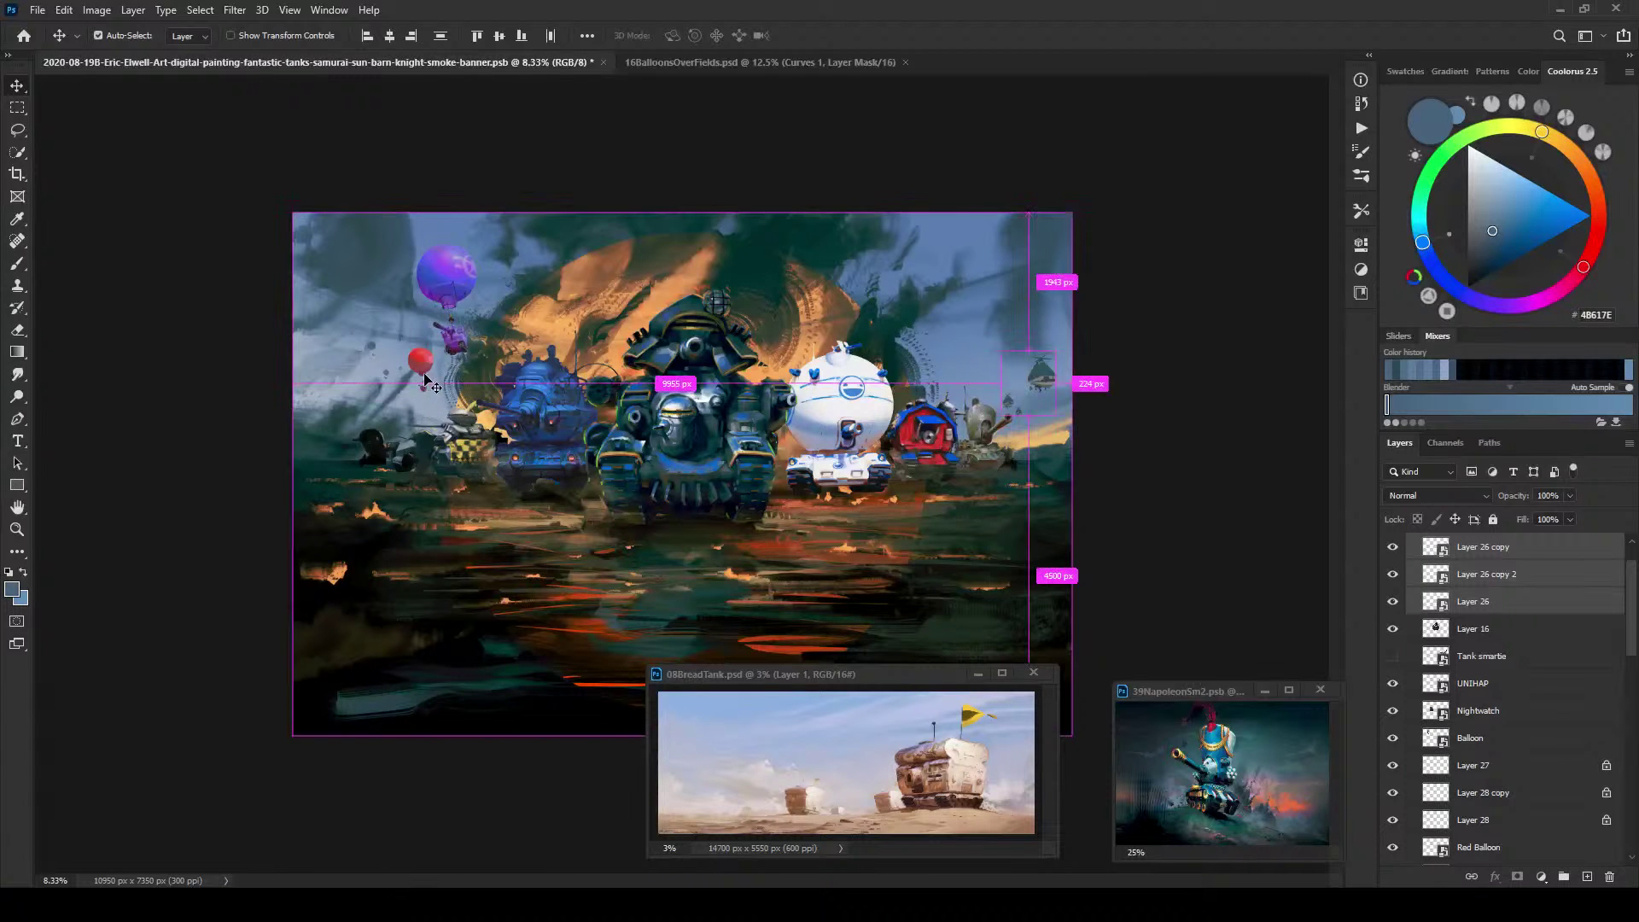
mouse_move(422, 375)
mouse_down()
mouse_move(427, 388)
mouse_move(416, 358)
mouse_up()
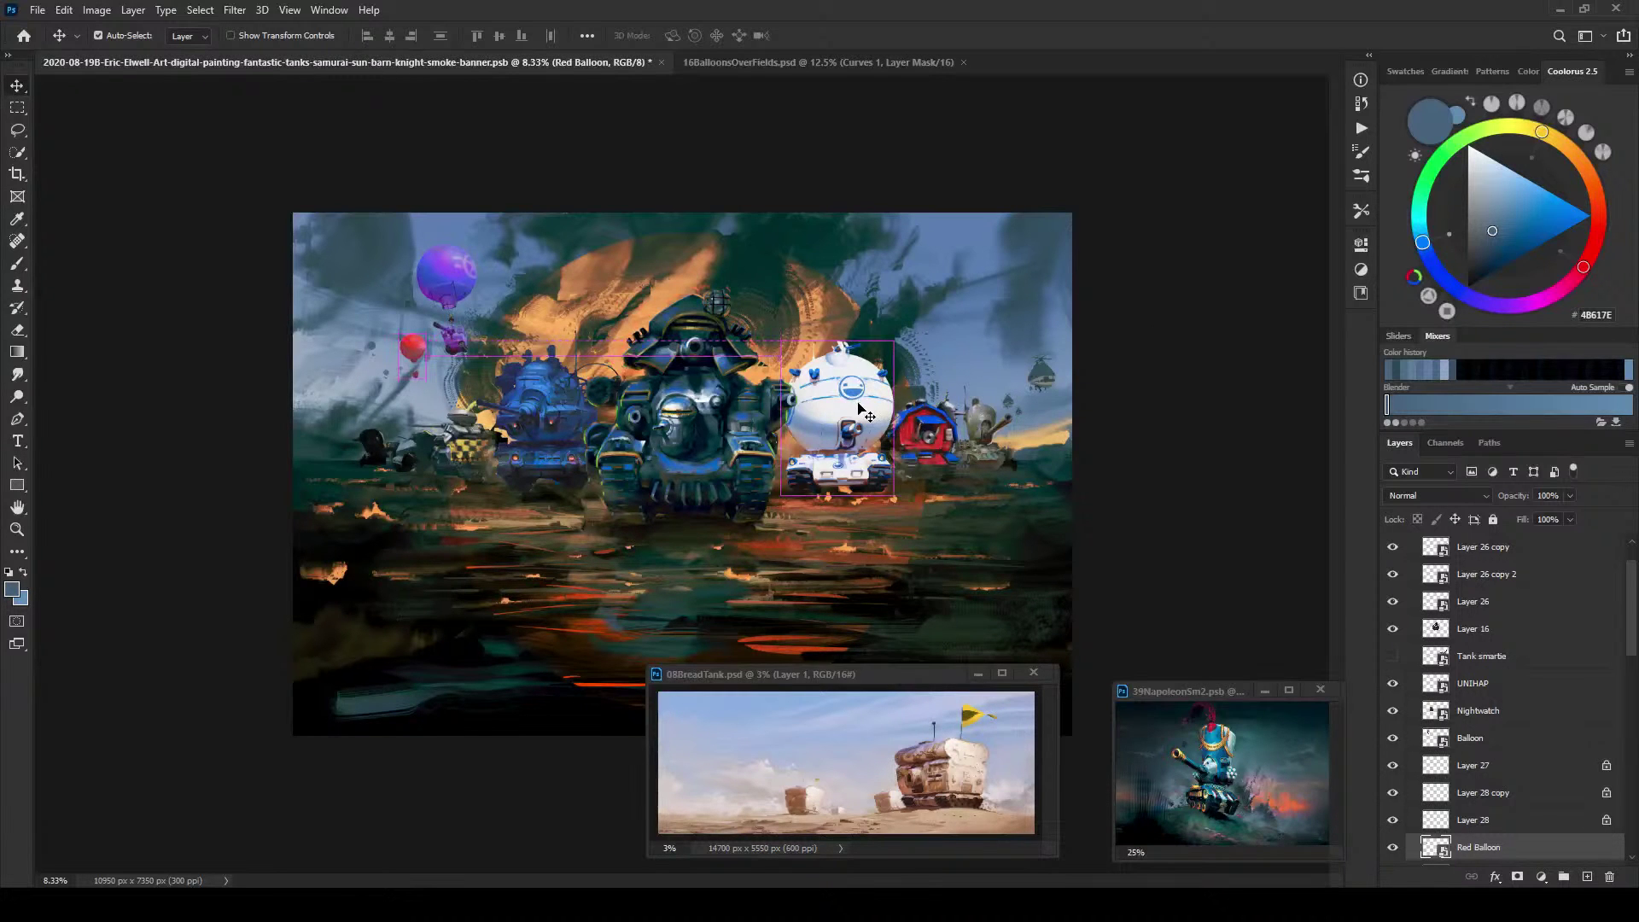
Step: Rotate the white smiley-face tank on the UNIHAP layer by about -0.39°
ctrl+click(884, 397)
key(ctrl+t)
drag(917, 295, 939, 299)
drag(939, 300, 936, 312)
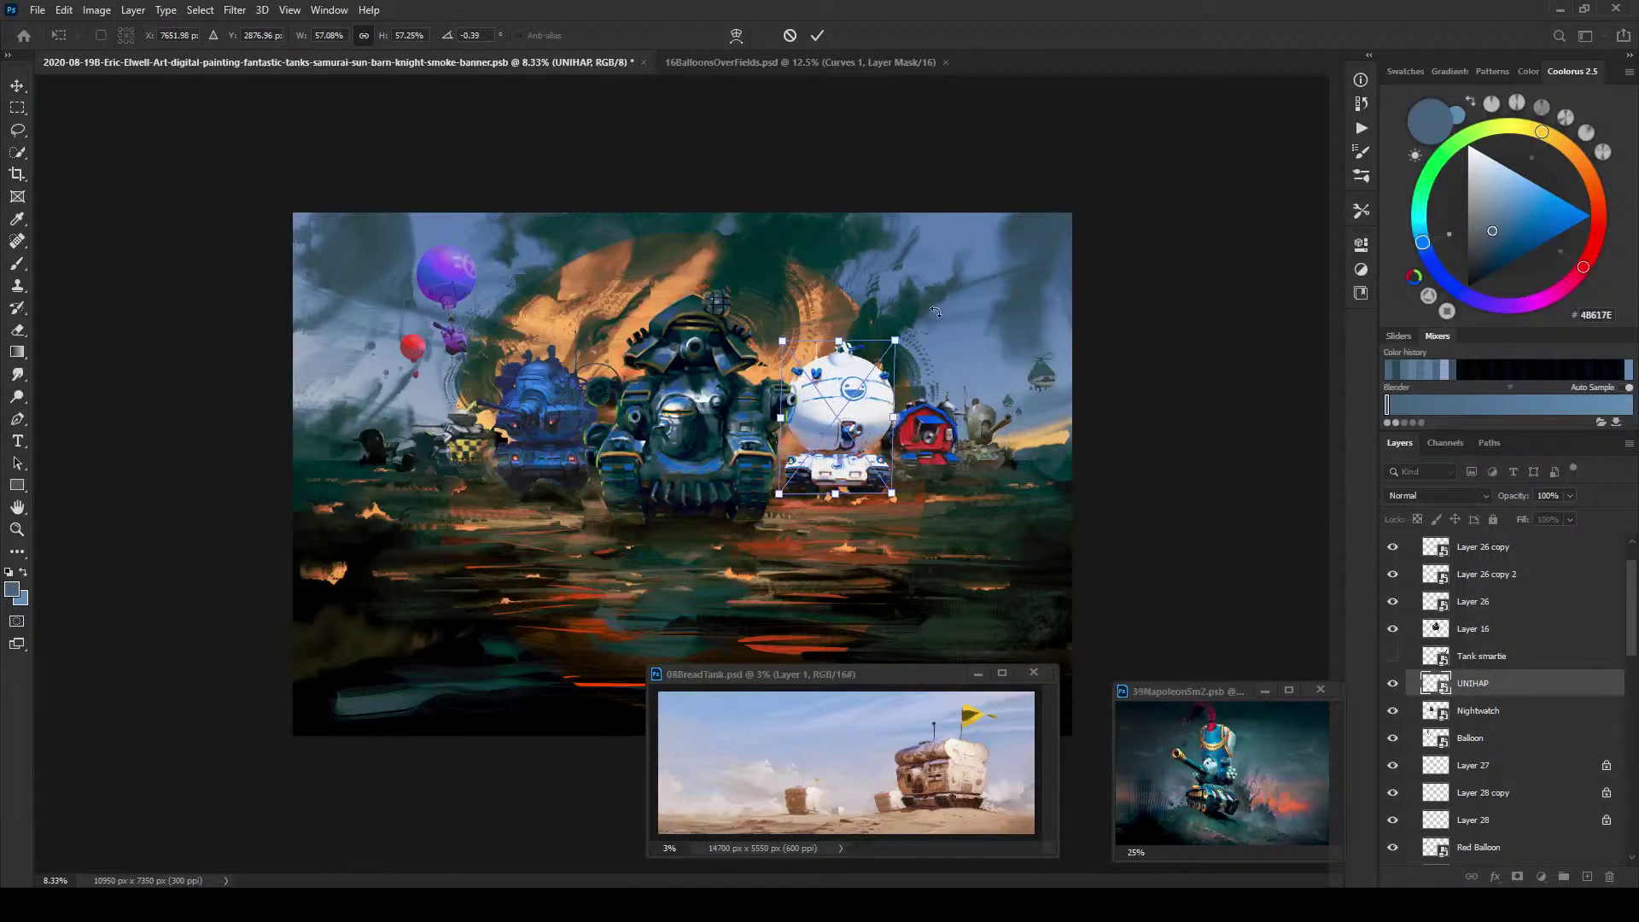
key(Return)
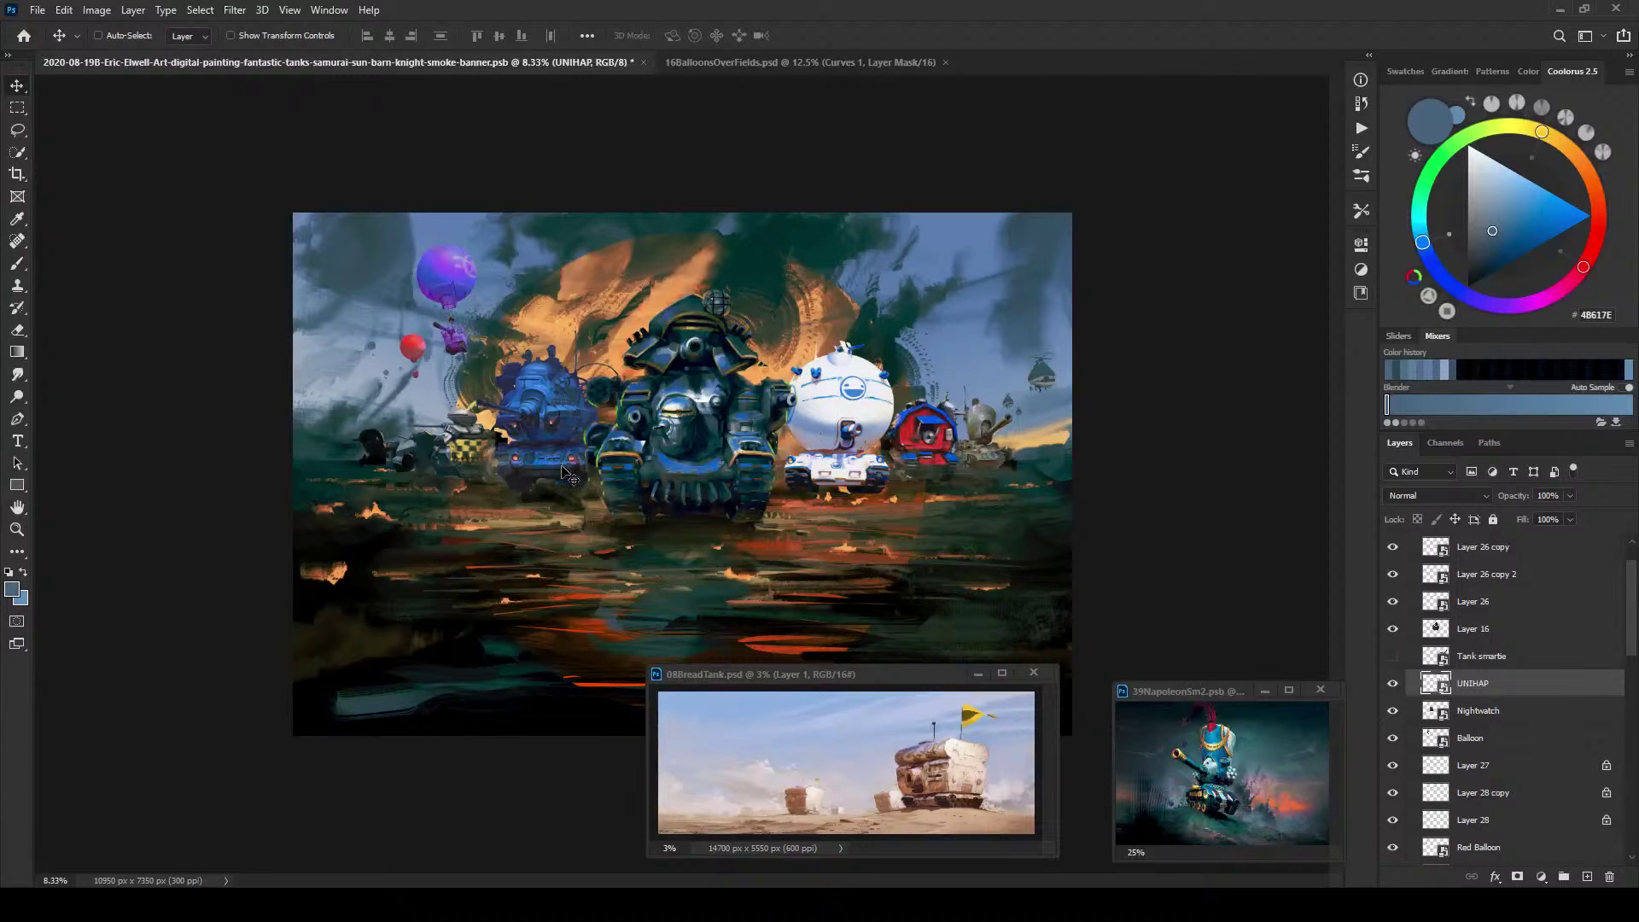
Step: Add a Curves adjustment layer above the blue tank's Nightwatch layer and clip it to that layer
ctrl+click(547, 412)
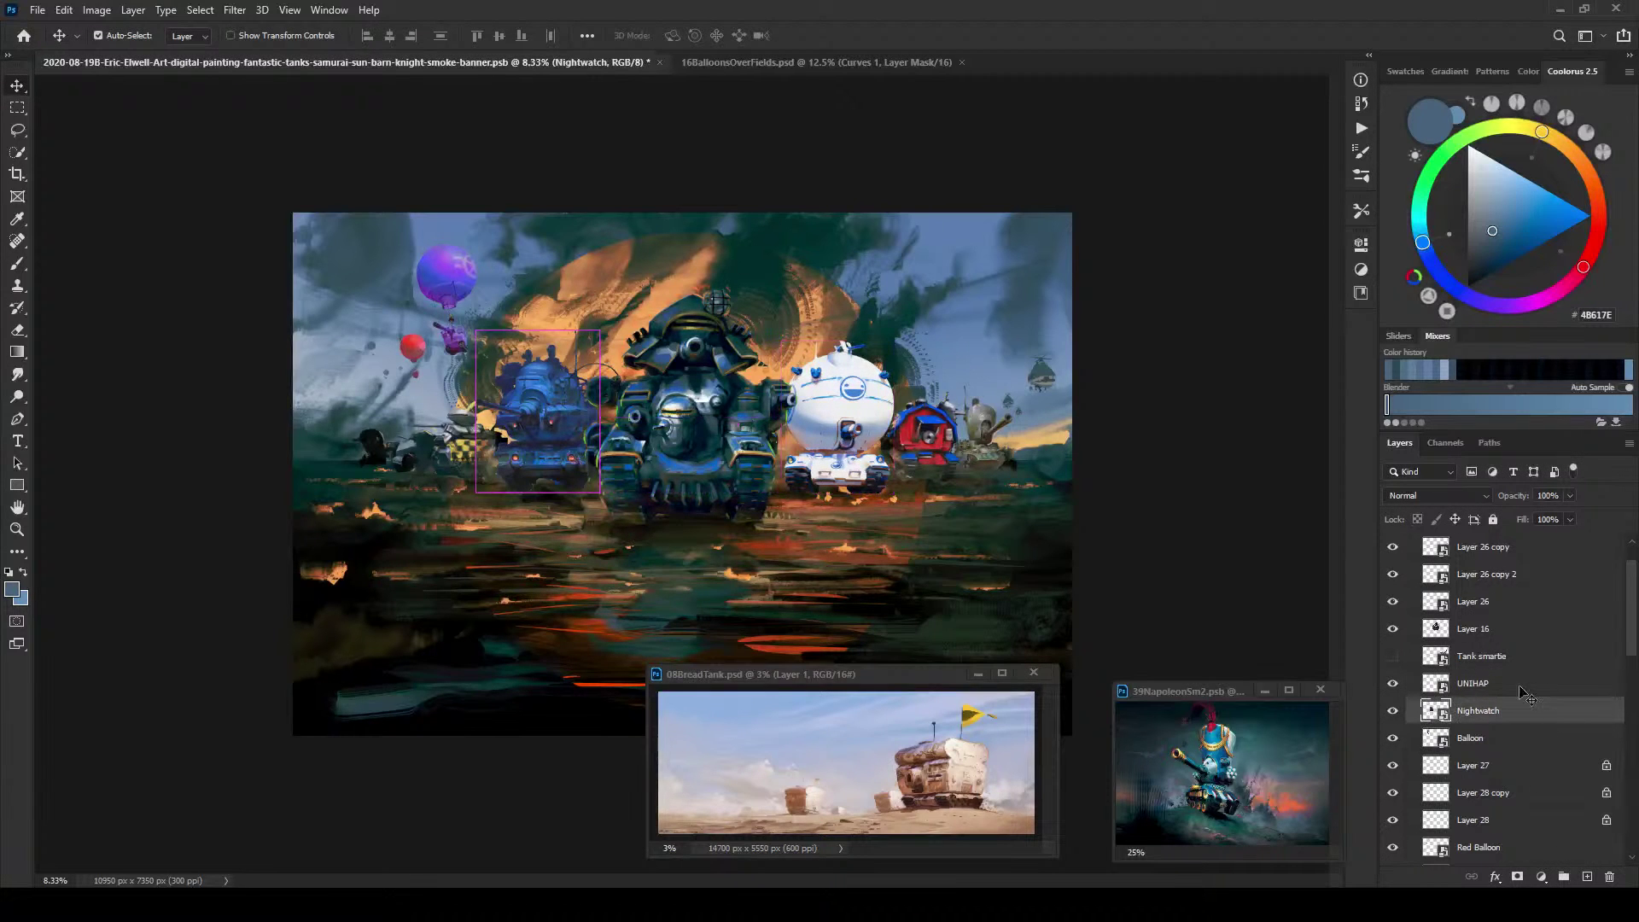
click(1541, 877)
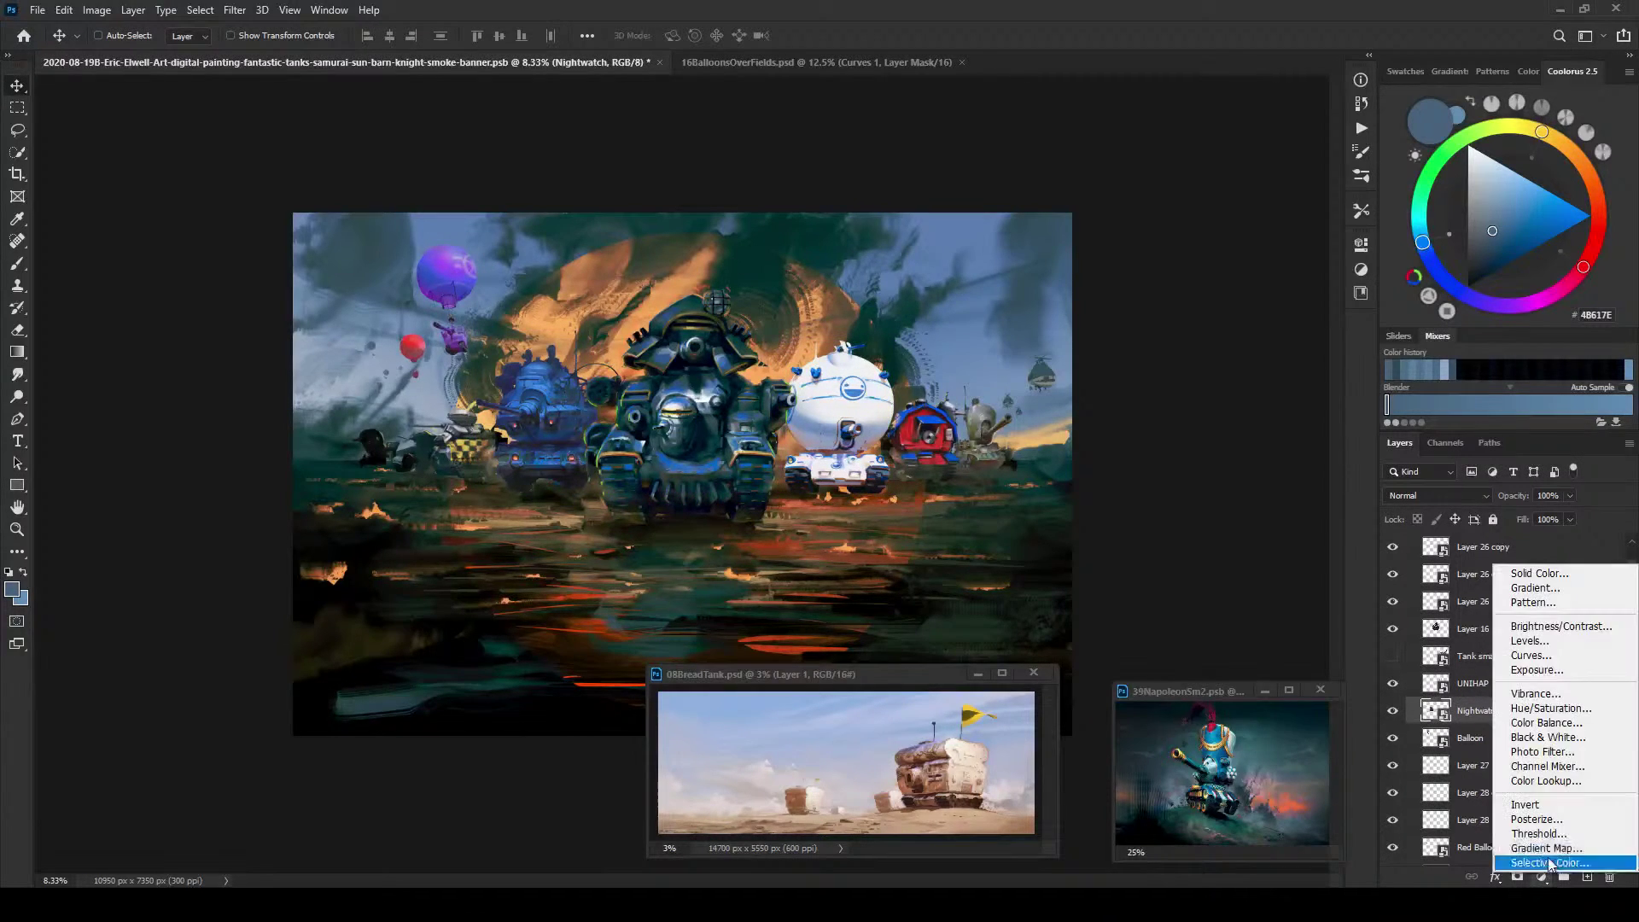
click(1533, 655)
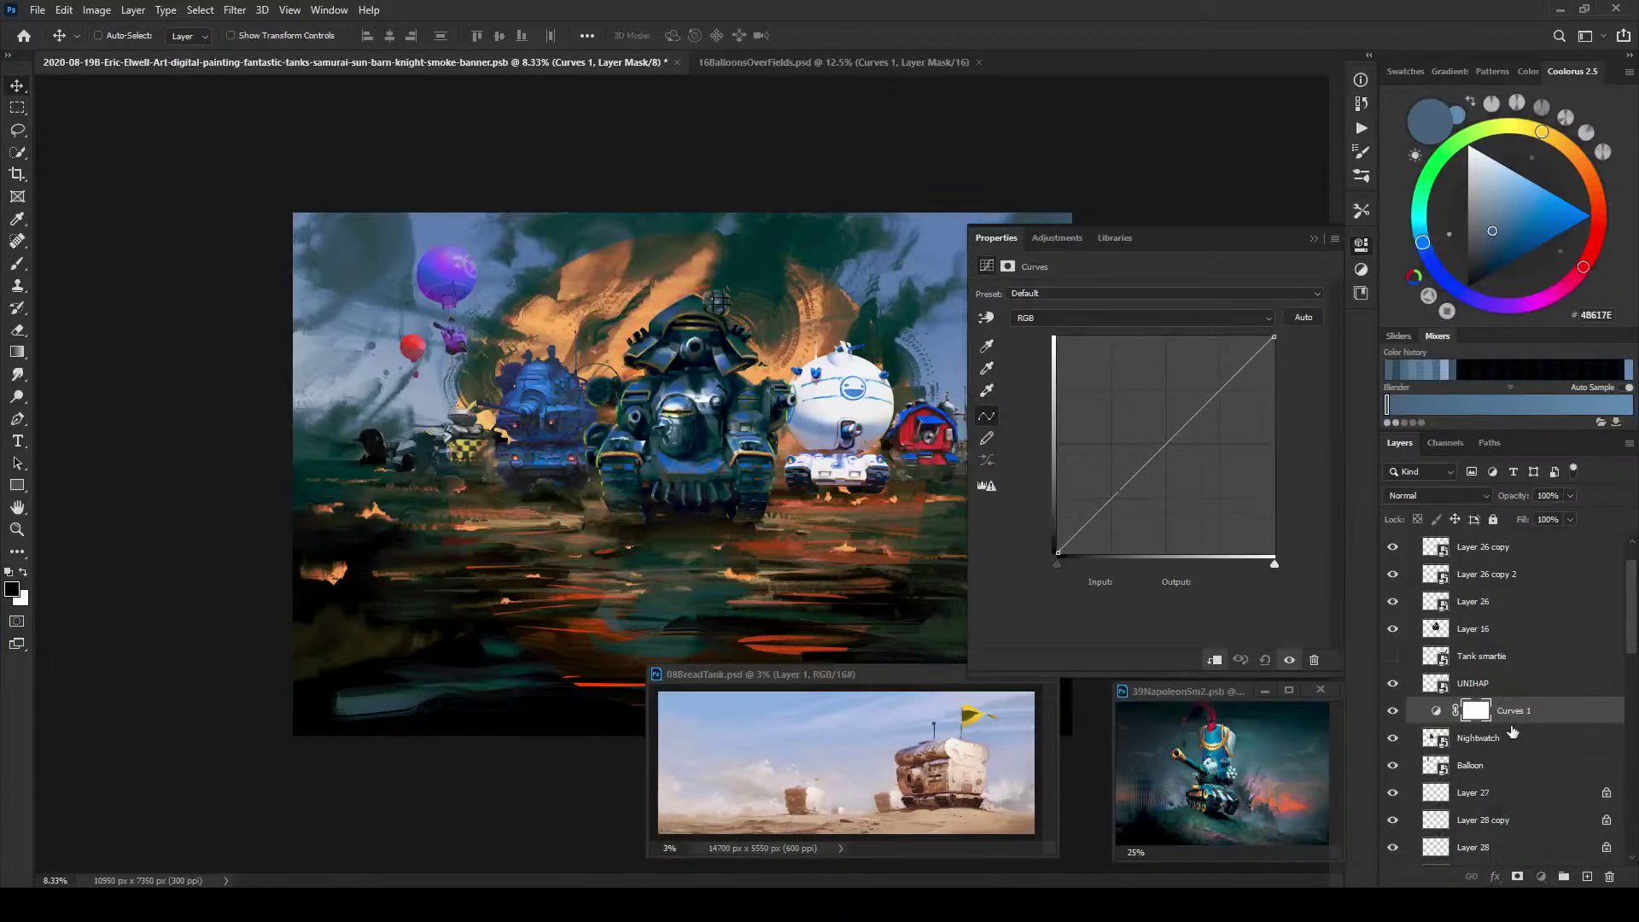
alt+click(1515, 724)
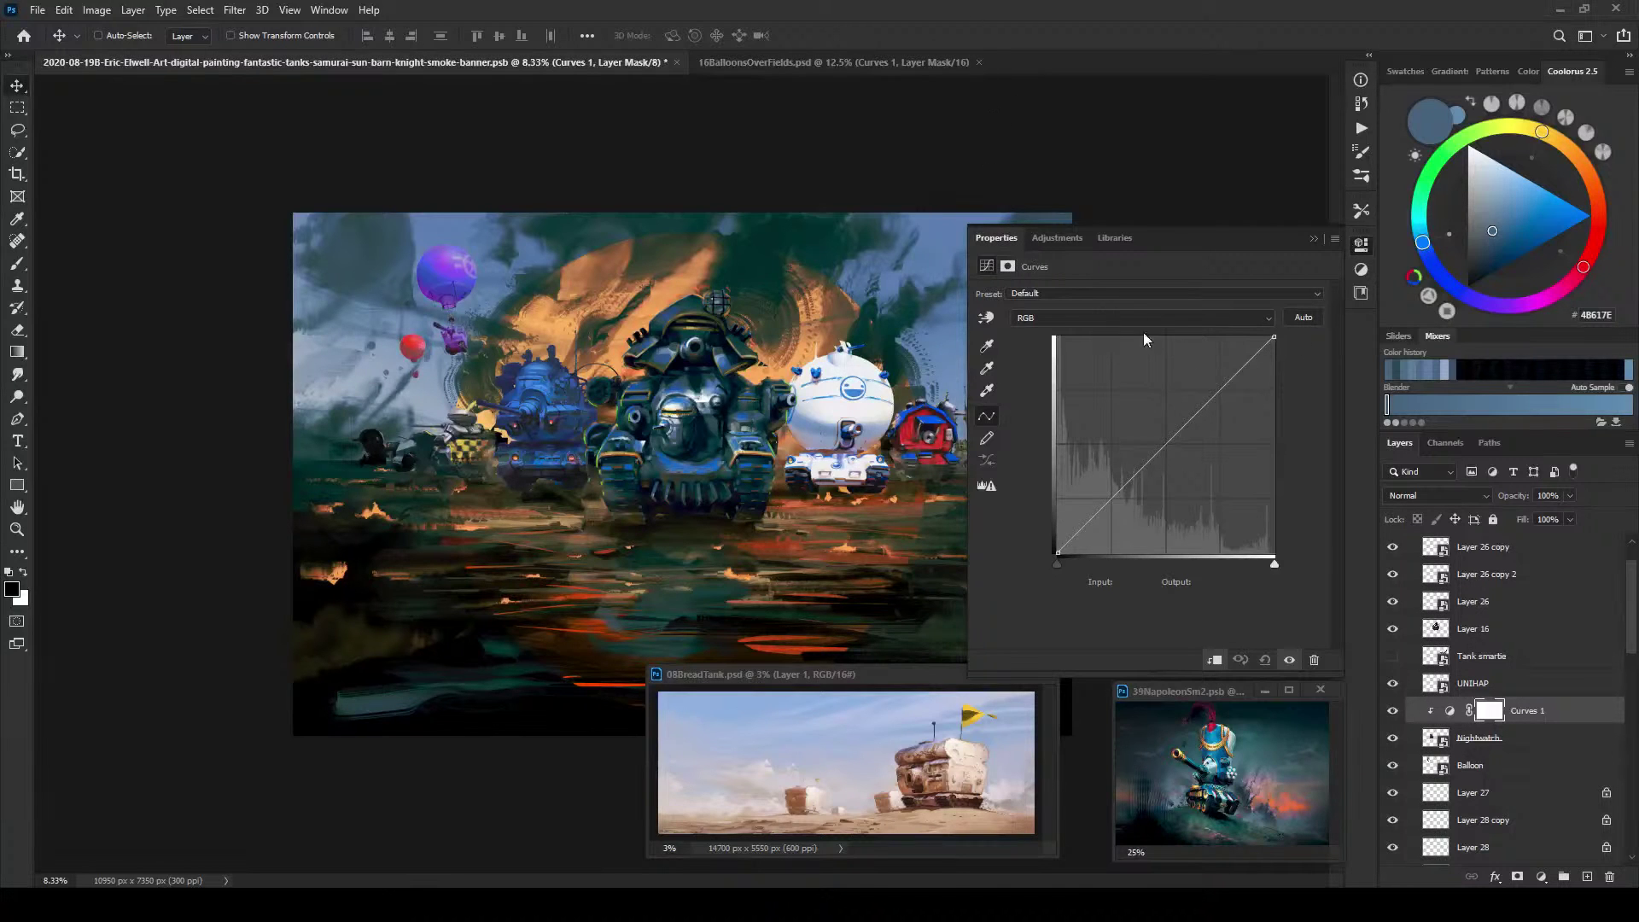
Step: Shape the Nightwatch curve by lowering the shadows, lifting the midtones and pulling the highlights down to input 224, output 181
mouse_move(1165, 453)
mouse_down()
mouse_move(1178, 469)
mouse_move(1152, 446)
mouse_move(1186, 431)
mouse_up()
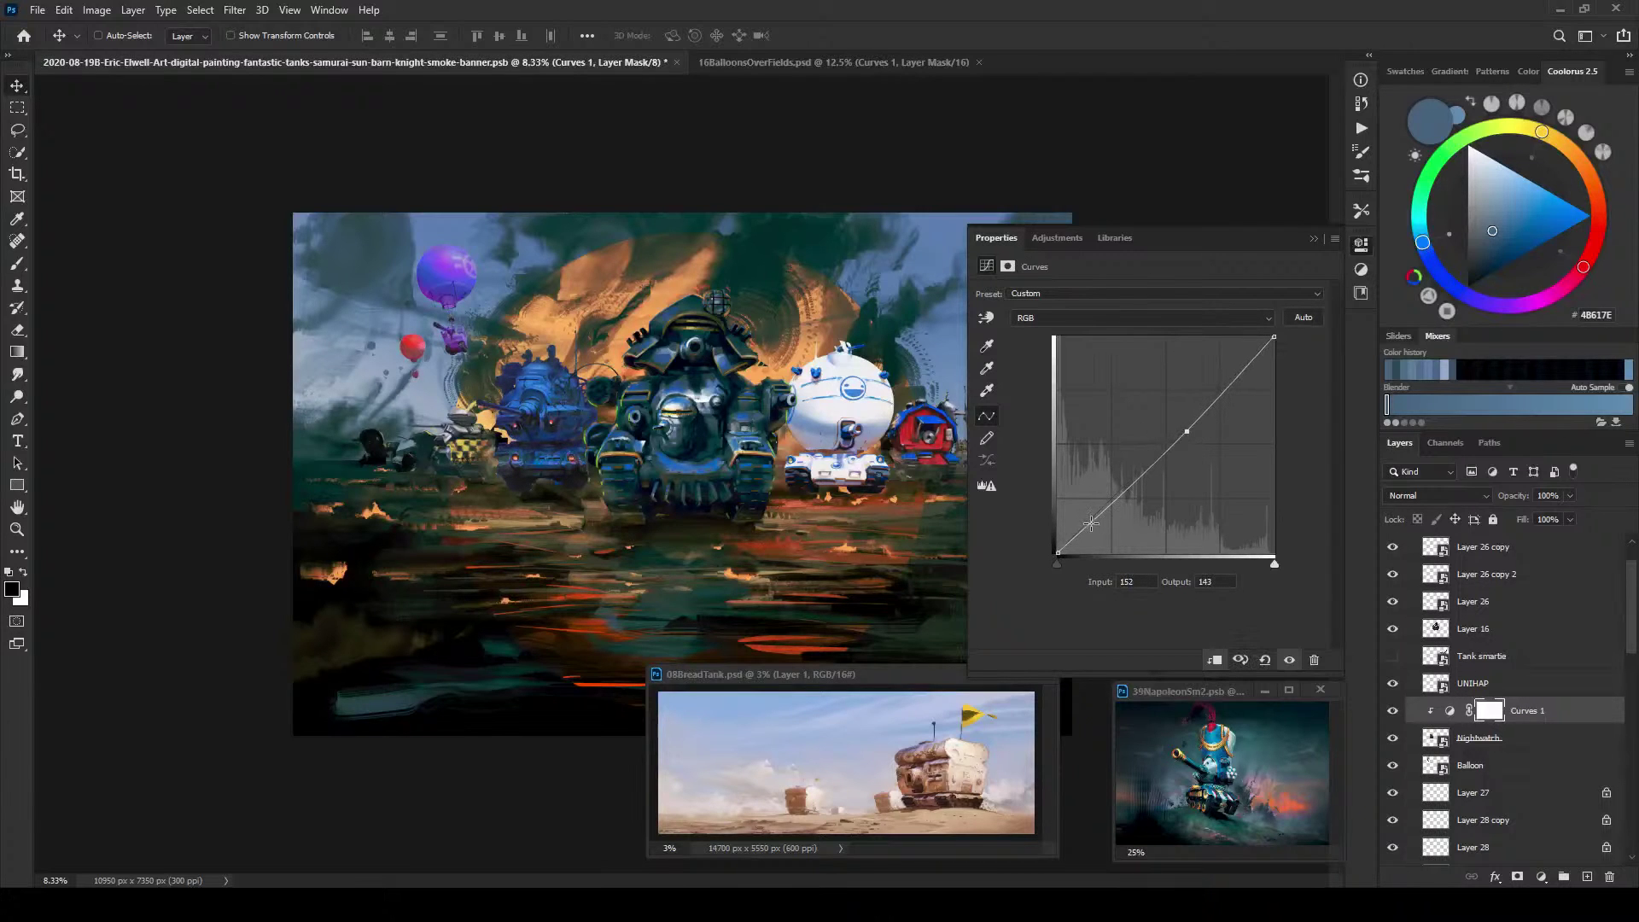
drag(1091, 523, 1099, 520)
drag(1187, 431, 1179, 424)
mouse_move(1237, 369)
mouse_down()
mouse_move(1252, 399)
mouse_move(1219, 366)
mouse_move(1247, 398)
mouse_up()
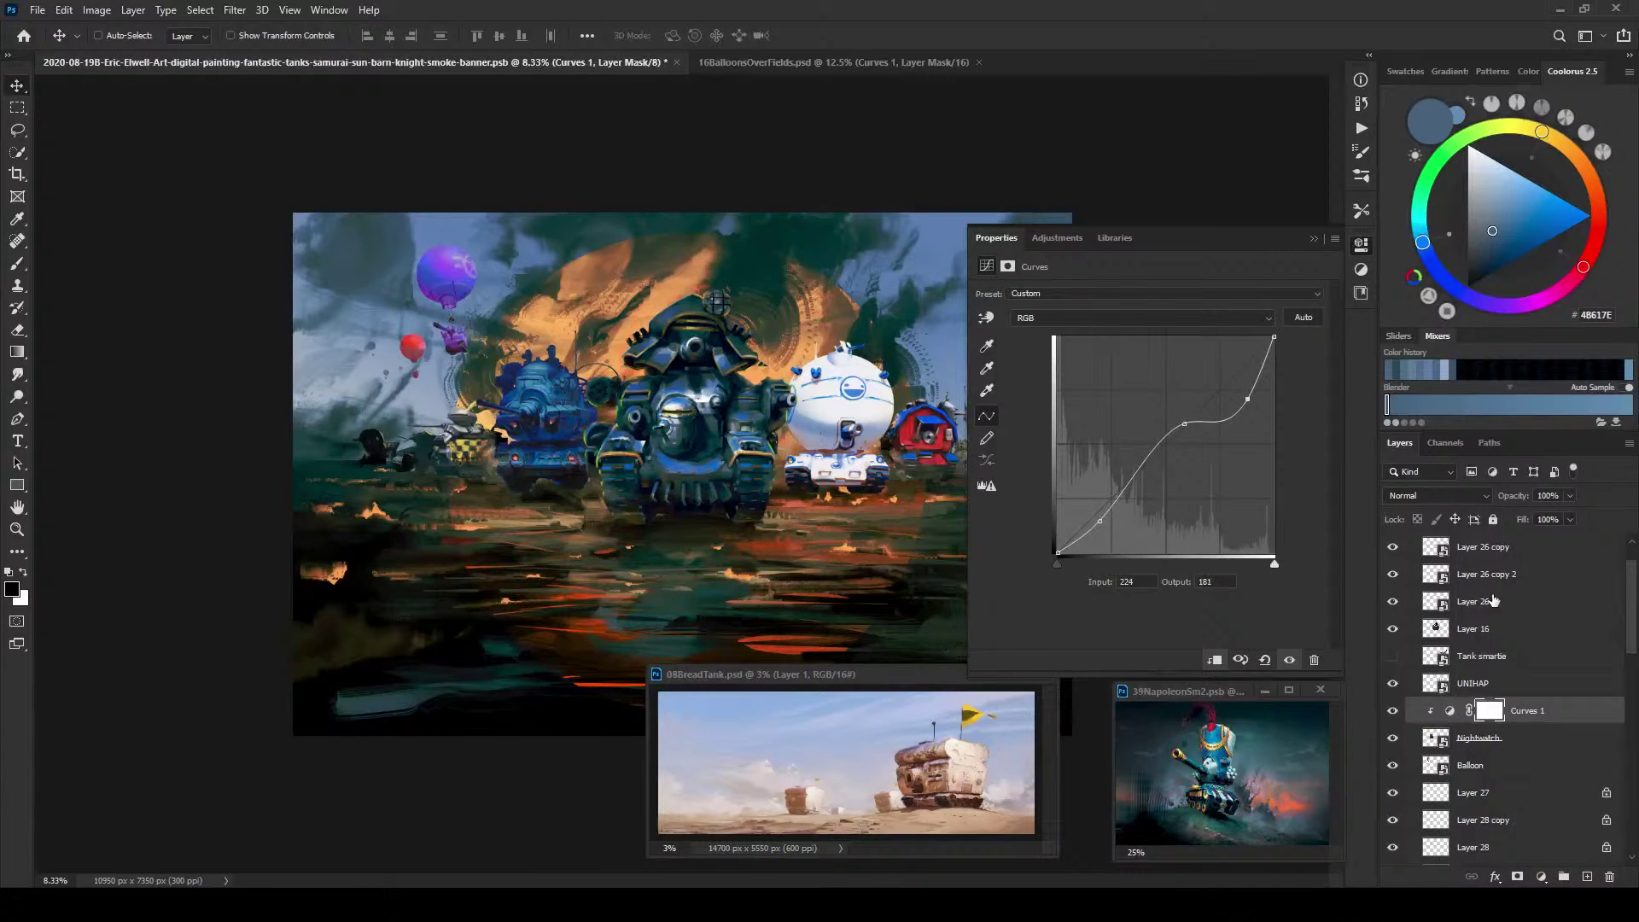
Step: Add a Curves adjustment layer above the UNIHAP layer and clip it to that layer
click(1469, 683)
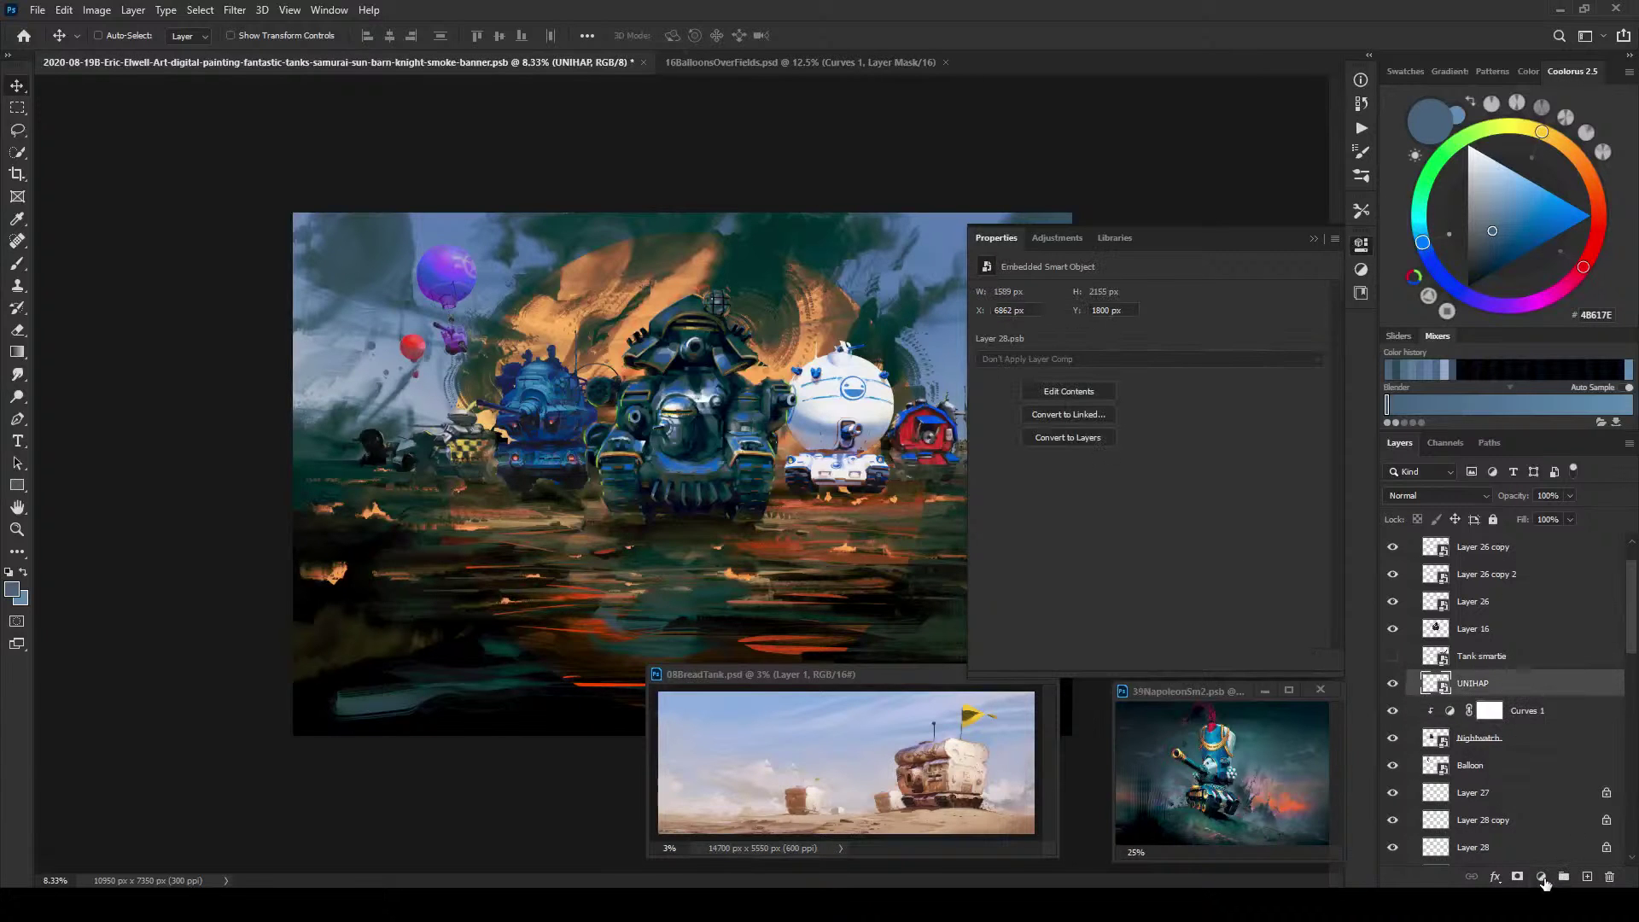
click(1541, 876)
click(1531, 660)
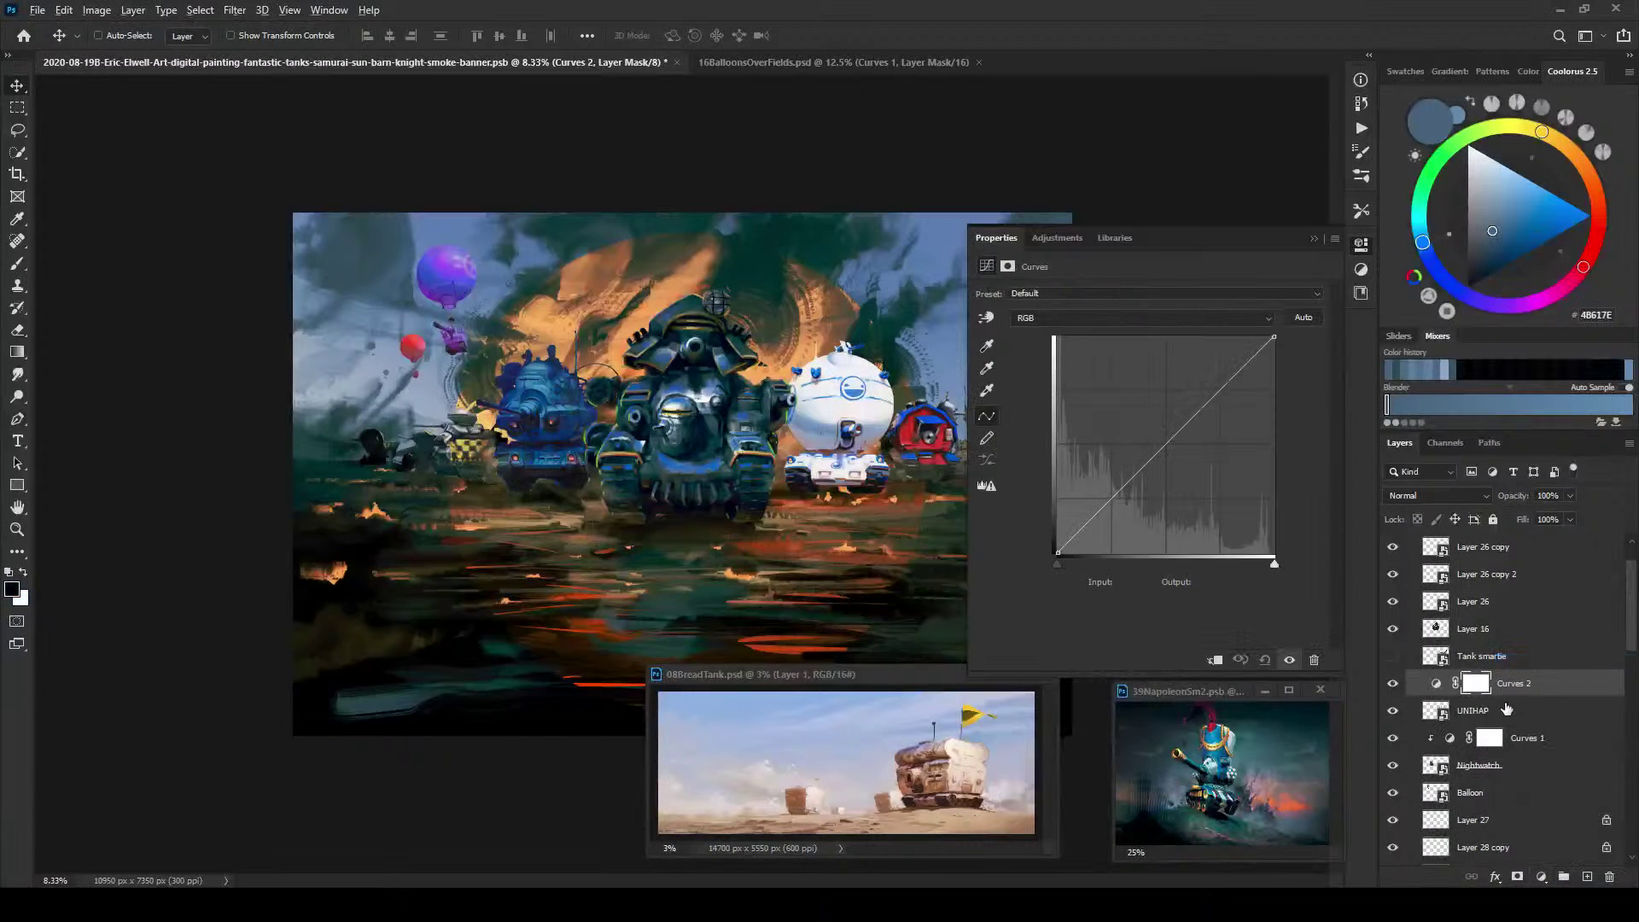
alt+click(1510, 695)
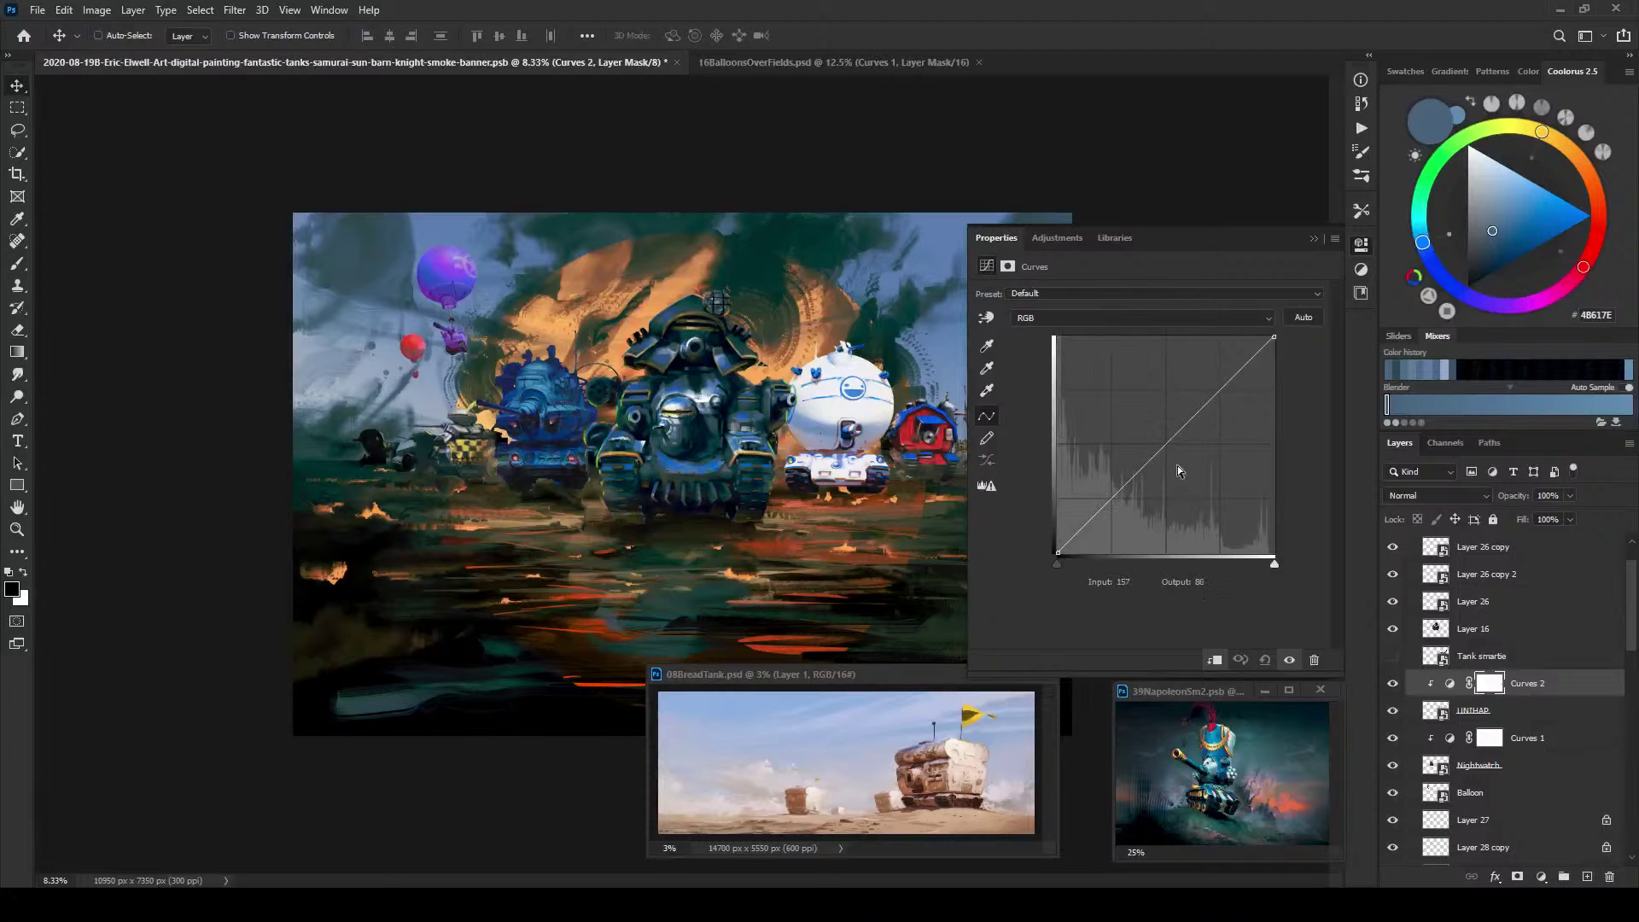
Step: Darken the UNIHAP curve's midtones with a point at input 184, output 141, and hold the highlights at input 222, output 213
drag(1155, 456, 1213, 432)
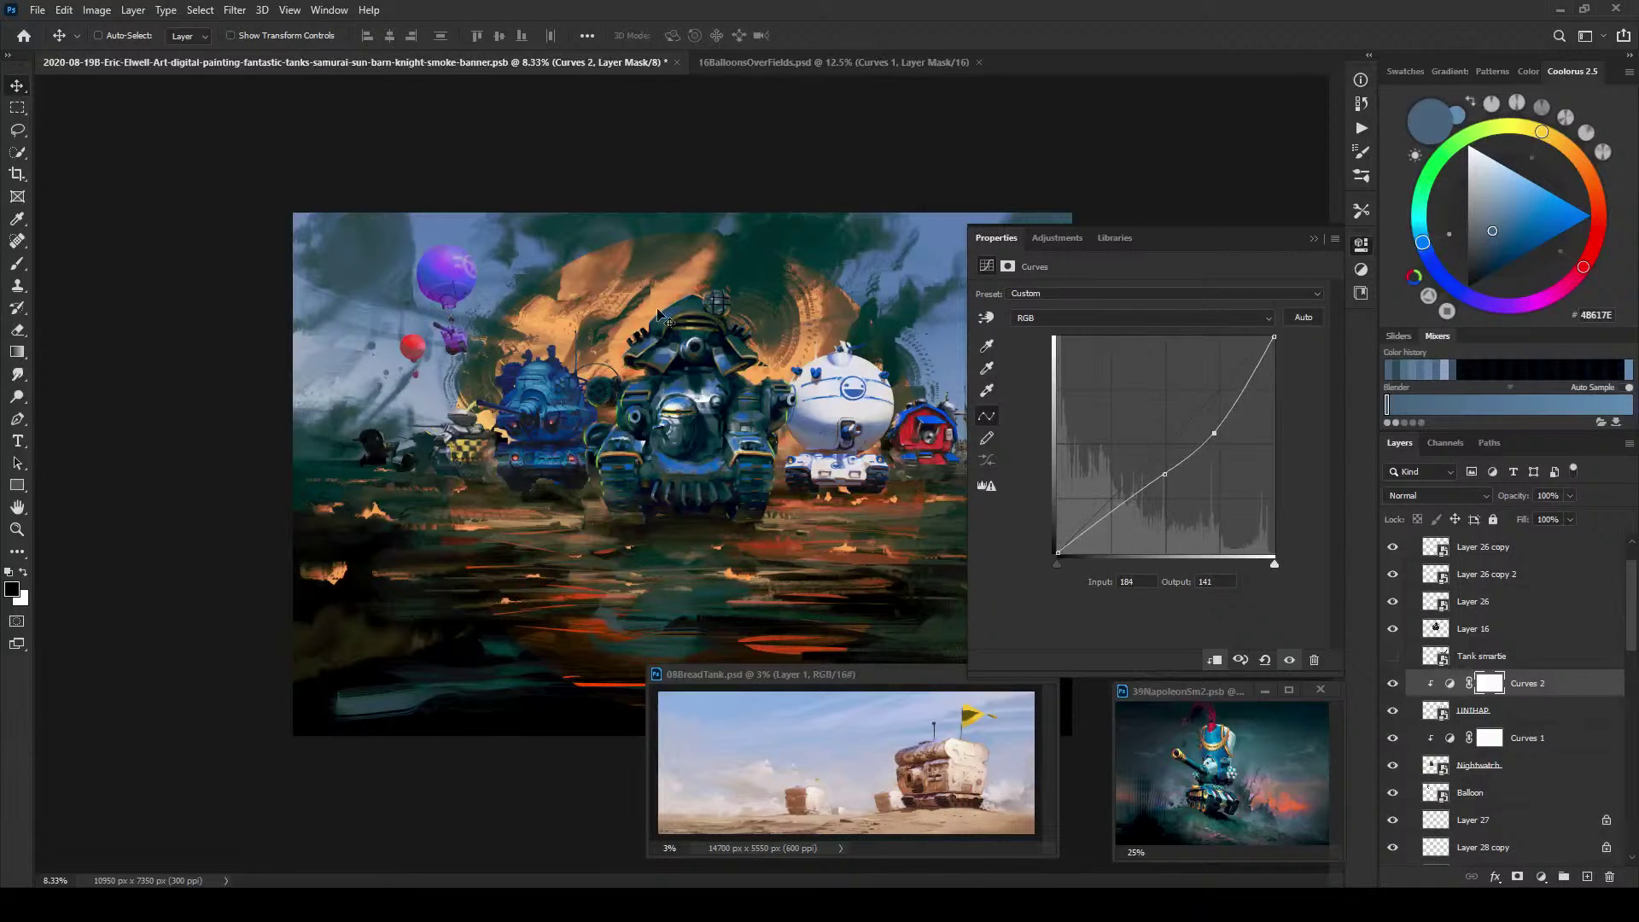
drag(1258, 375, 1245, 373)
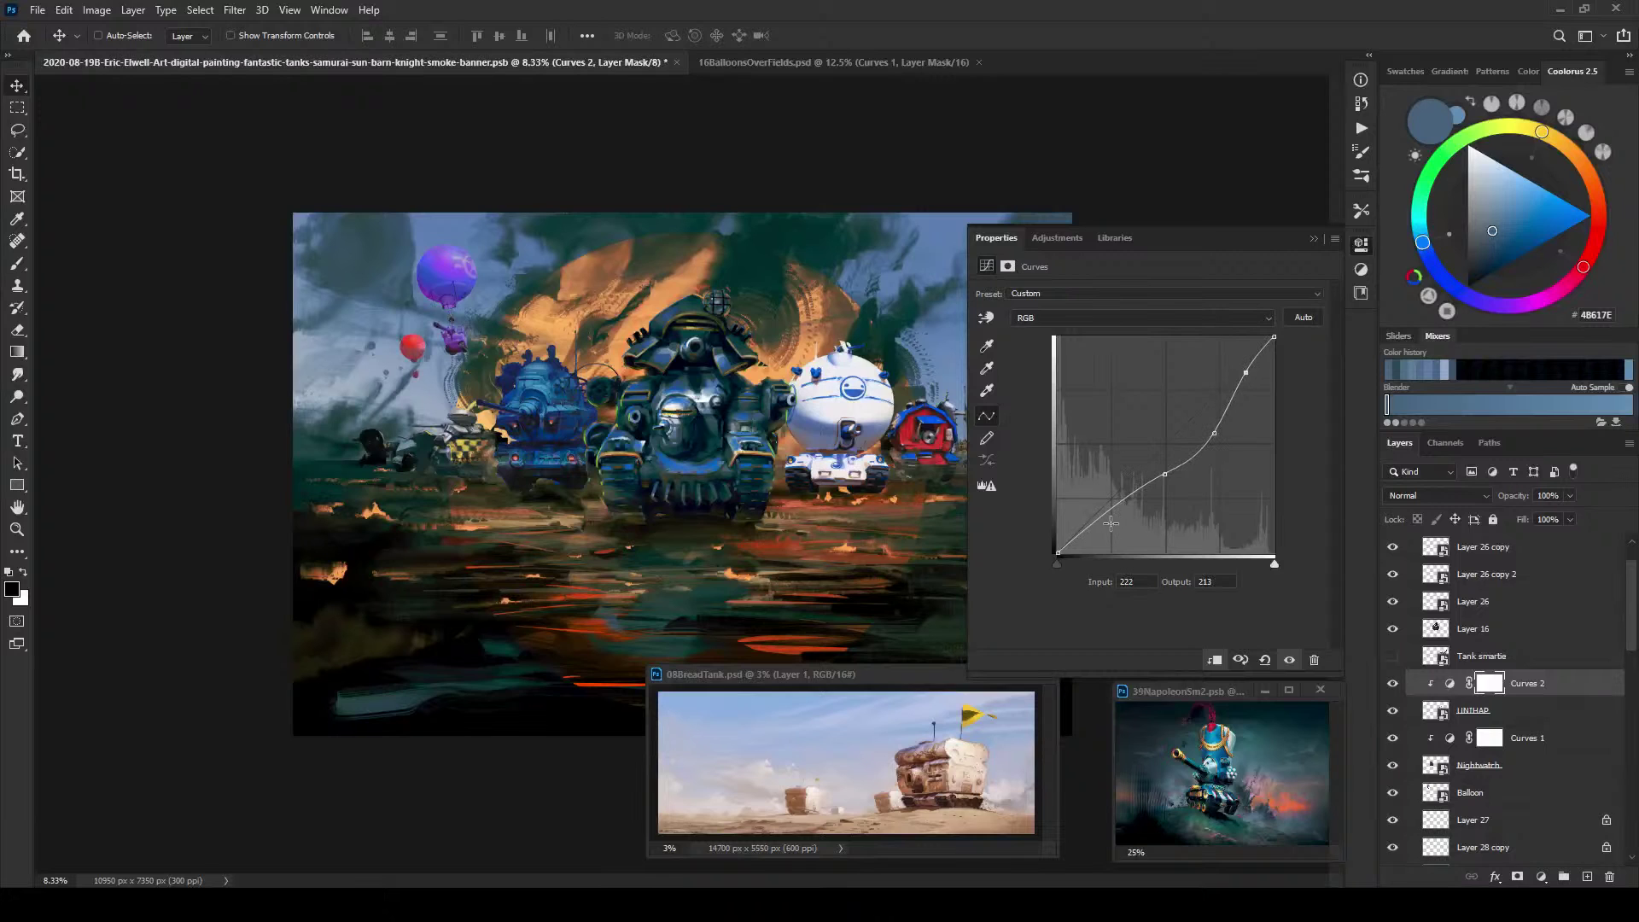
drag(1110, 522, 1095, 535)
drag(1166, 473, 1152, 473)
click(1314, 240)
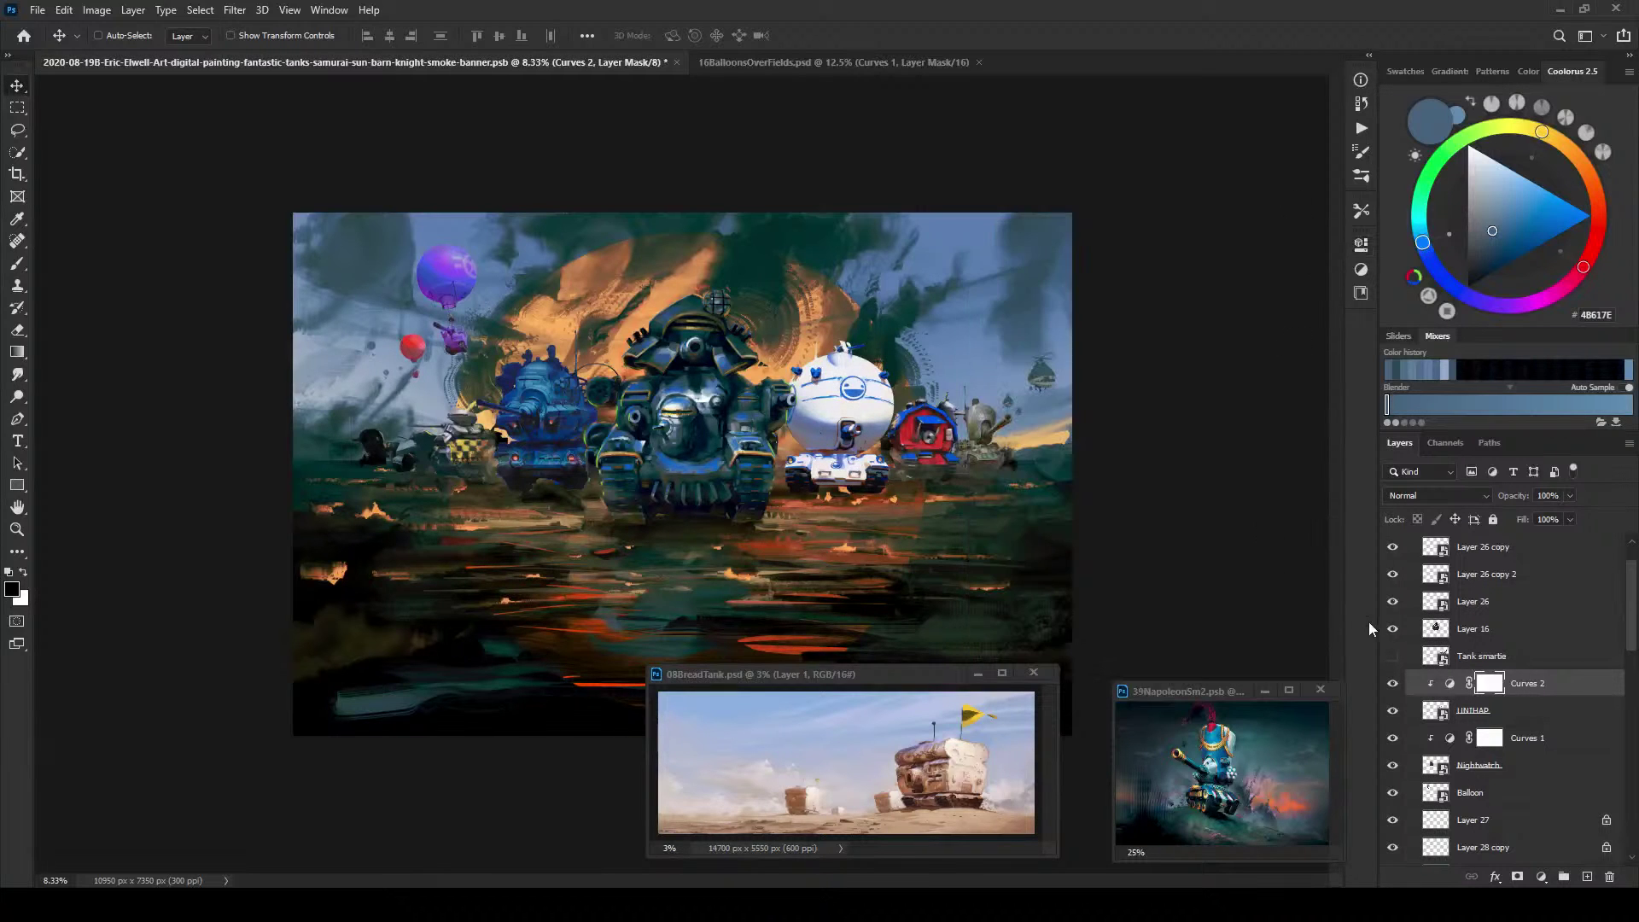
Step: Add a Curves adjustment layer above the rightmost tank's Bulb layer and clip it to that layer
ctrl+click(990, 444)
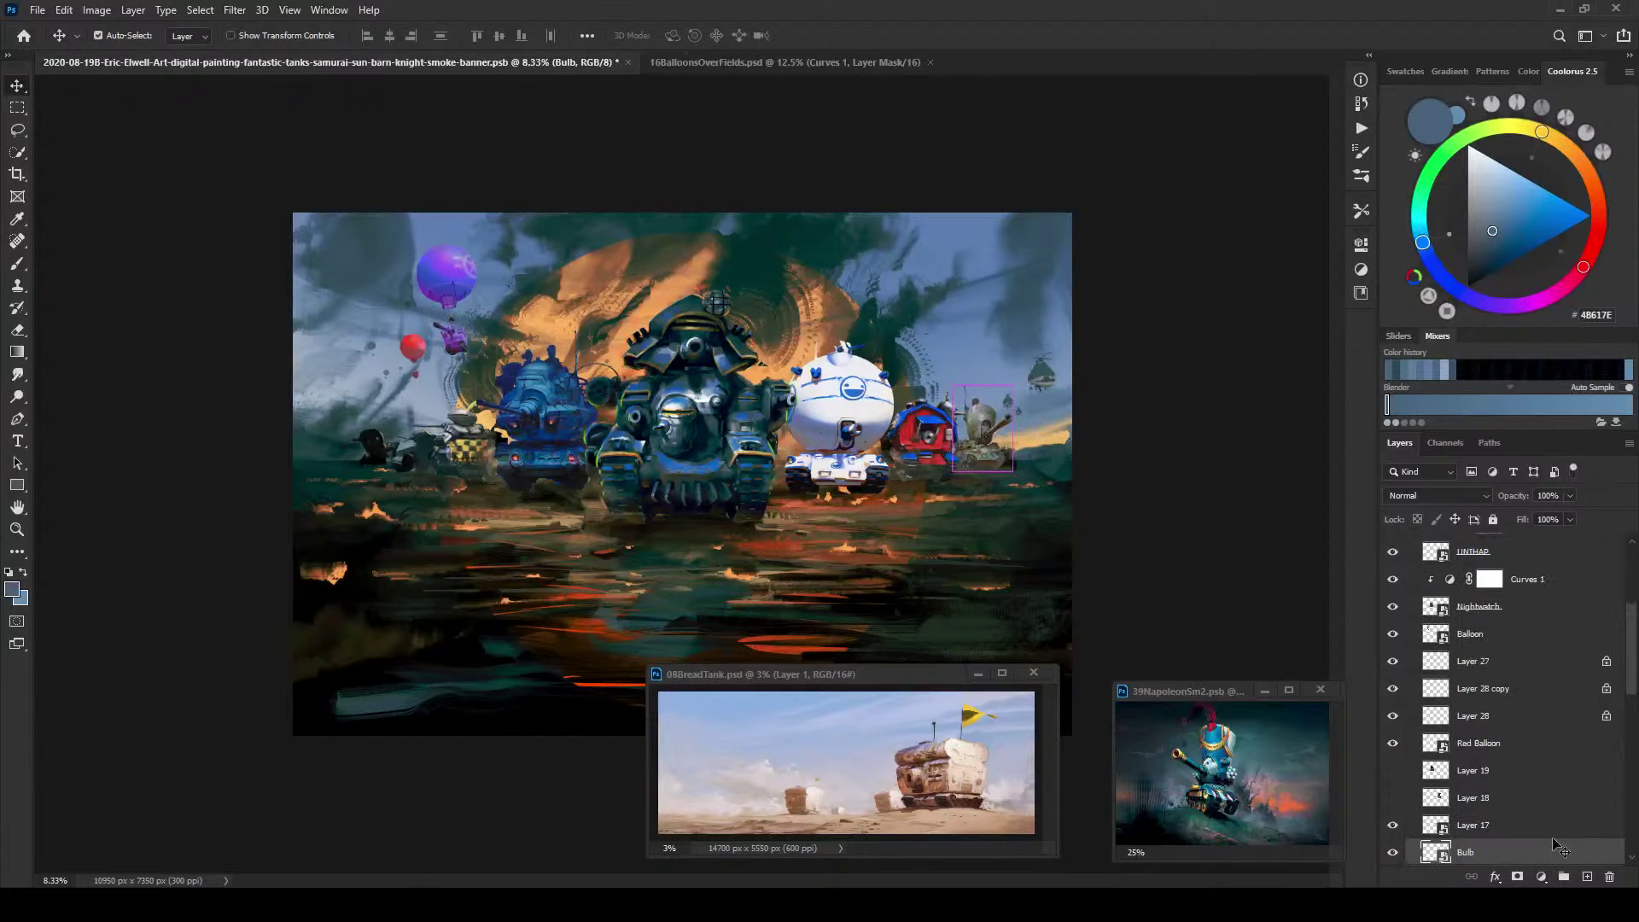
click(1540, 879)
click(1528, 662)
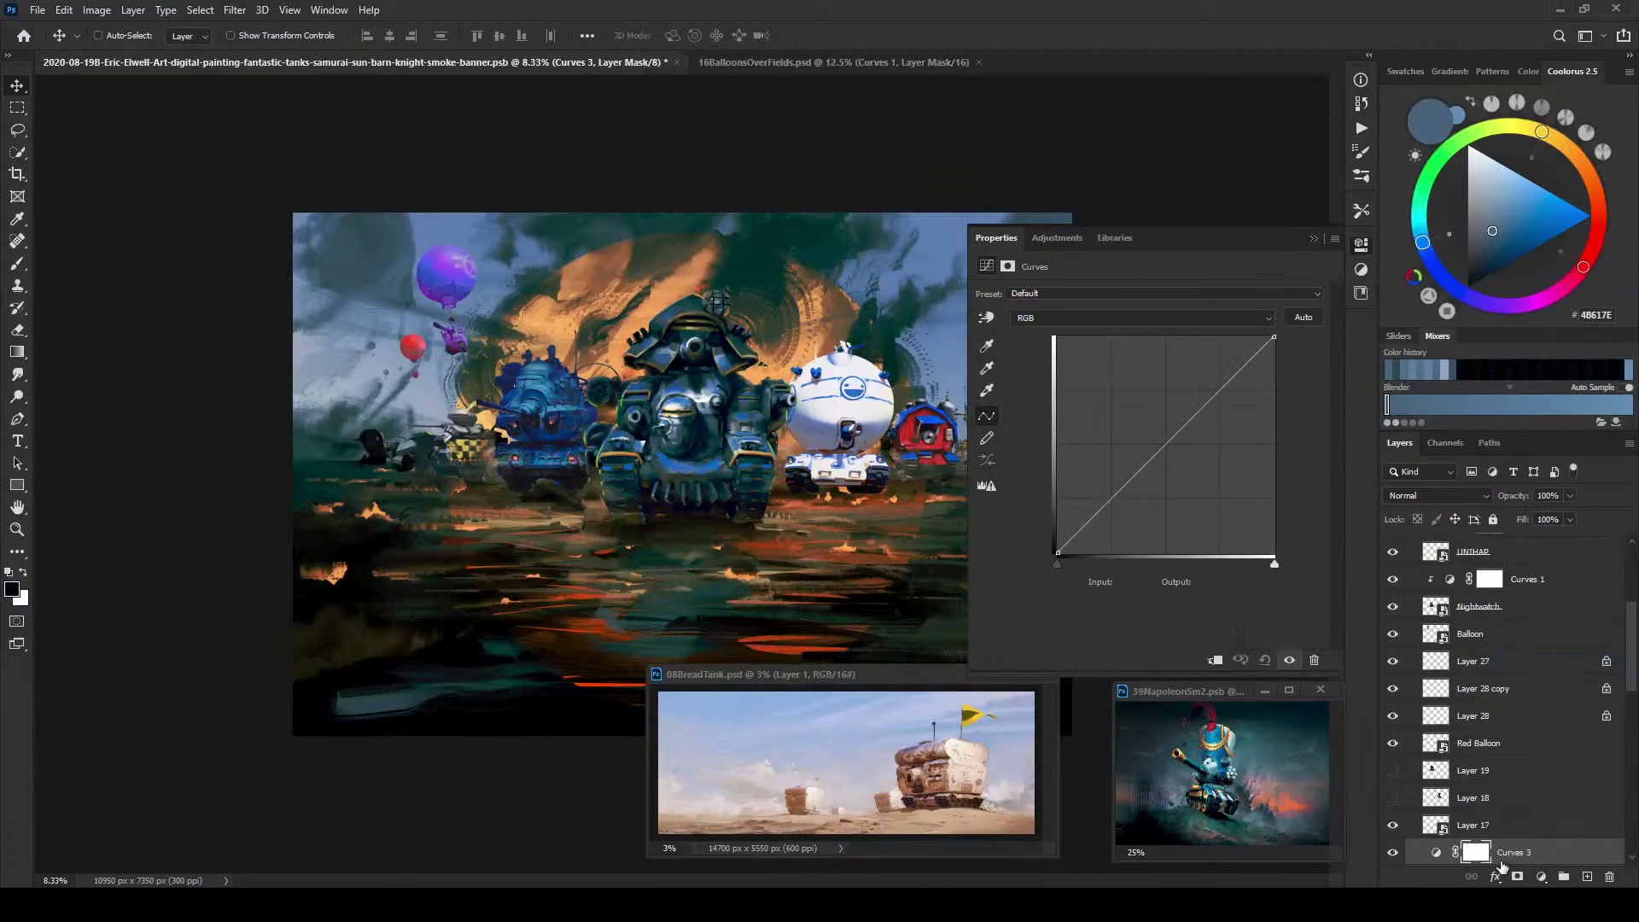
scroll(1502, 858, down, 3)
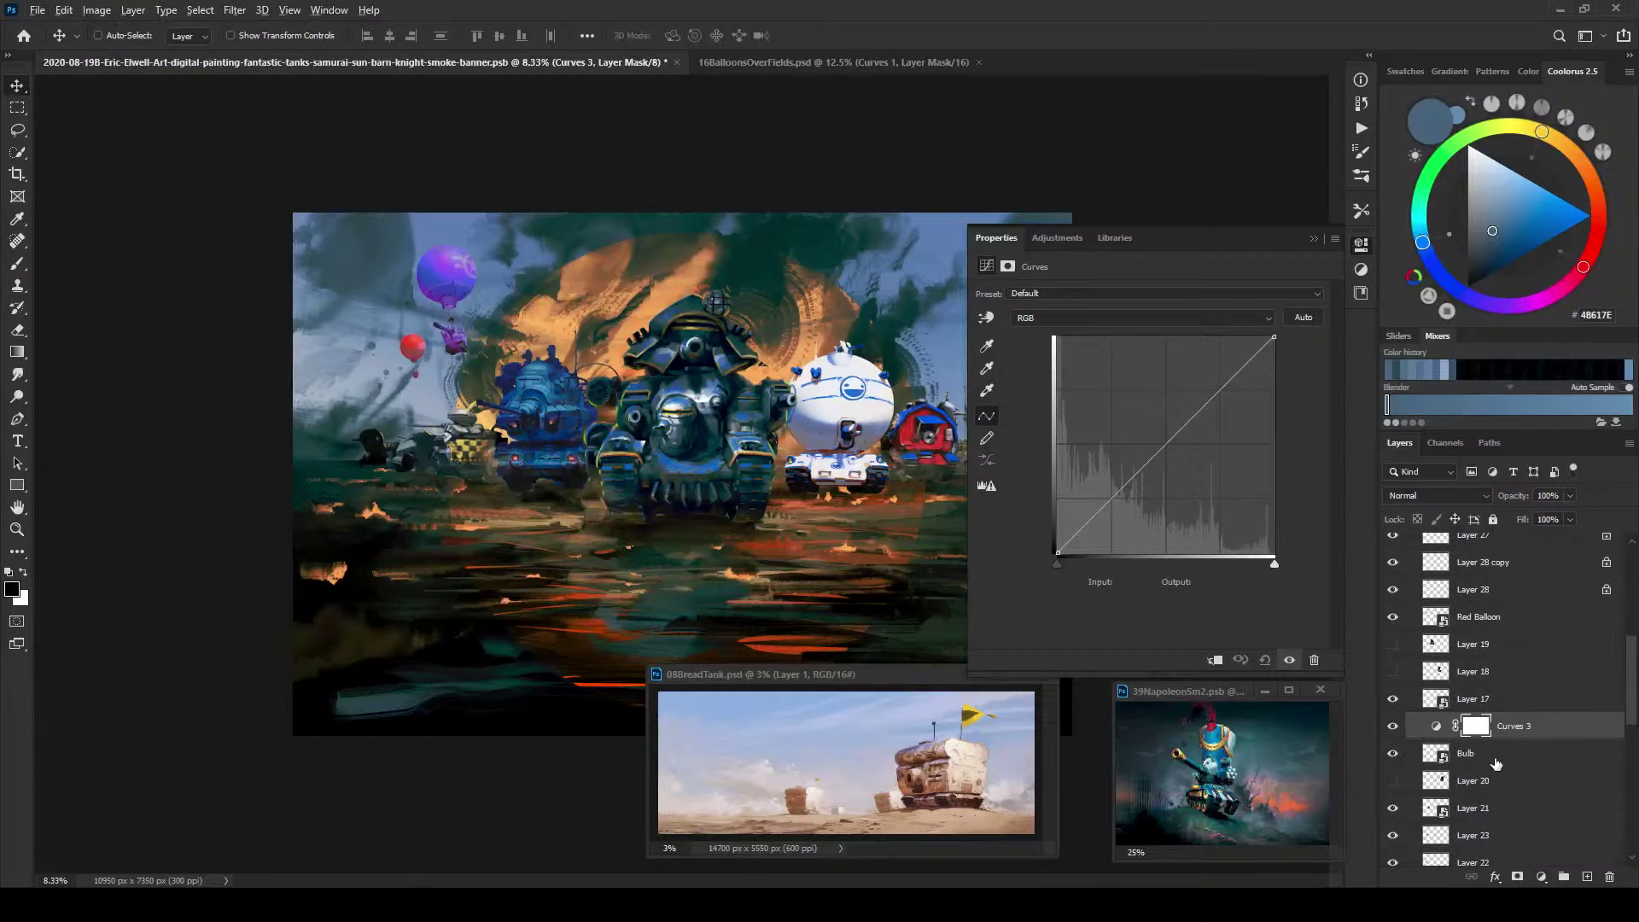
alt+click(1500, 734)
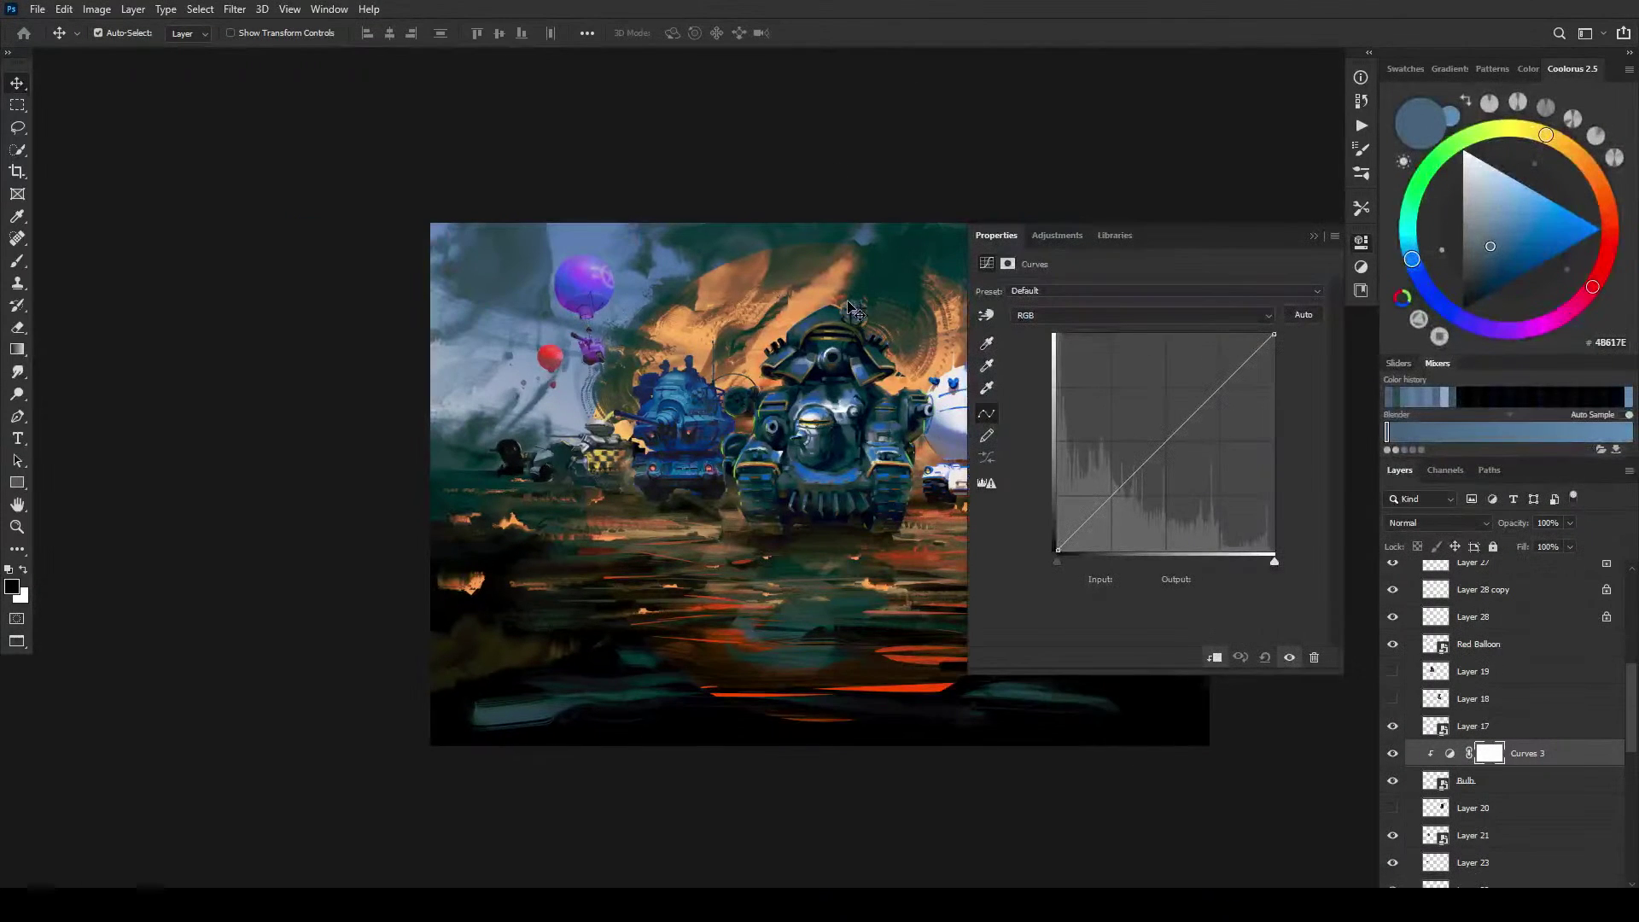
Step: Darken the Bulb tank by lowering its curve's white end to output 151 and the midtones to input 106, output 55
key(ctrl+plus)
drag(845, 346, 489, 340)
drag(1145, 488, 1147, 492)
drag(1274, 333, 1299, 426)
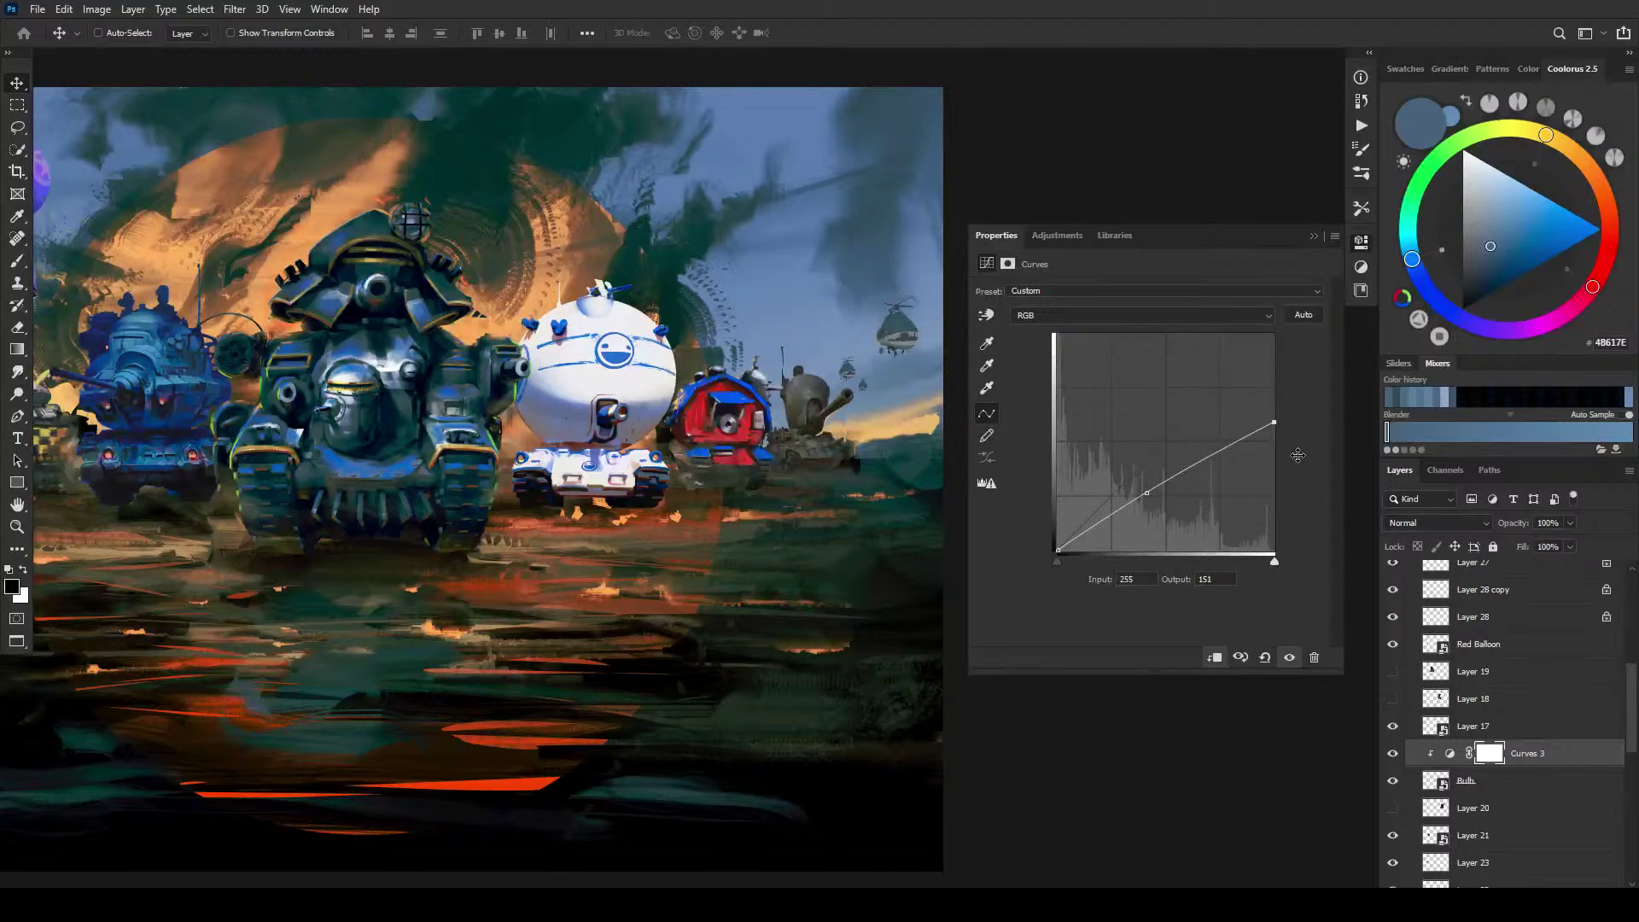
drag(1139, 506, 1147, 505)
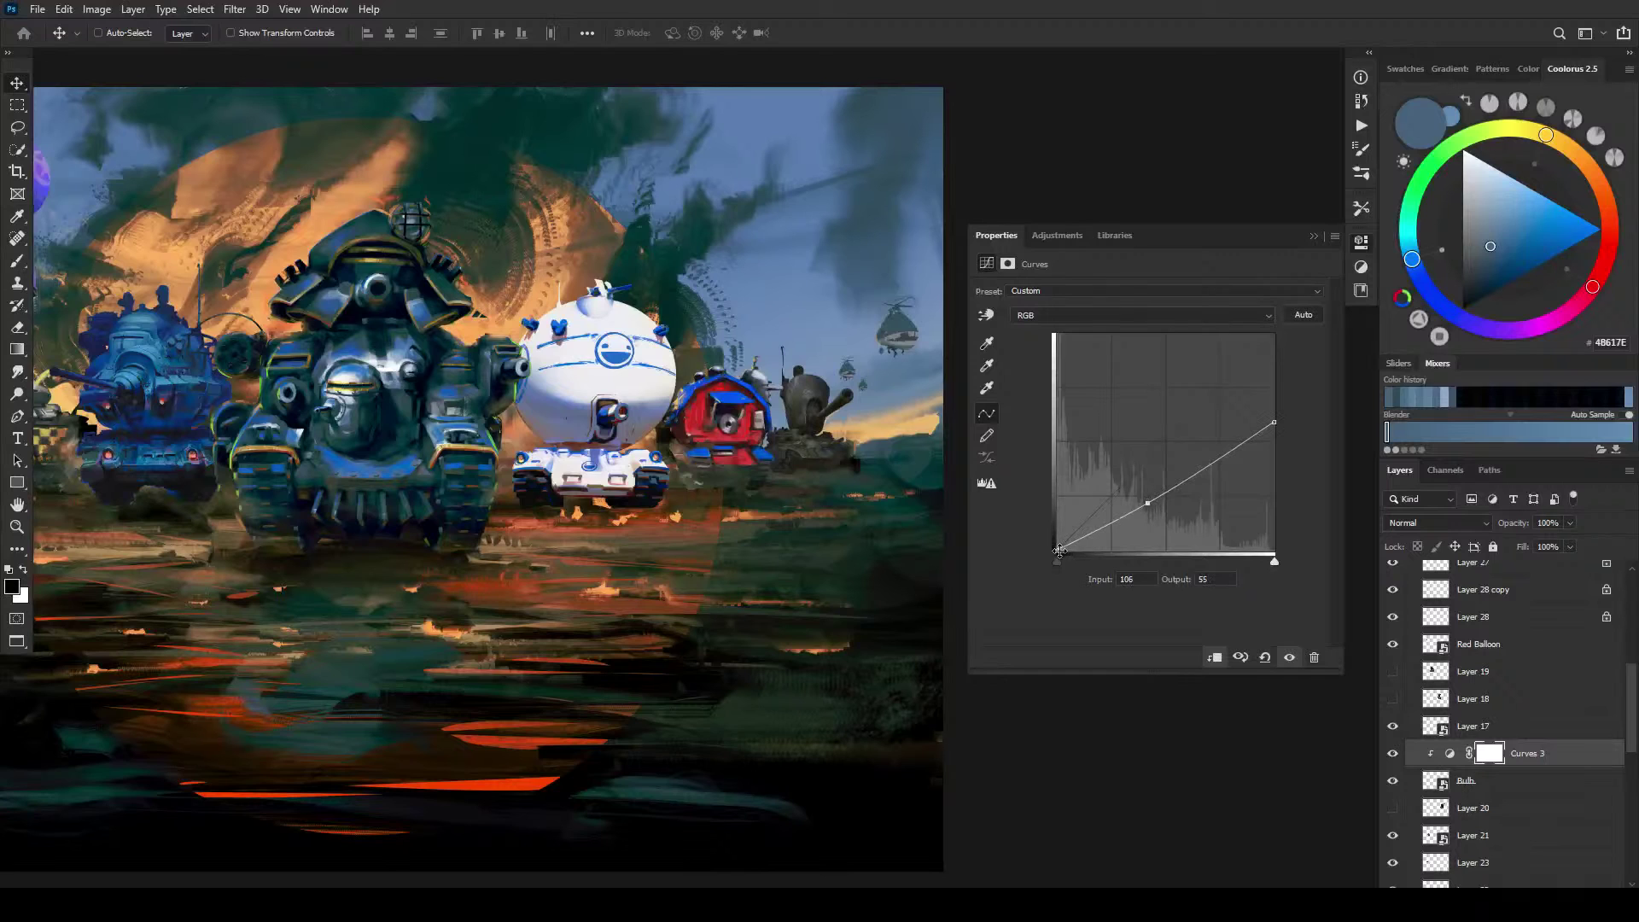
Step: Flatten the Bulb curve with black output 8, midtone points at 167 to 73 and 99 to 45, and a lower white end
drag(1059, 550, 1045, 546)
drag(1193, 474, 1149, 513)
drag(1062, 545, 1056, 546)
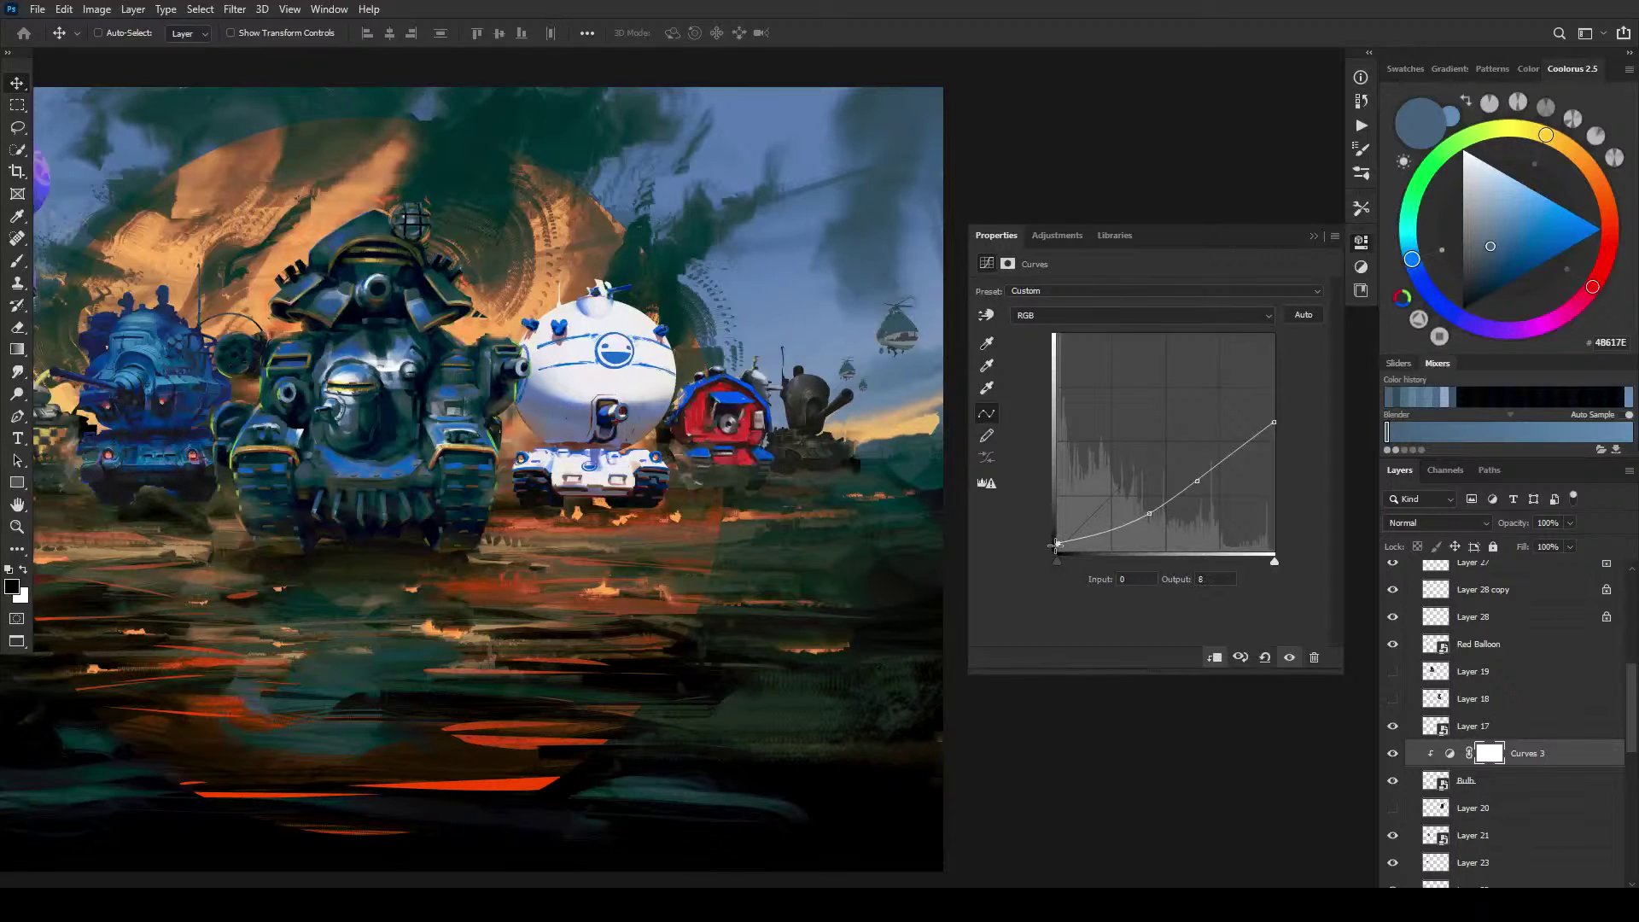
drag(1161, 510, 1199, 488)
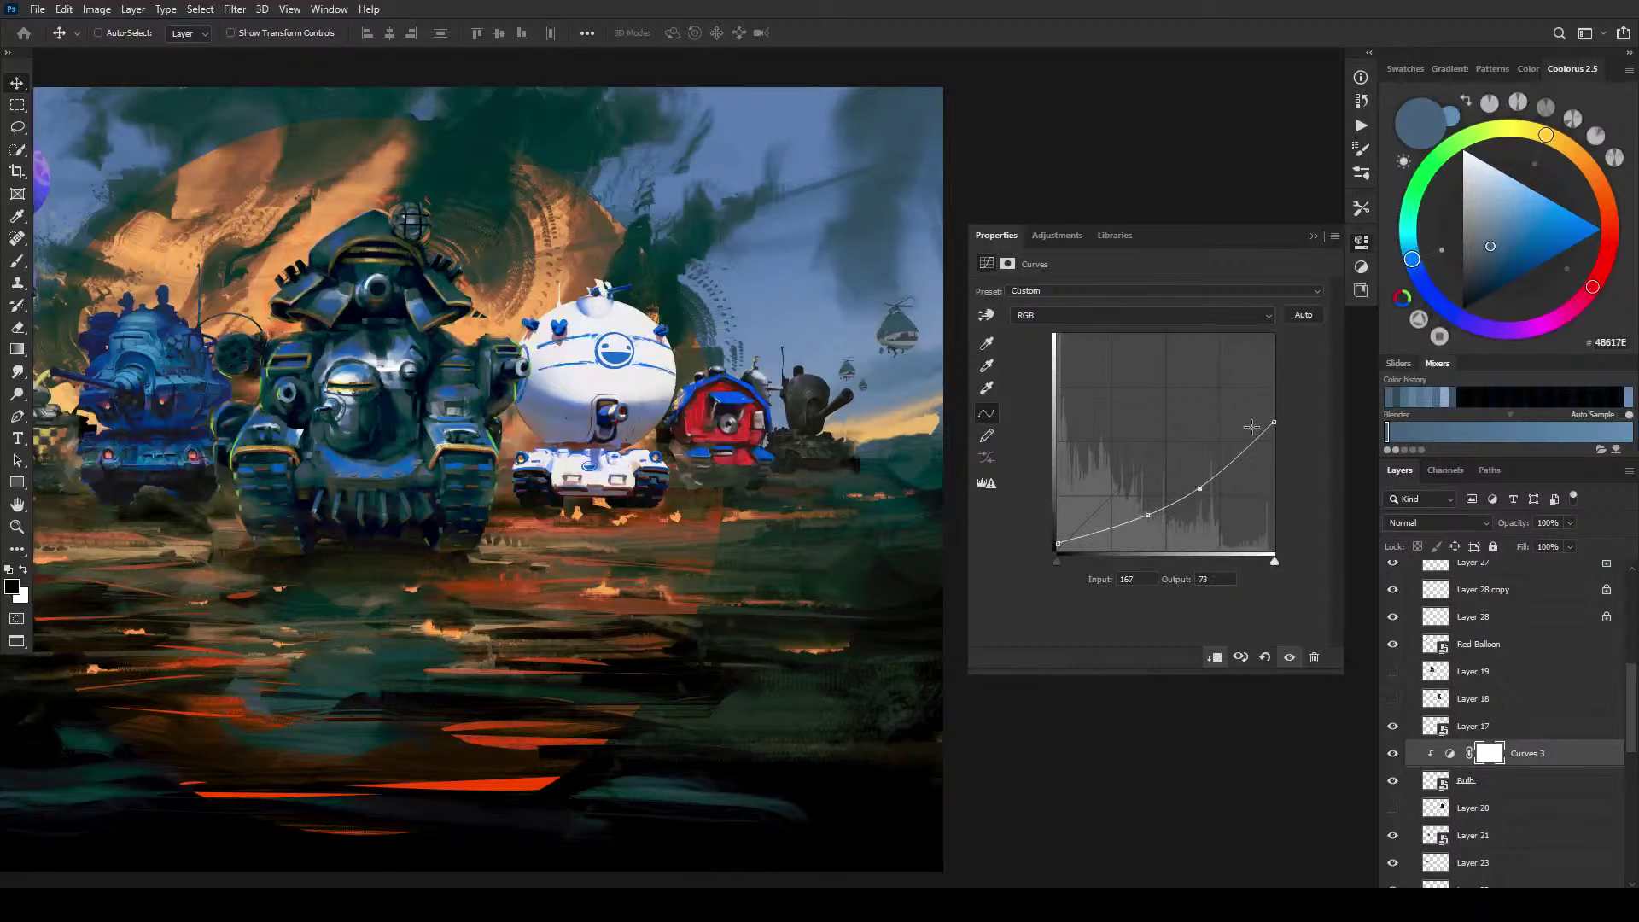
drag(1275, 423, 1272, 472)
drag(1142, 524, 1138, 509)
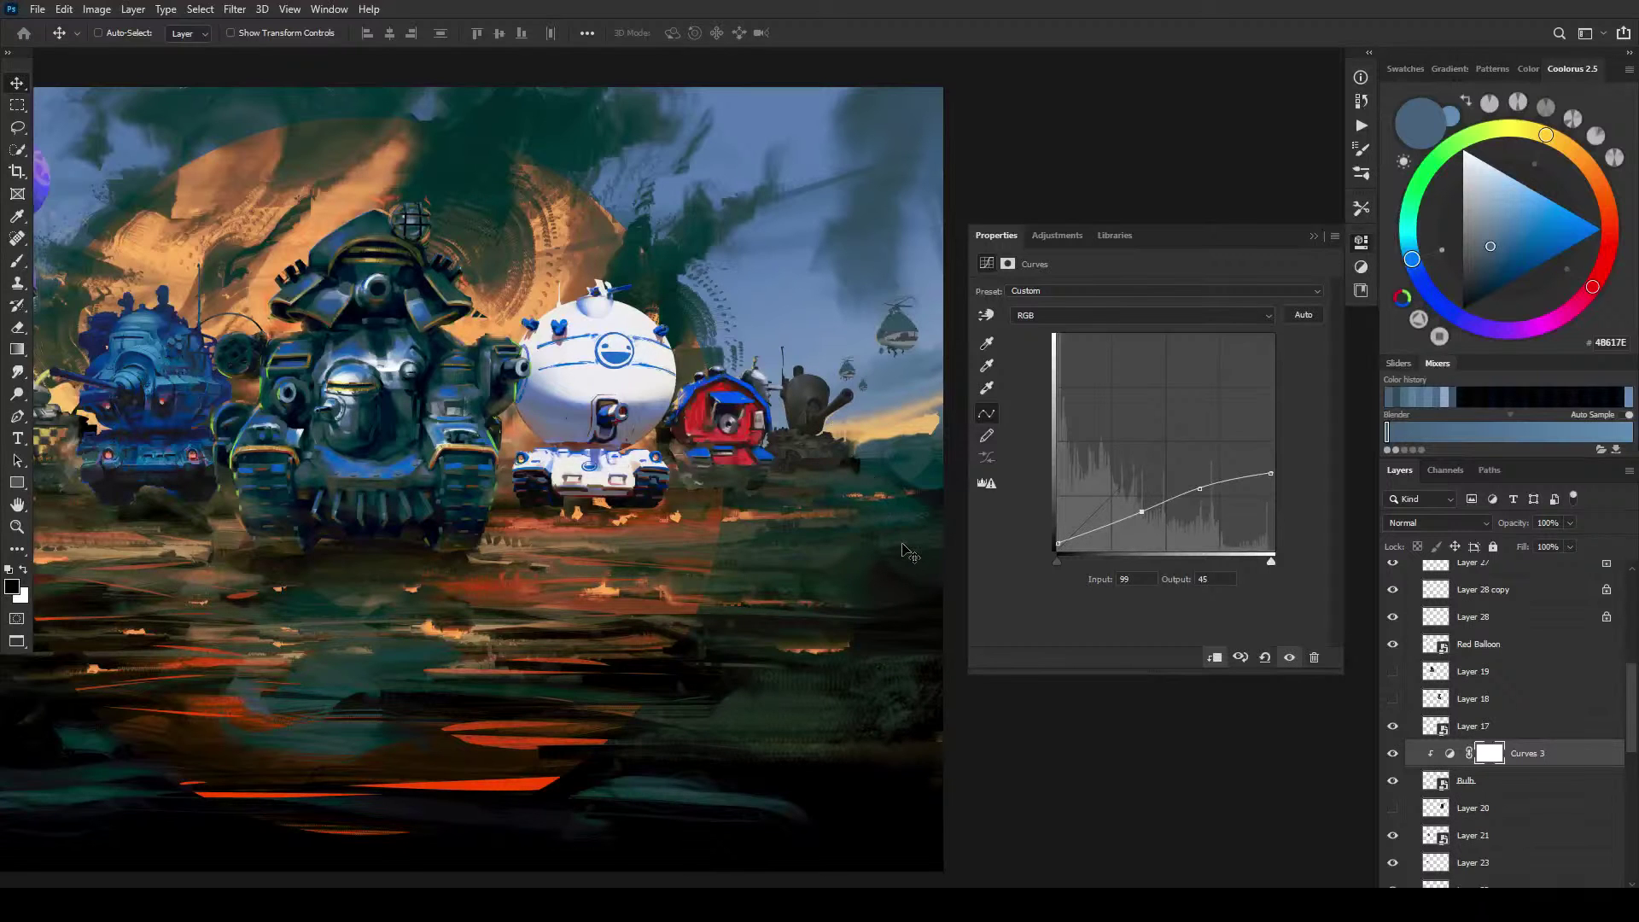
Step: Raise the white end of the Bulb curve partway and lift its upper midtone point to input 172, output 98
scroll(888, 623, down, 10)
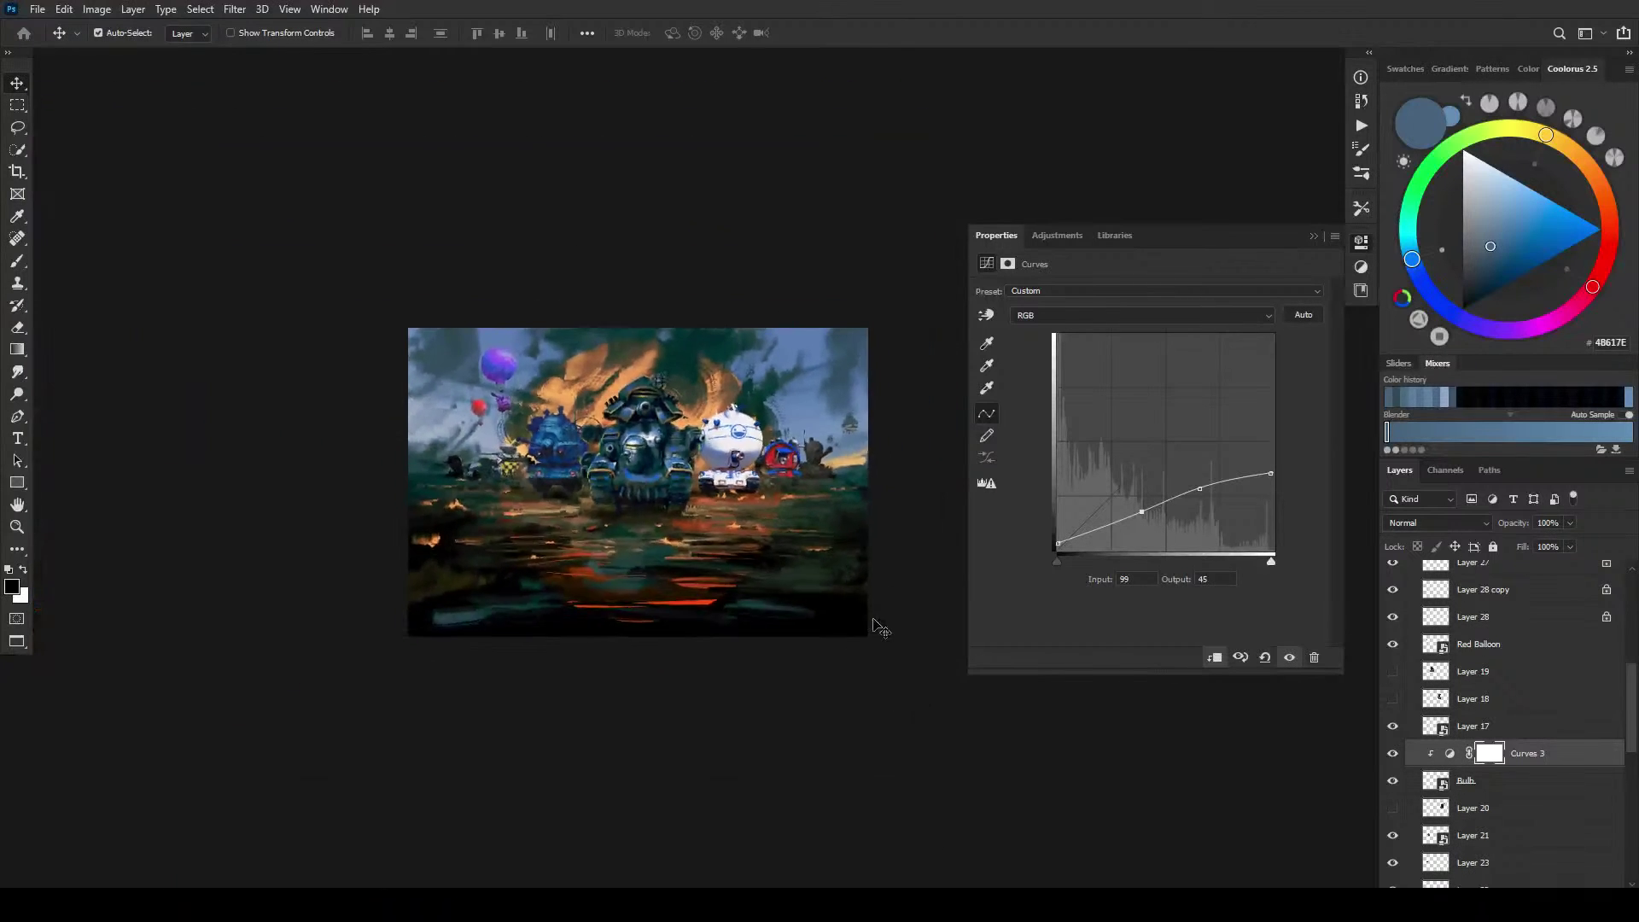
scroll(886, 627, up, 10)
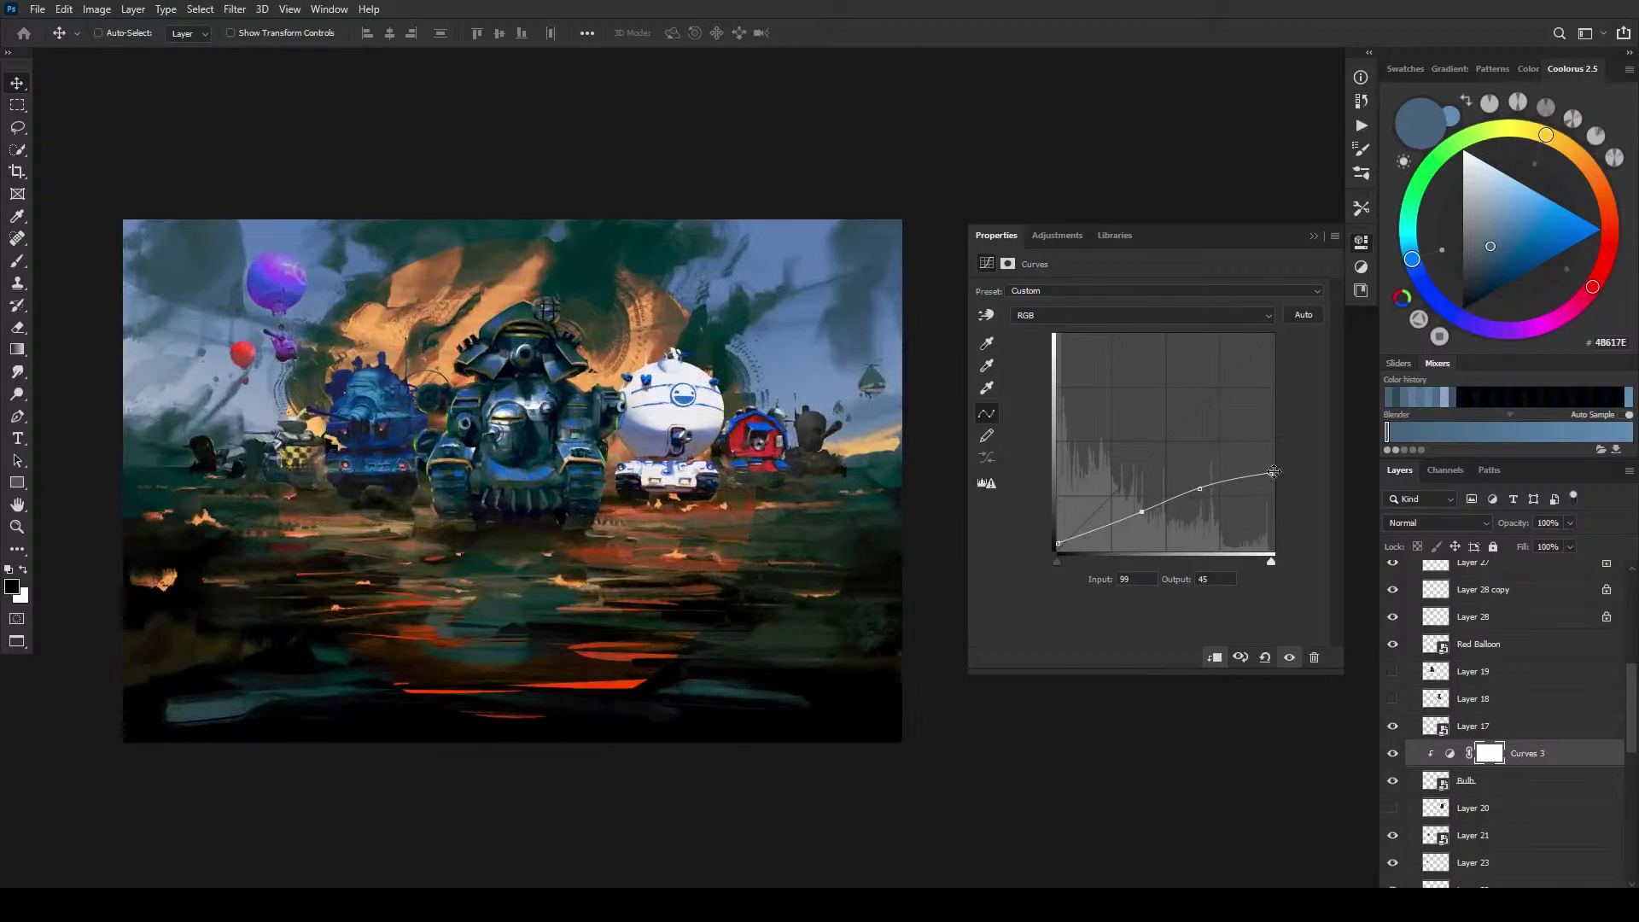
drag(1273, 472, 1276, 433)
drag(1210, 489, 1199, 466)
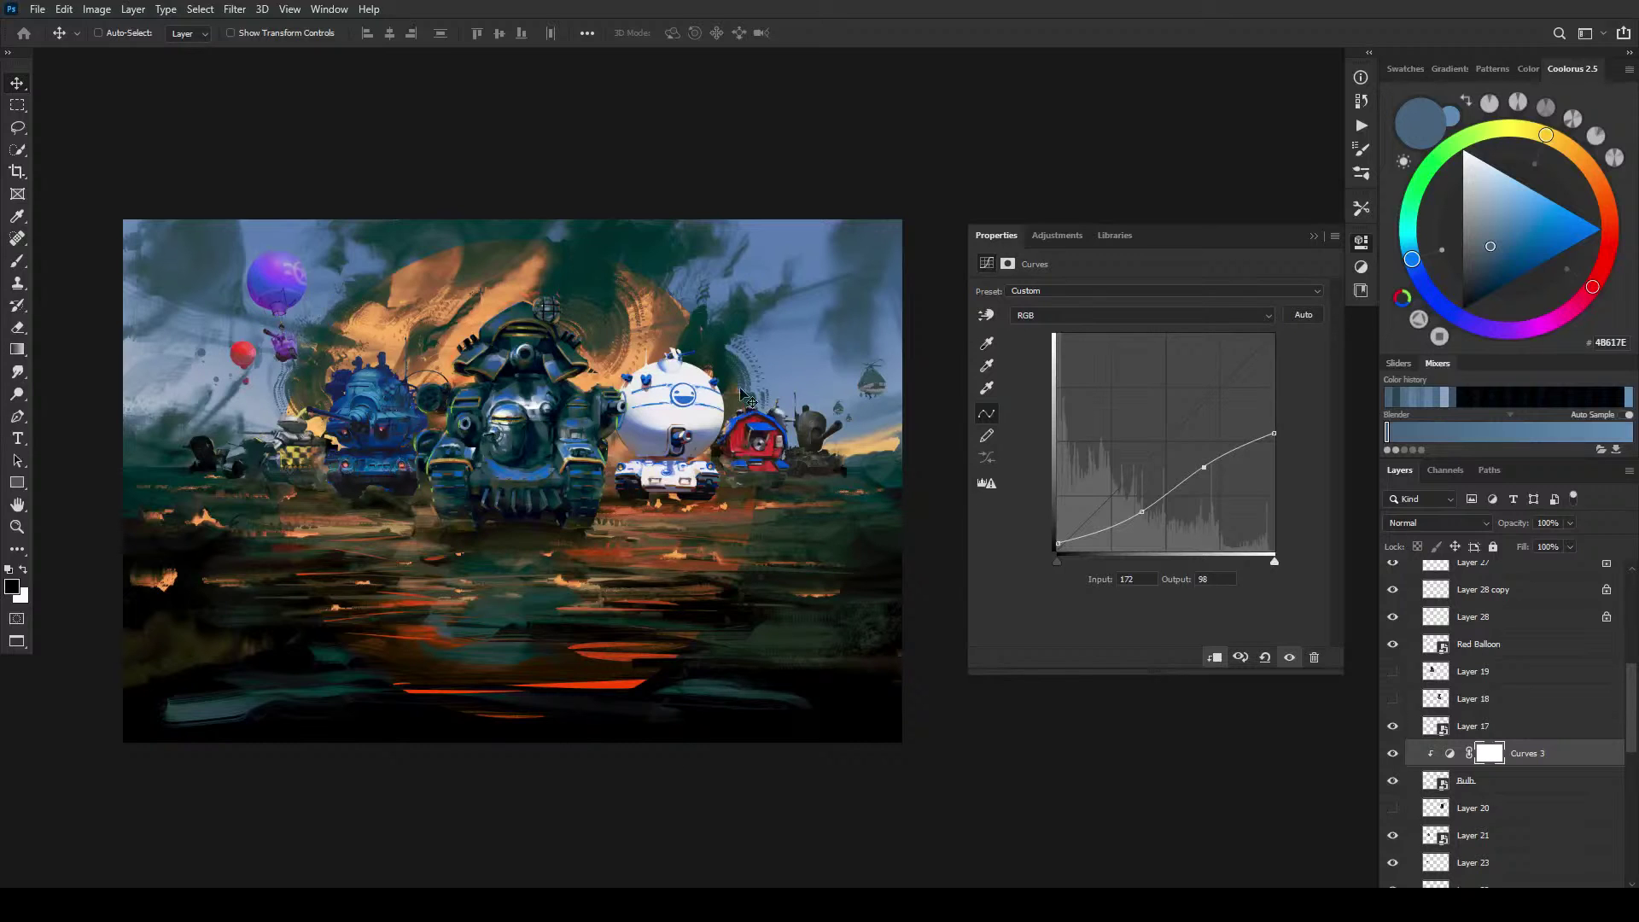
Step: Add a Curves adjustment layer above the purple balloon's Balloon layer and clip it to that layer
ctrl+click(312, 299)
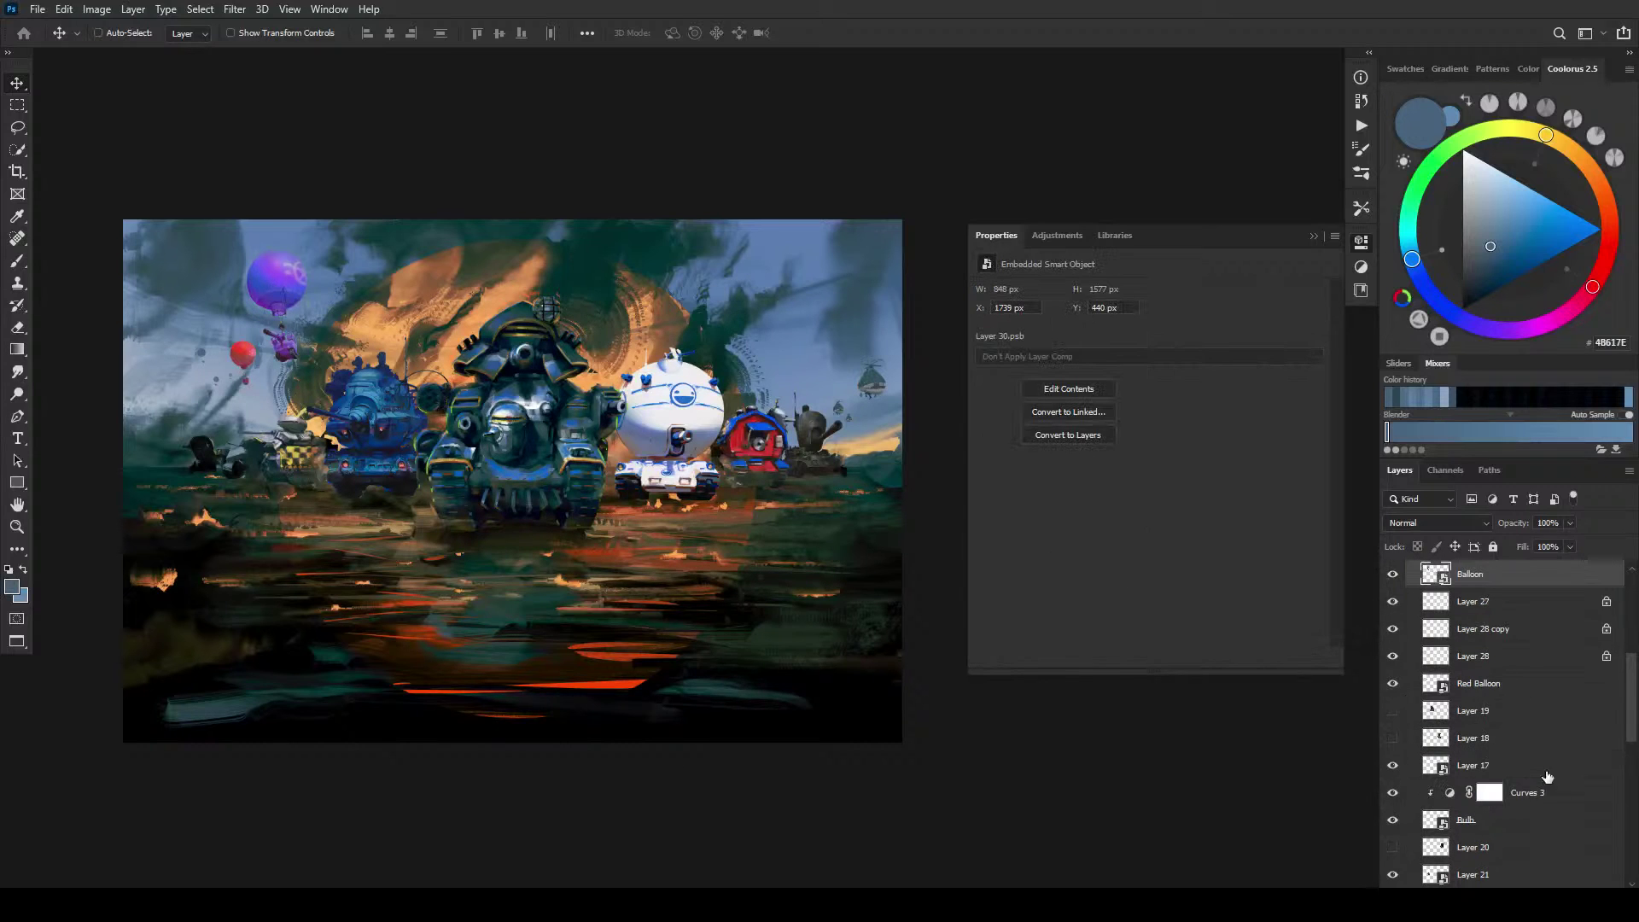
click(1502, 896)
click(1536, 674)
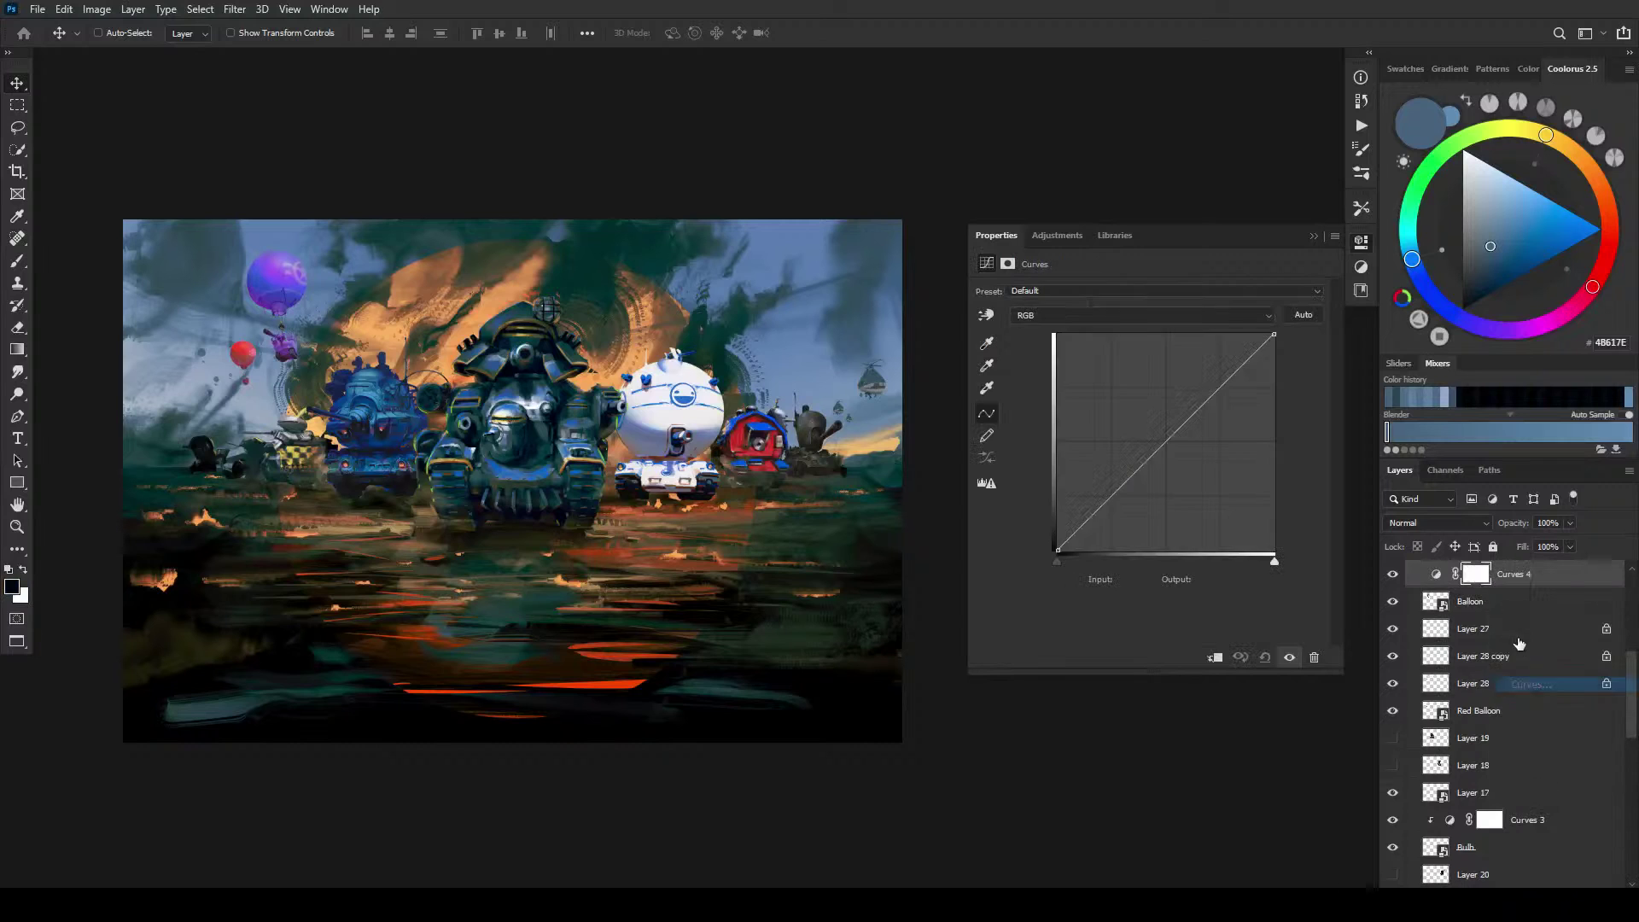
alt+click(1509, 598)
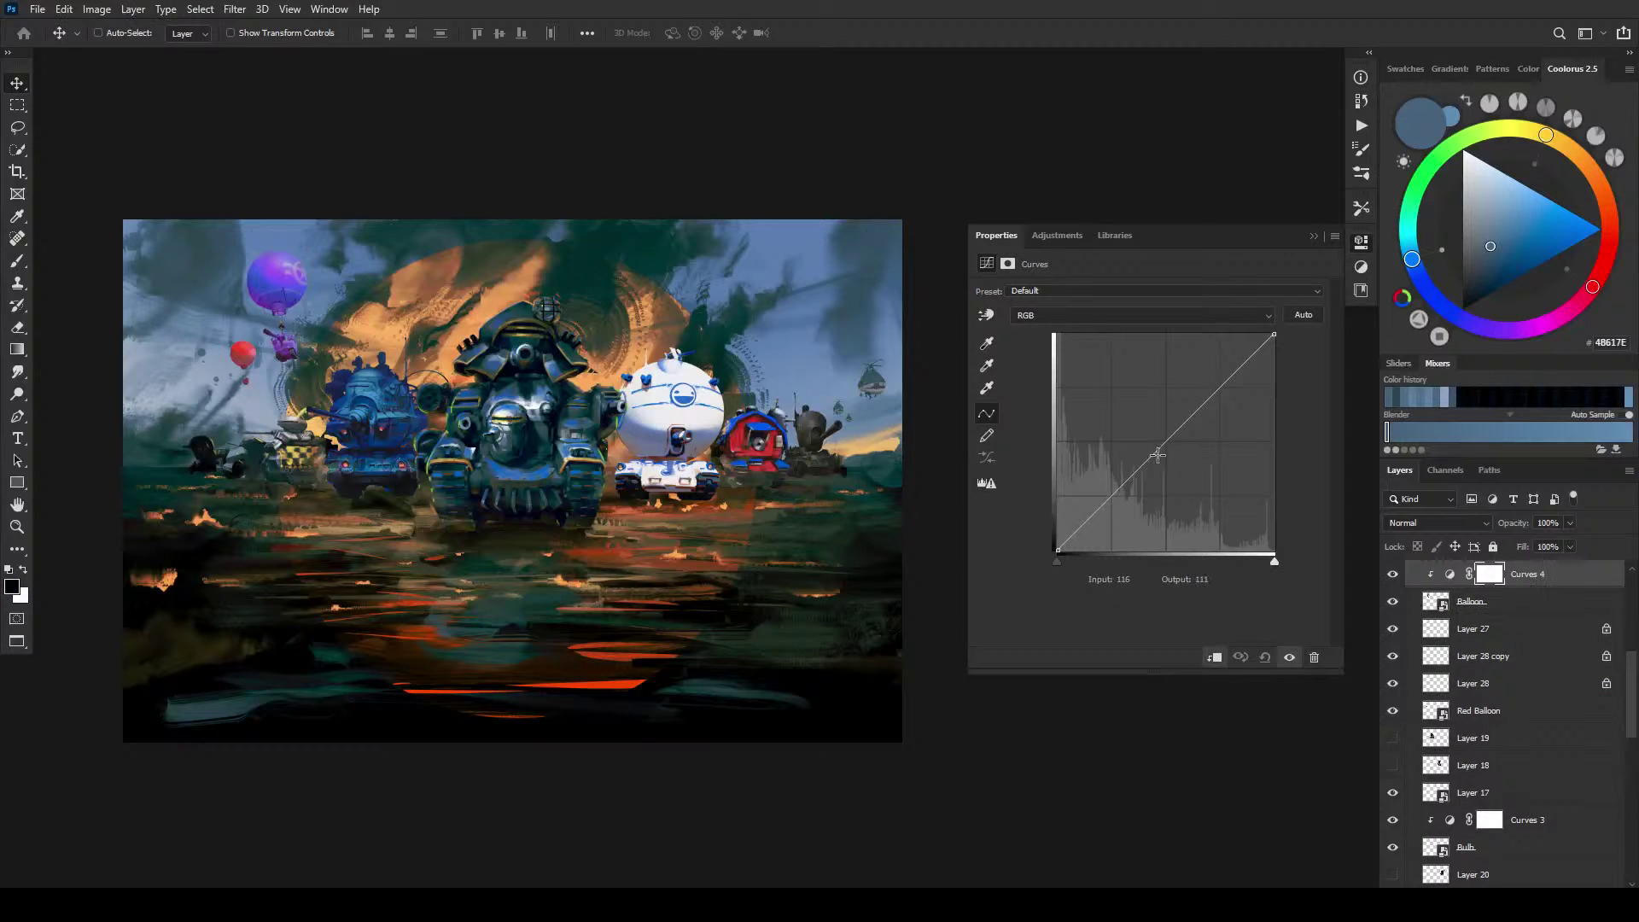
Step: Darken the Balloon curve's midtones to input 119, output 94, anchor the shadows and pull down the upper tones
drag(1157, 455, 1158, 470)
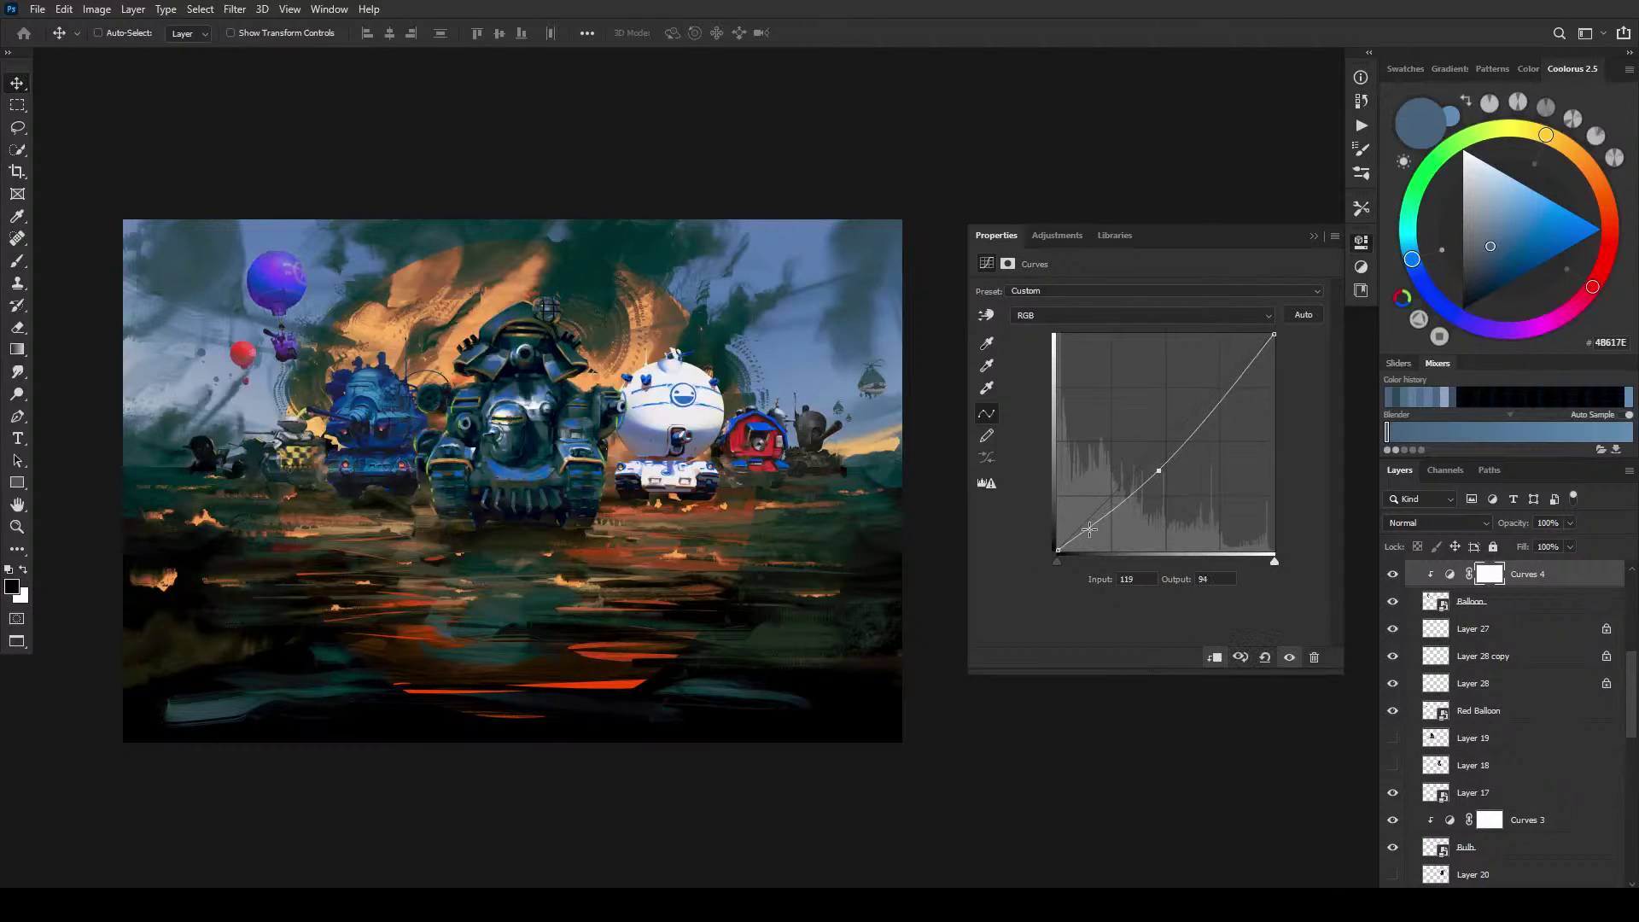
mouse_move(1089, 529)
mouse_down()
mouse_move(1083, 491)
mouse_move(1091, 522)
mouse_up()
drag(1262, 365, 1218, 434)
drag(1189, 460, 1158, 464)
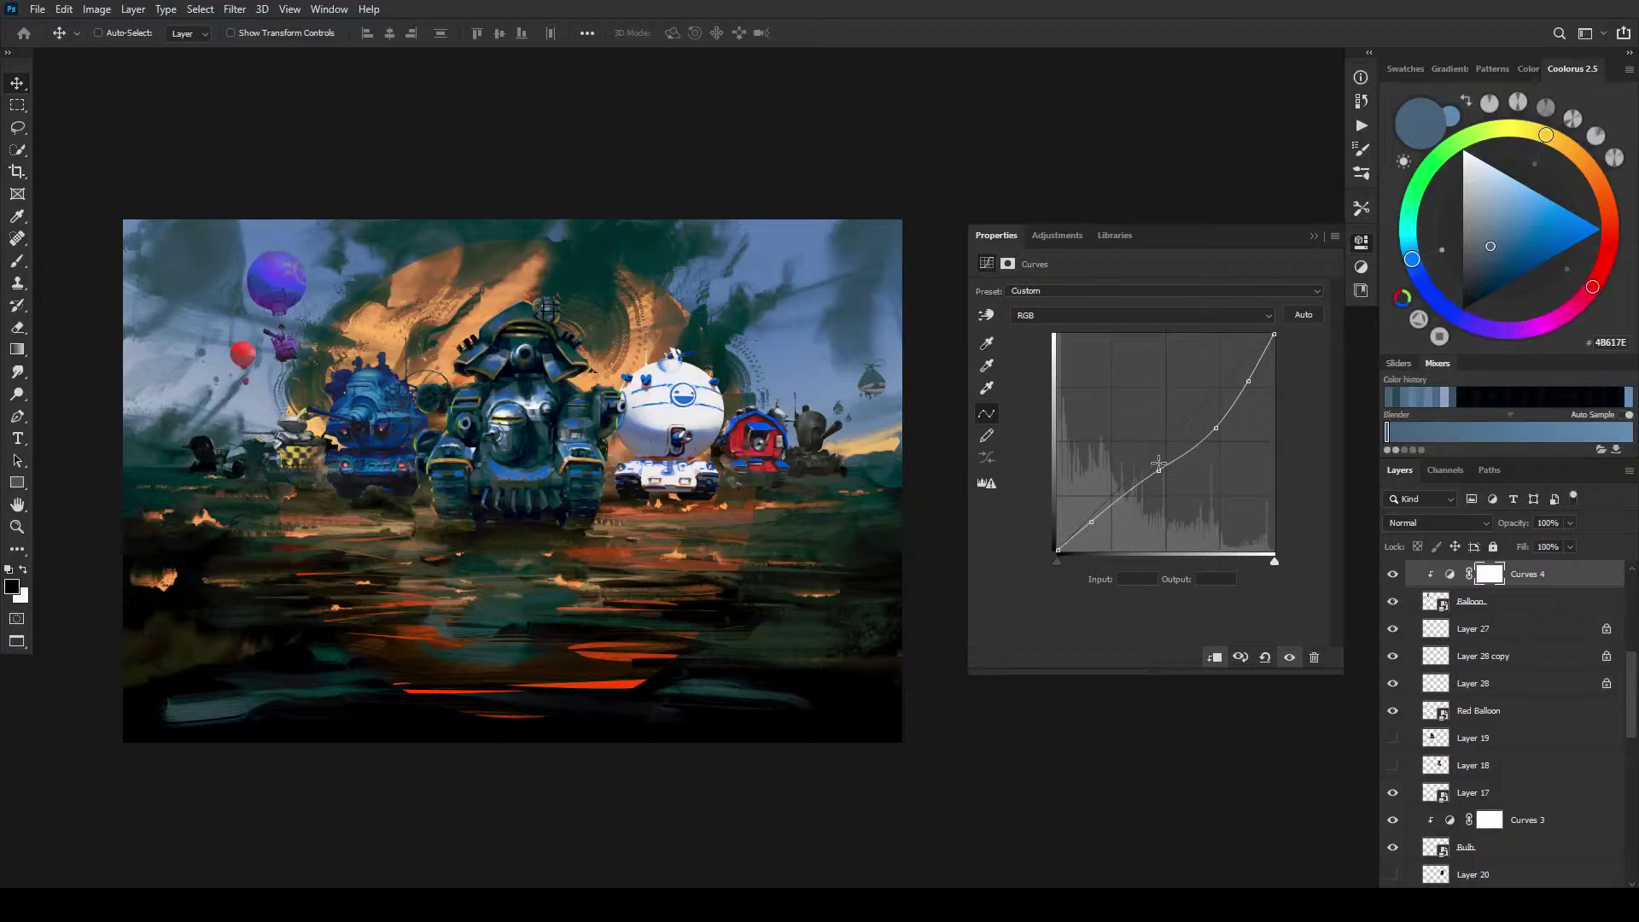
Step: Raise the two upper points of the purple balloon's curve slightly
drag(1248, 381, 1243, 373)
mouse_move(1215, 428)
mouse_down()
mouse_move(1204, 413)
mouse_move(1212, 425)
mouse_up()
Step: Add a Curves adjustment layer above the Red Balloon layer and clip it to that layer
ctrl+click(249, 356)
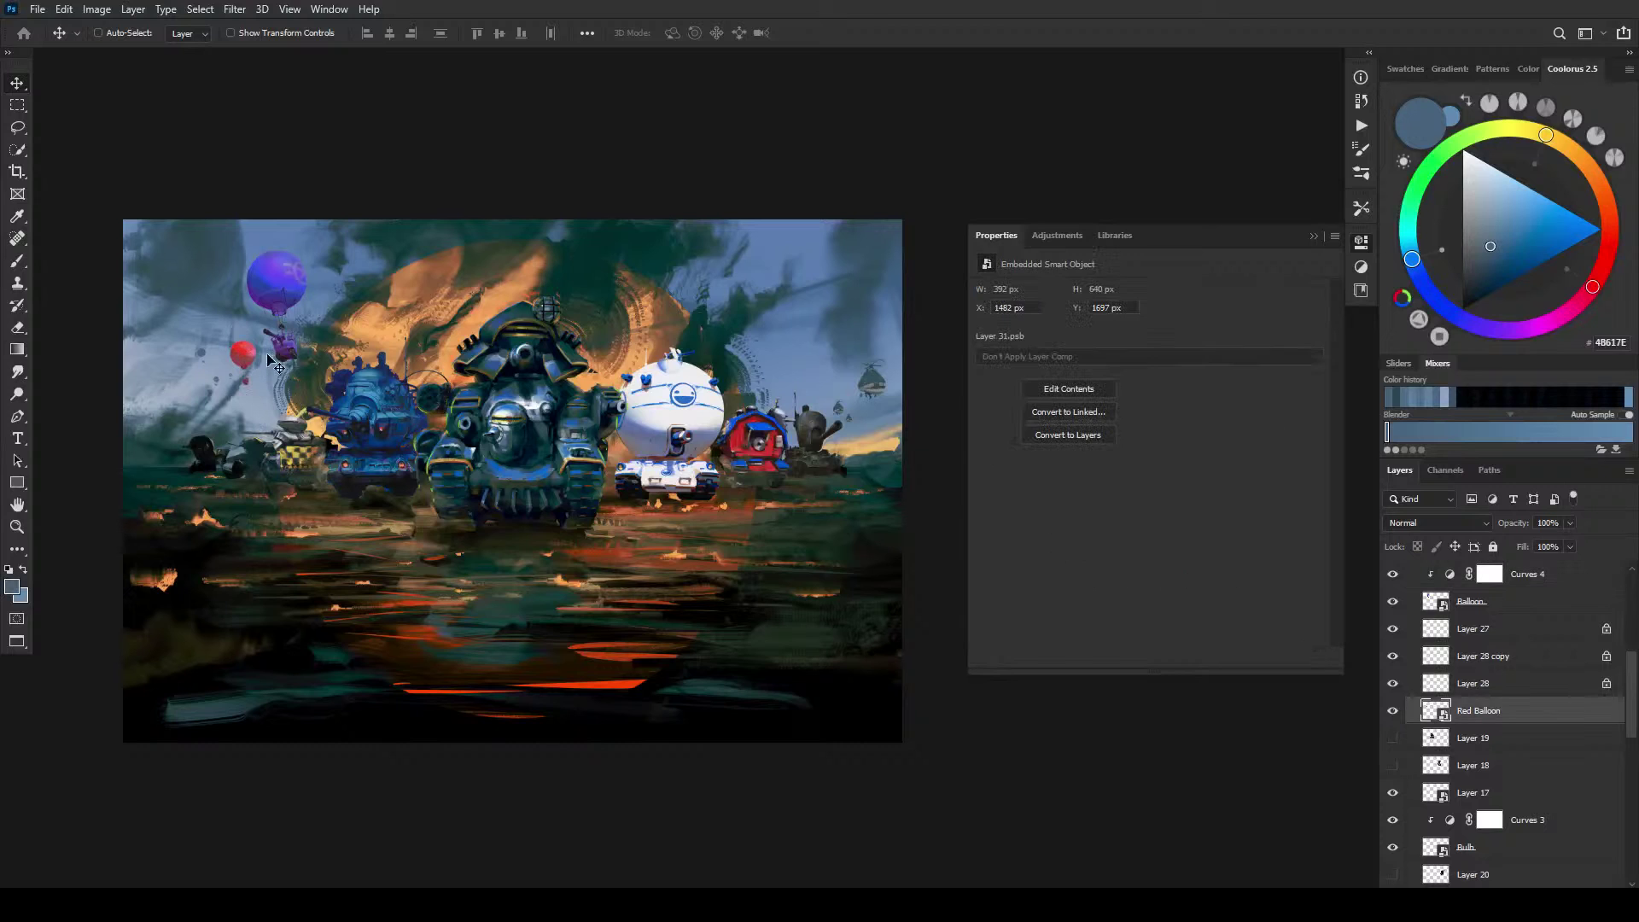
click(1528, 901)
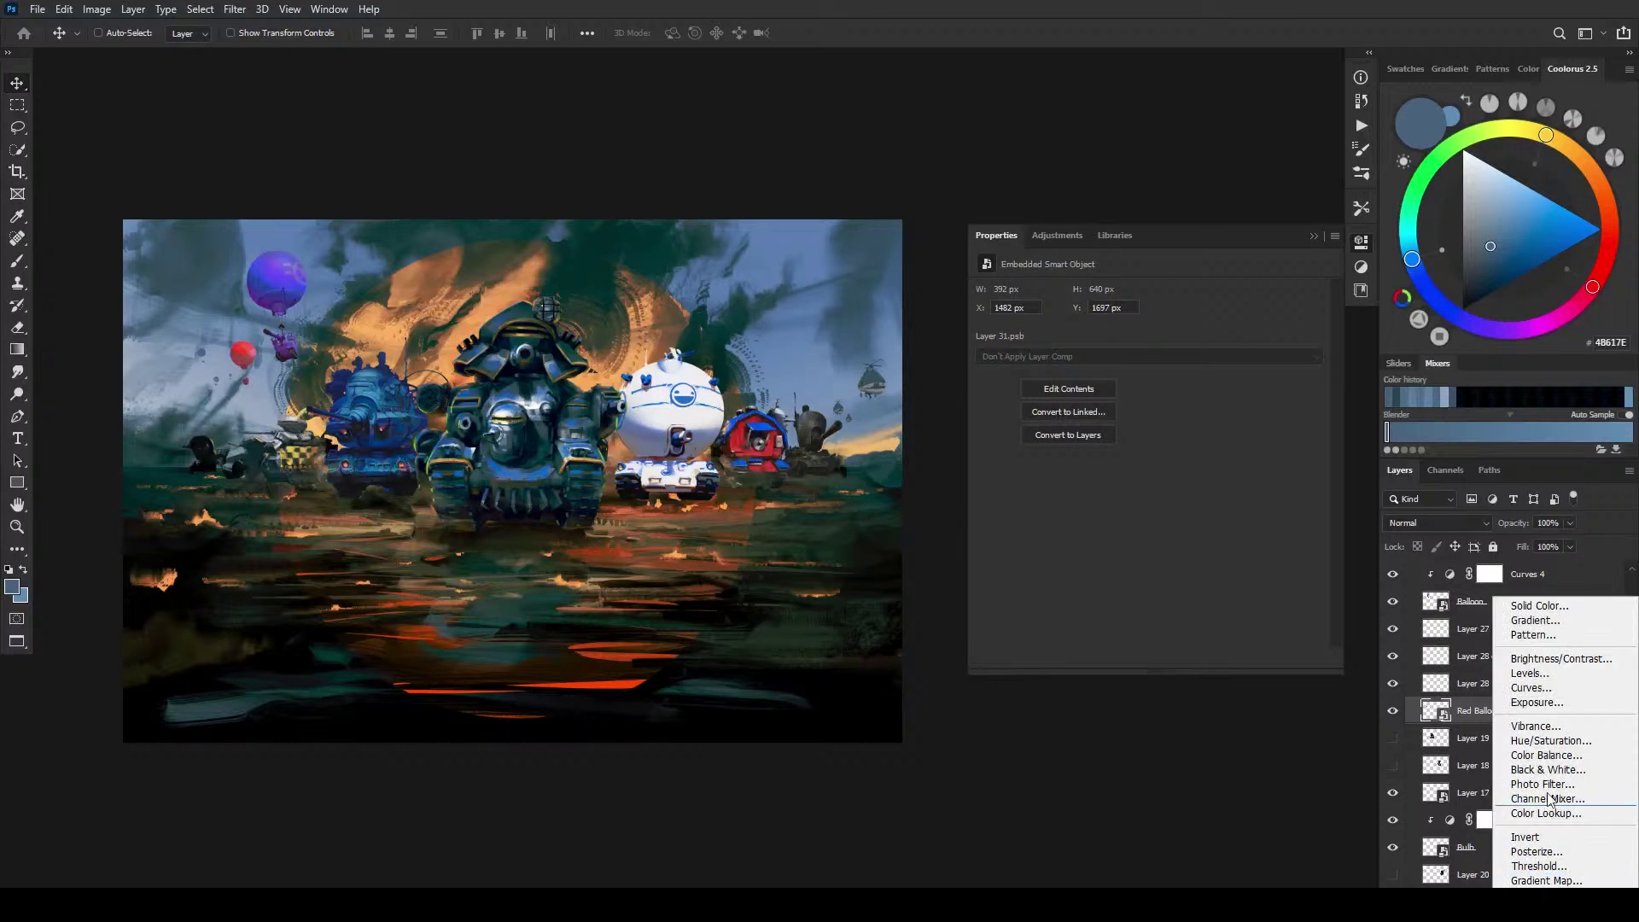
click(1552, 691)
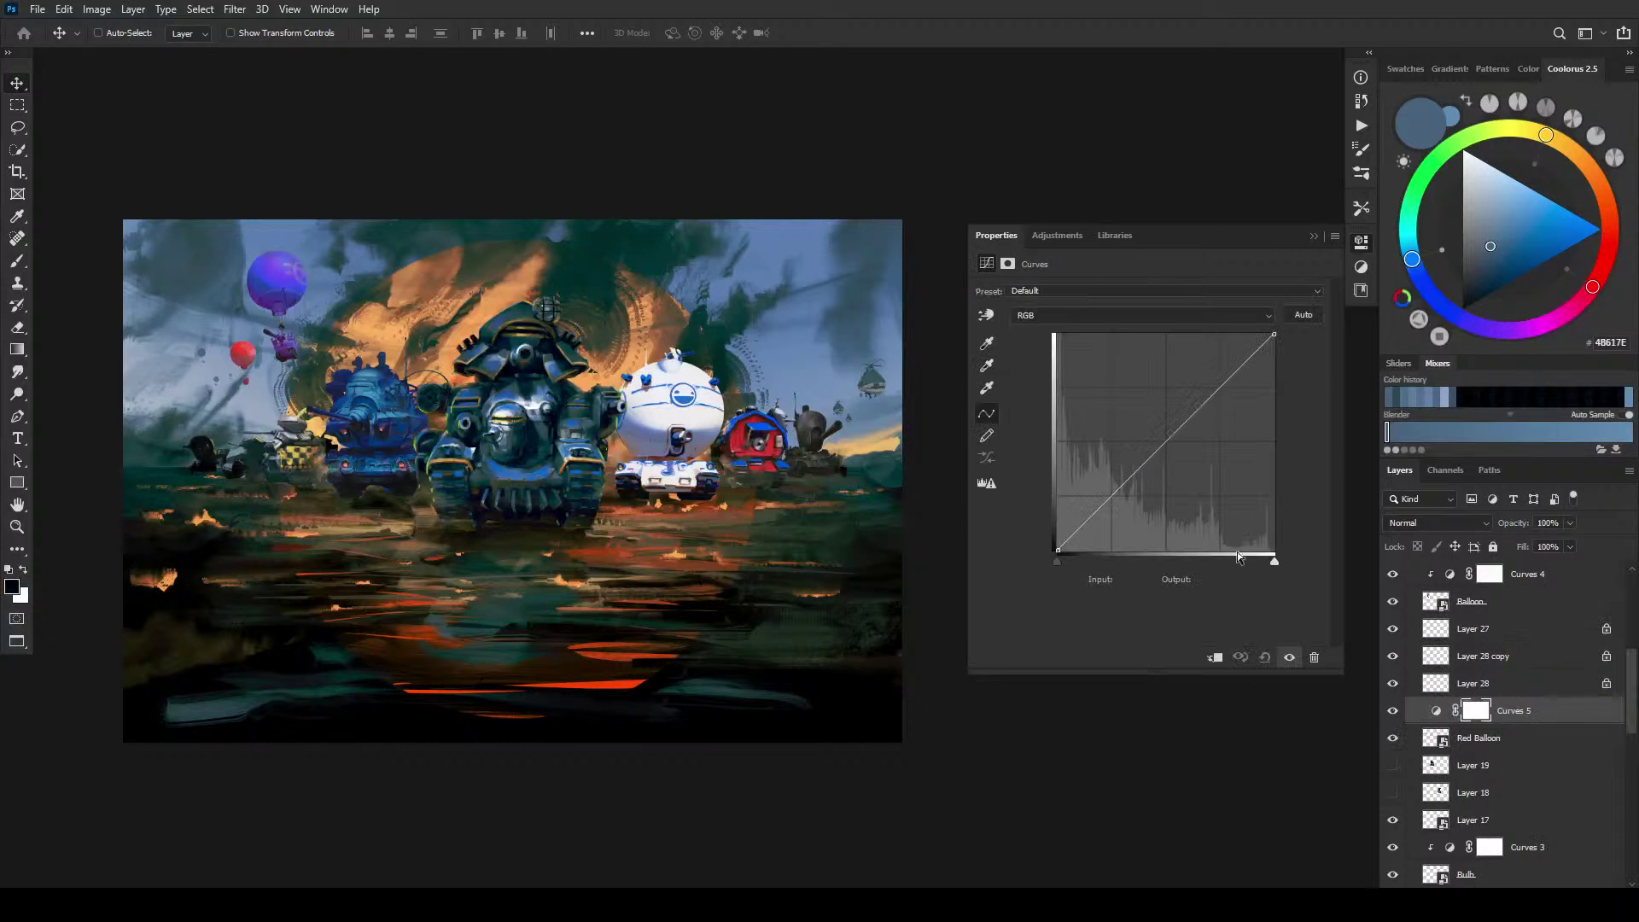
alt+click(1521, 724)
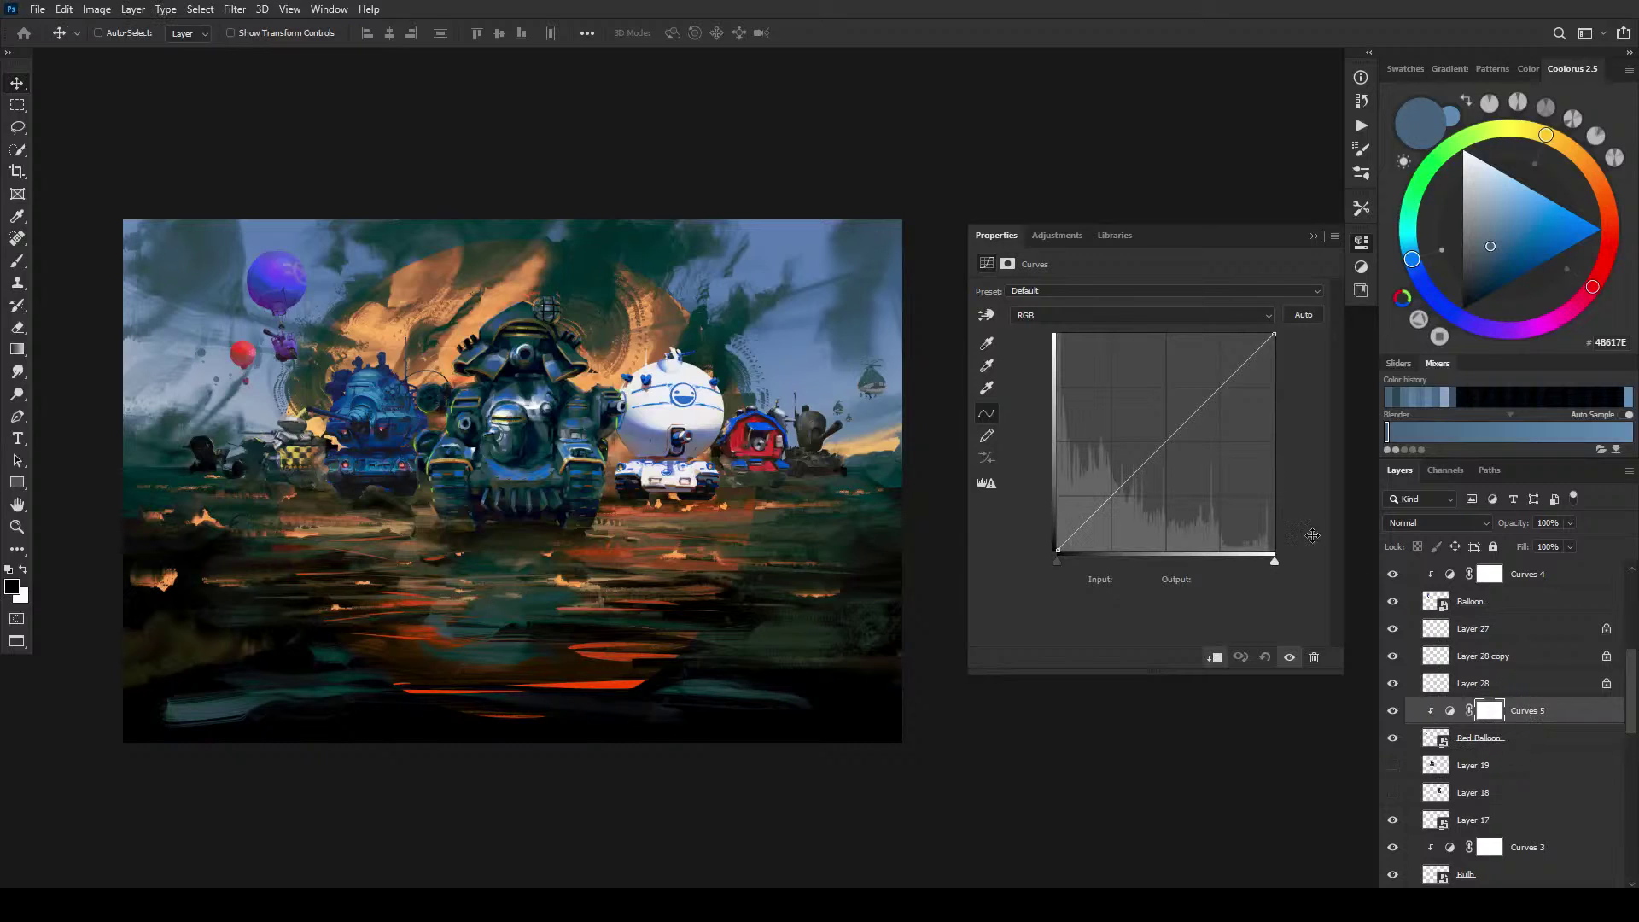
Step: Darken the Red Balloon curve with an upper point at input 188, output 133, and pull the midtones slightly down
drag(1143, 455, 1150, 480)
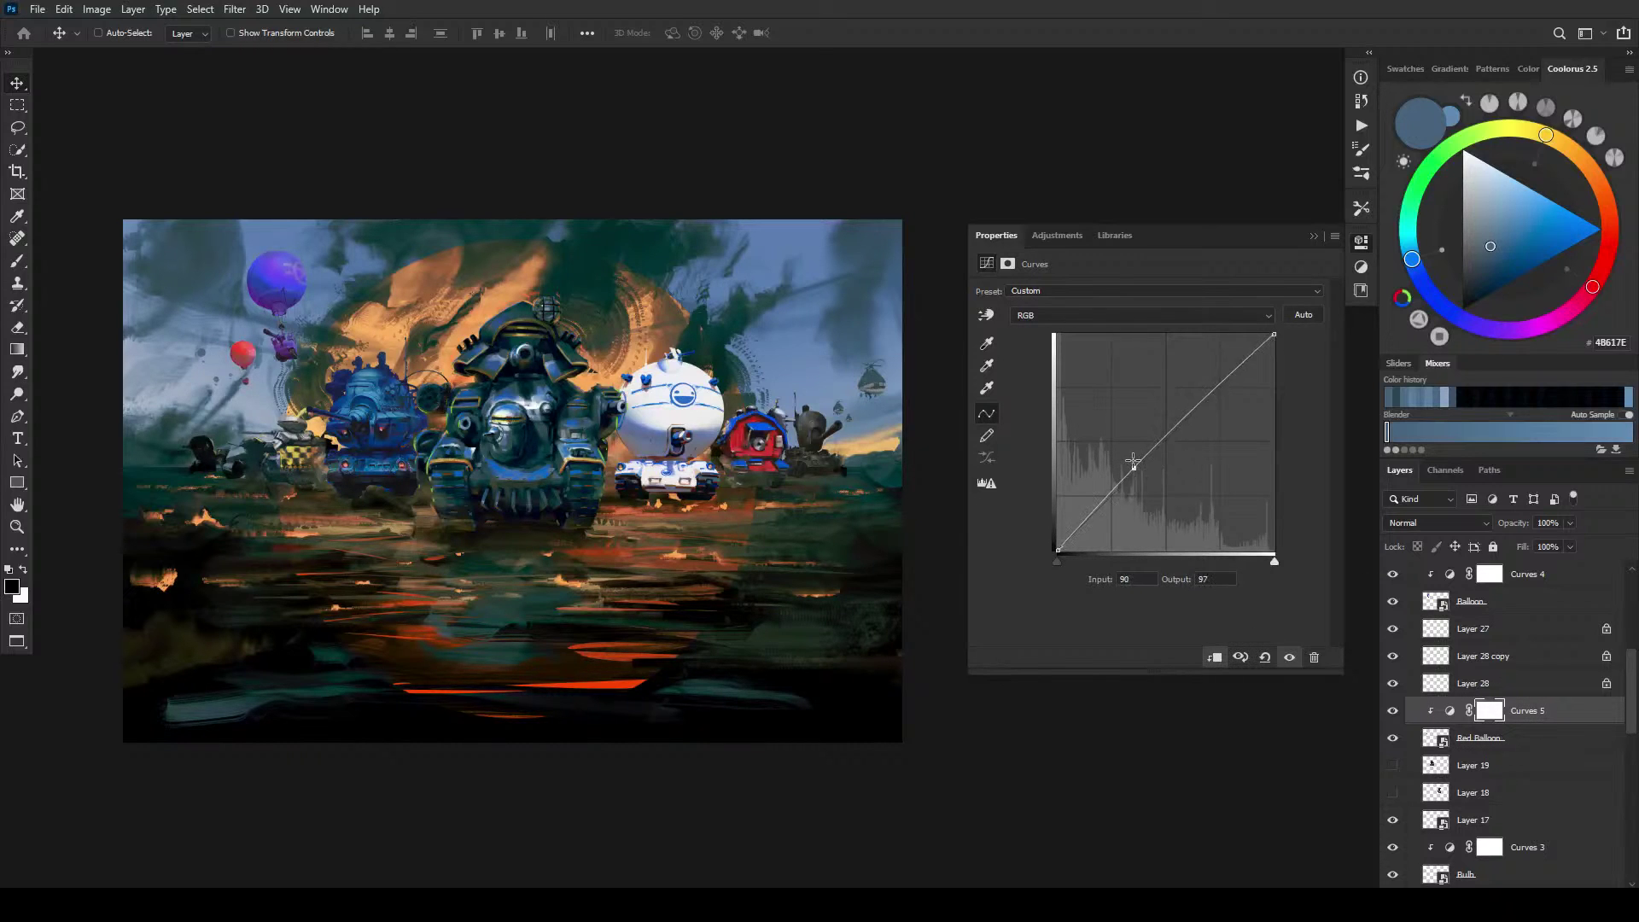
drag(1211, 403, 1218, 437)
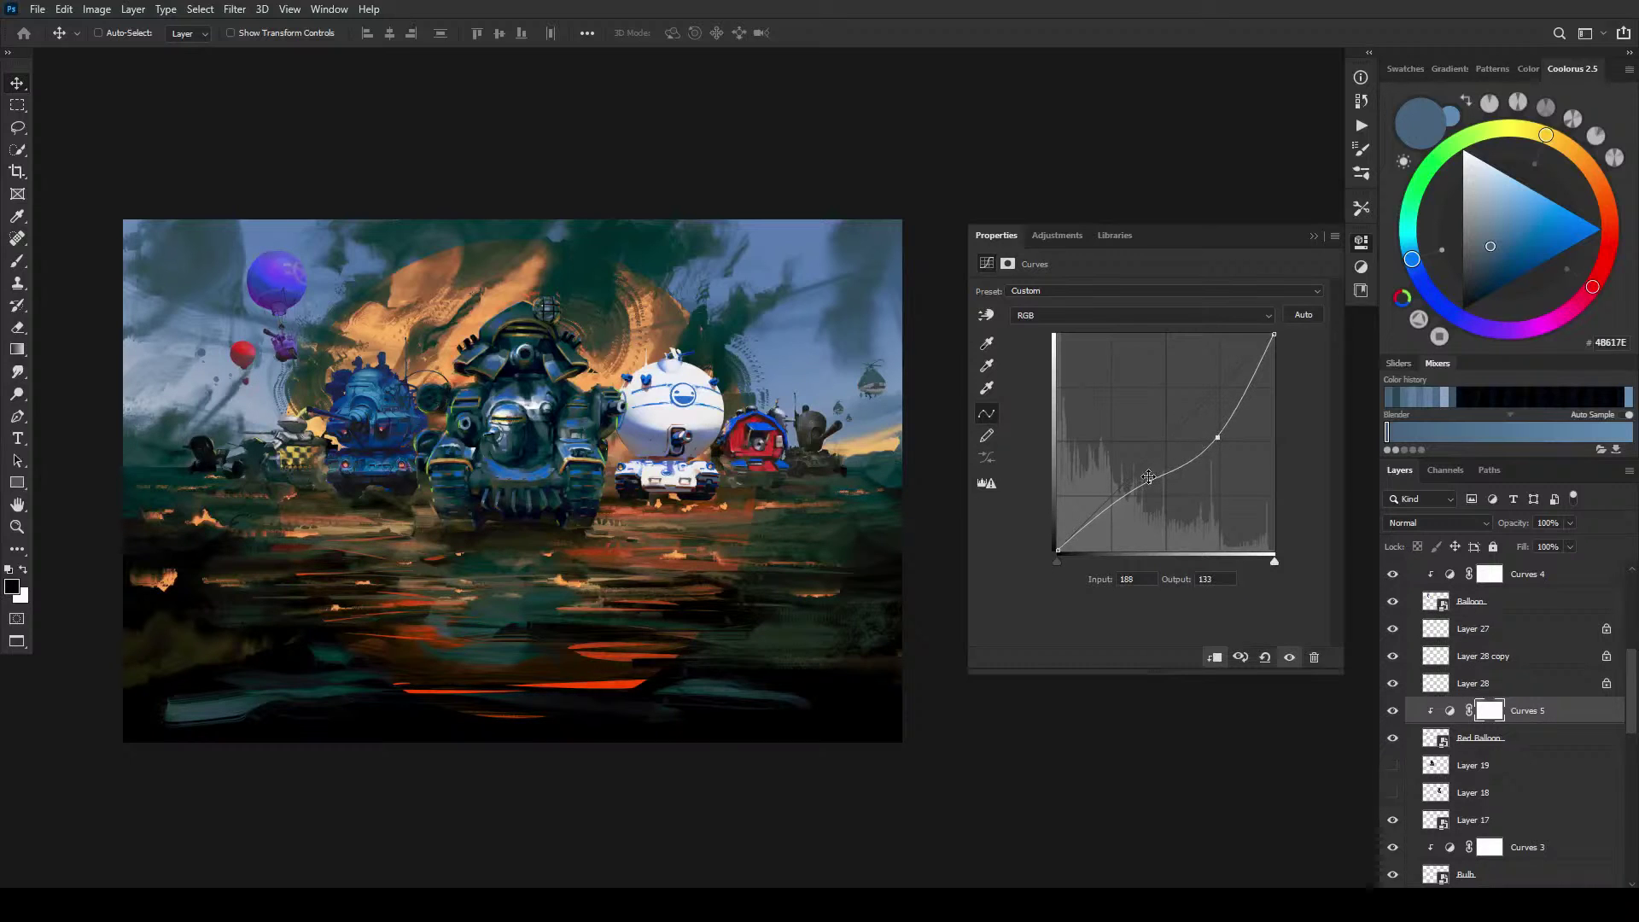
drag(1150, 484, 1150, 486)
click(1314, 237)
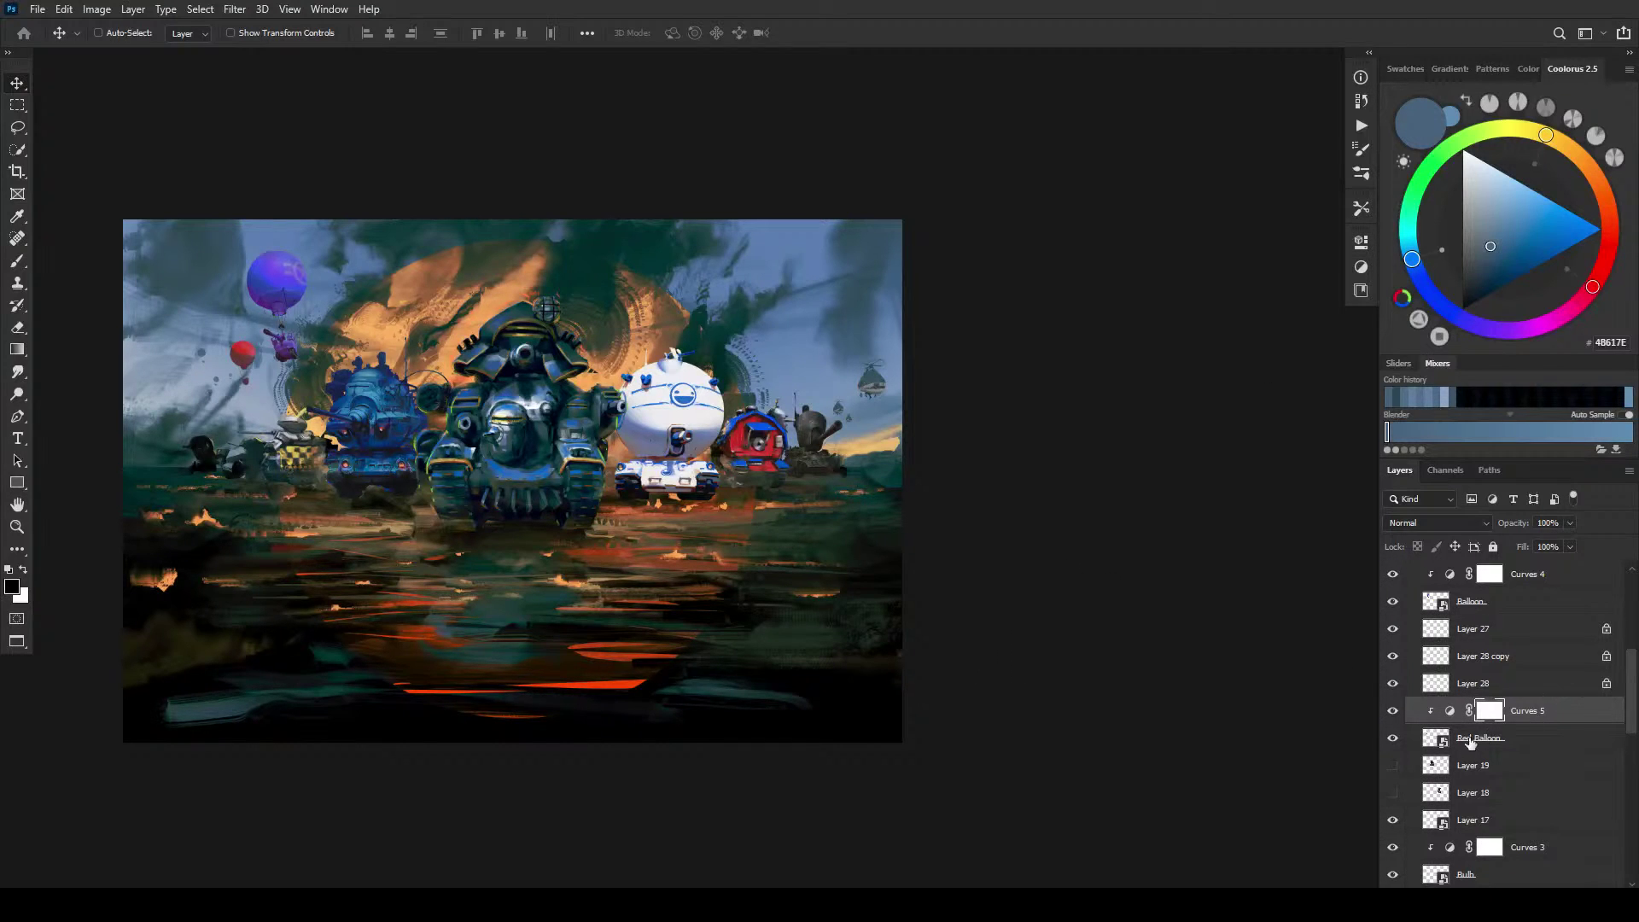
Step: Add a clipped Color Balance adjustment layer above the Bulb layer's Curves 3
scroll(1632, 683, down, 1)
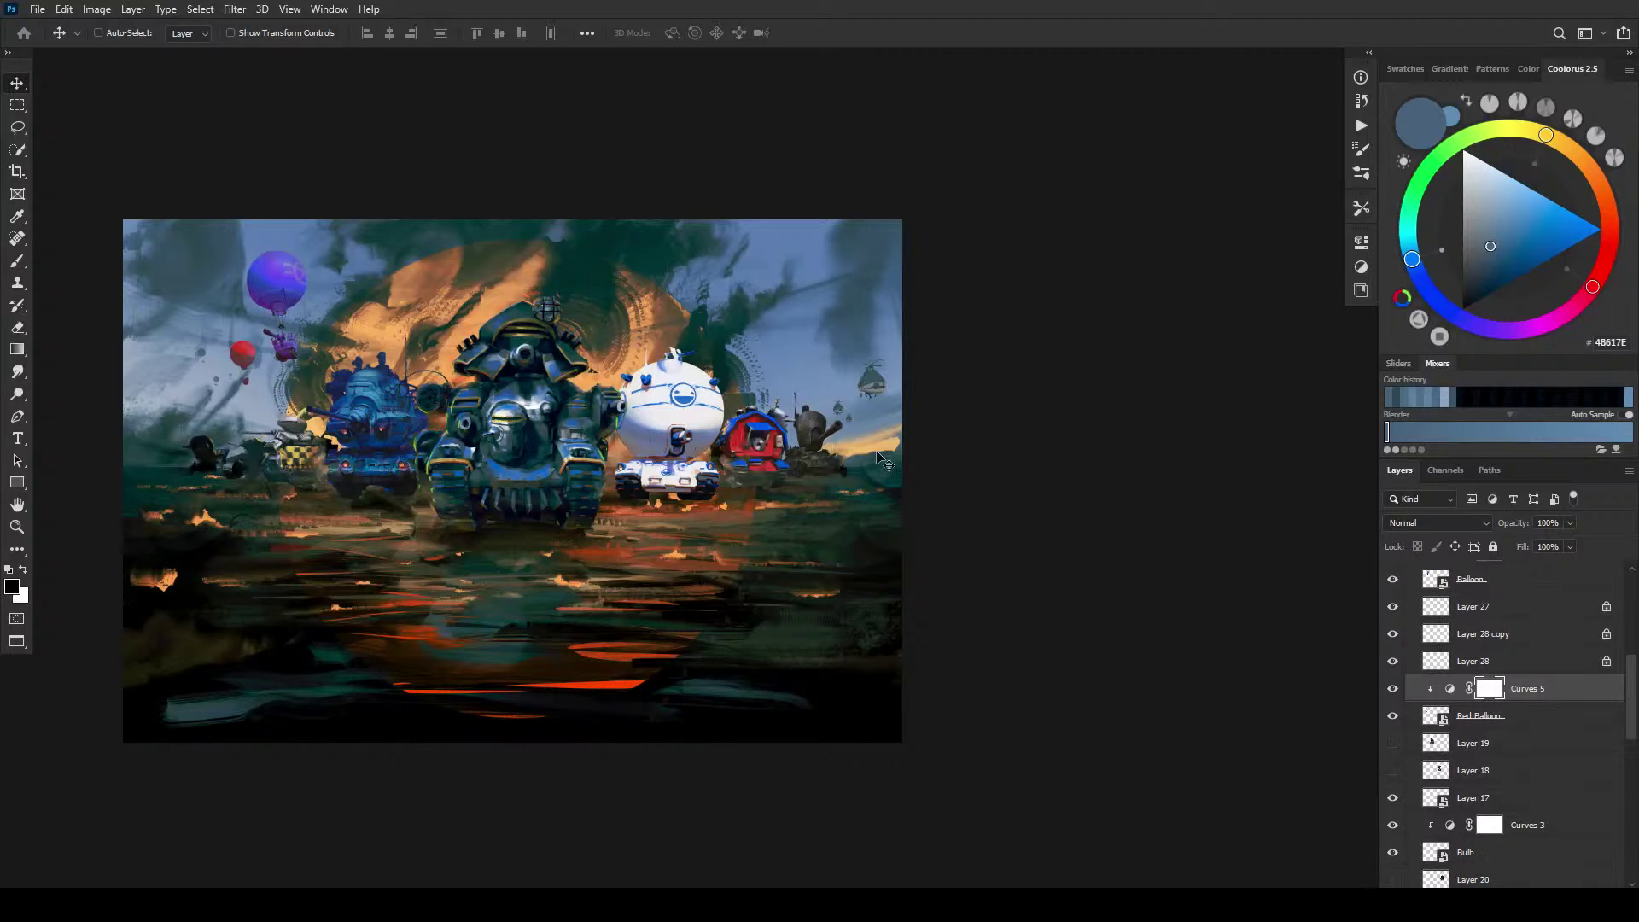
click(824, 444)
click(1528, 827)
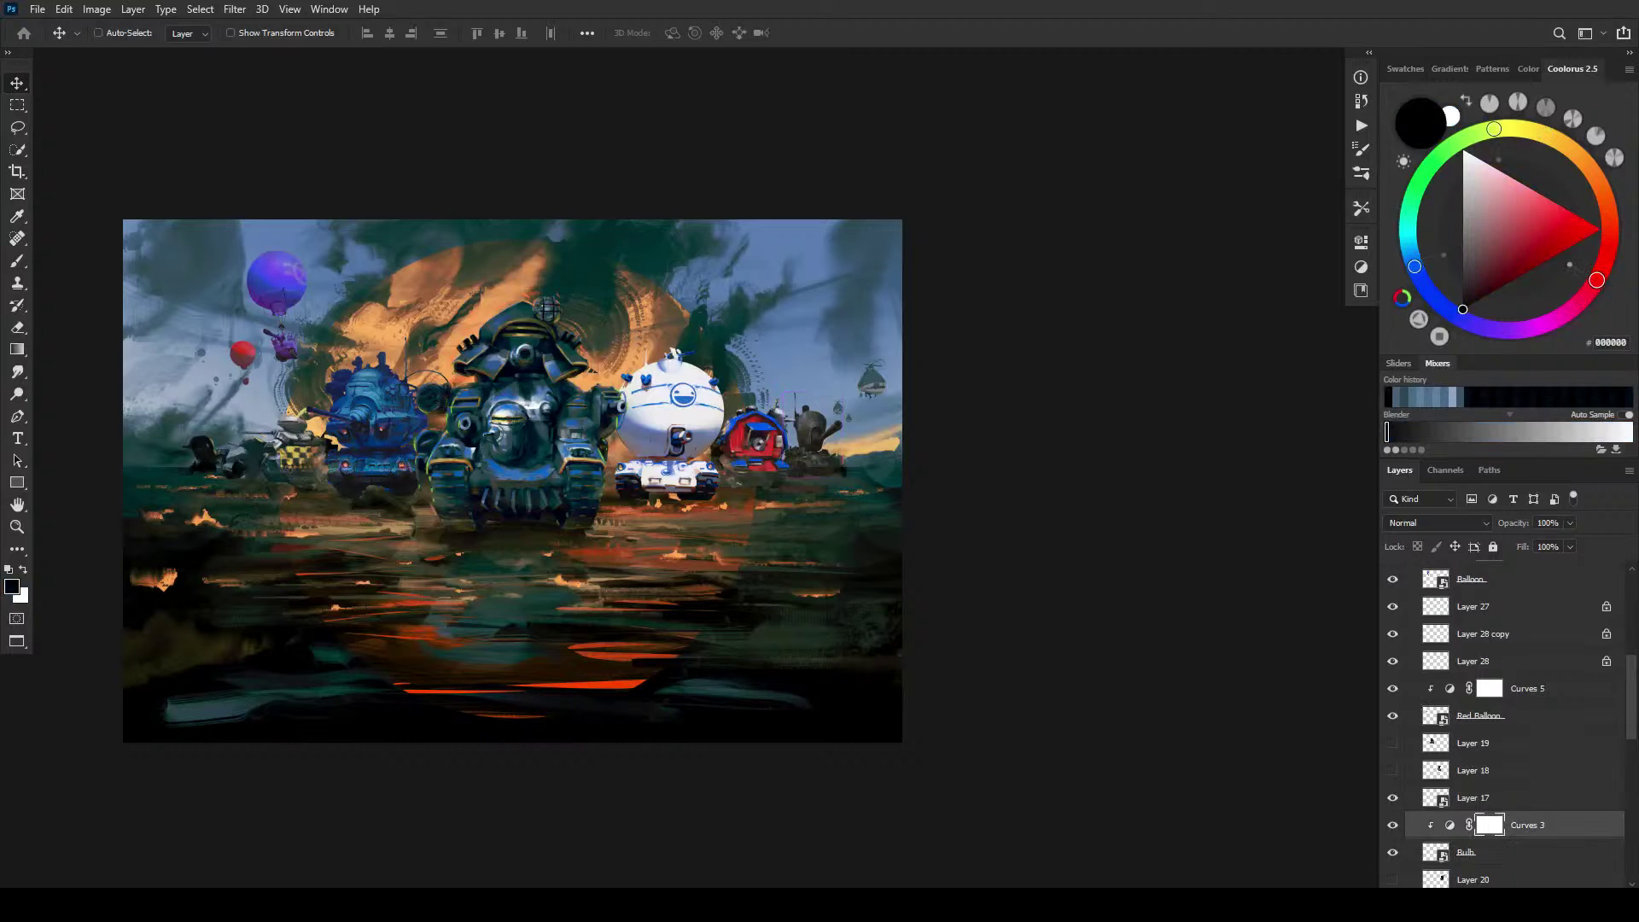
click(1558, 753)
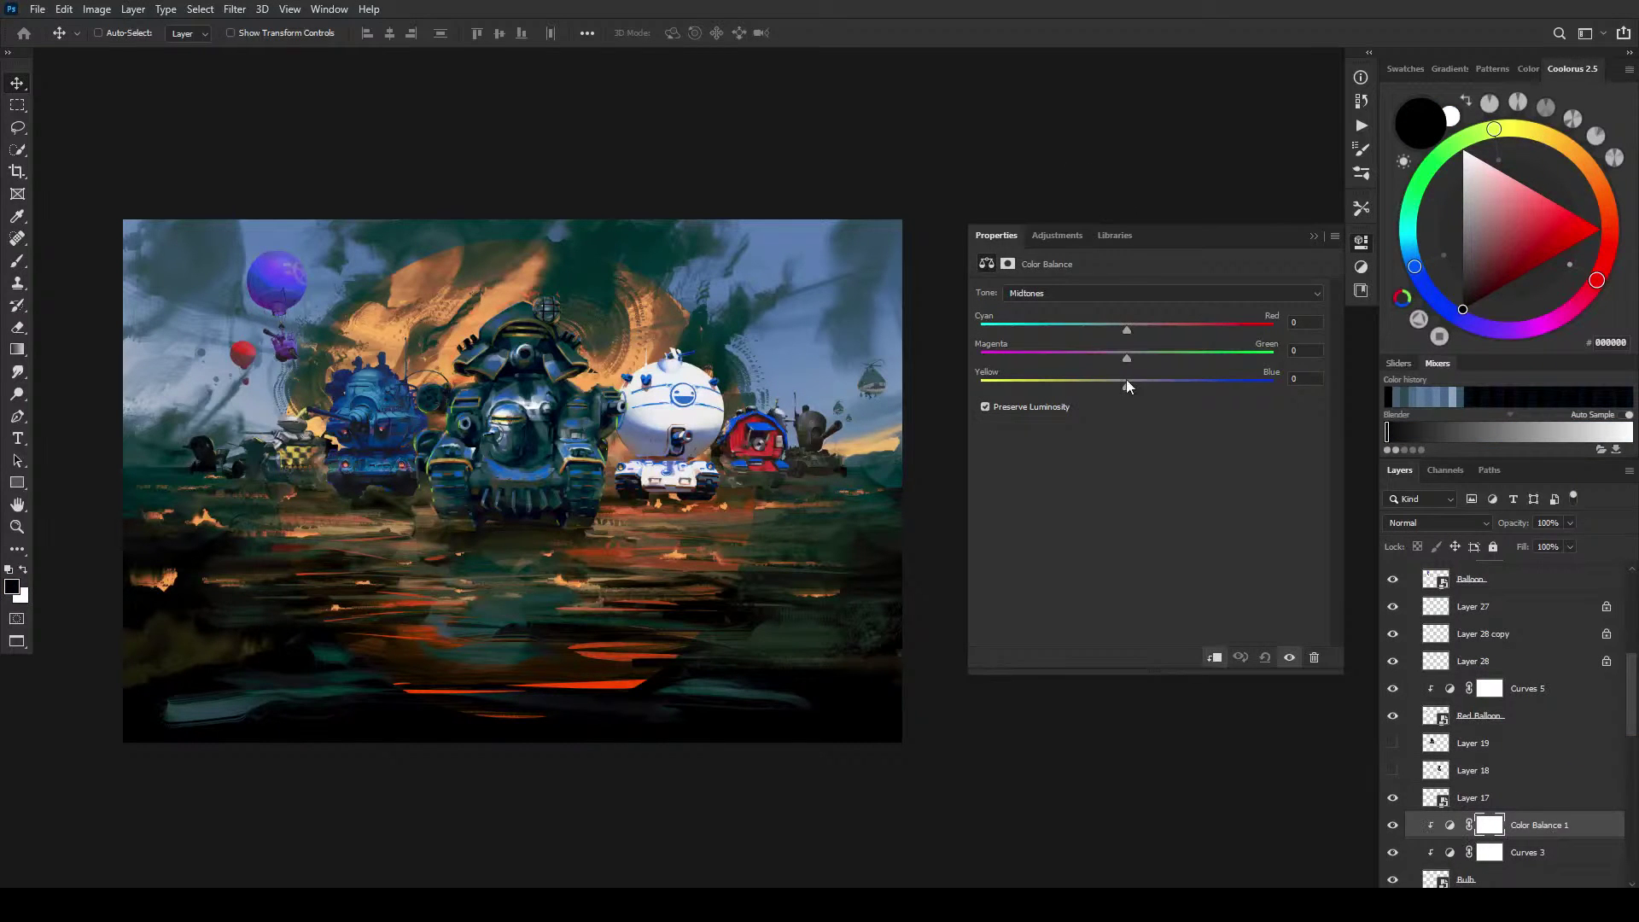
Step: Adjust the Bulb tank's color balance in the midtones and shadows, pushing the shadows toward red
drag(1158, 387, 1057, 334)
mouse_move(1149, 386)
mouse_down()
mouse_move(1093, 386)
mouse_move(1175, 378)
mouse_move(1125, 356)
mouse_move(1133, 329)
mouse_move(1088, 330)
mouse_move(1142, 330)
mouse_move(1143, 357)
mouse_move(1094, 360)
mouse_move(1131, 359)
mouse_move(1073, 386)
mouse_move(1157, 381)
mouse_move(1127, 383)
mouse_up()
click(1043, 295)
click(1046, 307)
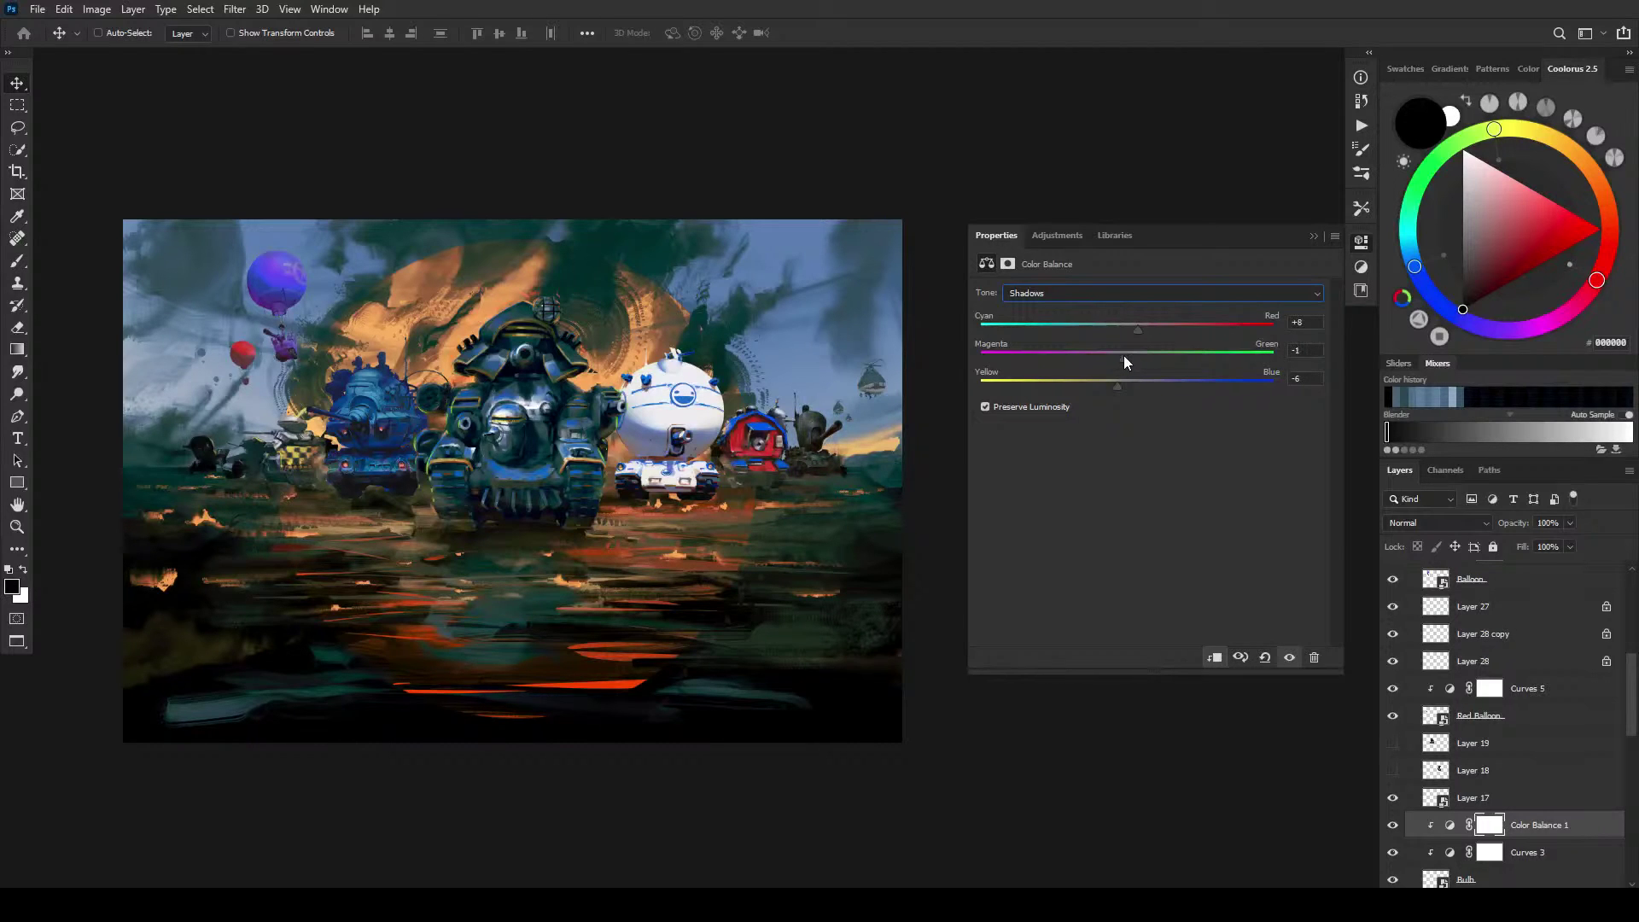
drag(1114, 328, 1146, 386)
mouse_move(1121, 355)
mouse_down()
mouse_move(1143, 356)
mouse_move(1124, 362)
mouse_up()
mouse_move(1137, 332)
mouse_down()
mouse_move(1155, 329)
mouse_move(1099, 330)
mouse_move(1135, 325)
mouse_move(1106, 326)
mouse_move(1096, 361)
mouse_move(1149, 352)
mouse_move(1101, 388)
mouse_move(1093, 358)
mouse_move(1154, 329)
mouse_up()
click(1076, 295)
click(1076, 312)
click(1313, 236)
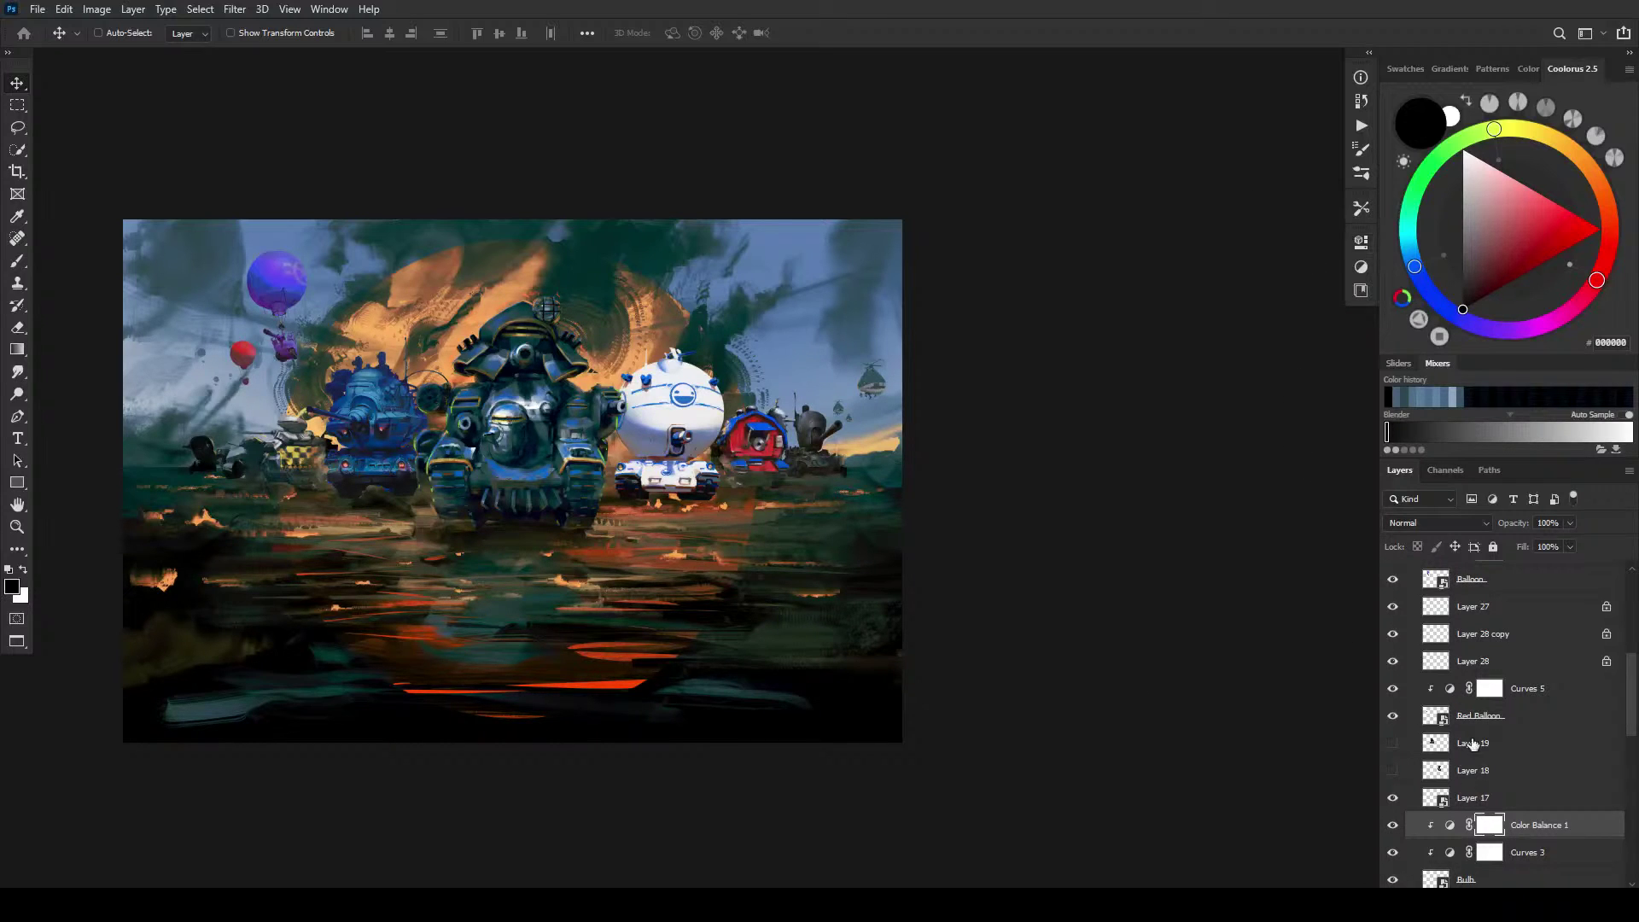
Step: Add a Color Balance layer above the Nightwatch tank's Curves 1, clip it, and set the midtones to red +30
scroll(1635, 642, up, 3)
scroll(1634, 641, up, 2)
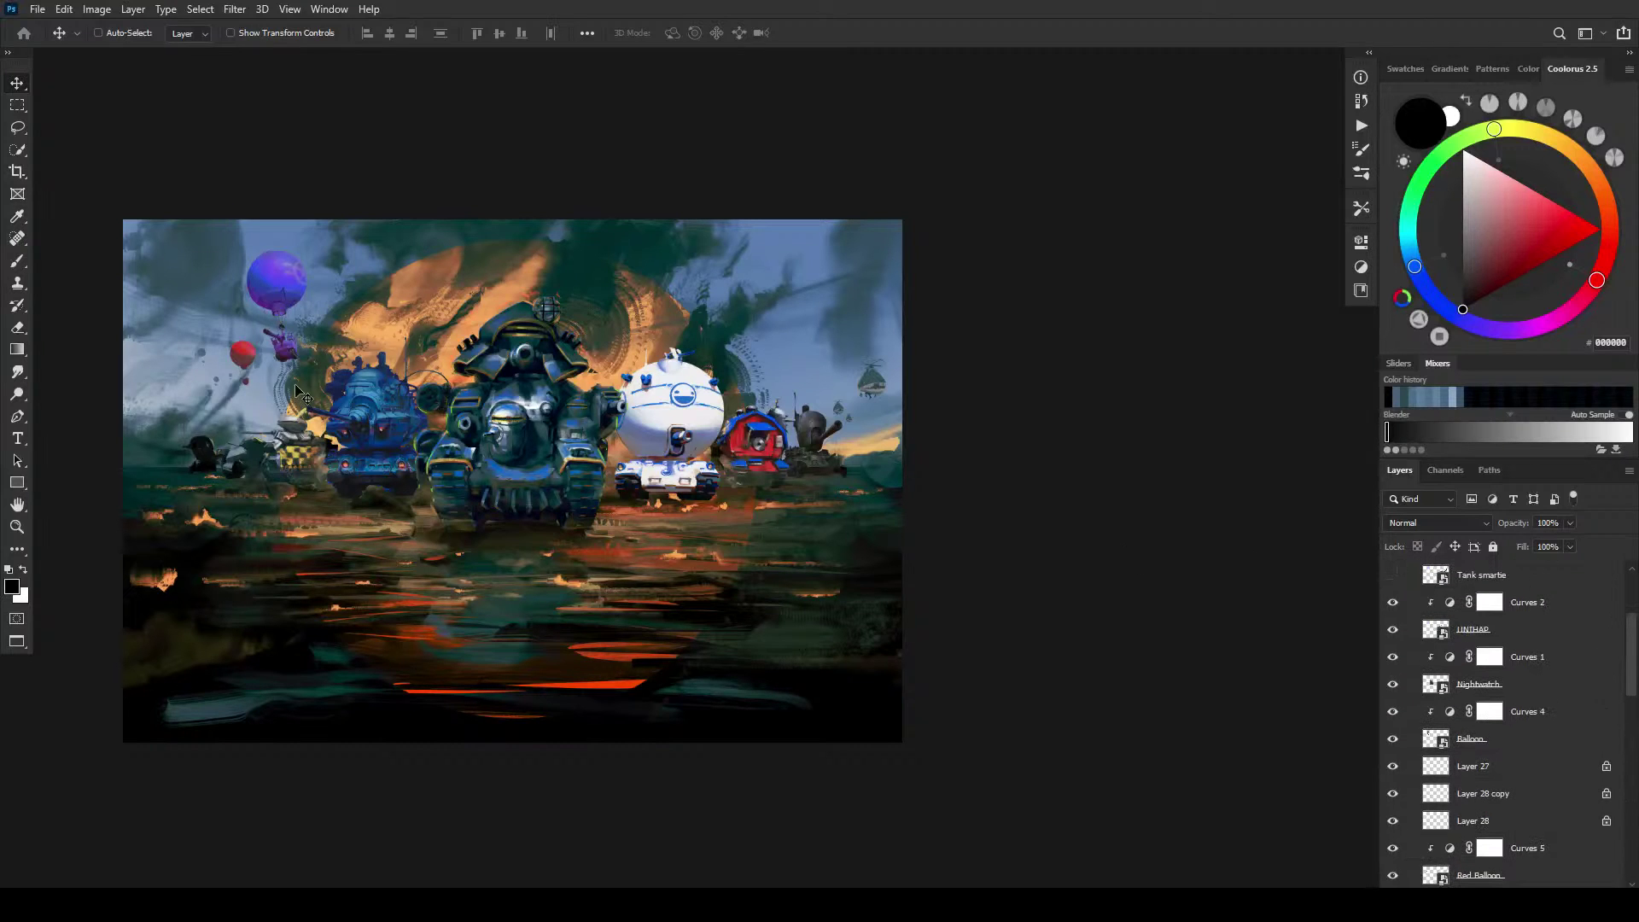
ctrl+click(370, 398)
click(1530, 662)
key(d)
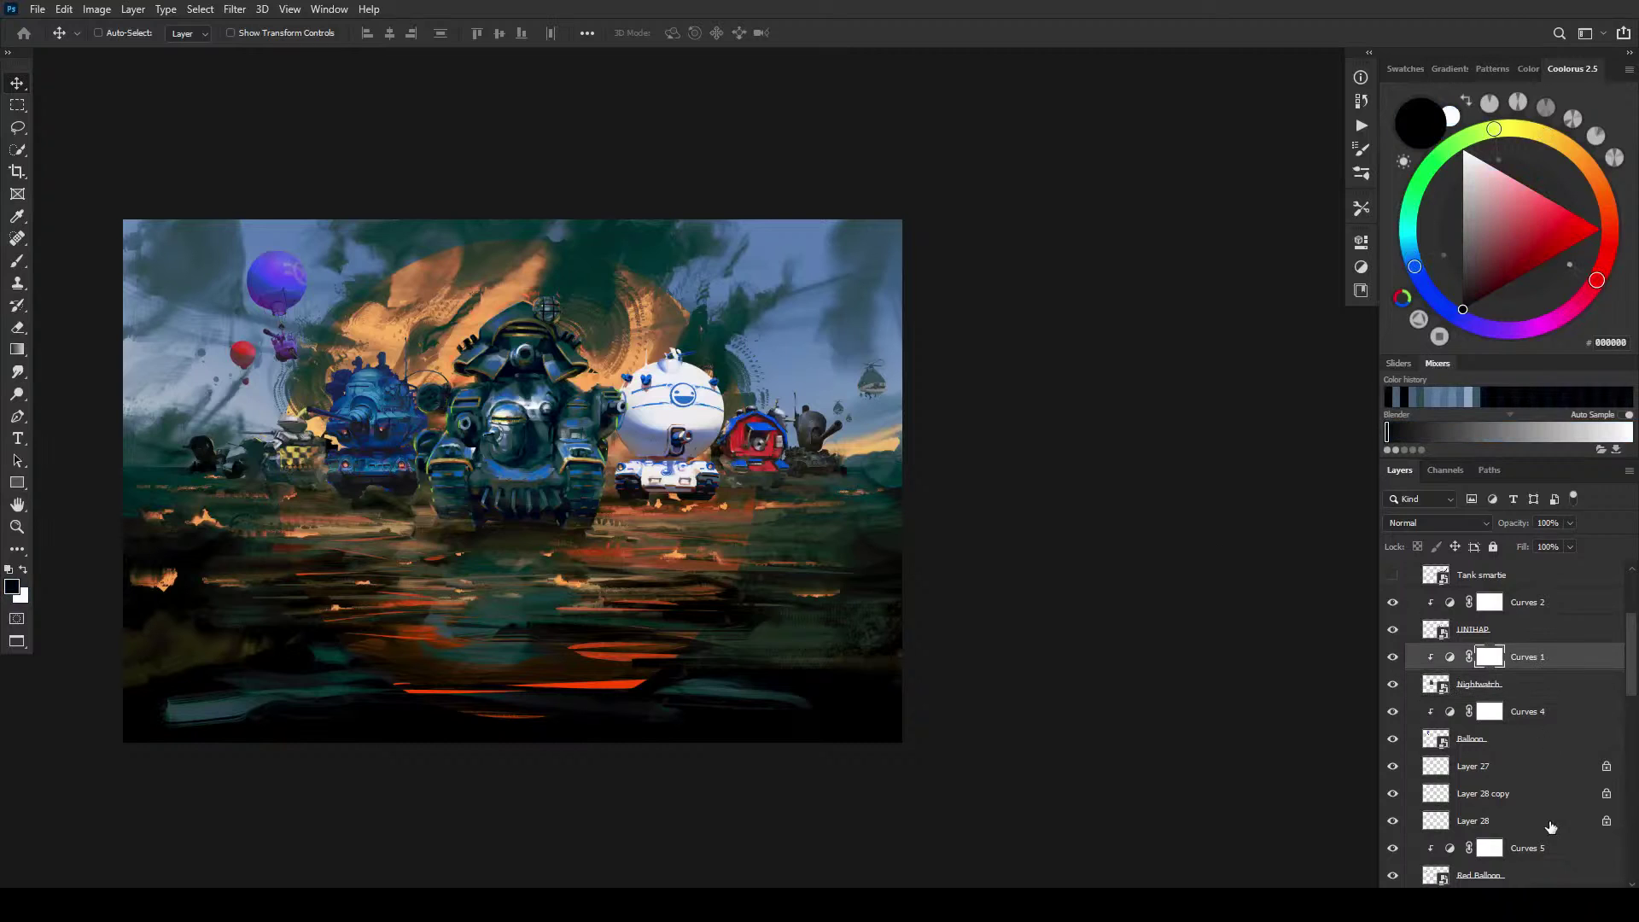
click(1544, 888)
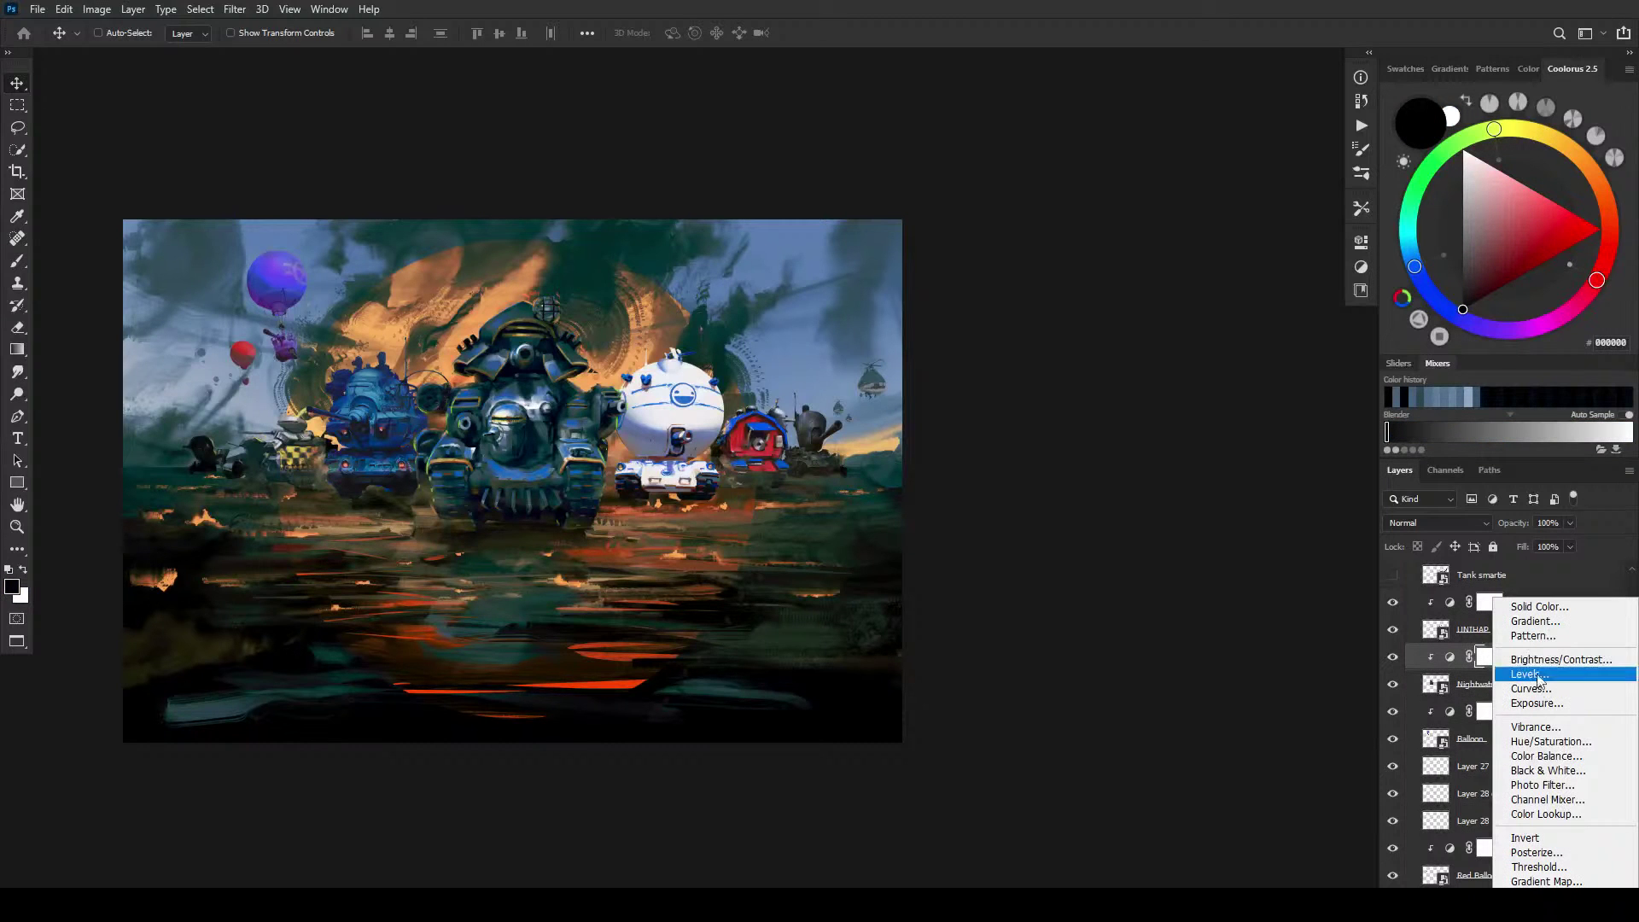
click(1536, 757)
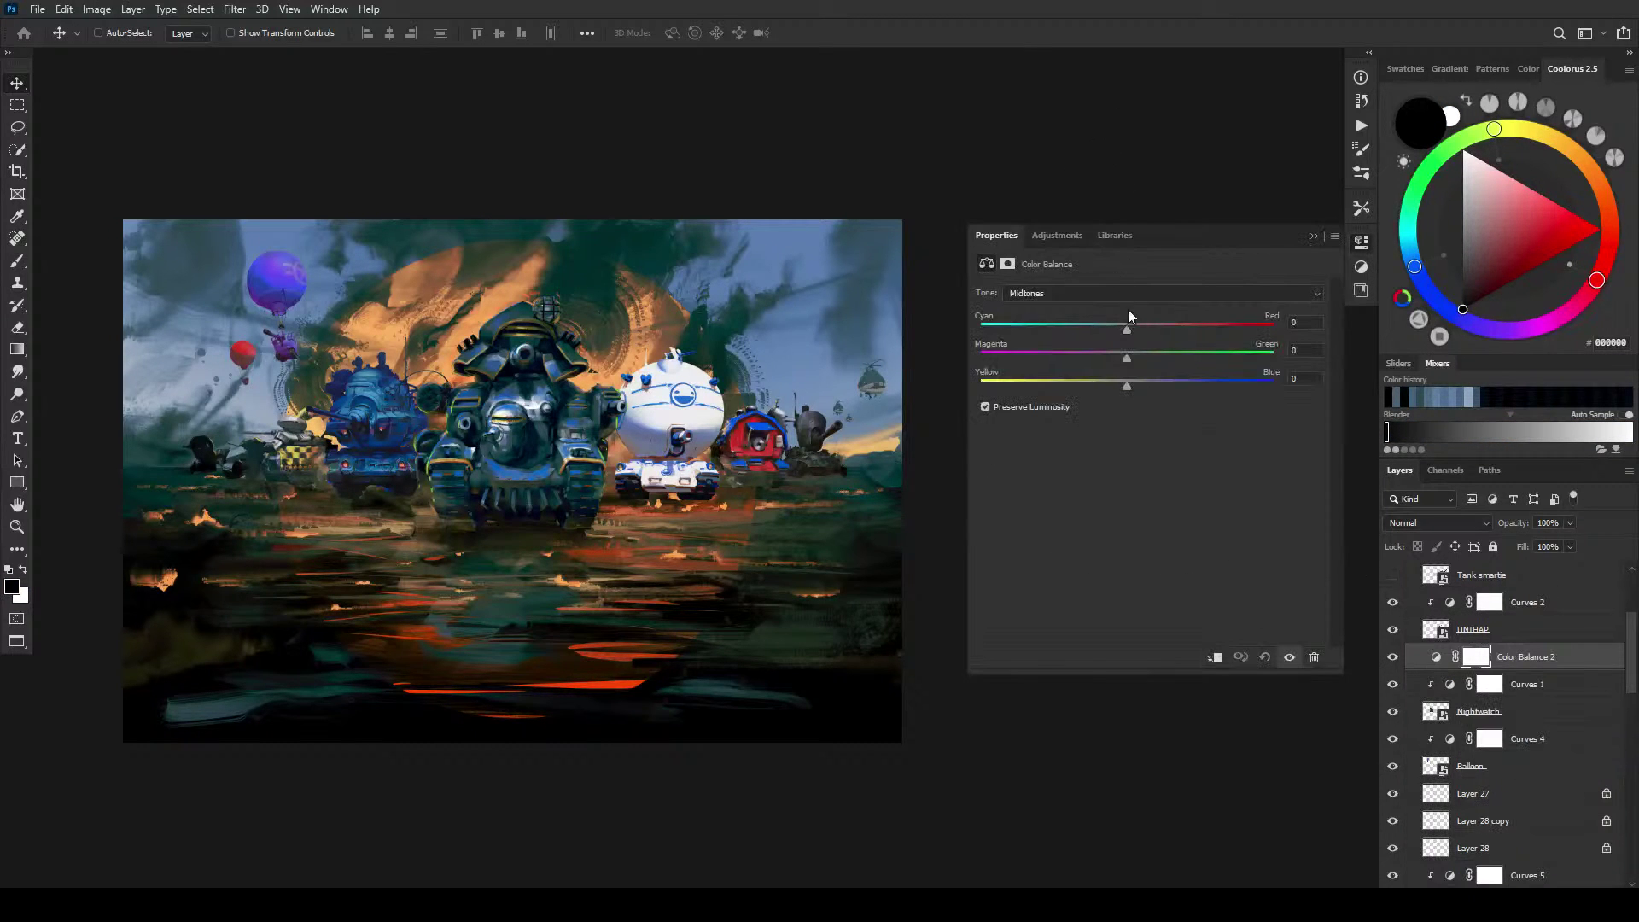
drag(1172, 330, 1168, 330)
alt+click(1540, 665)
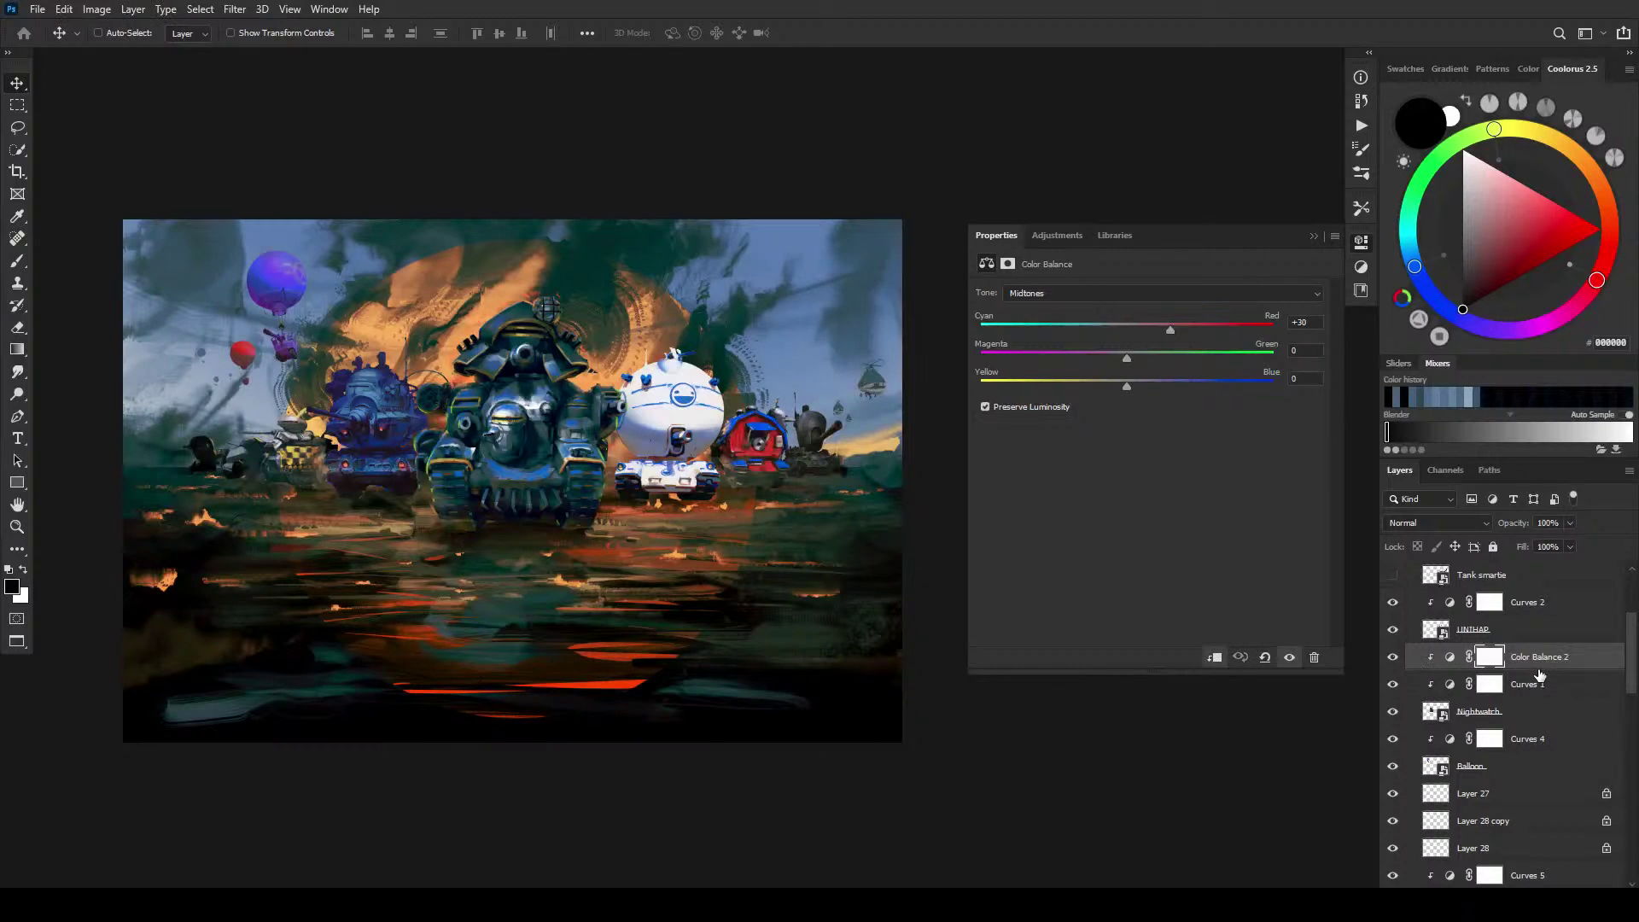
Step: Rework the Nightwatch midtones and warm its highlights with red +57 and yellow -67, easing back the green
drag(1169, 327, 1087, 387)
click(1085, 292)
click(1089, 331)
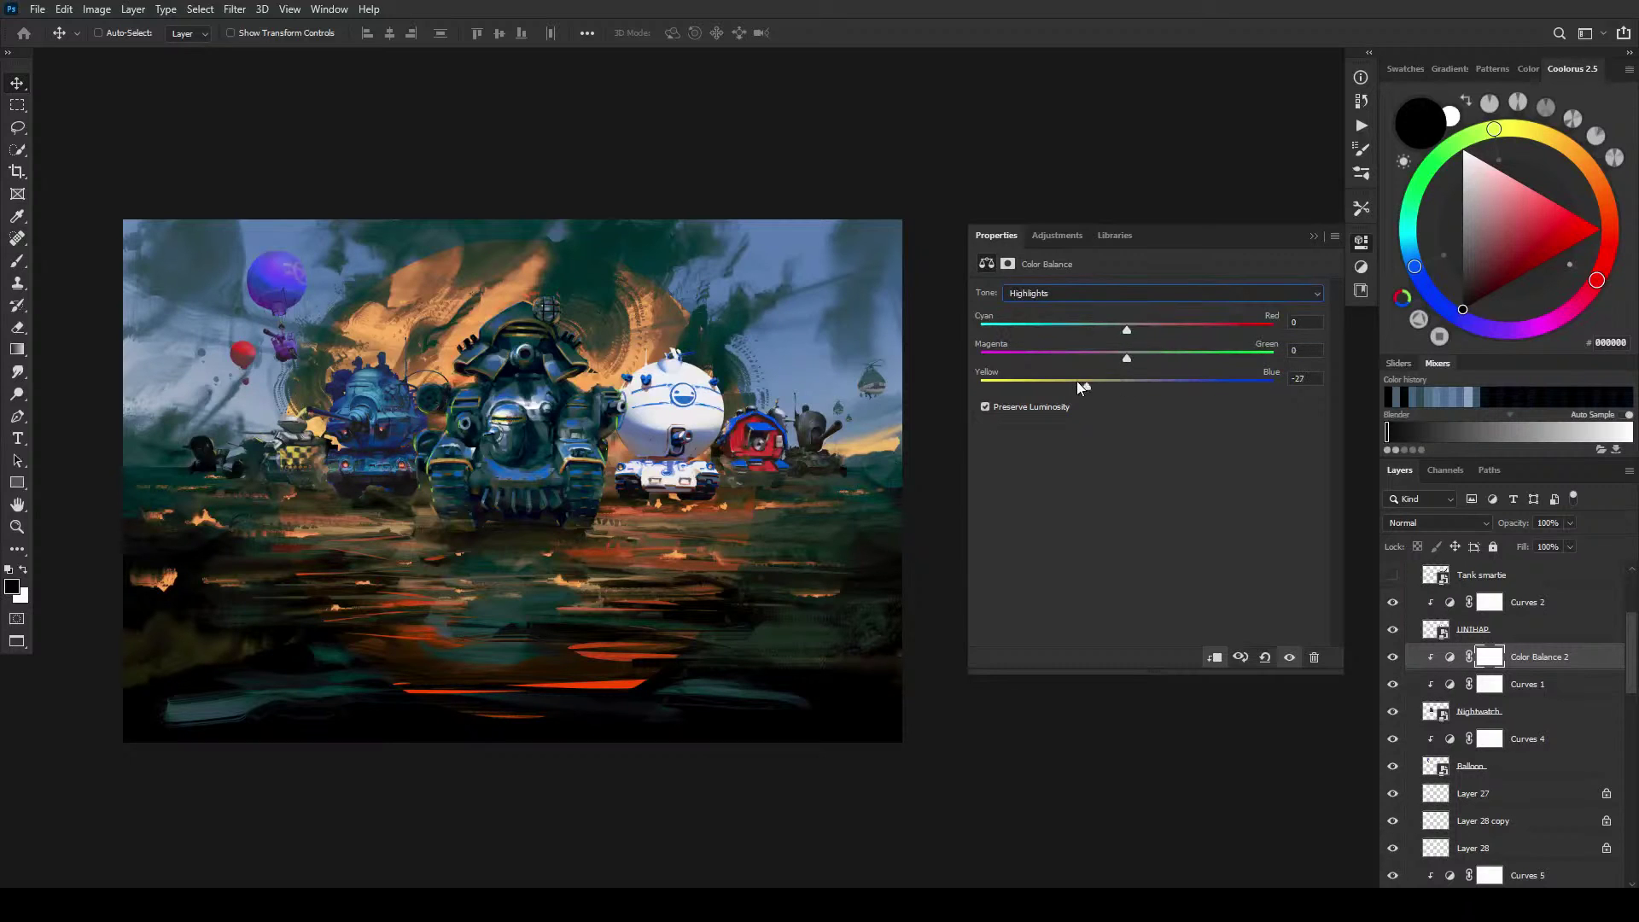
drag(1067, 381, 1157, 358)
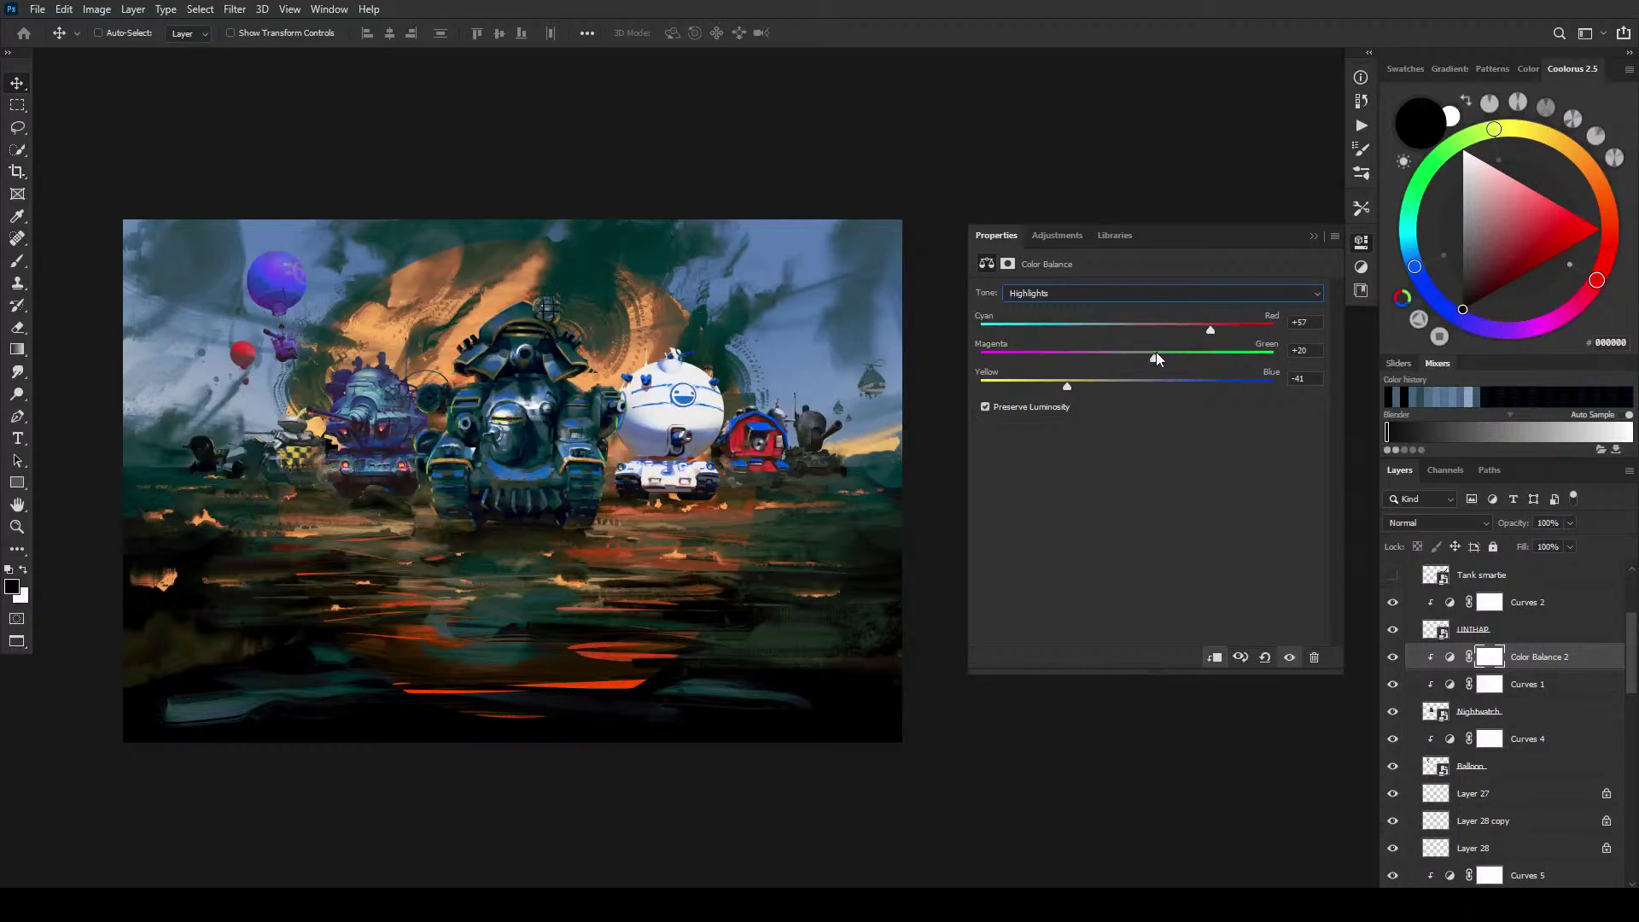
drag(1062, 389, 1028, 386)
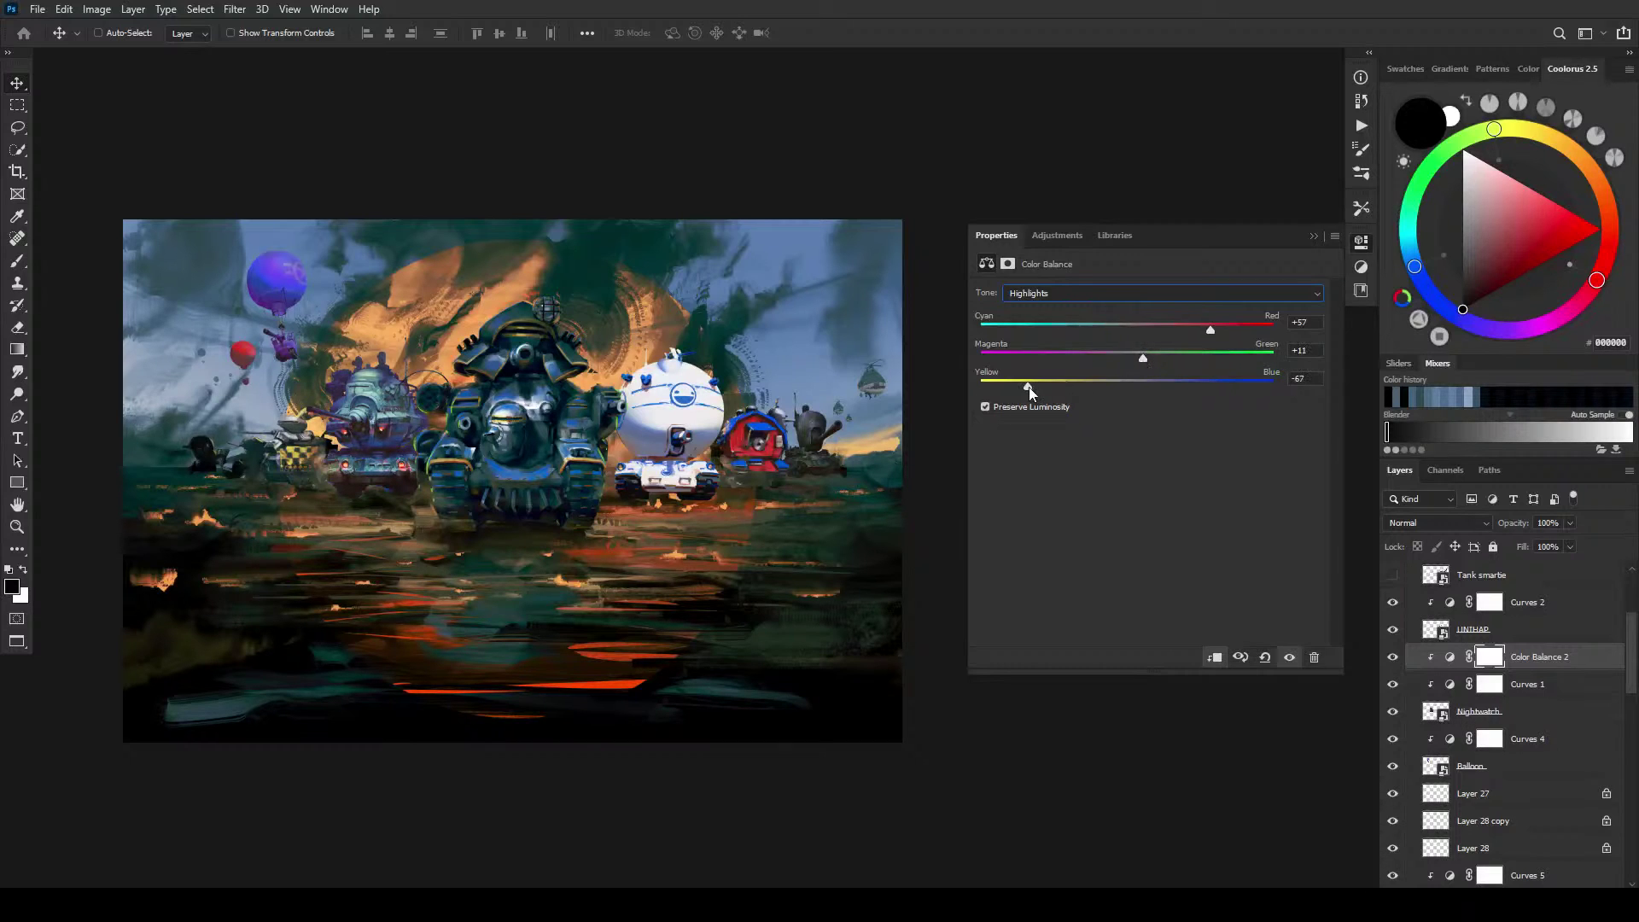
drag(1144, 359, 1113, 361)
Step: Shift the Nightwatch midtones to green +34 with some yellow and a slight push toward cyan
click(1063, 290)
click(1110, 322)
drag(1139, 328, 1168, 352)
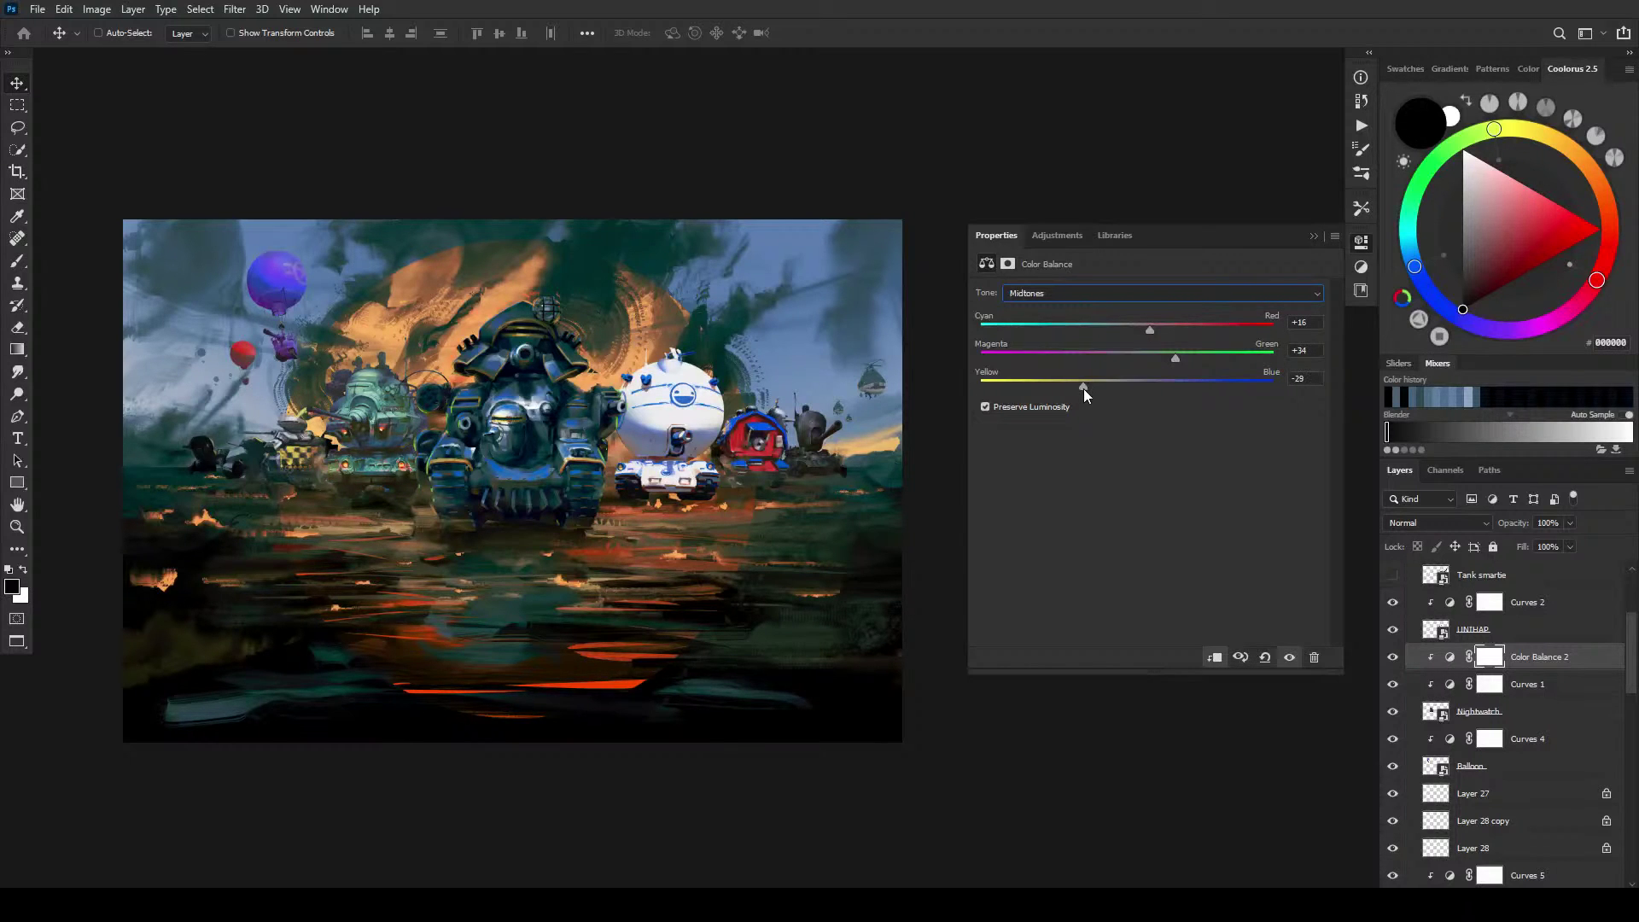
mouse_move(1083, 388)
mouse_down()
mouse_move(1155, 374)
mouse_move(1093, 376)
mouse_up()
drag(1109, 333, 1152, 333)
drag(1123, 336, 1109, 340)
Step: Balance the Nightwatch shadows with green +7 and yellow -14
click(1077, 292)
click(1098, 339)
click(1097, 293)
click(1114, 312)
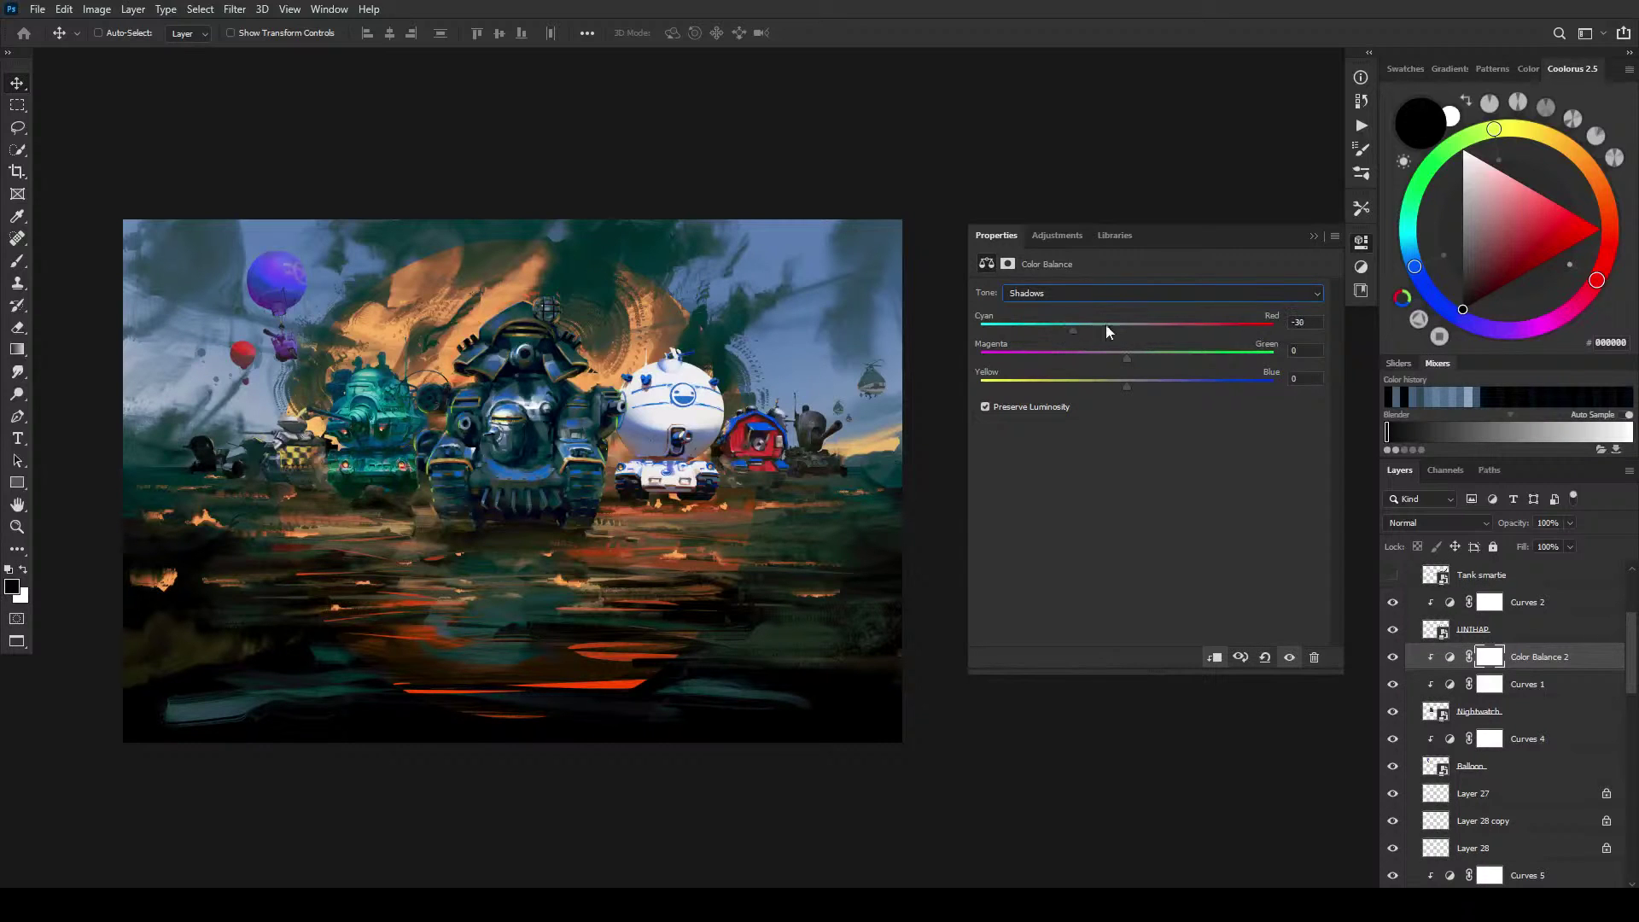
drag(1105, 325, 1106, 386)
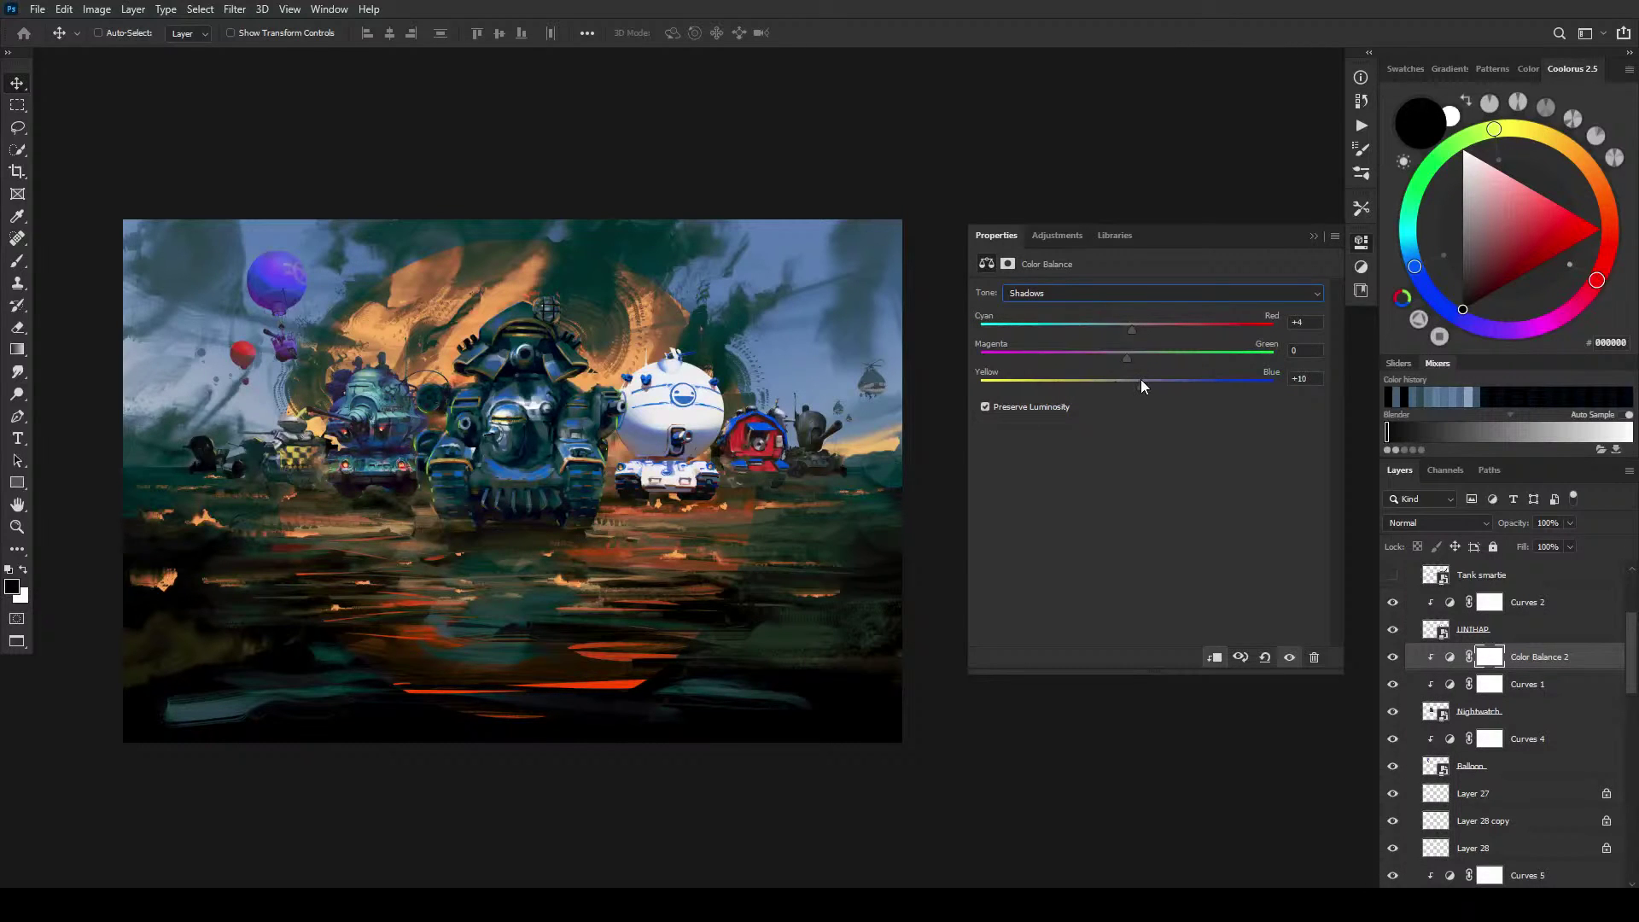
mouse_move(1139, 379)
mouse_down()
mouse_move(1096, 382)
mouse_move(1147, 354)
mouse_move(1114, 360)
mouse_move(1145, 329)
mouse_move(1120, 331)
mouse_move(1154, 329)
mouse_move(1128, 365)
mouse_move(1167, 333)
mouse_move(1136, 361)
mouse_up()
Step: Refine the Nightwatch midtones with more green and yellow and a slight shift toward cyan
click(1073, 296)
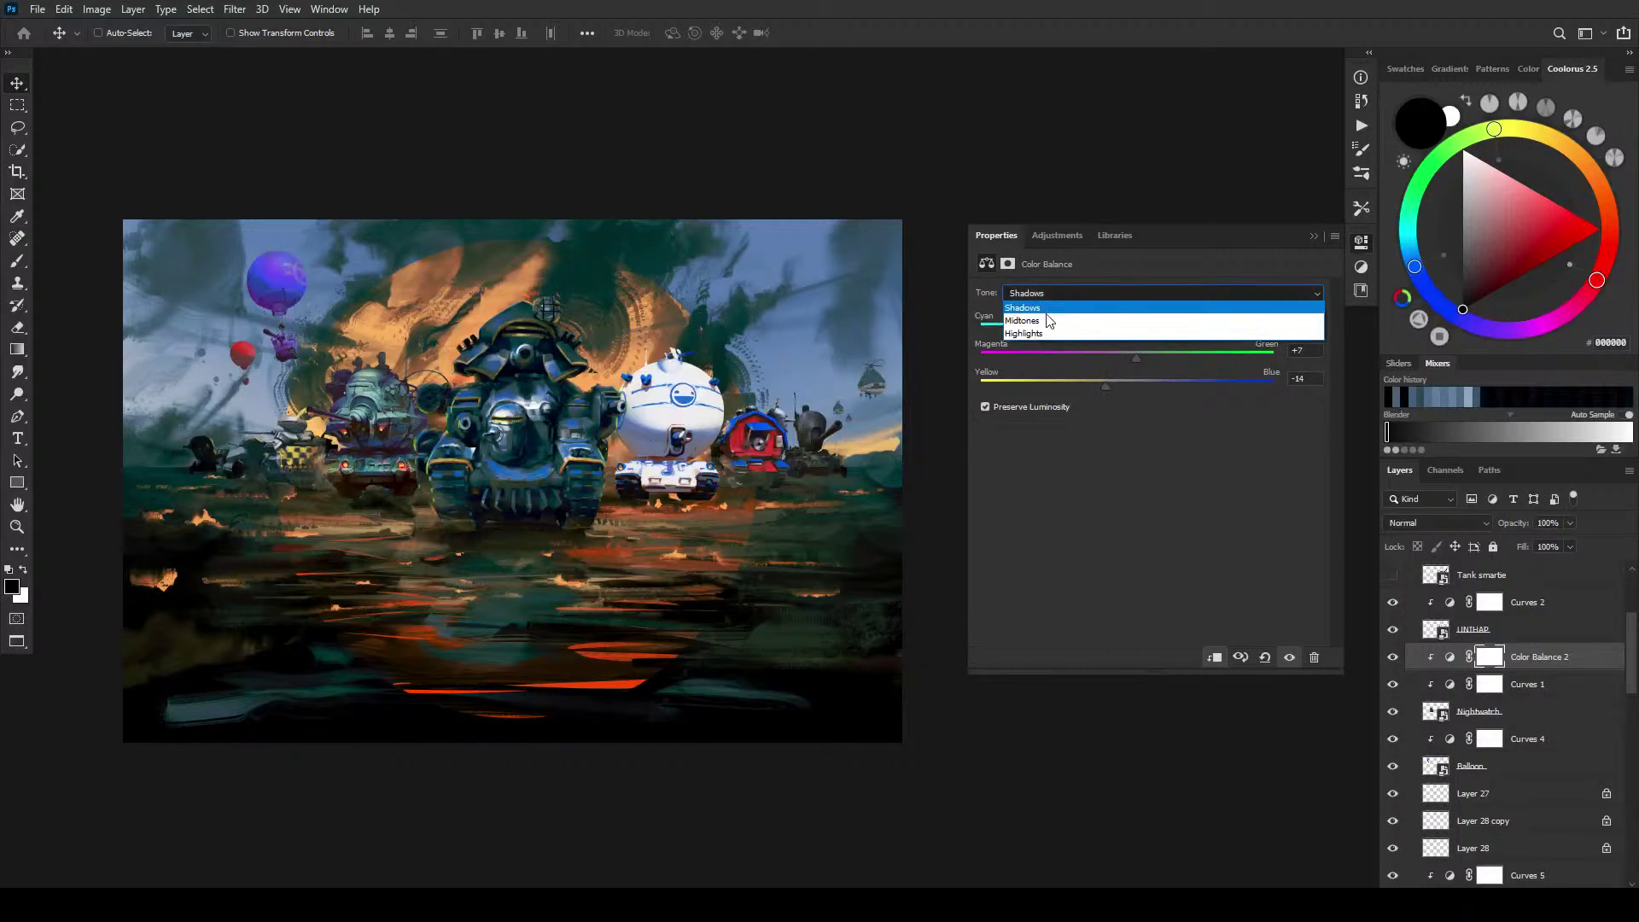
click(1106, 320)
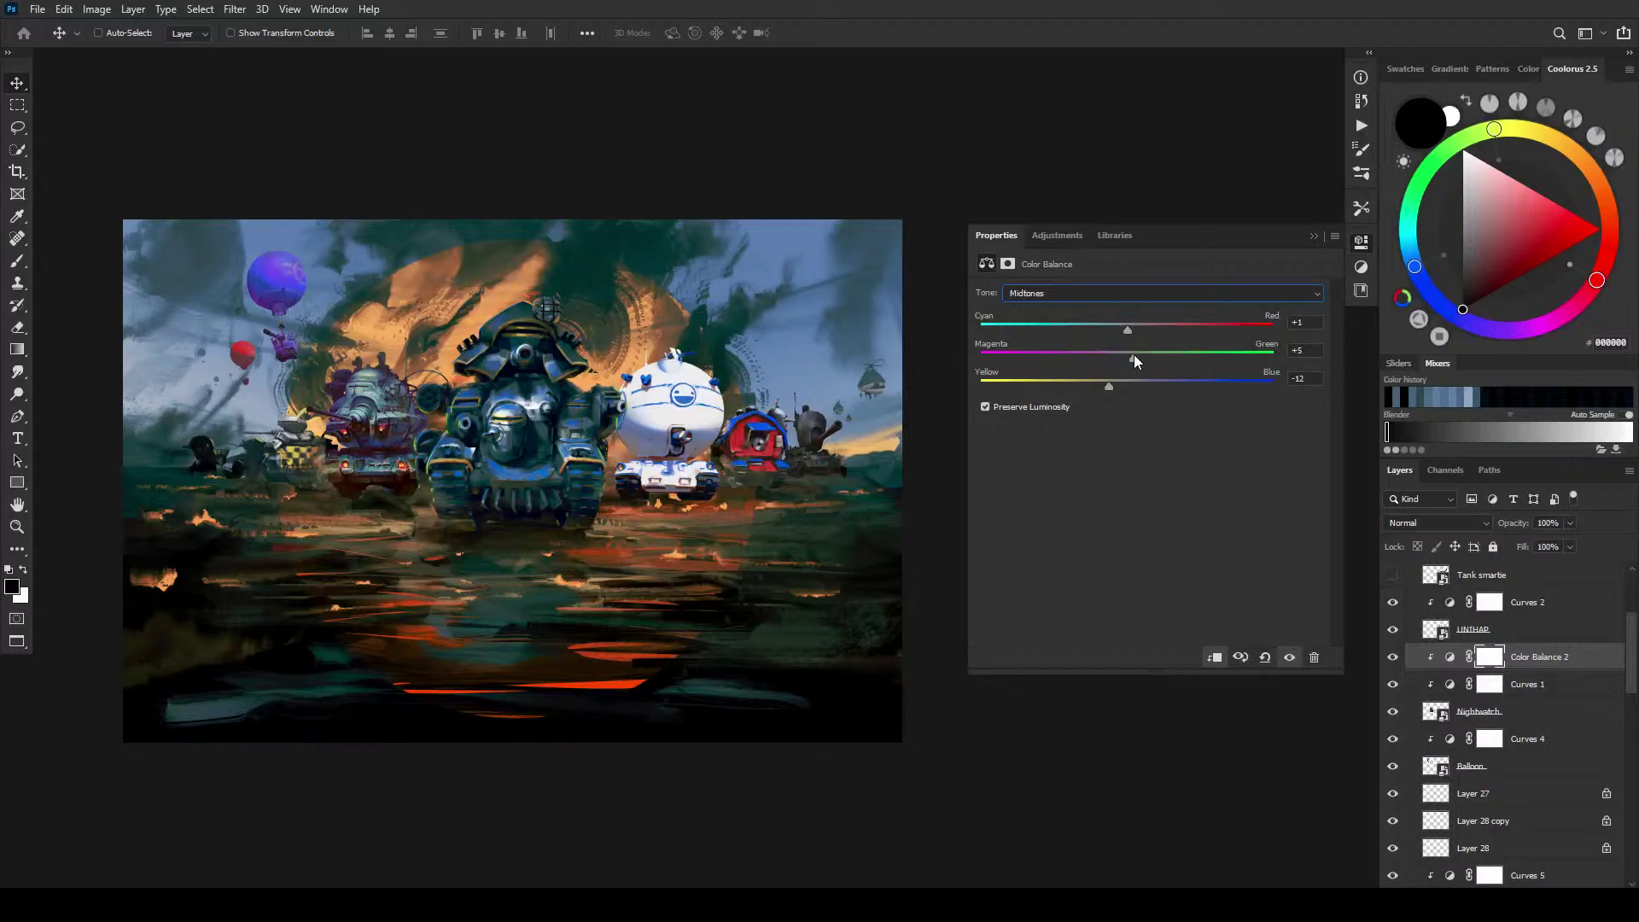
mouse_move(1115, 326)
mouse_down()
mouse_move(1155, 326)
mouse_move(1120, 330)
mouse_up()
drag(1121, 358, 1149, 357)
drag(1080, 381, 1091, 380)
mouse_move(1110, 326)
mouse_down()
mouse_move(1140, 320)
mouse_move(1104, 326)
mouse_up()
Step: Tone down the Nightwatch highlights to red +41 with a slight magenta shift and less yellow
click(1026, 292)
click(1026, 324)
drag(1137, 357, 1095, 360)
drag(1216, 331, 1178, 333)
drag(1046, 388, 1101, 382)
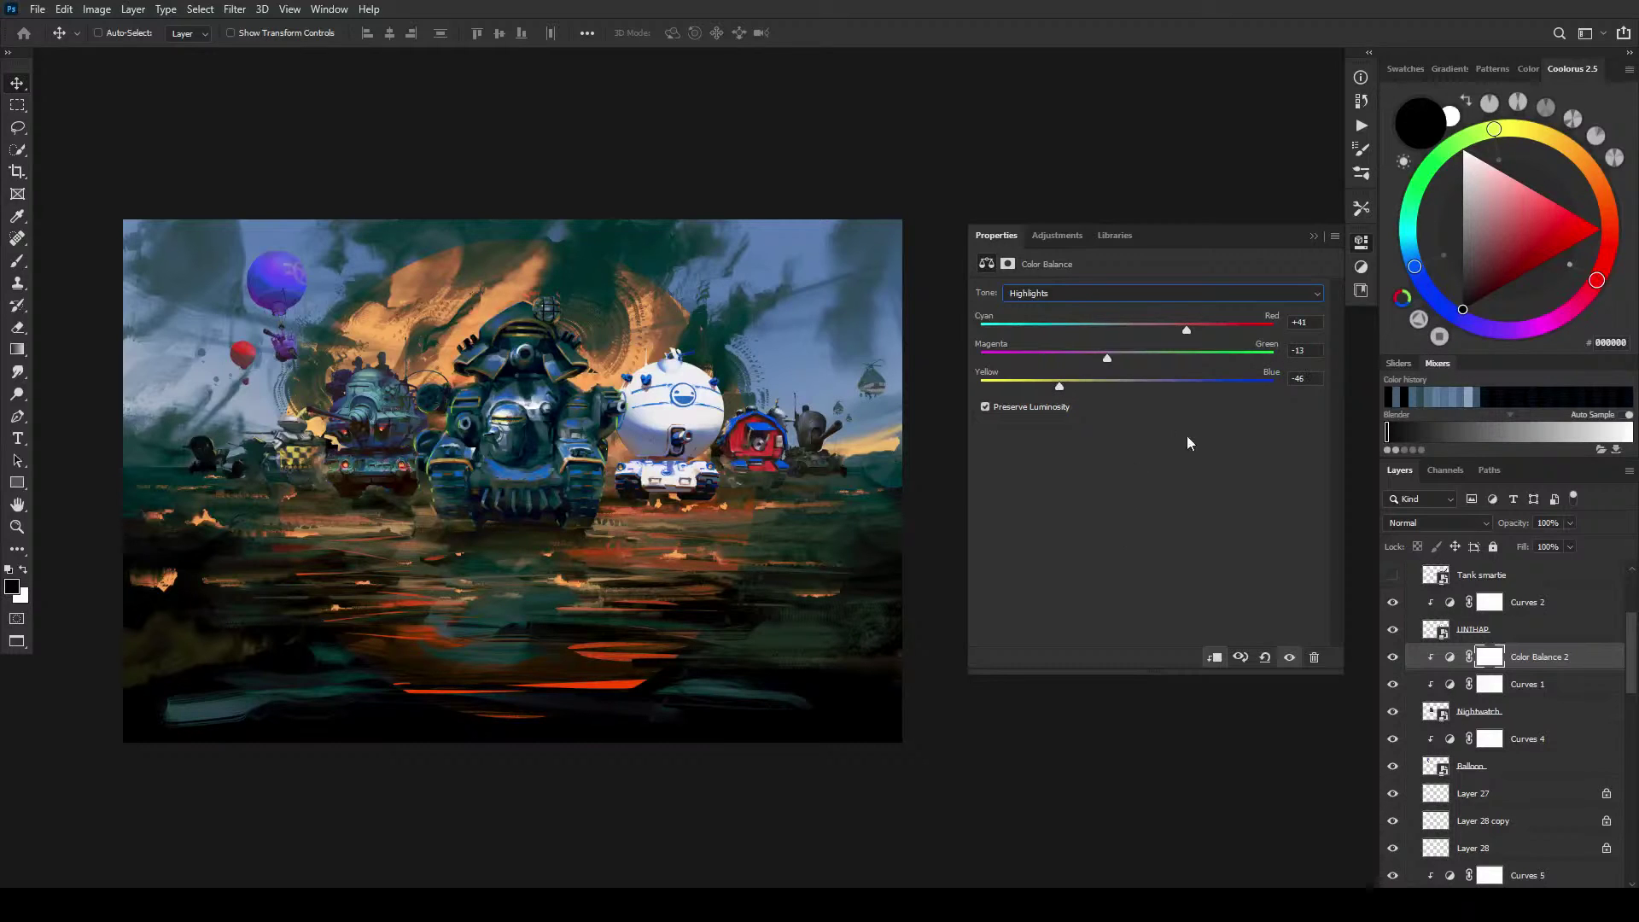
drag(1060, 387, 1067, 386)
mouse_move(1106, 359)
mouse_down()
mouse_move(1092, 360)
mouse_move(1114, 357)
mouse_up()
Step: Set the Nightwatch shadows to red +14, green +4 and yellow -42
click(1067, 294)
click(1058, 308)
mouse_move(1132, 363)
mouse_down()
mouse_move(1097, 359)
mouse_move(1148, 357)
mouse_move(1118, 361)
mouse_move(1131, 358)
mouse_up()
drag(1136, 381, 1089, 382)
drag(1145, 330, 1129, 362)
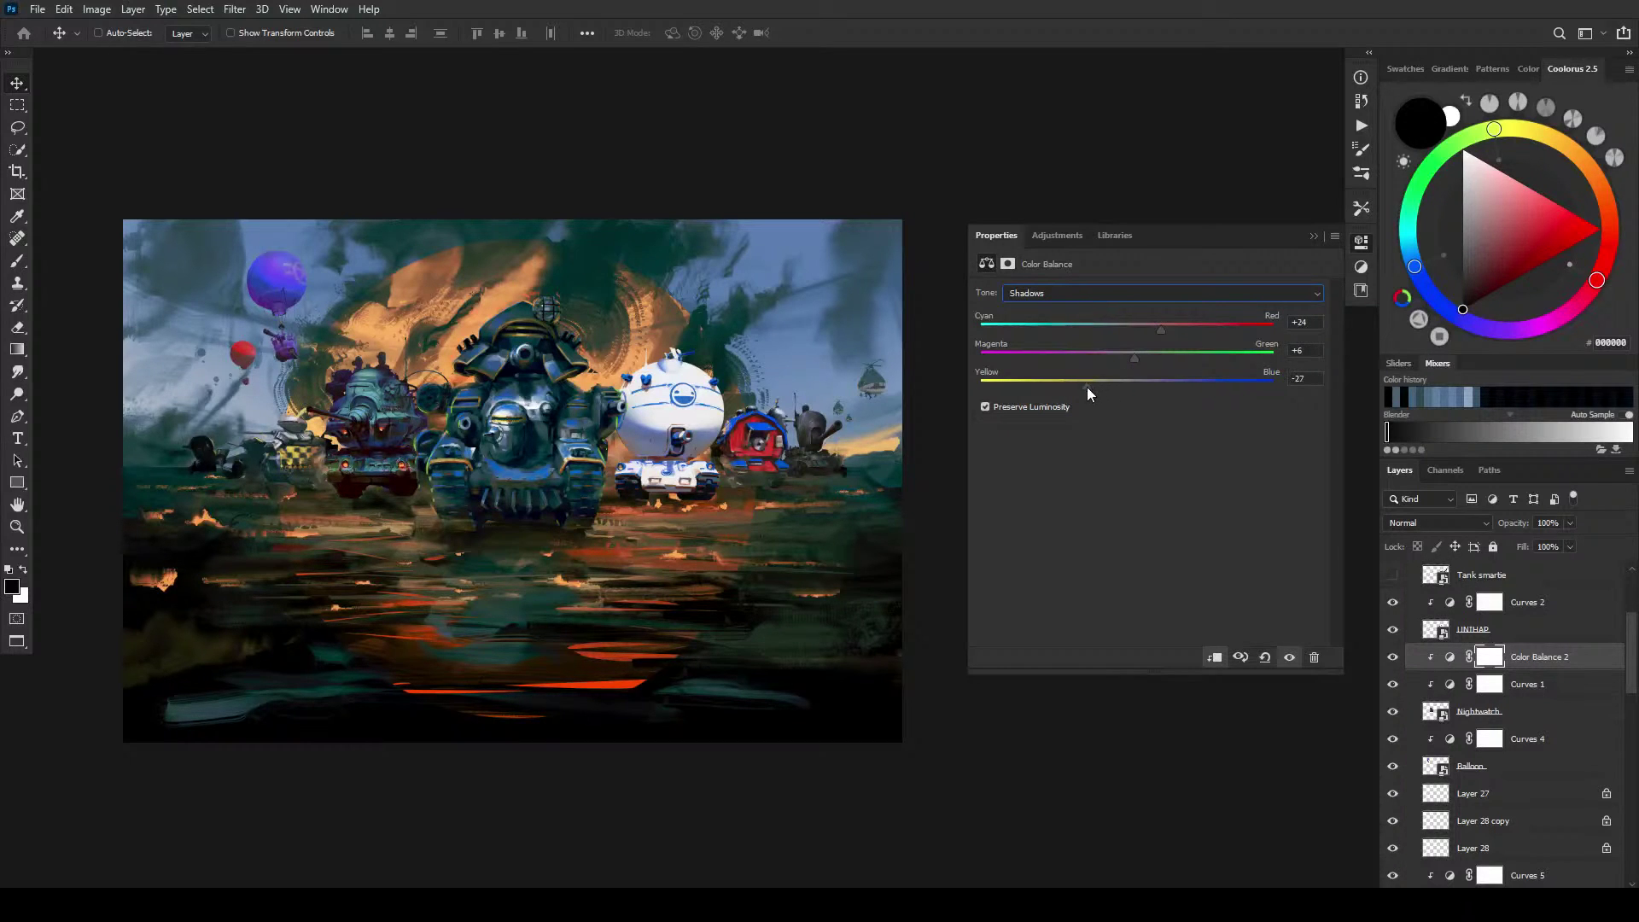
drag(1156, 330, 1136, 331)
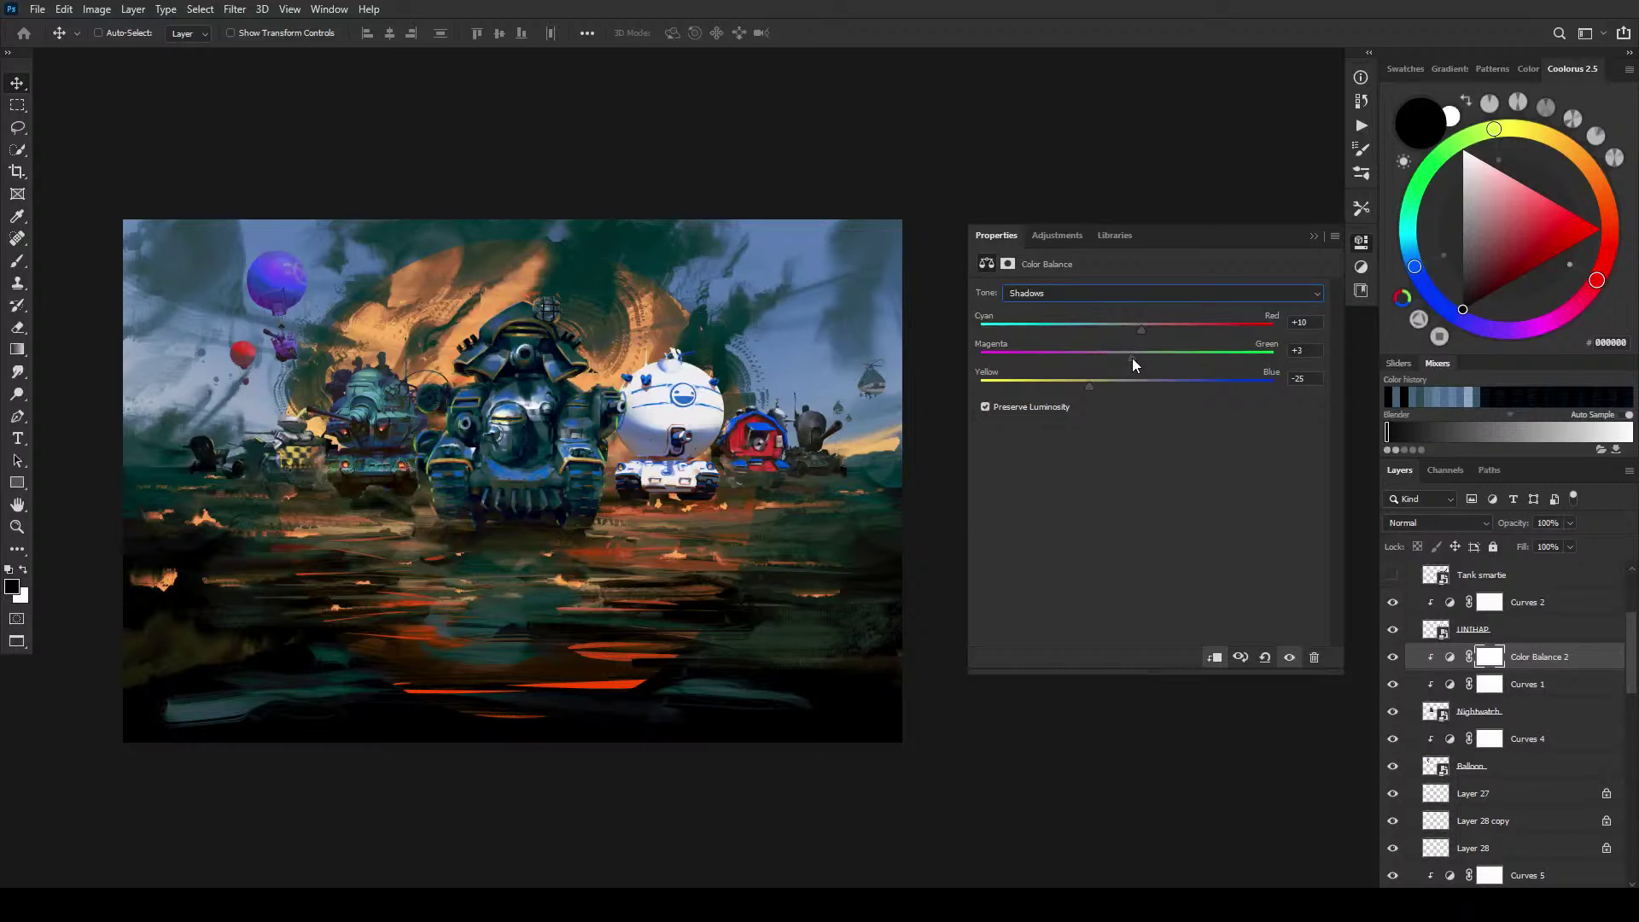
drag(1138, 333, 1152, 333)
Step: Add a Color Balance layer above the white tank's Curves 2, shift its midtones toward cyan and clip it
ctrl+click(680, 416)
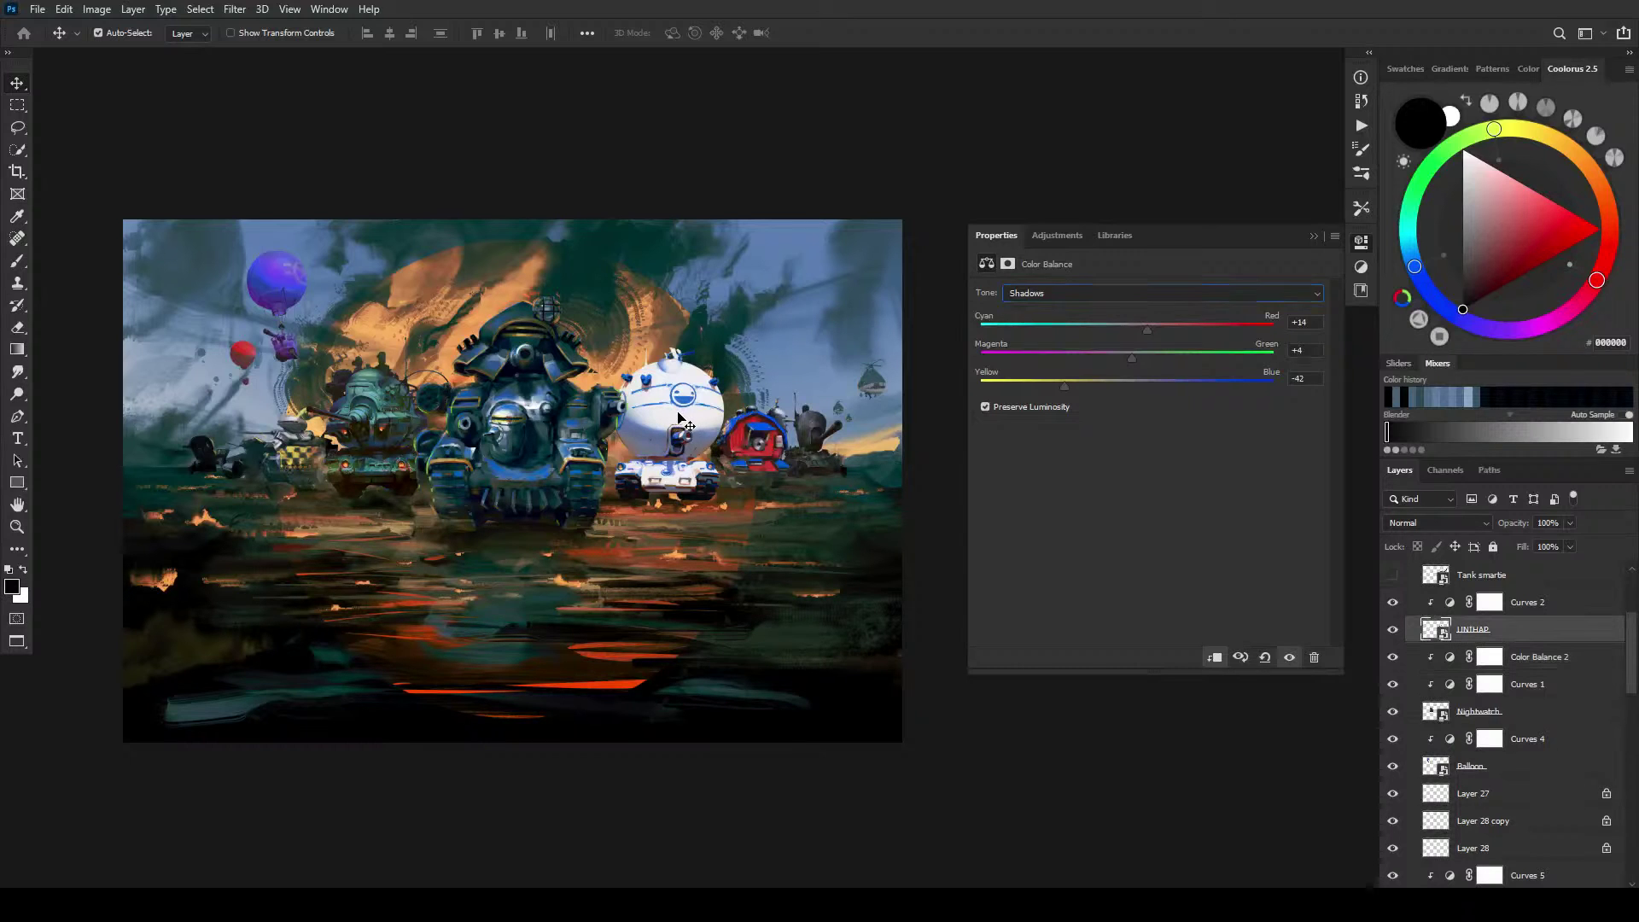
click(1568, 608)
click(1559, 885)
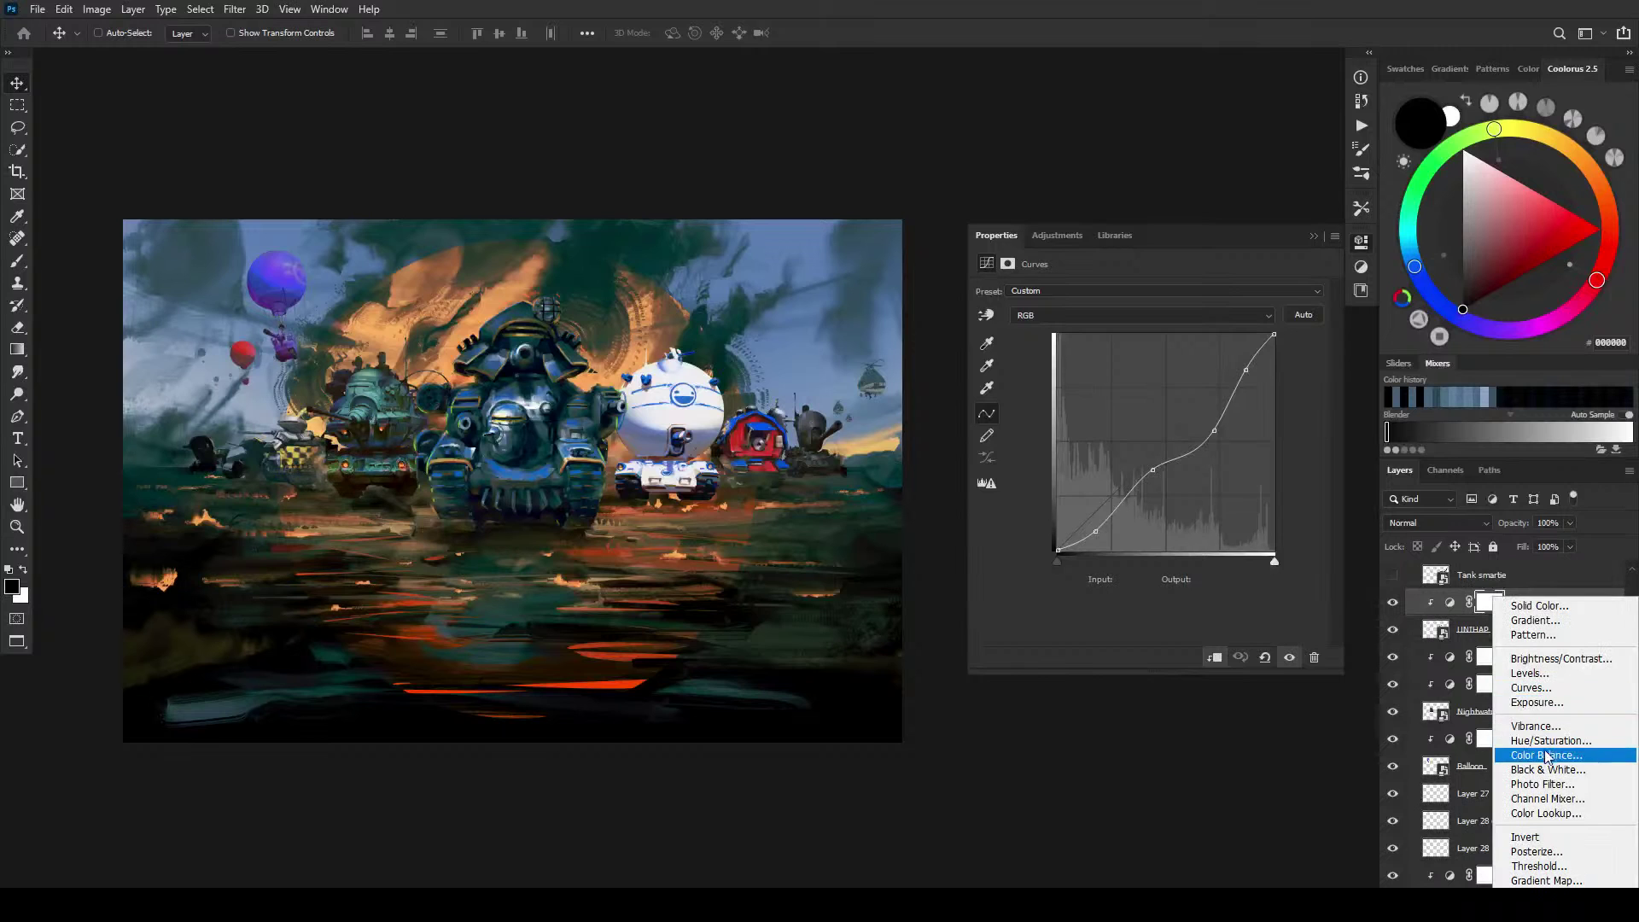
click(1547, 755)
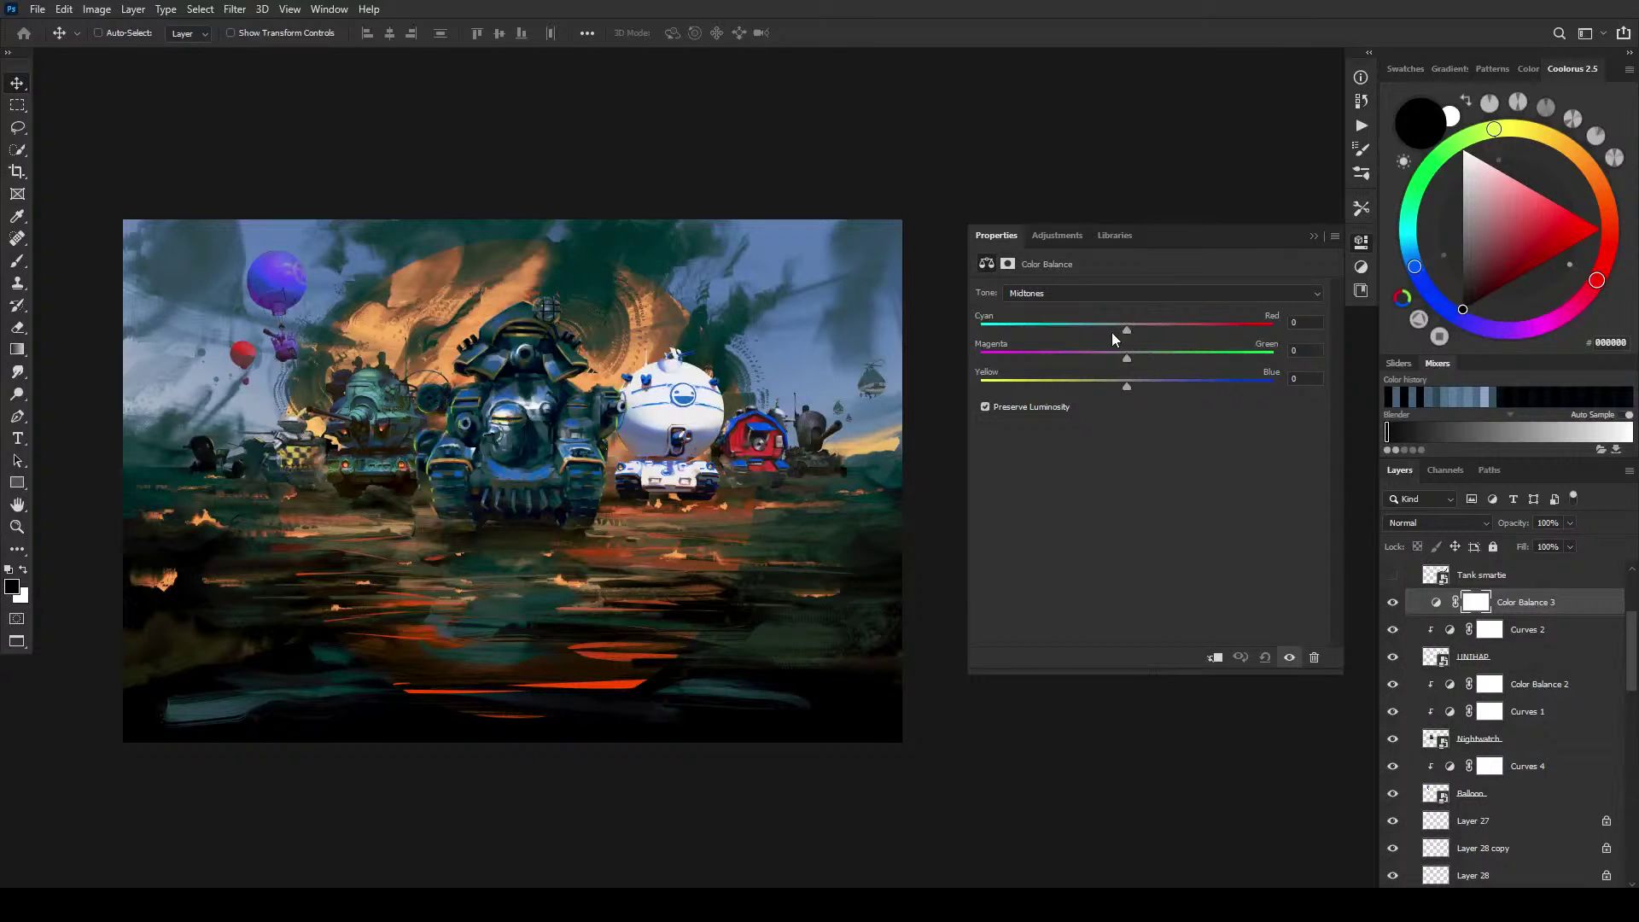
drag(1125, 332, 1072, 333)
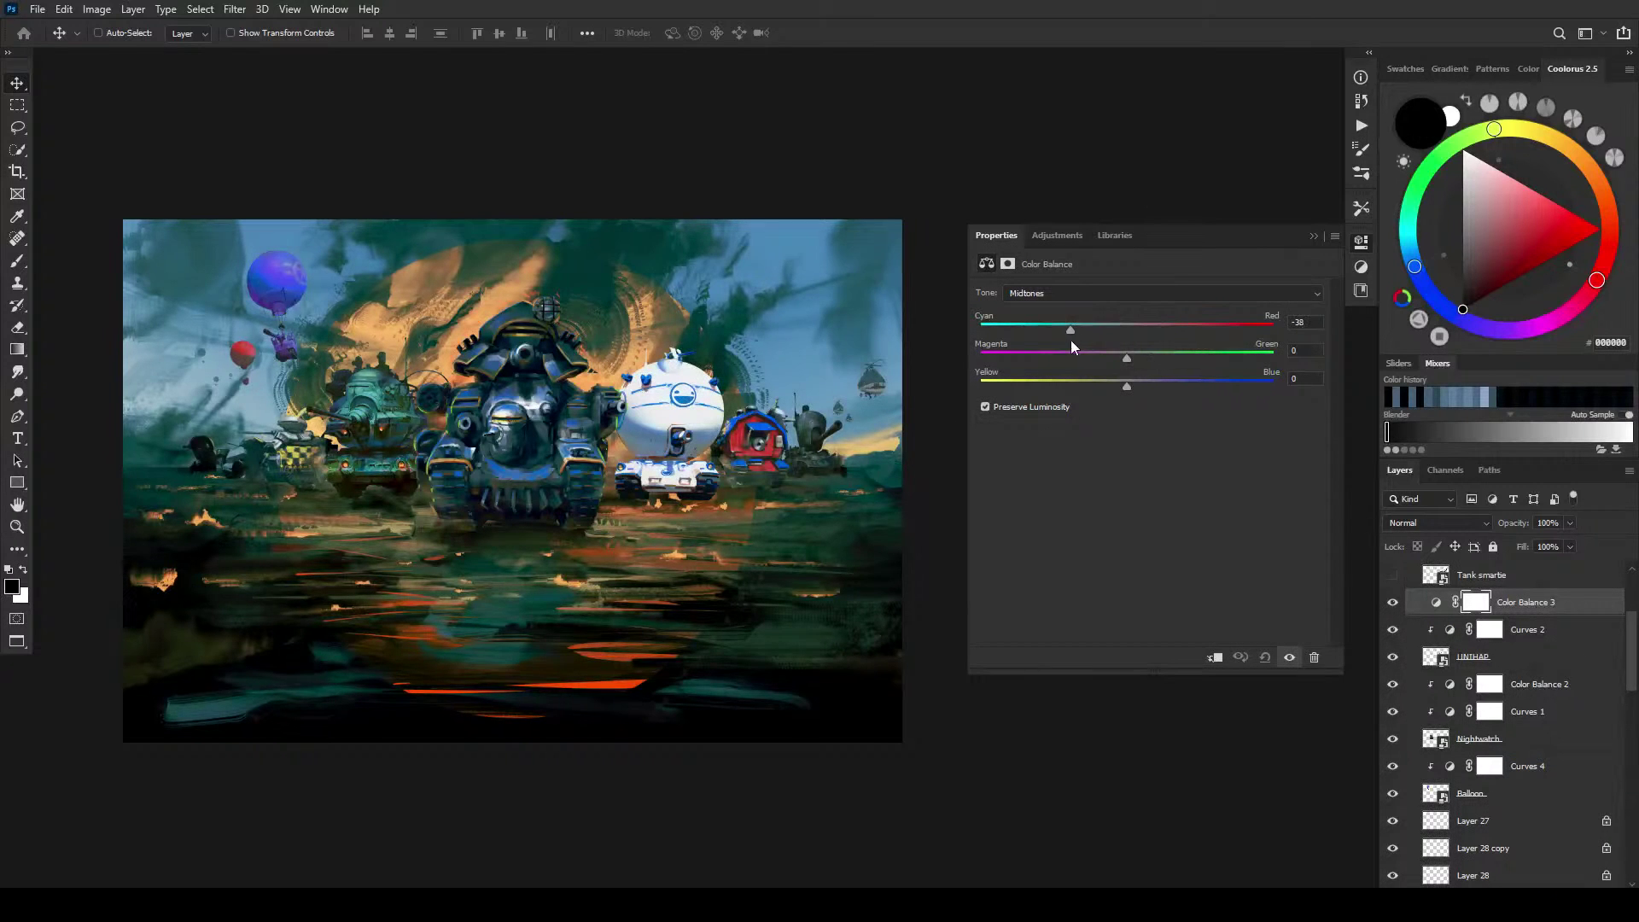
alt+click(1541, 616)
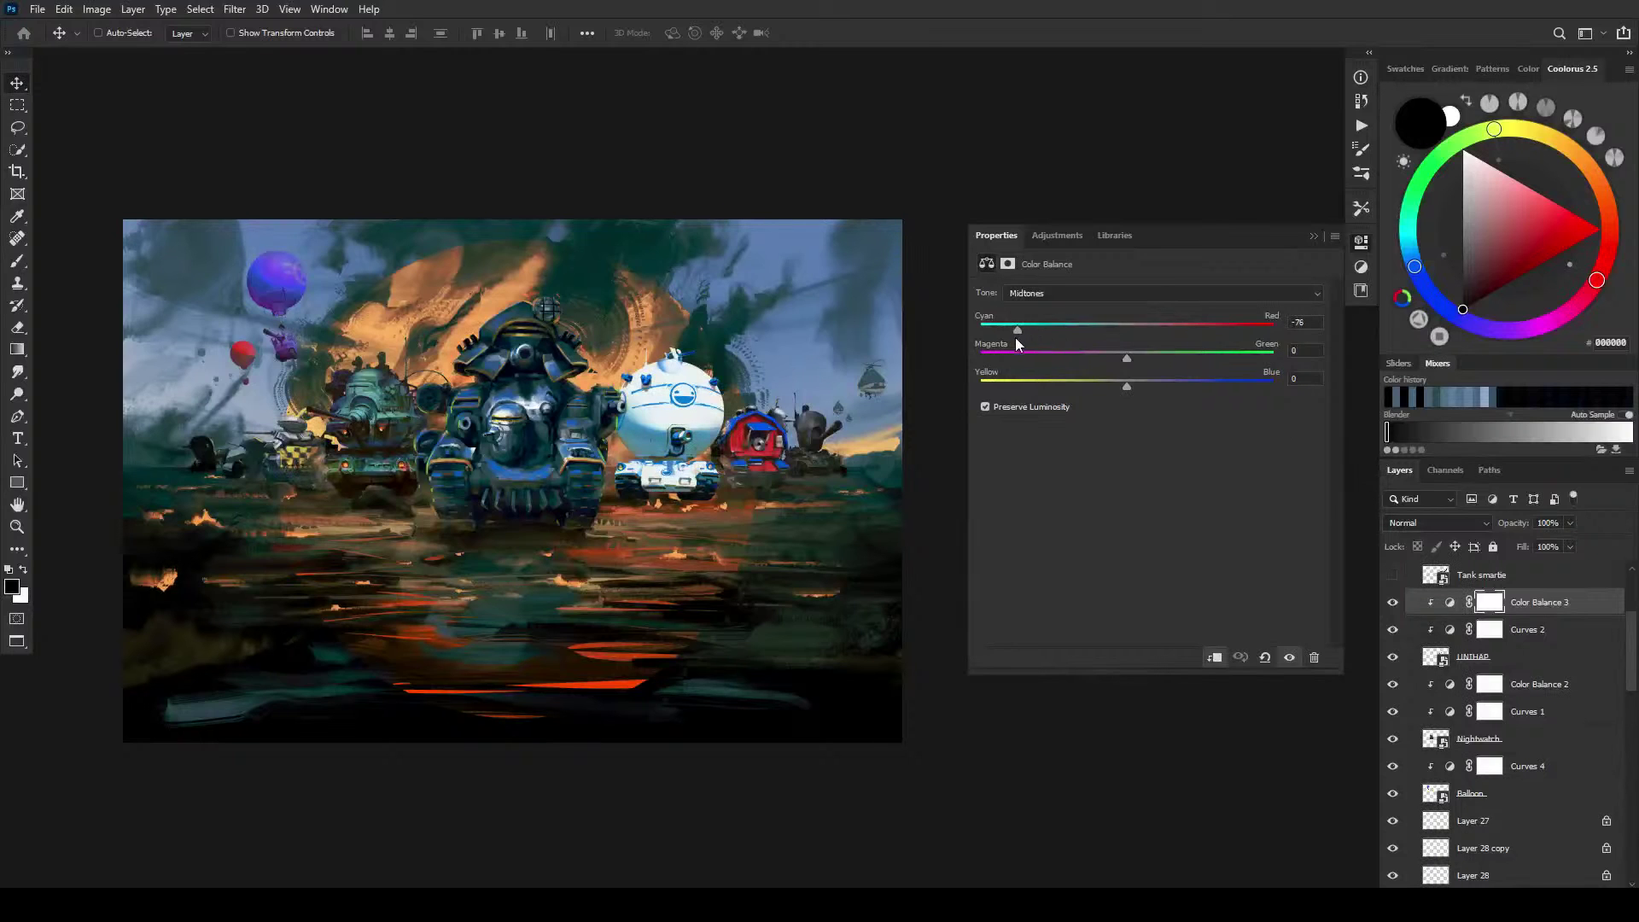
Step: Set the white tank's Color Balance midtones to -32, -3, -20 and shift its shadows toward red, slight magenta and yellow
drag(1016, 336, 1096, 382)
click(1042, 292)
click(1023, 307)
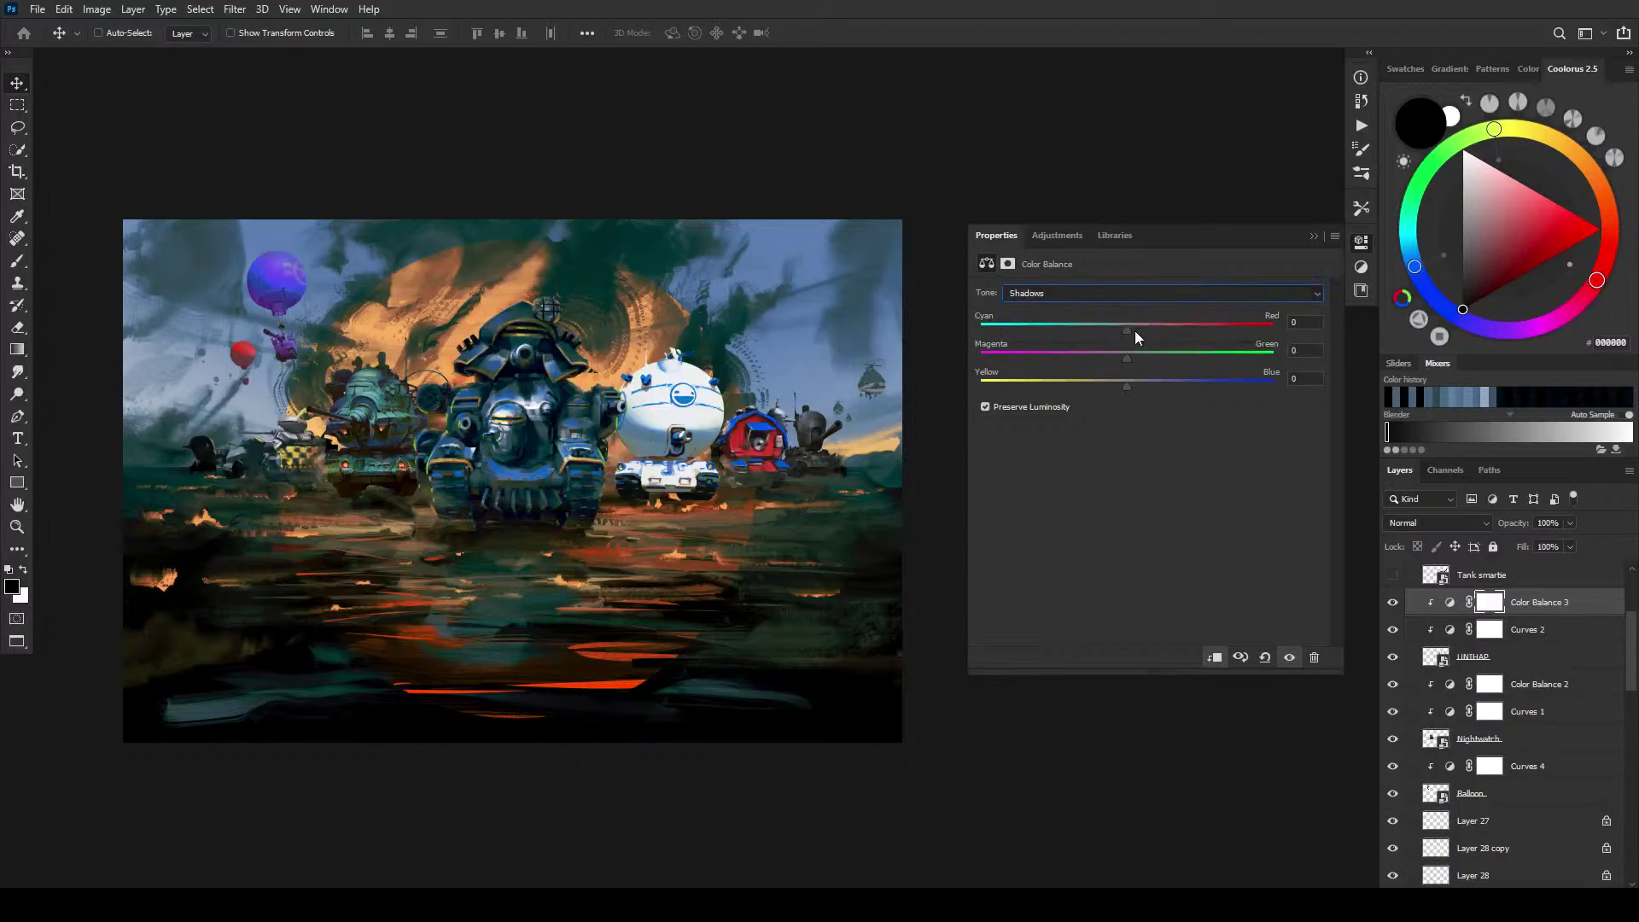
drag(1056, 336, 1097, 359)
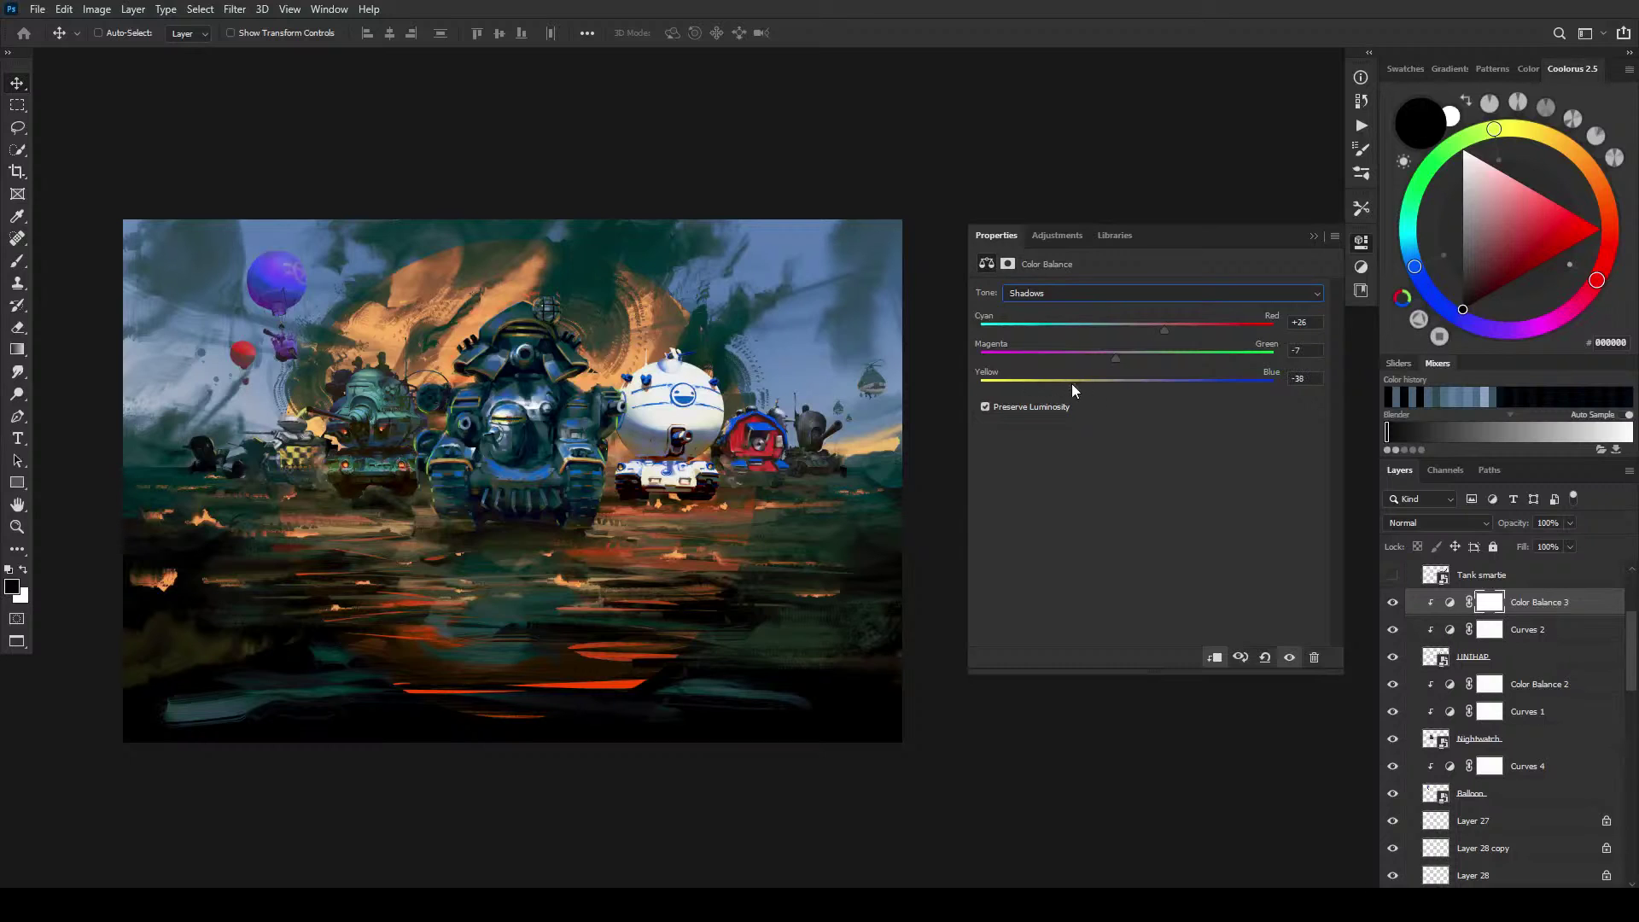
drag(1185, 332, 1149, 335)
Step: Shift the white tank's highlights toward yellow and slight magenta, and fine-tune their cyan–red balance
click(1067, 295)
click(1118, 337)
drag(1127, 330, 1079, 388)
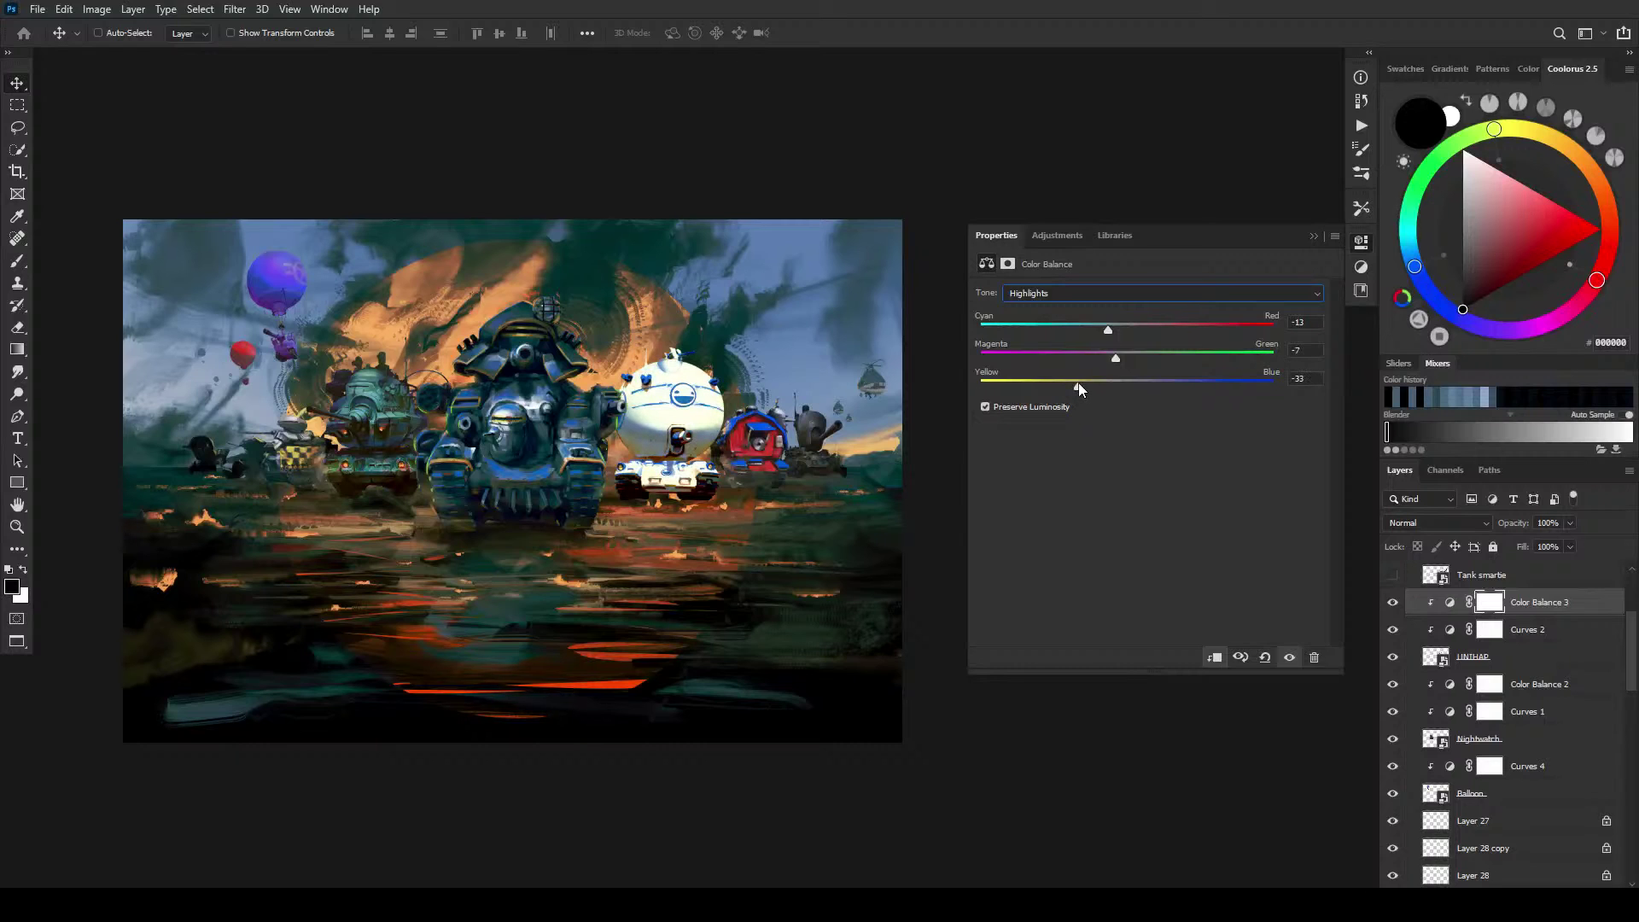
mouse_move(1113, 329)
mouse_down()
mouse_move(1150, 332)
mouse_move(1158, 355)
mouse_move(1100, 359)
mouse_up()
drag(1181, 325, 1098, 338)
mouse_move(1144, 328)
mouse_down()
mouse_move(1119, 335)
mouse_move(1168, 321)
mouse_up()
Step: Reopen the Nightwatch tank's Color Balance 2 and push its shadows further toward red, with green +7 and yellow -25
ctrl+click(395, 435)
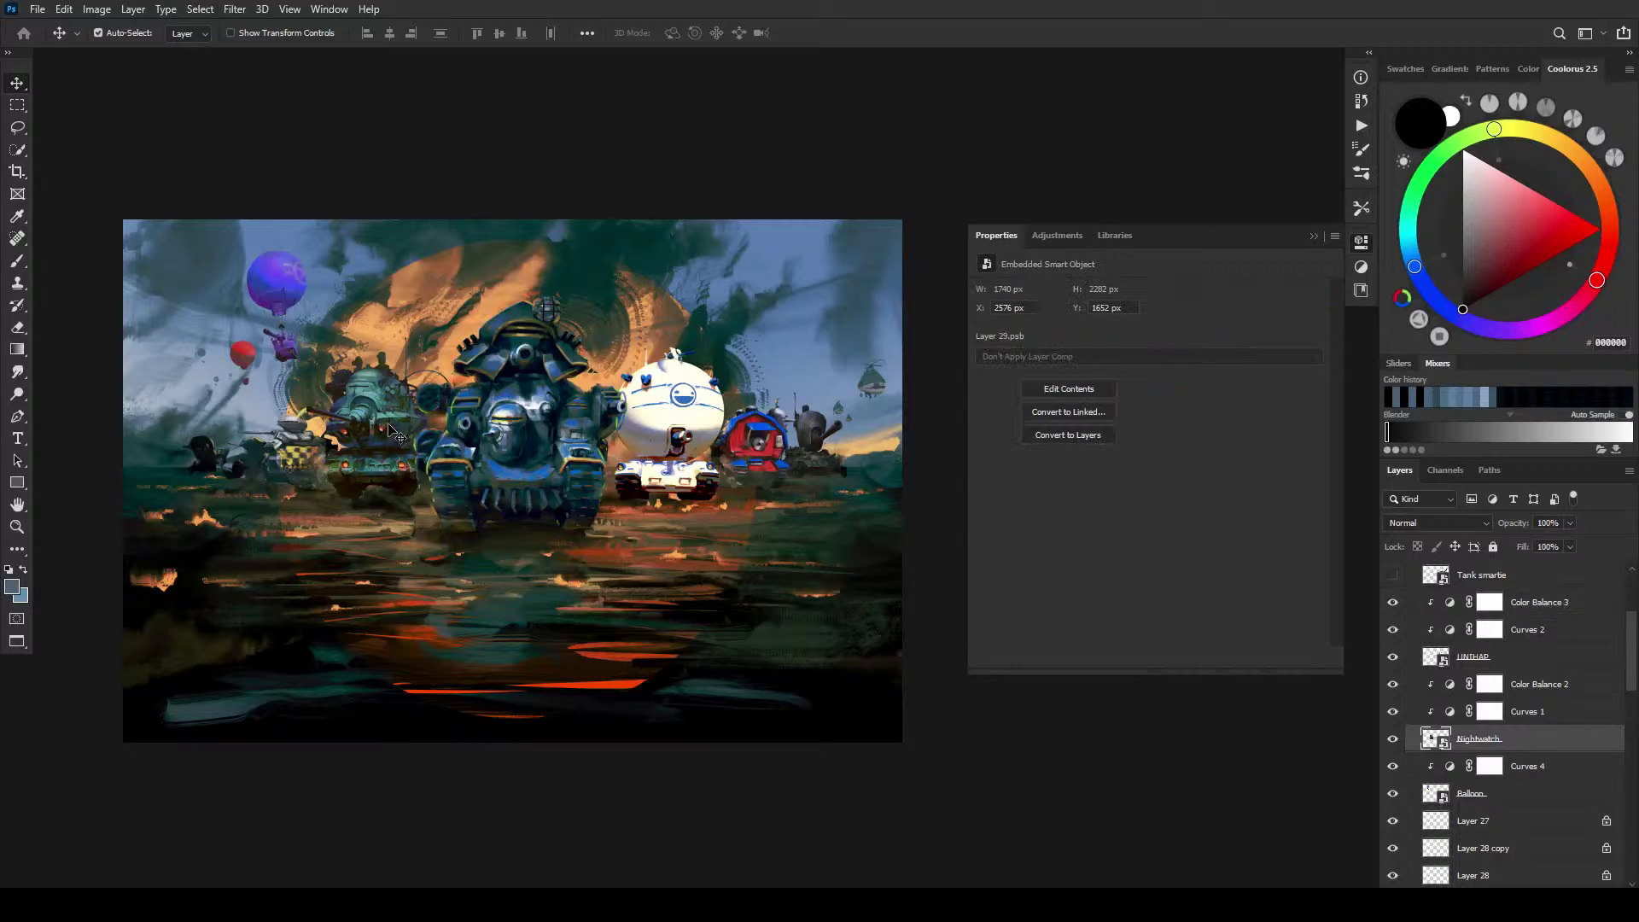
click(1497, 685)
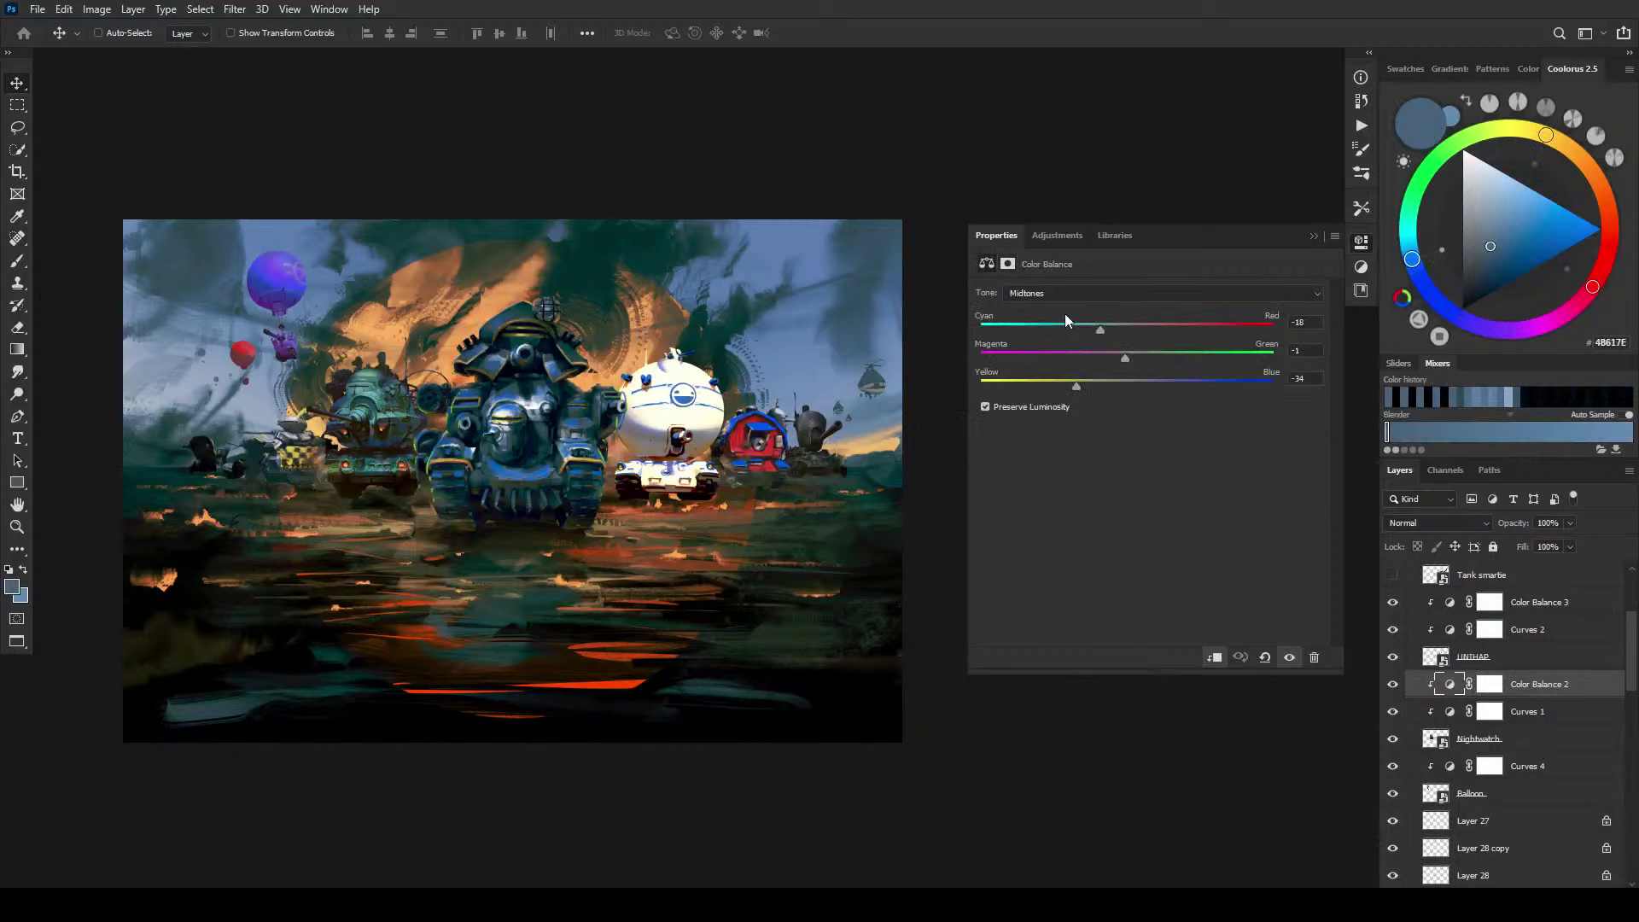
click(1109, 292)
click(1113, 335)
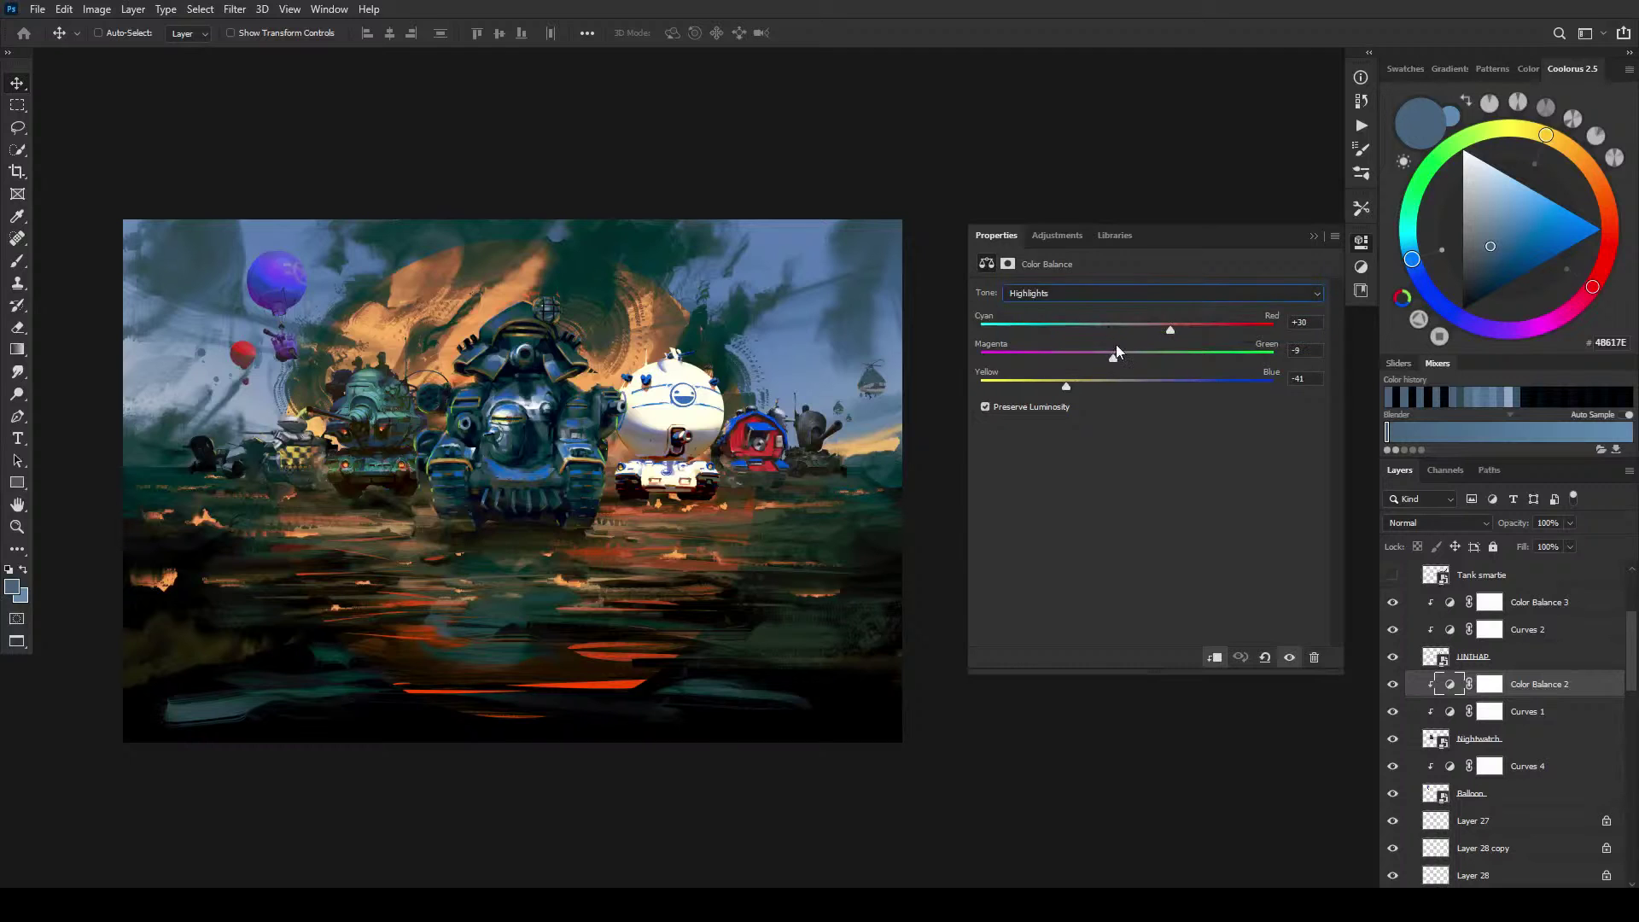
click(1075, 293)
click(1135, 307)
drag(1128, 358, 1173, 324)
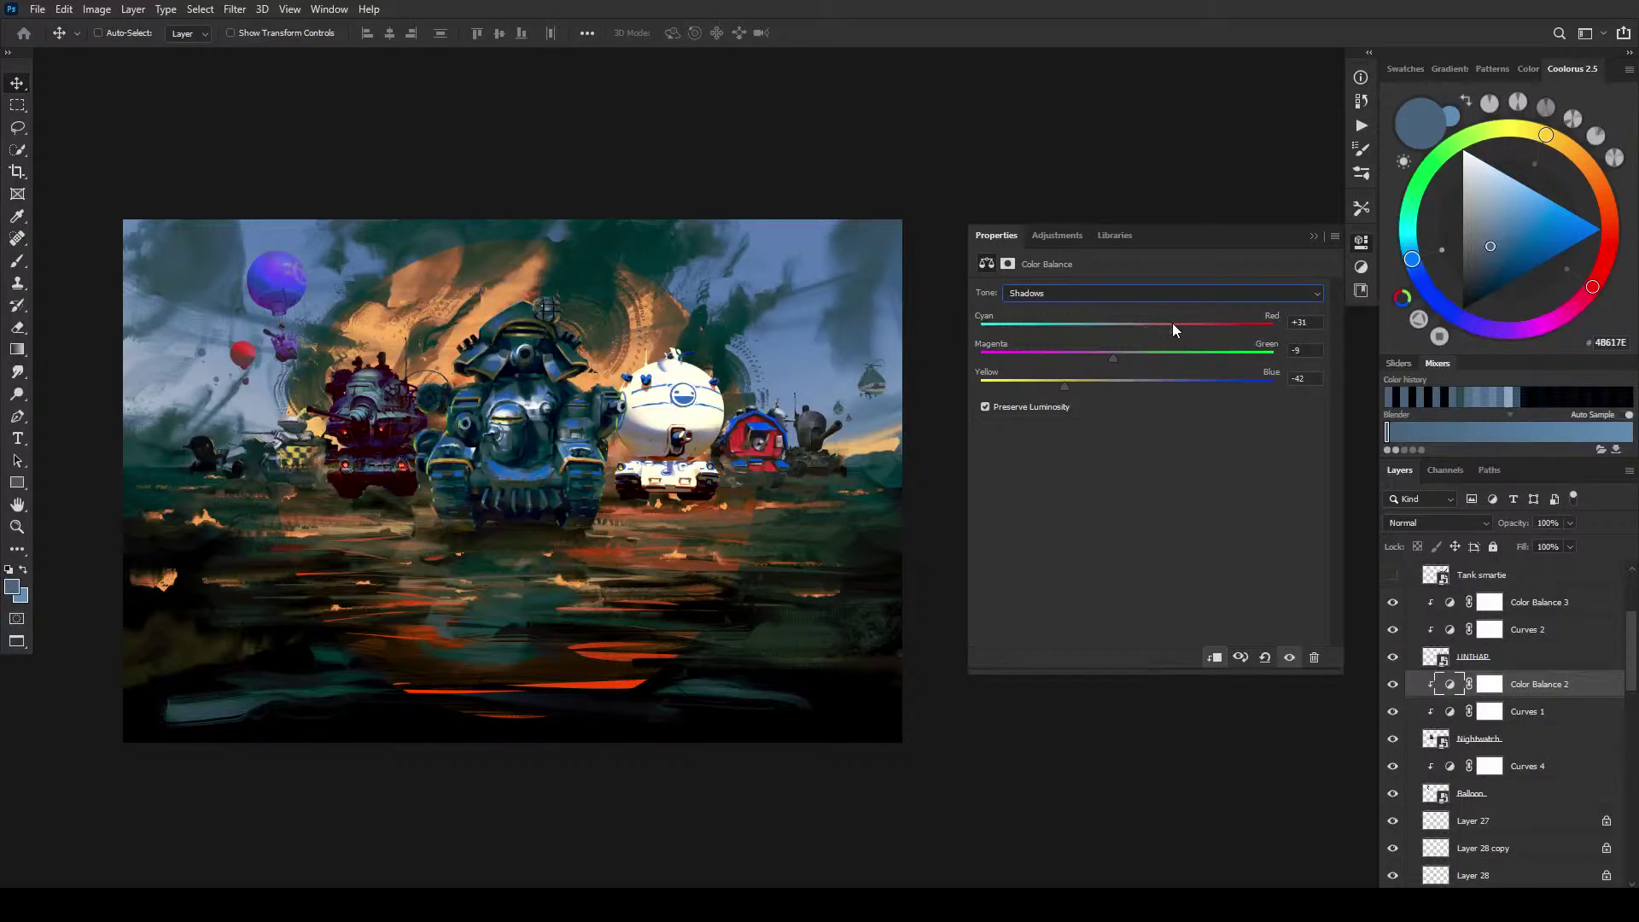
click(1137, 351)
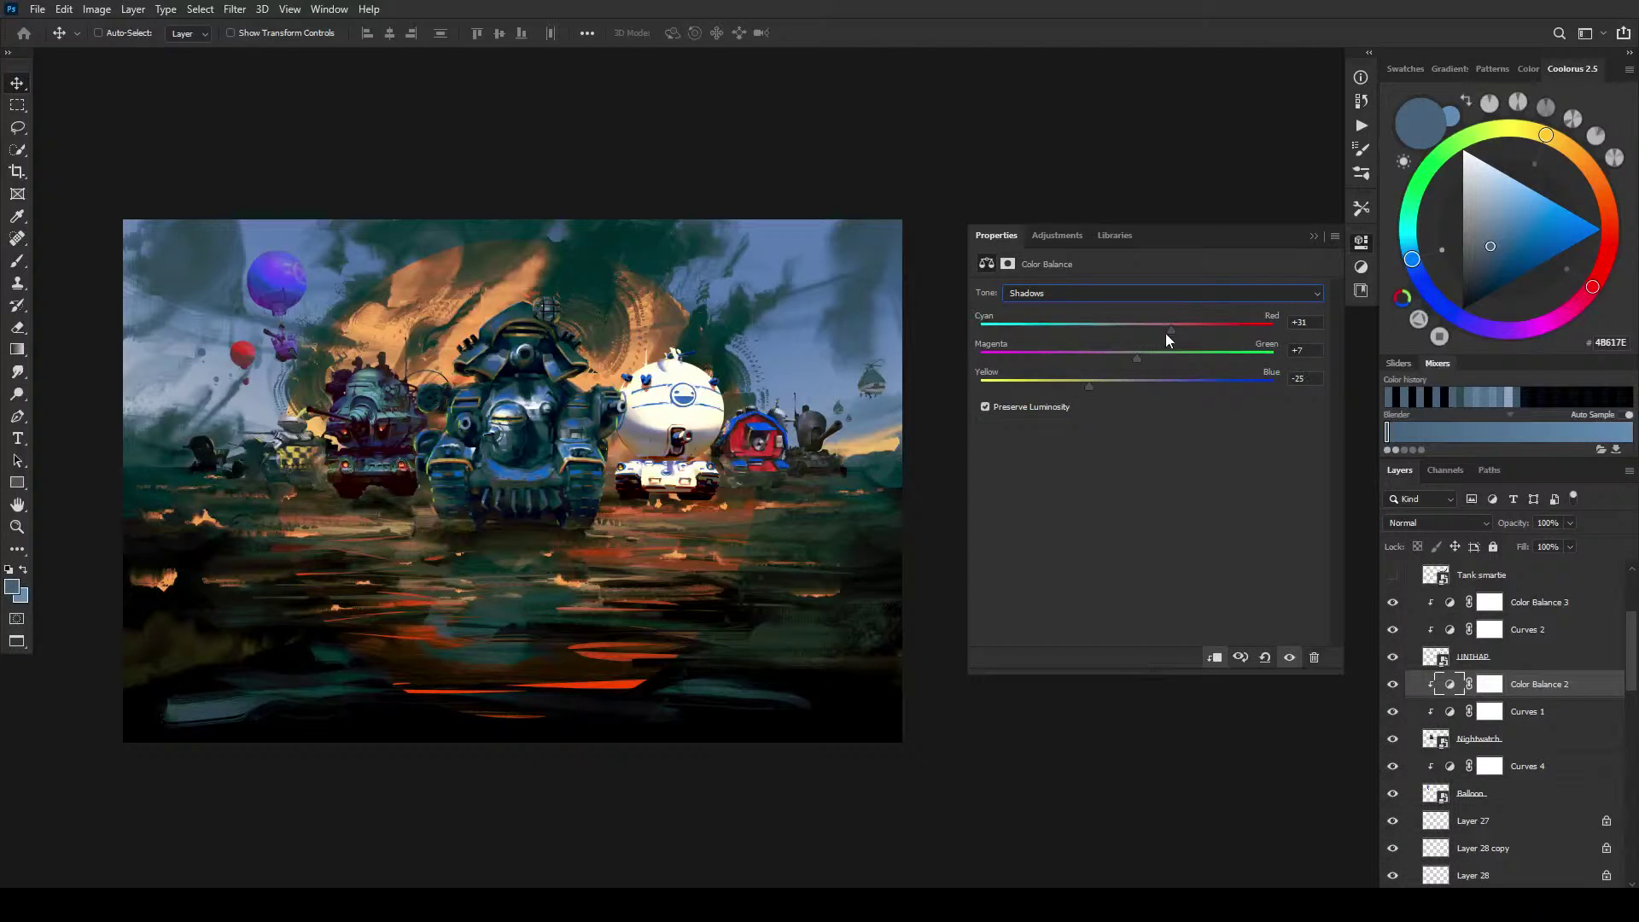
mouse_move(1167, 331)
mouse_down()
mouse_move(1135, 329)
mouse_move(1182, 324)
mouse_up()
Step: Readjust the Nightwatch midtones' cyan–red and yellow–blue balance
click(1130, 294)
click(1161, 312)
drag(1099, 330, 1131, 382)
Step: Set the Nightwatch shadows to red +25, green +2 and yellow -31
click(1101, 293)
click(1101, 306)
drag(1168, 328, 1145, 352)
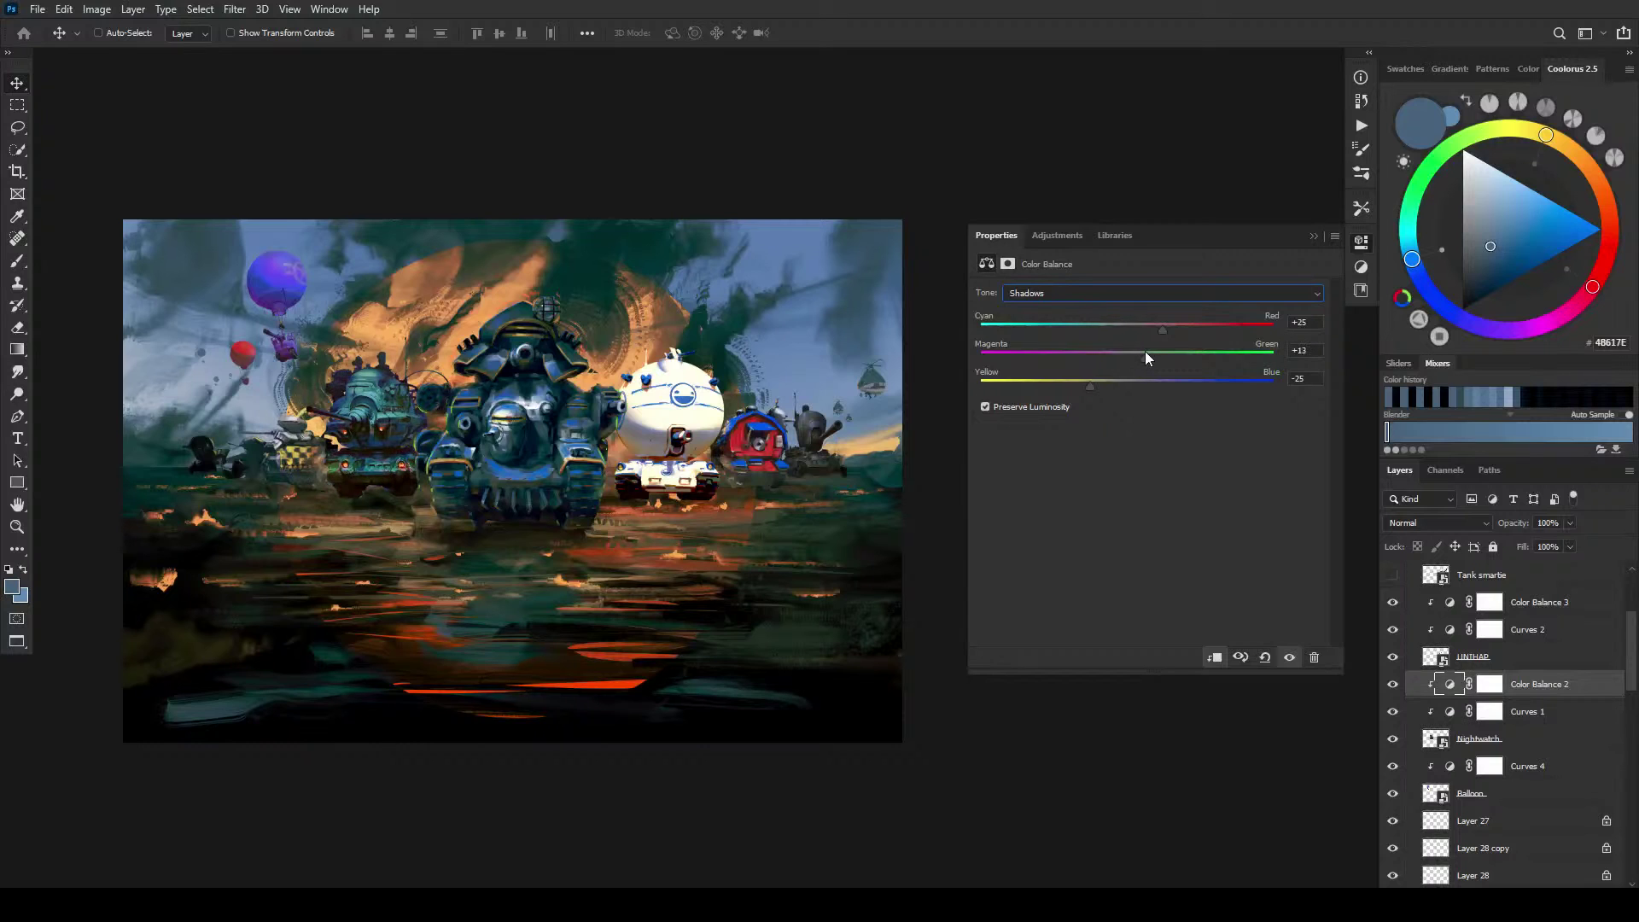
drag(1042, 386, 1039, 386)
mouse_move(1139, 357)
mouse_down()
mouse_move(1086, 357)
mouse_move(1146, 359)
mouse_move(1081, 382)
mouse_move(1156, 329)
mouse_up()
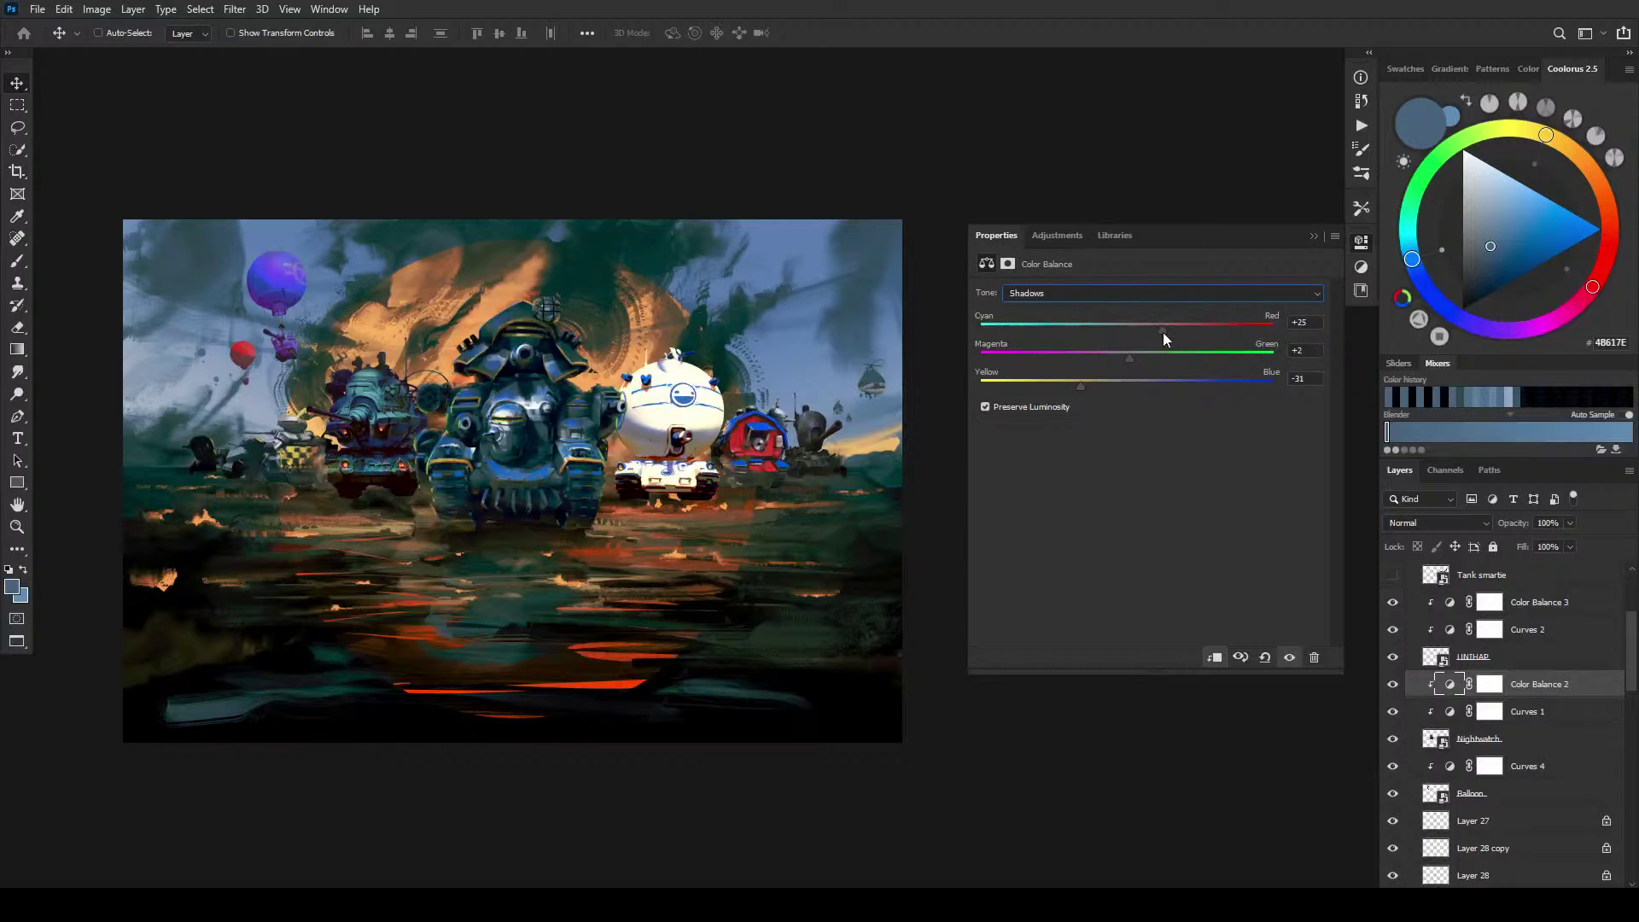
Step: Examine what Layers 21, 23 and 22 beneath the tanks contain, toggling the visibility of Layers 21 and 23
click(1535, 601)
scroll(1634, 636, up, 1)
scroll(1635, 636, up, 3)
scroll(1632, 606, down, 1)
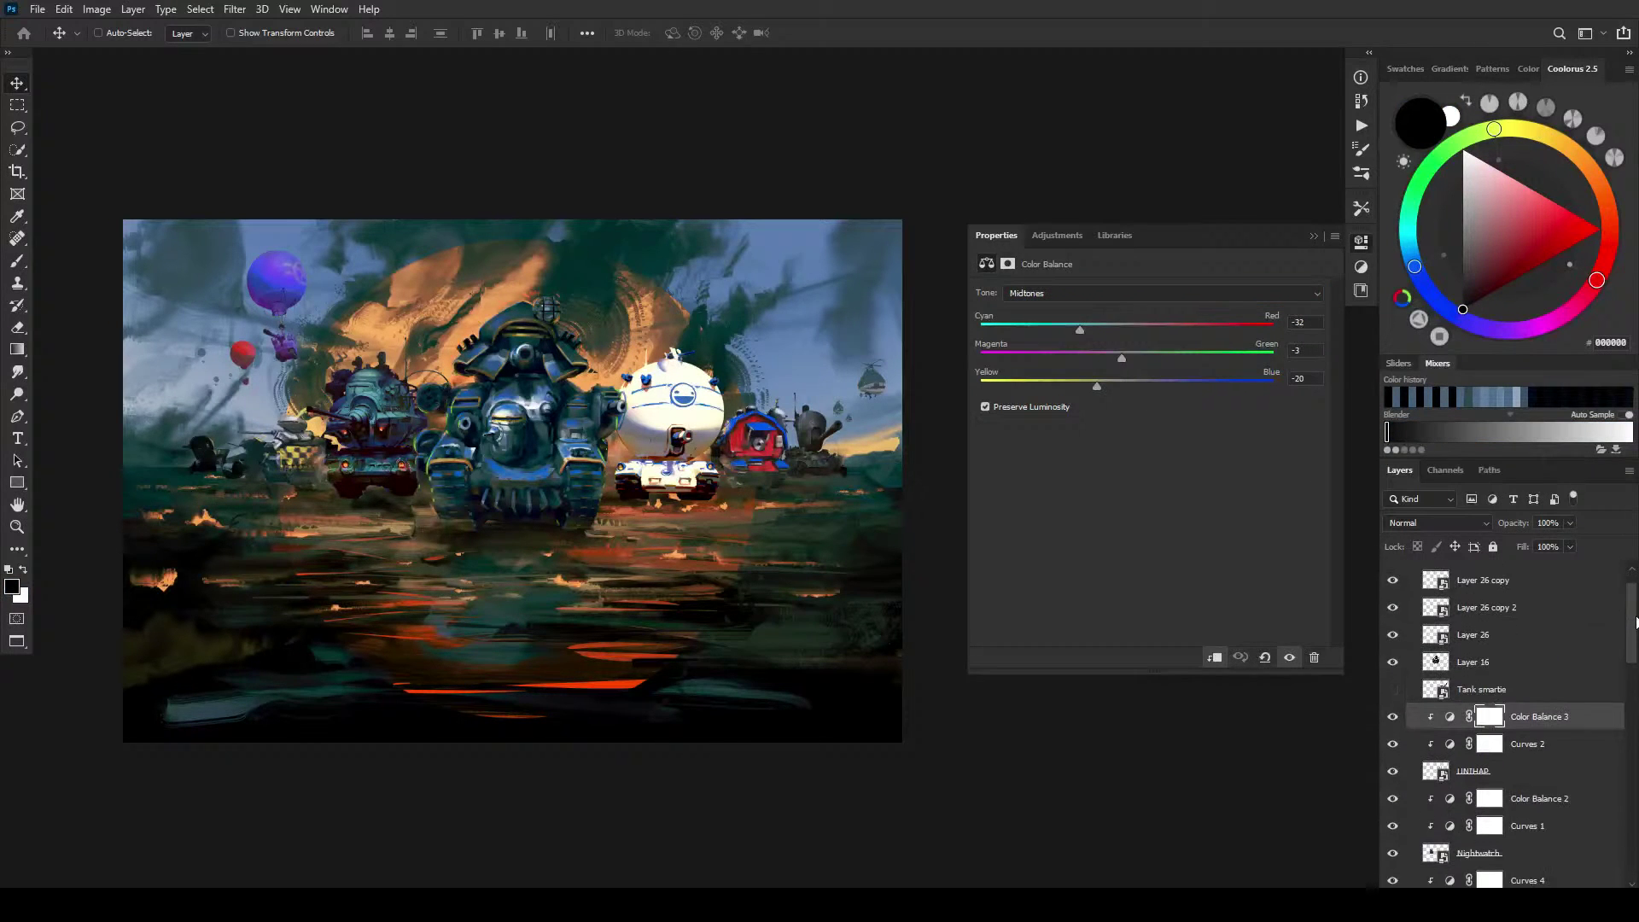
scroll(1615, 604, up, 1)
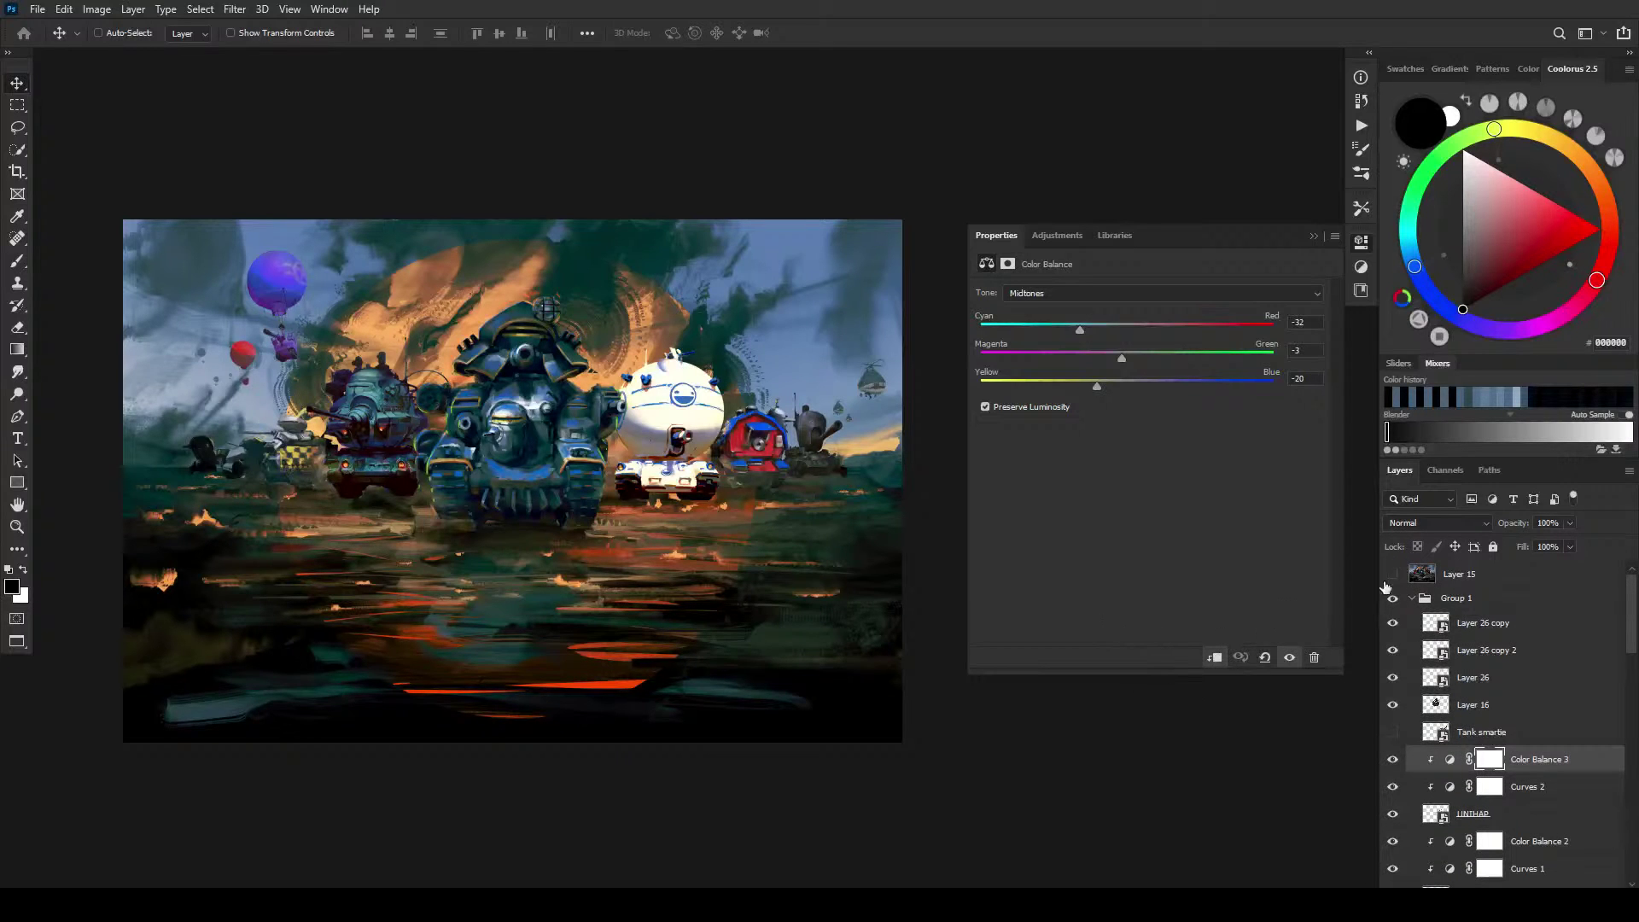
scroll(1630, 643, down, 5)
scroll(1569, 722, down, 3)
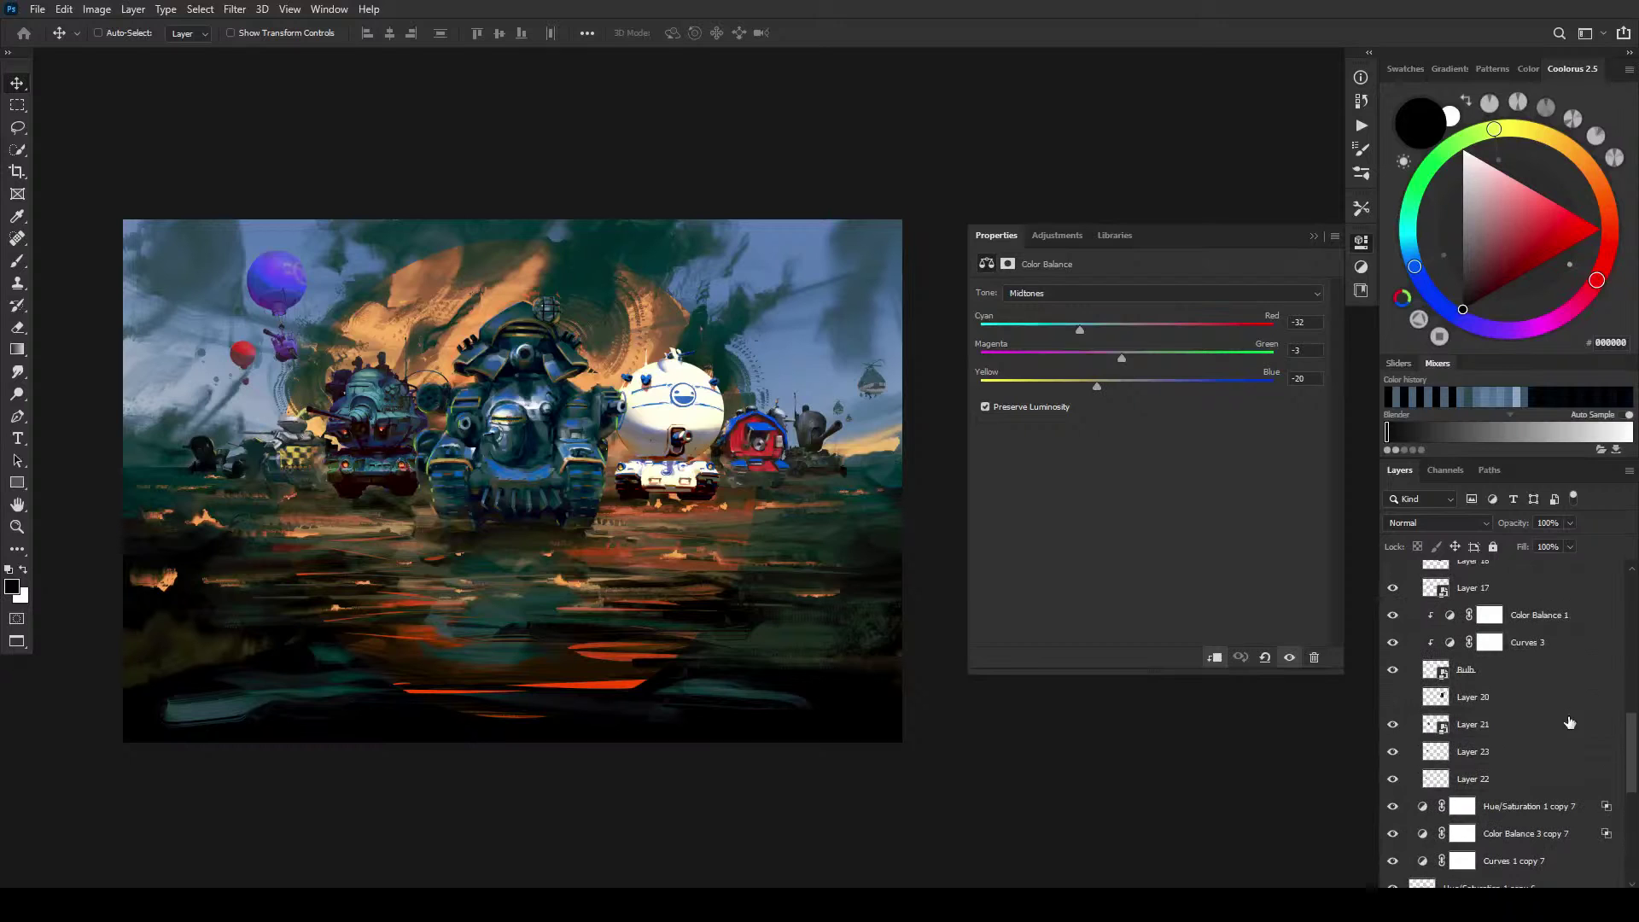
click(1392, 724)
click(1392, 724)
click(1465, 733)
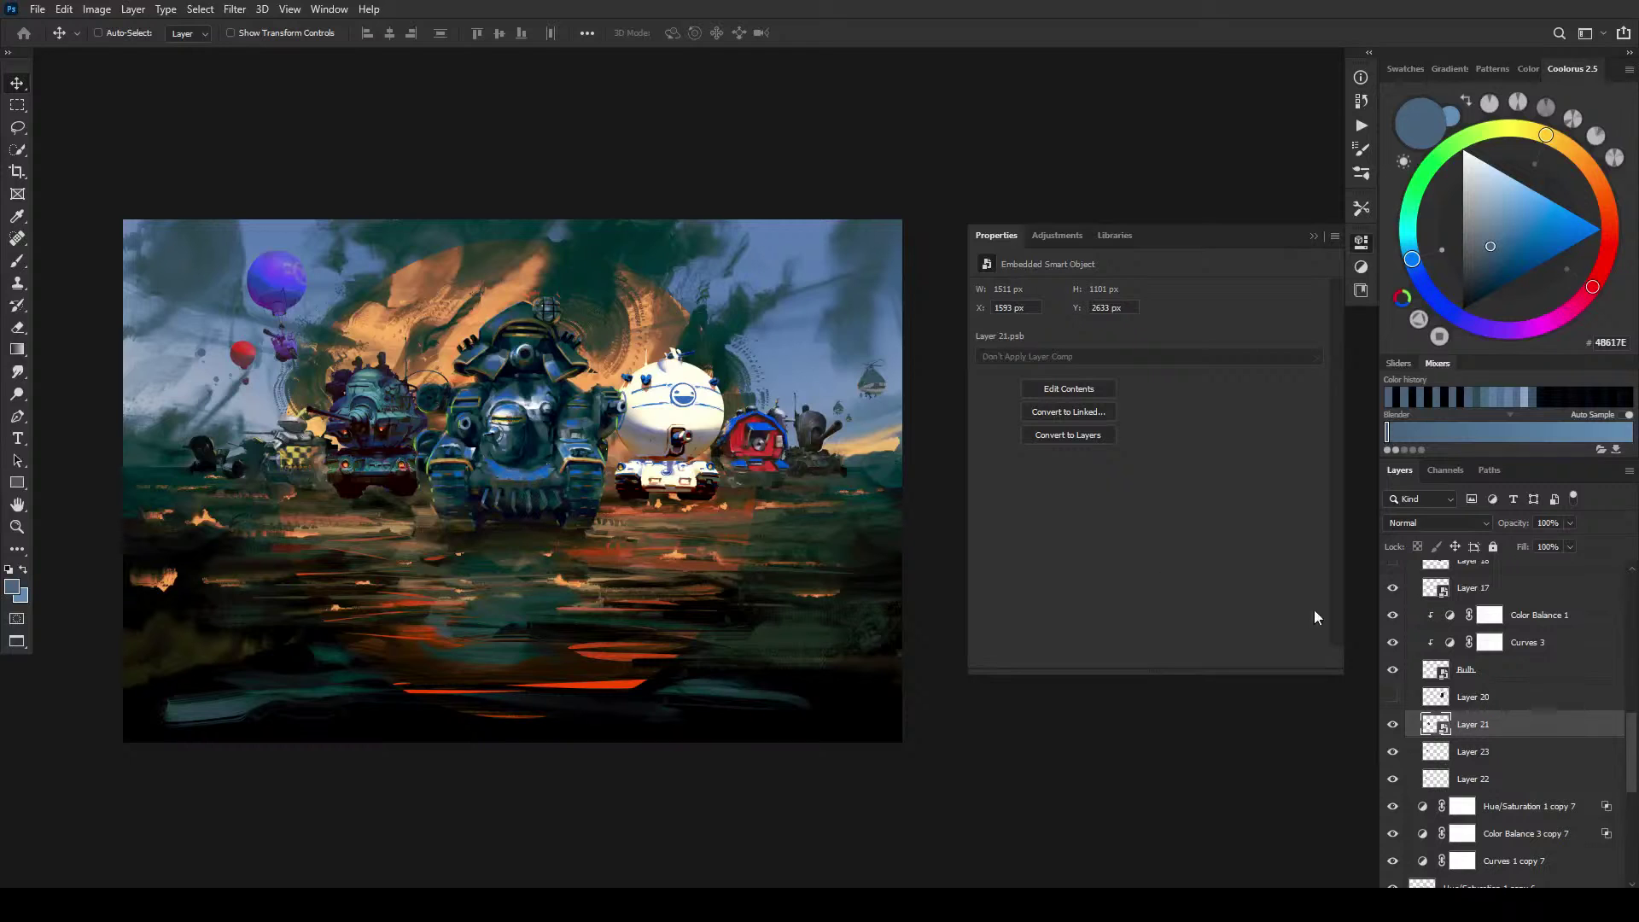
click(1502, 755)
click(1392, 751)
click(1392, 751)
click(1428, 781)
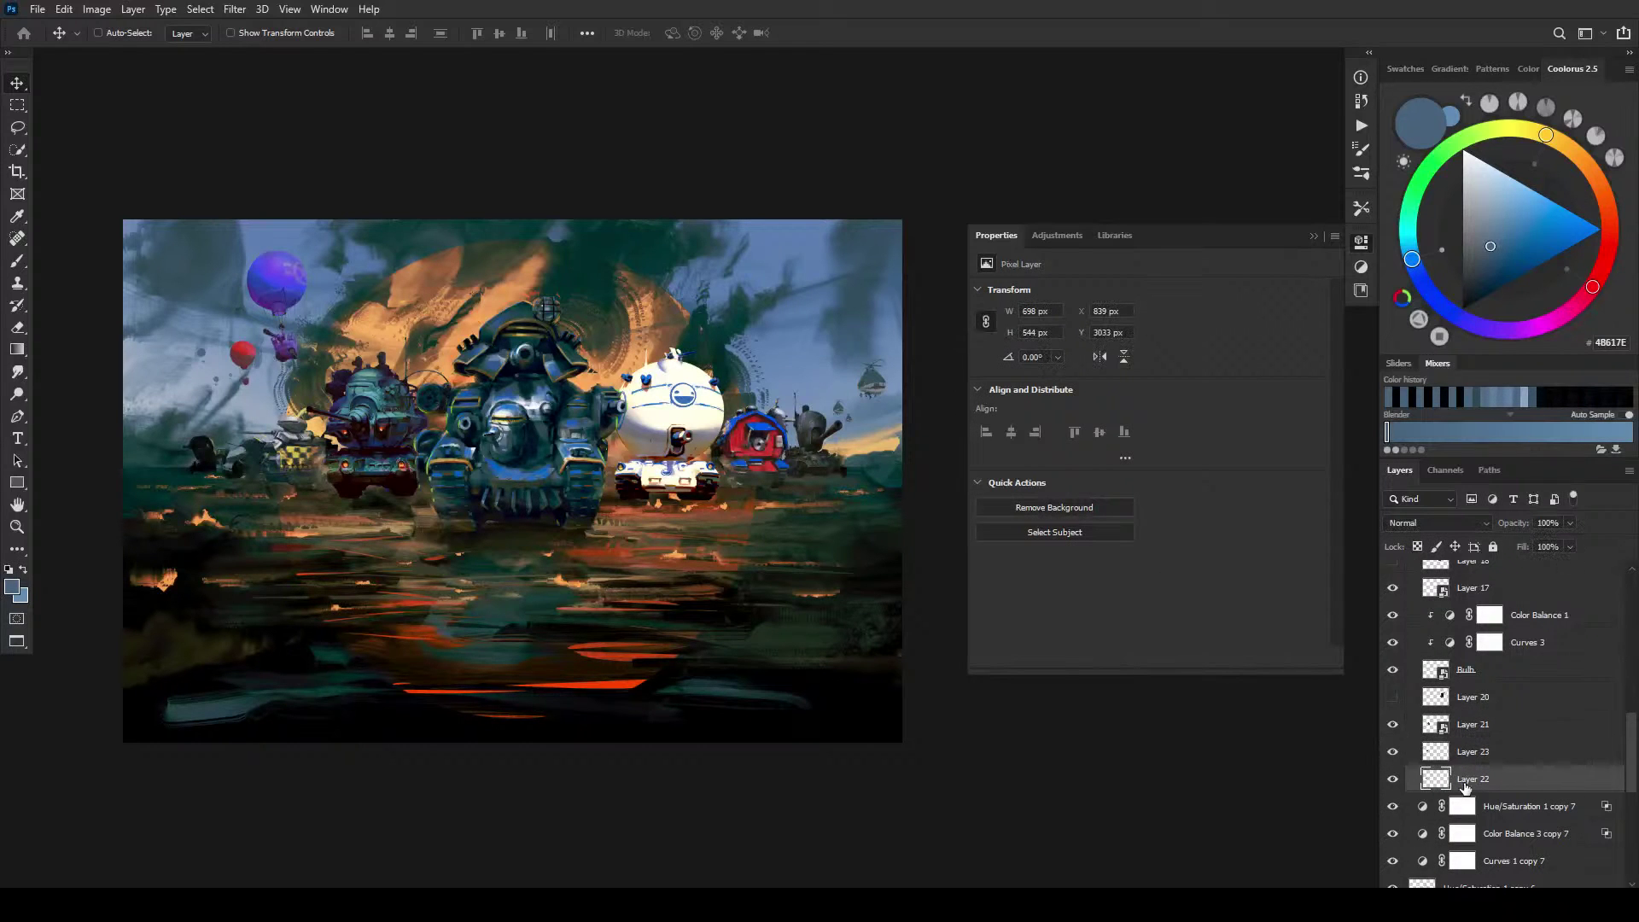
Step: Create a new layer above Layer 23 and name it BLEND
click(1464, 758)
key(ctrl+shift+alt+n)
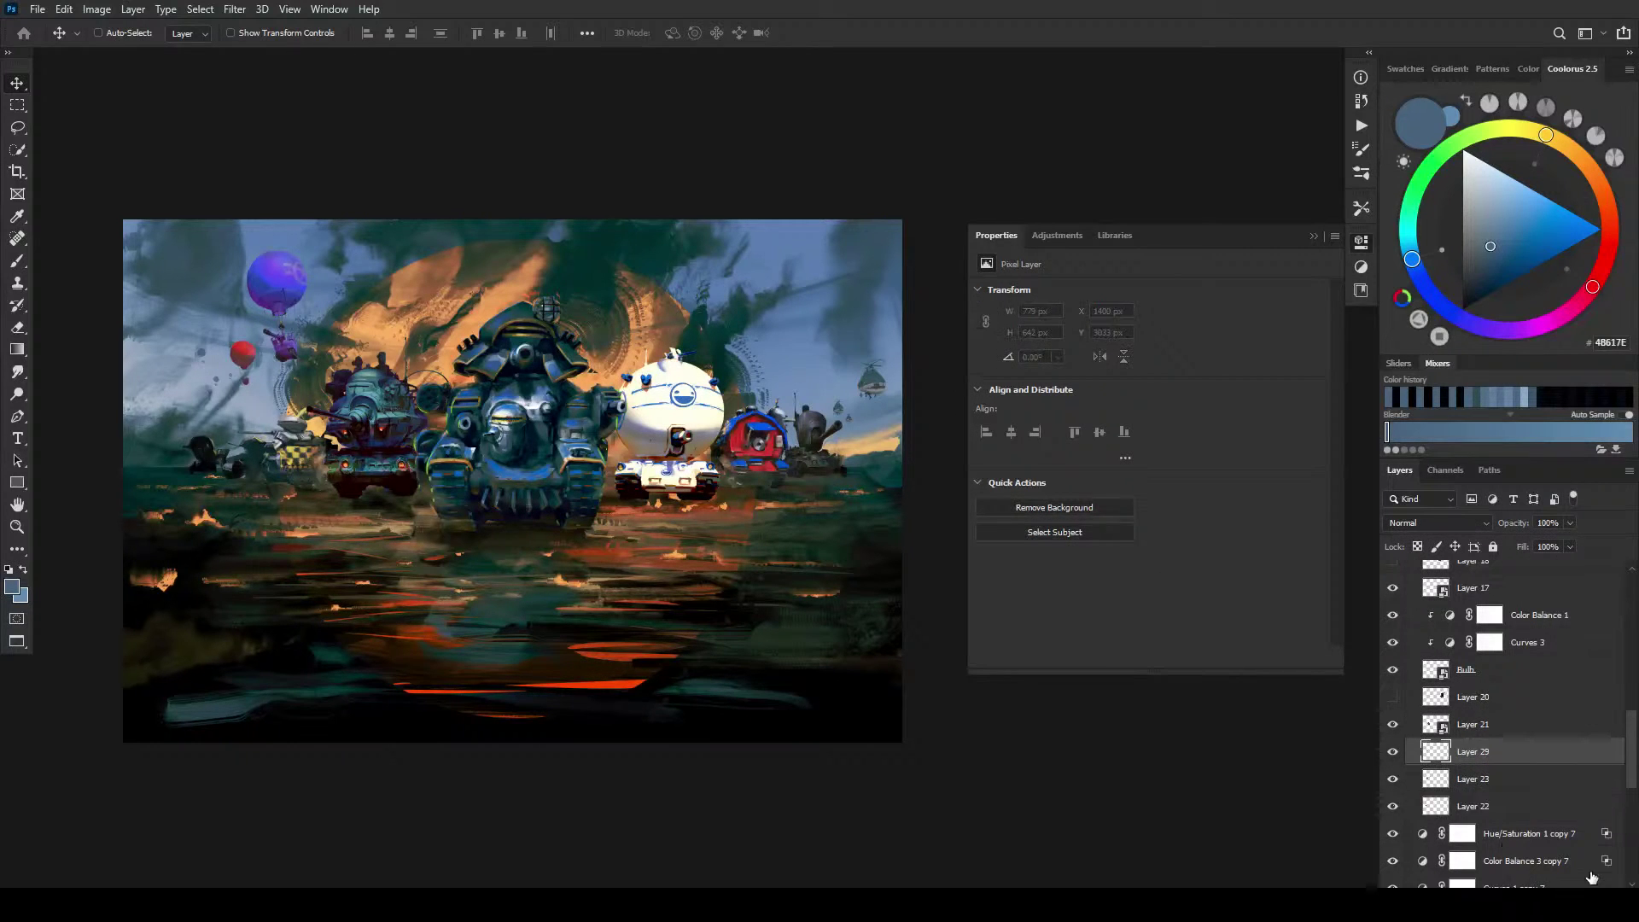
double_click(1474, 750)
text(BlEND)
key(Return)
Step: Choose the near-black green 151914 as the foreground color for the ground shading
key(r)
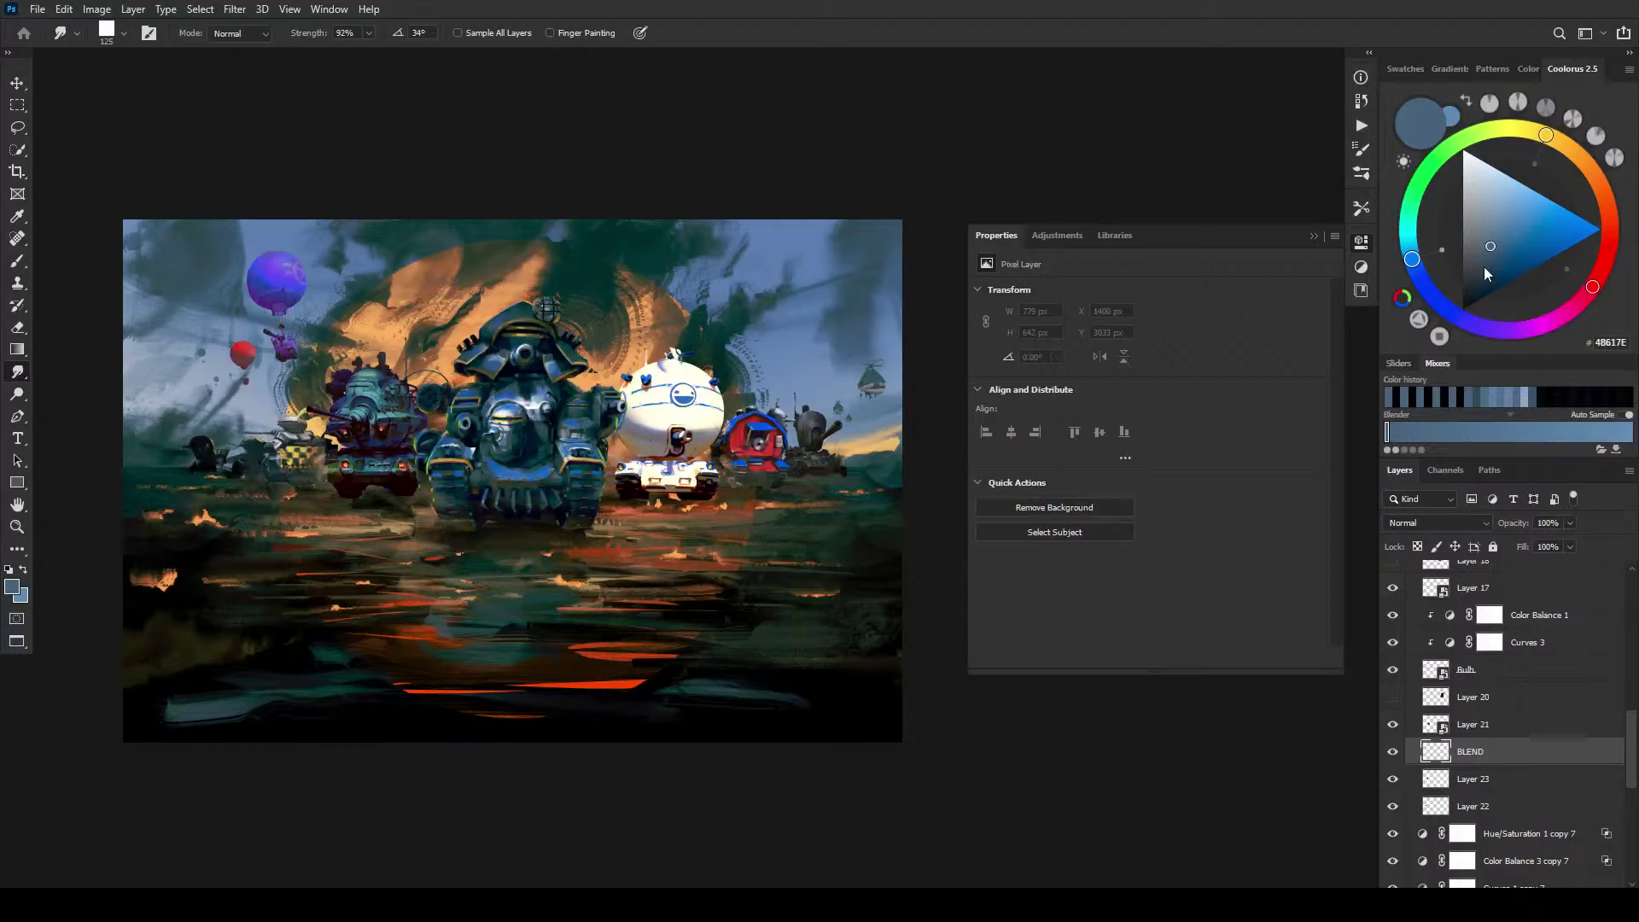
drag(1486, 273, 1466, 294)
drag(1421, 188, 1471, 152)
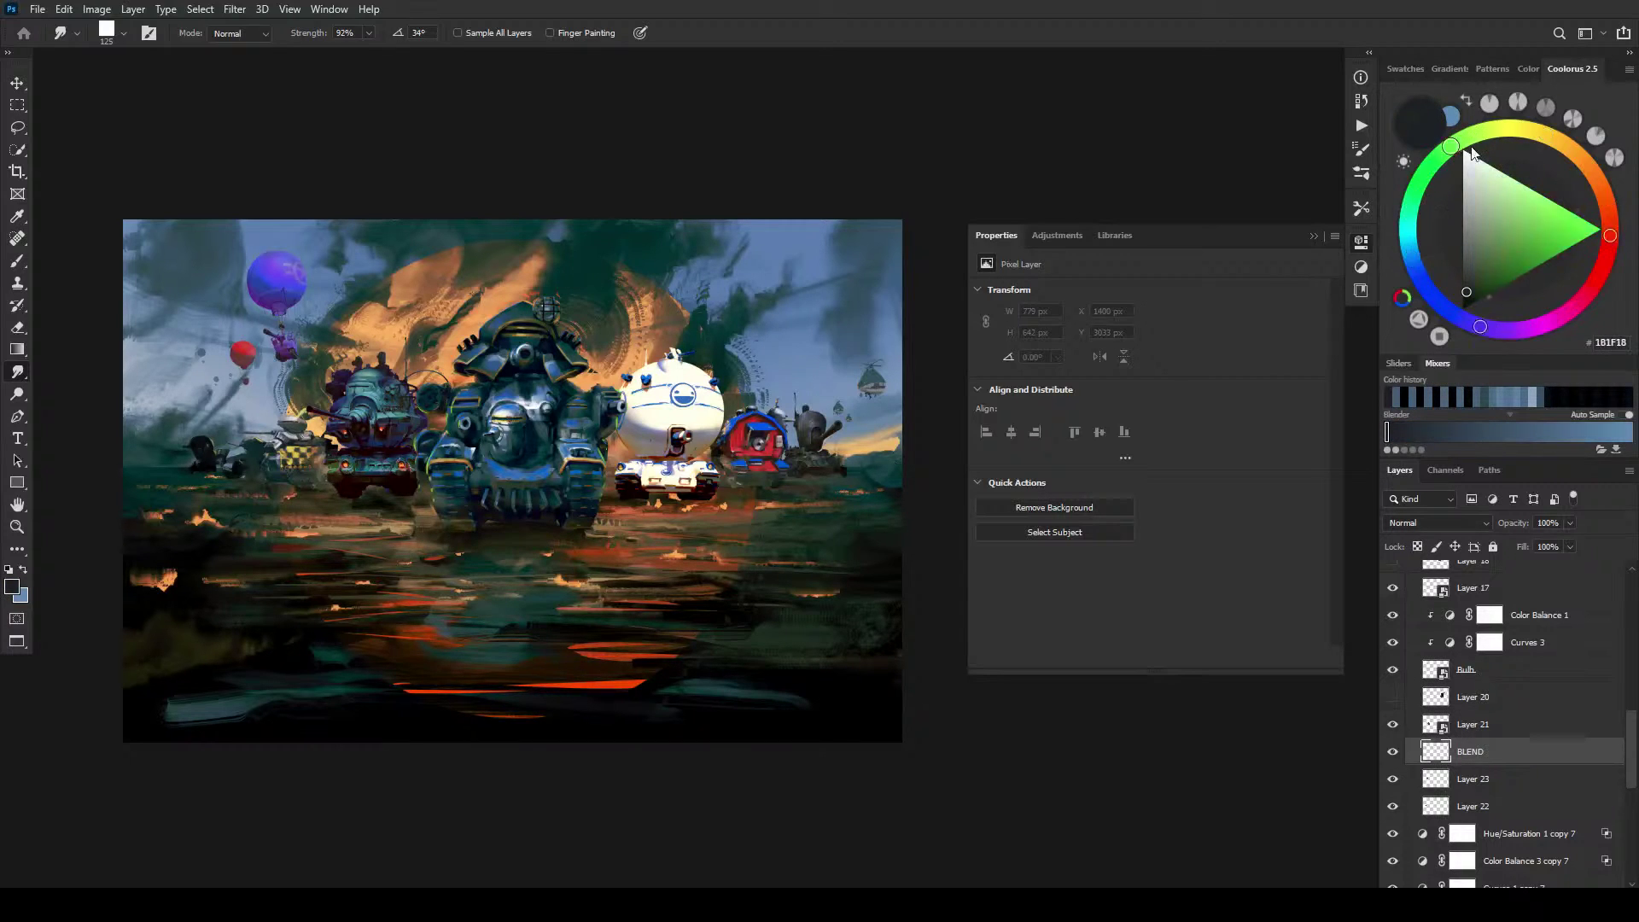
drag(1474, 285, 1466, 306)
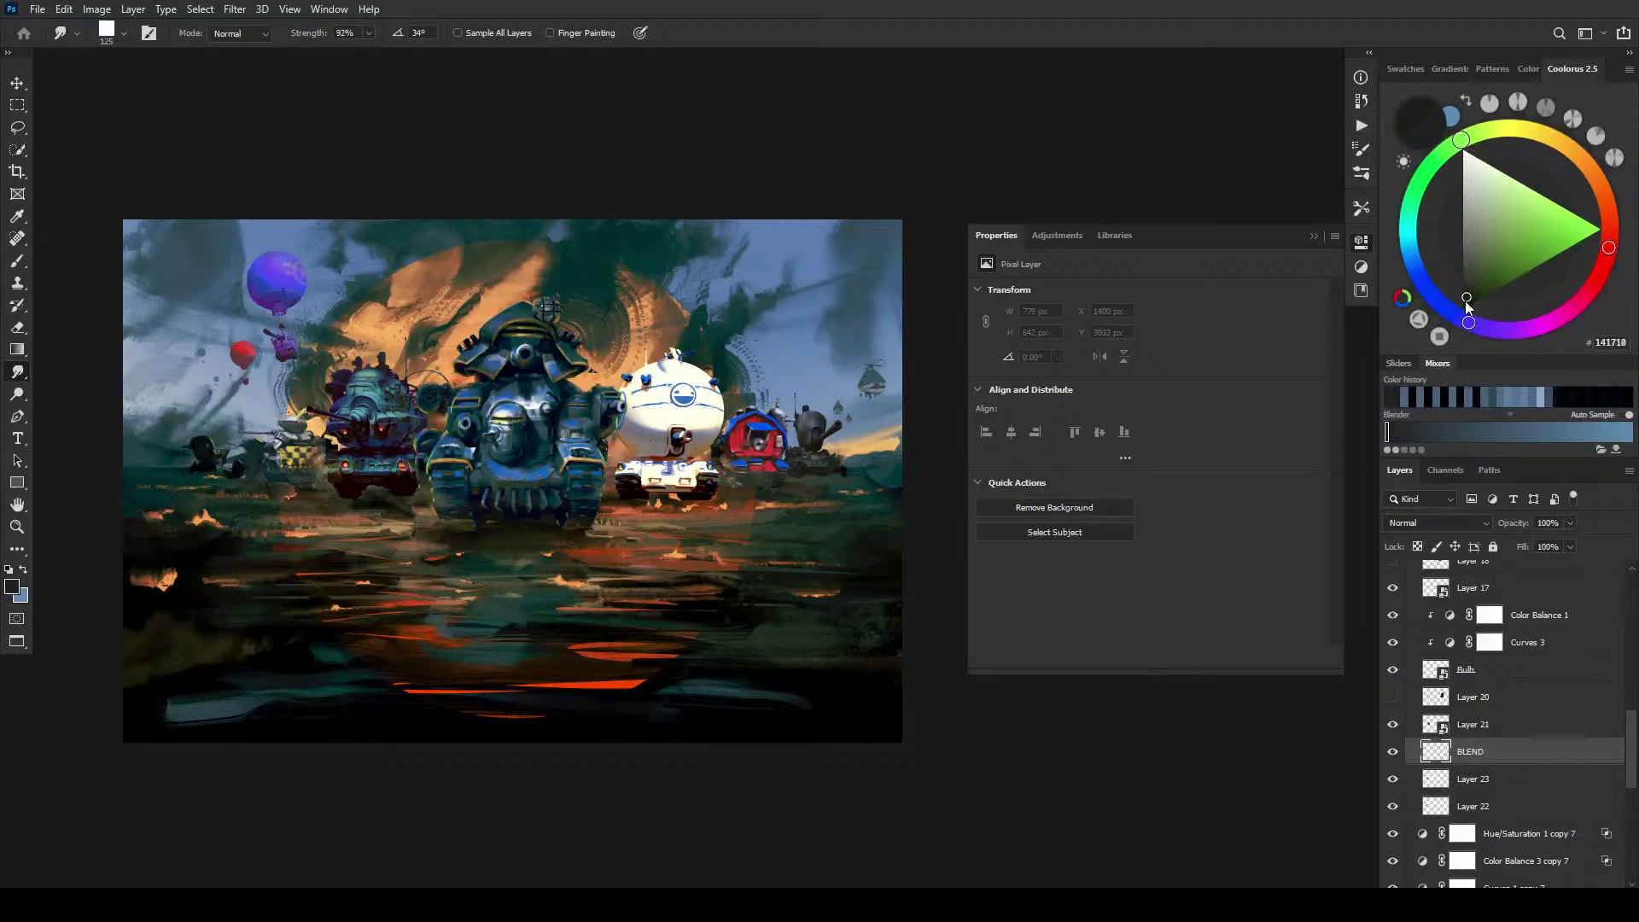
scroll(1466, 306, up, 3)
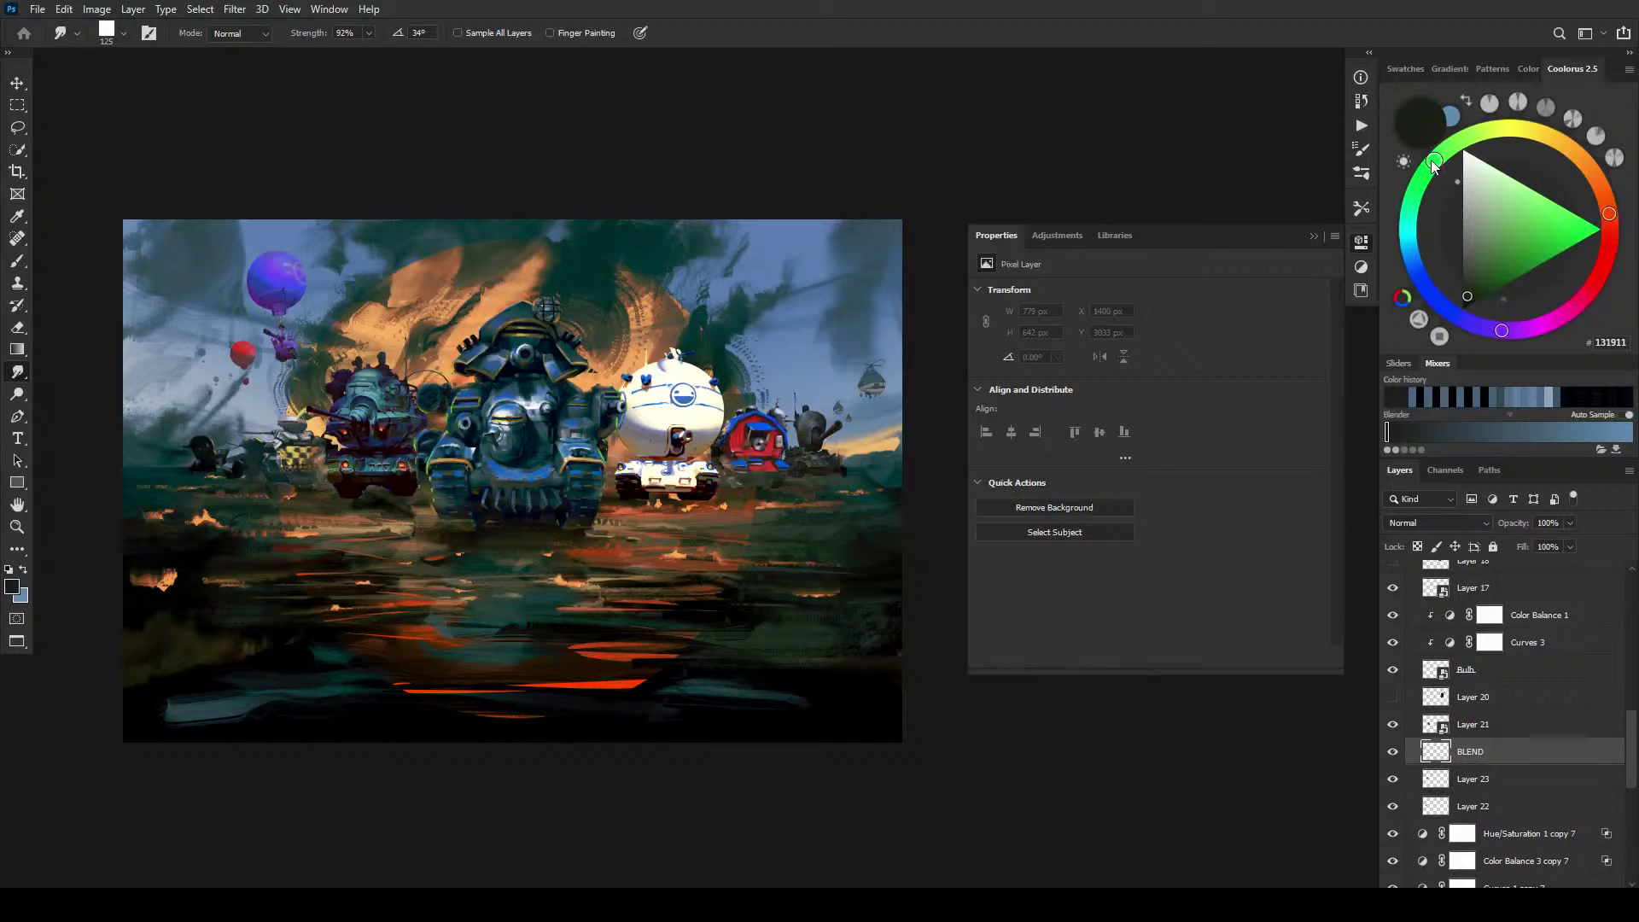
click(1463, 305)
drag(1465, 298, 1466, 295)
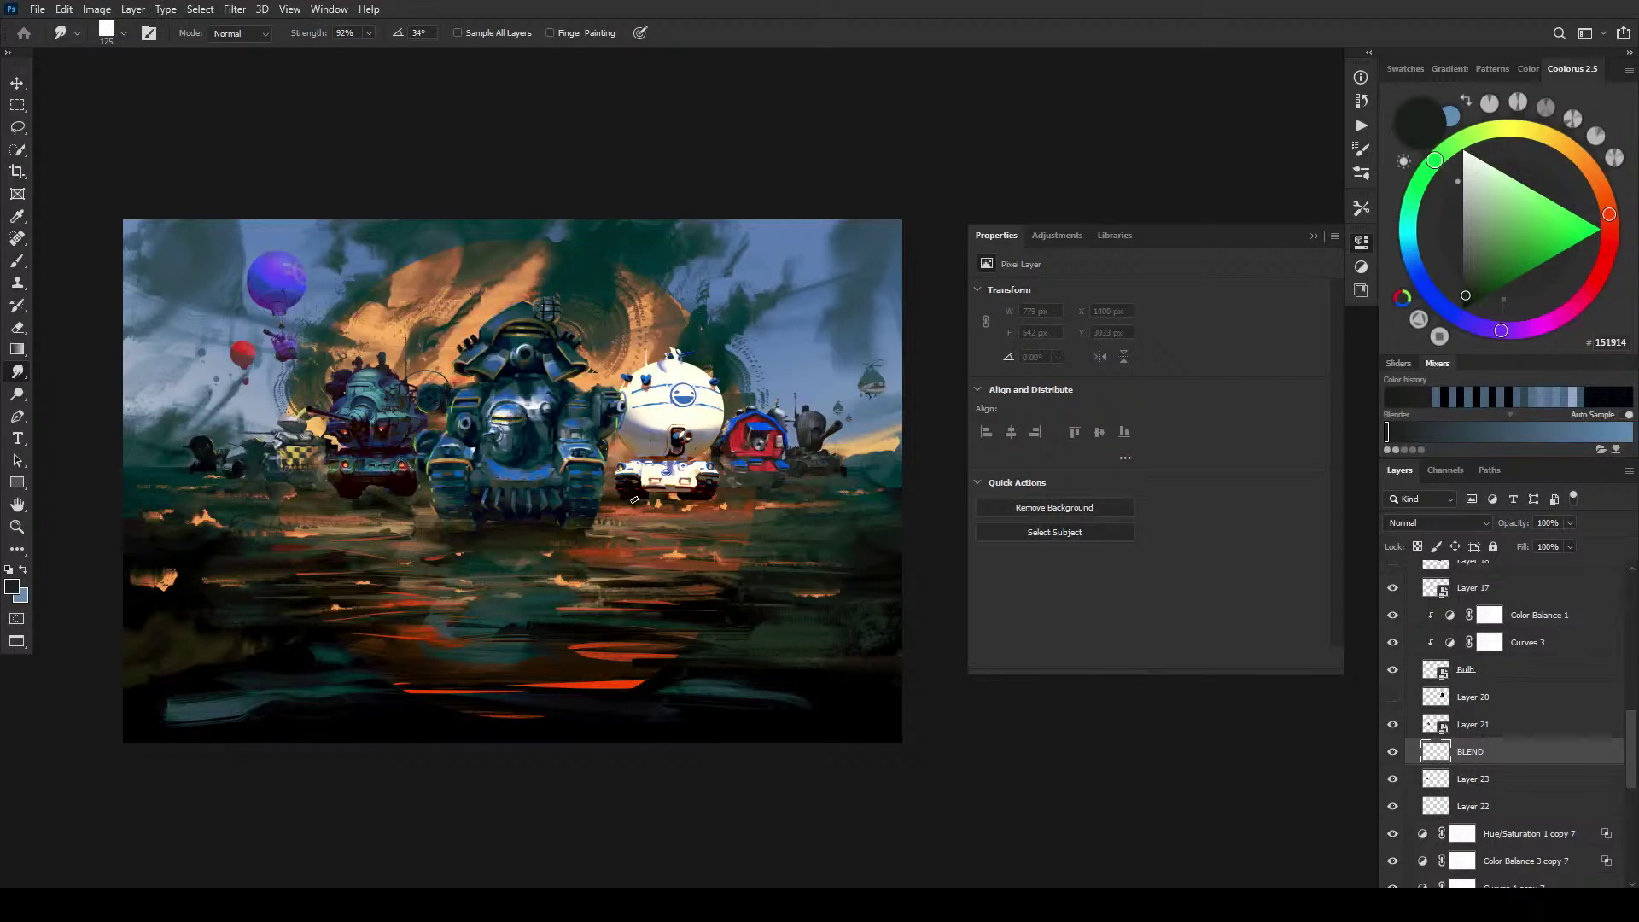
Step: Paint dark ground shadows beneath the white, central and Nightwatch tanks on the BLEND layer, darkening the color to 0A0E09
drag(638, 501, 741, 506)
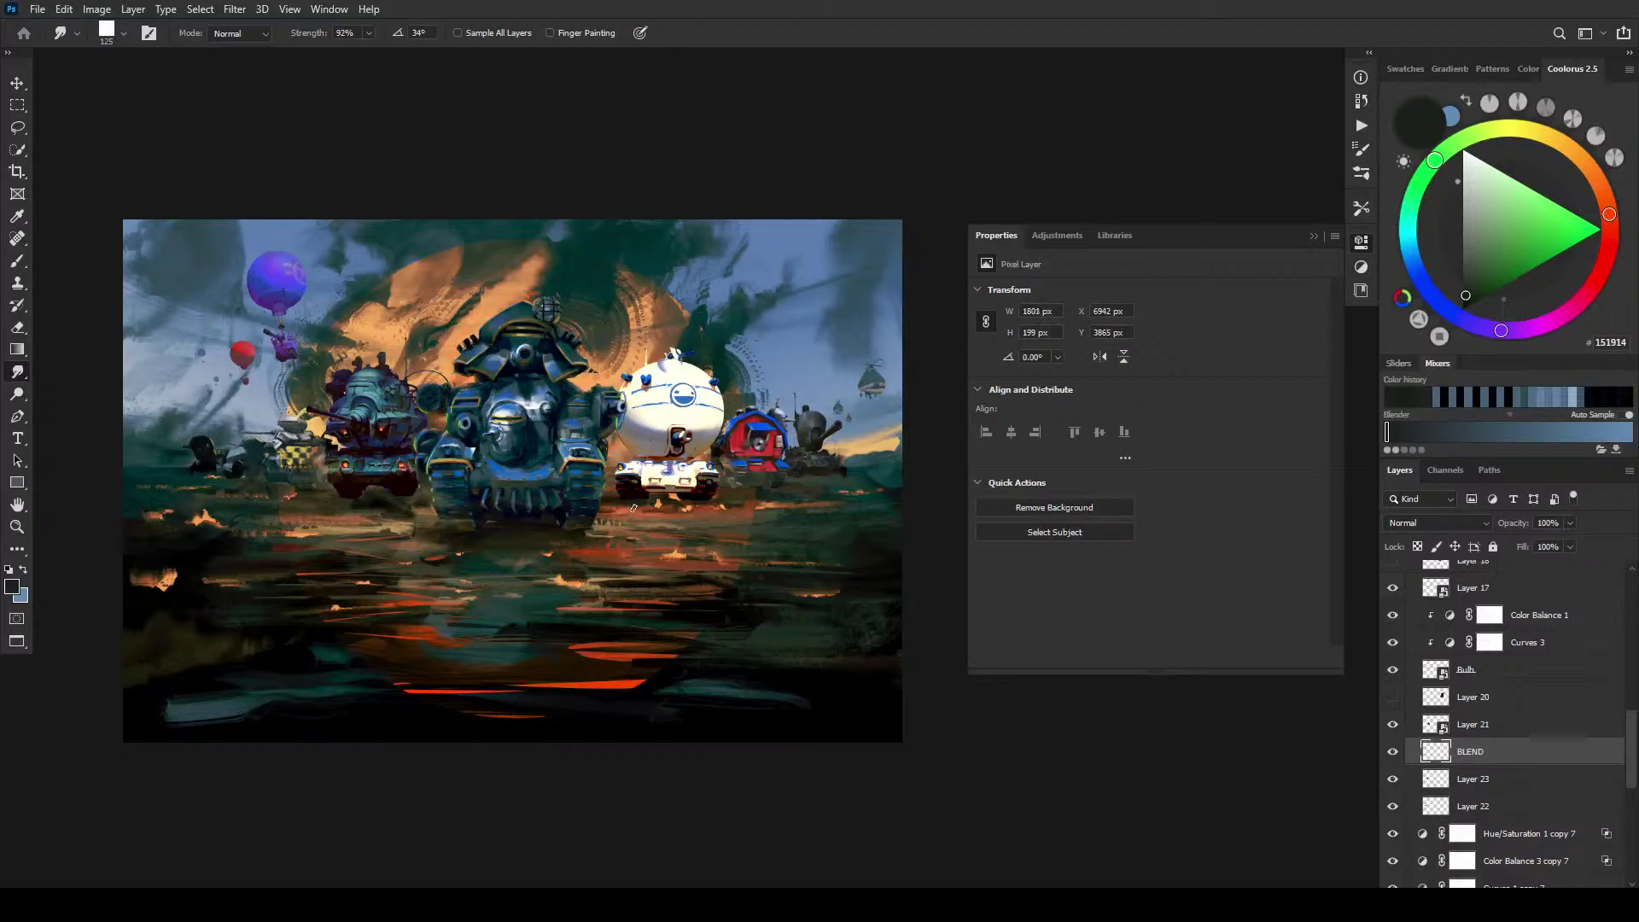
mouse_move(633, 507)
mouse_down()
mouse_move(583, 484)
mouse_move(440, 484)
mouse_move(400, 501)
mouse_up()
drag(1465, 297, 1467, 301)
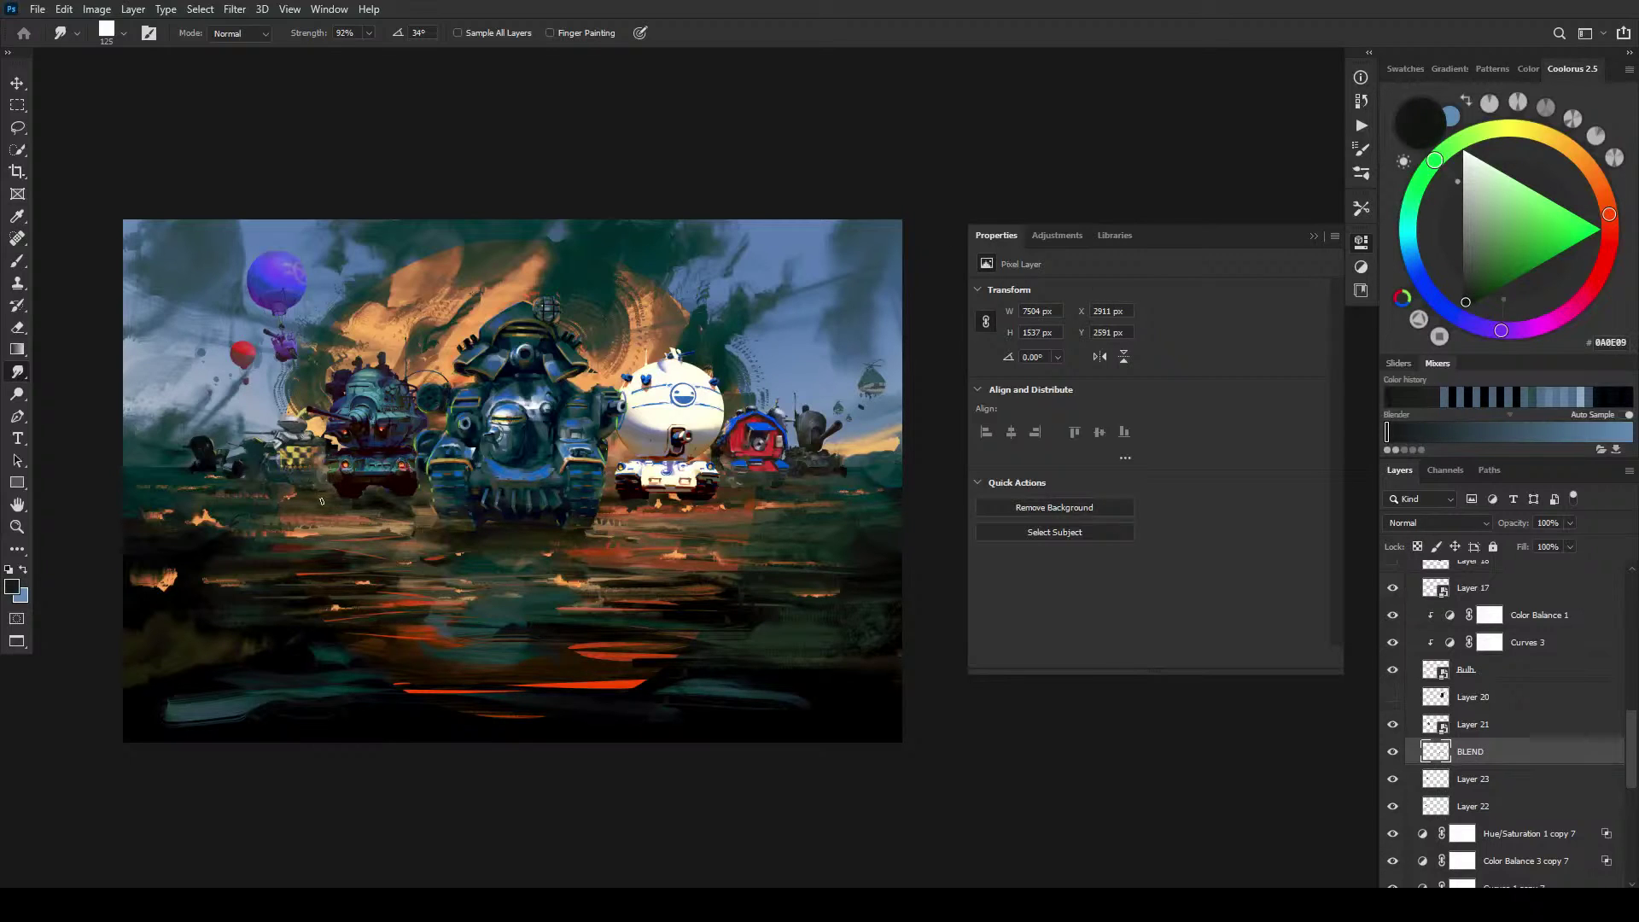
drag(352, 502, 339, 500)
scroll(409, 516, up, 2)
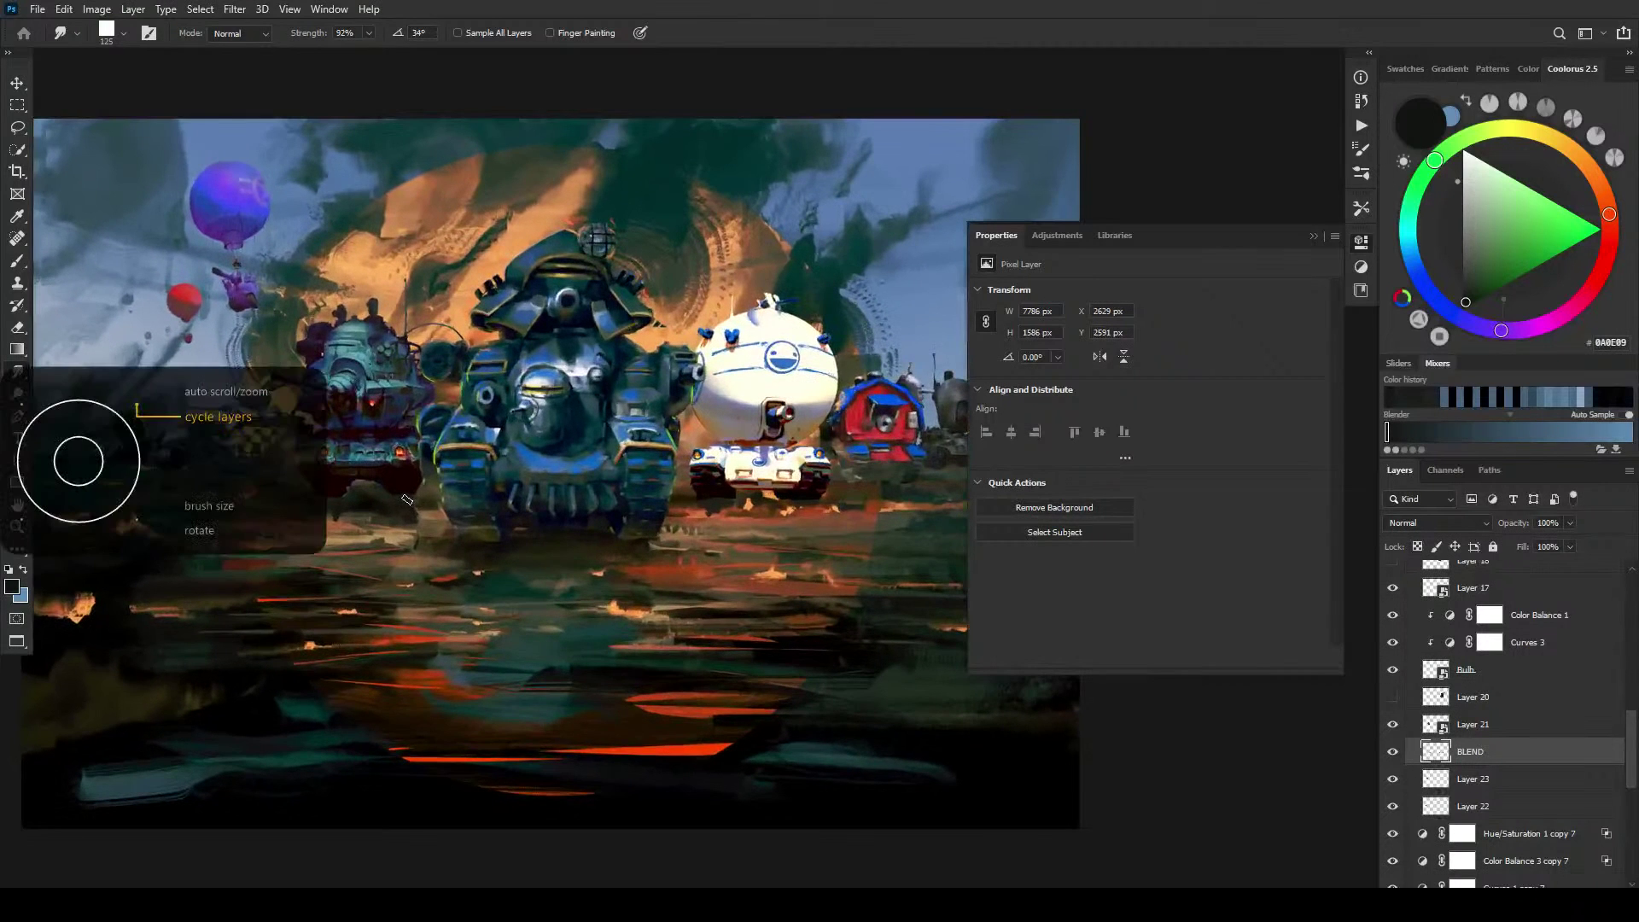
drag(406, 501, 401, 507)
Step: Extend the dark ground shading from beneath the Nightwatch tank toward the far-left tanks, varying the brush size
key(bracketright)
key(bracketright)
key(bracketright)
key(bracketright)
key(bracketright)
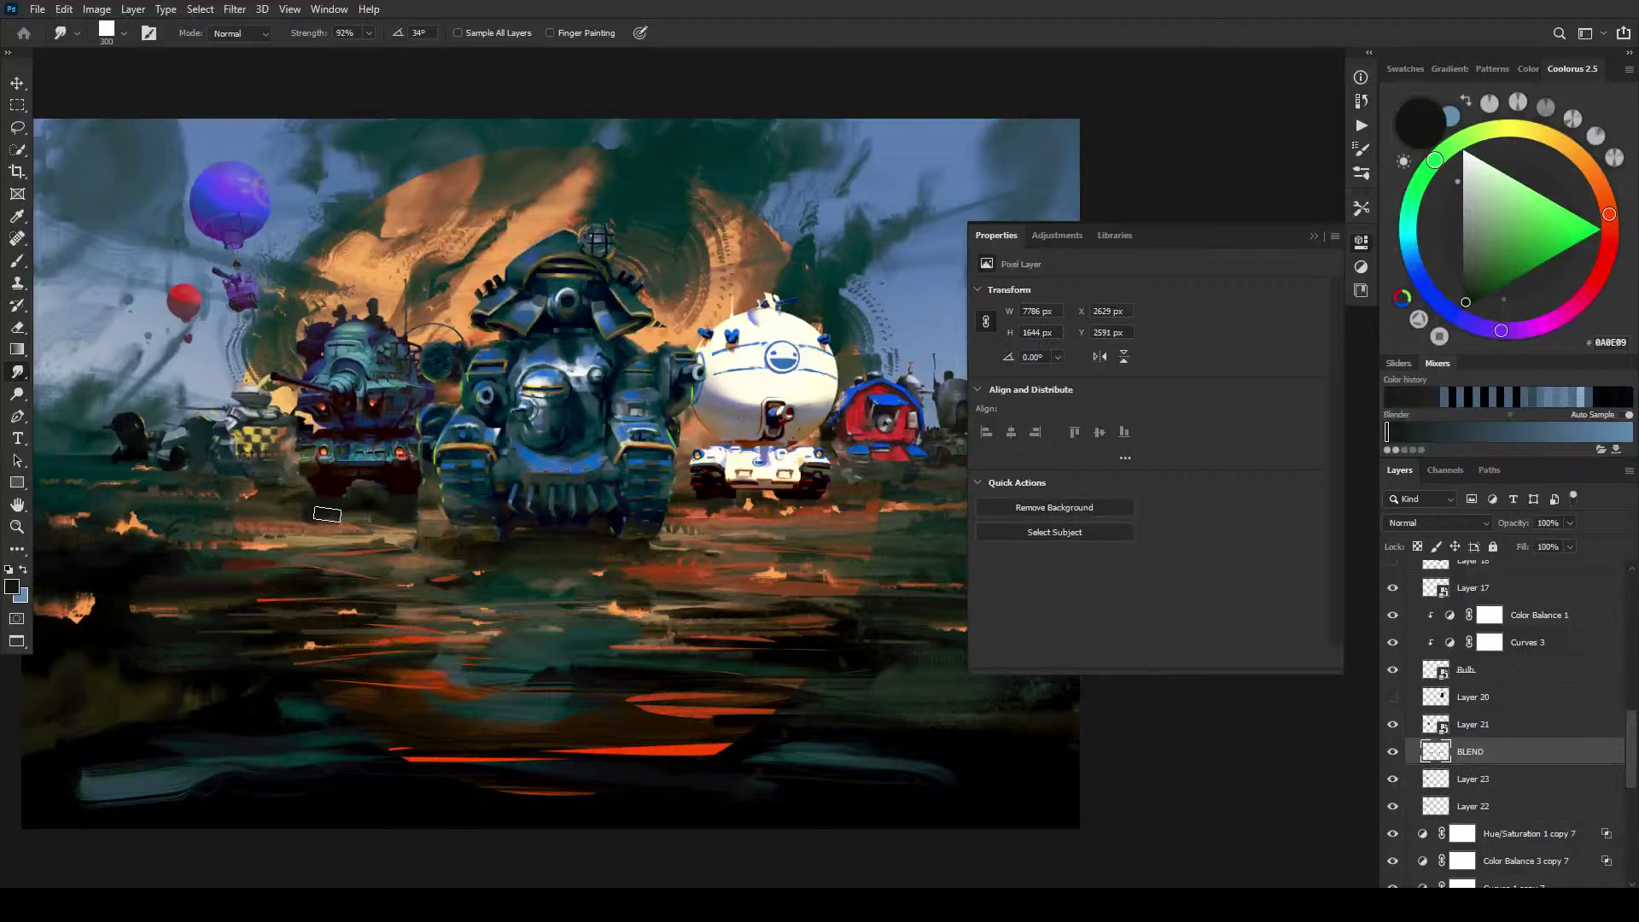
mouse_move(375, 515)
mouse_down()
mouse_move(318, 524)
mouse_move(374, 539)
mouse_move(320, 538)
mouse_move(309, 572)
mouse_move(253, 590)
mouse_move(304, 553)
mouse_move(376, 547)
mouse_move(288, 579)
mouse_move(199, 476)
mouse_up()
key(bracketleft)
key(bracketleft)
key(bracketleft)
key(bracketleft)
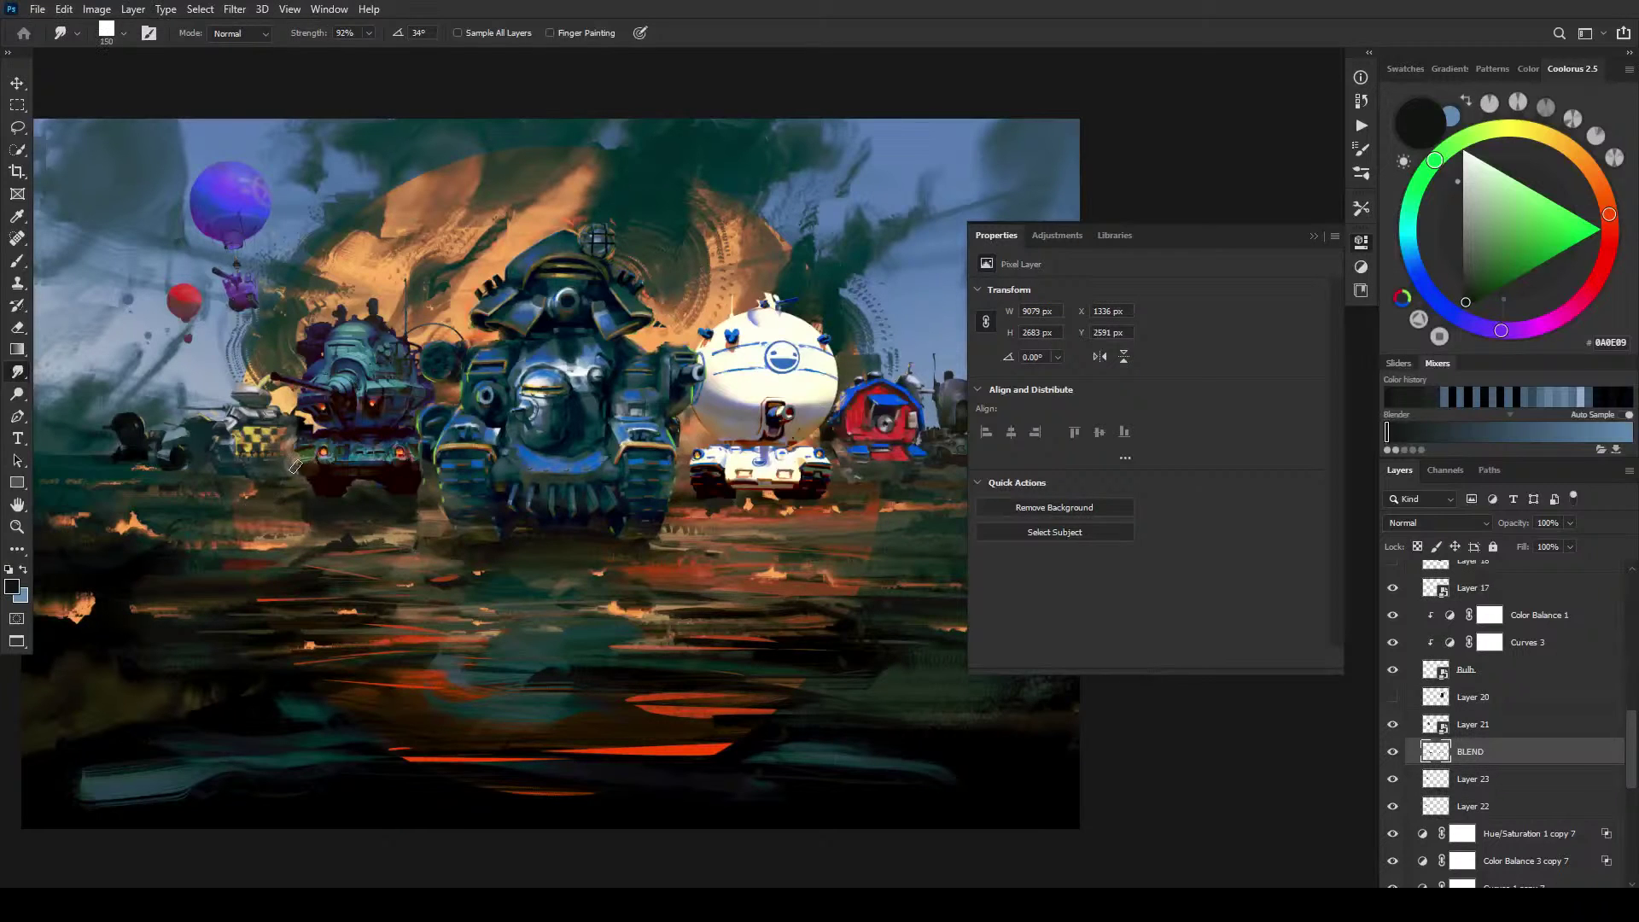
key(bracketright)
key(bracketright)
key(bracketright)
key(bracketright)
key(bracketright)
key(bracketleft)
key(bracketleft)
key(bracketleft)
key(bracketleft)
key(bracketleft)
key(bracketleft)
key(bracketleft)
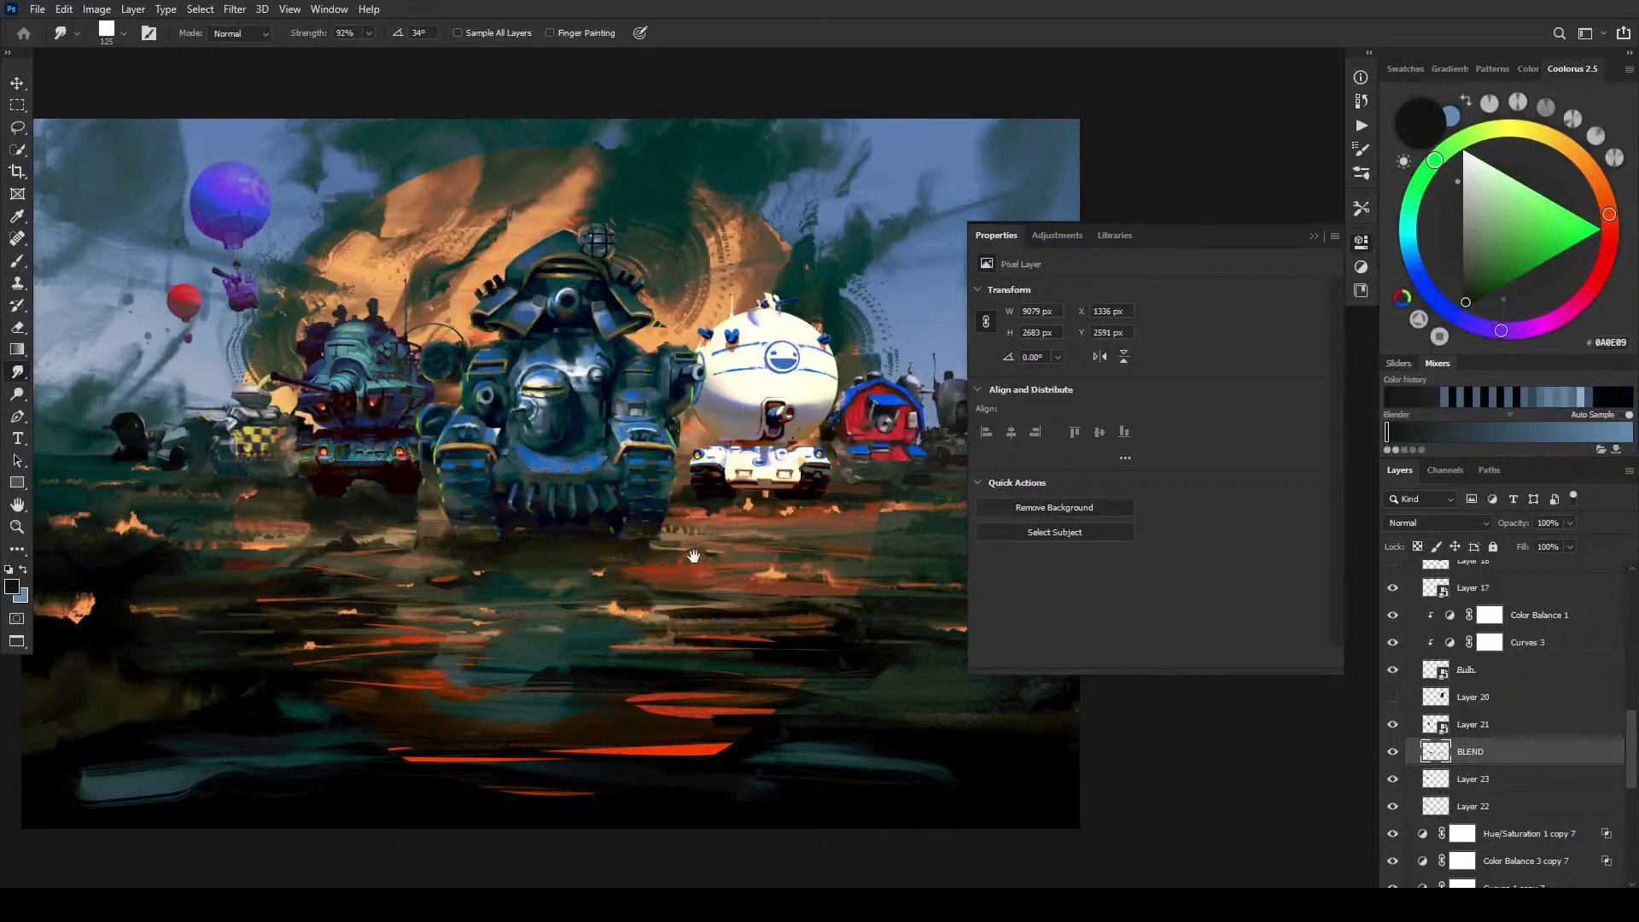
Step: Paint dark shading on the ground beside the central tank's left track with varying brush sizes
drag(694, 555, 595, 540)
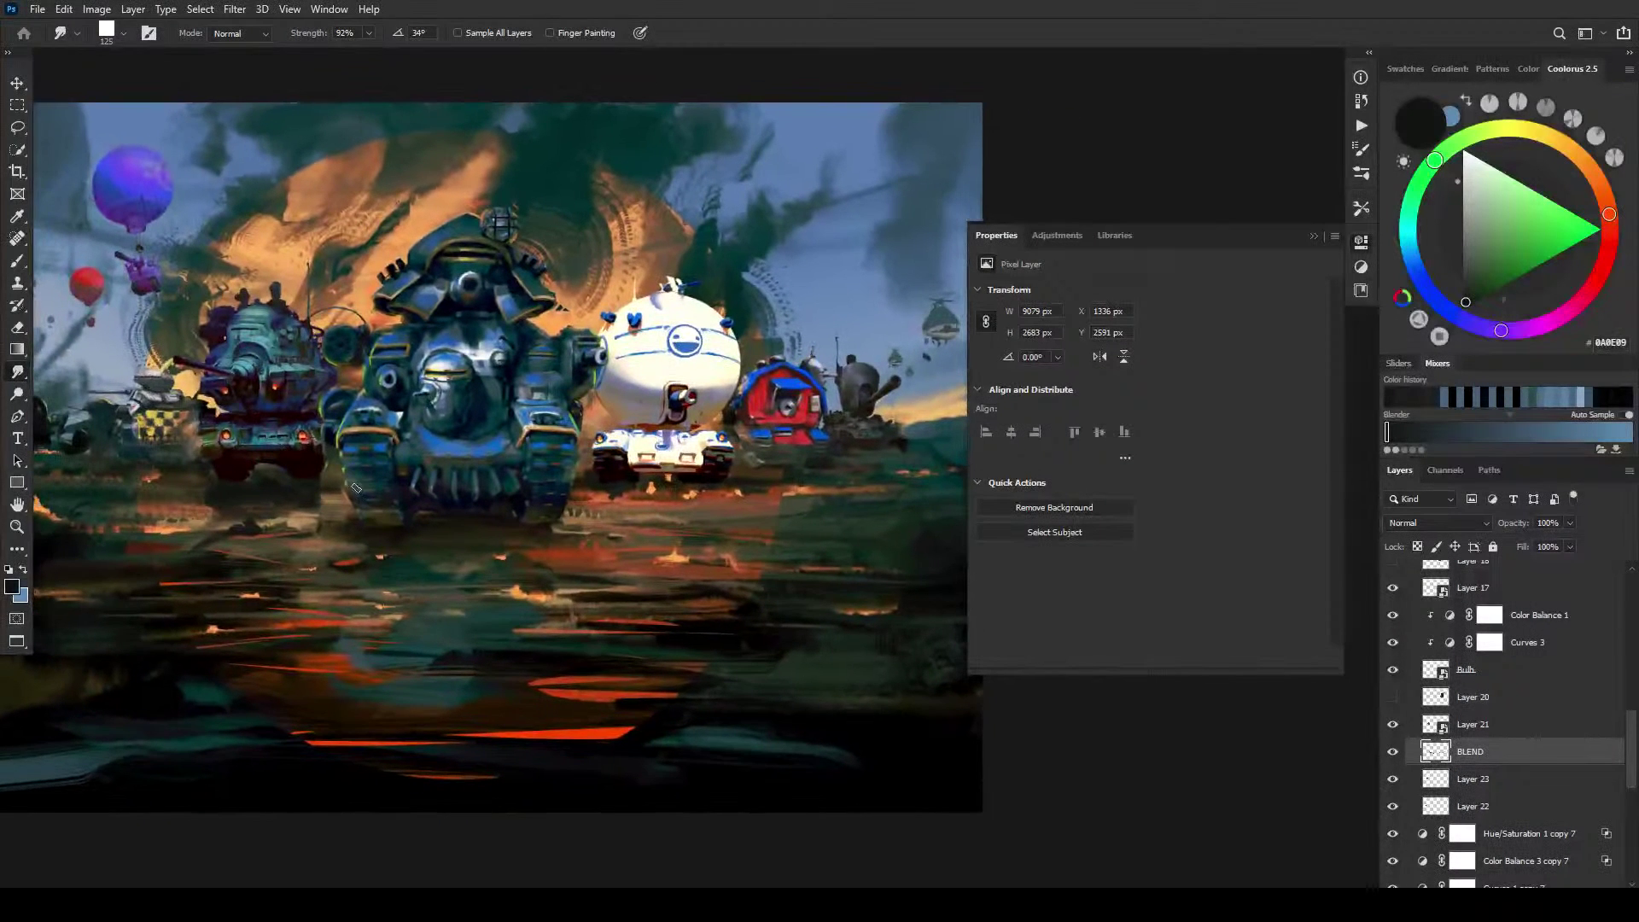
key(bracketright)
key(bracketright)
key(bracketright)
key(bracketright)
key(bracketright)
mouse_move(365, 474)
mouse_down()
mouse_move(320, 495)
mouse_move(409, 488)
mouse_move(333, 512)
mouse_up()
key(bracketleft)
key(bracketleft)
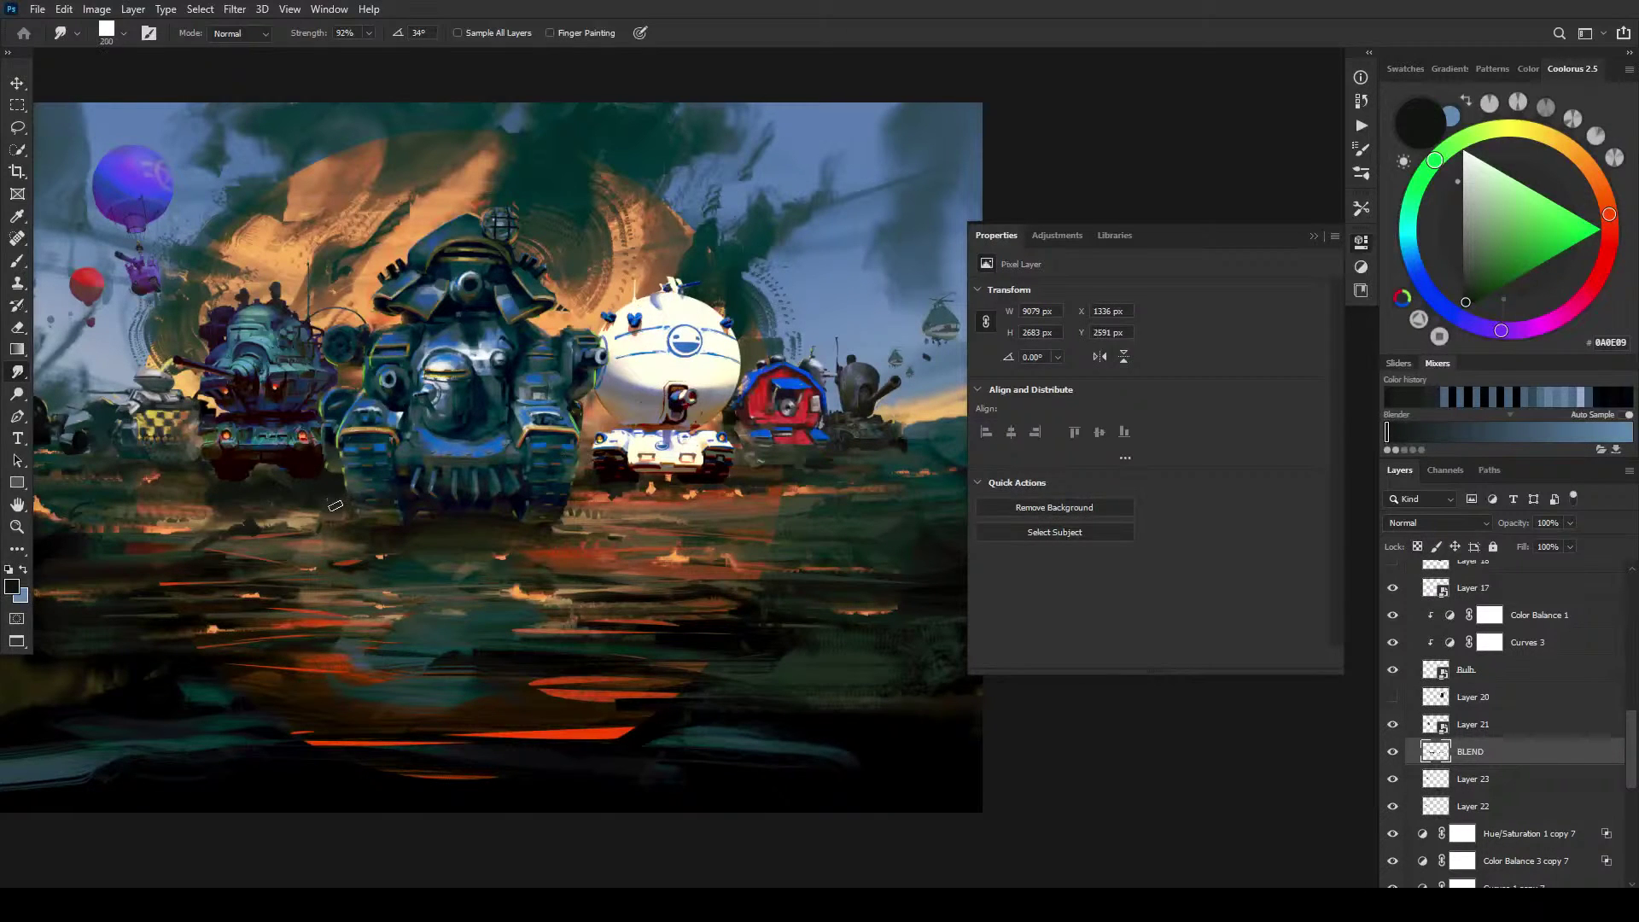
mouse_move(320, 514)
mouse_down()
mouse_move(282, 520)
mouse_move(311, 532)
mouse_move(366, 517)
mouse_up()
key(bracketleft)
key(bracketleft)
Step: Add a clipped layer above the red tank's Color Balance 1 and sample the orange of the sky for the brush
click(1534, 621)
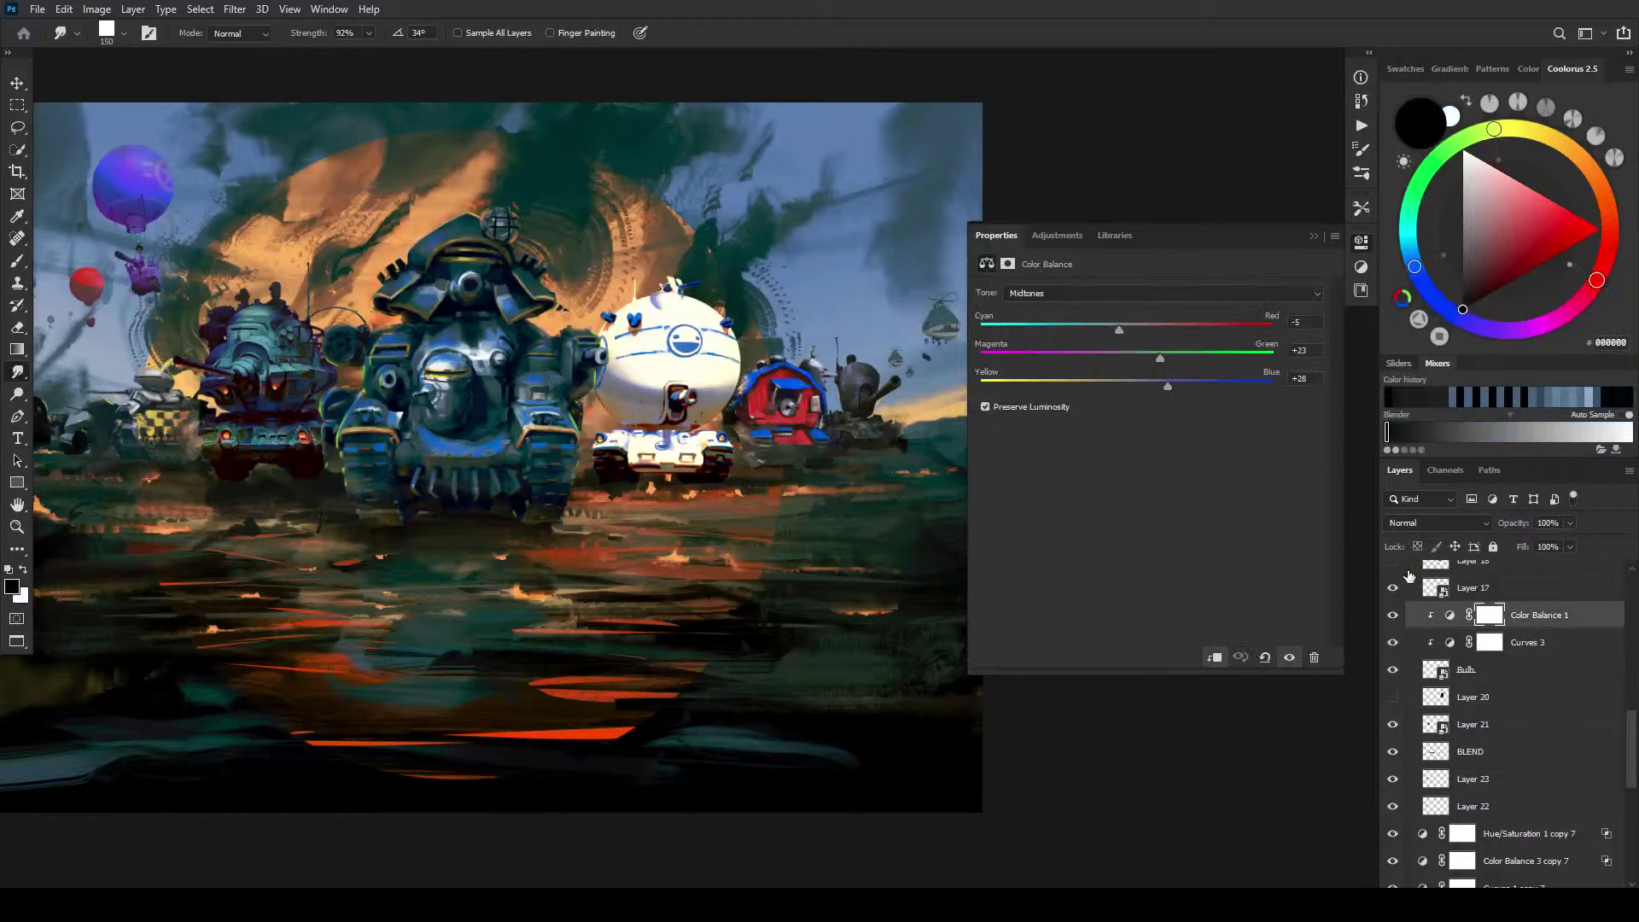
key(ctrl+shift+alt+n)
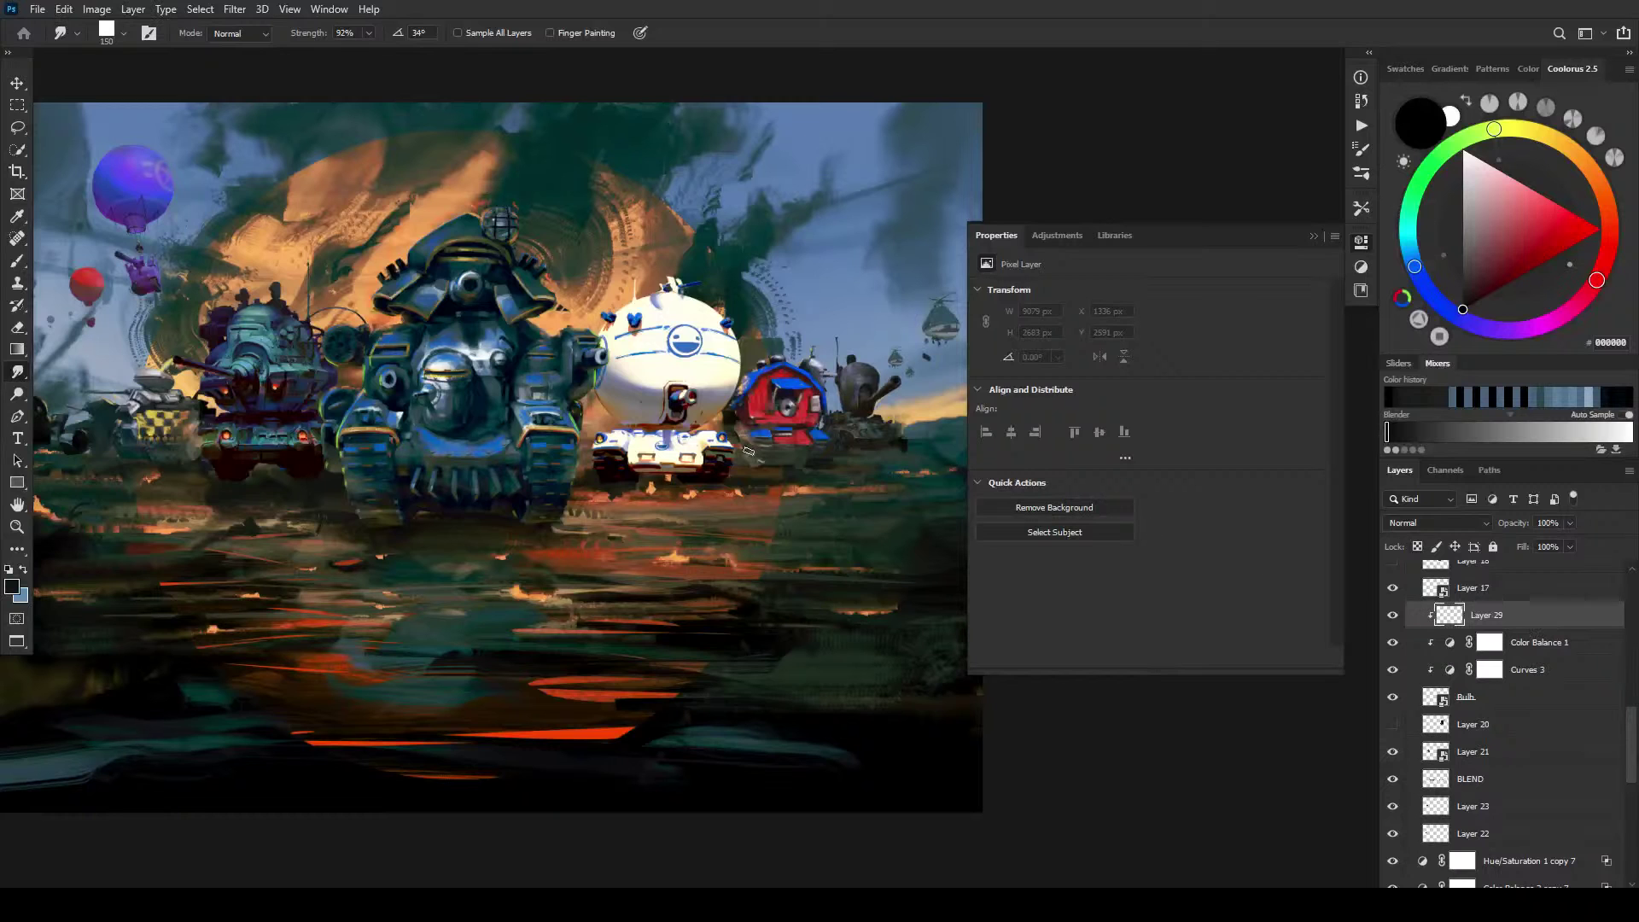
key(b)
alt+click(742, 484)
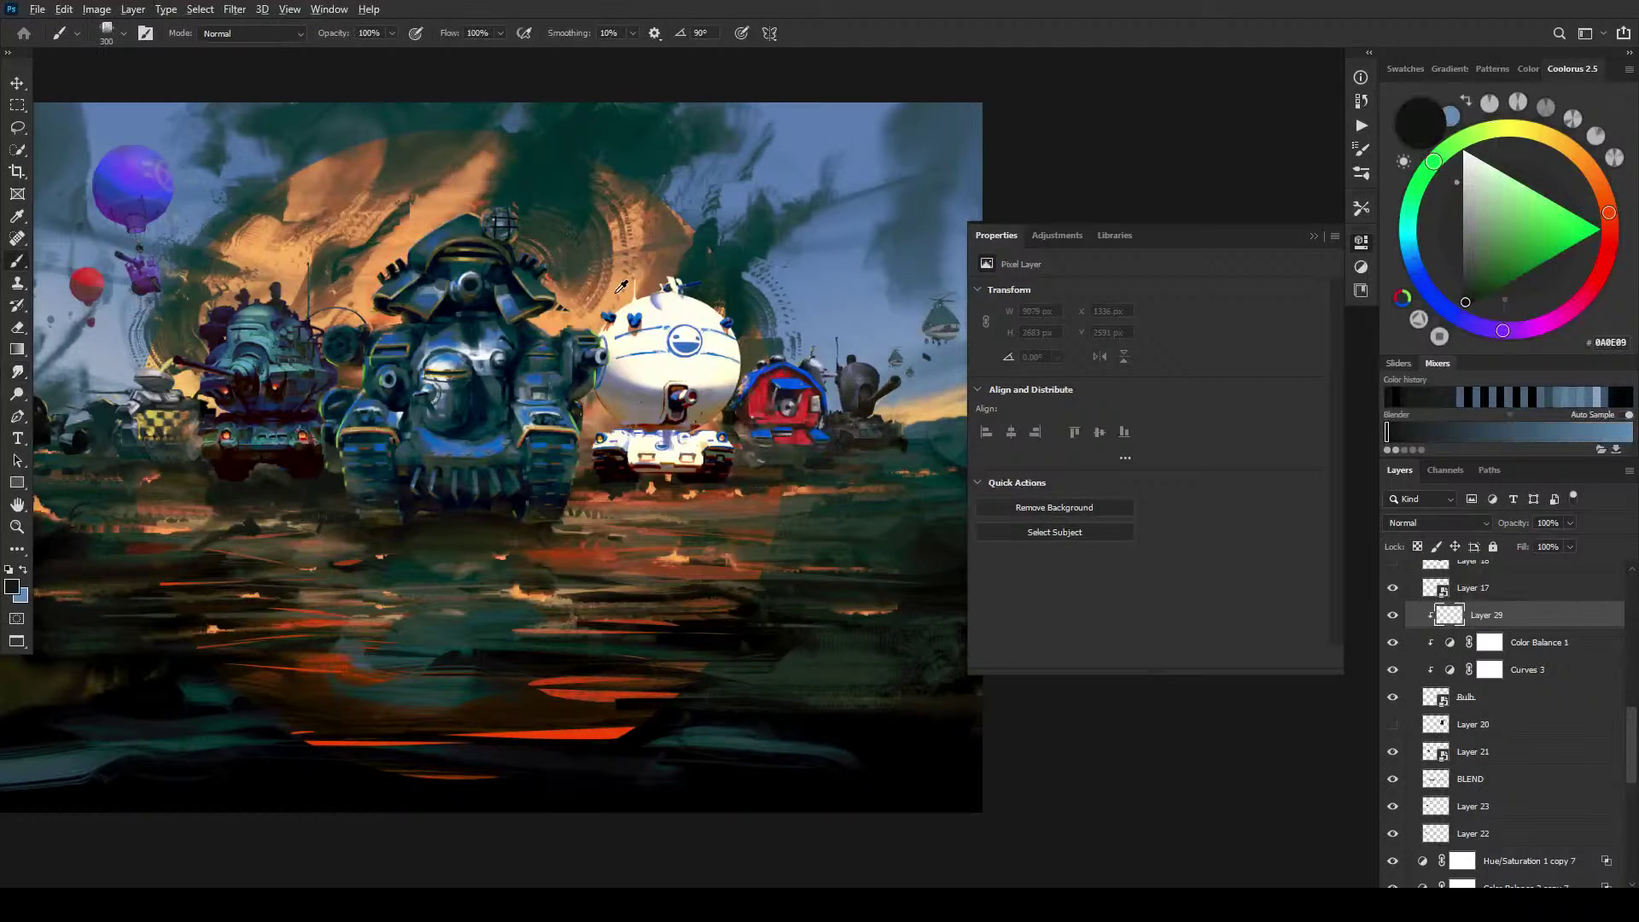
drag(621, 286, 646, 278)
key(comma)
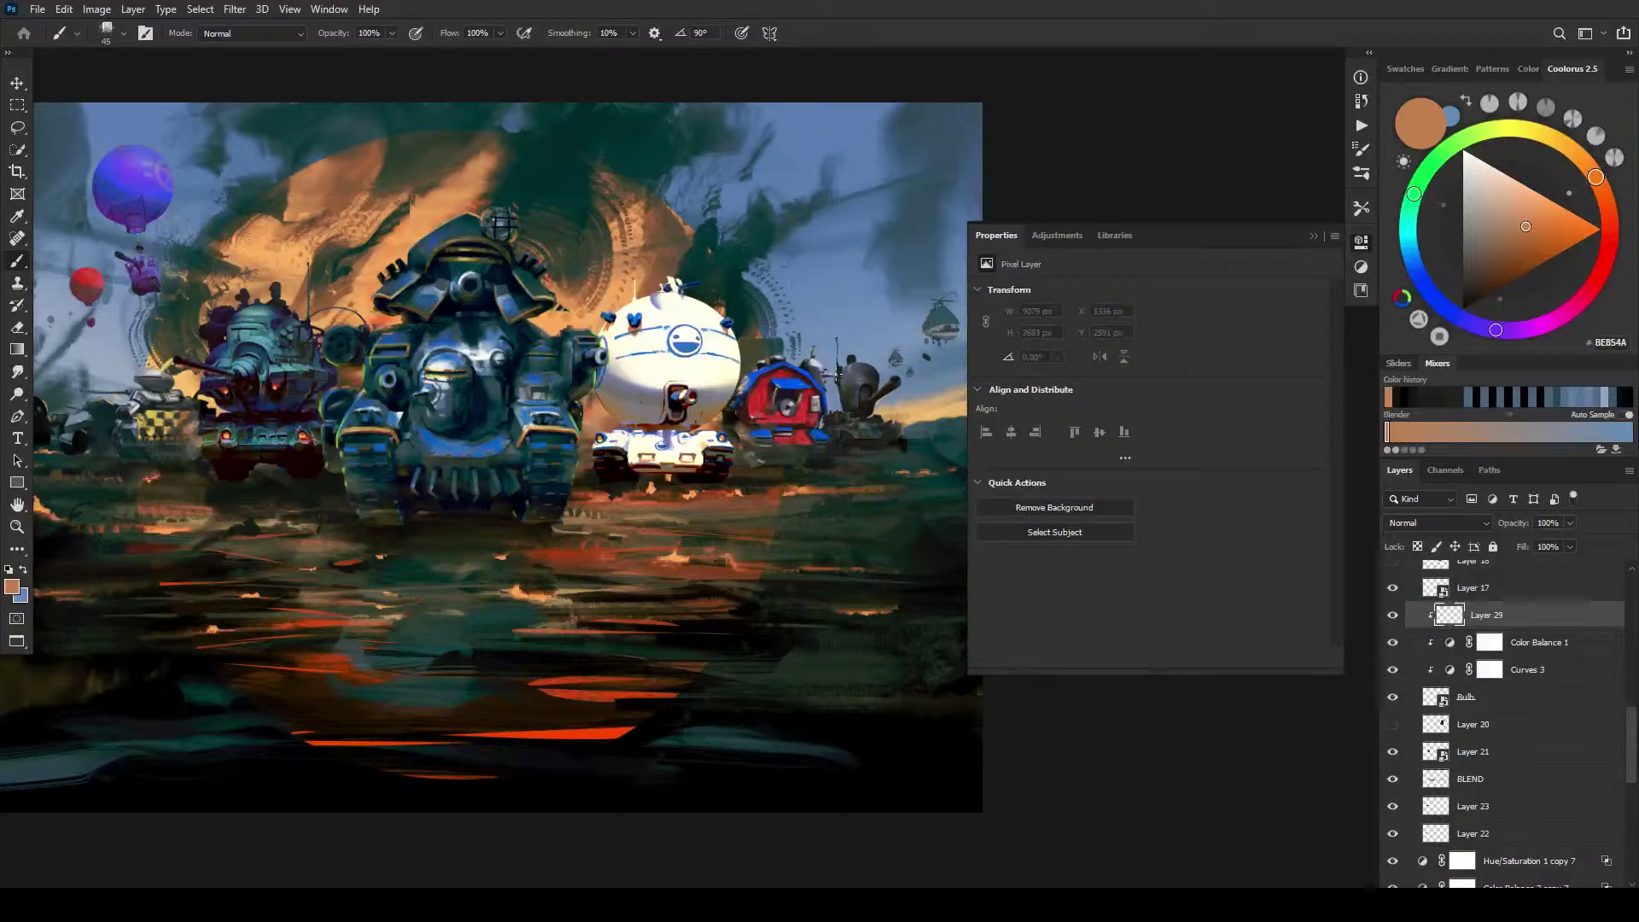
Step: Paint thin orange rim-light strokes along the red tank's right edge and undo the last stray stroke
mouse_move(835, 365)
mouse_down()
mouse_move(844, 412)
mouse_move(850, 360)
mouse_up()
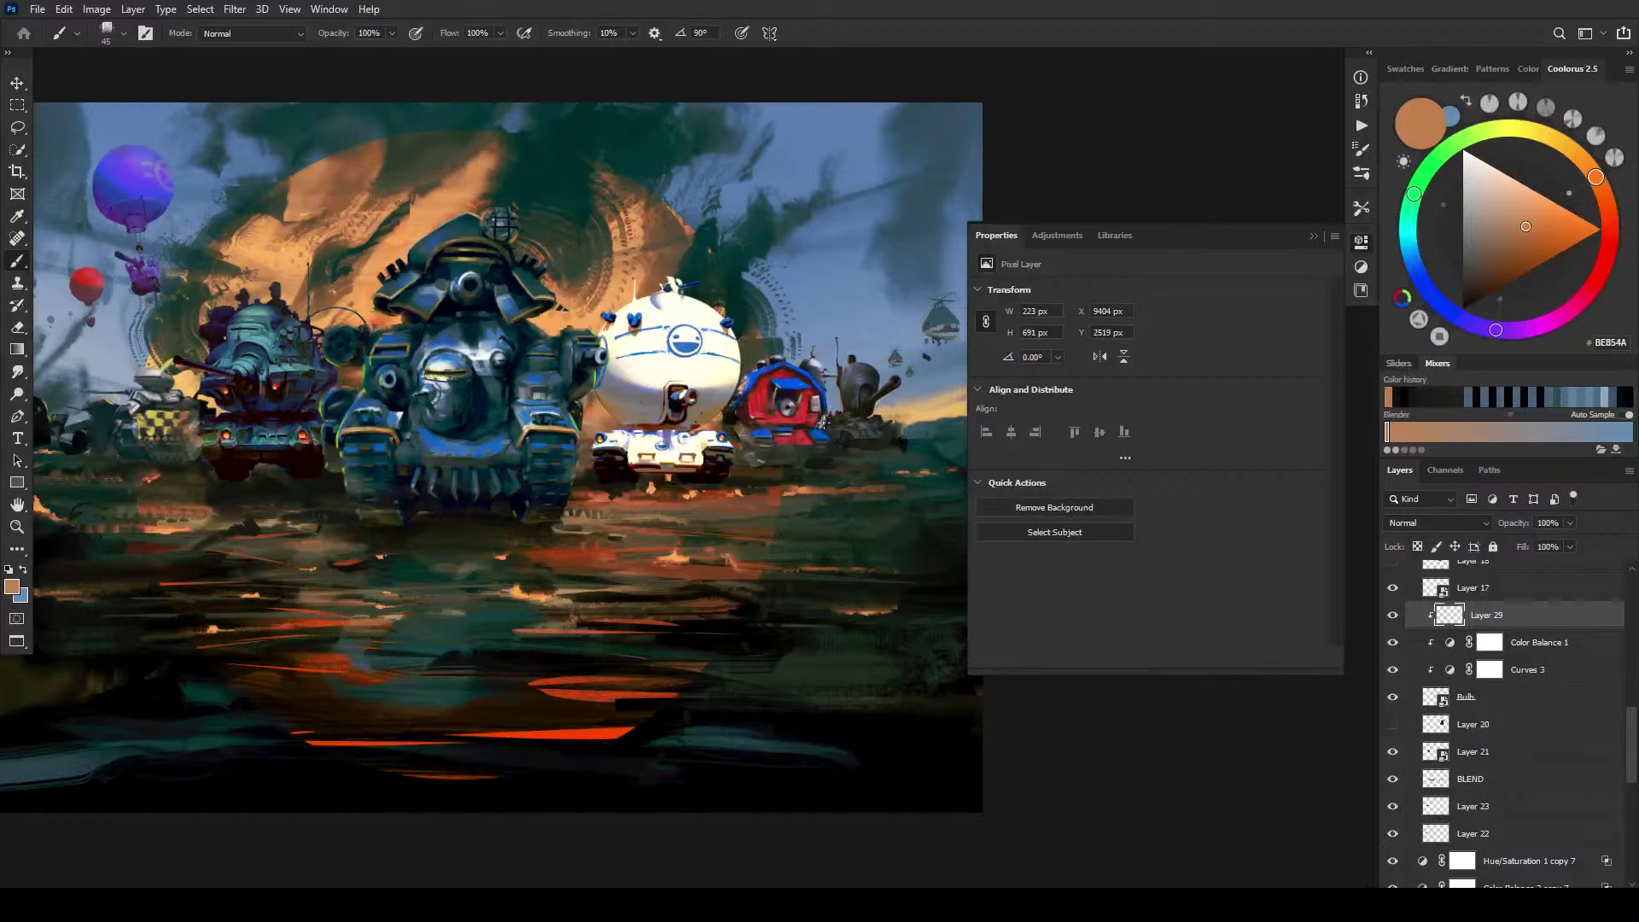
drag(821, 430, 857, 401)
key(bracketleft)
drag(870, 399, 894, 383)
key(ctrl+z)
key(bracketright)
key(bracketright)
key(bracketright)
key(bracketright)
key(bracketright)
key(bracketright)
key(bracketright)
key(bracketright)
key(bracketleft)
key(bracketleft)
key(bracketleft)
key(bracketleft)
key(bracketleft)
Step: Add a clipped layer above the Nightwatch tank's Color Balance 2 and sample the light orange of the sky for the brush
key(v)
click(256, 375)
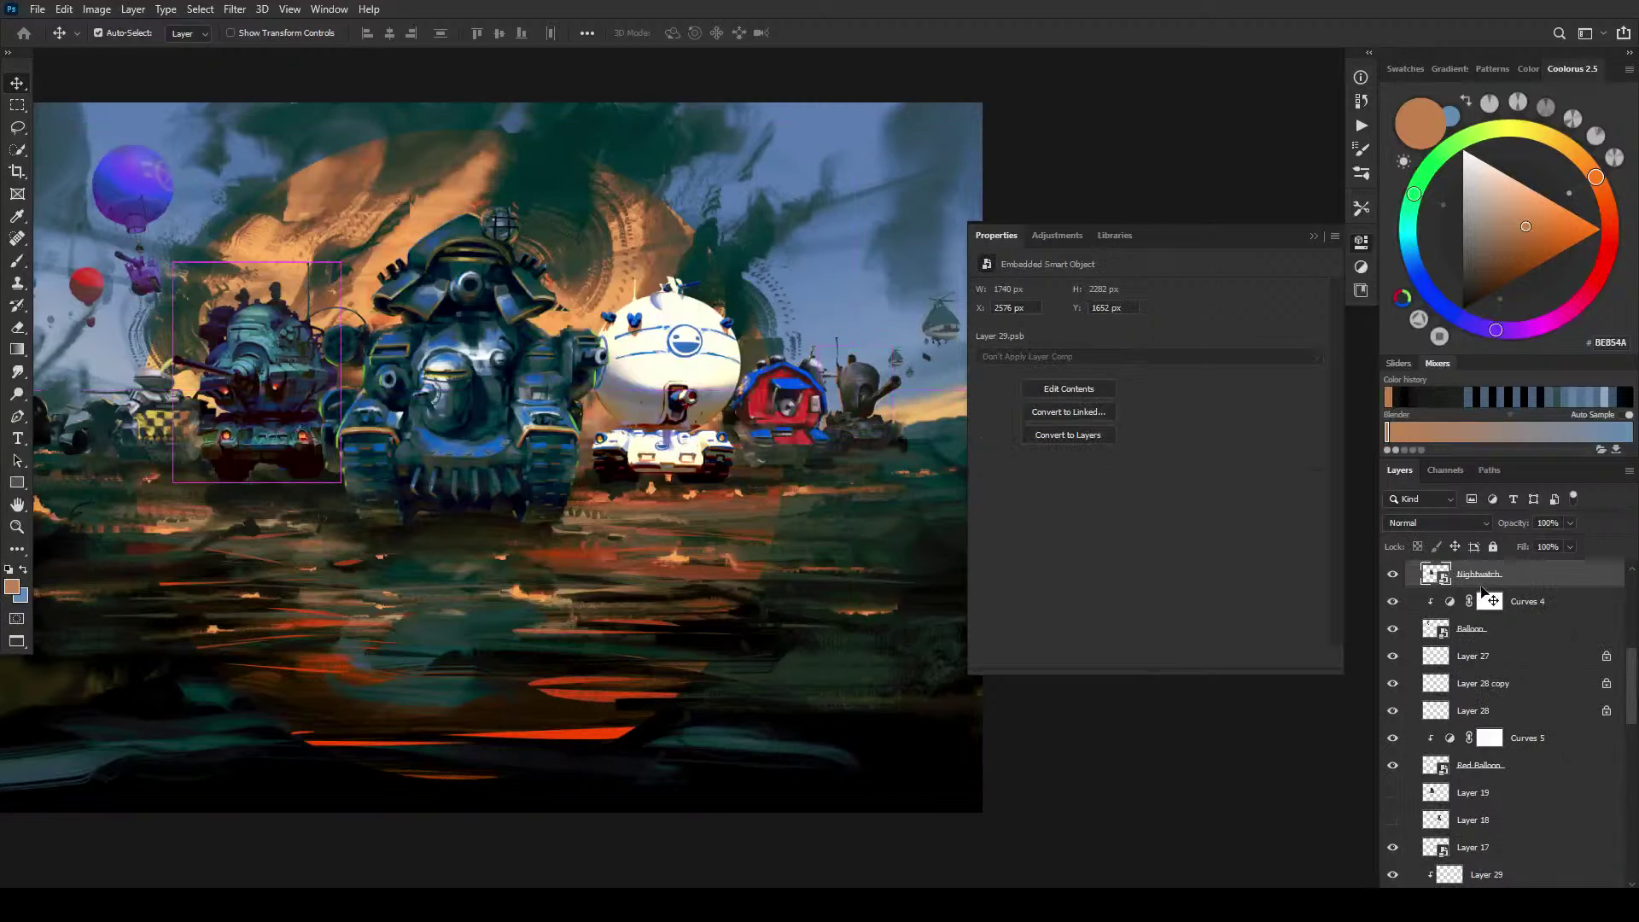
scroll(1520, 666, up, 3)
click(1568, 678)
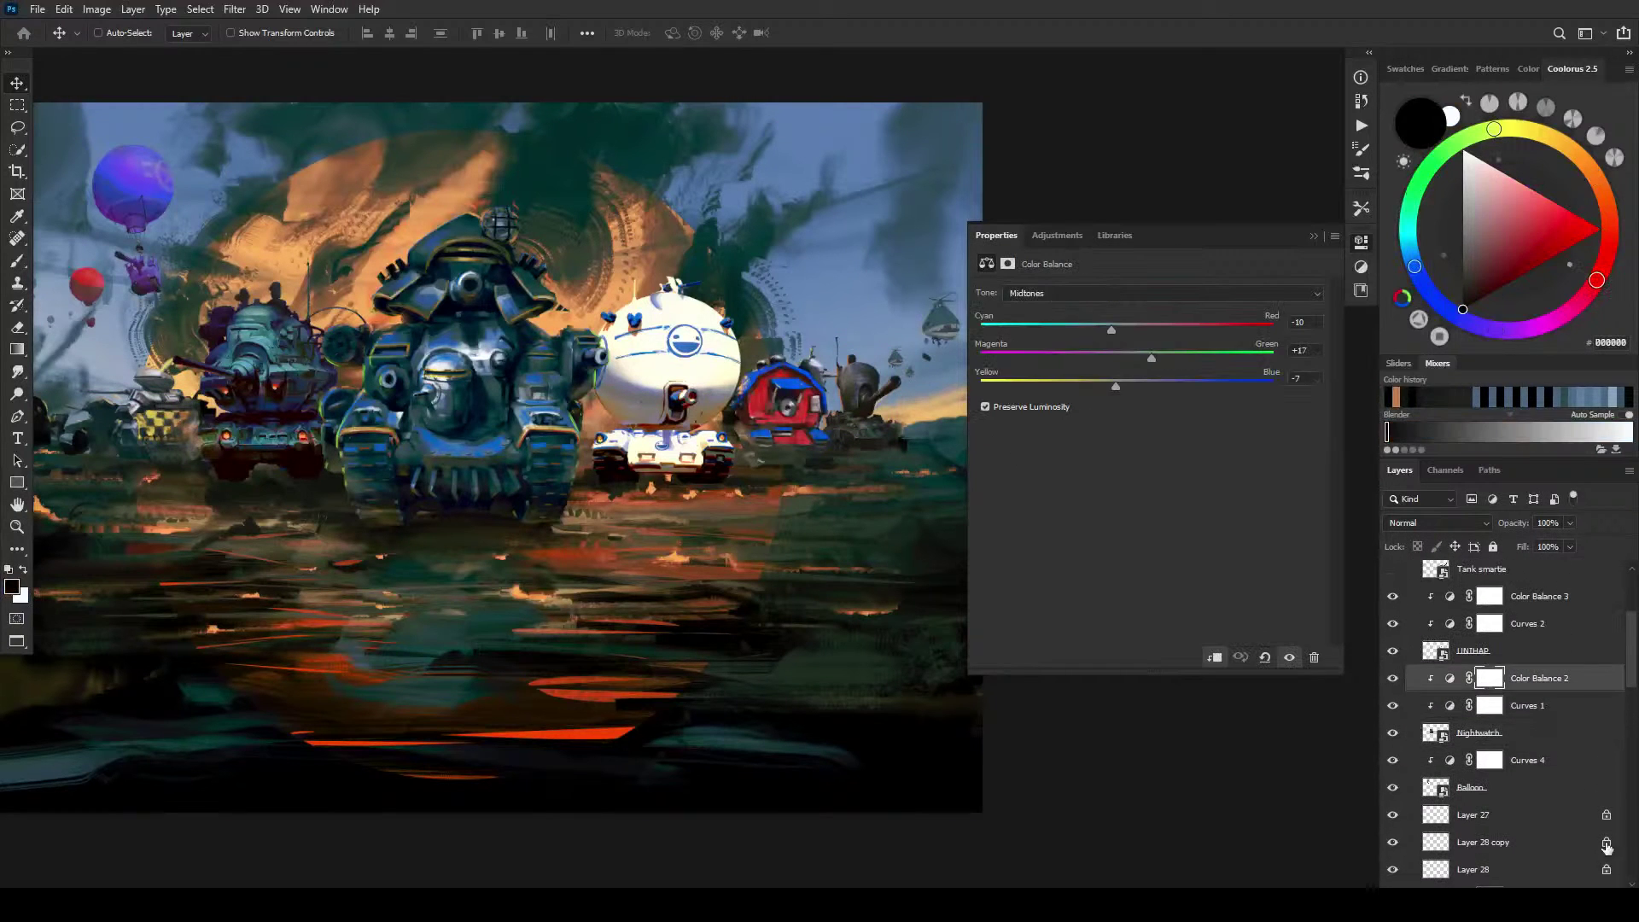
key(ctrl+shift+alt+n)
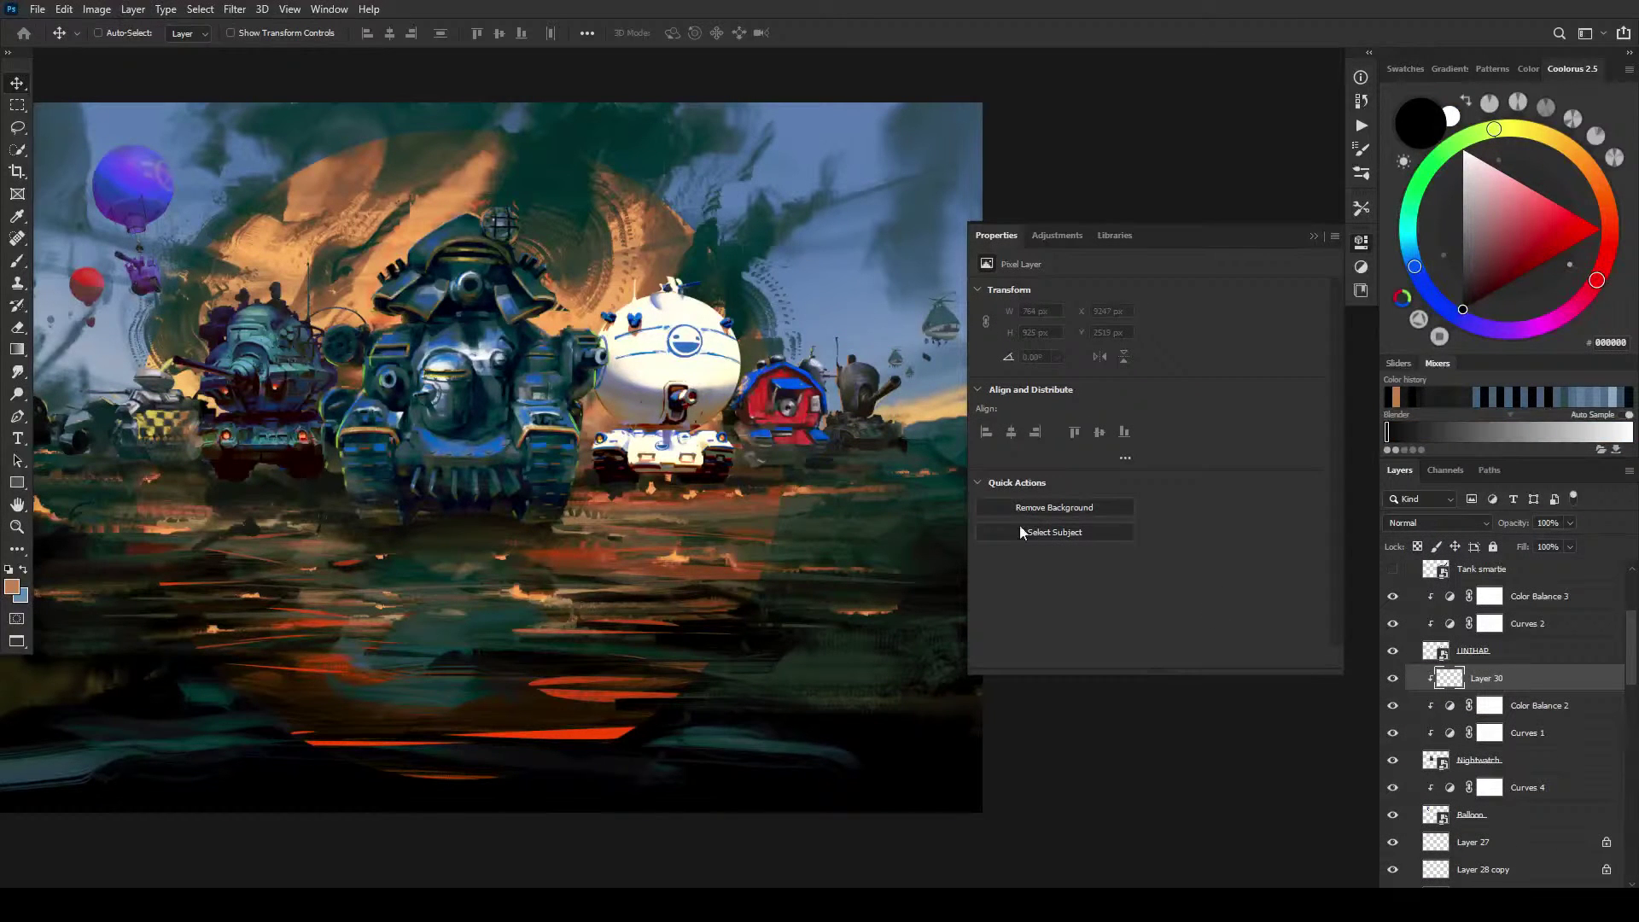
key(b)
mouse_move(333, 267)
mouse_down()
mouse_move(602, 352)
mouse_move(594, 316)
mouse_up()
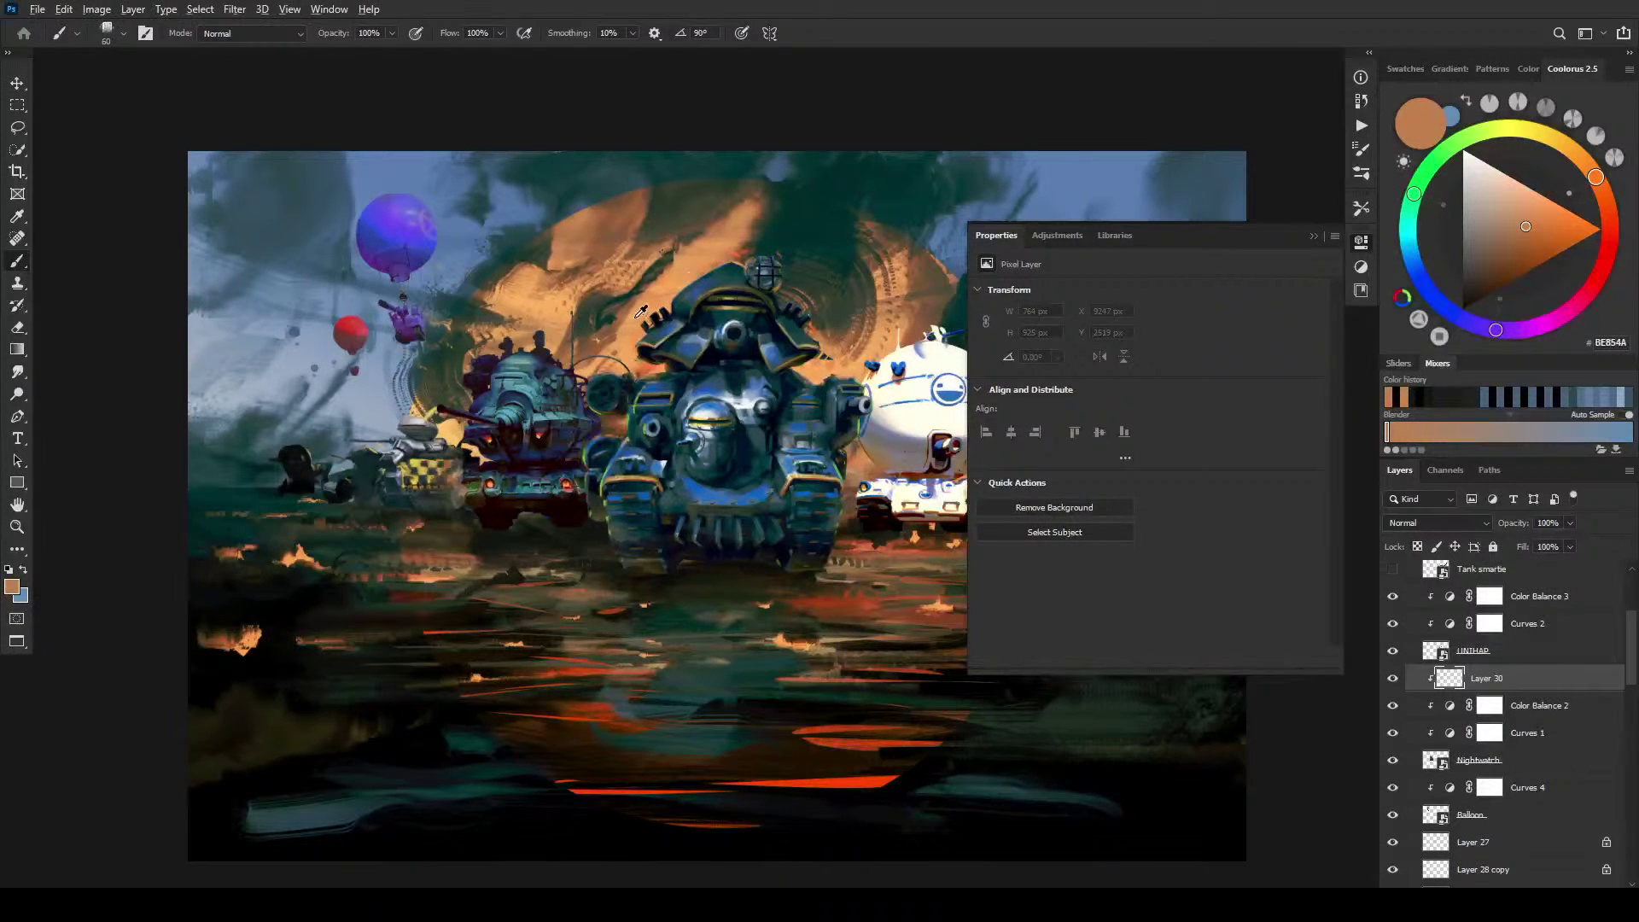
alt+click(635, 318)
key(bracketright)
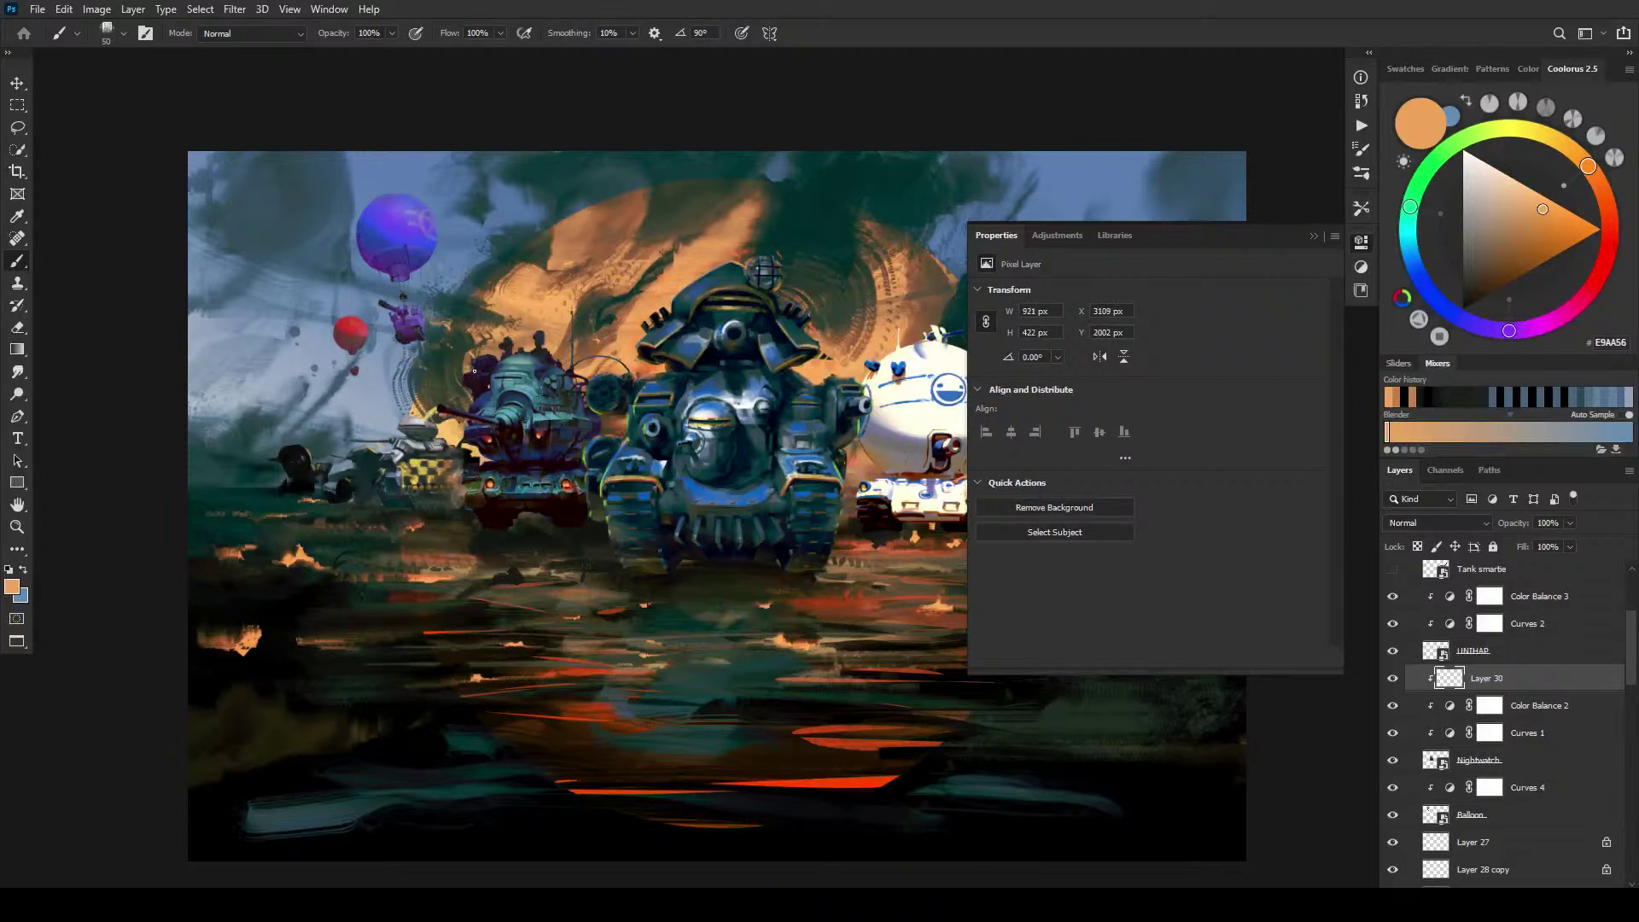
Step: Paint thin orange rim-light strokes along the Nightwatch tank's edges and gun, checking the values in a grayscale proof
mouse_move(473, 371)
mouse_down()
mouse_move(462, 378)
mouse_move(480, 408)
mouse_up()
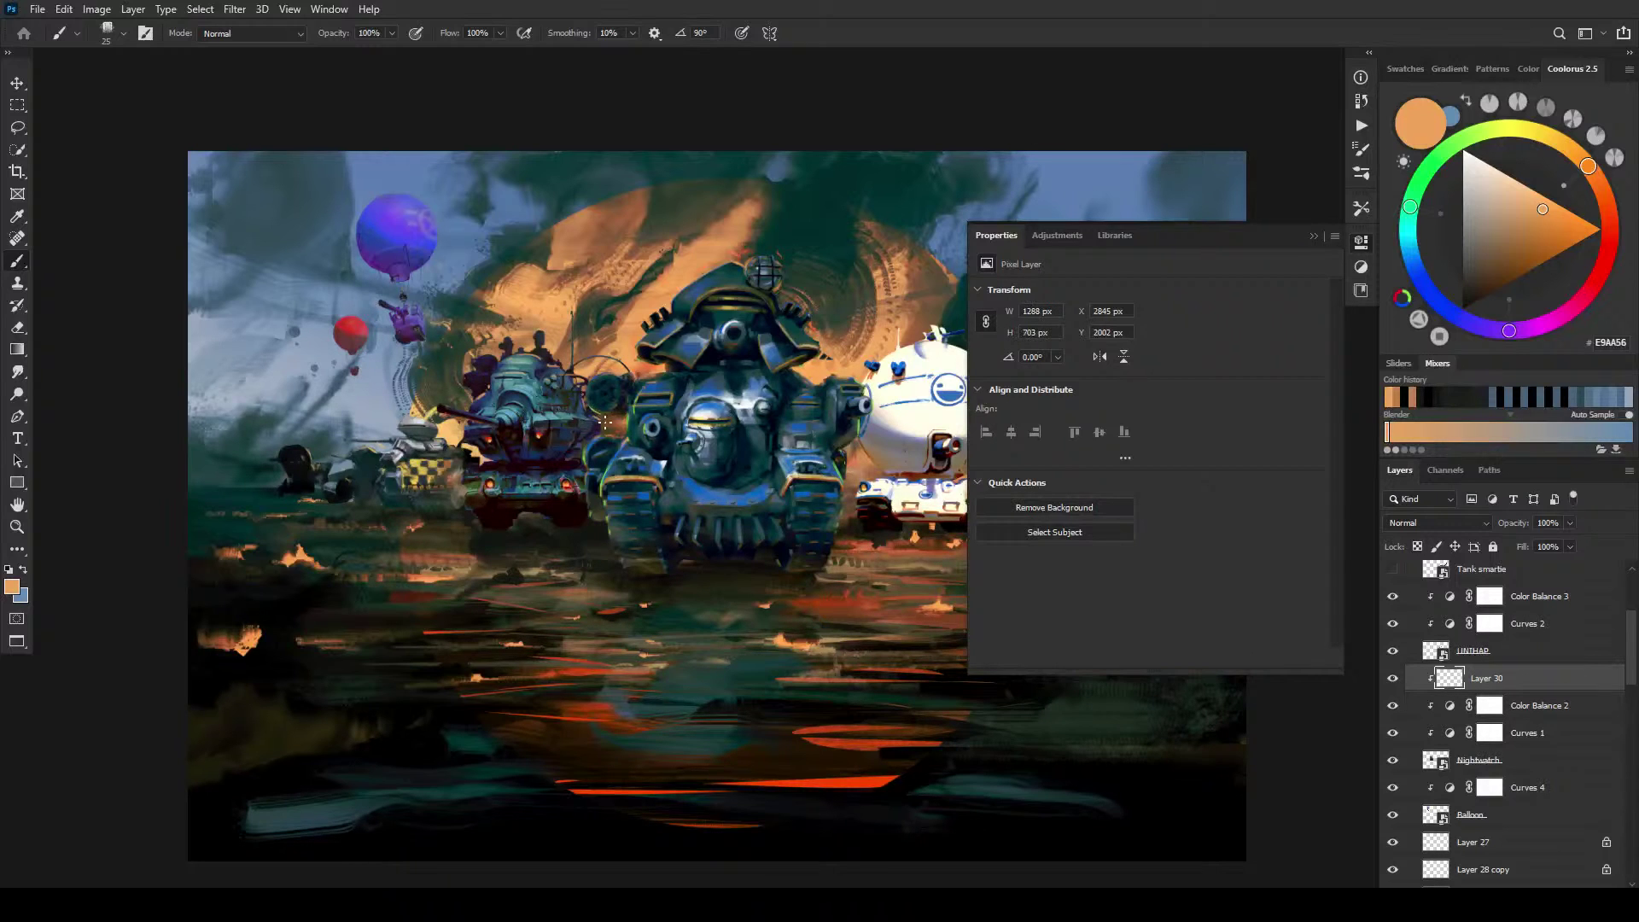
drag(600, 423, 589, 418)
key(ctrl+y)
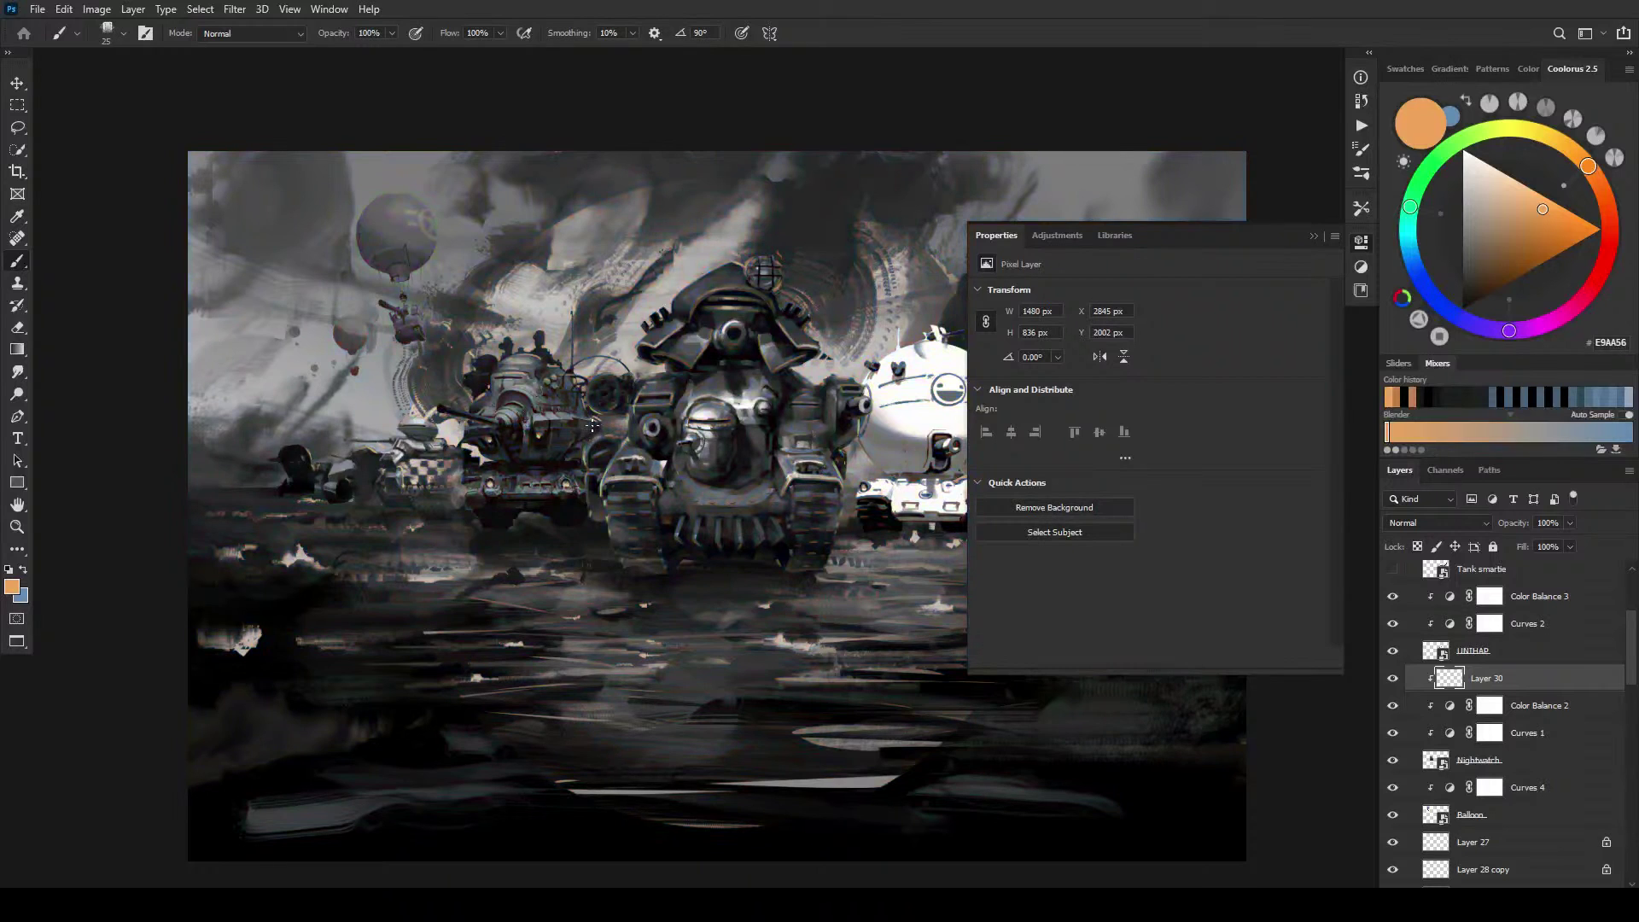
key(ctrl+y)
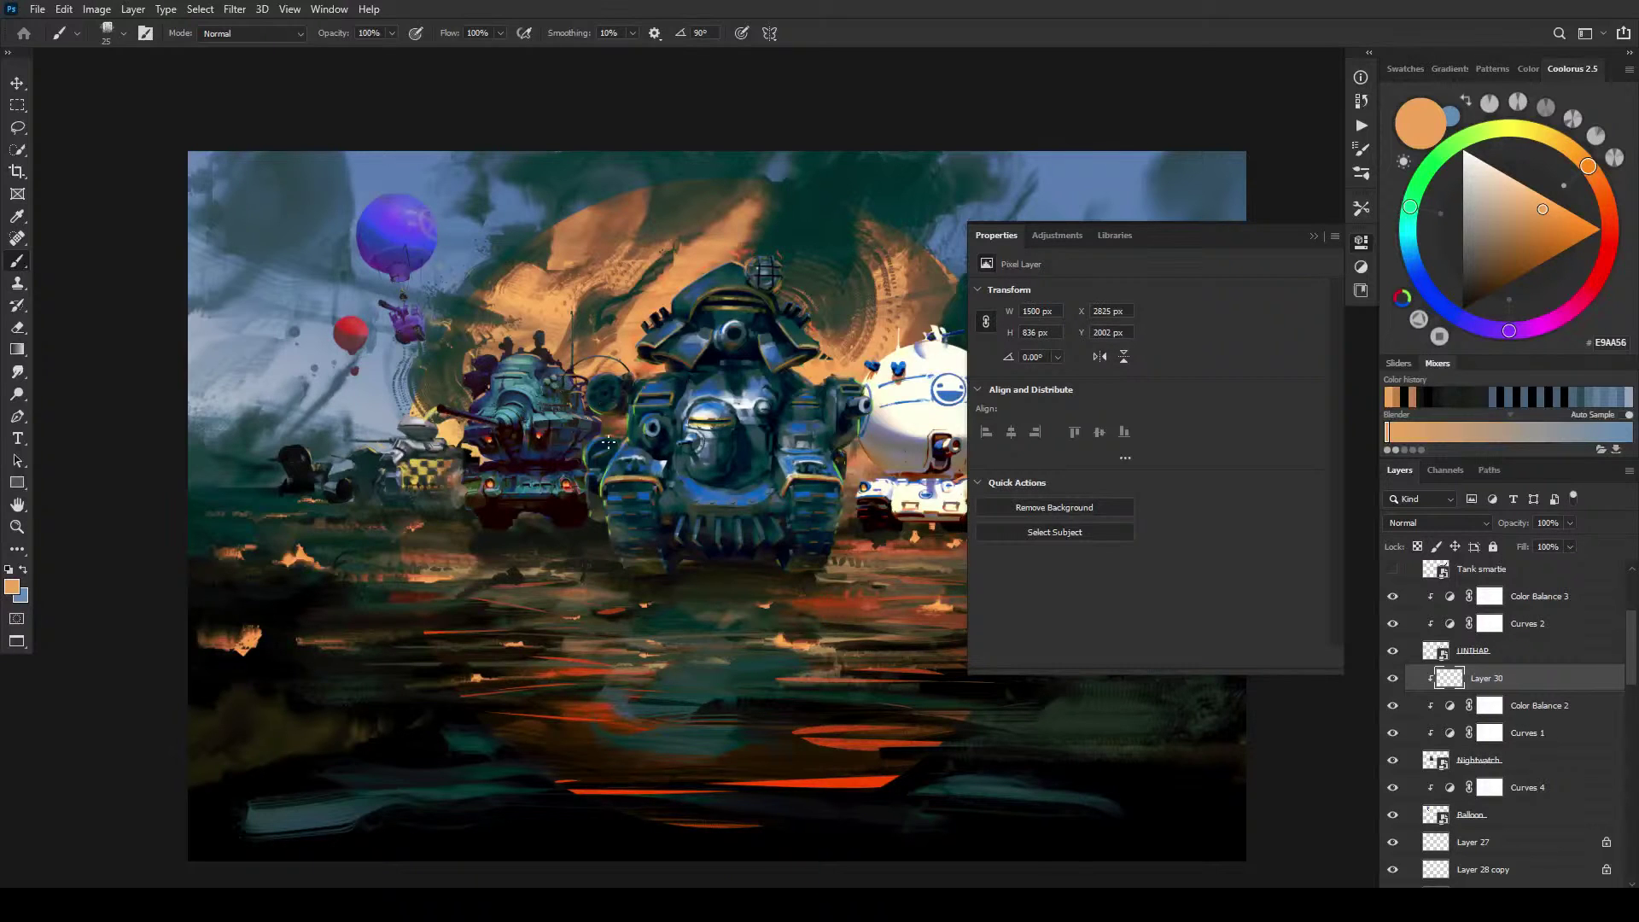
drag(574, 459, 579, 465)
drag(464, 482, 461, 487)
drag(442, 407, 438, 408)
Step: Add a clipped layer above the white spherical tank's Color Balance 3 and sample the orange of the sky
drag(805, 507, 749, 457)
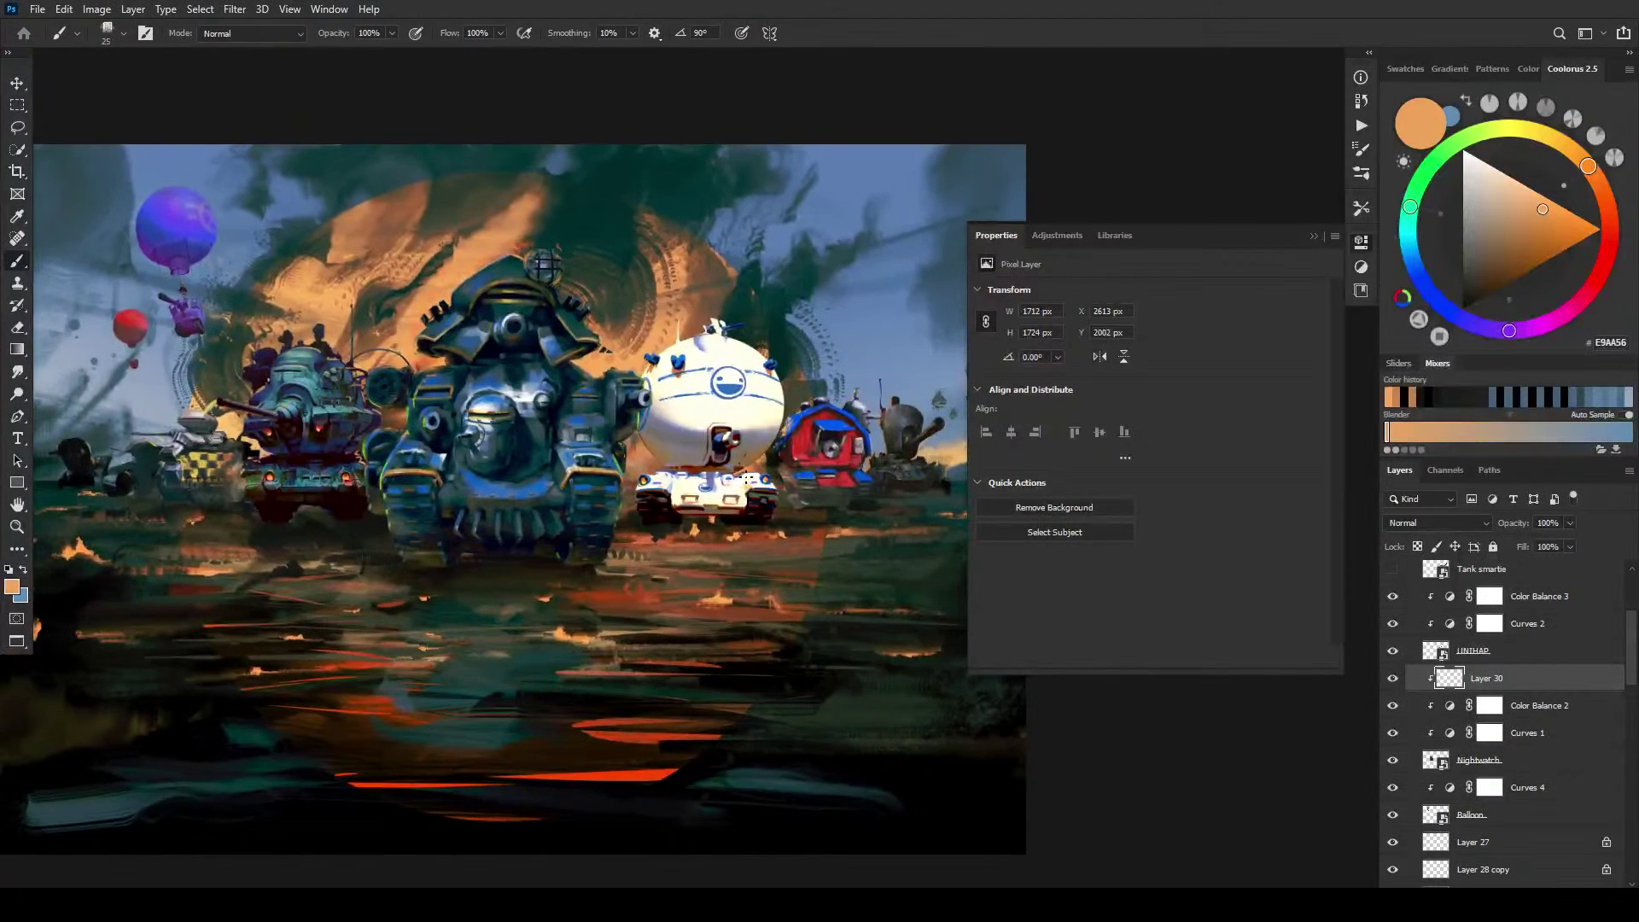
key(v)
click(717, 401)
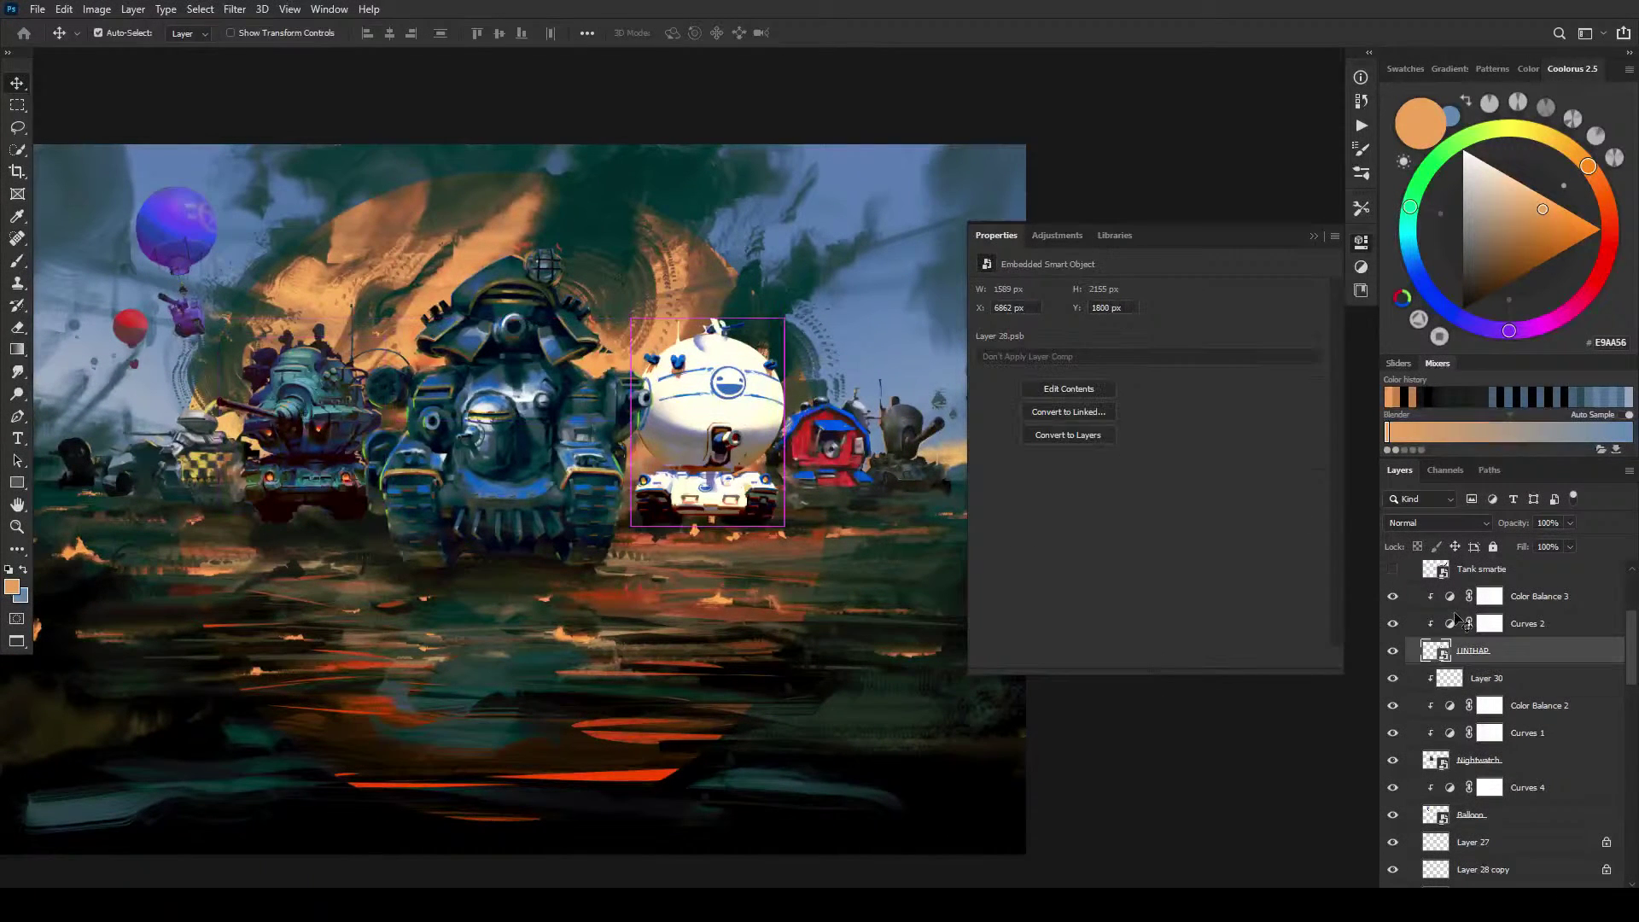
click(1527, 595)
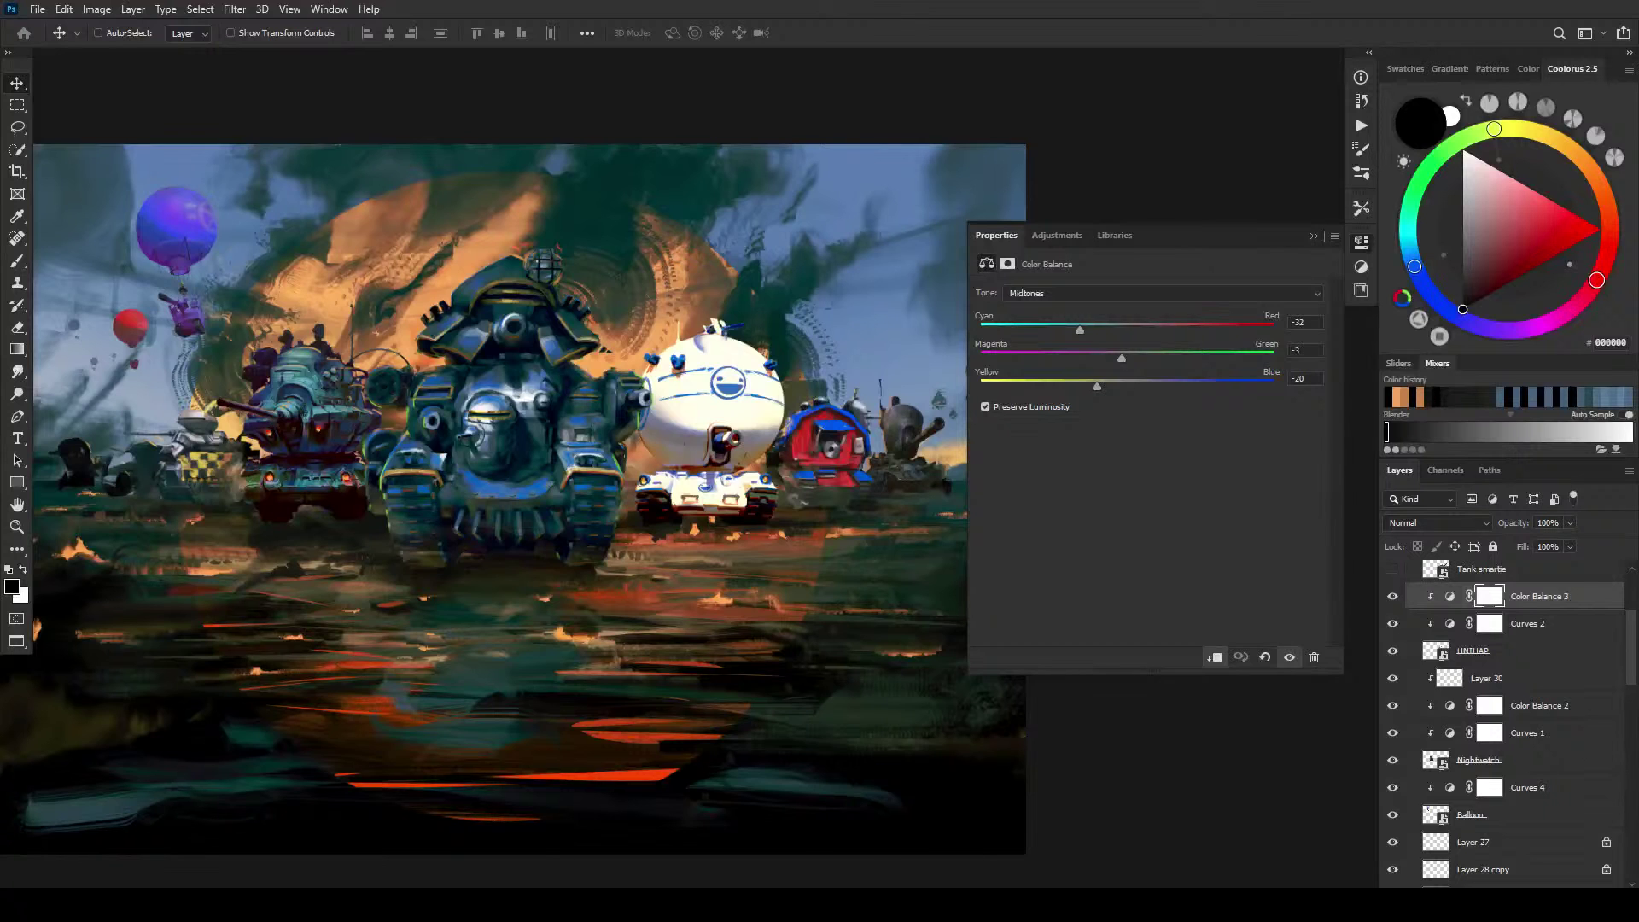
key(ctrl+shift+alt+n)
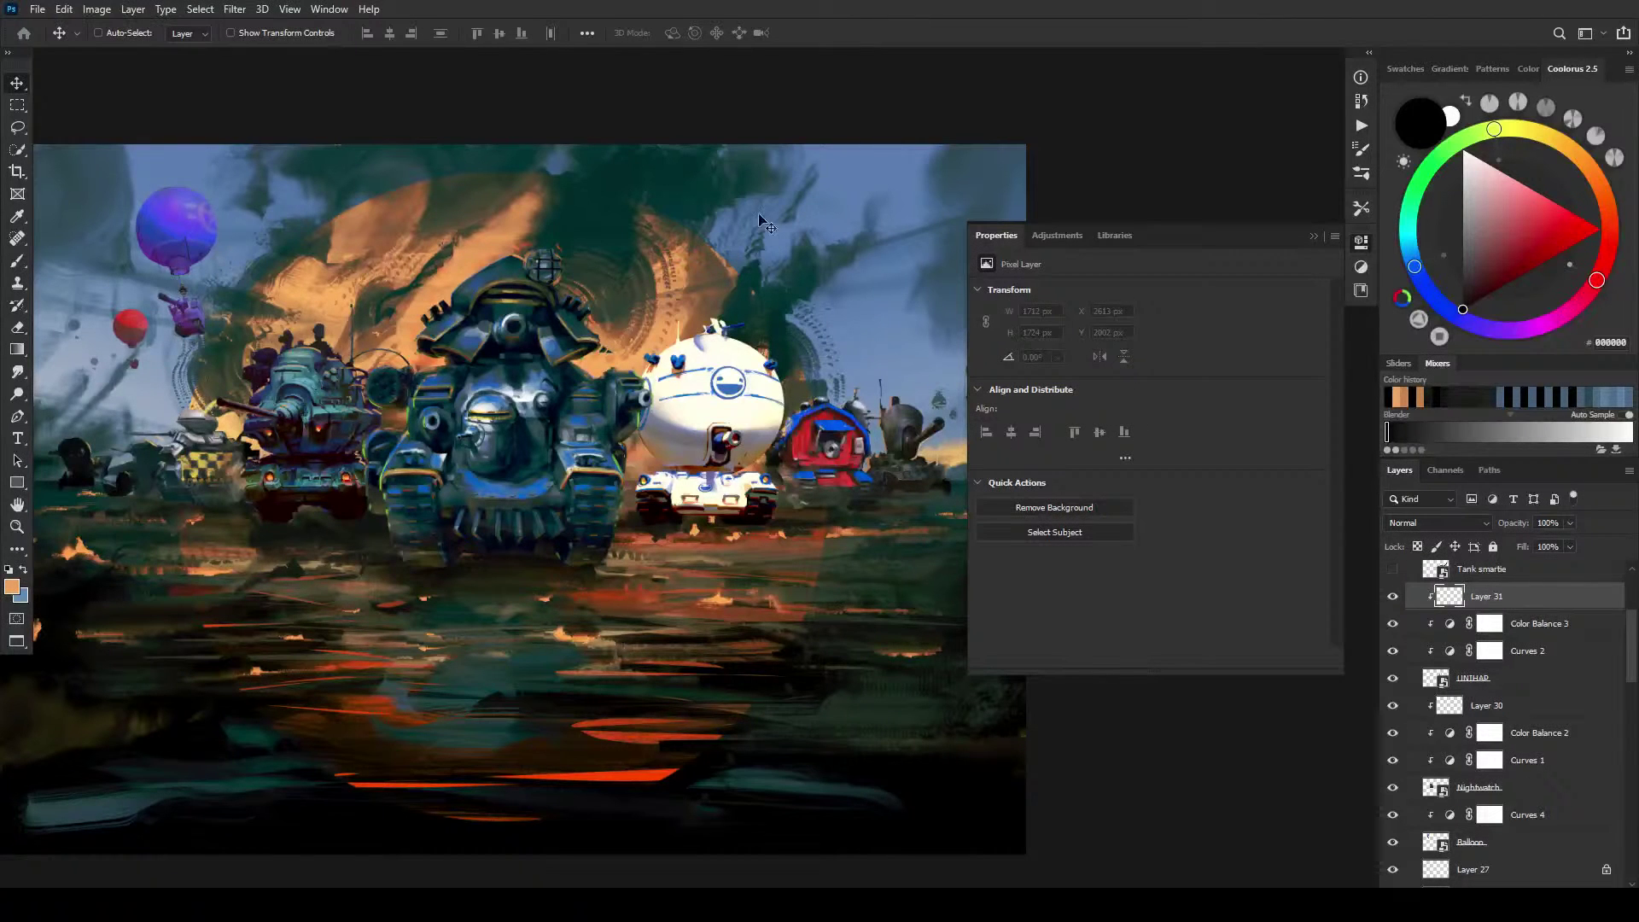
key(b)
alt+click(721, 285)
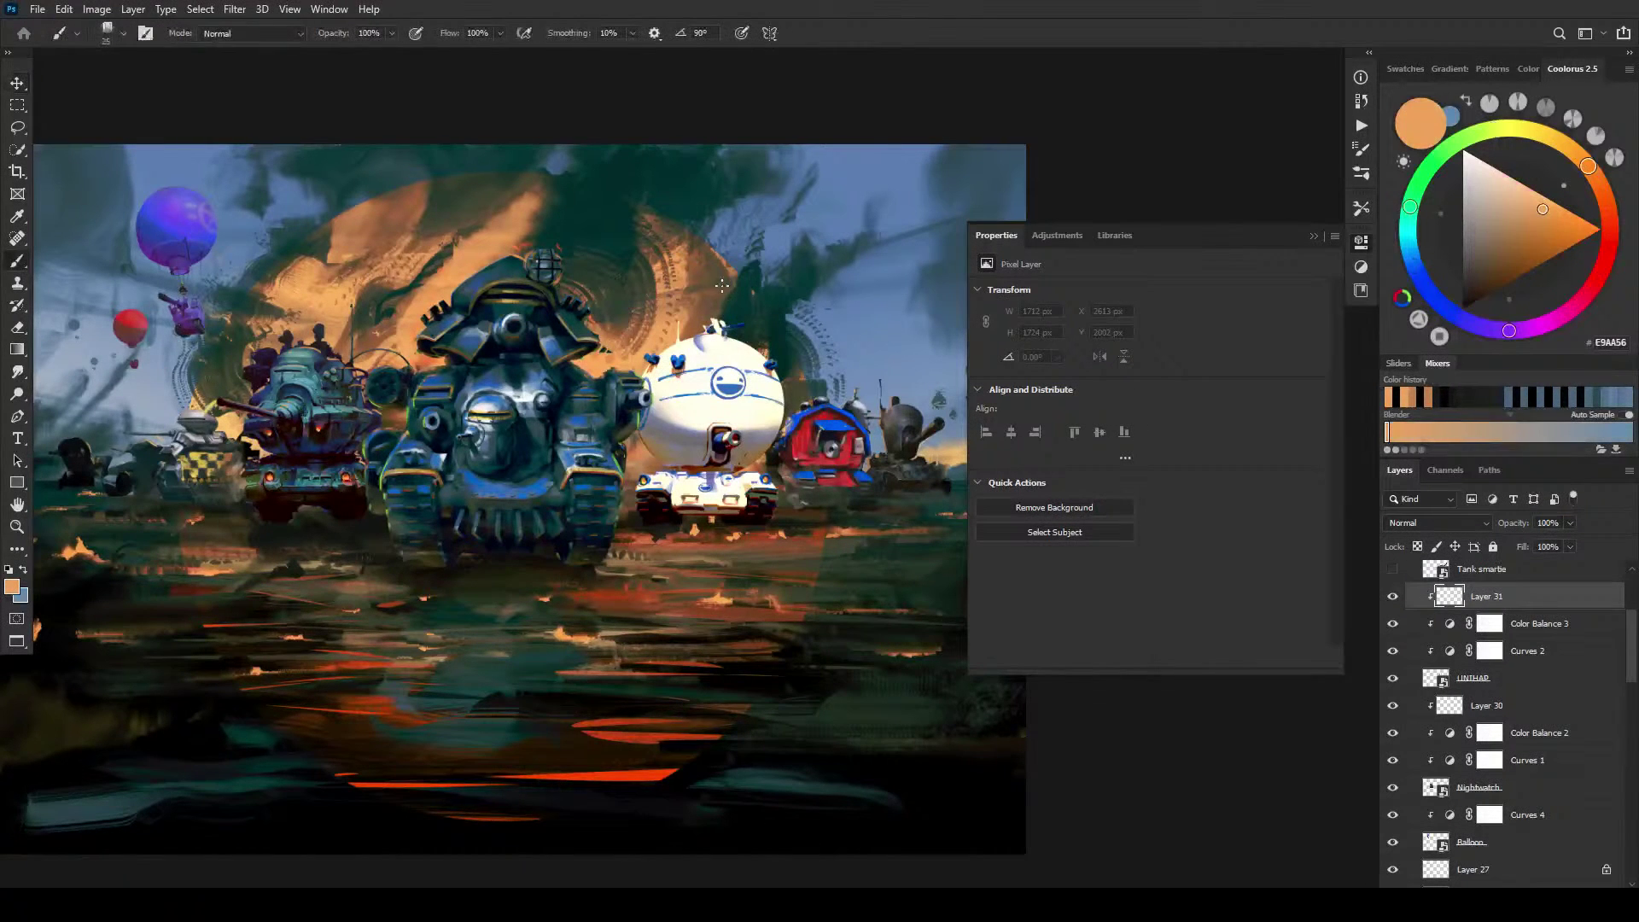
Step: Paint rim light along the white tank's upper left edge and lower hull, changing the brush colour from orange to pale yellow FFEB90
click(671, 348)
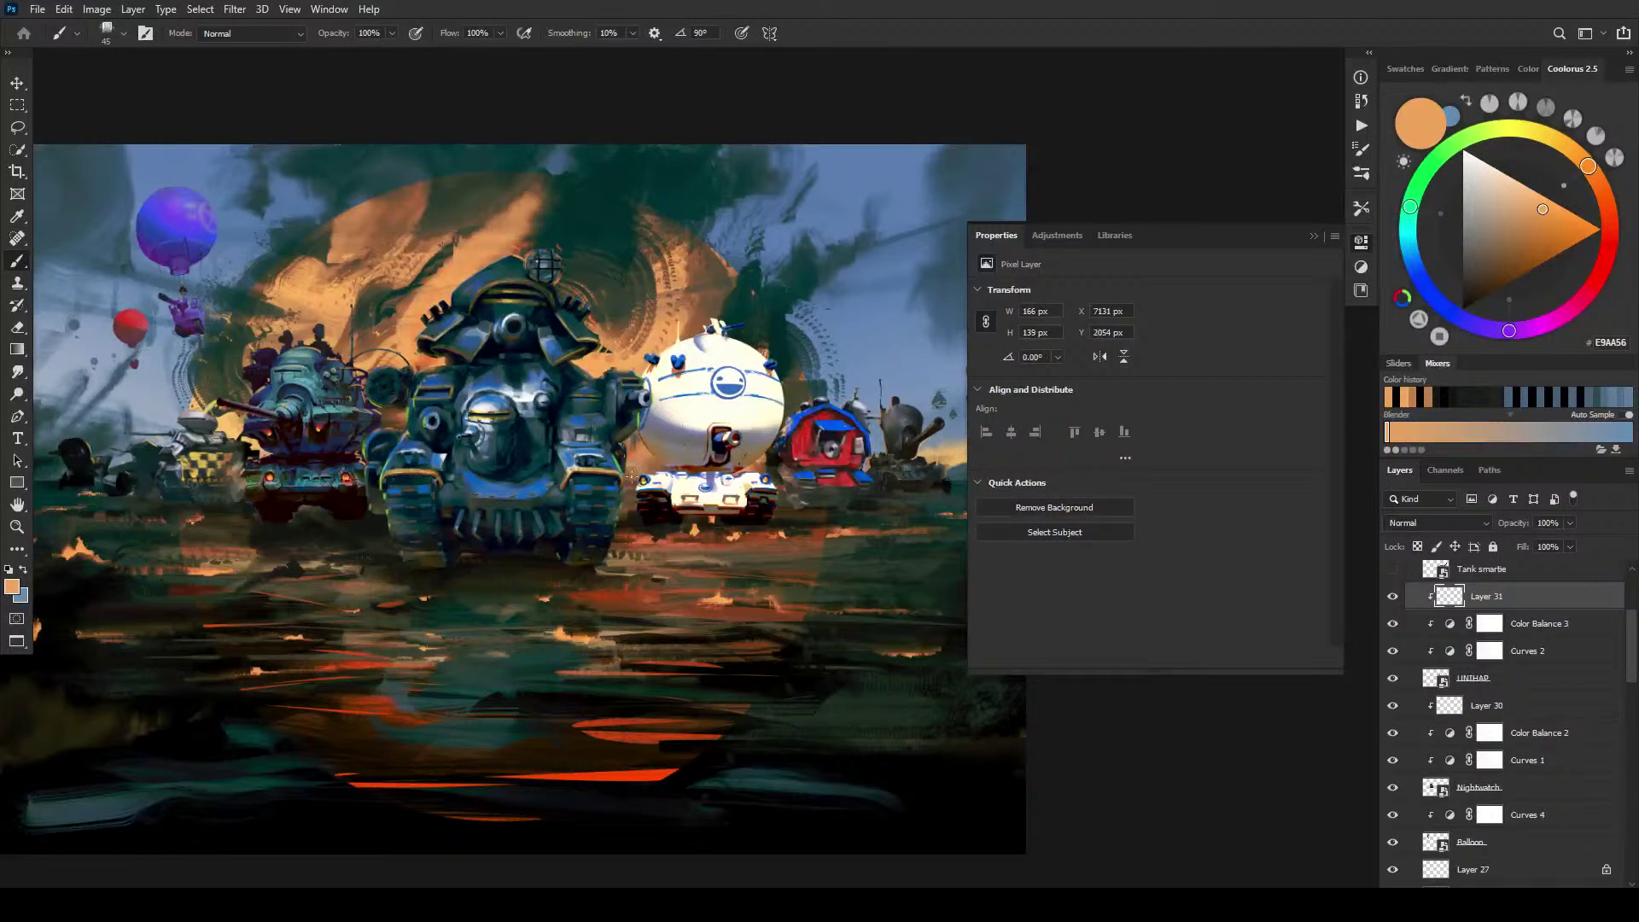
alt+click(621, 350)
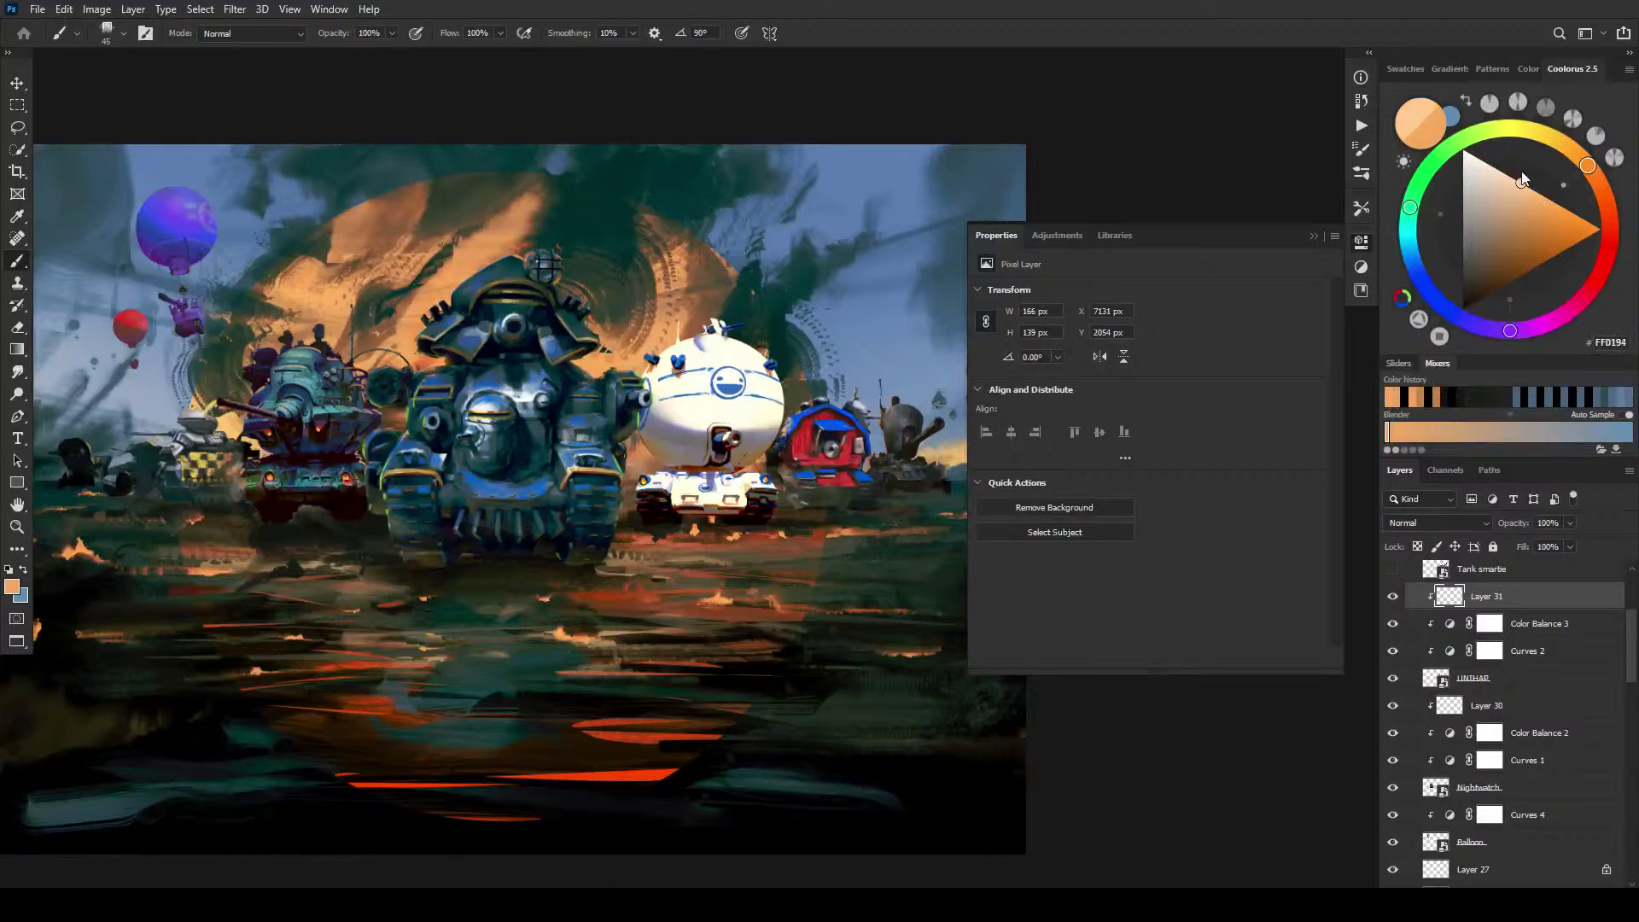
click(1558, 143)
drag(1559, 143, 1523, 184)
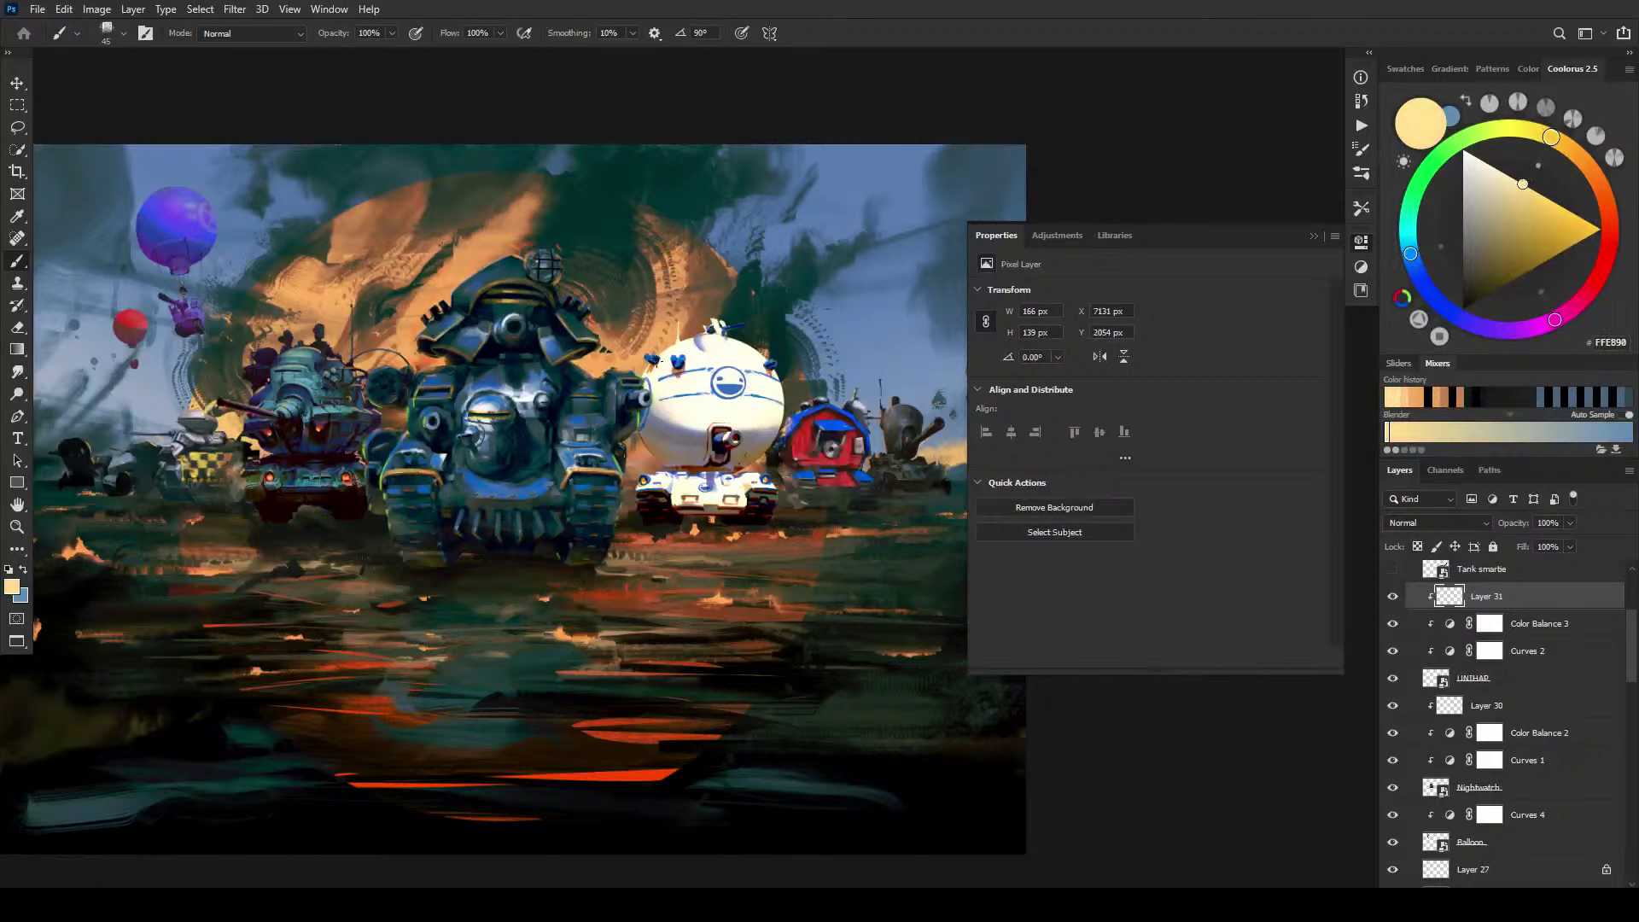
mouse_move(646, 369)
mouse_down()
mouse_move(639, 384)
mouse_move(712, 325)
mouse_up()
key(ctrl+z)
drag(647, 451, 654, 457)
drag(638, 494, 637, 527)
drag(758, 469, 662, 467)
Step: Sample the muted purple-grey shadow of the white tank, adjust the brush size and paint it onto the top of the dome
key(bracketright)
key(bracketright)
key(bracketright)
key(bracketright)
key(bracketright)
key(bracketright)
key(bracketright)
key(bracketright)
alt+click(665, 417)
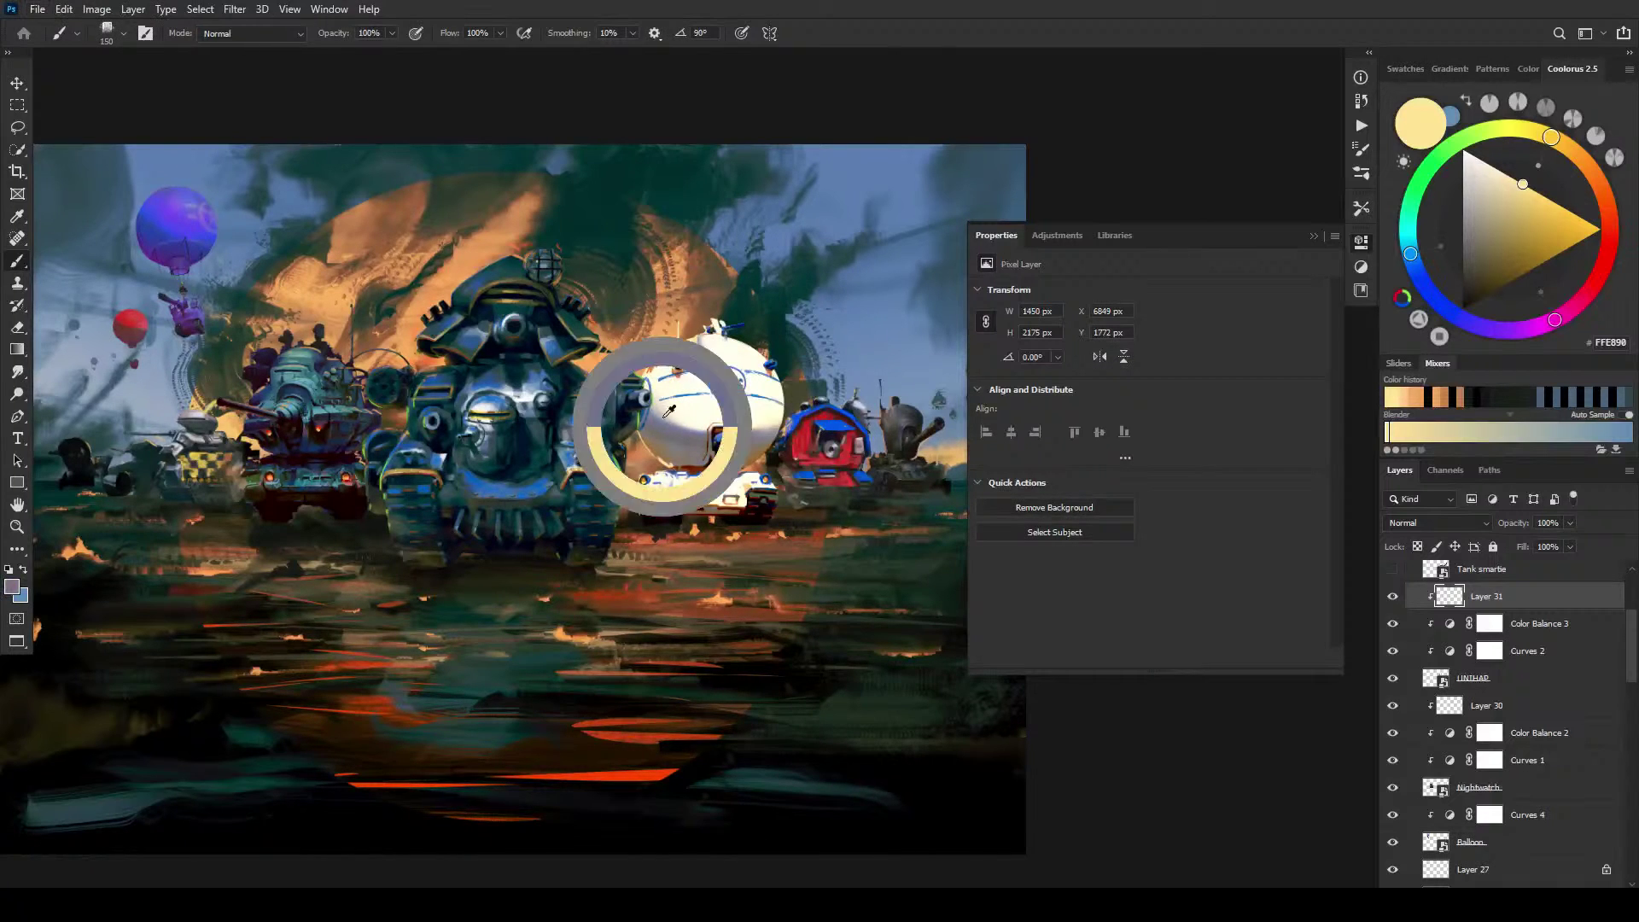
key(bracketleft)
key(bracketleft)
key(bracketleft)
key(bracketleft)
key(bracketleft)
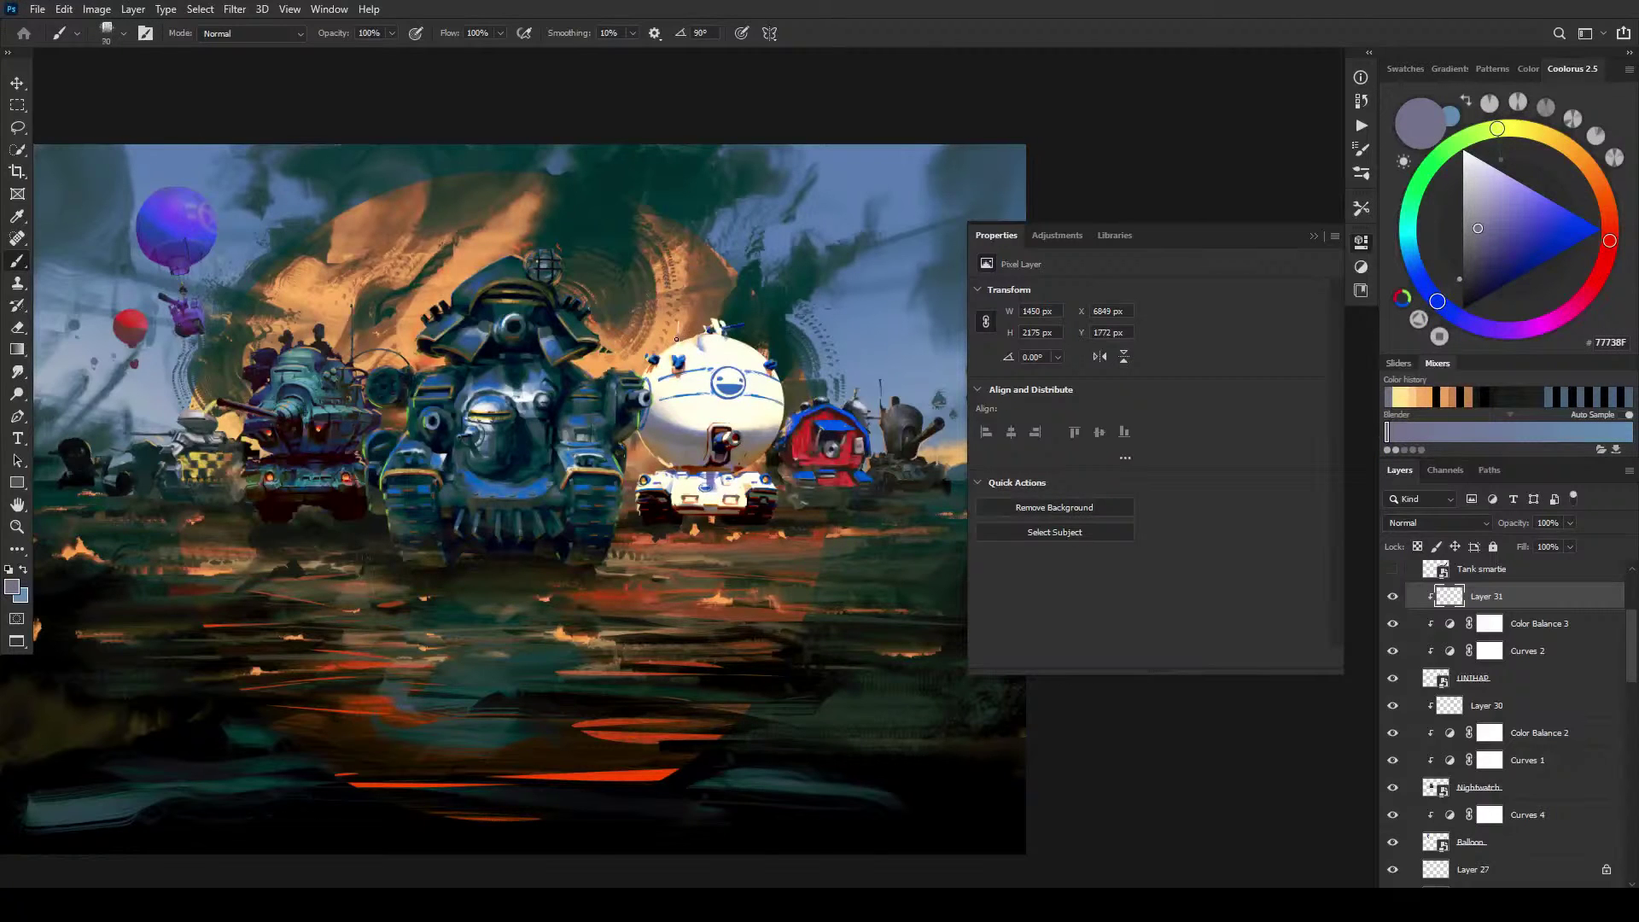
click(721, 326)
Step: Rework the details on top of the white tank's dome with sampled off-white, light blue and pale lilac
alt+click(732, 353)
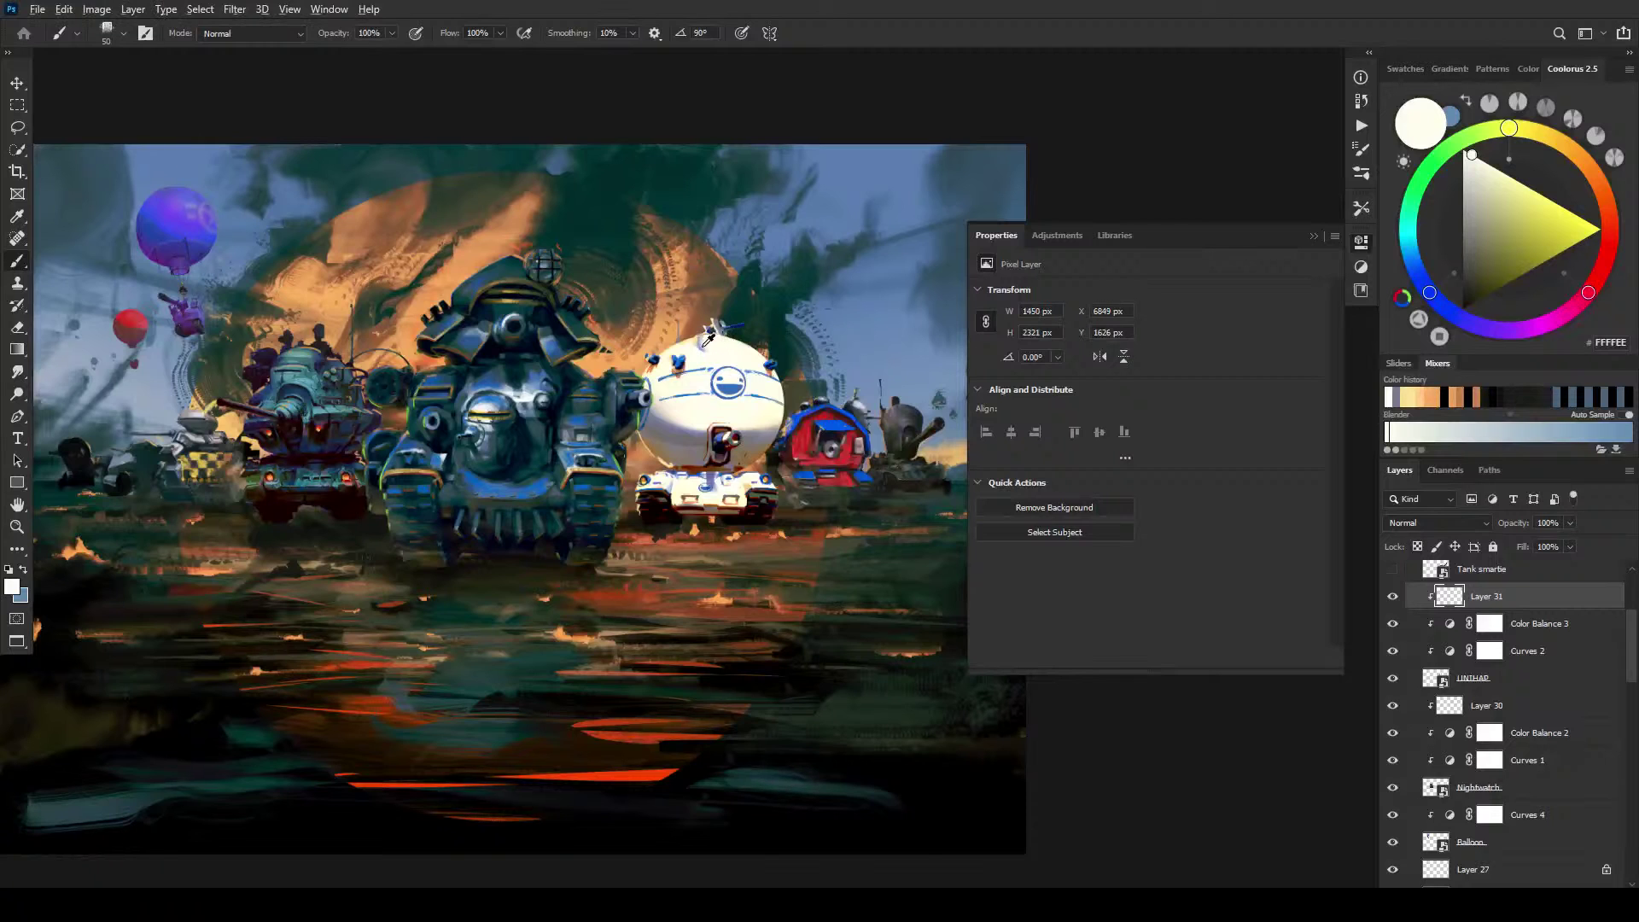
alt+click(708, 340)
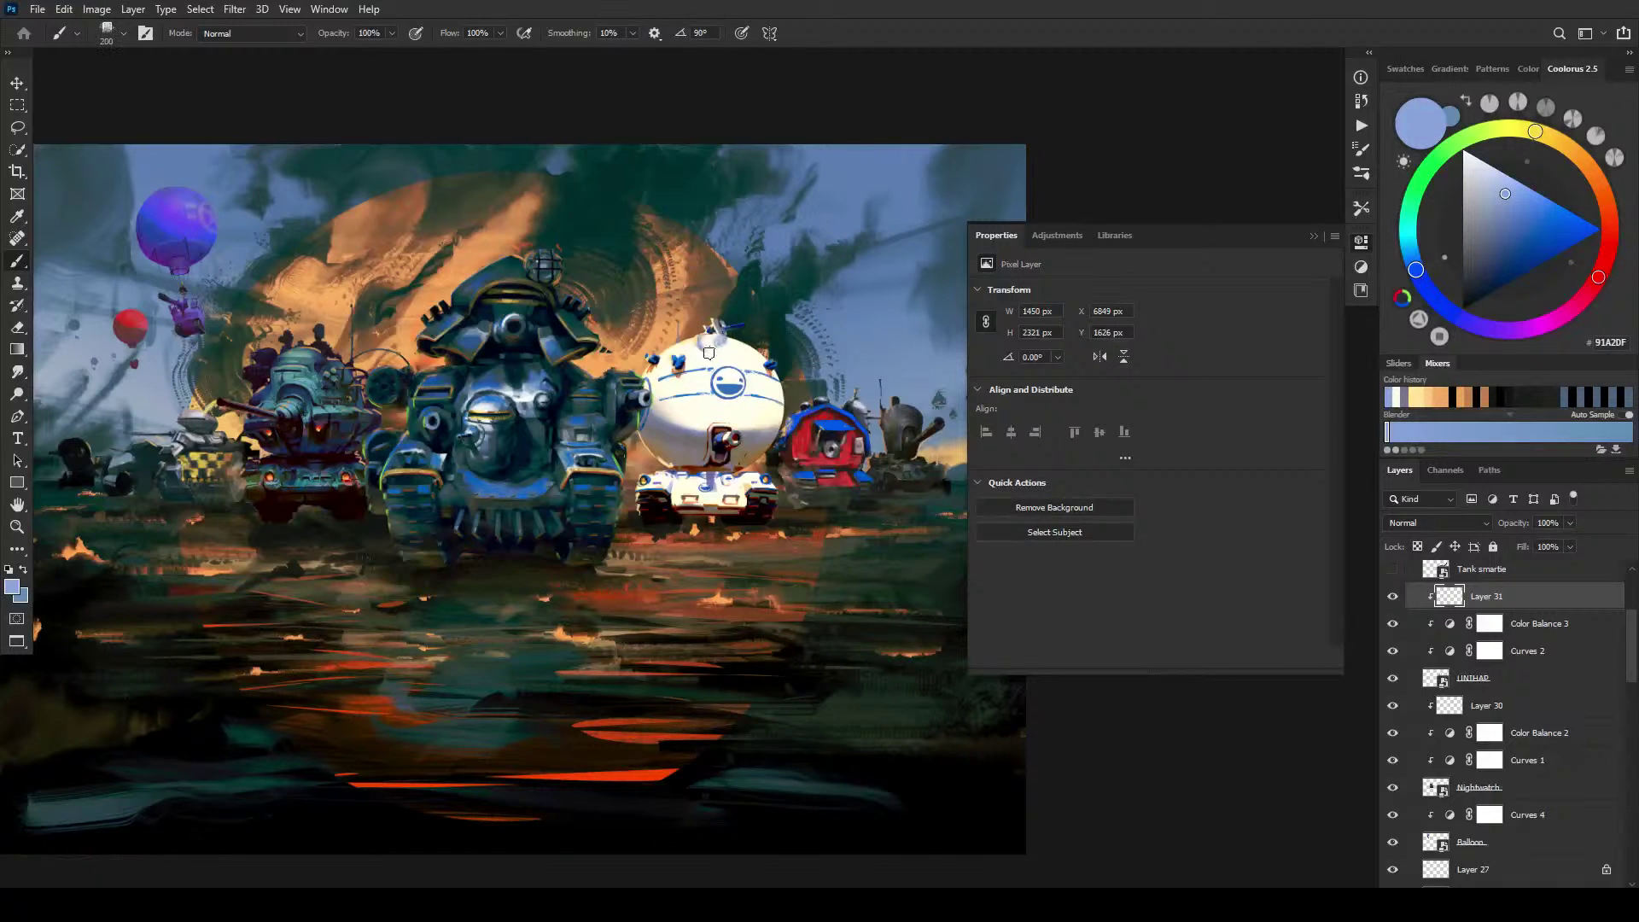
alt+click(703, 347)
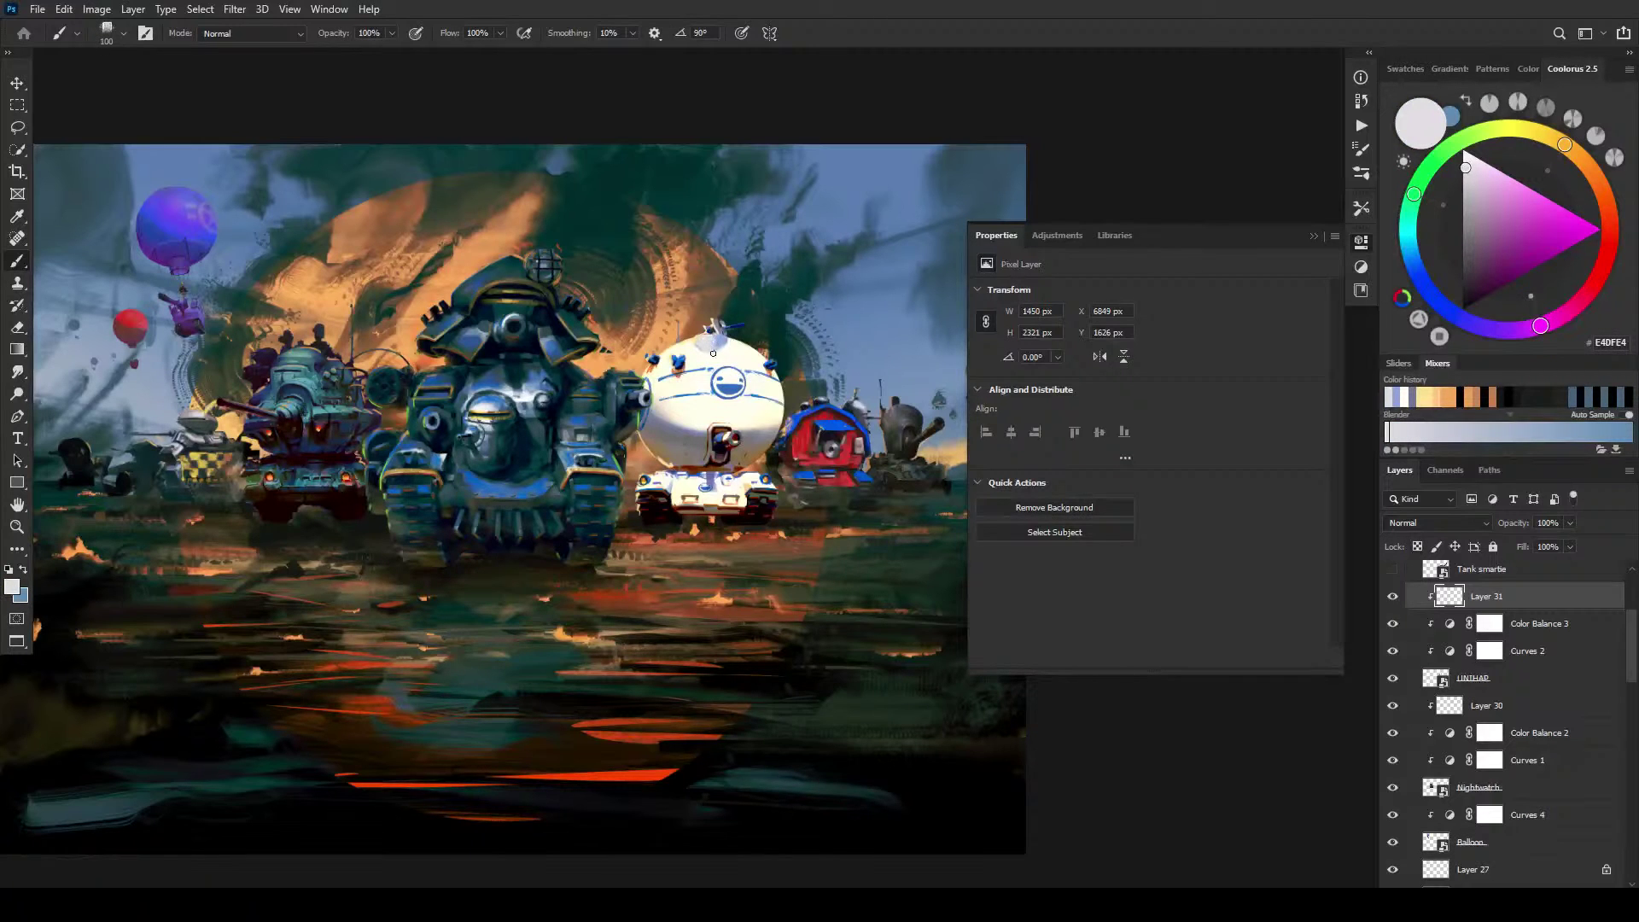
alt+click(705, 340)
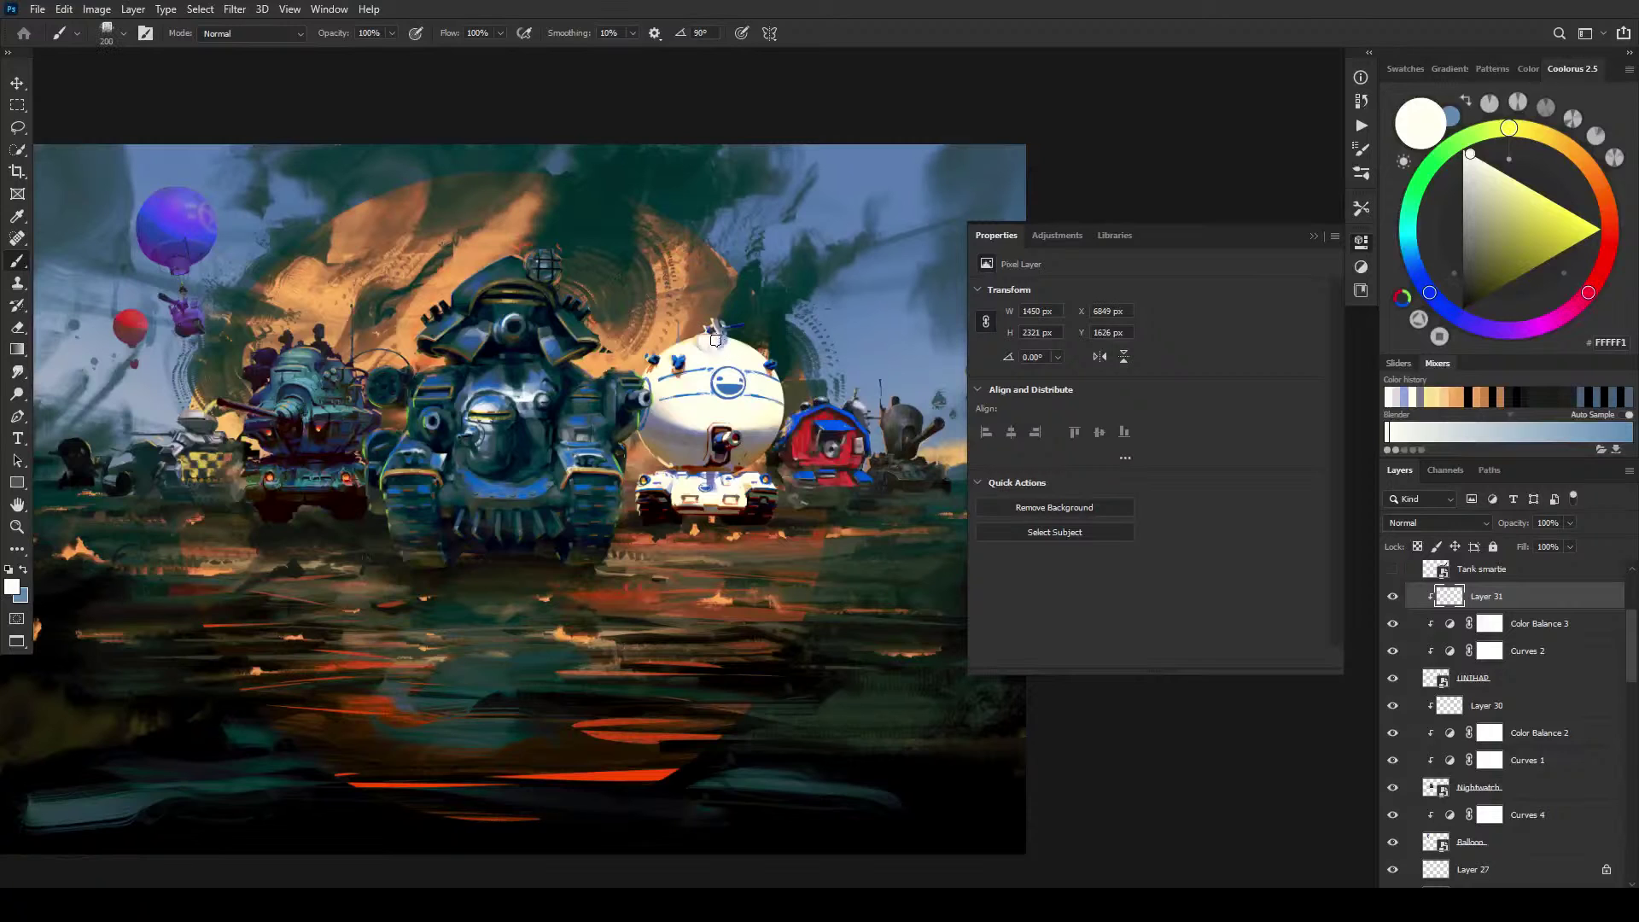
Step: Refine the crown of the white tank's dome with a smaller brush, alternating sampled off-white and pale blue-grey tones
key(bracketleft)
key(bracketleft)
key(bracketleft)
key(bracketleft)
key(bracketleft)
key(bracketleft)
key(bracketleft)
alt+click(725, 341)
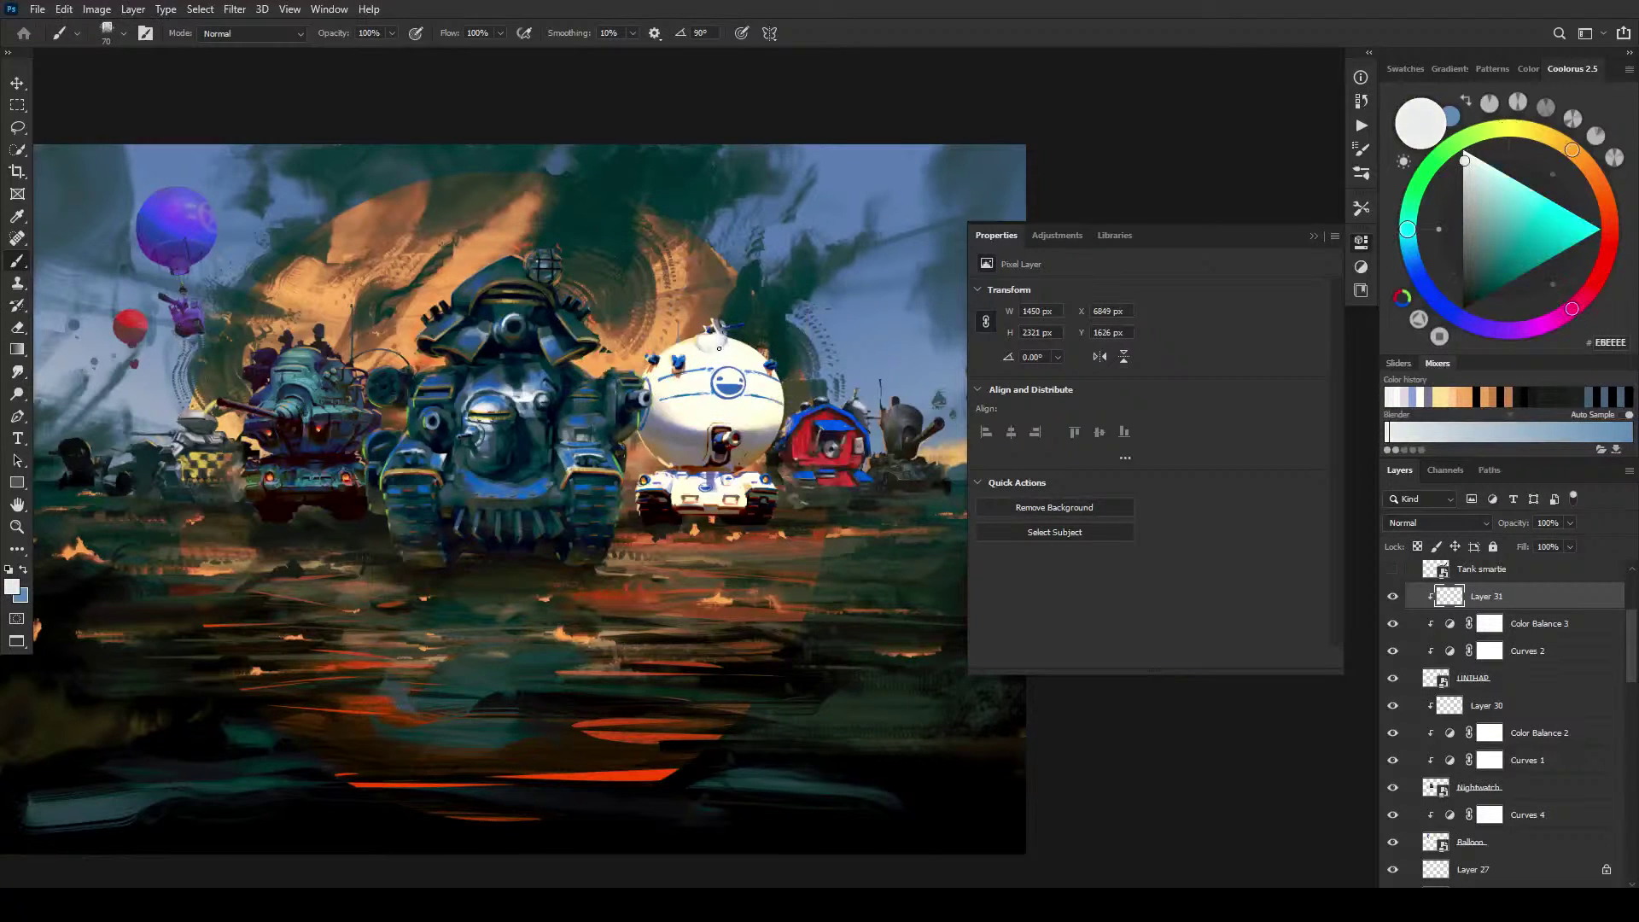
alt+click(723, 341)
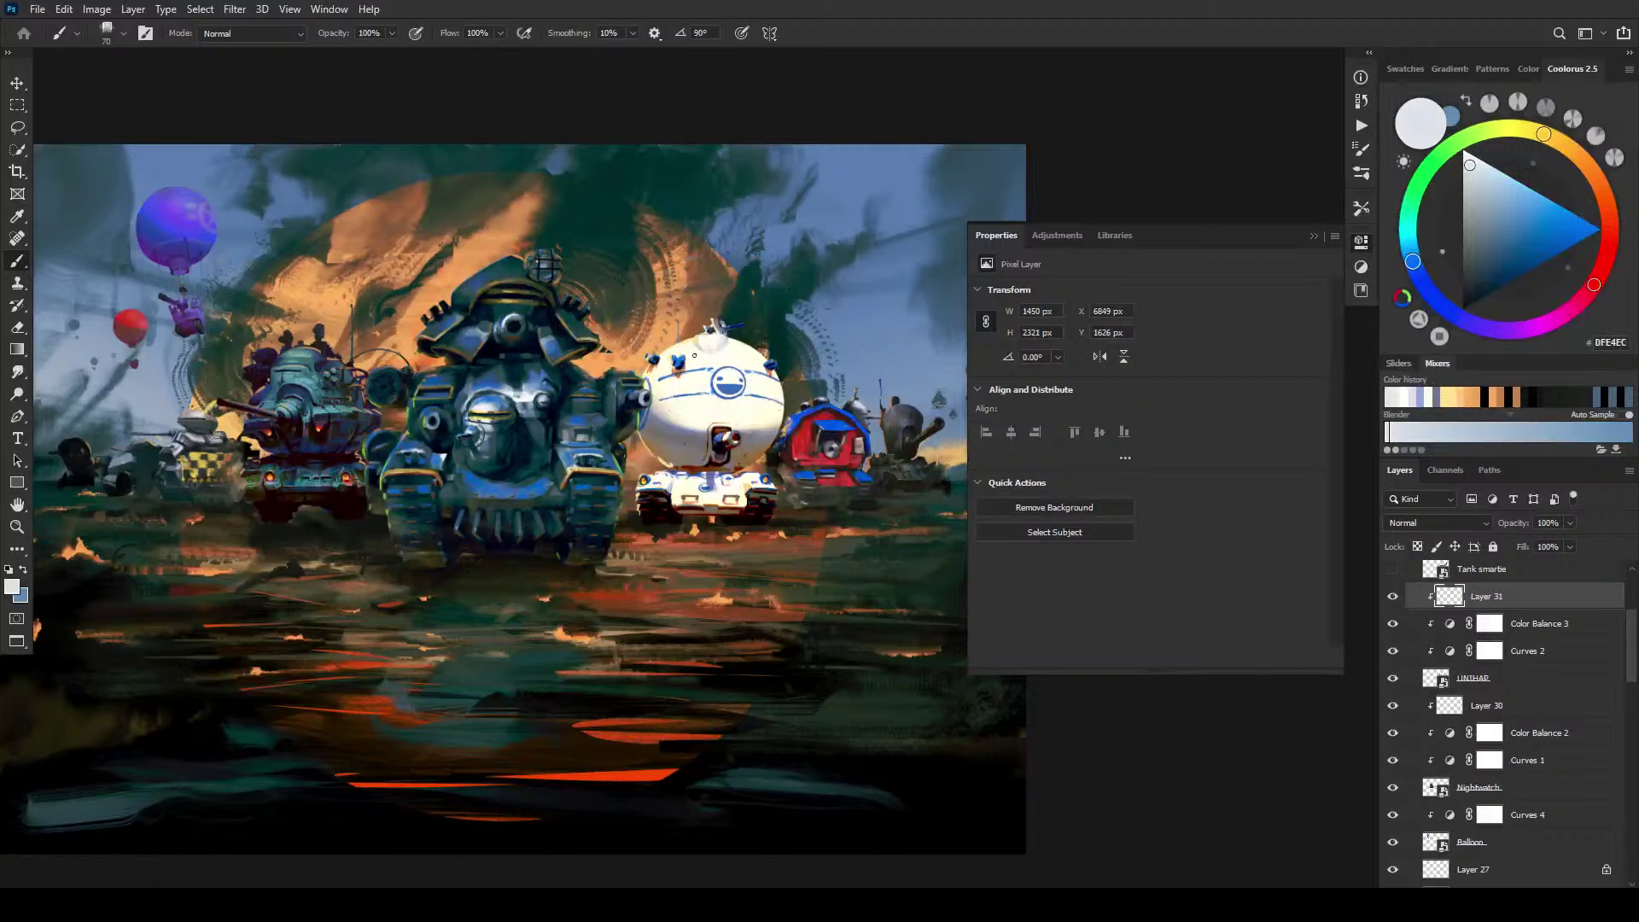
alt+click(702, 339)
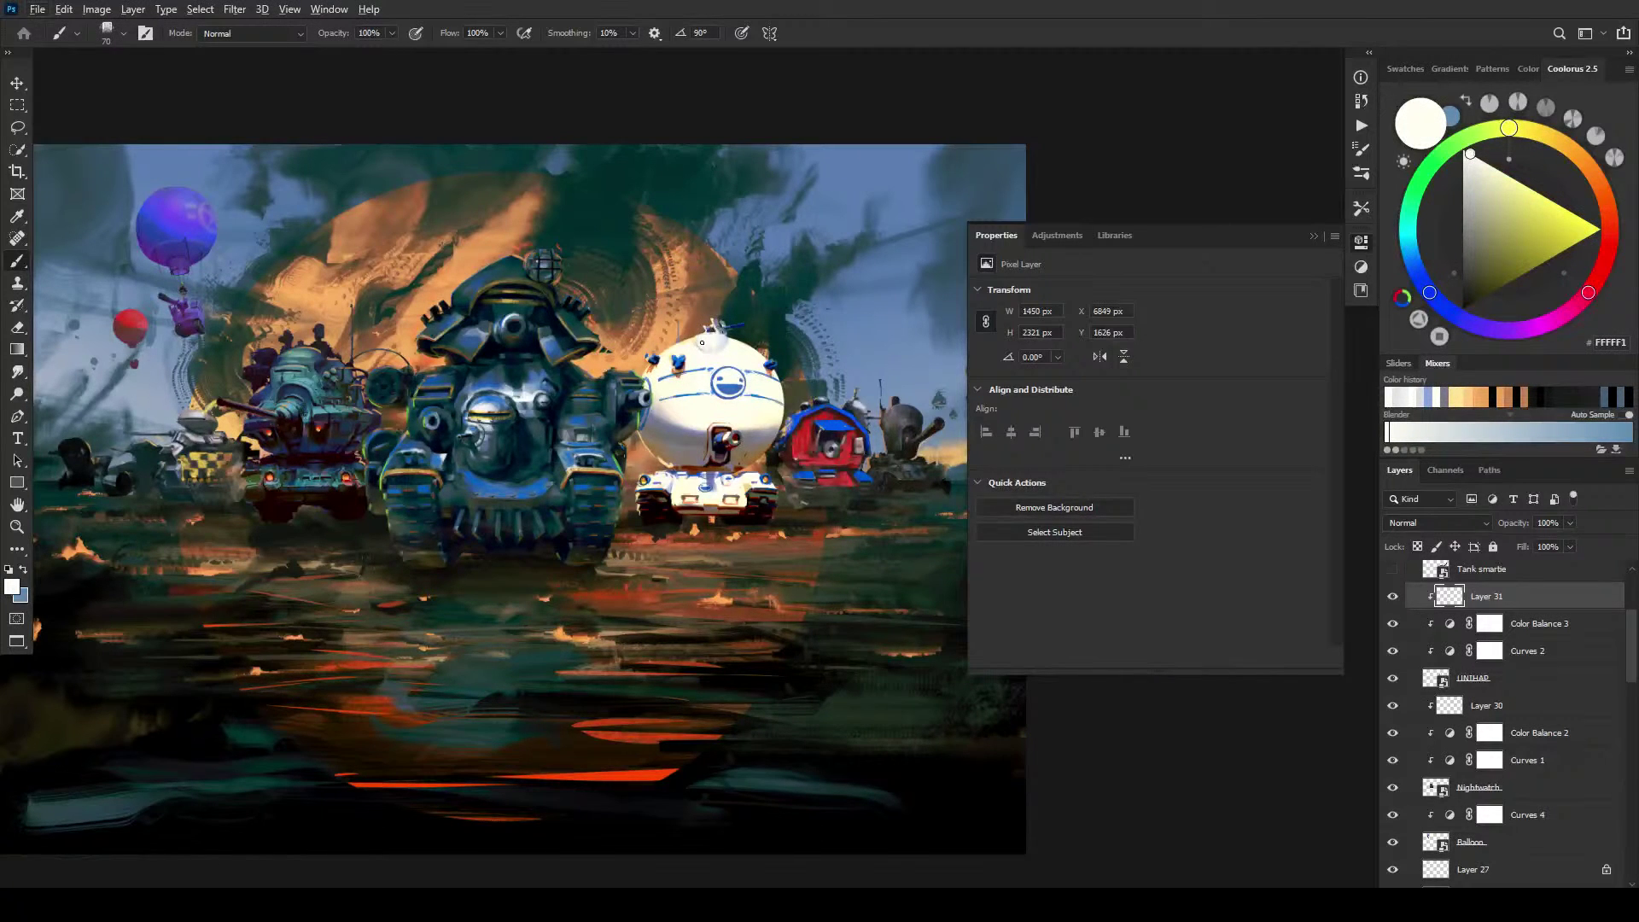
alt+click(707, 342)
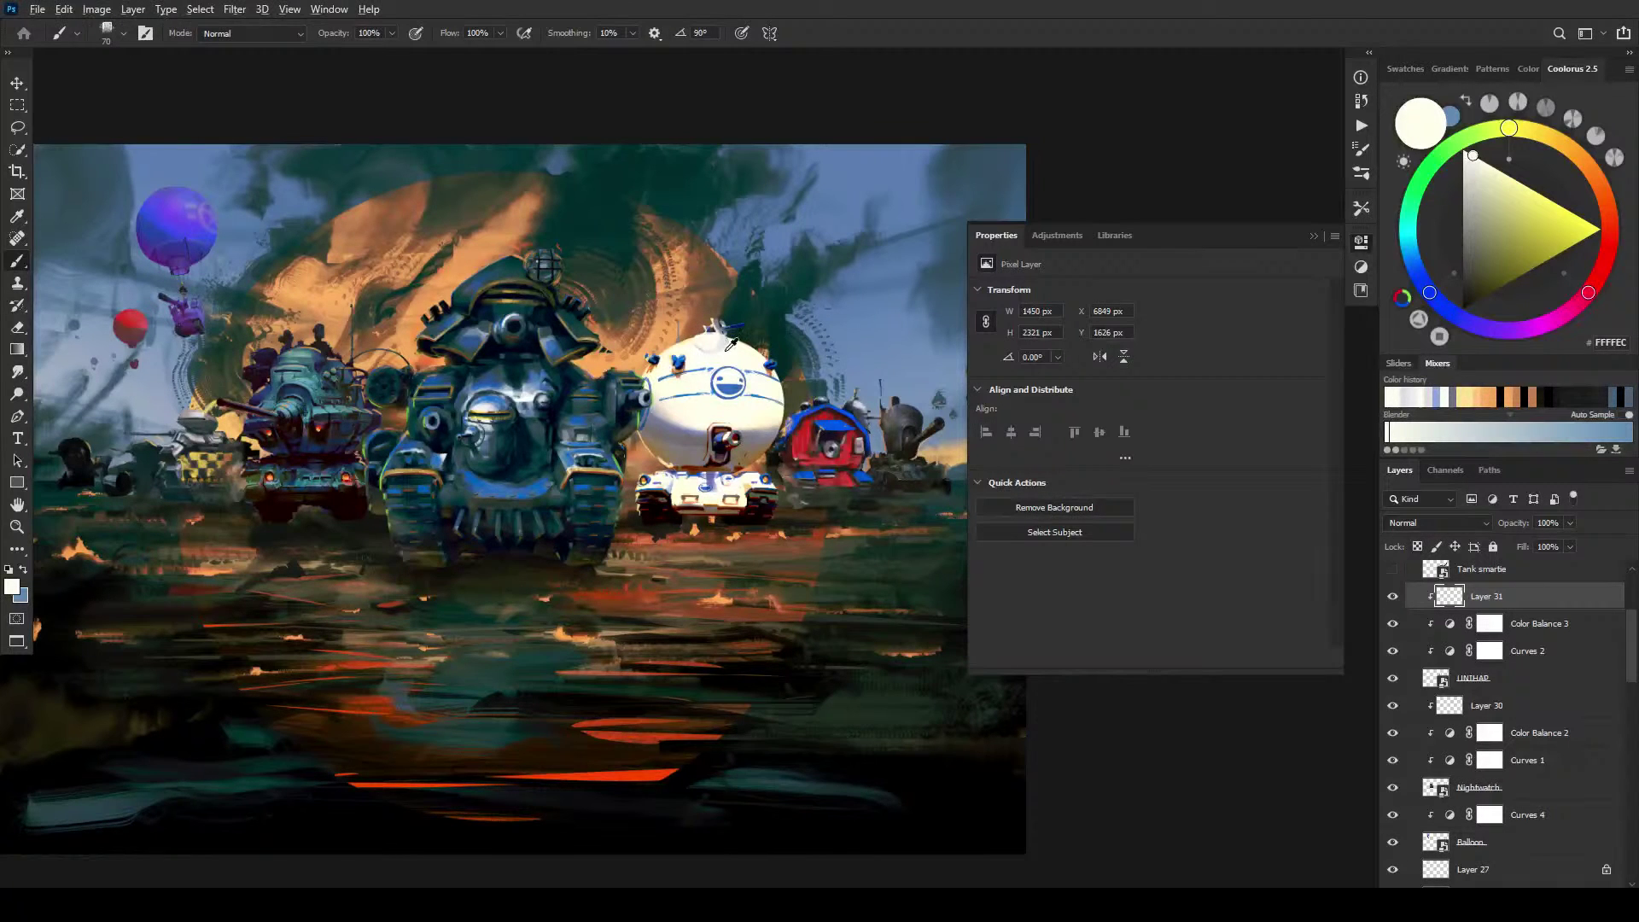
alt+click(711, 375)
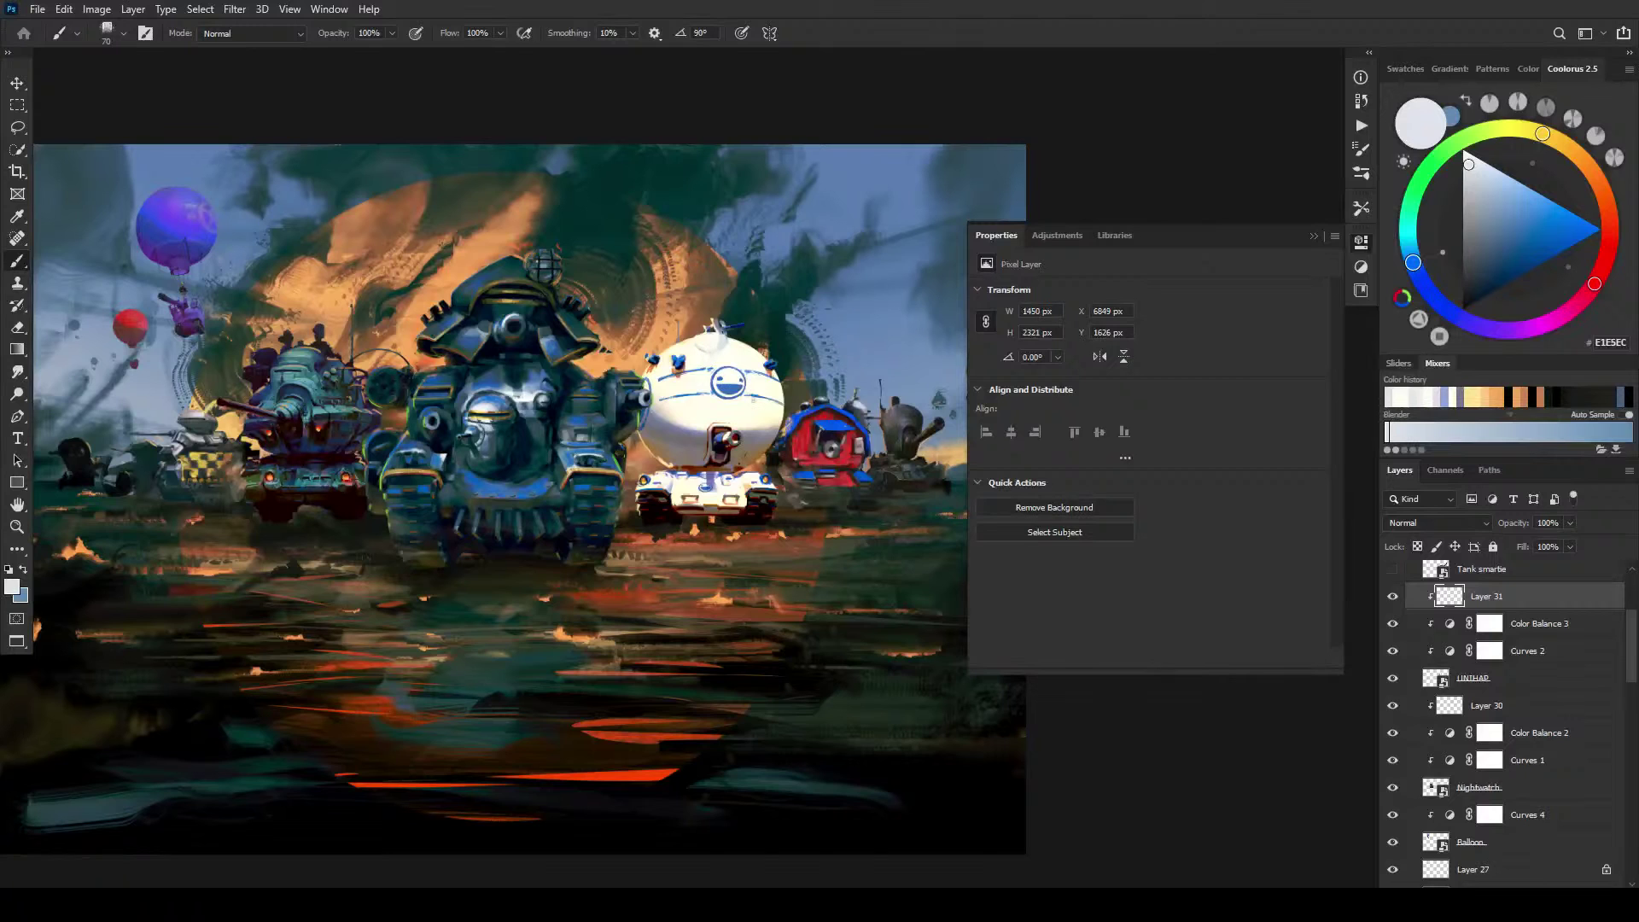
alt+click(714, 342)
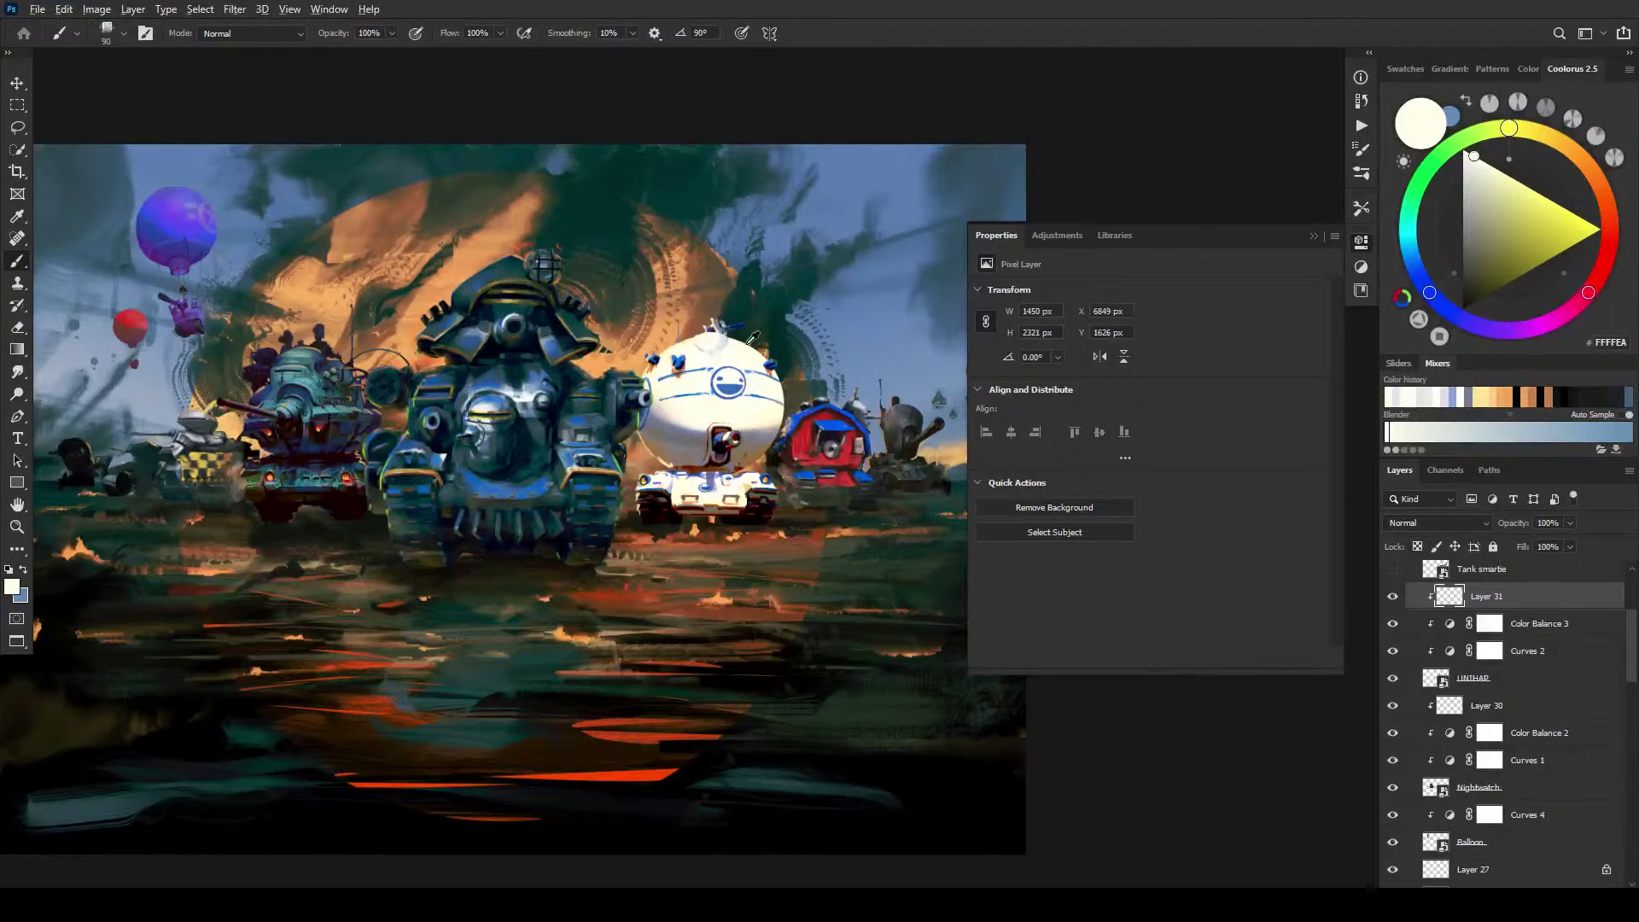
alt+click(700, 346)
key(bracketright)
key(bracketright)
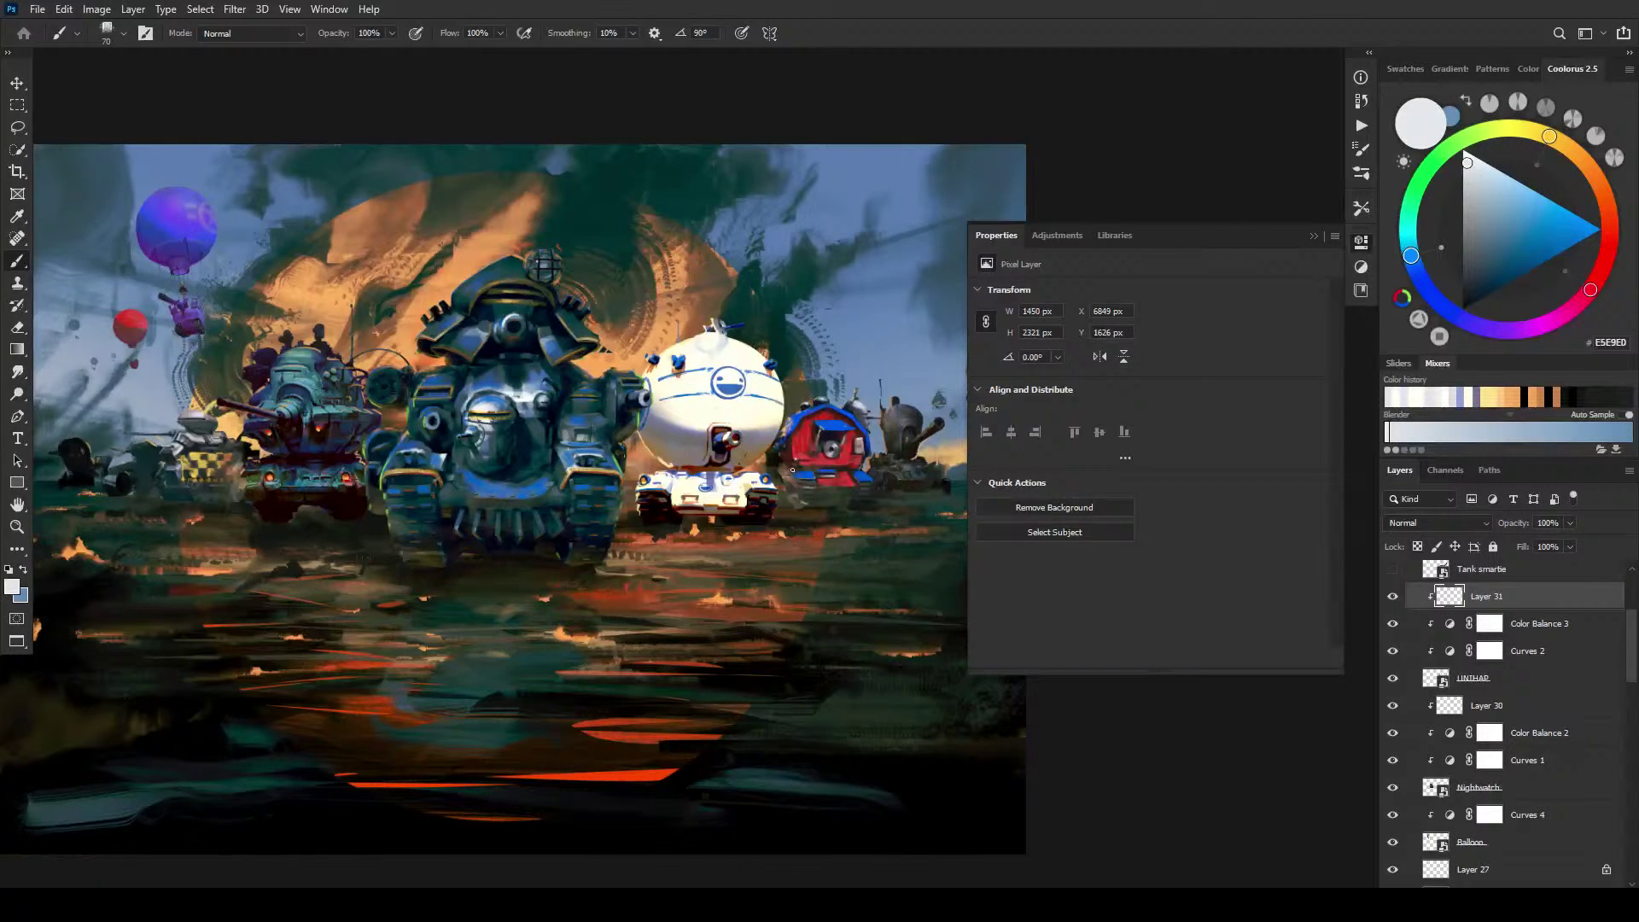
Step: Move the small red barn-shaped tank on Layer 17 slightly up and to the left
key(v)
ctrl+click(838, 442)
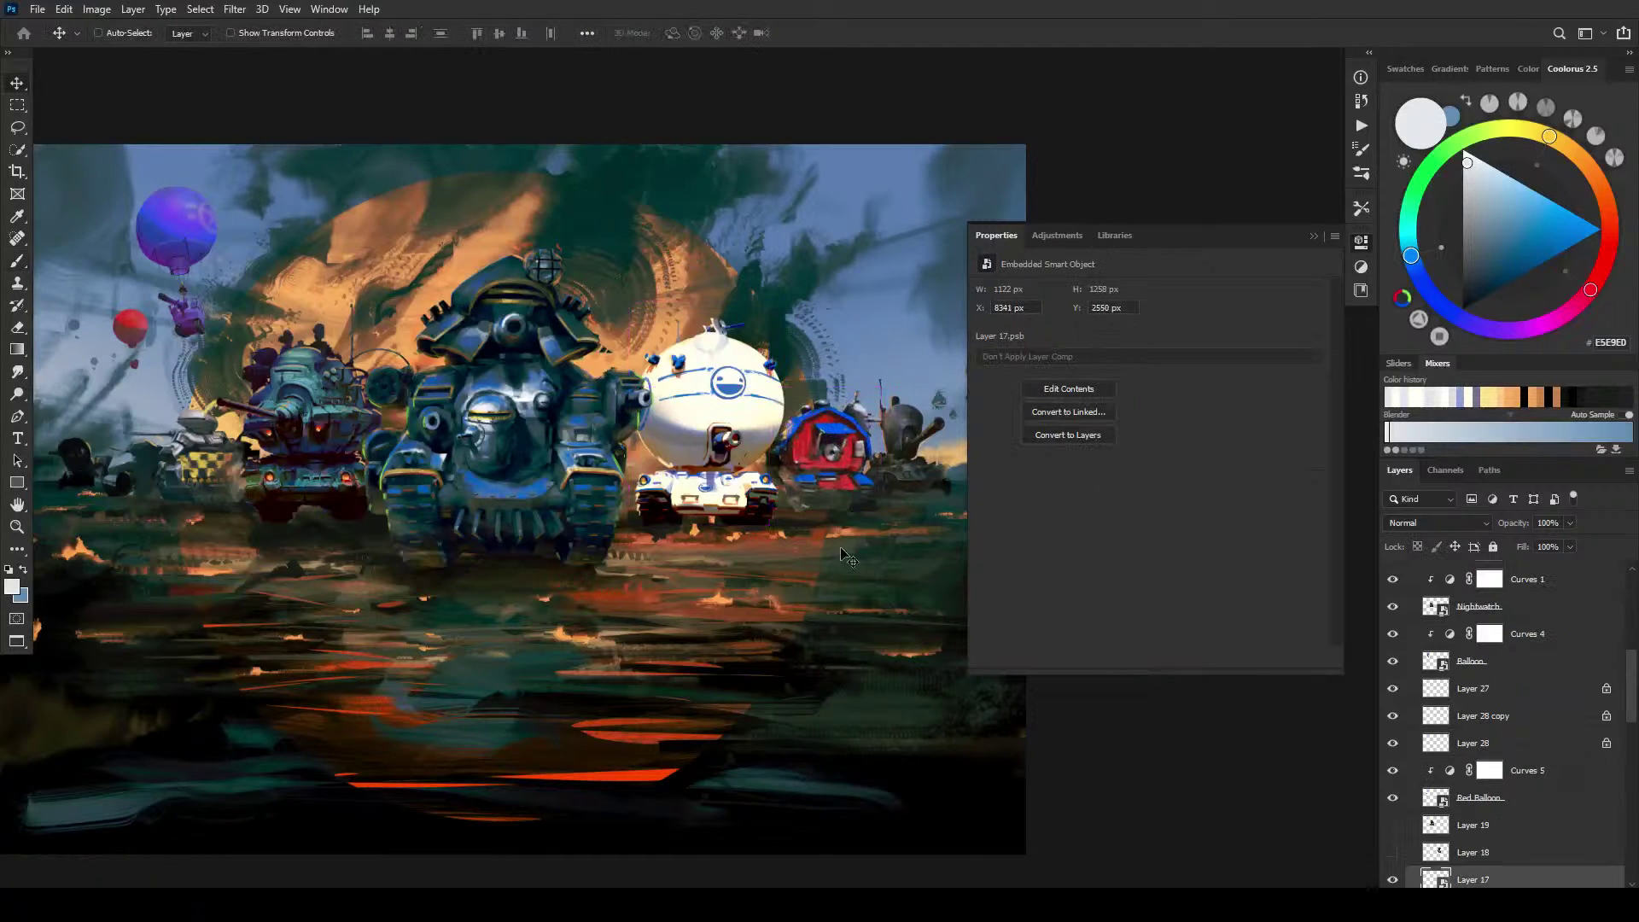
drag(849, 551, 848, 547)
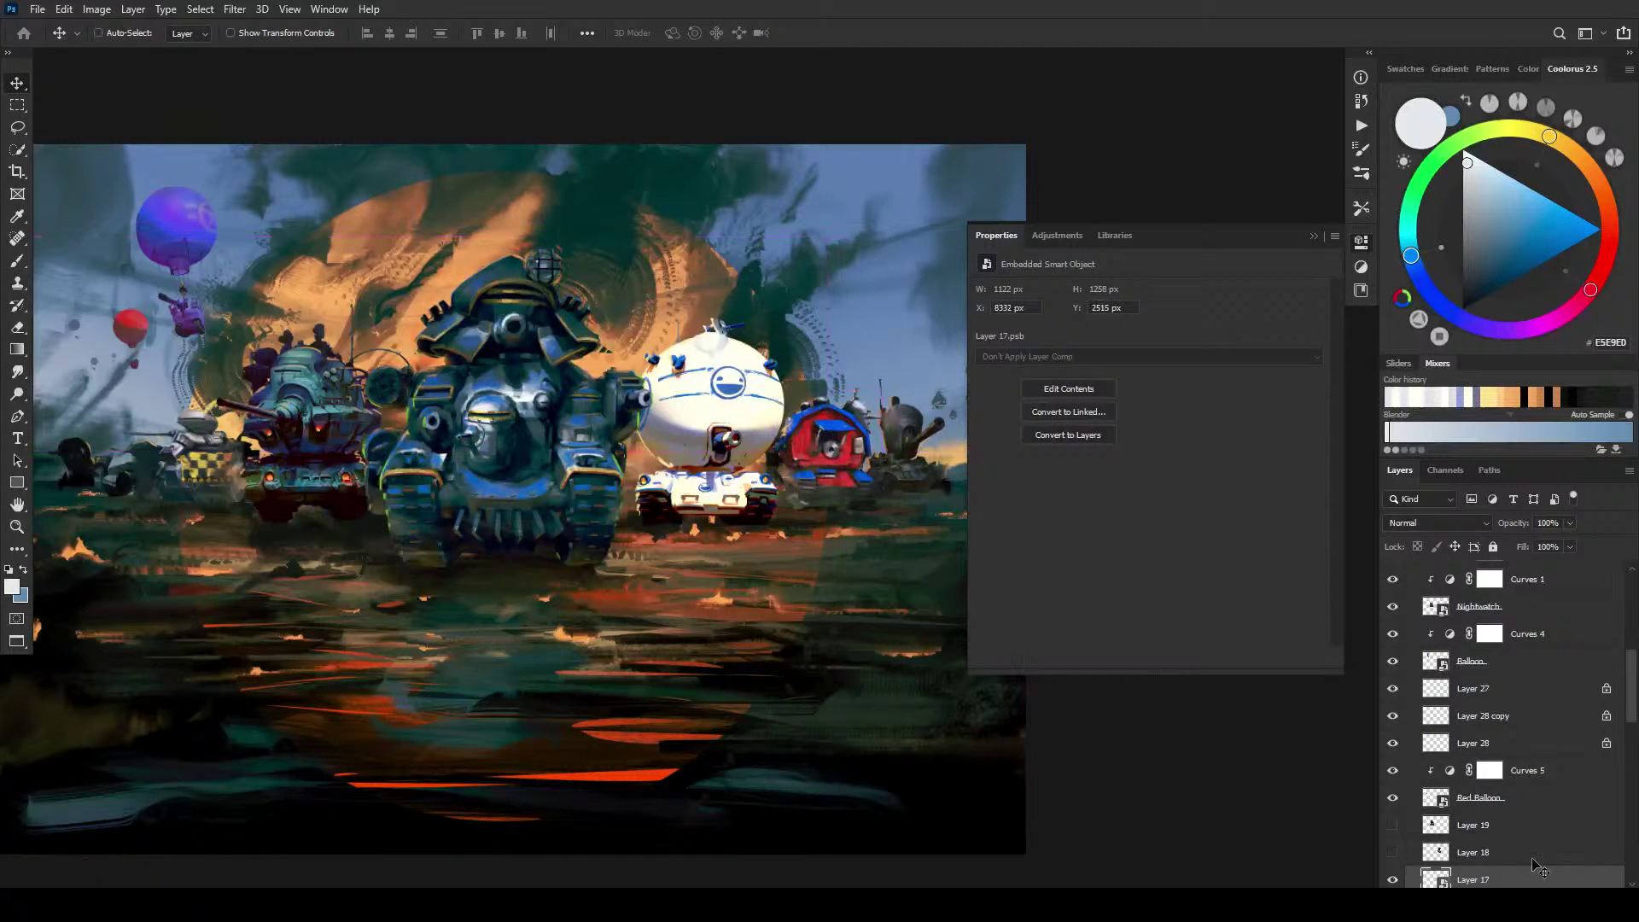
Step: Add a layer clipped to the red barn-shaped tank's Layer 17, sample the sky's orange and reduce the brush size
key(ctrl+shift+alt+n)
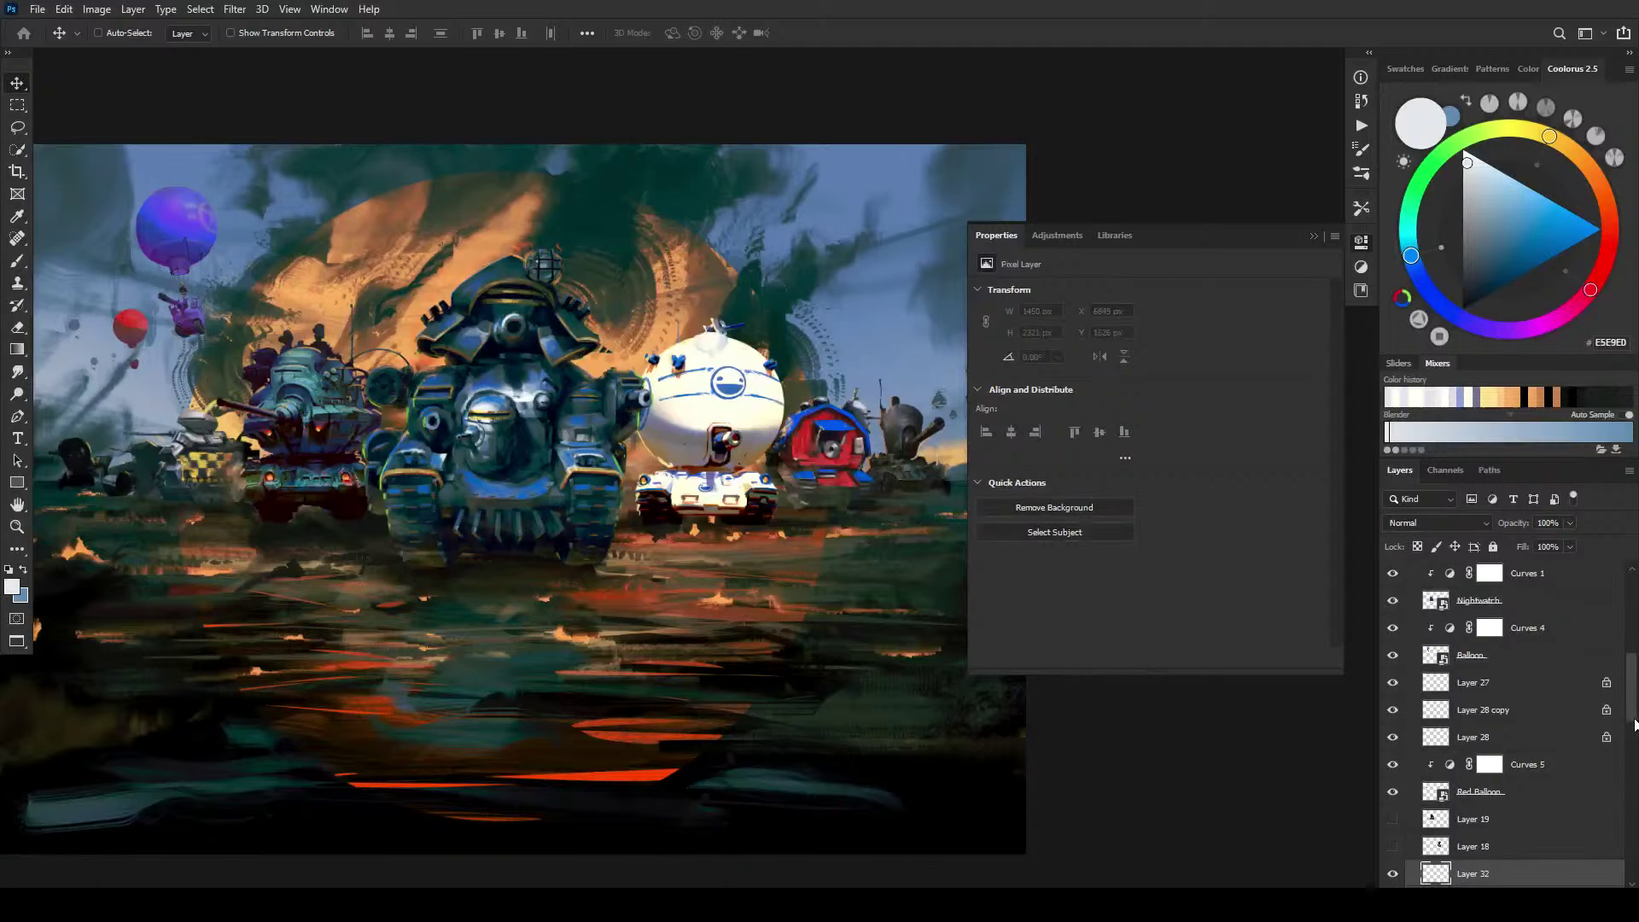
scroll(1635, 724, down, 3)
alt+click(1527, 771)
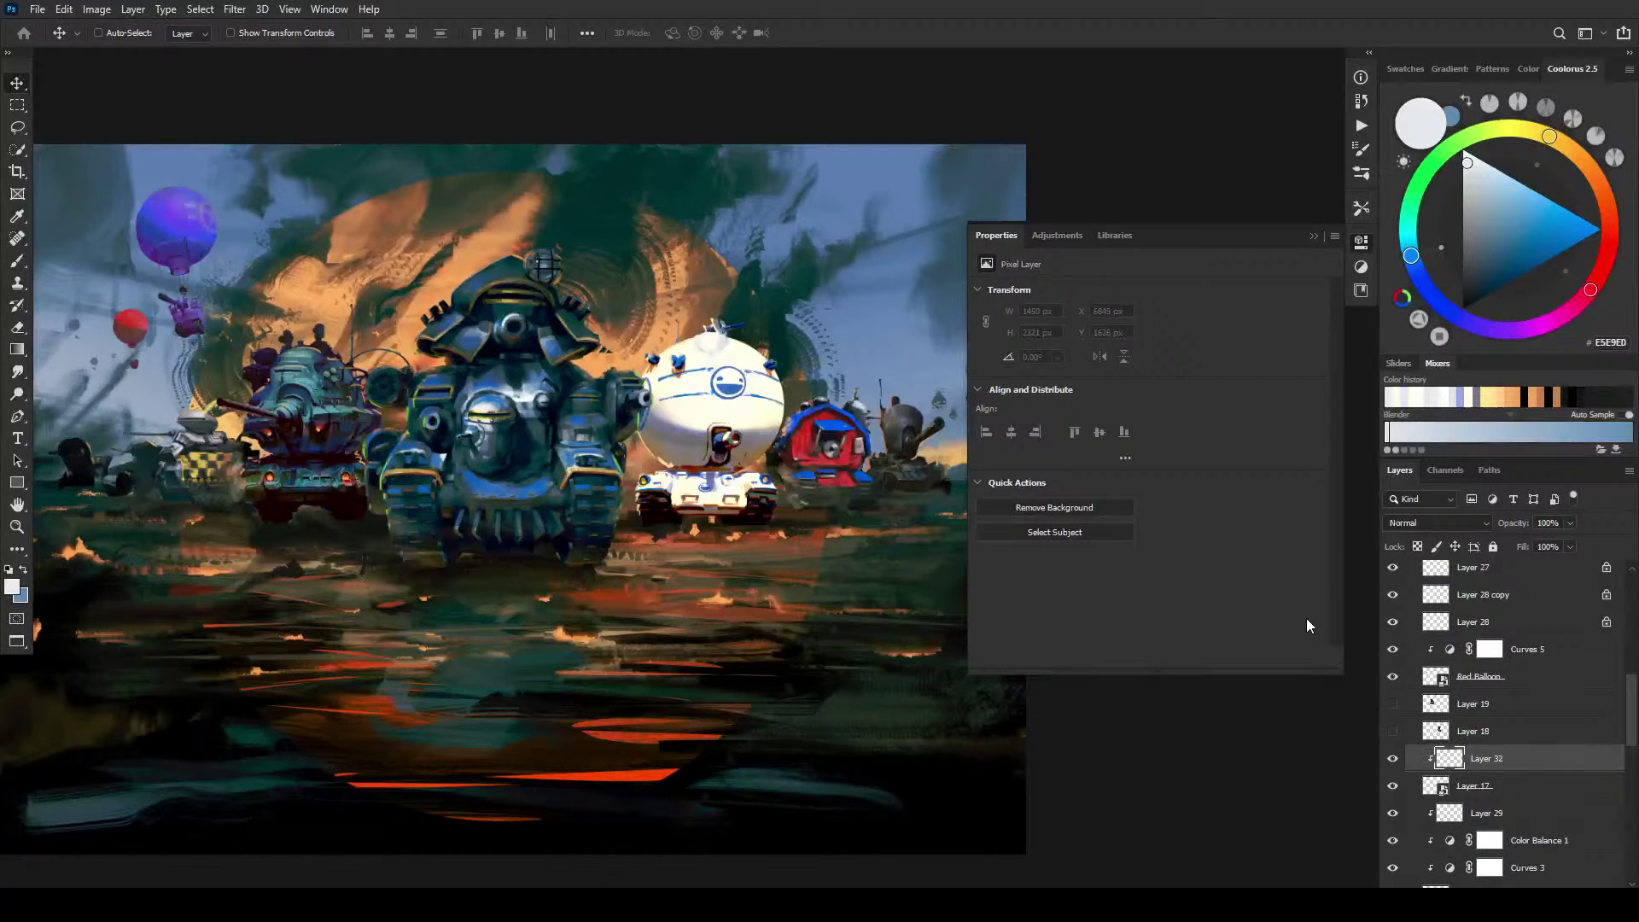
key(b)
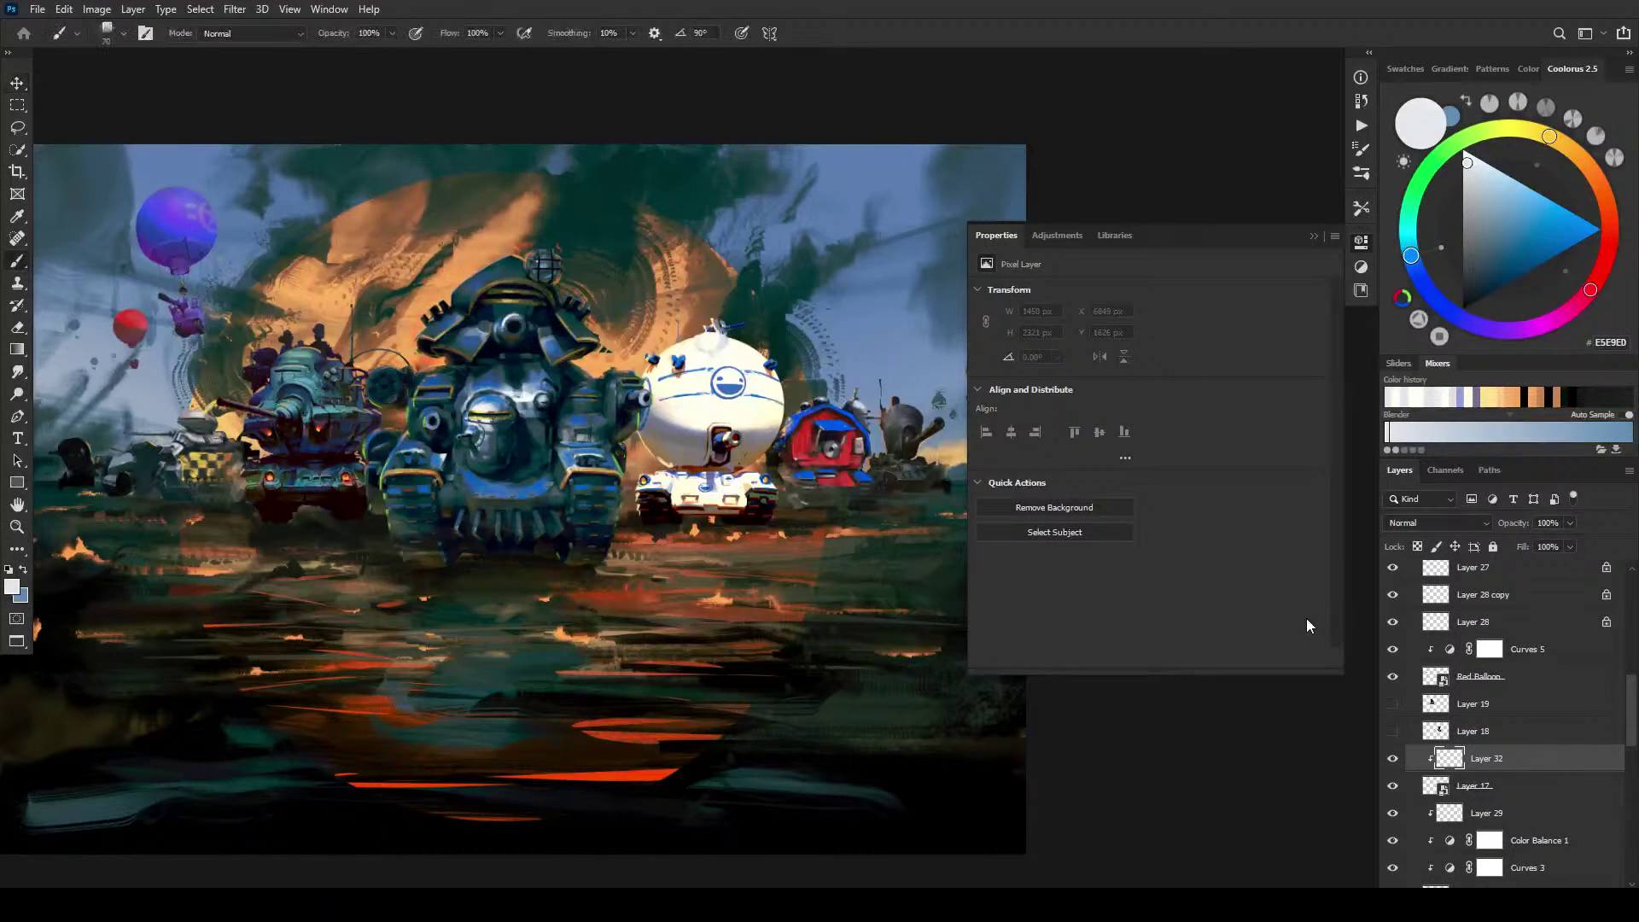
alt+click(662, 337)
key(bracketleft)
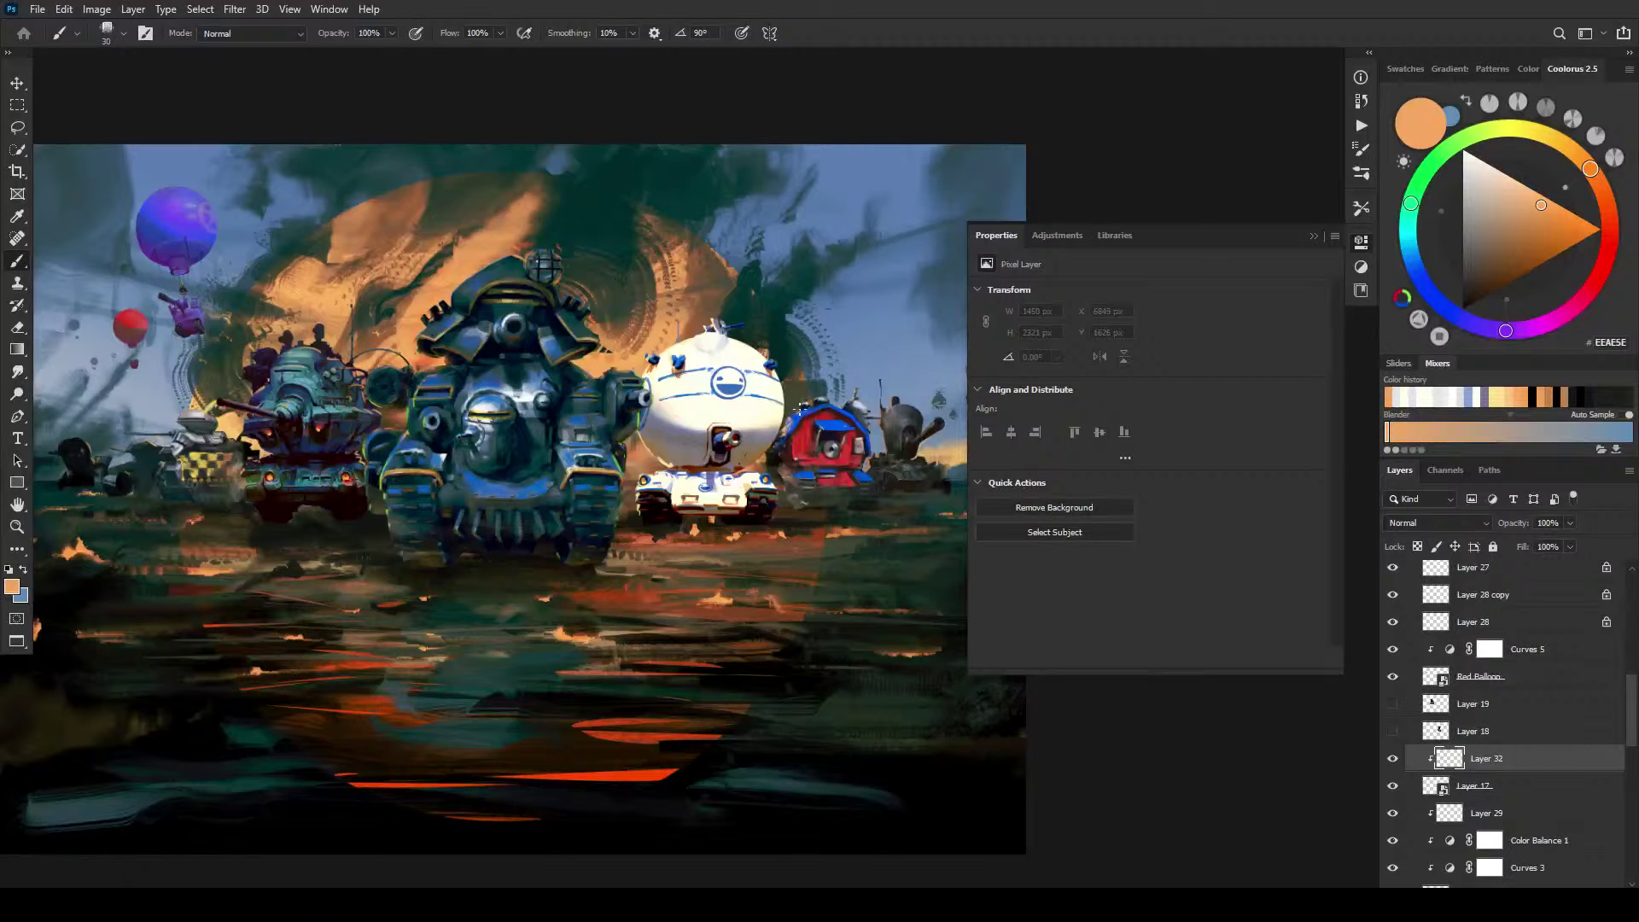
Step: Paint an orange rim light along the red barn-shaped tank's edge and add a layer clipped to the yellow-checkered tank's Layer 21
mouse_move(801, 401)
mouse_down()
mouse_move(880, 375)
mouse_move(793, 418)
mouse_move(825, 414)
mouse_move(825, 435)
mouse_move(780, 444)
mouse_move(780, 486)
mouse_up()
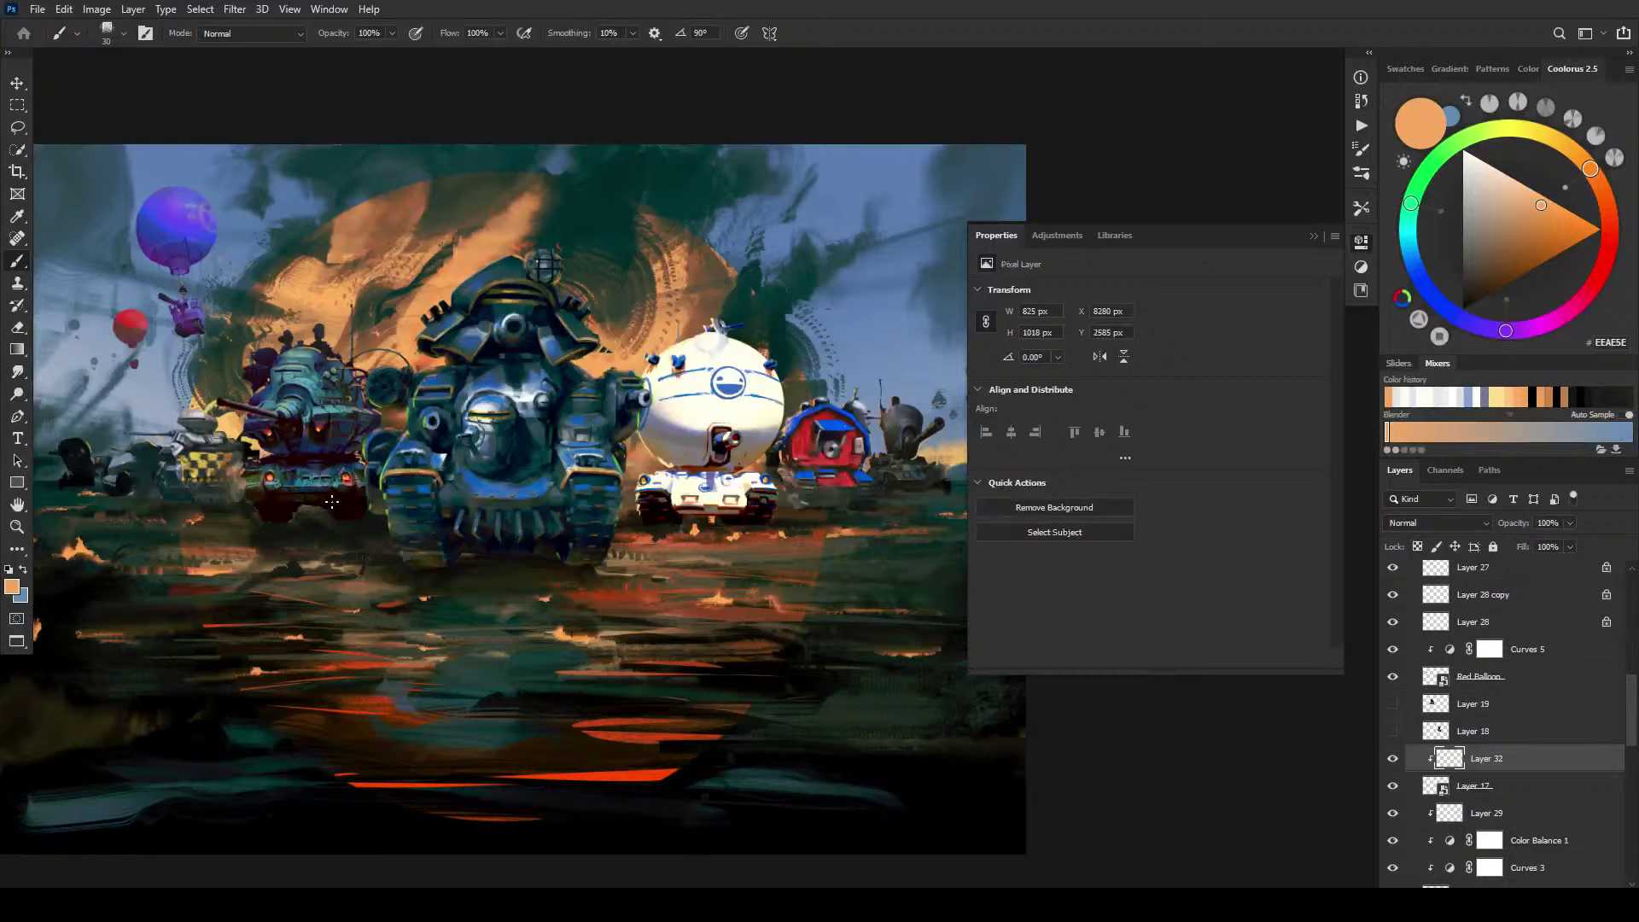
key(v)
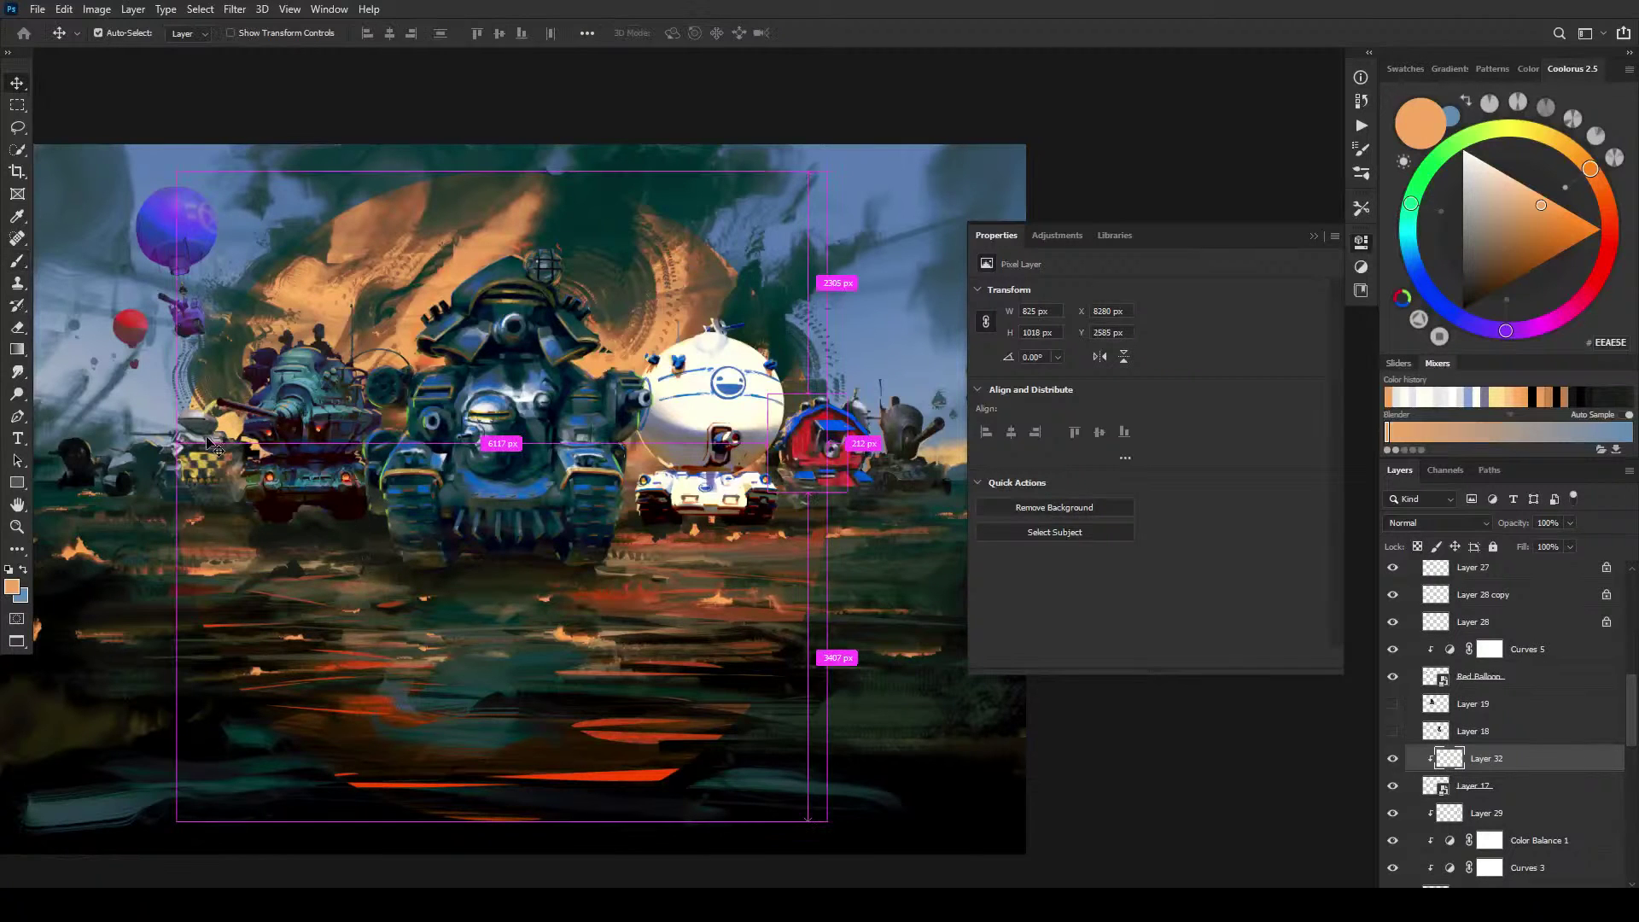
click(175, 473)
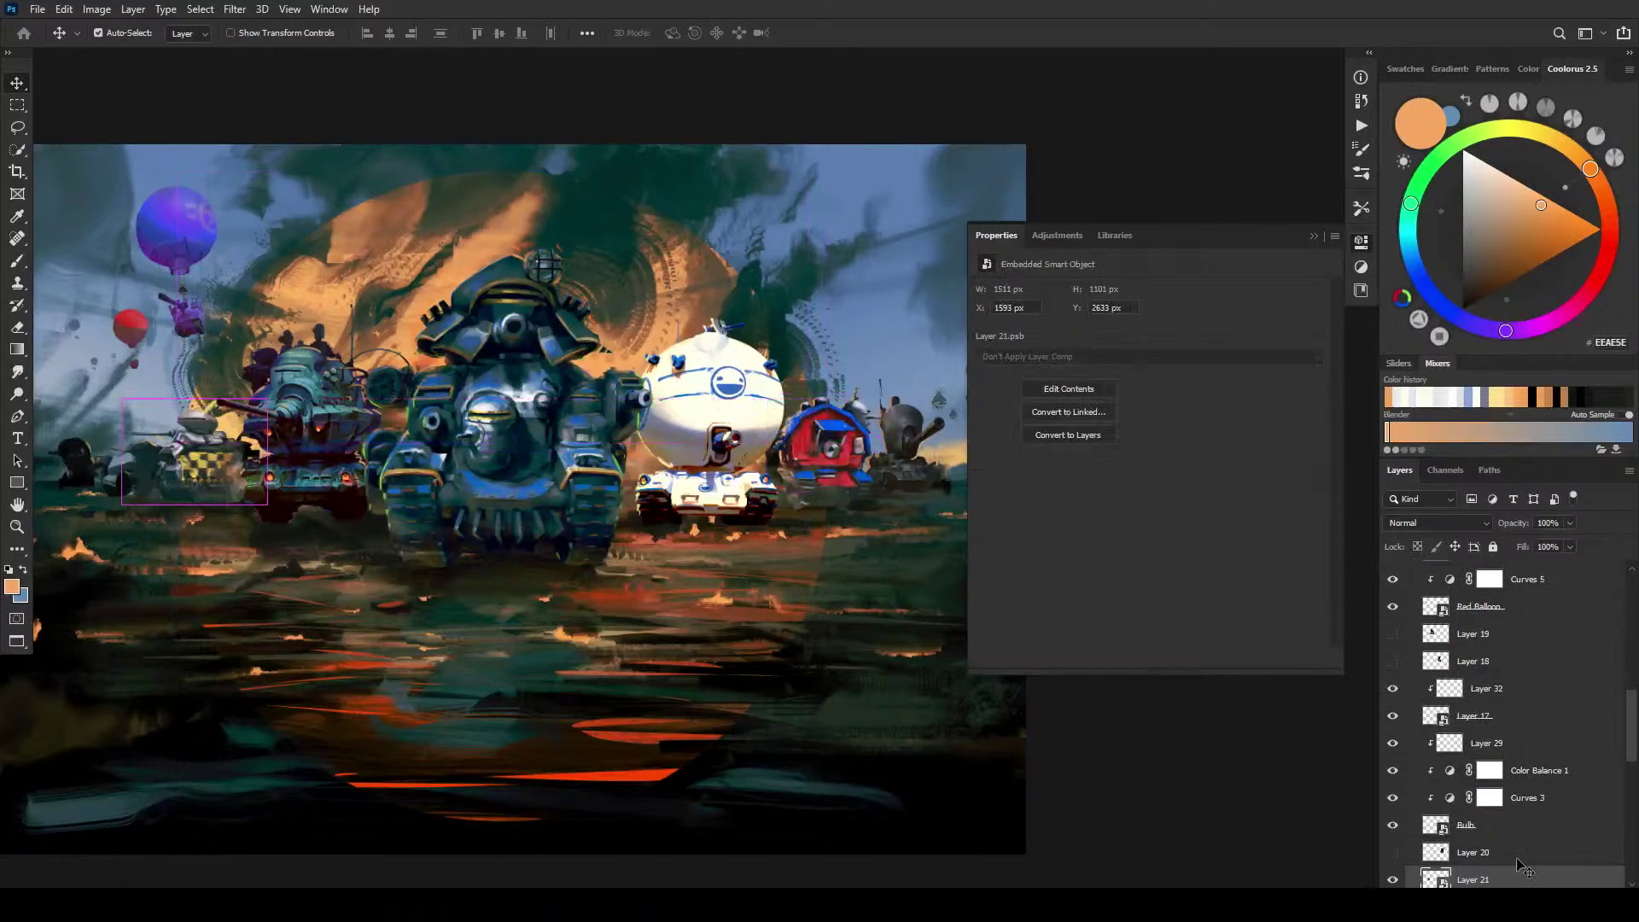
key(ctrl+shift+alt+n)
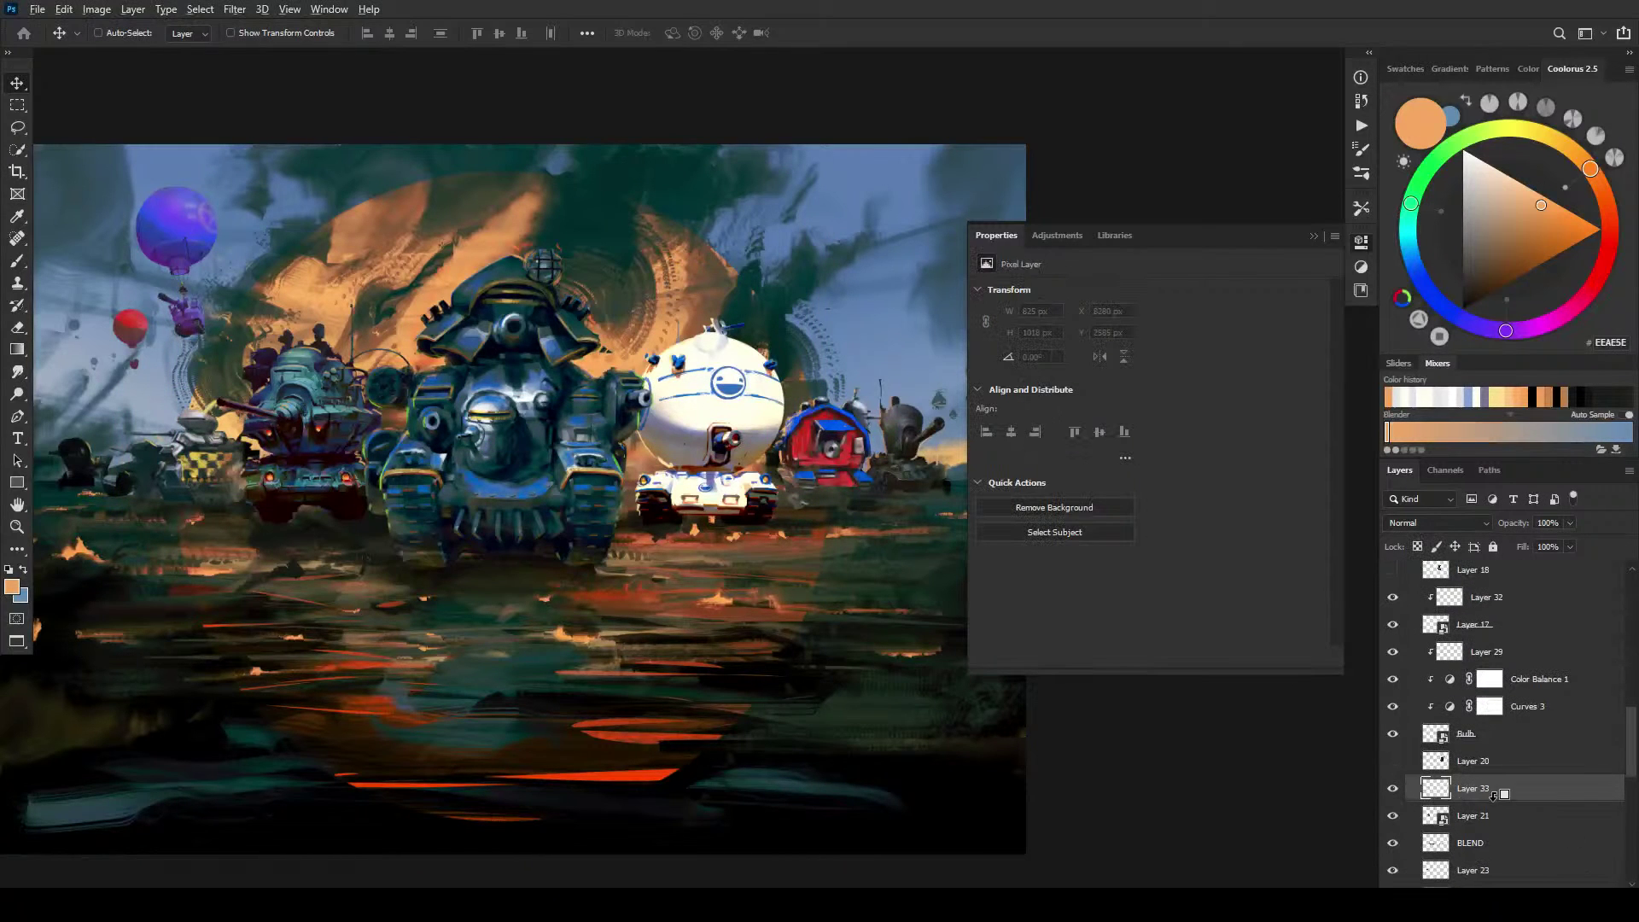
alt+click(1499, 802)
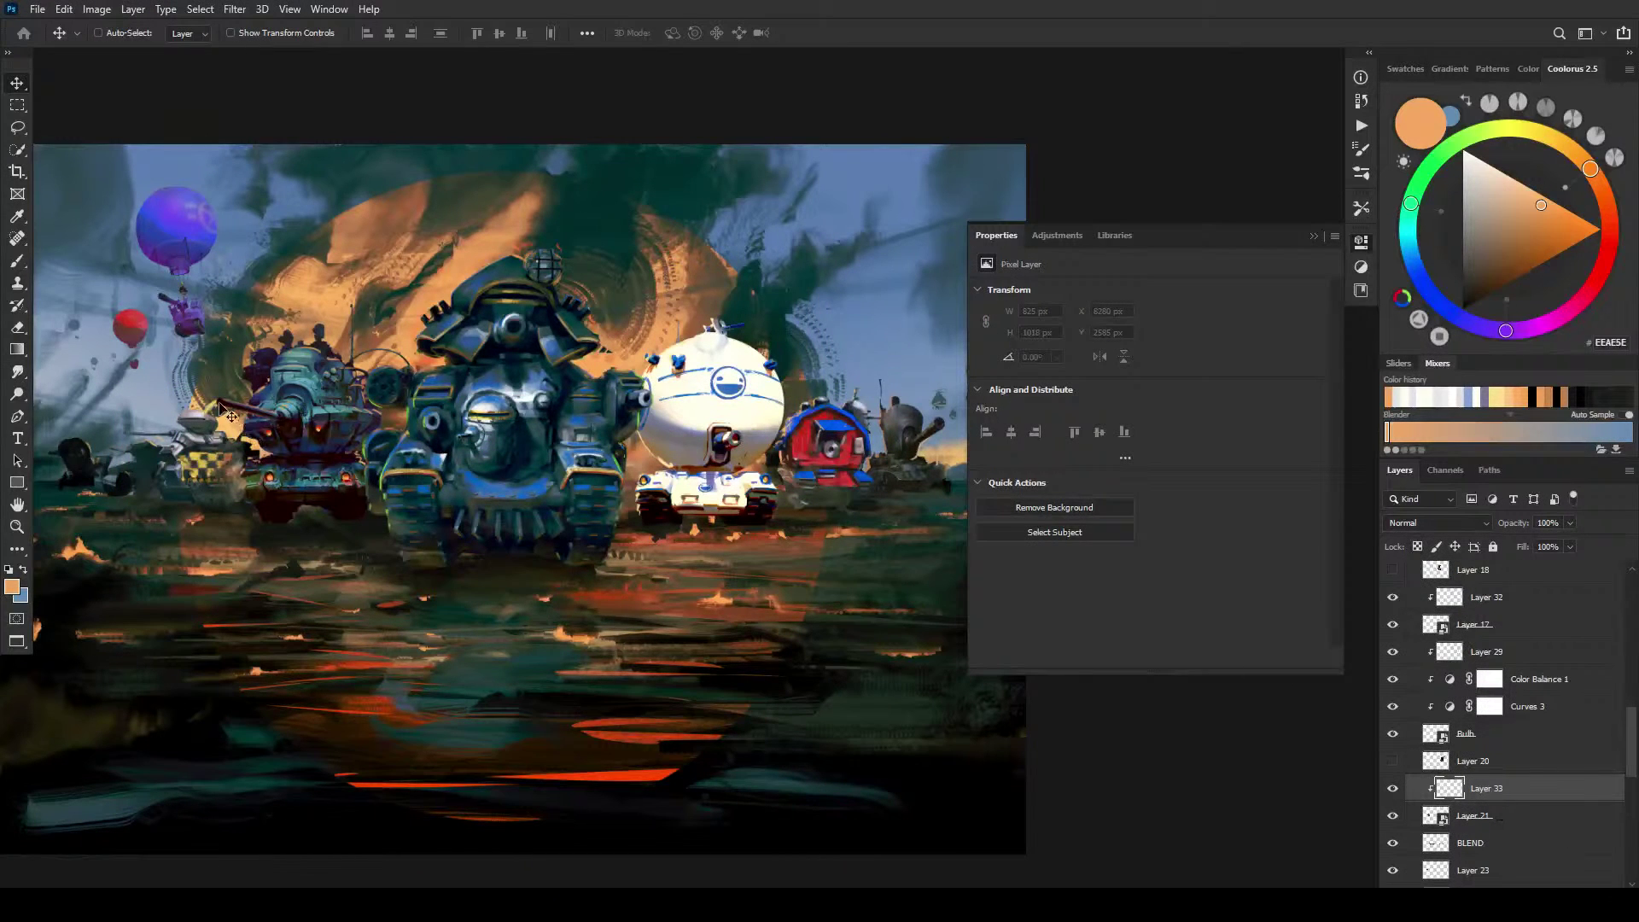
Step: Paint warm rim light along the checkered tank's dome, barrel and hull edges with the orange and a sampled tan
key(b)
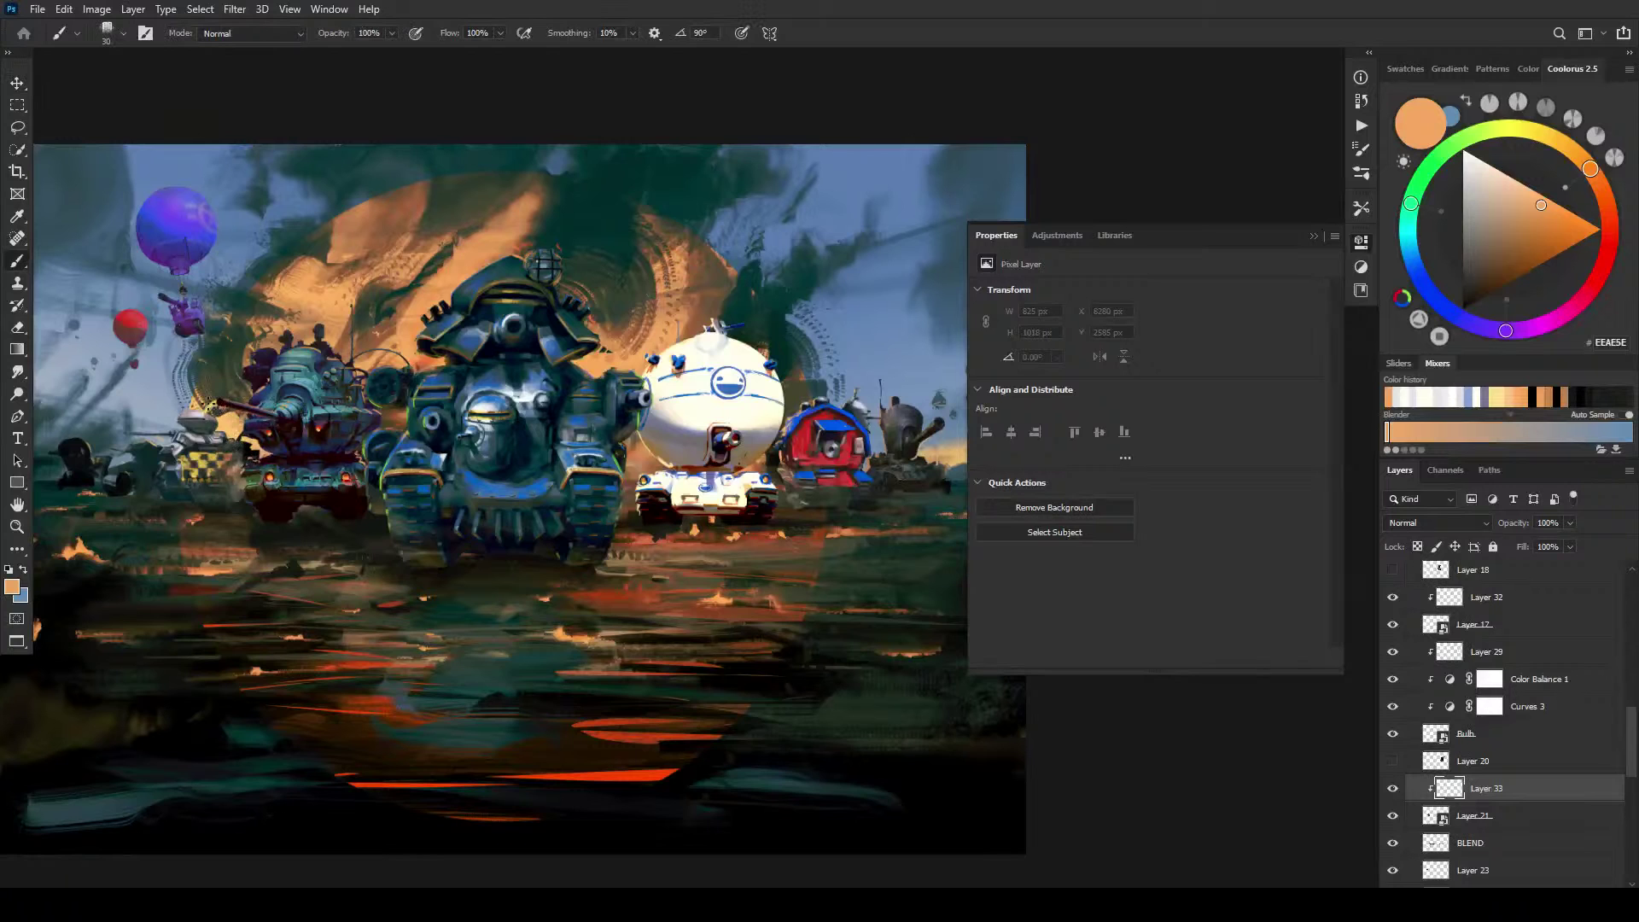
drag(207, 408, 210, 413)
click(213, 416)
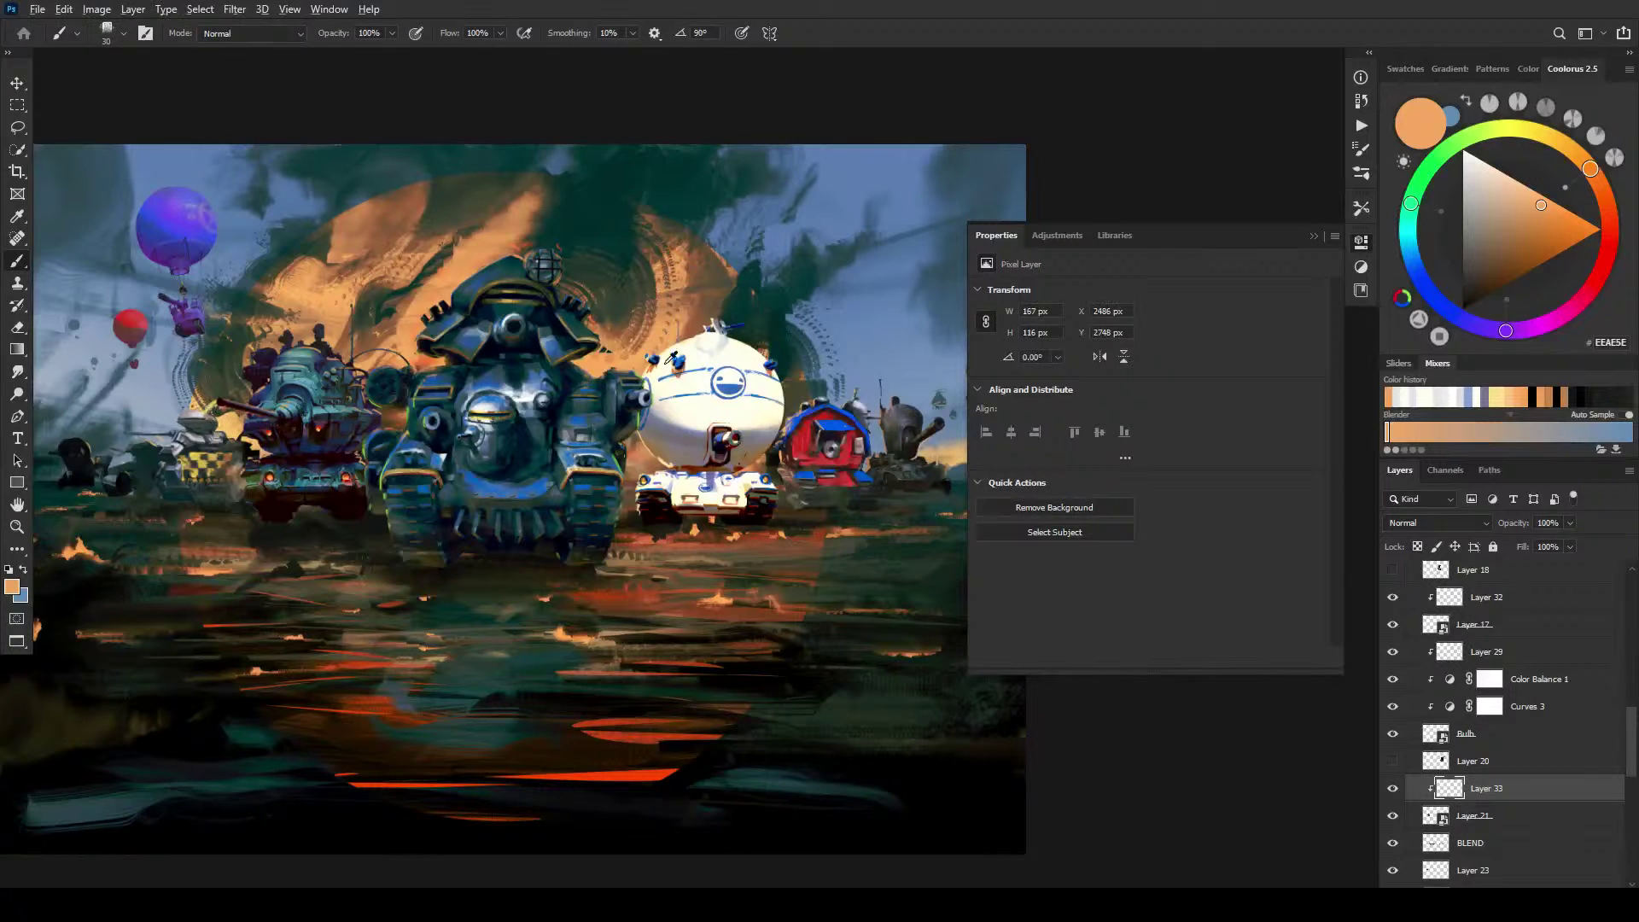
alt+click(667, 452)
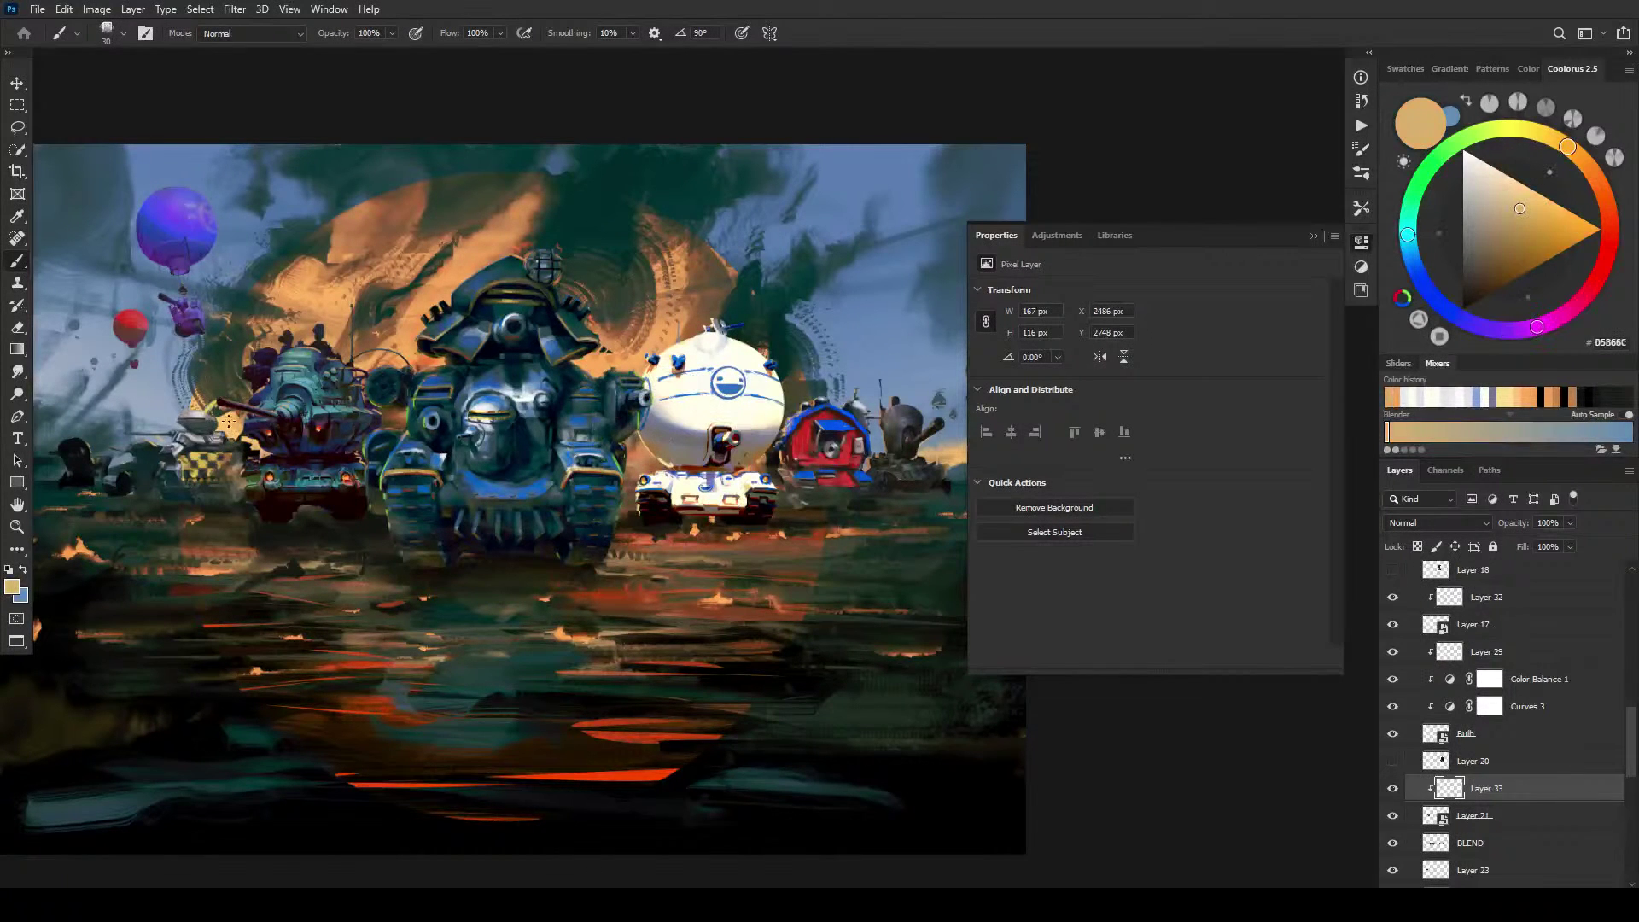
mouse_move(224, 423)
mouse_down()
mouse_move(181, 408)
mouse_move(247, 448)
mouse_move(198, 410)
mouse_up()
drag(250, 455, 263, 466)
drag(154, 420, 169, 432)
drag(248, 458, 246, 466)
key(z)
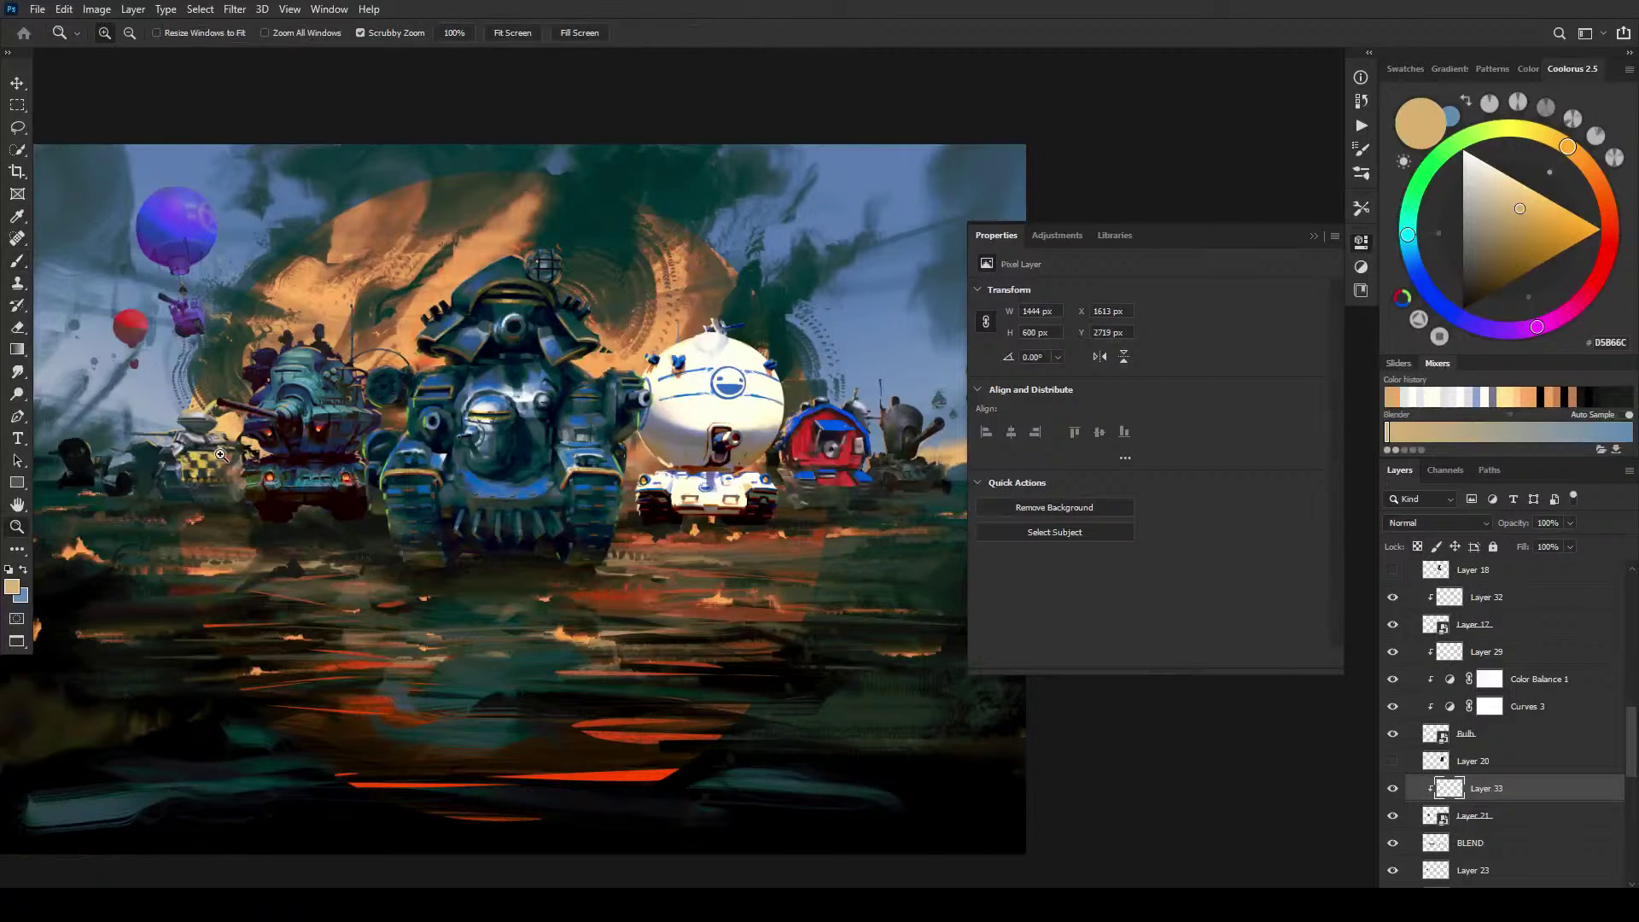
key(b)
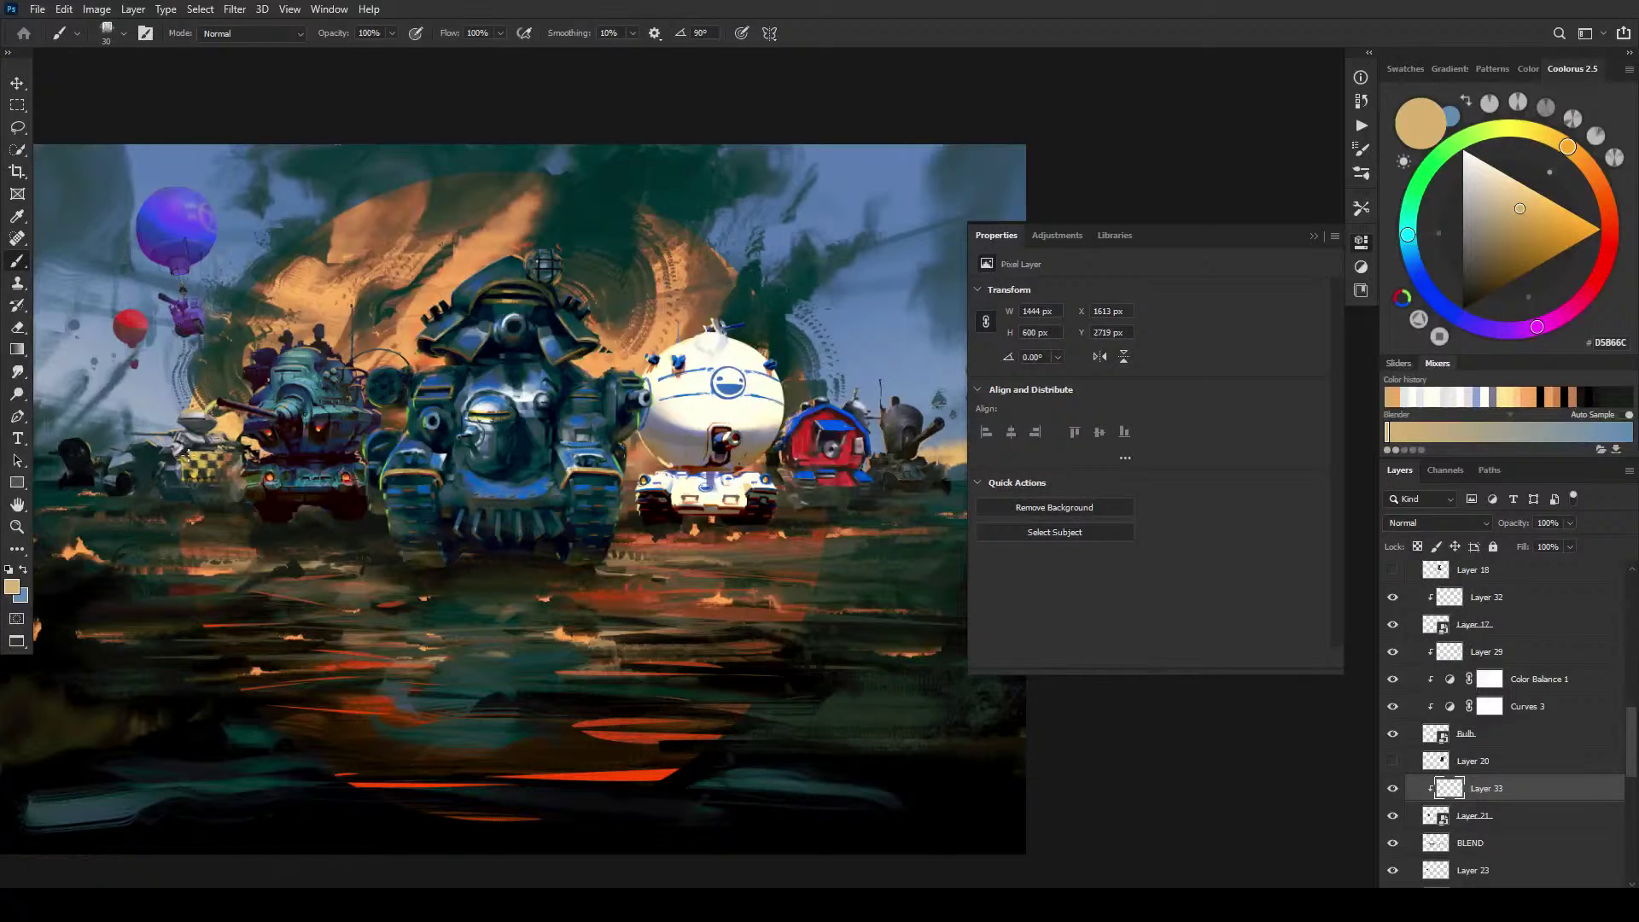
click(182, 642)
Step: Compare the checkered tank with and without the rim light on Layer 33
click(1393, 789)
click(1394, 789)
click(1394, 789)
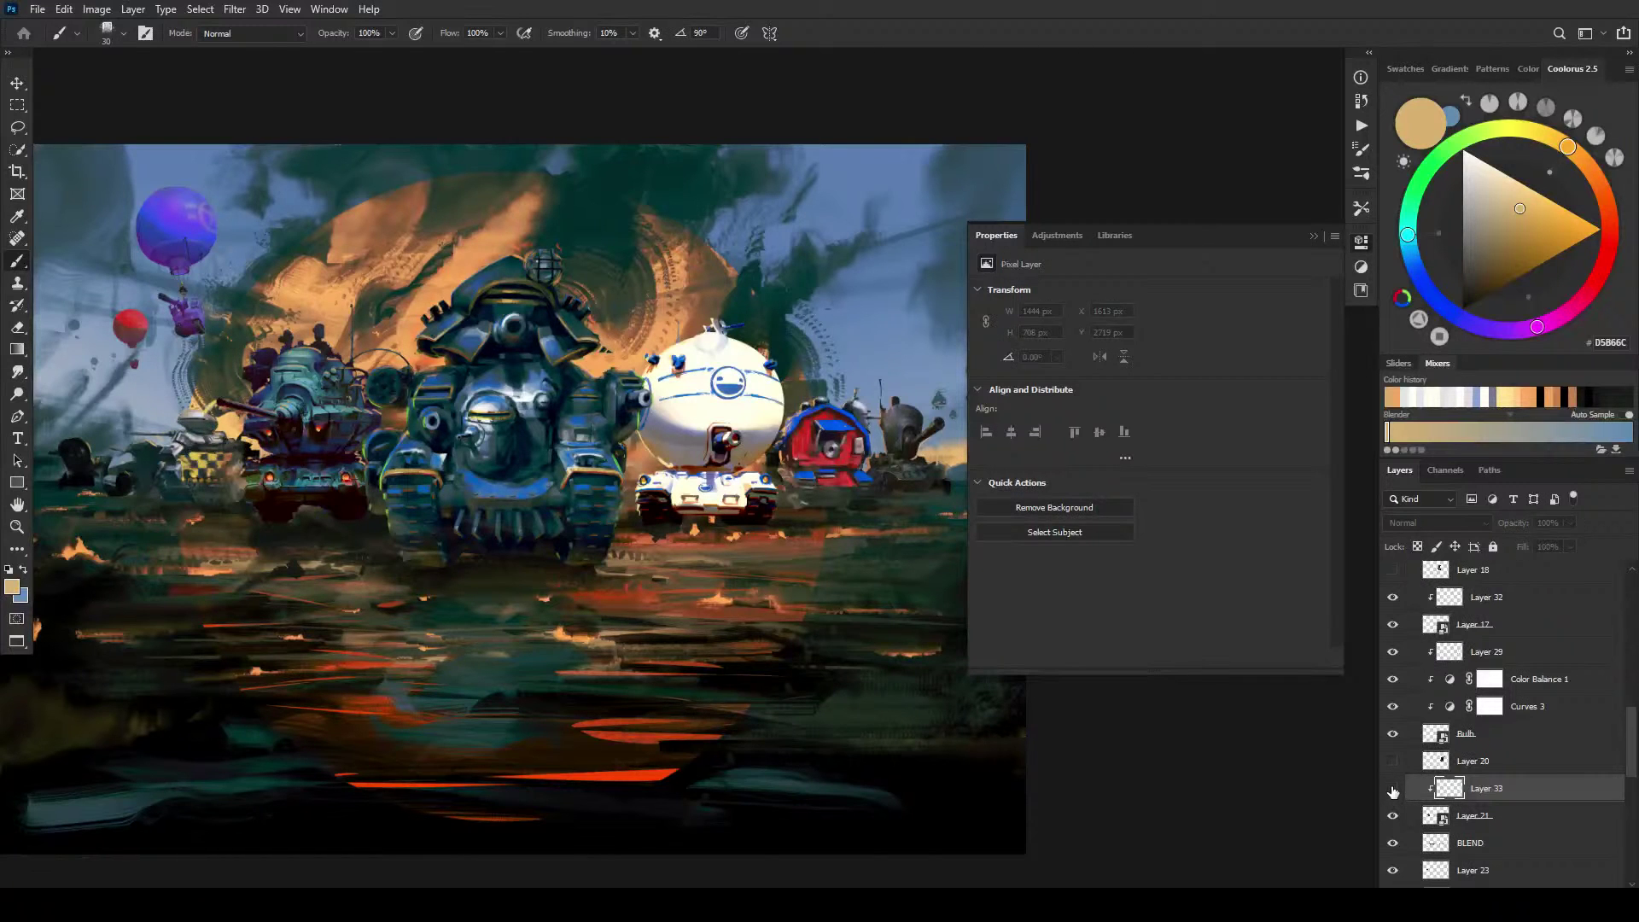
click(1394, 789)
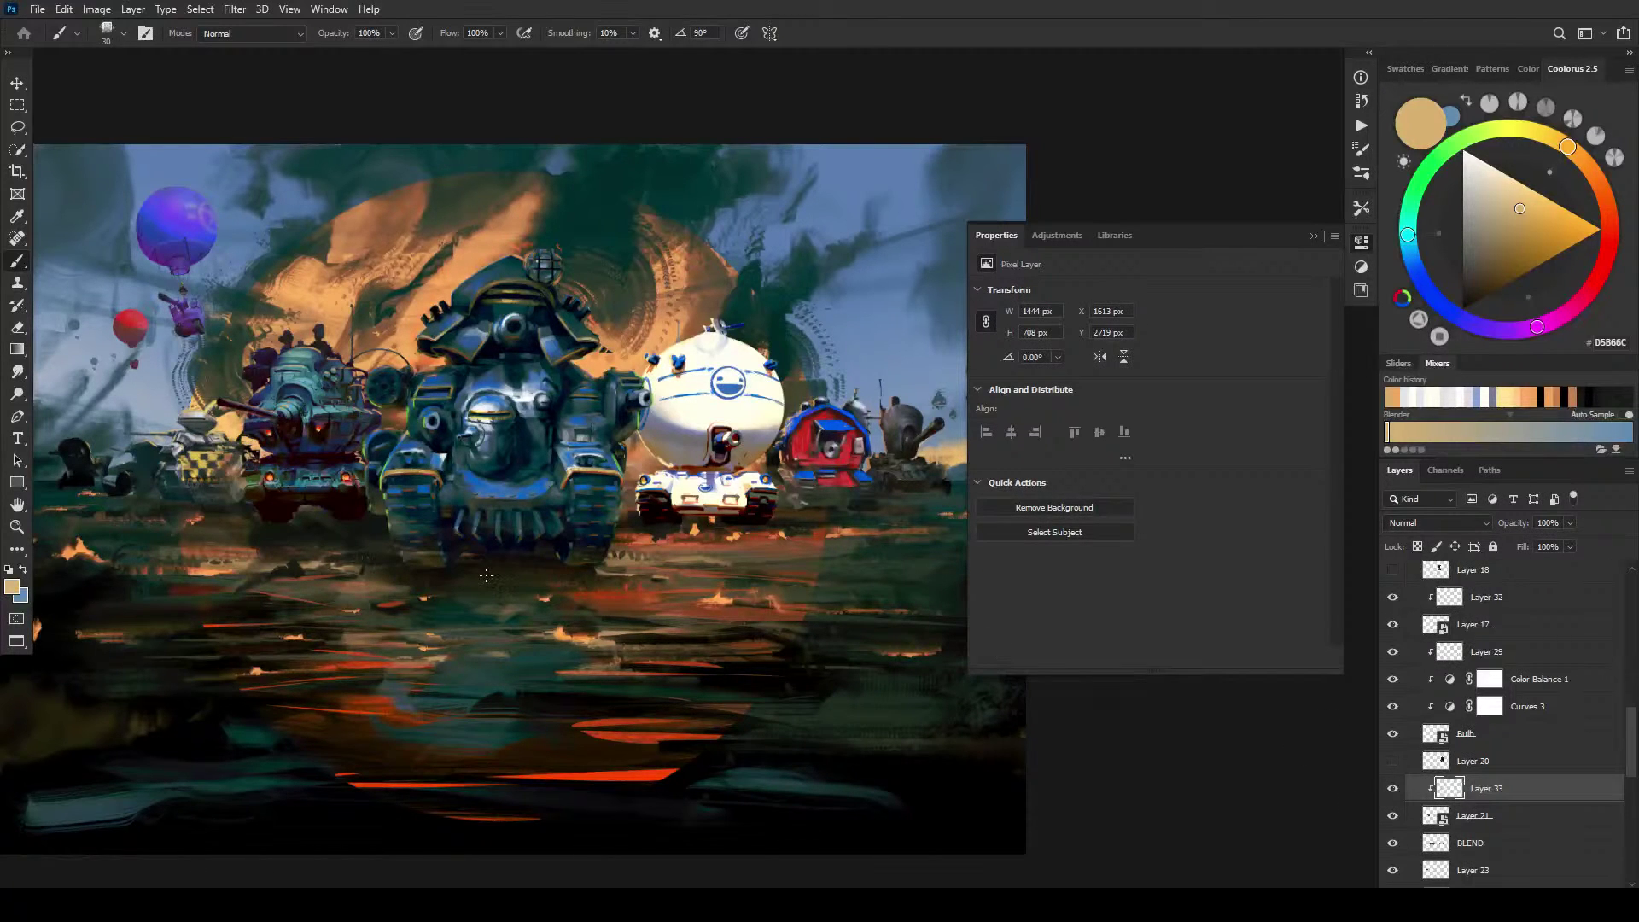
Step: Lasso the rim-light strokes on the checkered tank's dome, turret, barrel and hull, shift them slightly to the right and deselect
key(ctrl+plus)
key(ctrl+plus)
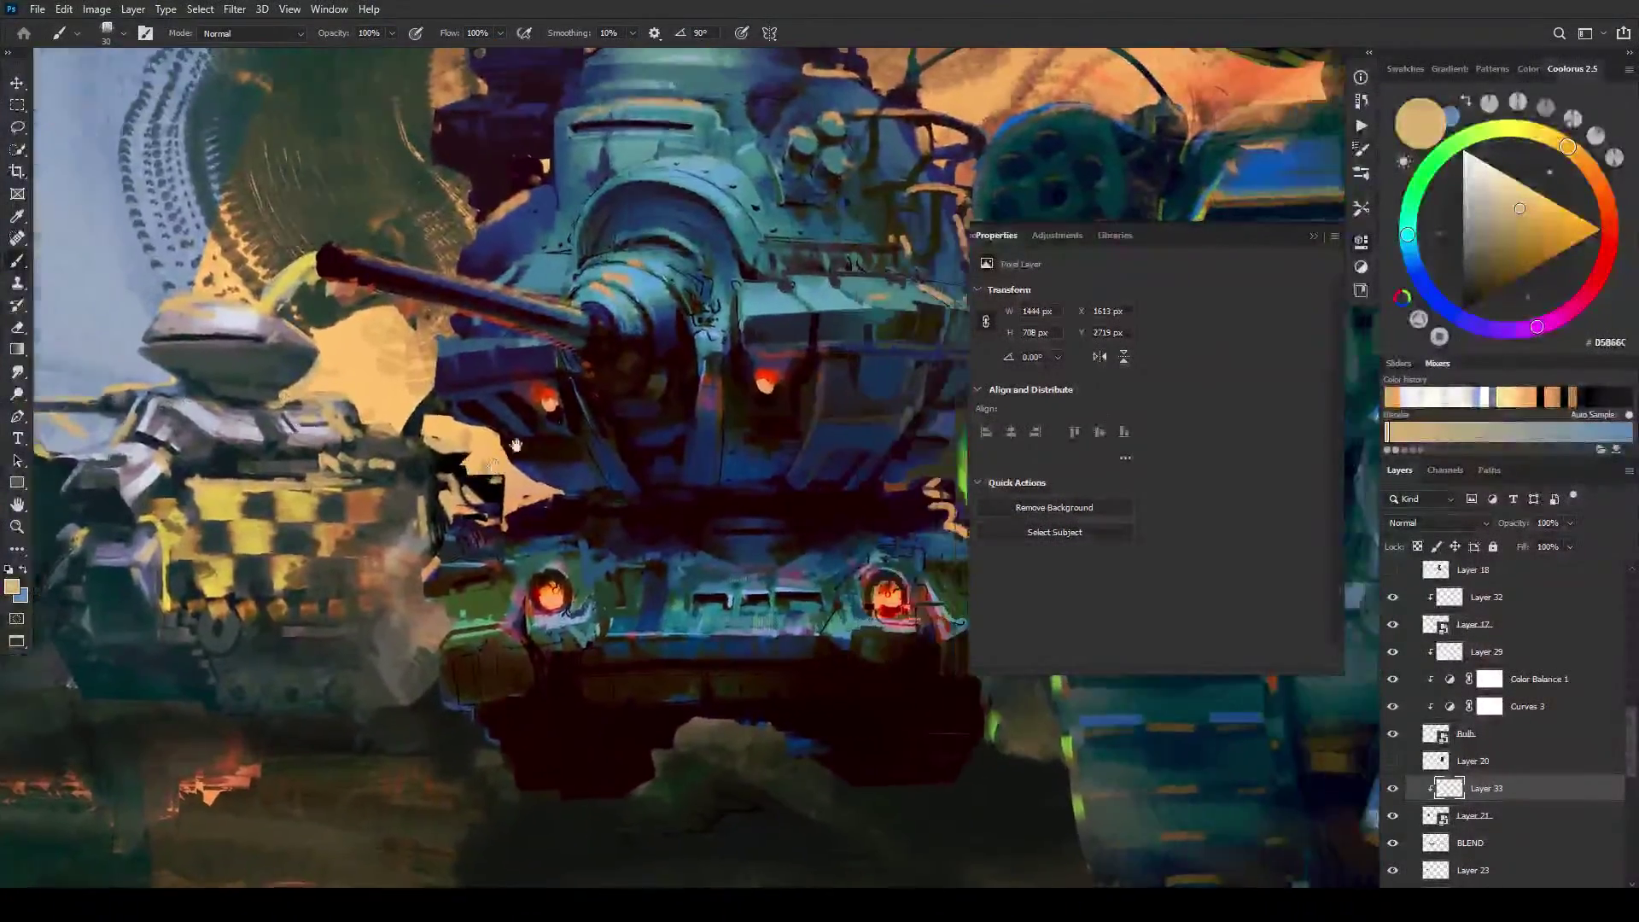
key(l)
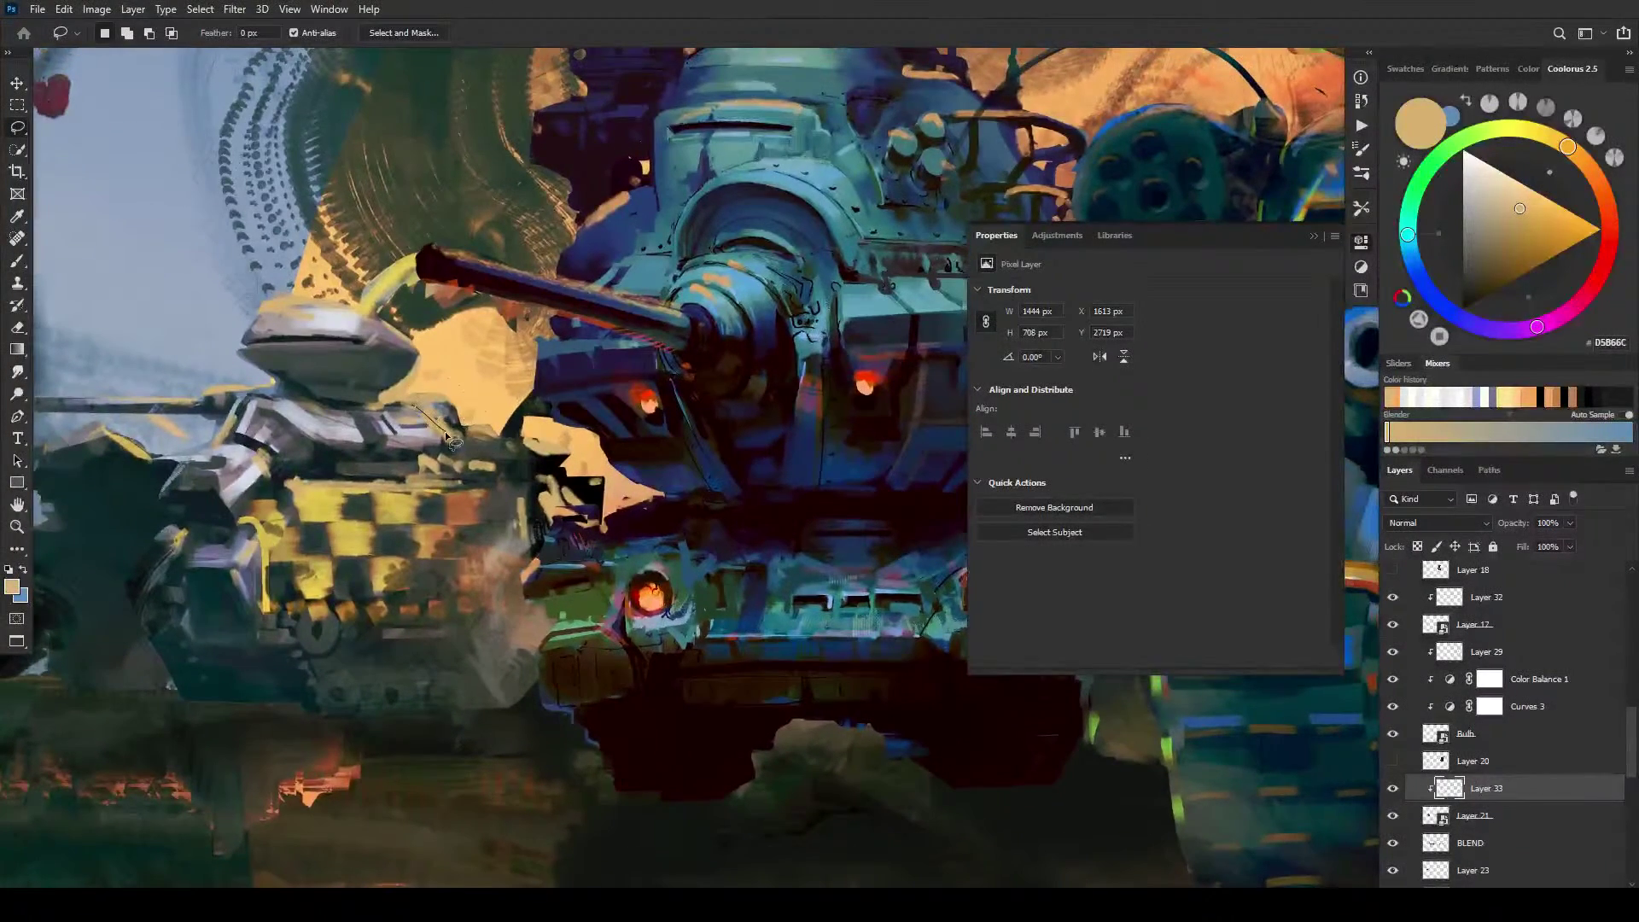
mouse_move(446, 435)
mouse_down()
mouse_move(462, 448)
mouse_move(447, 402)
mouse_up()
drag(408, 400, 390, 398)
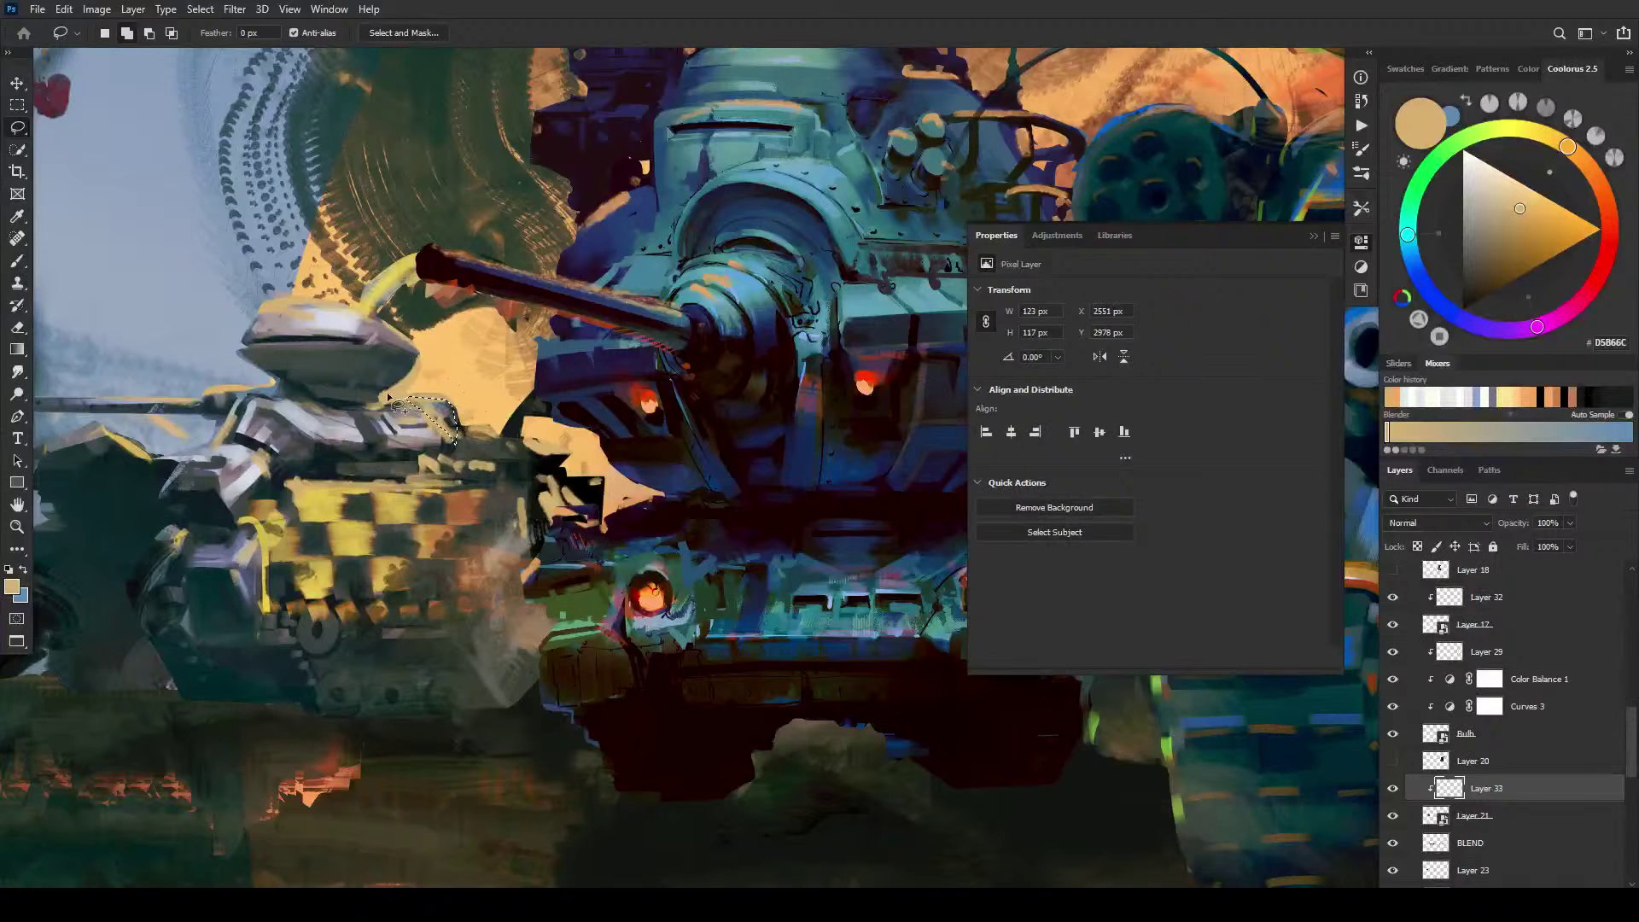
drag(386, 331, 350, 328)
drag(167, 412, 174, 444)
drag(286, 485, 290, 488)
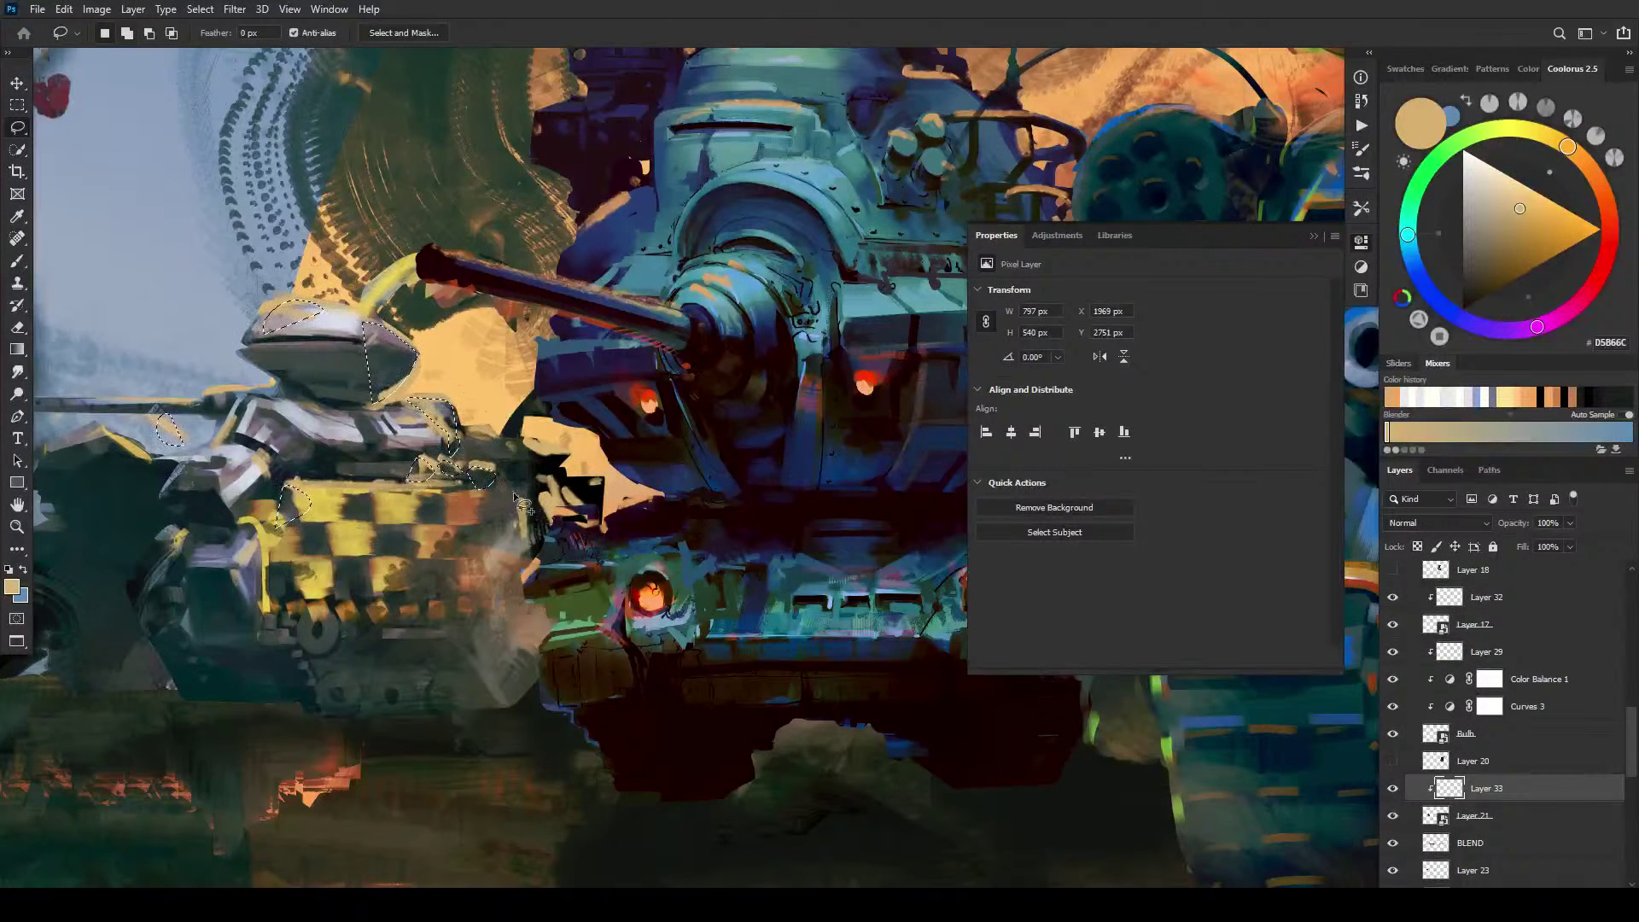
mouse_move(523, 503)
mouse_down()
mouse_move(530, 589)
mouse_move(427, 602)
mouse_move(512, 534)
mouse_up()
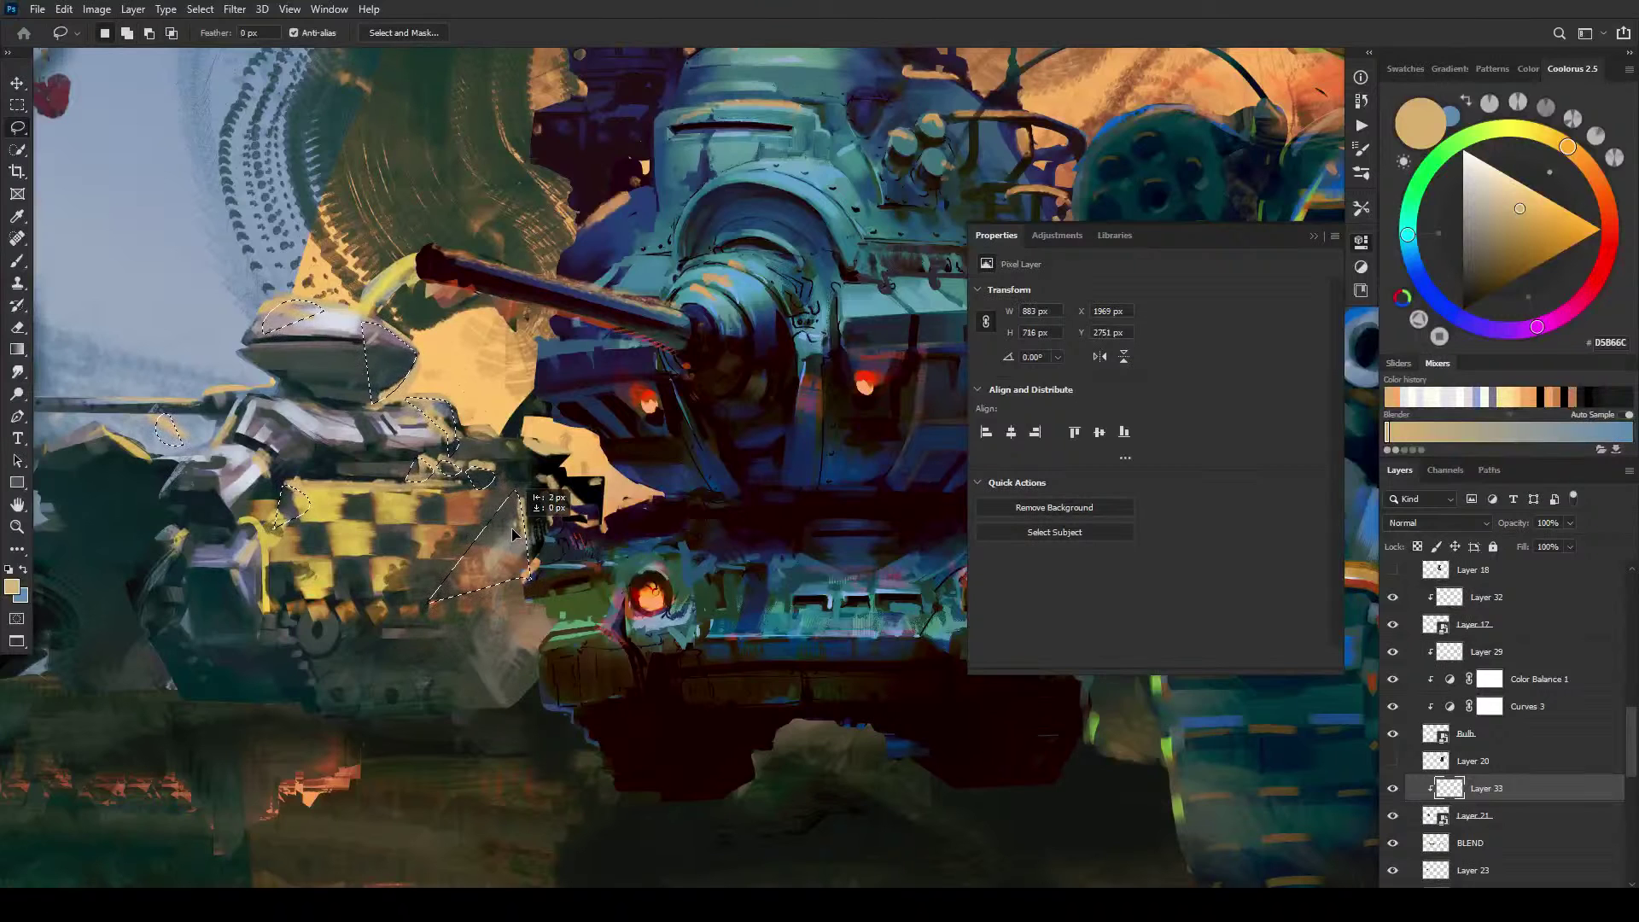
key(ctrl+Right)
key(ctrl+Right)
key(ctrl+Right)
key(ctrl+Right)
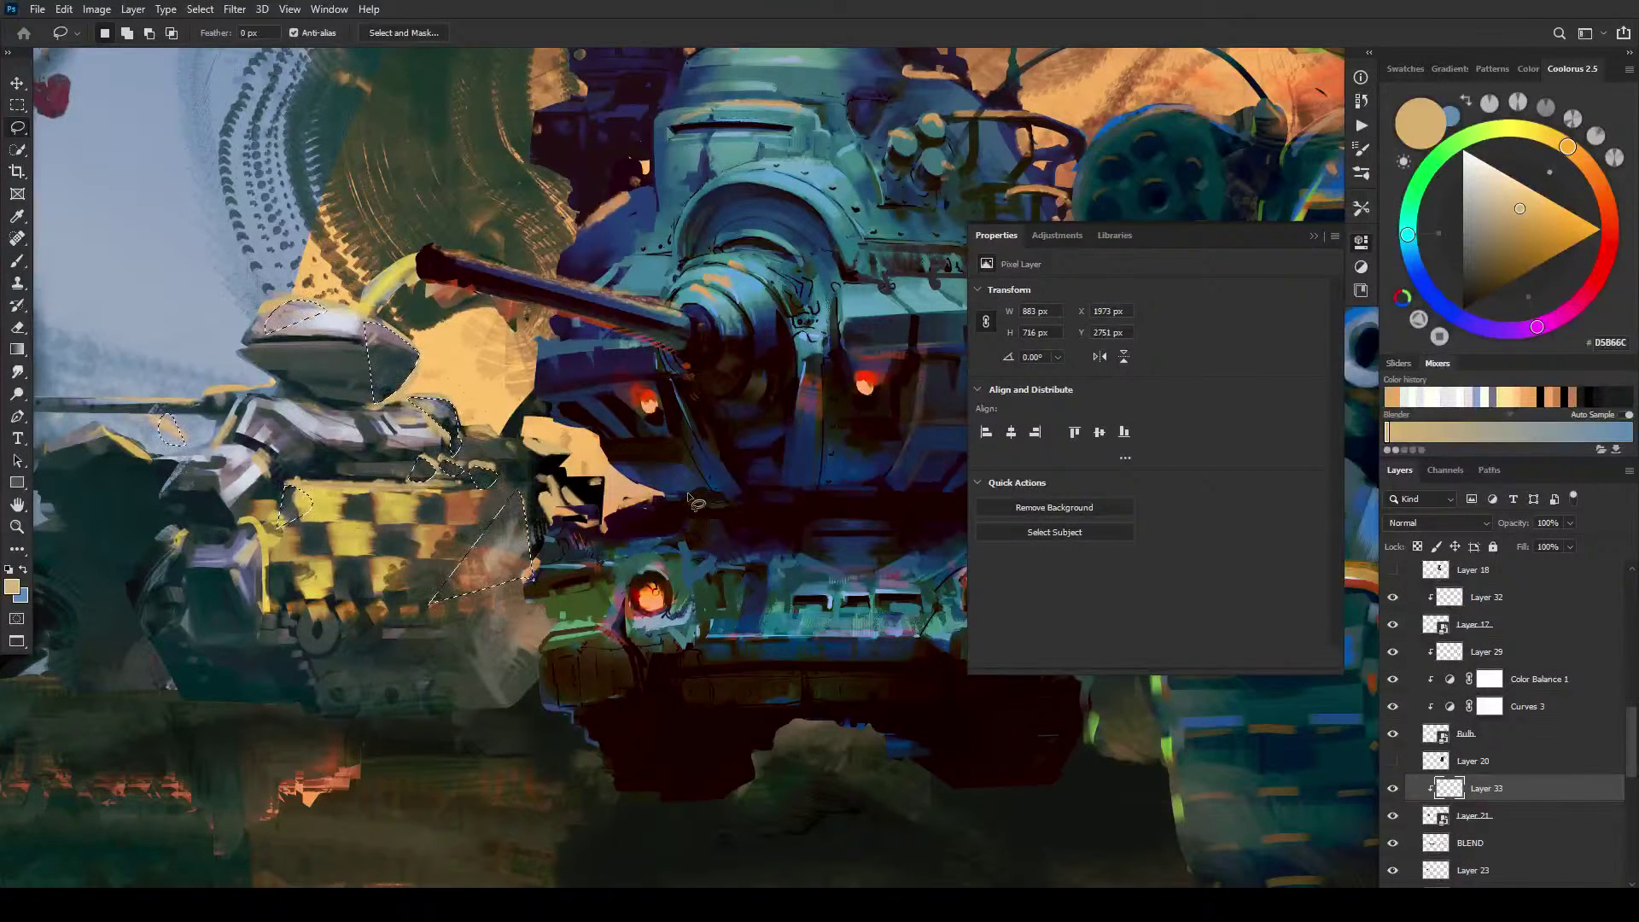
key(ctrl+d)
Step: Move the checkered tank's Layer 21 together with its rim-light Layer 33 slightly to the right, closer to the teal tank
key(ctrl+minus)
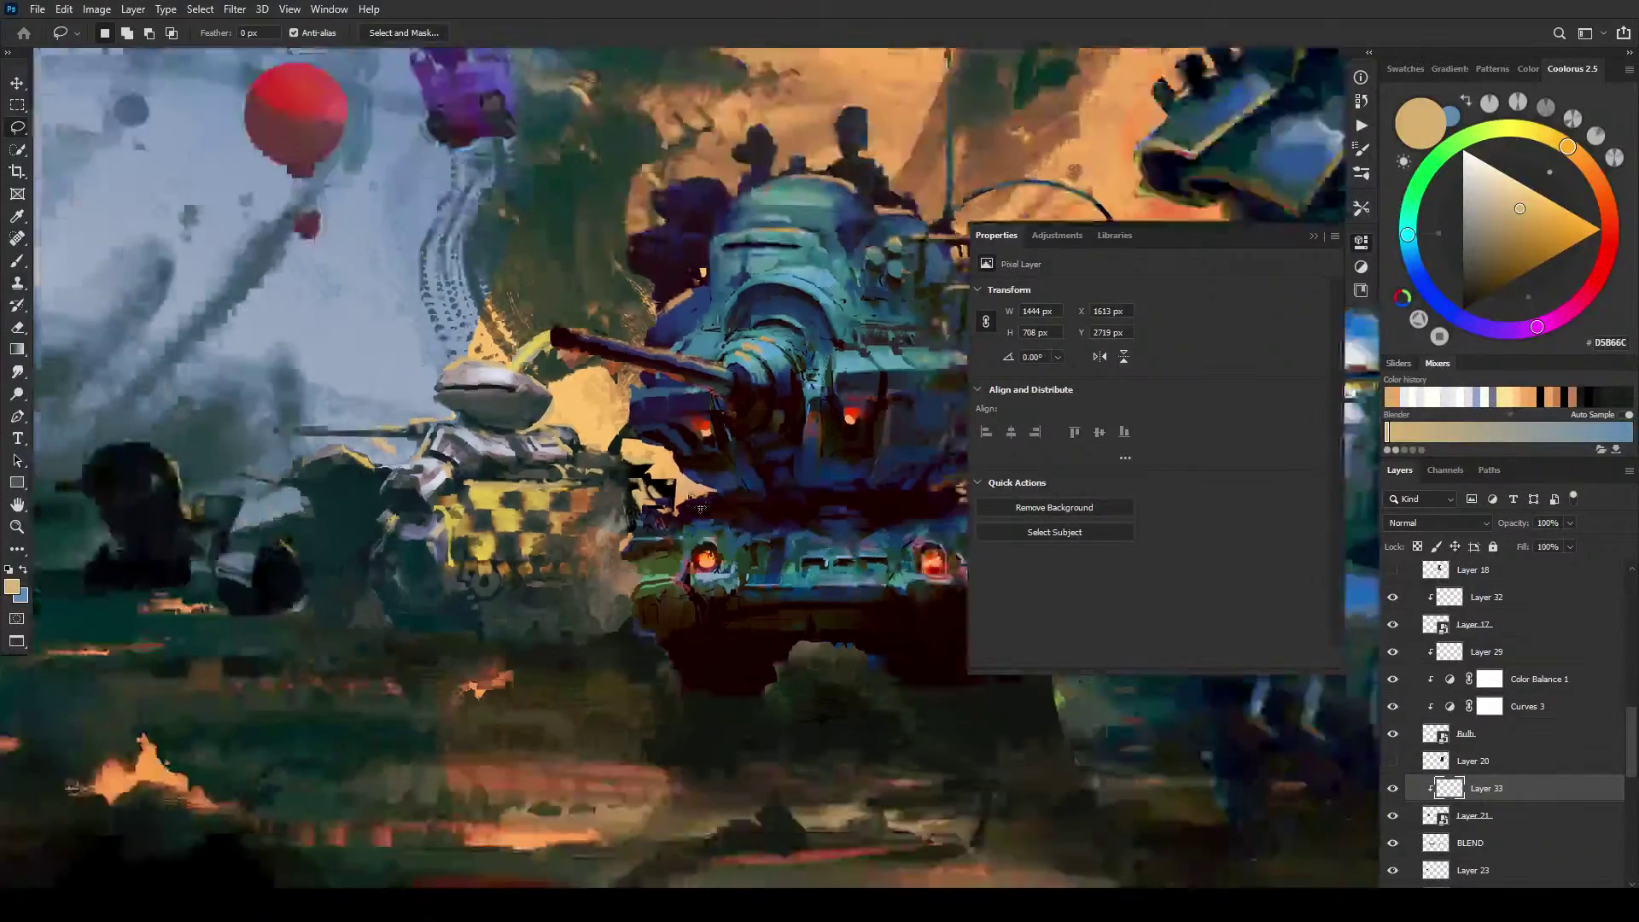
key(ctrl+minus)
key(ctrl+minus)
key(ctrl+minus)
key(ctrl+minus)
key(ctrl+minus)
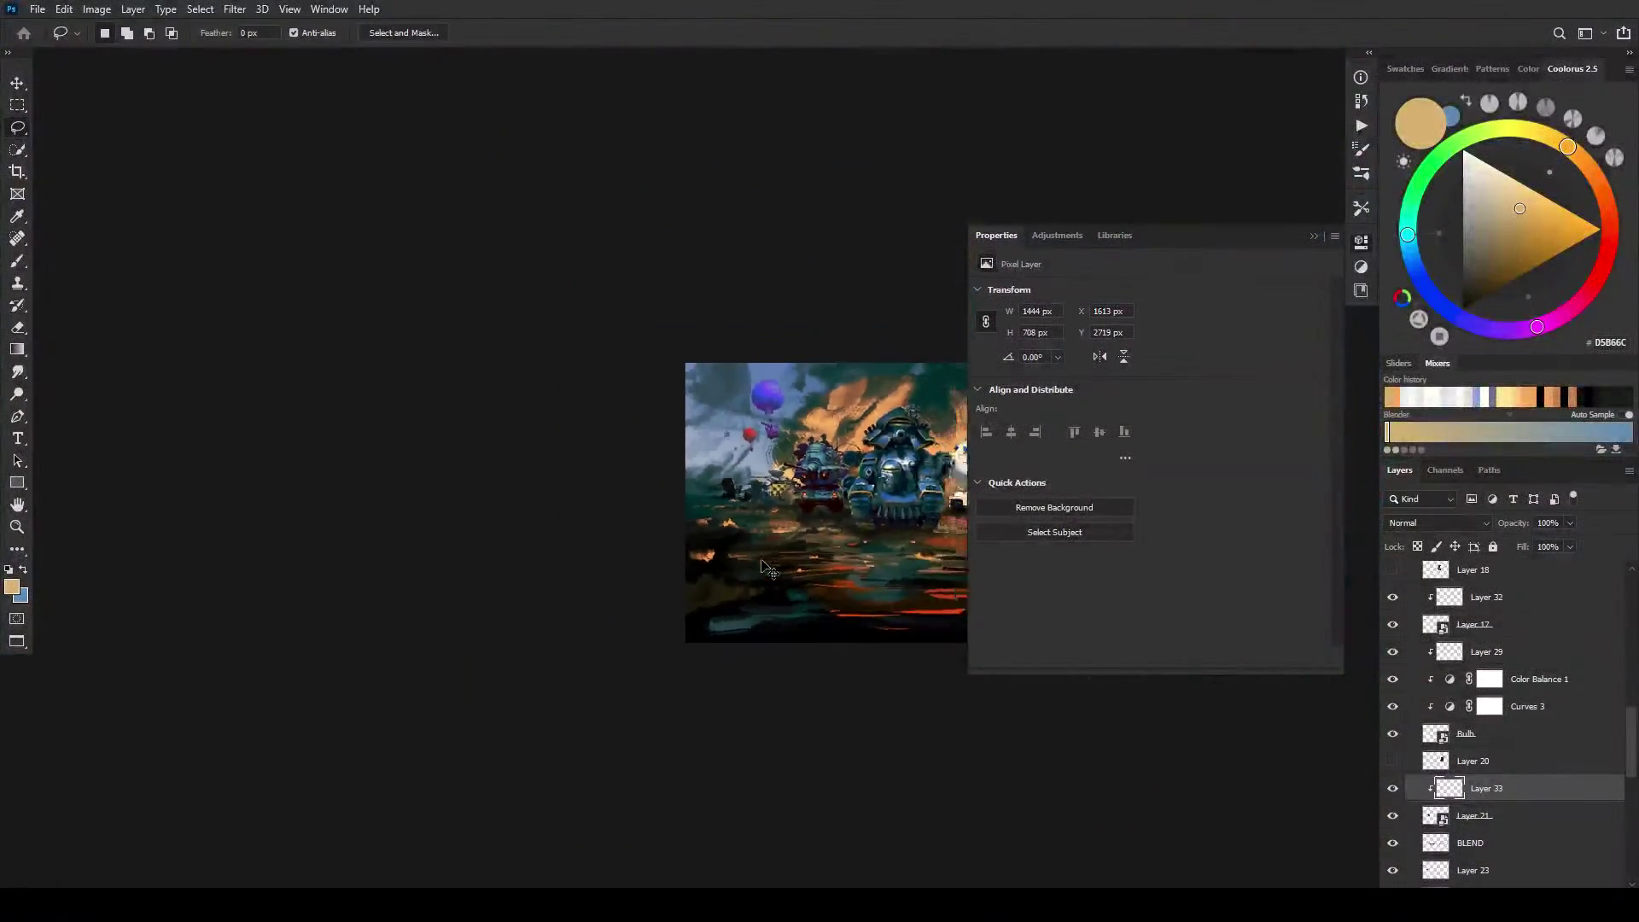
key(ctrl+plus)
key(ctrl+plus)
key(ctrl+plus)
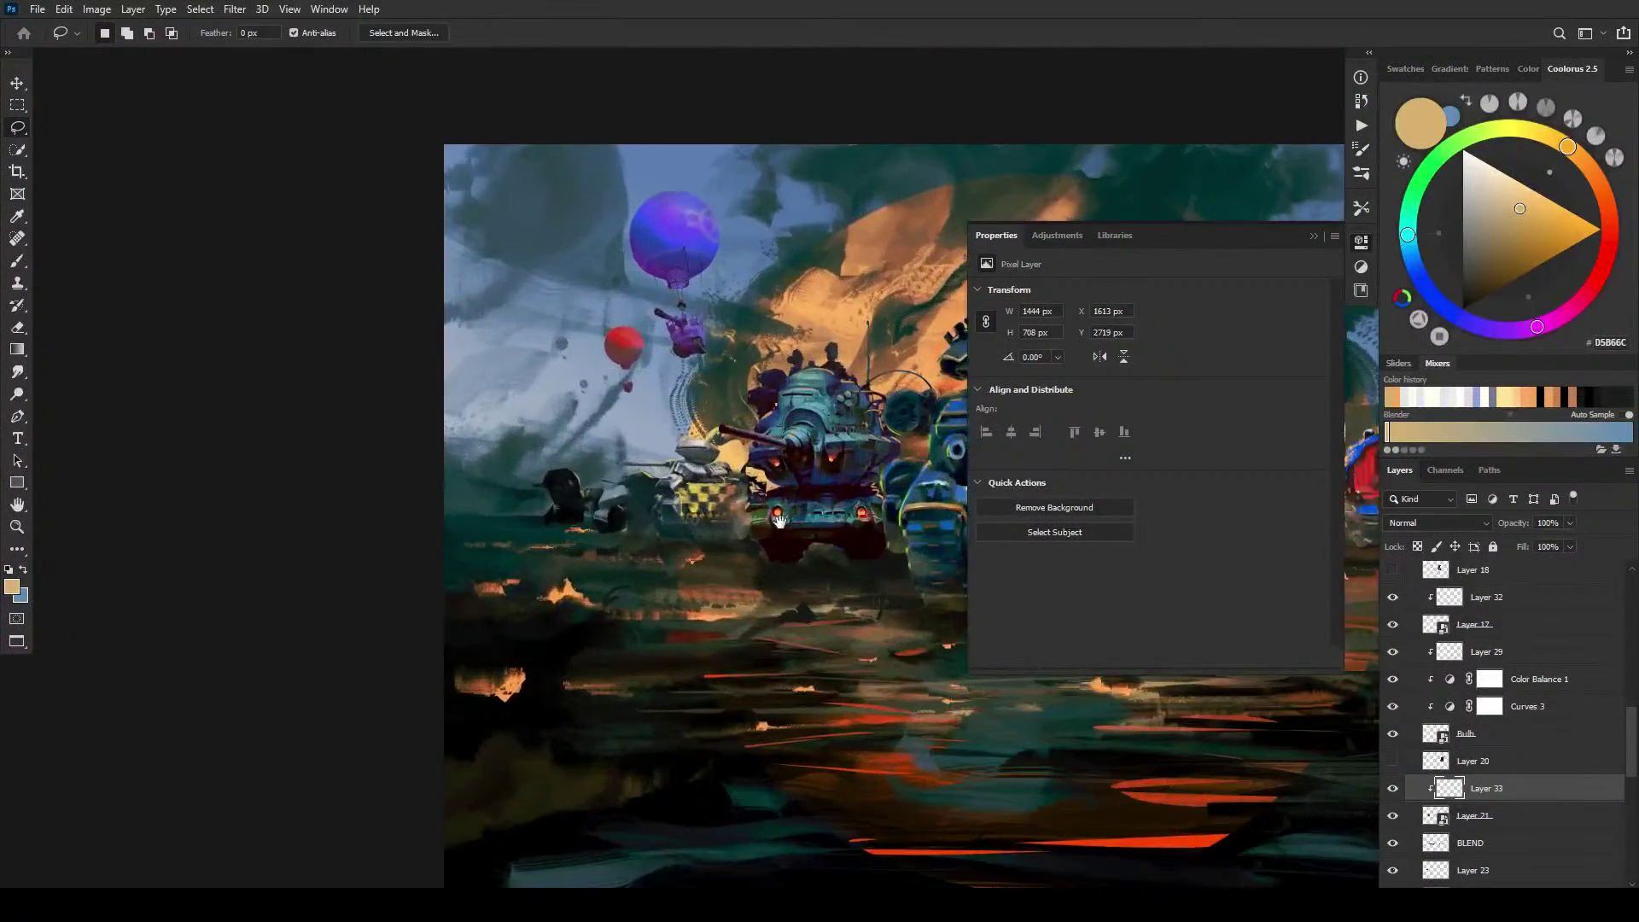
mouse_move(779, 519)
mouse_down()
mouse_move(518, 478)
mouse_move(473, 553)
mouse_up()
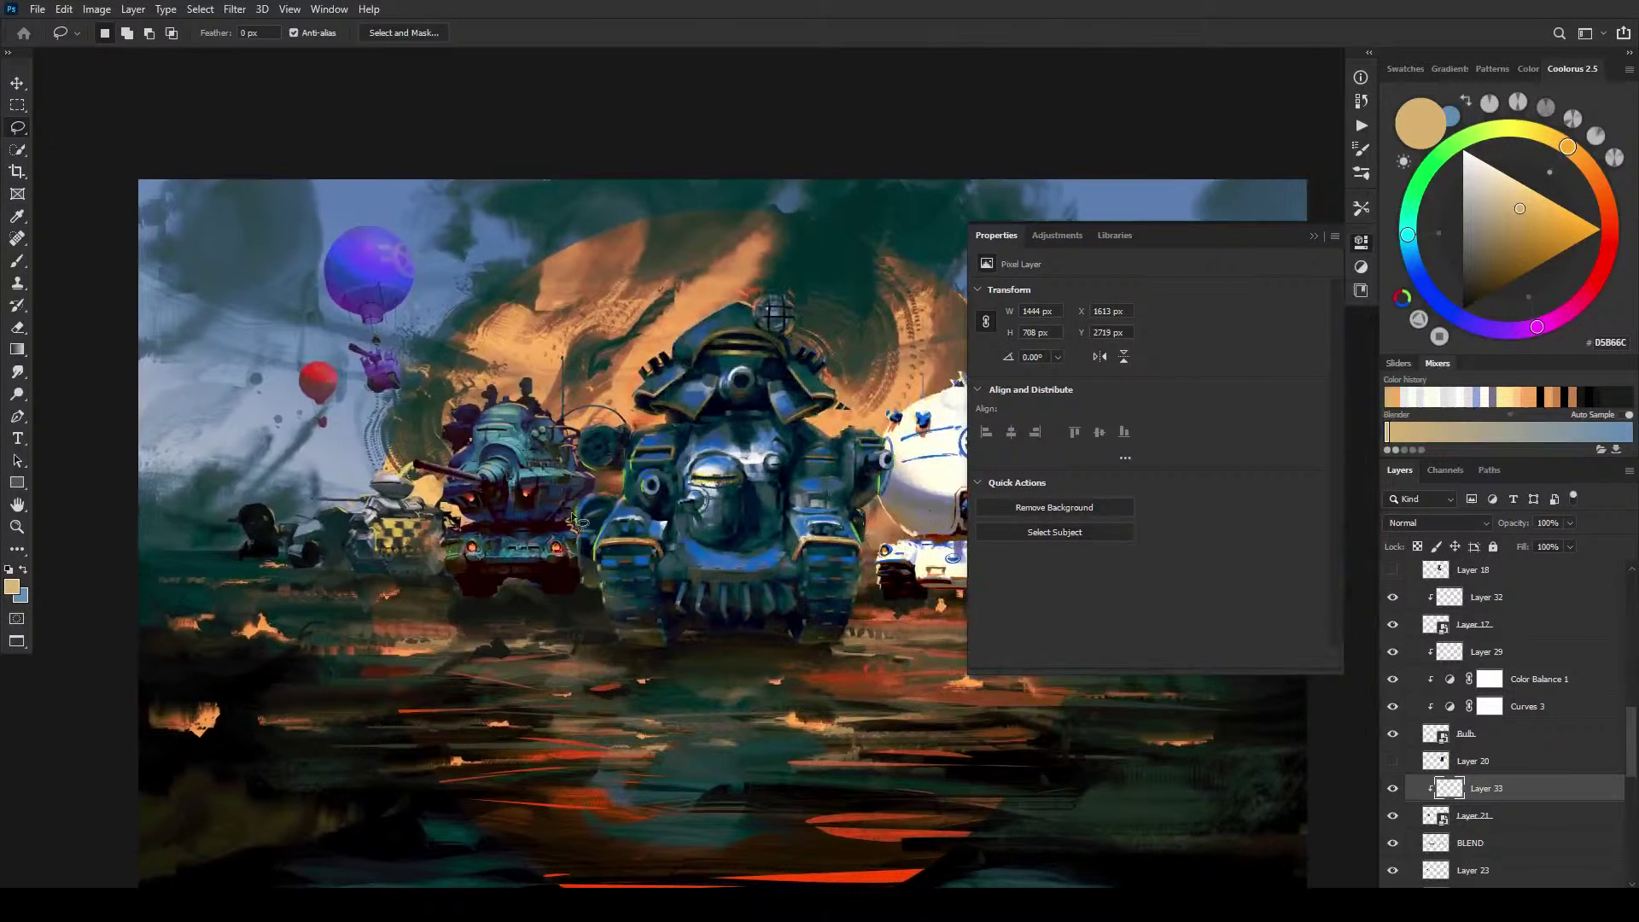
shift+click(1505, 822)
key(v)
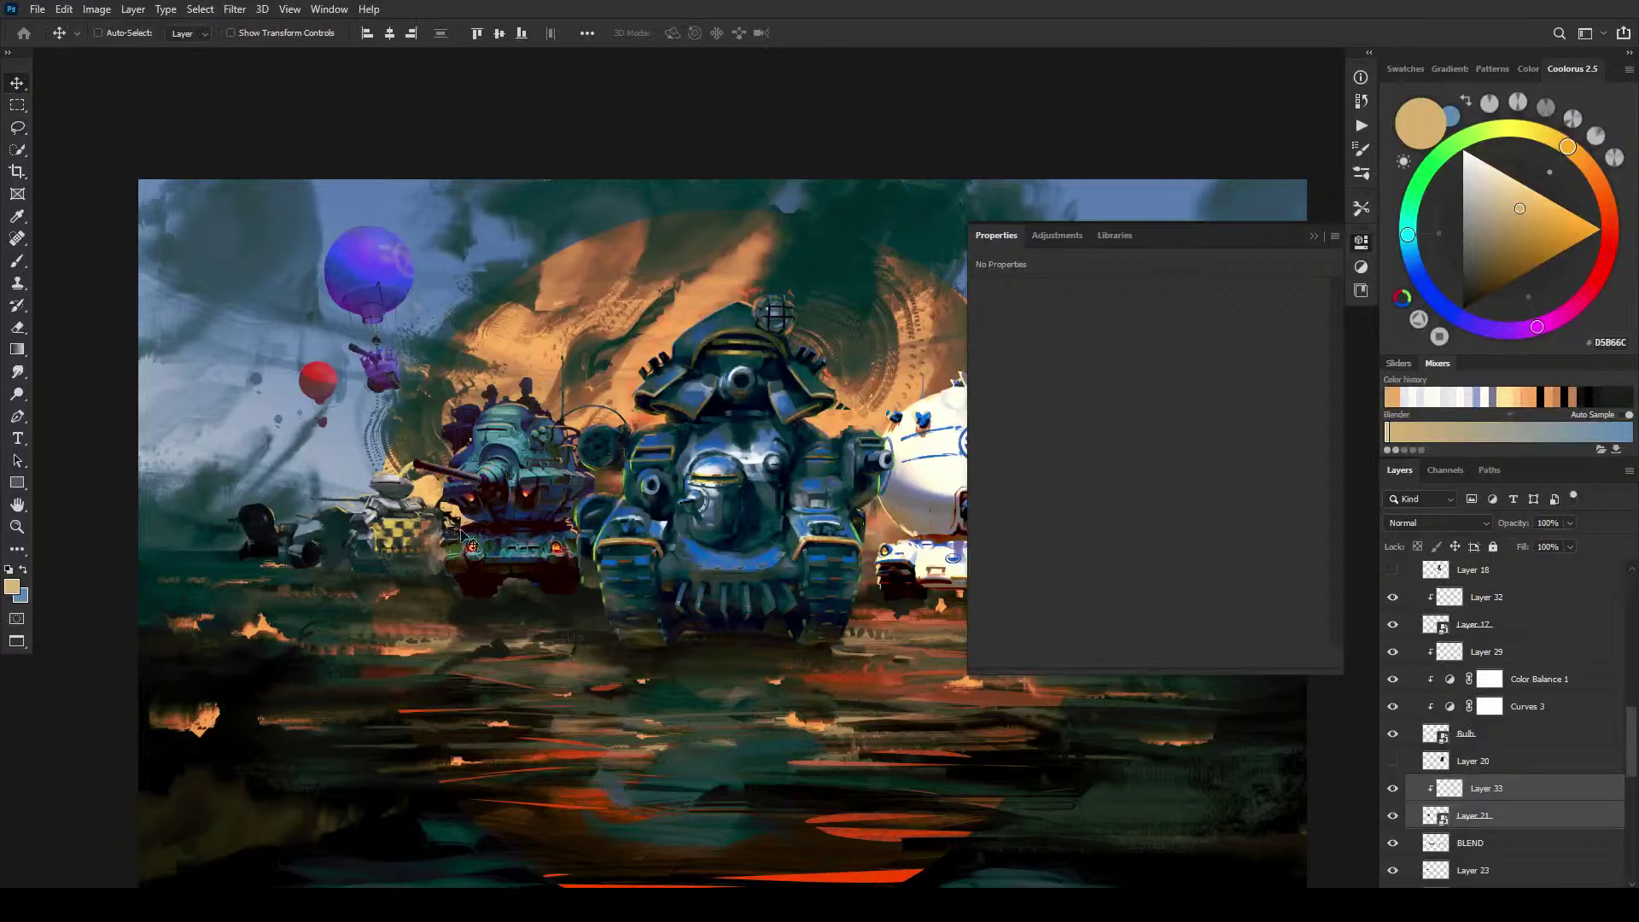
drag(465, 535, 479, 545)
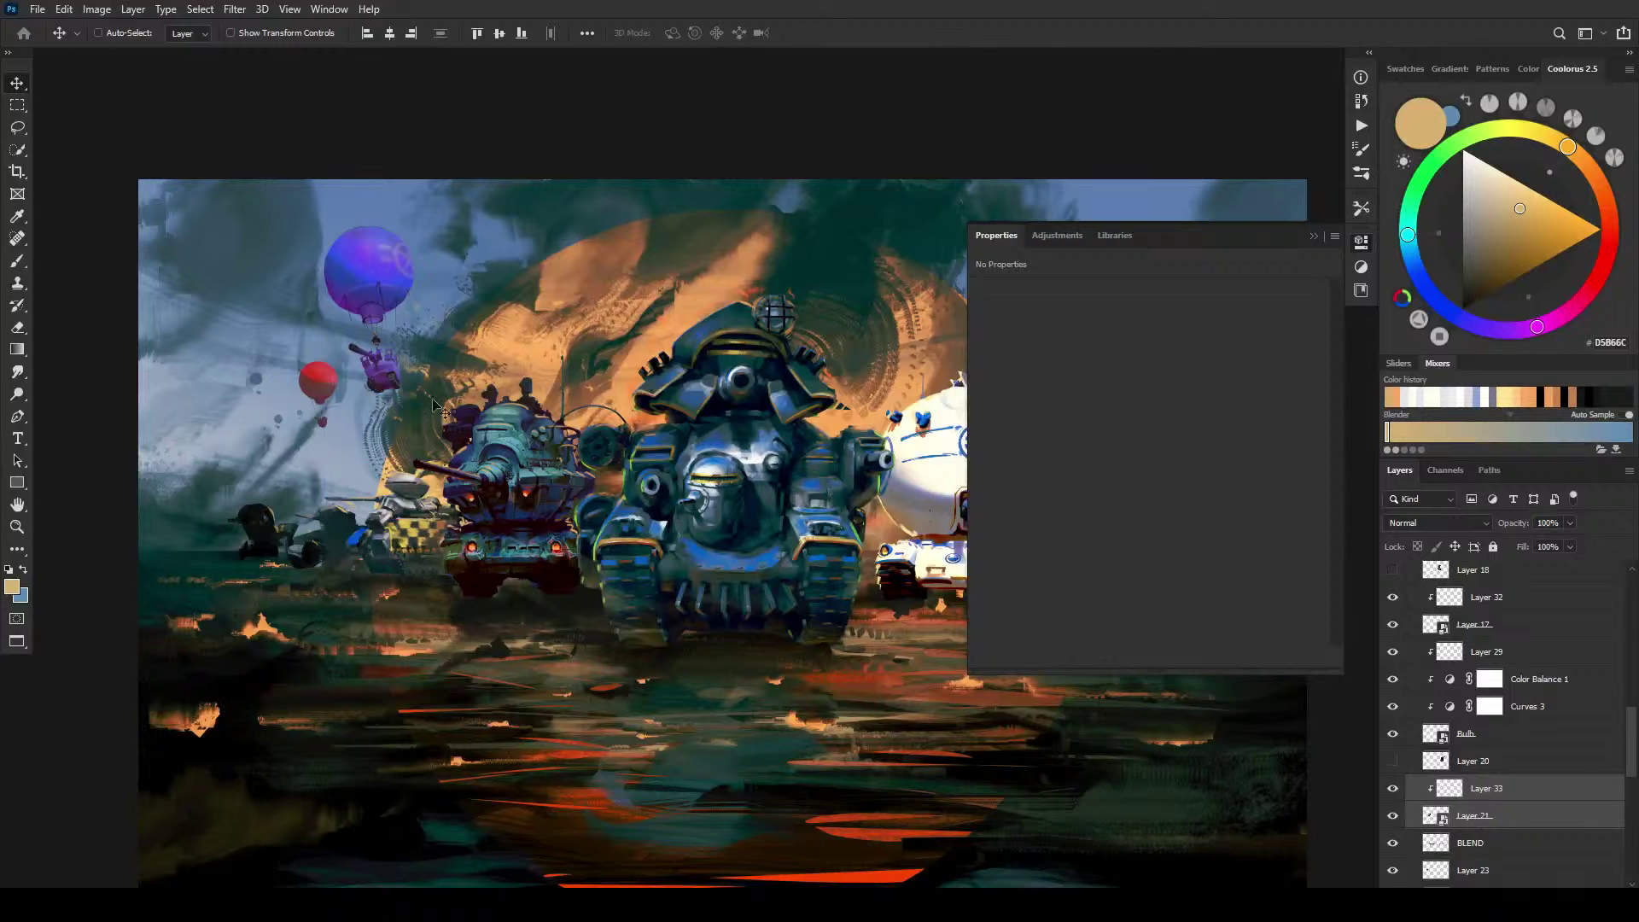
Step: Add a Curves adjustment clipped to the checkered tank's Layer 21 and darken it, with an upper point at input 178, output 160
click(1487, 819)
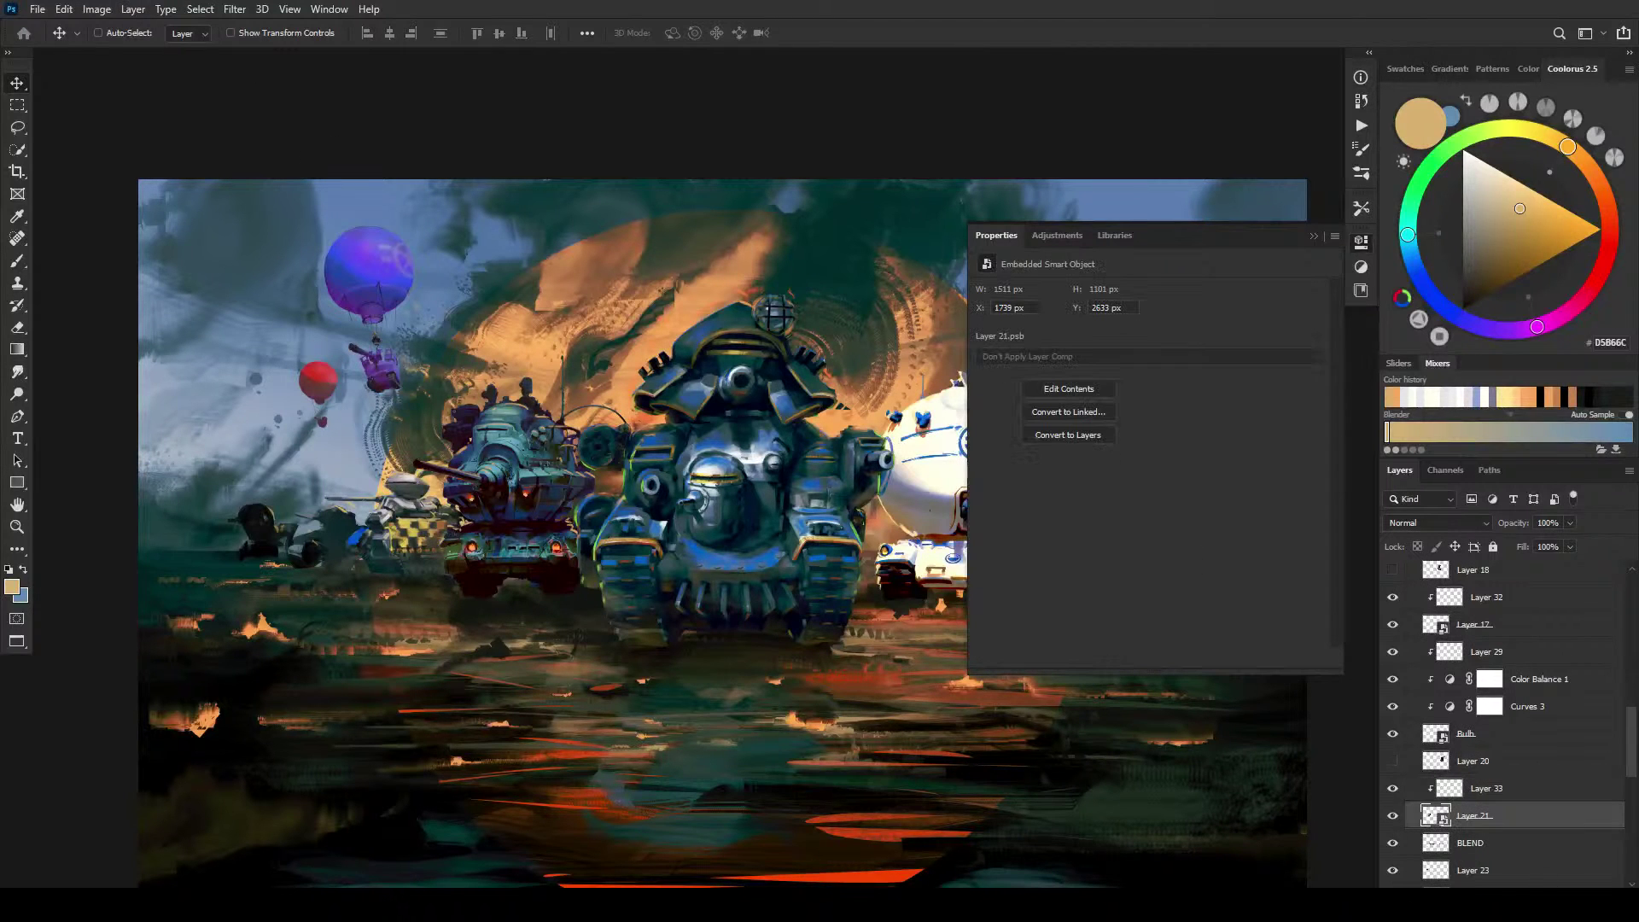
right_click(1490, 679)
click(1534, 674)
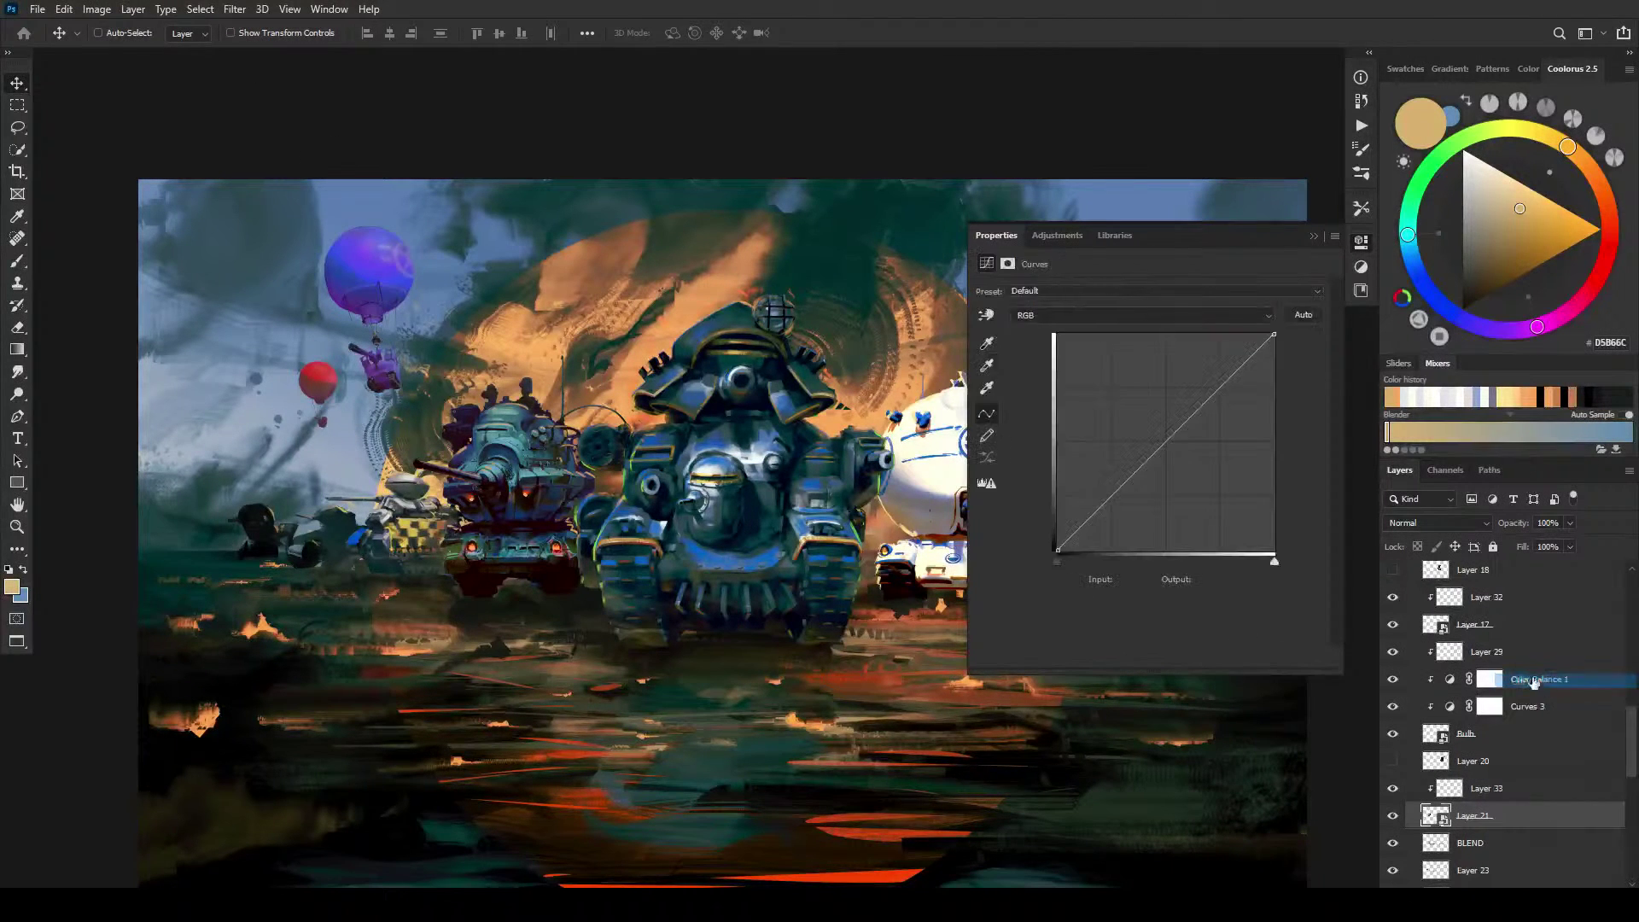
drag(1138, 452, 1146, 487)
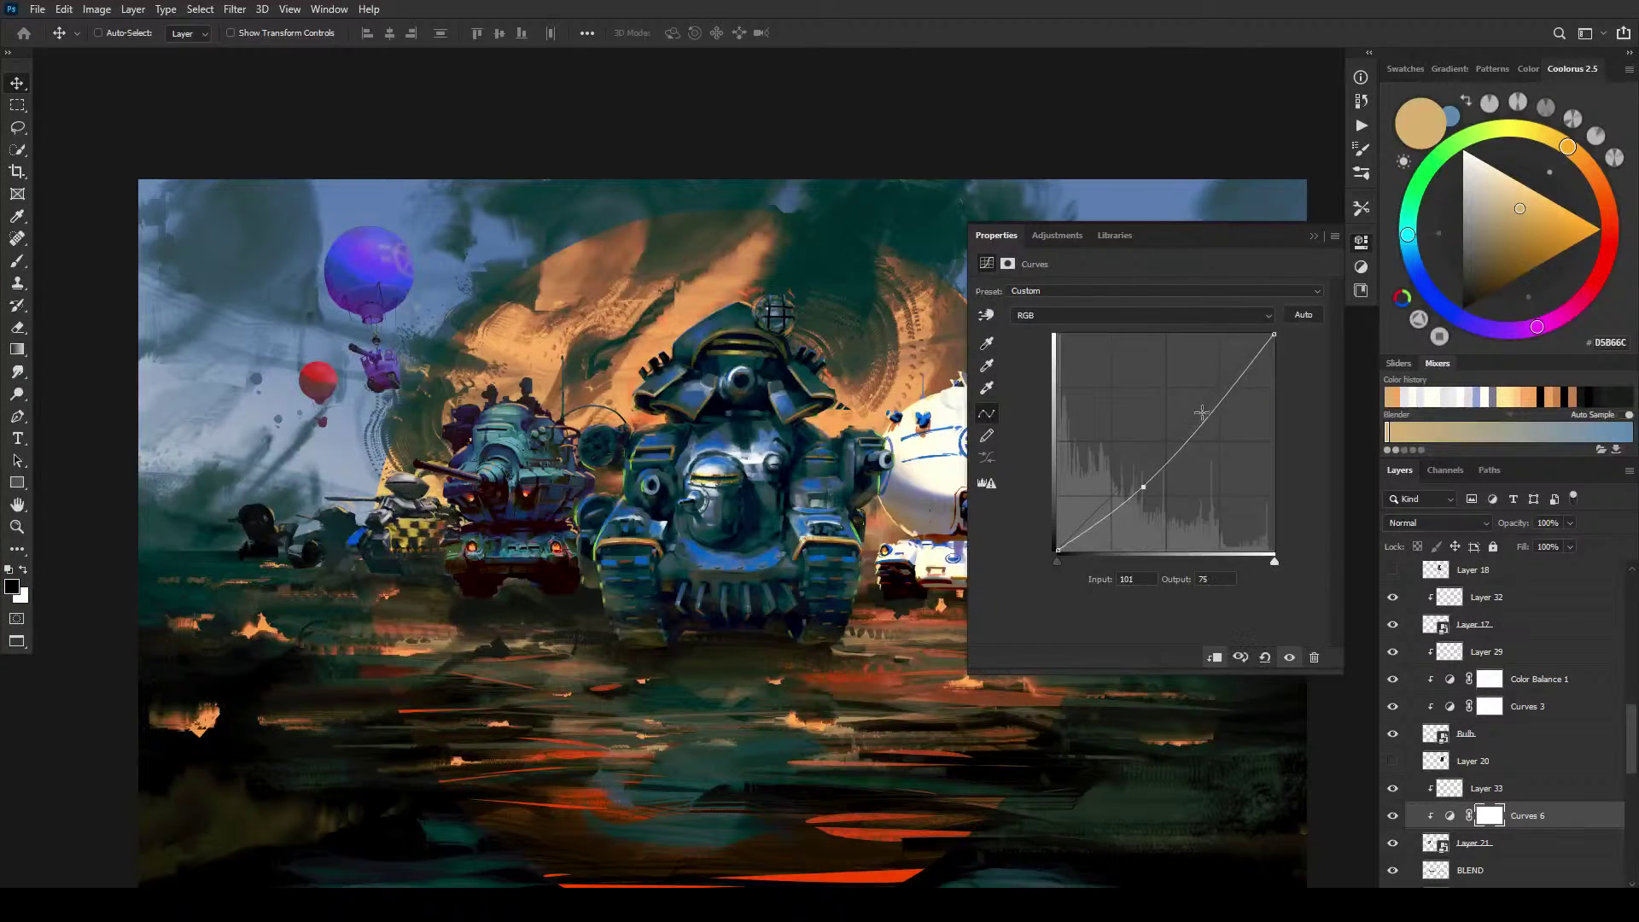
mouse_move(1202, 416)
mouse_down()
mouse_move(1210, 432)
mouse_move(1208, 414)
mouse_up()
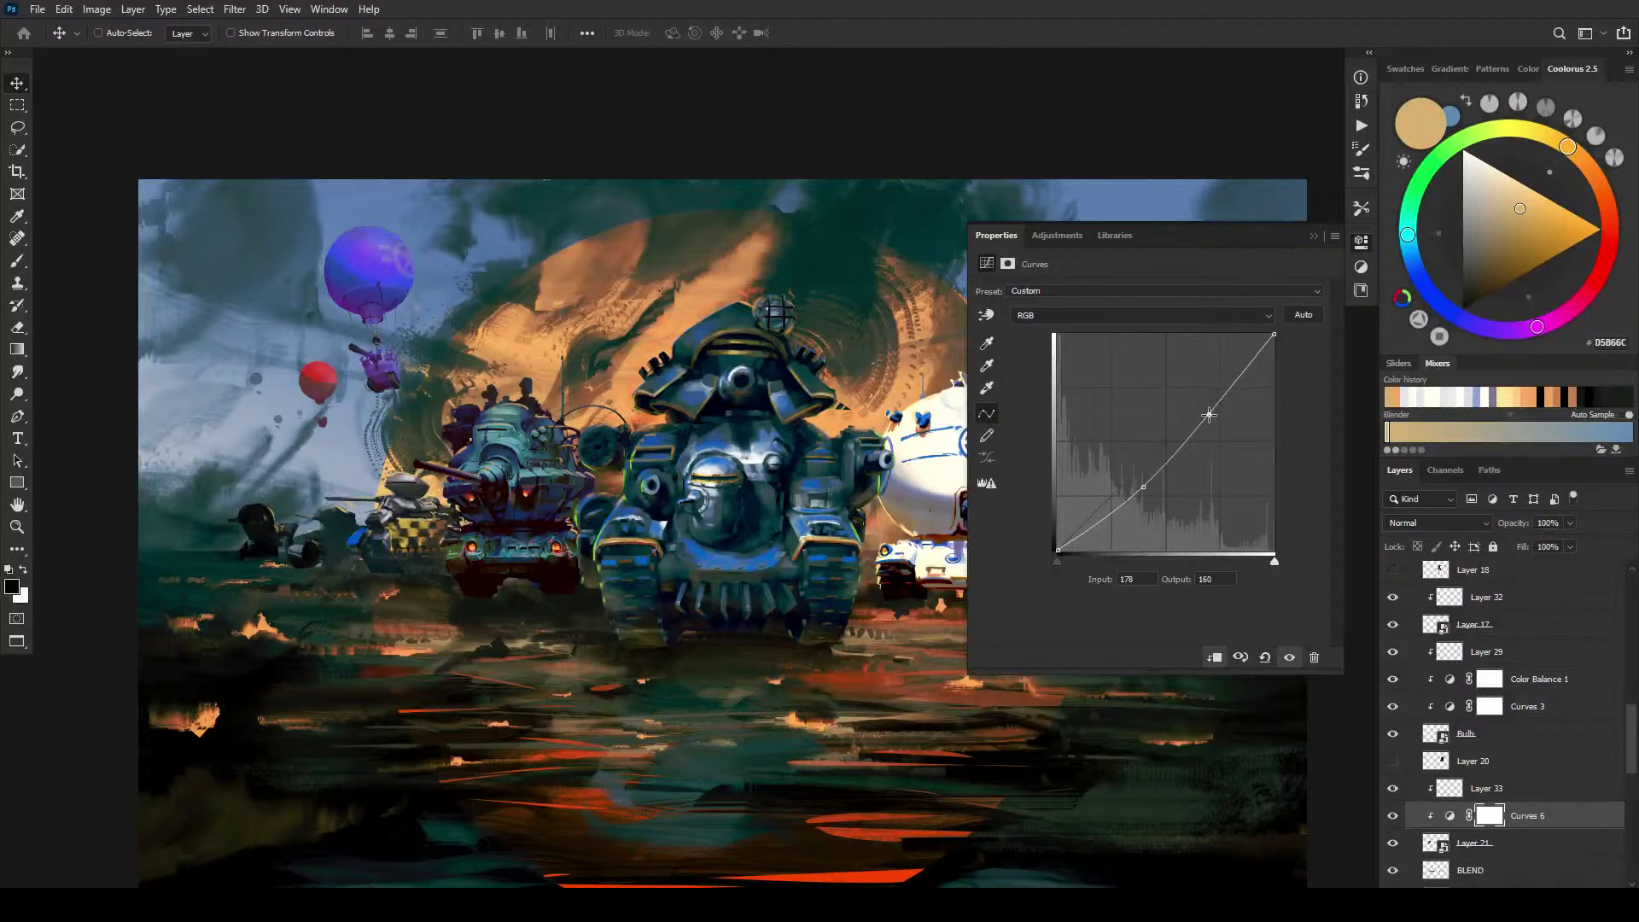
click(1118, 512)
drag(1143, 487, 1090, 541)
click(1085, 534)
click(1361, 242)
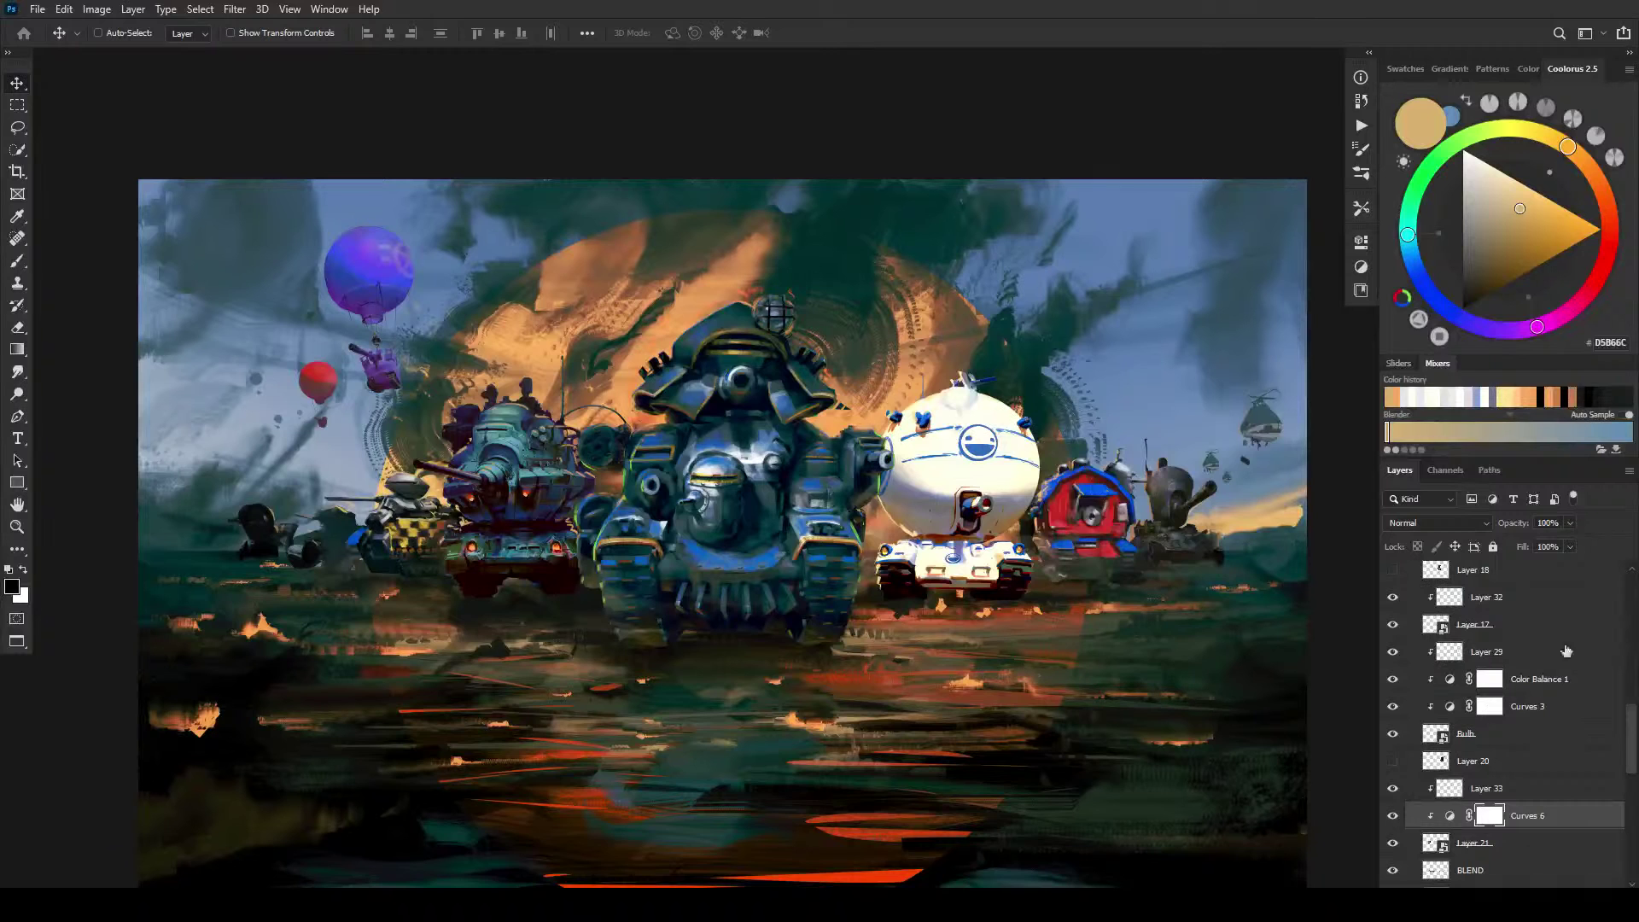
Step: Add a new layer above Layer 26 copy at the top of Group 1 for painting with the Brush
drag(1631, 717, 1635, 577)
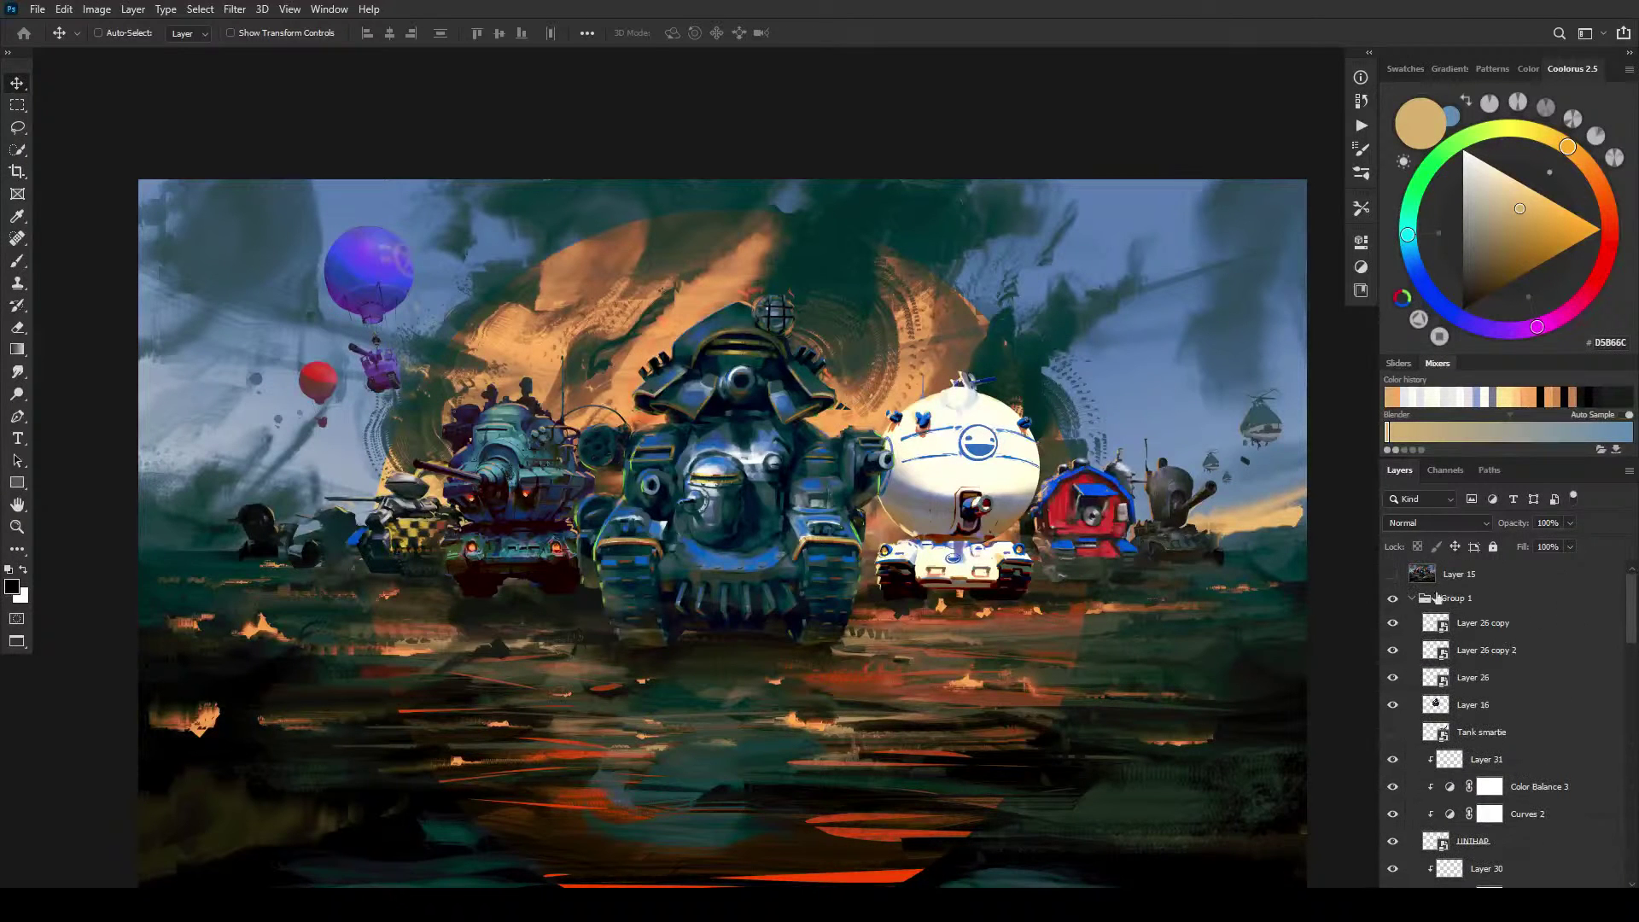
click(1495, 625)
key(ctrl+shift+alt+n)
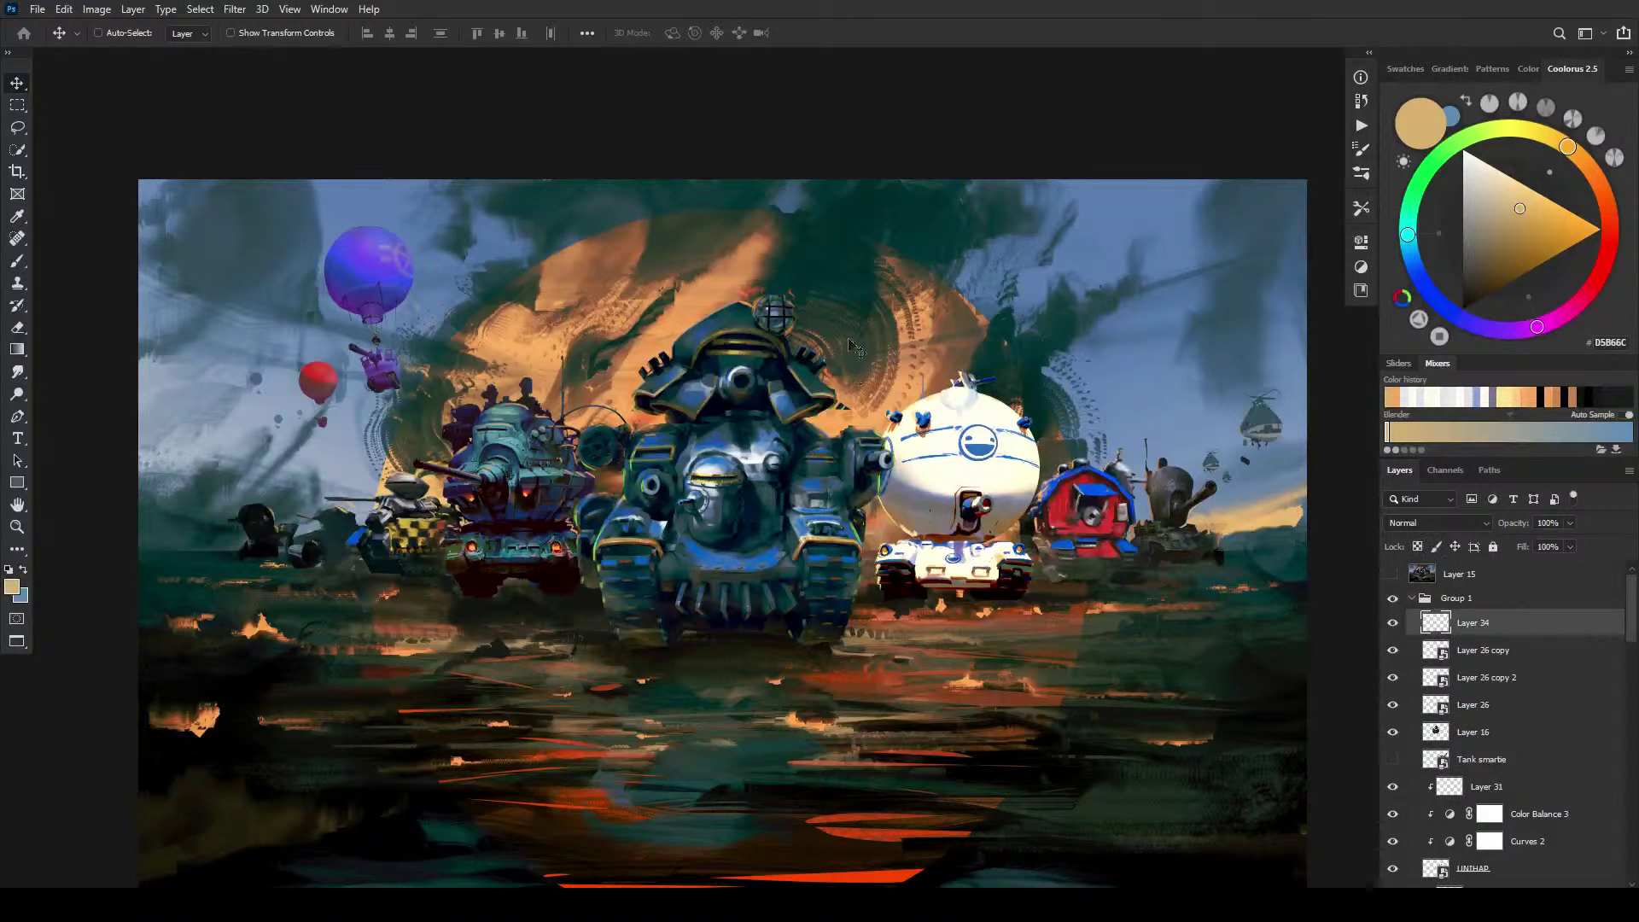
key(b)
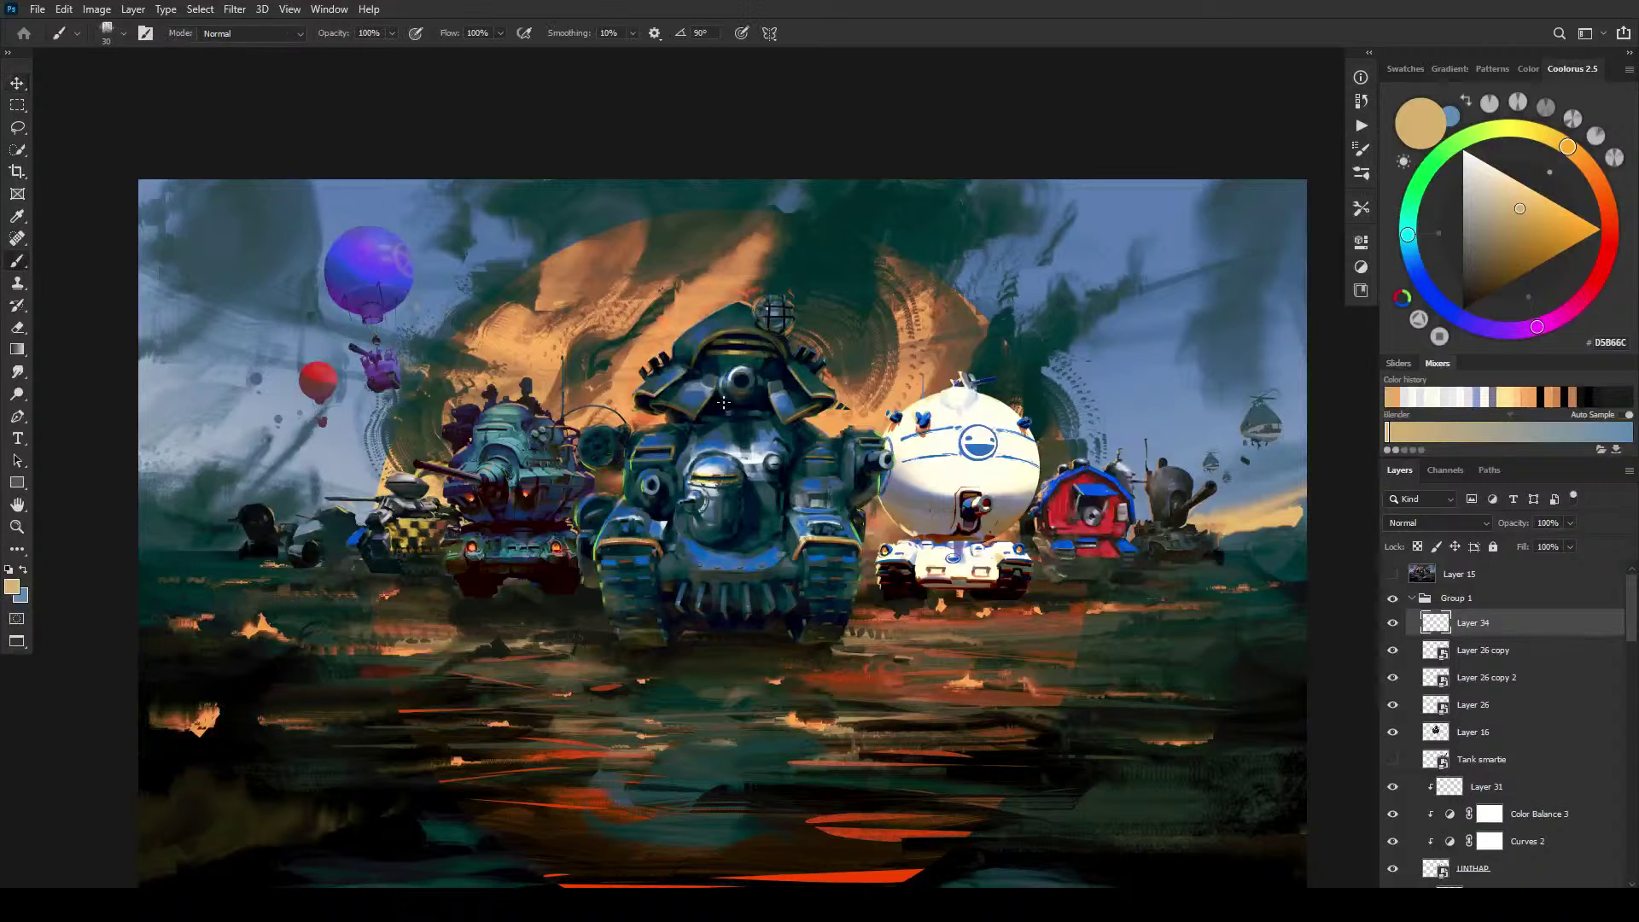
Step: Sample near-black shades from the tank bases and paint contact shadows beneath the teal tank and the checkered tank
alt+click(557, 577)
key(bracketleft)
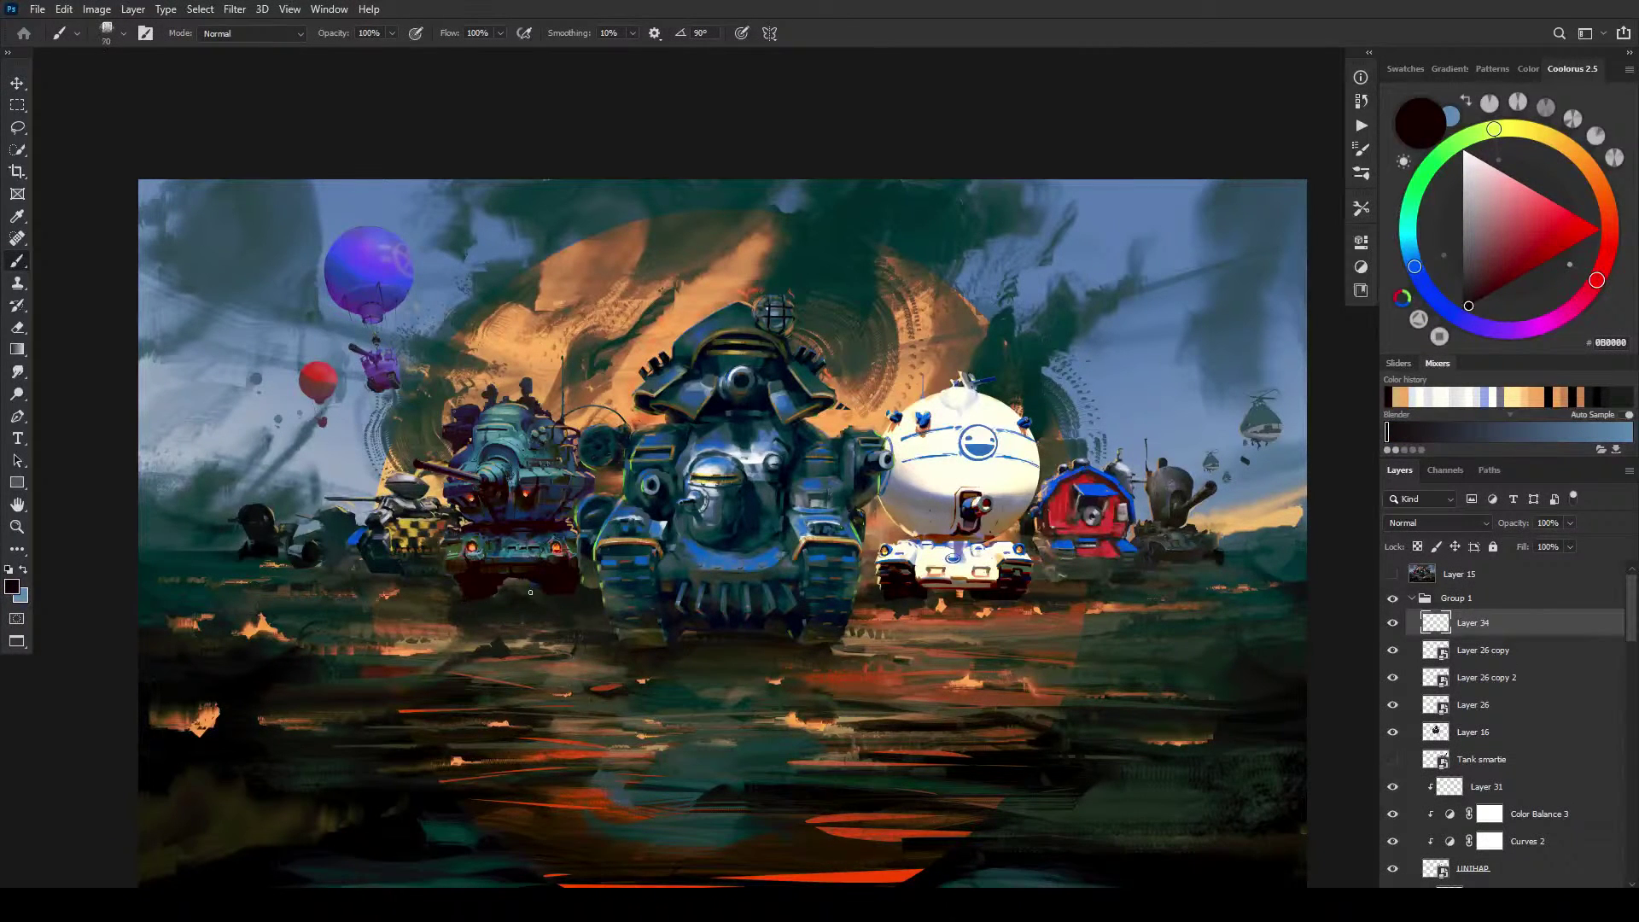
key(bracketright)
key(bracketright)
key(bracketright)
key(bracketright)
key(bracketleft)
key(bracketleft)
alt+click(401, 567)
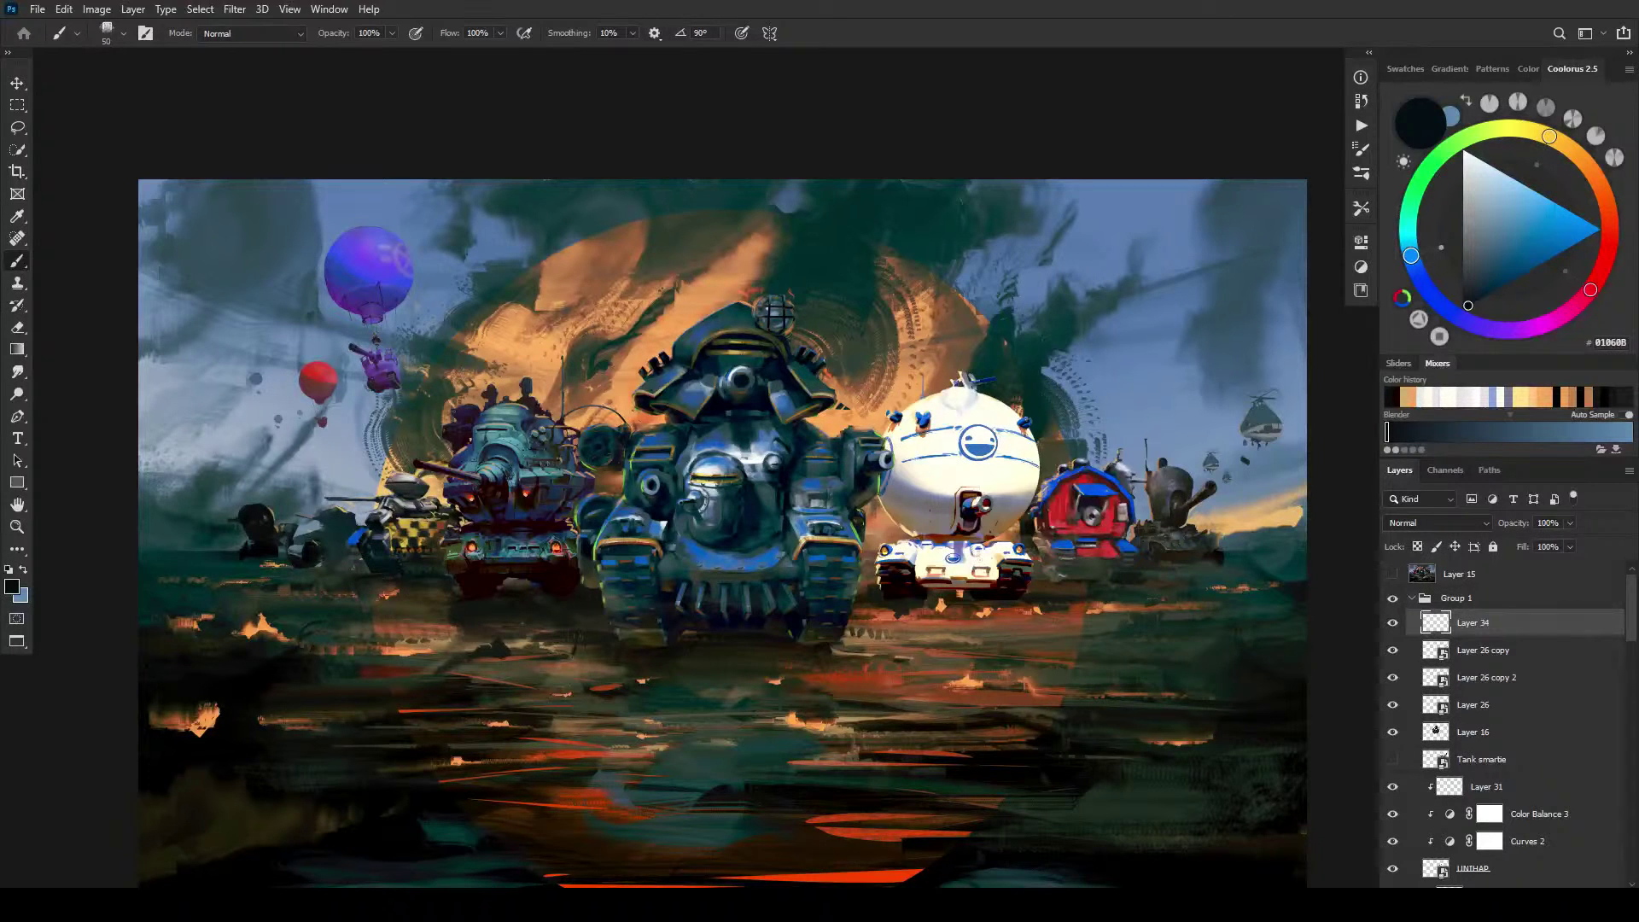
Step: Sample the near-black #030000 under the white round tank and paint contact shadows below it and at the teal tank's inner track
alt+click(893, 598)
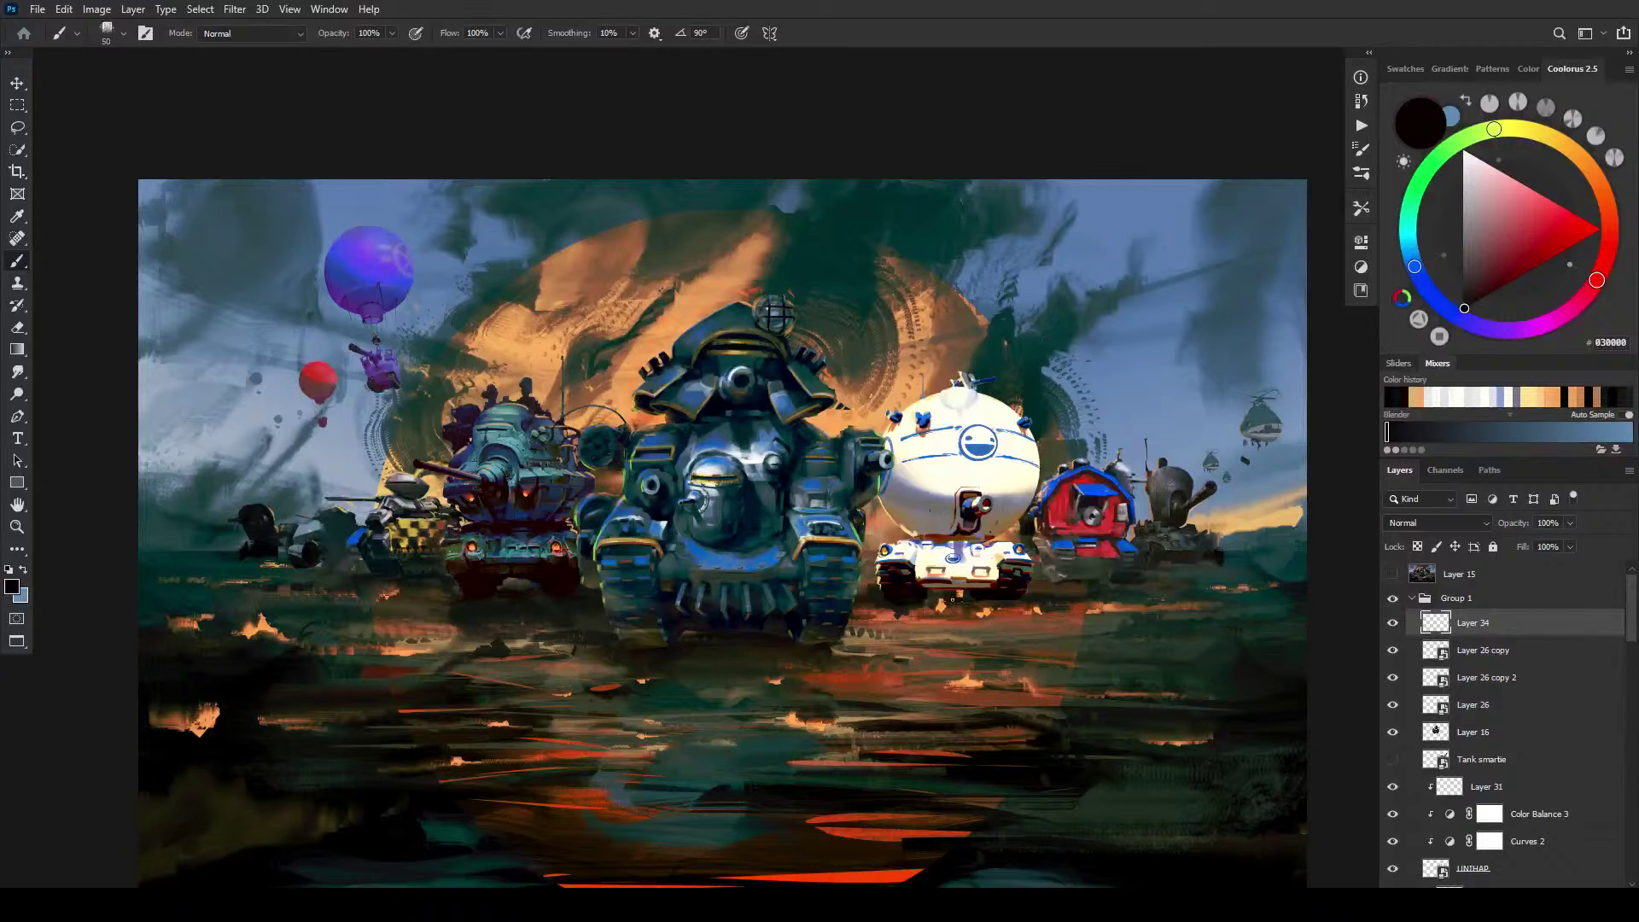
mouse_move(941, 602)
mouse_down()
mouse_move(1089, 603)
mouse_move(864, 602)
mouse_up()
drag(597, 591, 570, 590)
Step: Paint a near-black contact shadow where the central tank's left track meets the ground
drag(611, 630, 599, 642)
key(bracketright)
key(bracketright)
key(bracketright)
key(bracketleft)
key(bracketleft)
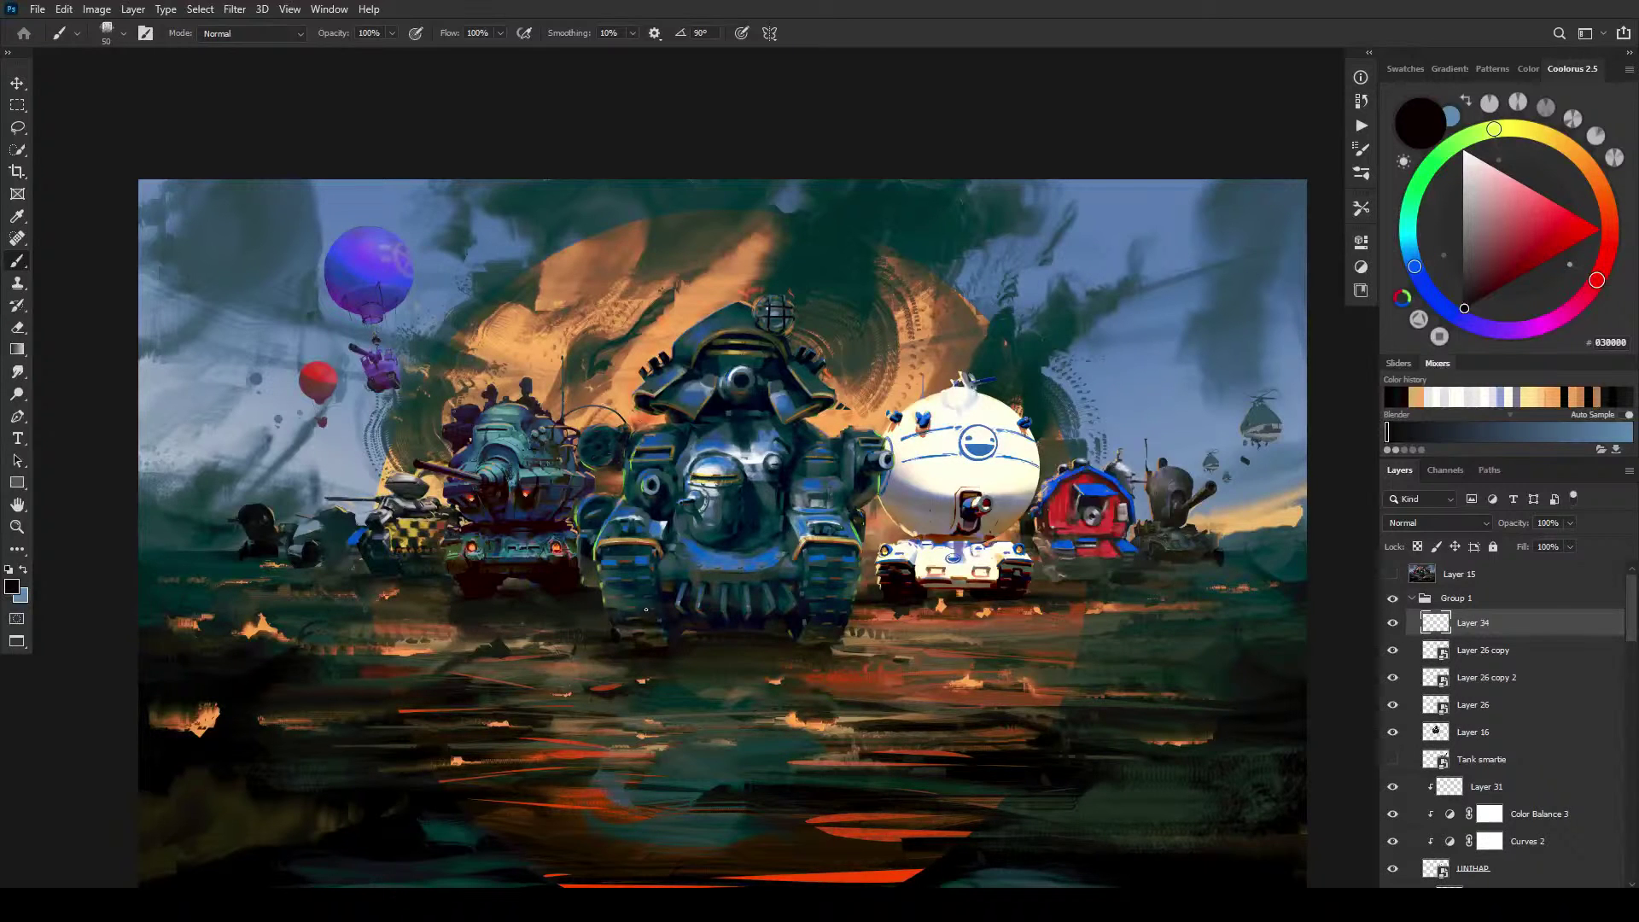
Step: Extend the near-black shadow beneath the central tank's hull and both tracks, varying the brush size from broad to fine strokes
key(bracketright)
key(bracketright)
key(bracketright)
key(bracketright)
key(bracketright)
key(bracketright)
key(bracketright)
key(bracketright)
key(bracketright)
key(bracketright)
key(bracketright)
key(bracketright)
key(bracketright)
key(bracketright)
key(bracketright)
key(bracketright)
key(bracketleft)
key(bracketleft)
key(bracketleft)
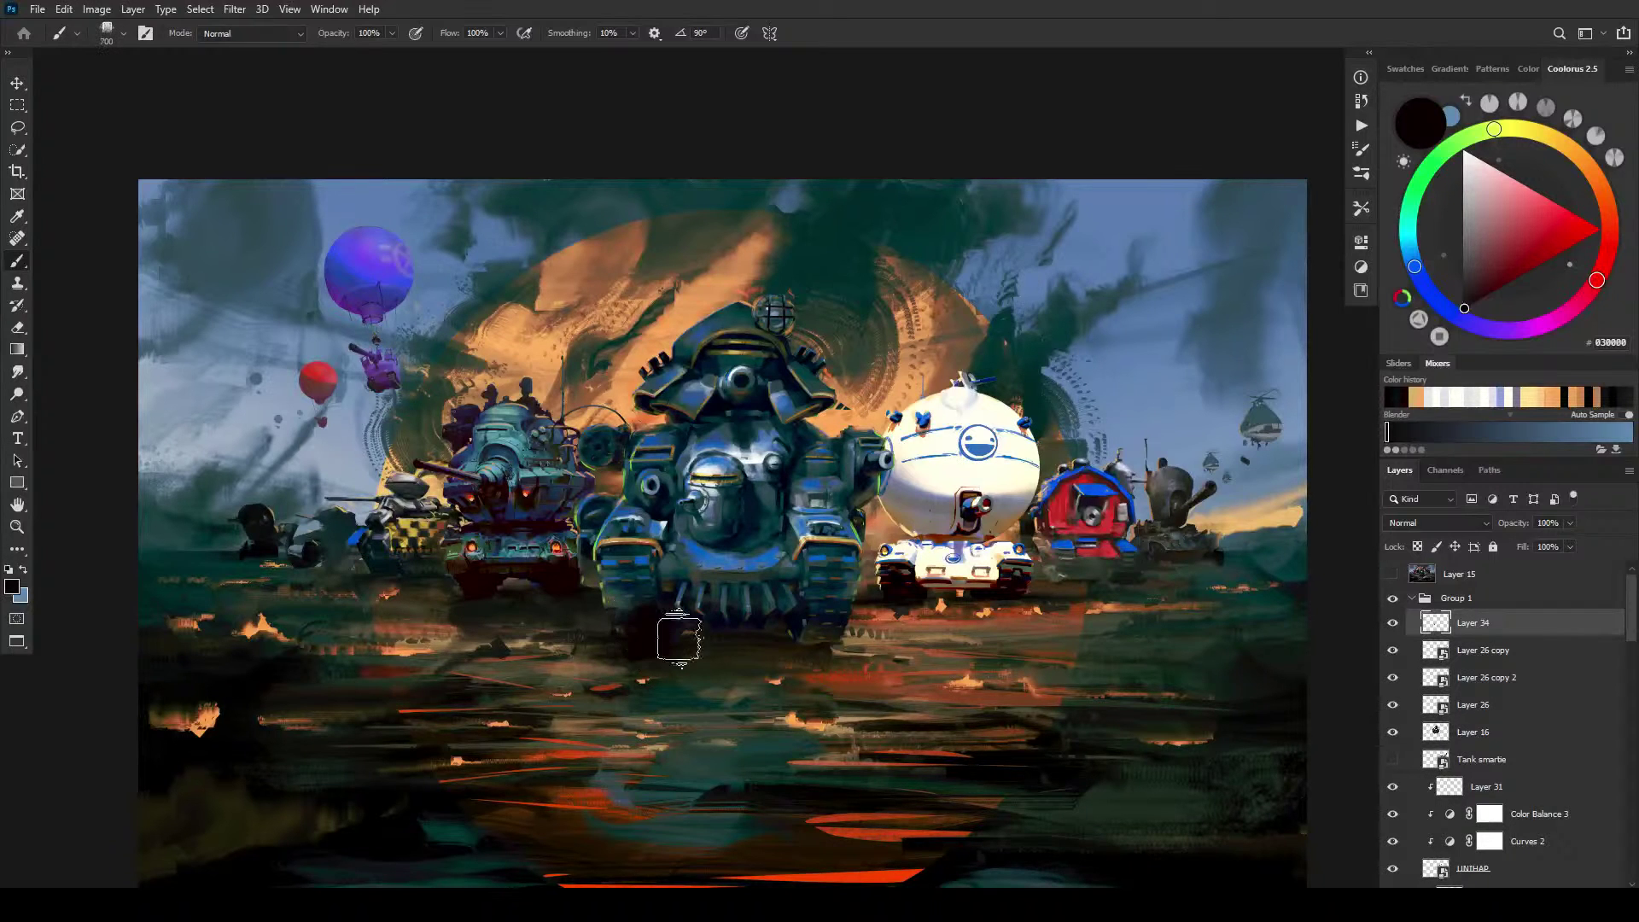
key(bracketleft)
key(bracketleft)
key(bracketleft)
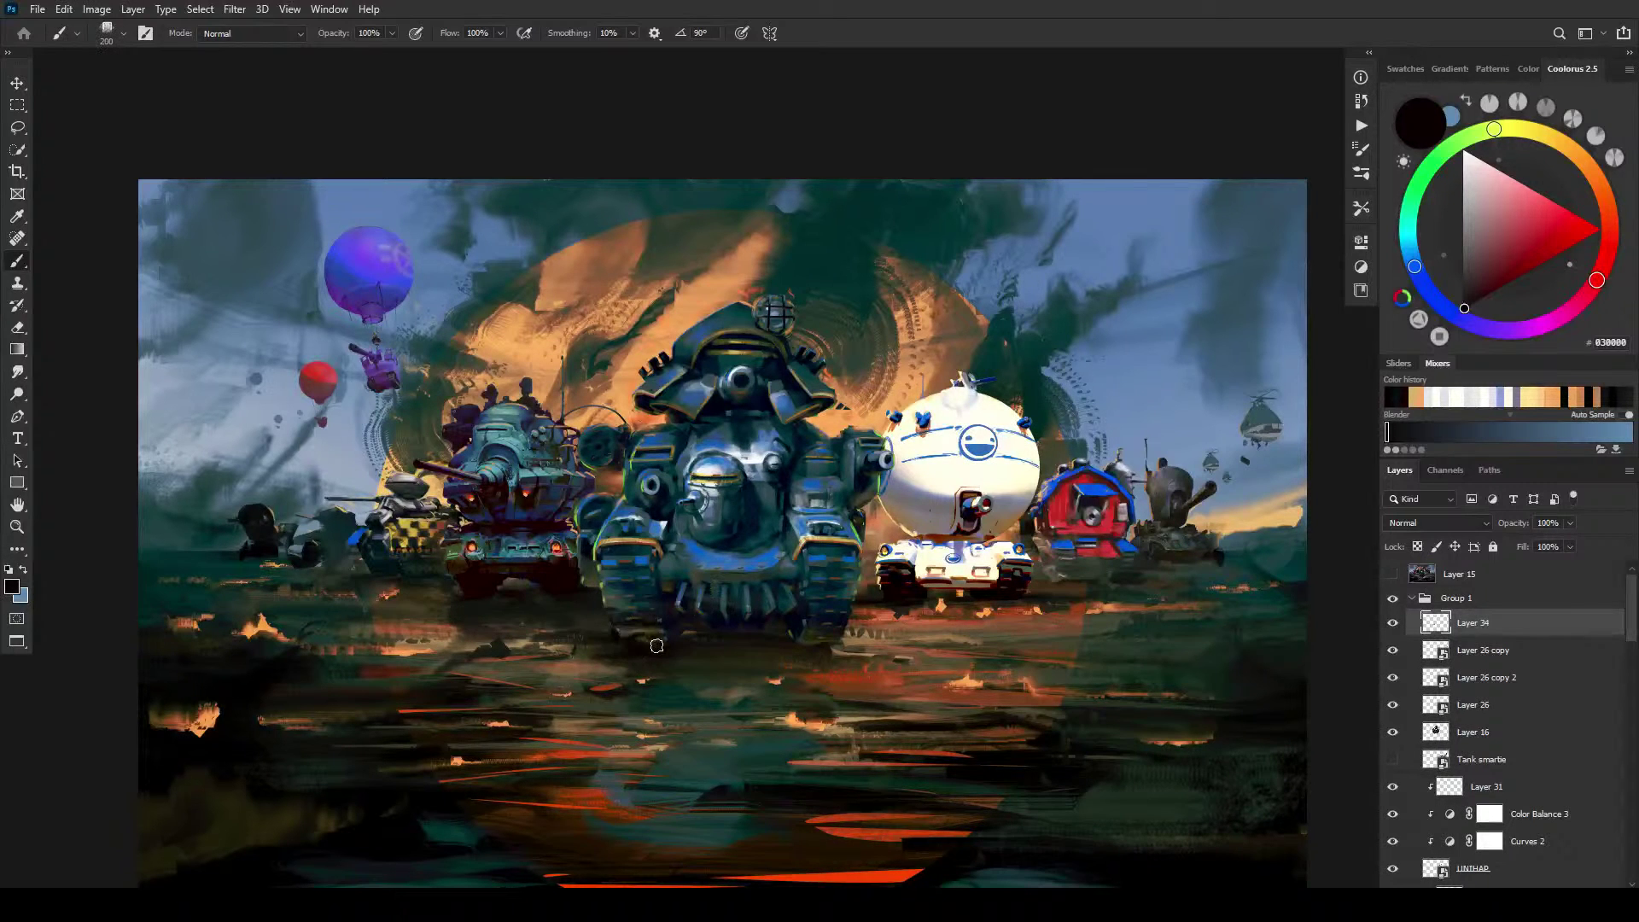
key(bracketleft)
key(bracketleft)
key(bracketleft)
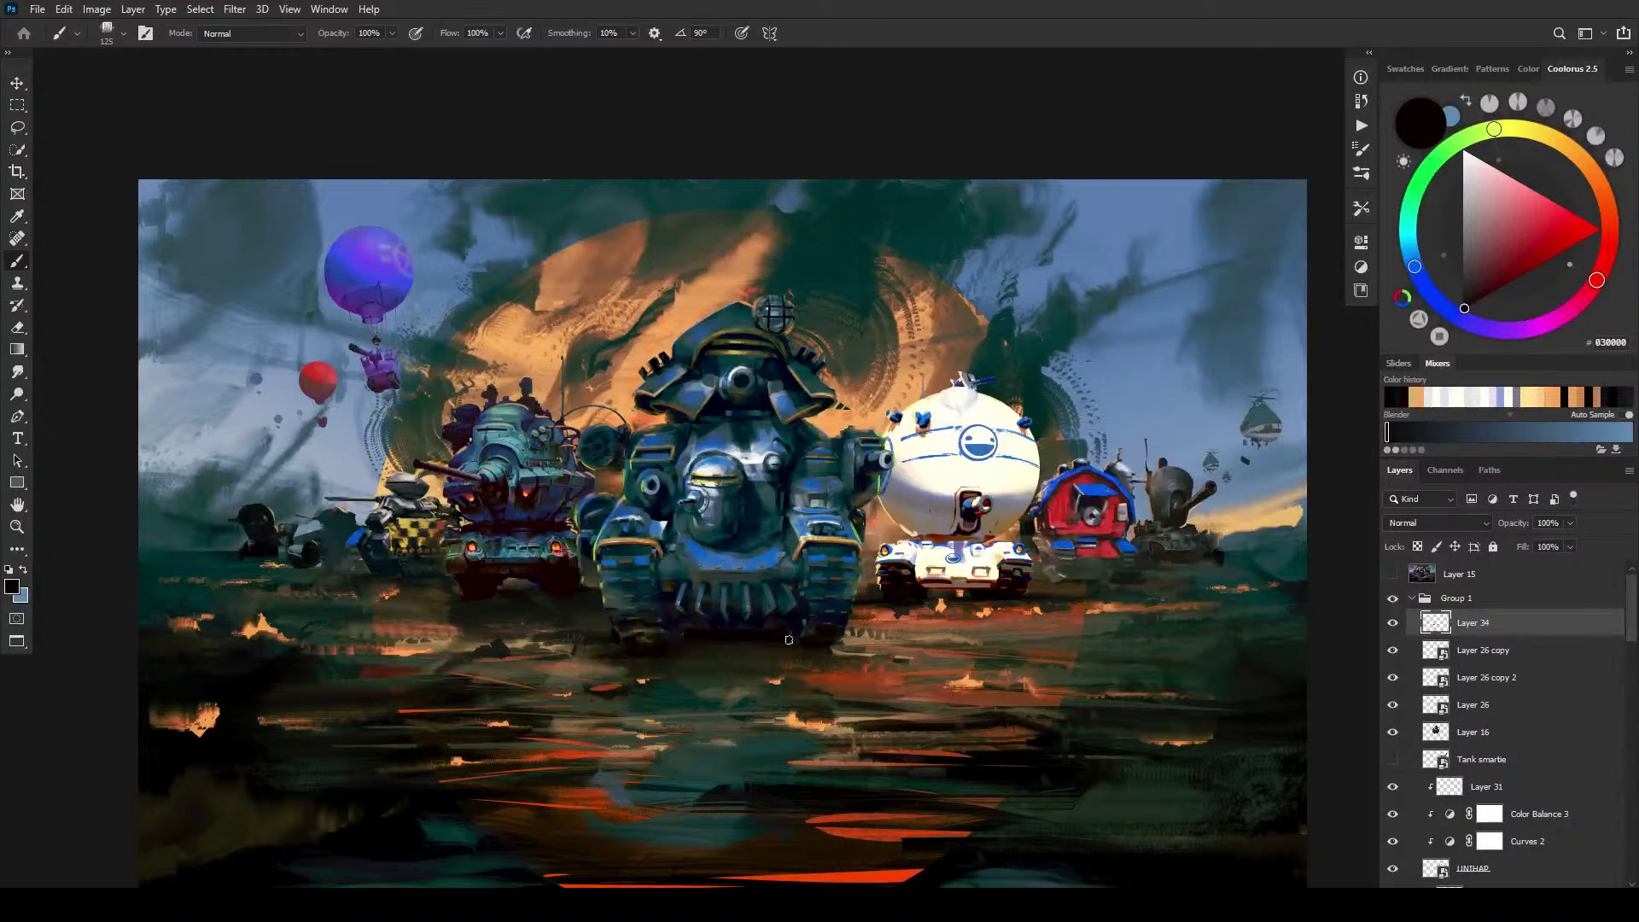
key(bracketleft)
key(bracketleft)
key(bracketleft)
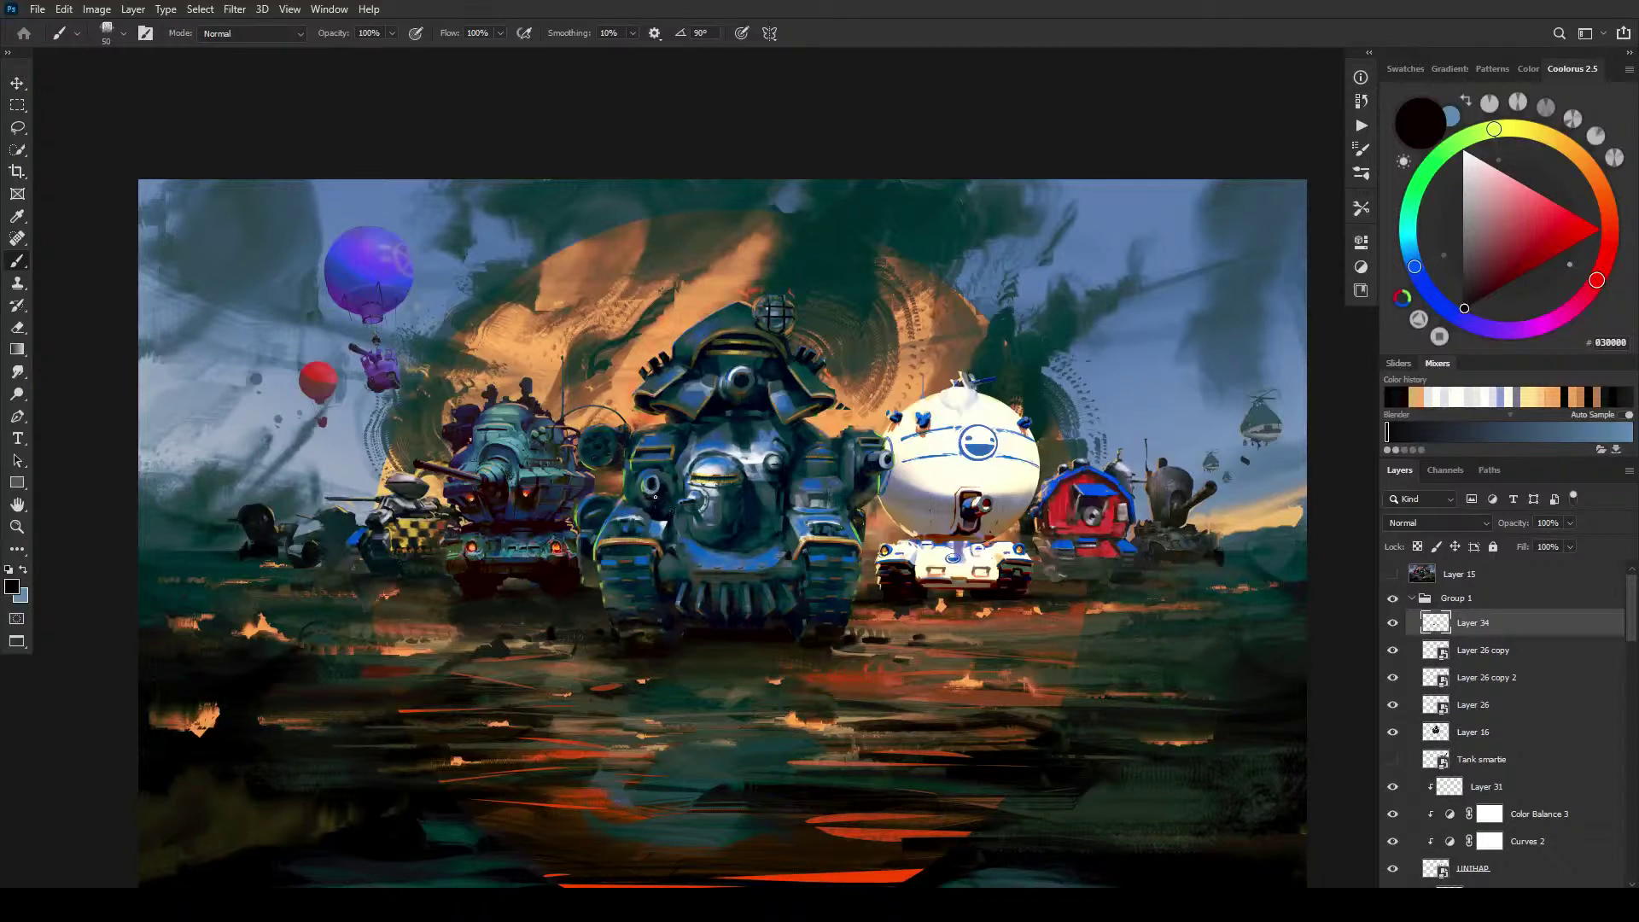
Step: Touch up the central tank's upper hull and sample its saturated blue for small painted accents
click(649, 484)
alt+click(714, 546)
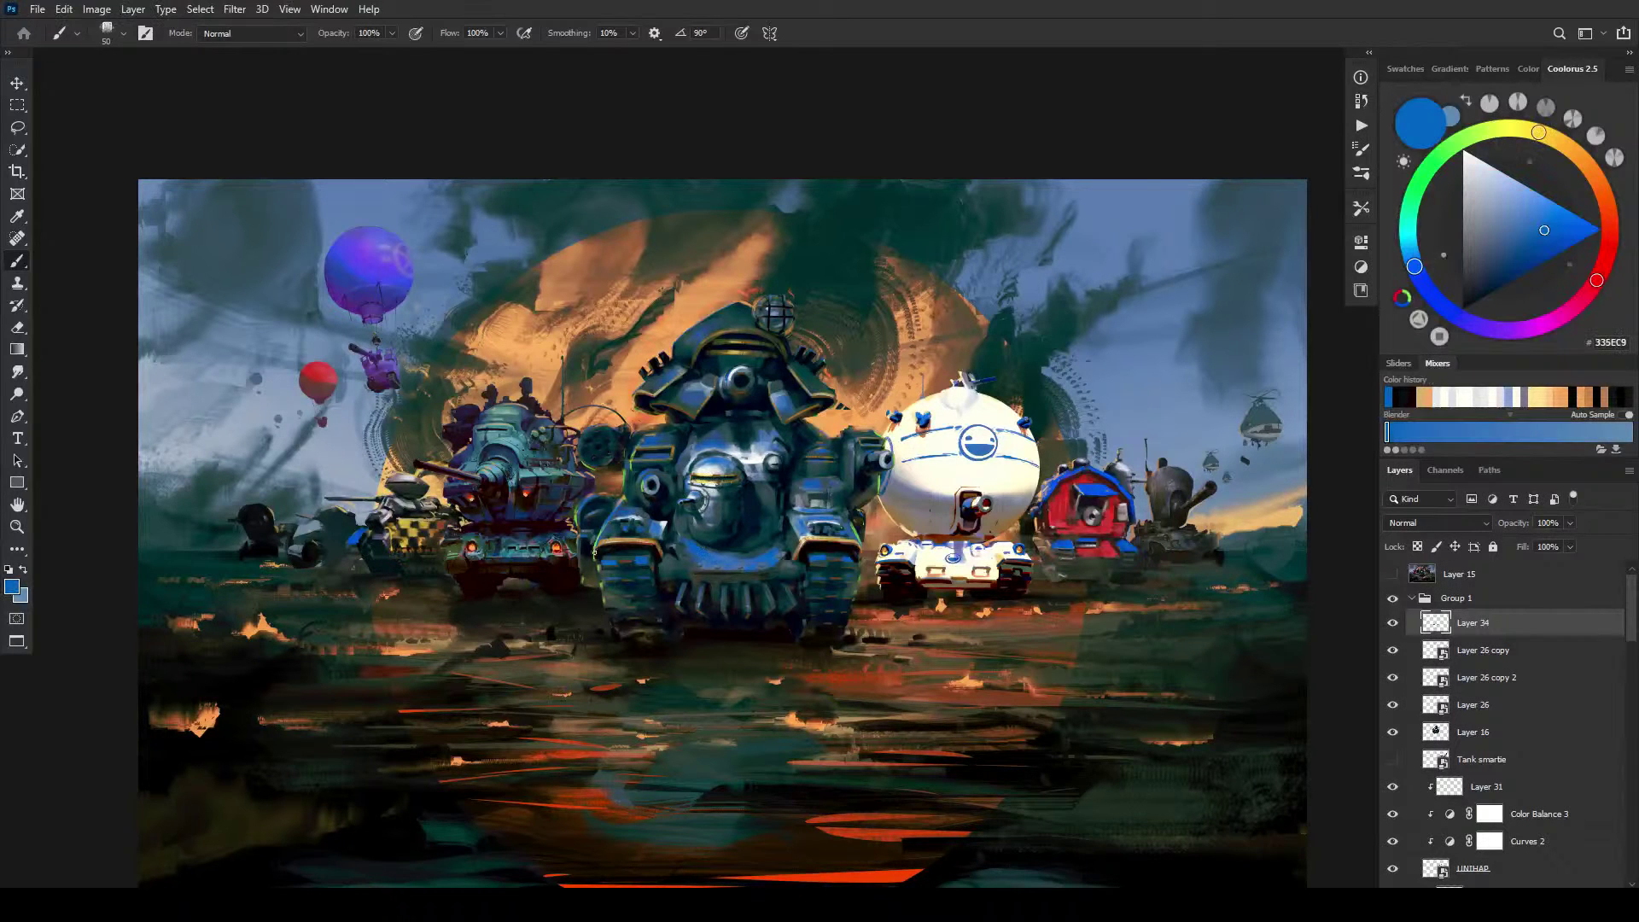
key(bracketleft)
Step: Sample the grey #707082 from the central tank's hull and paint broader soft highlights above its front dome
alt+click(815, 484)
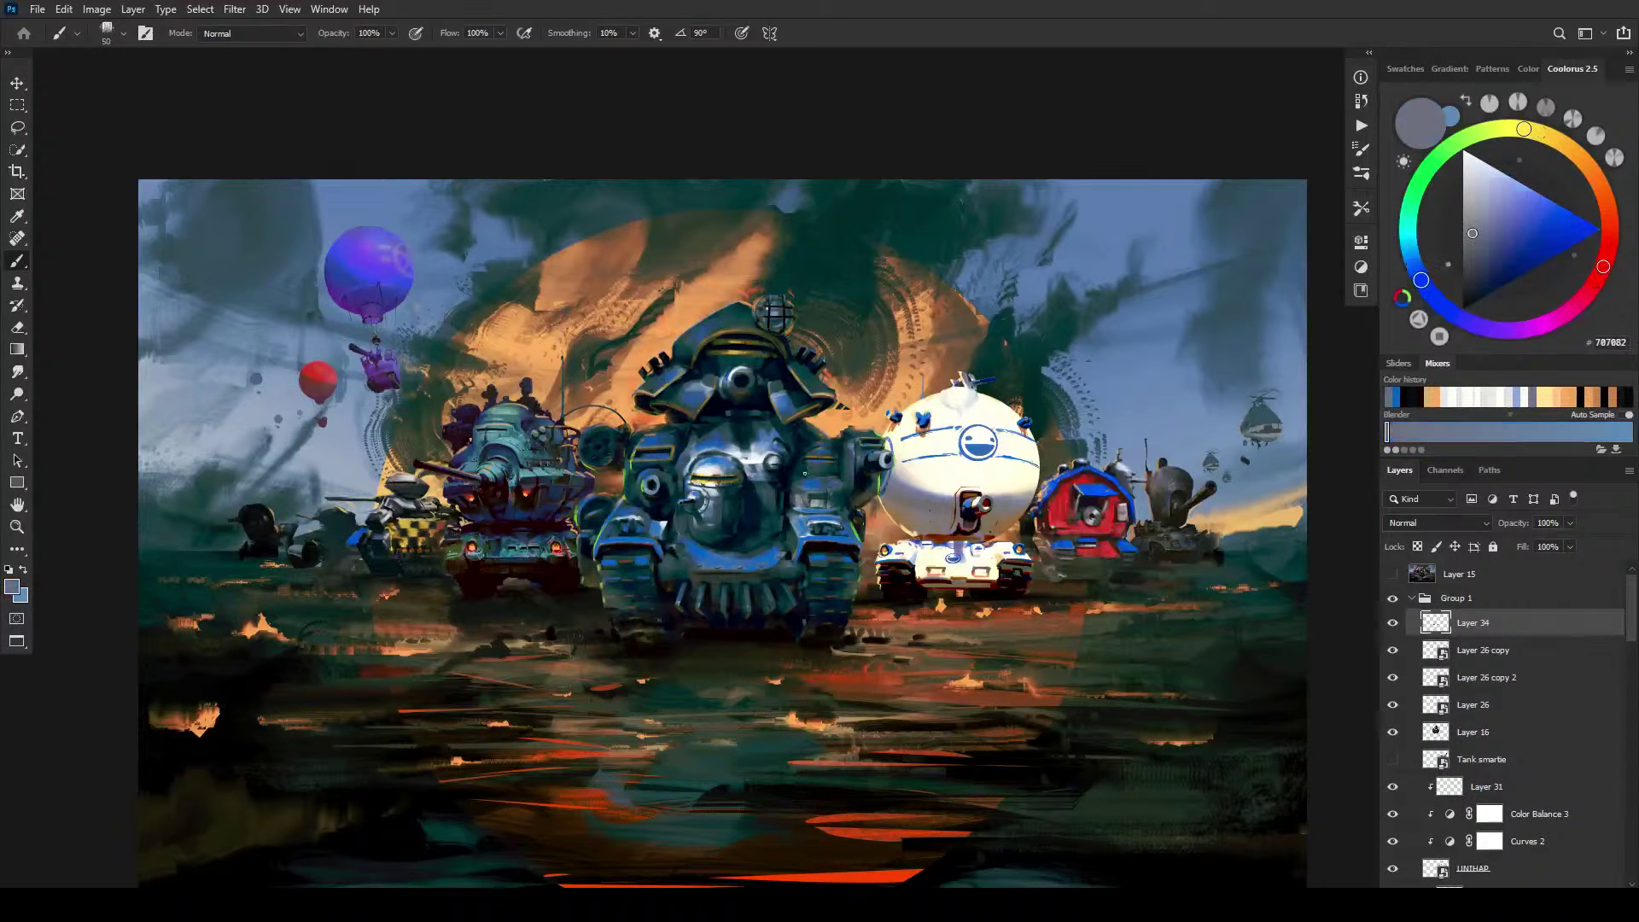
key(bracketright)
key(bracketright)
key(bracketright)
key(bracketright)
key(bracketright)
key(bracketright)
key(bracketright)
key(bracketright)
key(bracketright)
key(bracketright)
mouse_move(720, 444)
mouse_down()
mouse_move(754, 471)
mouse_move(776, 458)
mouse_move(732, 468)
mouse_up()
Step: Sample the slate grey #5C6573 at the central tank's left track and paint finer highlights on the tracks and lower front teeth
alt+click(613, 553)
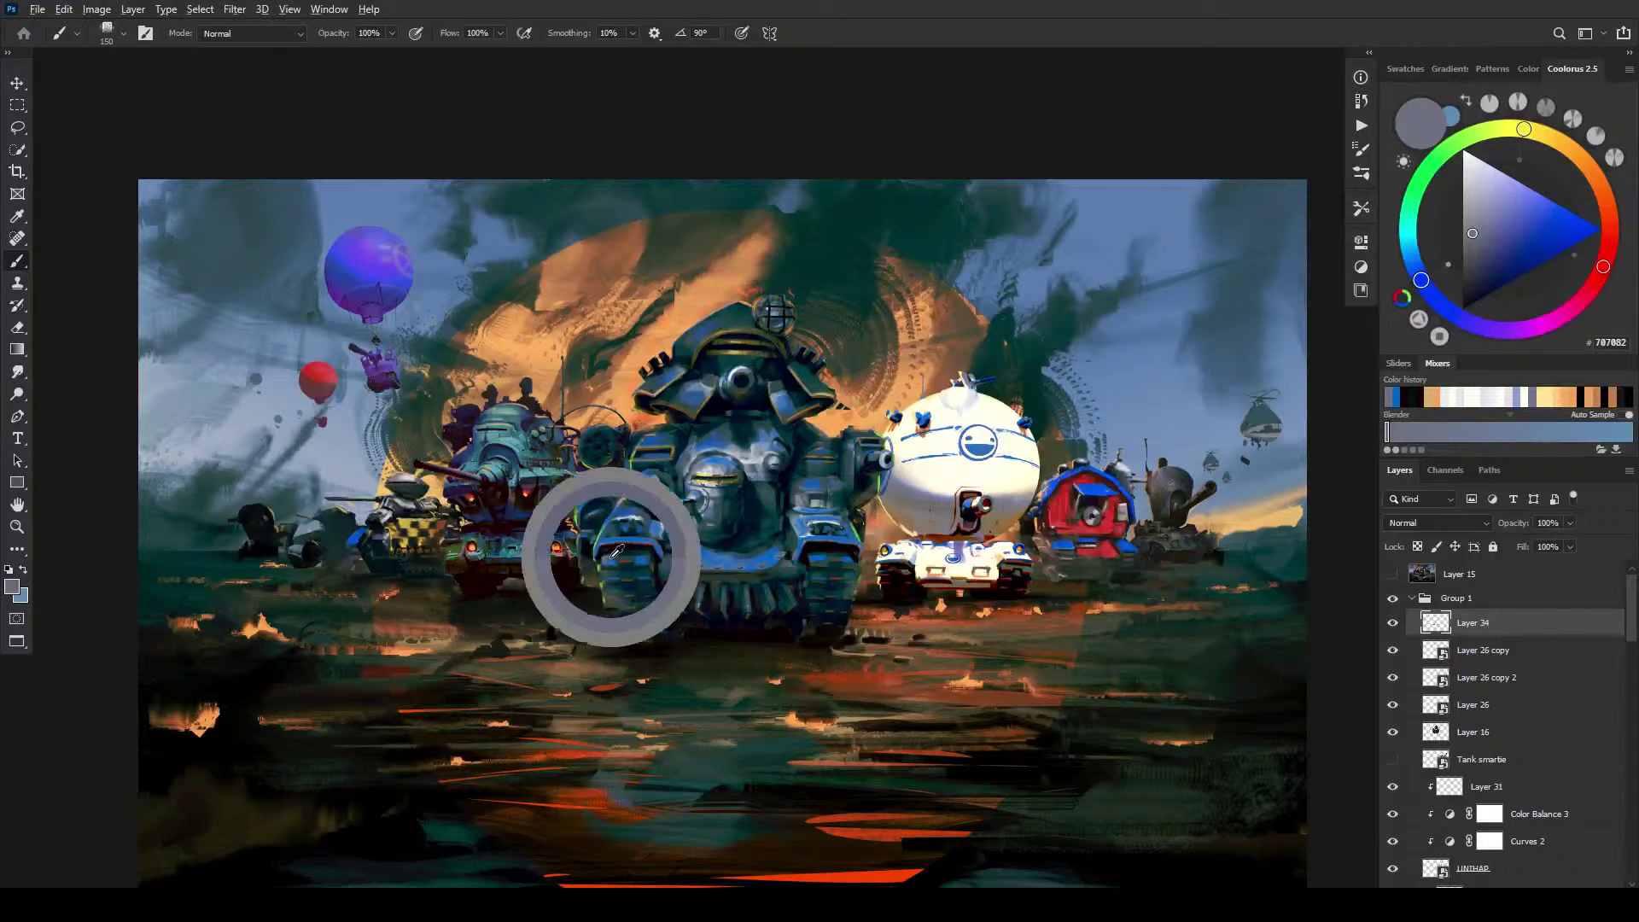
key(bracketleft)
key(bracketleft)
key(bracketleft)
key(bracketleft)
key(bracketleft)
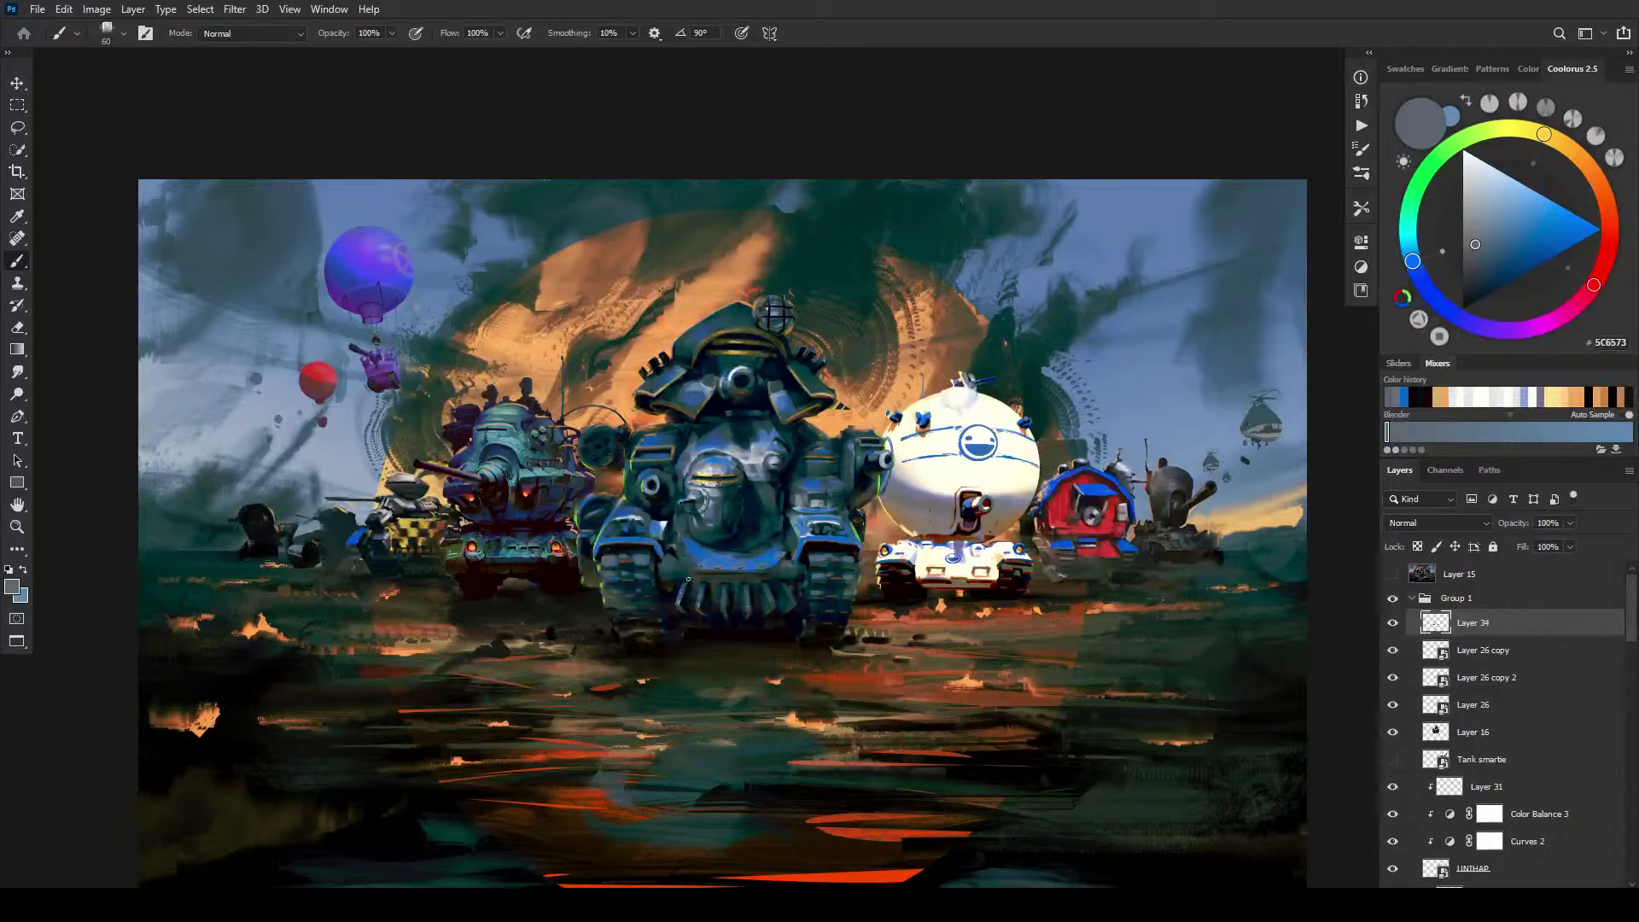
drag(723, 609, 727, 597)
Step: Sample dark teal #00202C and near-black #030202 to deepen the shadows beside the central tank's fenders and on its left track
alt+click(647, 527)
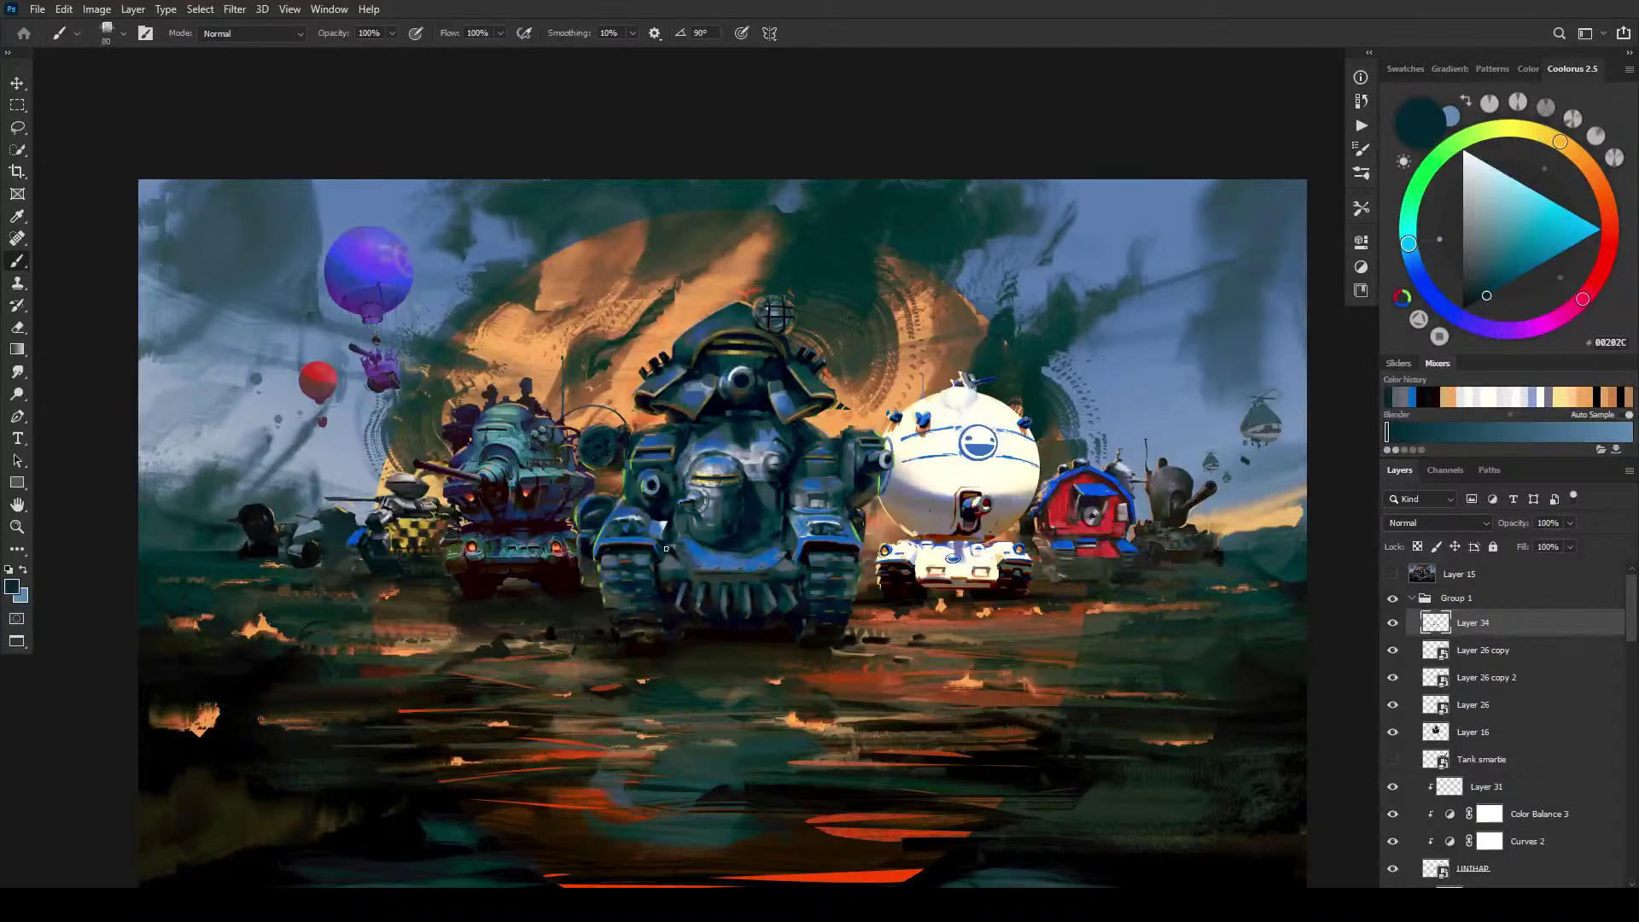
drag(664, 539, 661, 518)
mouse_move(793, 538)
mouse_down()
mouse_move(792, 505)
mouse_move(799, 541)
mouse_up()
alt+click(640, 619)
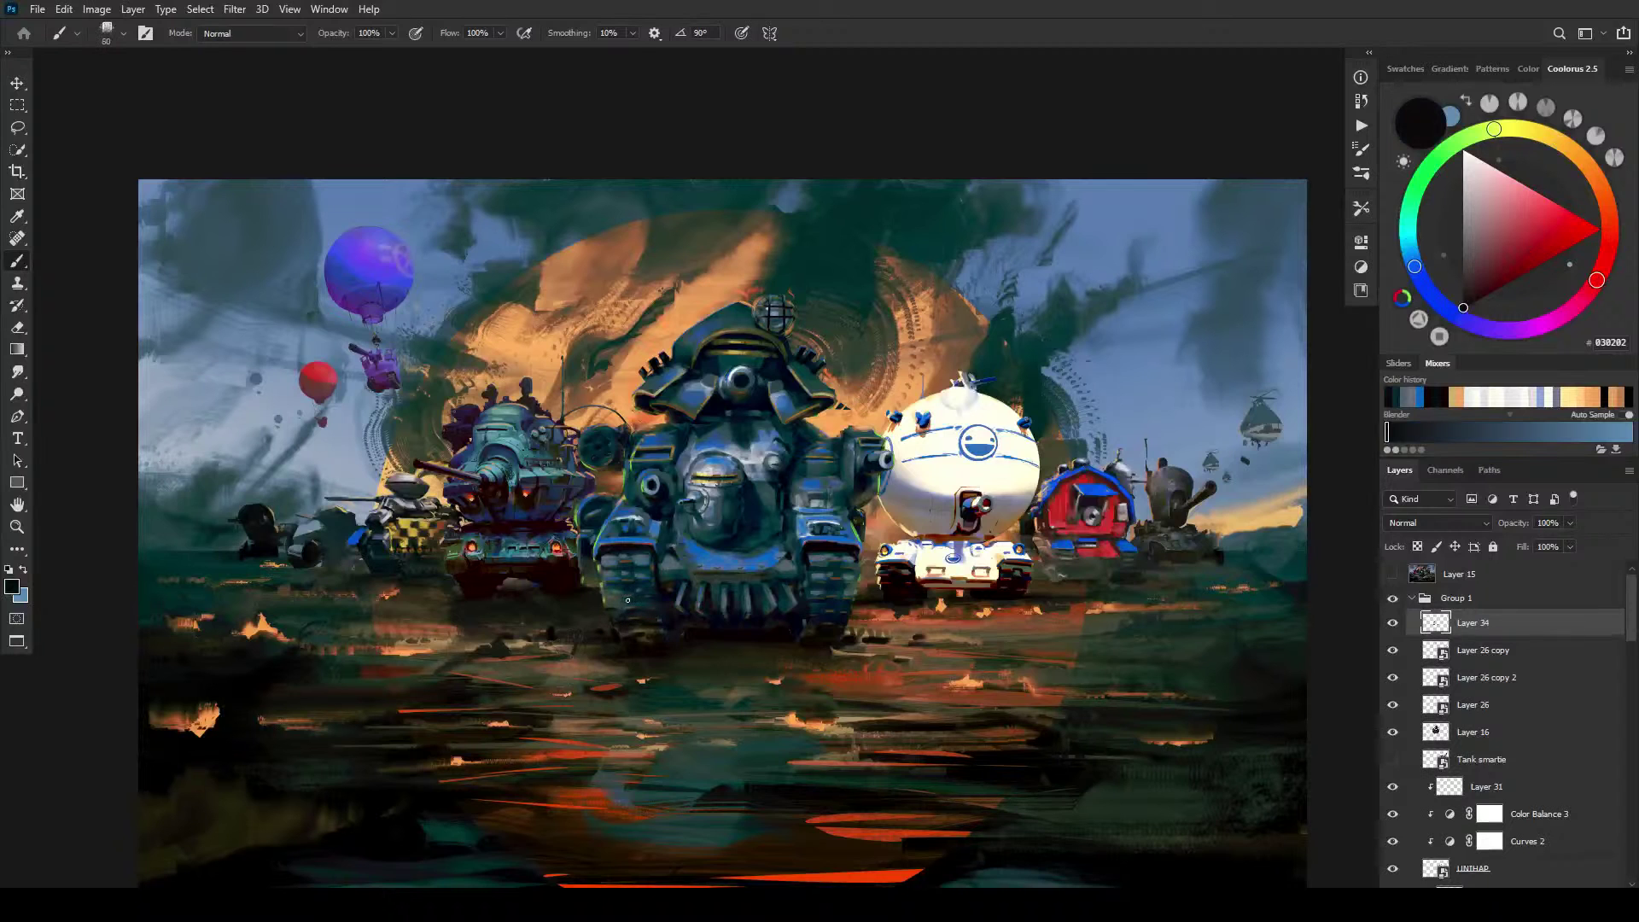
drag(627, 600, 637, 605)
Step: Sample dark ground tones around the red tank and paint a shadow beneath its hull and tracks
alt+click(1073, 574)
alt+click(1085, 574)
alt+click(1062, 584)
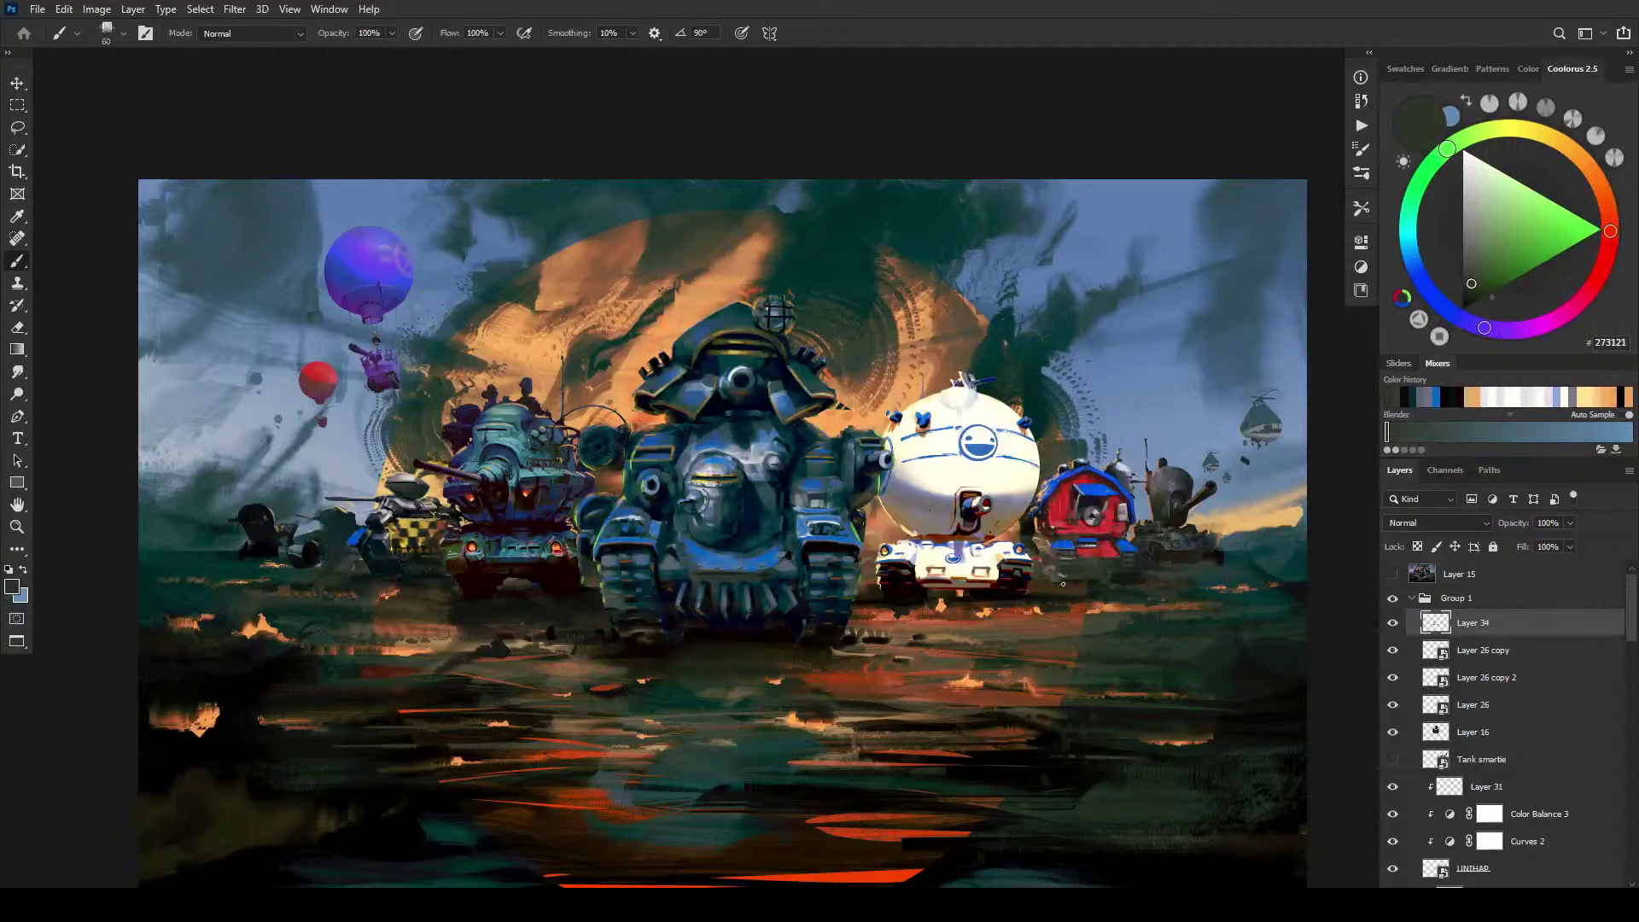
alt+click(1126, 572)
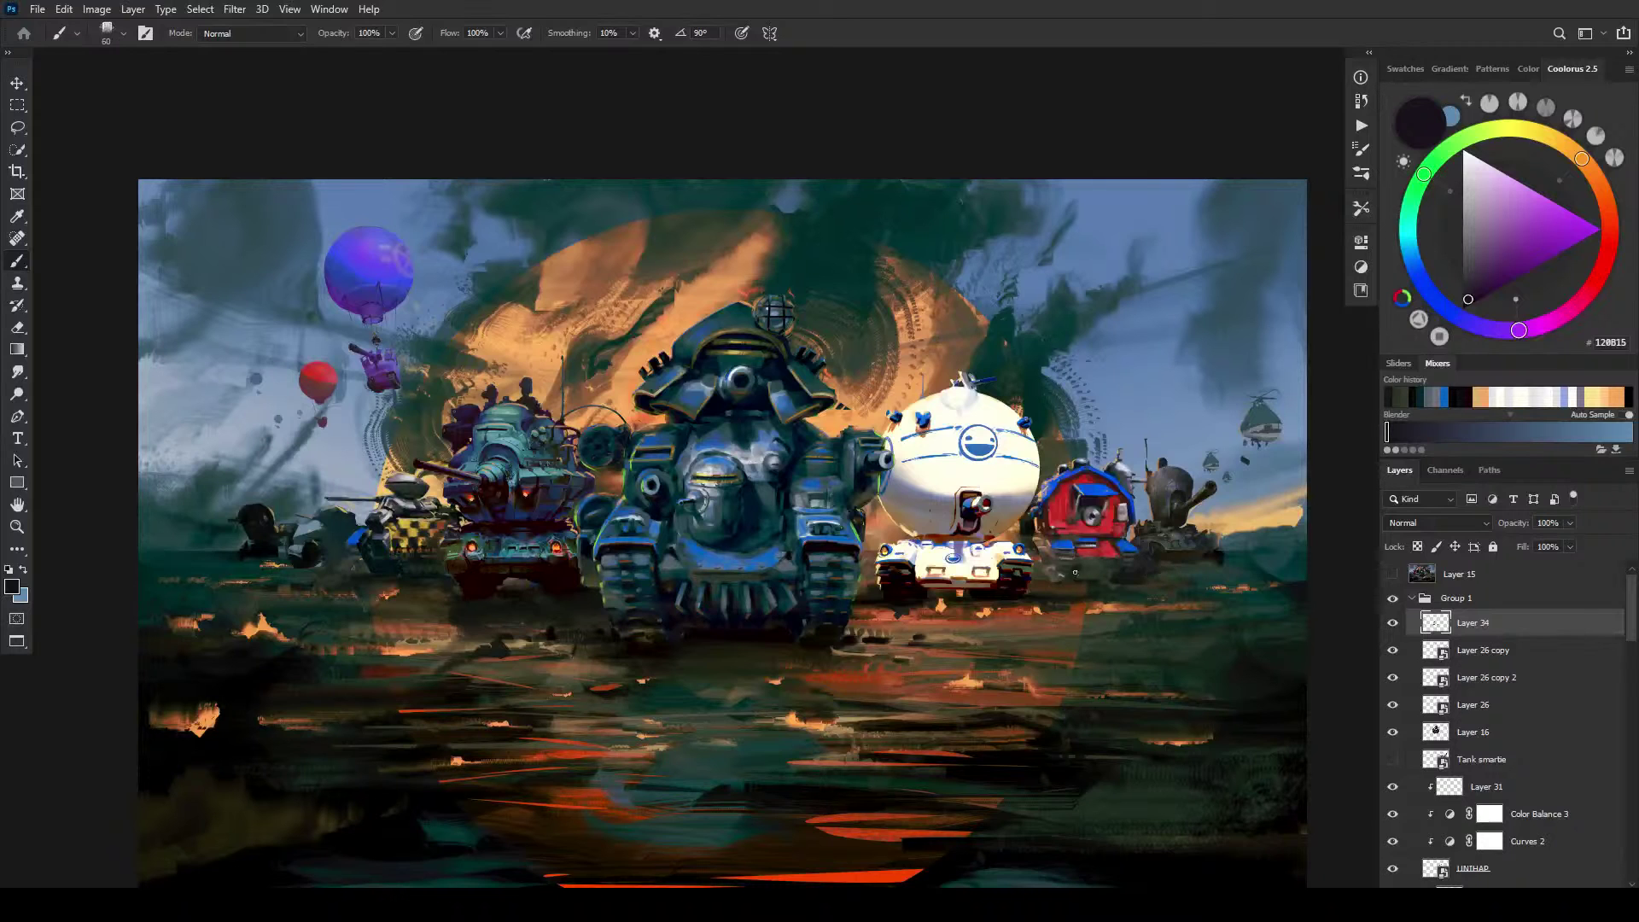
drag(1079, 566, 1089, 559)
Step: Blend the ground and tracks at the red tank's base using sampled rust brown #853E04 and dark grey #181718
alt+click(1077, 591)
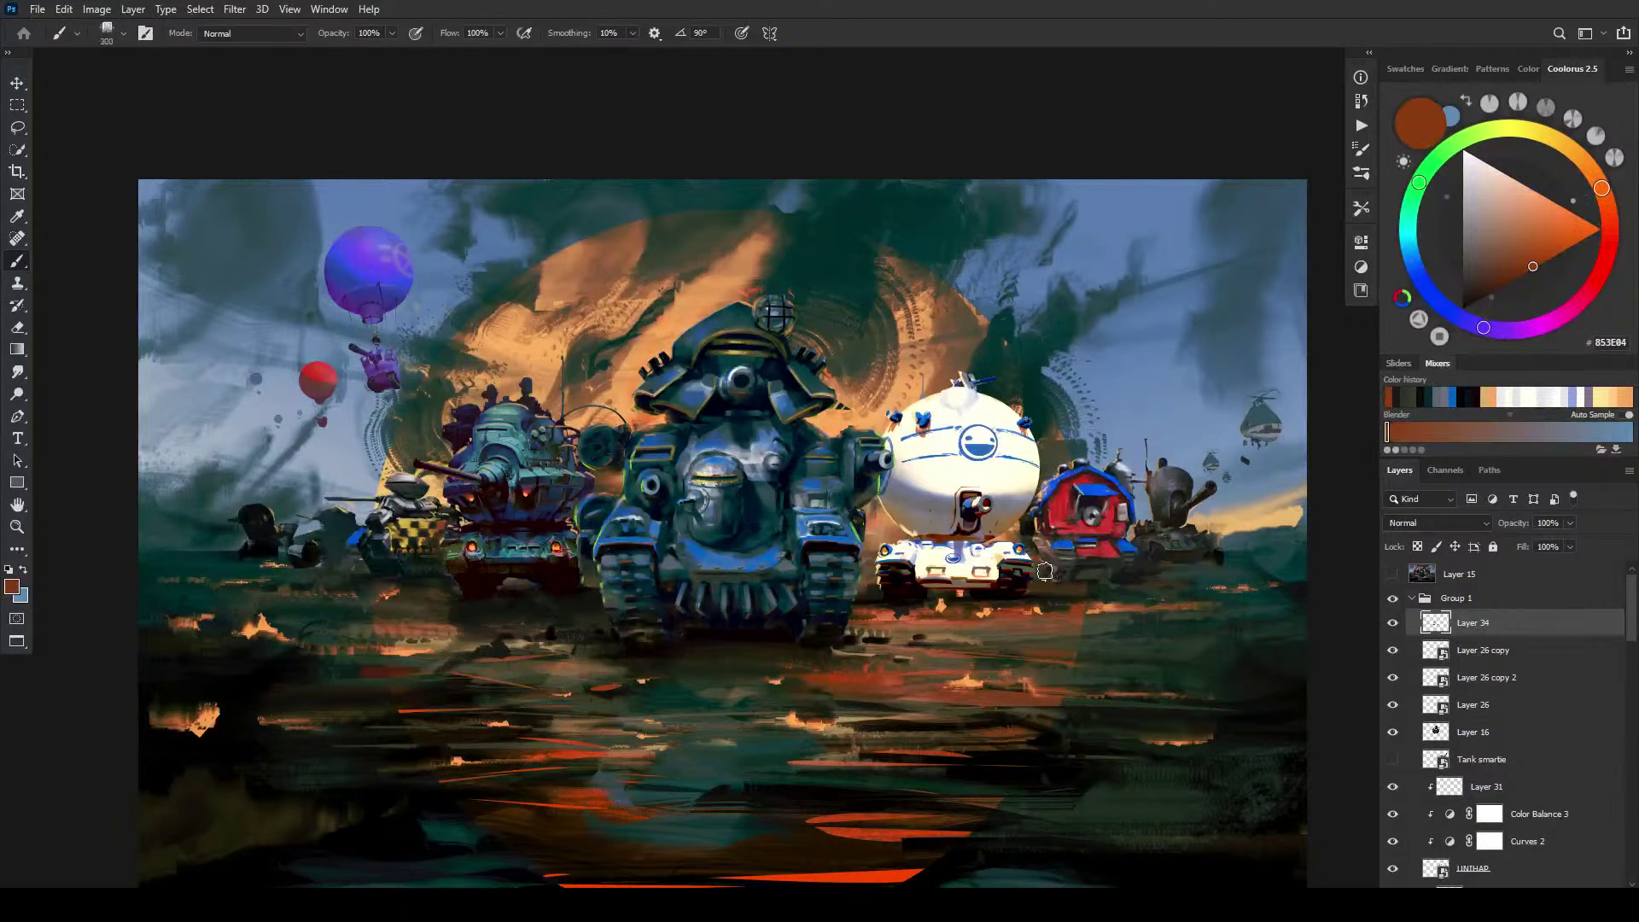
key(bracketright)
key(bracketright)
key(bracketright)
key(bracketright)
key(bracketright)
key(bracketright)
key(bracketright)
key(bracketright)
key(bracketleft)
key(bracketleft)
key(bracketleft)
key(bracketleft)
key(bracketleft)
key(bracketleft)
key(bracketleft)
alt+click(1077, 566)
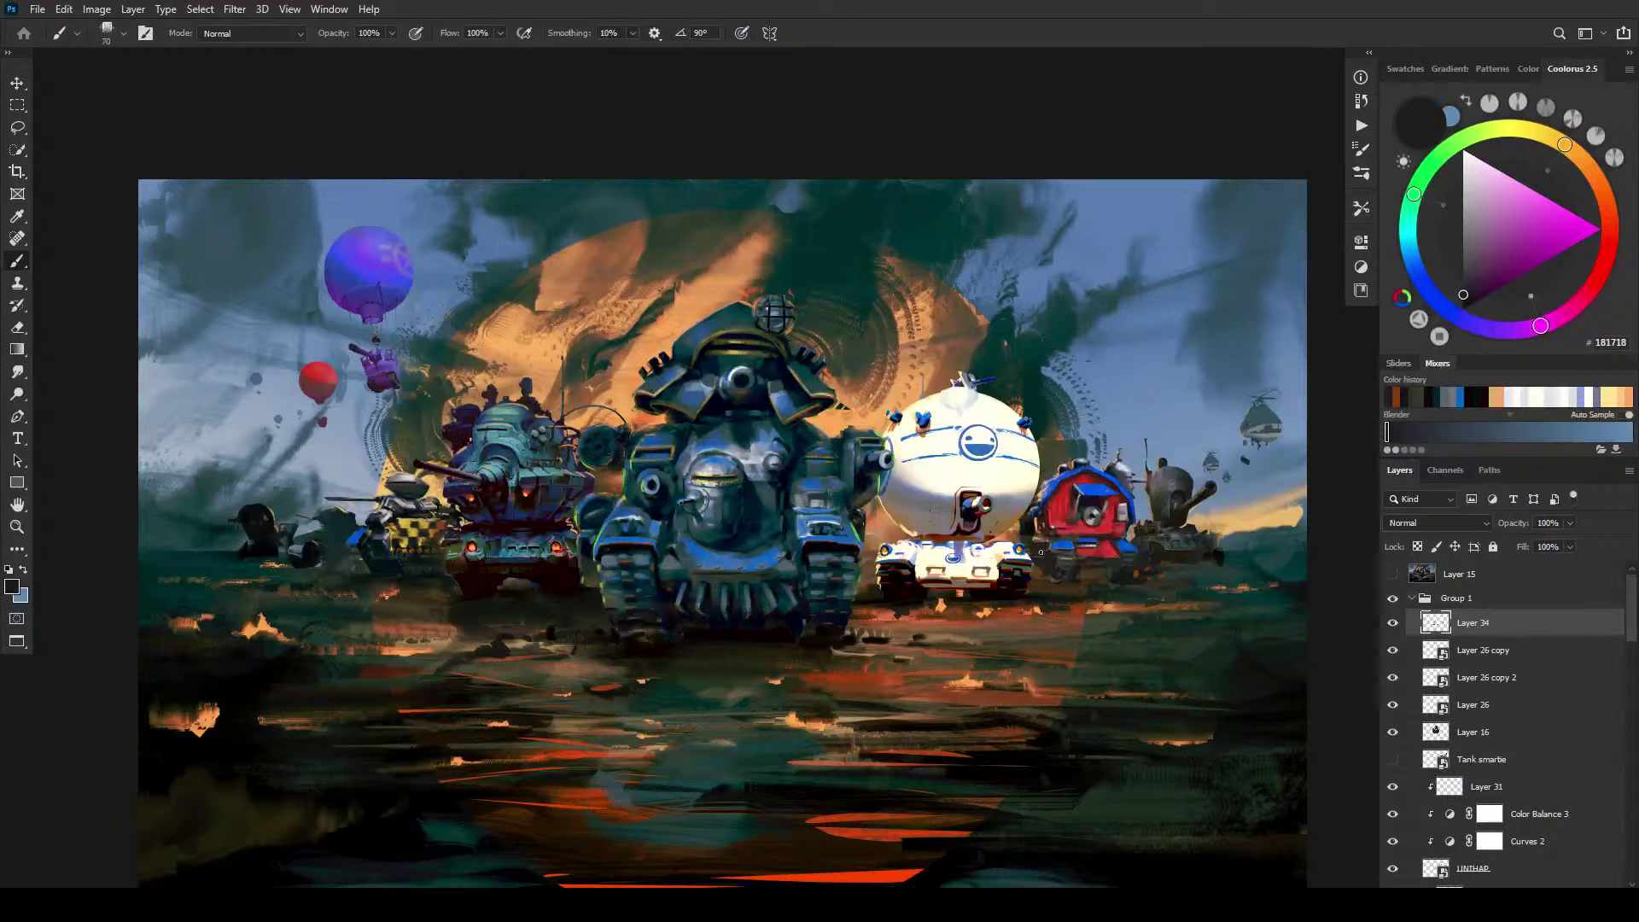
key(bracketleft)
Step: Sample a bright and a dark red from the red tank and shade its left front wall with a larger brush
alt+click(1078, 508)
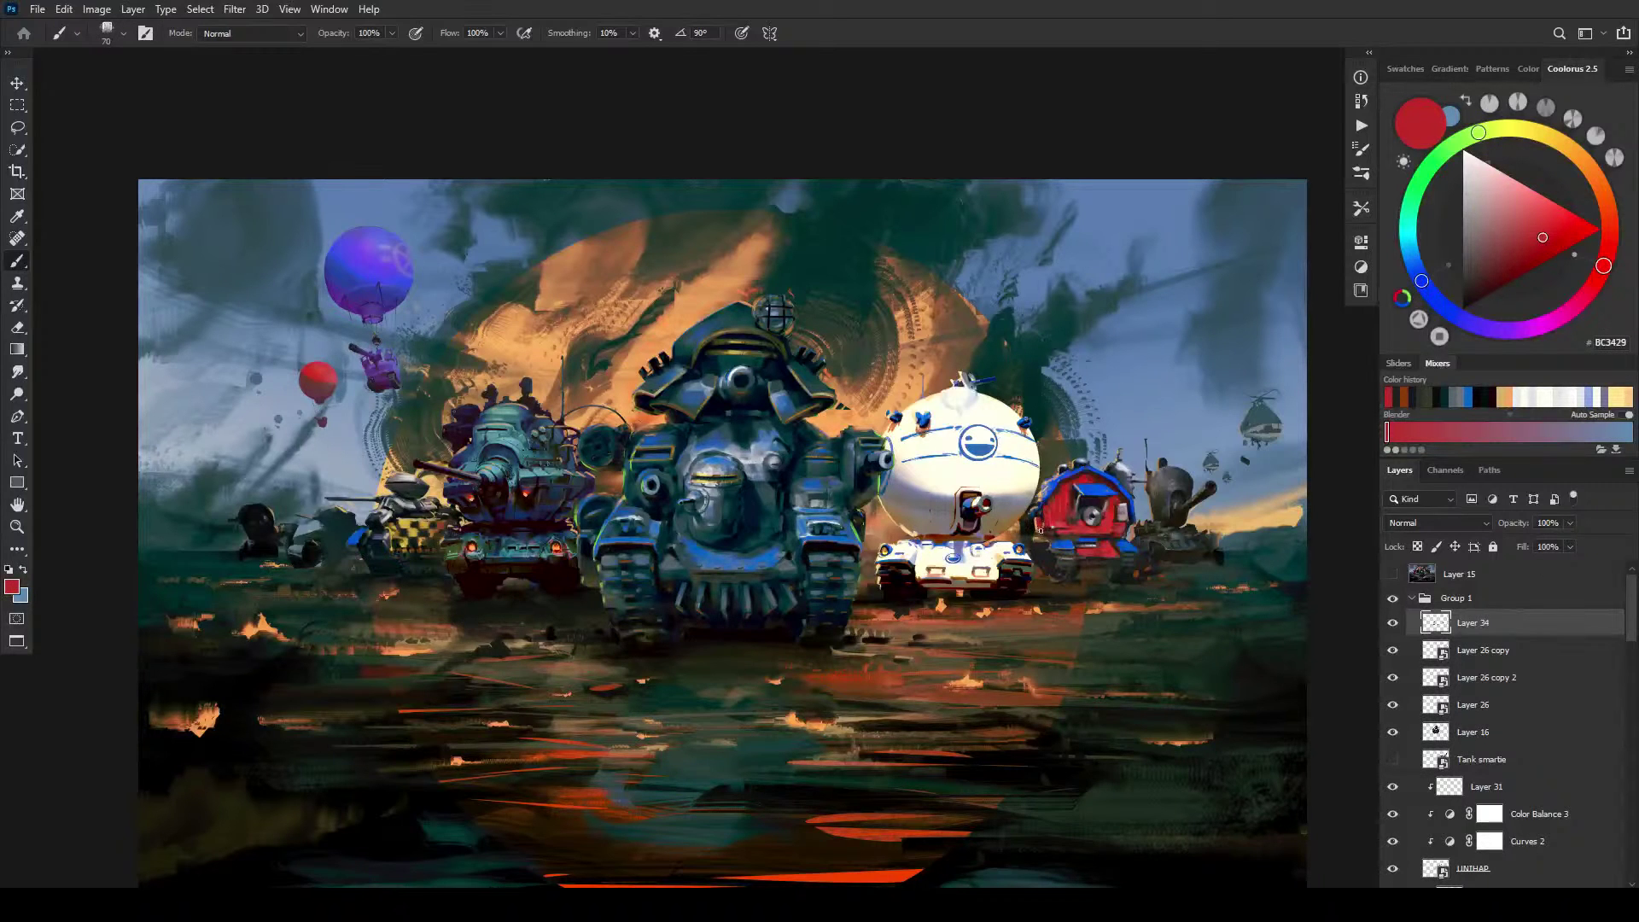
alt+click(1101, 501)
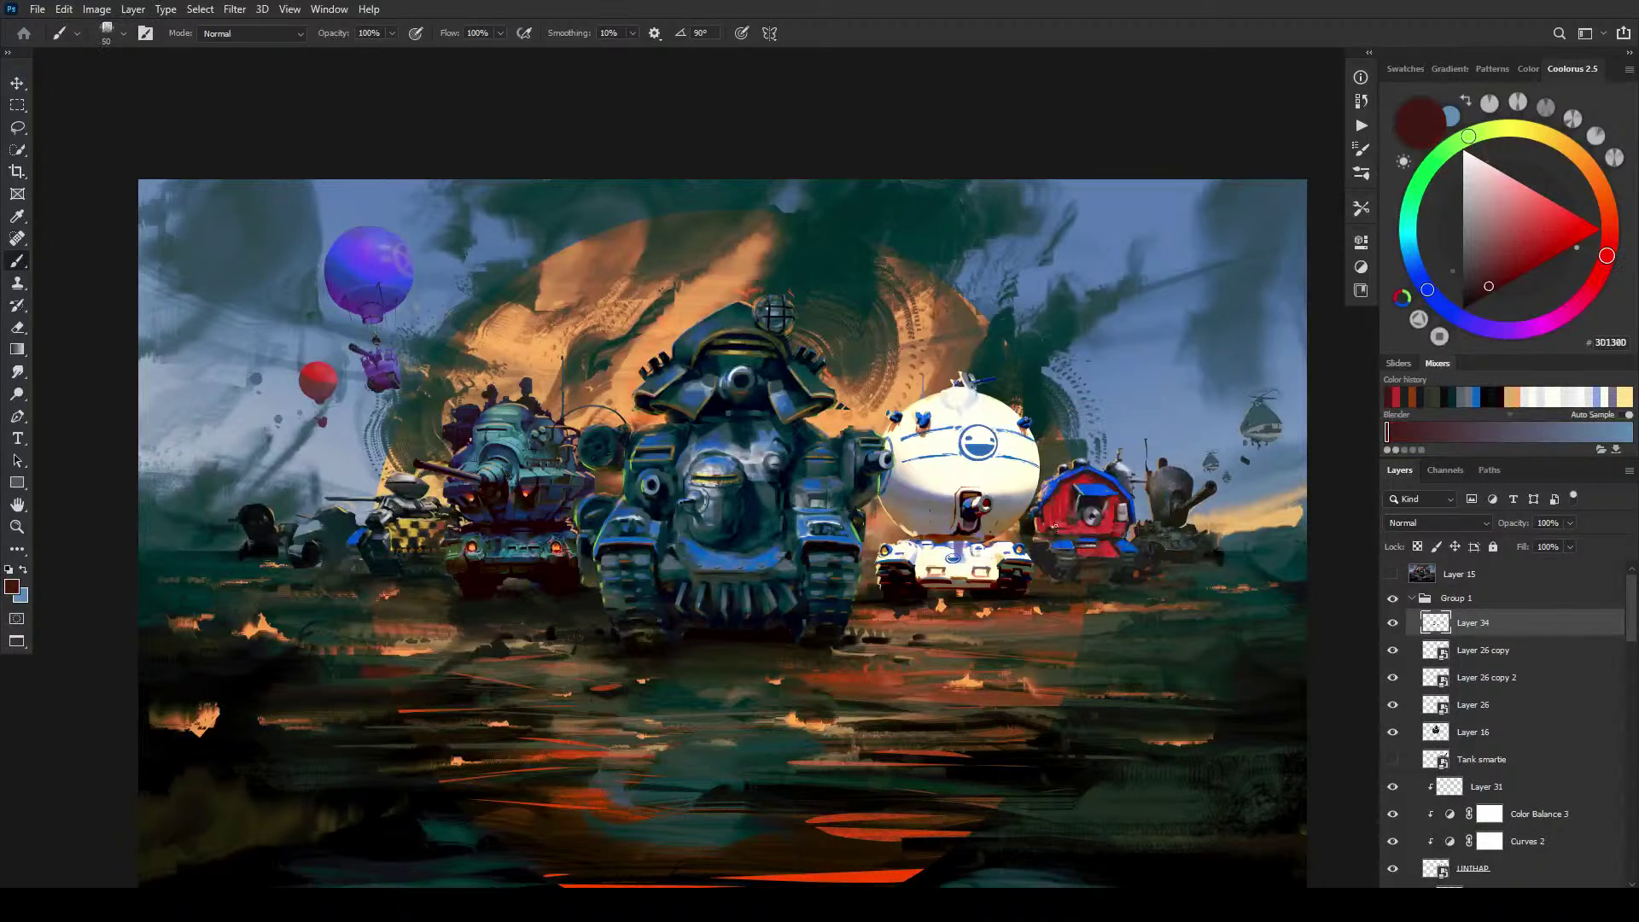
key(bracketright)
key(bracketright)
key(bracketright)
key(bracketright)
key(bracketright)
key(bracketright)
key(bracketright)
mouse_move(1056, 501)
mouse_down()
mouse_move(1061, 539)
mouse_move(1073, 484)
mouse_up()
Step: Sample mid reds from the red tank's walls and smooth its left and lower front with progressively smaller brush strokes
alt+click(1063, 511)
key(bracketleft)
key(bracketleft)
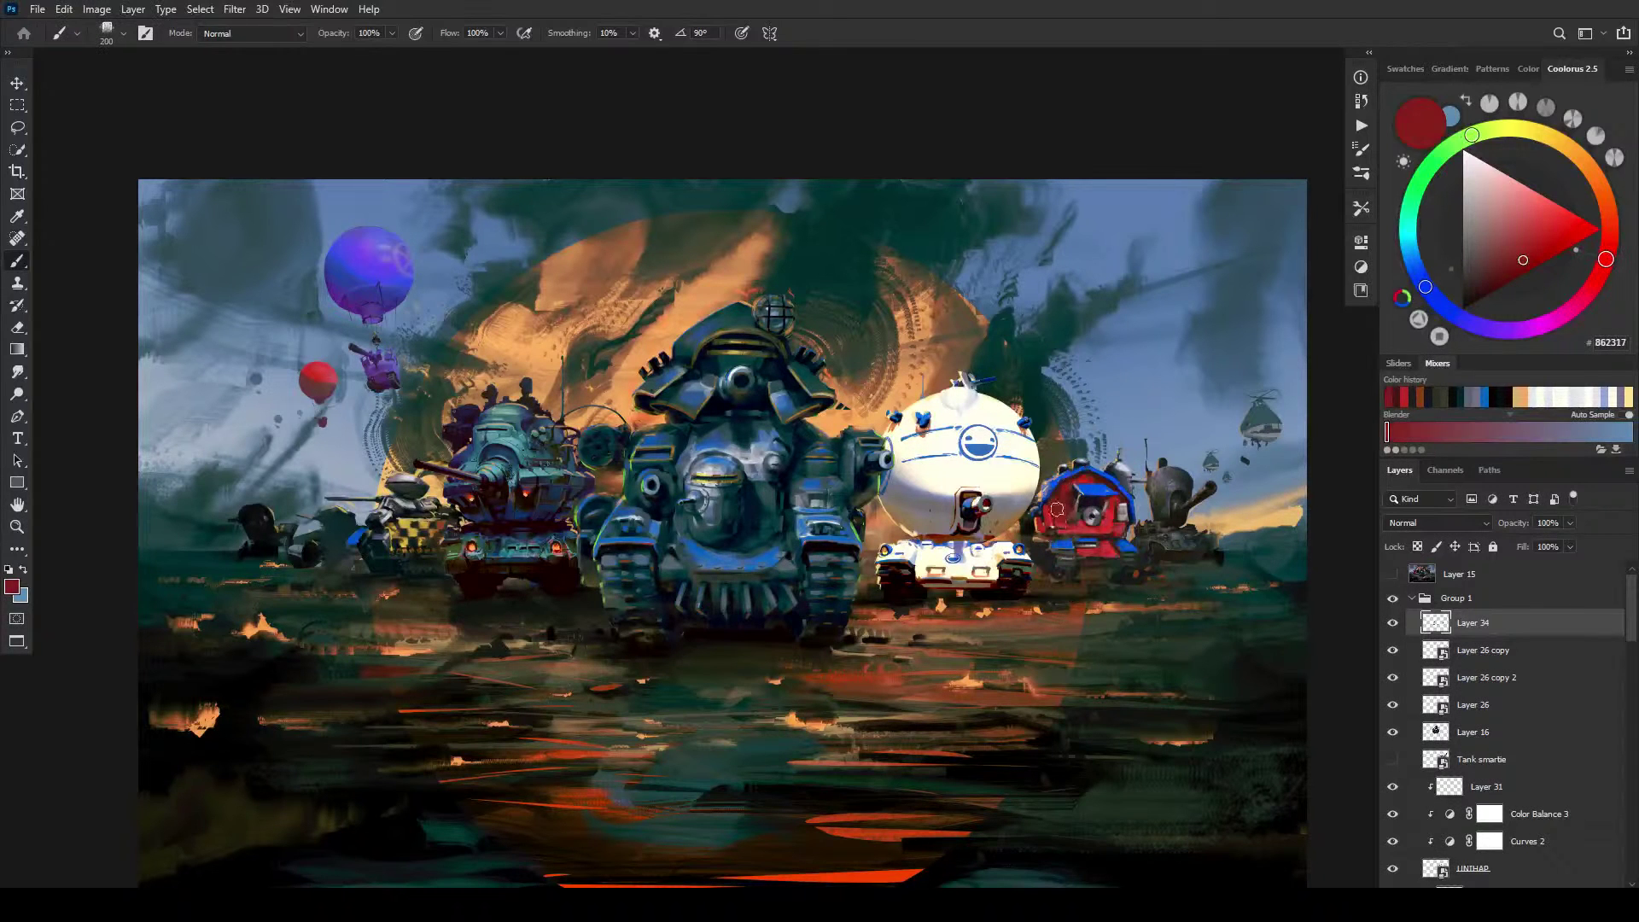
key(bracketleft)
key(bracketleft)
key(bracketleft)
alt+click(1112, 542)
key(bracketleft)
key(bracketleft)
key(bracketleft)
key(bracketleft)
key(bracketleft)
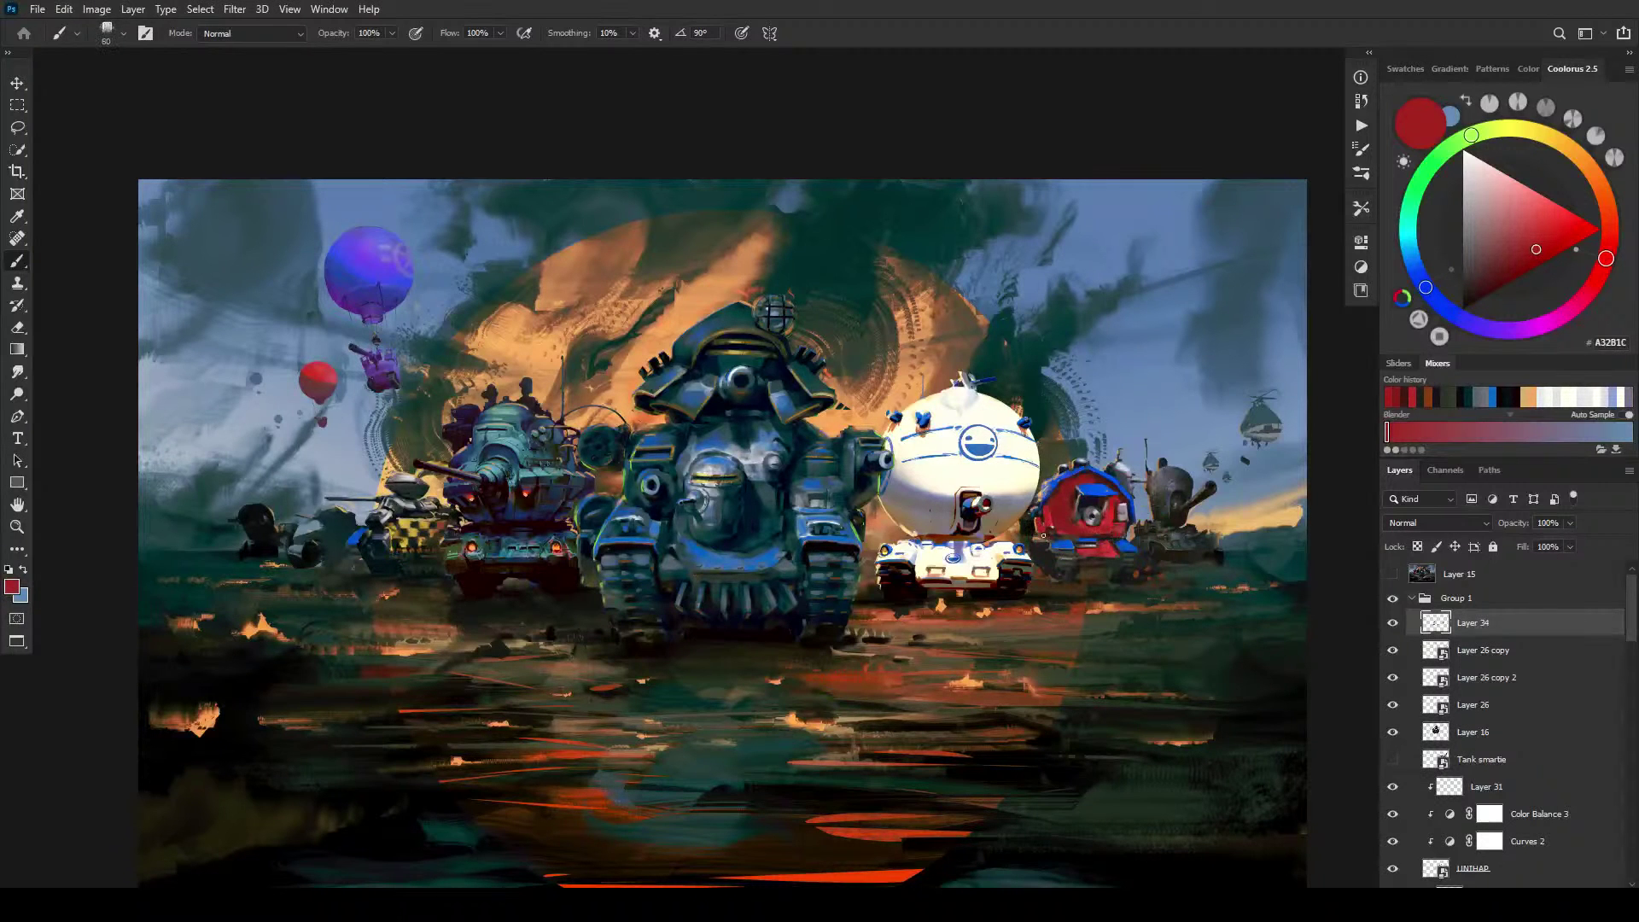
Step: Sample the orange rim light on the red tank's left edge, shift it to a saturated red and paint along that edge
alt+click(1043, 522)
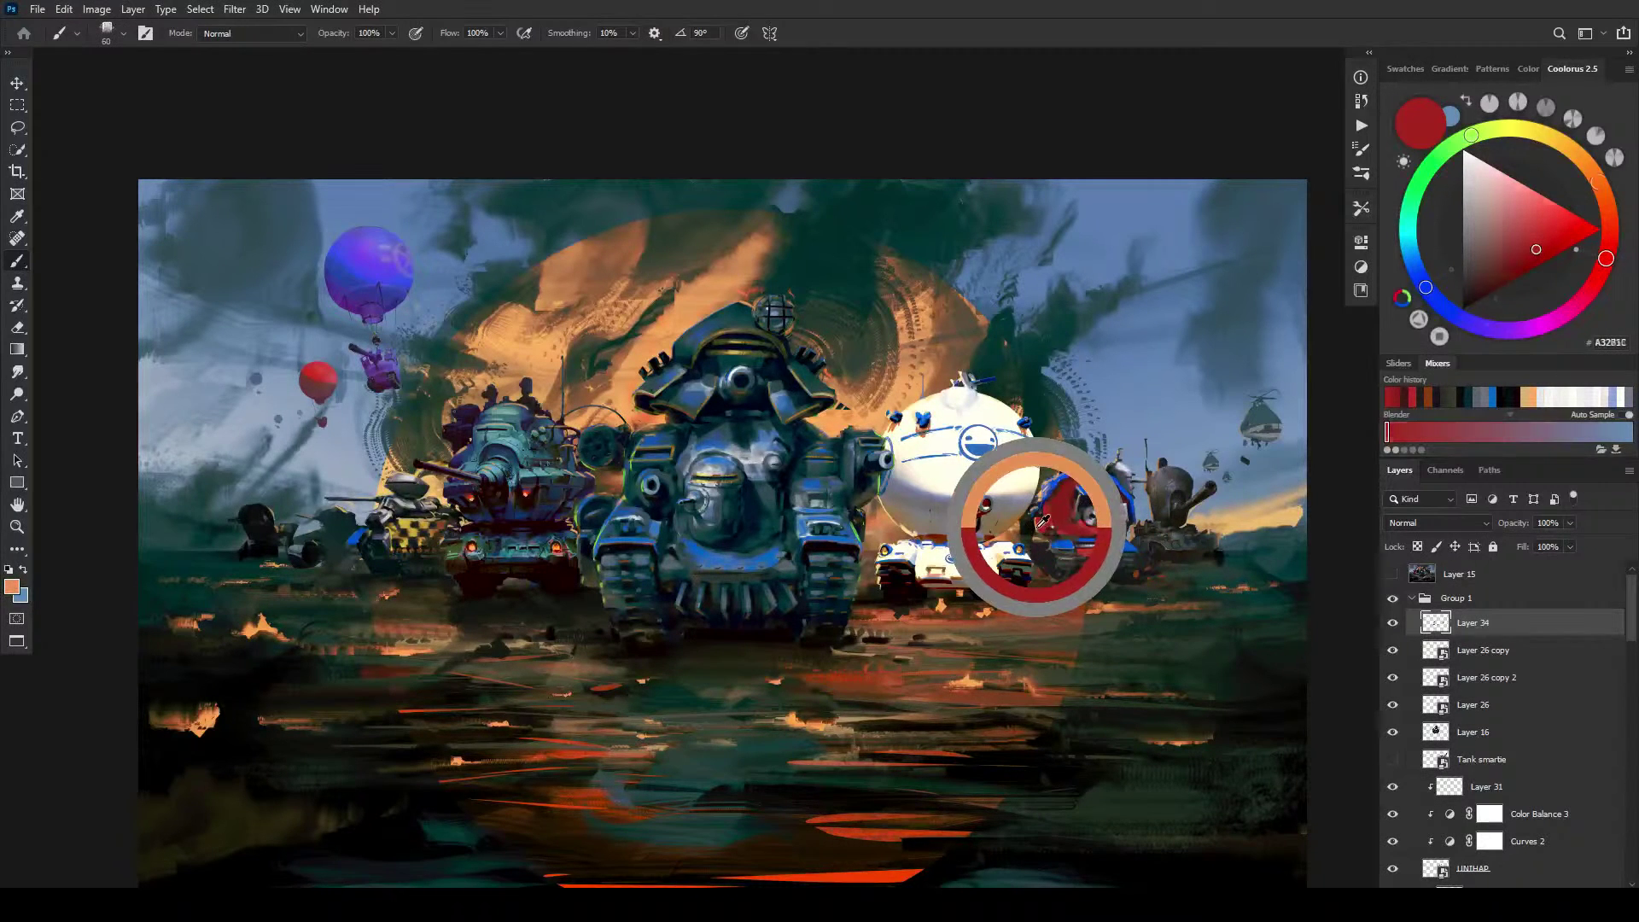
alt+click(1043, 521)
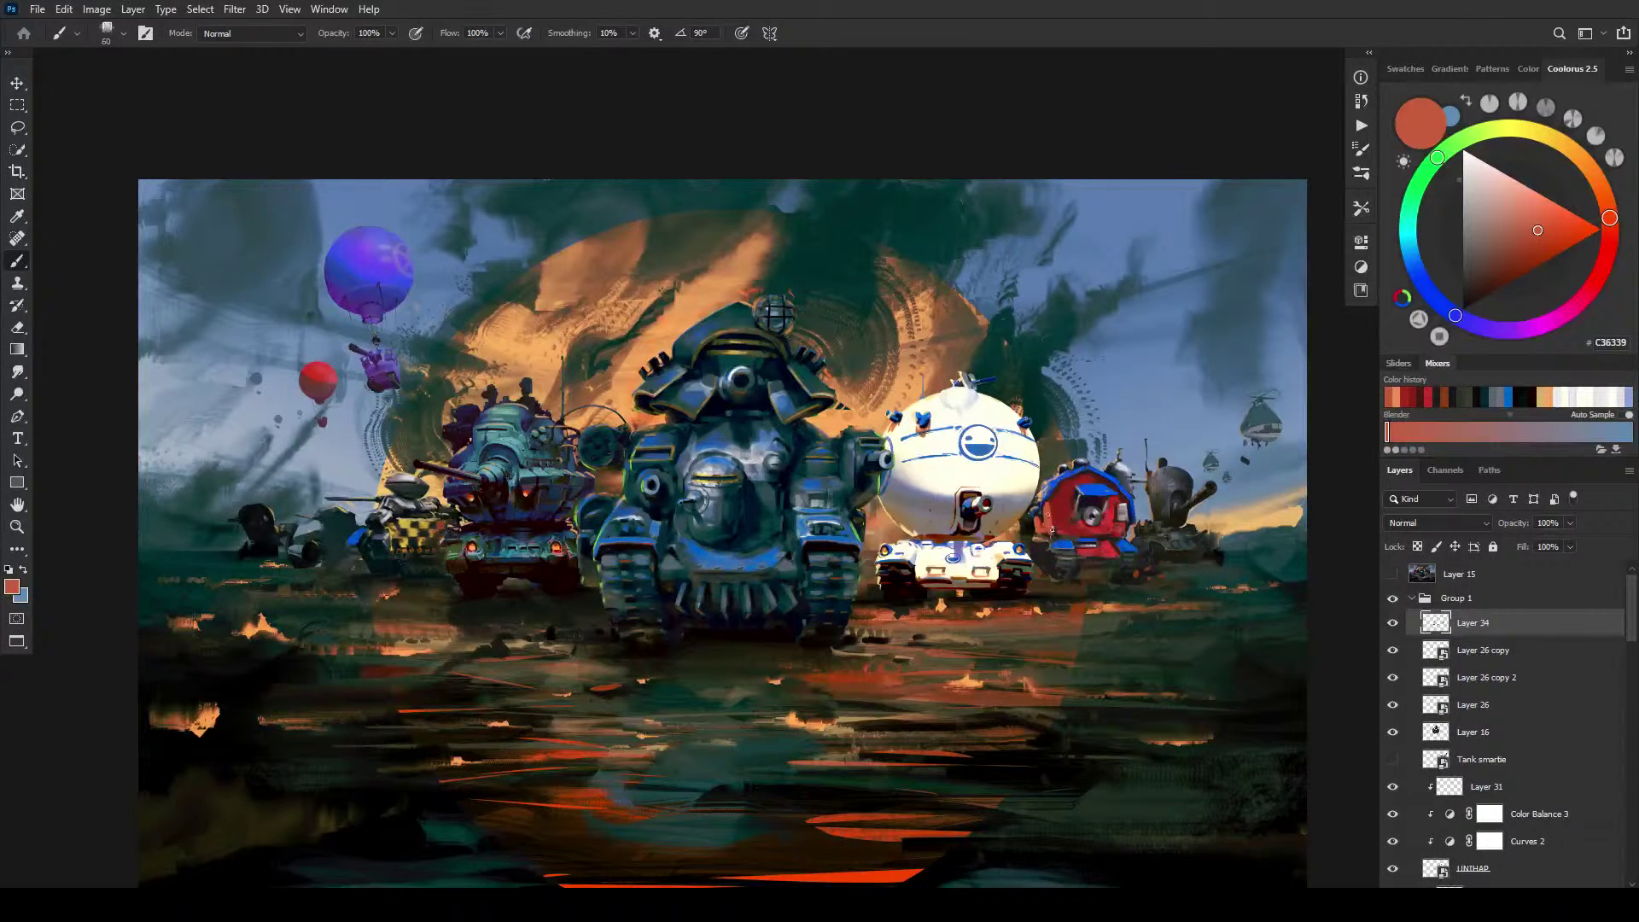
click(1565, 243)
click(1610, 237)
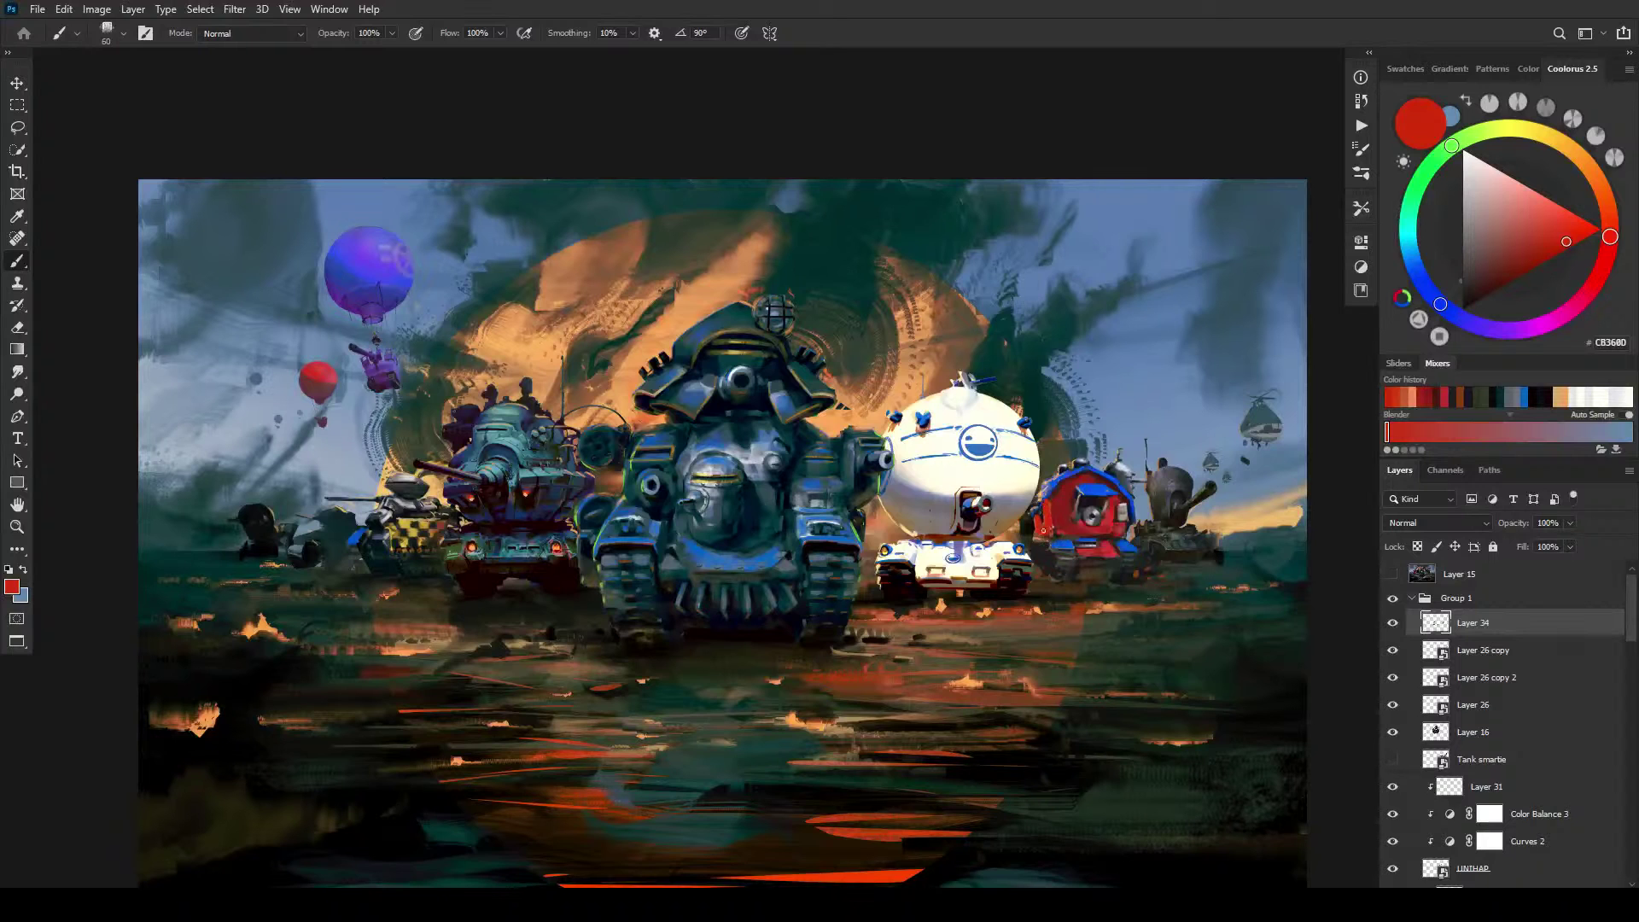
Step: Sample several dark reds from the red tank's left wall and deepen its shadow with a brush enlarged to 200
alt+click(1056, 499)
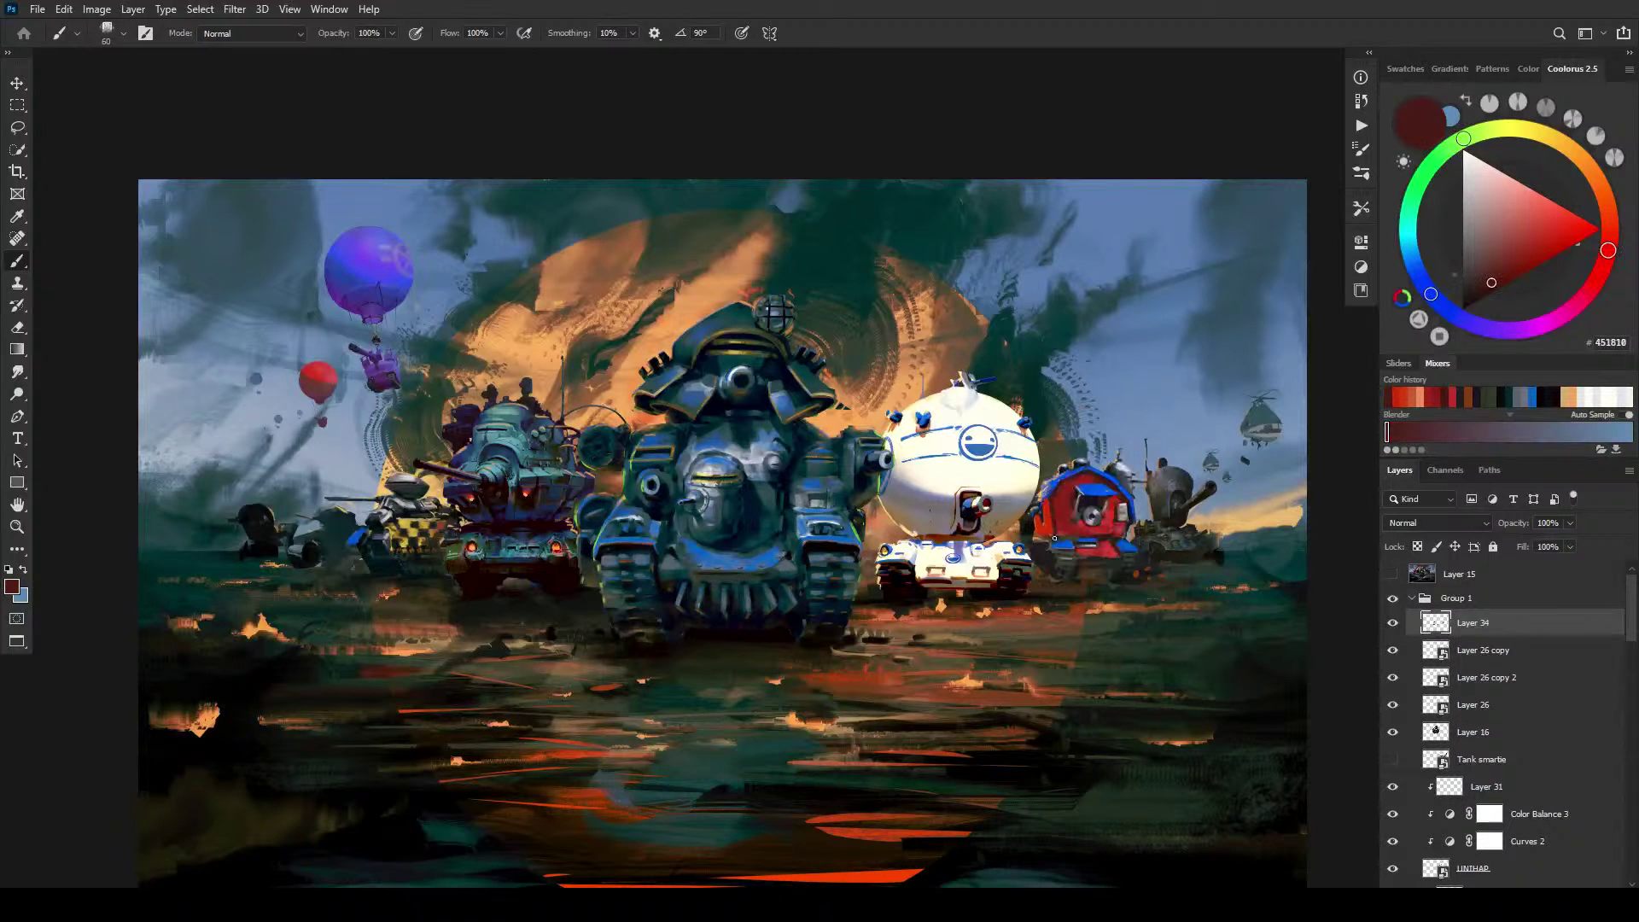
alt+click(1049, 502)
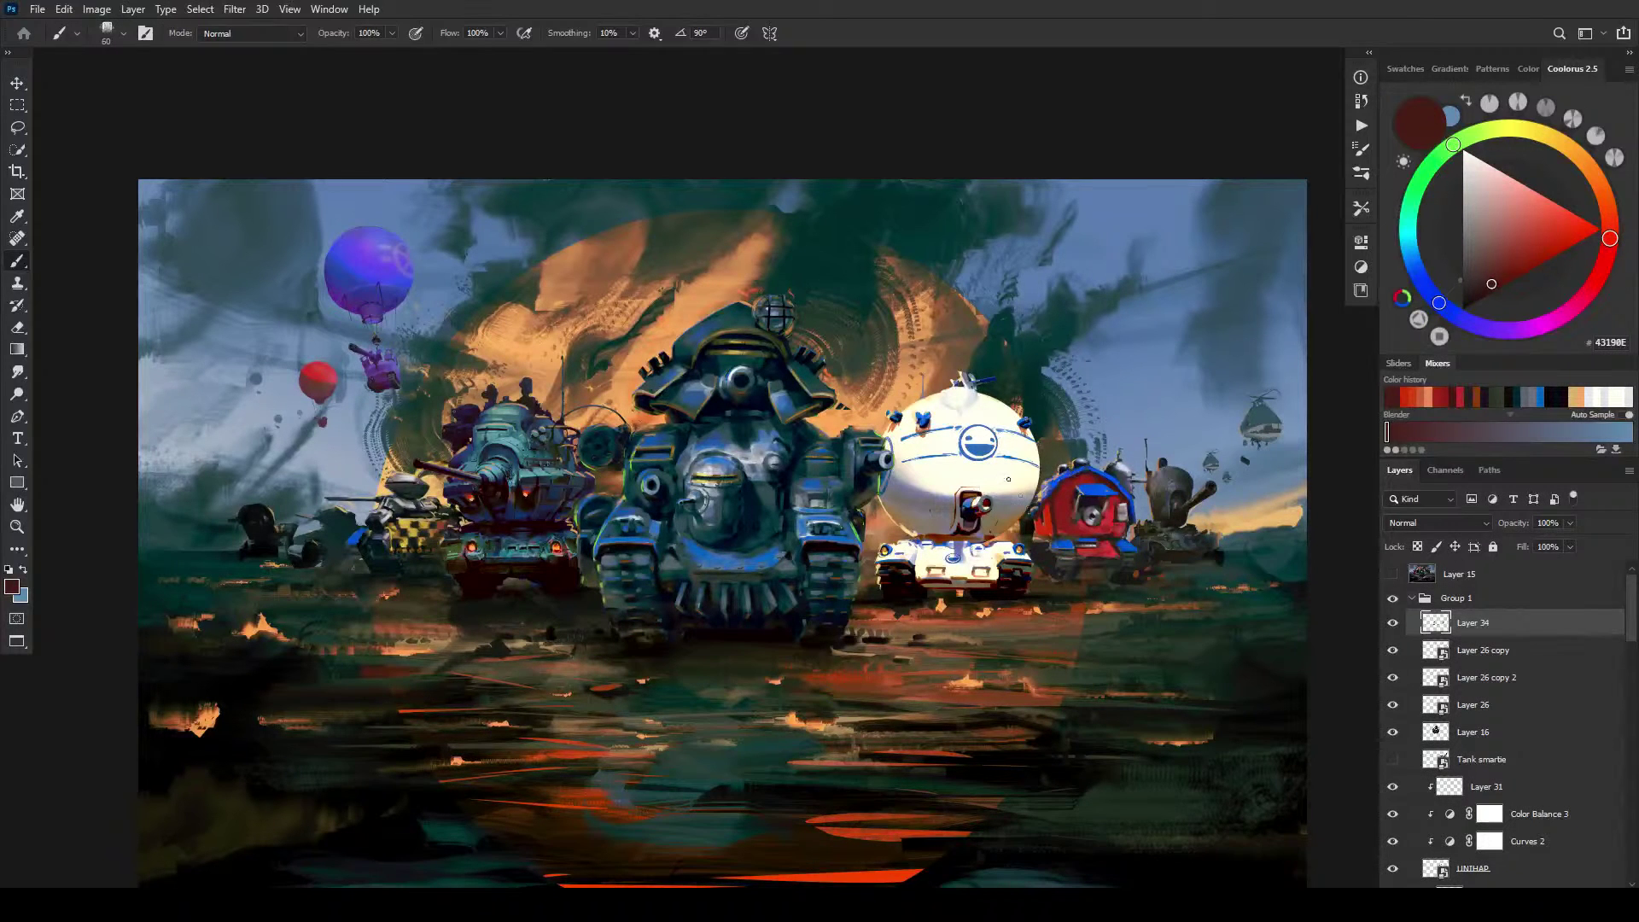
alt+click(1059, 502)
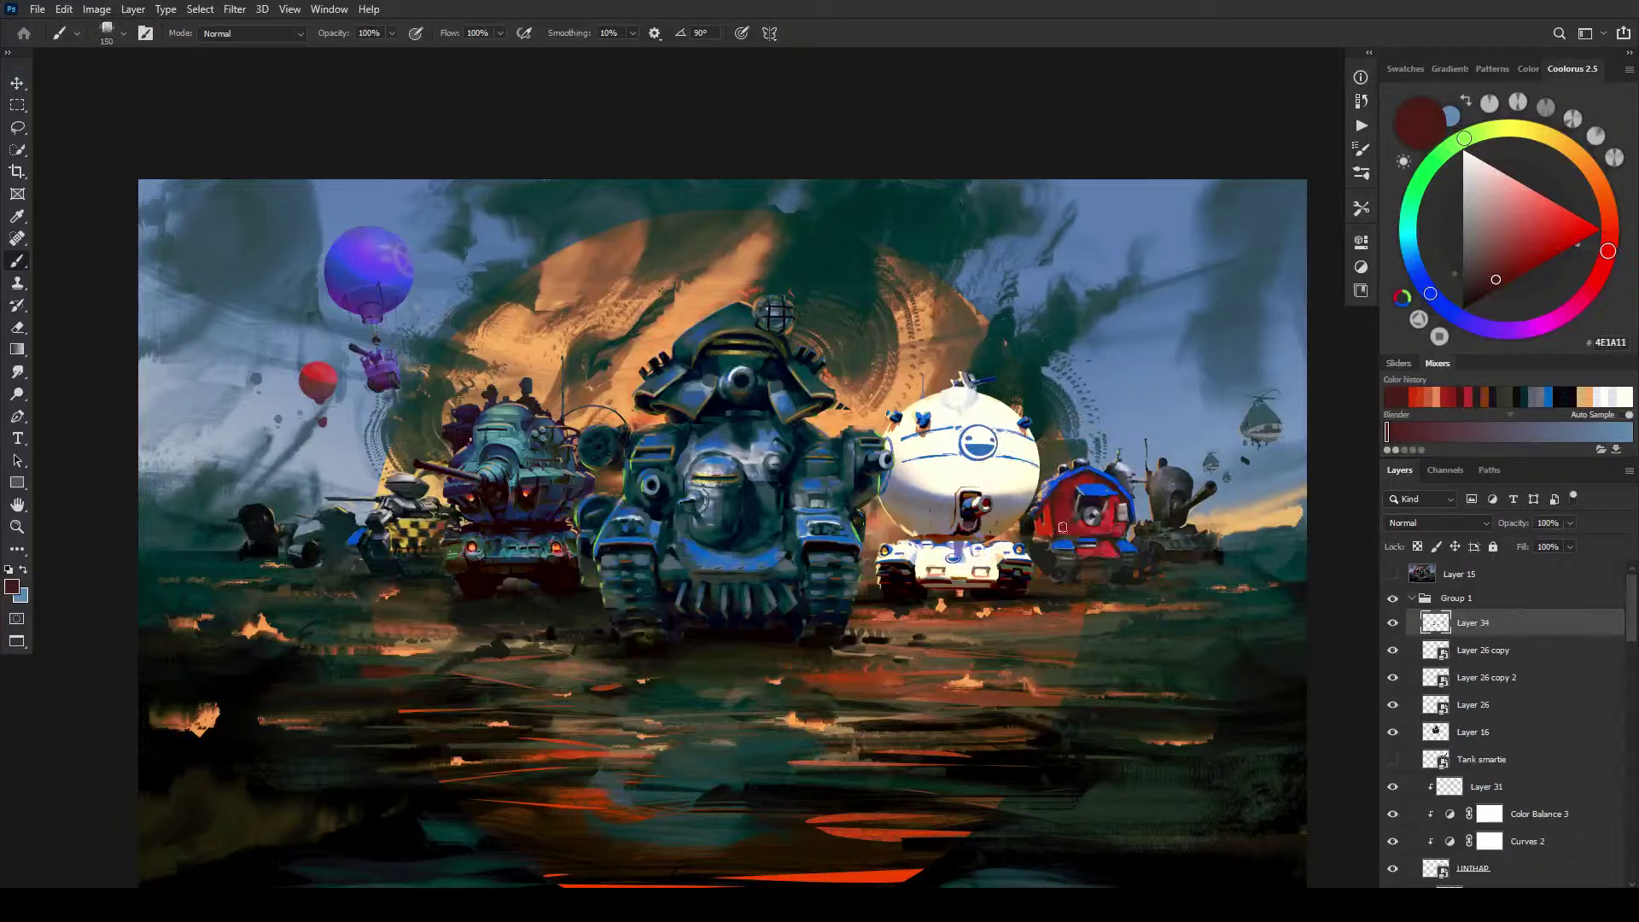
alt+click(1067, 492)
key(bracketright)
key(bracketright)
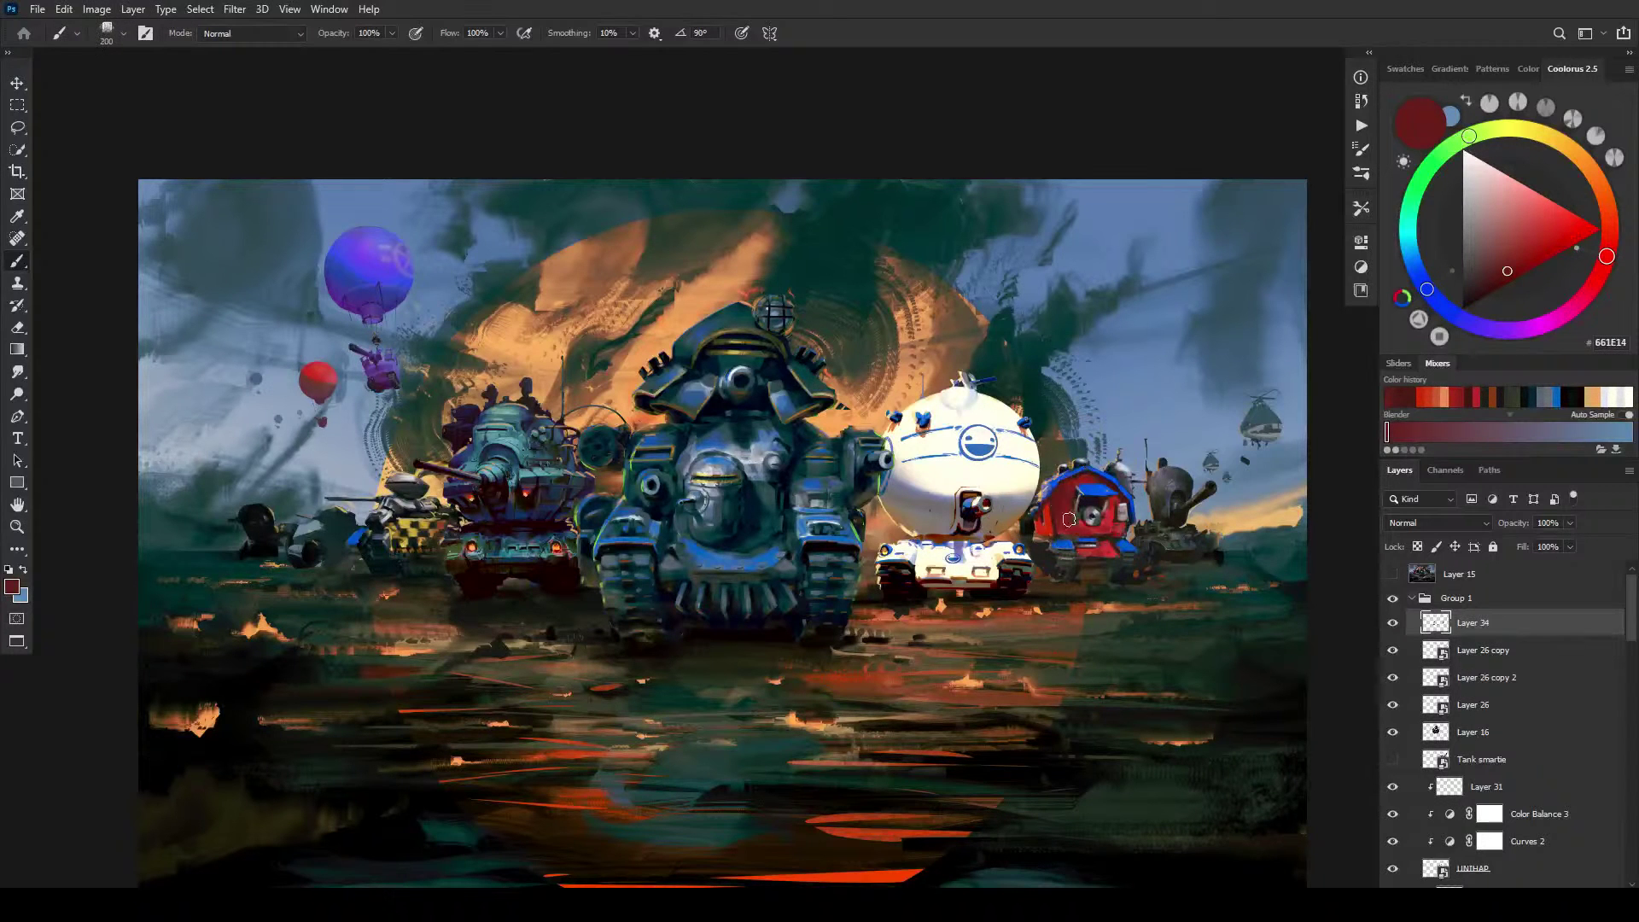
Step: Reduce the brush to 40 and sample the lighter red beside the red tank's gun port for fine details
key(bracketleft)
key(bracketleft)
key(bracketleft)
key(bracketleft)
key(bracketleft)
key(bracketleft)
key(bracketleft)
key(bracketleft)
key(bracketleft)
key(bracketleft)
key(bracketleft)
alt+click(1104, 511)
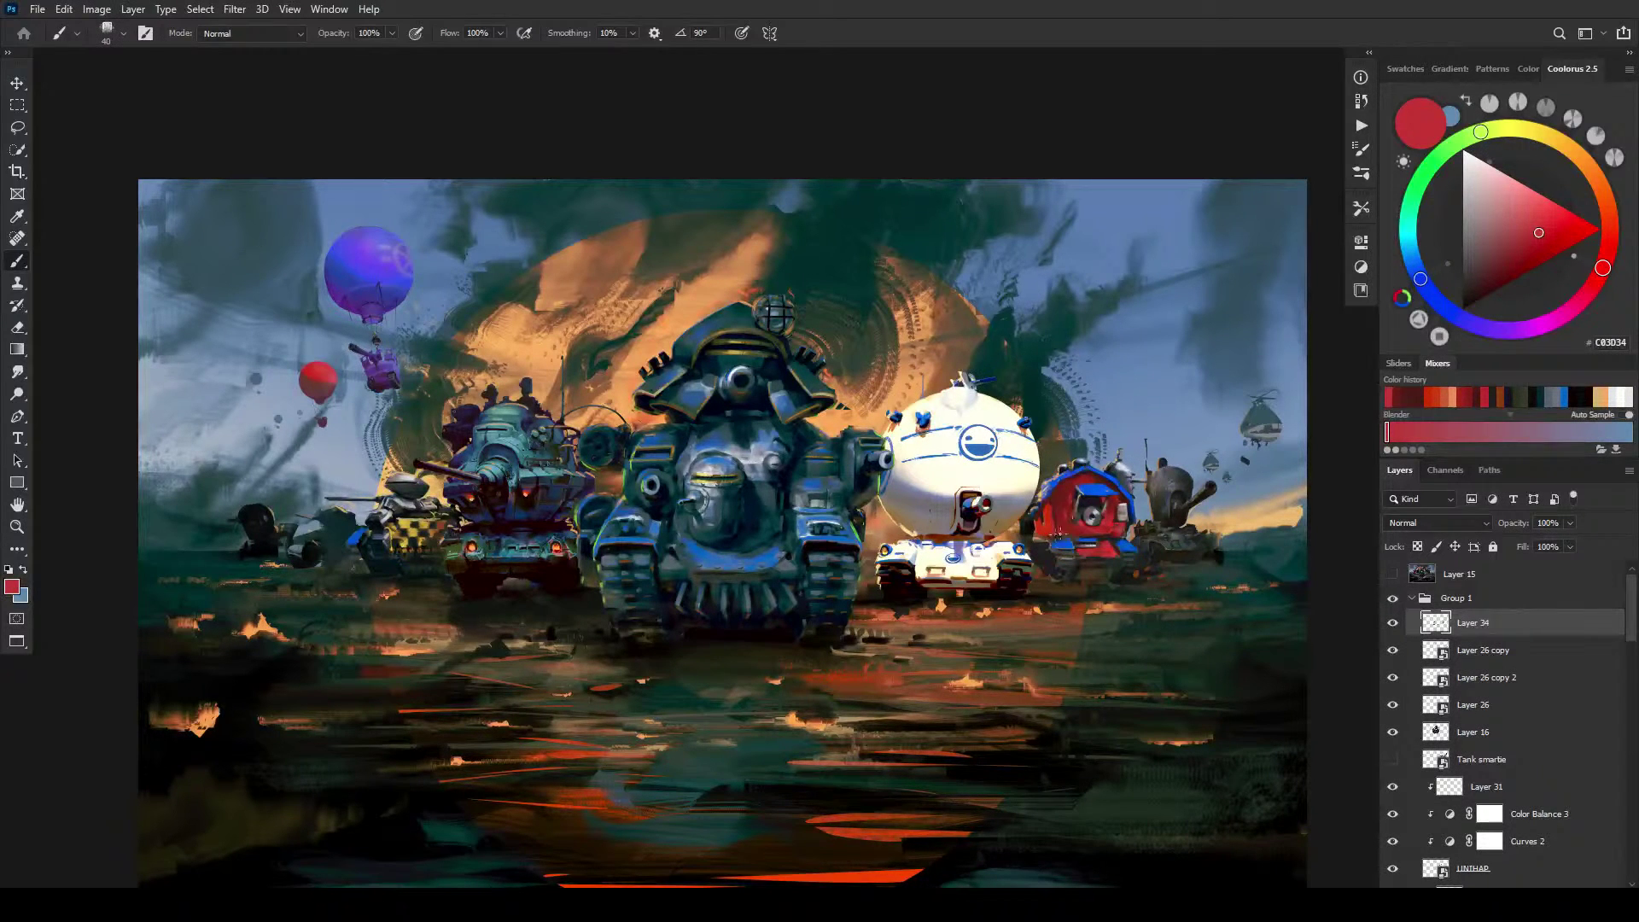
Step: Sample alternating dark and bright reds around the red tank's lower left wall and refine that edge with small strokes
alt+click(1058, 529)
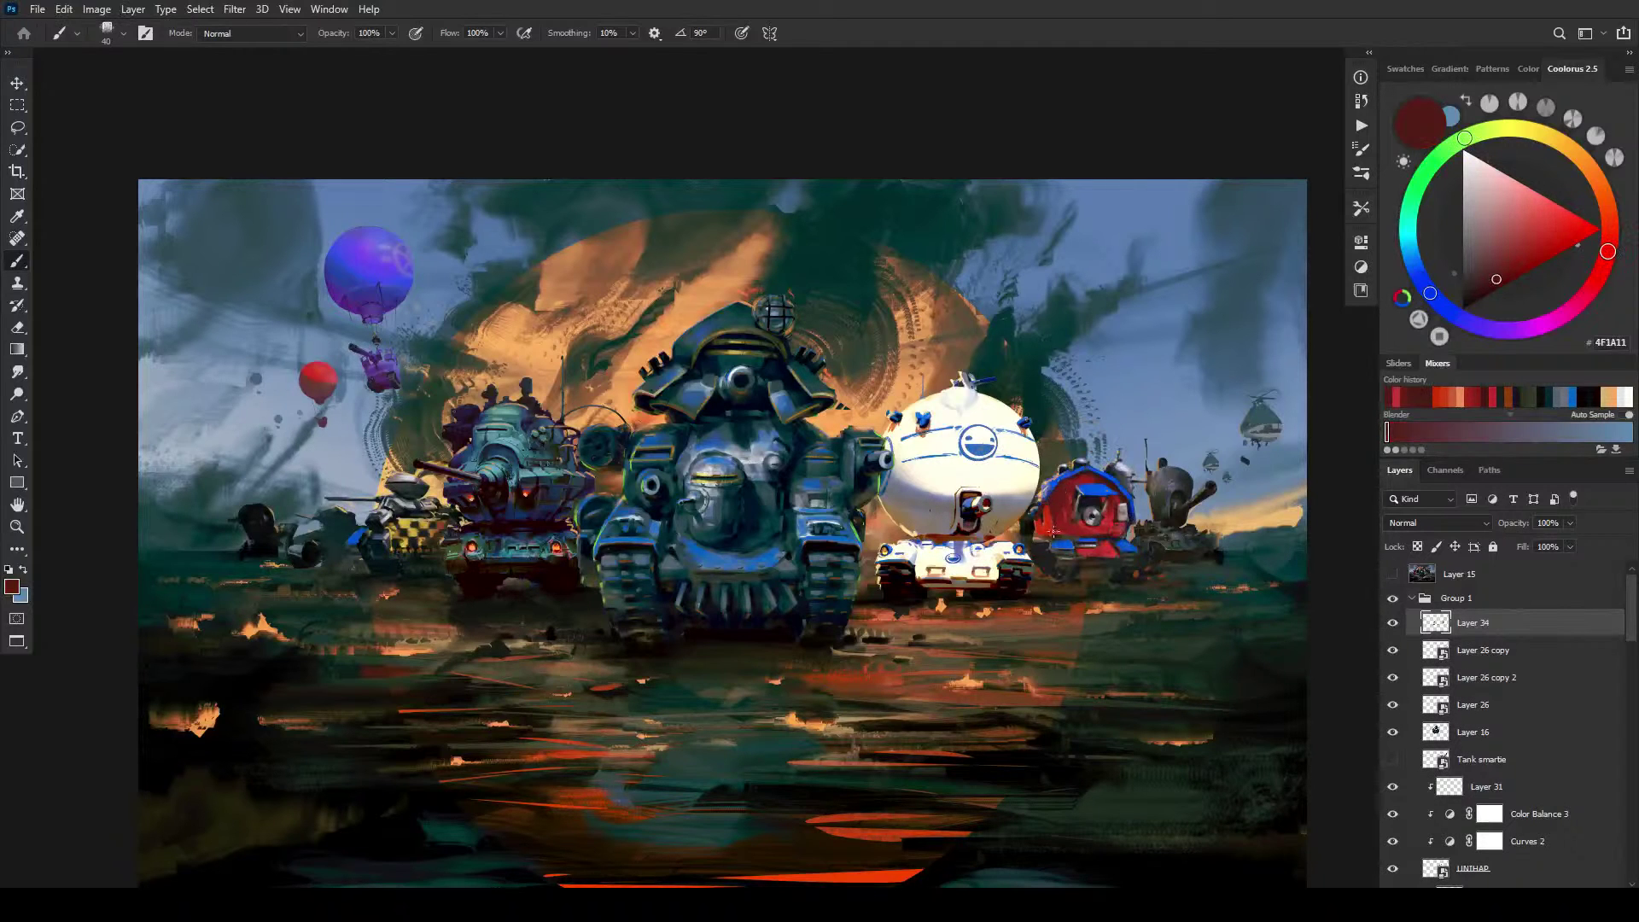
alt+click(1043, 531)
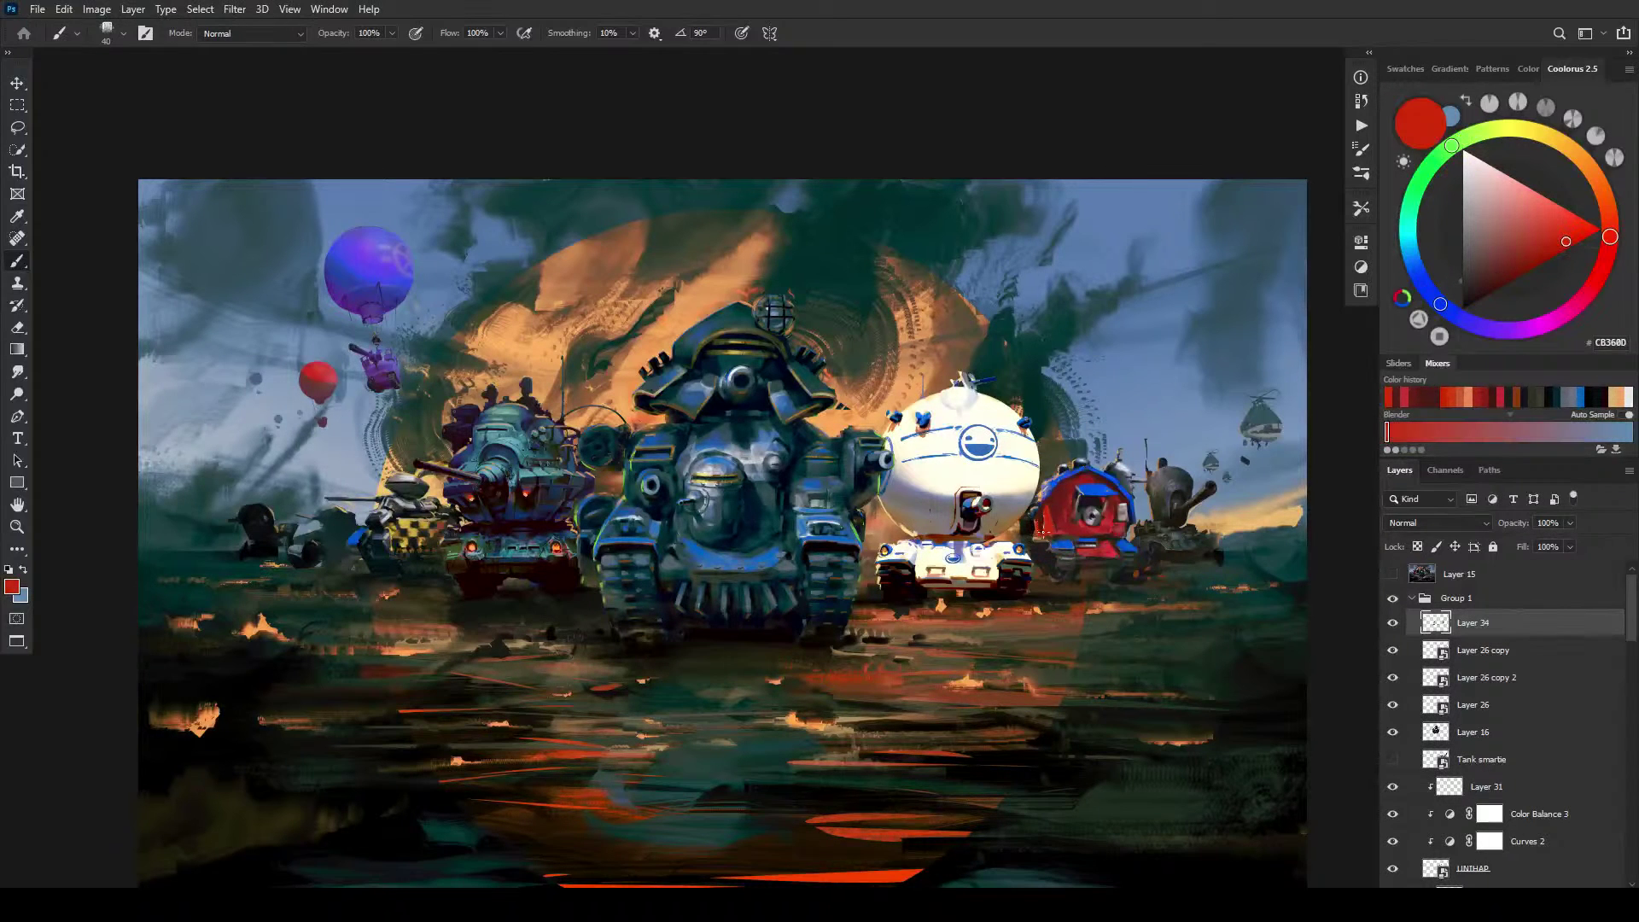
alt+click(1043, 510)
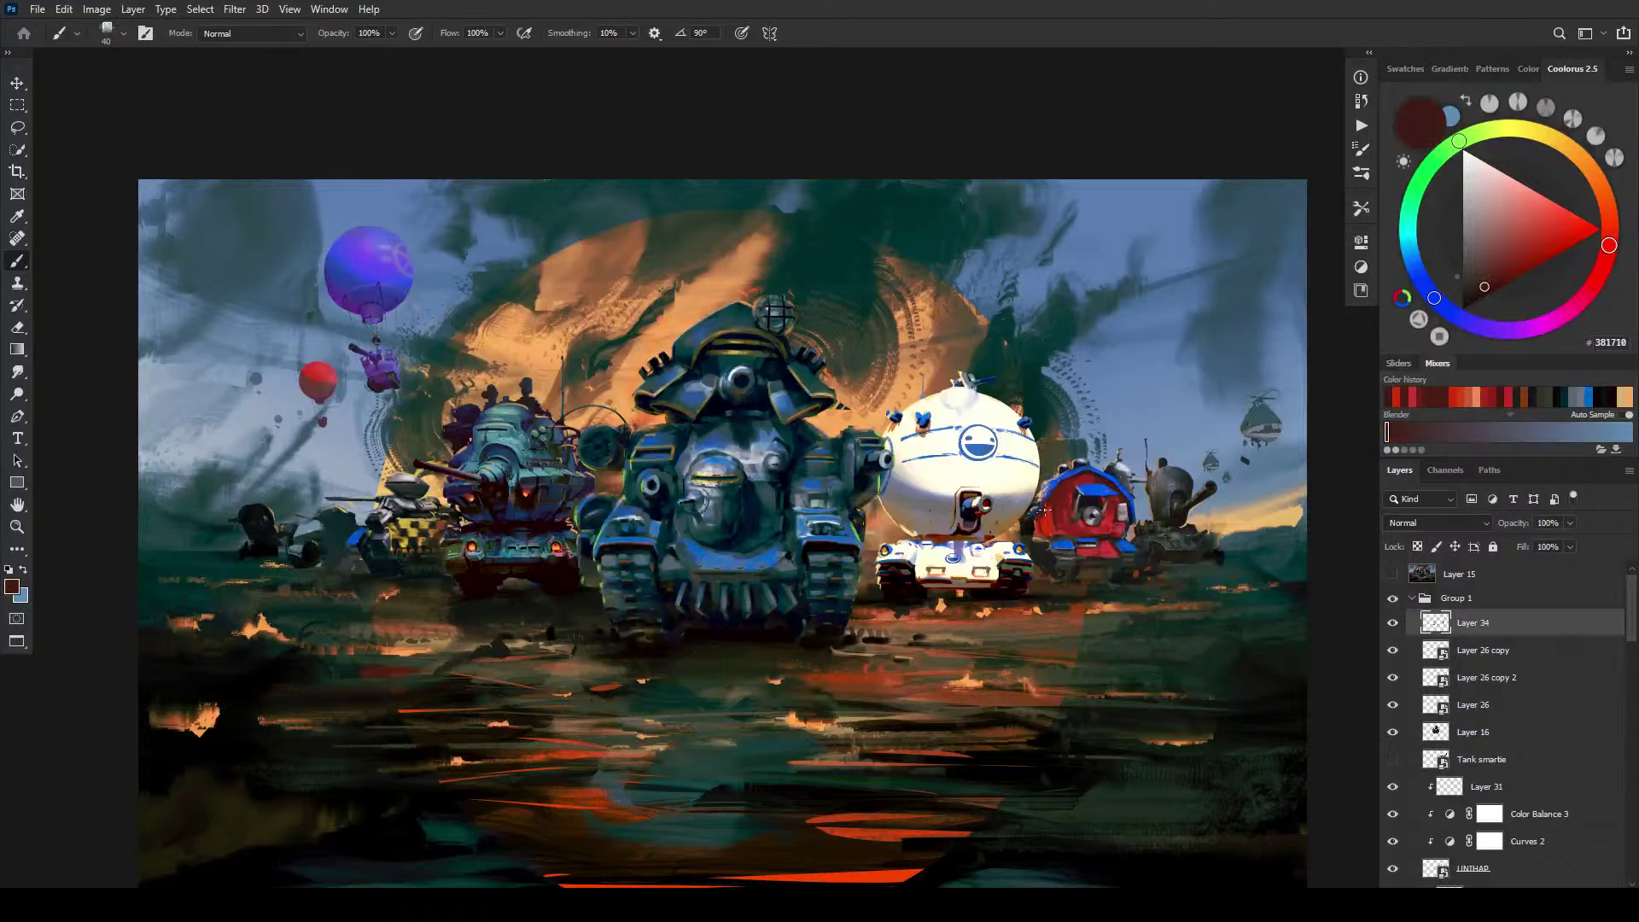
alt+click(1041, 526)
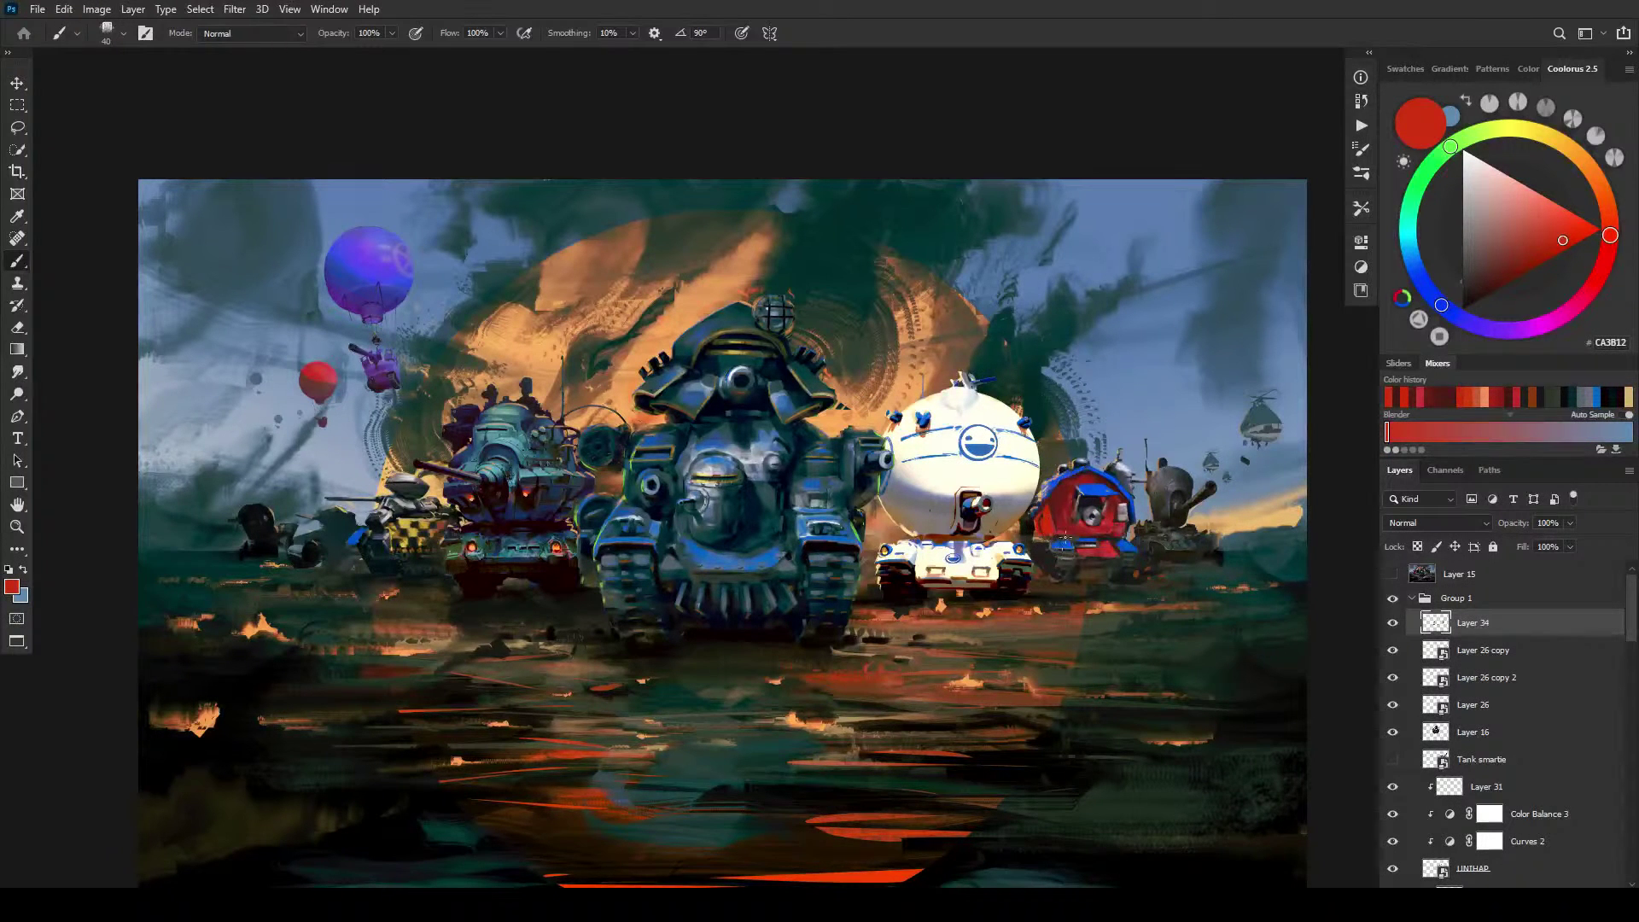
Step: Sample the bright blue trim and adjacent dark navy on the red tank and redefine its lower left fender
alt+click(1064, 543)
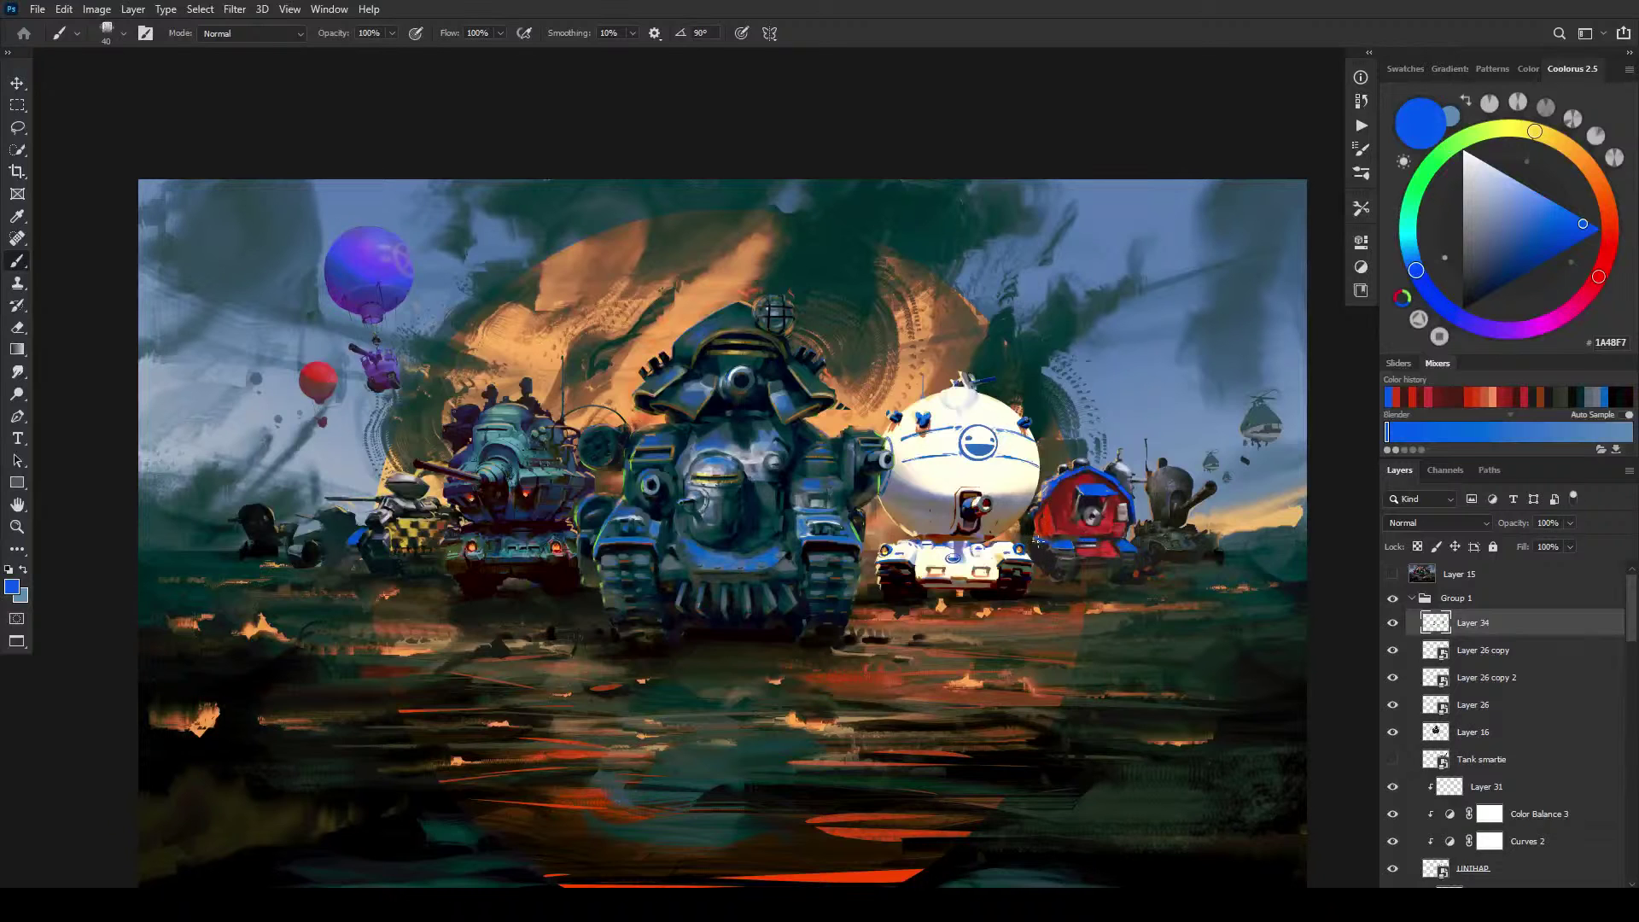
alt+click(1046, 545)
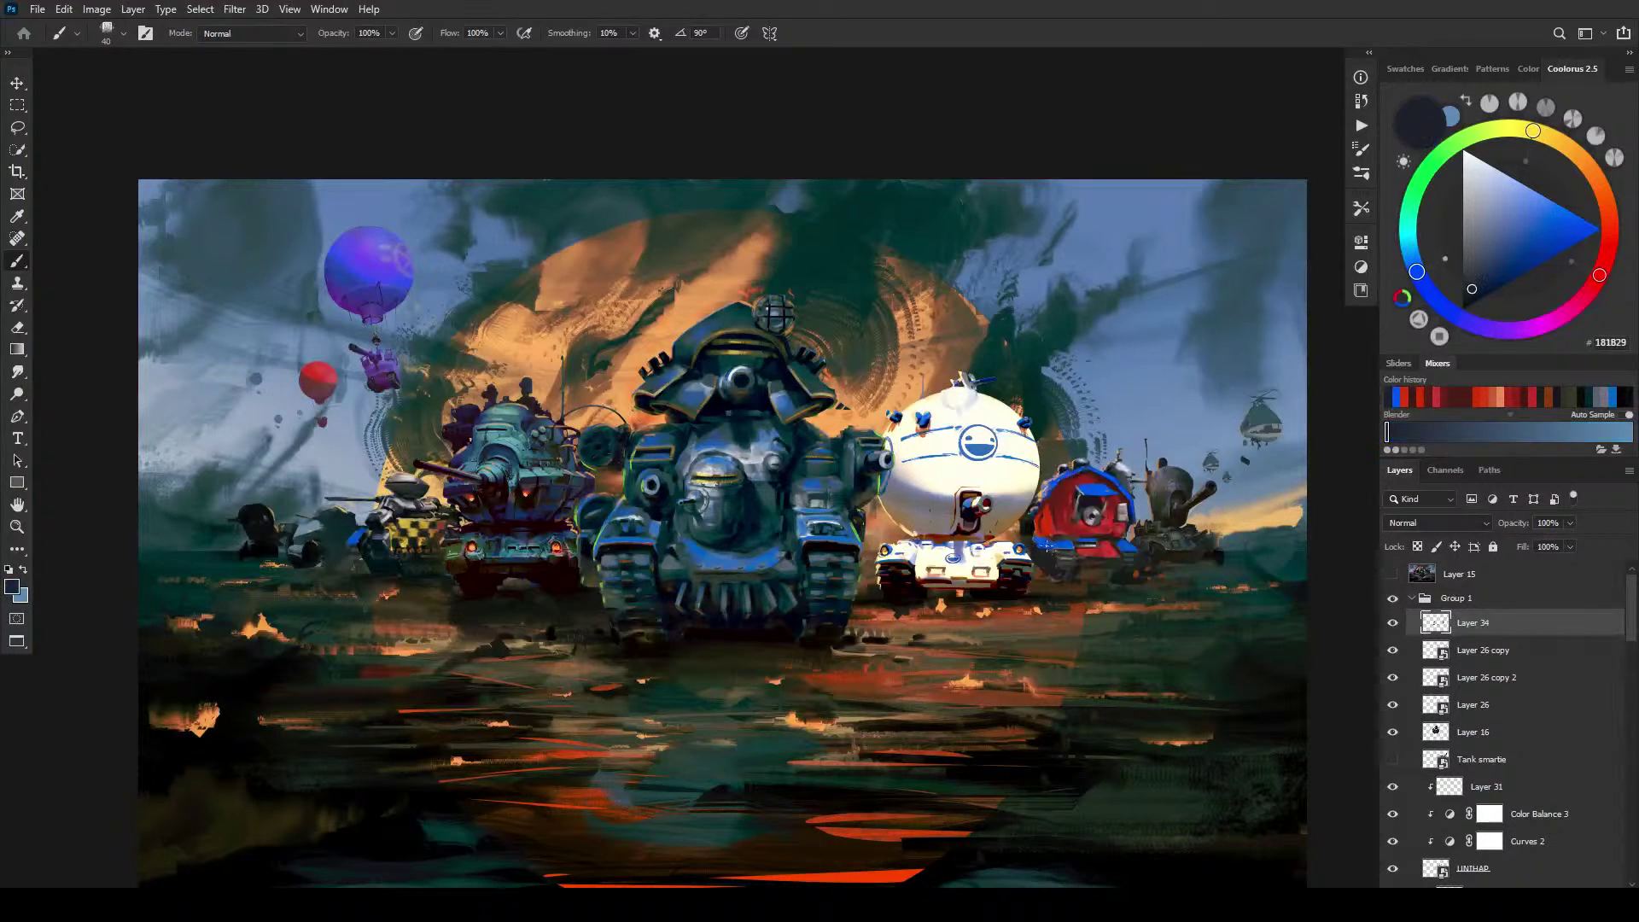
alt+click(1038, 544)
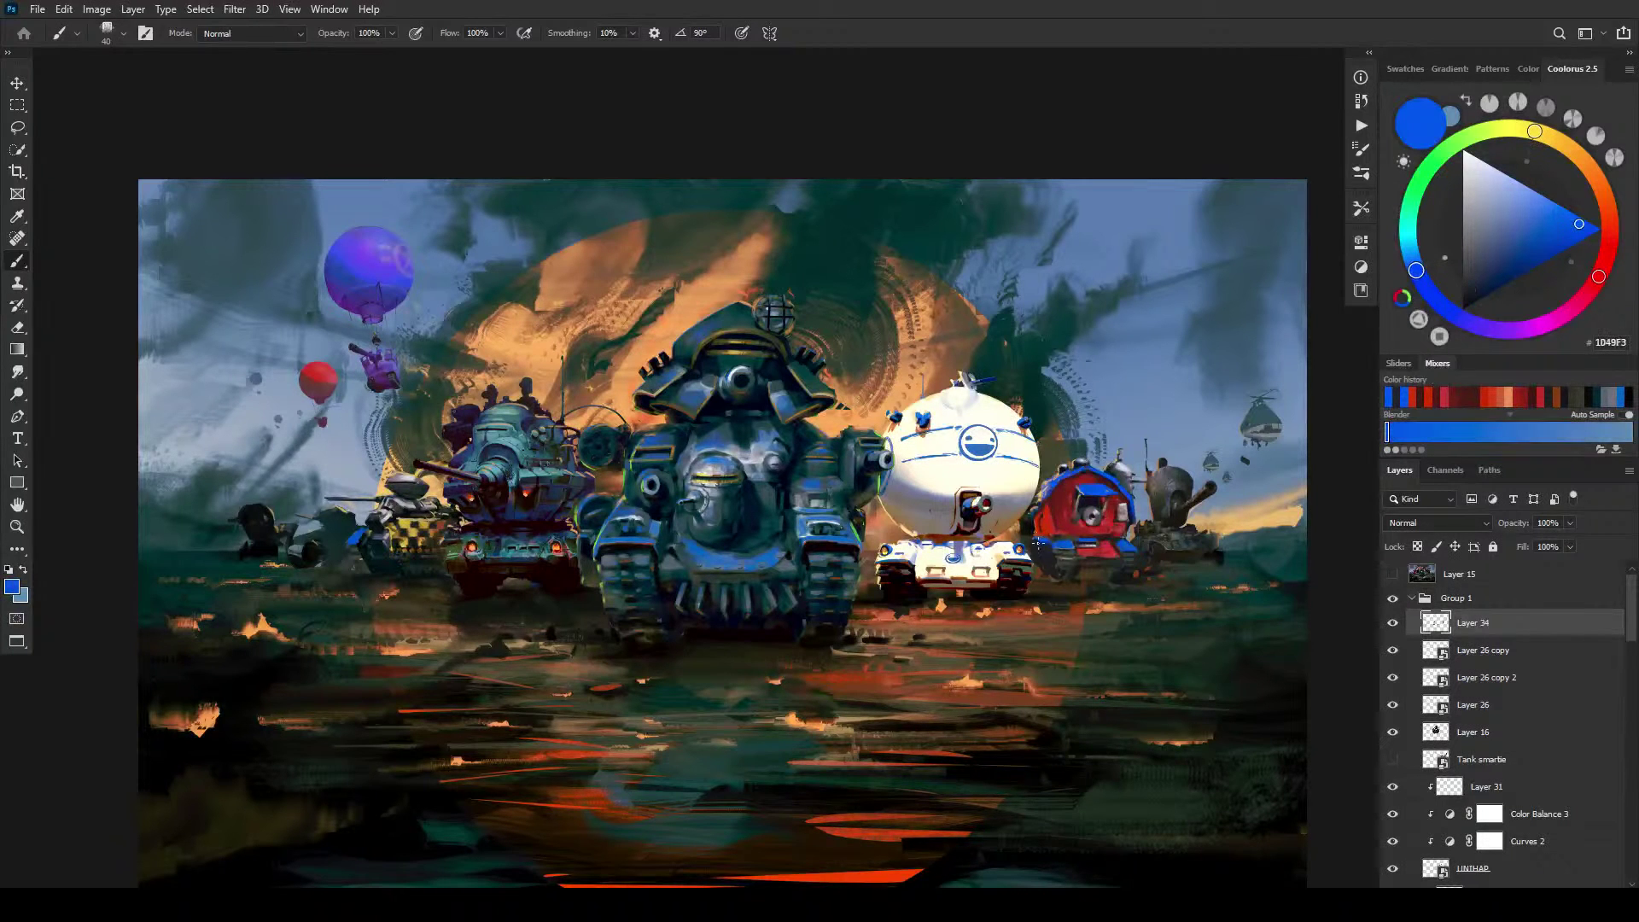
alt+click(1027, 525)
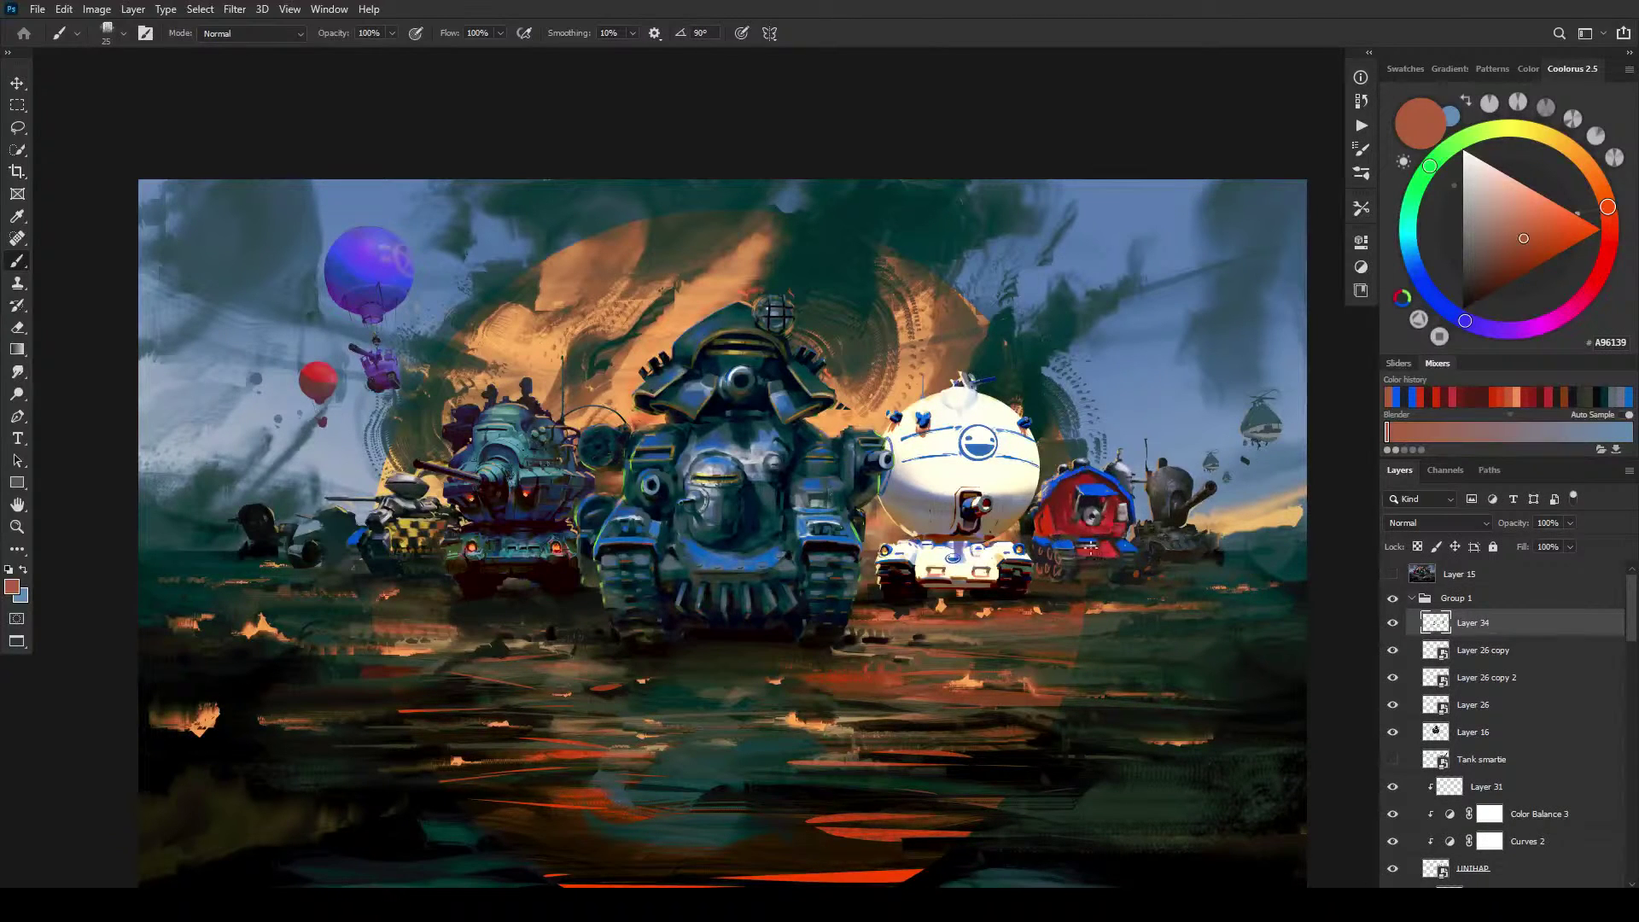
Step: Enlarge the brush to 60 and sample near-black, blue and dark red to shade the red tank's left track and underside
key(bracketright)
alt+click(1073, 553)
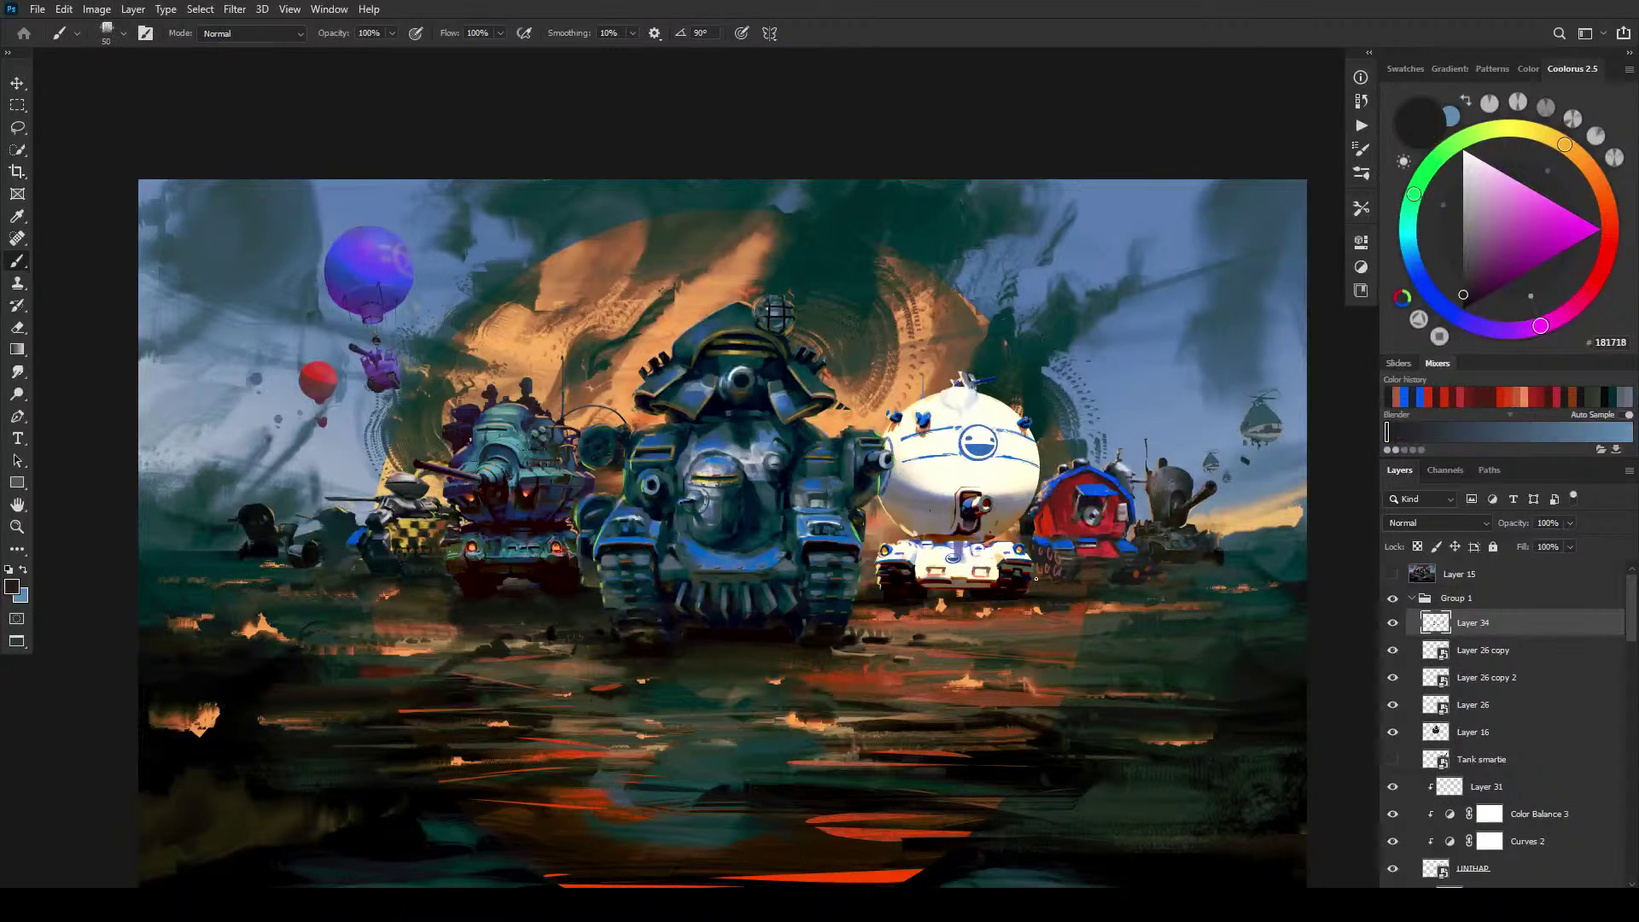
key(bracketright)
alt+click(1123, 579)
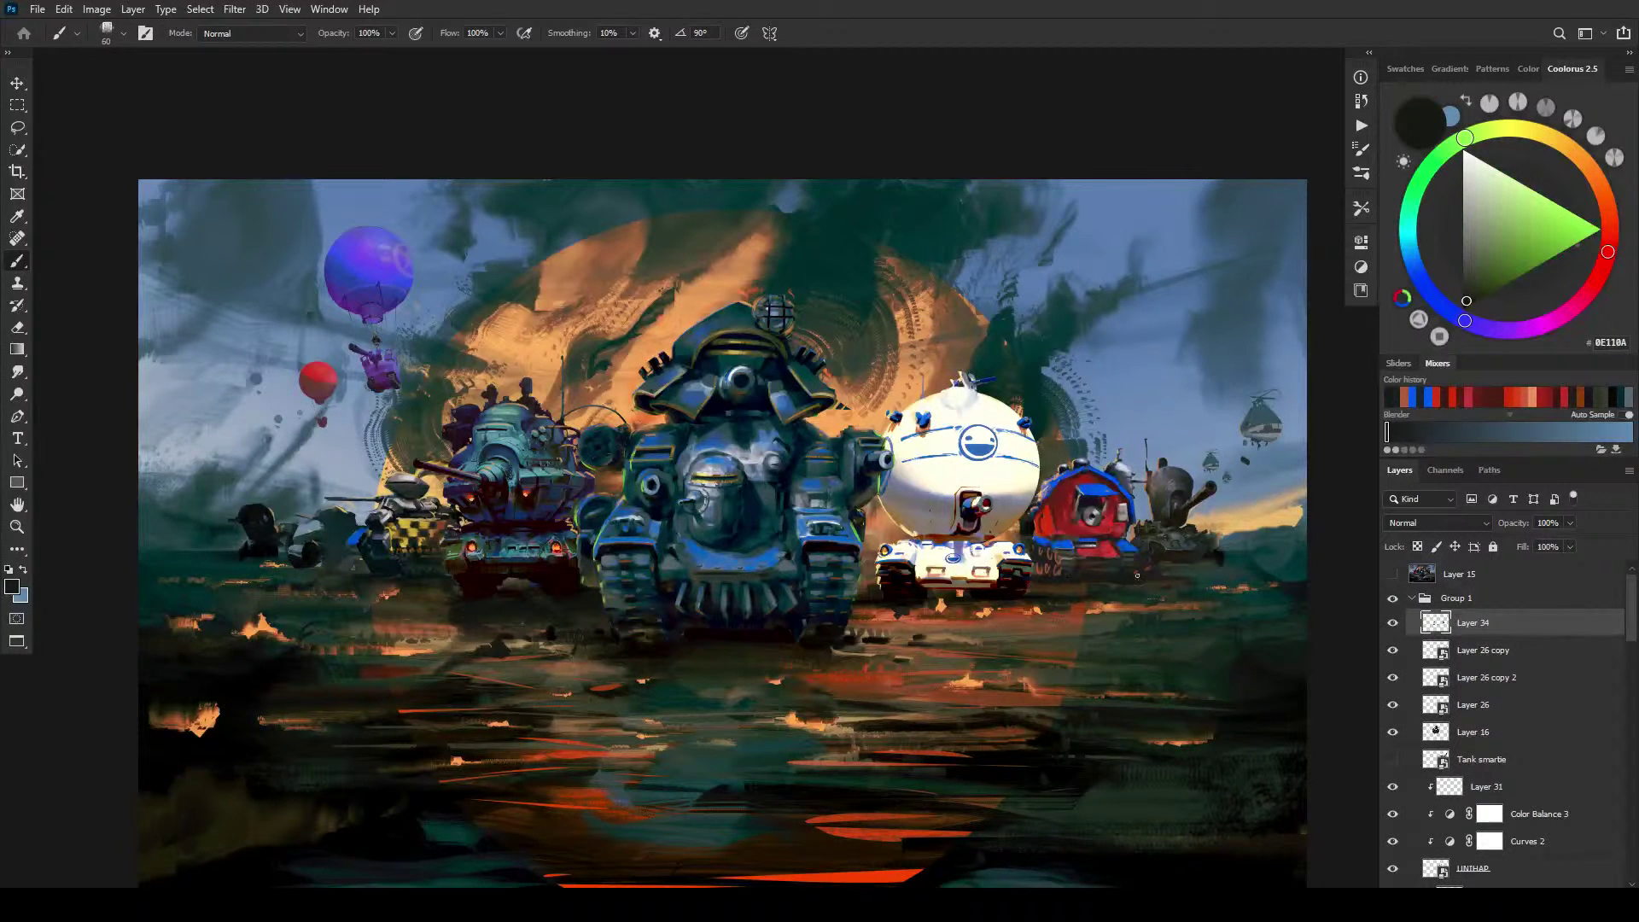
alt+click(1046, 541)
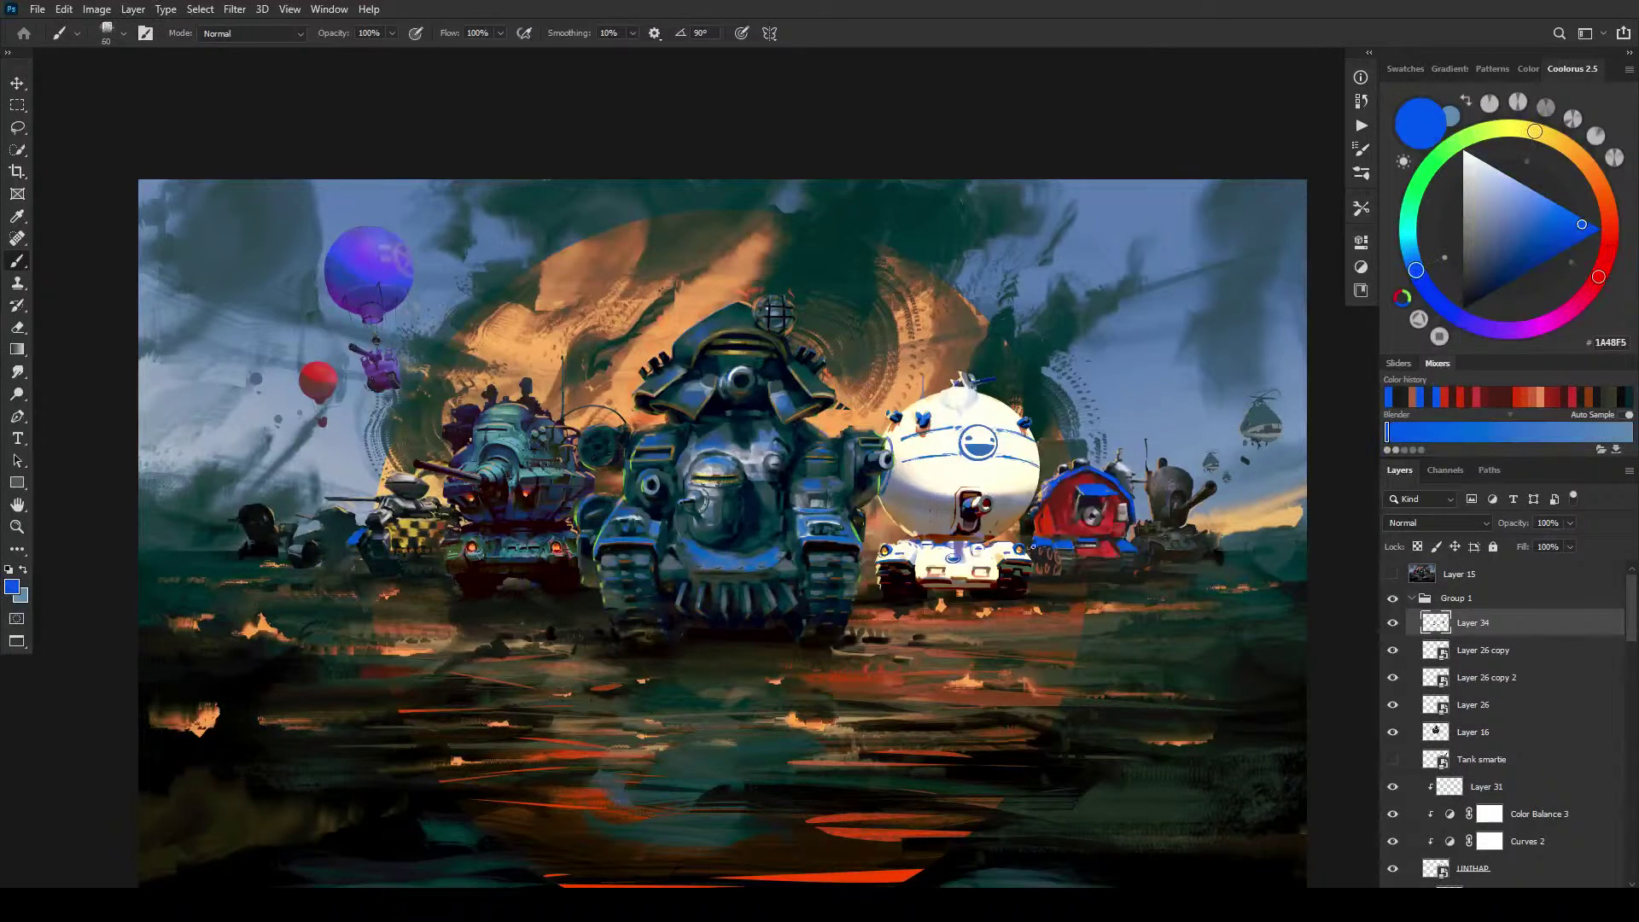
alt+click(1047, 538)
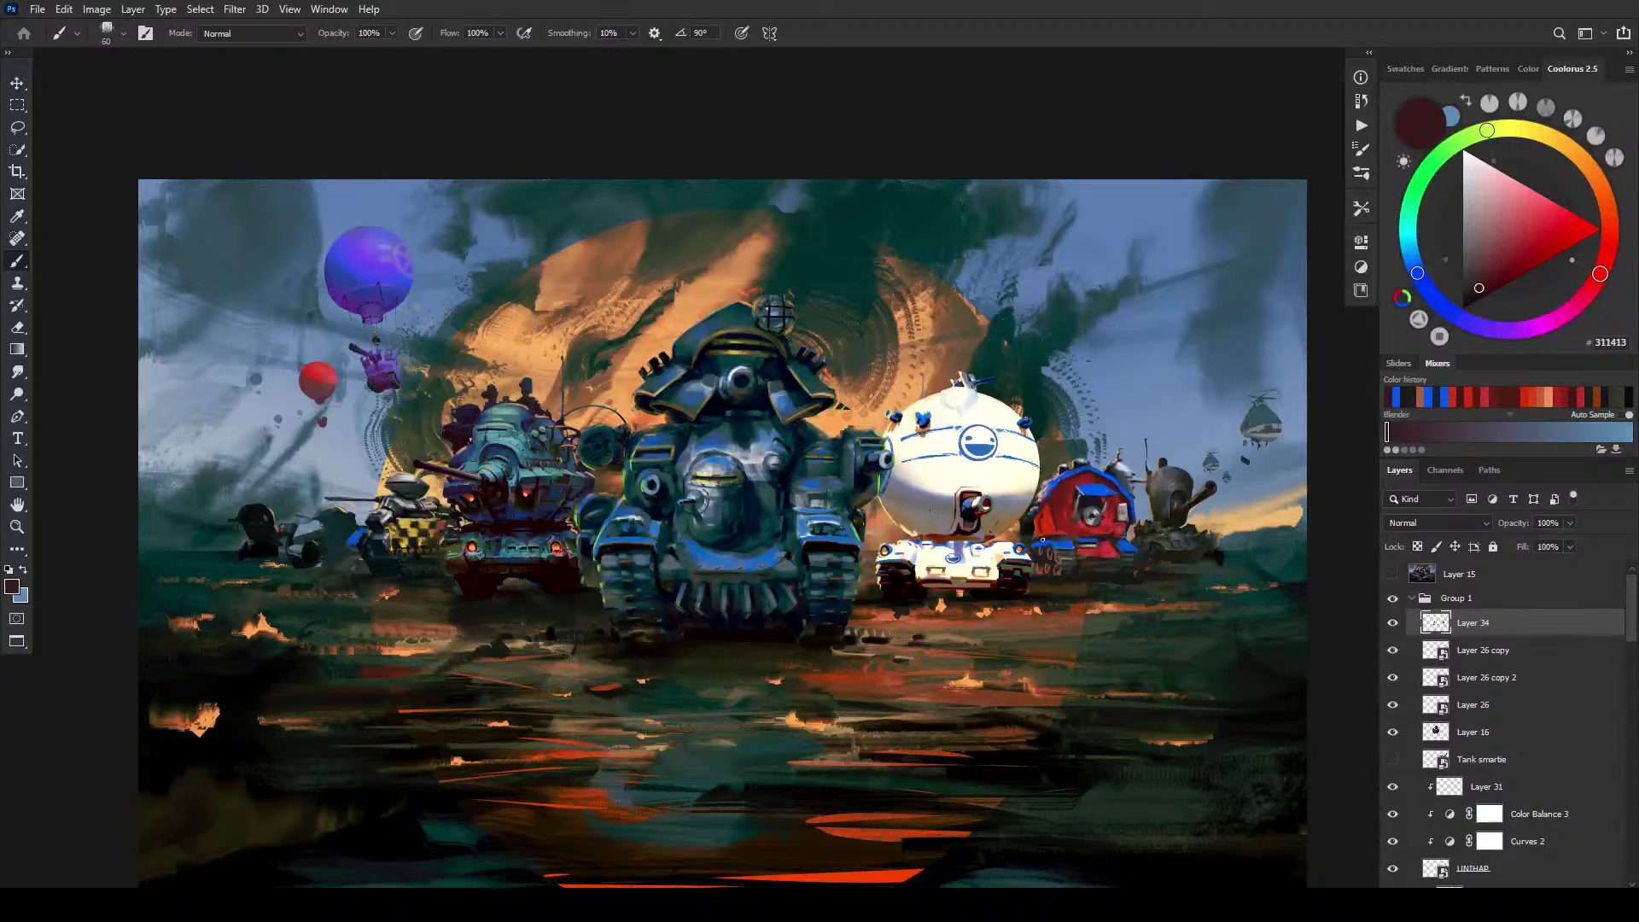
alt+click(1037, 542)
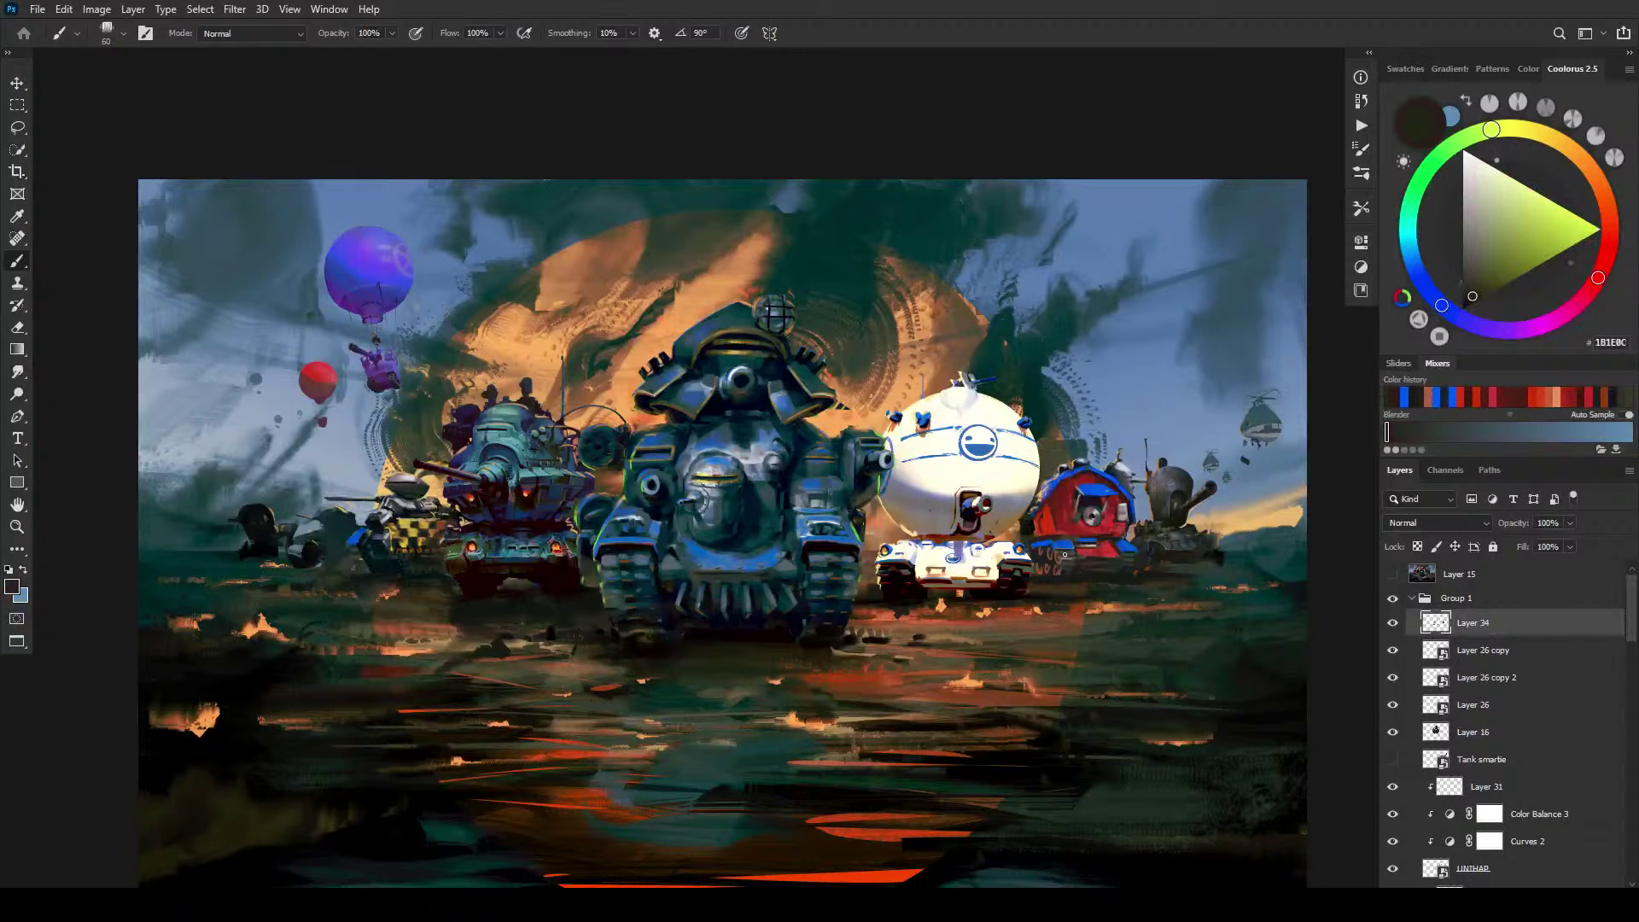
Step: Enlarge the brush to 175, sample the red tank's bright red and paint its reflection on the ground below
key(bracketright)
key(bracketright)
key(bracketright)
key(bracketright)
key(bracketright)
key(bracketright)
alt+click(1119, 546)
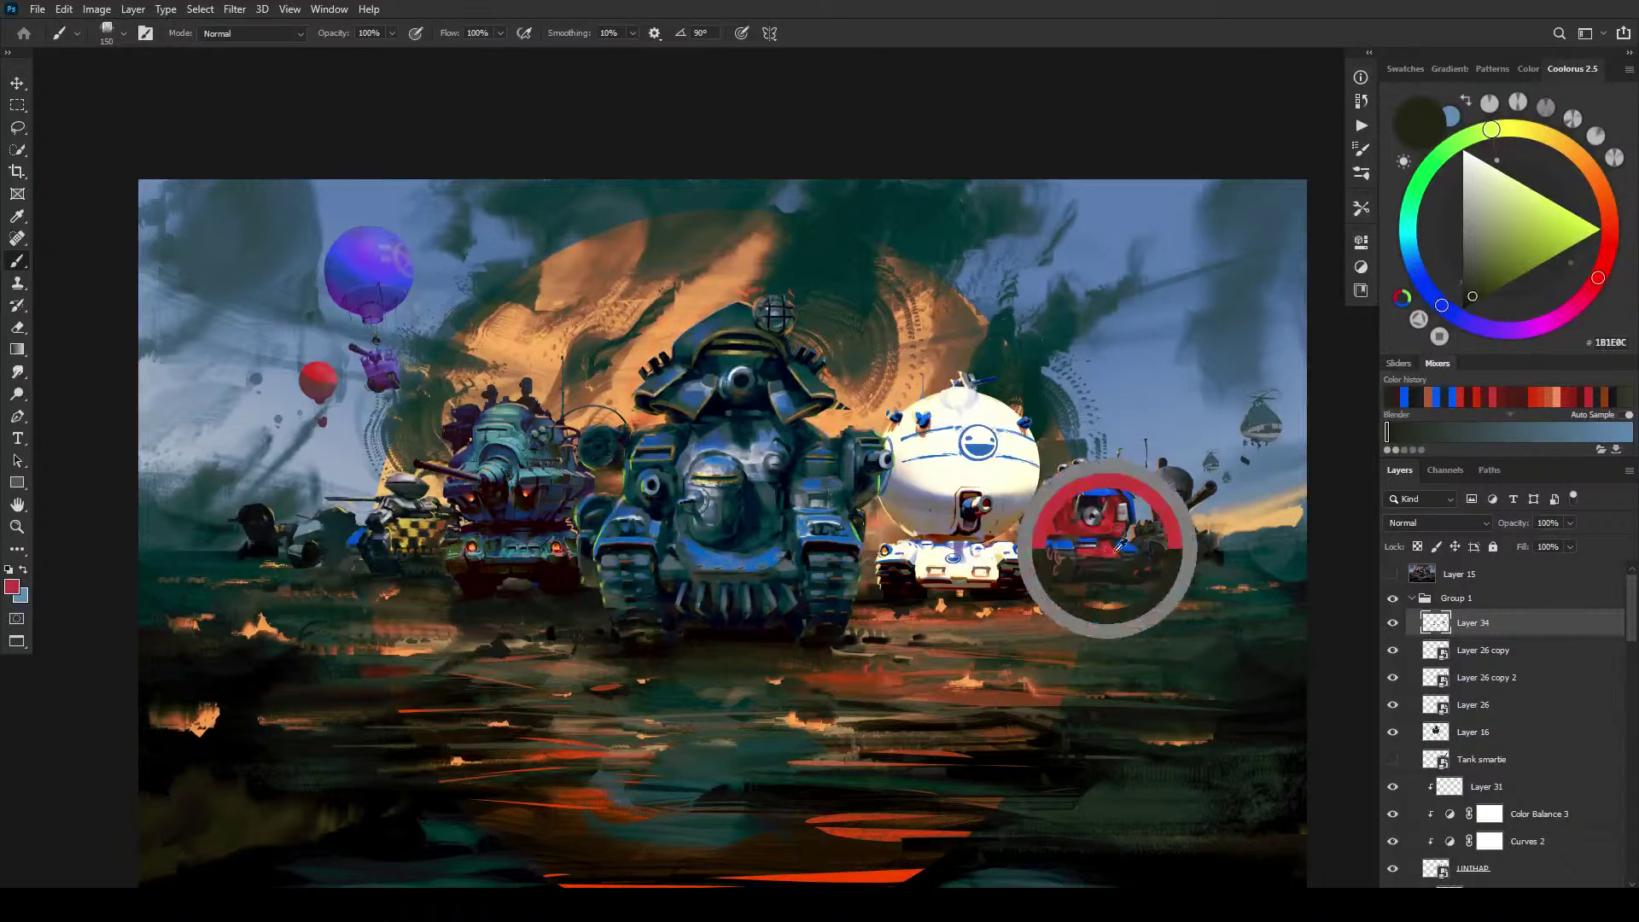
key(bracketright)
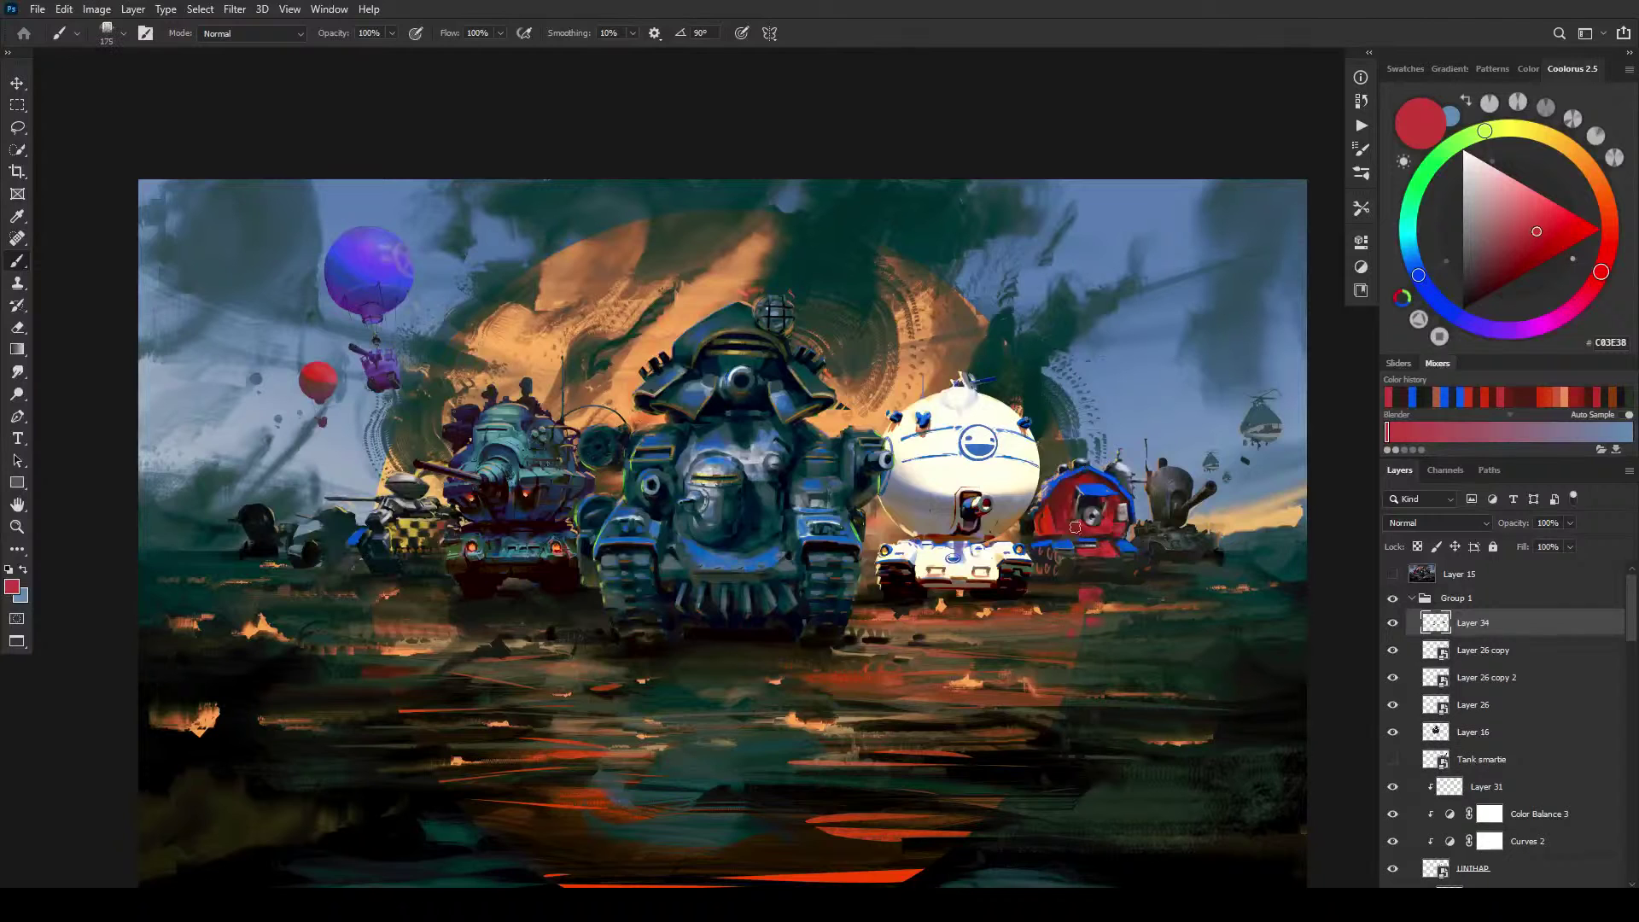
alt+click(1065, 597)
Step: Reduce the brush to 60, sample the red tank's blue trim and add blue touches to its ground reflection
key(bracketleft)
key(bracketleft)
key(bracketleft)
key(bracketleft)
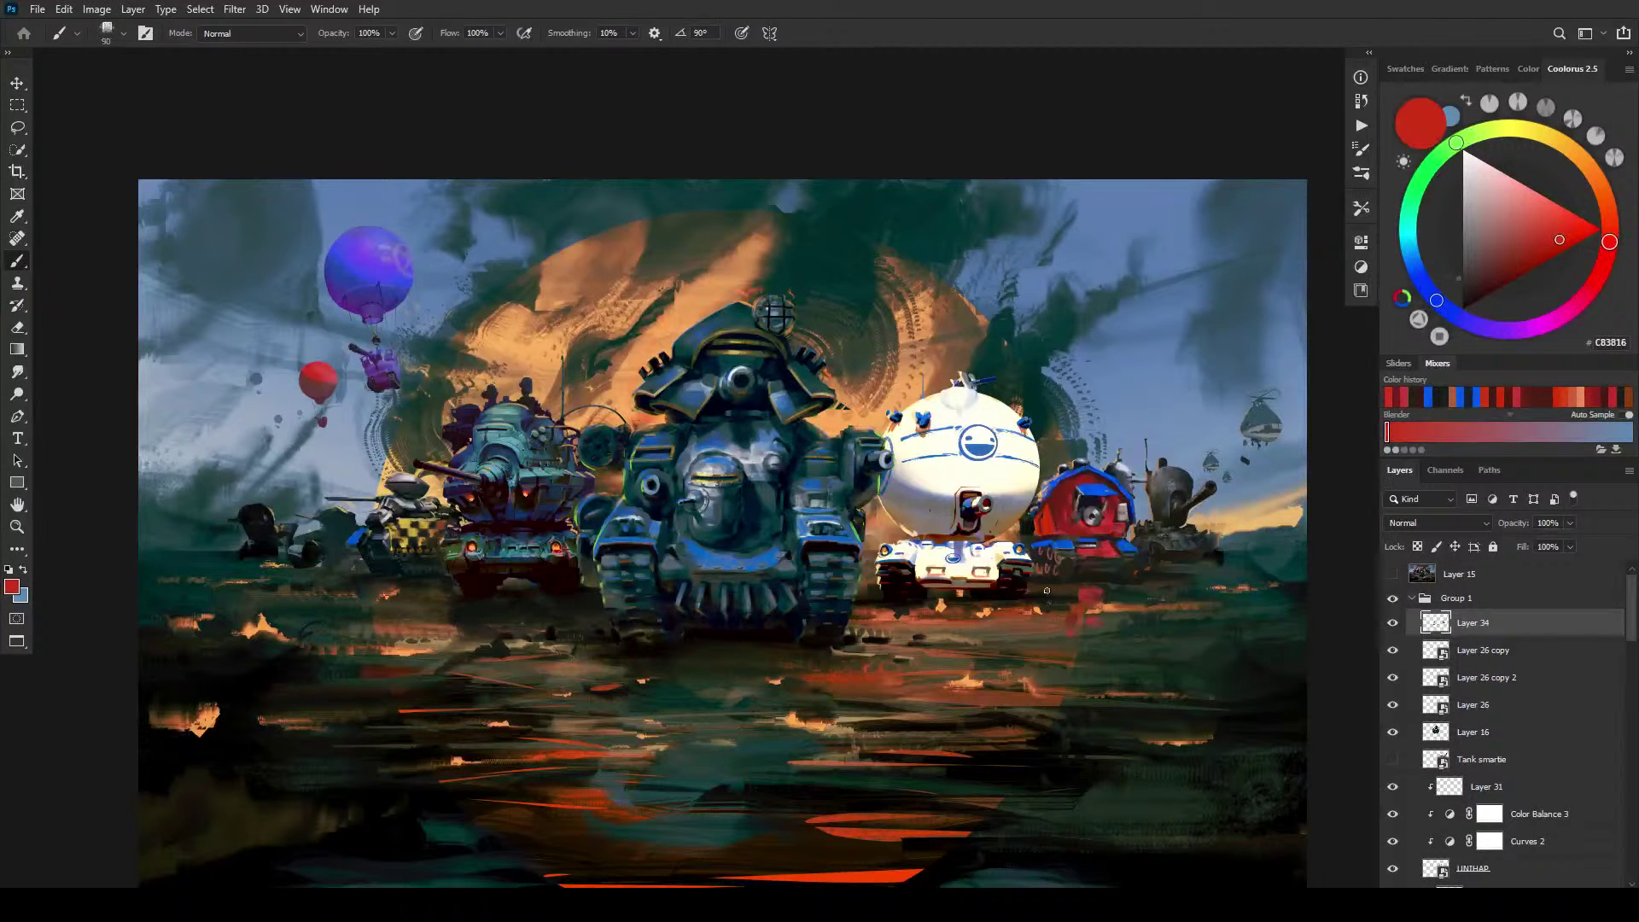
key(bracketleft)
key(bracketleft)
key(bracketleft)
key(bracketleft)
alt+click(1073, 543)
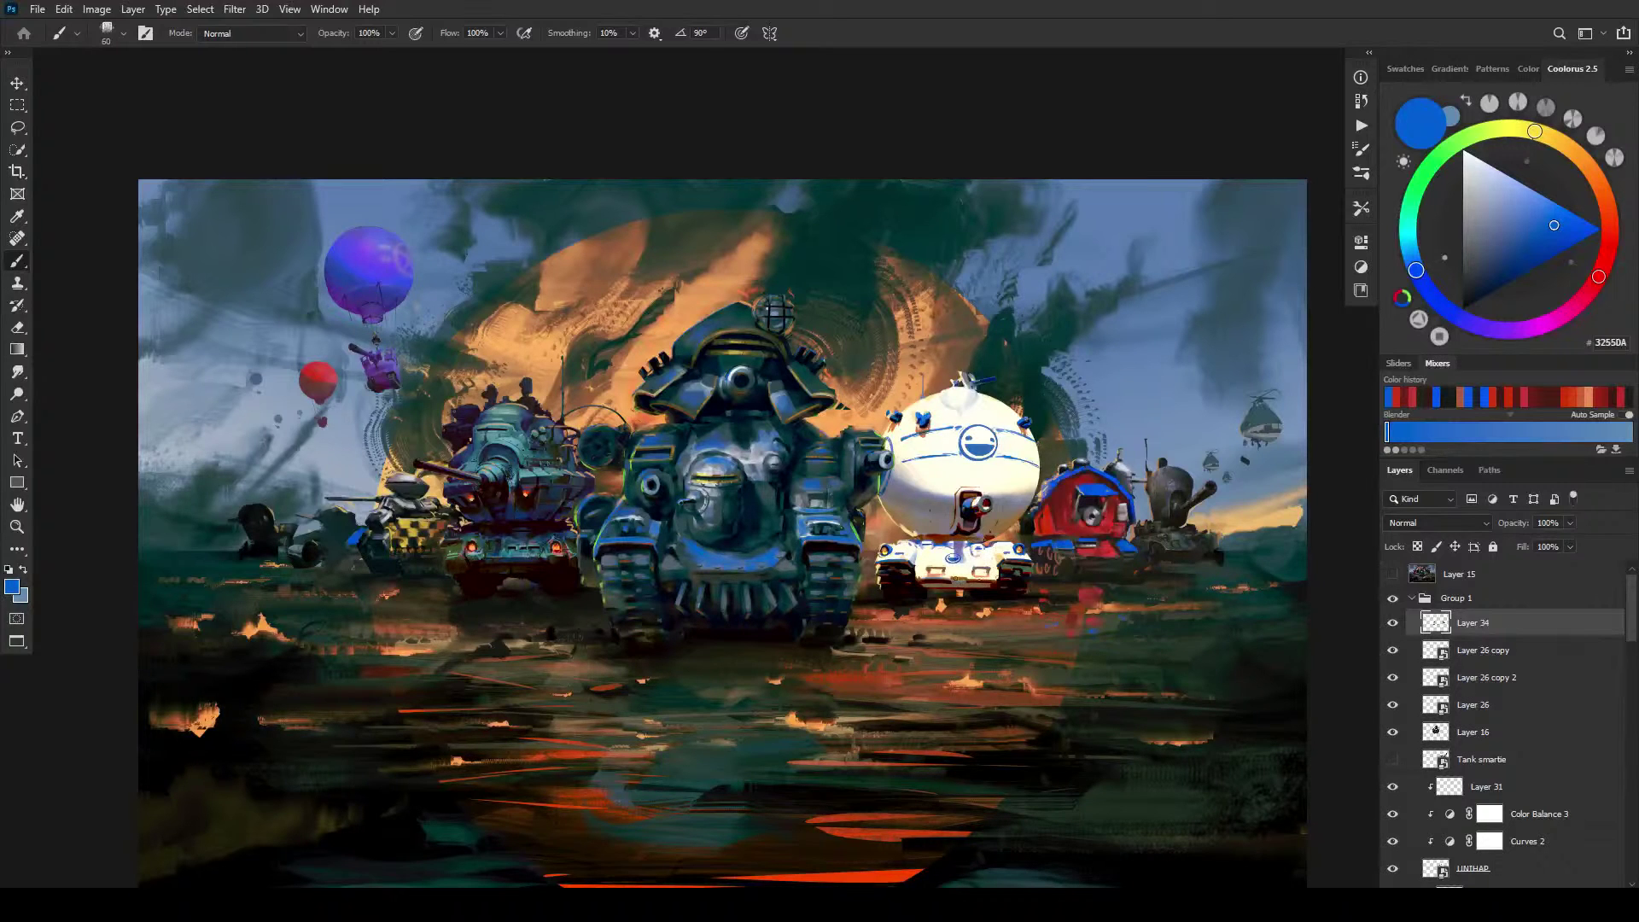
Step: Sample the off-white of the white tank's hull and dab its reflection on the ground beneath, adjusting the brush size
alt+click(979, 559)
key(bracketright)
key(bracketright)
key(bracketright)
key(bracketright)
key(bracketright)
key(bracketright)
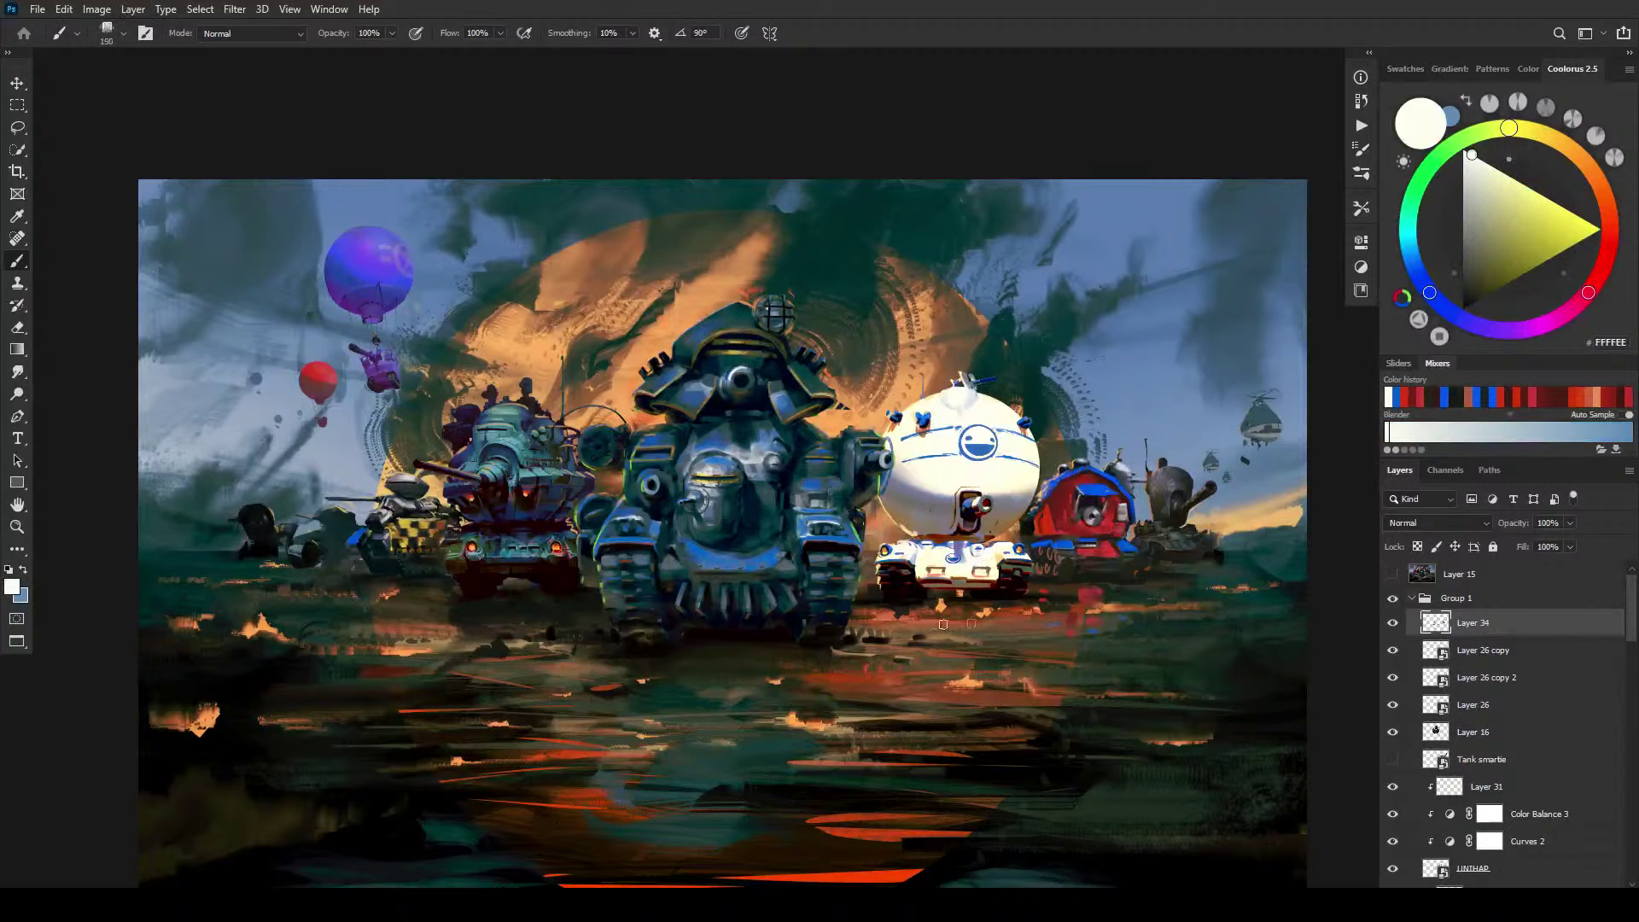
key(bracketleft)
key(bracketleft)
key(bracketleft)
key(bracketleft)
key(bracketleft)
key(bracketleft)
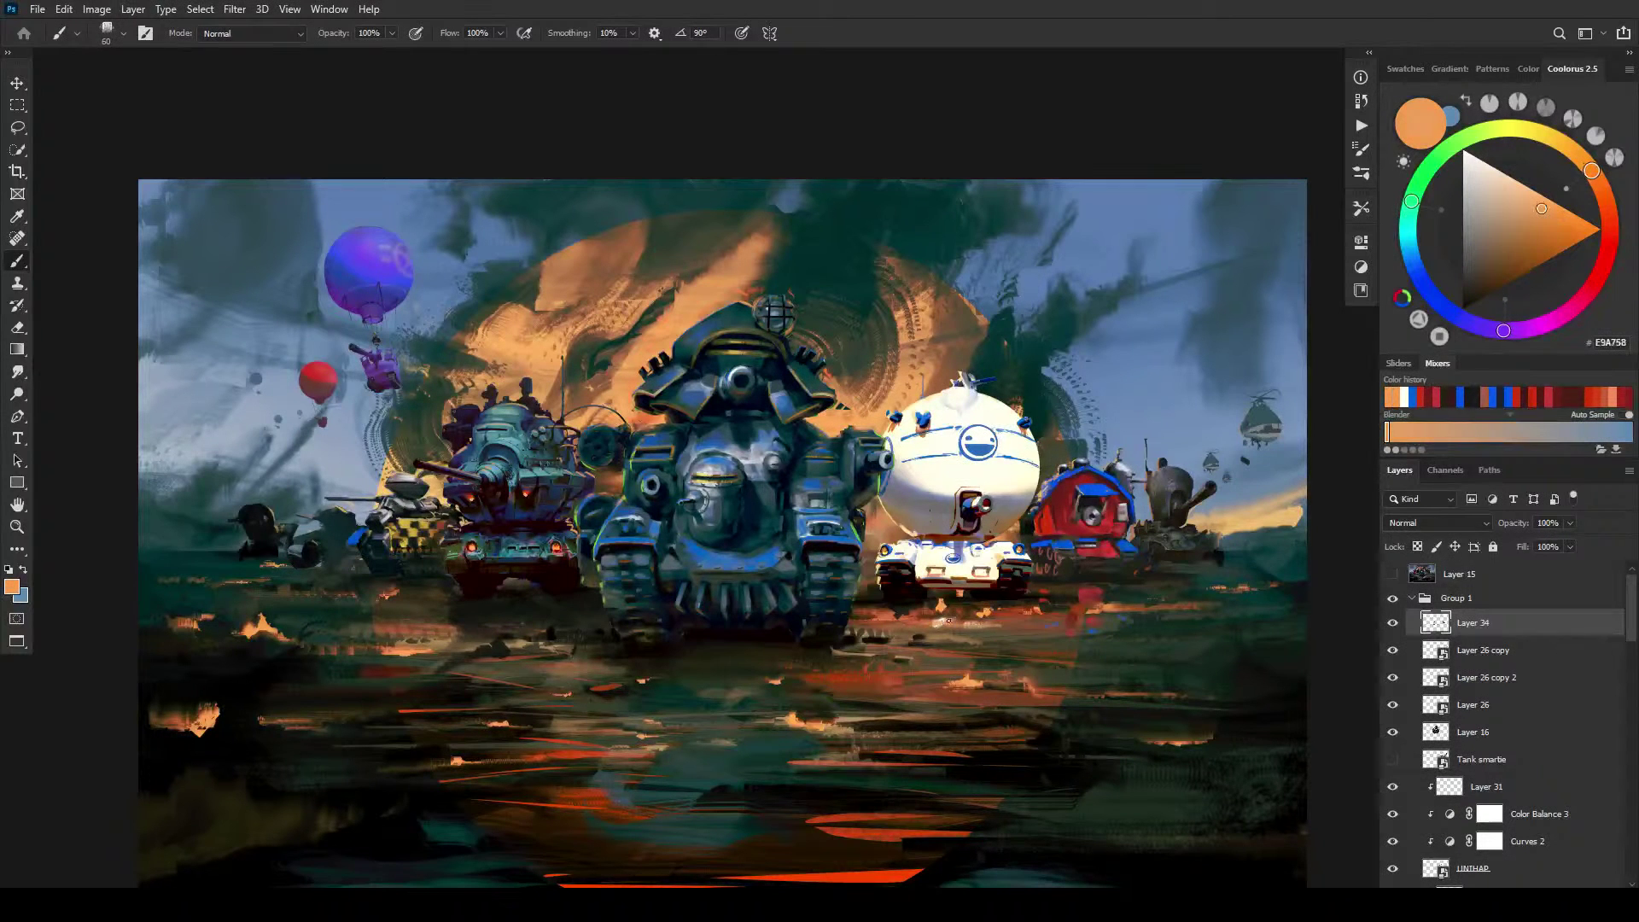
Step: Sample the orange glow beneath the white tank, enlarge the brush to 250 and paint warm reflections on the ground
alt+click(944, 620)
key(bracketright)
key(bracketright)
key(bracketright)
key(bracketright)
key(bracketright)
key(bracketright)
key(bracketright)
key(bracketright)
key(bracketright)
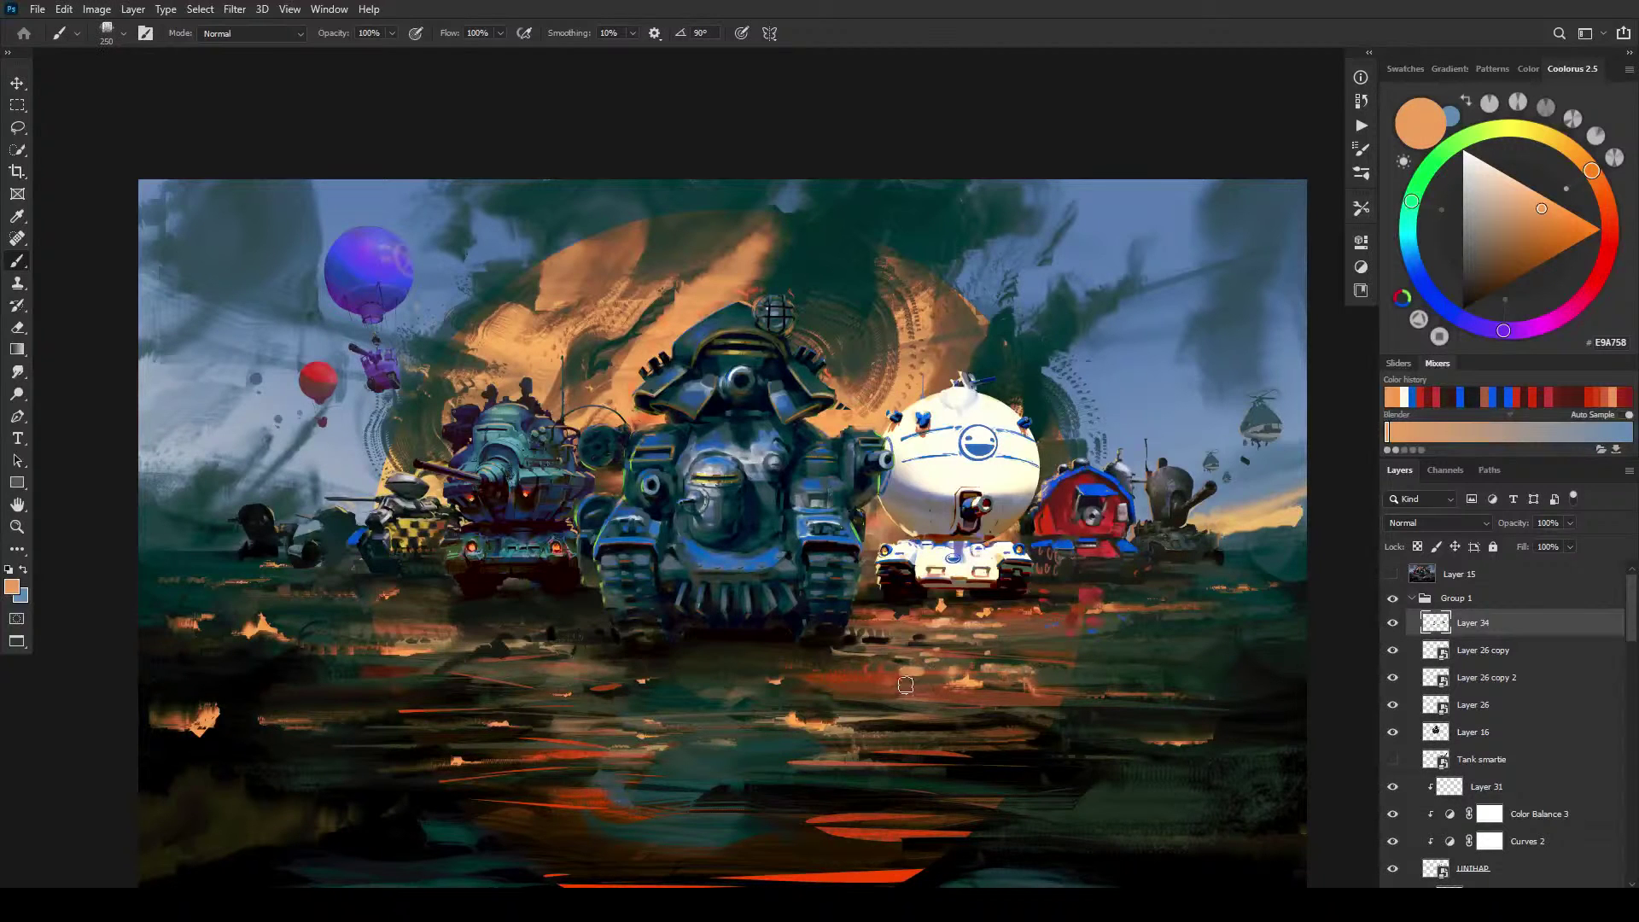
Step: Reduce the brush, sample the blue of the white tank's smiley and paint blue touches into its ground reflection
key(bracketleft)
key(bracketleft)
key(bracketleft)
key(bracketleft)
key(bracketleft)
key(bracketleft)
key(bracketleft)
alt+click(986, 447)
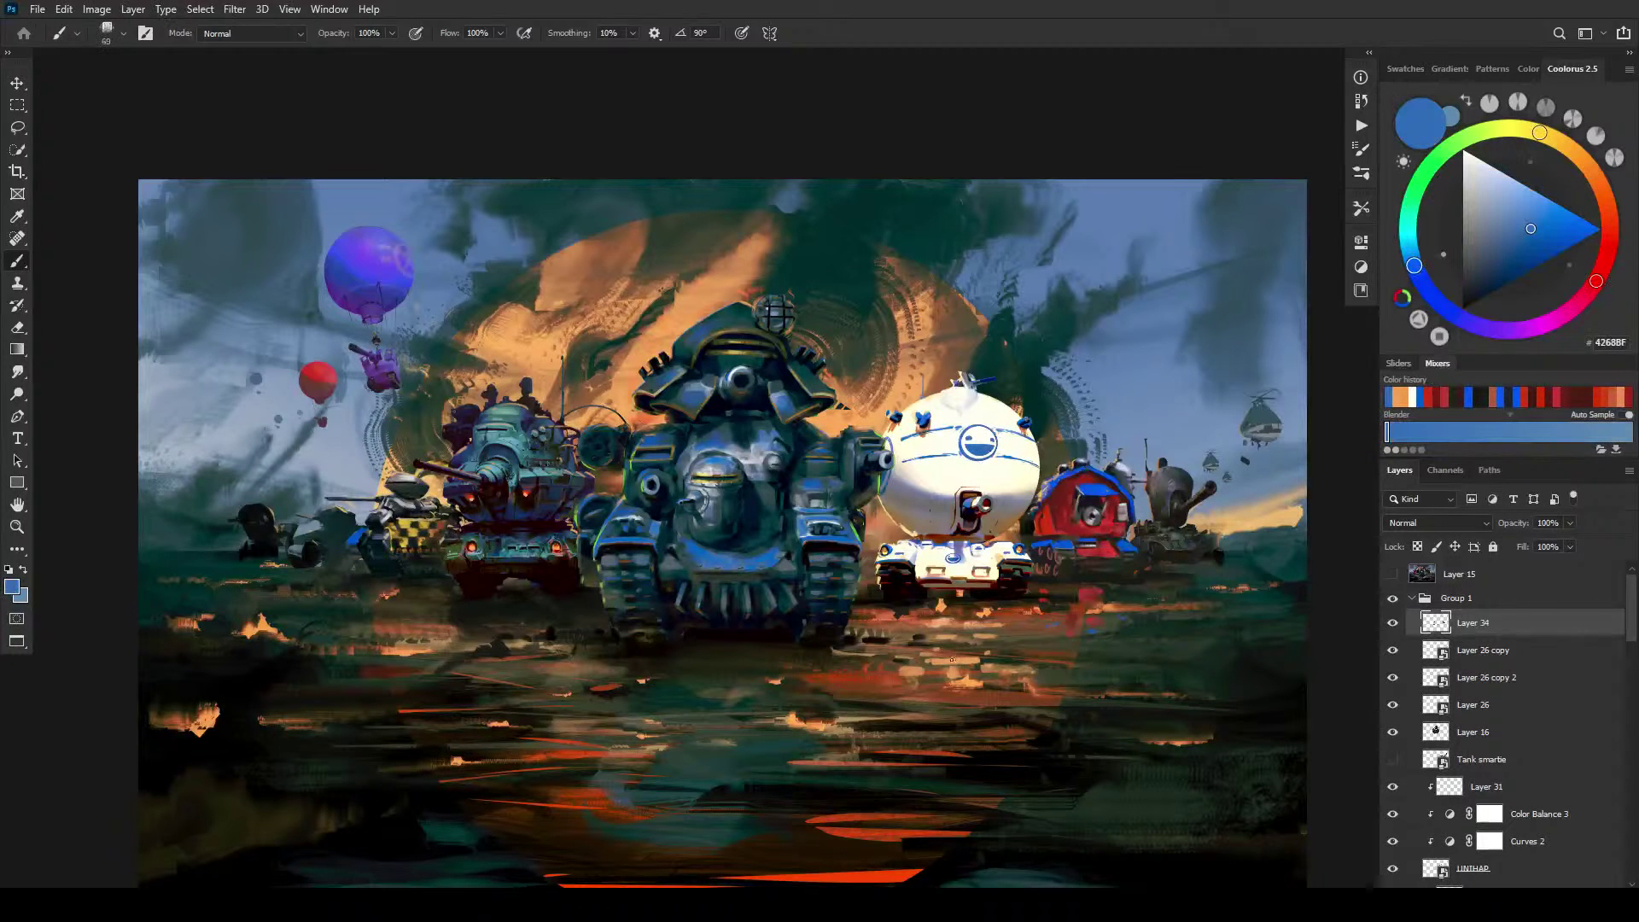
drag(930, 689, 945, 690)
Step: Streak sampled orange across the ground below the white tank and cut in dark green strokes just under it
alt+click(931, 690)
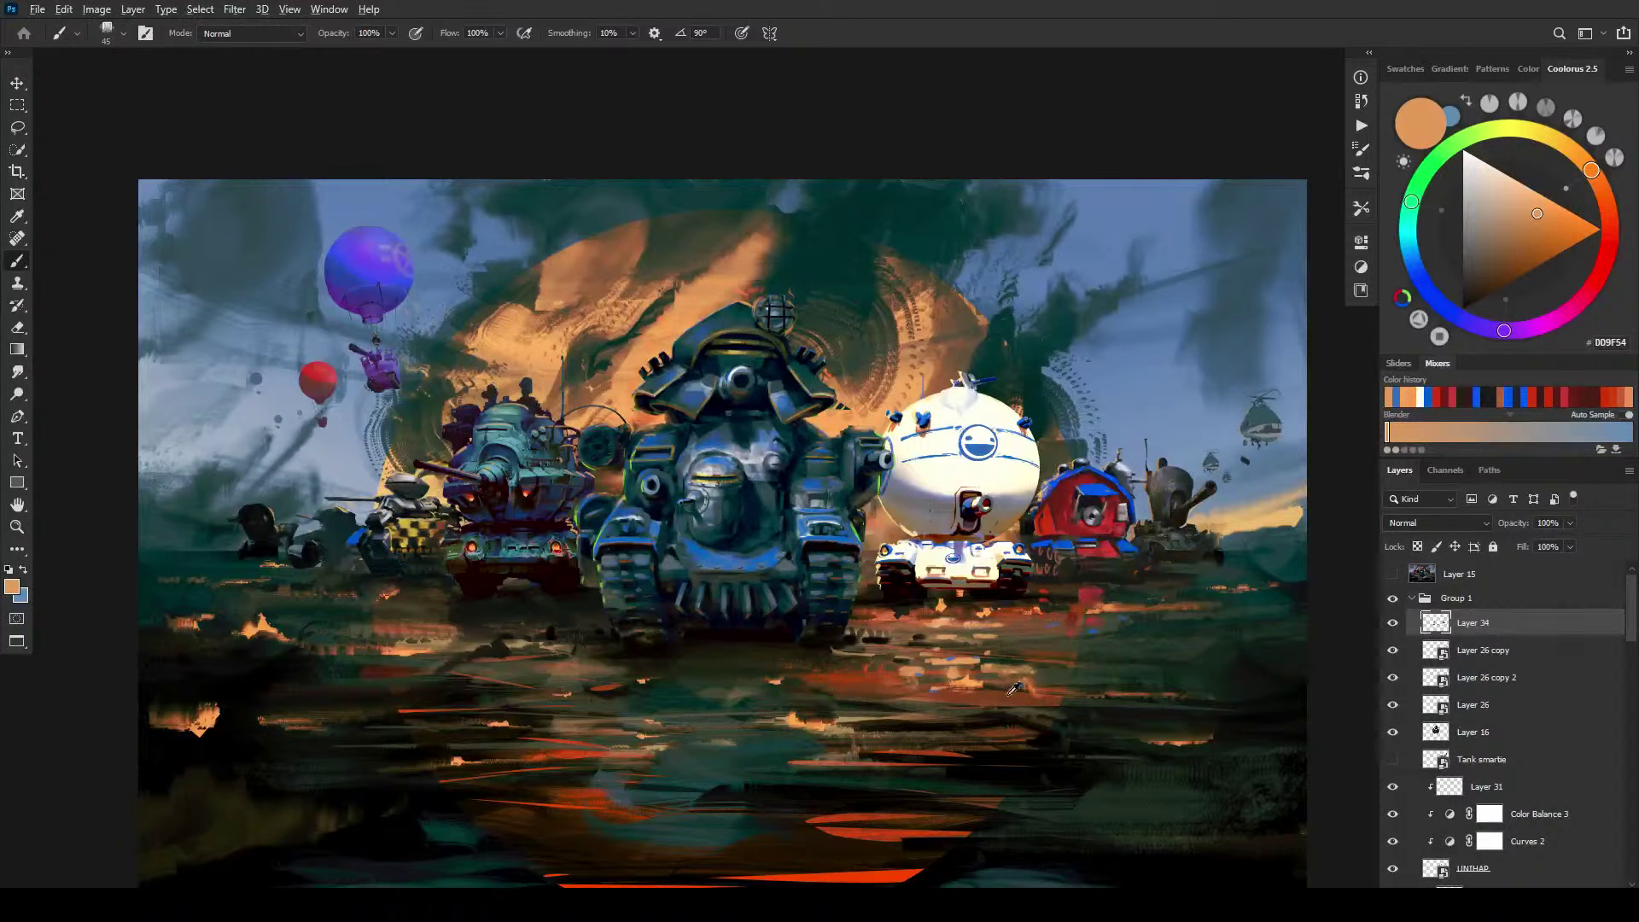
alt+click(933, 688)
drag(1044, 673, 886, 681)
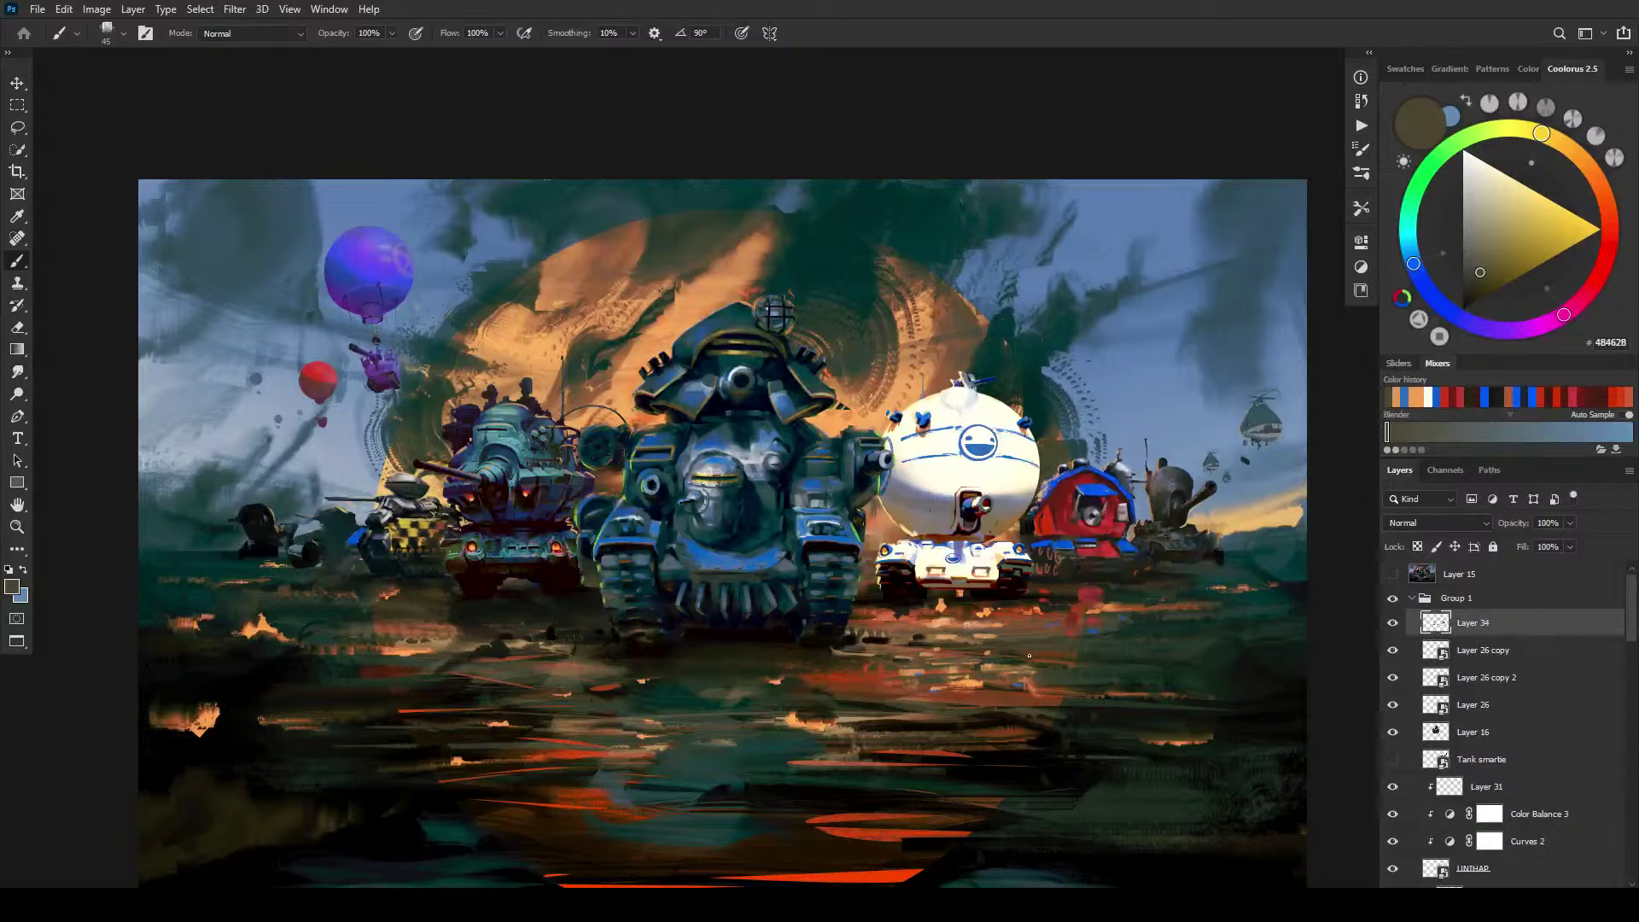
alt+click(894, 657)
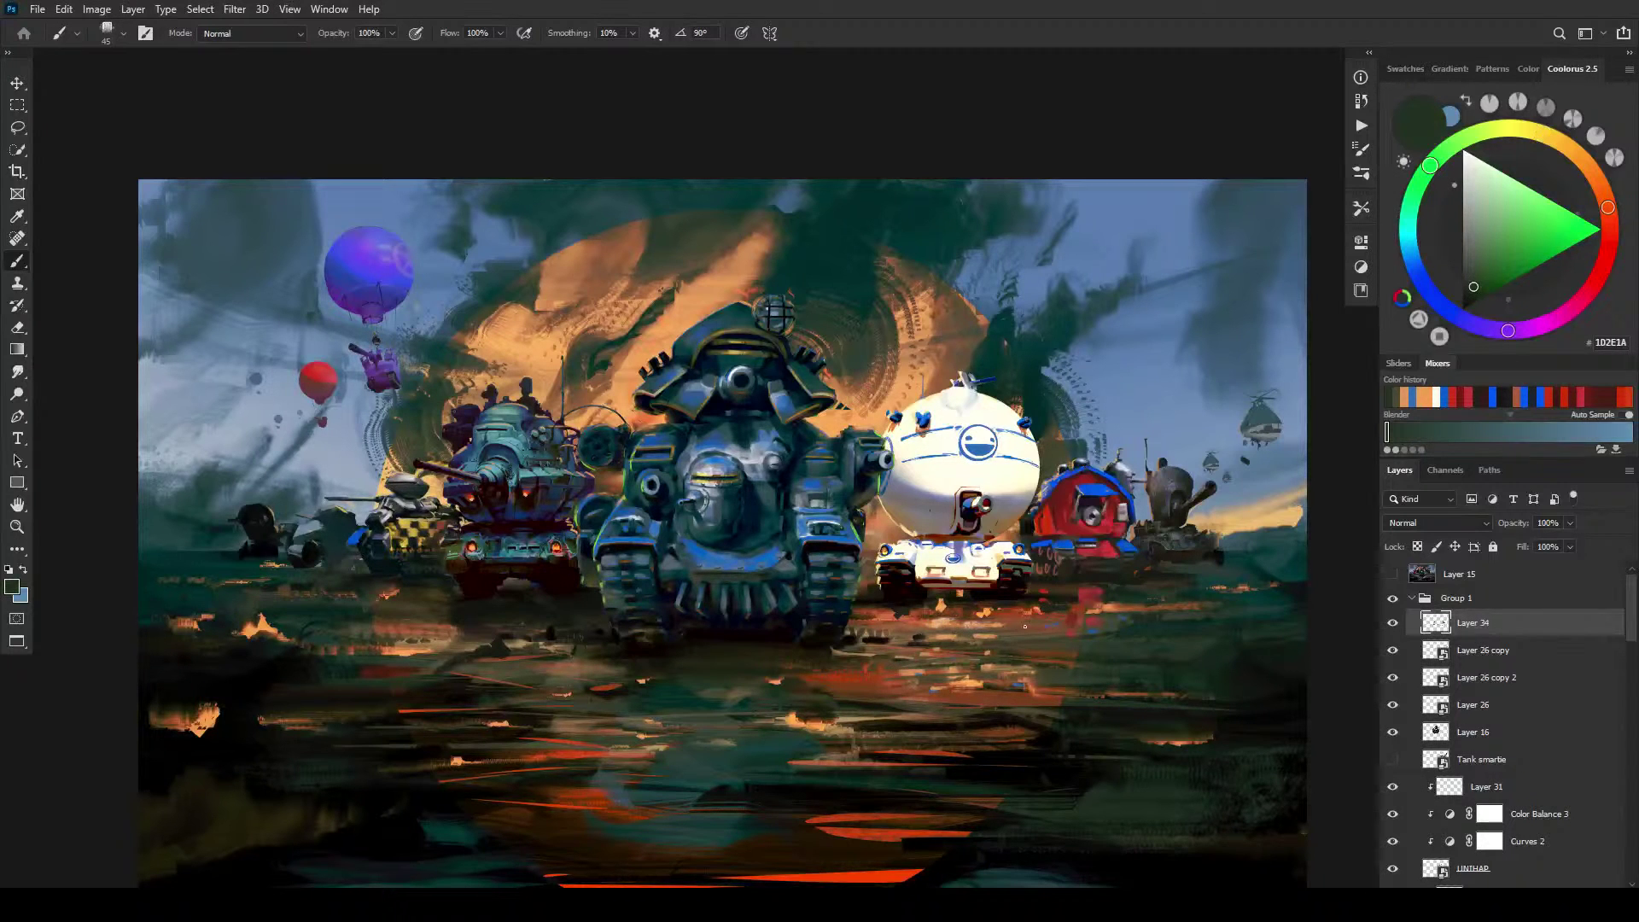
mouse_move(952, 626)
mouse_down()
mouse_move(1045, 616)
mouse_move(870, 625)
mouse_move(1077, 623)
mouse_move(905, 626)
mouse_up()
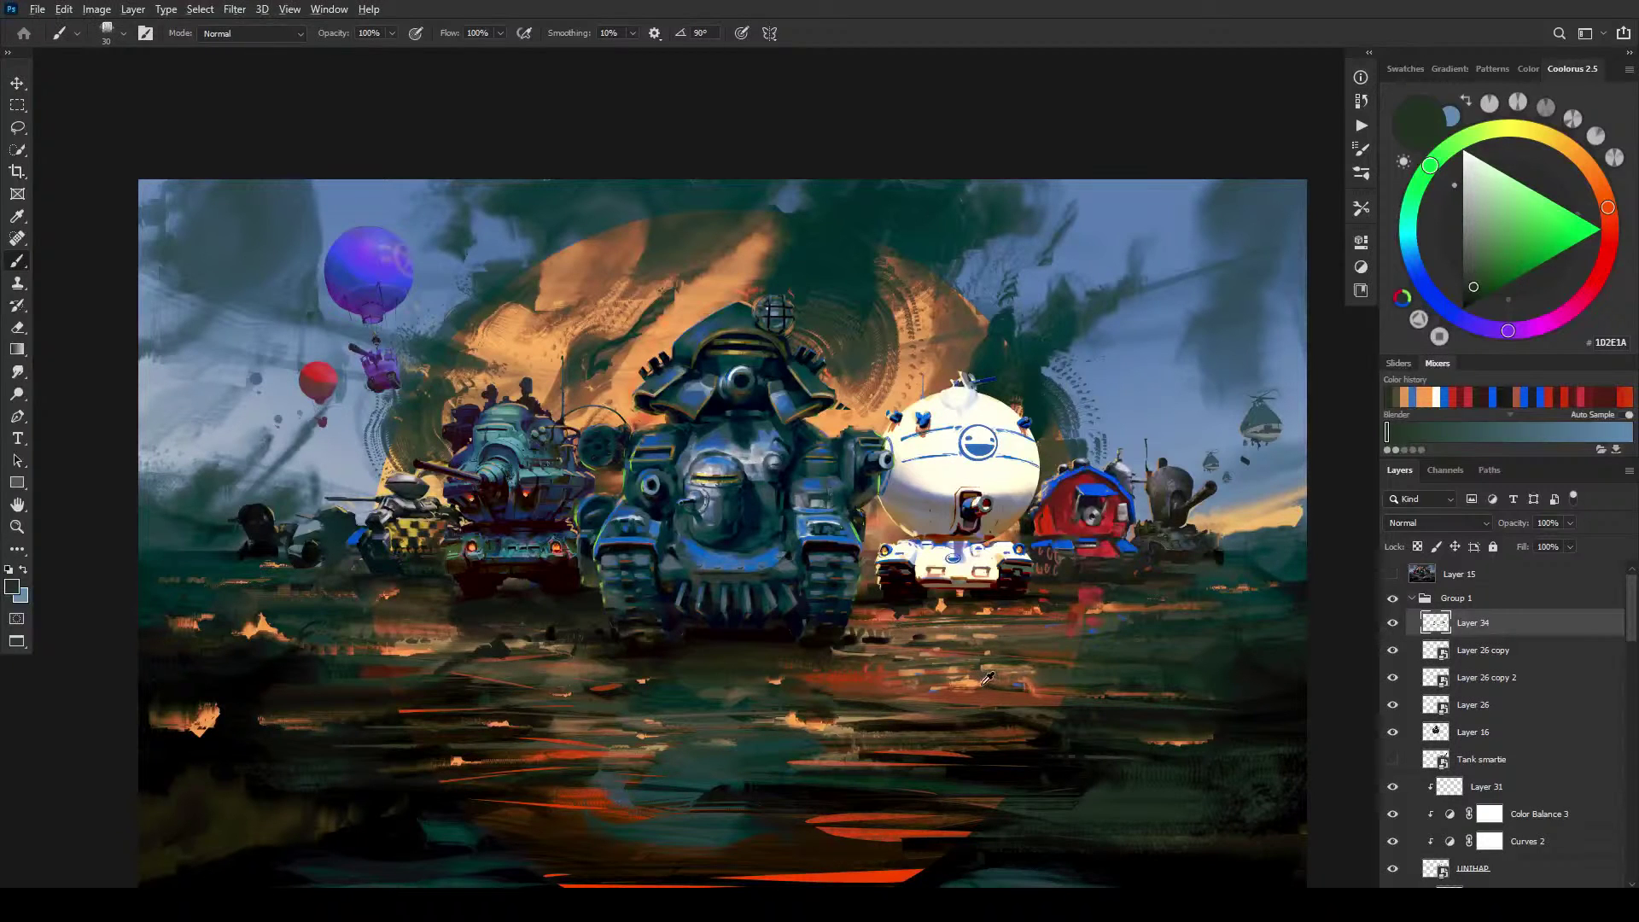
Step: Paint thin off-white reflection streaks below the white tank with a size 30 brush and break them up with sampled dark brown
alt+click(910, 681)
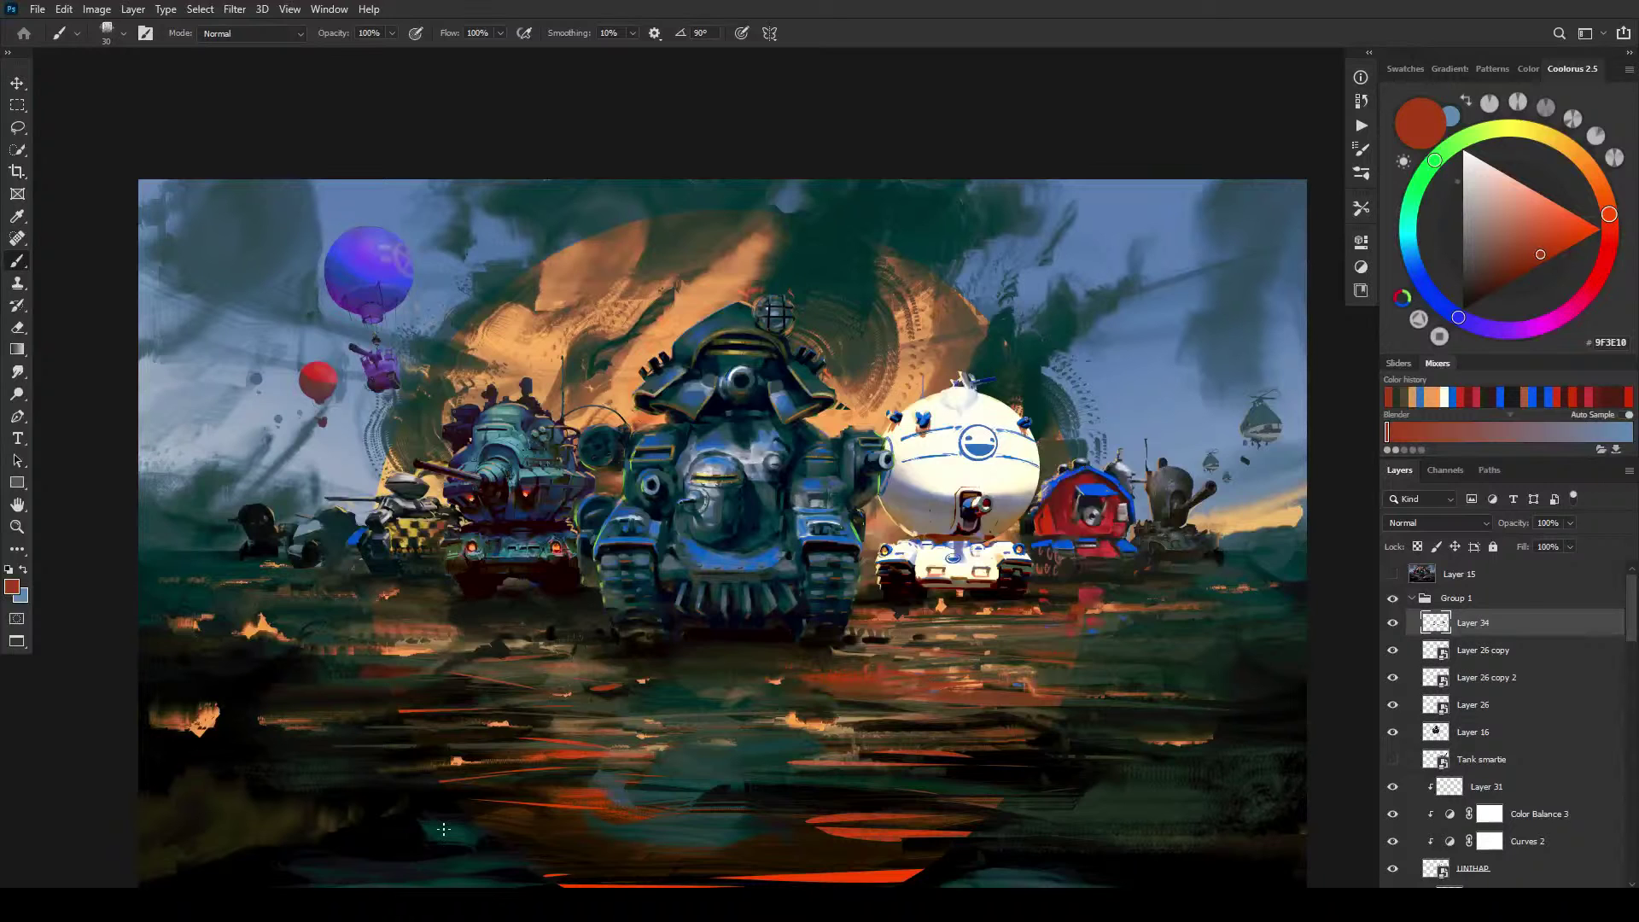
alt+click(974, 561)
mouse_move(930, 631)
mouse_down()
mouse_move(962, 638)
mouse_move(930, 647)
mouse_move(989, 649)
mouse_move(907, 649)
mouse_move(978, 650)
mouse_move(939, 660)
mouse_up()
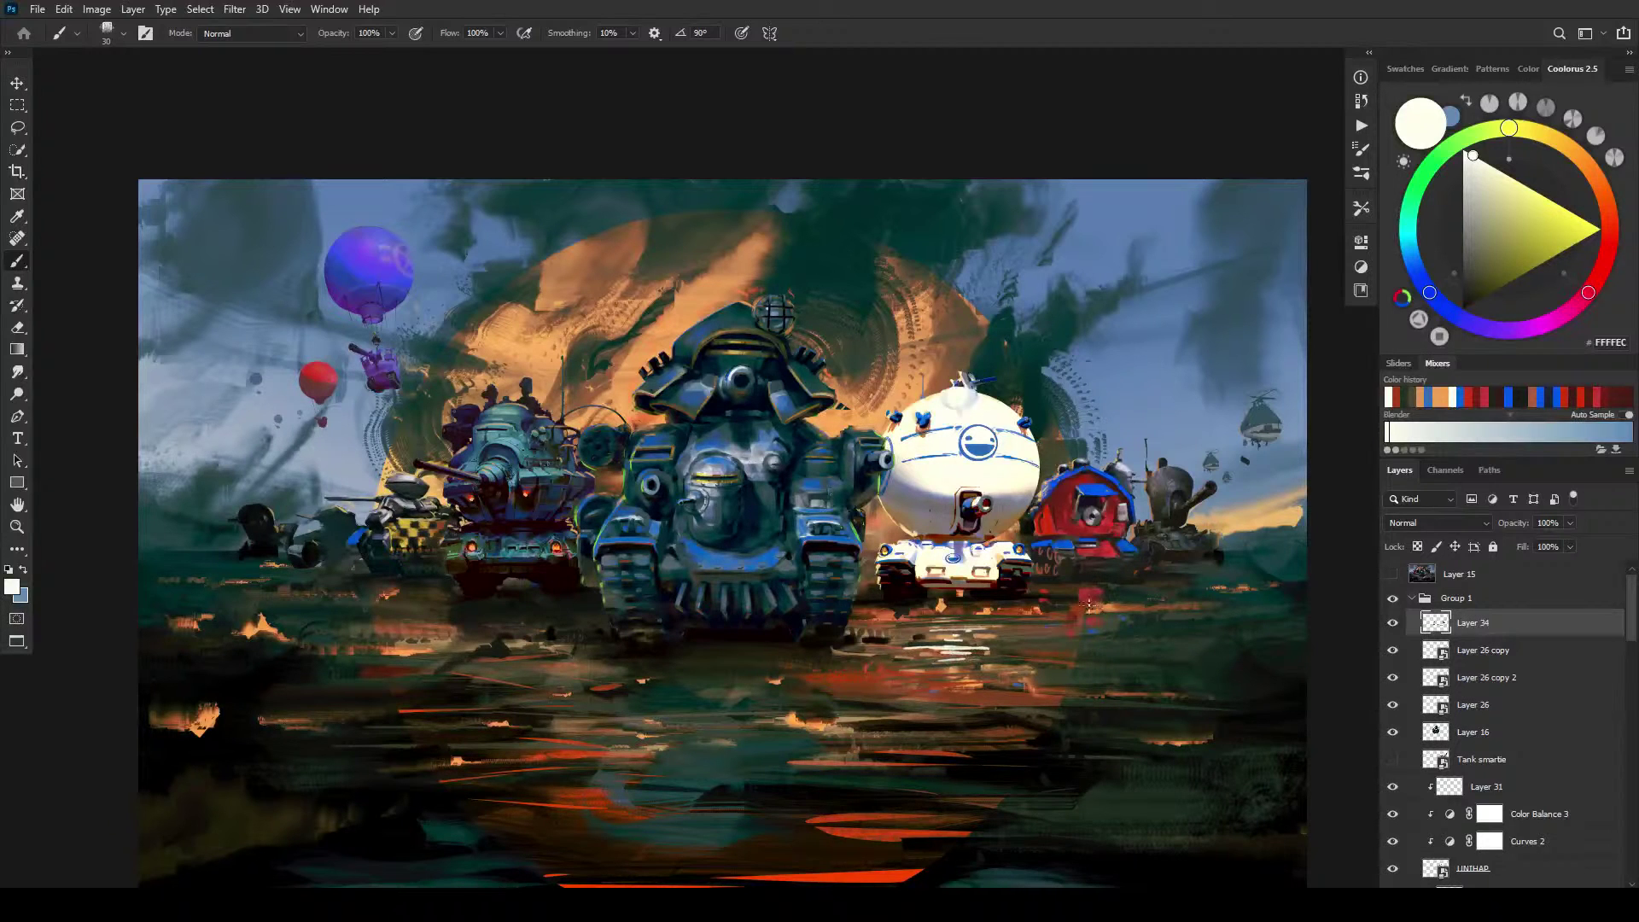
alt+click(956, 640)
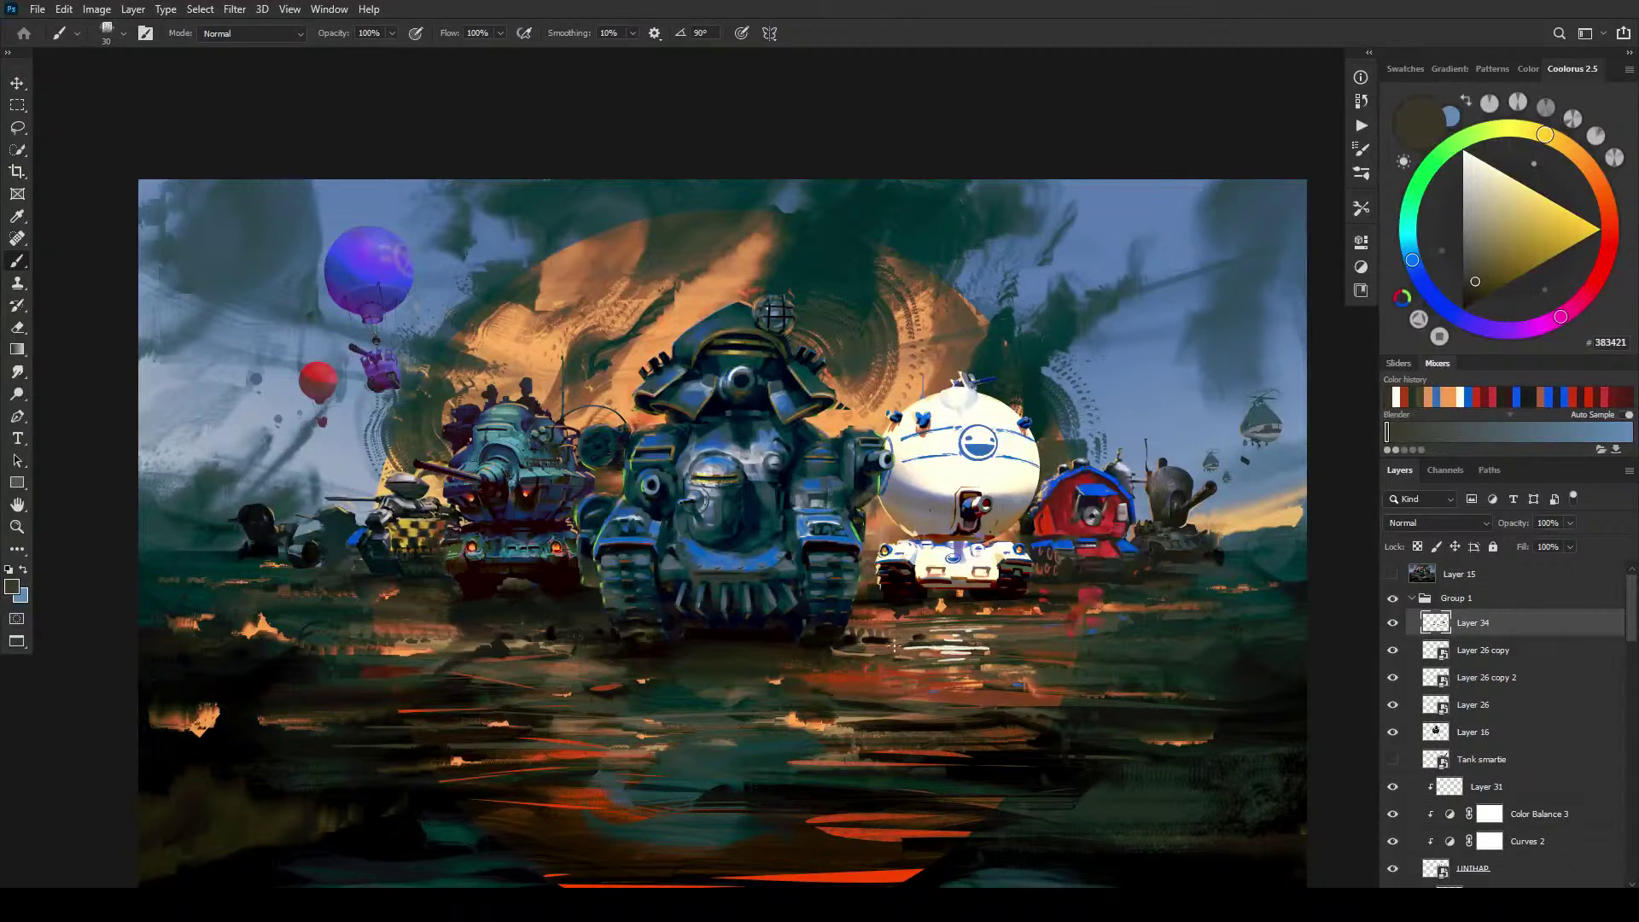
mouse_move(938, 645)
mouse_down()
mouse_move(893, 648)
mouse_move(942, 650)
mouse_up()
Step: Enlarge the brush to 175, sample brown and muted beige from the ground and soften the white tank's reflection
key(bracketright)
key(bracketright)
key(bracketright)
key(bracketright)
alt+click(911, 674)
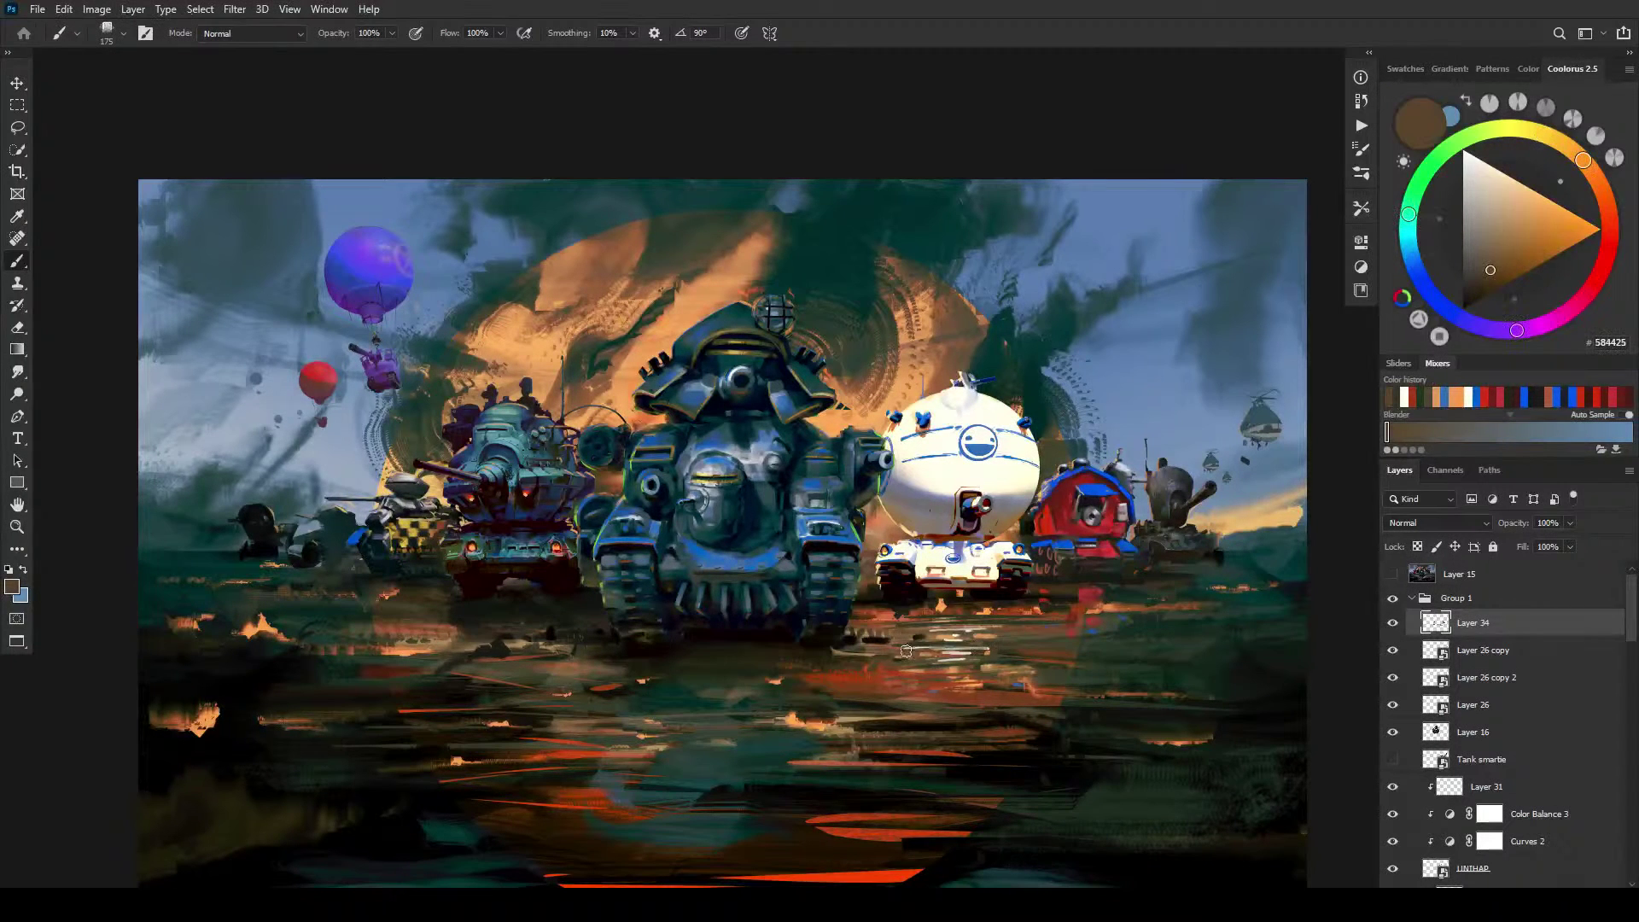
alt+click(969, 642)
mouse_move(963, 644)
mouse_down()
mouse_move(908, 647)
mouse_move(999, 649)
mouse_move(924, 661)
mouse_move(992, 646)
mouse_move(946, 634)
mouse_up()
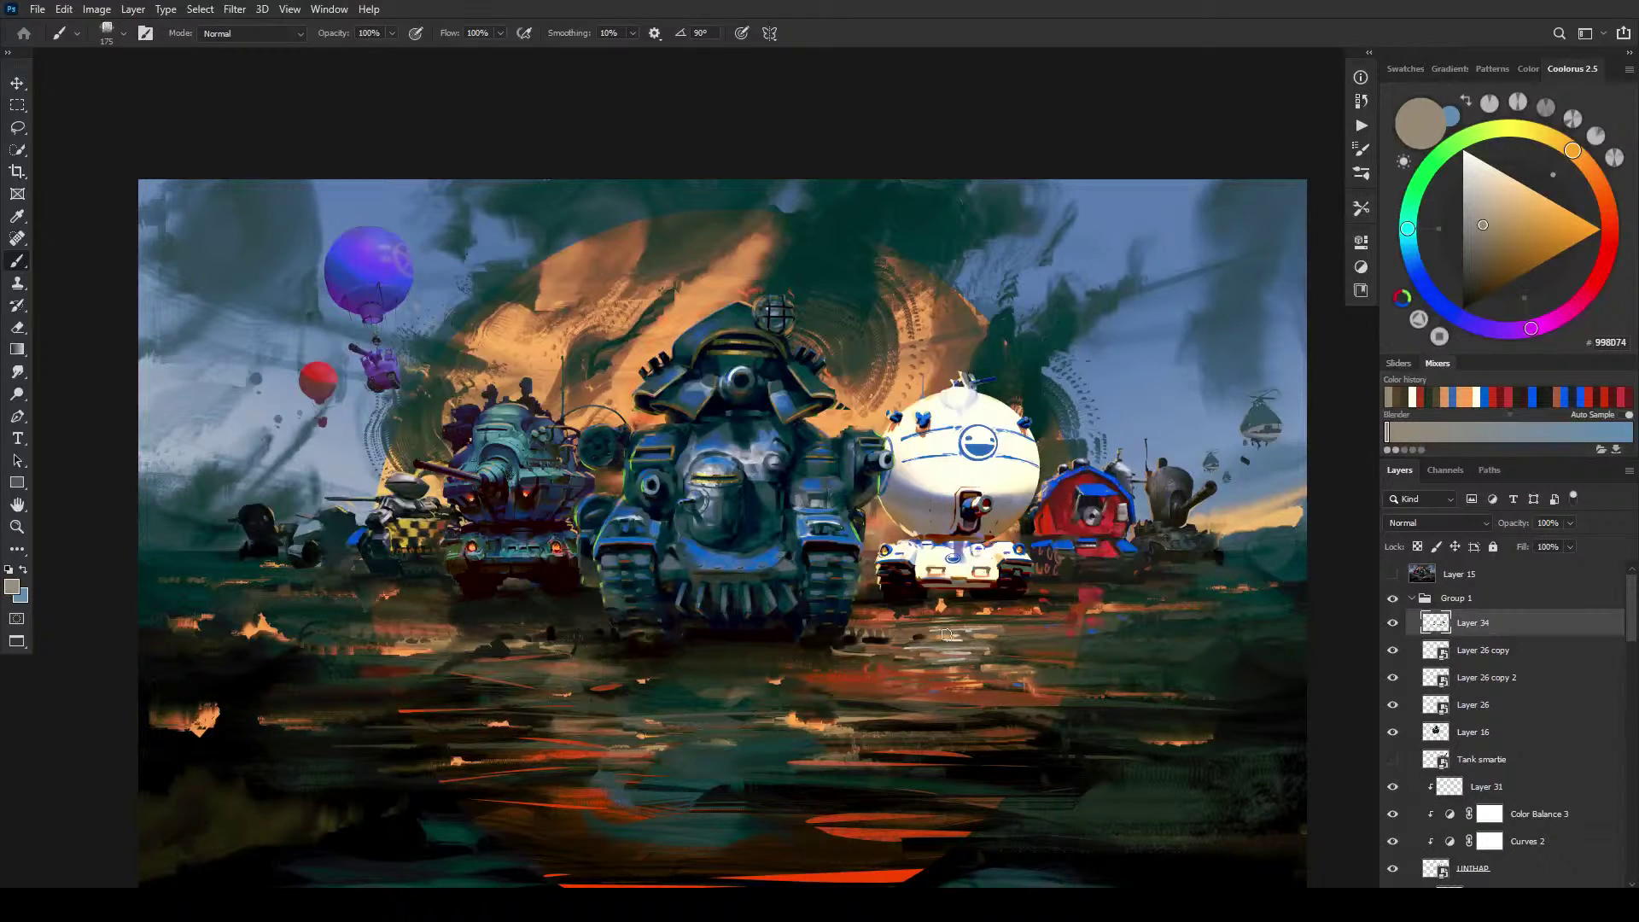
Step: Shrink the brush, break up the white tank's reflection with sampled dark olive and sample the orange glow beneath the tank
alt+click(1024, 638)
key(bracketleft)
key(bracketleft)
key(bracketleft)
key(bracketleft)
key(bracketleft)
key(bracketleft)
key(bracketleft)
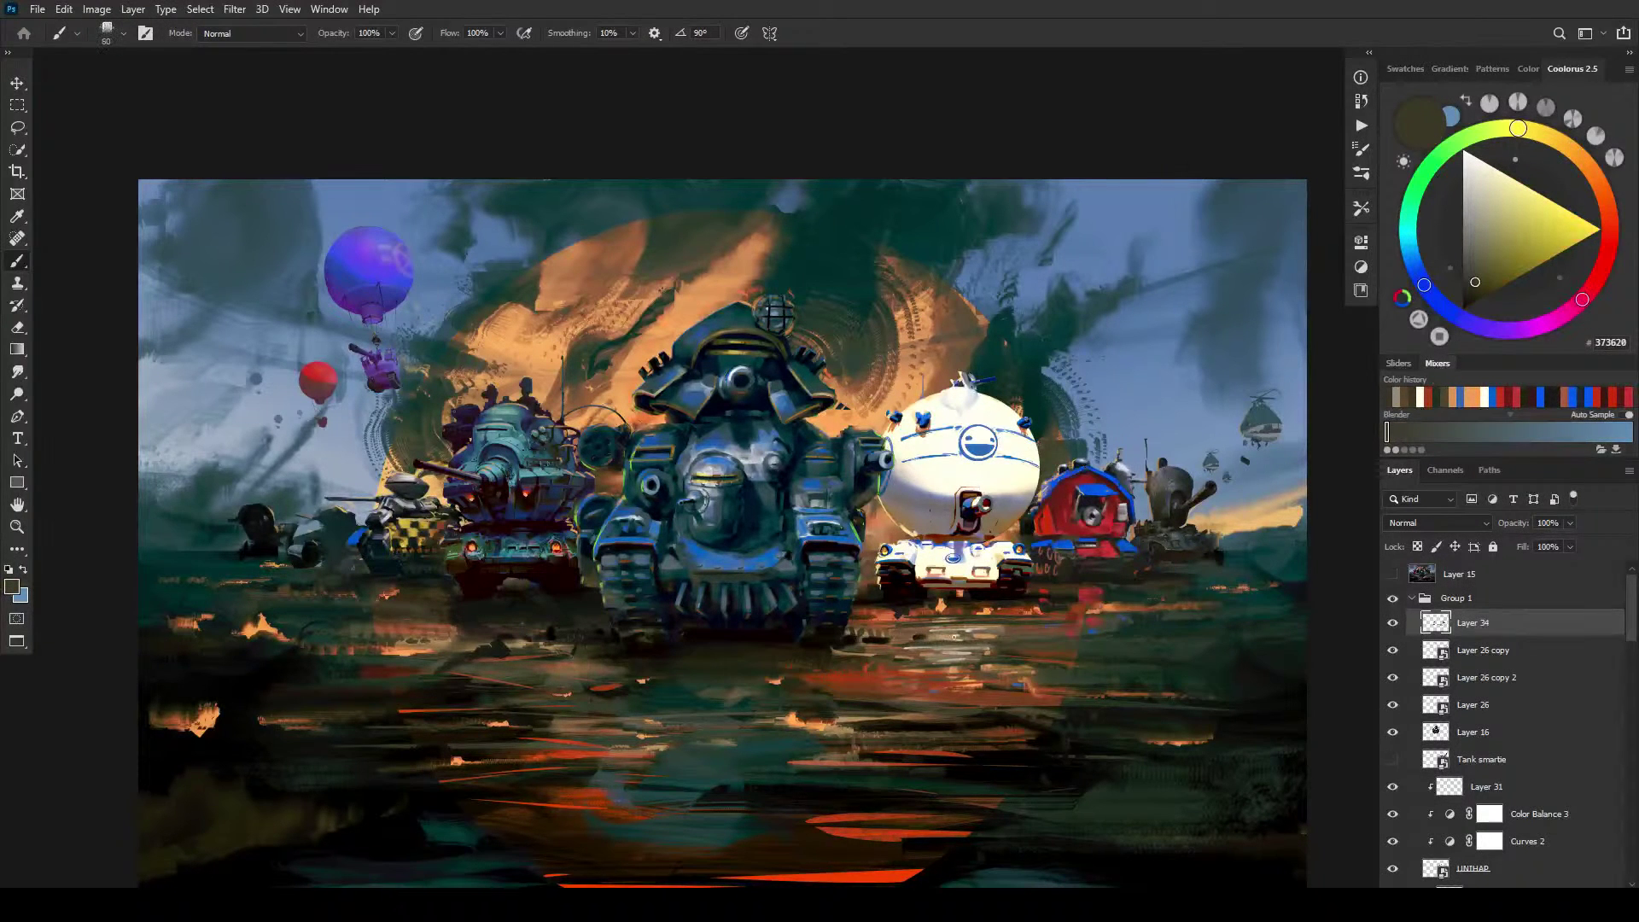
key(bracketleft)
key(bracketleft)
key(bracketleft)
mouse_move(939, 647)
mouse_down()
mouse_move(889, 650)
mouse_move(1015, 649)
mouse_move(888, 657)
mouse_move(1022, 657)
mouse_move(905, 654)
mouse_up()
alt+click(944, 607)
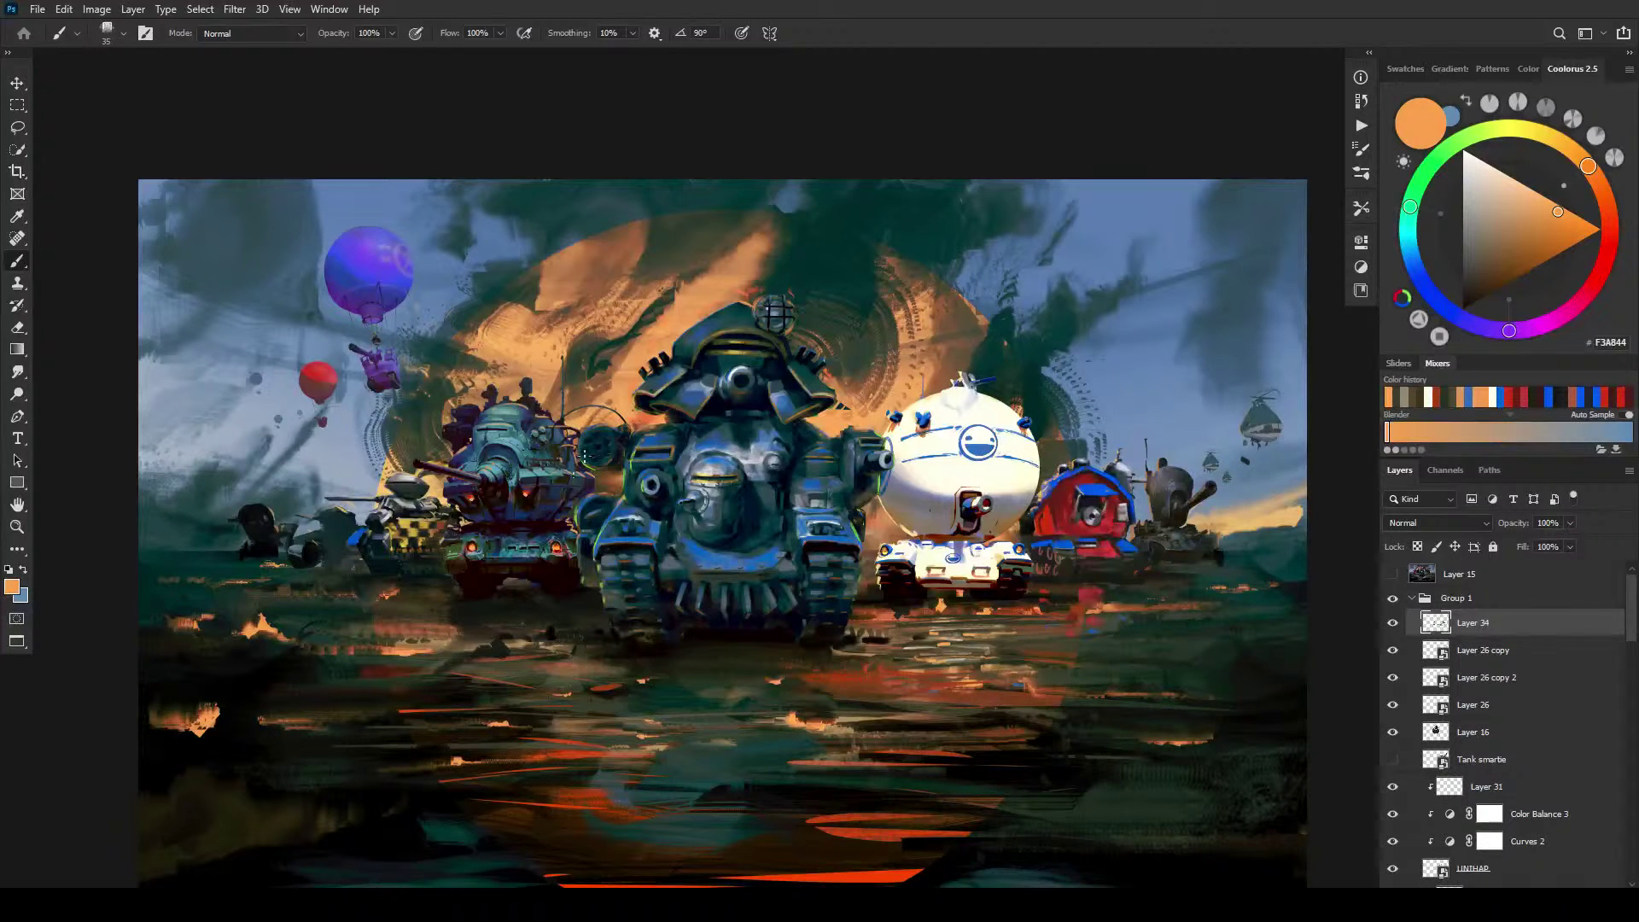
Step: Dab orange and red reflections on the ground beneath the teal tank, sampling its headlights and using a size 60 brush
alt+click(564, 543)
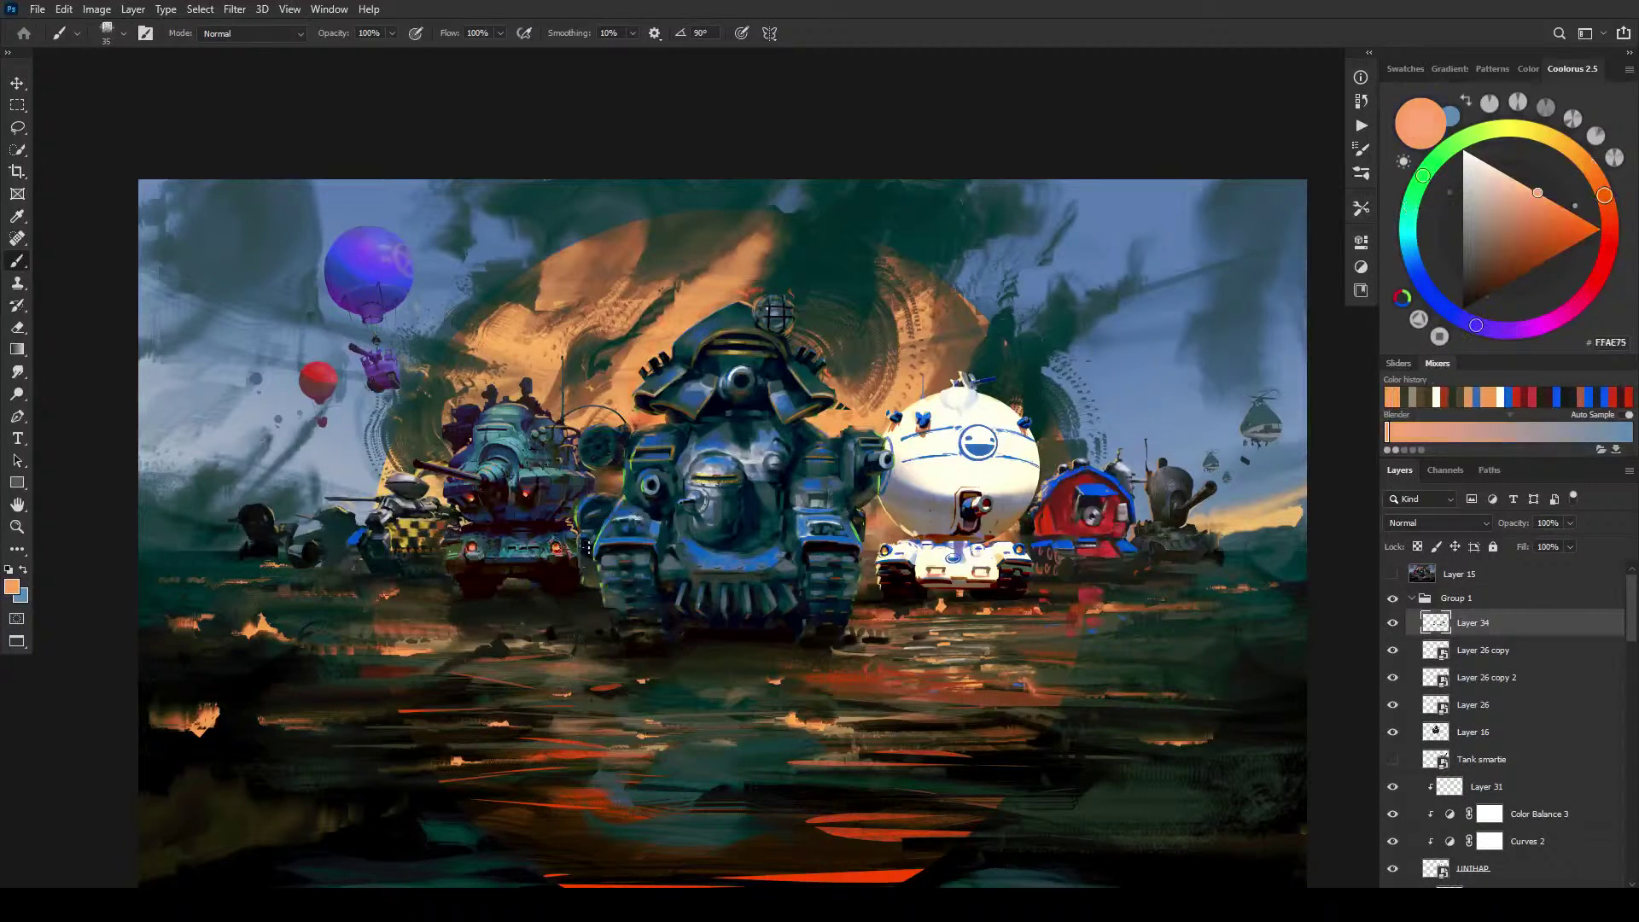
alt+click(561, 546)
alt+click(556, 545)
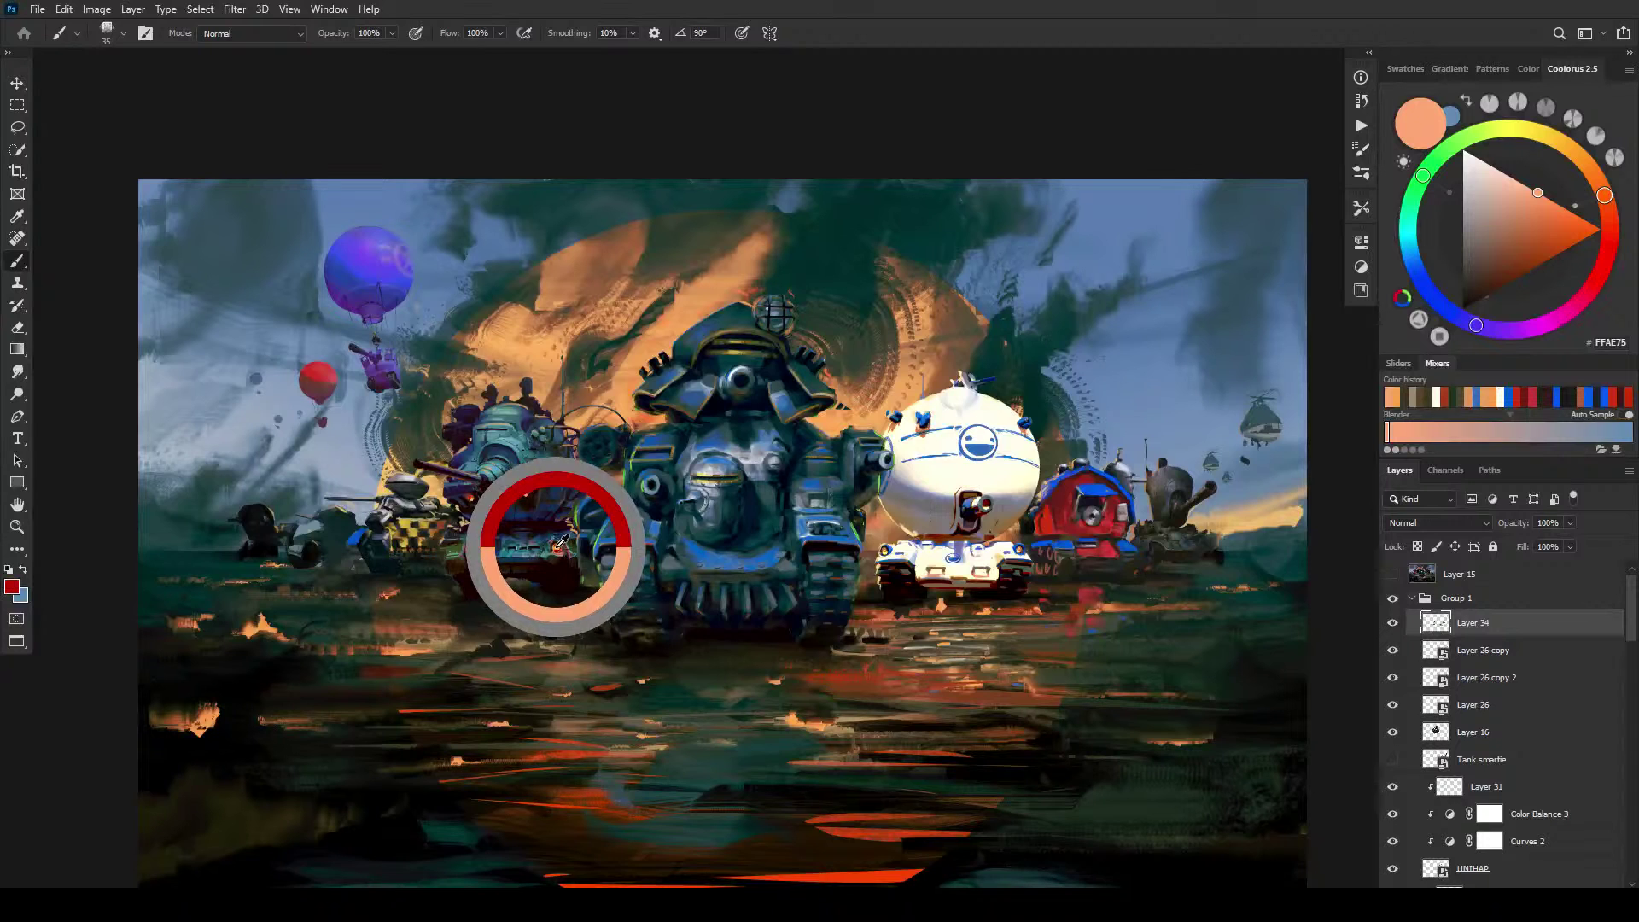
alt+click(559, 548)
key(bracketright)
key(bracketright)
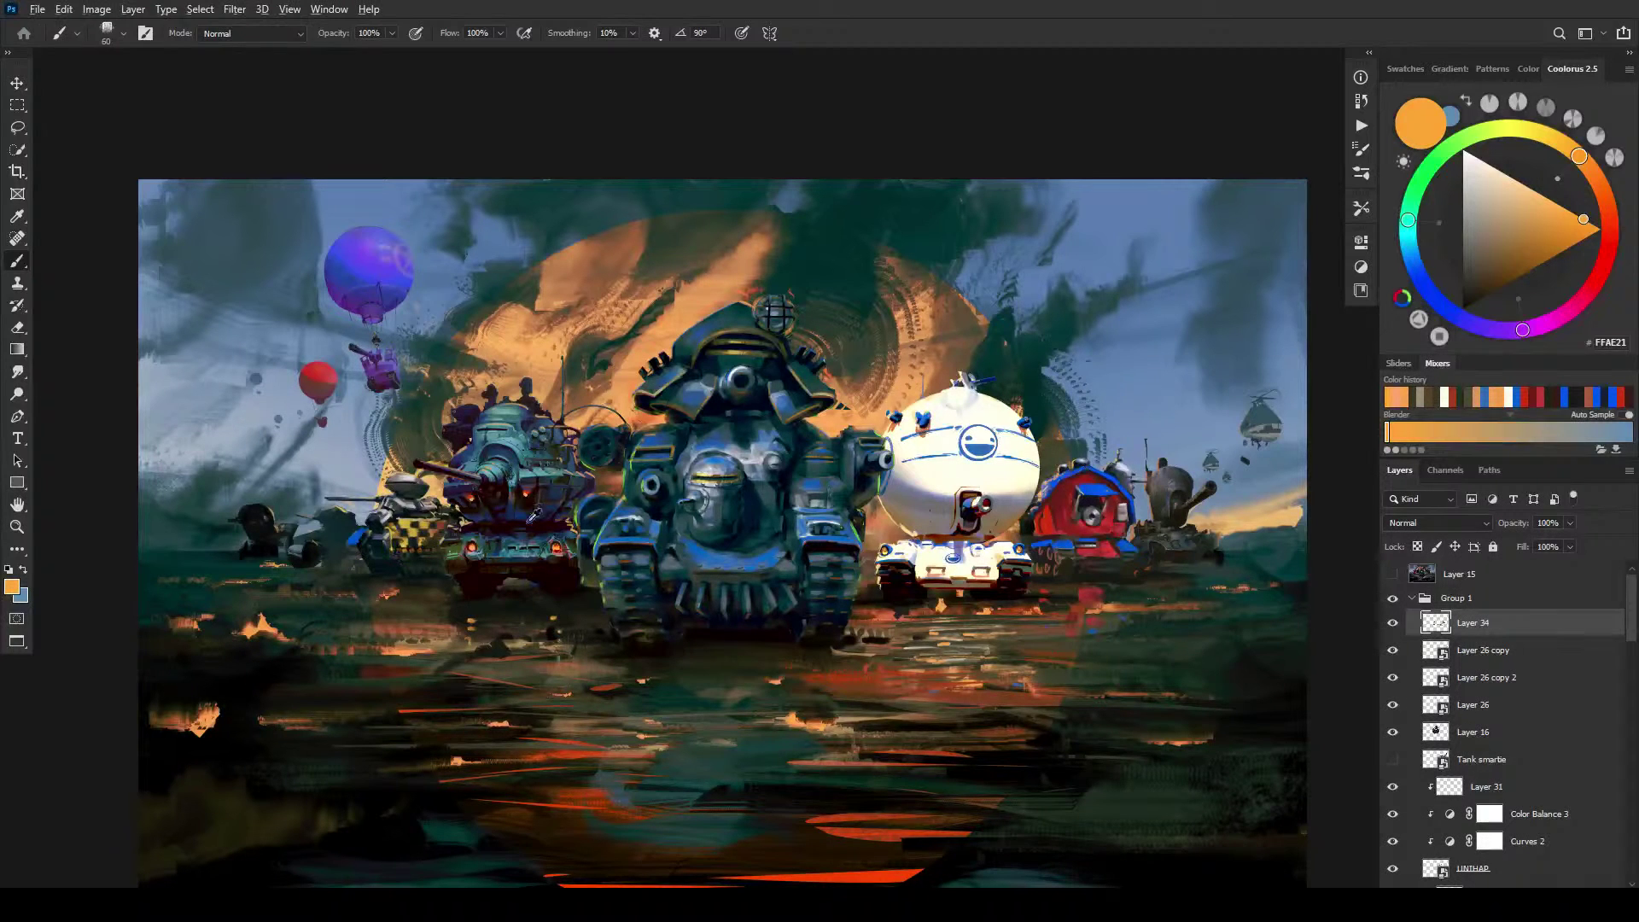
alt+click(529, 492)
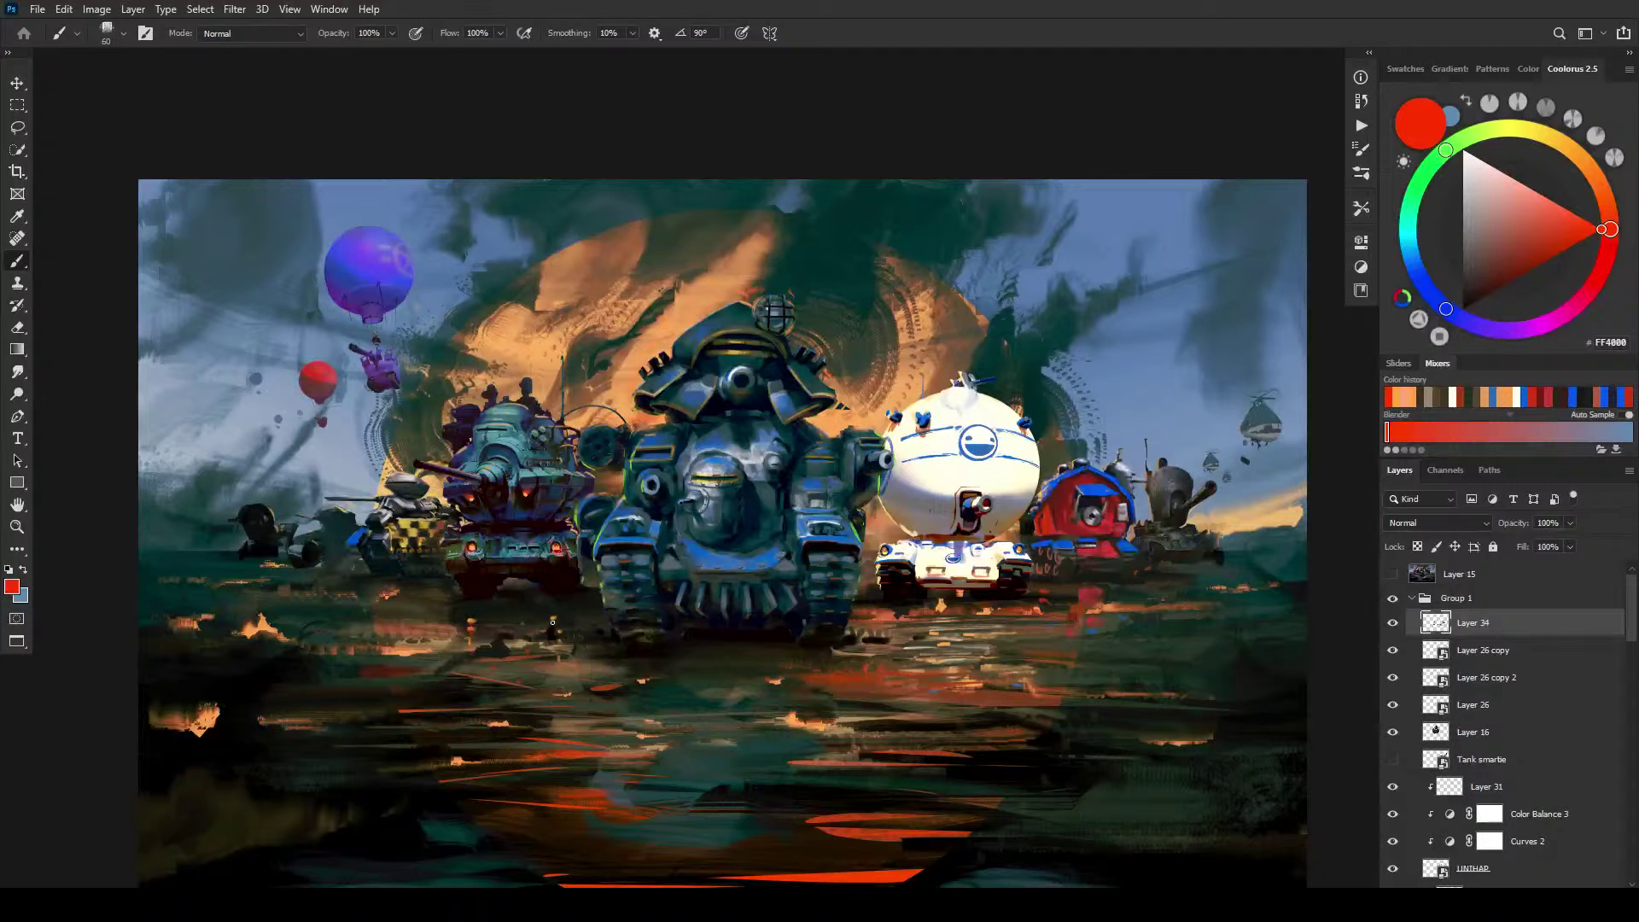
drag(552, 622, 560, 624)
Step: Sample yellow from the checkered tank for its ground reflection and reduce the brush size to 50
alt+click(410, 521)
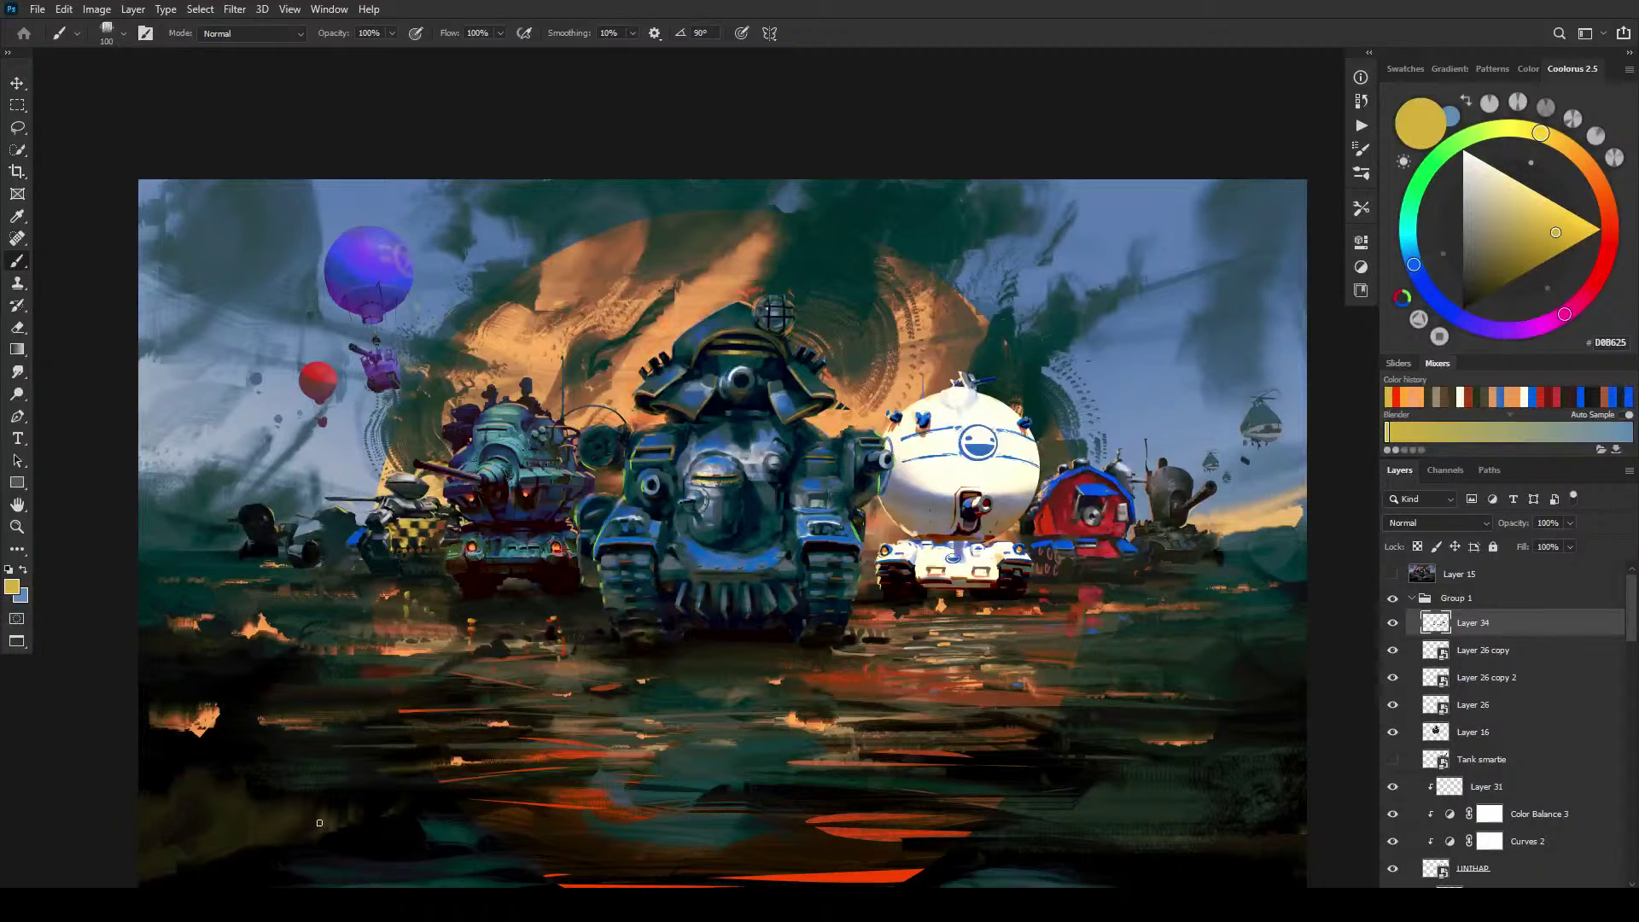
key(bracketleft)
key(bracketleft)
key(bracketleft)
key(bracketleft)
key(bracketleft)
Step: Paint blue and crimson reflection strokes on the ground beneath the red tank and sample the near-black shadow there
alt+click(1110, 577)
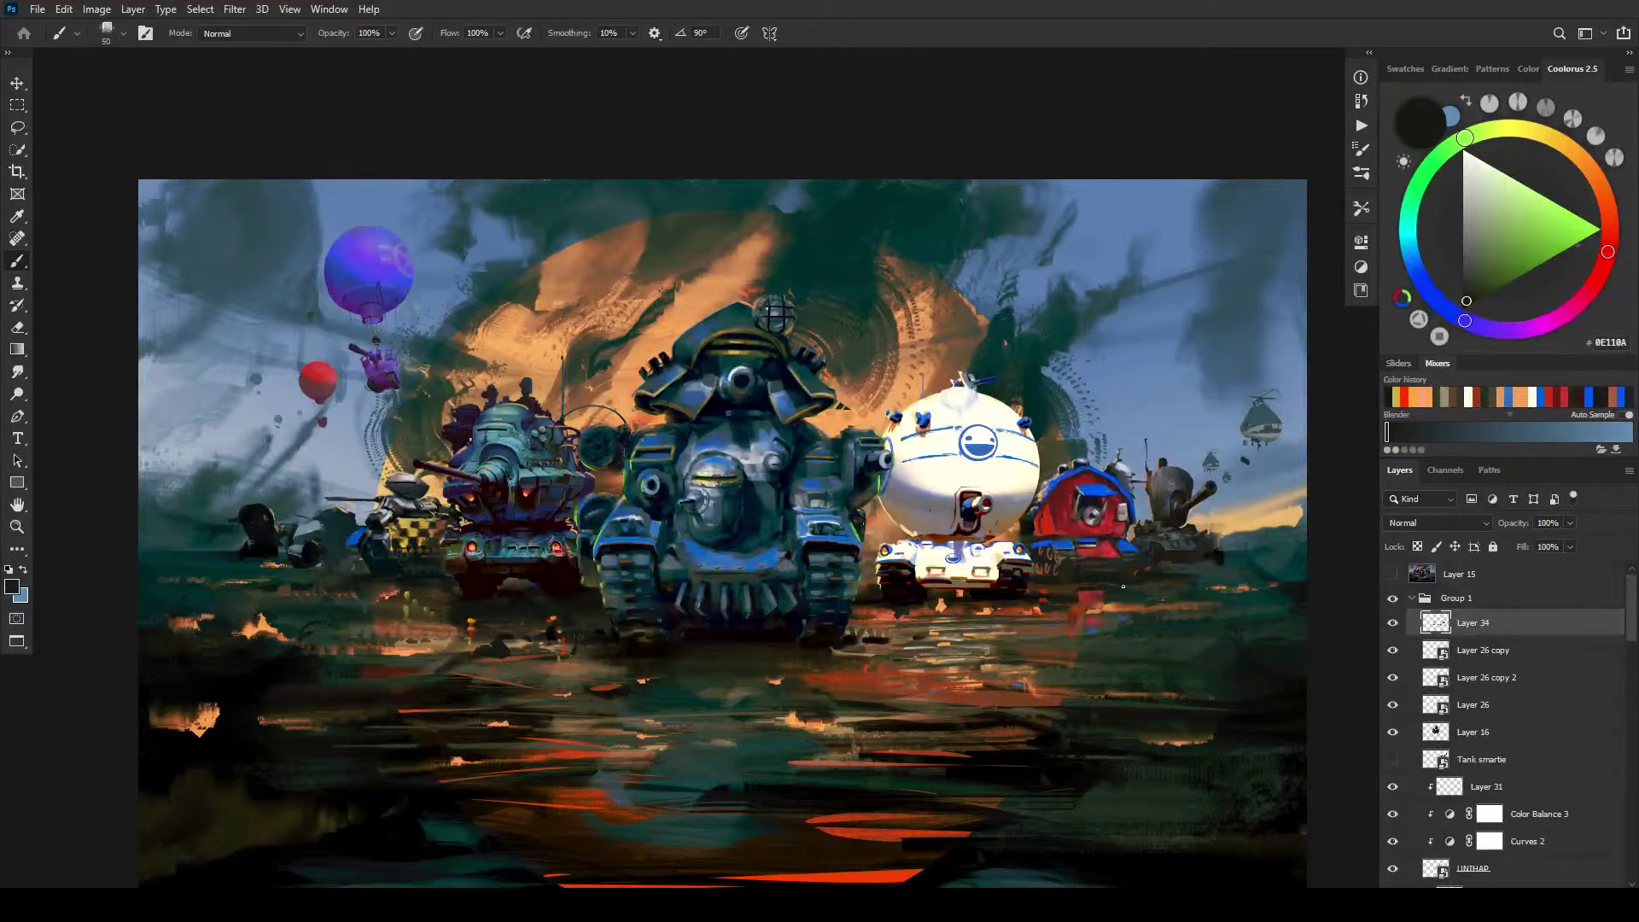
alt+click(1072, 542)
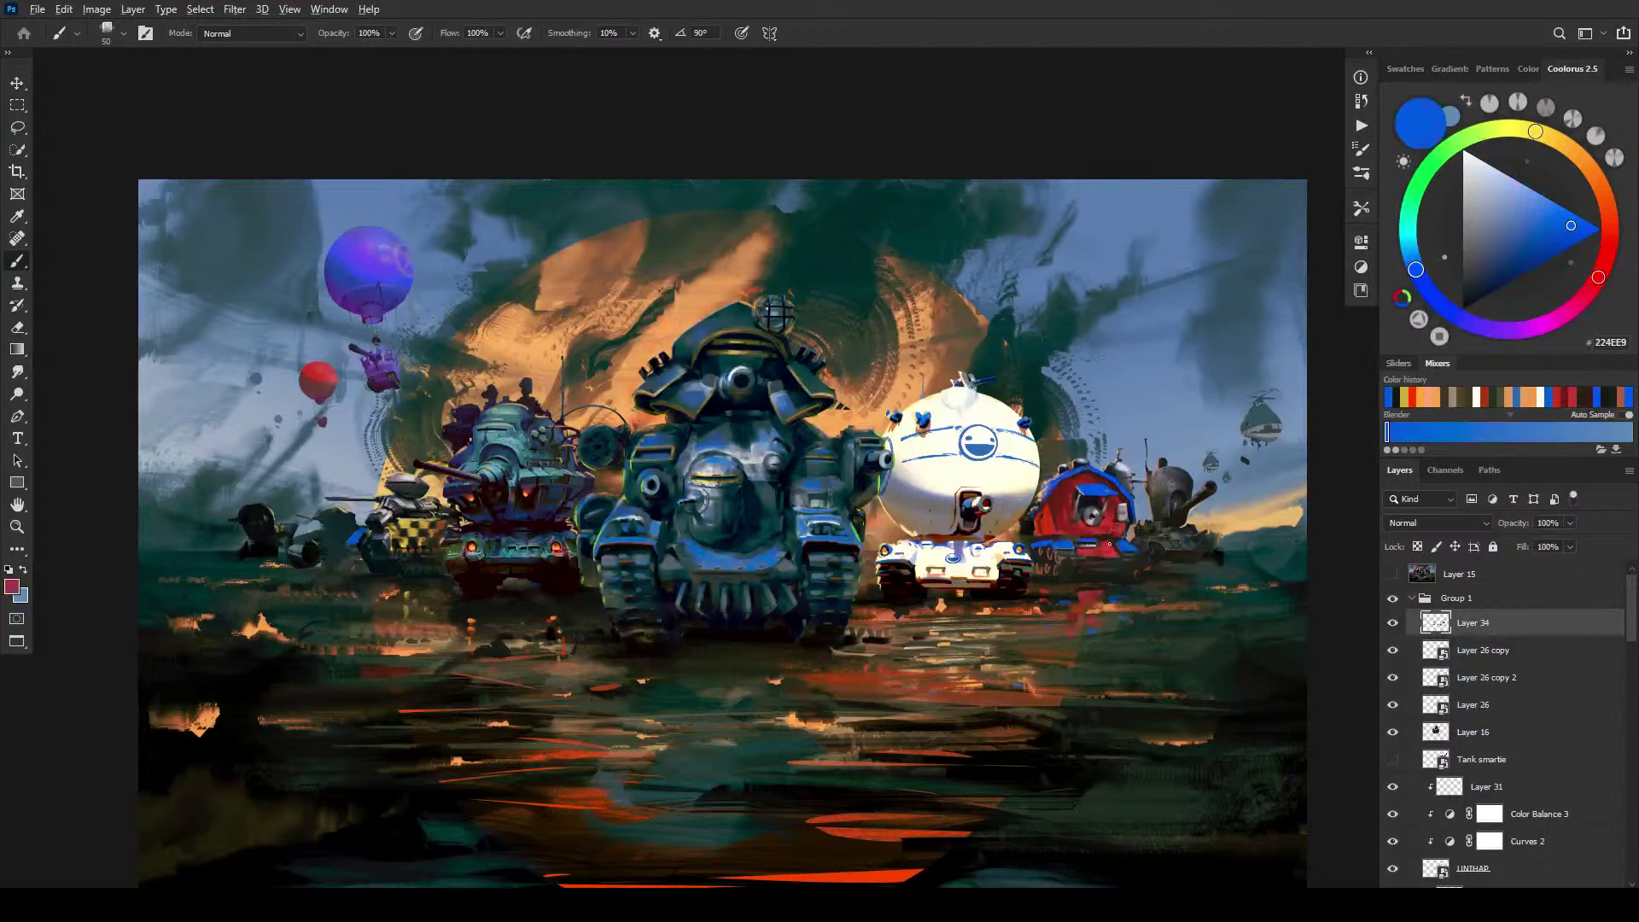
alt+click(1080, 616)
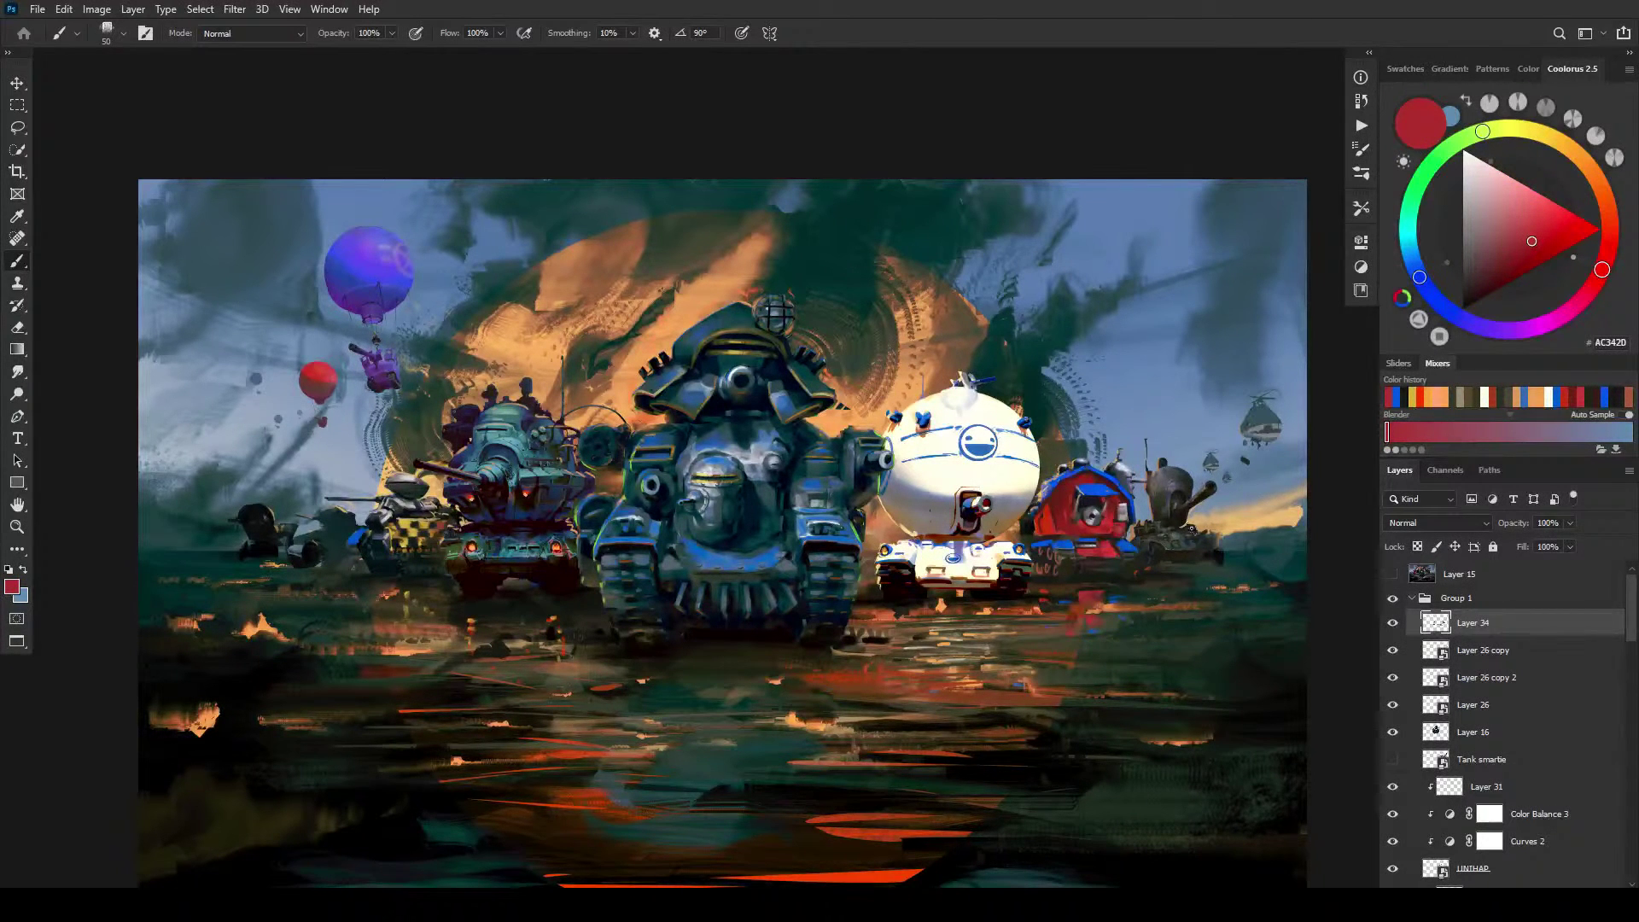
Step: Paint short ground strokes beneath the rightmost grey tank in sampled dark brown, dull orange and dark teal
alt+click(1195, 547)
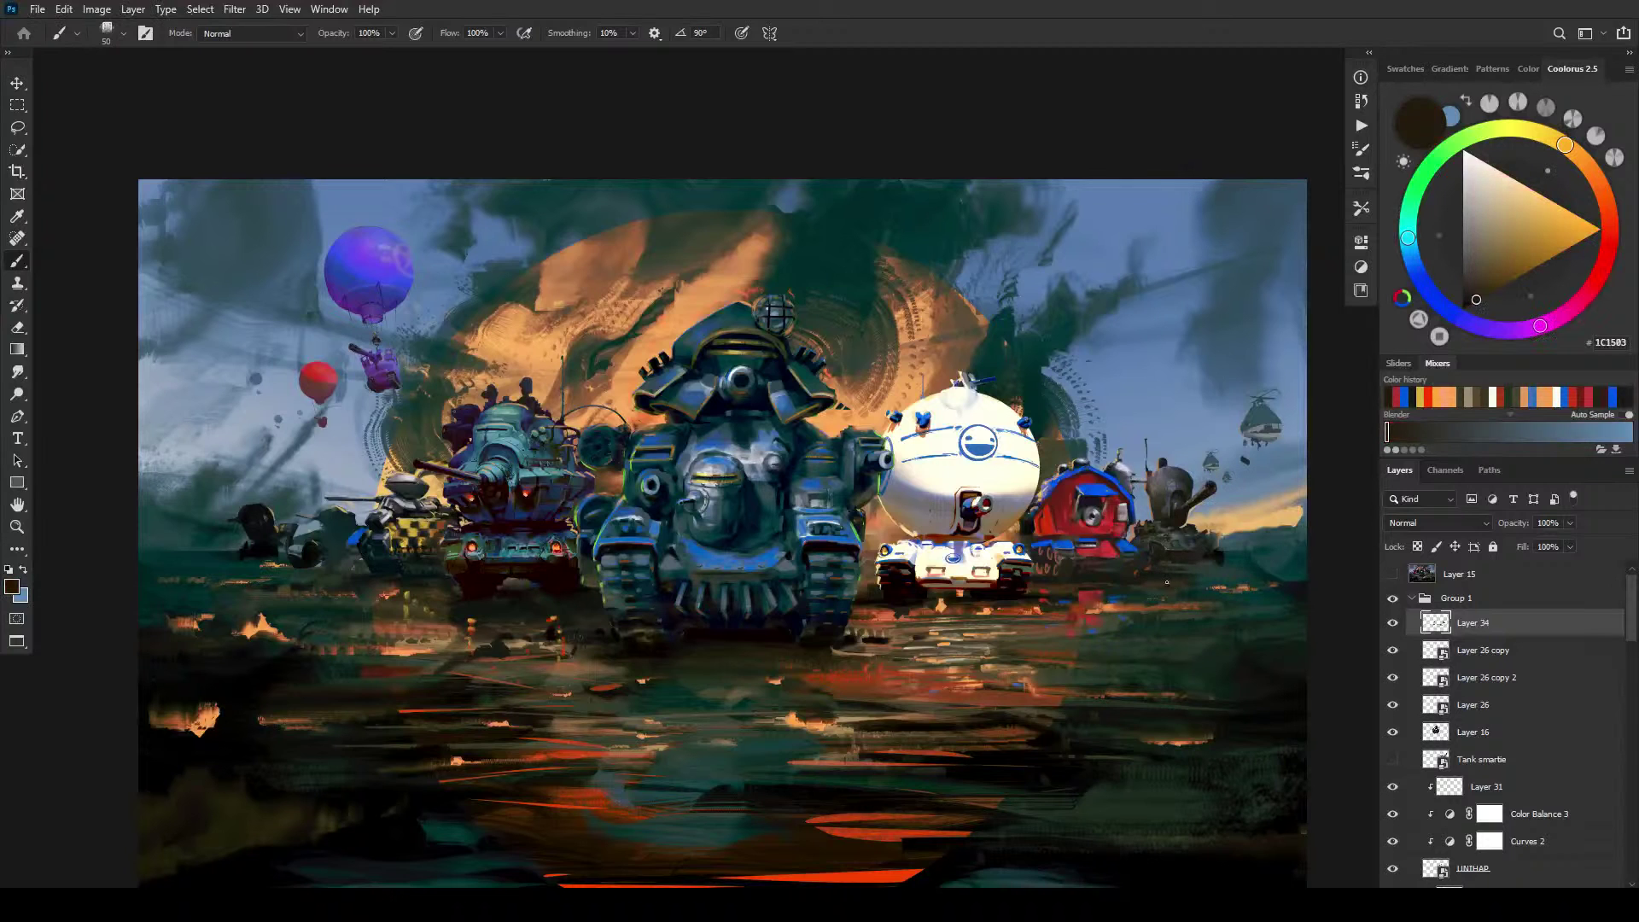
mouse_move(1166, 595)
mouse_down()
mouse_move(1254, 598)
mouse_move(1226, 545)
mouse_move(1156, 589)
mouse_move(1219, 578)
mouse_move(1142, 596)
mouse_move(1198, 597)
mouse_up()
alt+click(1155, 589)
drag(1198, 597, 1231, 601)
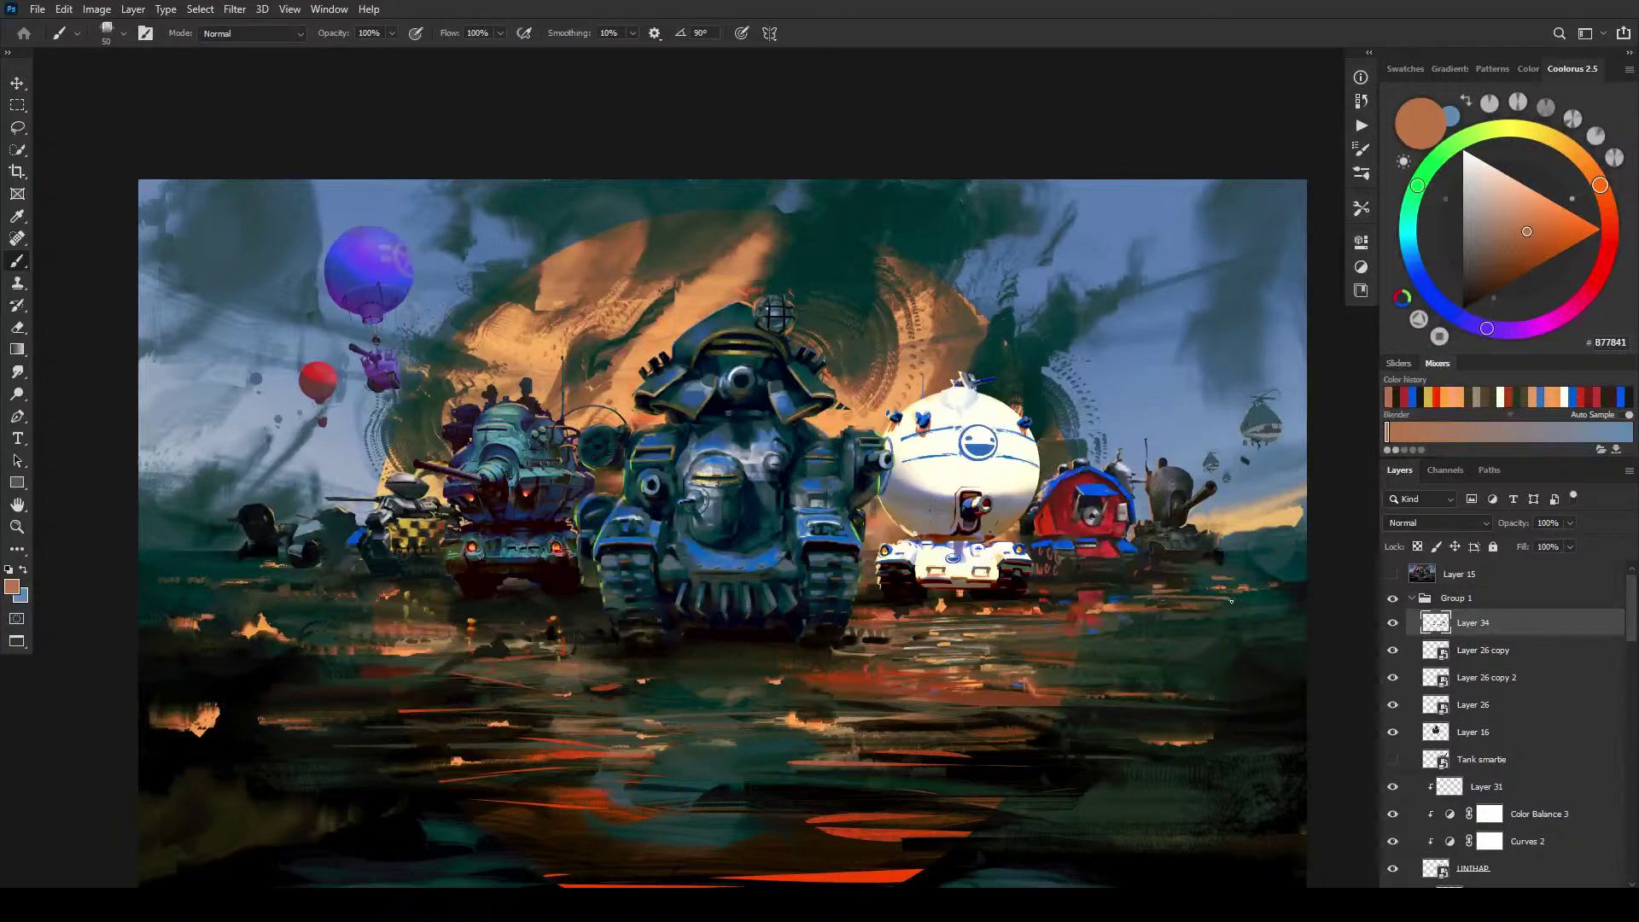
alt+click(1163, 570)
alt+click(1157, 584)
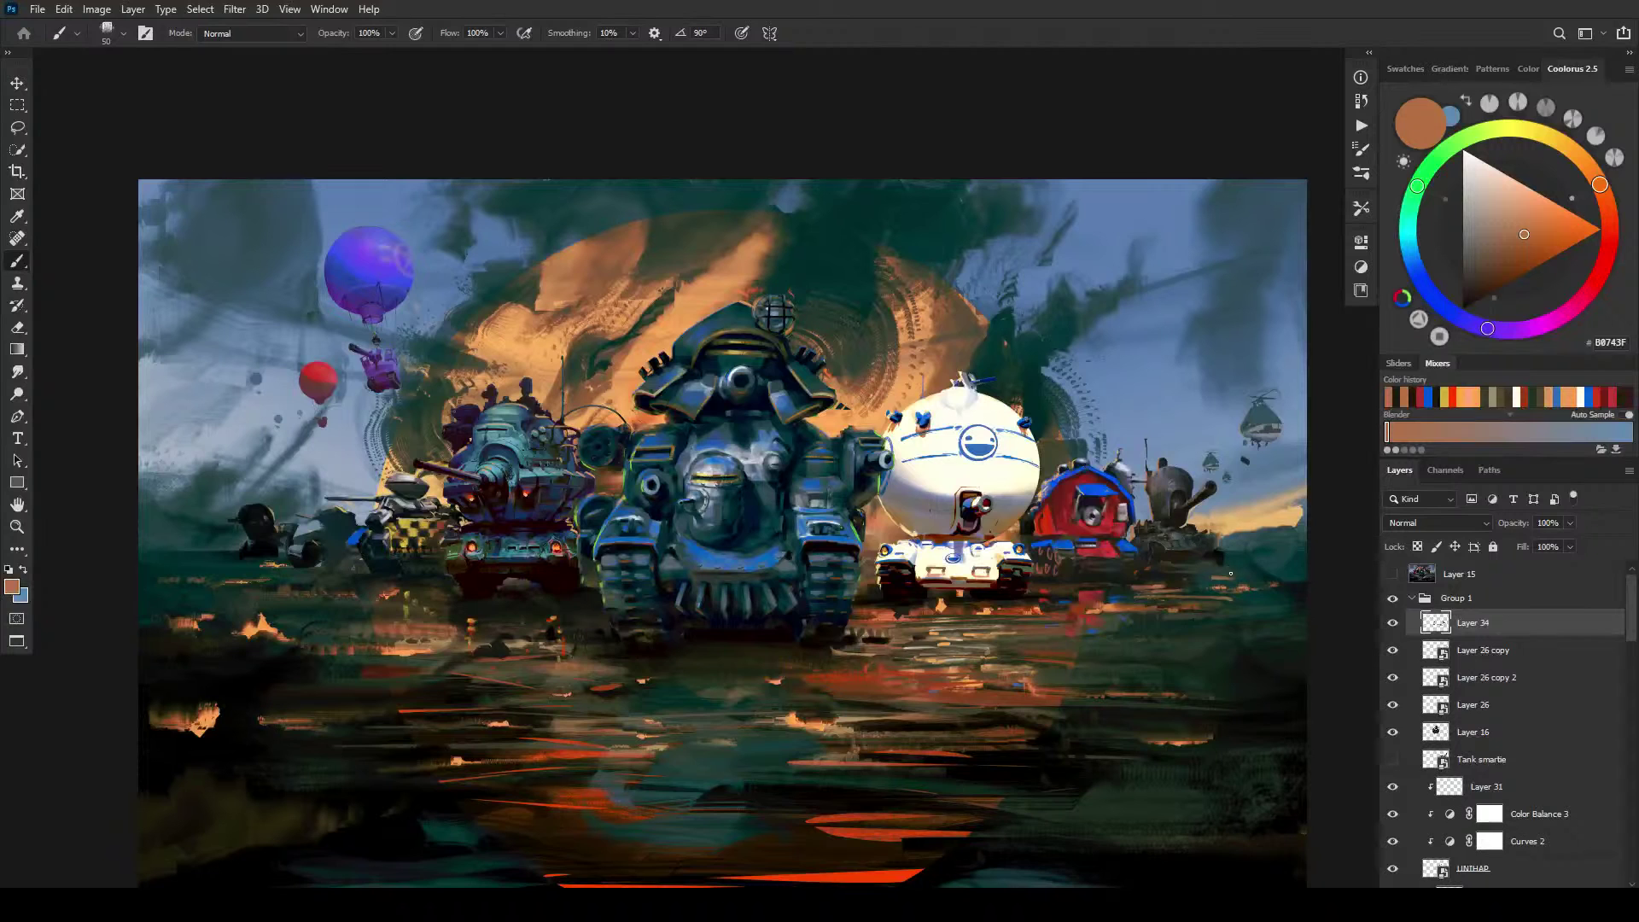
alt+click(1173, 583)
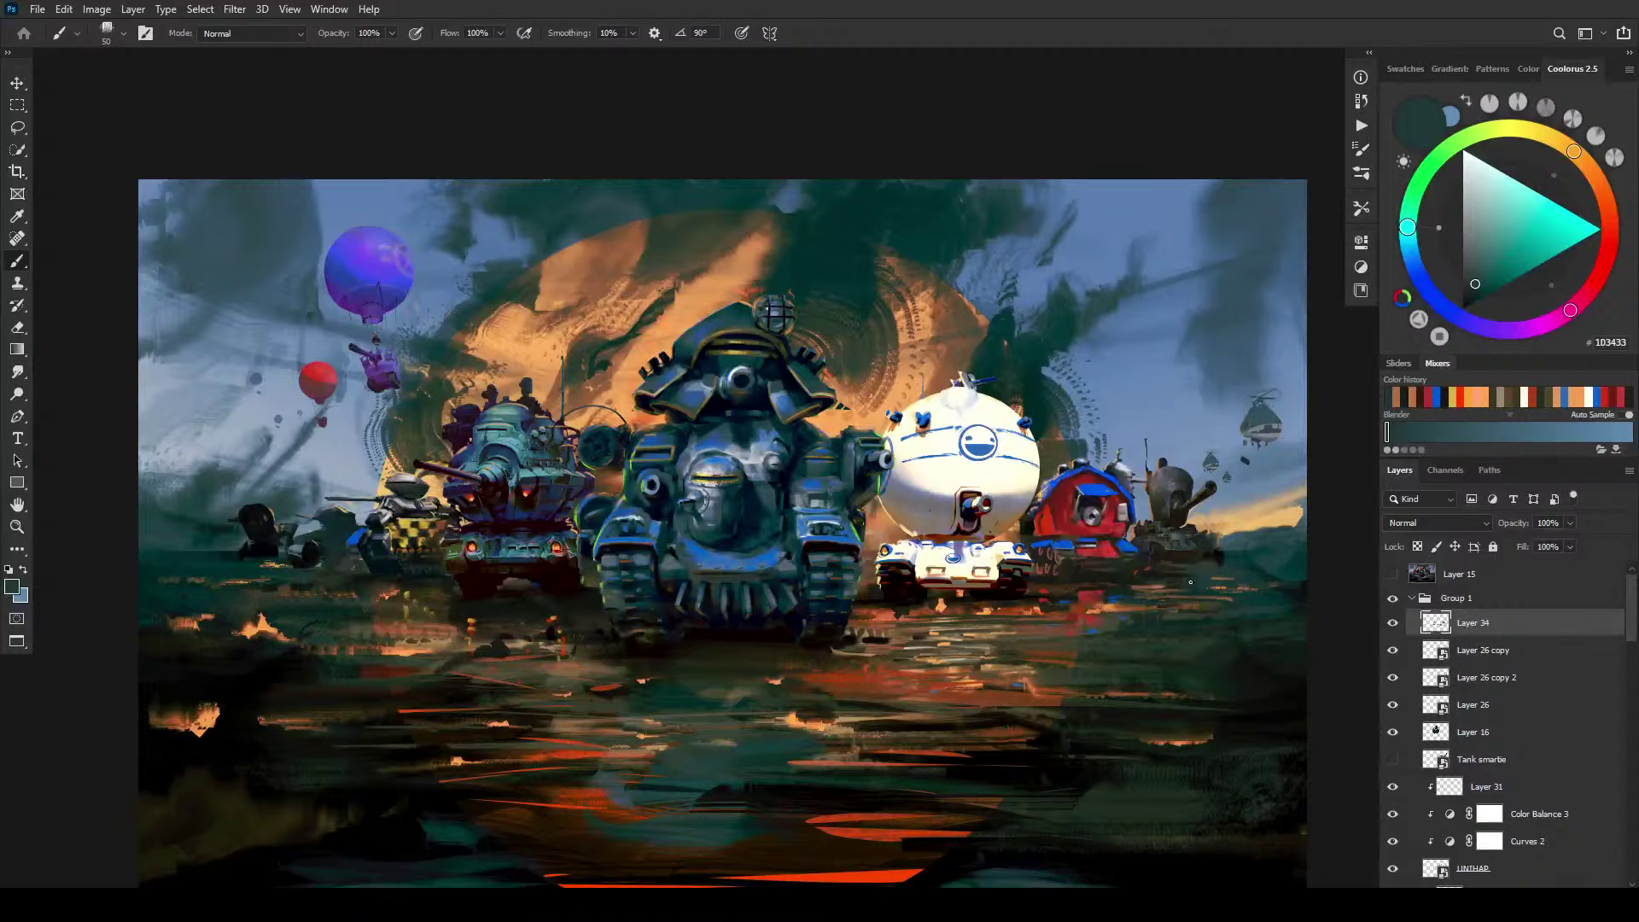
drag(1163, 586, 1132, 587)
Step: Touch up the central tank with sampled sky blue and near-black using a size 35 brush
alt+click(1071, 362)
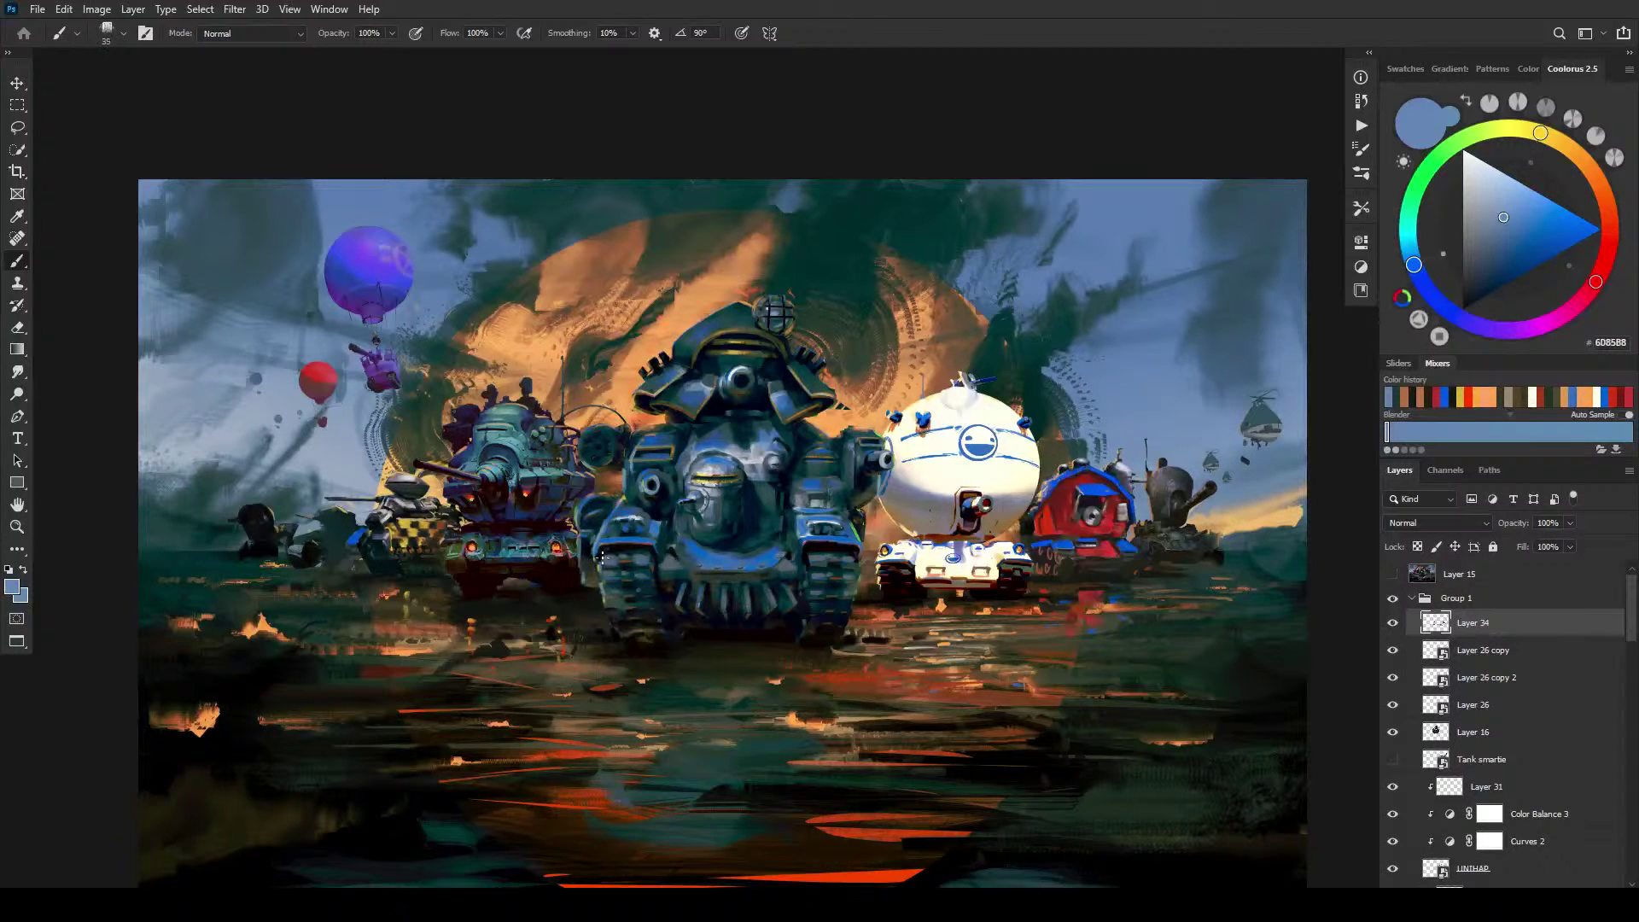
key(bracketleft)
alt+click(632, 577)
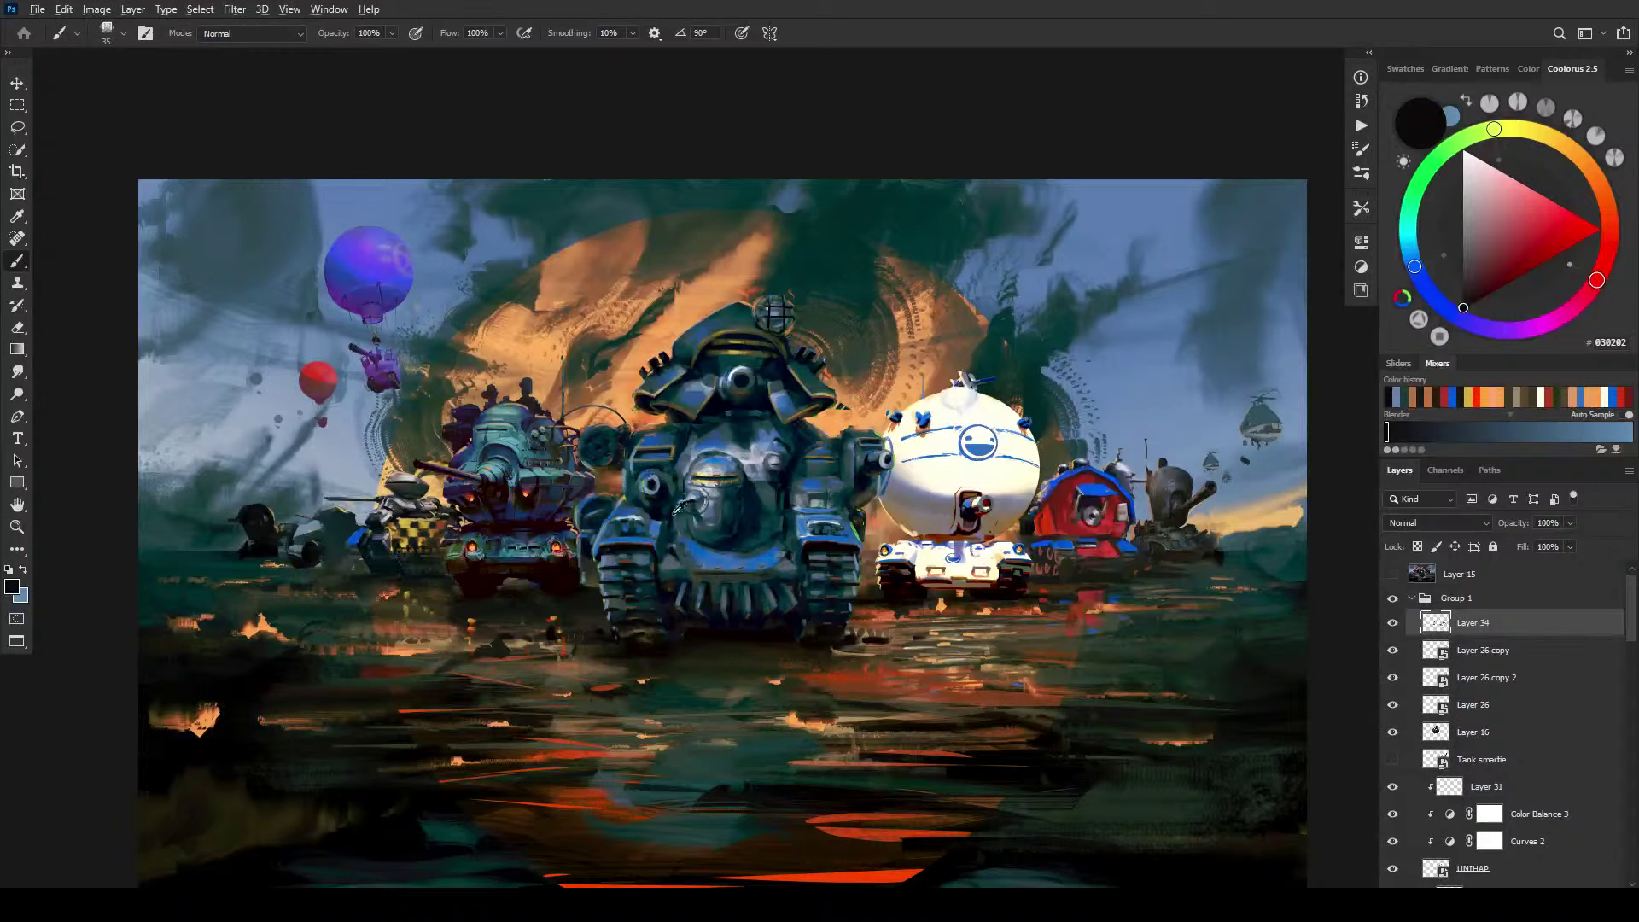
Step: Shade the central tank's hull with sampled dark blue and adjust the brush size to 175
alt+click(672, 527)
key(bracketright)
key(bracketright)
key(bracketright)
key(bracketright)
key(bracketright)
key(bracketright)
key(bracketright)
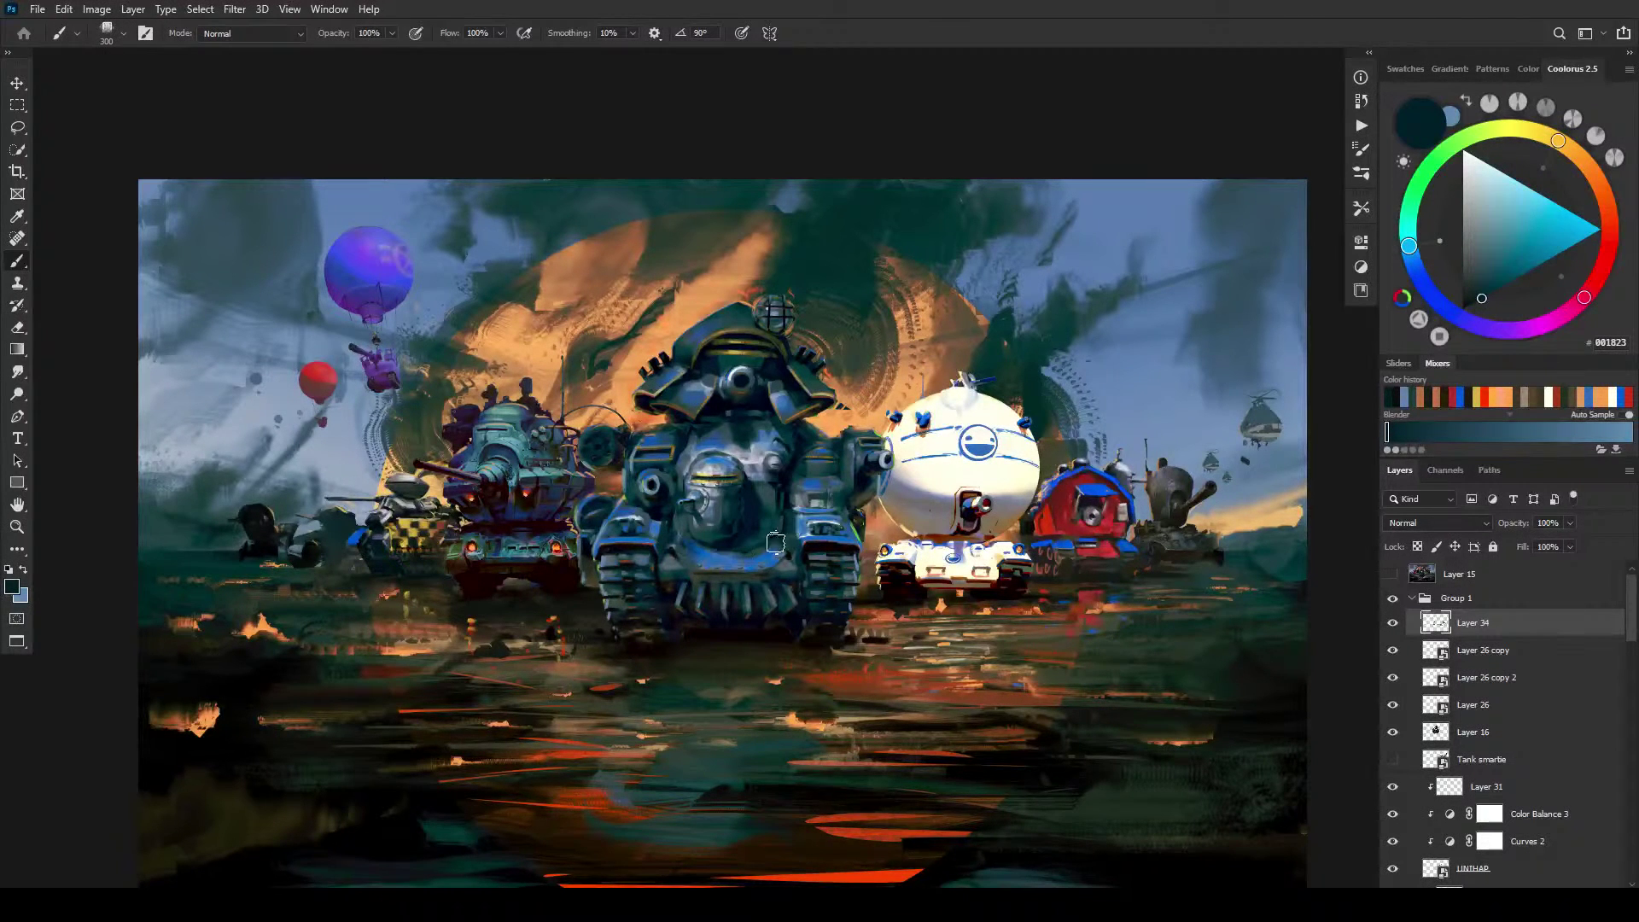
key(bracketleft)
key(bracketleft)
key(bracketleft)
key(bracketleft)
key(bracketleft)
key(bracketleft)
key(bracketleft)
key(bracketleft)
key(bracketleft)
key(bracketright)
key(bracketright)
key(bracketright)
key(bracketright)
key(bracketright)
key(bracketright)
Step: Repaint the central tank's left fender with sampled blues and pale blue-grey, reducing the brush size to 80 for the finer strokes
alt+click(643, 515)
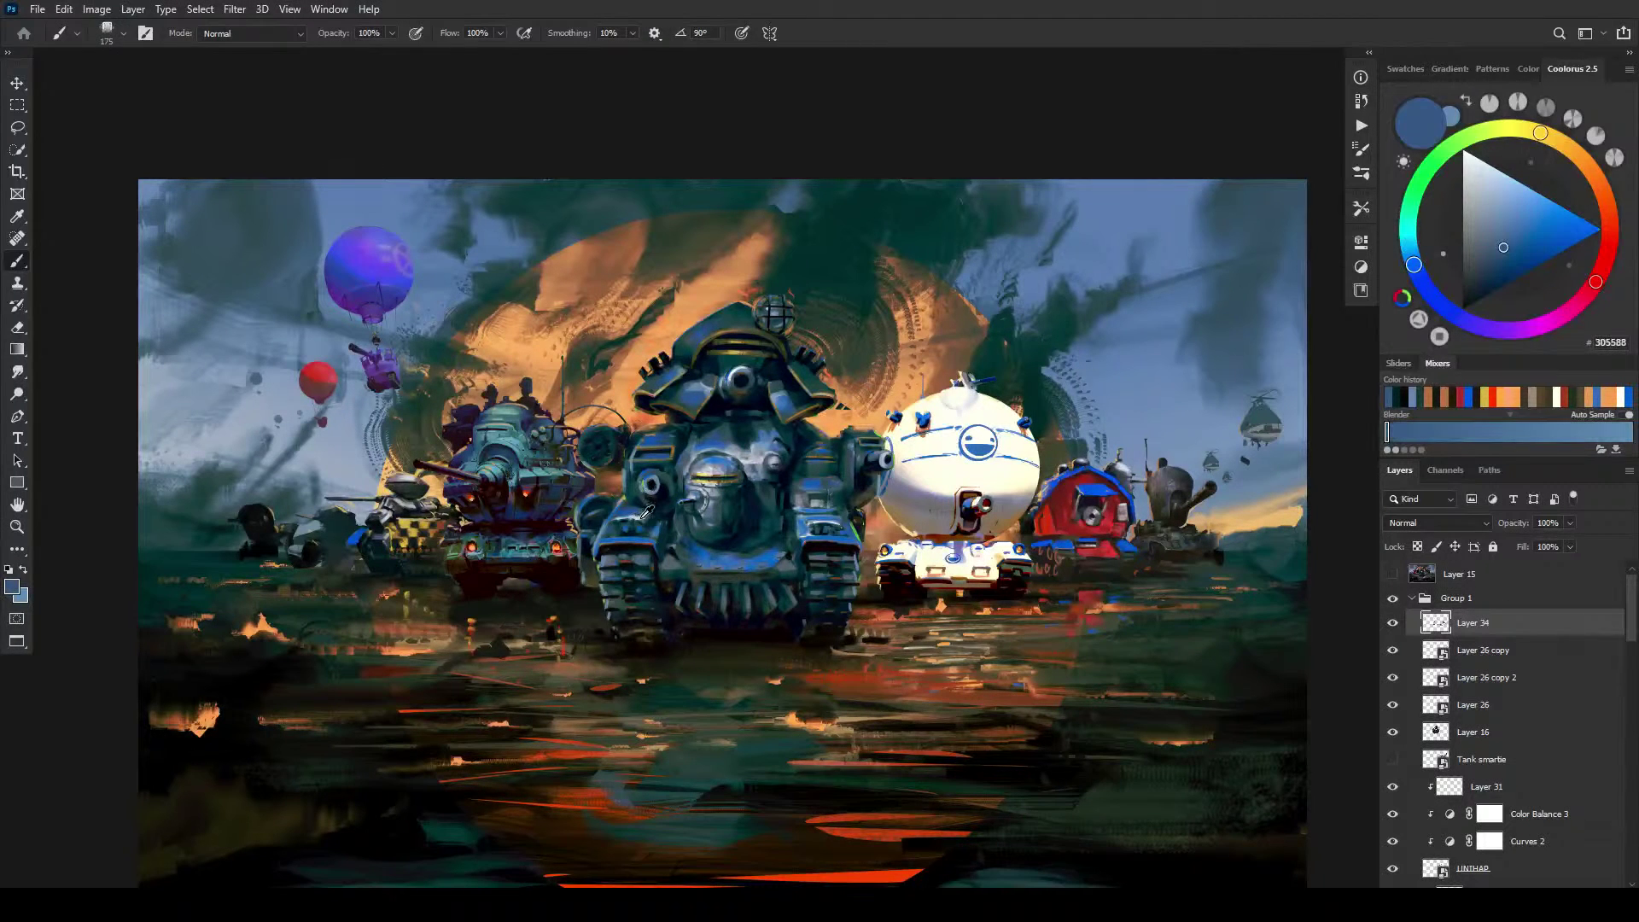
alt+click(646, 513)
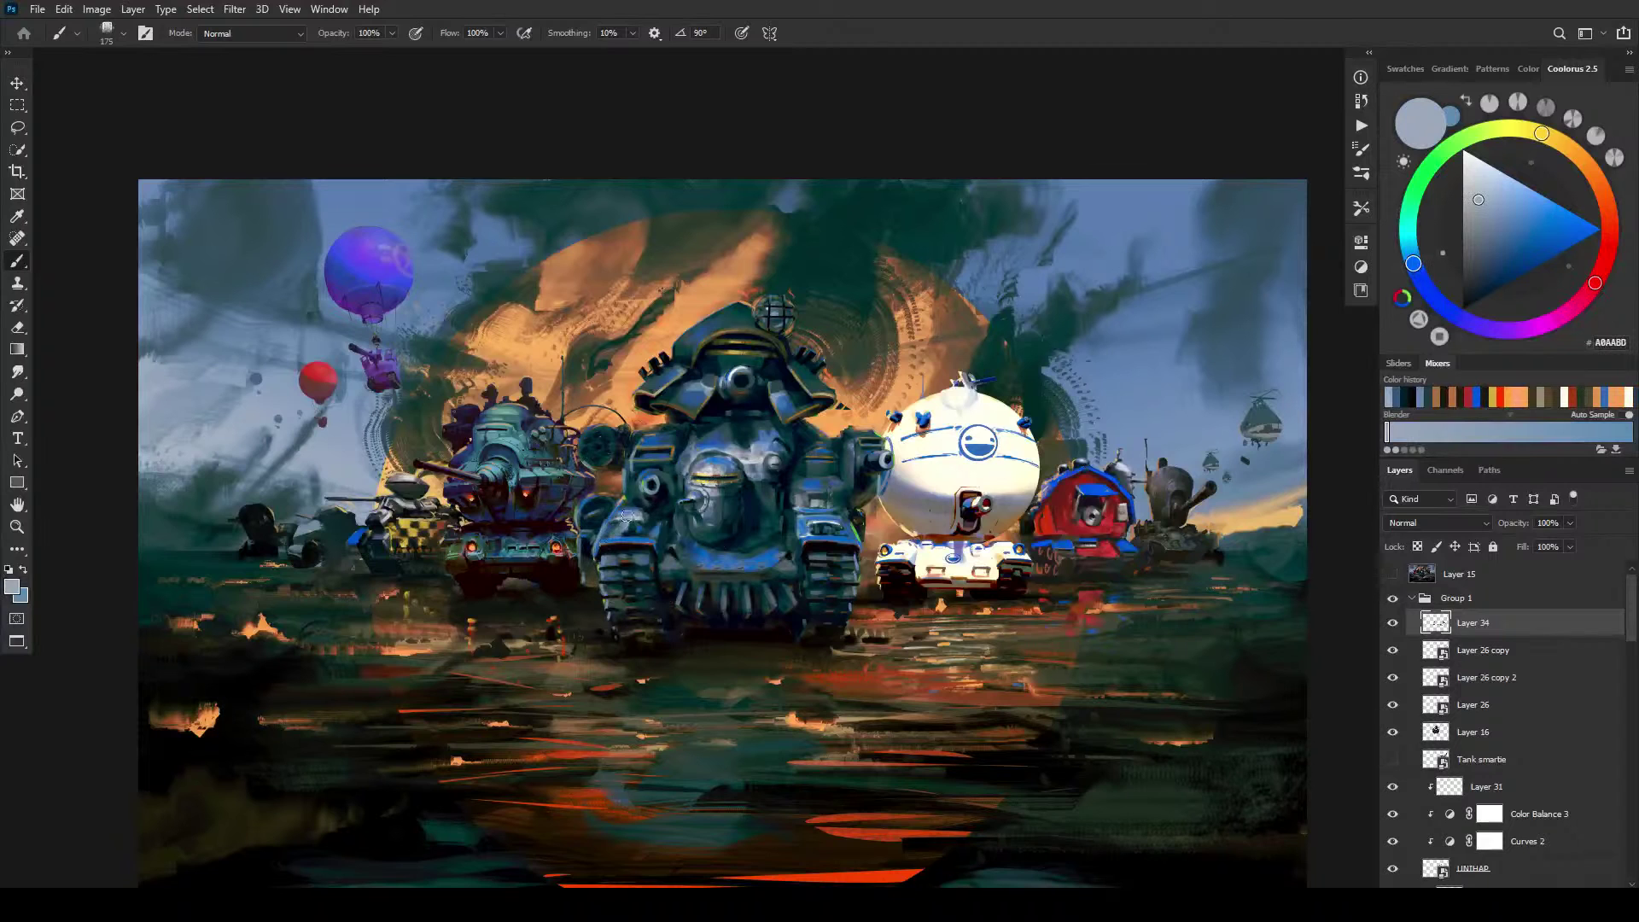
alt+click(626, 514)
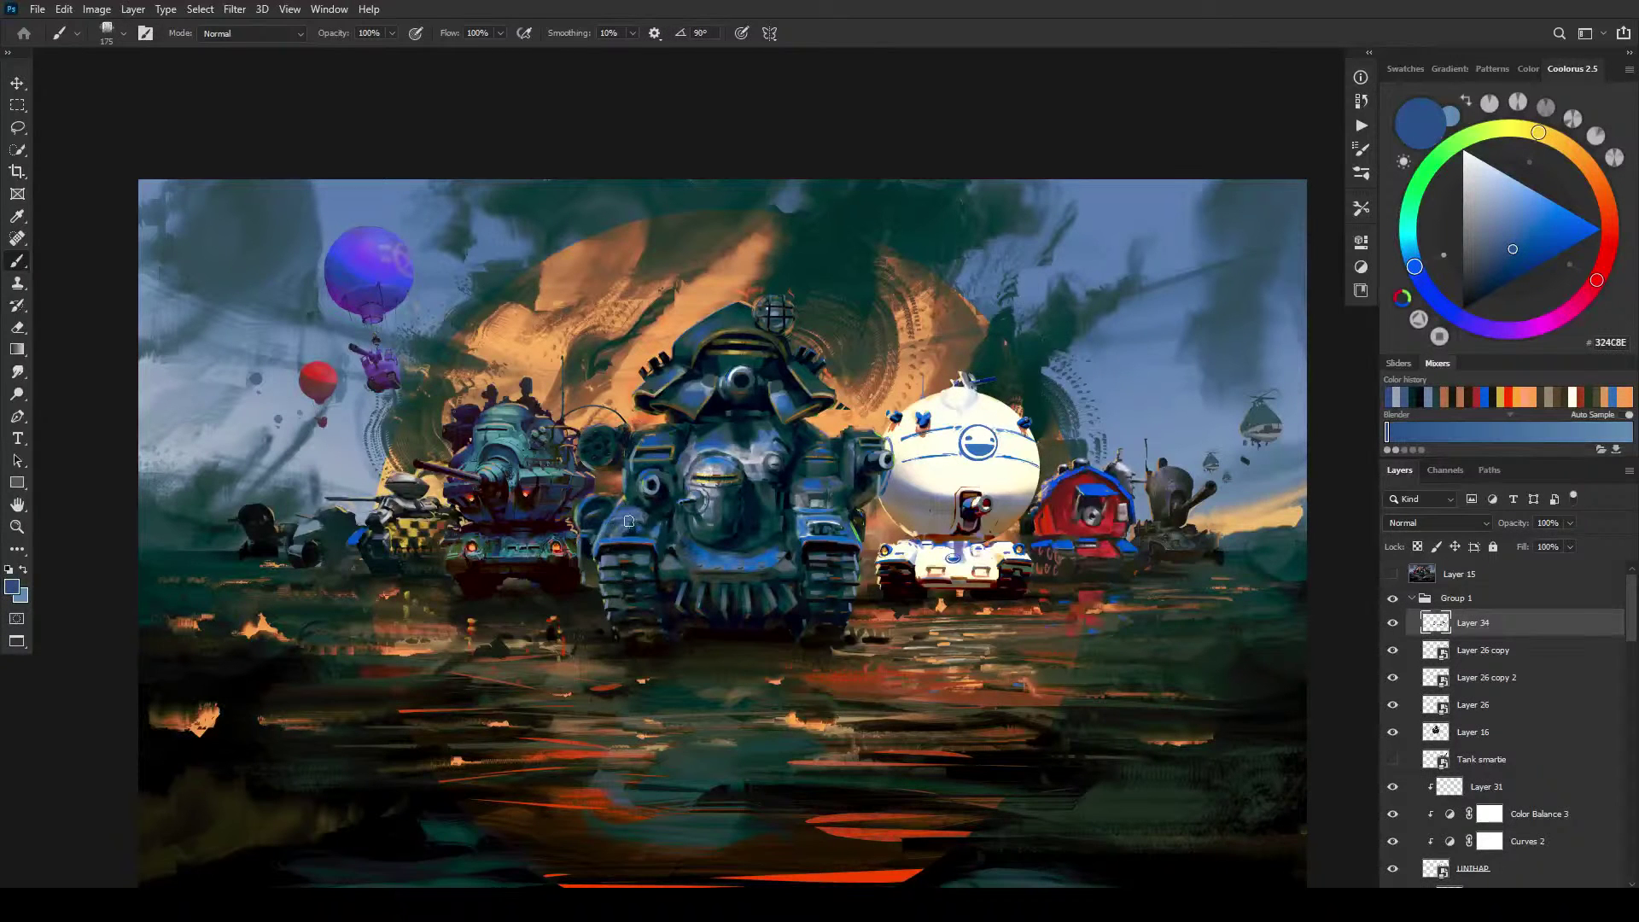
alt+click(628, 519)
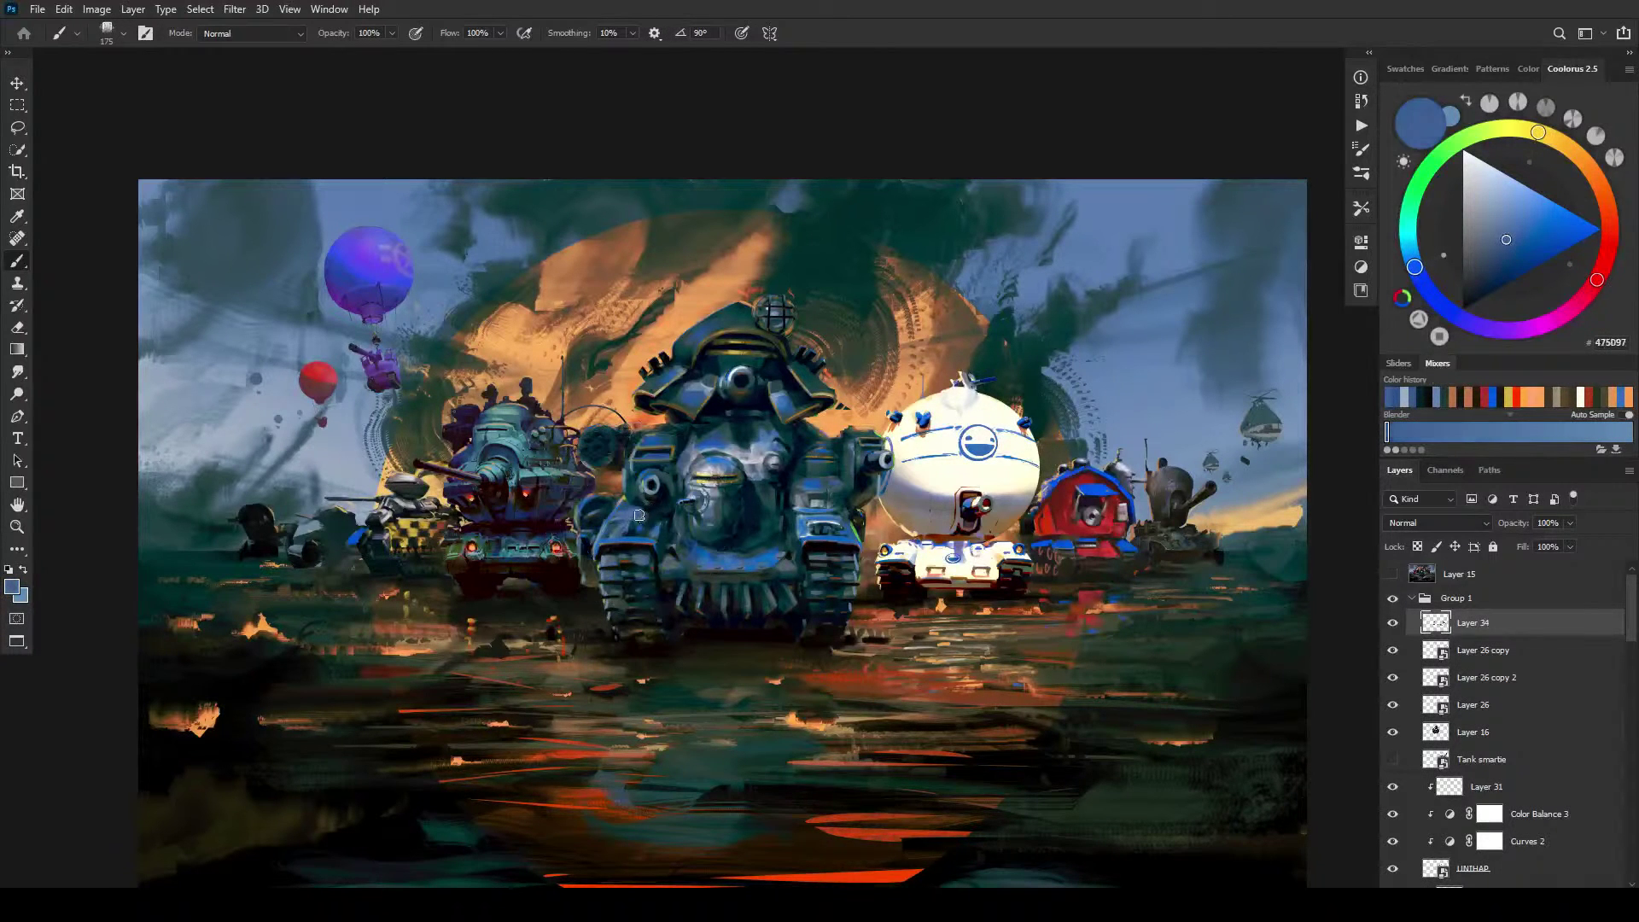
key(bracketleft)
key(bracketleft)
key(bracketleft)
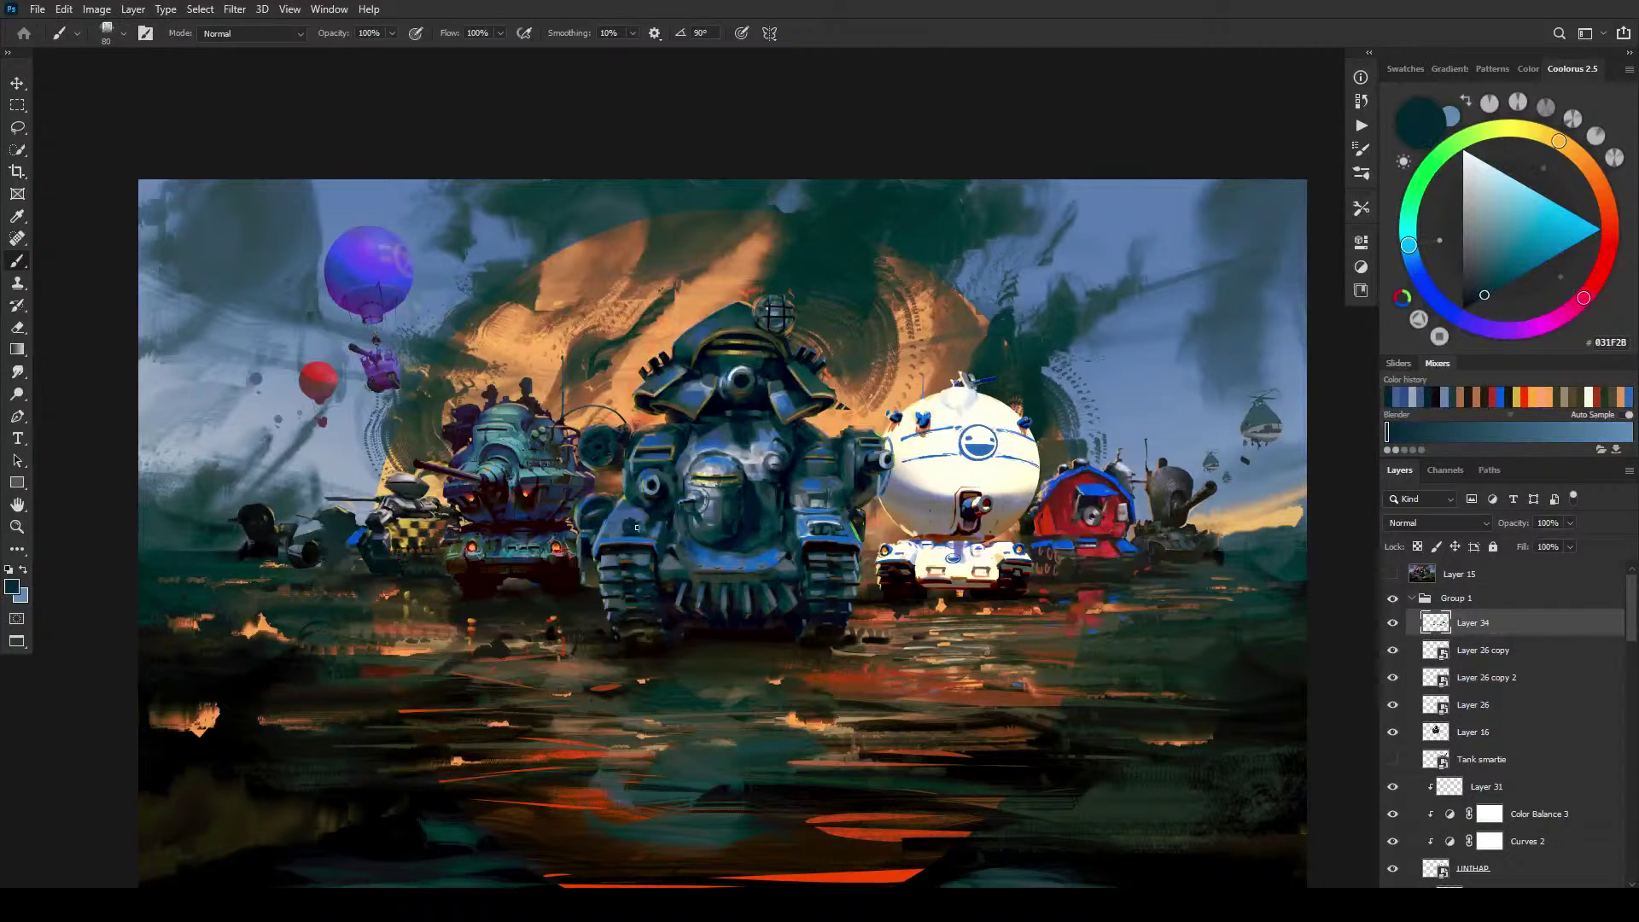
alt+click(649, 514)
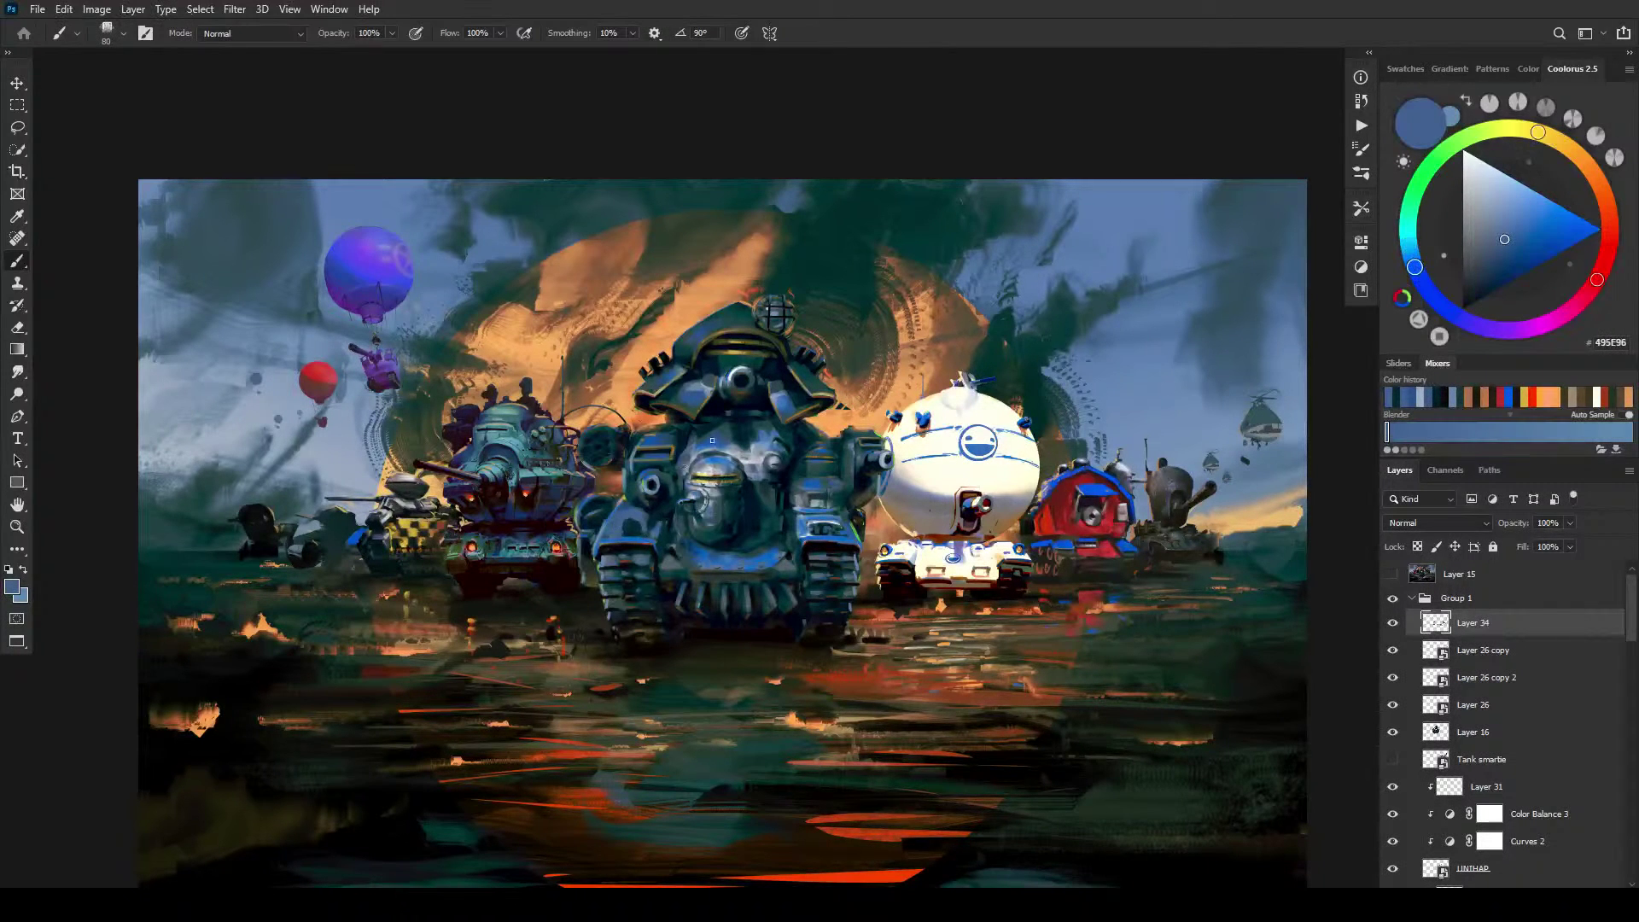
Step: Refine the central tank's right fender with a size 70 brush in sampled blues and dark navy, and sample grey-green from its rounded front
key(bracketleft)
alt+click(826, 535)
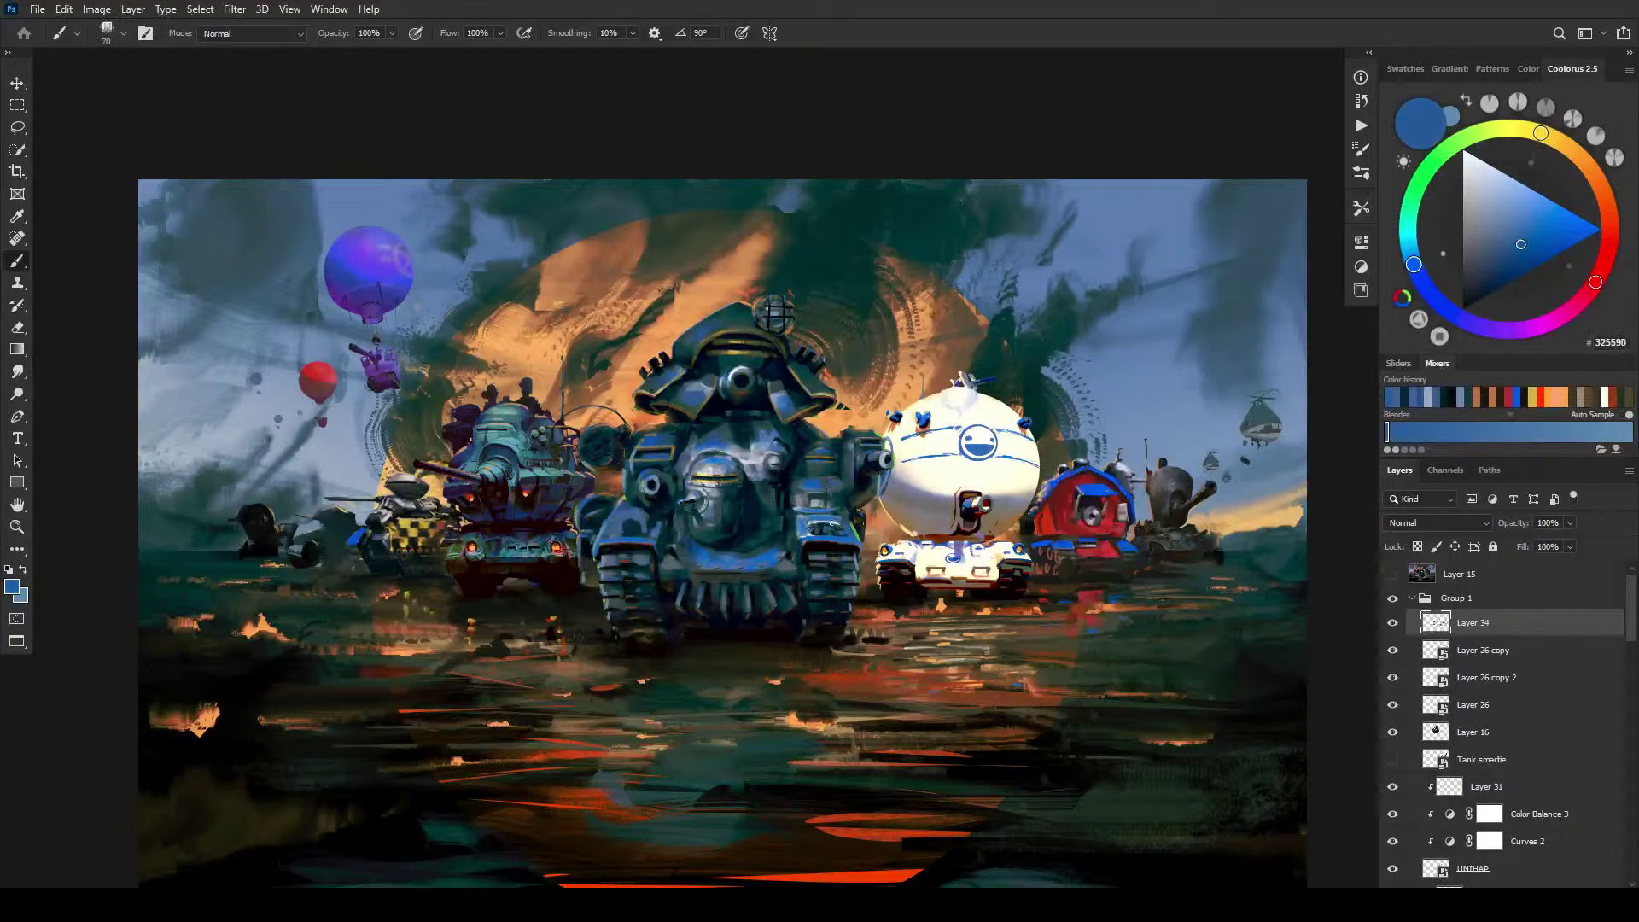
alt+click(837, 526)
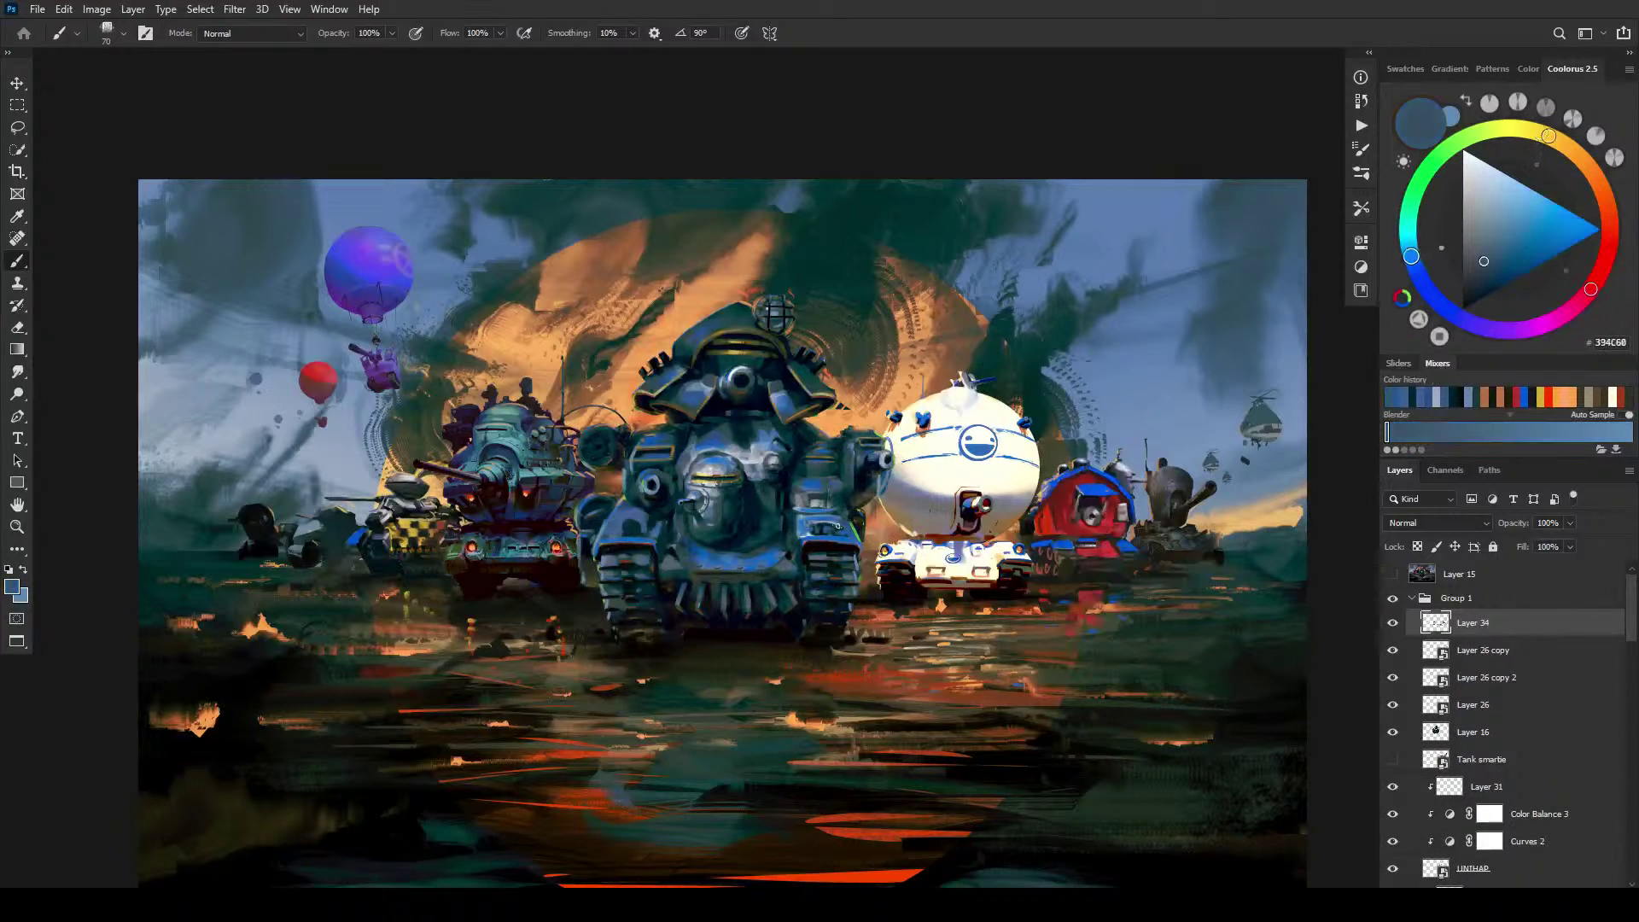
alt+click(826, 530)
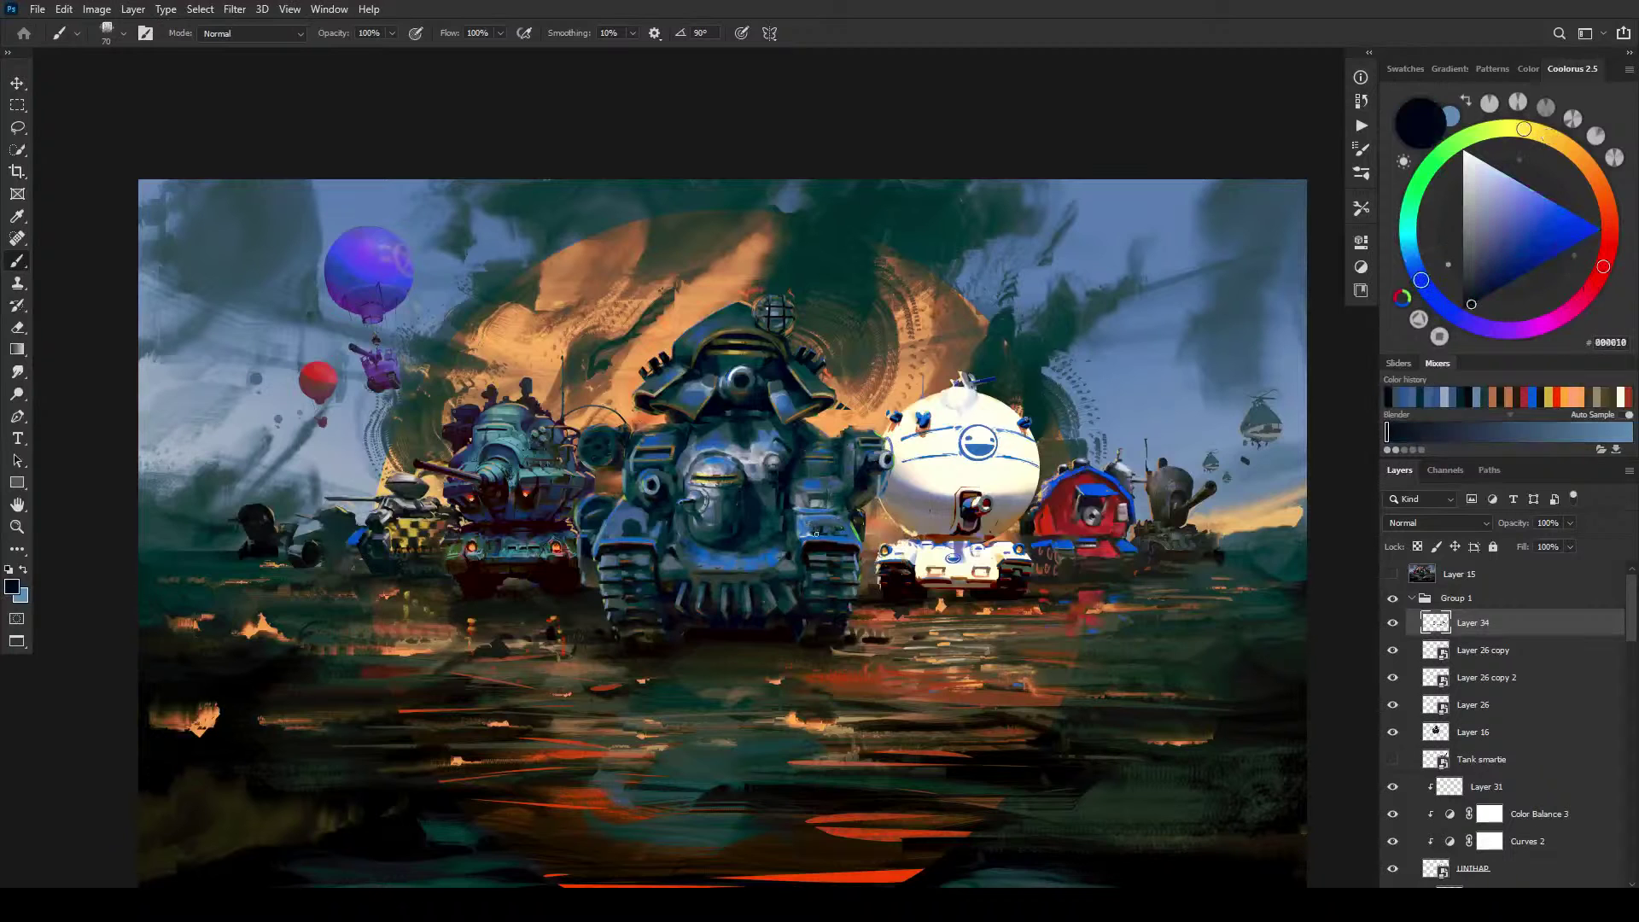
alt+click(849, 528)
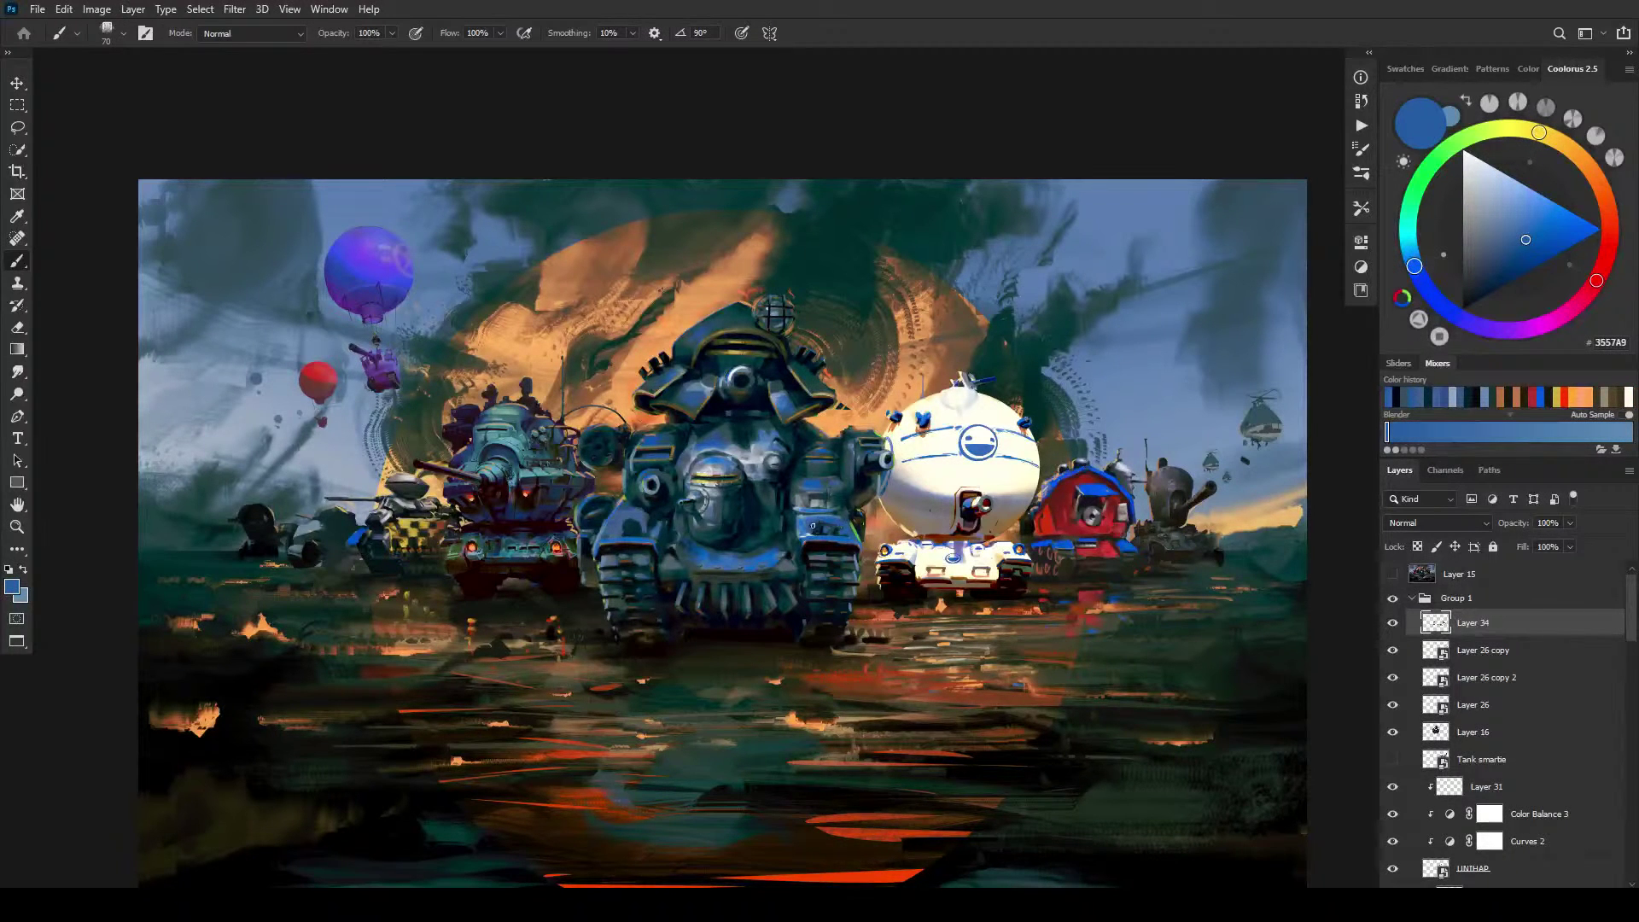
alt+click(815, 528)
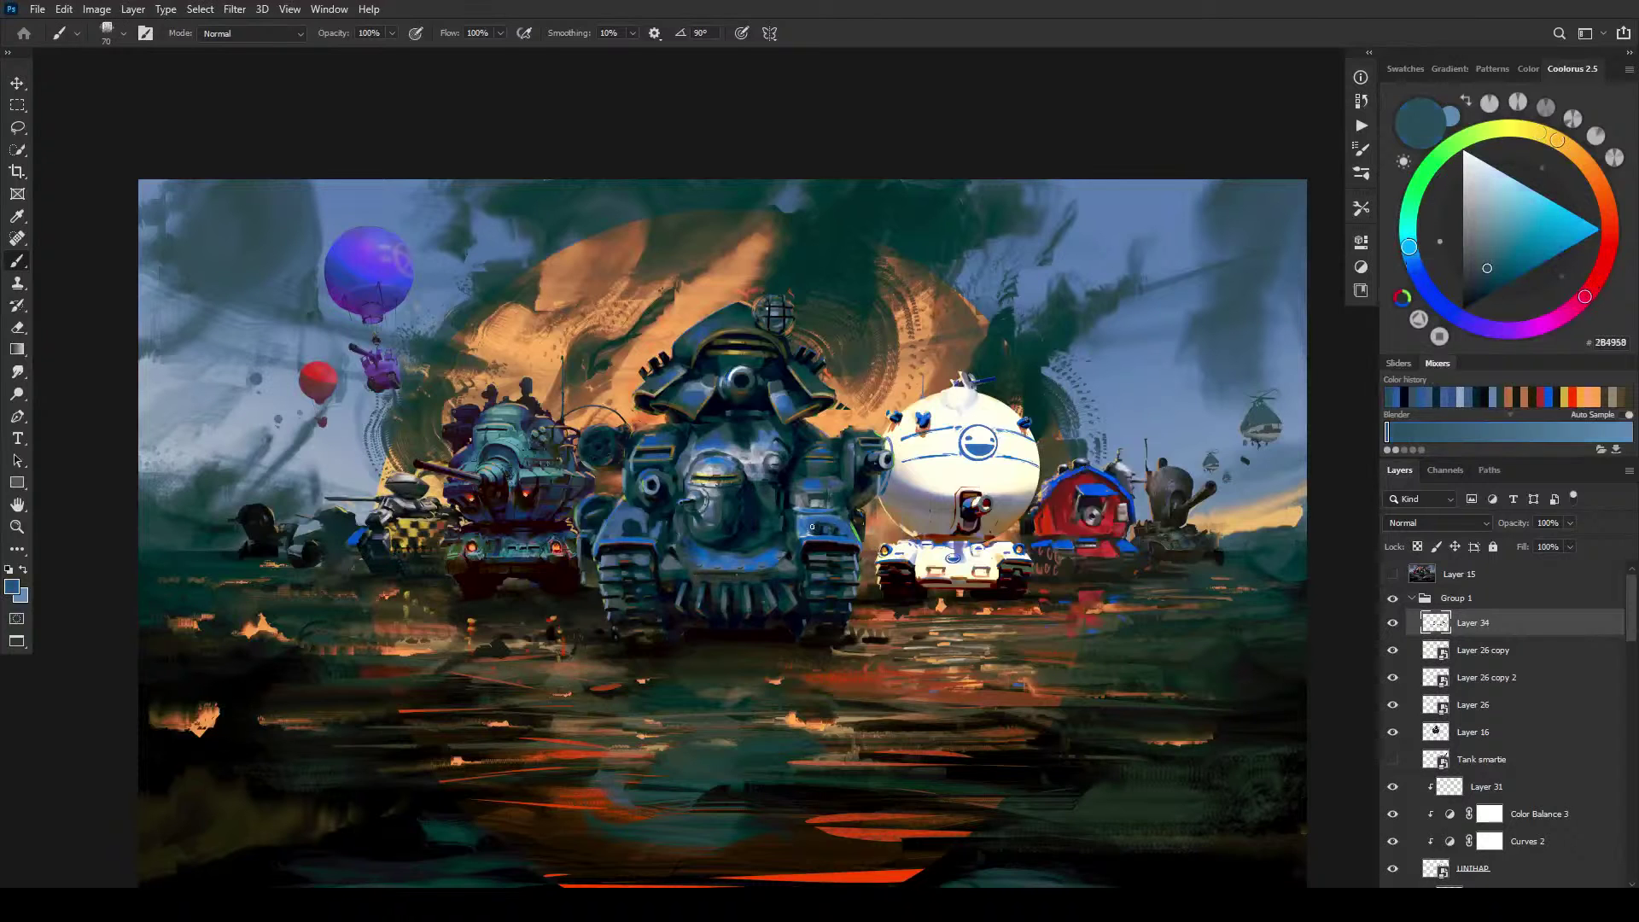
alt+click(822, 528)
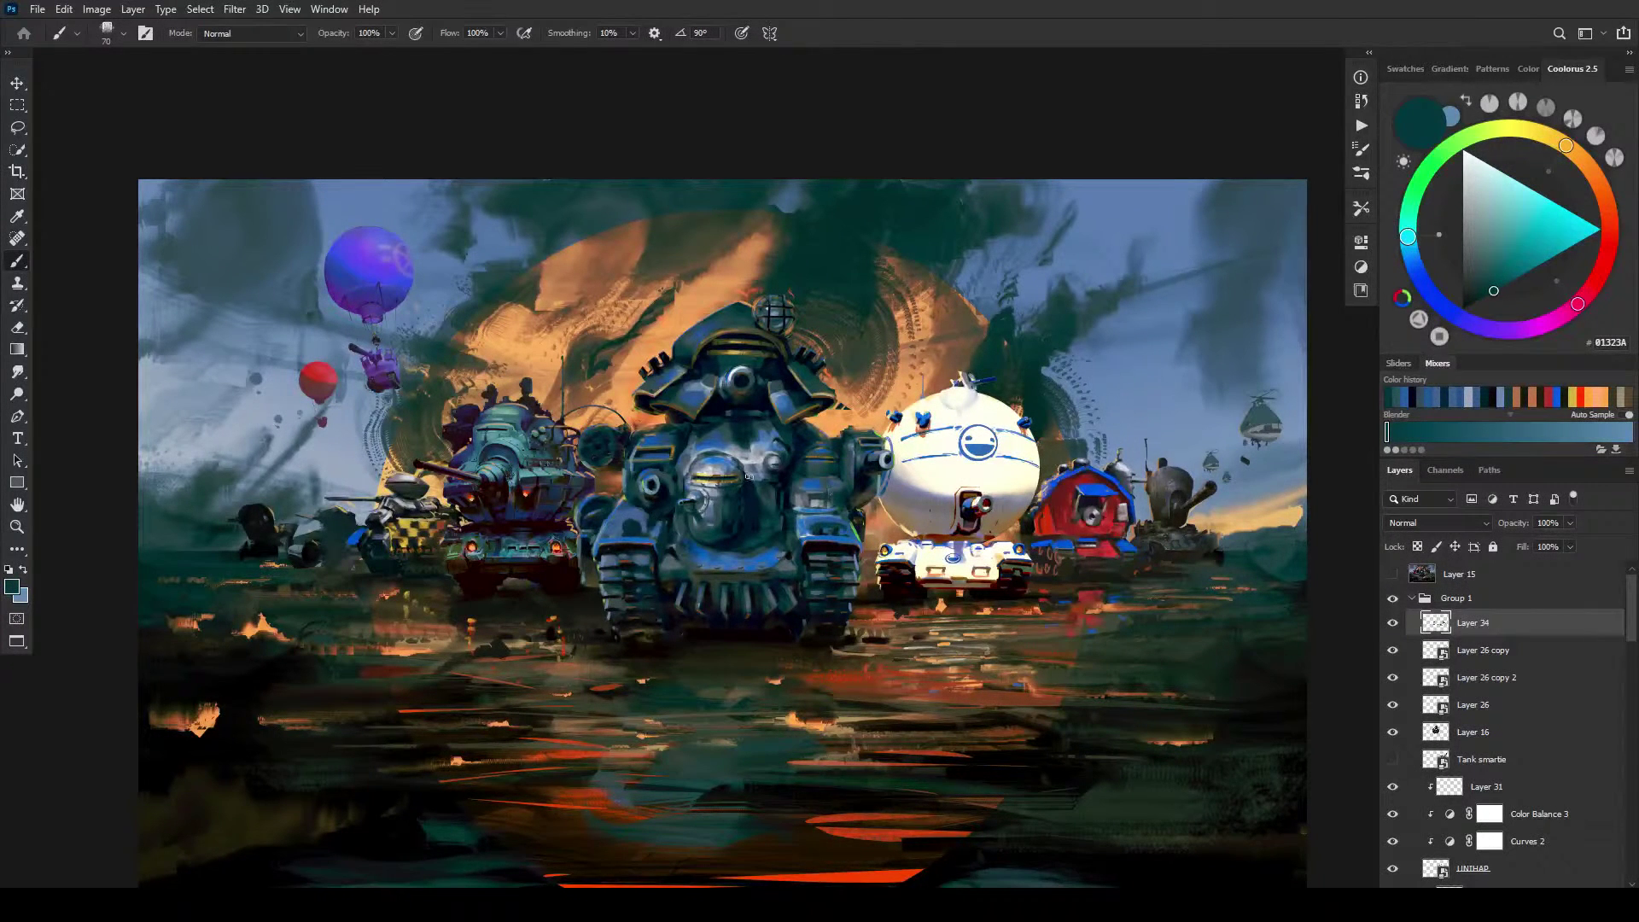
alt+click(706, 482)
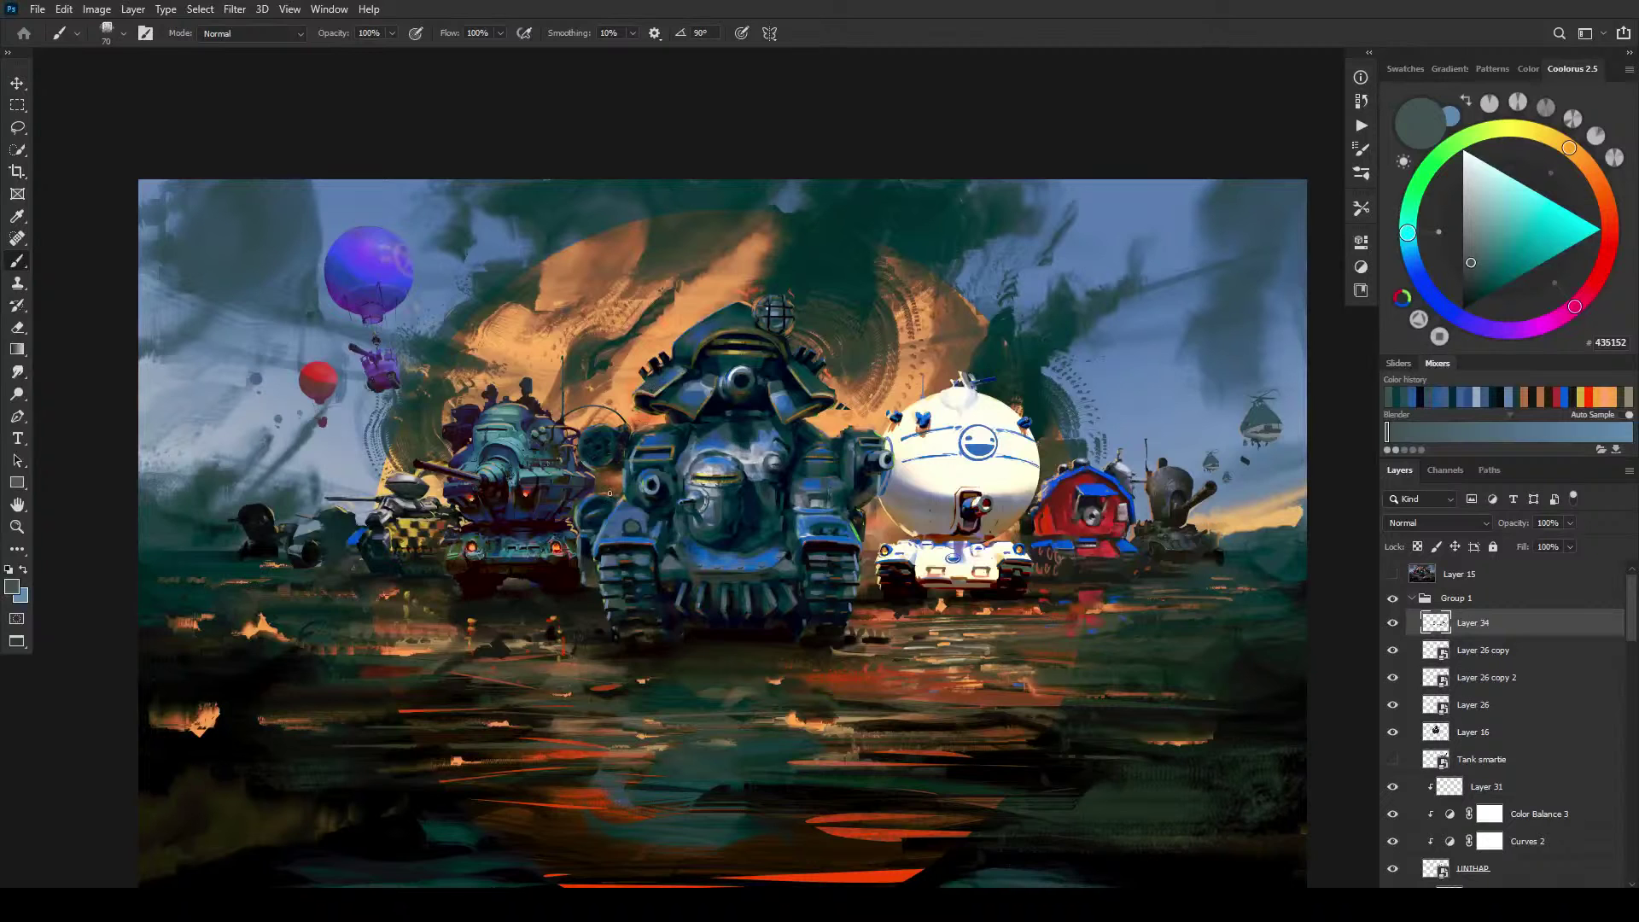
Step: Paint a red headlight with an orange glow on the central tank's left fender, sampling both colors from the teal tank's lights
alt+click(533, 493)
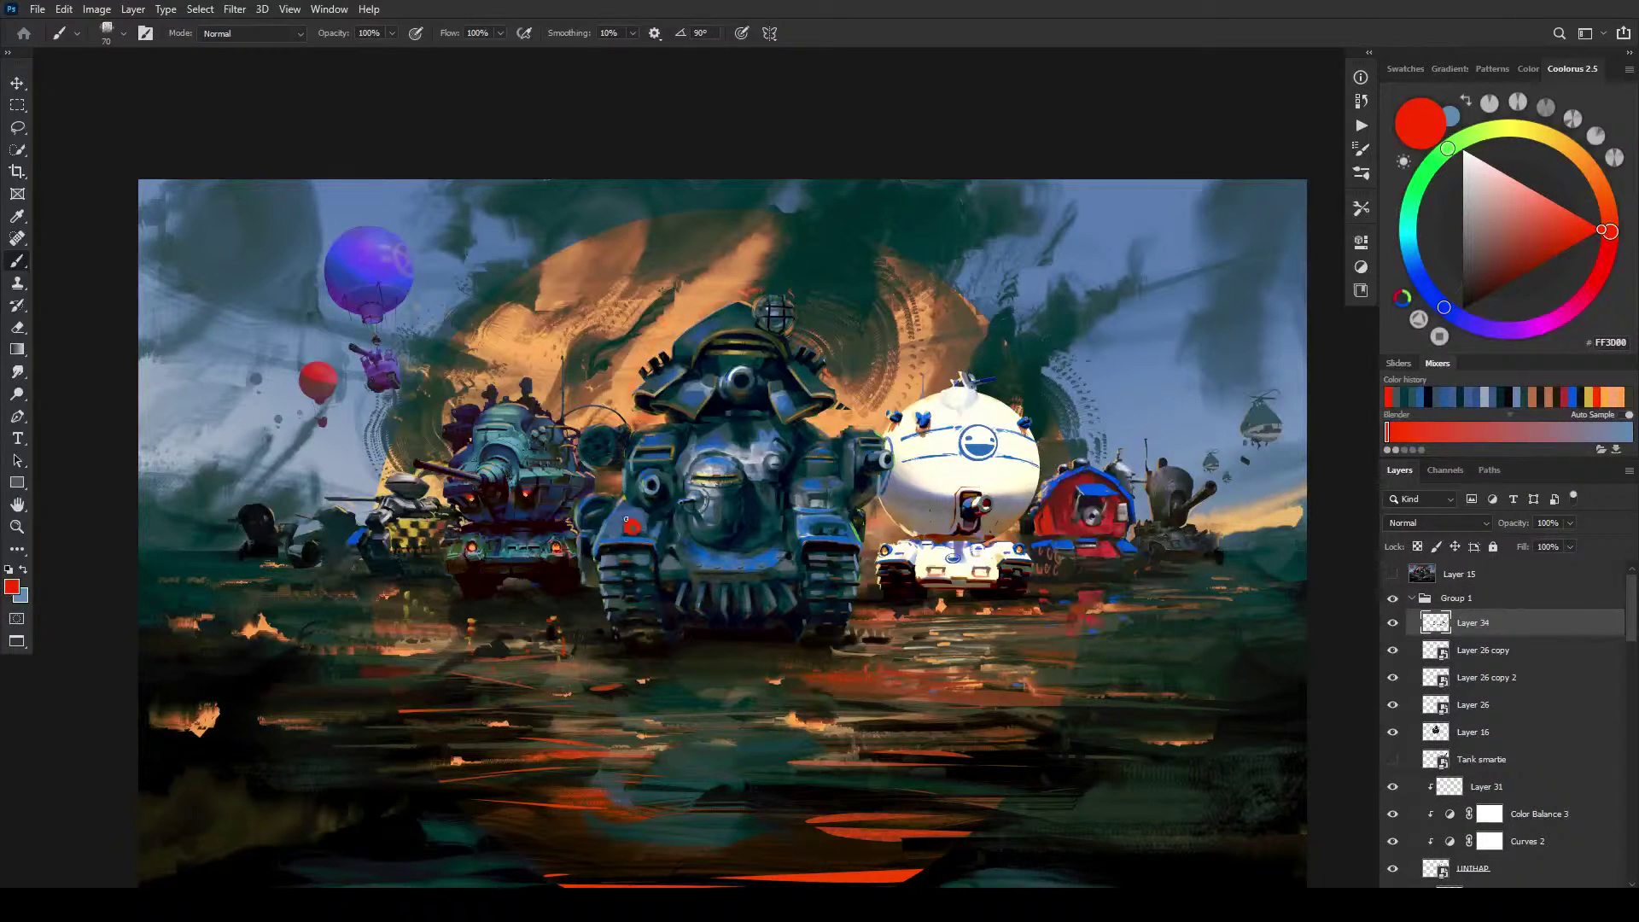
alt+click(556, 549)
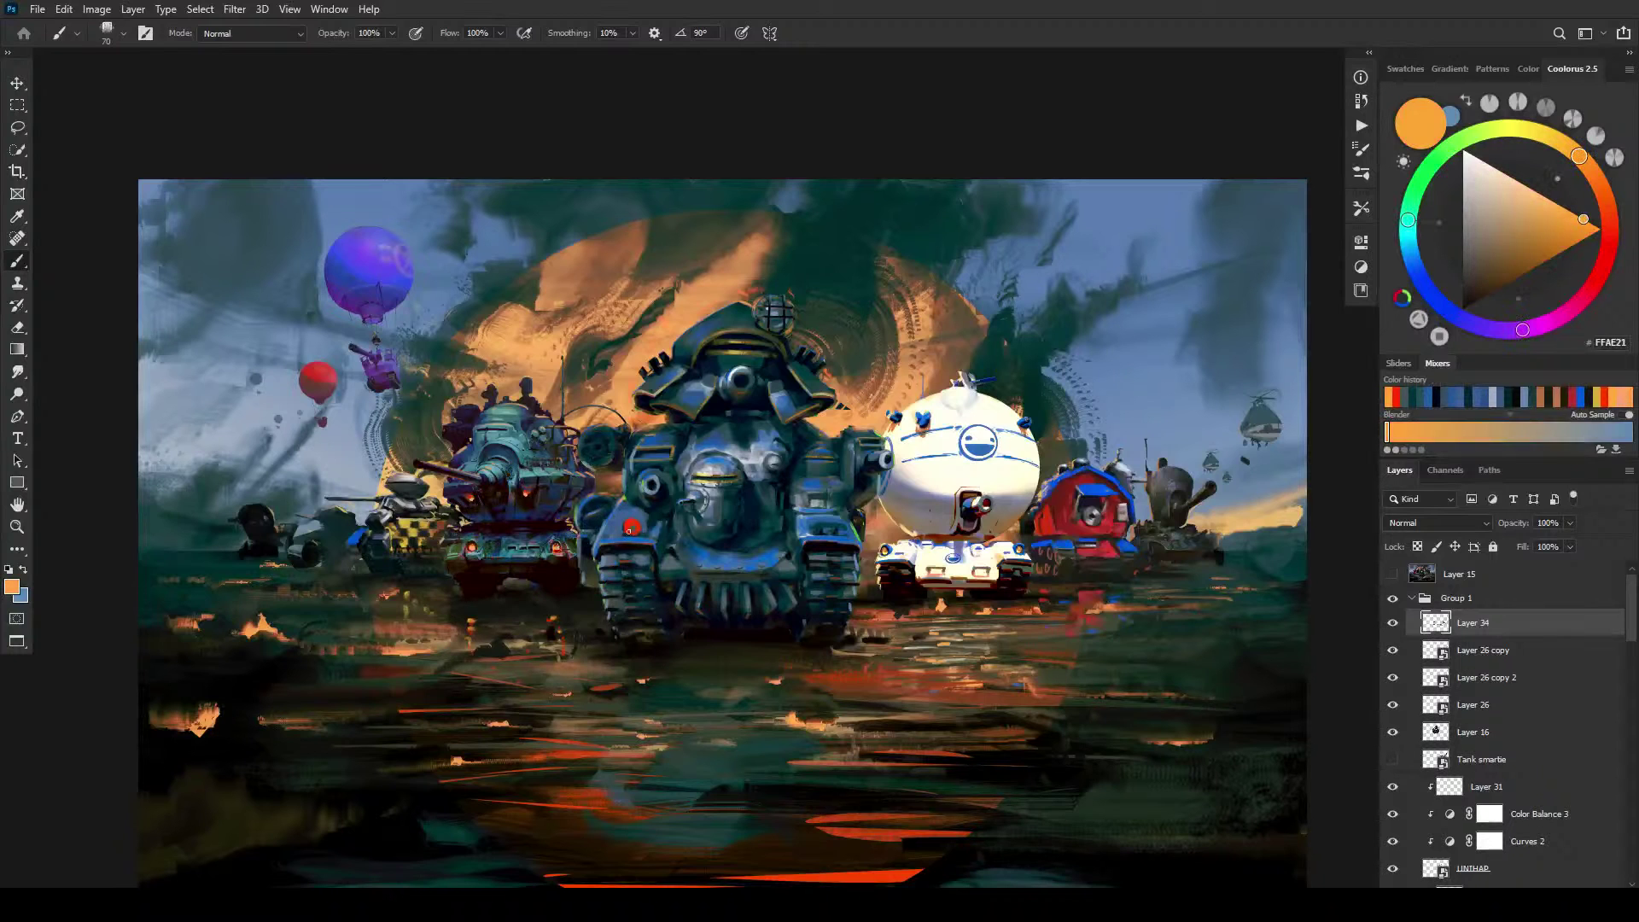
mouse_move(557, 538)
mouse_down()
mouse_move(545, 542)
mouse_move(628, 538)
mouse_move(559, 536)
mouse_up()
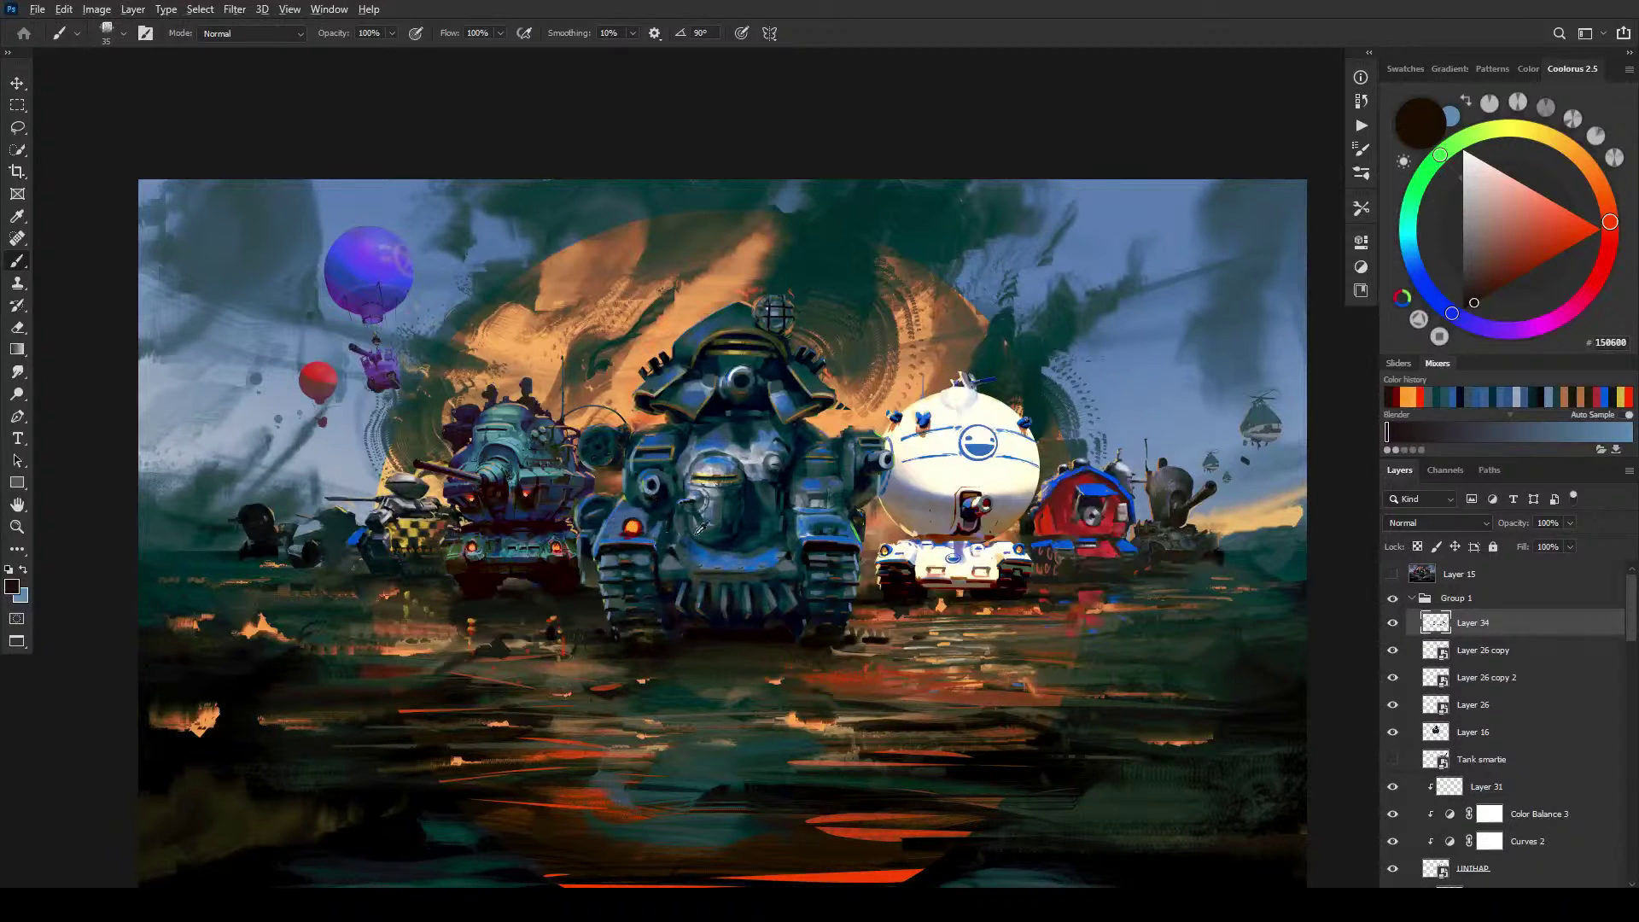
Step: Detail the central tank's new headlight with a size 20 brush in sampled dark red, dark teal and blue
drag(721, 460, 721, 461)
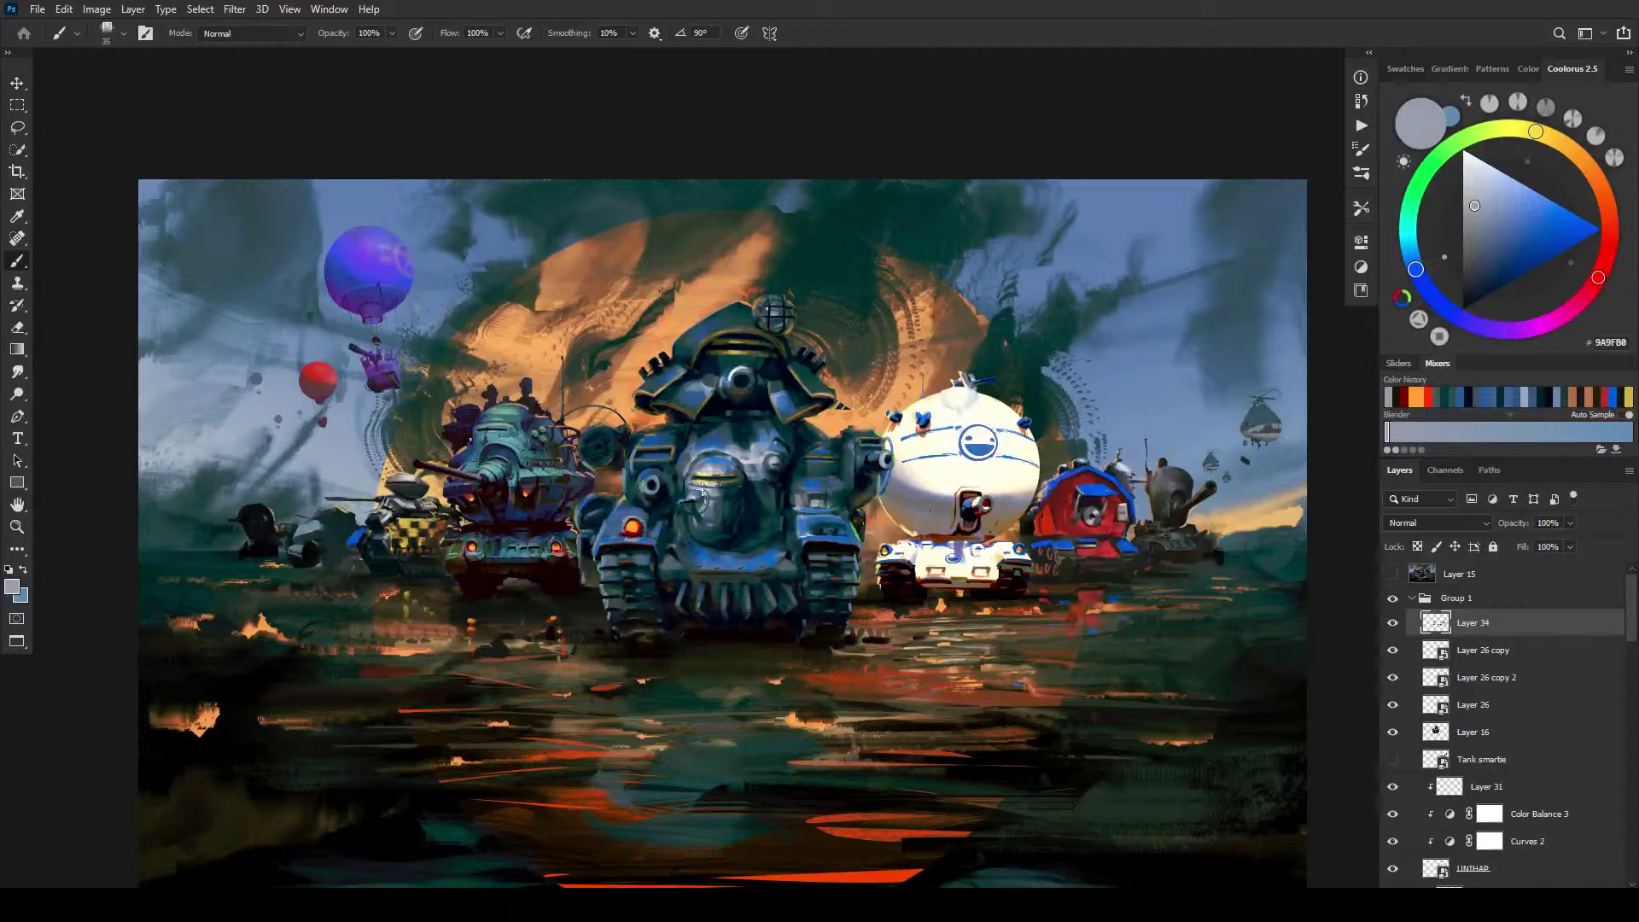
alt+click(633, 528)
alt+click(646, 532)
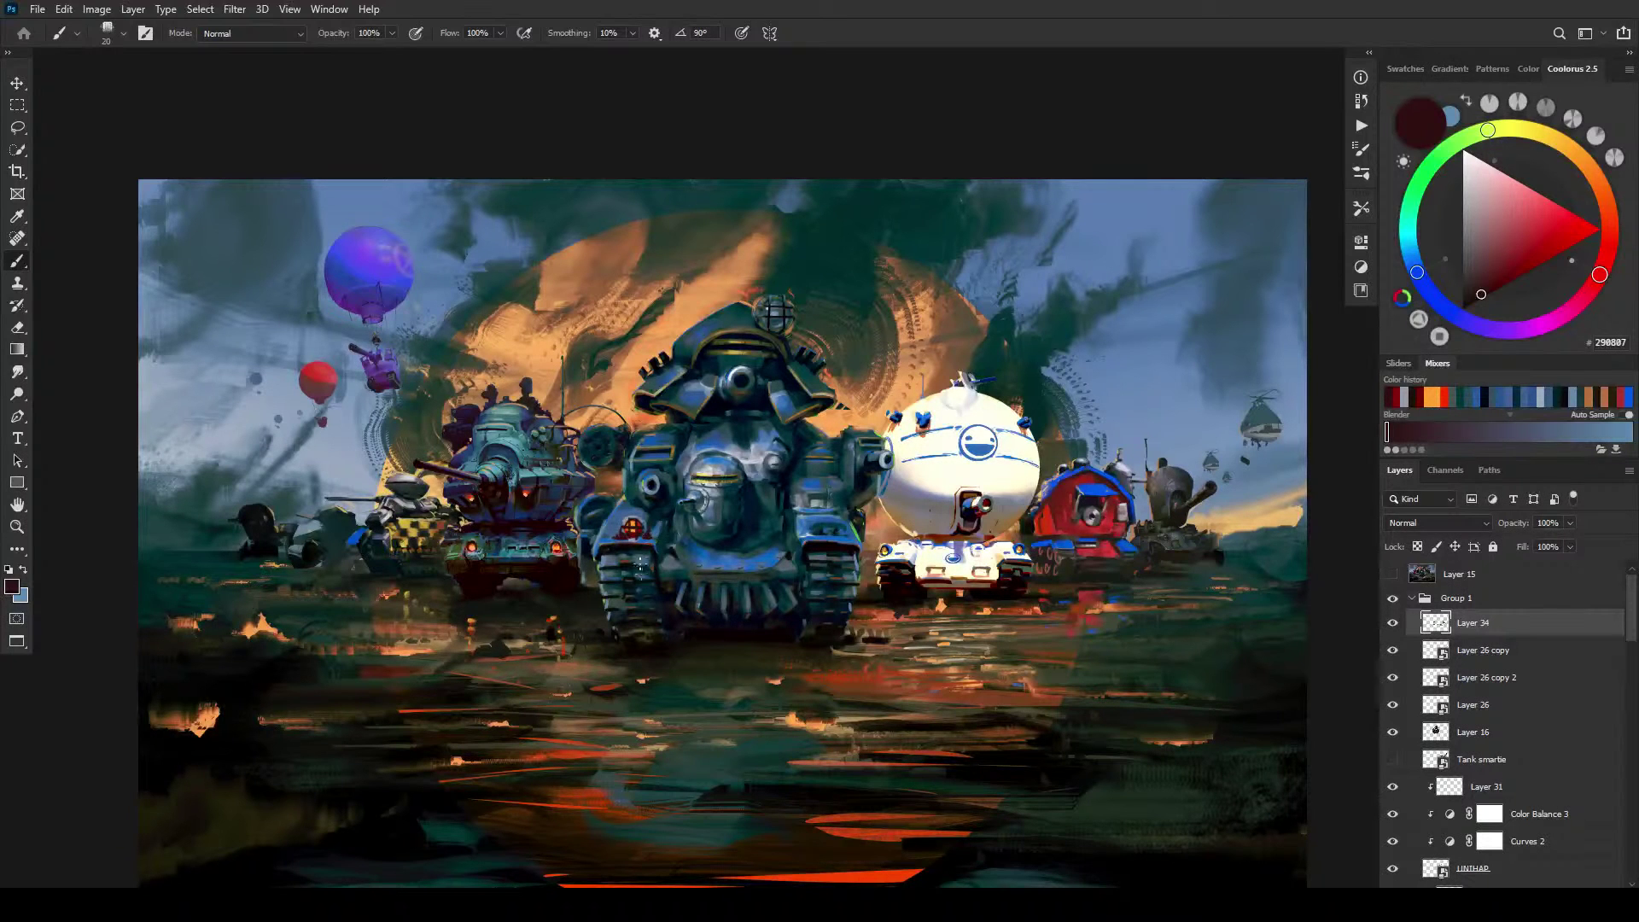
alt+click(661, 517)
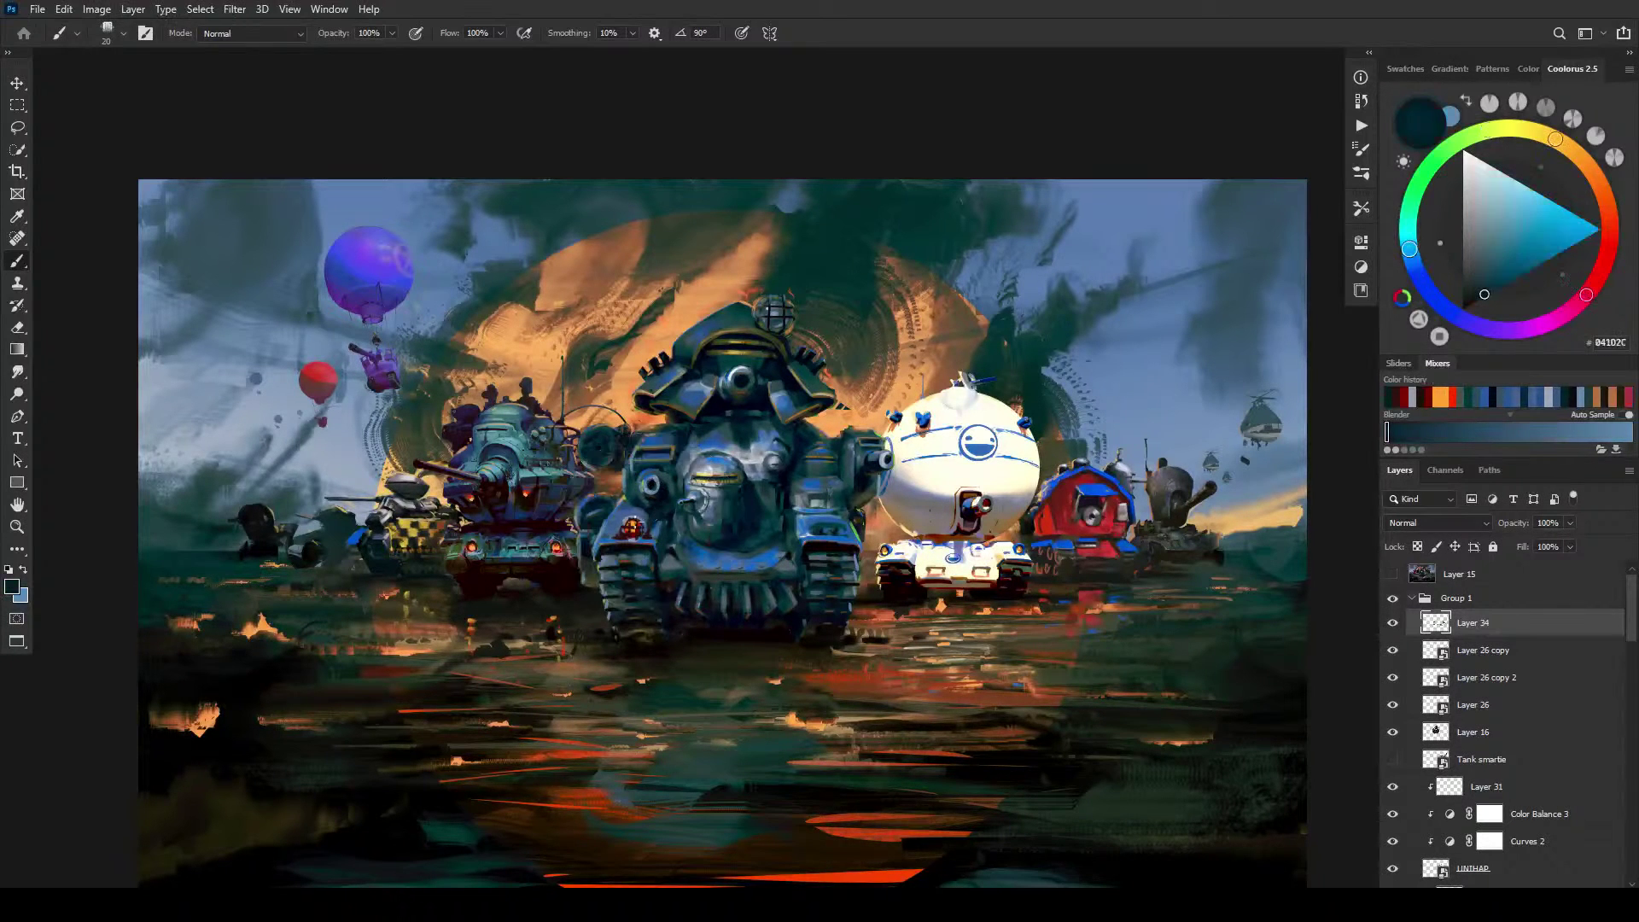
alt+click(632, 526)
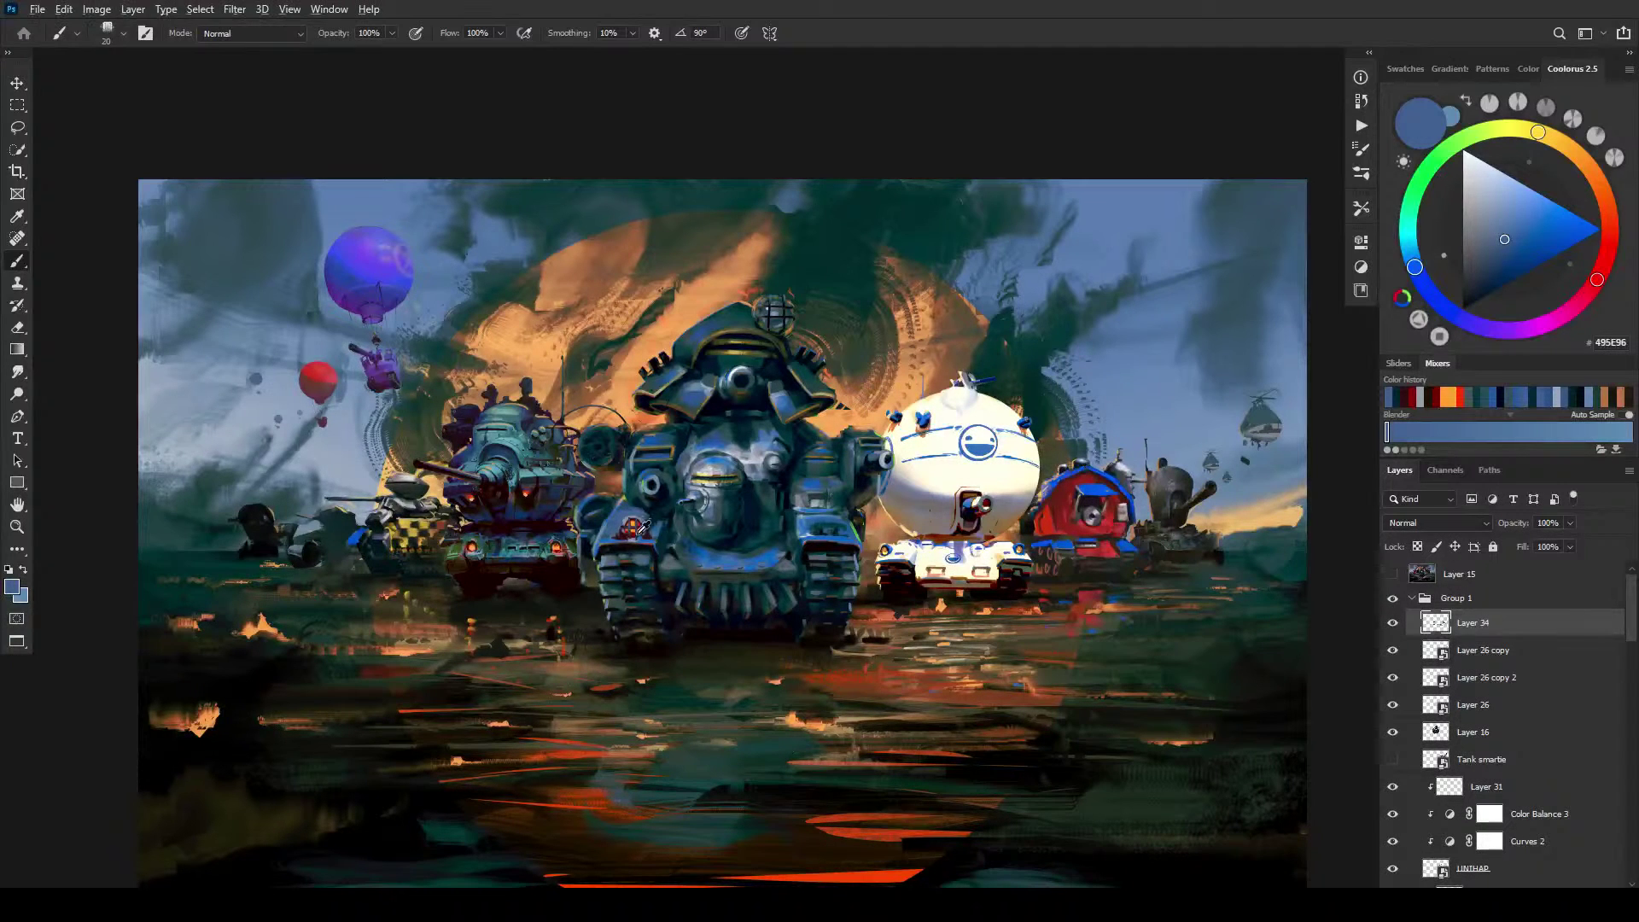
Step: Refine the fender around the central tank's red headlight with sampled dark teal and blue, then sample the headlight's dark red at brush size 70
alt+click(660, 514)
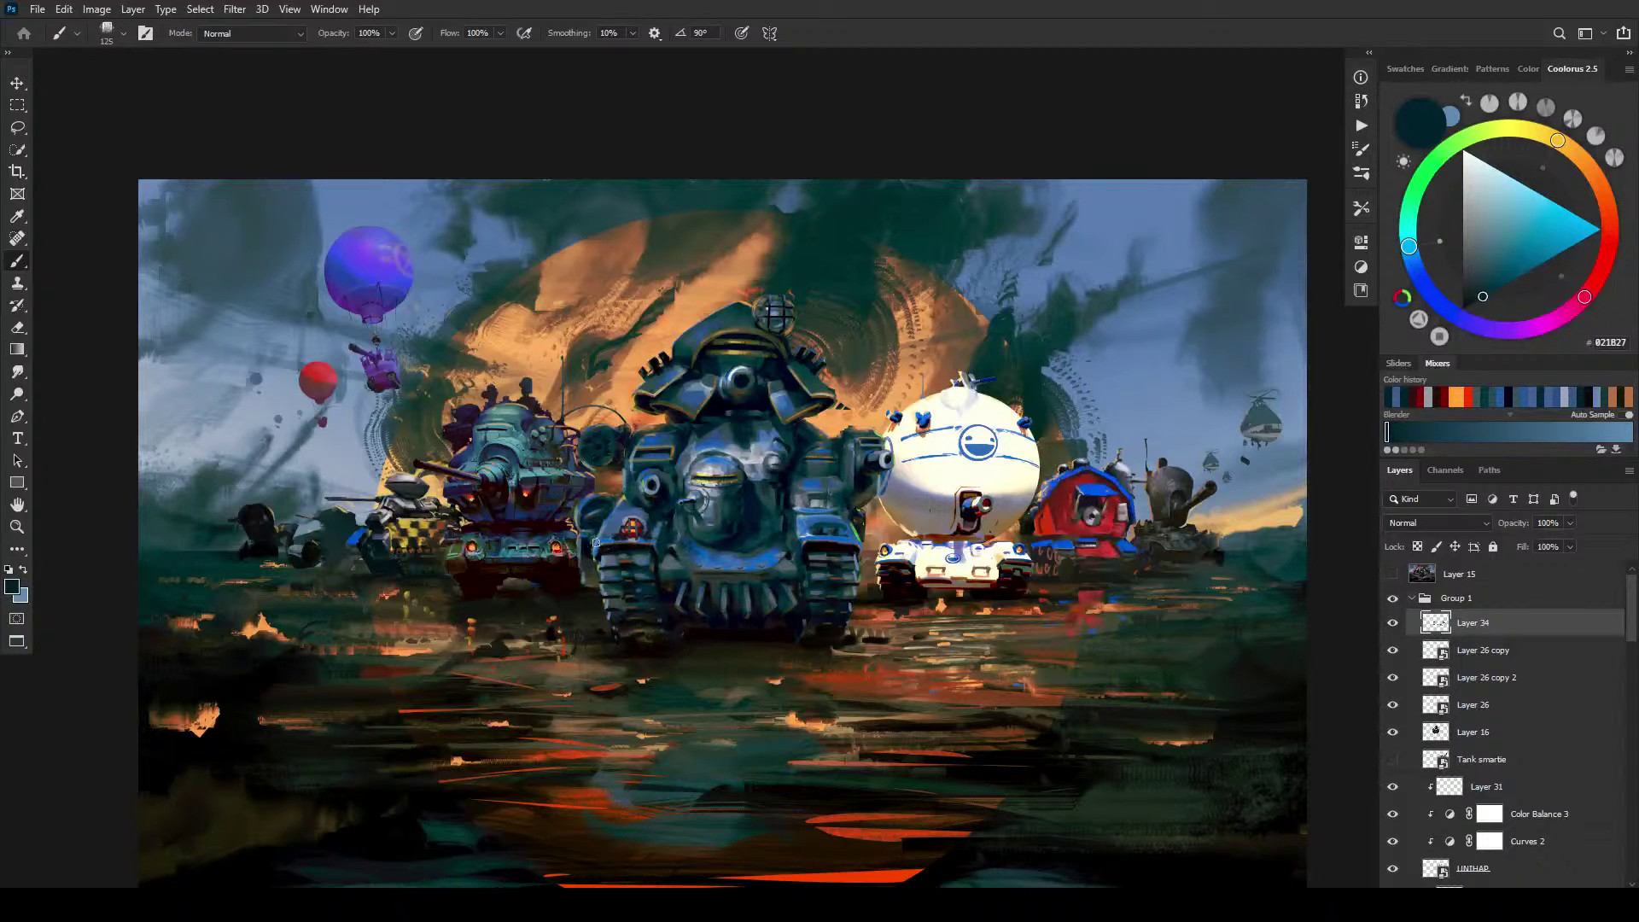
alt+click(613, 535)
alt+click(612, 529)
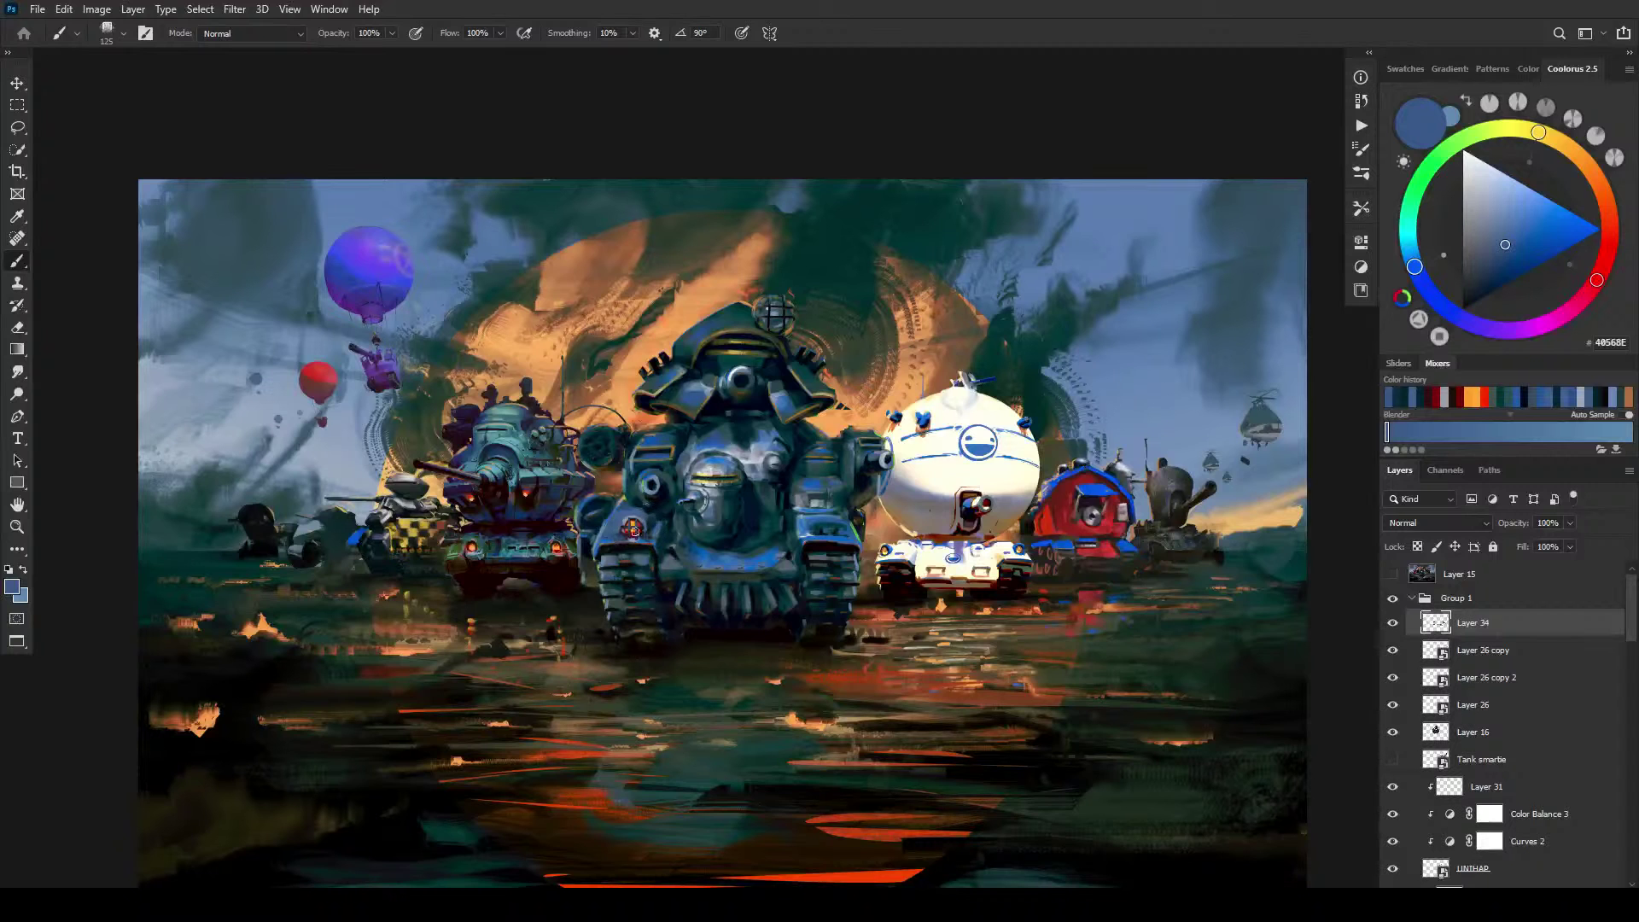
key(bracketleft)
key(bracketleft)
alt+click(633, 530)
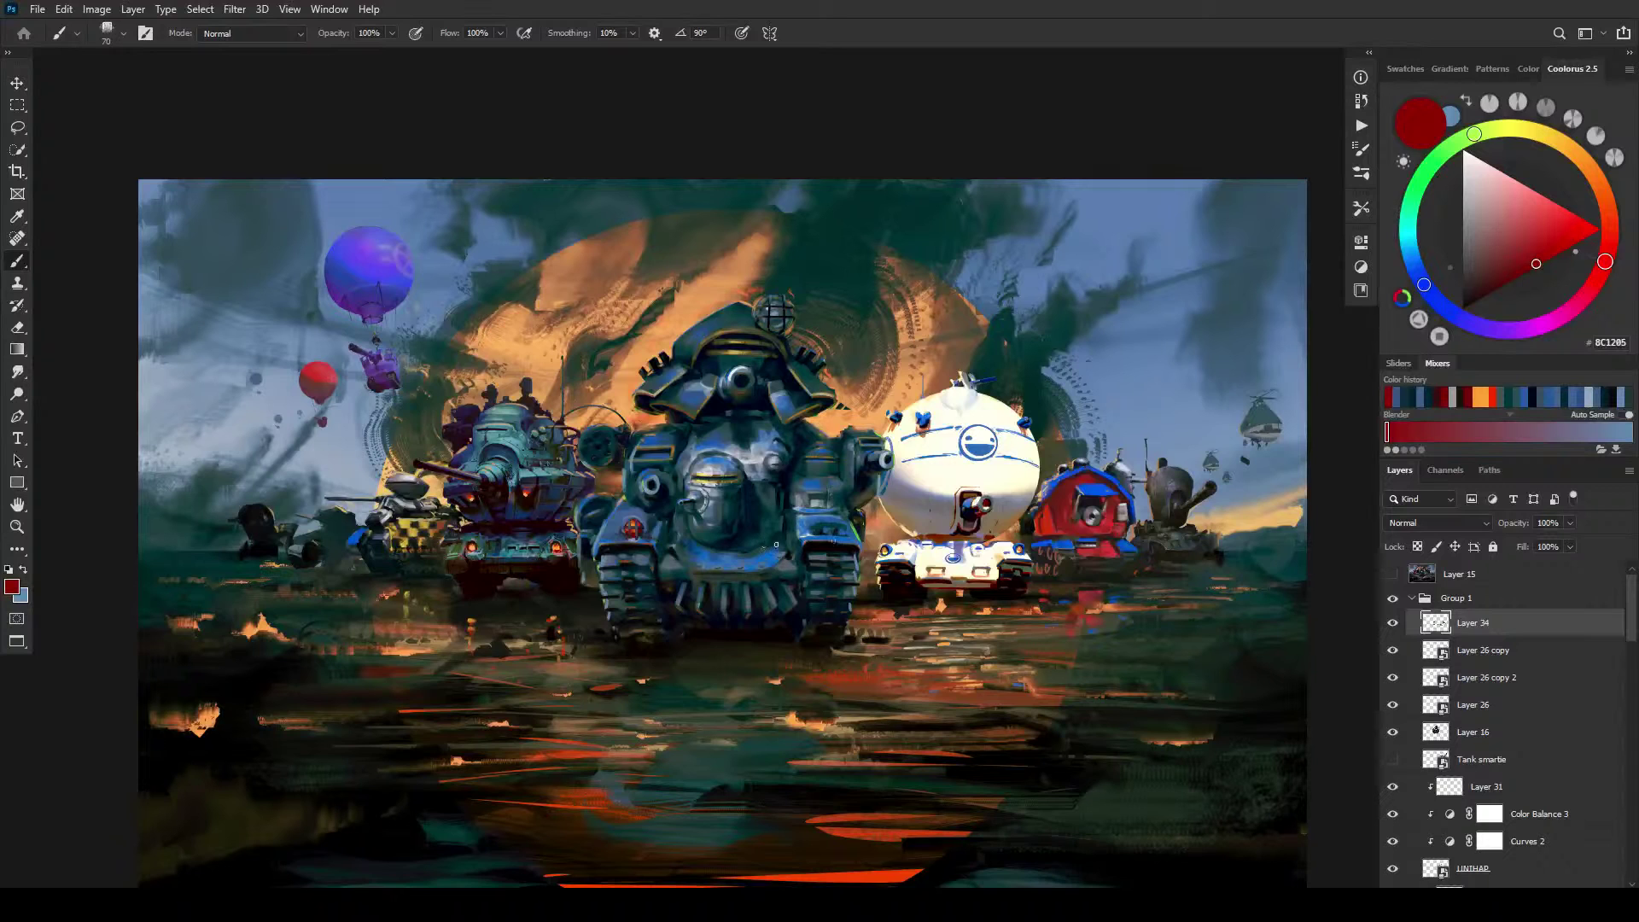
Step: Repaint the central tank's hull just beside its round front dome with sampled slate blue, dark teal and near-black navy, using brush size 90
alt+click(773, 474)
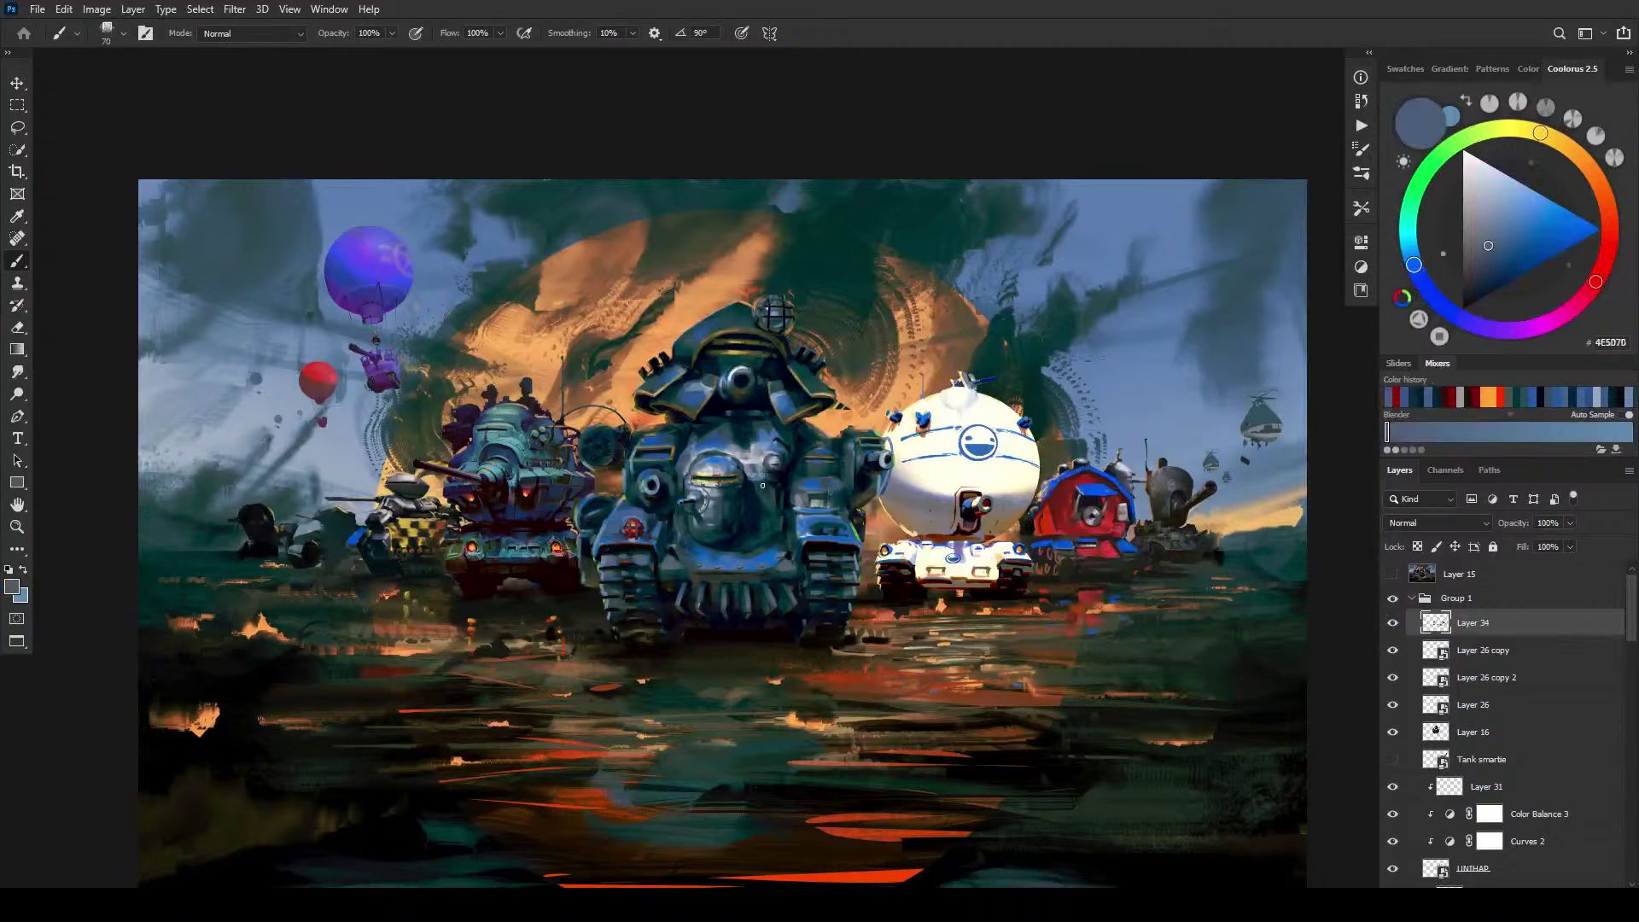
alt+click(757, 482)
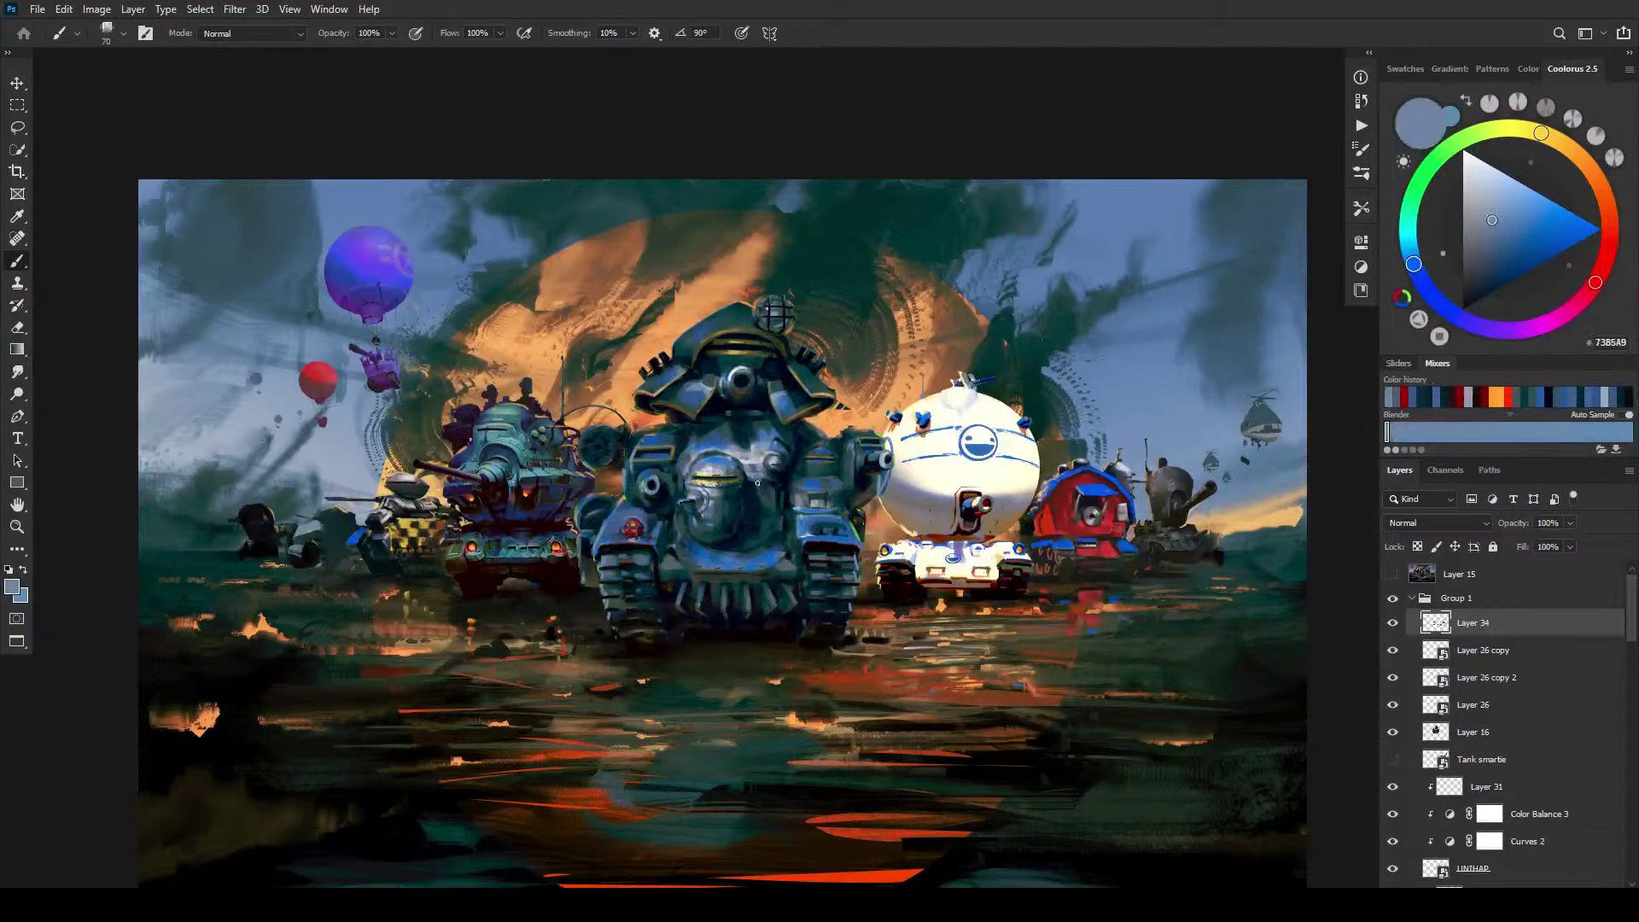
drag(759, 484, 762, 495)
alt+click(768, 493)
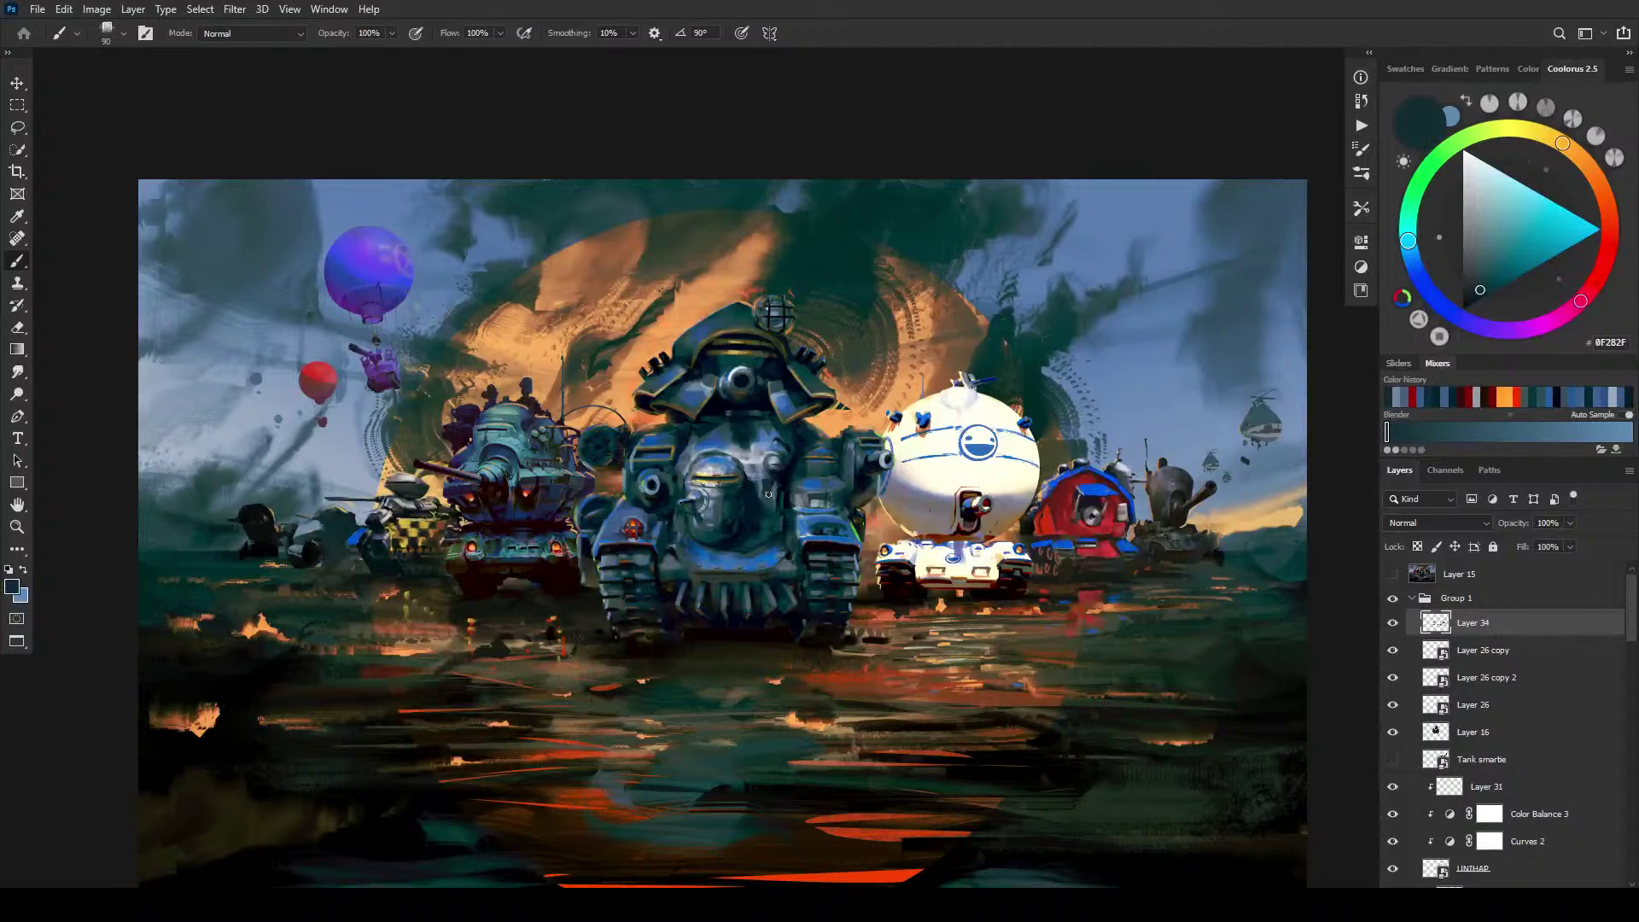
alt+click(775, 470)
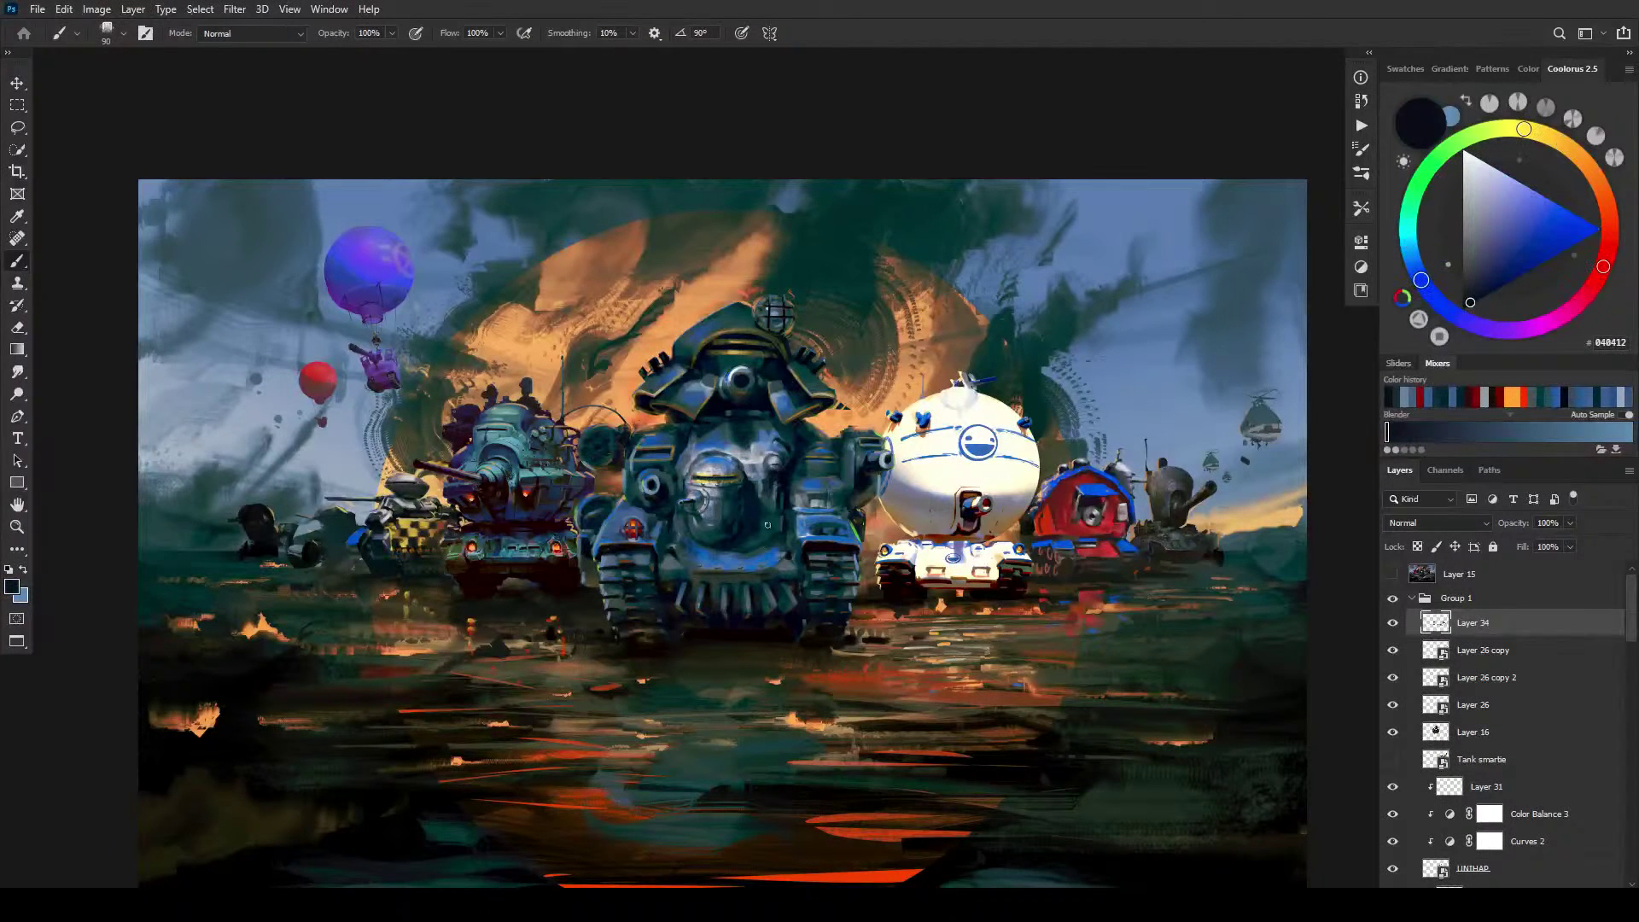
Step: Detail the small round fitting on the central tank's hull with sampled blue-grey, teals and dark navy, reducing the brush size to 40
alt+click(765, 476)
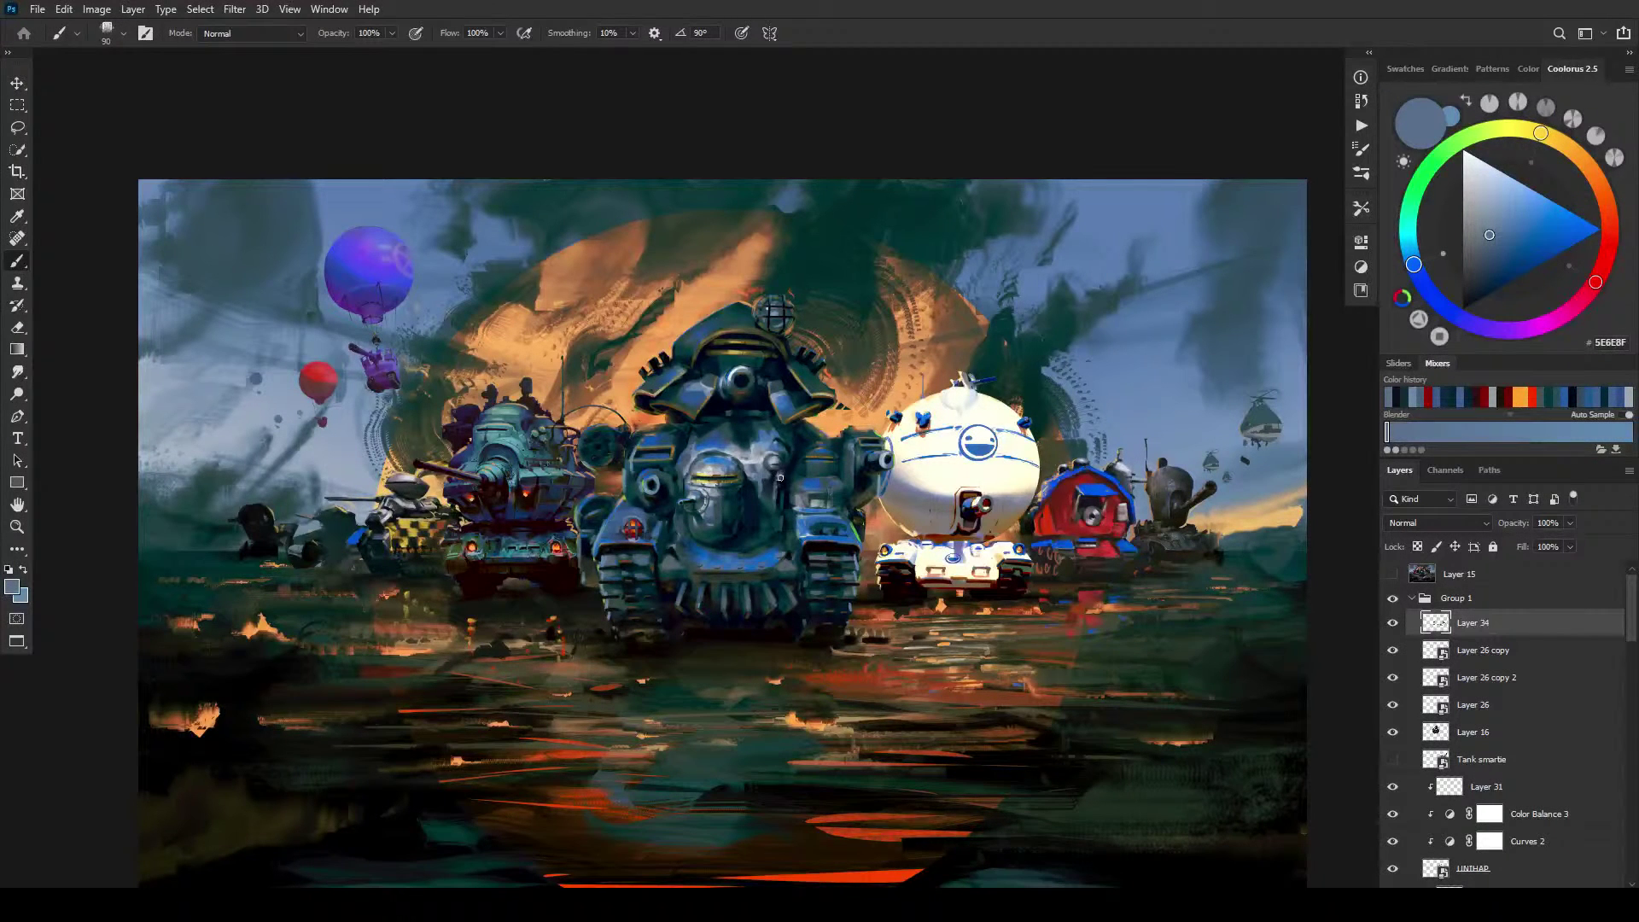
alt+click(784, 468)
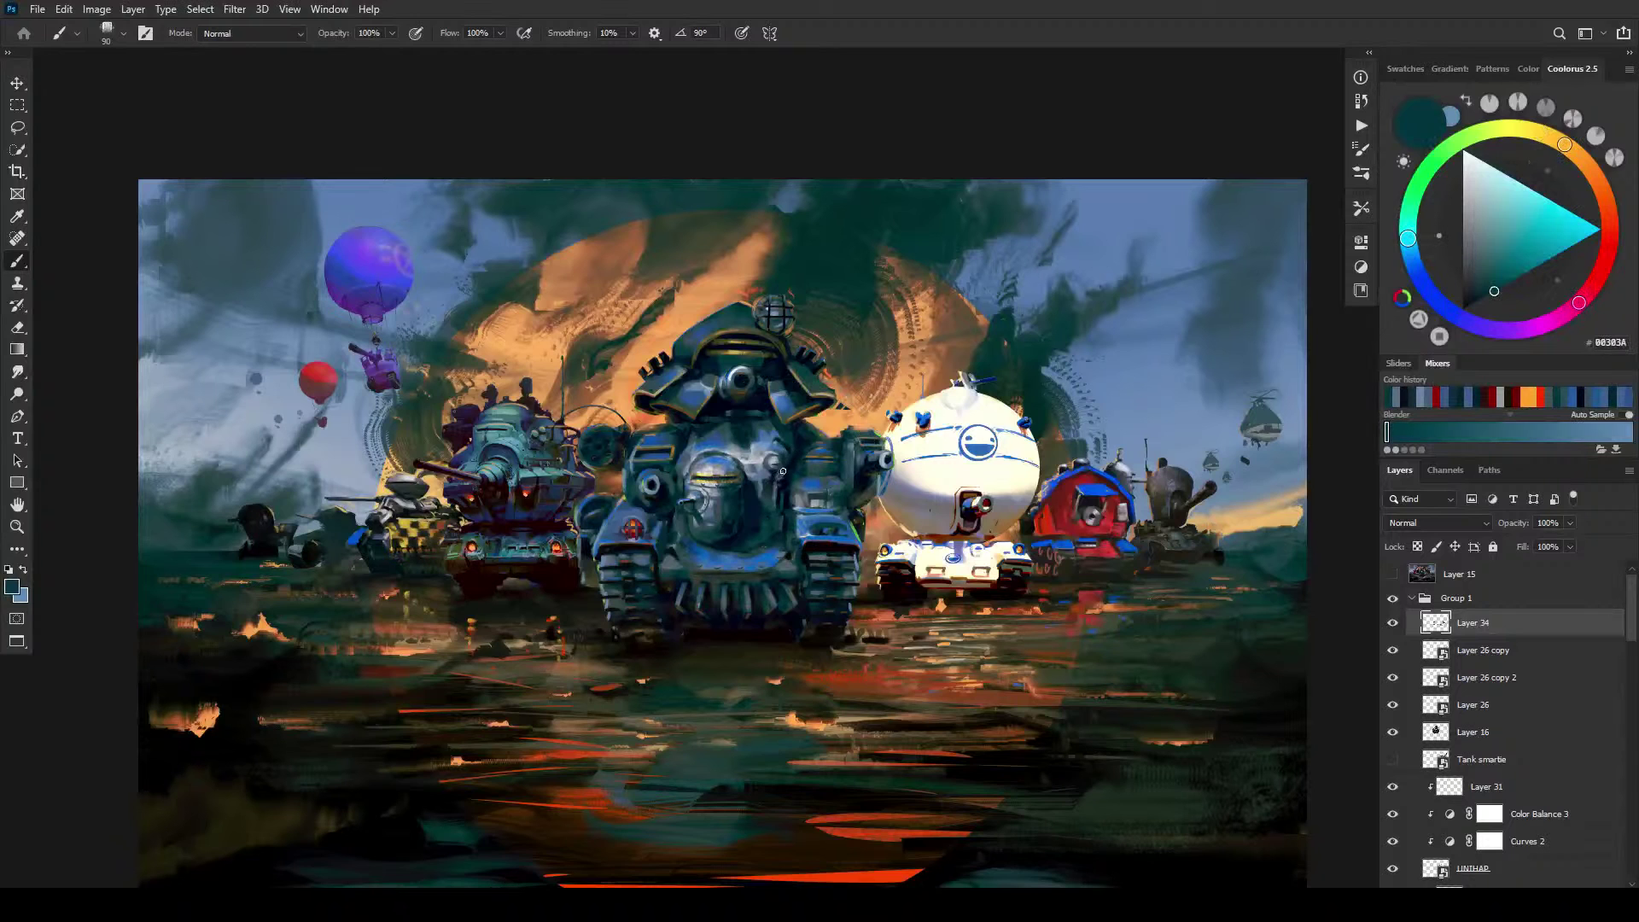
alt+click(784, 477)
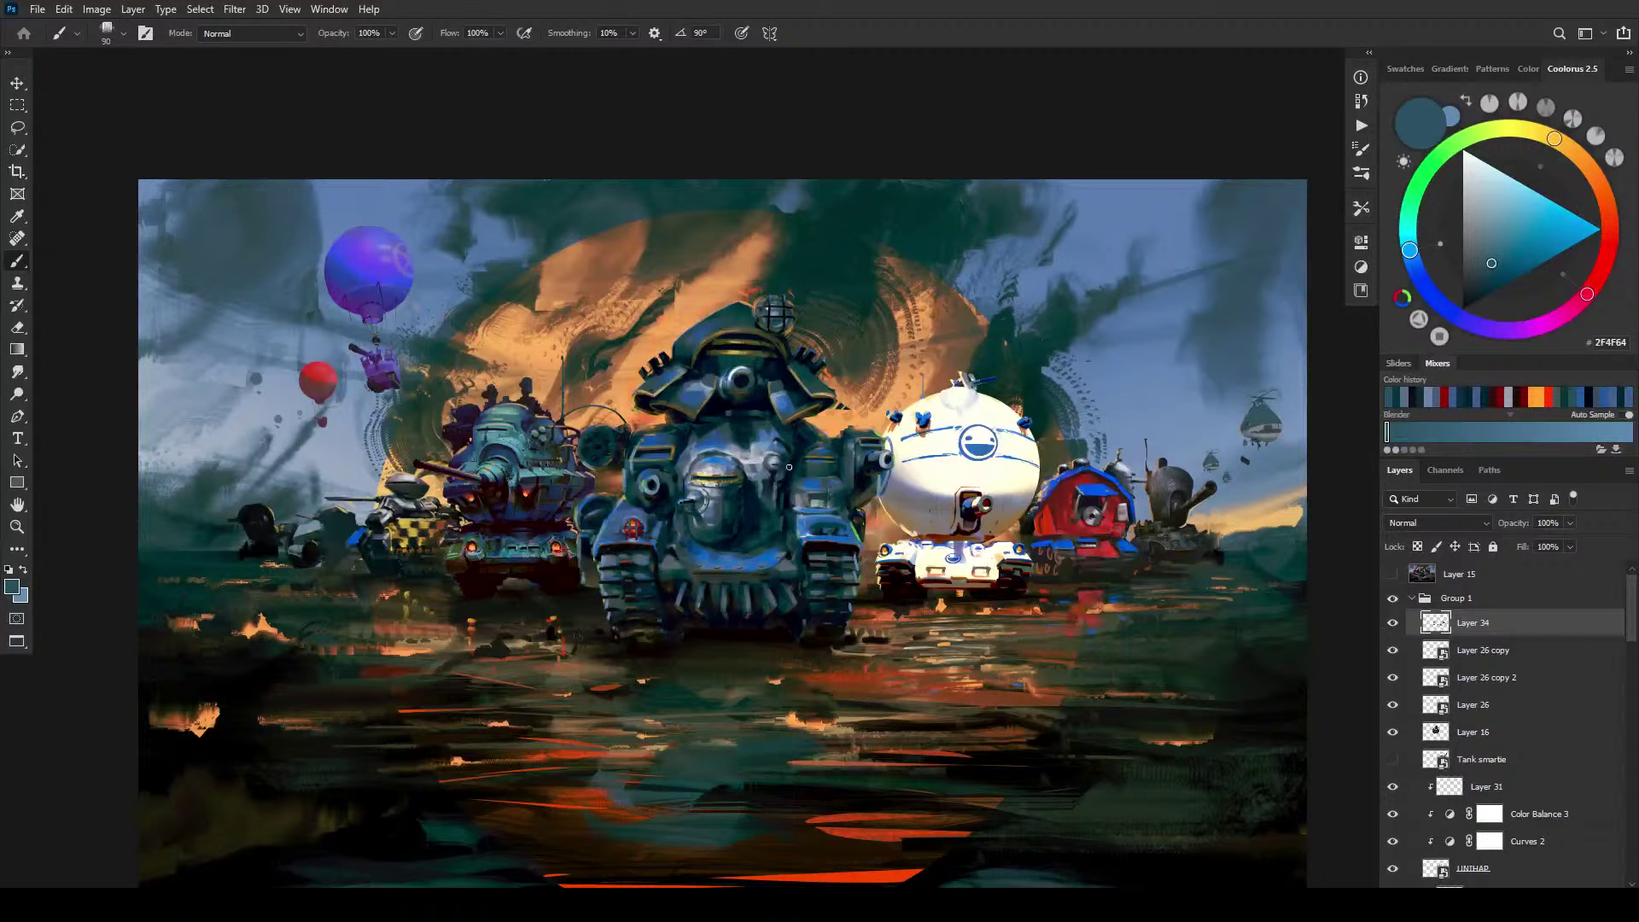
alt+click(778, 495)
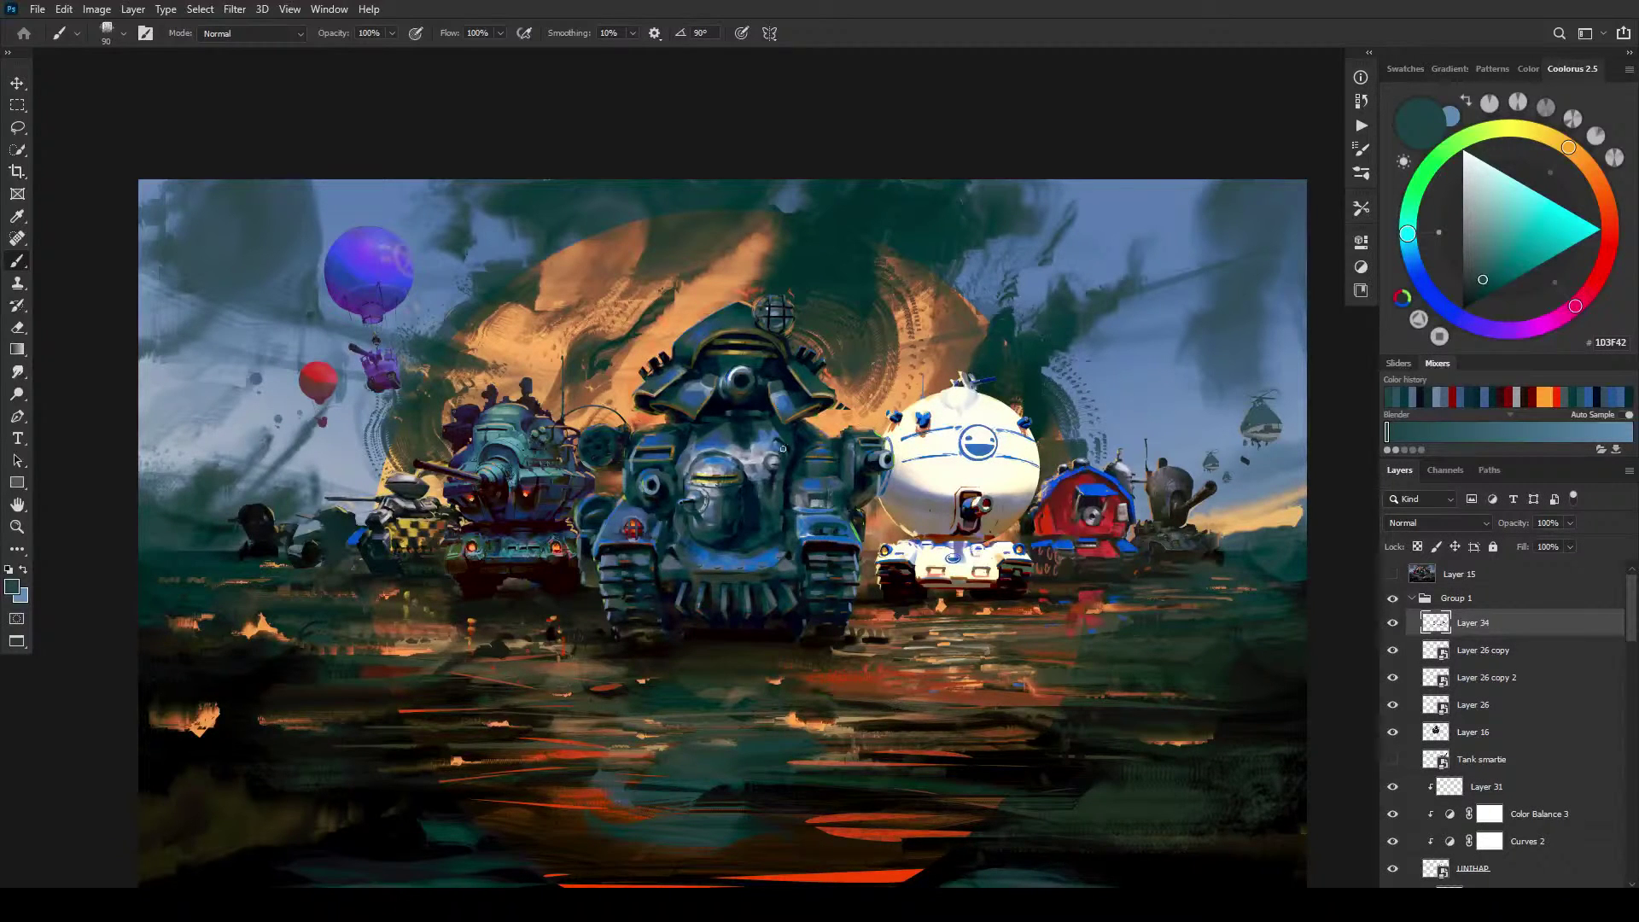
alt+click(804, 440)
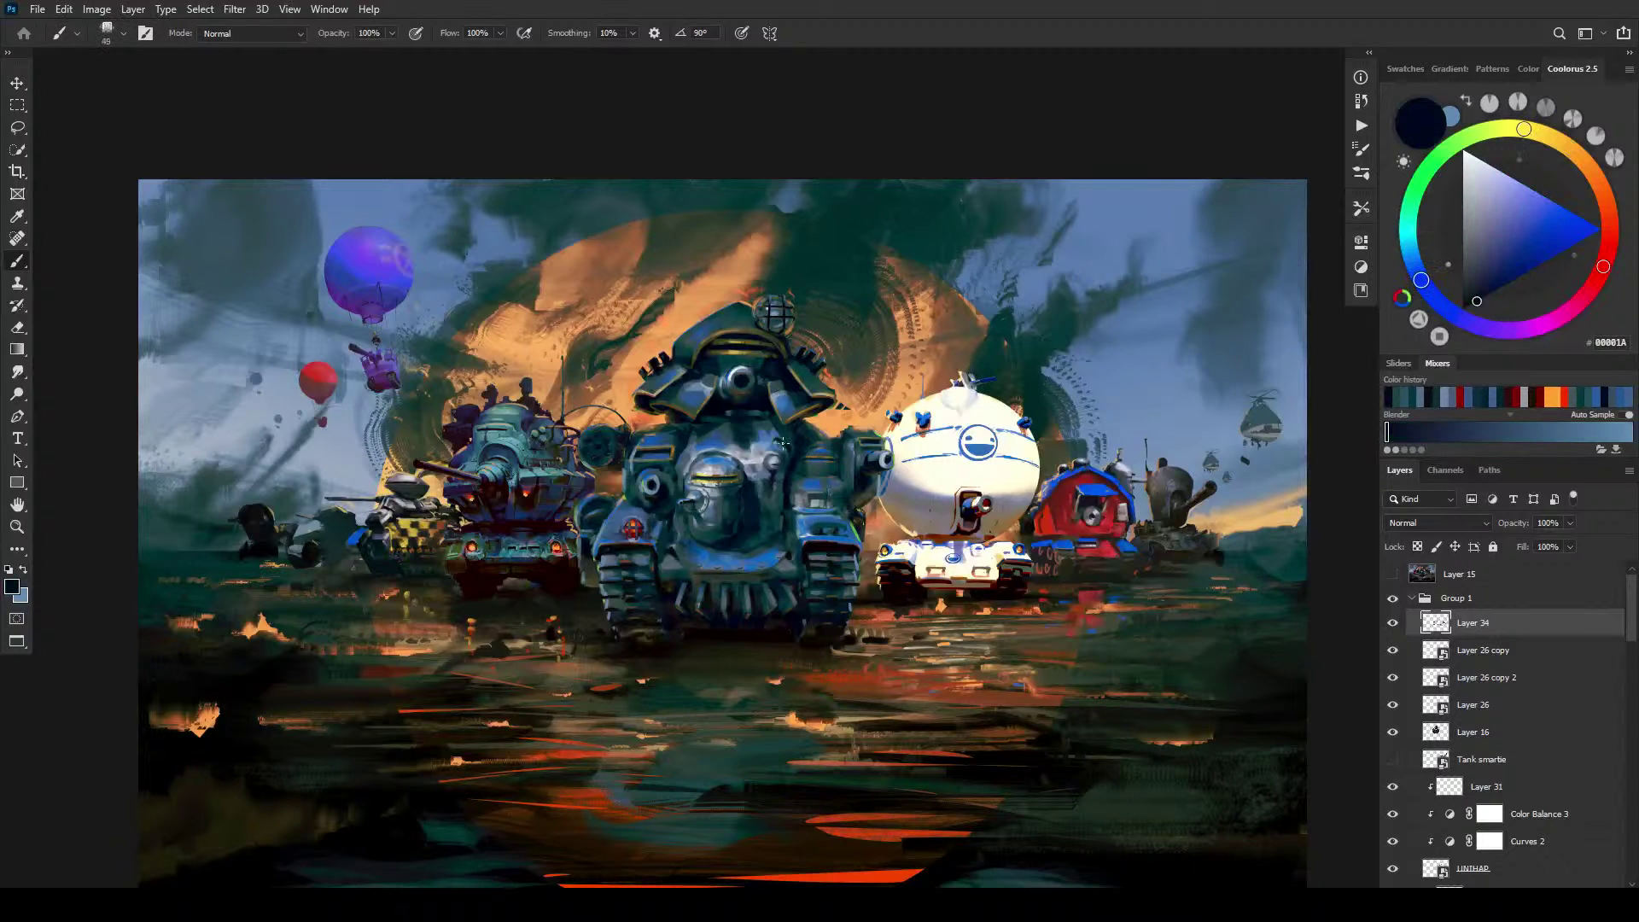
key(bracketleft)
Step: Add a new layer clipped to the purple balloon above its Curves 4 adjustment
key(v)
ctrl+click(386, 273)
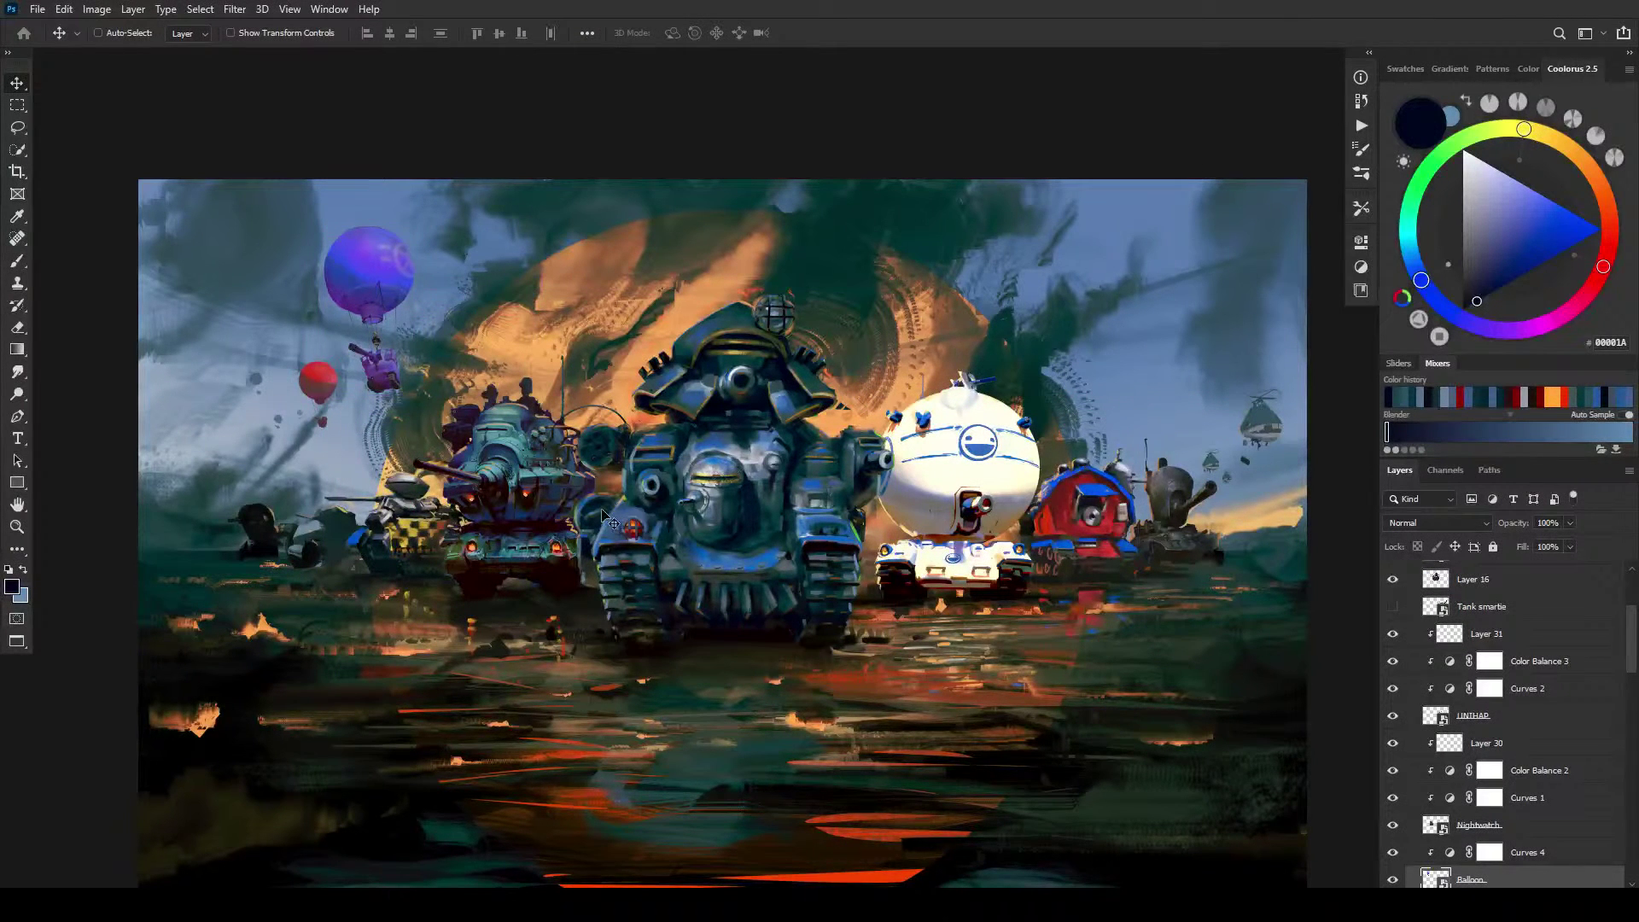
key(b)
key(d)
key(ctrl+shift+alt+n)
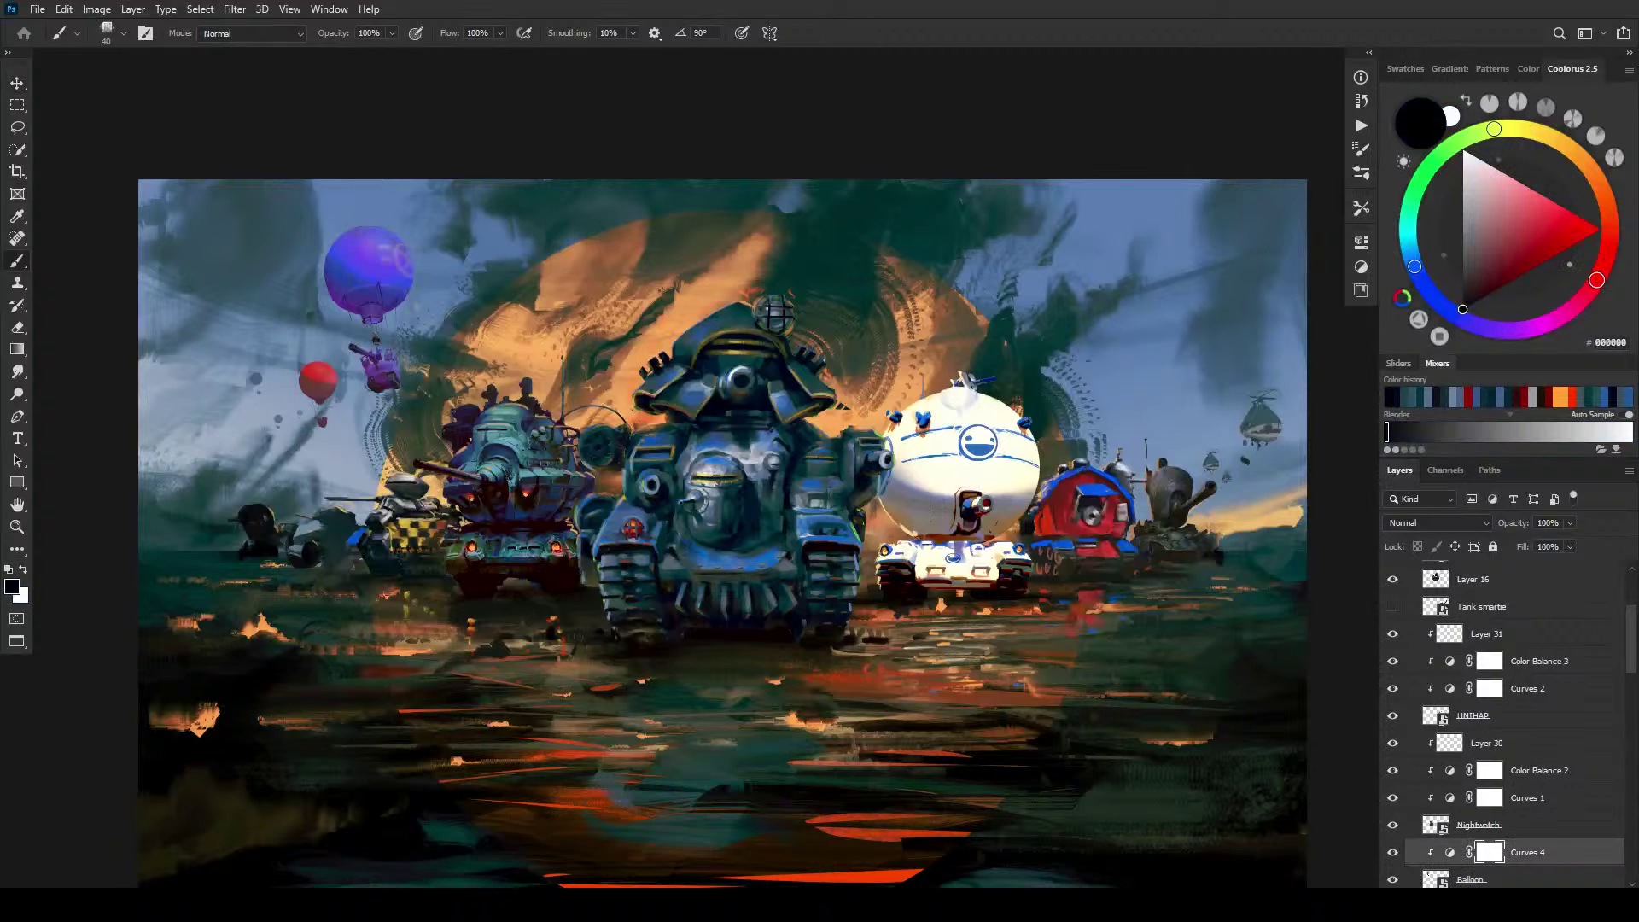
alt+click(1504, 858)
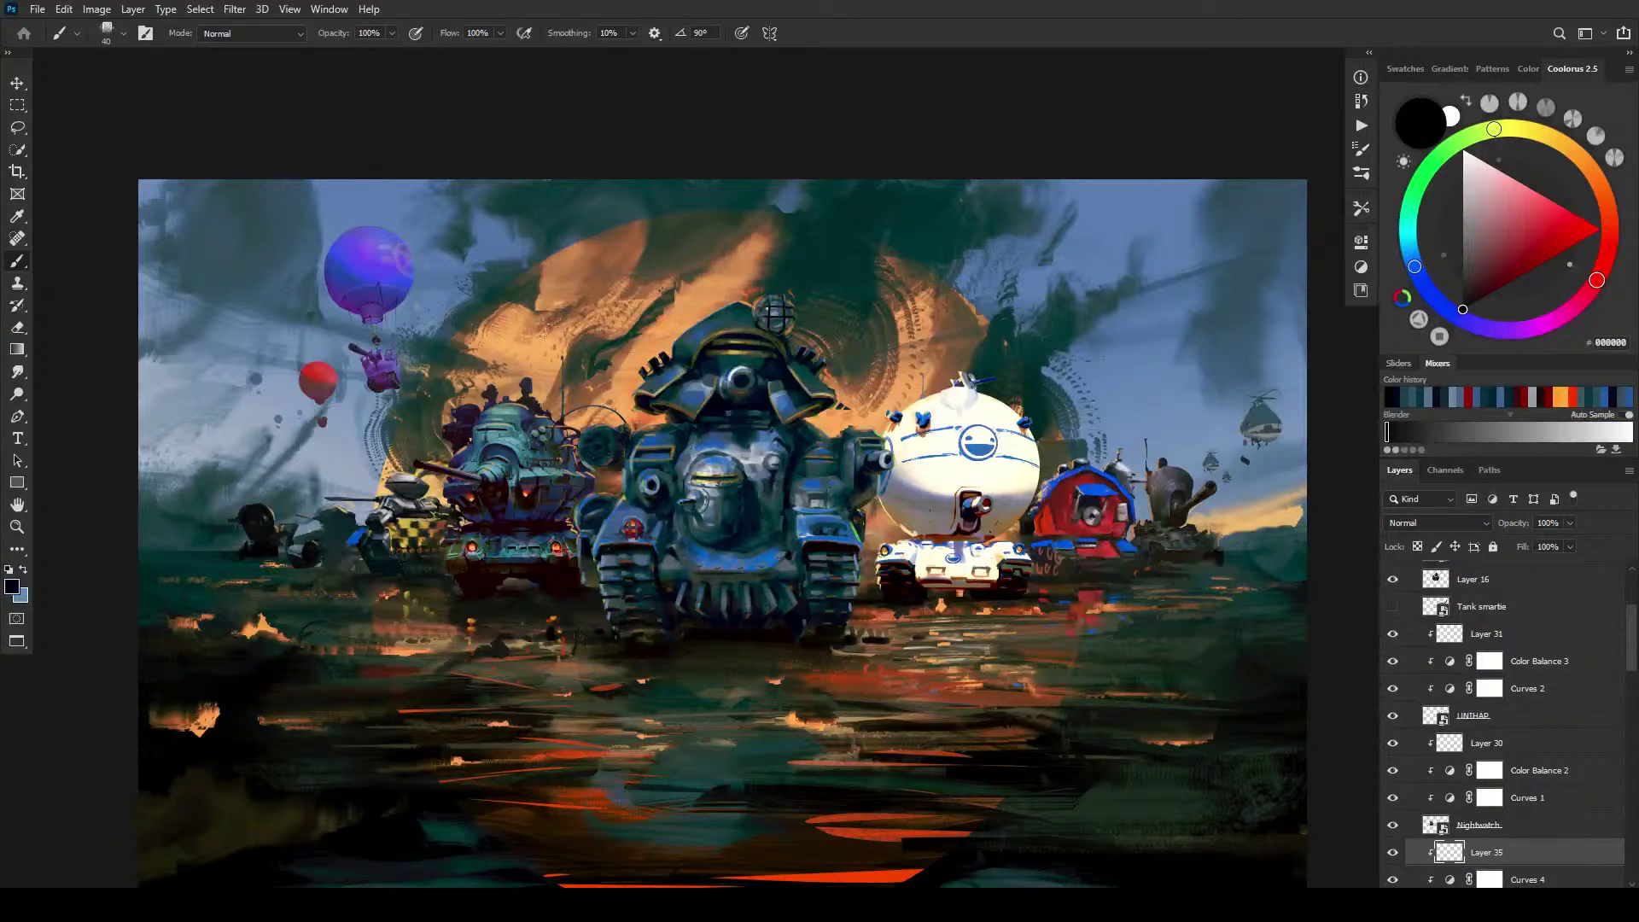
Step: Paint an orange rim light on the purple balloon, its ropes and the hanging tank with a size 20 brush, sampling the sky's light orange
alt+click(507, 318)
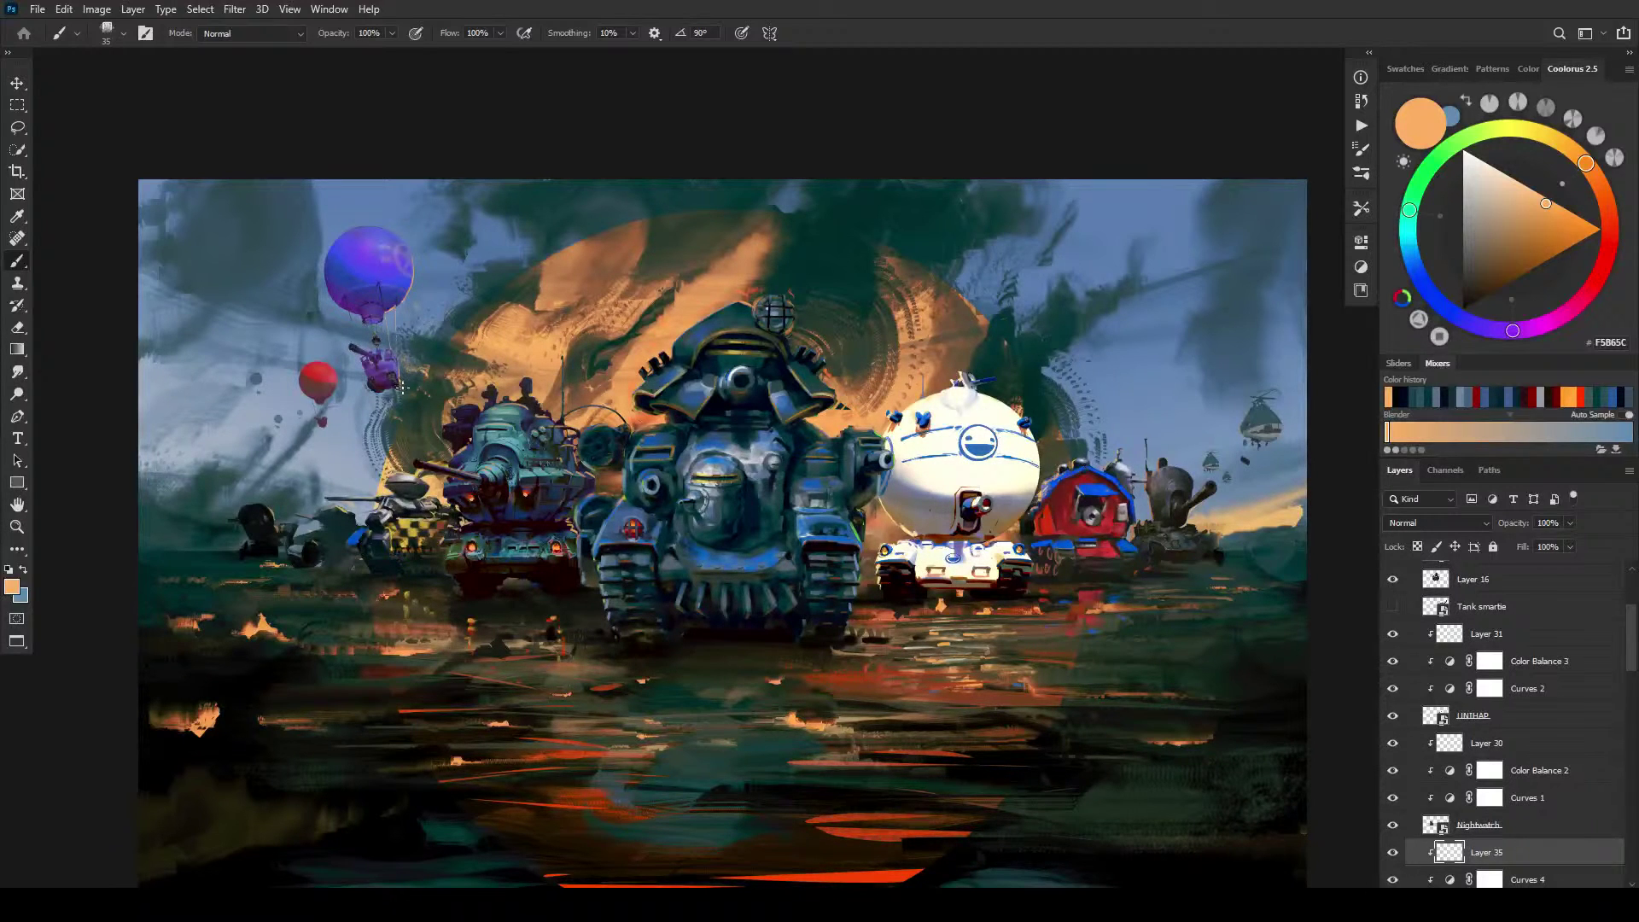
key(bracketleft)
key(bracketleft)
key(bracketleft)
drag(384, 315, 386, 333)
key(ctrl+plus)
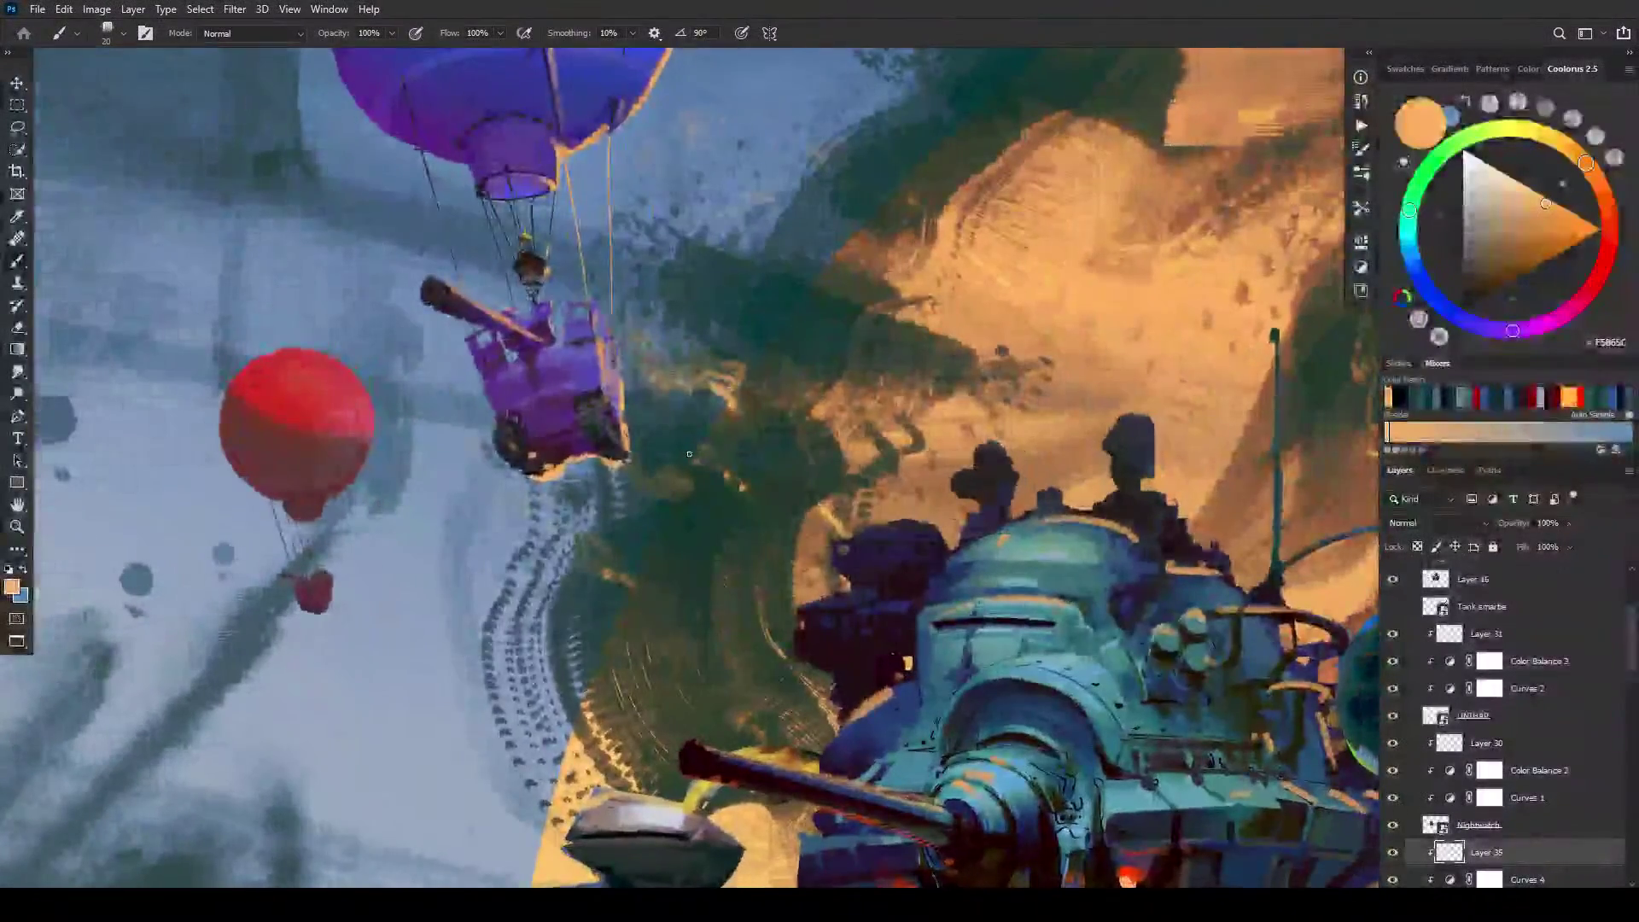
Step: Clean up the orange rim light under the hanging tank and along the purple balloon's lower edge with freehand selections
key(l)
mouse_move(535, 479)
mouse_down()
mouse_move(537, 494)
mouse_move(567, 485)
mouse_move(509, 438)
mouse_move(546, 472)
mouse_move(594, 451)
mouse_move(627, 479)
mouse_move(606, 298)
mouse_up()
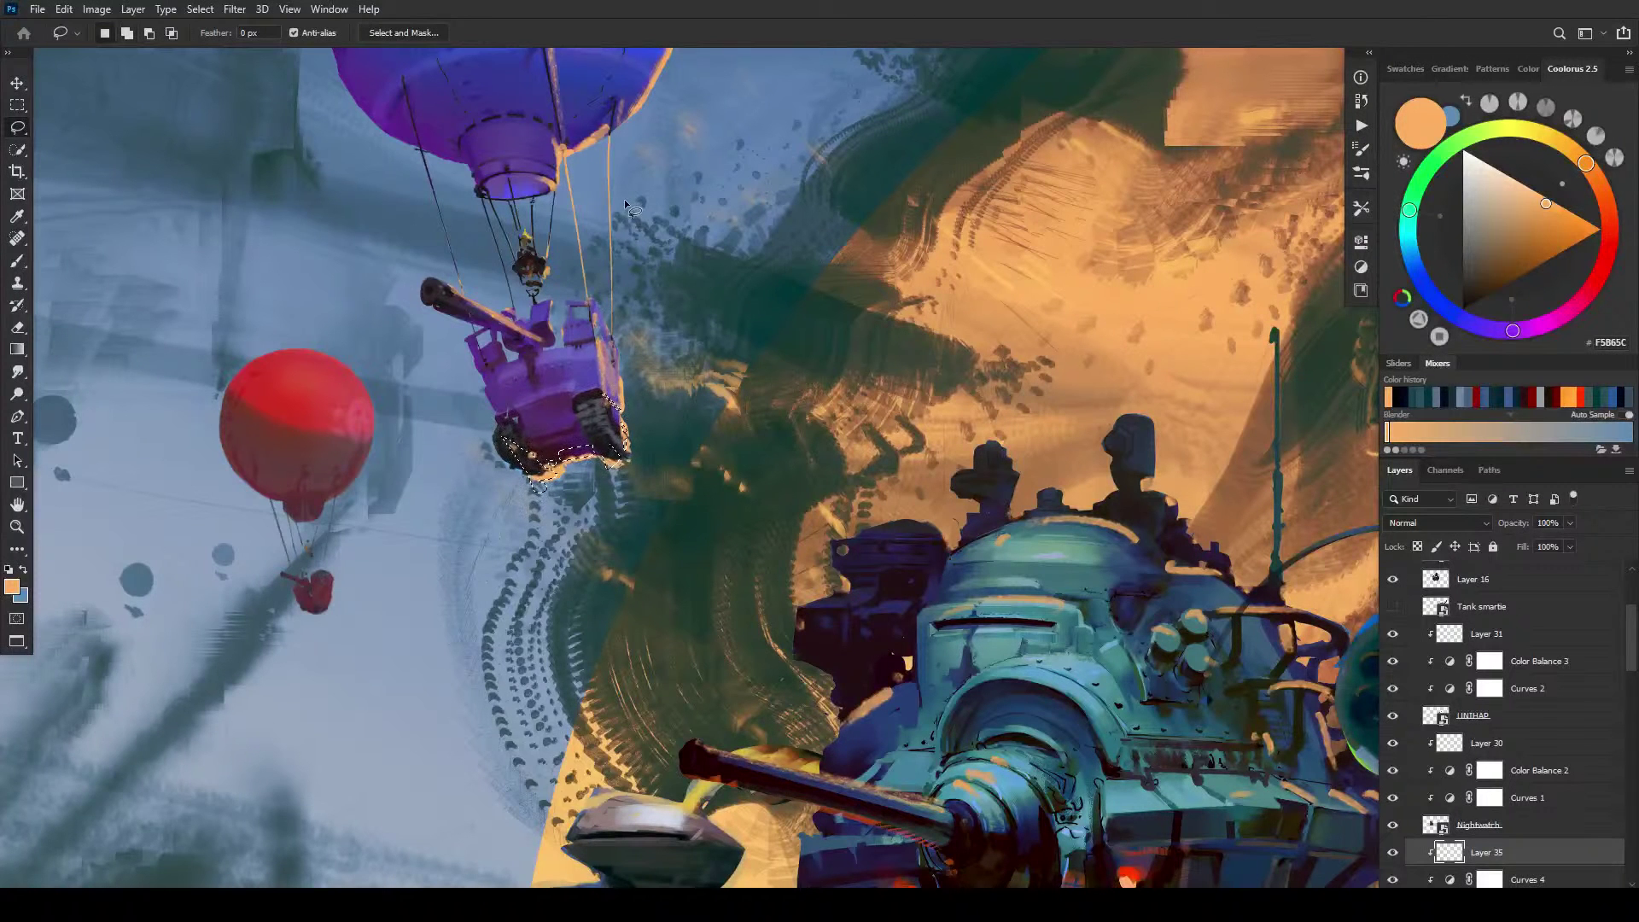
scroll(702, 199, up, 4)
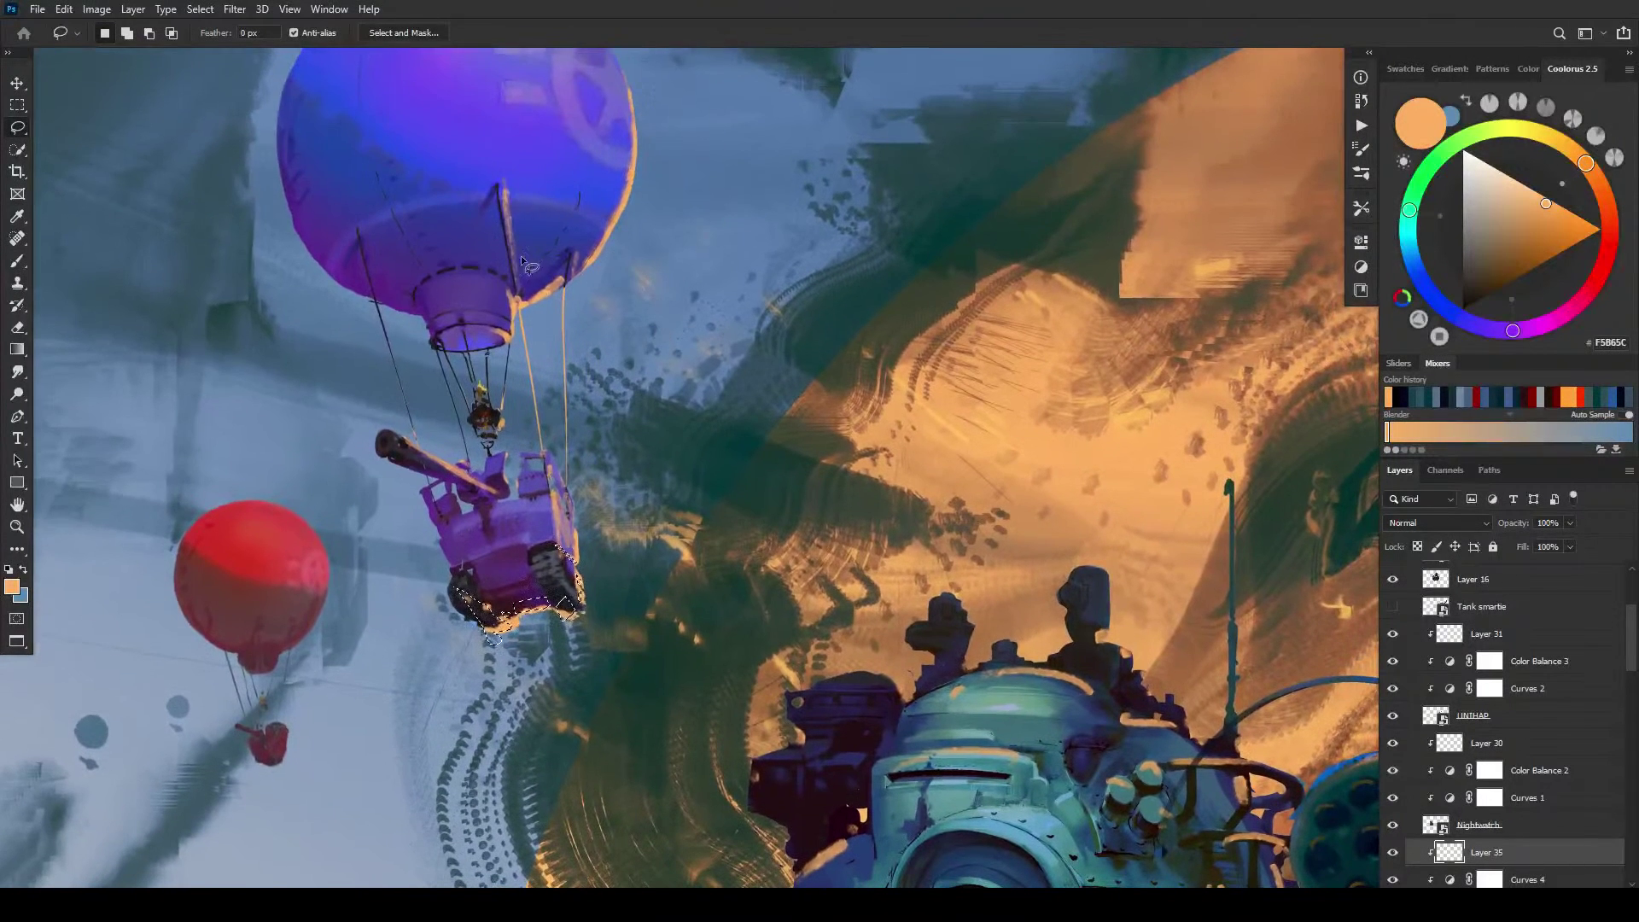
mouse_move(645, 251)
mouse_down()
mouse_move(604, 322)
mouse_move(645, 267)
mouse_up()
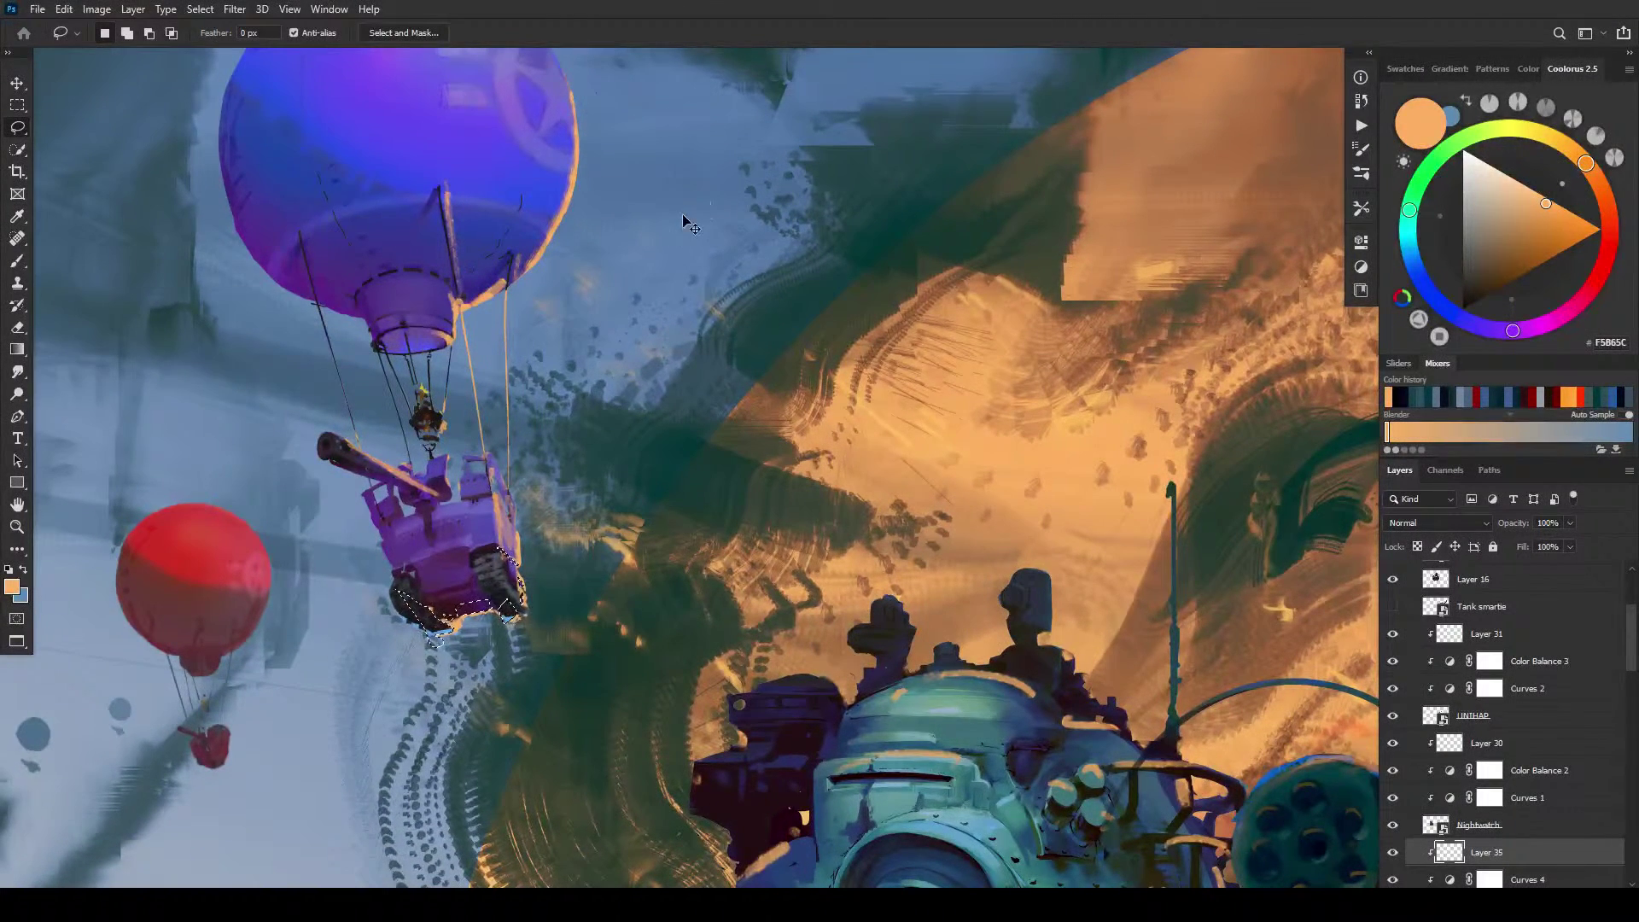
key(ctrl+d)
mouse_move(509, 292)
mouse_down()
mouse_move(522, 259)
mouse_move(512, 300)
mouse_move(510, 287)
mouse_up()
mouse_move(506, 287)
mouse_down()
mouse_move(491, 260)
mouse_move(467, 300)
mouse_up()
key(ctrl+d)
Step: Refine the orange rim light on the hanging tank's gun barrel with a smaller brush and a freehand selection shifted 10 px
key(b)
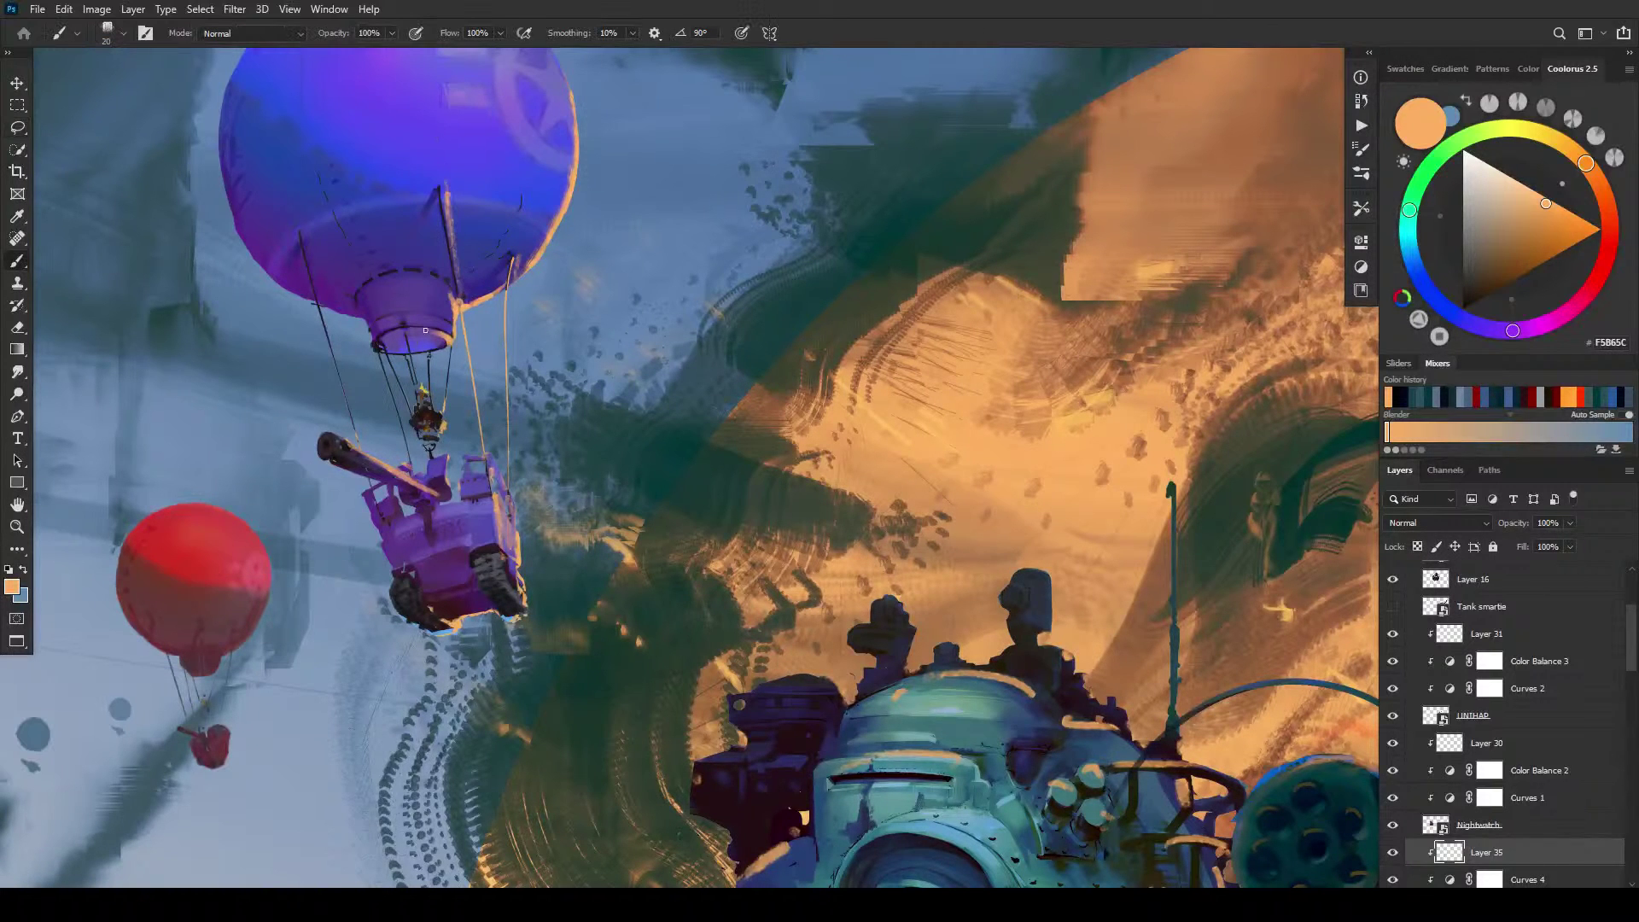
key(bracketleft)
key(bracketleft)
key(bracketleft)
key(bracketleft)
key(l)
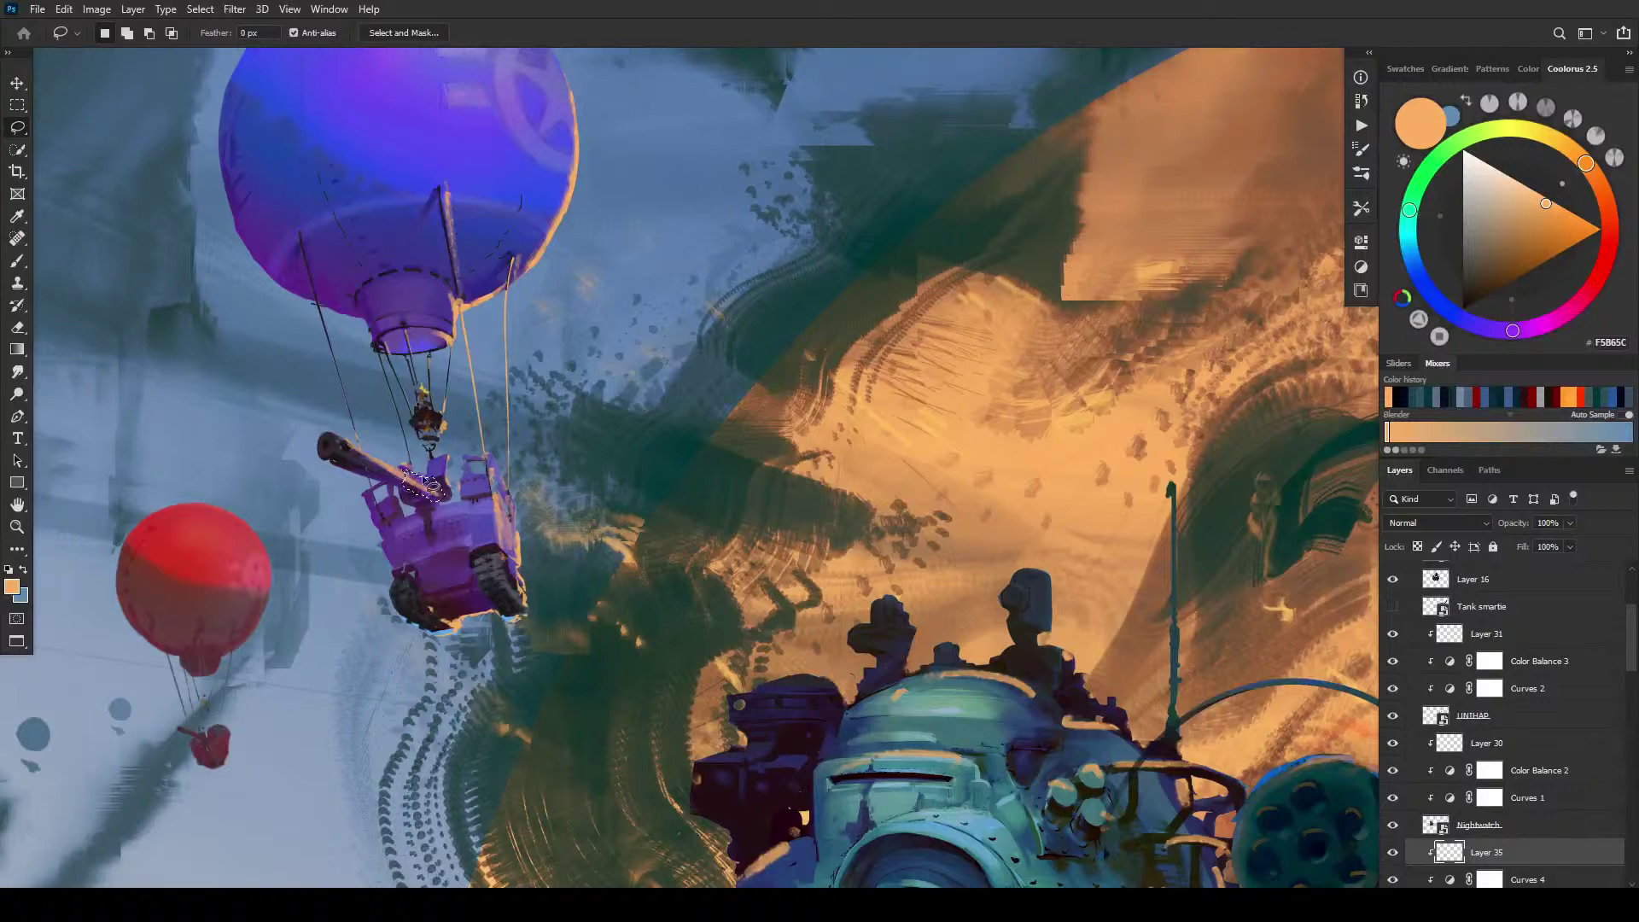
key(shift+Right)
key(shift+Down)
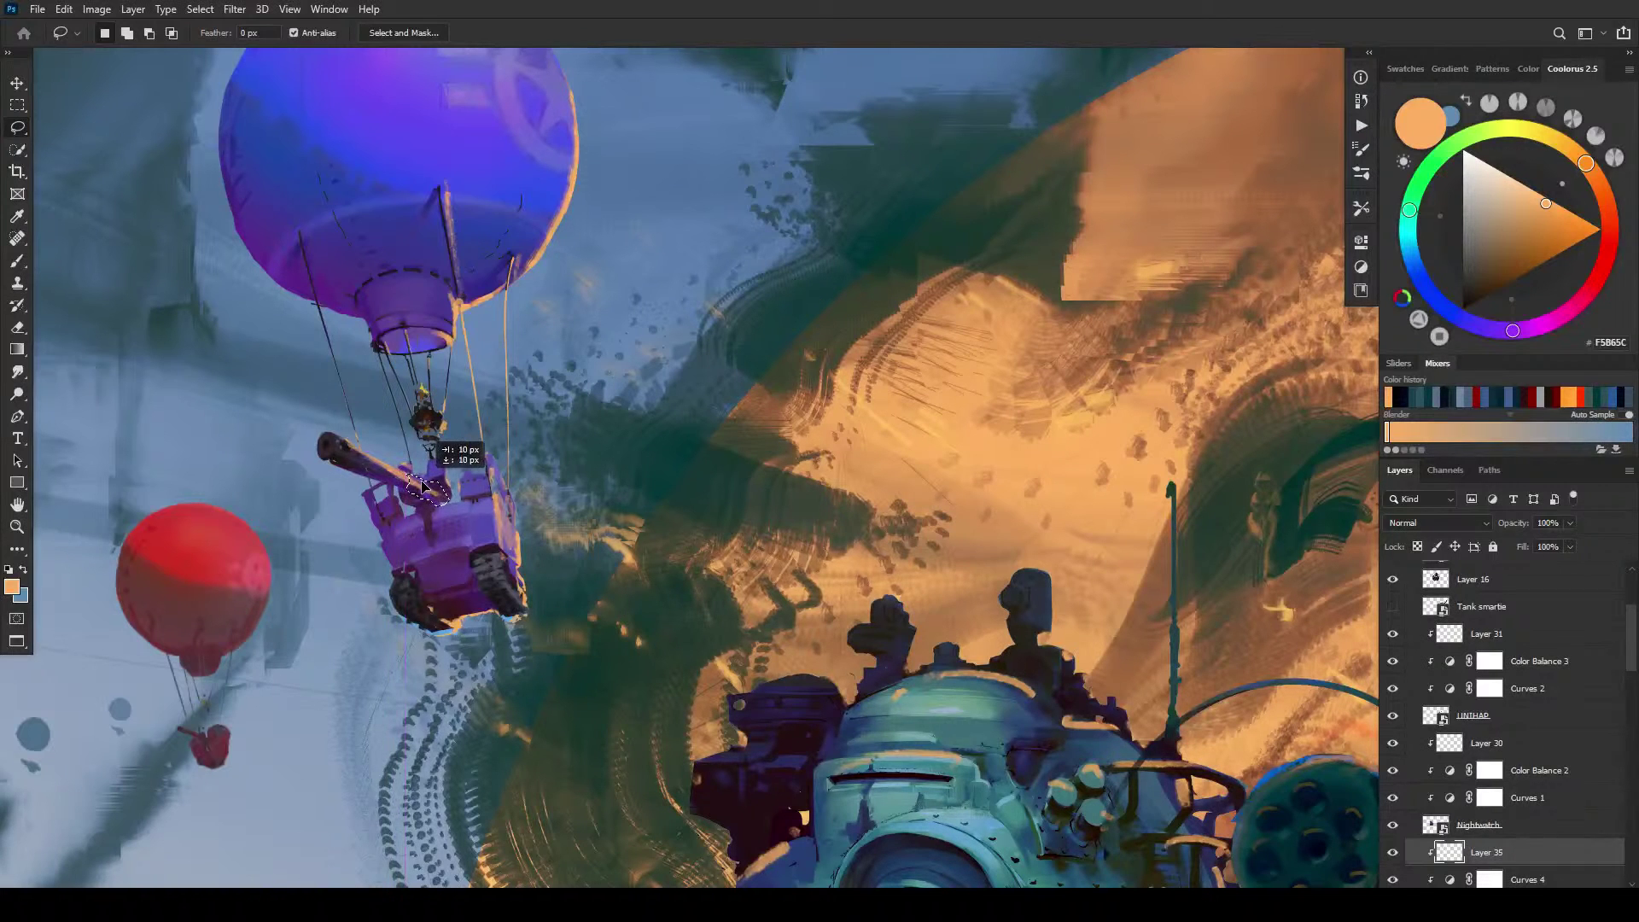
drag(423, 484, 427, 492)
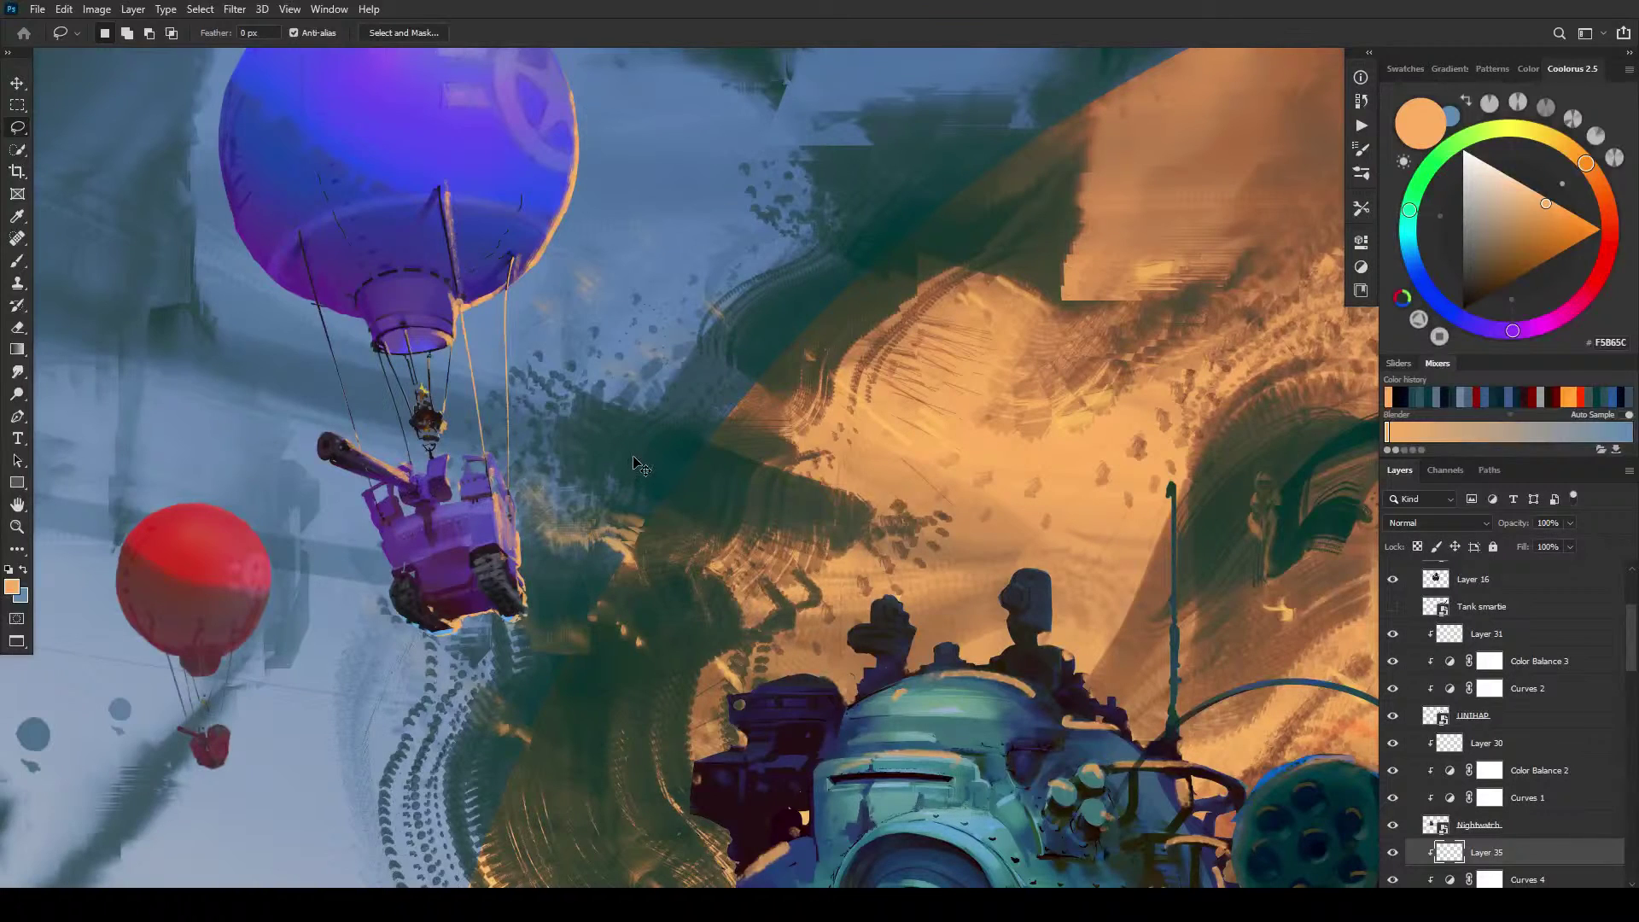
Step: Select the red balloon's layer and nudge it slightly downward
scroll(640, 468, down, 1)
scroll(640, 469, down, 5)
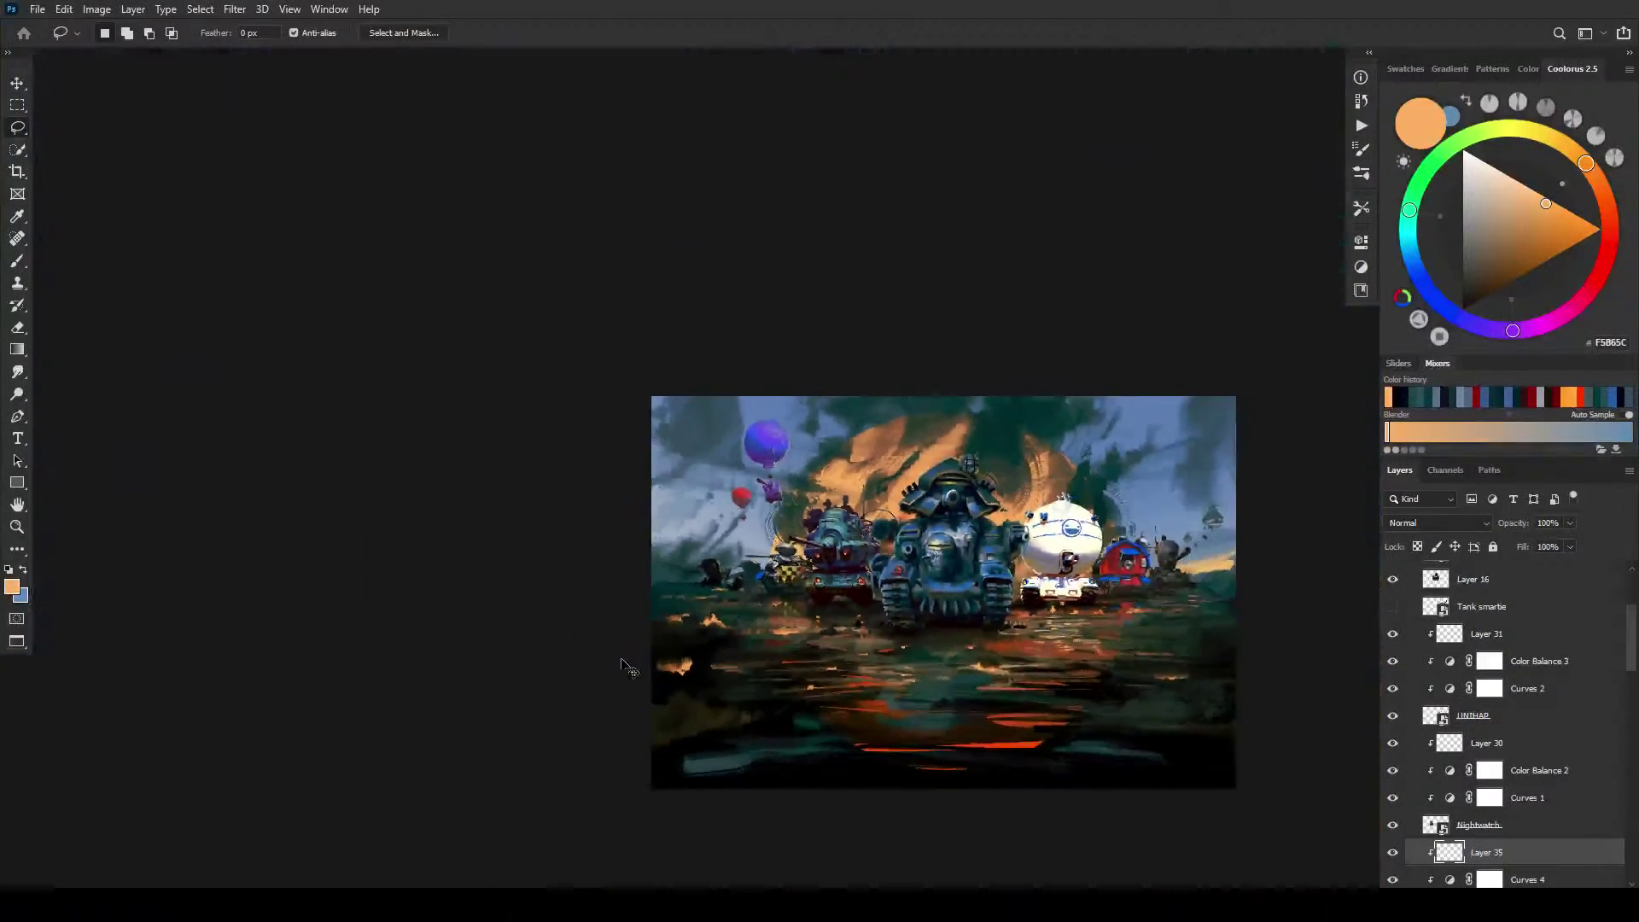
scroll(628, 670, up, 1)
scroll(628, 675, up, 2)
scroll(629, 675, down, 3)
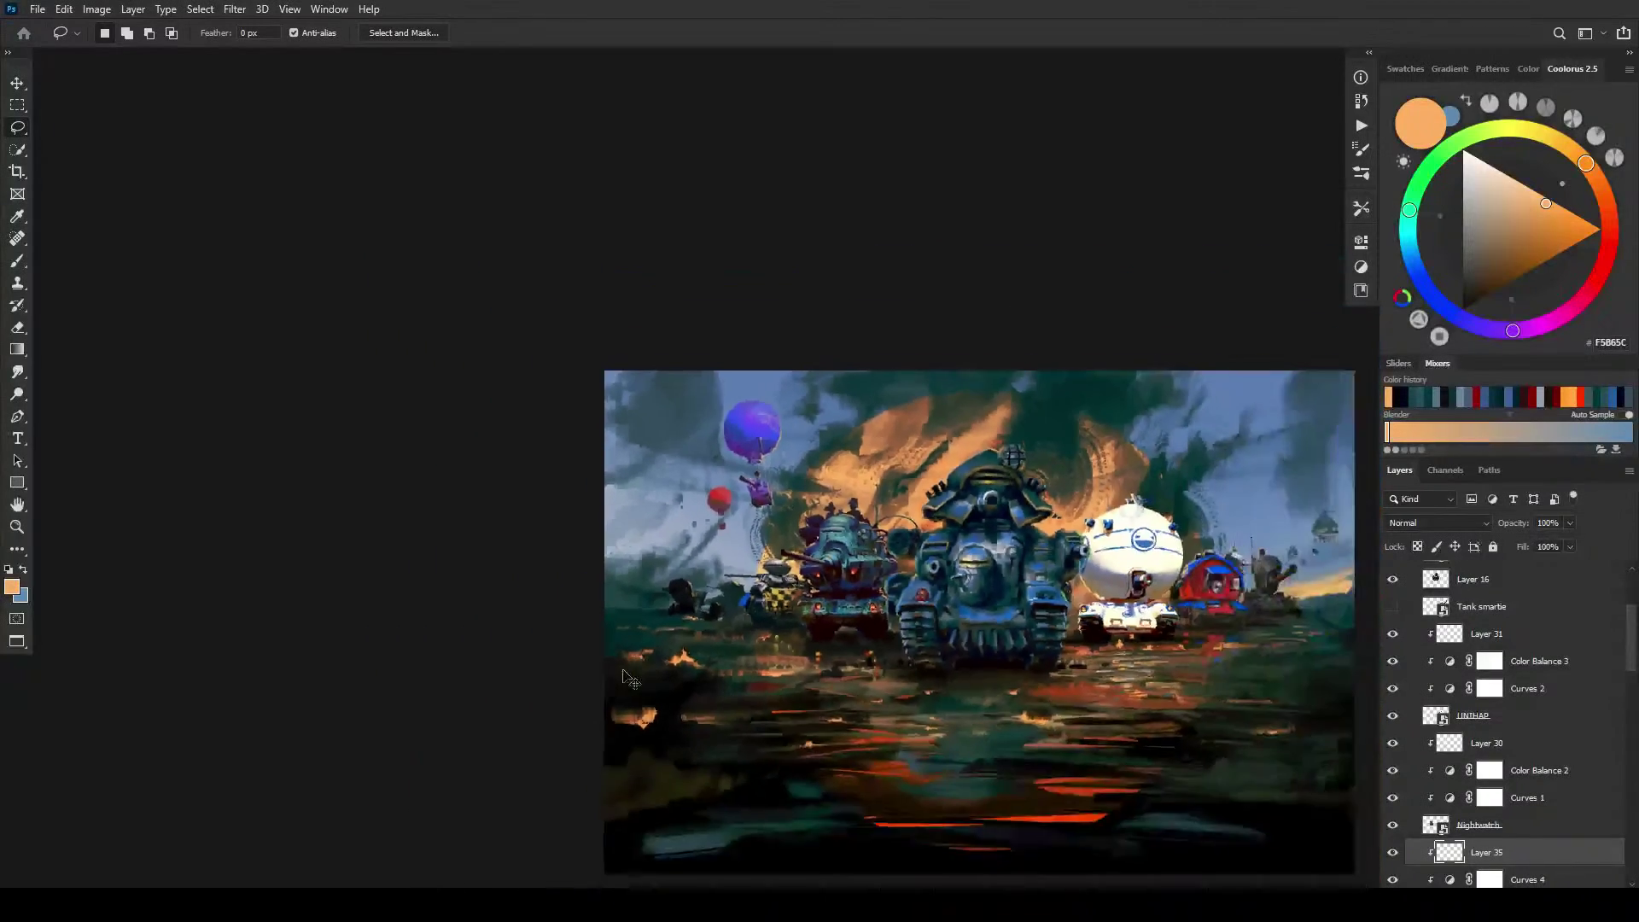
scroll(629, 678, up, 4)
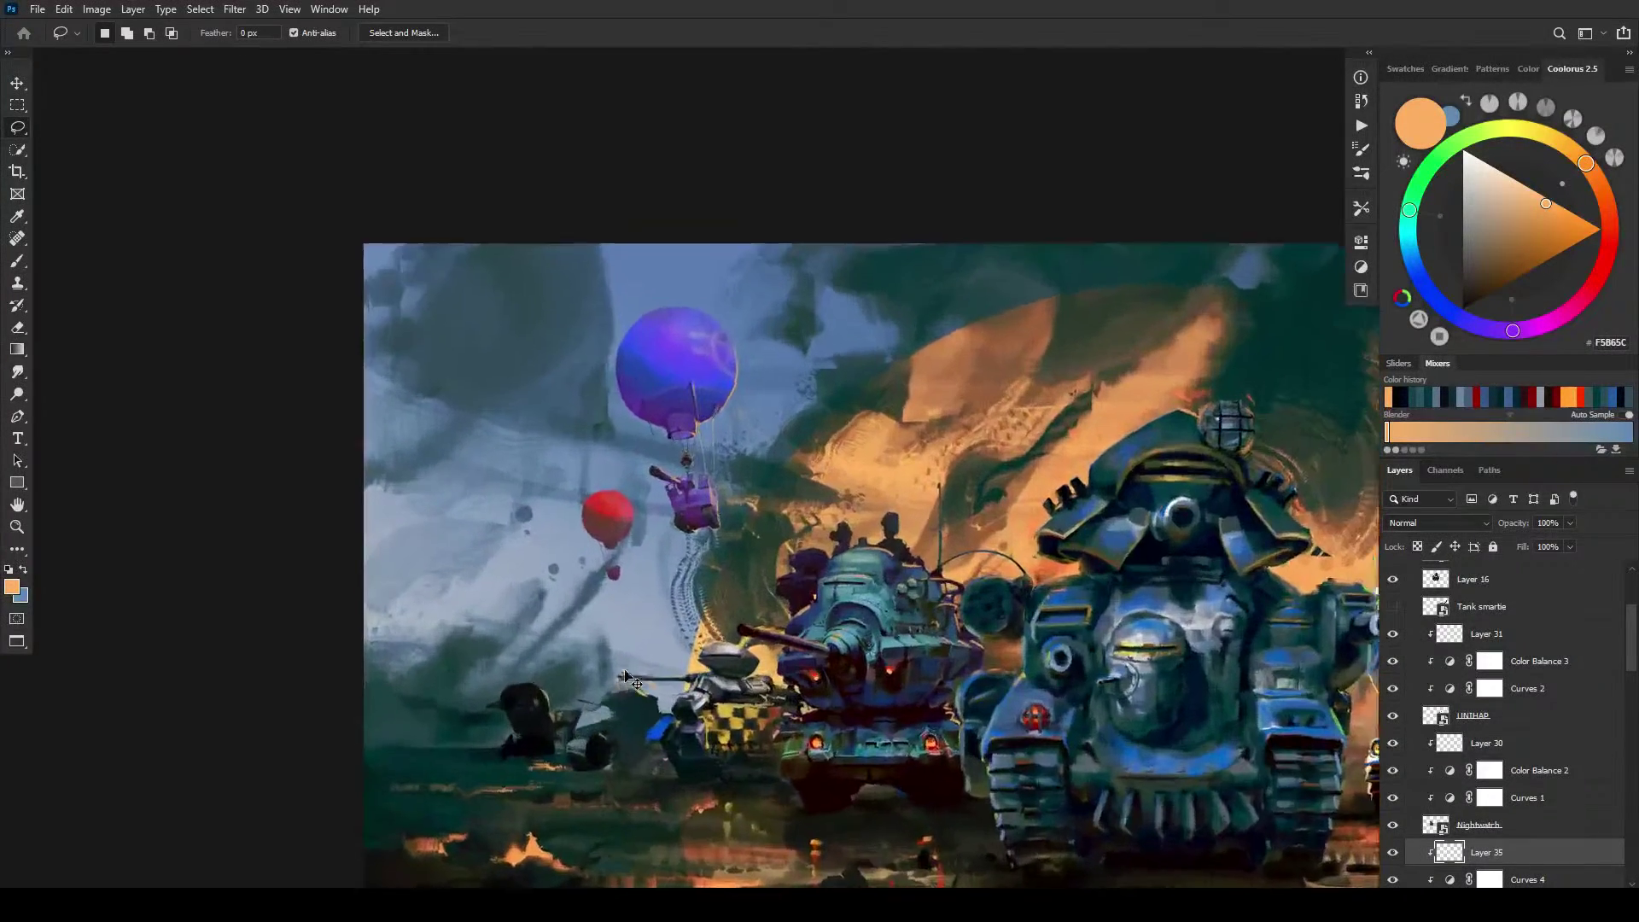
scroll(626, 677, up, 3)
drag(530, 640, 595, 538)
key(v)
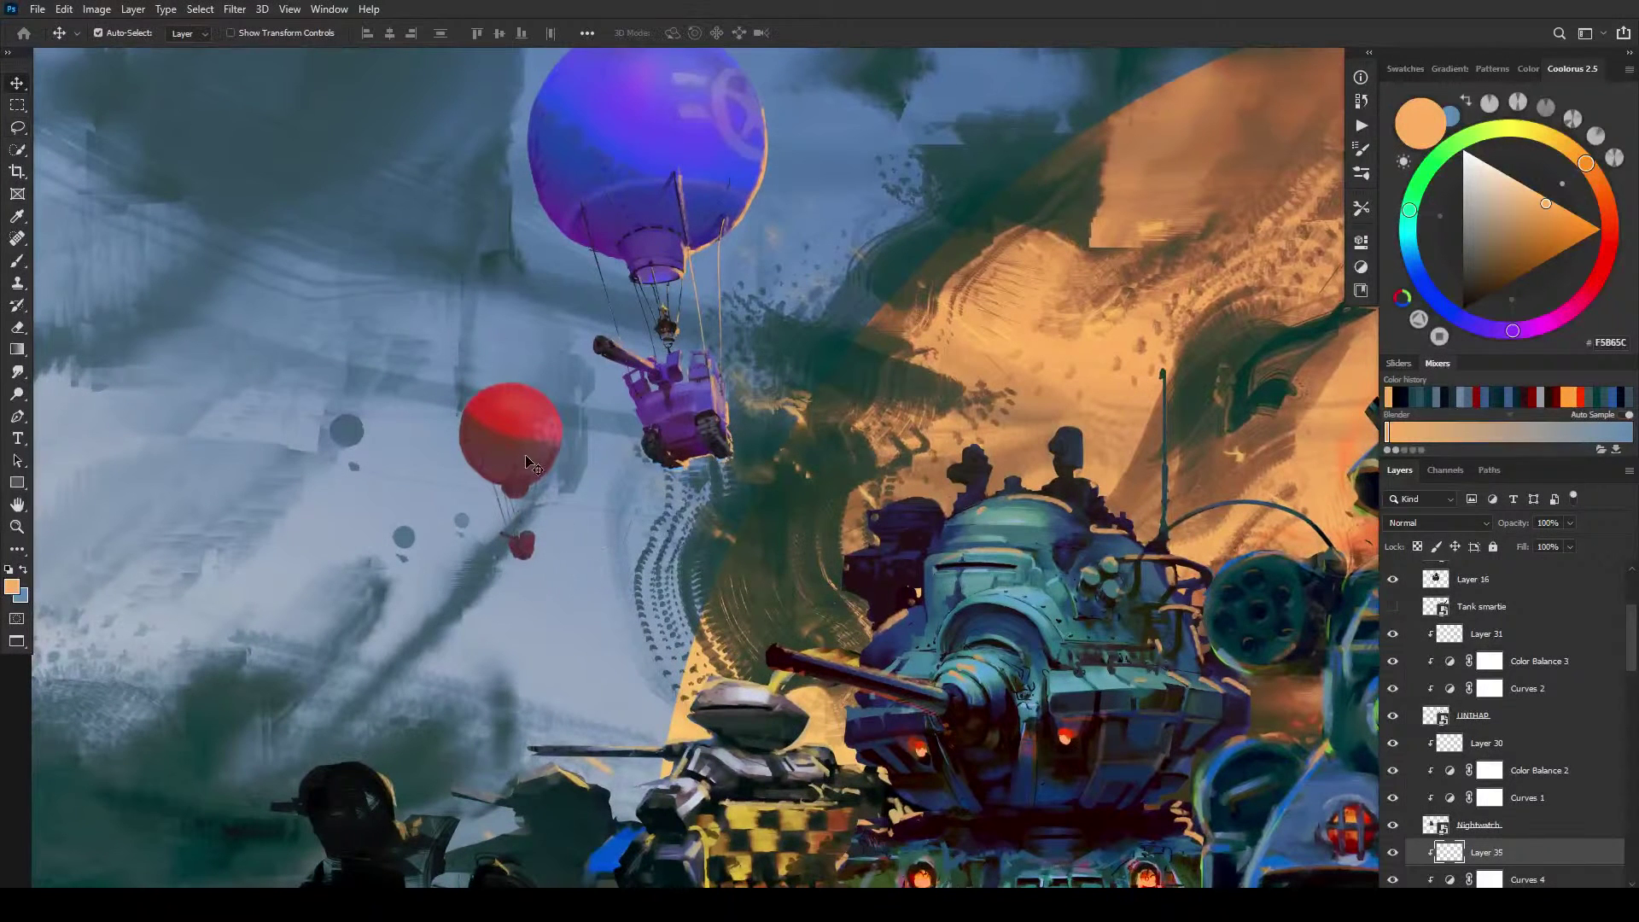
ctrl+click(525, 435)
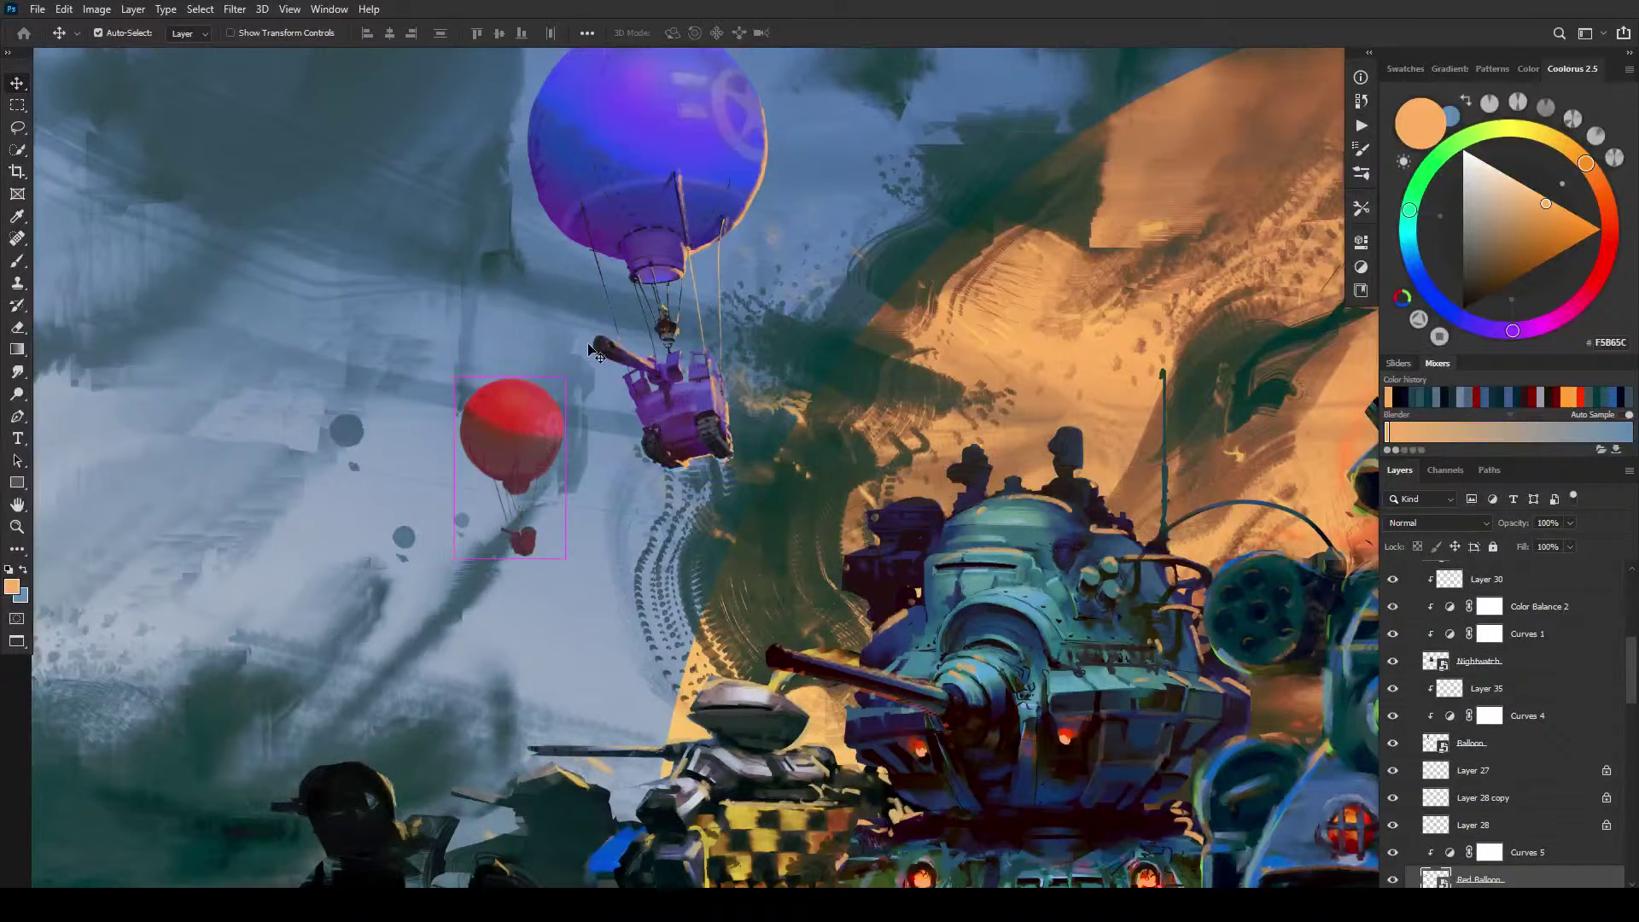
key(Down)
key(Down)
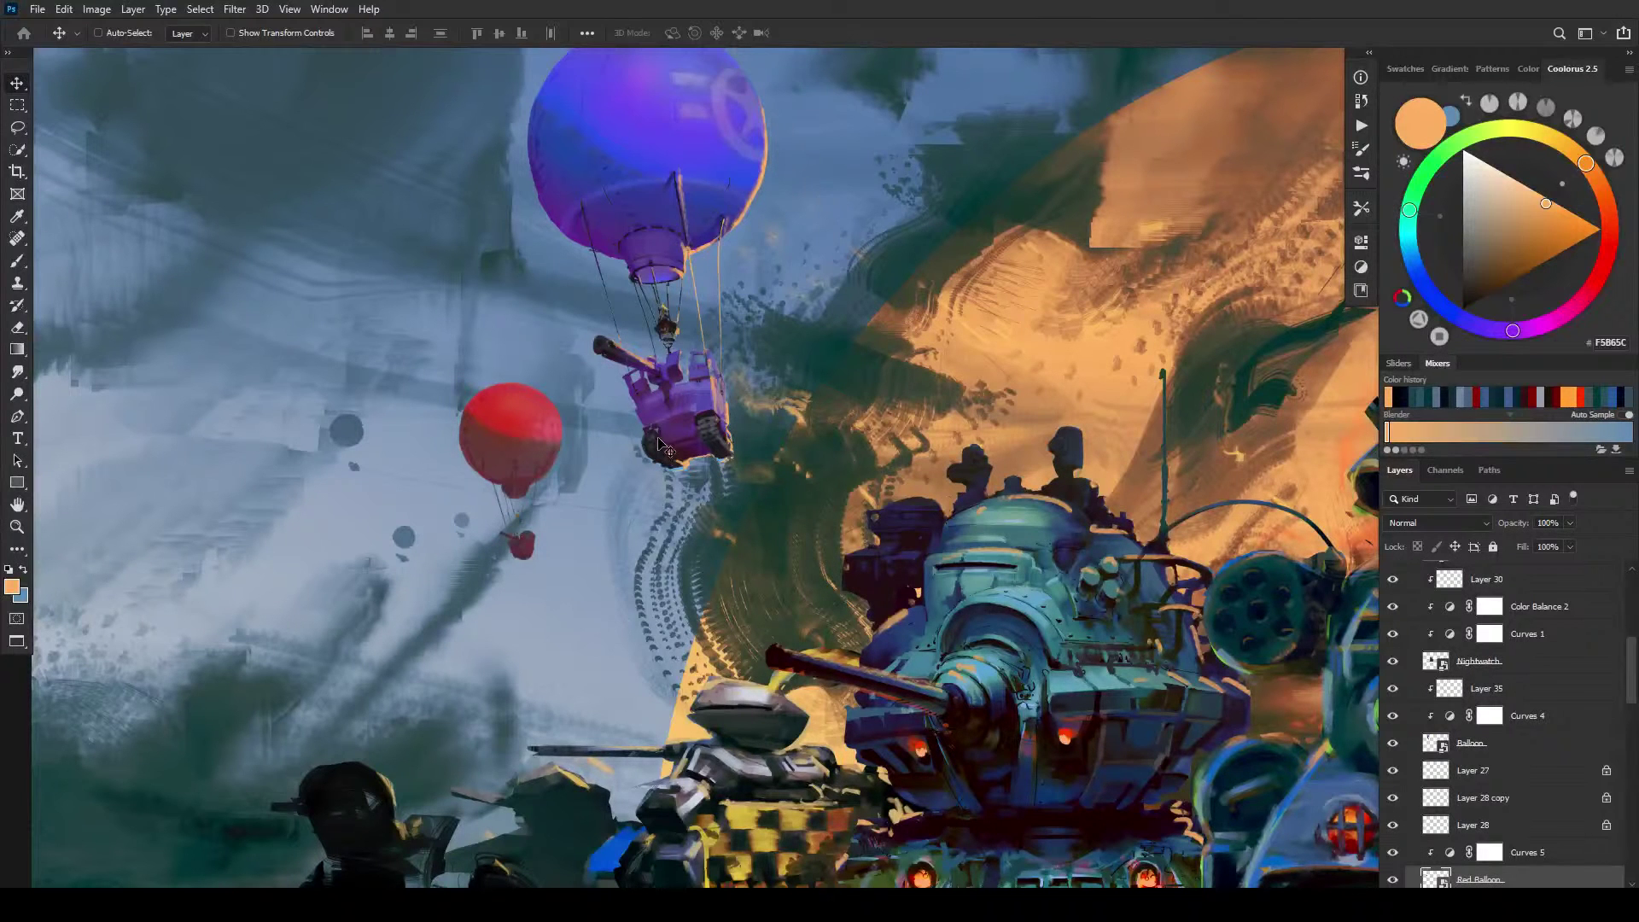
Step: Add a new layer clipped to the red balloon above its Curves 5 adjustment for brush painting
click(1529, 851)
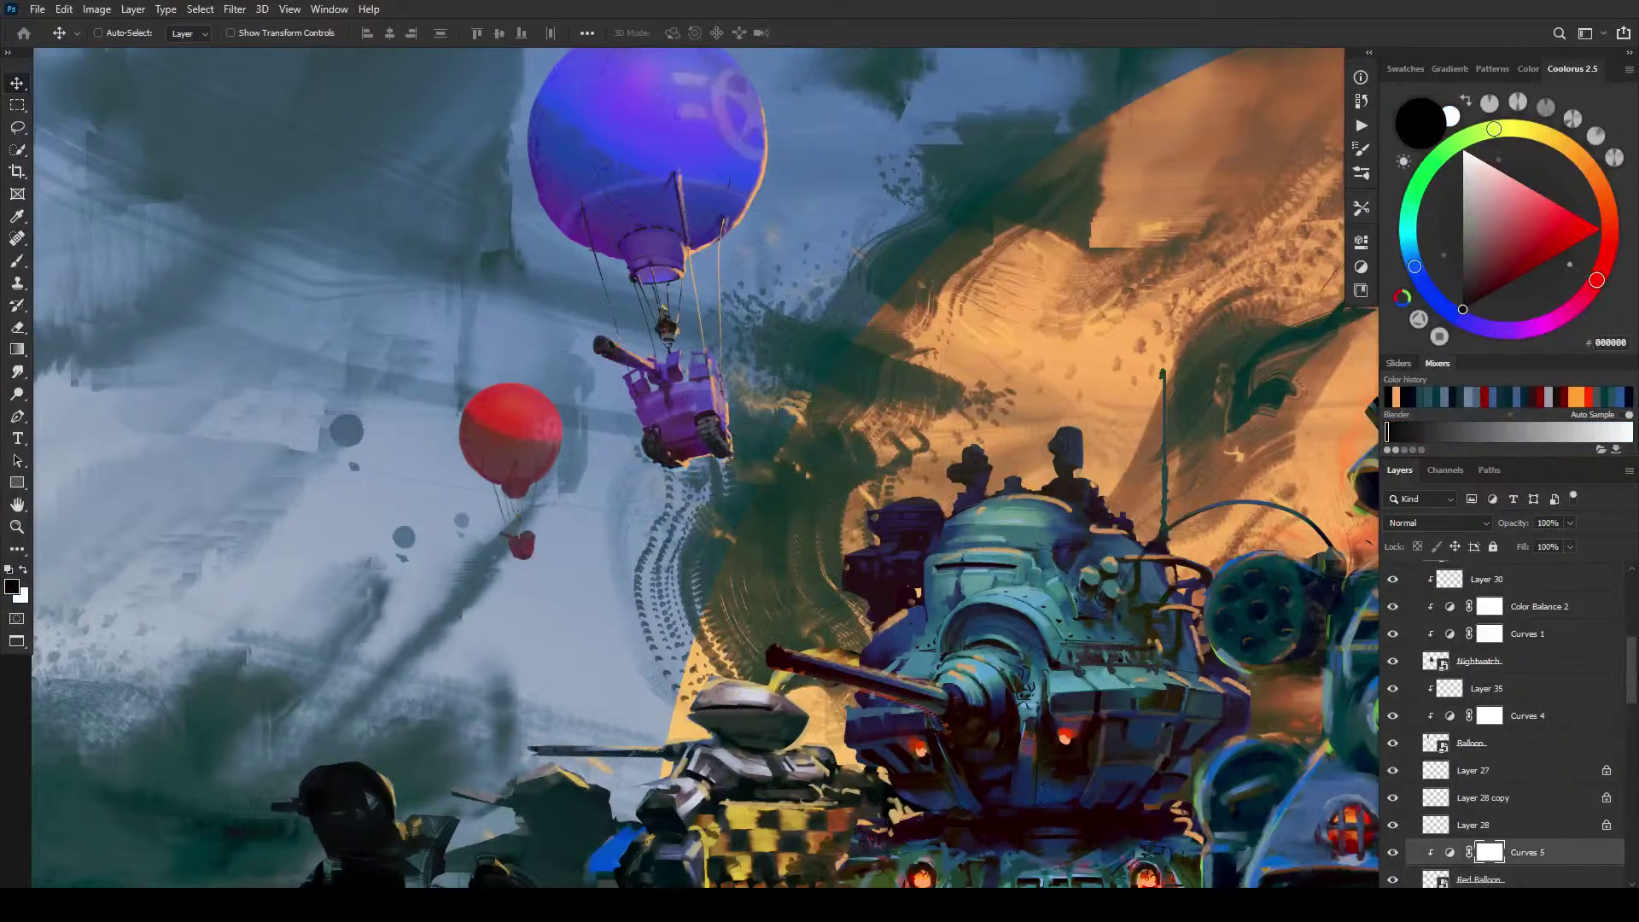
key(ctrl+shift+alt+n)
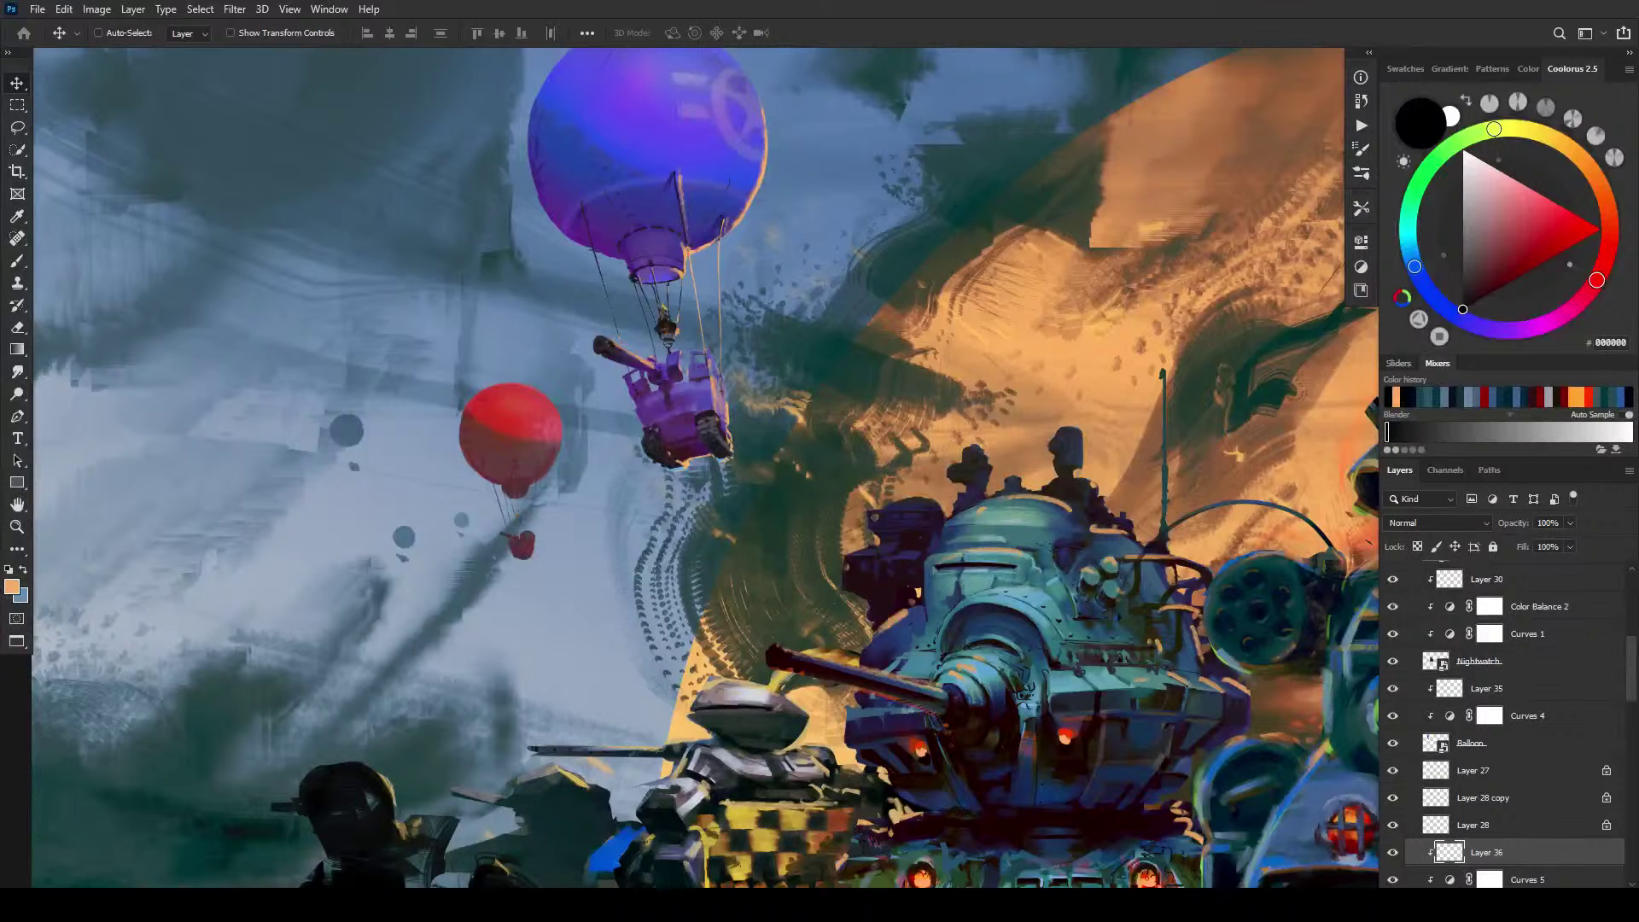
key(b)
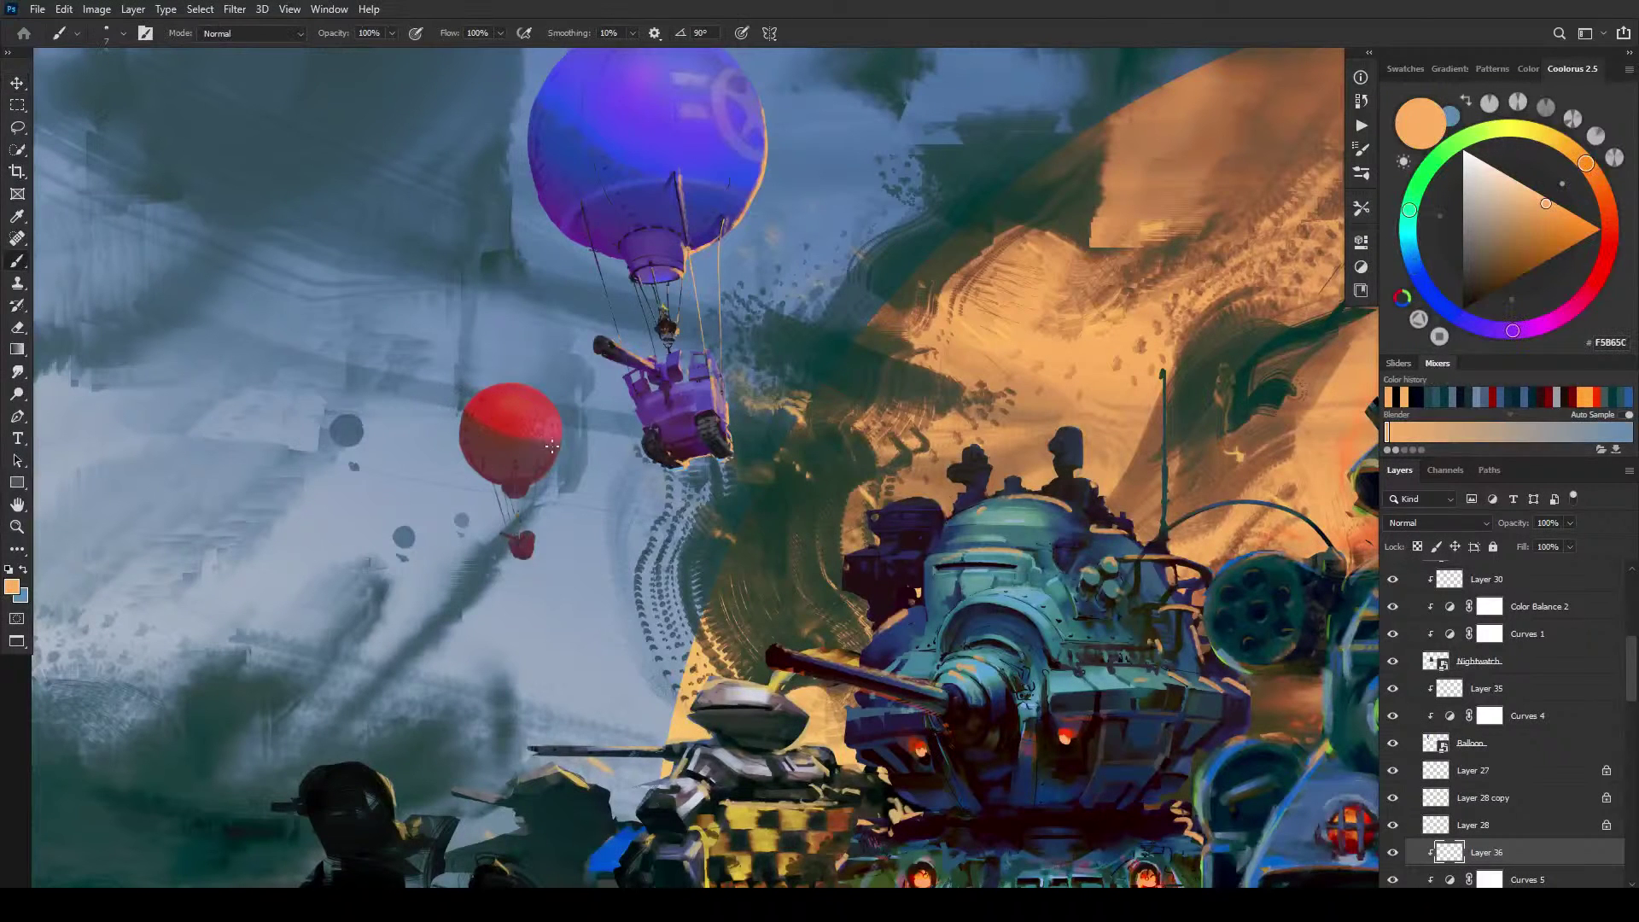
Step: Paint a light orange rim light on the red balloon and its hanging basket, adjusting the brush size to 10
key(bracketright)
key(bracketleft)
key(bracketleft)
key(bracketright)
key(bracketright)
key(bracketright)
key(bracketright)
key(bracketright)
key(bracketright)
key(bracketleft)
key(bracketleft)
key(bracketleft)
drag(537, 537, 536, 542)
scroll(834, 376, down, 6)
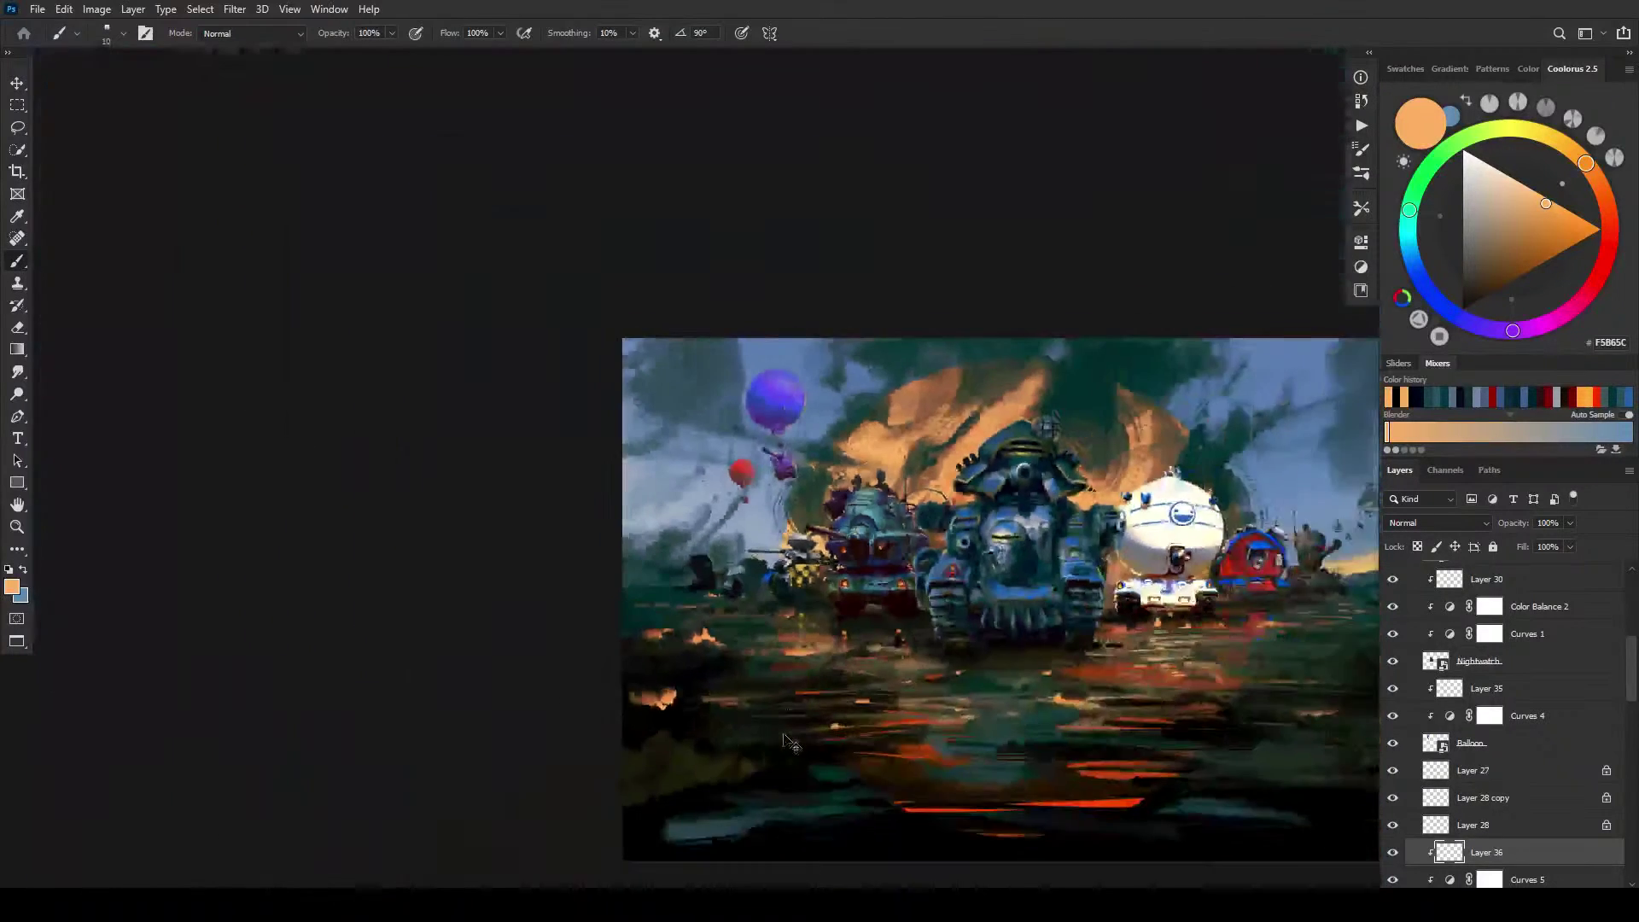
scroll(793, 749, up, 4)
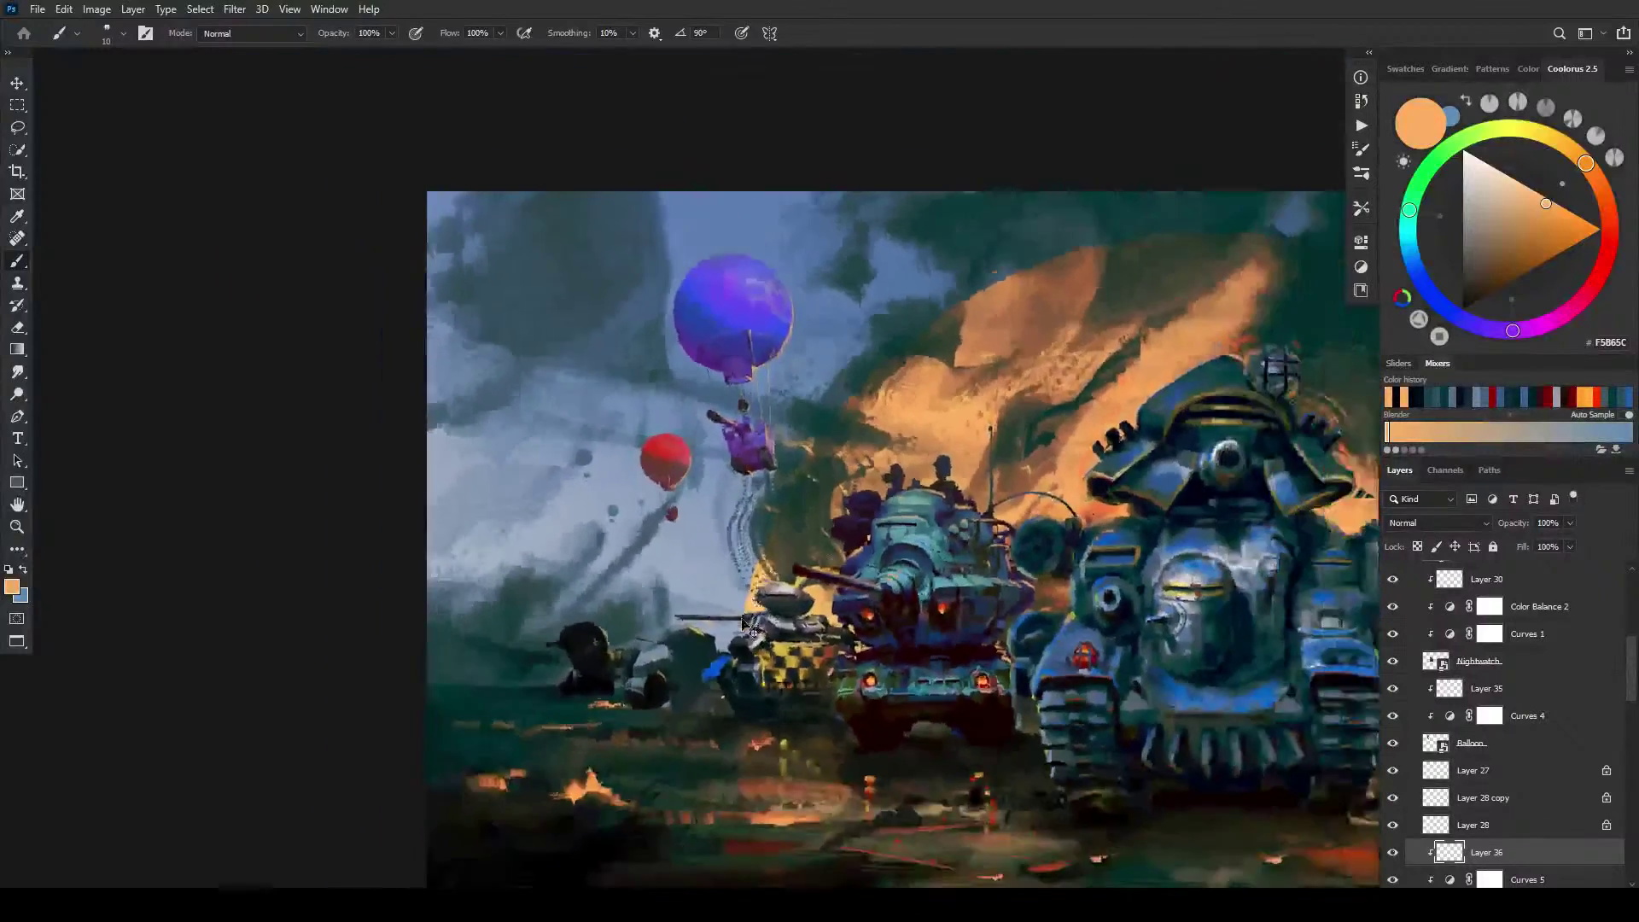
Step: Review the painted balloon rim lights against the tanks across the whole banner
scroll(749, 657, down, 2)
scroll(750, 657, down, 2)
scroll(748, 658, up, 4)
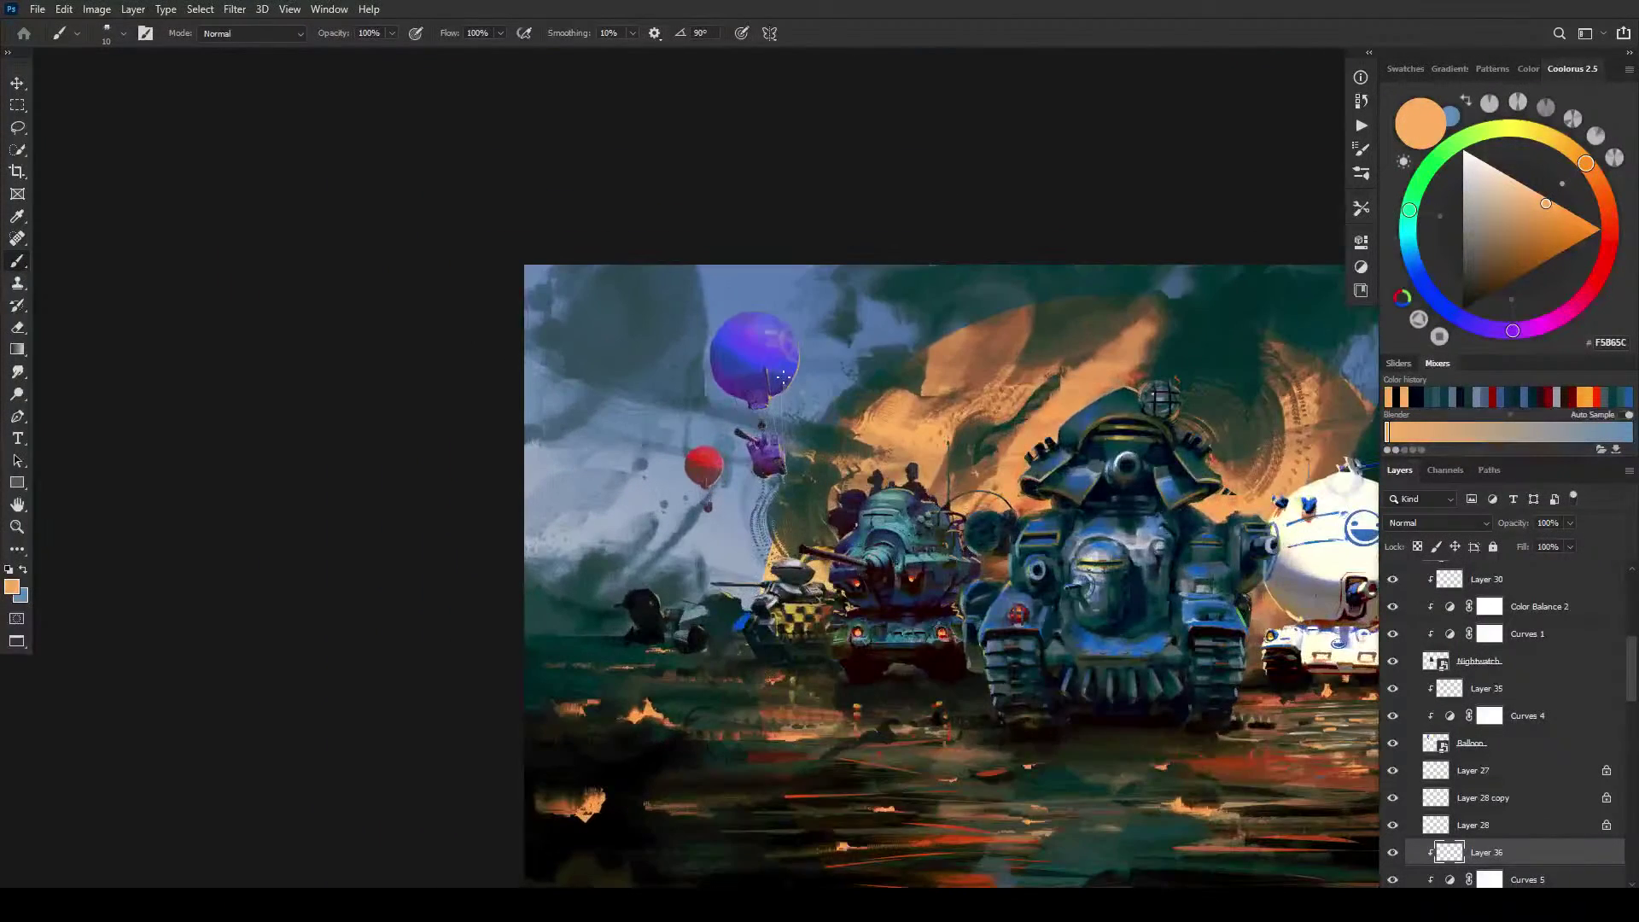
key(bracketright)
key(bracketright)
key(bracketright)
key(bracketright)
key(bracketright)
key(bracketright)
key(bracketright)
key(bracketright)
drag(836, 544, 637, 516)
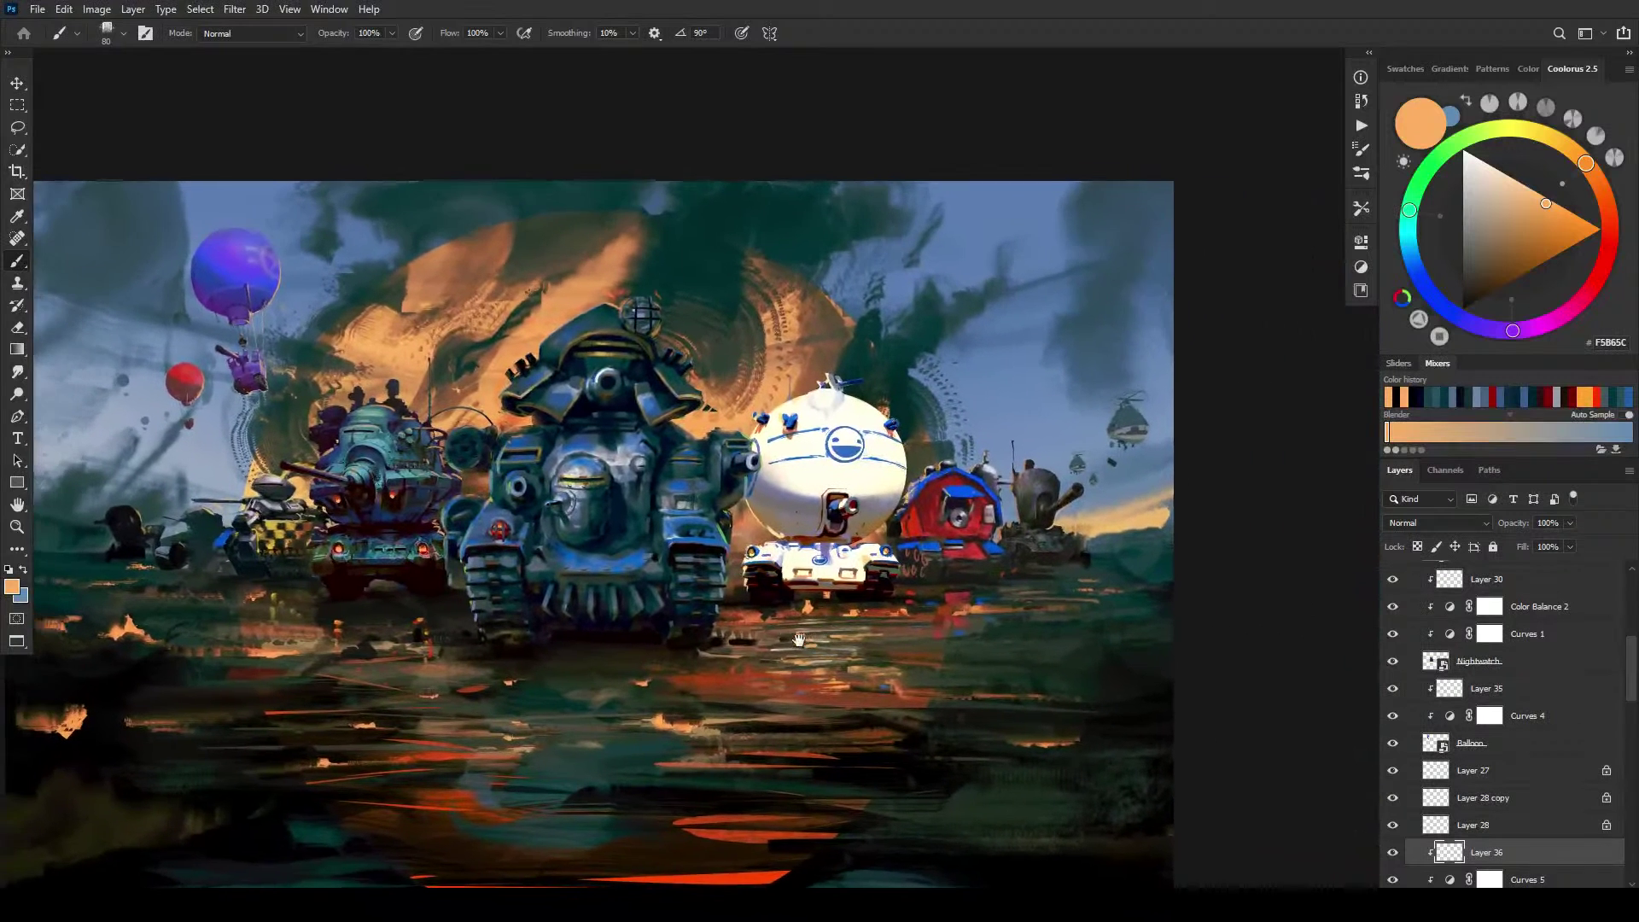
drag(799, 640, 843, 608)
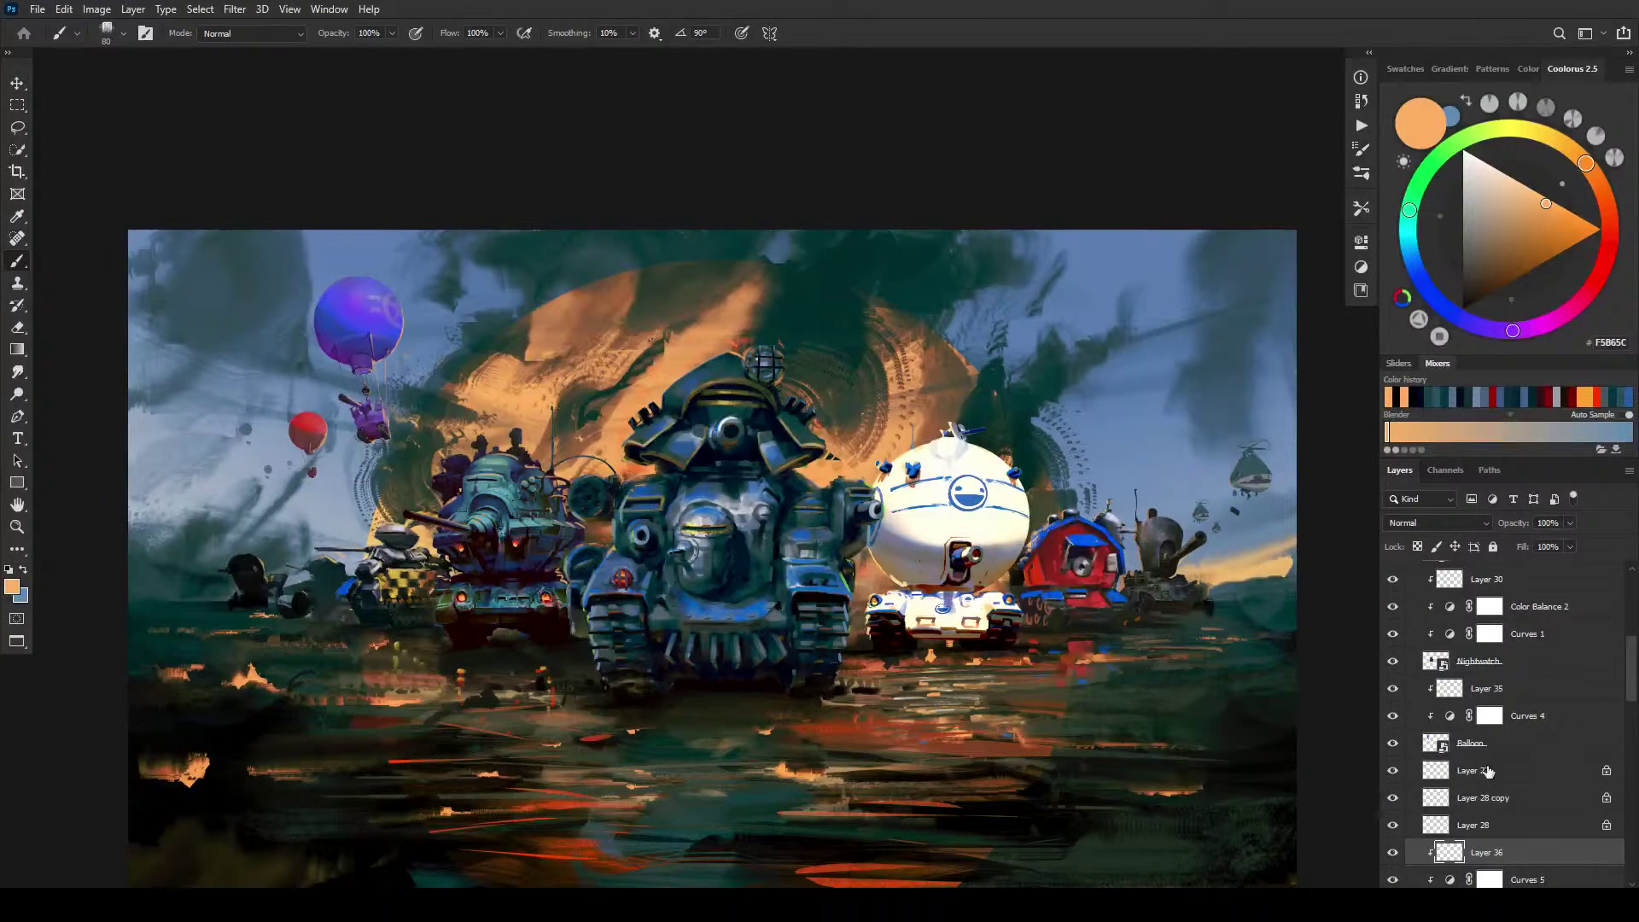
Step: Adjust the red balloon's rim-light layer with Hue/Saturation, setting hue to about -18, saturation to +57 and lightness to -3
click(106, 10)
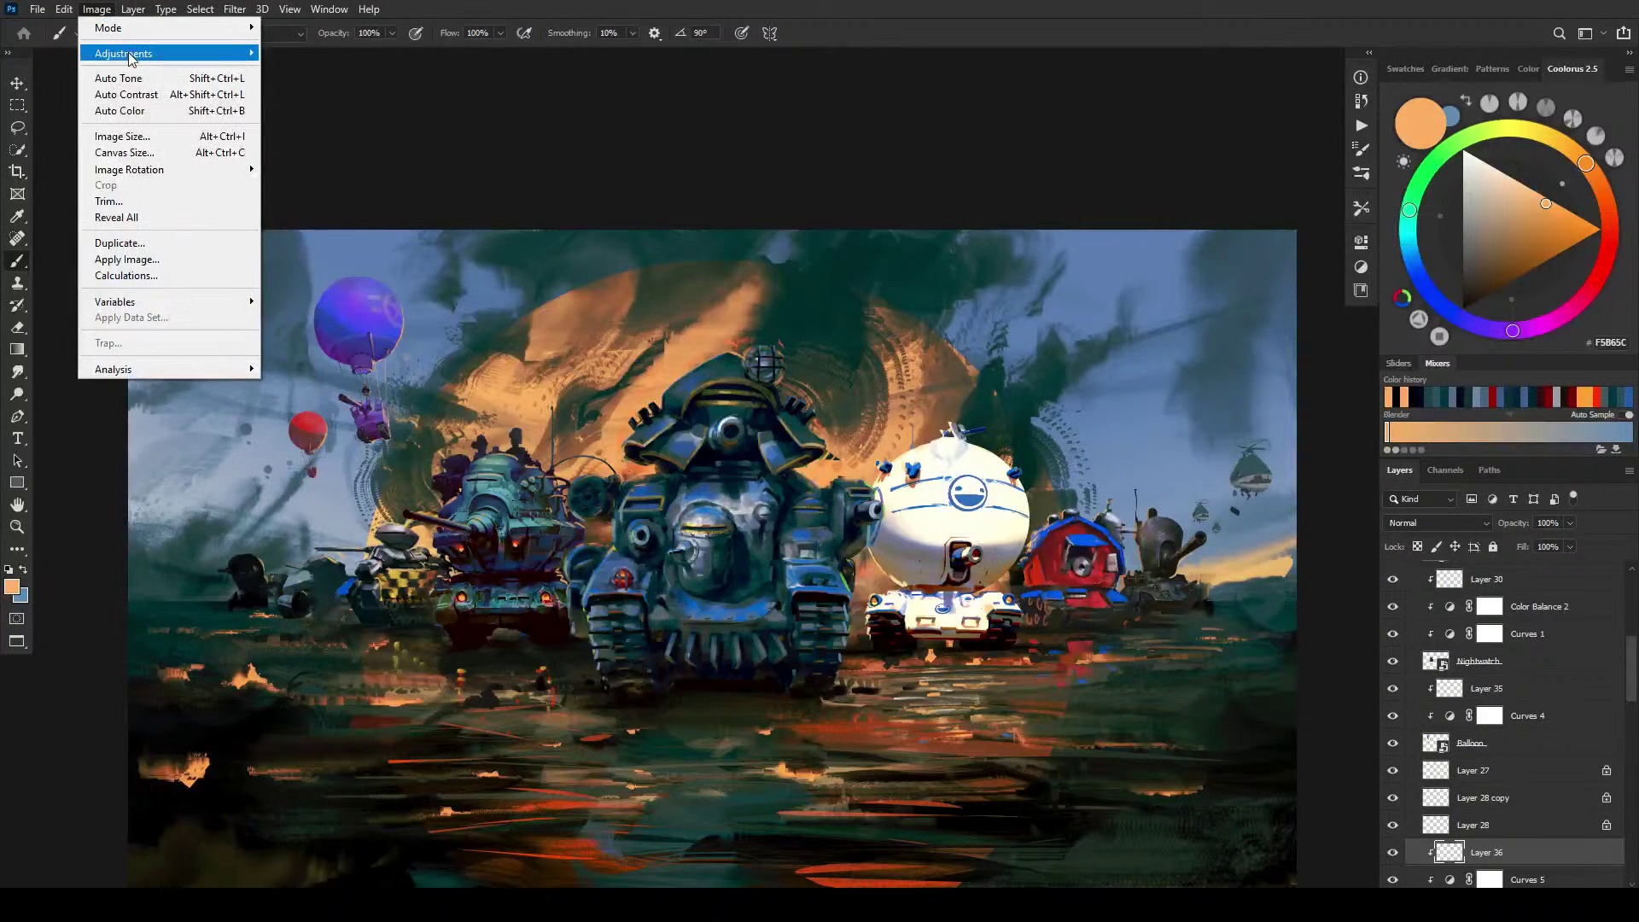
mouse_move(128, 54)
click(308, 143)
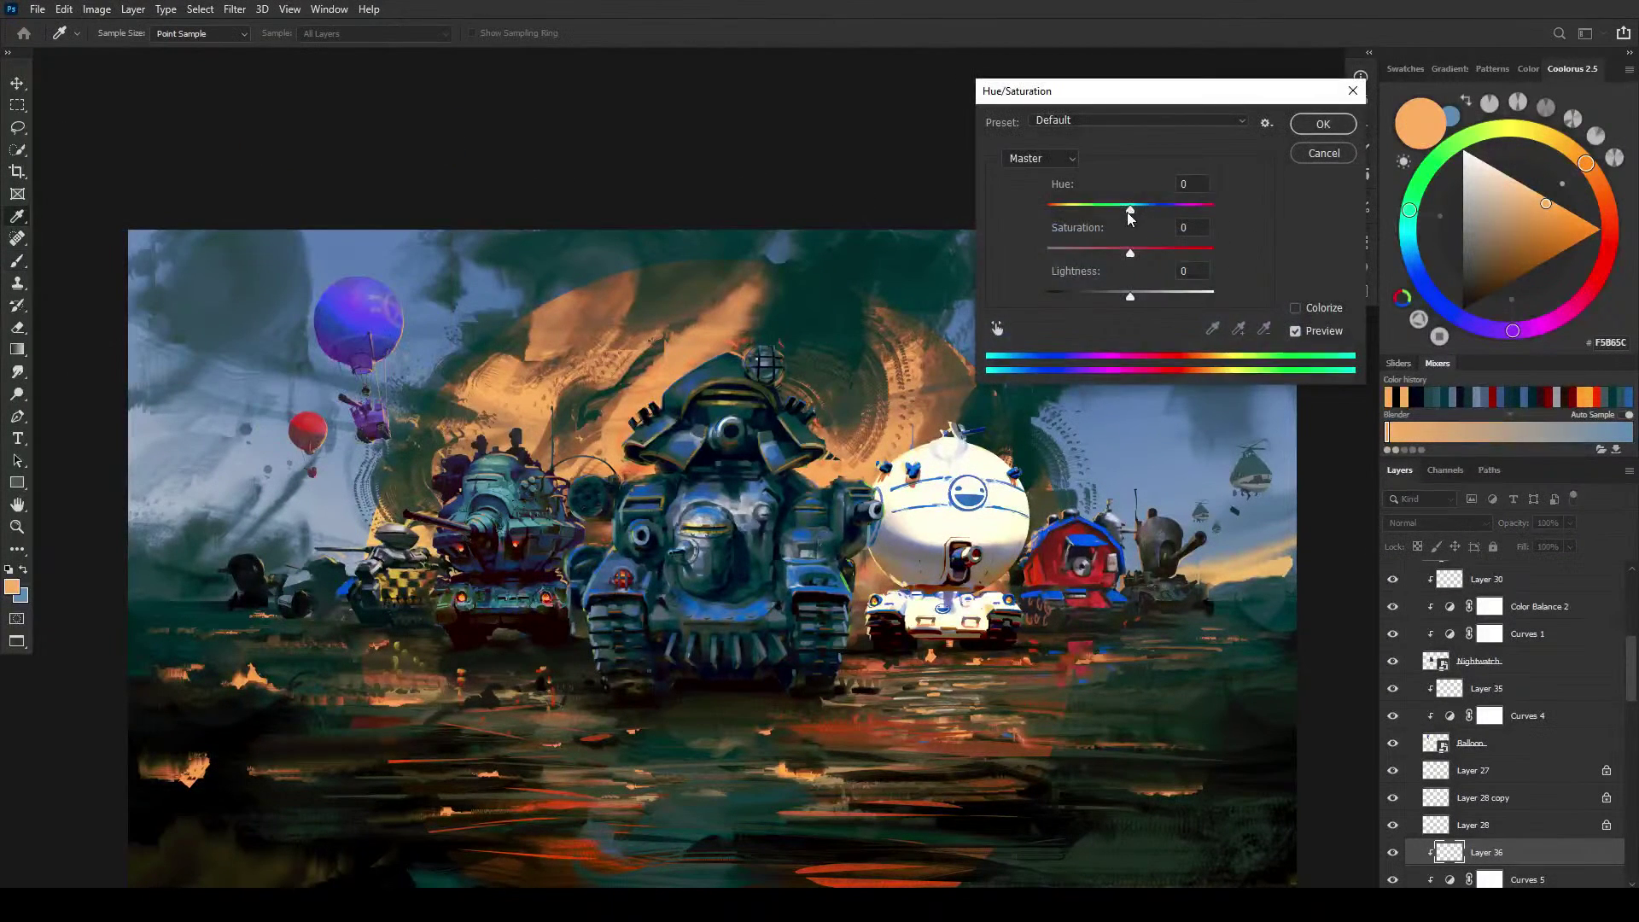
drag(1129, 213, 1128, 294)
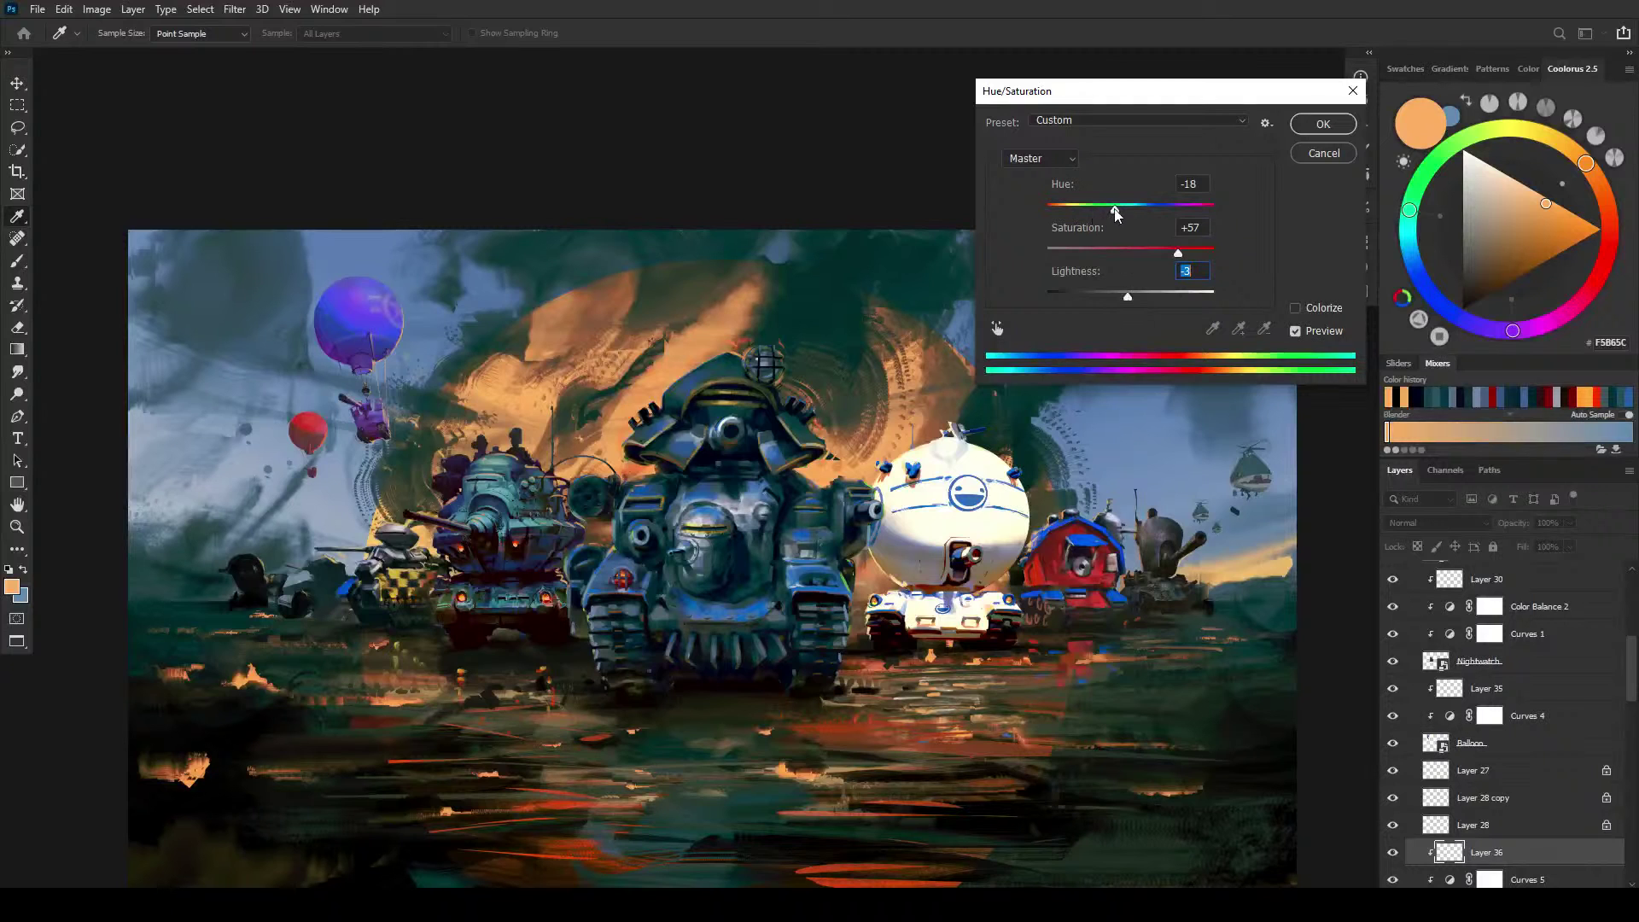
mouse_move(1113, 208)
mouse_down()
mouse_move(1130, 207)
mouse_move(1111, 209)
mouse_up()
mouse_move(1113, 207)
mouse_down()
mouse_move(1099, 208)
mouse_move(1118, 207)
mouse_up()
click(1322, 124)
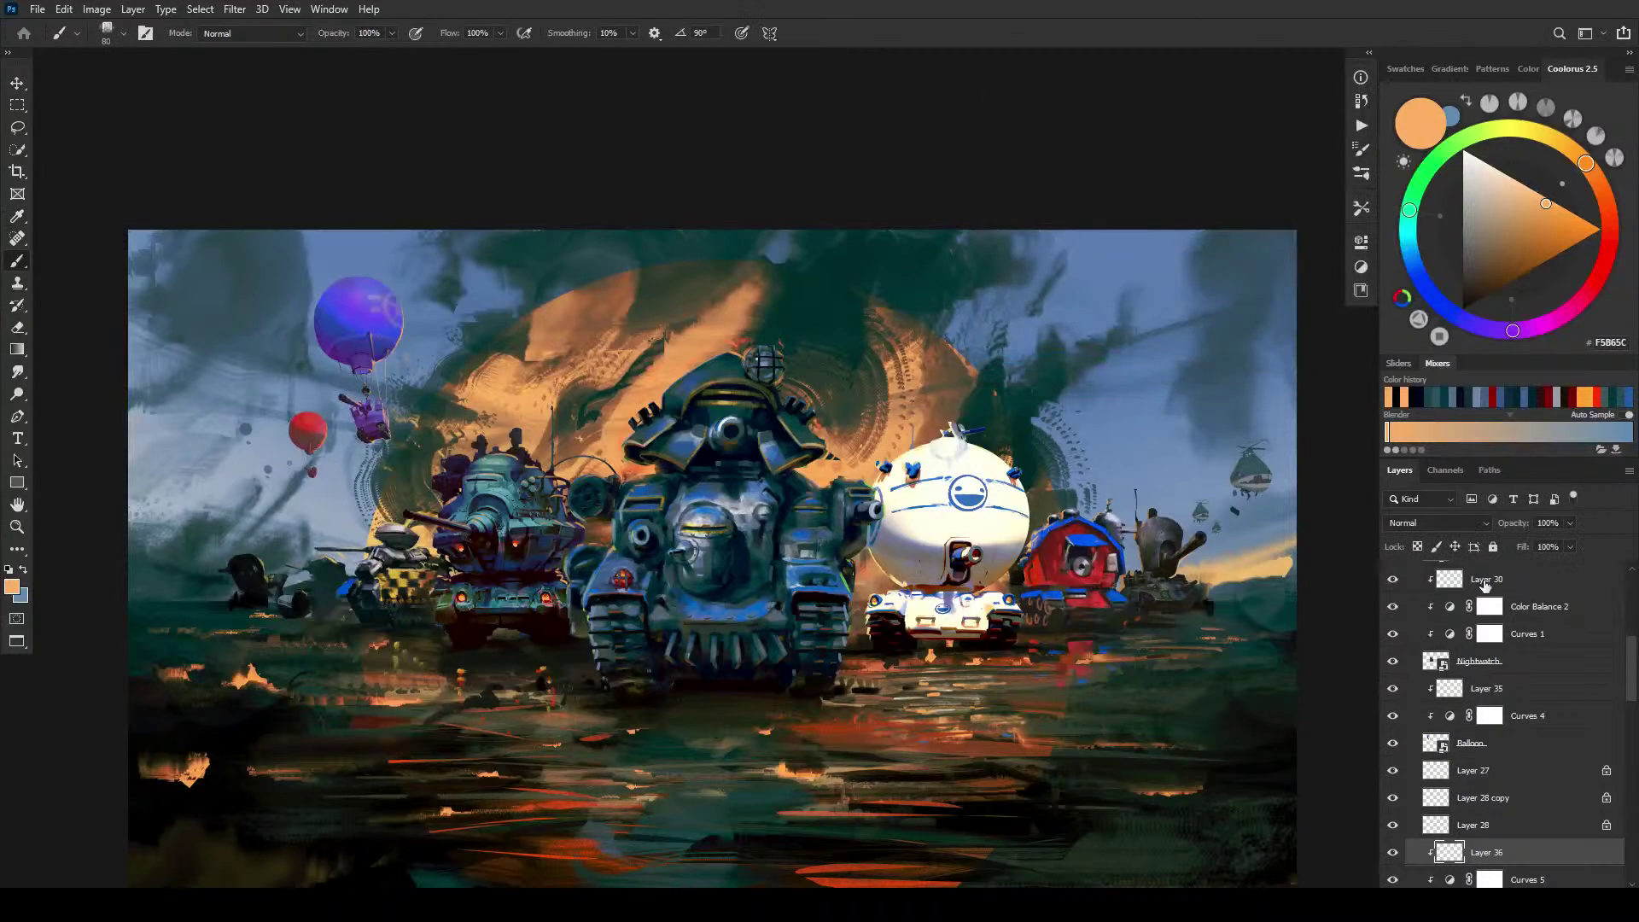
Step: Adjust the purple balloon's rim-light layer, Layer 35, with Hue/Saturation at hue -19, saturation +10 and lightness -2
click(1526, 692)
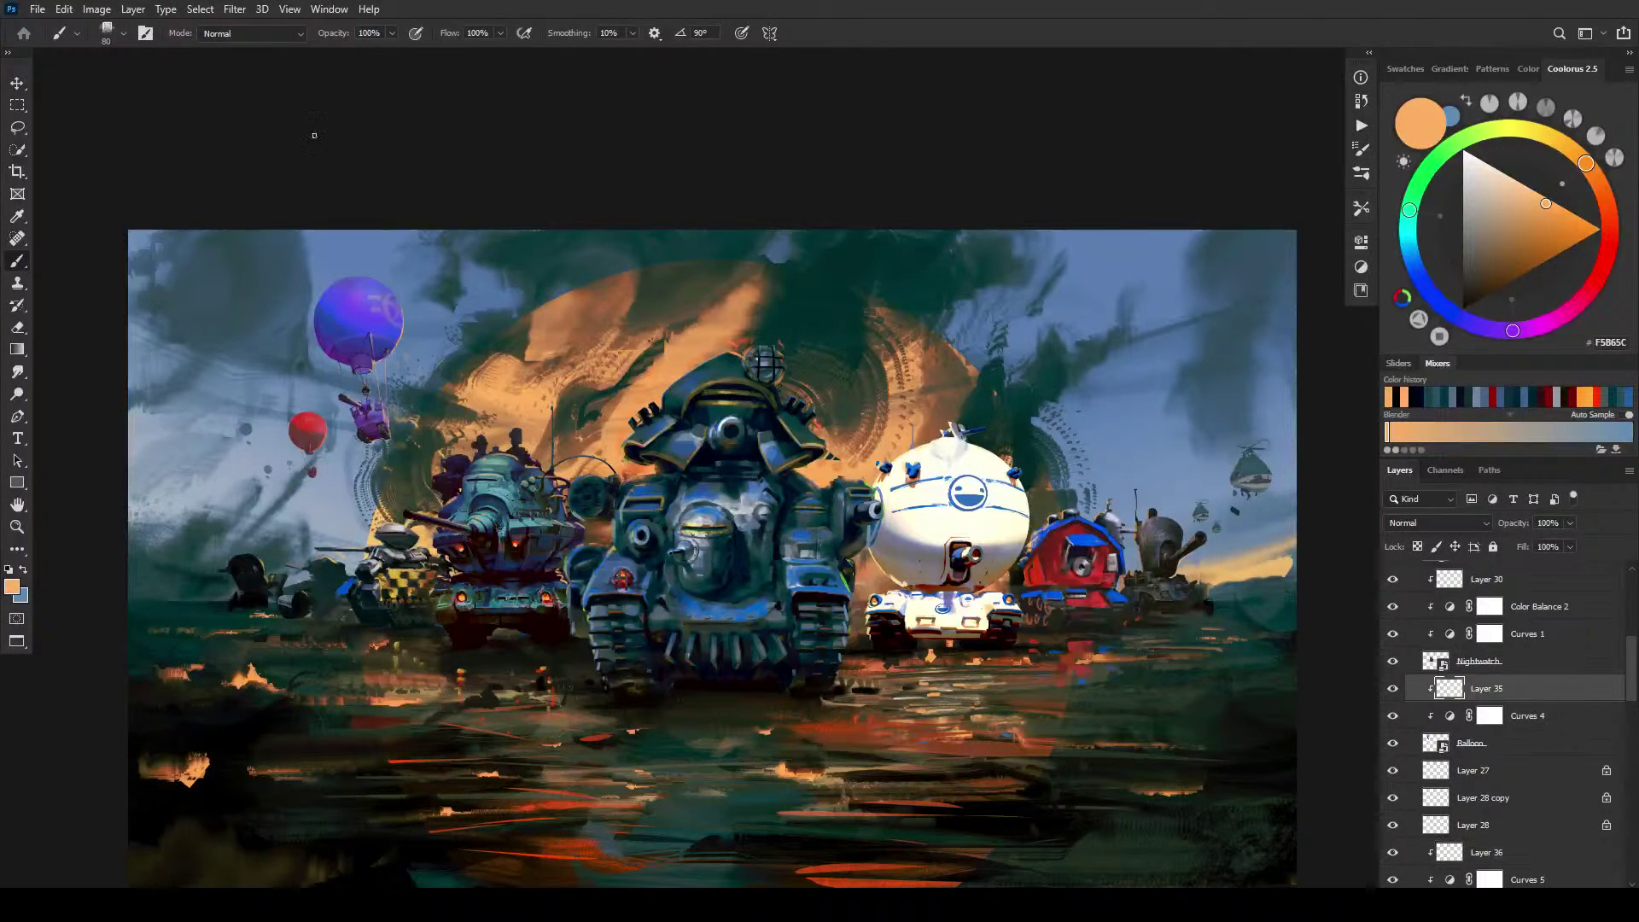
click(103, 10)
mouse_move(128, 53)
click(311, 137)
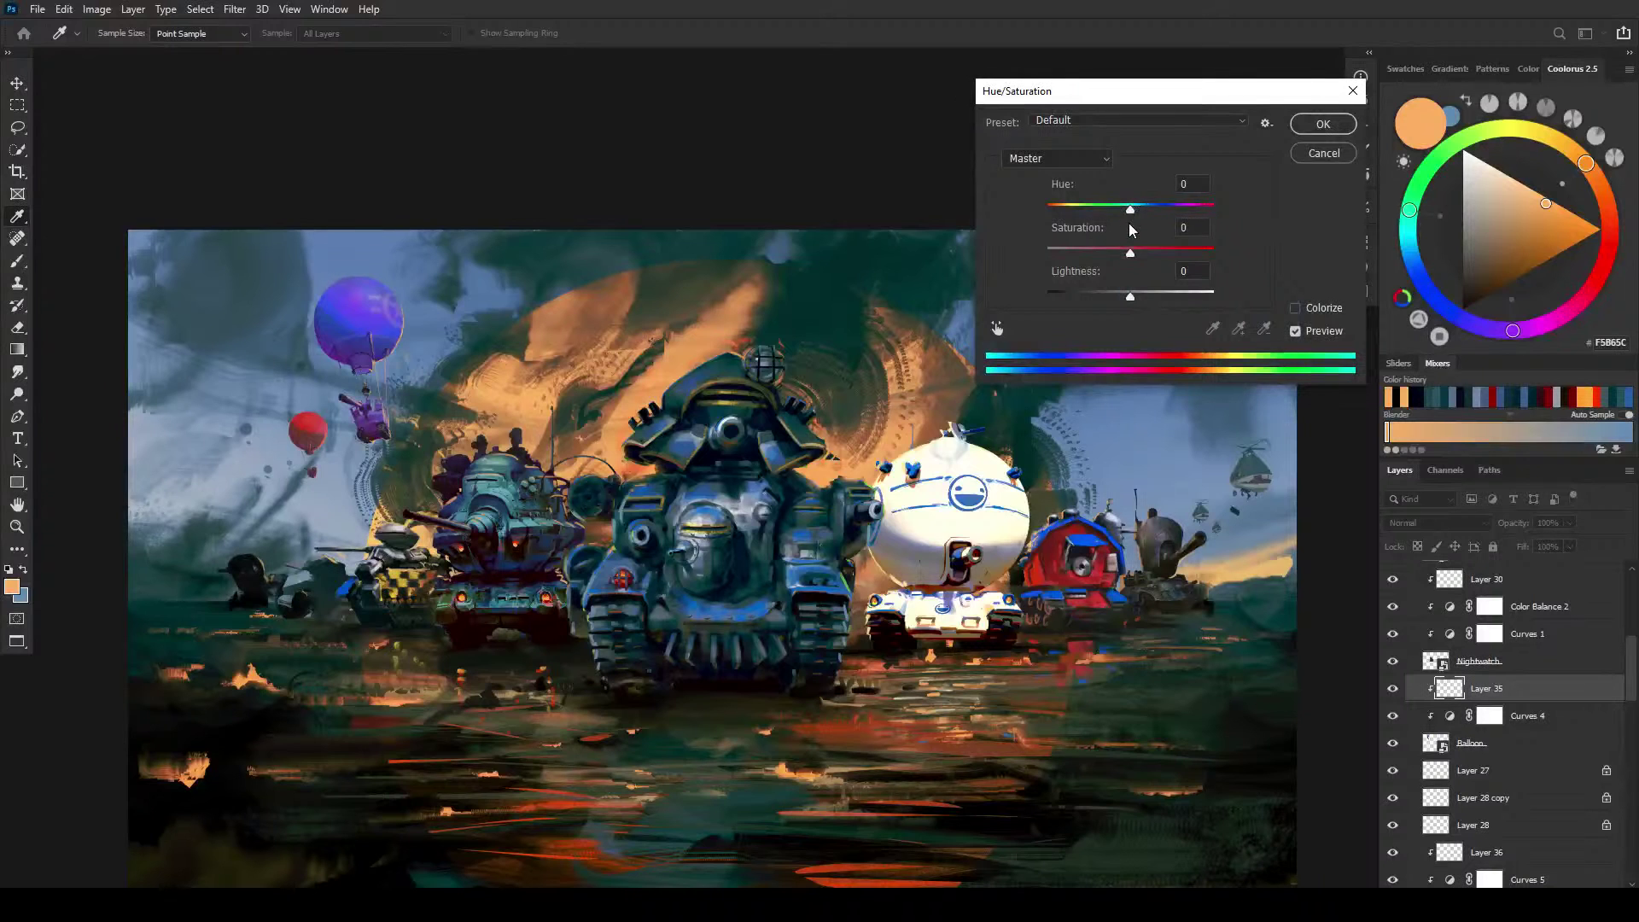
drag(1131, 209, 1130, 297)
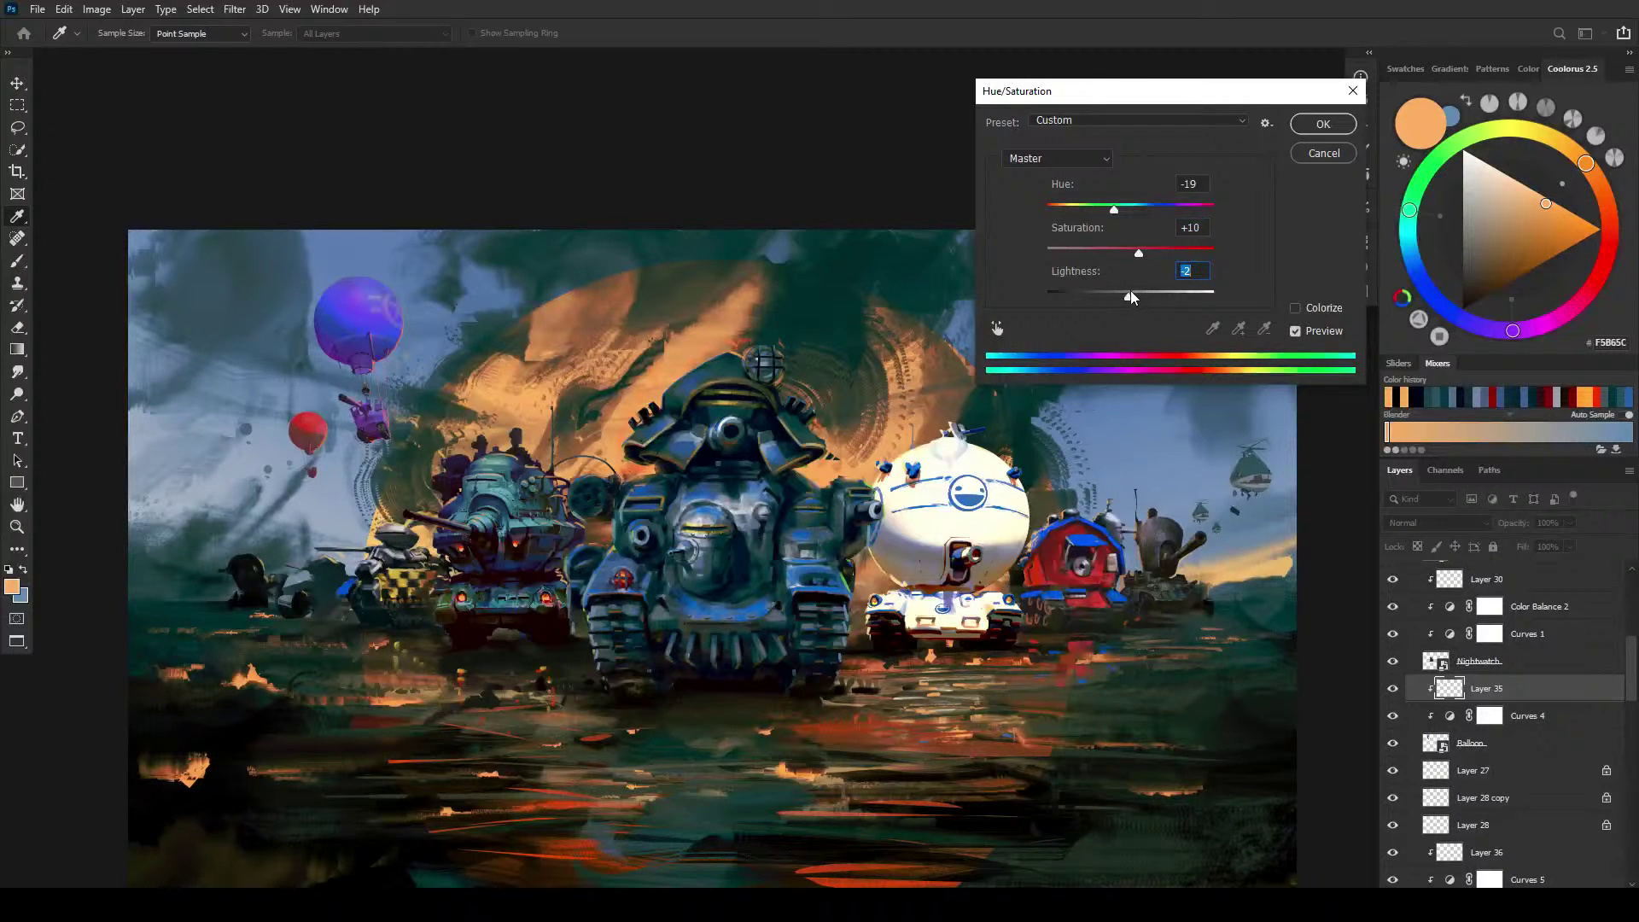
click(1310, 123)
key(b)
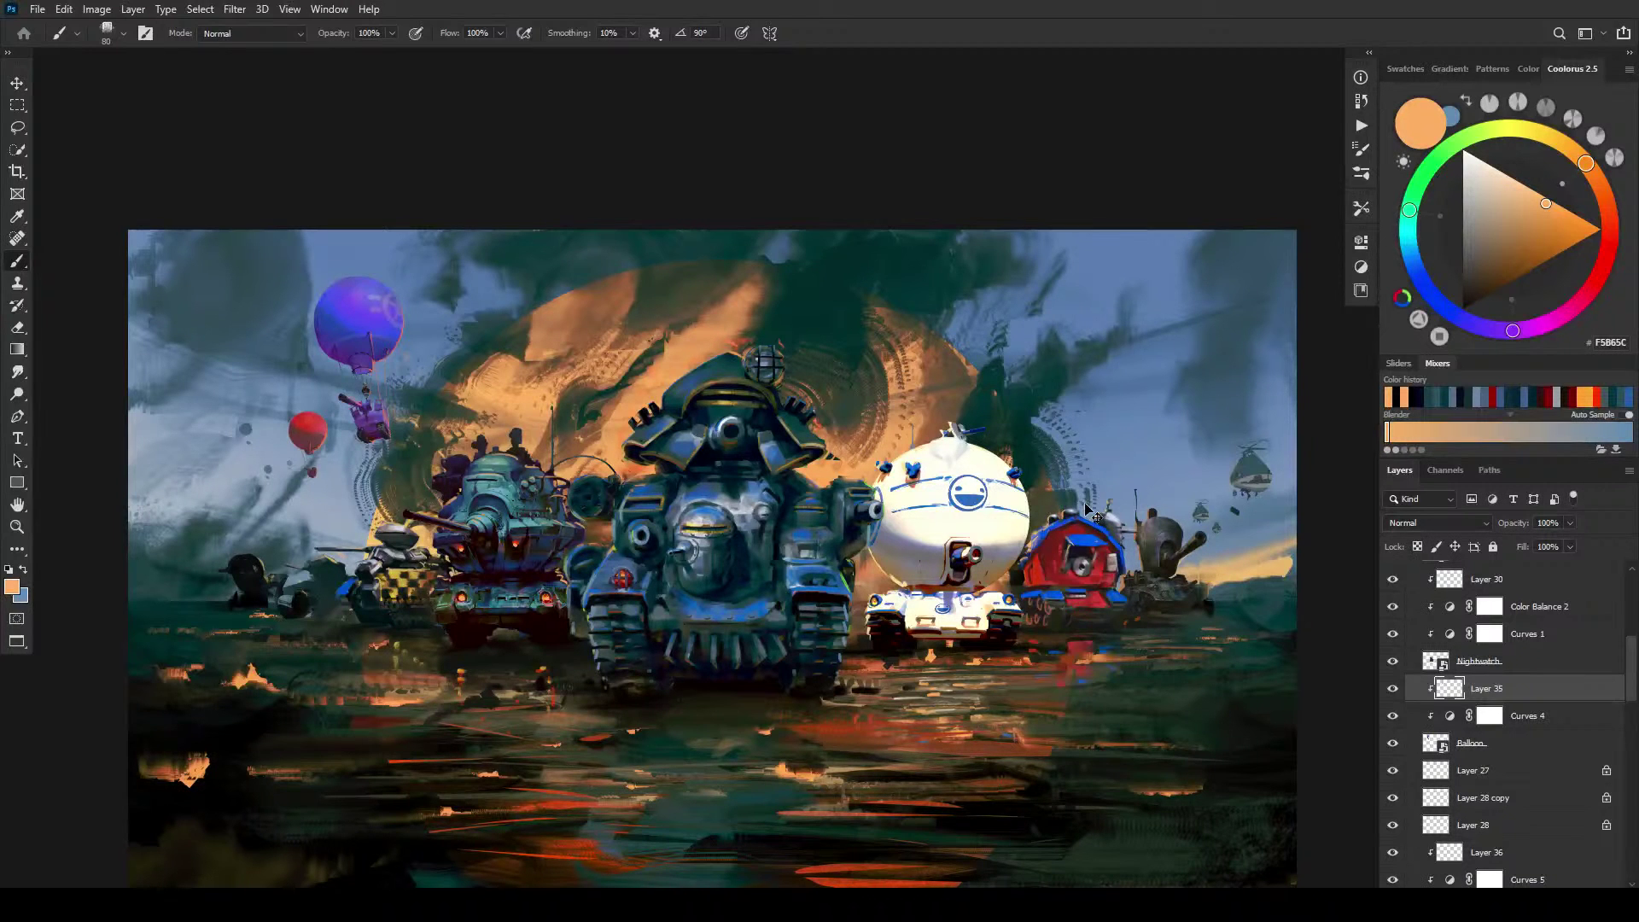
Step: Examine the overall composition and color balance of the banner at small and large scale
key(ctrl+minus)
key(ctrl+minus)
key(ctrl+minus)
key(ctrl+minus)
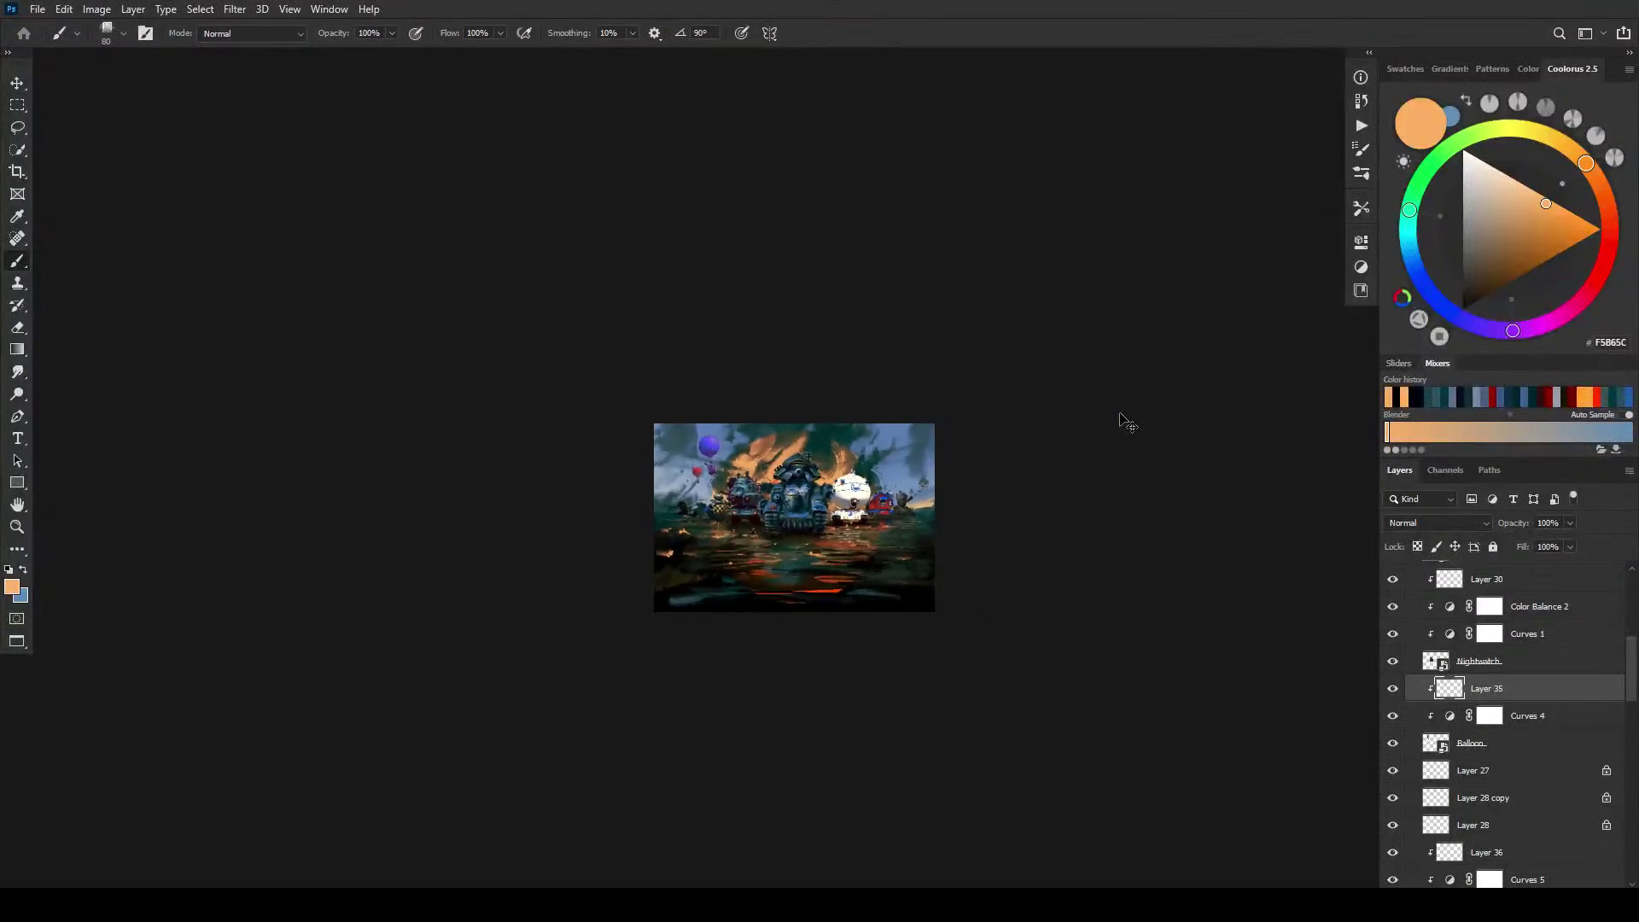
key(ctrl+plus)
key(ctrl+plus)
key(ctrl+plus)
key(ctrl+plus)
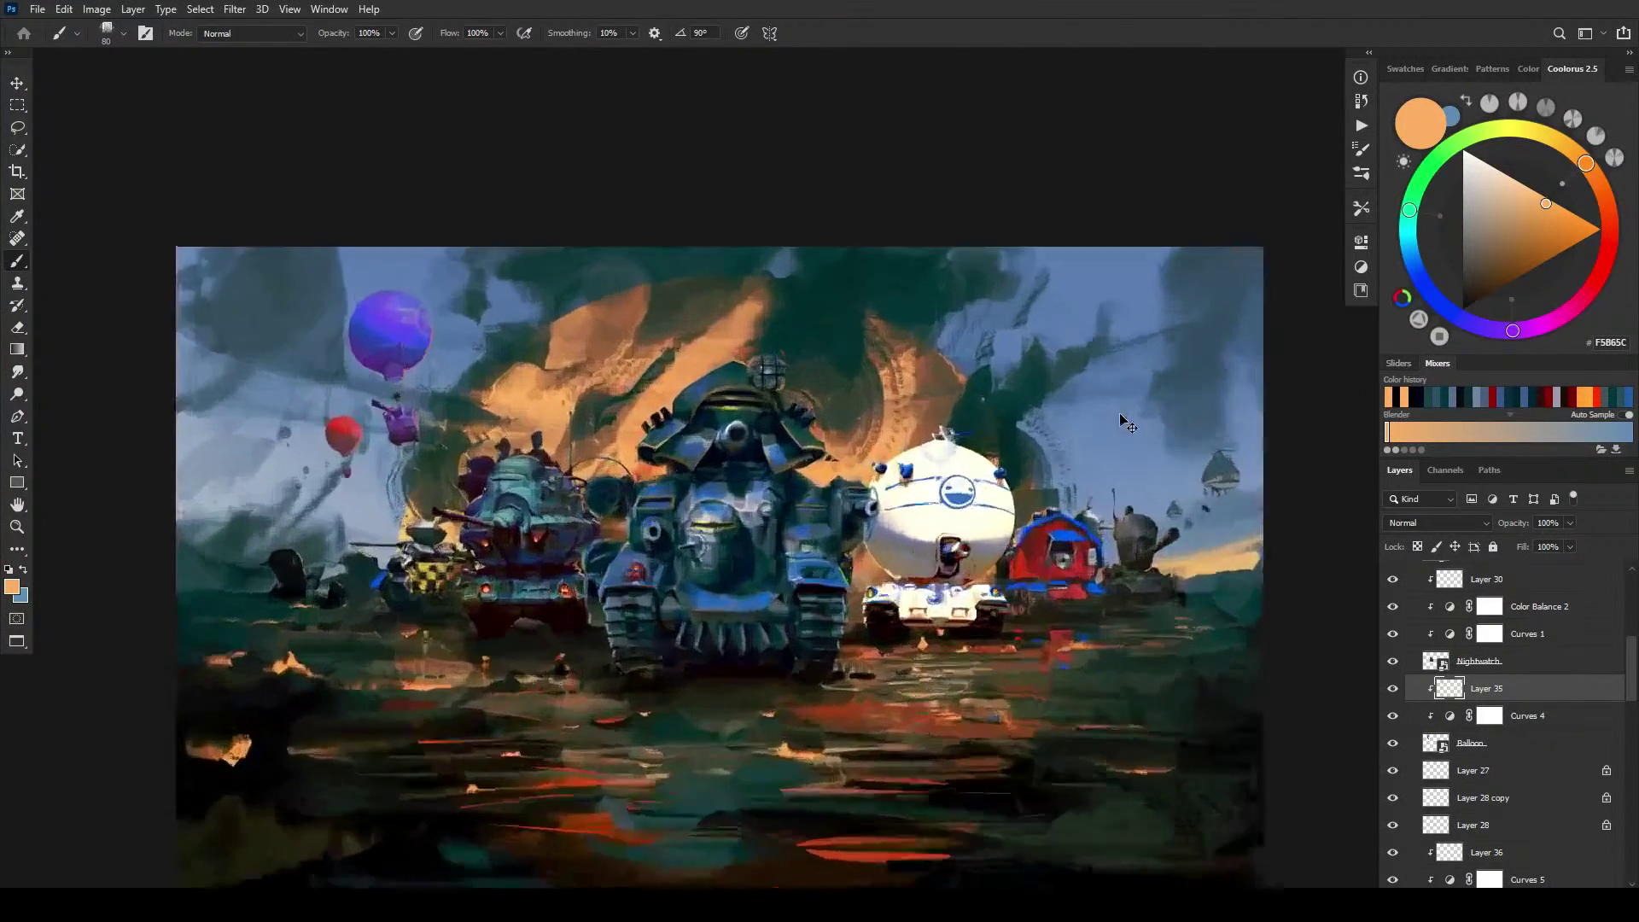
key(ctrl+plus)
key(ctrl+minus)
key(ctrl+minus)
key(ctrl+minus)
key(ctrl+plus)
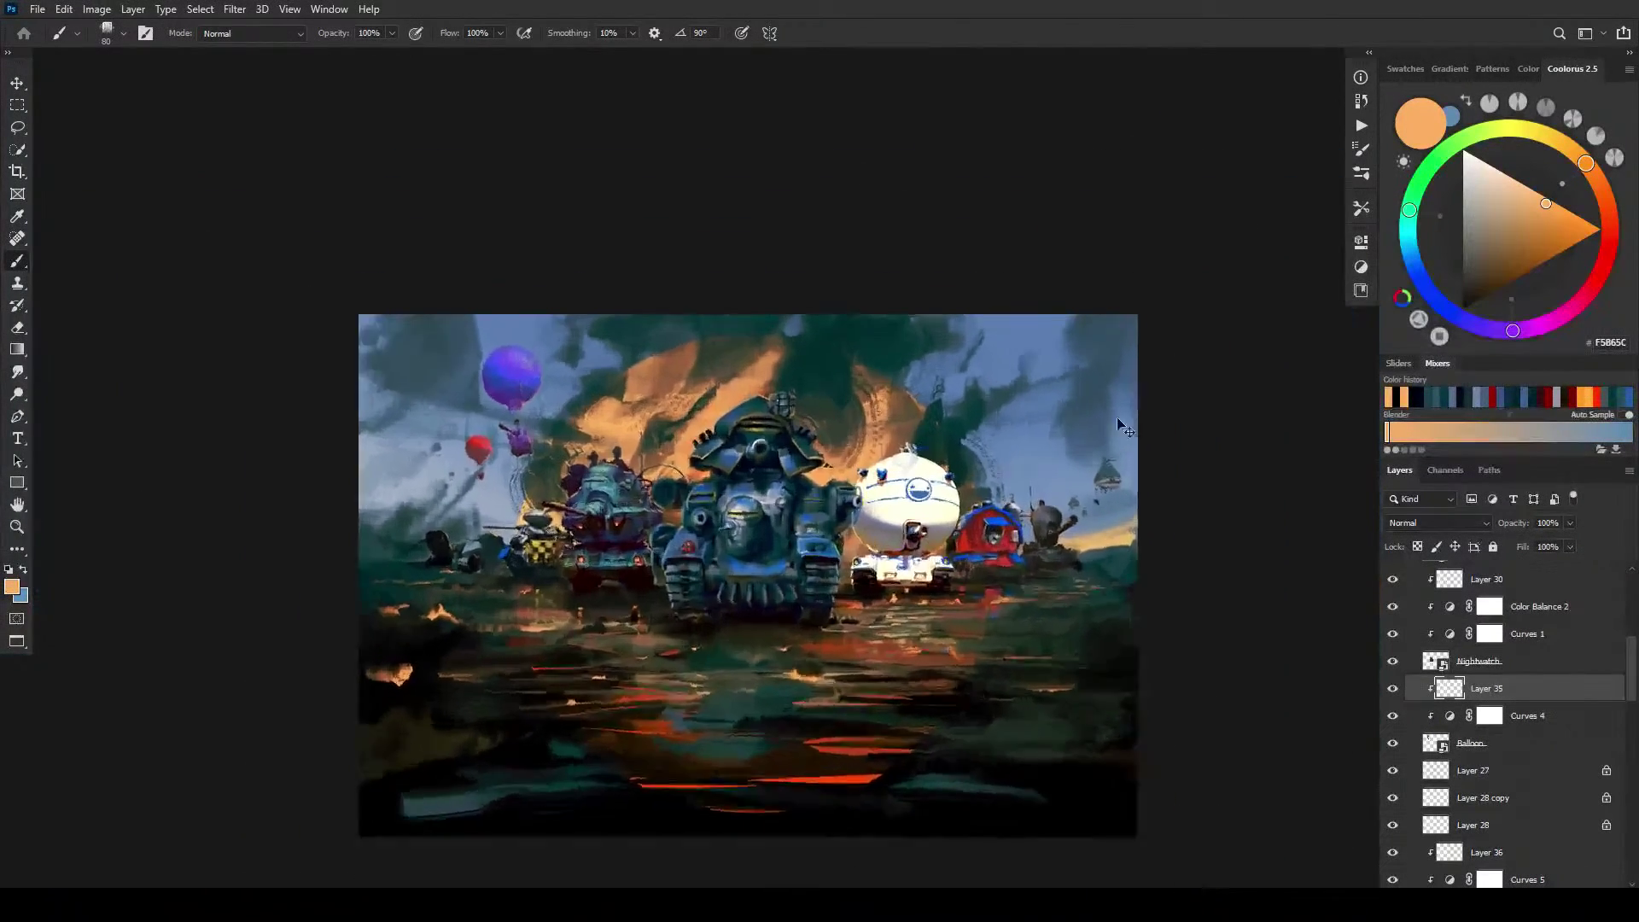
key(ctrl+plus)
key(ctrl+plus)
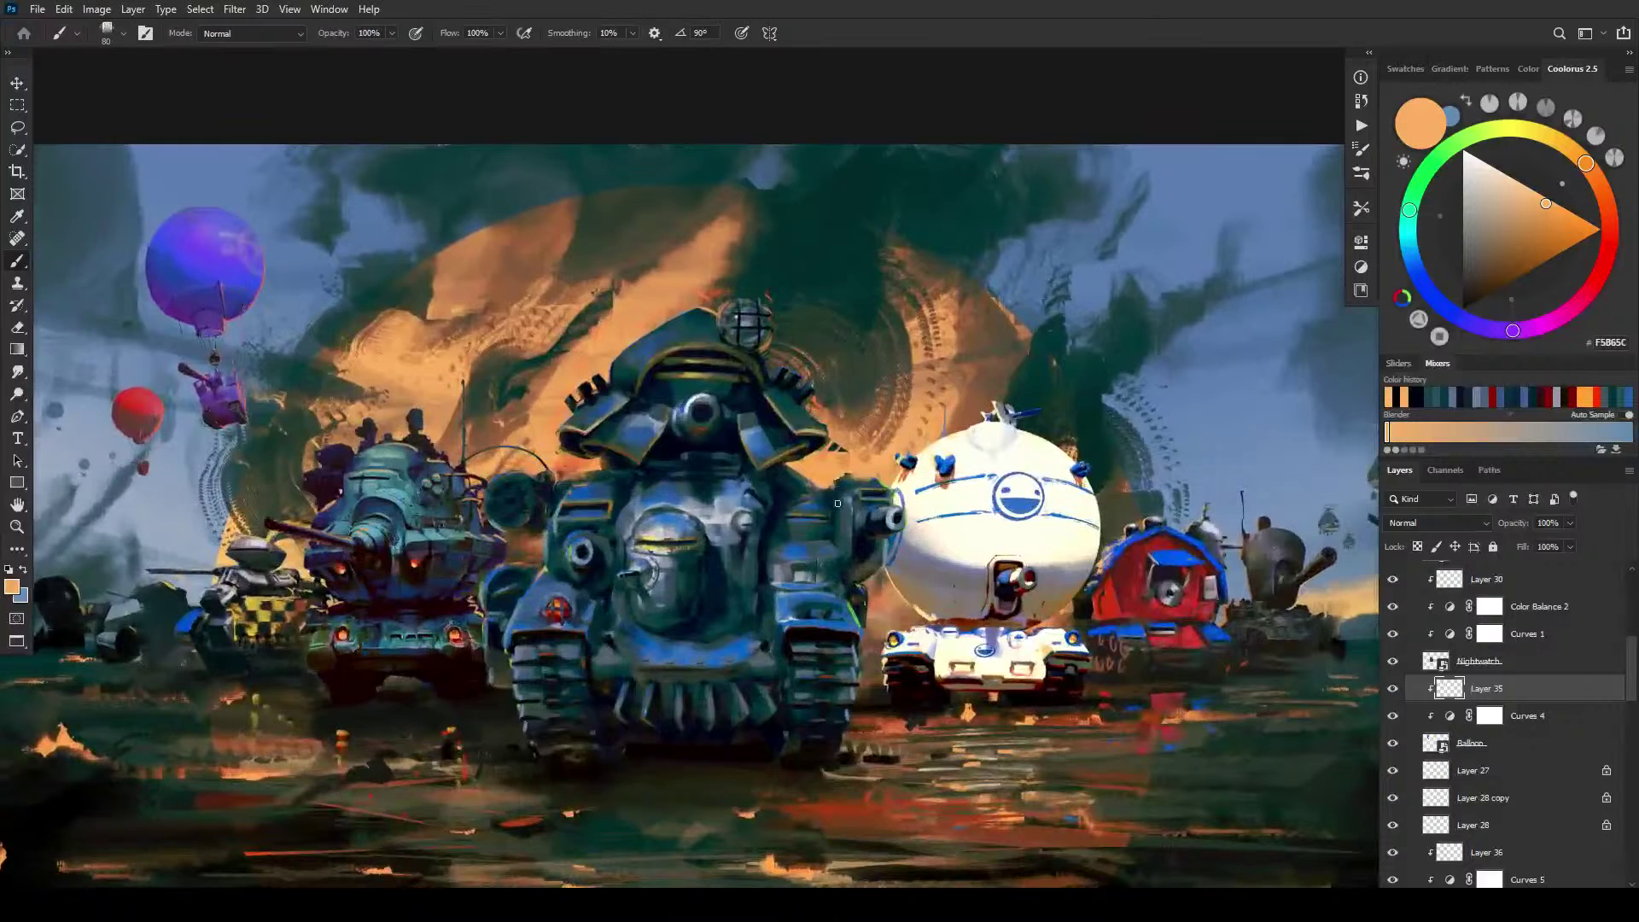
Step: Find the large central tank's layer, Layer 16, and add a new layer clipped to it for brush painting
key(v)
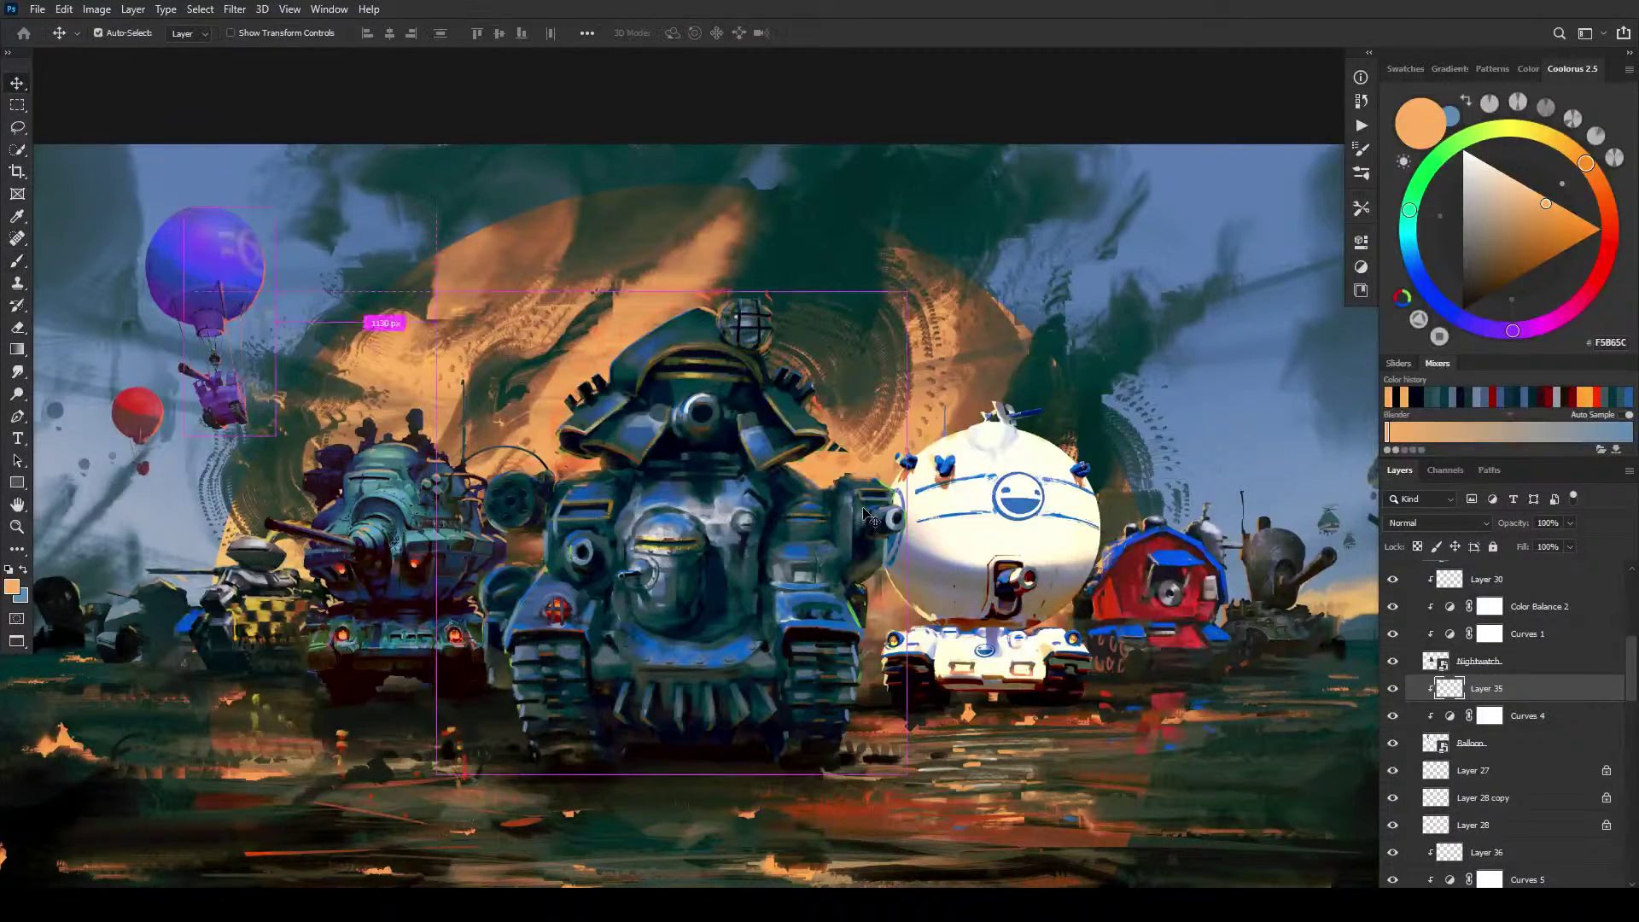
click(870, 517)
click(1393, 578)
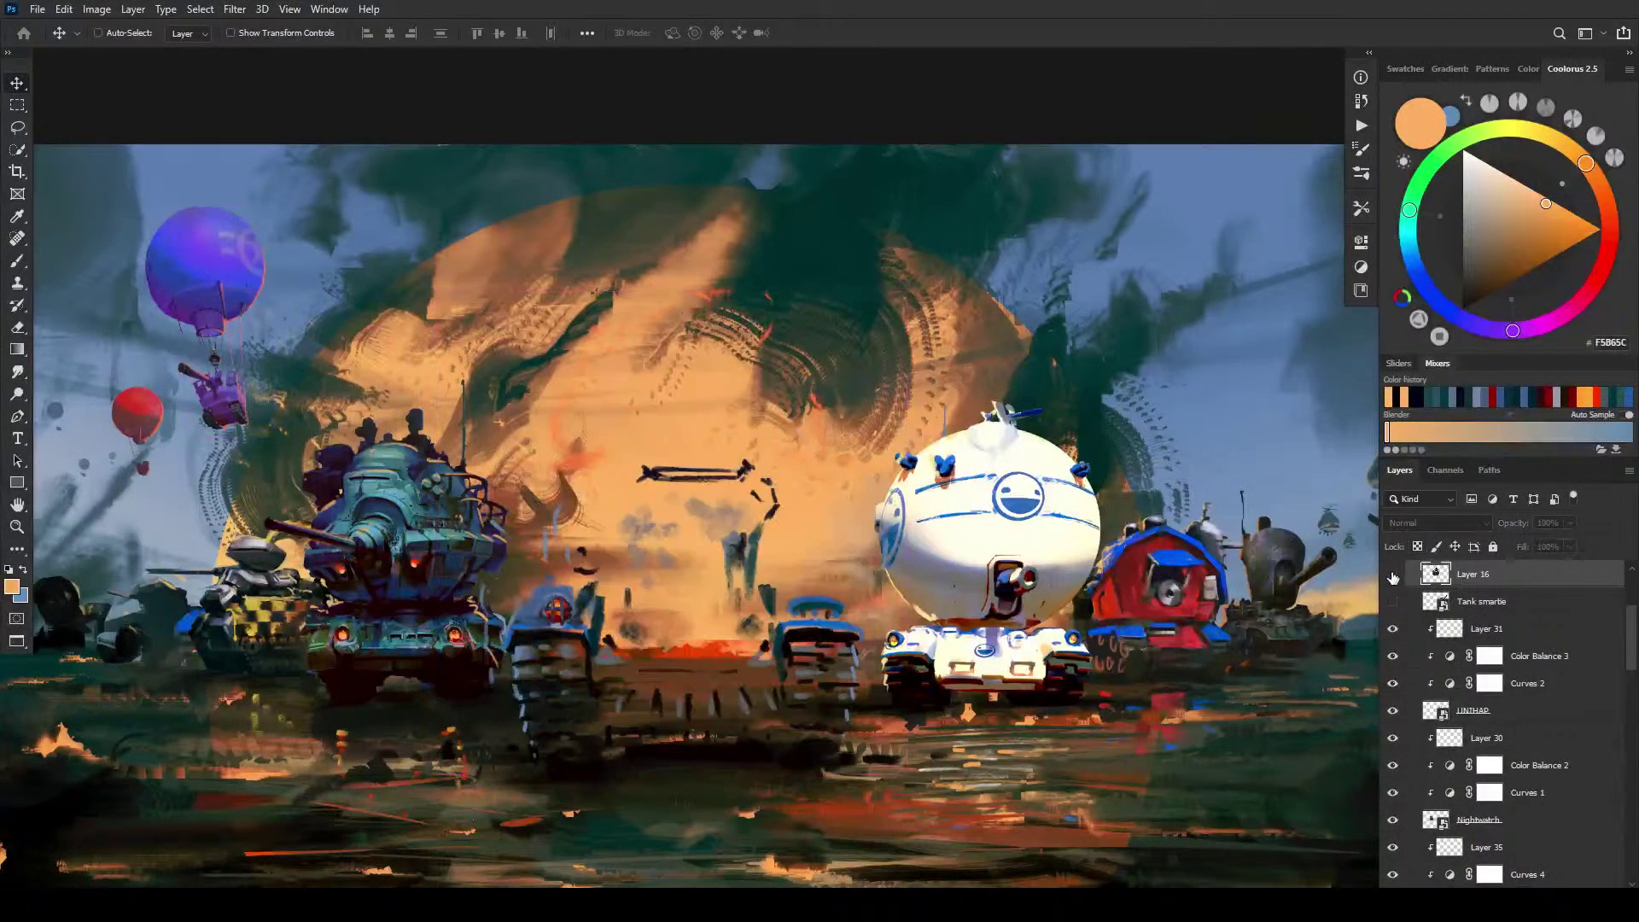
click(1393, 578)
key(ctrl+j)
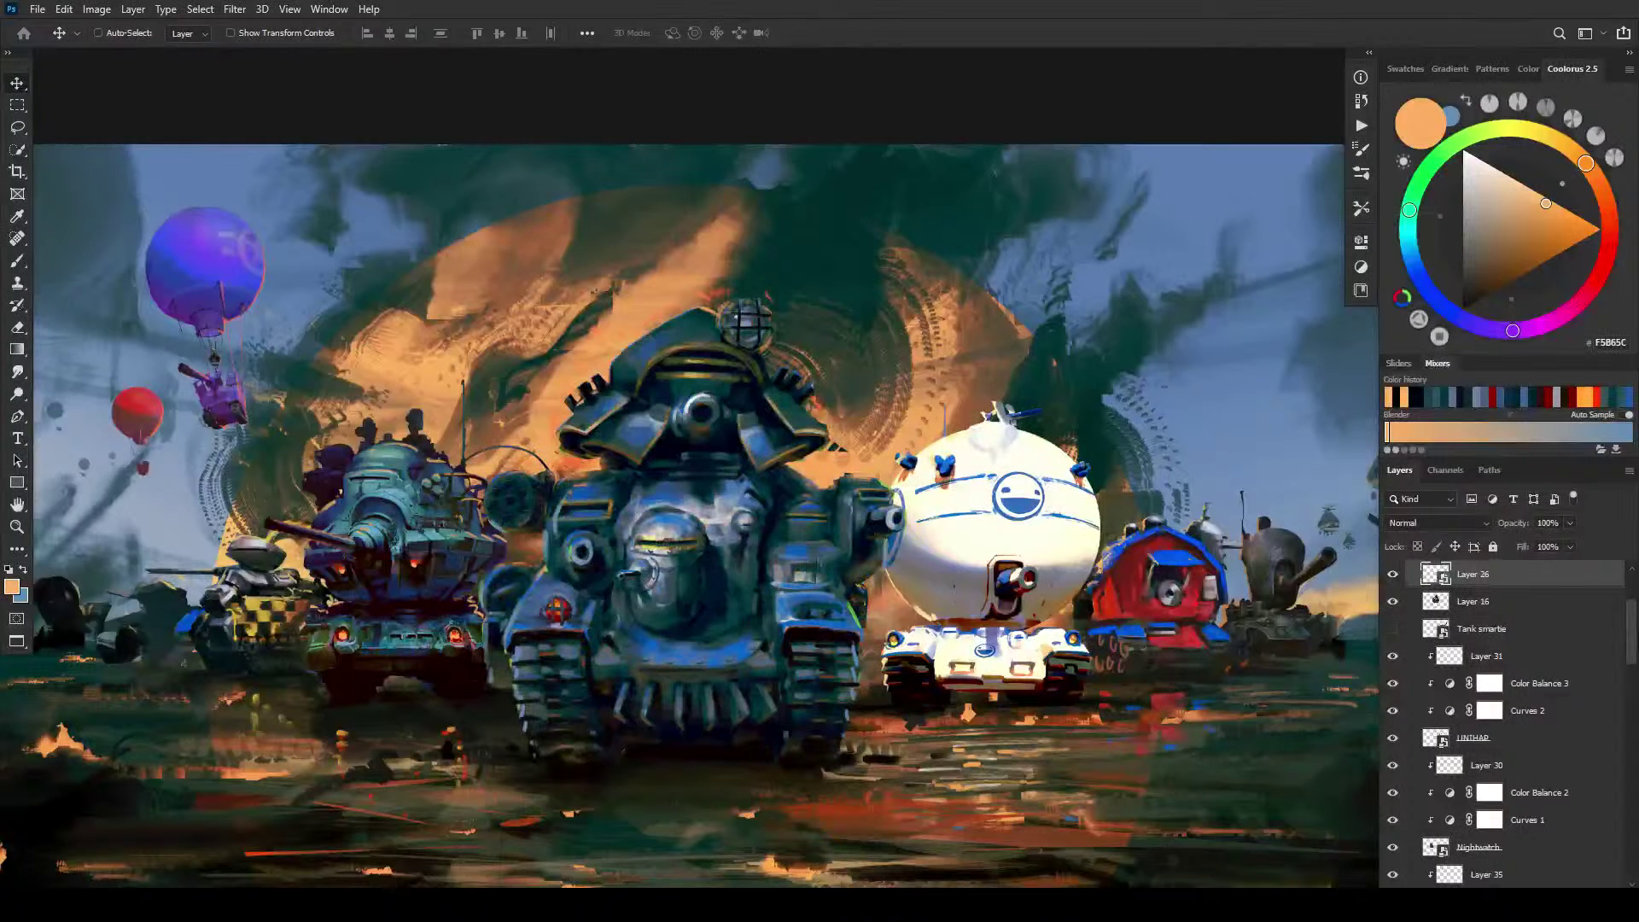
key(ctrl+shift+alt+n)
key(ctrl+bracketleft)
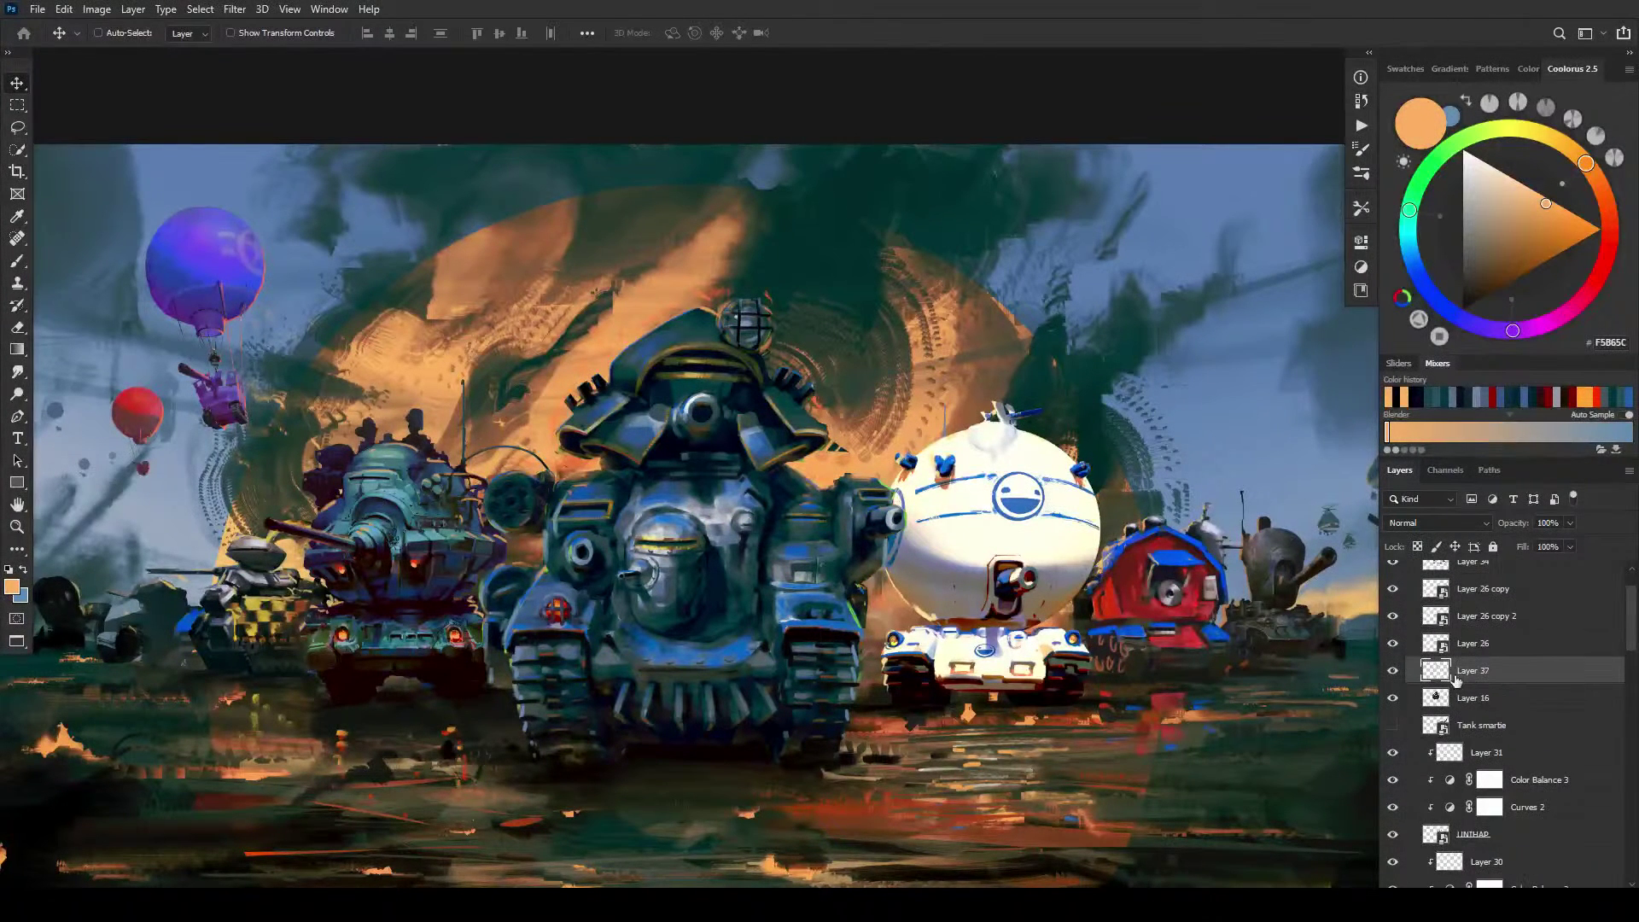
alt+click(1492, 684)
key(b)
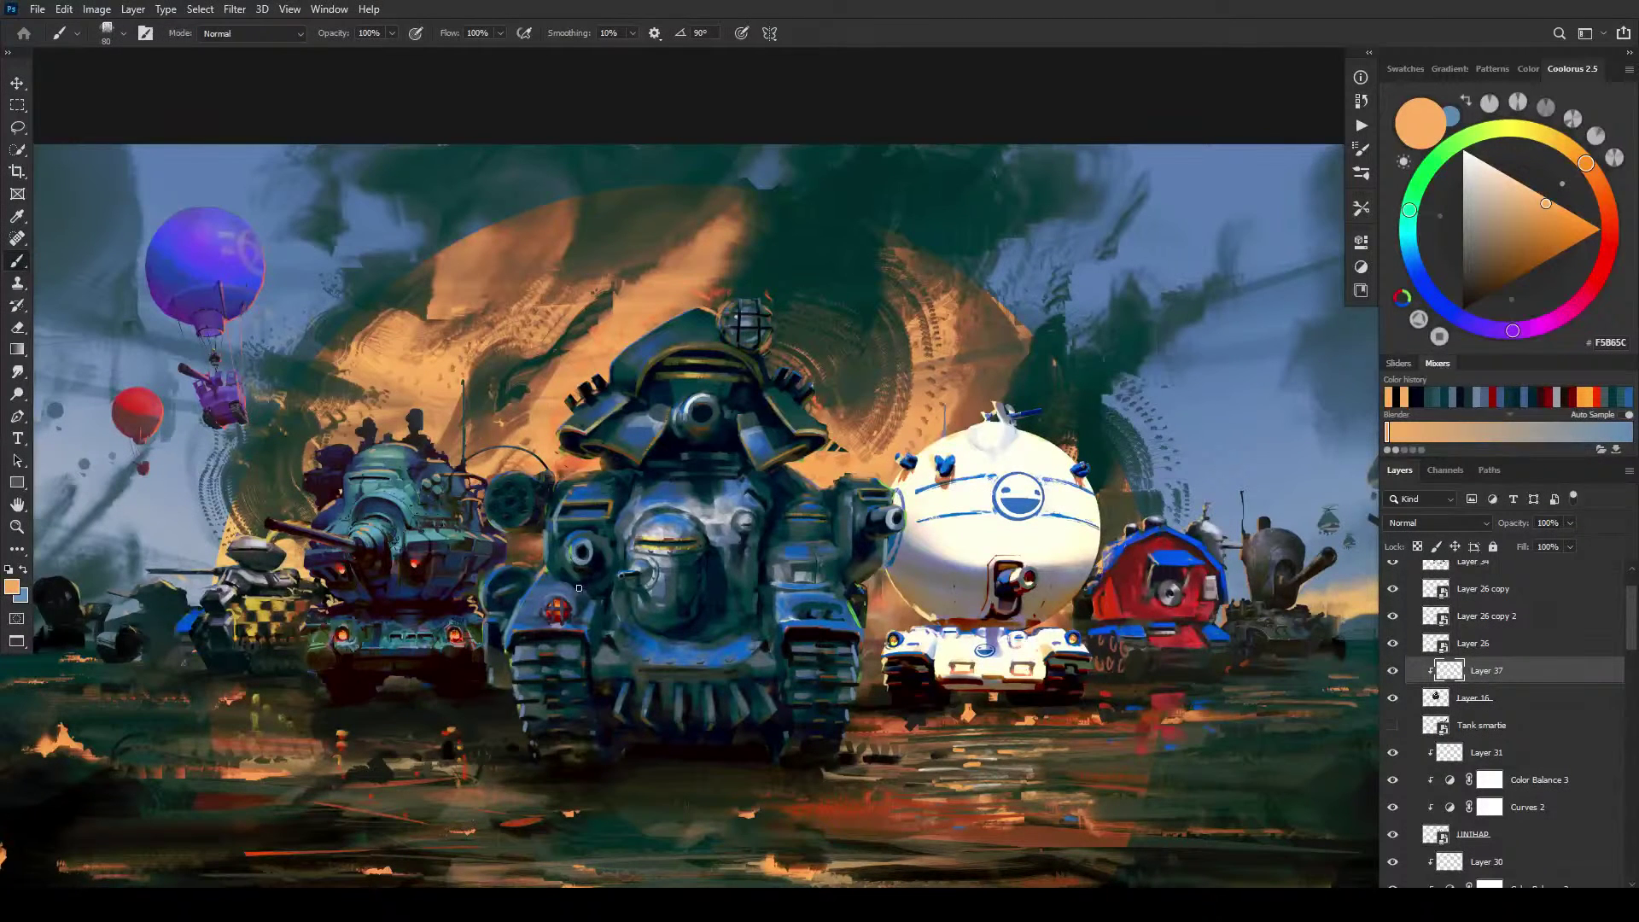
Step: Sample the red of the central tank's lamp, shift it to a dark orange-red and paint a first stroke on the shoulder beside the white tank
alt+click(560, 608)
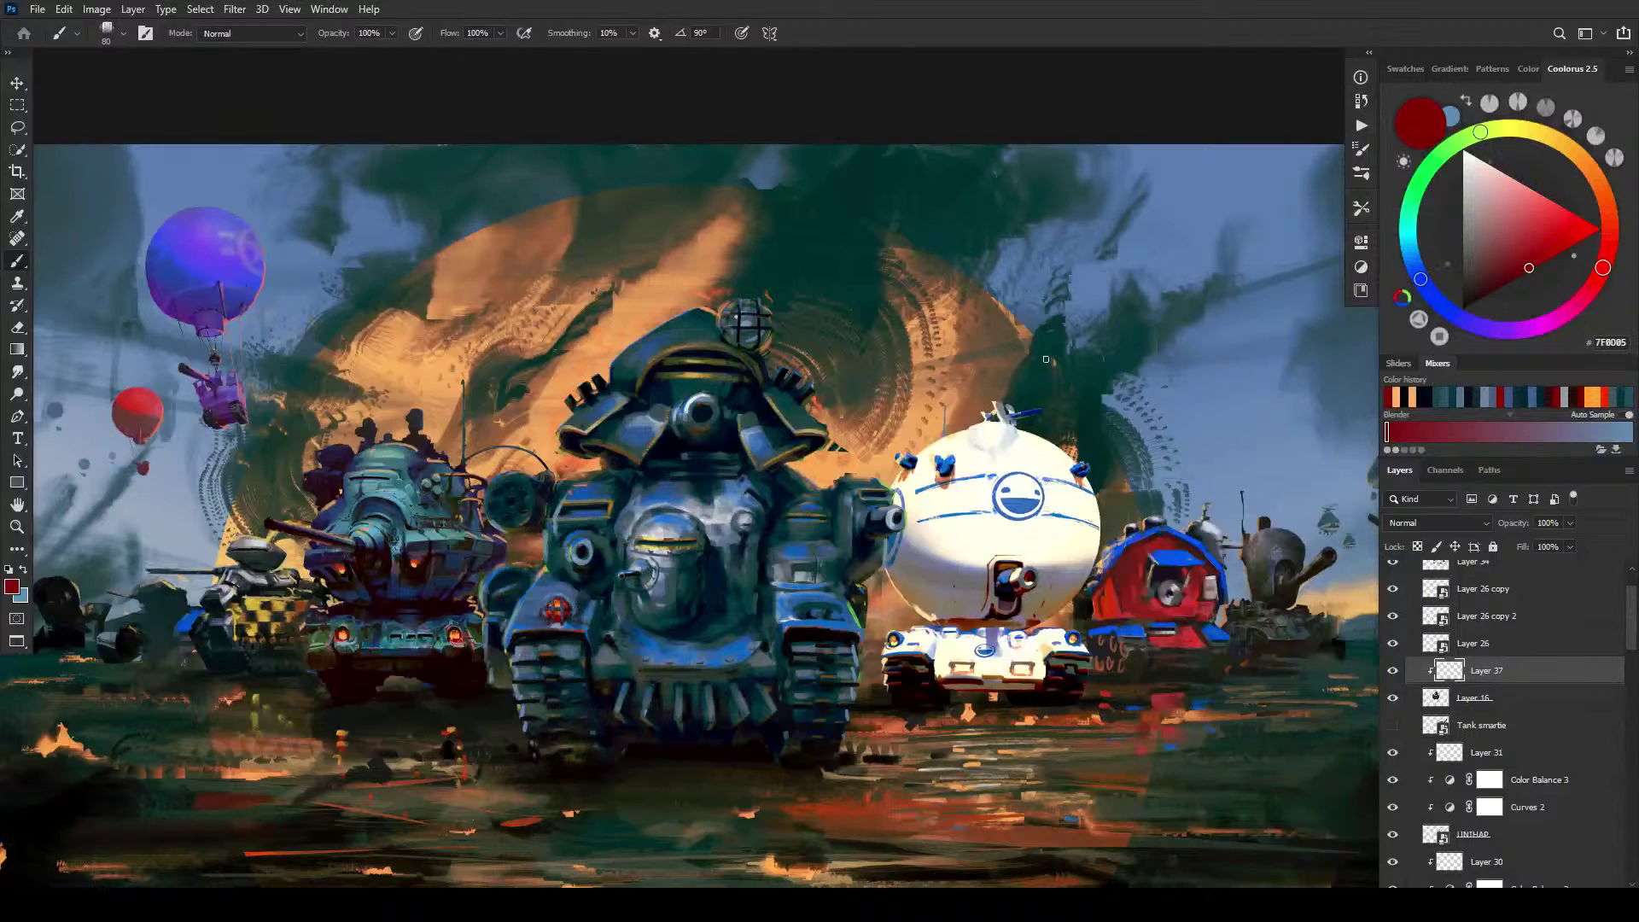
click(1550, 241)
drag(1603, 270, 1619, 231)
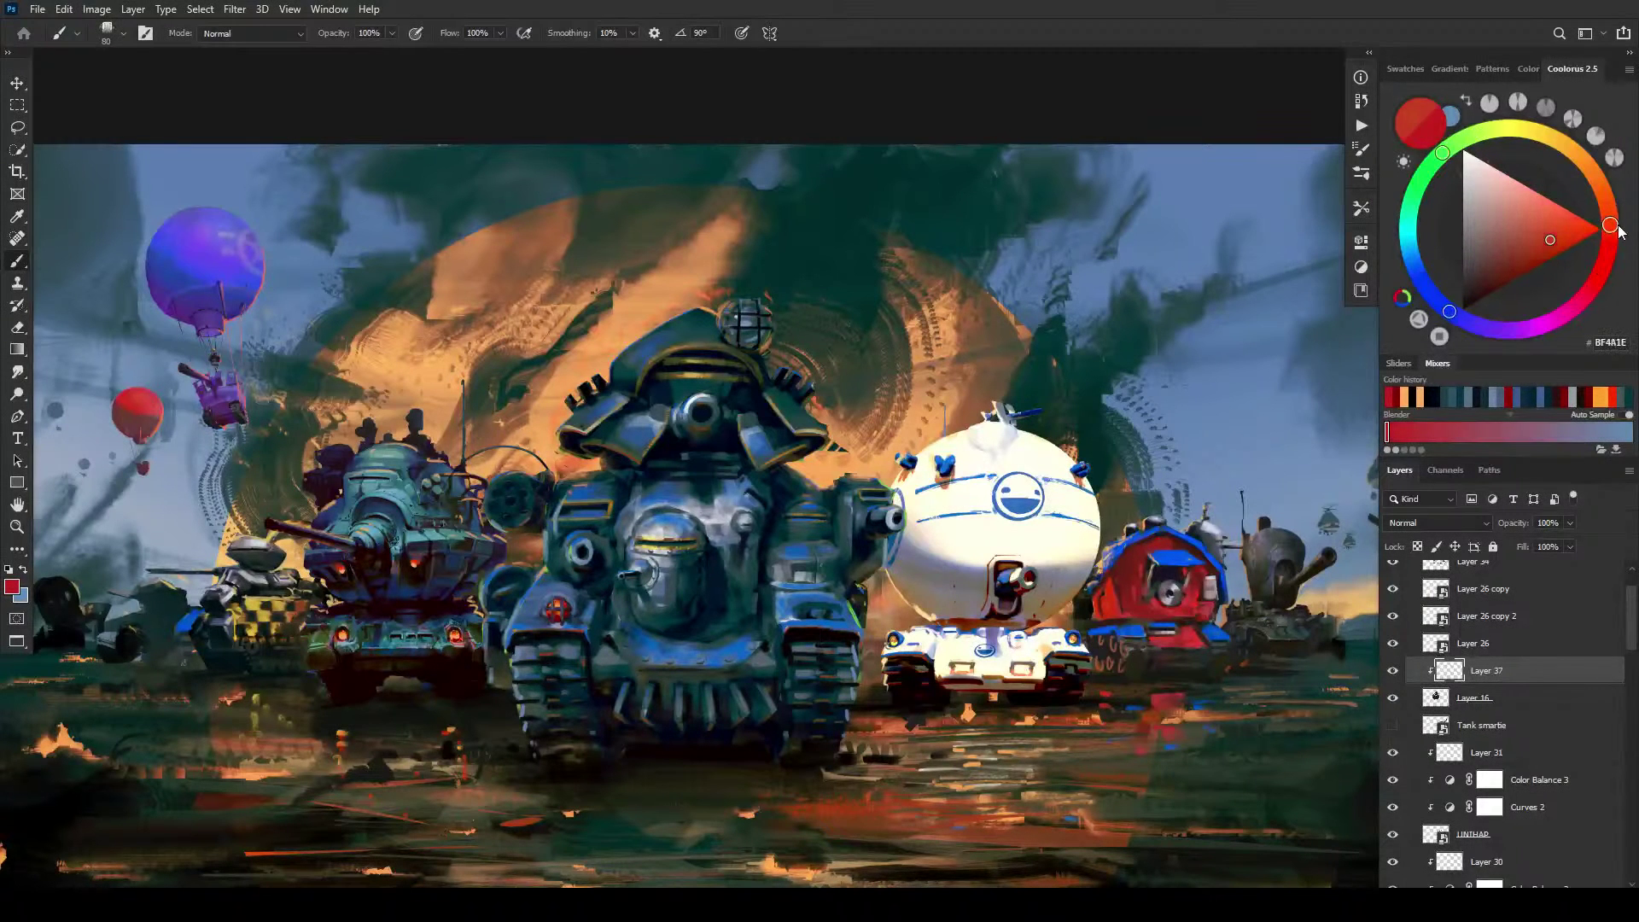
click(1537, 252)
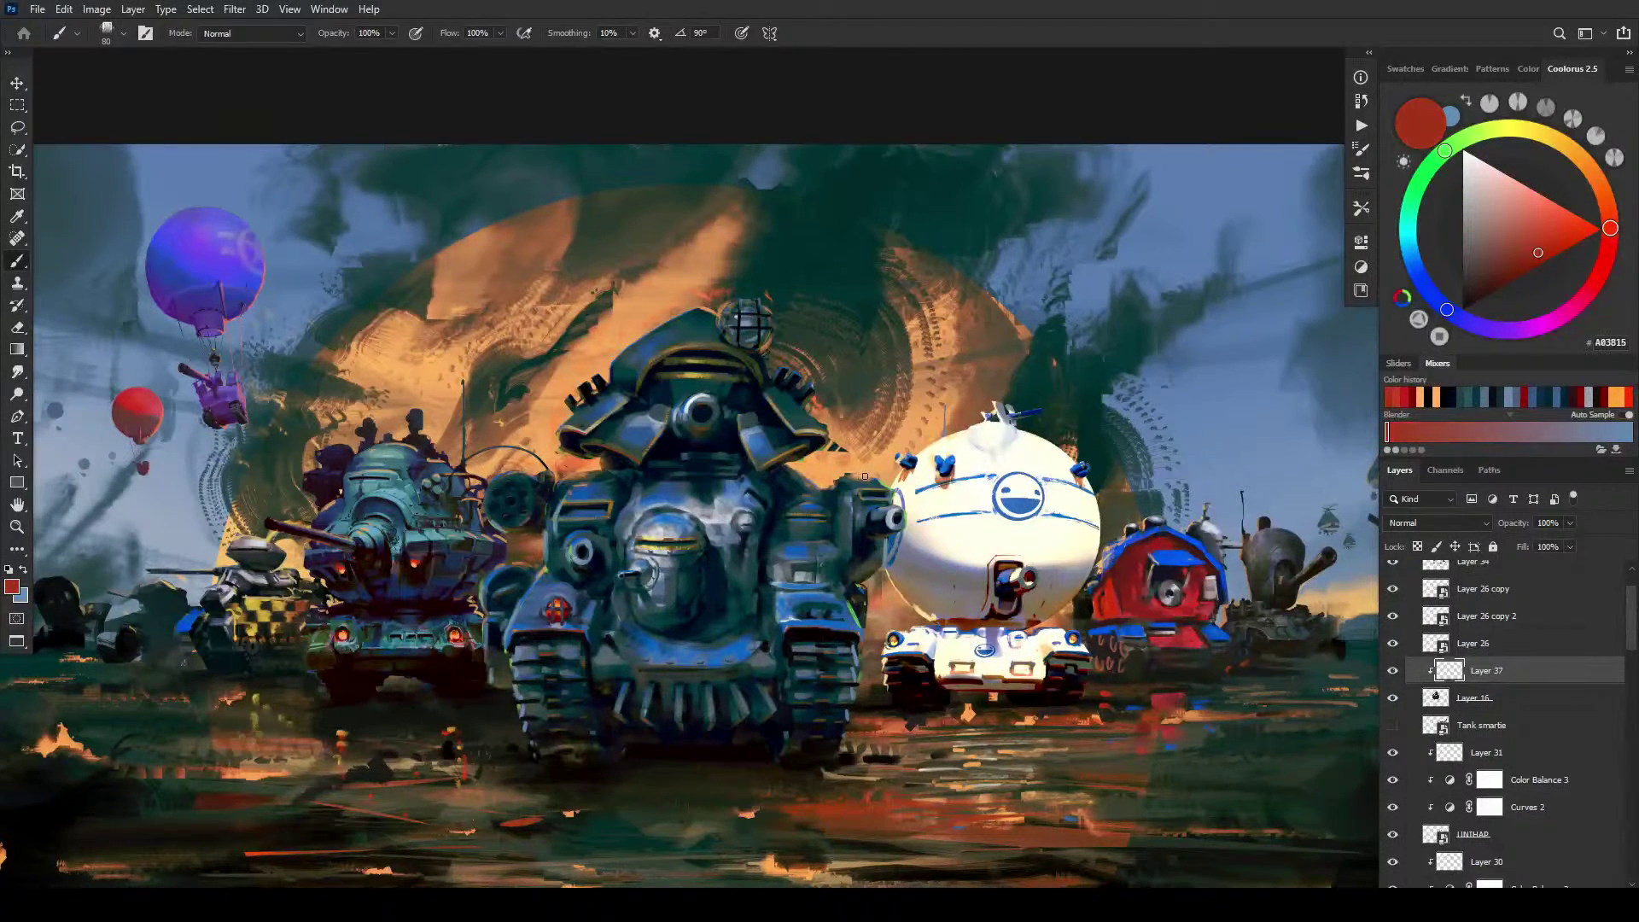
key(bracketleft)
key(bracketleft)
key(bracketleft)
key(bracketleft)
drag(853, 477, 869, 478)
Step: Paint dark orange-red rim light along the central tank's helmet plates and shoulders, varying the brush size between 200 and 60
key(bracketright)
key(bracketright)
key(bracketright)
key(bracketright)
key(bracketright)
key(bracketright)
key(bracketright)
key(bracketright)
key(bracketright)
key(bracketright)
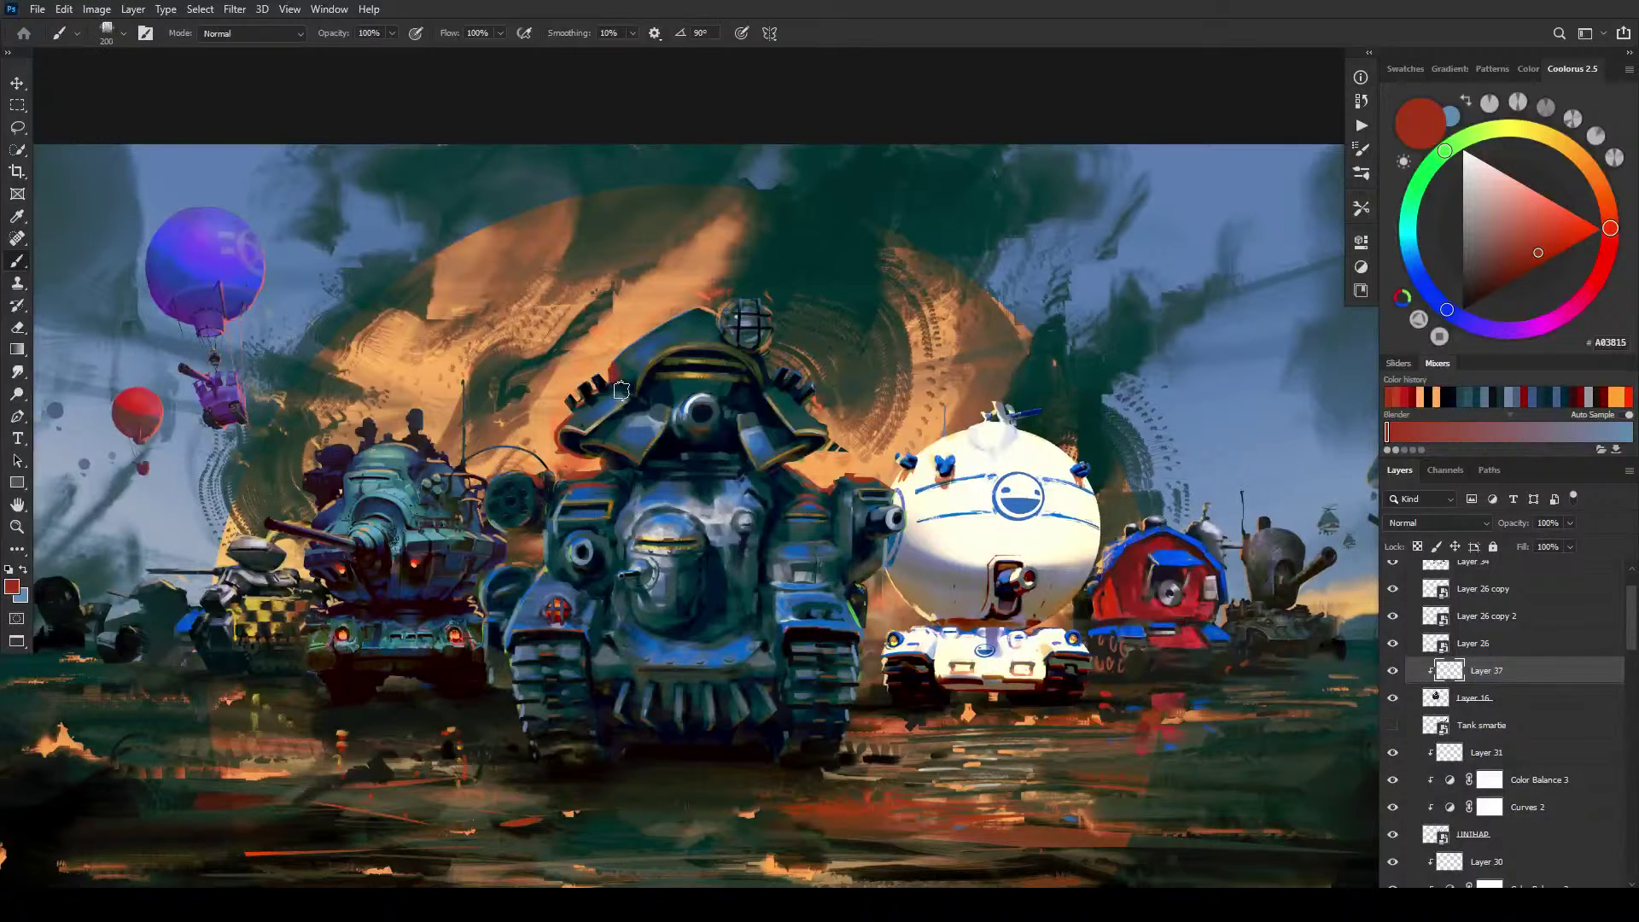
key(bracketleft)
key(bracketleft)
key(bracketleft)
key(bracketleft)
key(bracketleft)
key(bracketleft)
key(bracketleft)
key(bracketleft)
key(bracketleft)
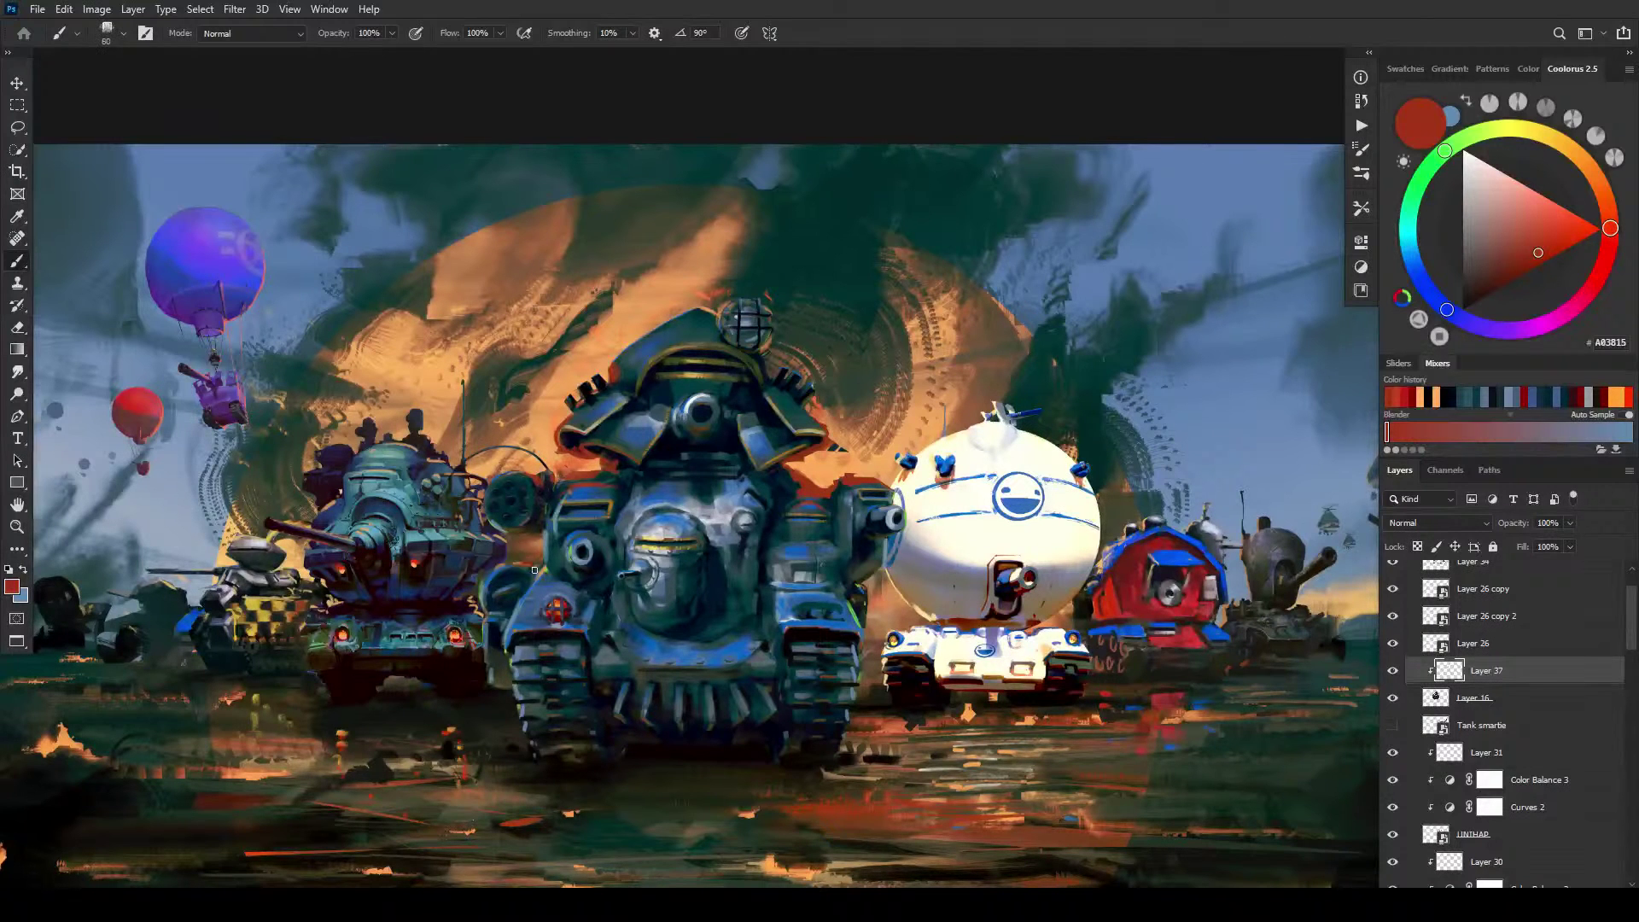
Step: Extend the orange-red light around the central tank's left shoulder gun and side shield, reducing the brush size to 30
key(bracketright)
key(bracketright)
key(bracketright)
key(bracketright)
key(bracketright)
key(bracketleft)
key(bracketleft)
key(bracketleft)
key(bracketleft)
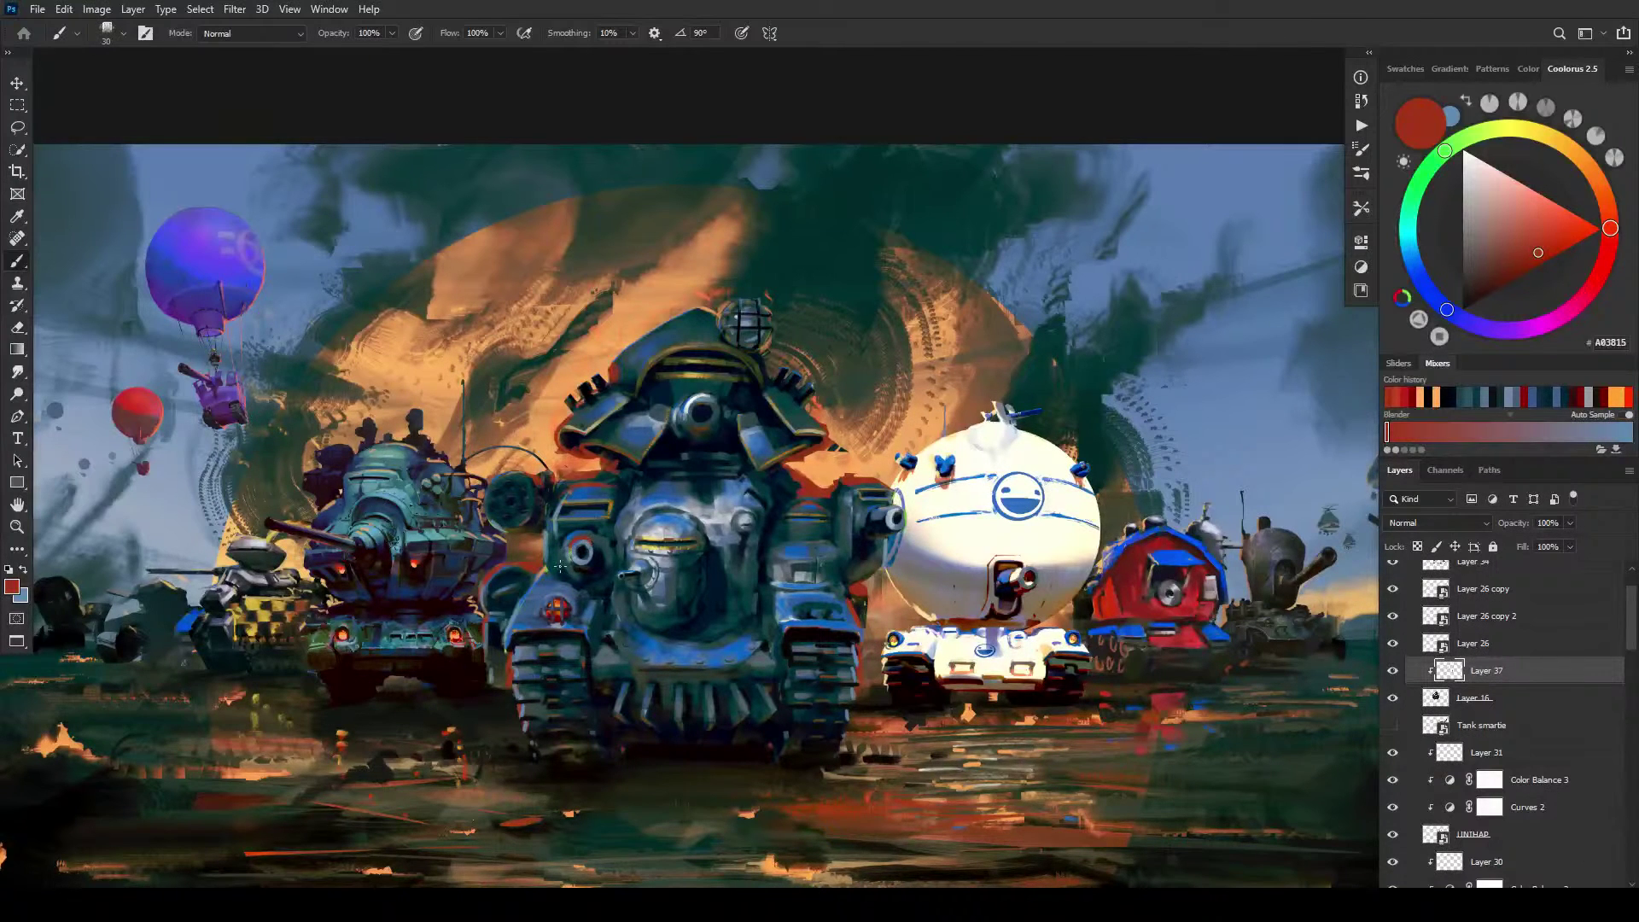
Step: Add orange-red light to the right arm and flank of the central tank, trying brush sizes up to 400
key(bracketright)
key(bracketright)
key(bracketright)
key(bracketright)
key(bracketright)
key(bracketright)
key(bracketright)
key(bracketright)
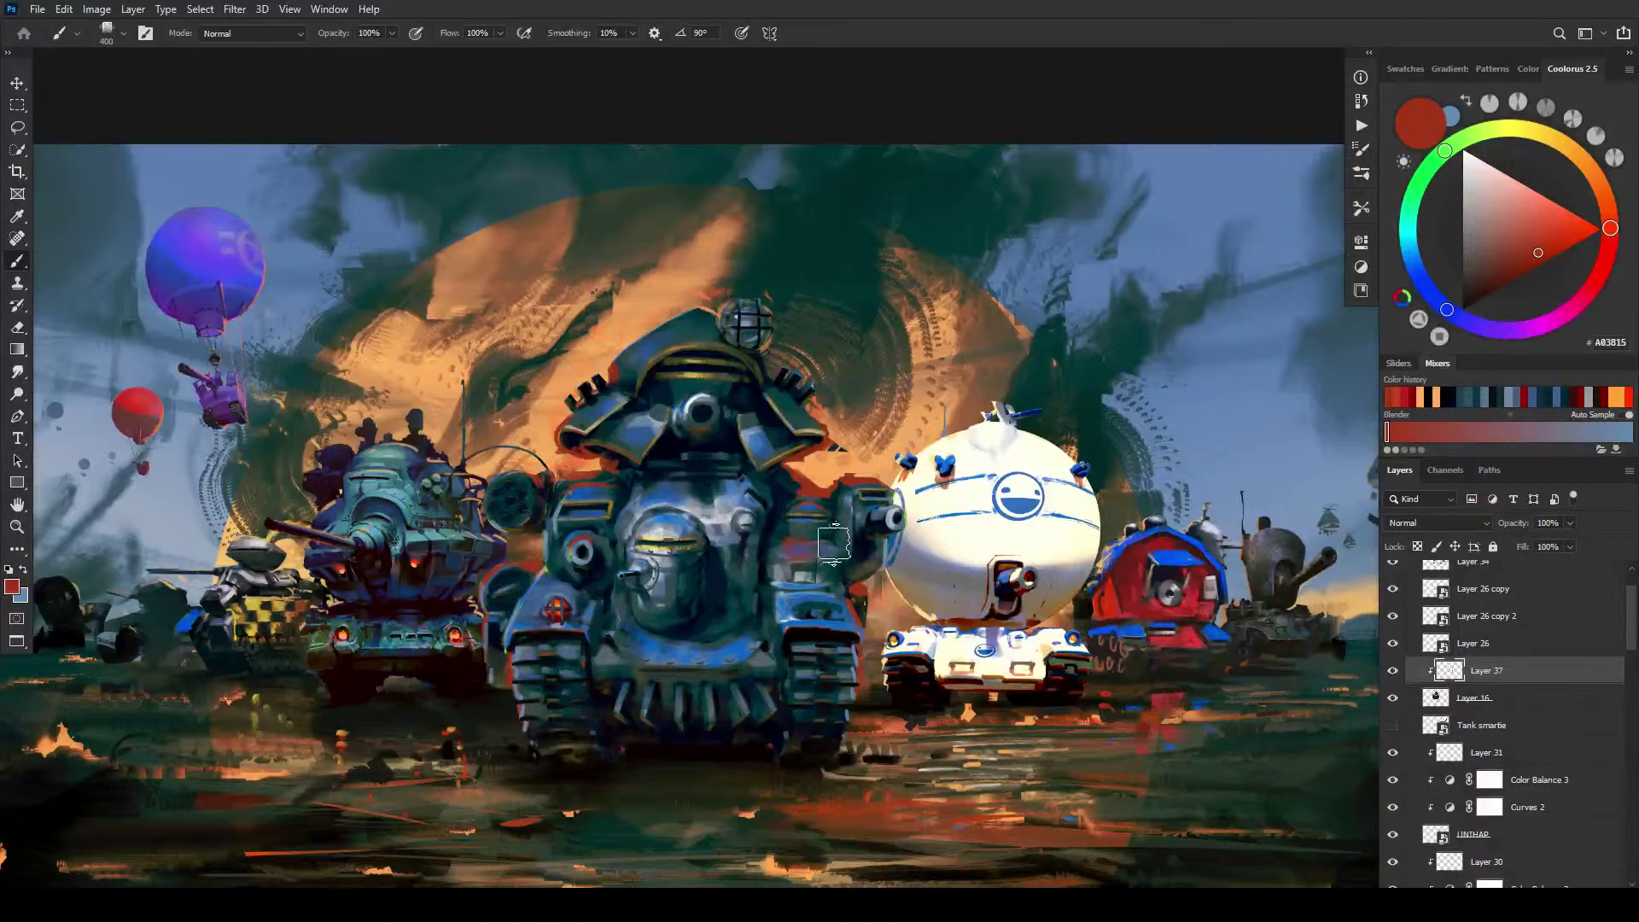
key(bracketleft)
key(bracketleft)
key(bracketleft)
key(bracketleft)
key(bracketleft)
key(bracketleft)
key(bracketleft)
key(bracketleft)
key(bracketleft)
key(bracketleft)
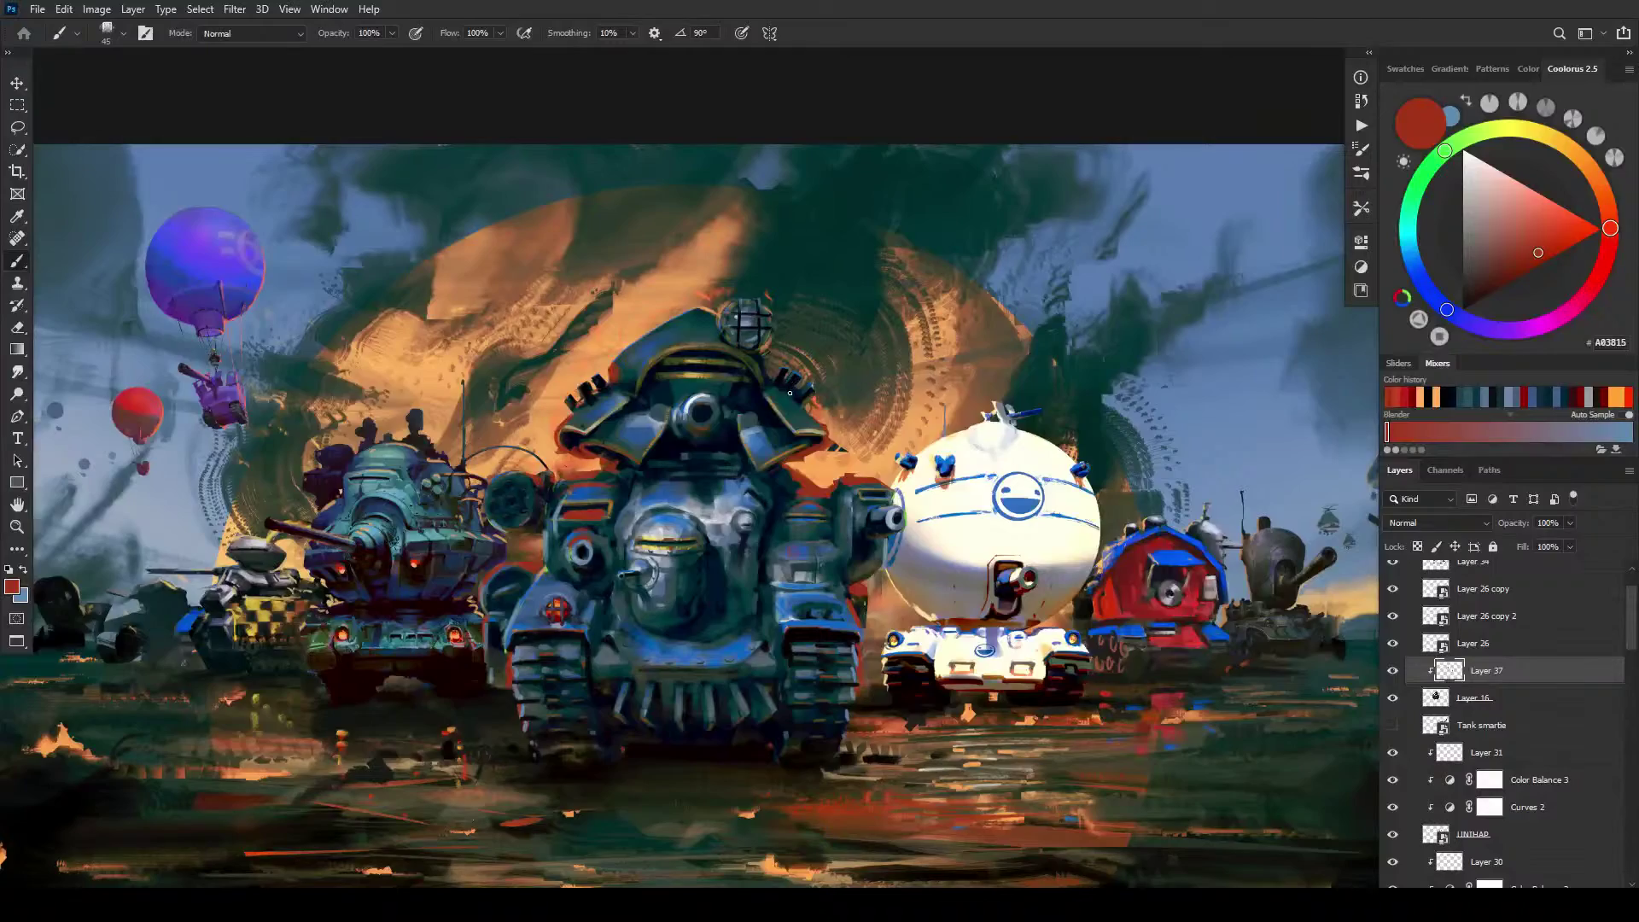
Step: Paint small orange-red highlights on the central tank's front fender and domed hatch with a finer brush
key(ctrl+minus)
key(ctrl+minus)
key(ctrl+minus)
key(ctrl+minus)
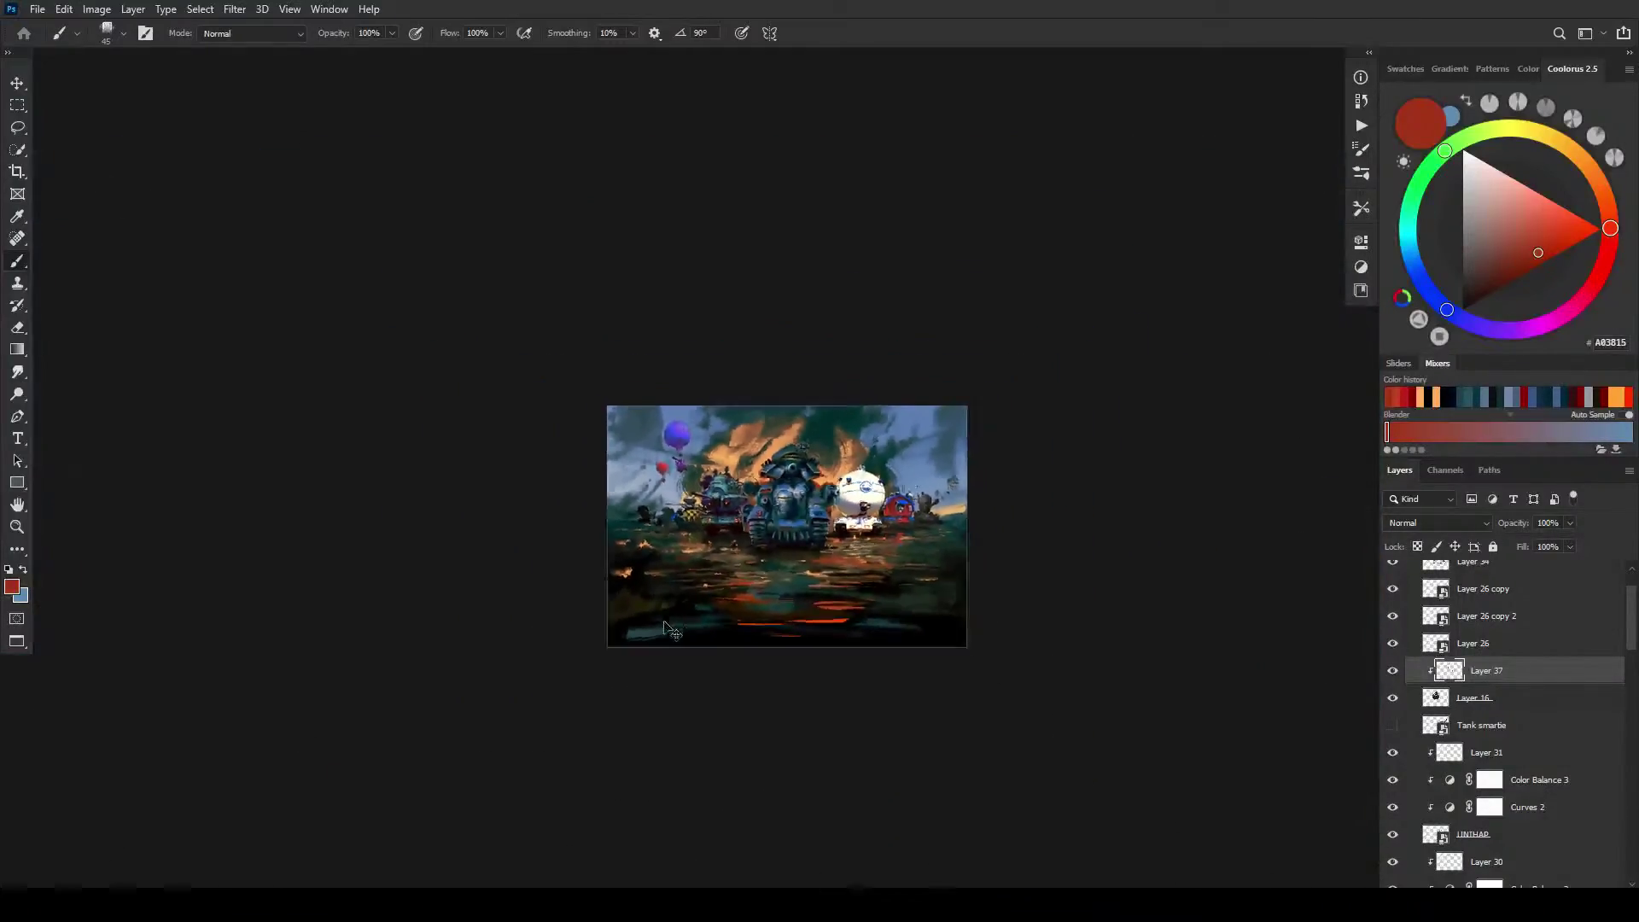
key(ctrl+plus)
key(ctrl+plus)
key(ctrl+plus)
key(ctrl+plus)
key(ctrl+plus)
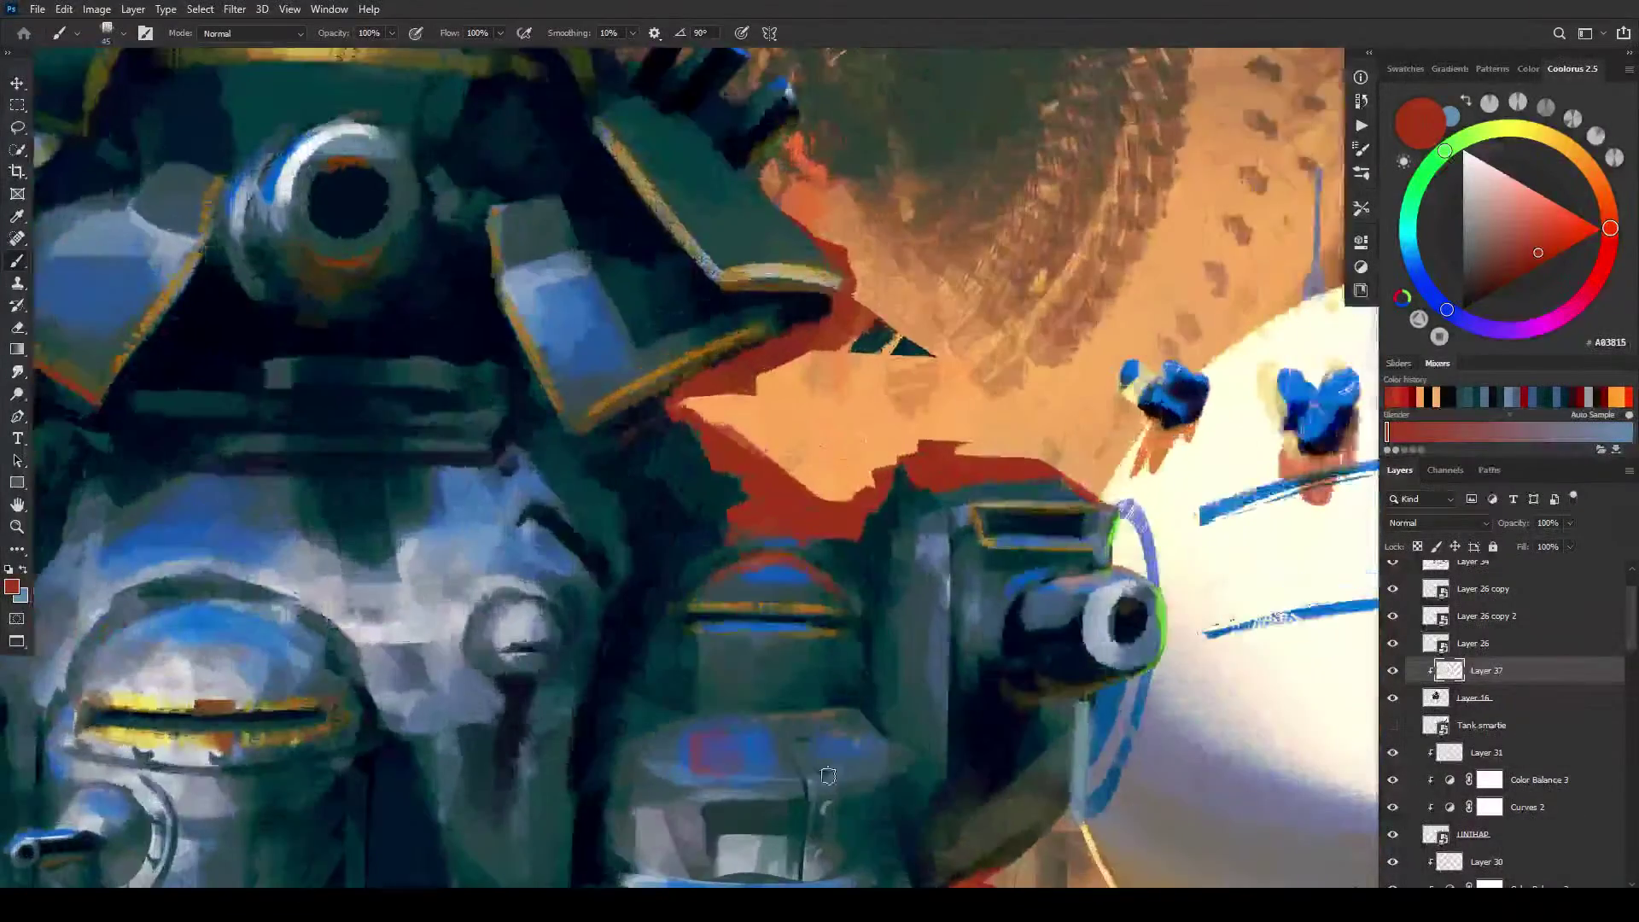
key(ctrl+minus)
key(bracketleft)
key(bracketleft)
key(bracketleft)
key(bracketleft)
key(bracketleft)
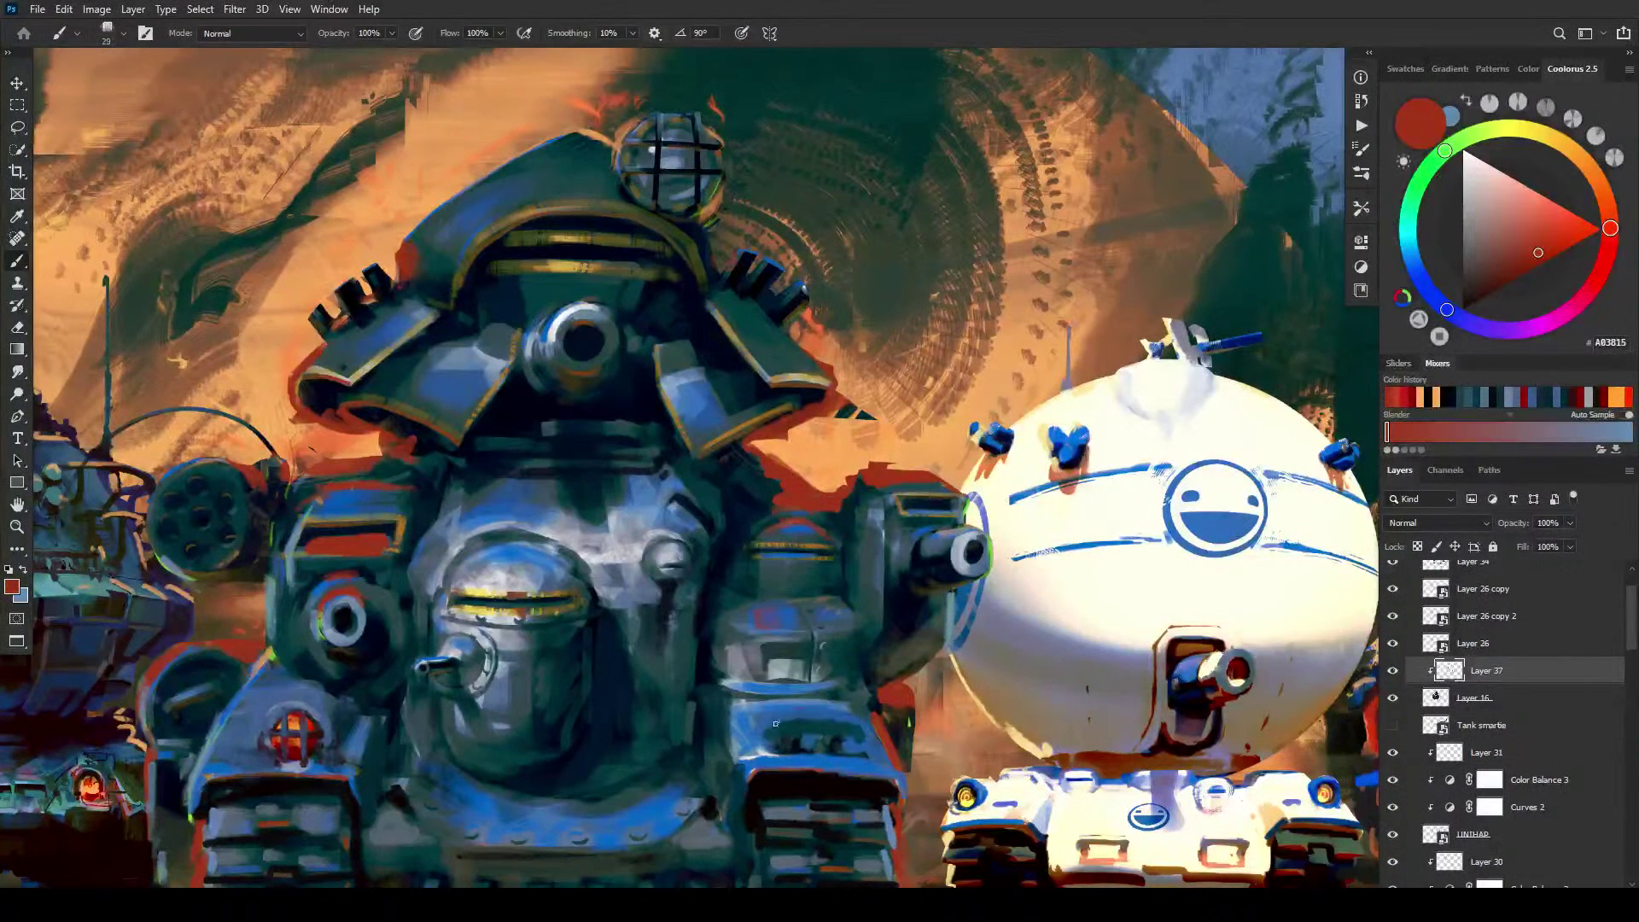
key(bracketright)
drag(798, 707, 847, 716)
drag(478, 555, 520, 551)
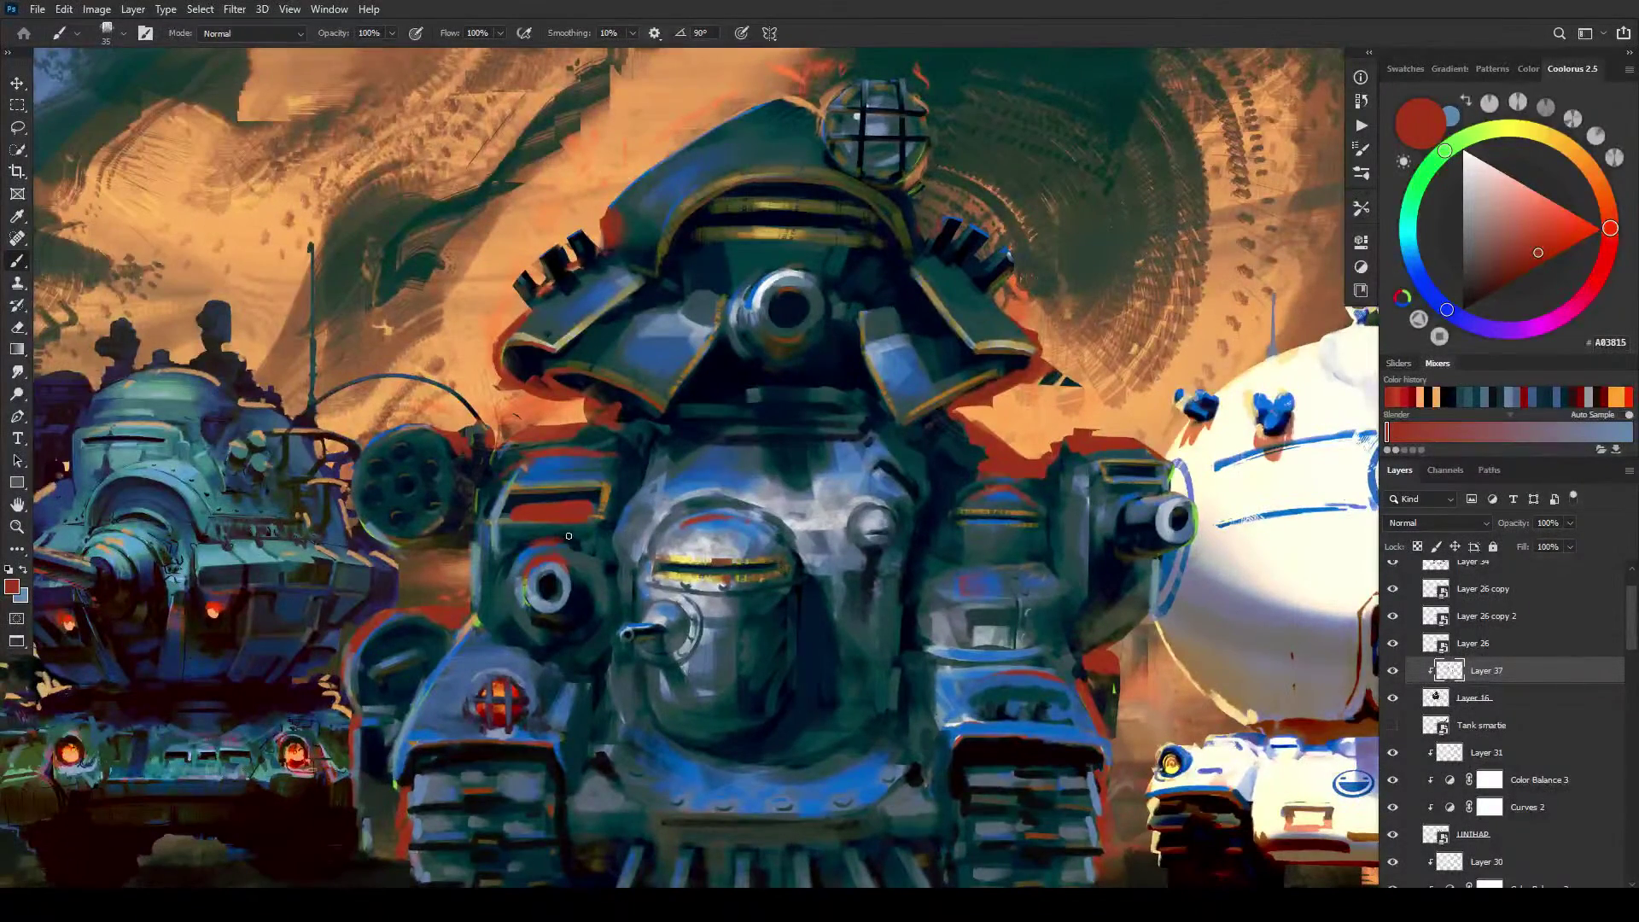
Step: Smudge the orange-red strokes around the central tank's left shoulder panel at 92% strength, reducing the smudge brush to 20
key(r)
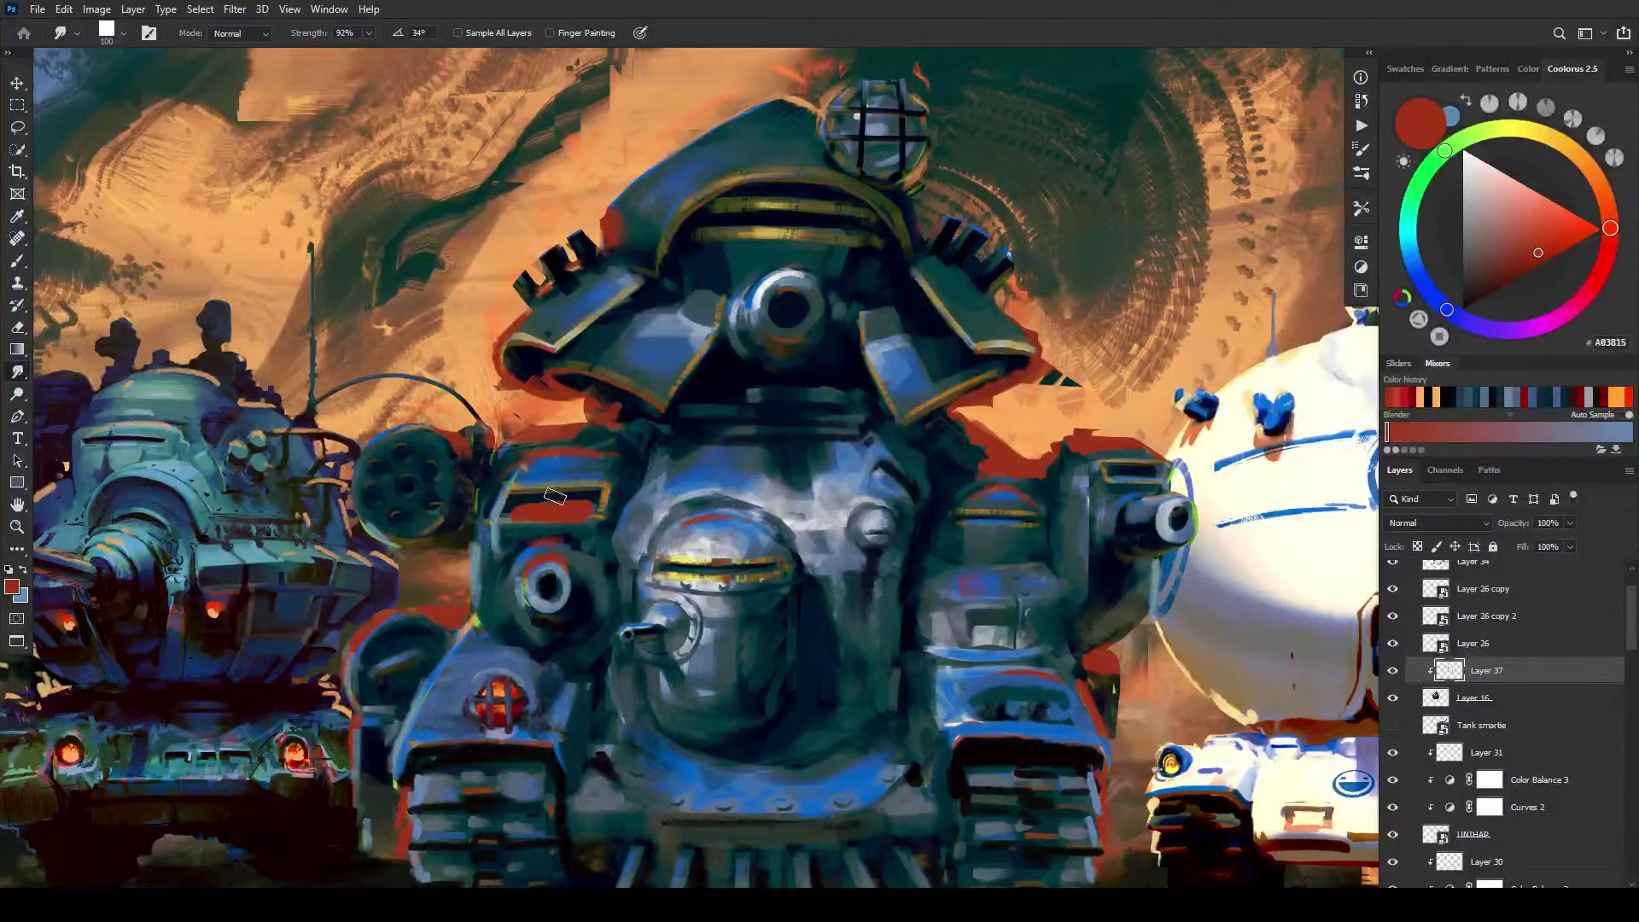
mouse_move(554, 496)
mouse_down()
mouse_move(523, 502)
mouse_move(584, 497)
mouse_move(591, 514)
mouse_up()
key(bracketleft)
key(bracketleft)
key(bracketleft)
key(bracketleft)
key(bracketleft)
key(bracketleft)
key(bracketleft)
key(bracketleft)
key(bracketright)
key(bracketright)
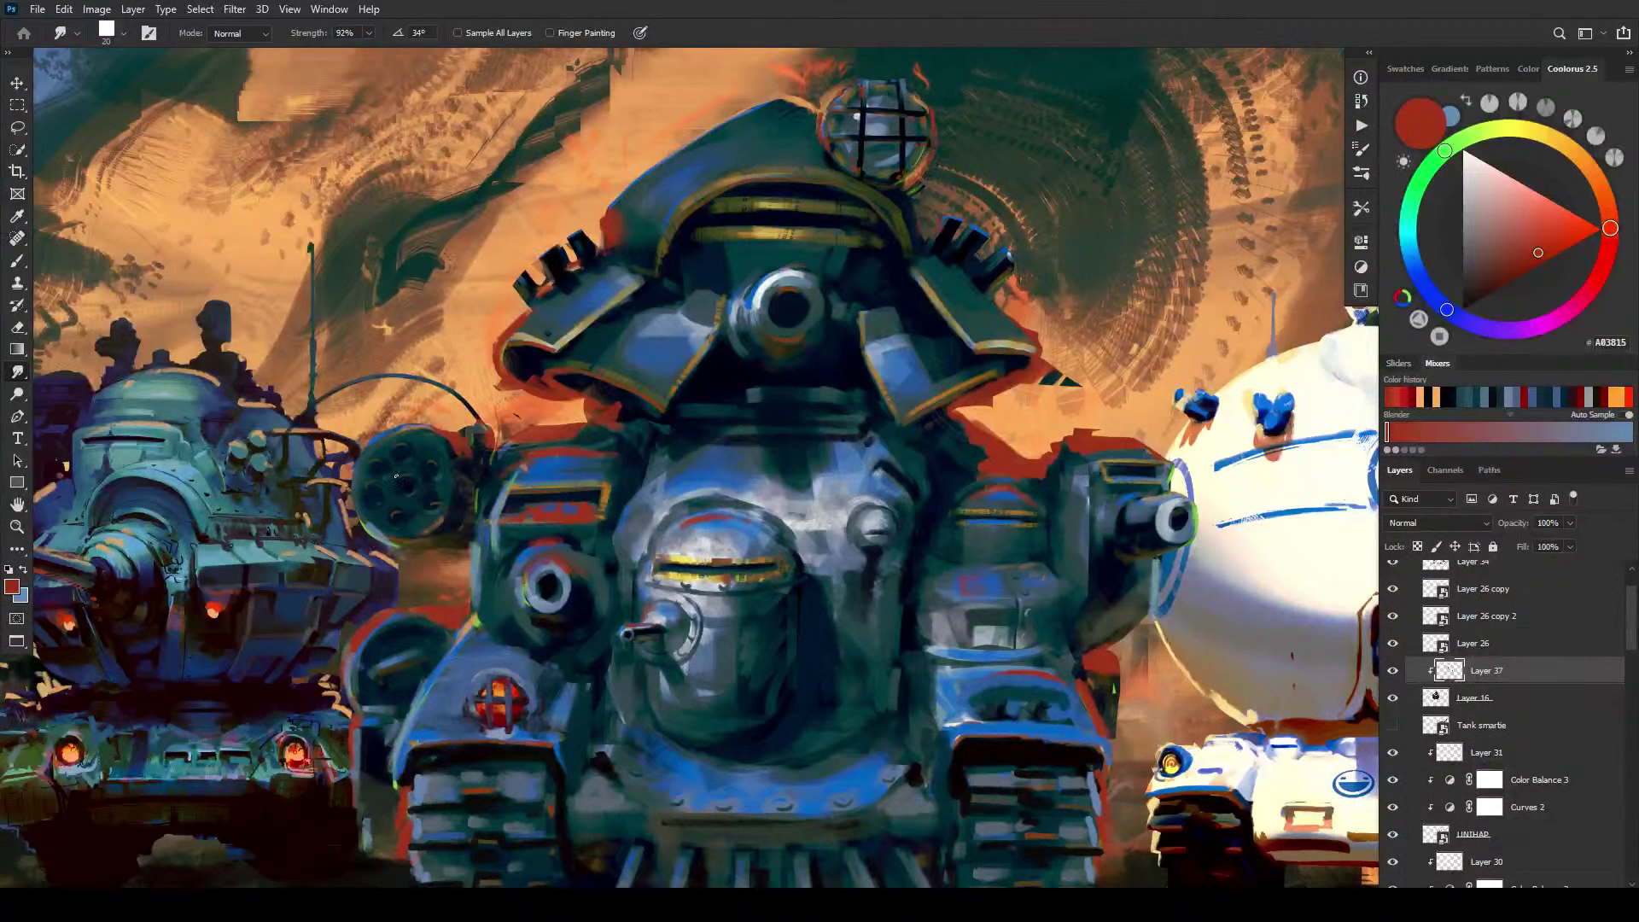
Step: Smudge the strokes on the central tank's right arm below the gun with the brush size raised to 40
key(bracketright)
key(bracketright)
drag(1058, 583, 1067, 653)
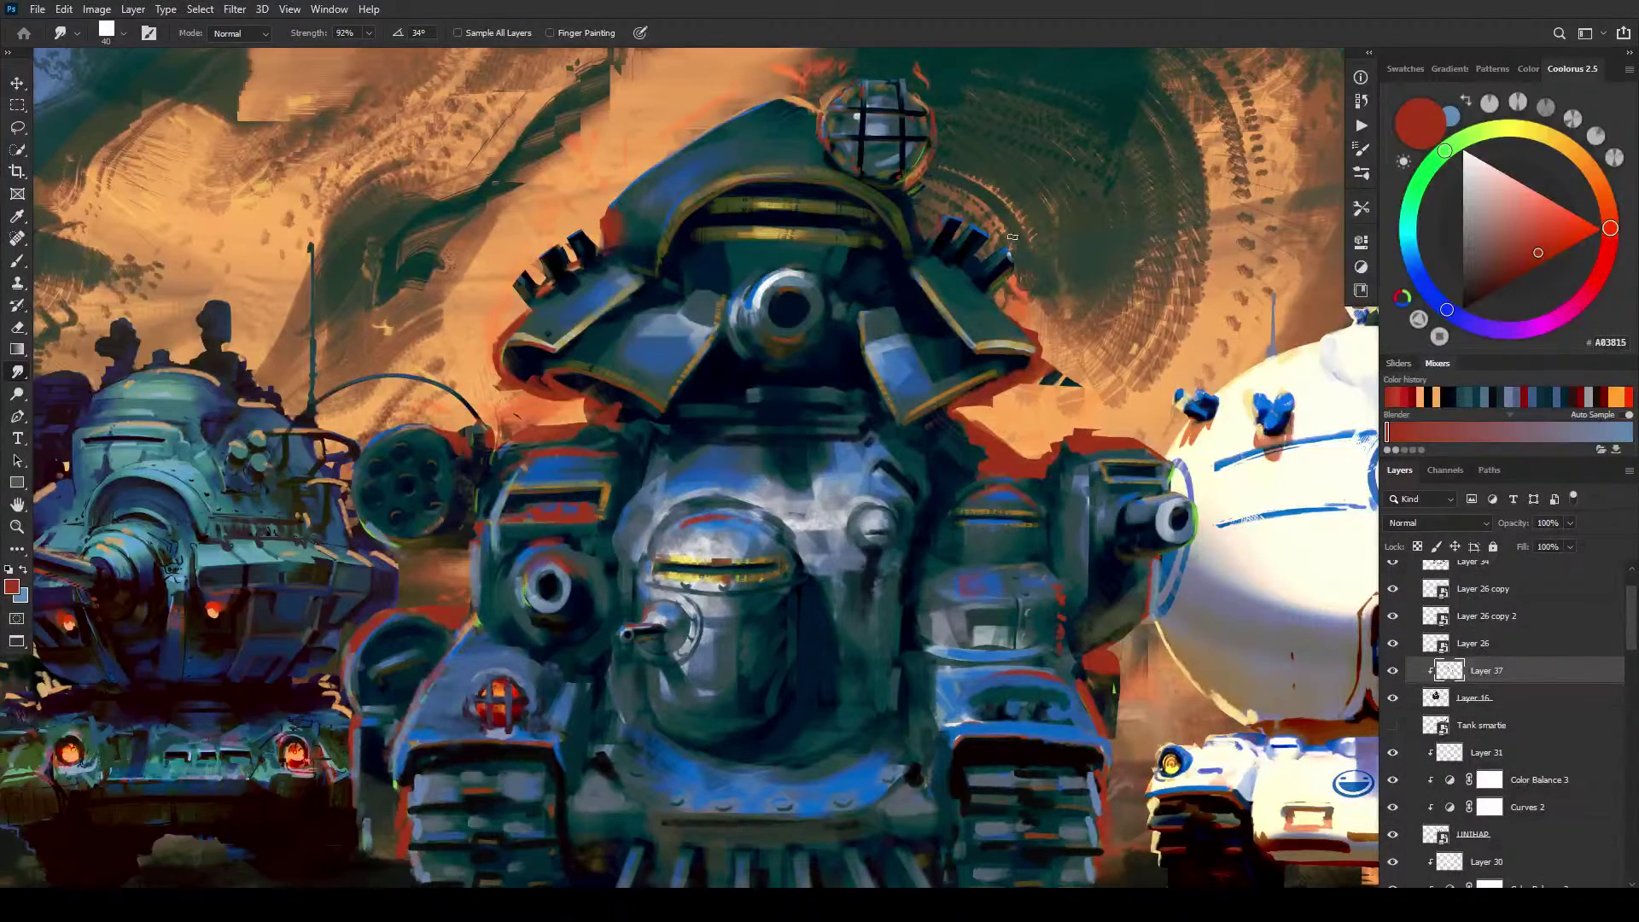
Step: Smudge the orange-red strokes around the central tank's right shoulder with the smudge brush raised to 150
scroll(1035, 363, down, 5)
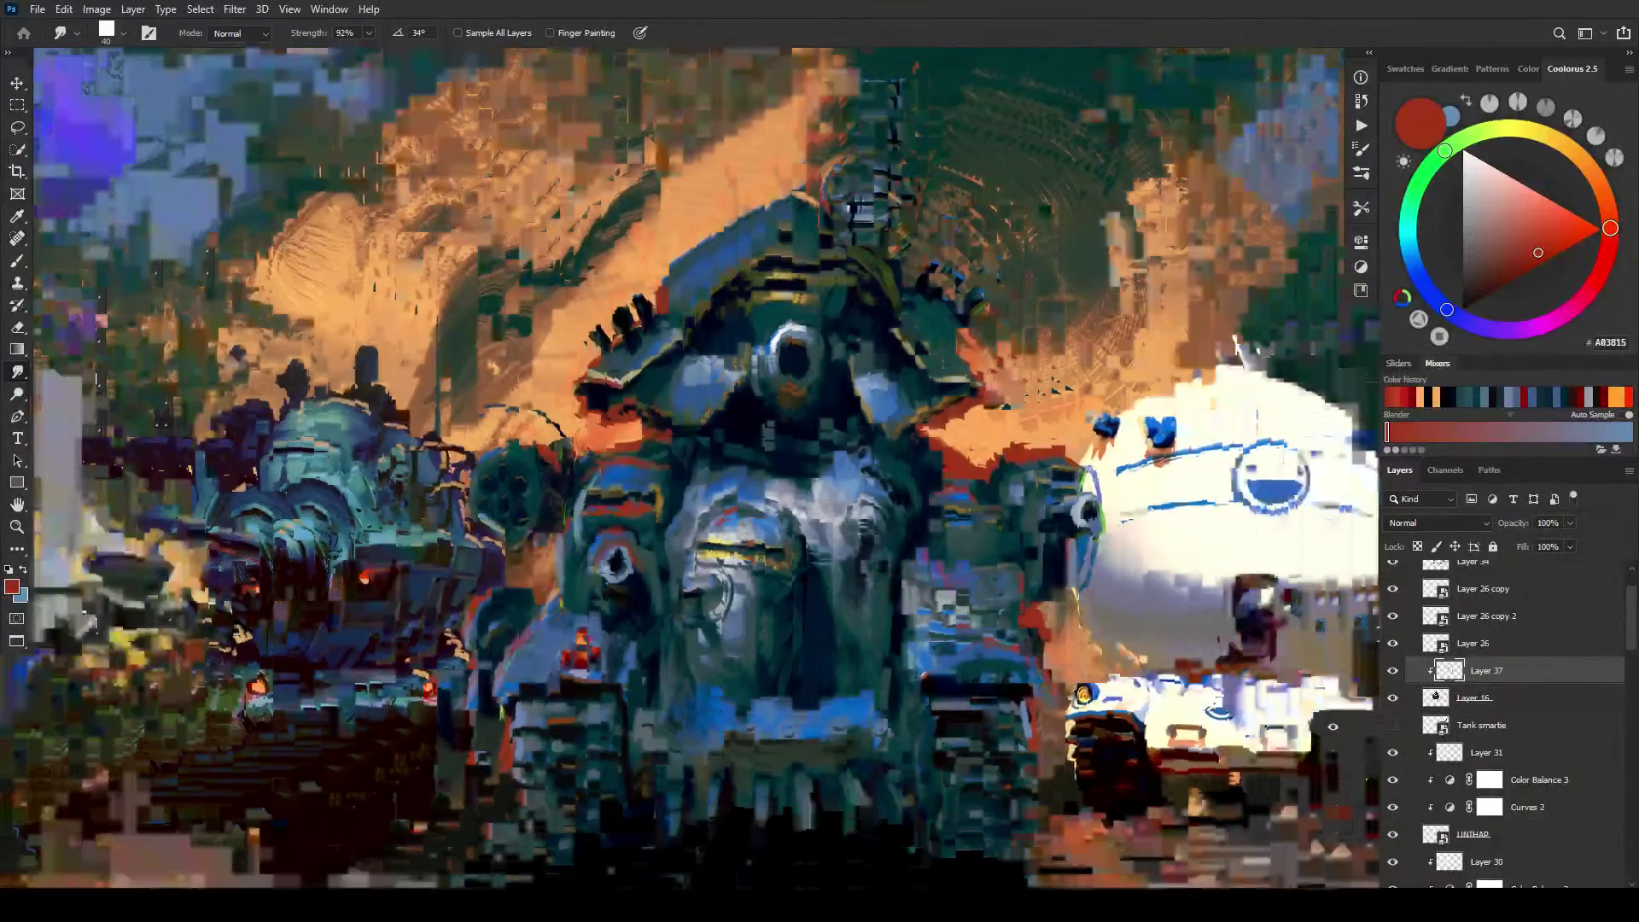
key(ctrl+minus)
key(ctrl+minus)
key(ctrl+minus)
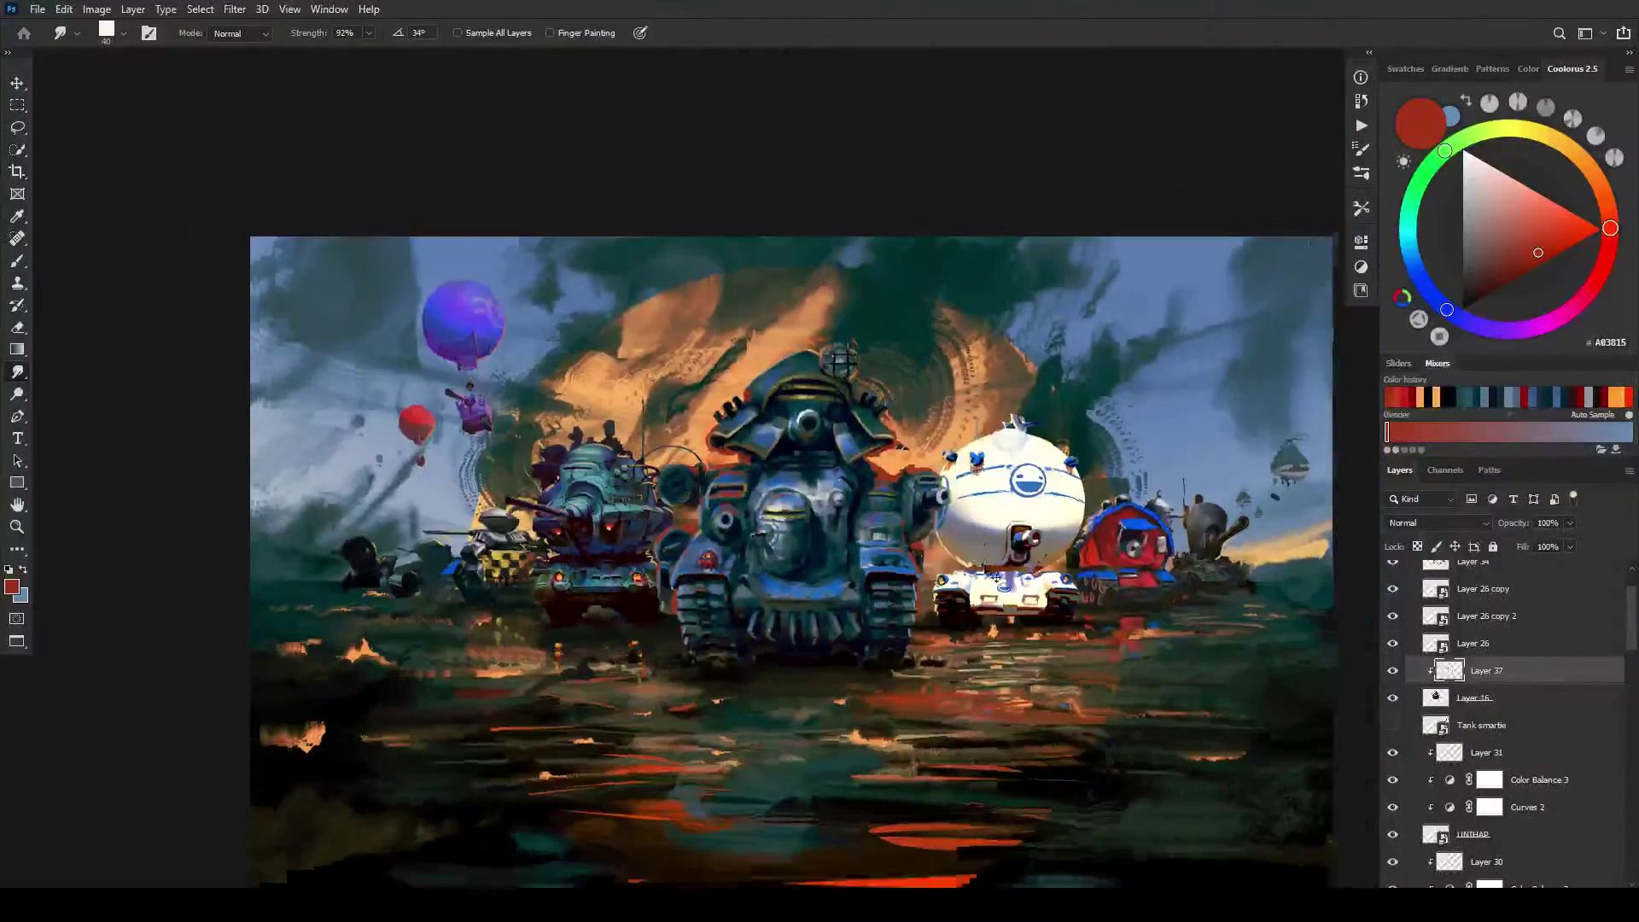
key(ctrl+plus)
key(ctrl+plus)
key(ctrl+plus)
key(ctrl+plus)
key(ctrl+plus)
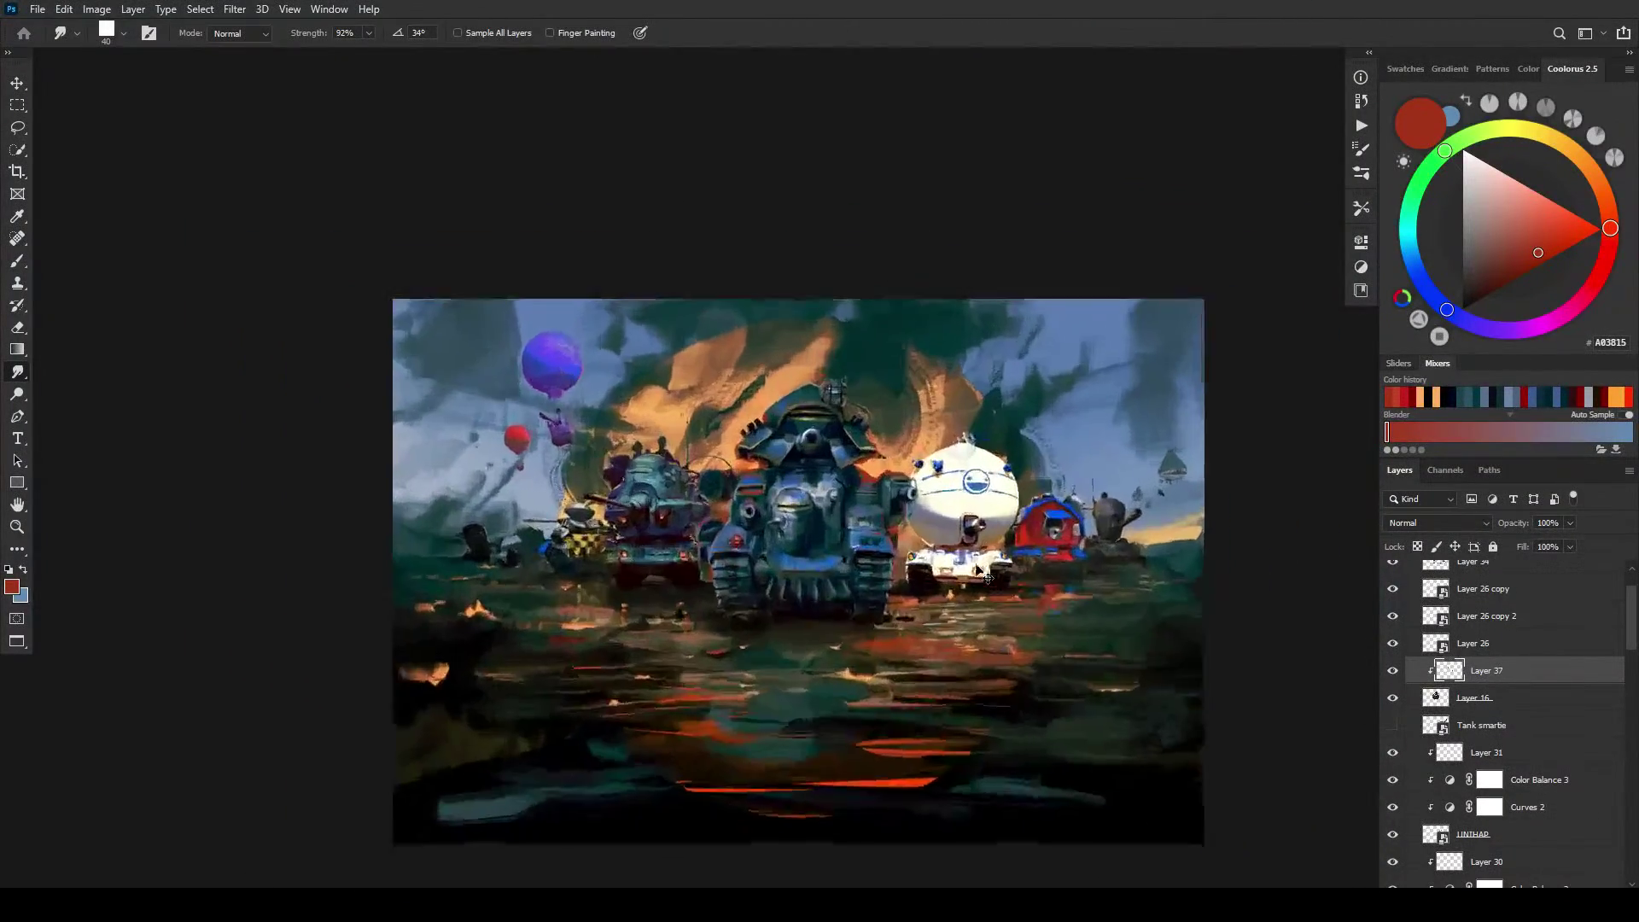
key(bracketright)
key(bracketright)
key(bracketright)
key(bracketright)
key(bracketright)
key(bracketright)
key(bracketright)
key(bracketright)
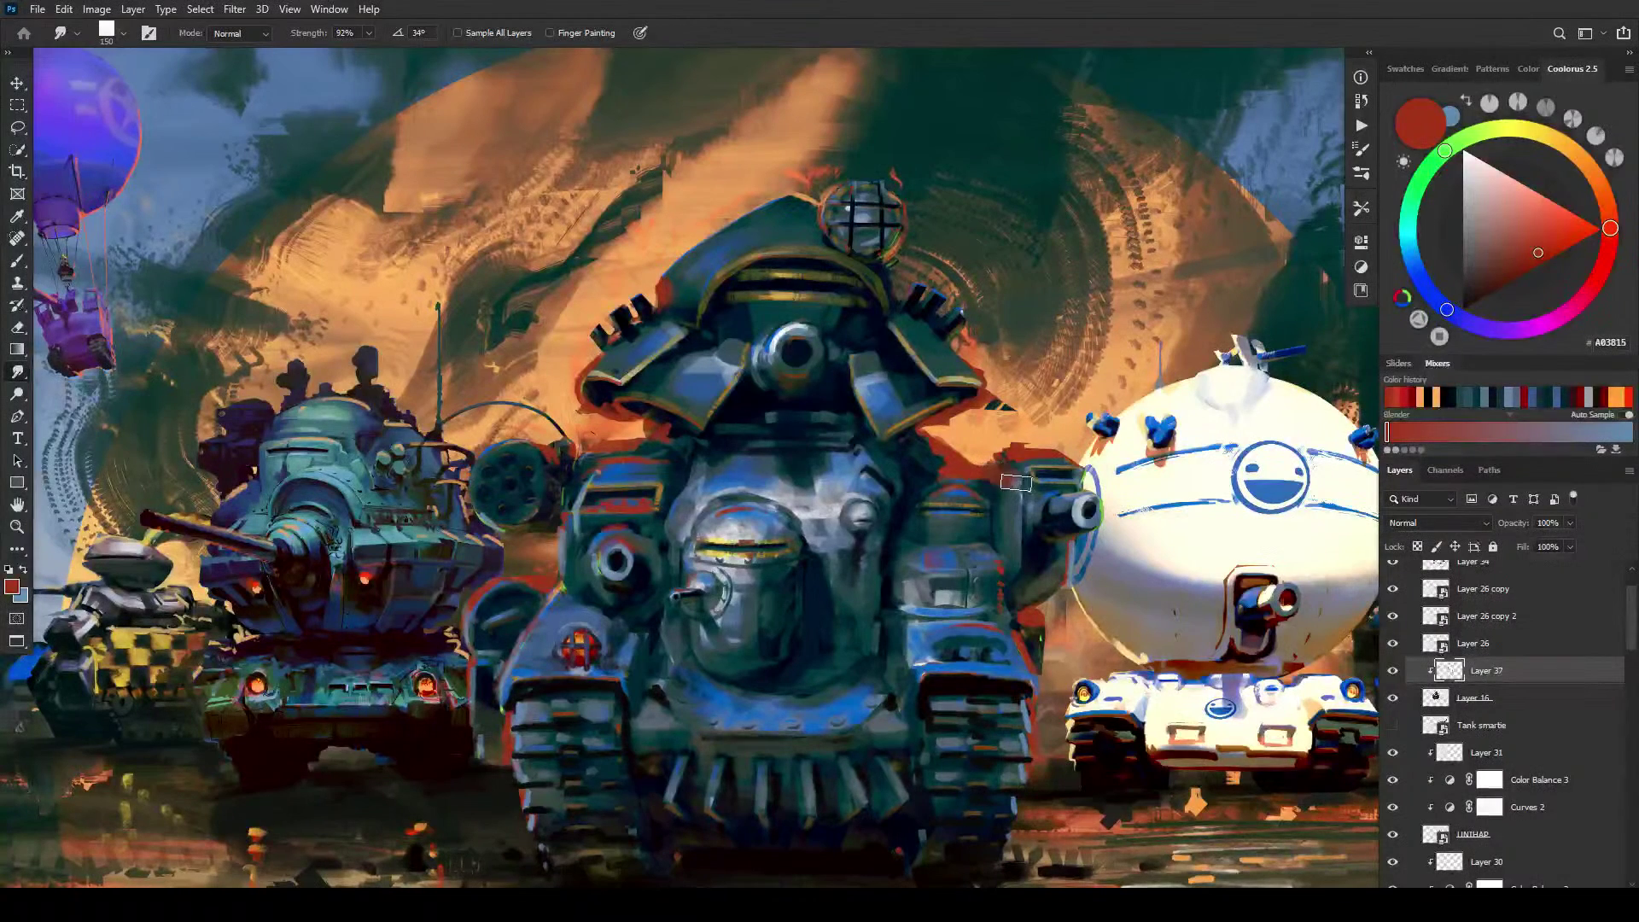
Step: Soften the orange-red strokes along the central tank's right arm and flank, varying the smudge brush size
key(bracketleft)
key(bracketleft)
key(bracketleft)
key(bracketleft)
key(bracketleft)
key(bracketleft)
key(bracketright)
key(bracketright)
key(bracketright)
key(bracketright)
key(bracketright)
key(bracketright)
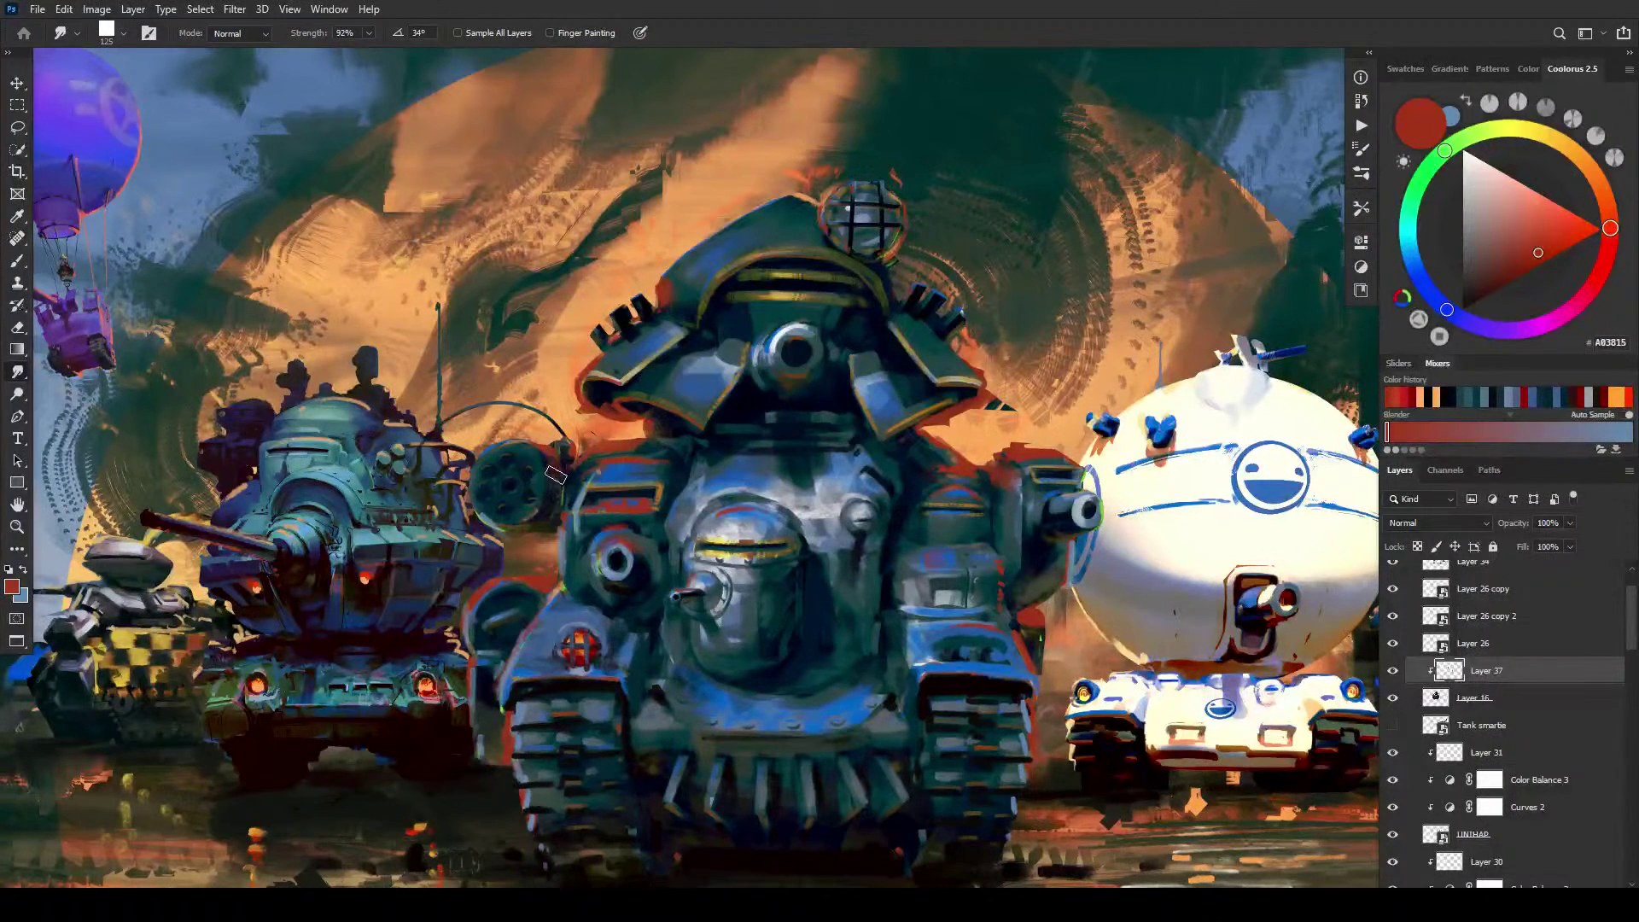
Step: Blend the orange-red light on the central tank's left shoulder and arm, reducing the smudge brush to 25
key(bracketleft)
key(bracketleft)
key(bracketleft)
key(bracketleft)
key(bracketleft)
key(bracketleft)
key(bracketleft)
key(bracketright)
key(bracketright)
key(bracketright)
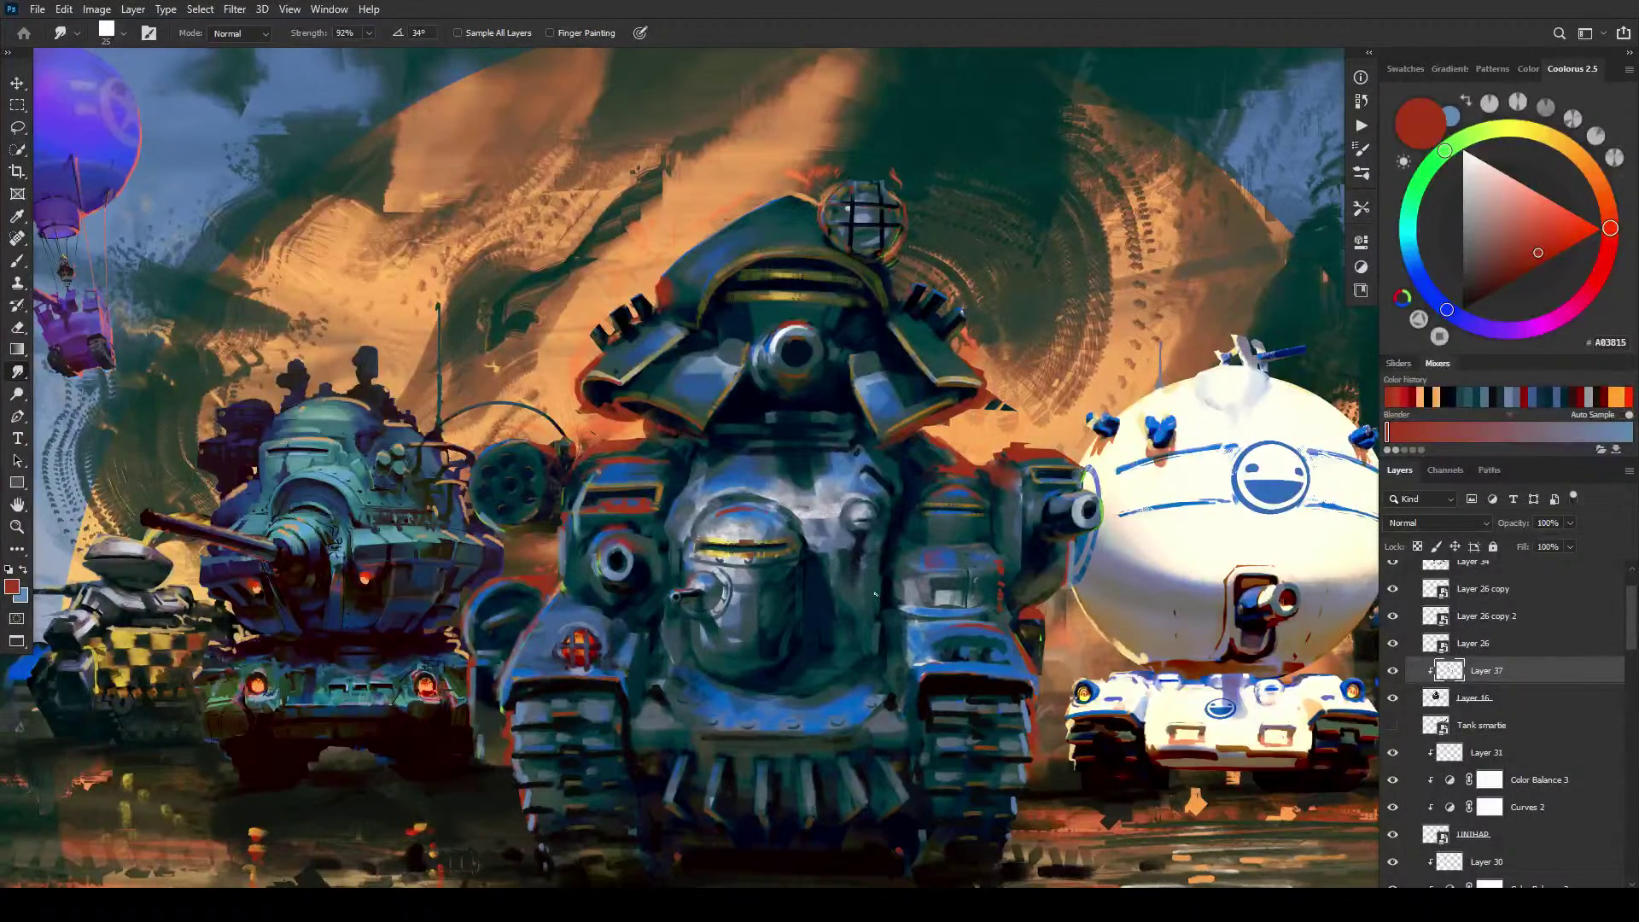
Step: Examine the overall banner composition and the central tank's rim light at several magnifications
scroll(875, 593, down, 6)
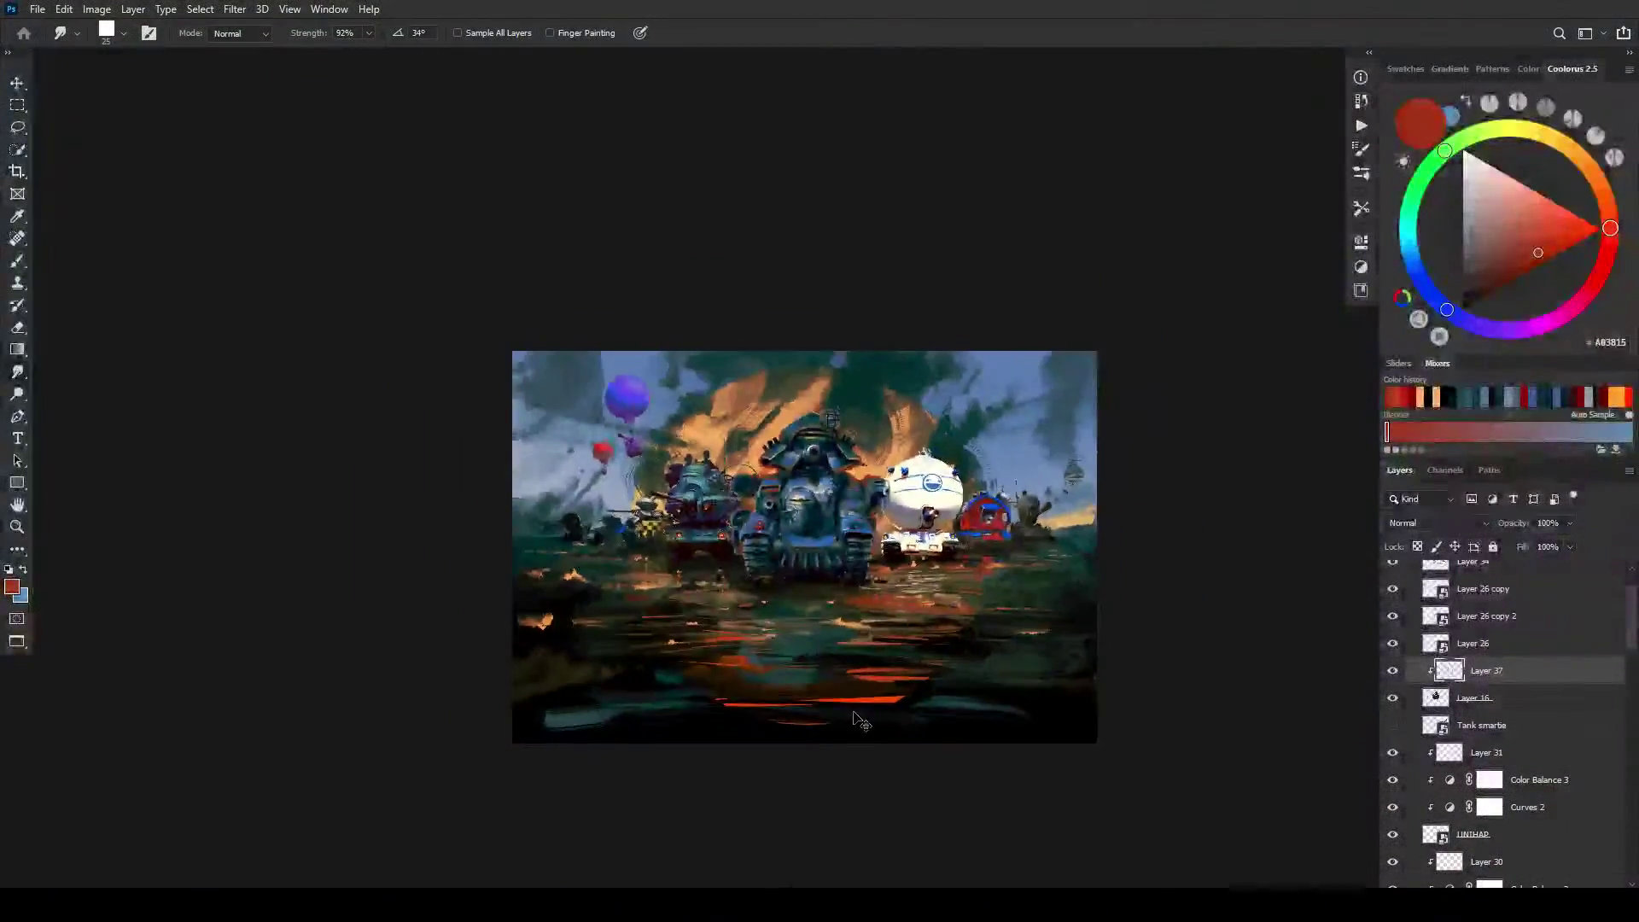
scroll(858, 721, down, 2)
scroll(858, 721, up, 2)
scroll(859, 722, down, 2)
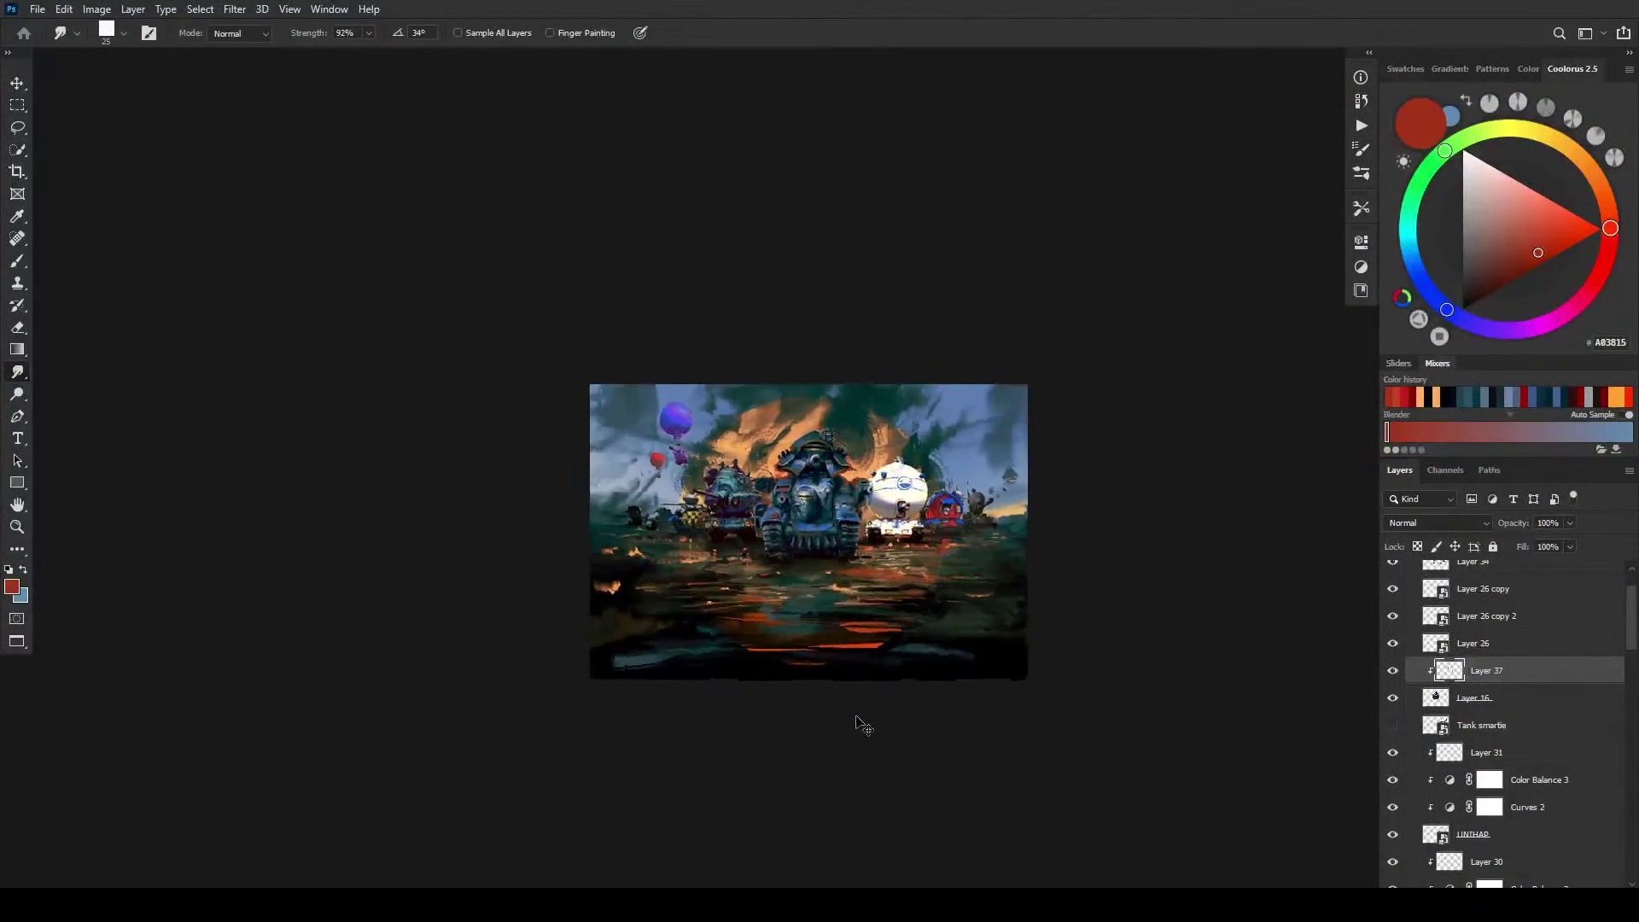
scroll(862, 724, down, 1)
scroll(862, 724, up, 5)
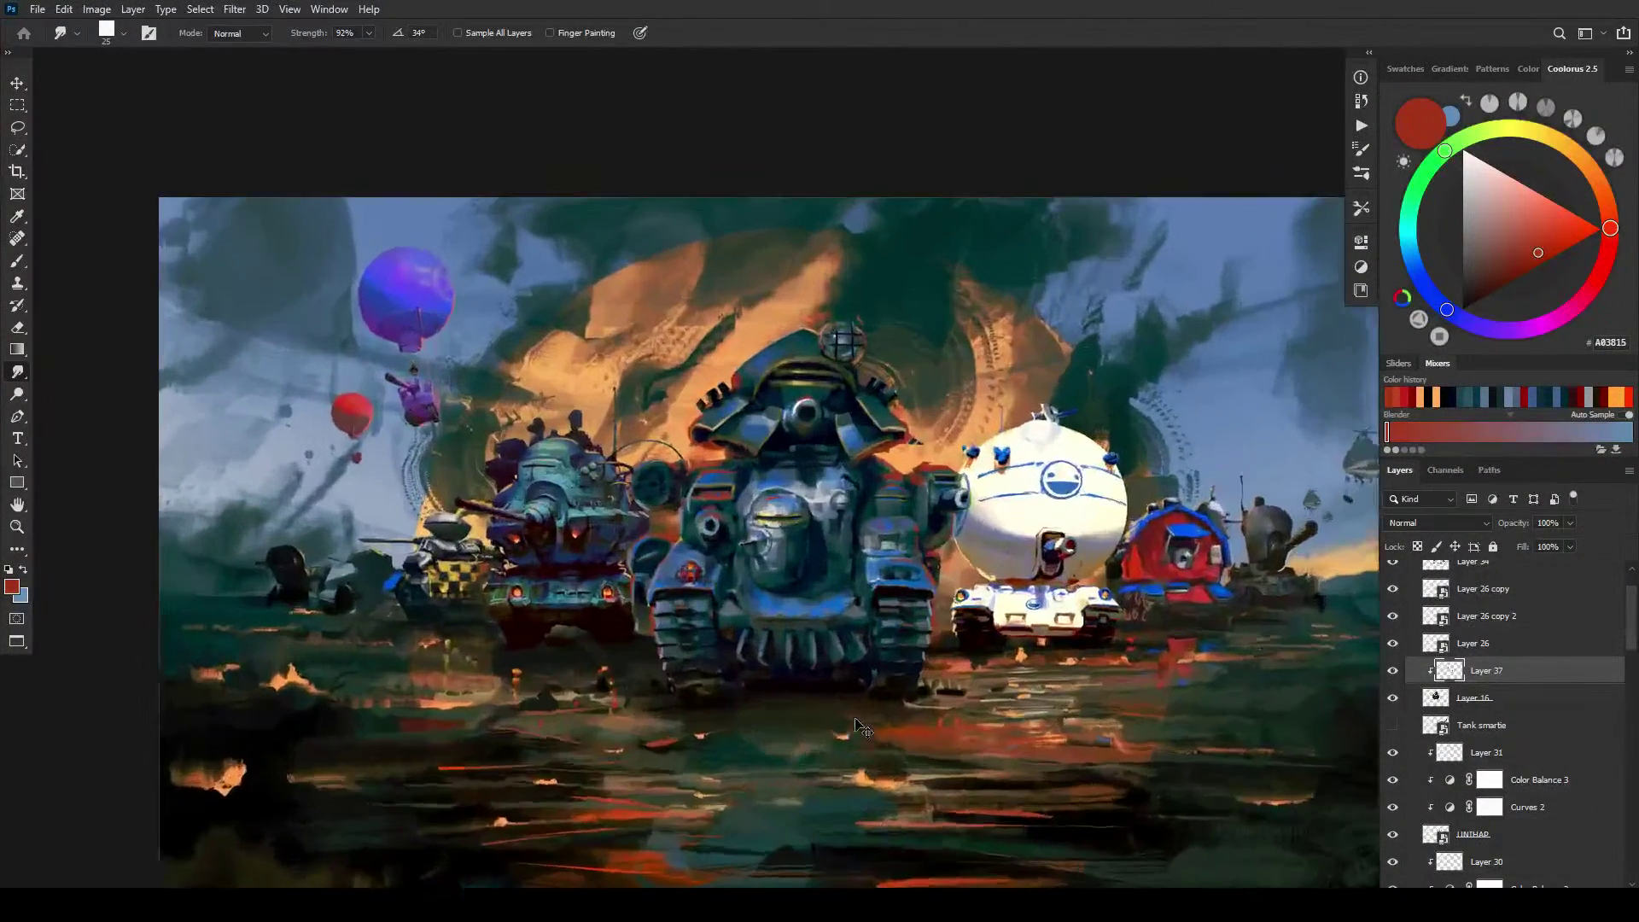
scroll(856, 723, up, 2)
scroll(856, 724, down, 2)
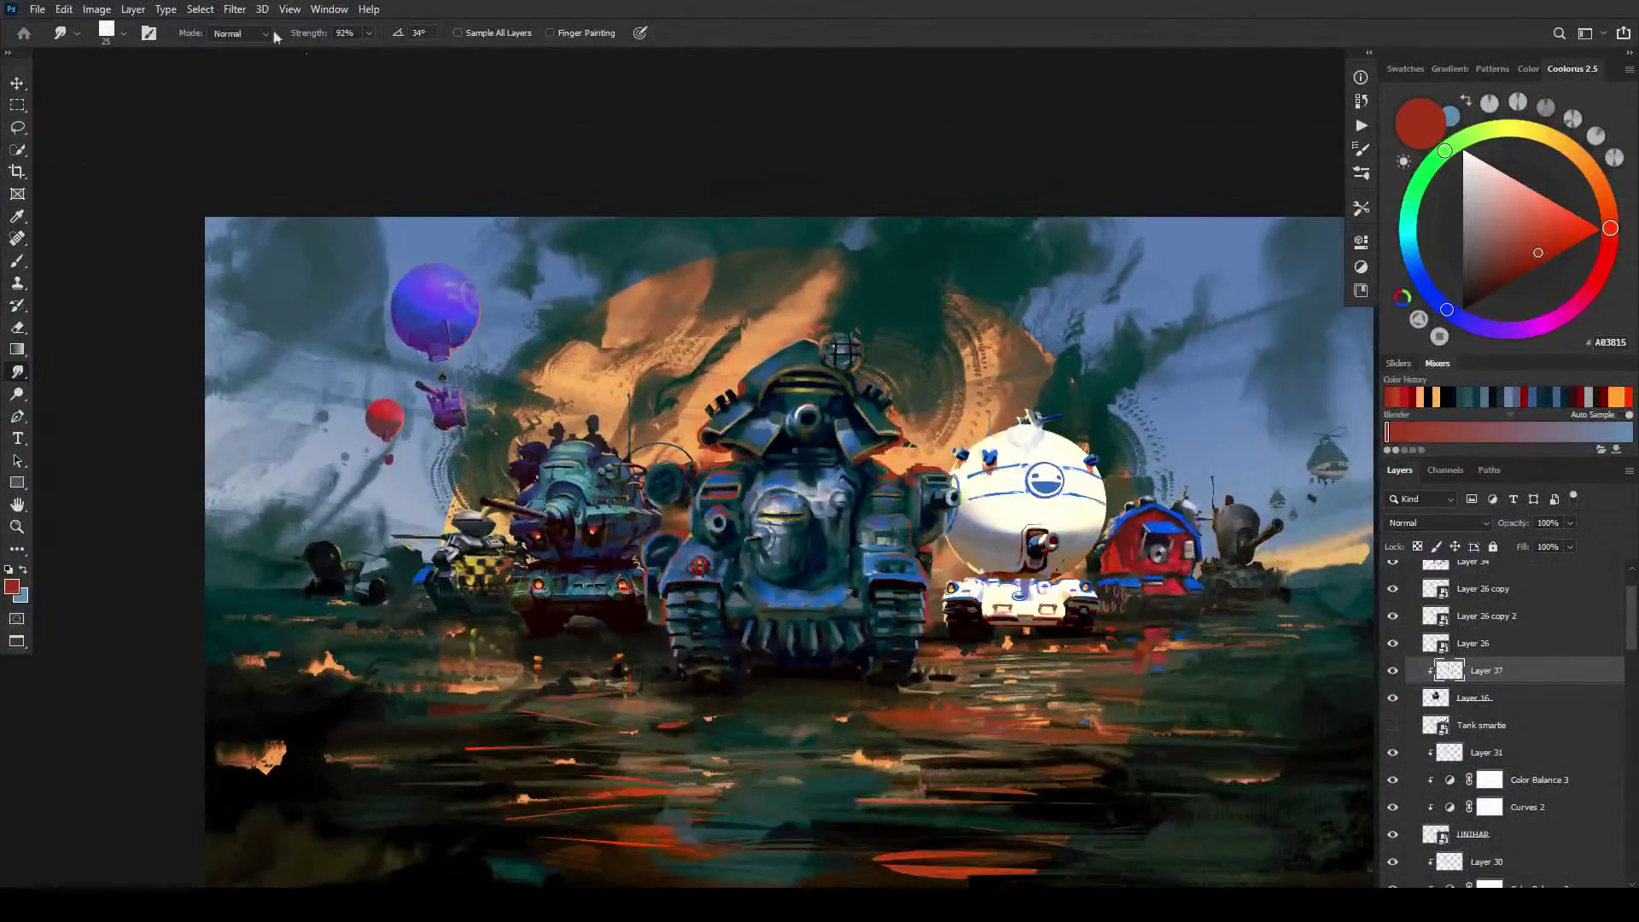
Step: Adjust the hue, saturation and lightness of the orange-red light on Layer 37 with Hue/Saturation
click(57, 9)
mouse_move(97, 8)
mouse_move(123, 53)
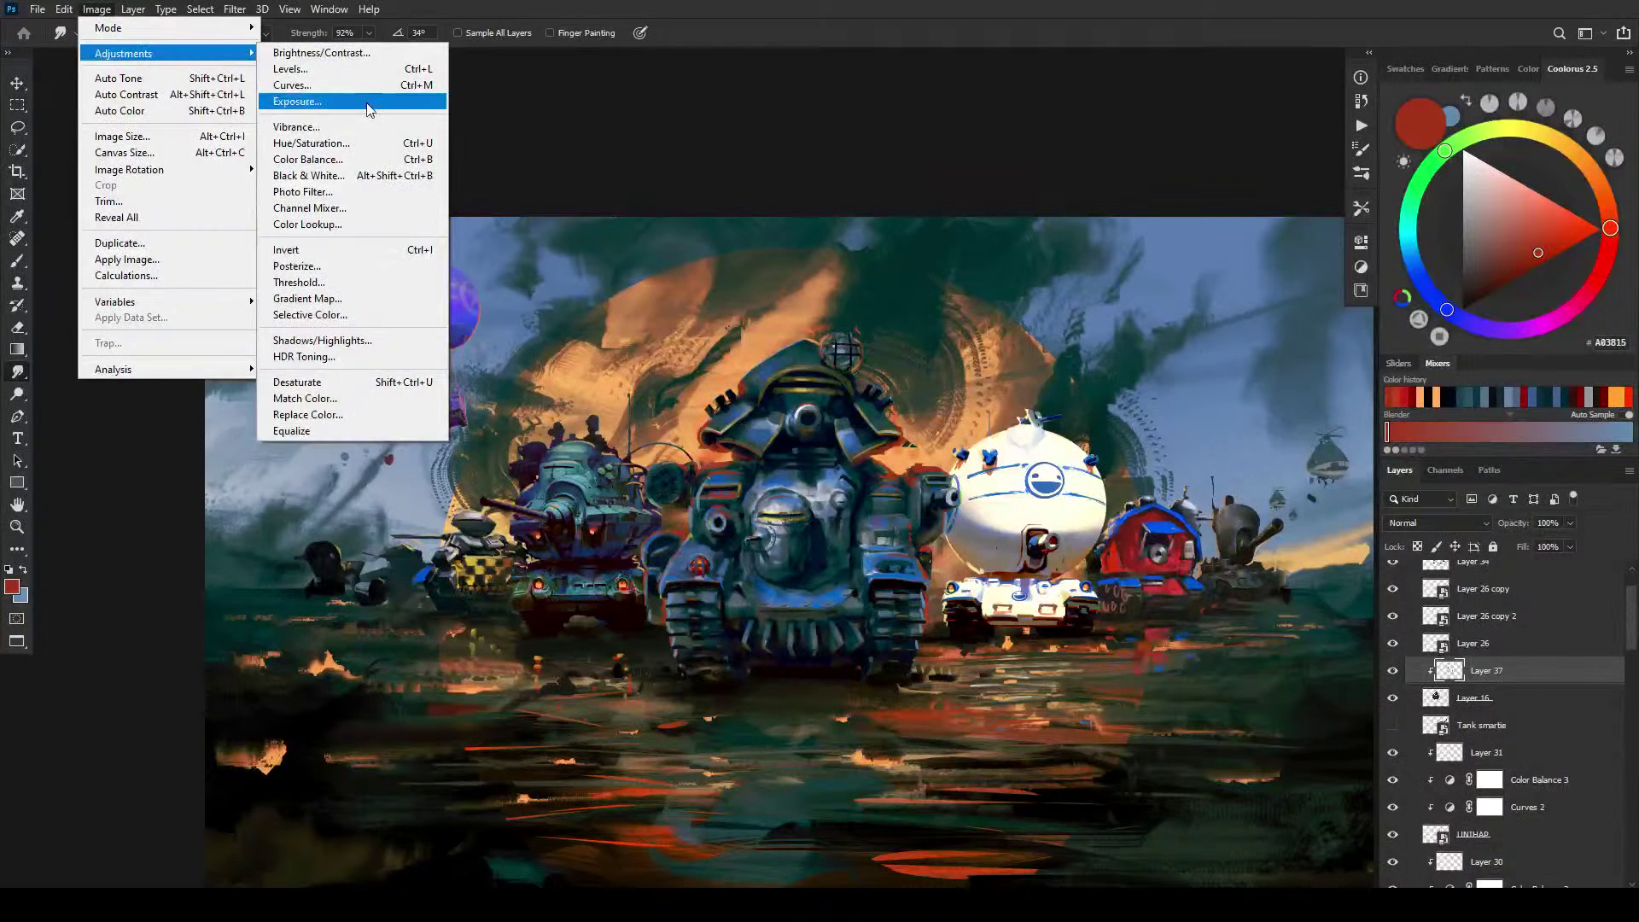
click(350, 143)
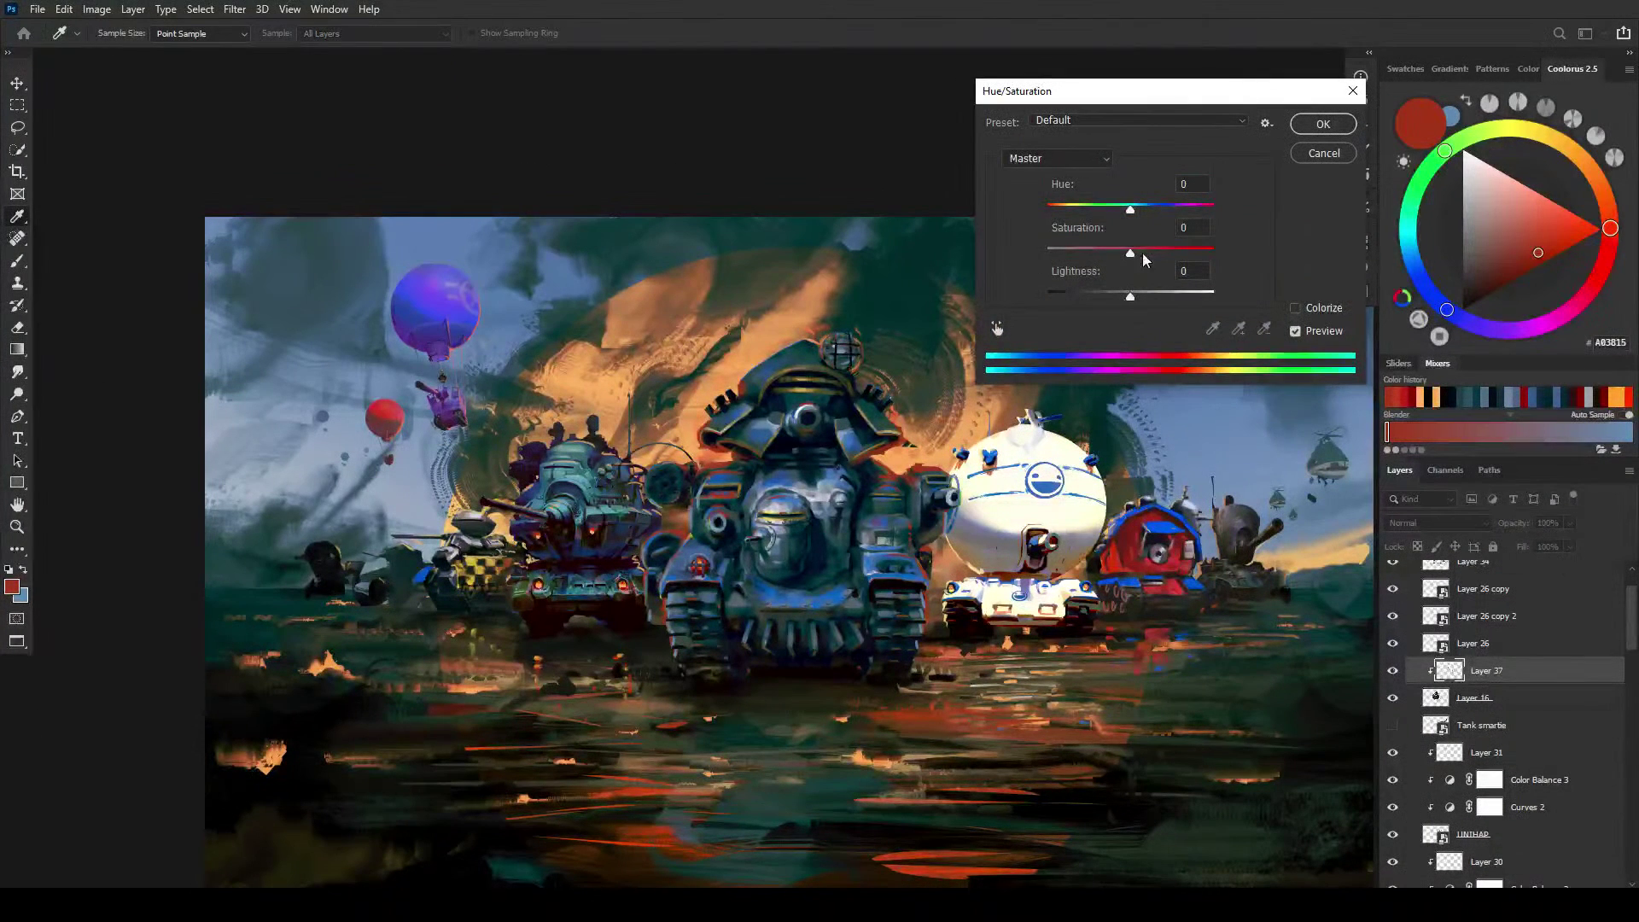
drag(1130, 299, 1178, 258)
click(1145, 254)
mouse_move(1130, 208)
mouse_down()
mouse_move(1104, 214)
mouse_move(1245, 201)
mouse_move(1018, 225)
mouse_move(1057, 204)
mouse_move(1140, 210)
mouse_move(1120, 253)
mouse_move(1145, 254)
mouse_move(1118, 295)
mouse_move(1142, 295)
mouse_move(1122, 253)
mouse_move(1127, 209)
mouse_move(1147, 209)
mouse_move(1133, 209)
mouse_up()
click(1145, 253)
click(1322, 123)
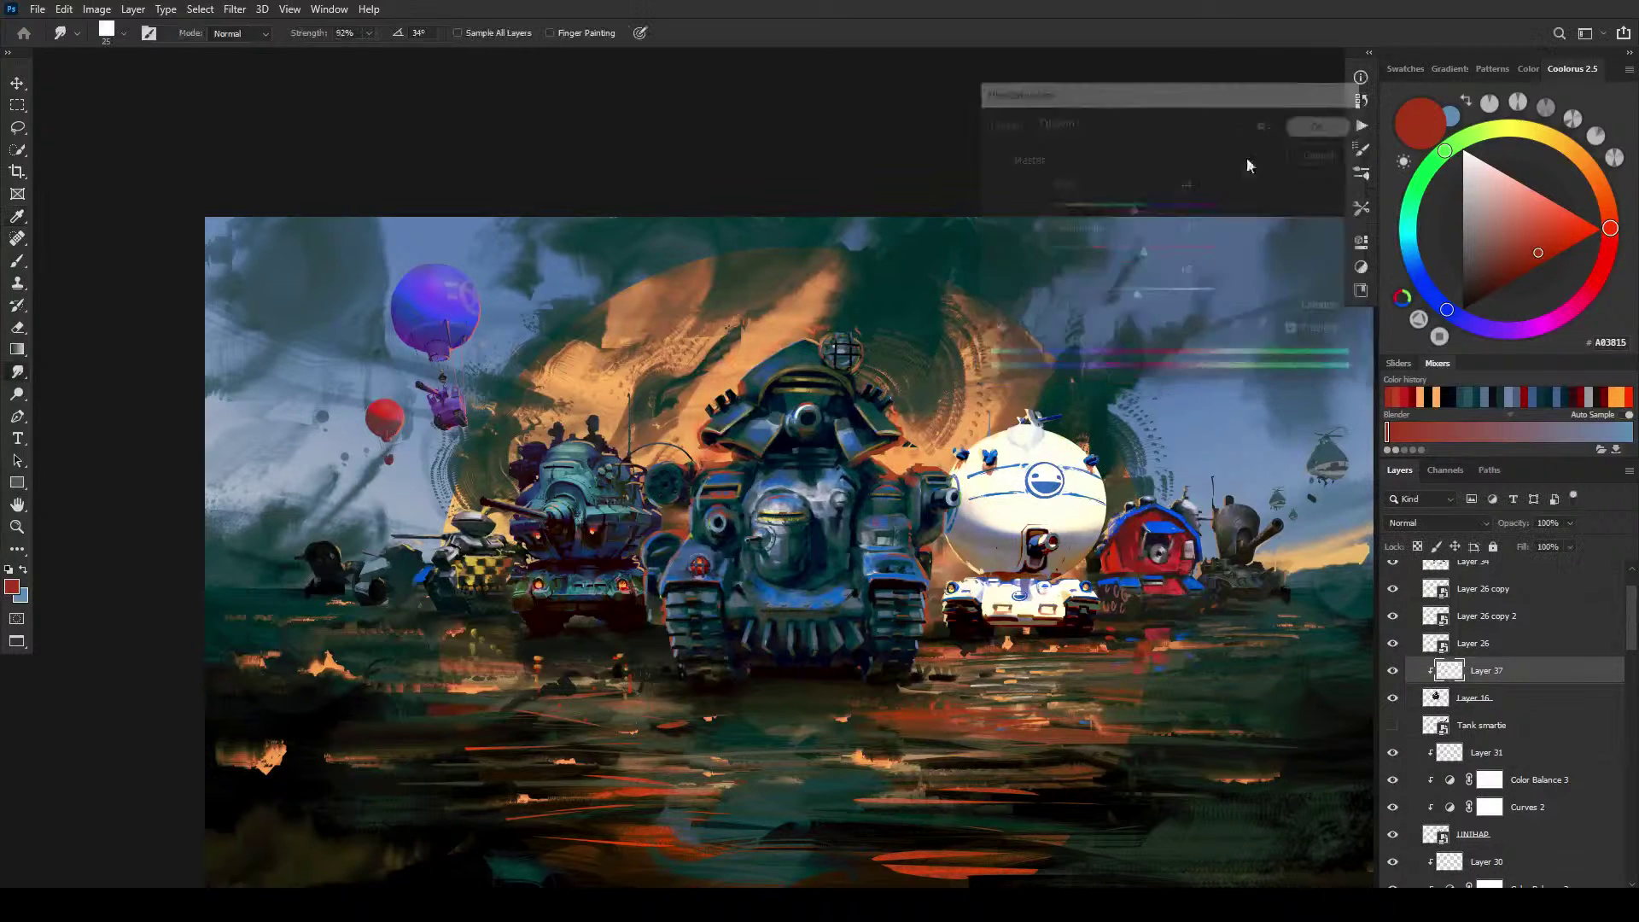
Step: Lock the transparent pixels of Layer 37 and set up the Brush tool at size 400
key(r)
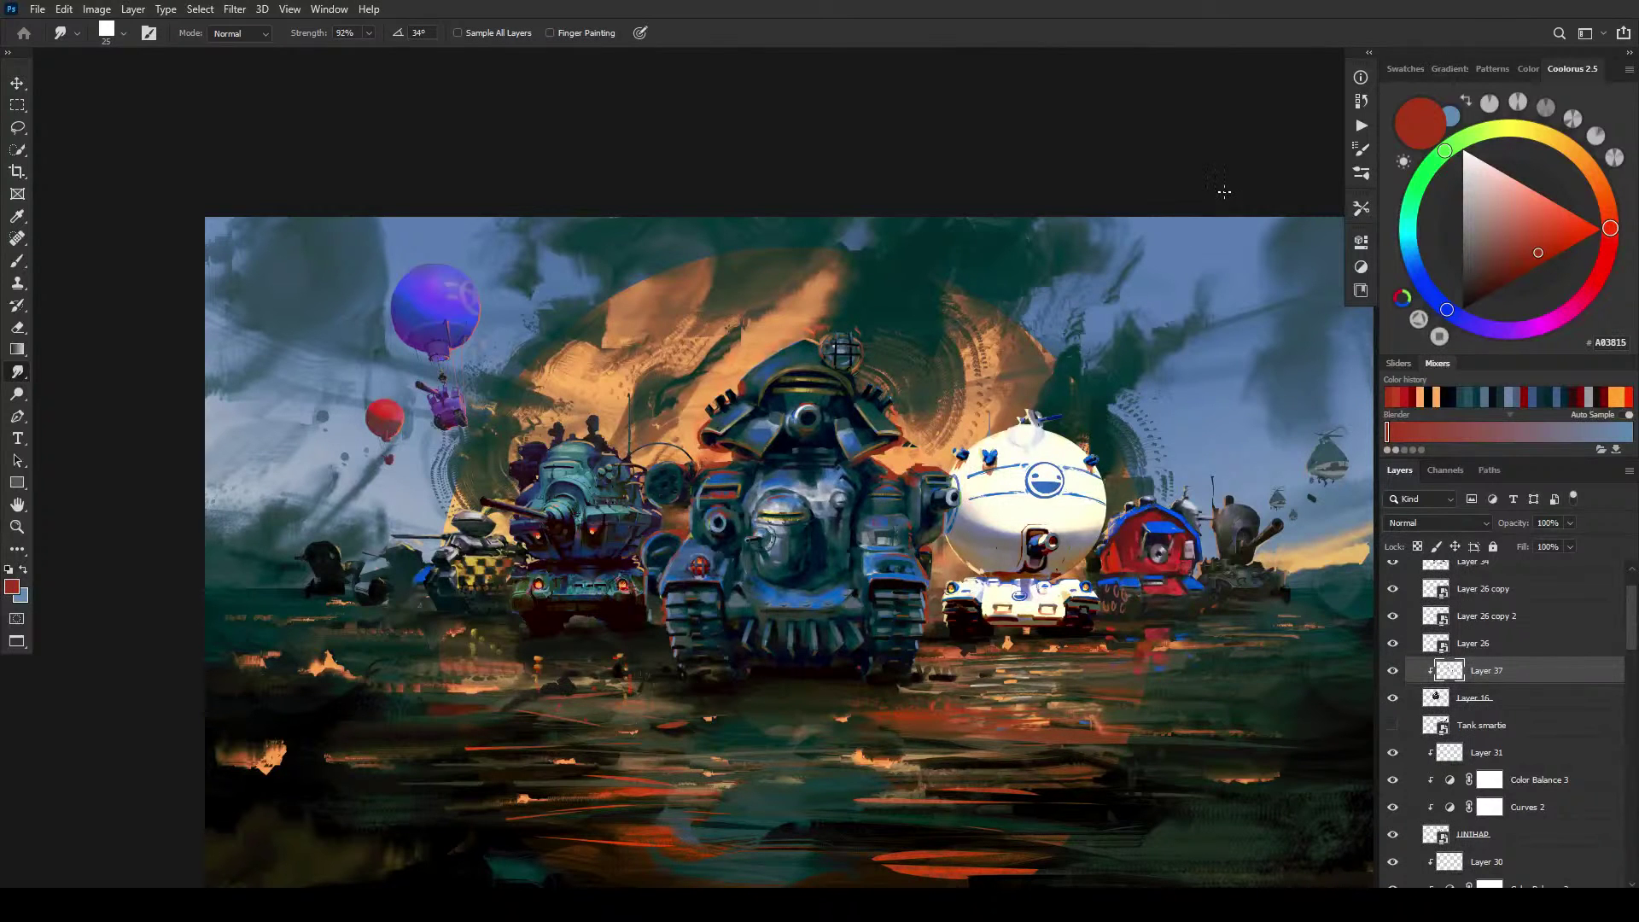
key(ctrl+minus)
key(ctrl+minus)
key(ctrl+minus)
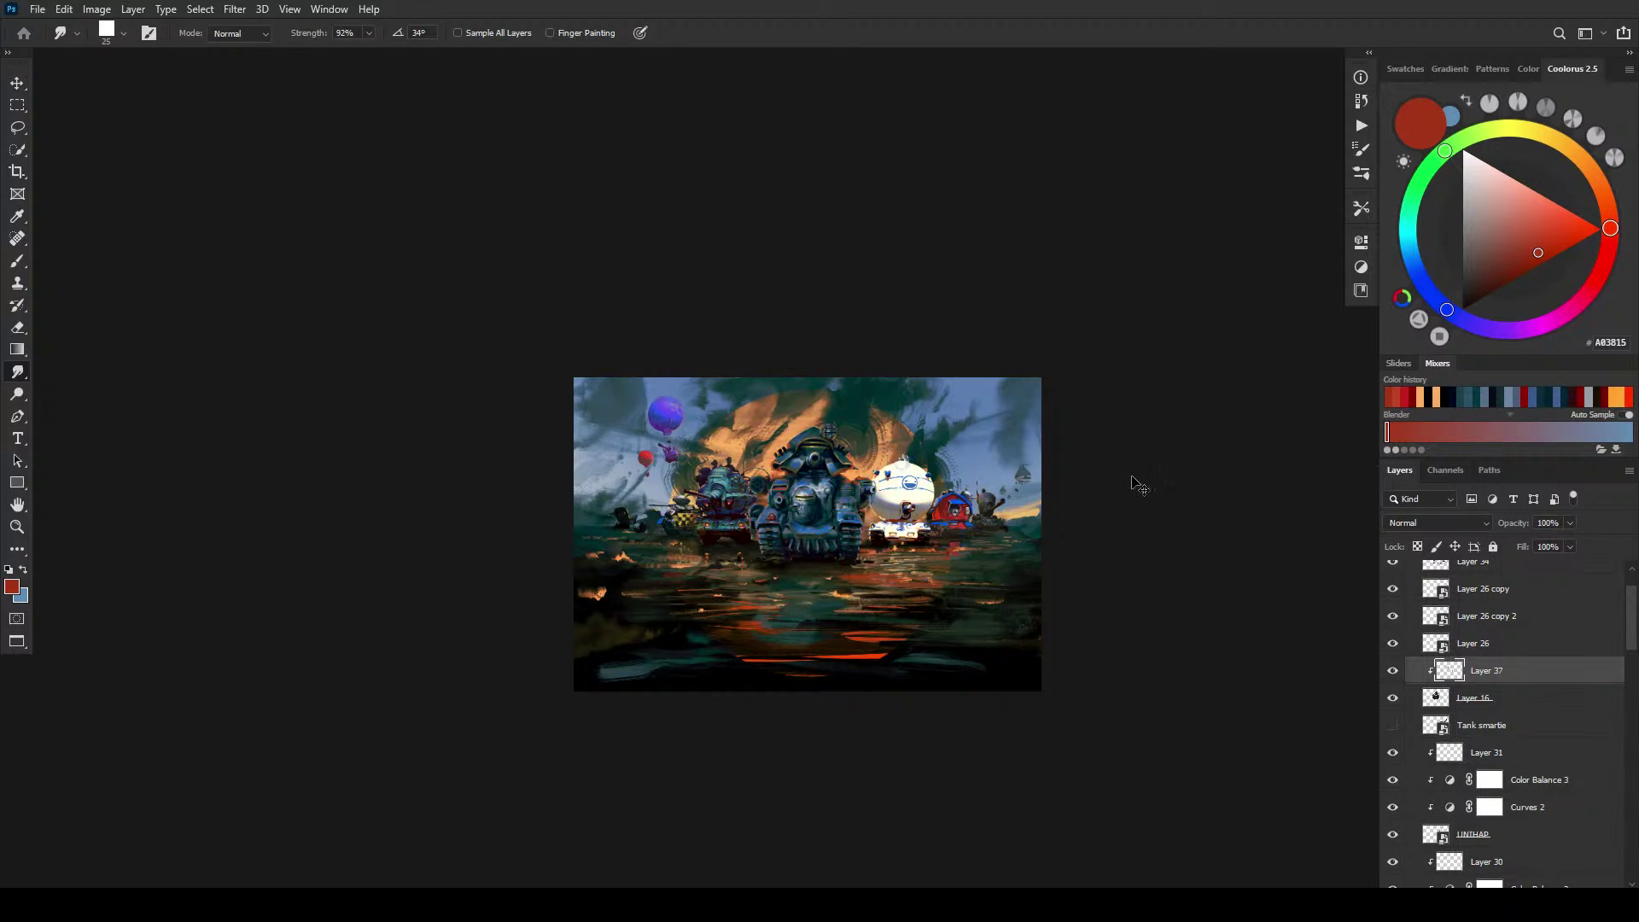
key(ctrl+plus)
key(ctrl+plus)
key(ctrl+plus)
key(ctrl+plus)
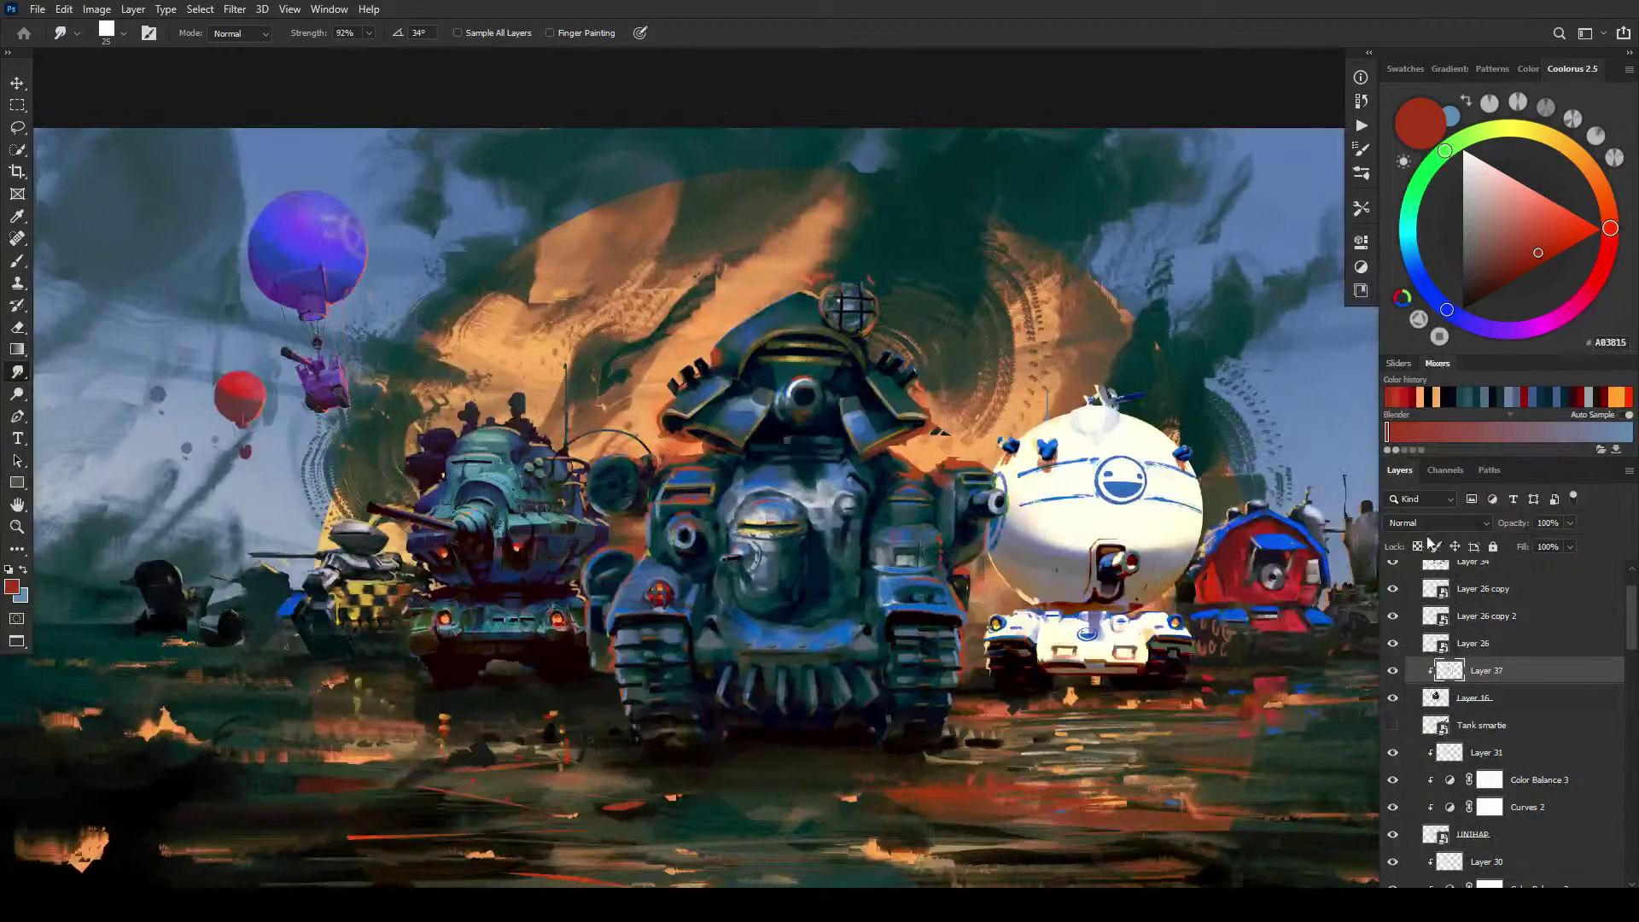
click(1420, 546)
key(b)
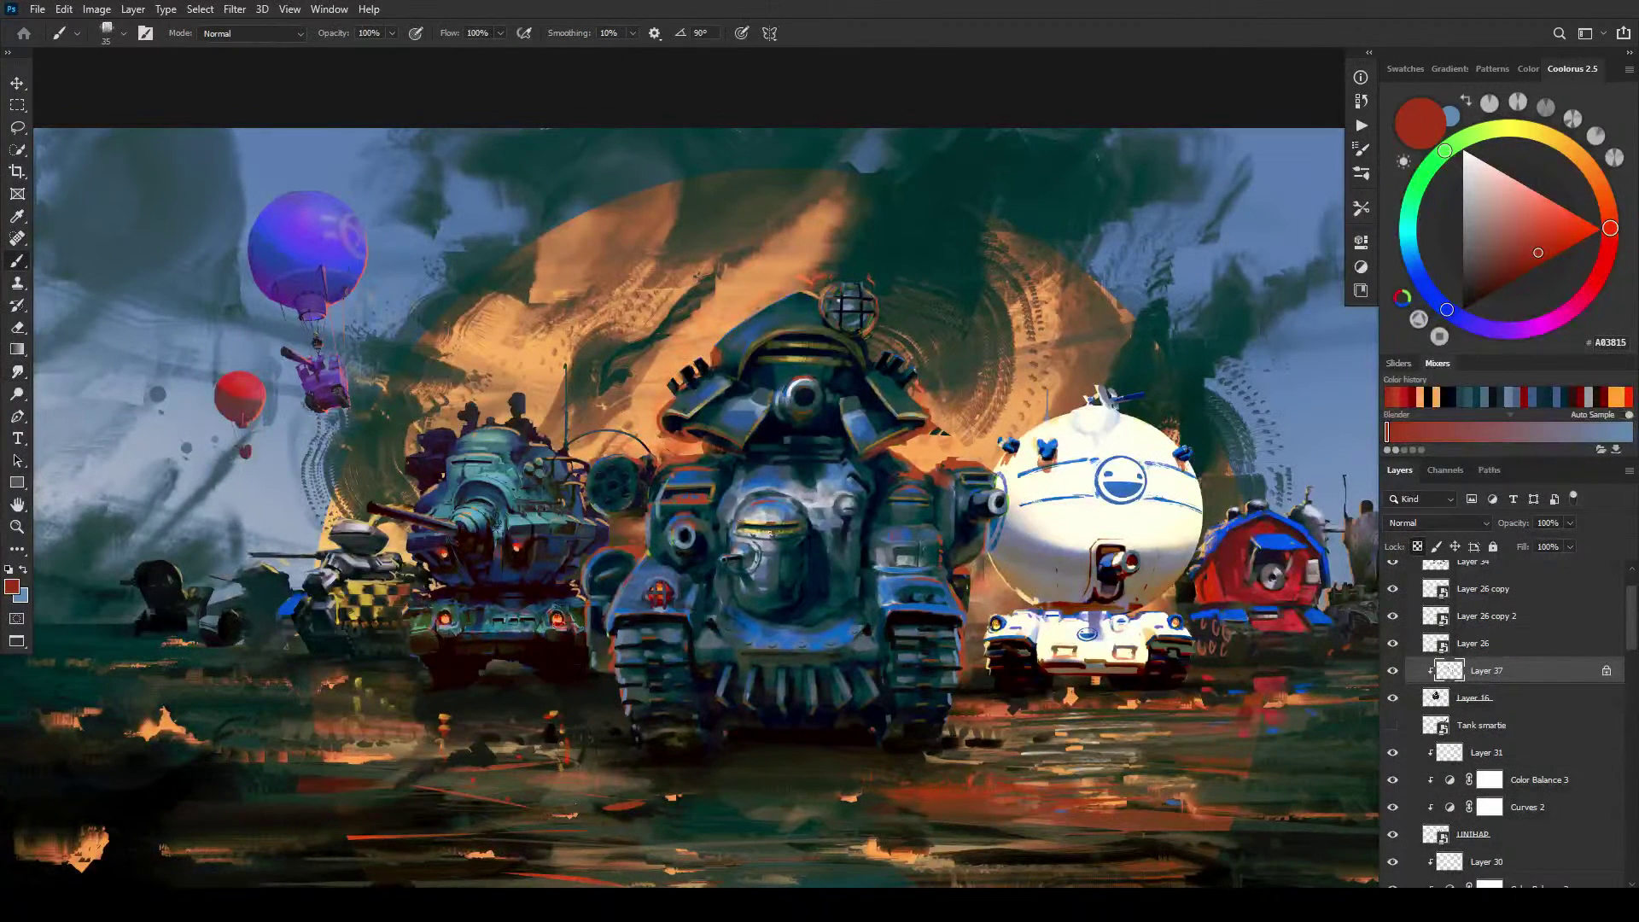
key(period)
Step: Add a Color Balance adjustment layer above Layer 34 at the top of Group 1
scroll(823, 717, down, 6)
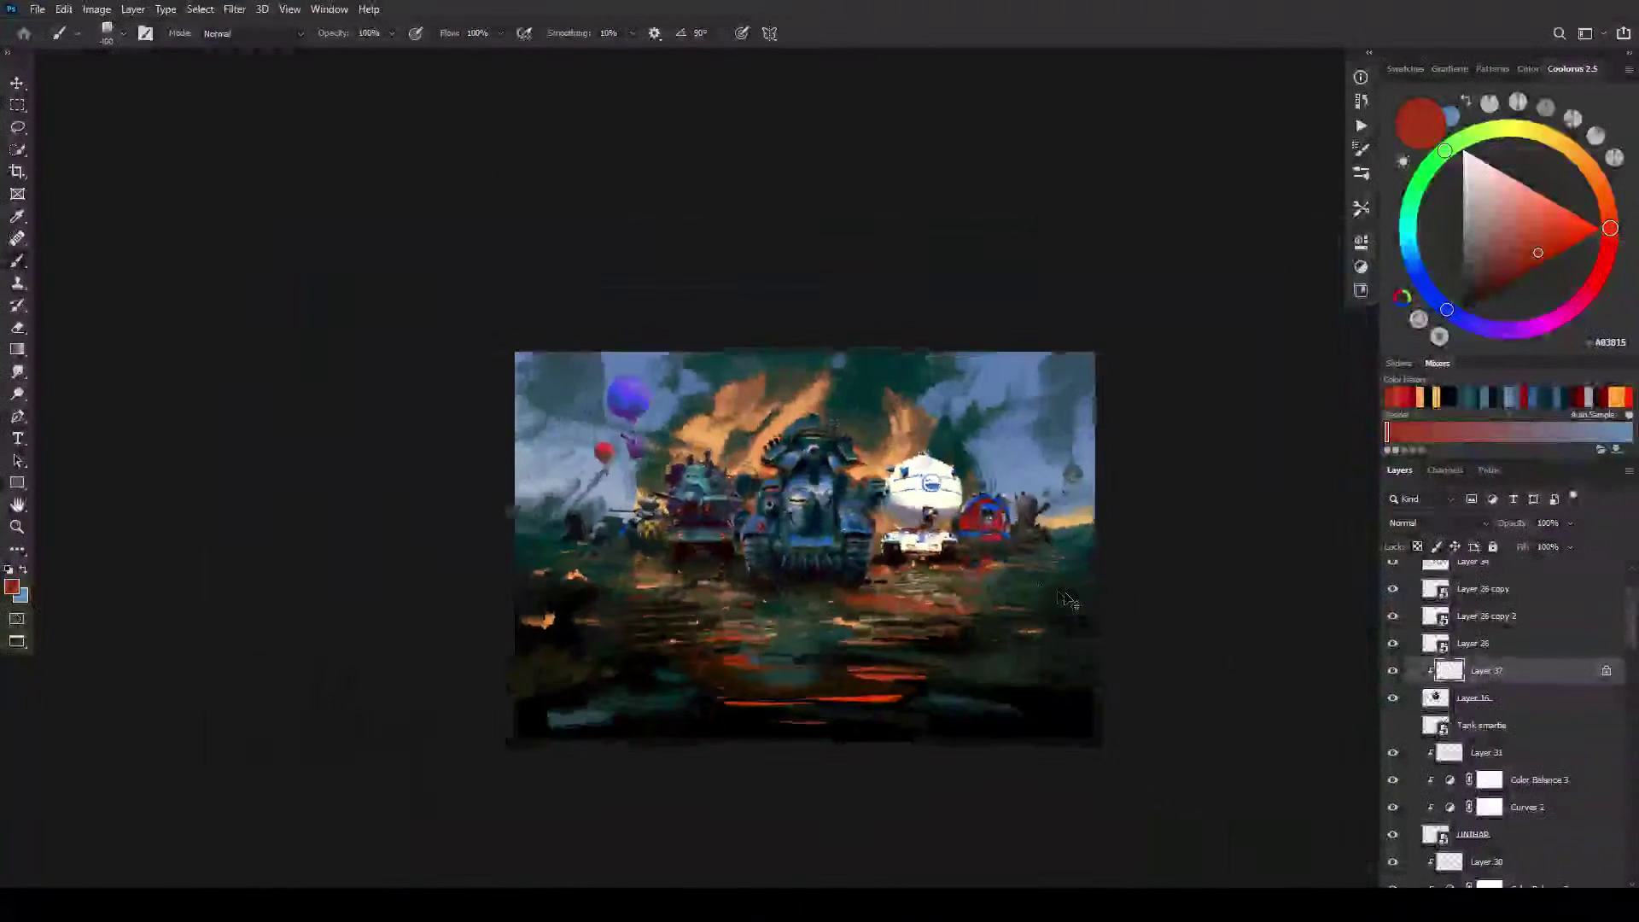
scroll(1050, 627, down, 5)
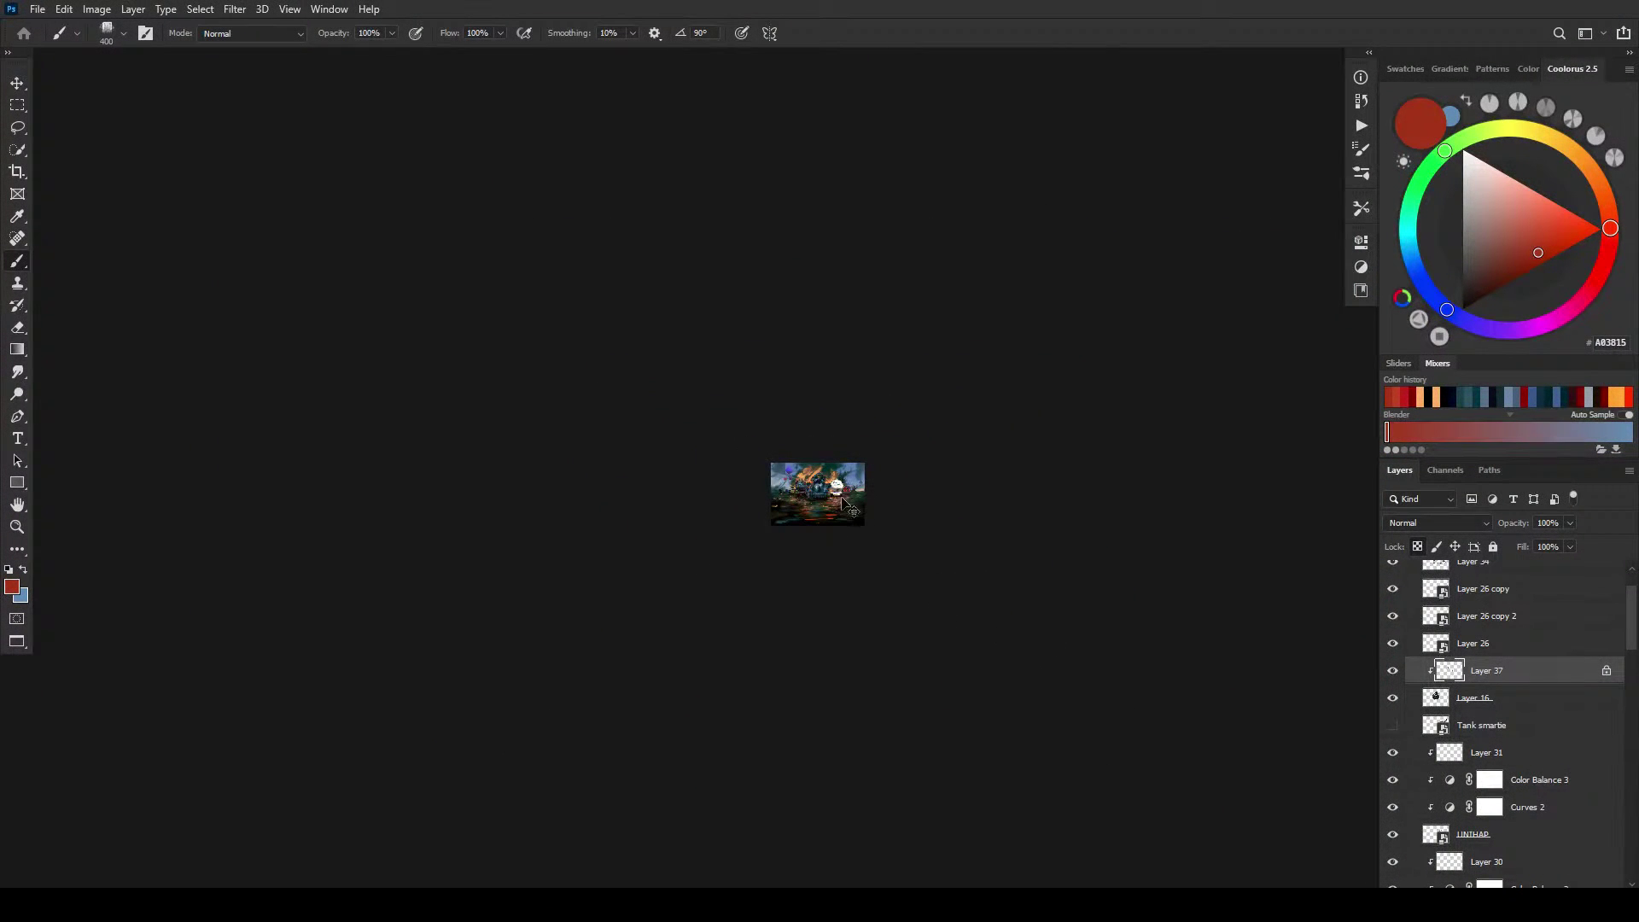
scroll(830, 529, up, 1)
scroll(829, 539, up, 6)
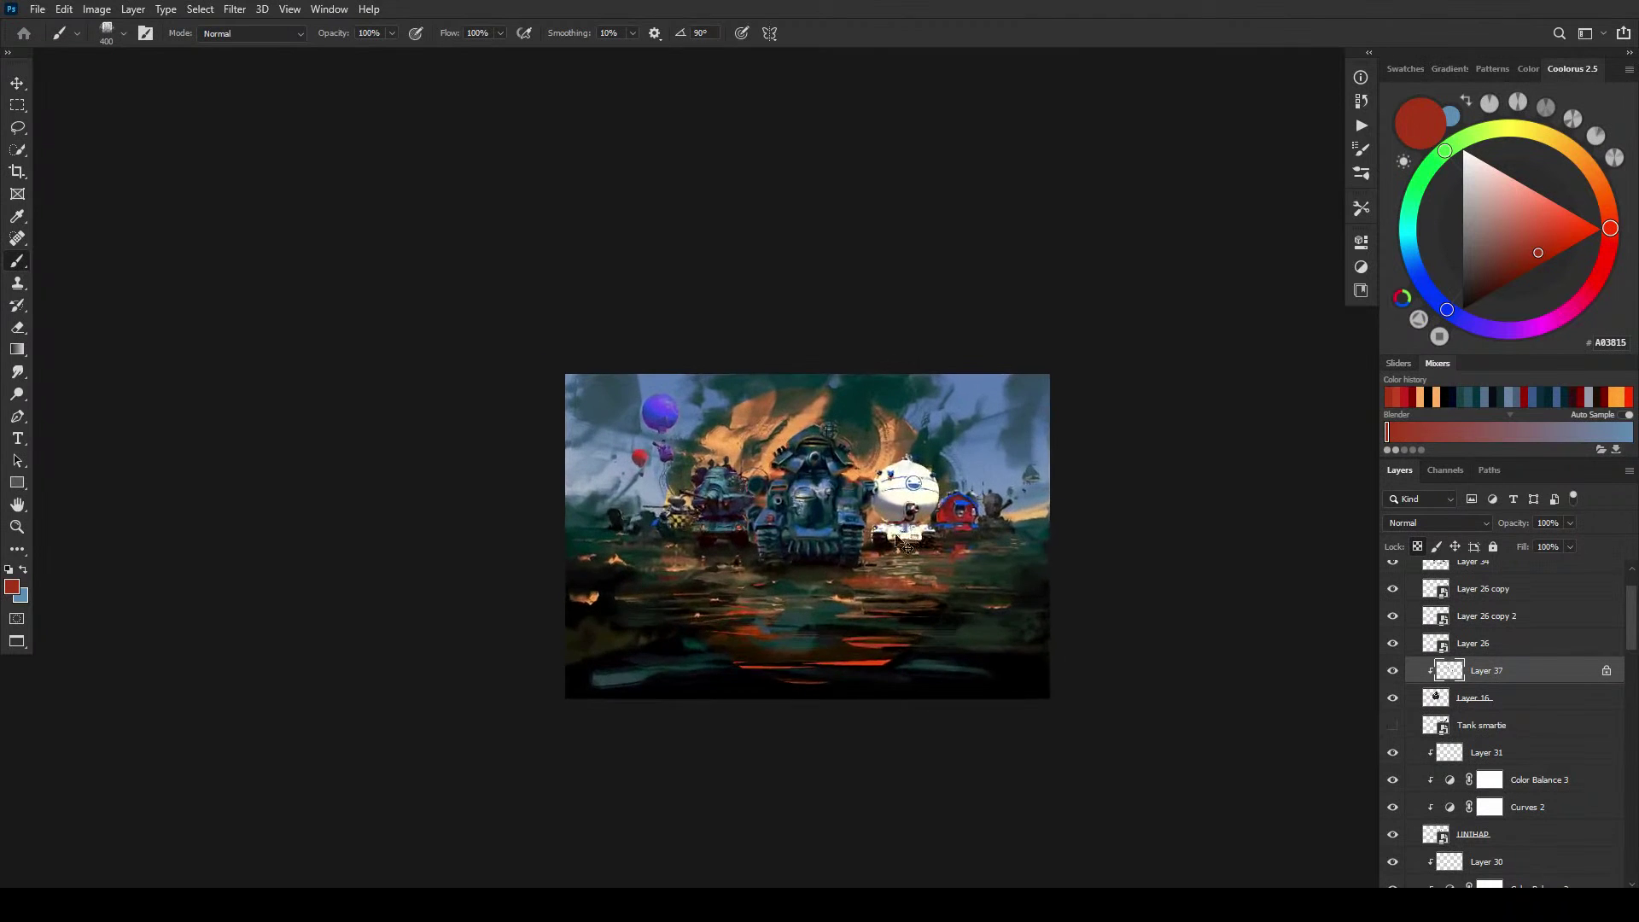
scroll(870, 581, up, 2)
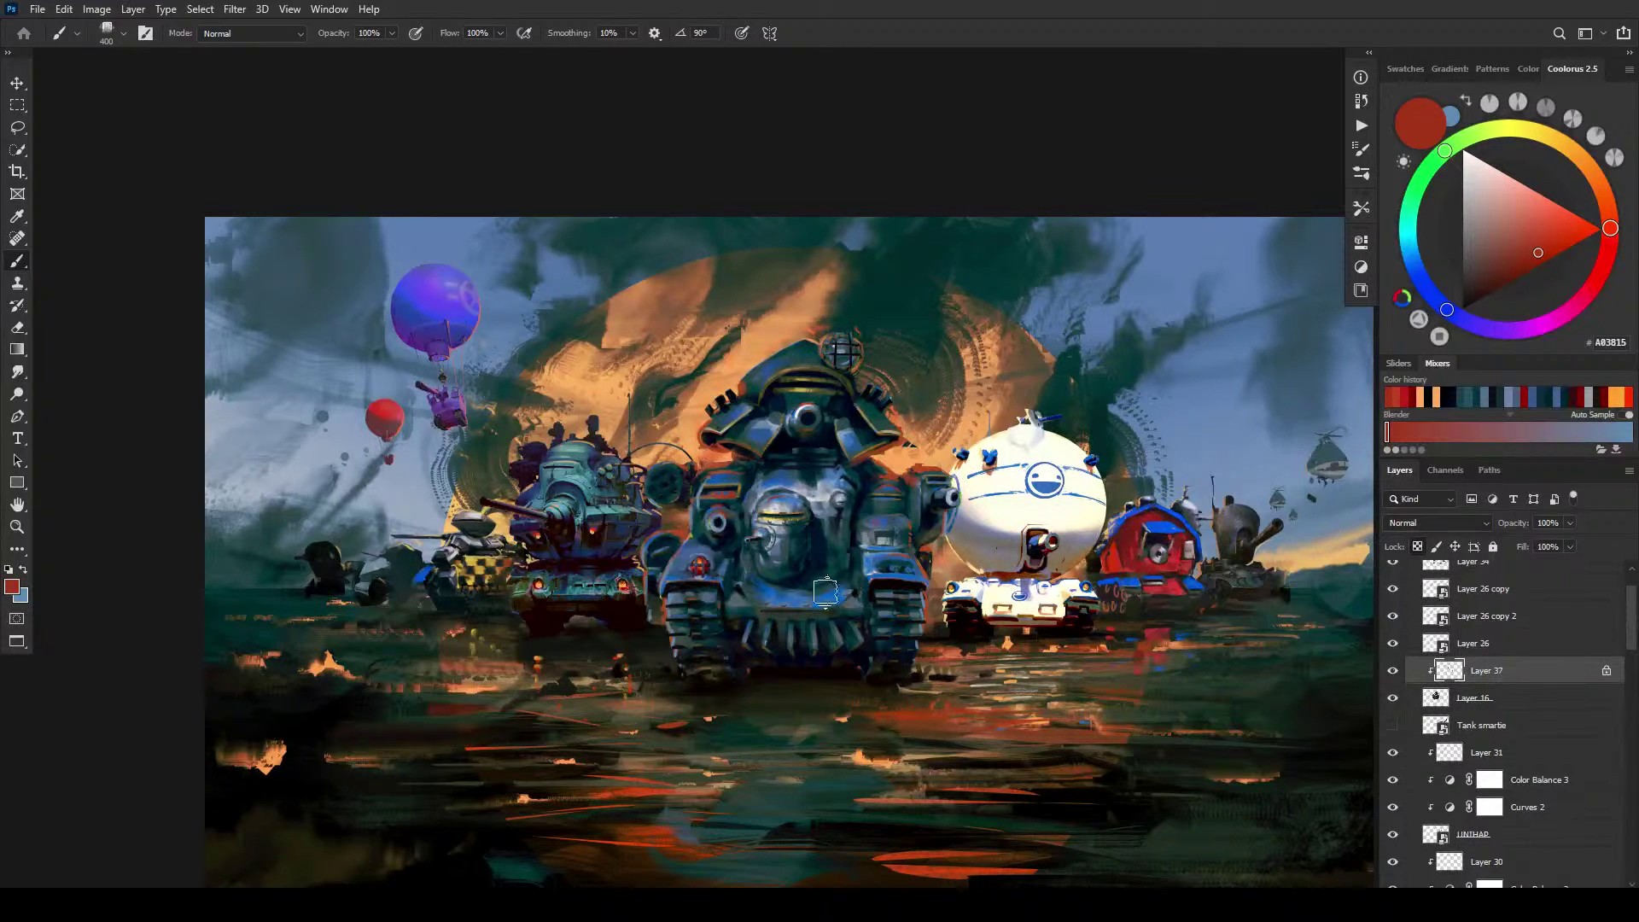
scroll(1536, 593, up, 2)
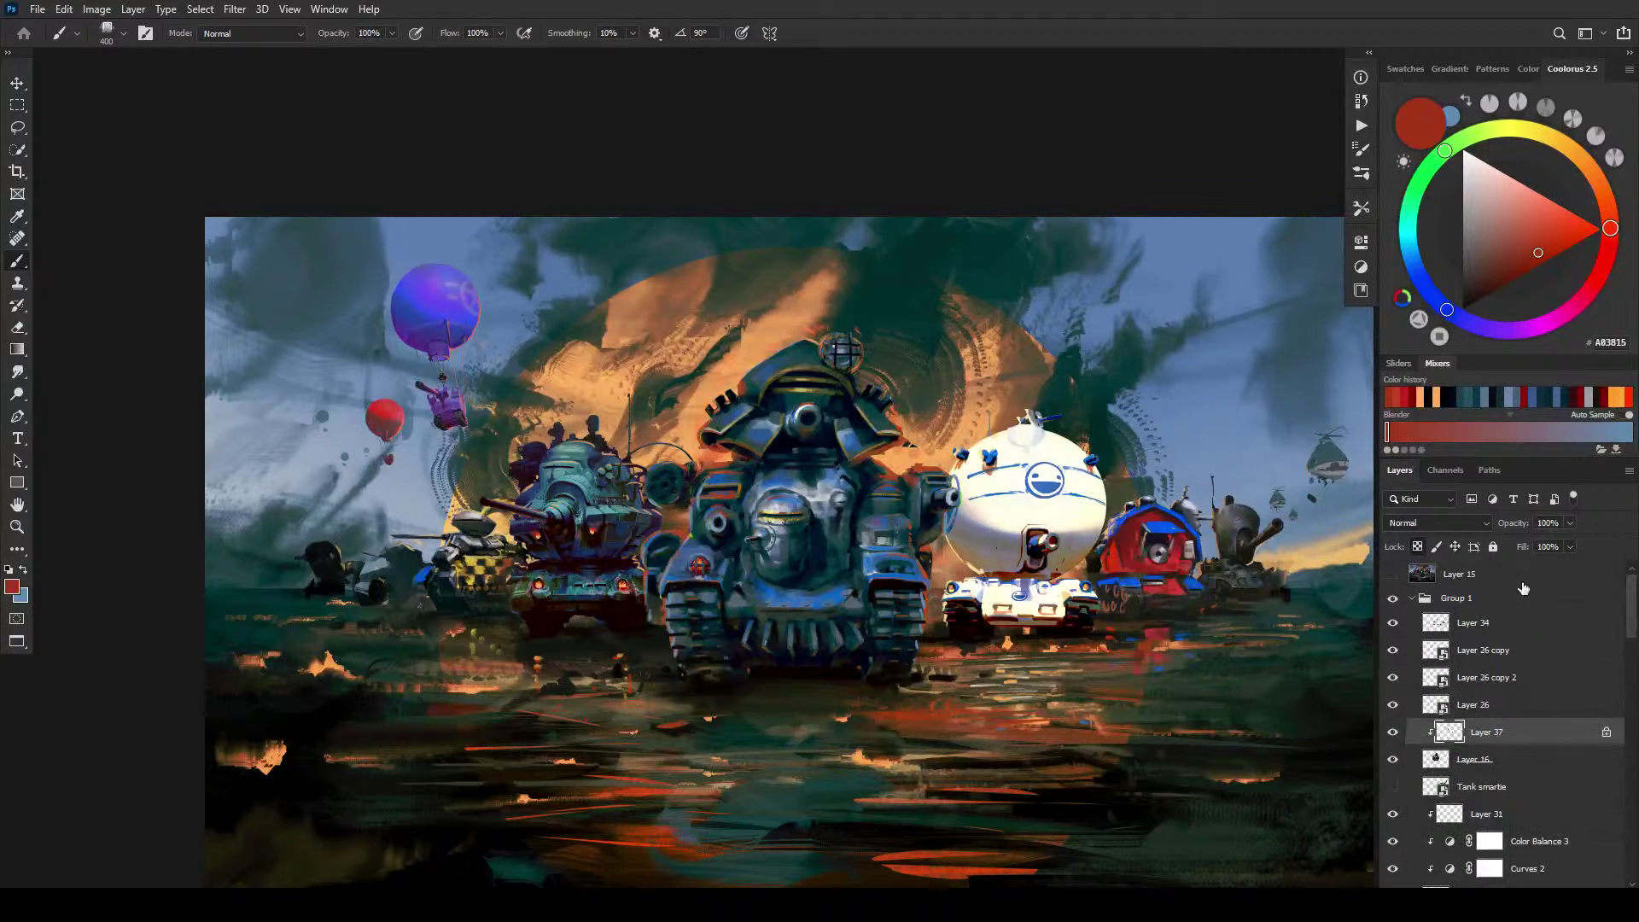
click(1515, 627)
click(1502, 896)
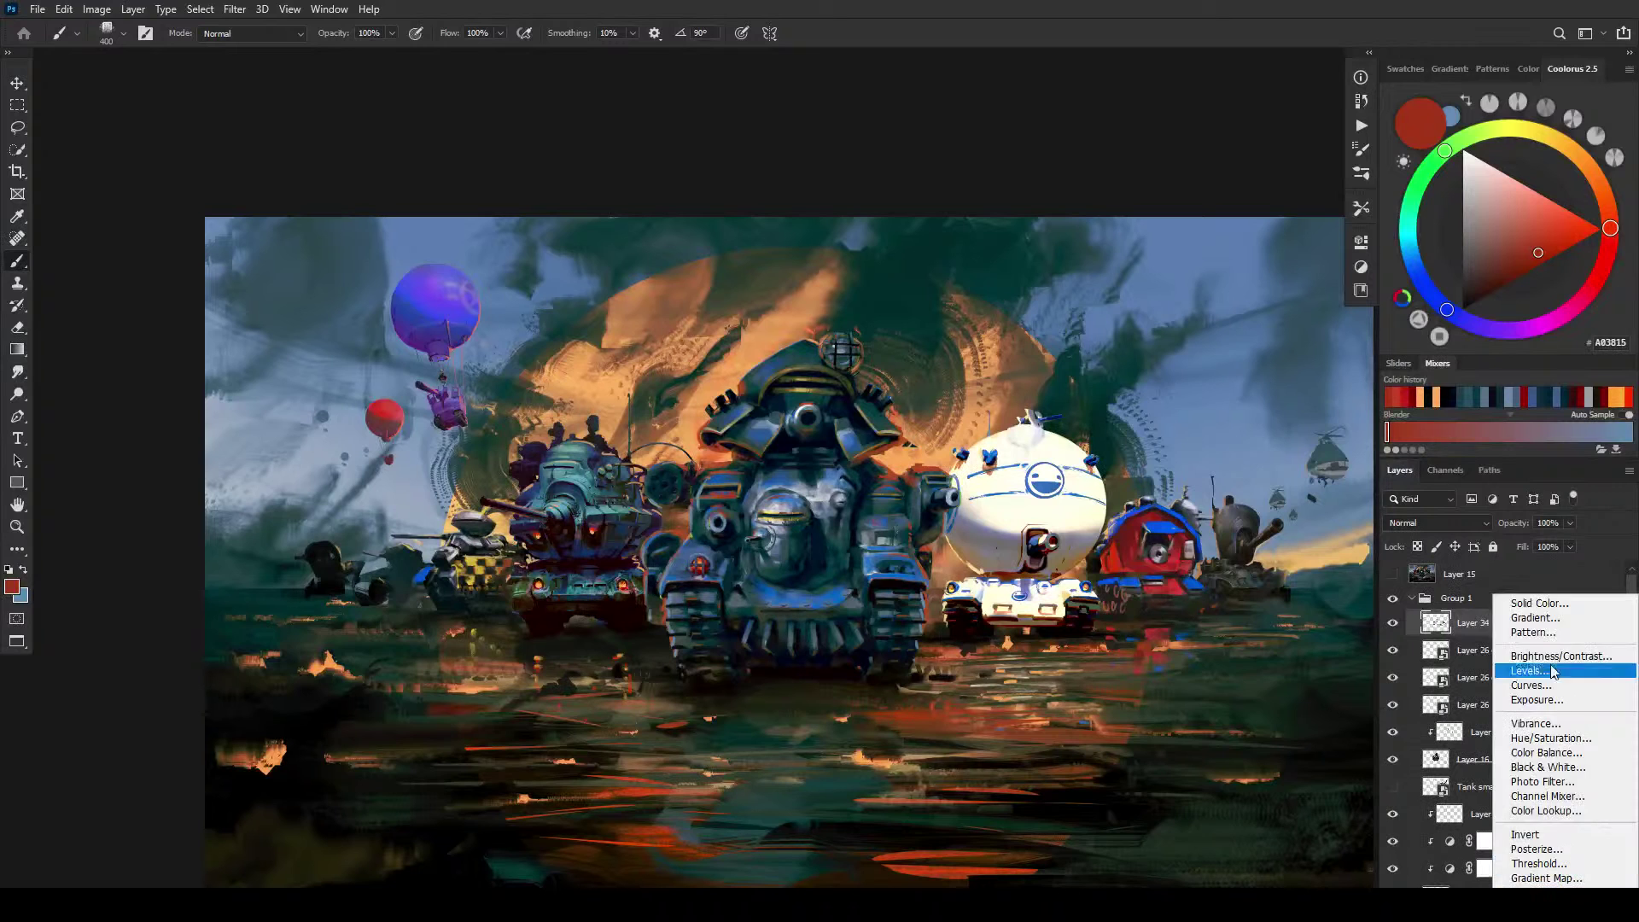
click(1536, 753)
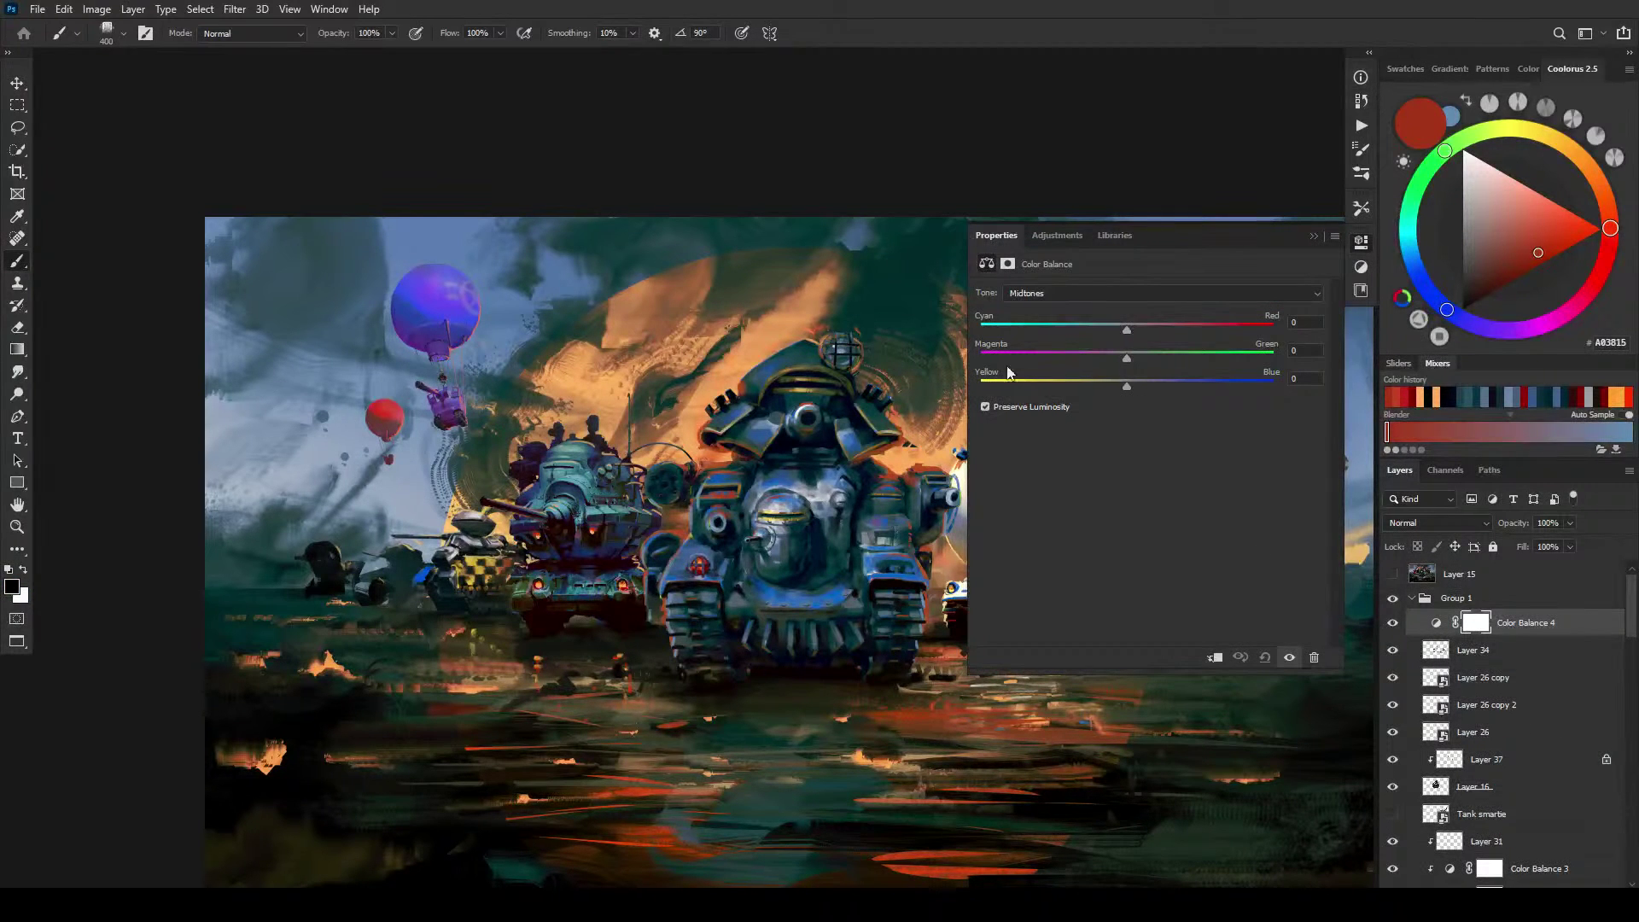
Step: Set the Color Balance midtones to Cyan-Red -2, Magenta-Green -18 and Yellow-Blue -15
drag(683, 512, 341, 367)
drag(508, 376, 602, 414)
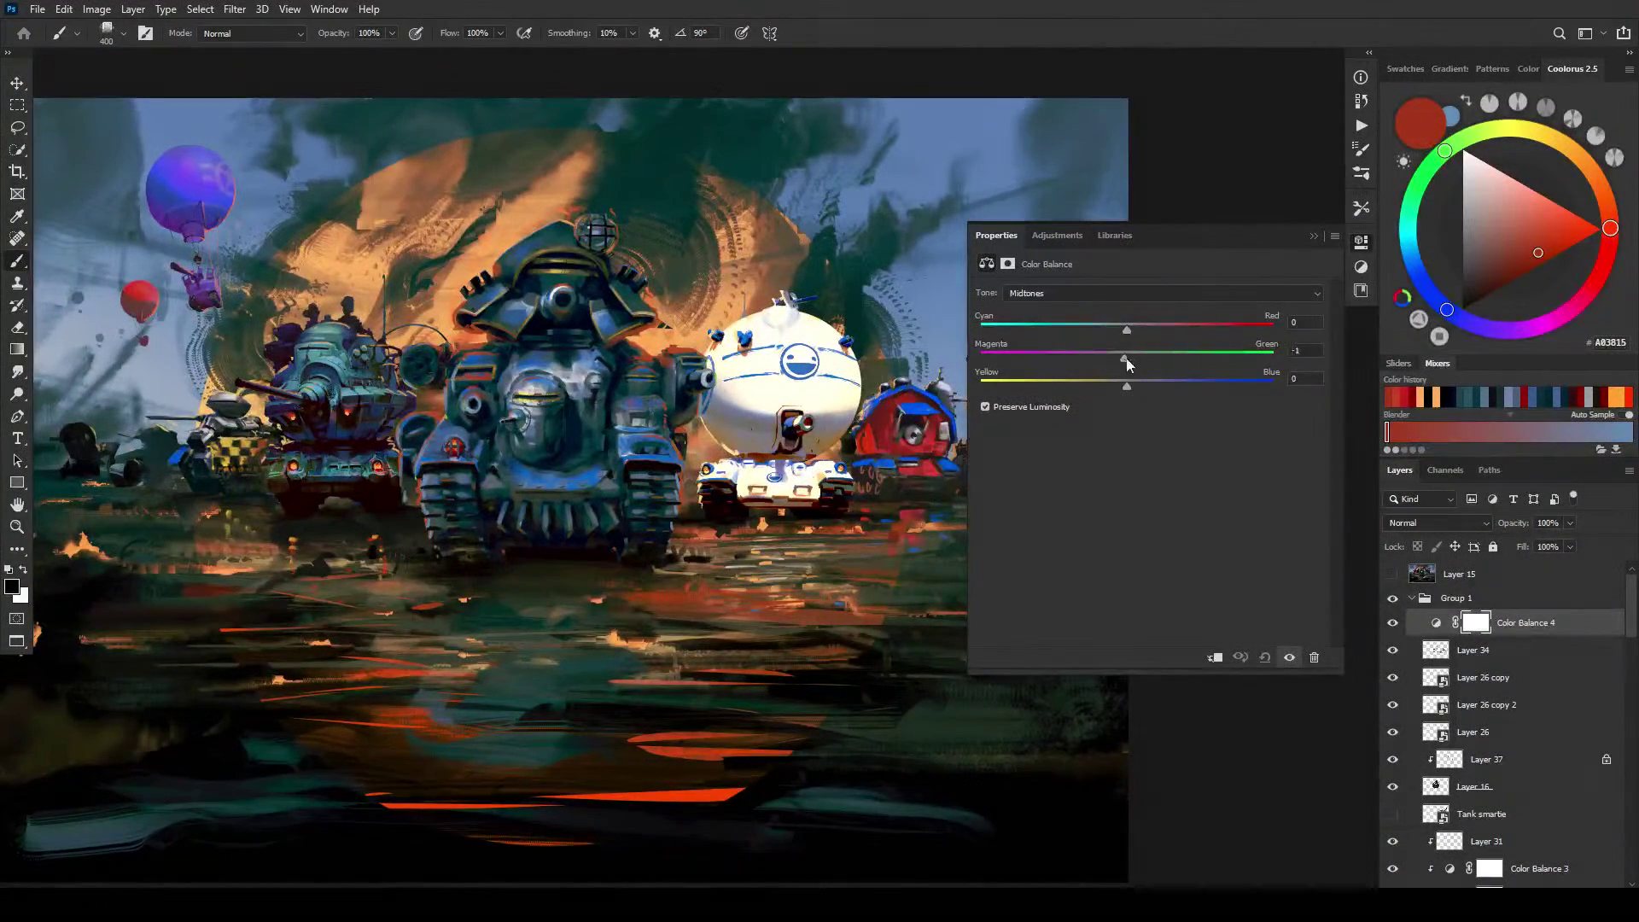
mouse_move(1126, 358)
mouse_down()
mouse_move(1108, 332)
mouse_move(1100, 381)
mouse_move(1117, 386)
mouse_move(1108, 355)
mouse_move(1124, 355)
mouse_move(1121, 389)
mouse_up()
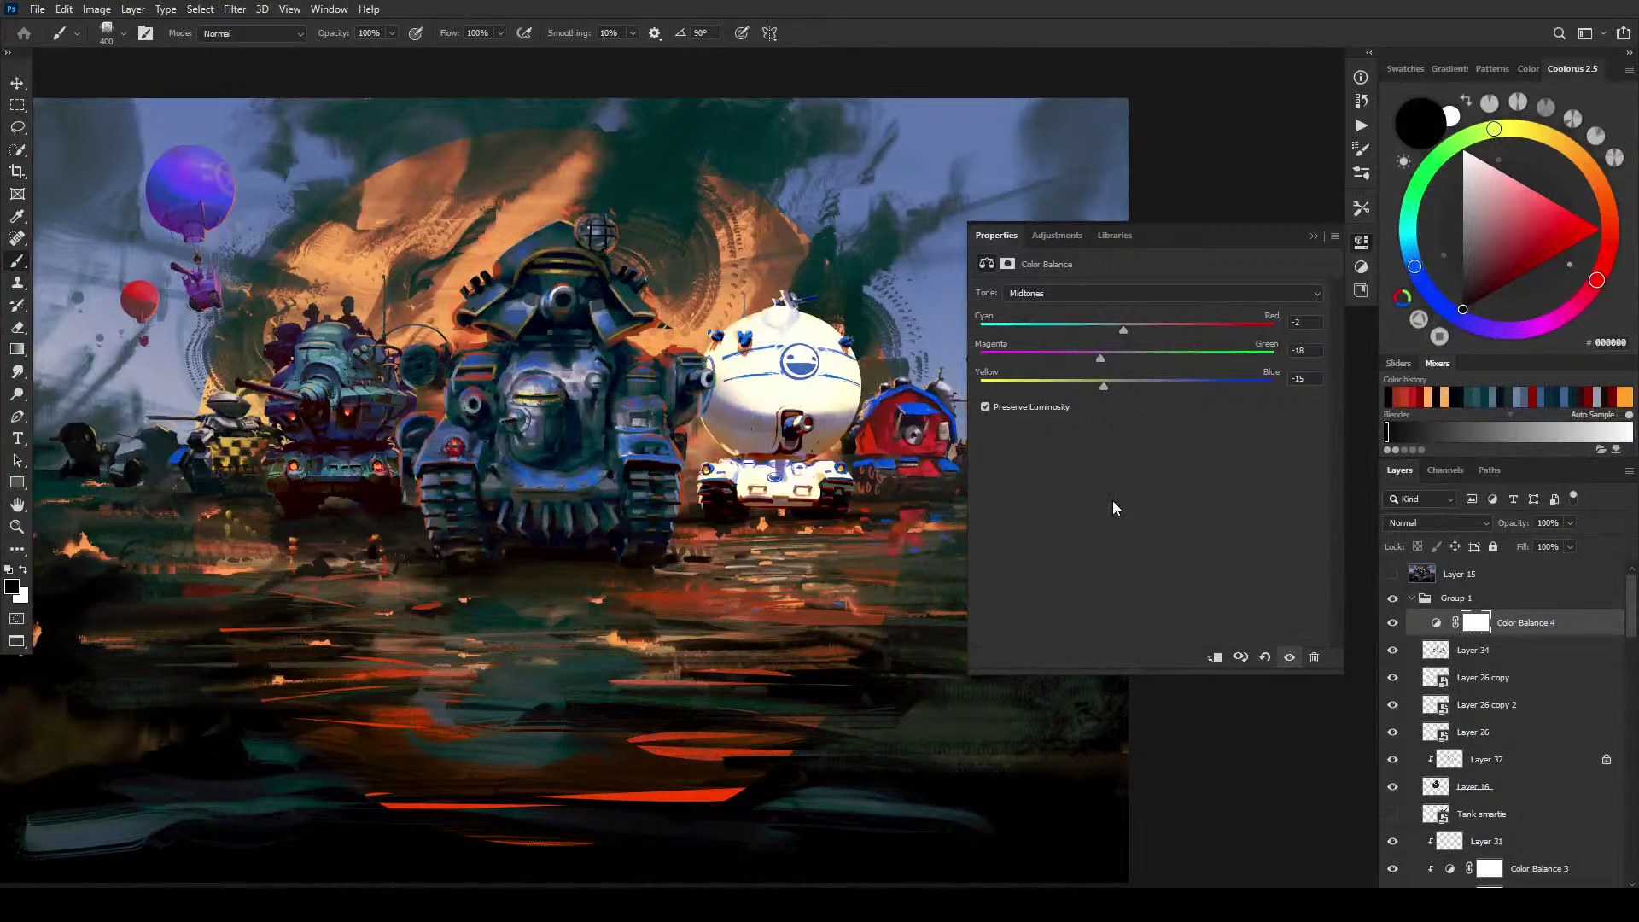
Step: Examine the color-balanced banner from a distance and up close, with the adjustment settings closed
key(ctrl+minus)
key(ctrl+minus)
key(ctrl+minus)
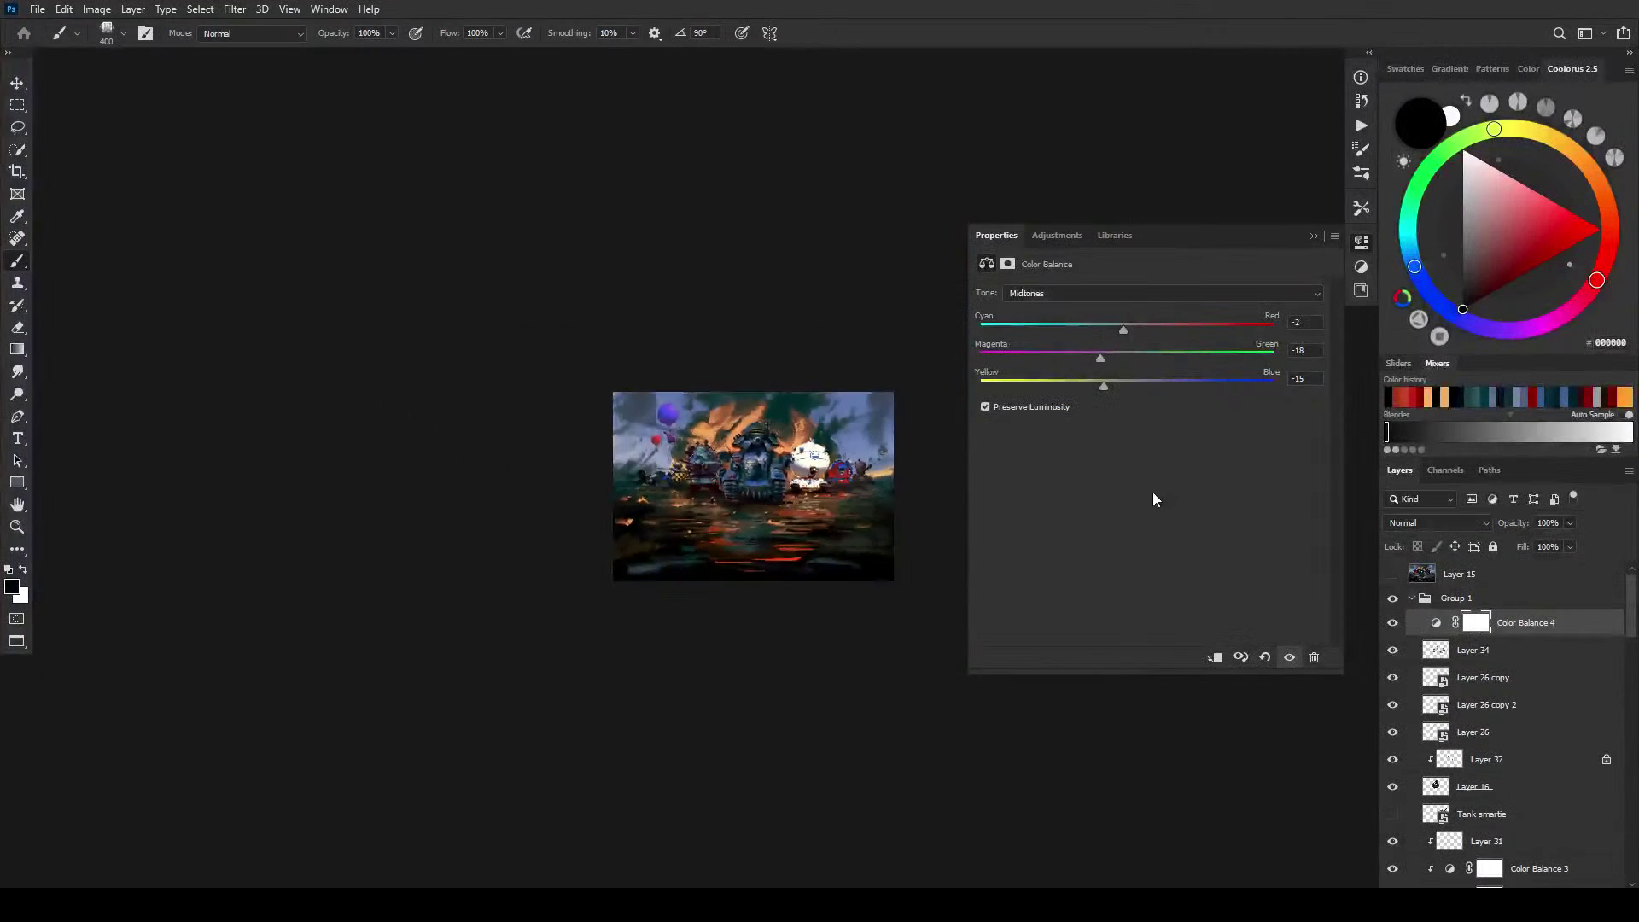
key(ctrl+plus)
key(ctrl+plus)
key(ctrl+plus)
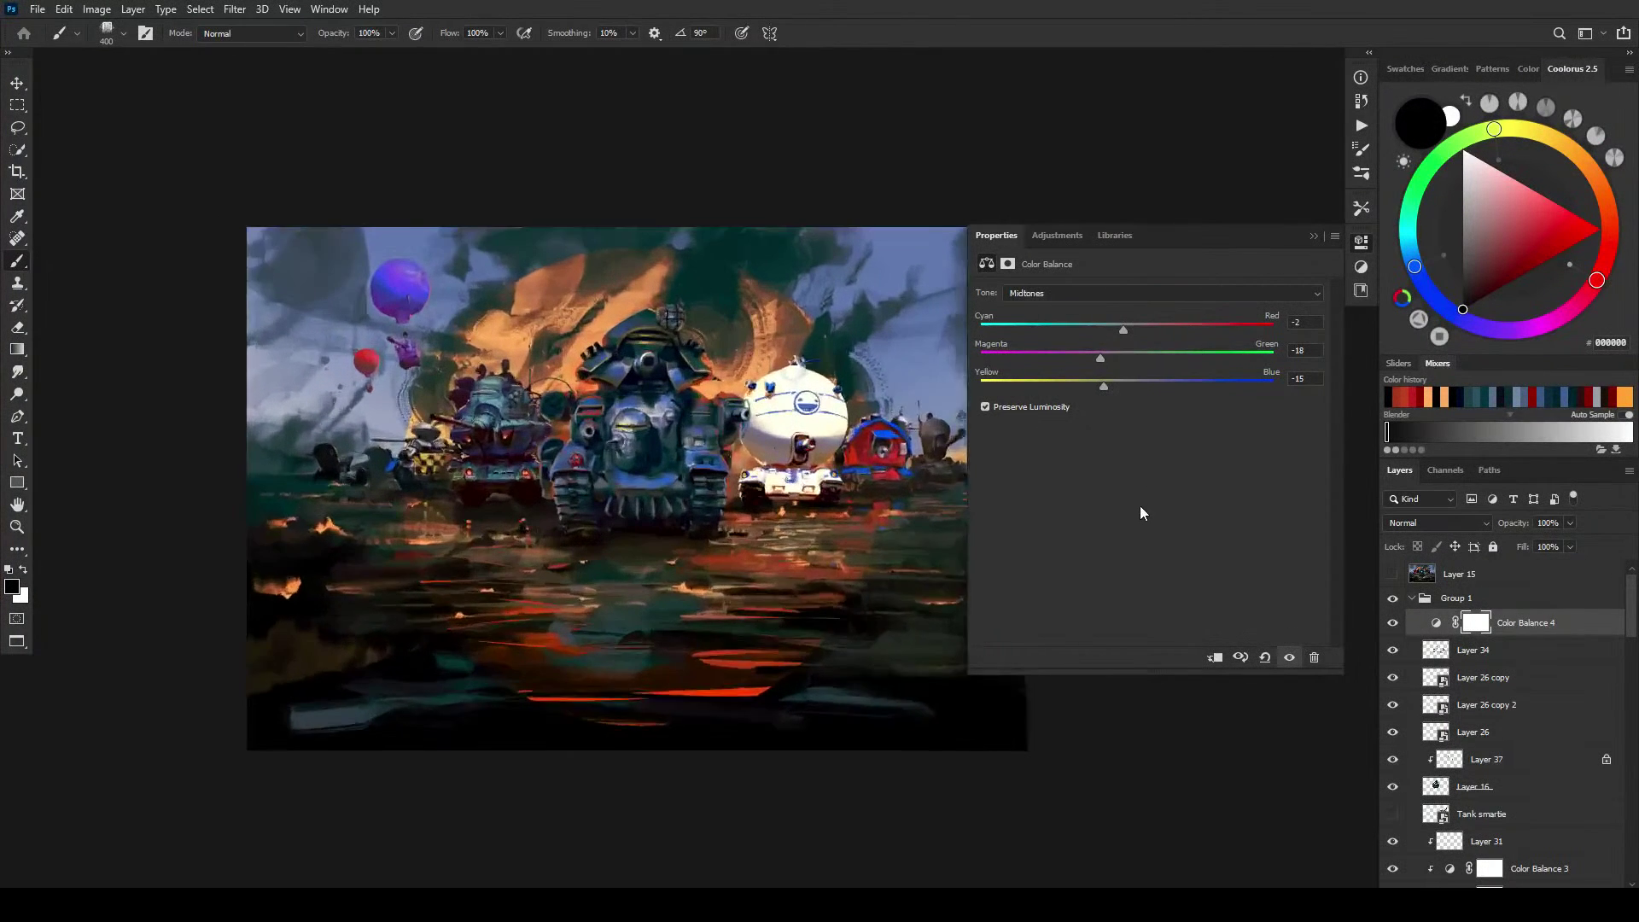
key(ctrl+plus)
click(1314, 236)
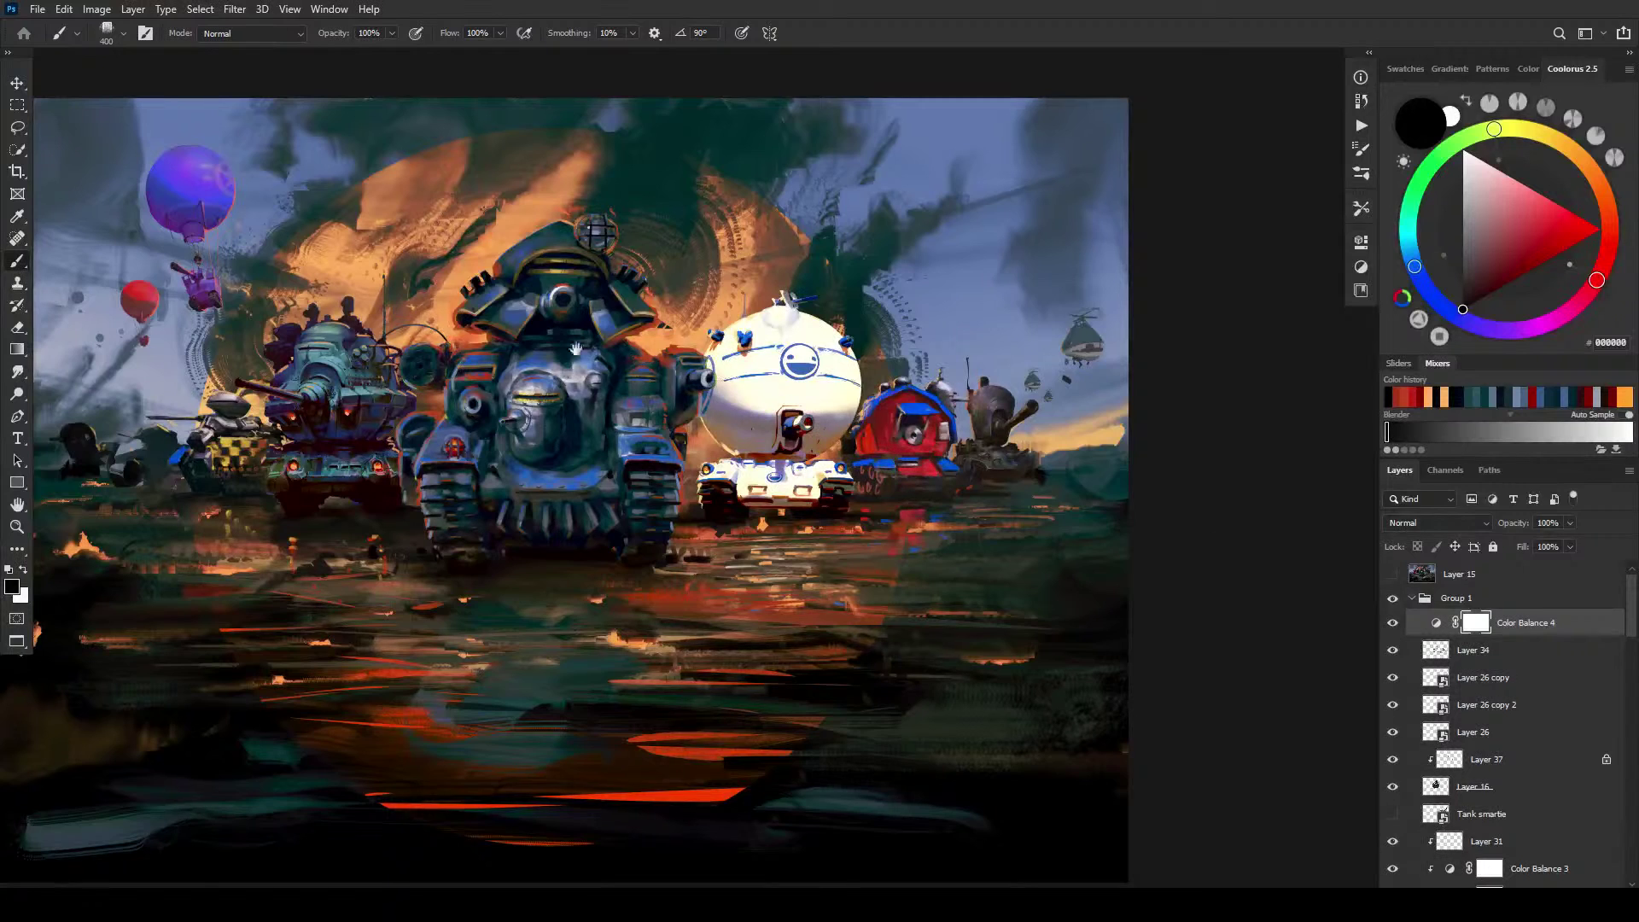
scroll(701, 455, up, 1)
mouse_move(700, 455)
mouse_down()
mouse_move(675, 369)
mouse_move(752, 414)
mouse_move(727, 407)
mouse_up()
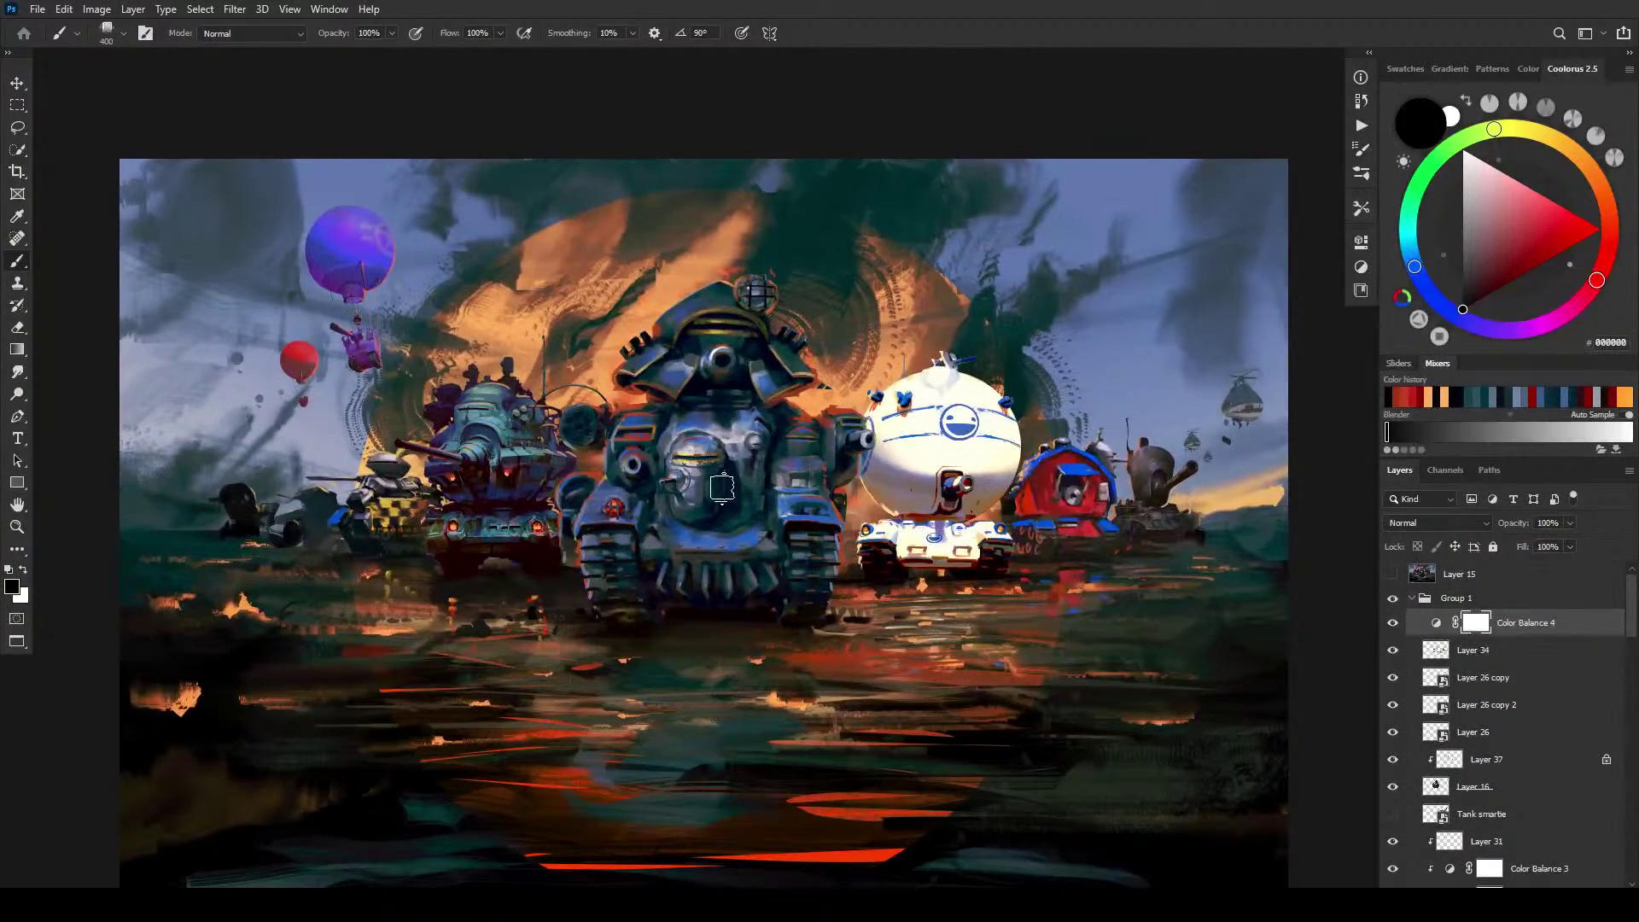